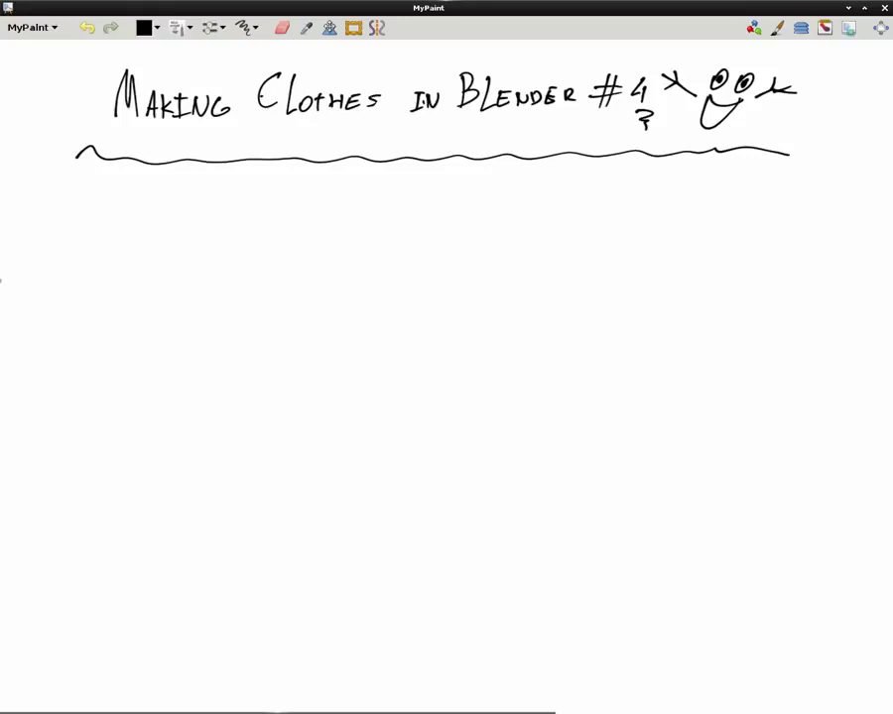
Handwrite the list item "1) Av. Workbench 2.63" below the title and sketch a small T-shirt outline underneath it
drag(91, 232, 98, 252)
mouse_move(126, 242)
mouse_down()
mouse_move(150, 229)
mouse_move(215, 228)
mouse_move(217, 239)
mouse_move(319, 227)
mouse_up()
click(153, 238)
click(307, 233)
drag(331, 222, 332, 234)
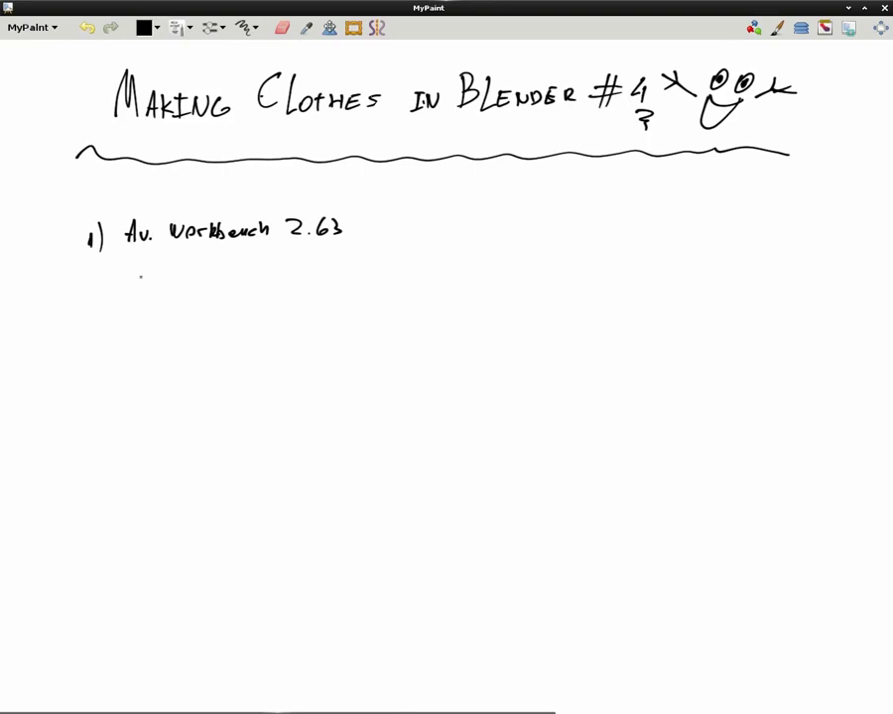
mouse_move(136, 272)
mouse_down()
mouse_move(134, 289)
mouse_move(143, 270)
mouse_move(171, 266)
mouse_move(247, 269)
mouse_move(251, 279)
mouse_move(234, 288)
mouse_move(235, 322)
mouse_move(158, 326)
mouse_move(157, 296)
mouse_move(144, 290)
mouse_up()
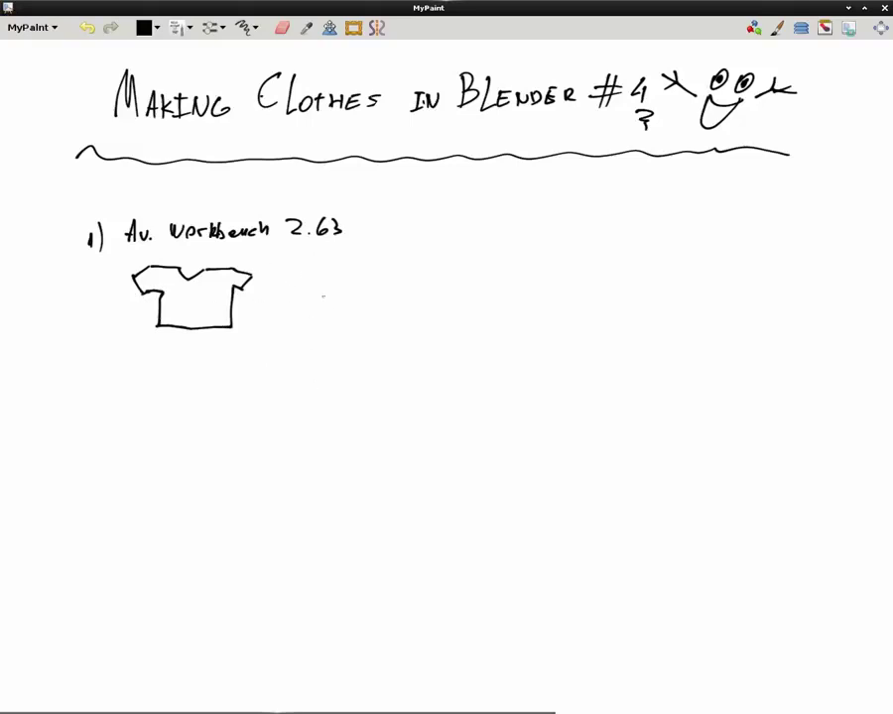
Draw a larger T-shirt outline beside the small one, with a second matching outline offset behind it
mouse_move(331, 329)
mouse_down()
mouse_move(364, 300)
mouse_move(402, 302)
mouse_move(412, 323)
mouse_move(490, 305)
mouse_move(516, 324)
mouse_up()
mouse_move(331, 329)
mouse_down()
mouse_move(346, 355)
mouse_move(369, 350)
mouse_move(356, 401)
mouse_move(483, 402)
mouse_move(471, 346)
mouse_move(482, 356)
mouse_move(512, 338)
mouse_move(514, 324)
mouse_up()
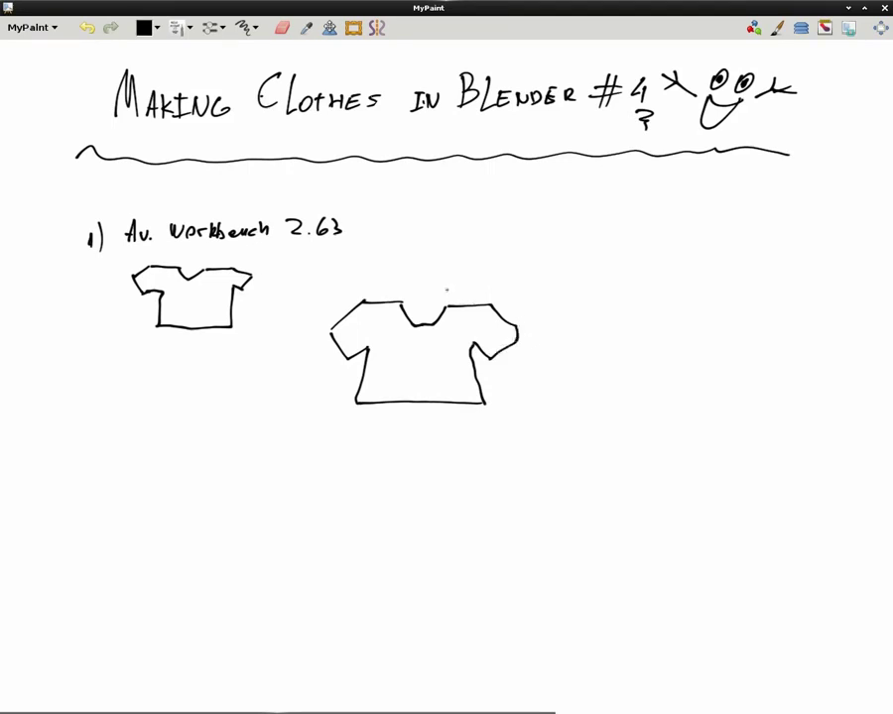
mouse_move(442, 282)
mouse_down()
mouse_move(505, 283)
mouse_move(523, 294)
mouse_move(580, 285)
mouse_move(605, 318)
mouse_up()
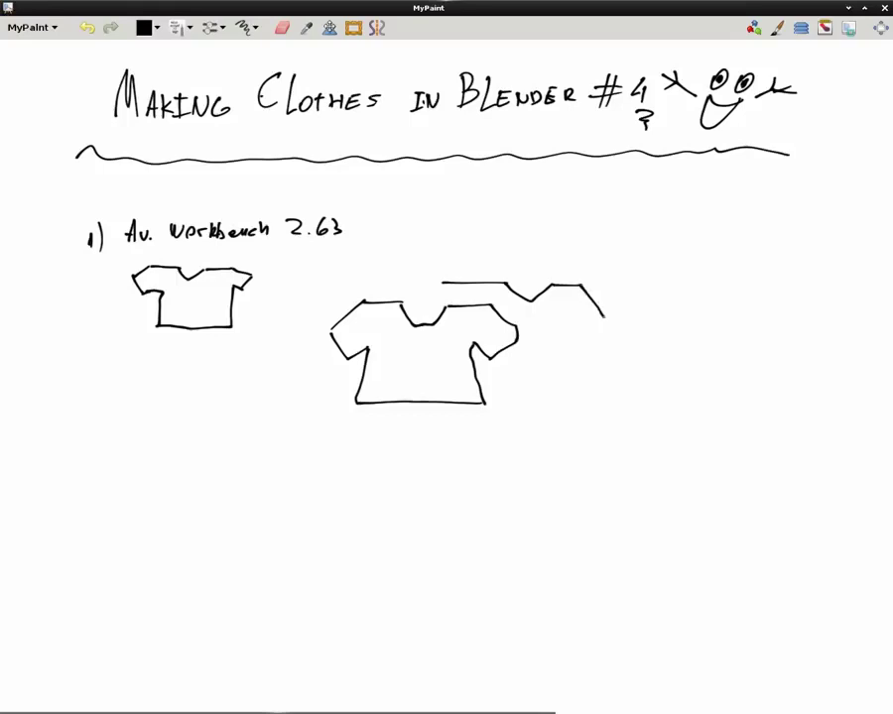
drag(463, 284, 435, 316)
mouse_move(607, 319)
mouse_down()
mouse_move(562, 336)
mouse_move(565, 397)
mouse_move(485, 399)
mouse_up()
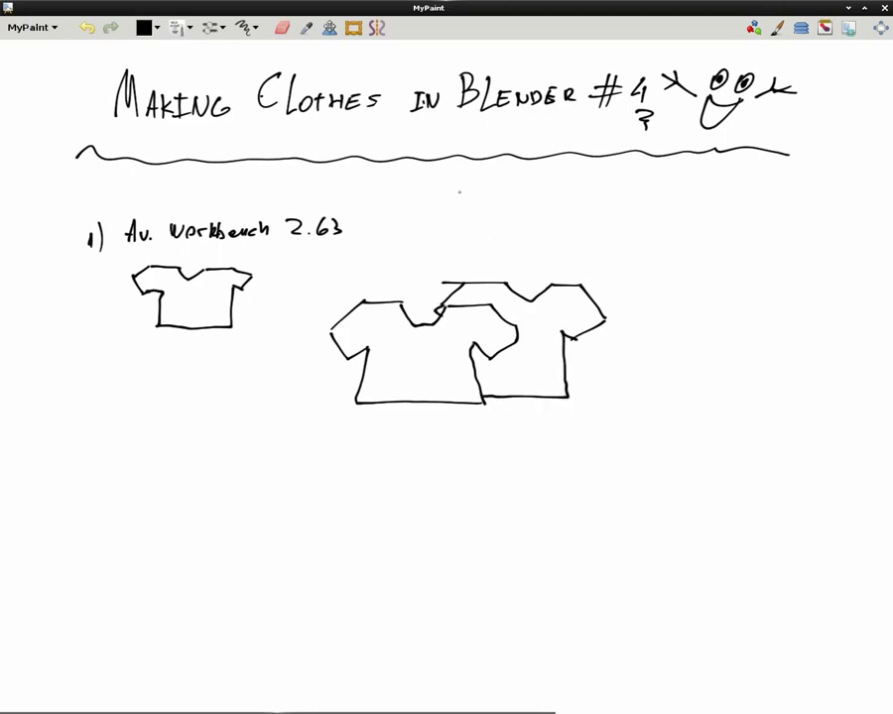
Draw red lines connecting the matching shoulder, neck, sleeve and hem points of the two overlapping T-shirts
click(147, 28)
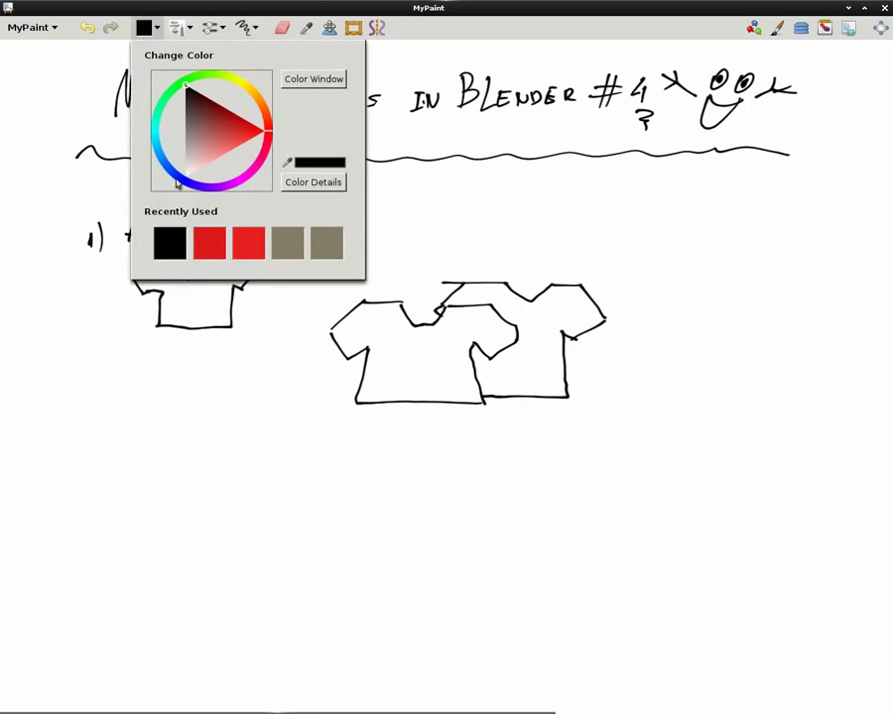
click(207, 242)
drag(402, 304, 507, 285)
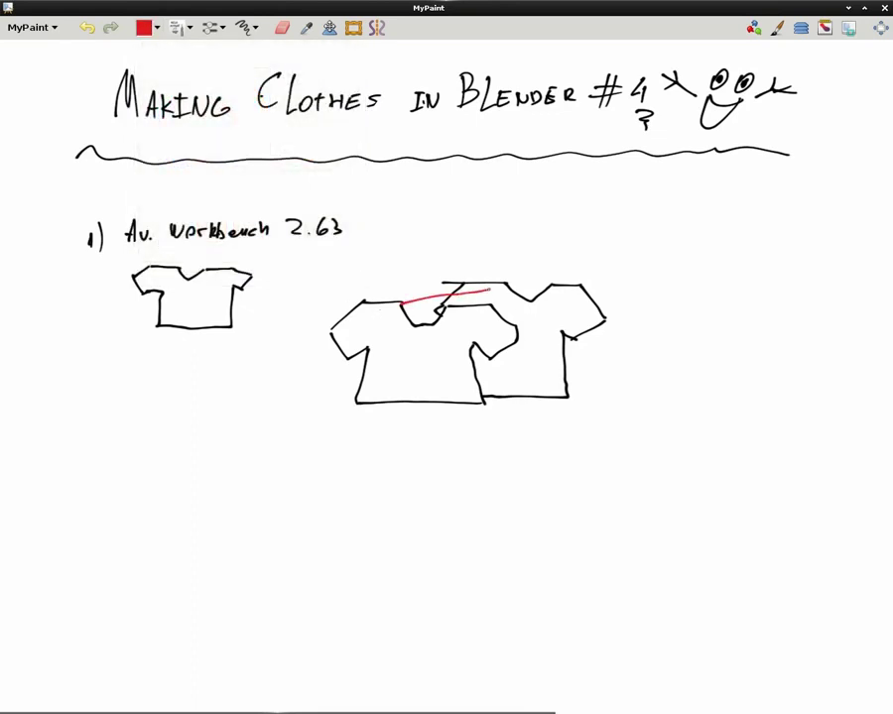
mouse_move(365, 301)
mouse_down()
mouse_move(467, 283)
mouse_move(410, 319)
mouse_up()
drag(347, 360, 365, 354)
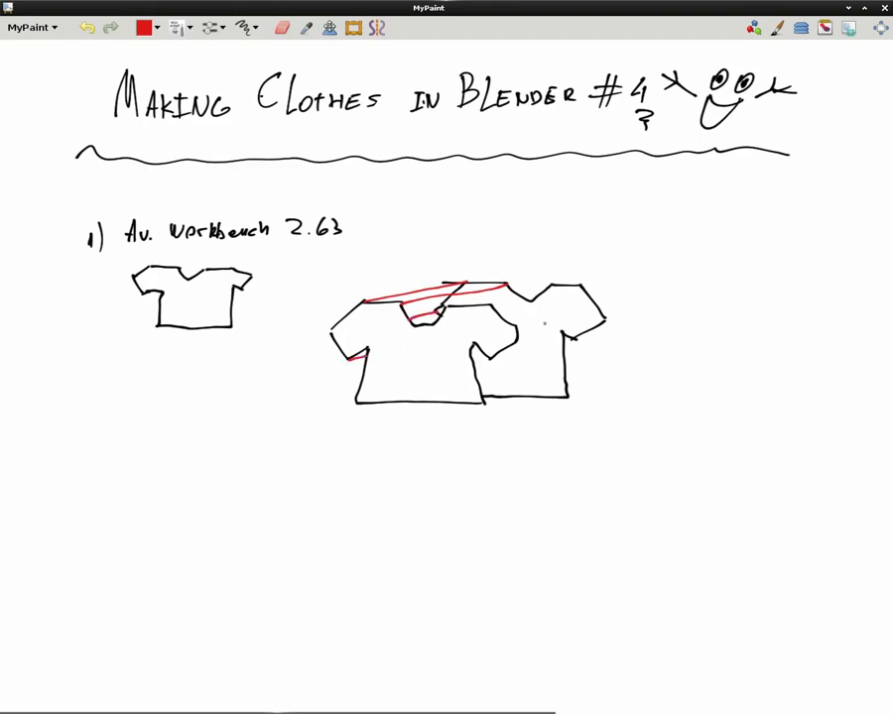
drag(493, 304, 543, 288)
drag(517, 330, 612, 315)
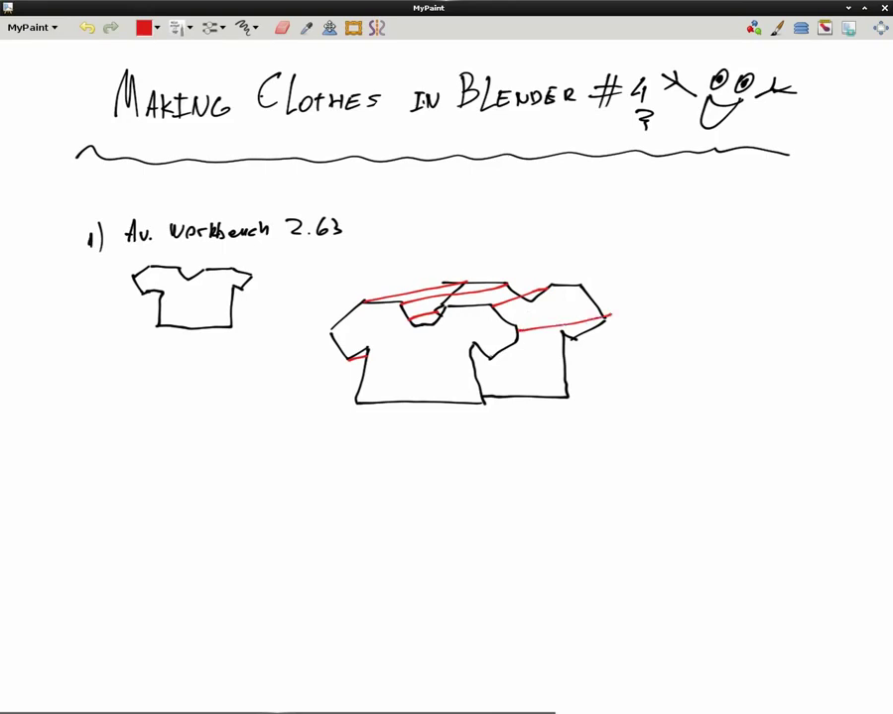
drag(489, 359, 605, 321)
drag(516, 343, 571, 329)
drag(485, 403, 568, 394)
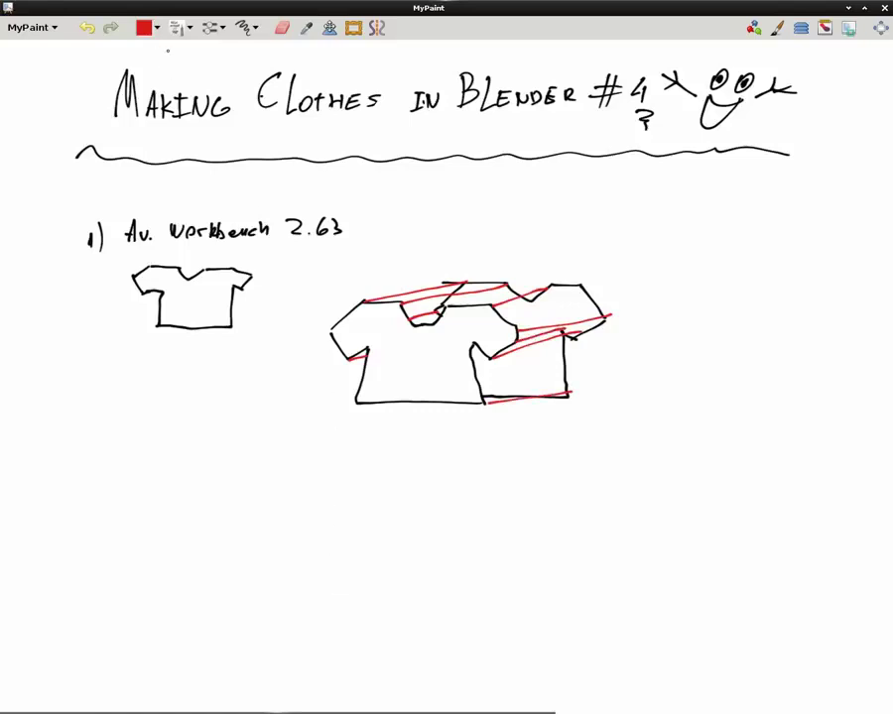
In black, draw a smiling stick figure behind the front T-shirt and a rounded, joined T-shirt beside the pair
key(x)
mouse_move(427, 203)
mouse_down()
mouse_move(464, 193)
mouse_move(426, 198)
mouse_move(444, 285)
mouse_up()
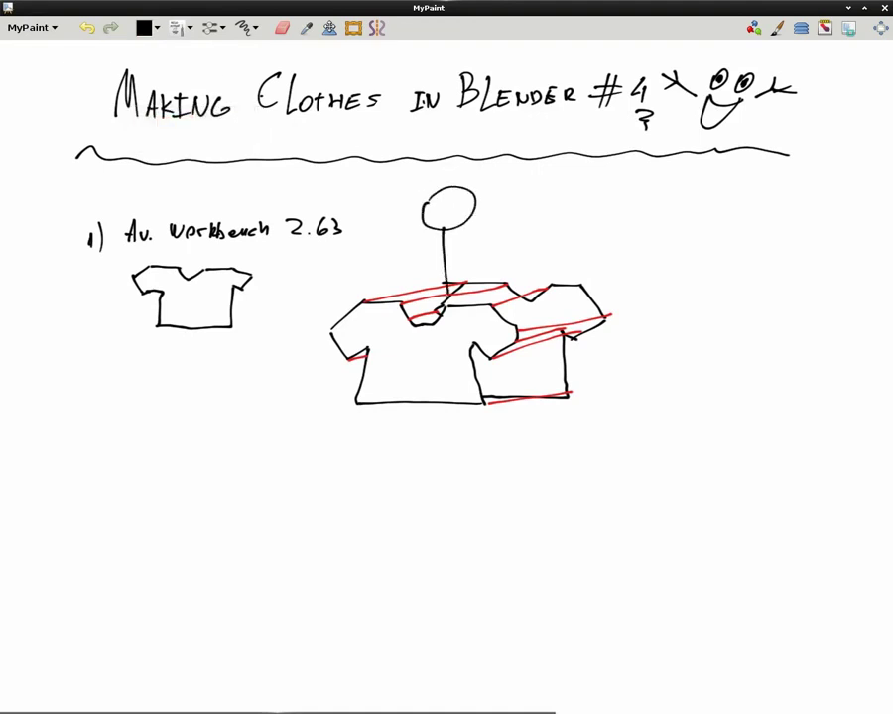
drag(434, 408, 377, 496)
drag(435, 407, 474, 493)
mouse_move(443, 268)
mouse_down()
mouse_move(410, 285)
mouse_move(477, 270)
mouse_up()
drag(441, 213, 459, 213)
click(445, 206)
click(456, 207)
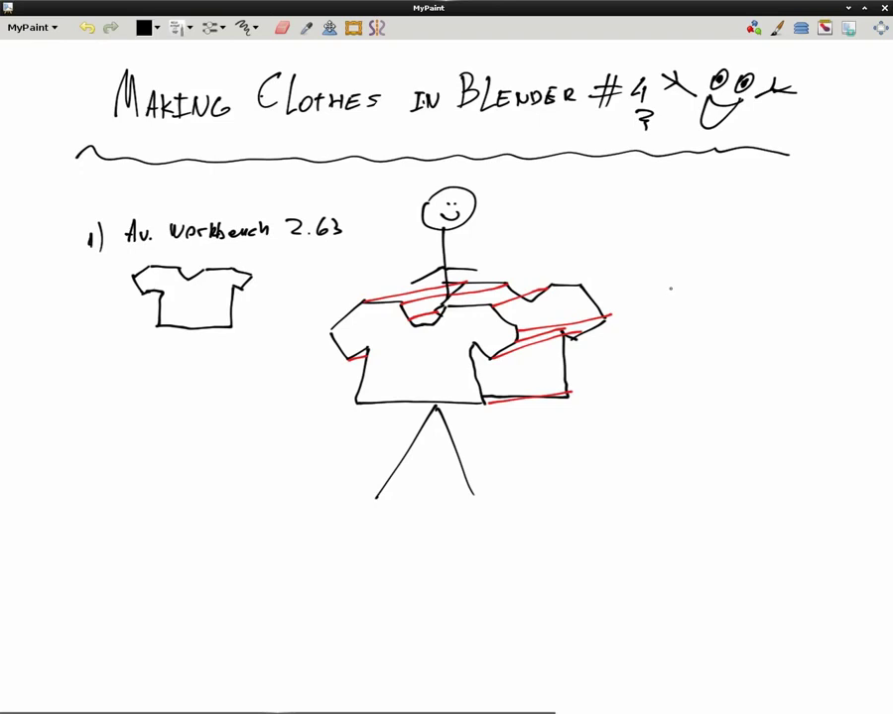
mouse_move(666, 294)
mouse_down()
mouse_move(719, 301)
mouse_move(715, 313)
mouse_move(630, 310)
mouse_move(628, 329)
mouse_move(650, 355)
mouse_move(646, 408)
mouse_move(720, 404)
mouse_up()
mouse_move(758, 328)
mouse_down()
mouse_move(751, 352)
mouse_move(755, 323)
mouse_move(766, 337)
mouse_move(723, 339)
mouse_move(735, 347)
mouse_move(725, 404)
mouse_up()
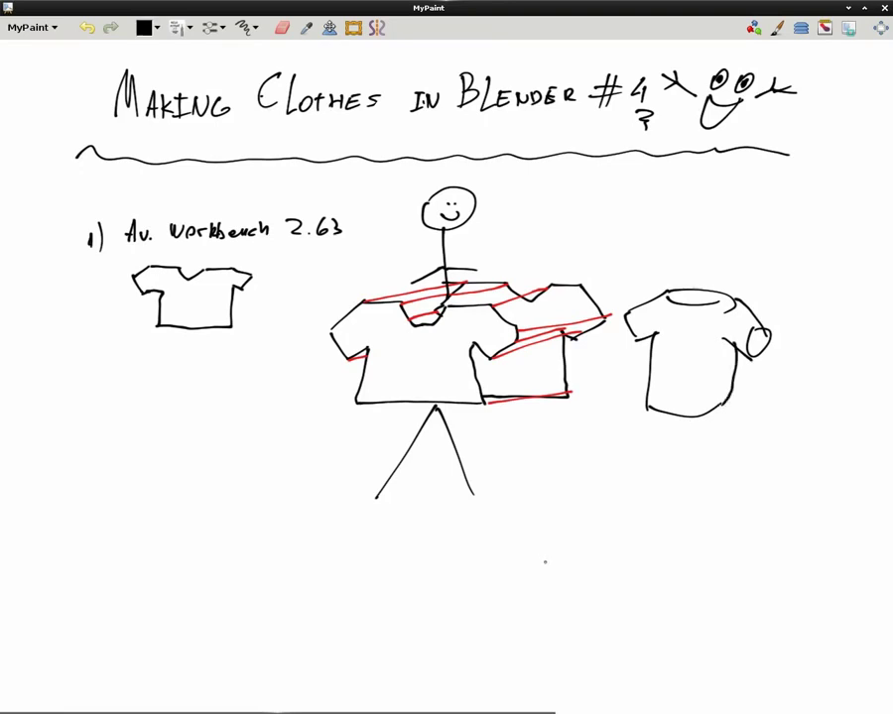
Handwrite the list item "2) ShrinkWarp" below the figure and draw a T-shirt outline with a round neck beside it
drag(101, 552, 118, 571)
drag(125, 551, 128, 576)
mouse_move(169, 551)
mouse_down()
mouse_move(160, 553)
mouse_move(176, 561)
mouse_move(304, 563)
mouse_move(296, 576)
mouse_up()
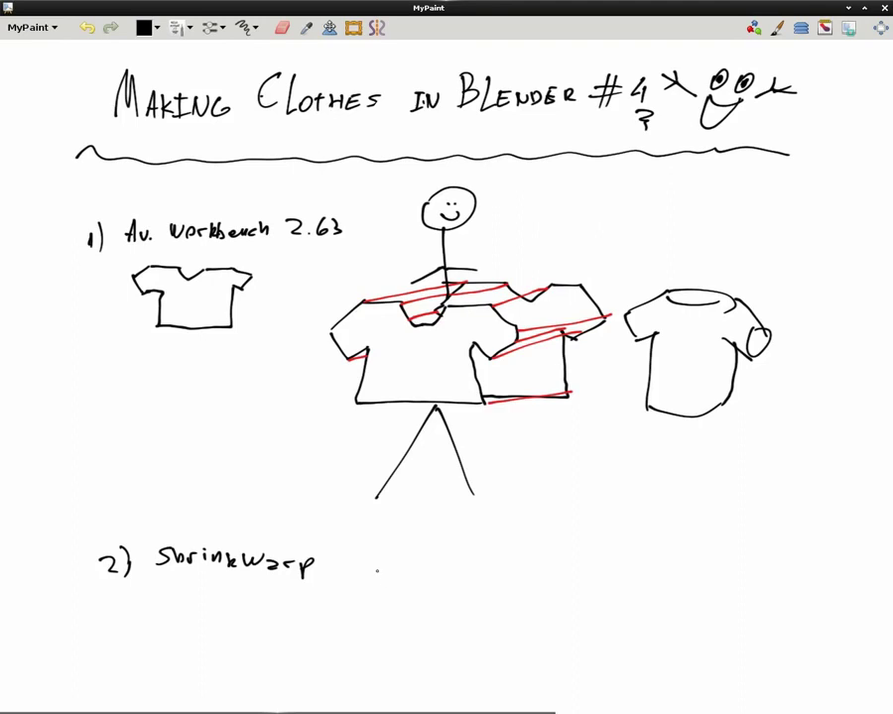
mouse_move(390, 564)
mouse_down()
mouse_move(365, 571)
mouse_move(377, 606)
mouse_up()
mouse_move(390, 565)
mouse_down()
mouse_move(525, 579)
mouse_move(545, 599)
mouse_move(531, 623)
mouse_move(504, 608)
mouse_move(502, 678)
mouse_up()
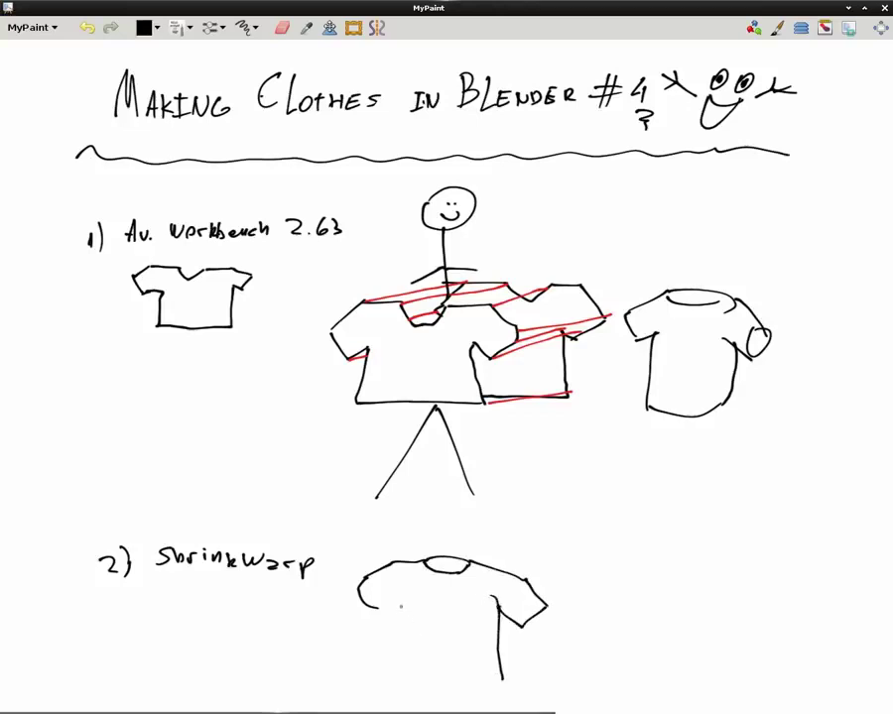
mouse_move(394, 596)
mouse_down()
mouse_move(389, 663)
mouse_move(437, 687)
mouse_move(500, 679)
mouse_up()
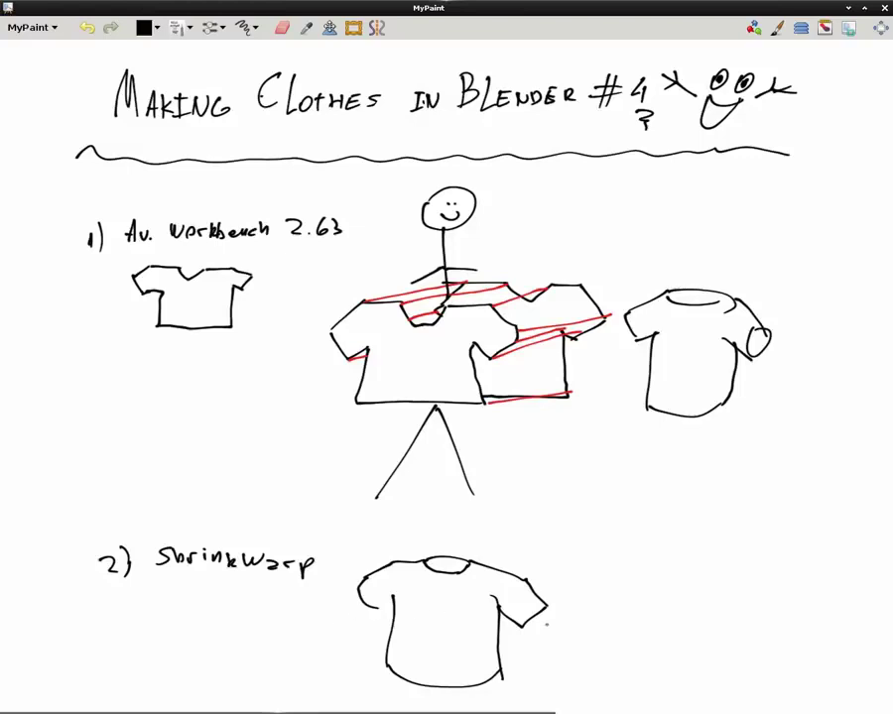
Add sleeve, hem and neckline openings with inner loops to the ShrinkWarp T-shirt, and draw a neck and head above it
drag(536, 606, 517, 623)
drag(361, 587, 378, 615)
drag(390, 668, 501, 682)
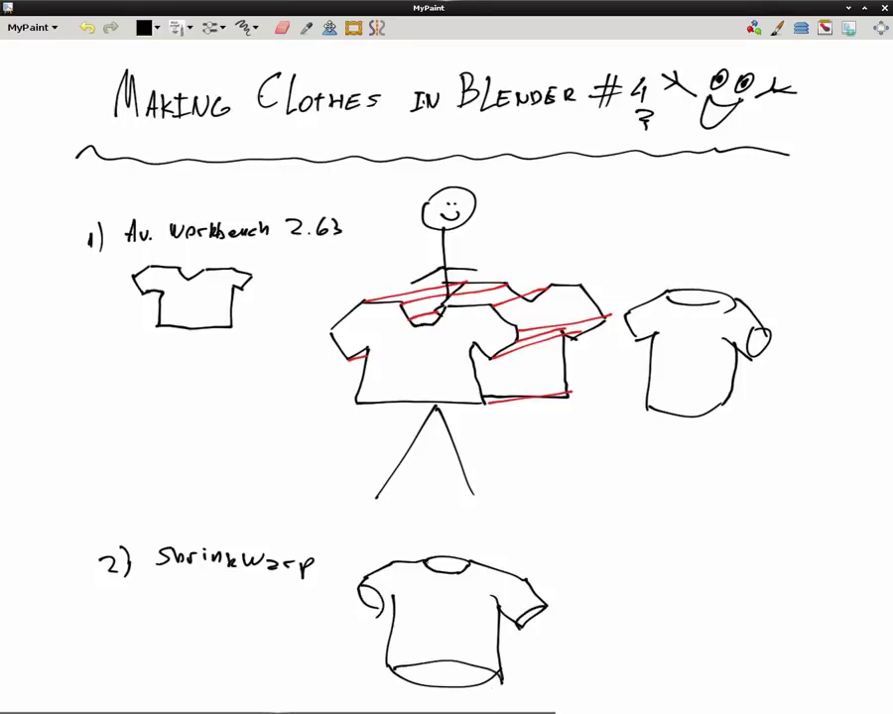
key(alt+Tab)
mouse_move(413, 652)
mouse_down()
mouse_move(436, 668)
mouse_move(496, 668)
mouse_move(394, 644)
mouse_up()
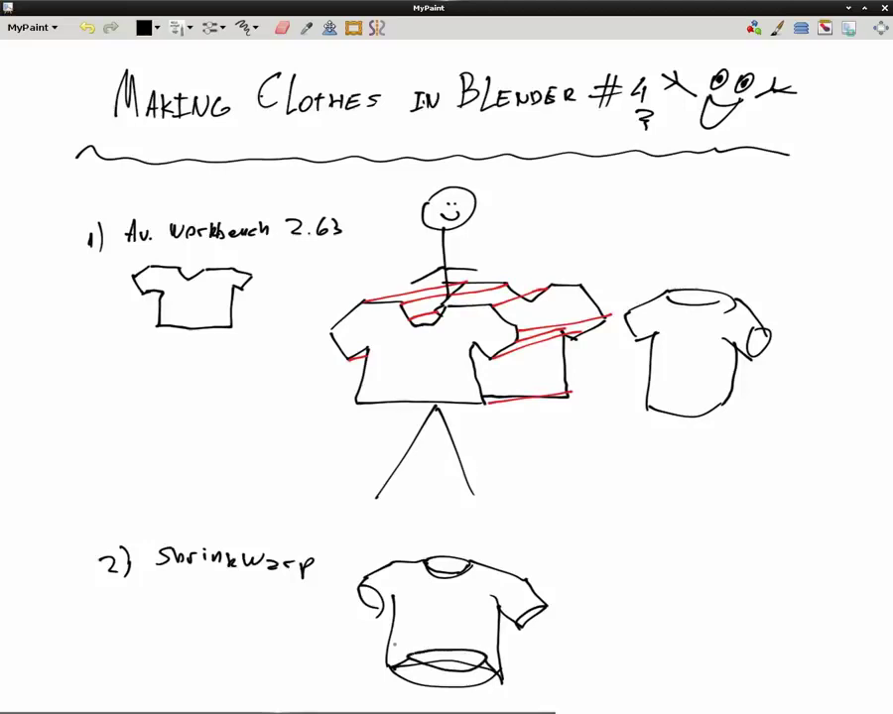
mouse_move(361, 589)
mouse_down()
mouse_move(383, 597)
mouse_move(387, 587)
mouse_up()
mouse_move(511, 598)
mouse_down()
mouse_move(515, 609)
mouse_move(526, 601)
mouse_up()
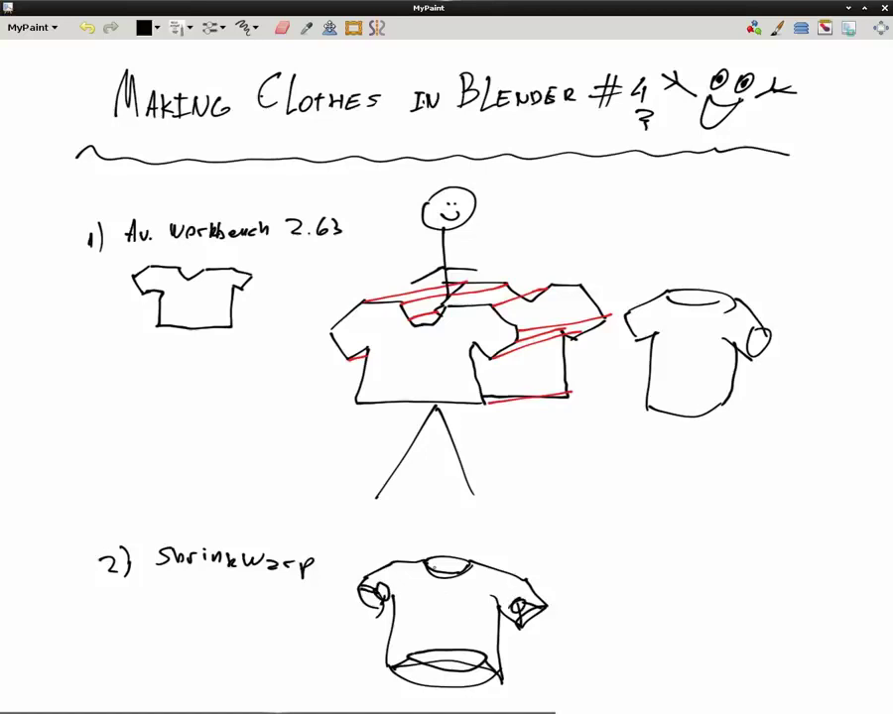
mouse_move(425, 567)
mouse_down()
mouse_move(444, 601)
mouse_move(451, 588)
mouse_up()
mouse_move(439, 532)
mouse_down()
mouse_move(437, 562)
mouse_move(455, 552)
mouse_move(455, 570)
mouse_move(464, 506)
mouse_move(440, 536)
mouse_move(461, 567)
mouse_up()
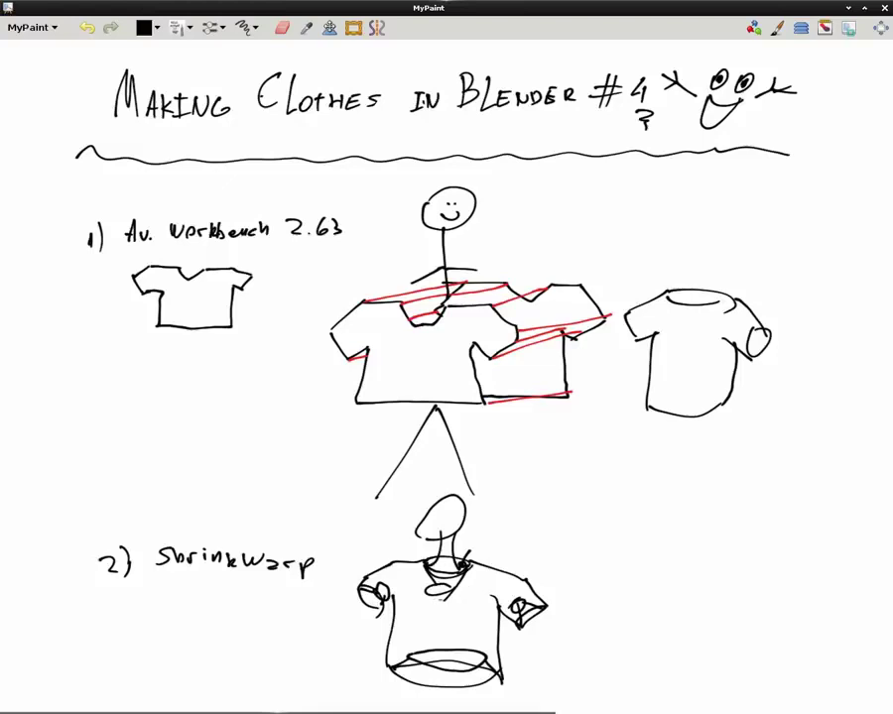
Write the list number "3)" below the ShrinkWarp item and sketch a T-shirt with horizontal lines across its torso
scroll(514, 498, down, 5)
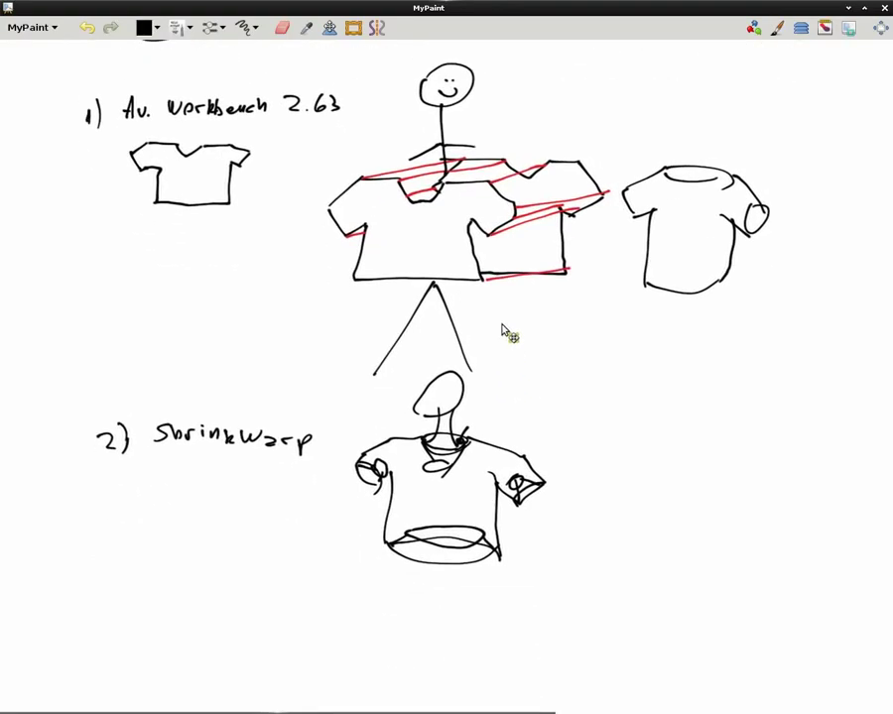
mouse_move(108, 544)
mouse_down()
mouse_move(109, 567)
mouse_move(139, 572)
mouse_up()
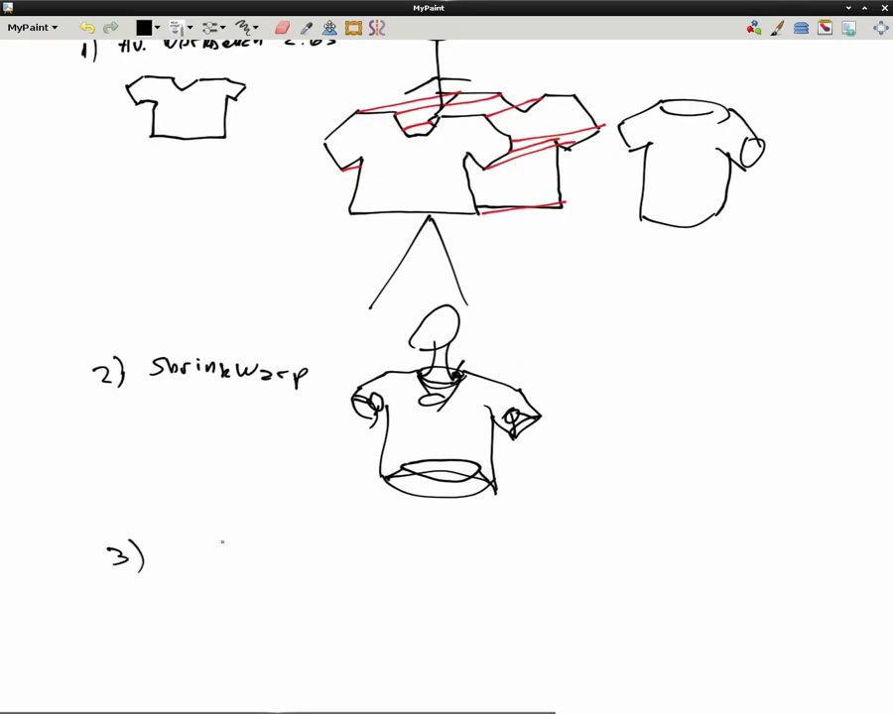
mouse_move(195, 555)
mouse_down()
mouse_move(228, 530)
mouse_move(277, 530)
mouse_move(304, 545)
mouse_move(369, 531)
mouse_move(407, 574)
mouse_move(214, 578)
mouse_move(242, 573)
mouse_move(236, 628)
mouse_move(362, 638)
mouse_up()
drag(341, 586, 355, 637)
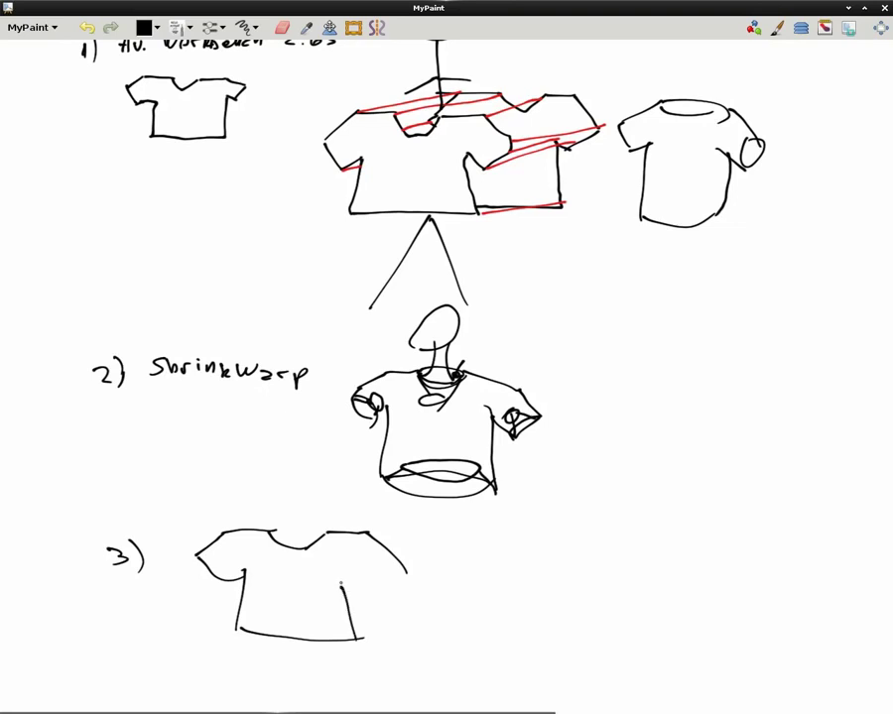
mouse_move(344, 573)
mouse_down()
mouse_move(353, 586)
mouse_move(408, 574)
mouse_up()
mouse_move(242, 598)
mouse_down()
mouse_move(336, 600)
mouse_move(329, 585)
mouse_up()
mouse_move(286, 617)
mouse_down()
mouse_move(355, 629)
mouse_move(360, 640)
mouse_move(331, 636)
mouse_up()
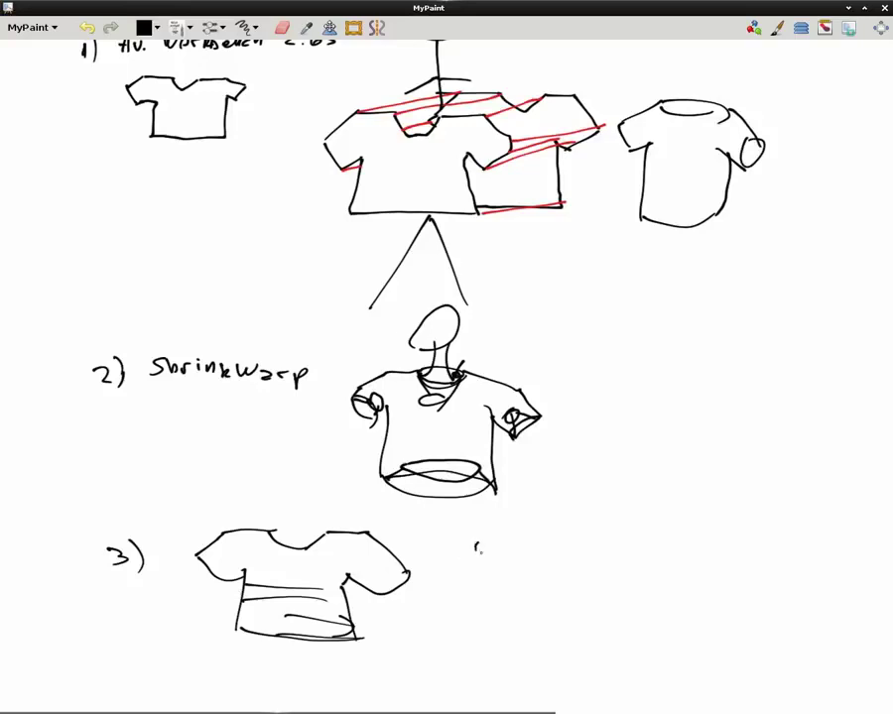
Beside the third T-shirt, draw a sparkling wand, an arrow and a rectangular page filled with short text lines
mouse_move(479, 536)
mouse_down()
mouse_move(487, 604)
mouse_move(467, 536)
mouse_move(503, 537)
mouse_up()
drag(495, 558, 583, 578)
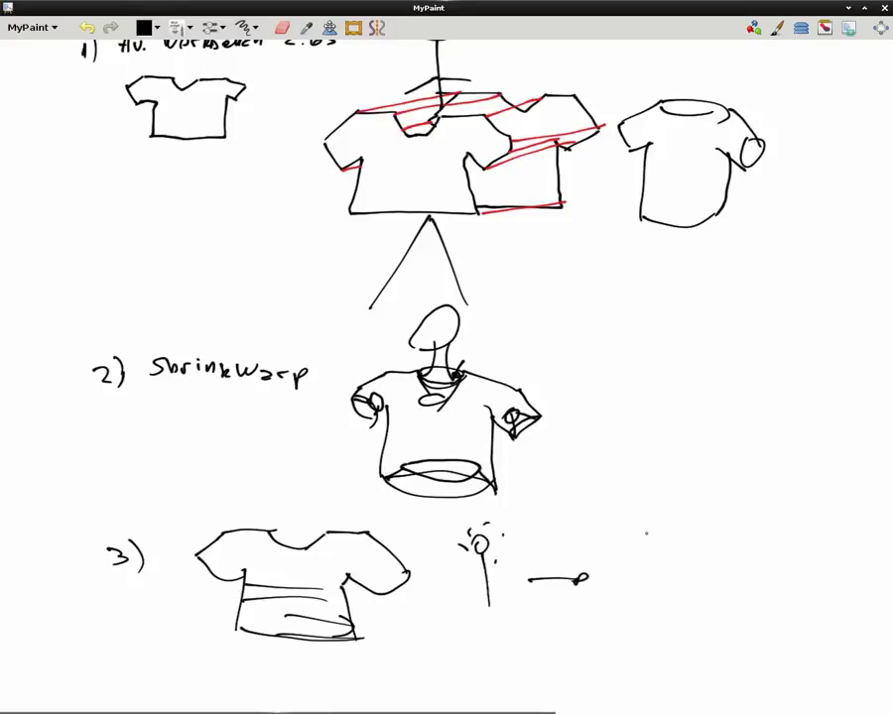
mouse_move(625, 523)
mouse_down()
mouse_move(664, 624)
mouse_move(808, 626)
mouse_move(635, 519)
mouse_move(797, 575)
mouse_move(809, 640)
mouse_up()
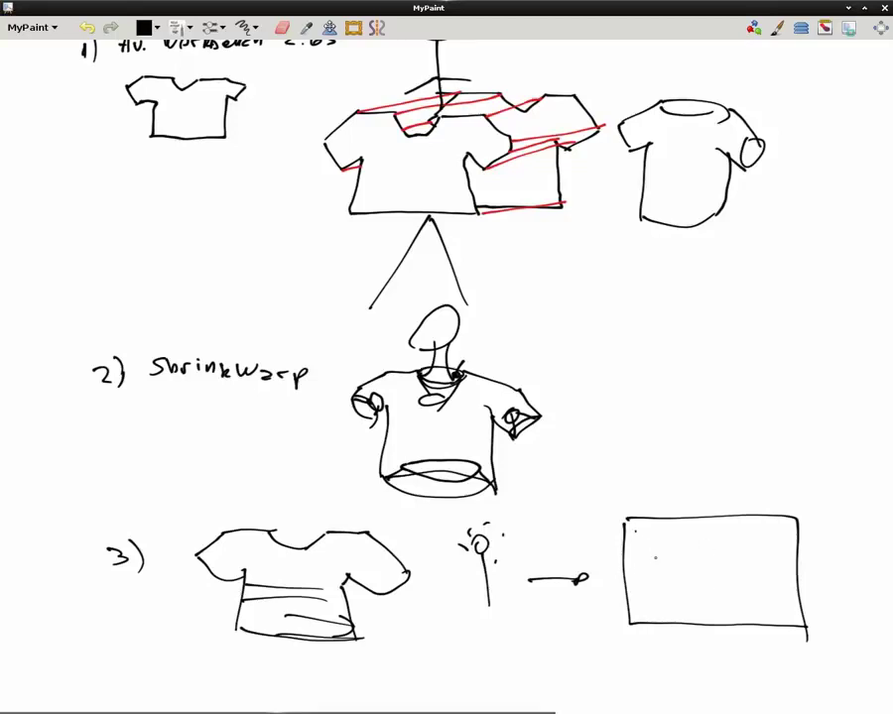
middle_drag(654, 557, 601, 489)
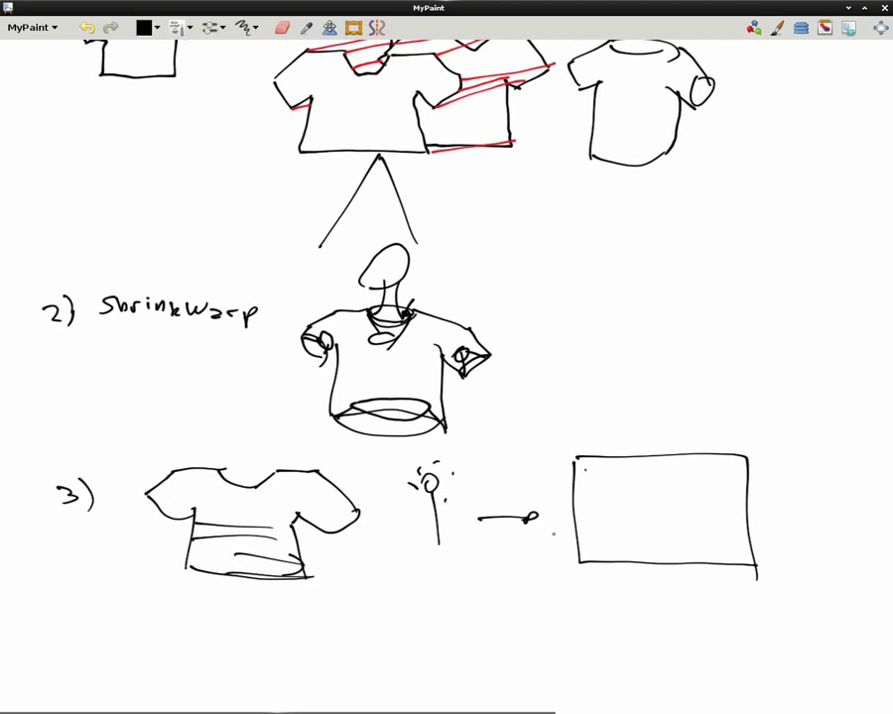
drag(602, 484, 677, 481)
drag(609, 495, 660, 493)
mouse_move(621, 506)
mouse_down()
mouse_move(688, 505)
mouse_move(706, 533)
mouse_up()
drag(684, 549, 713, 545)
Draw a stick figure below the third T-shirt with a curved arrow under it and a straight arrow labelled "x"
mouse_move(535, 418)
middle_down()
mouse_move(552, 405)
mouse_move(572, 248)
middle_up()
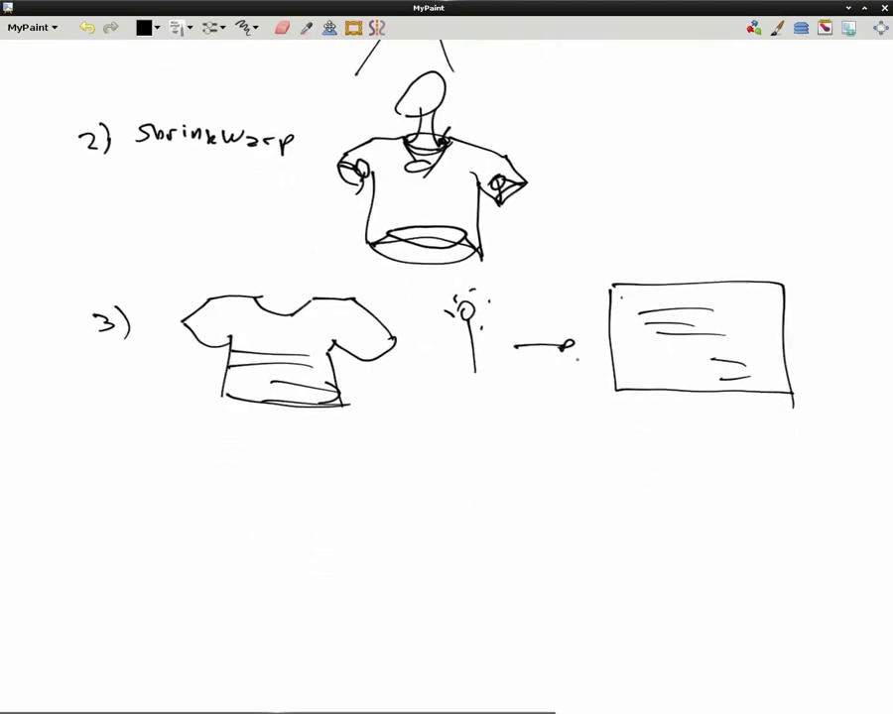
mouse_move(612, 427)
middle_down()
mouse_move(553, 419)
mouse_move(344, 434)
mouse_move(543, 468)
mouse_move(614, 421)
middle_up()
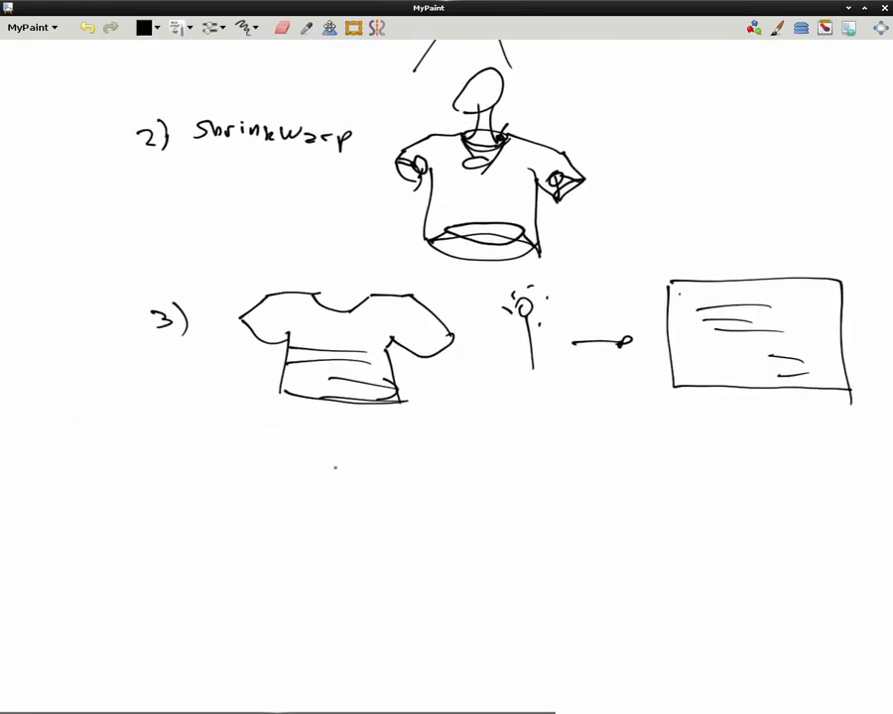
mouse_move(341, 447)
mouse_down()
mouse_move(346, 517)
mouse_move(330, 560)
mouse_up()
drag(349, 519, 354, 553)
drag(315, 483, 387, 478)
mouse_move(319, 567)
mouse_down()
mouse_move(405, 568)
mouse_move(470, 541)
mouse_move(448, 556)
mouse_up()
drag(448, 548, 441, 558)
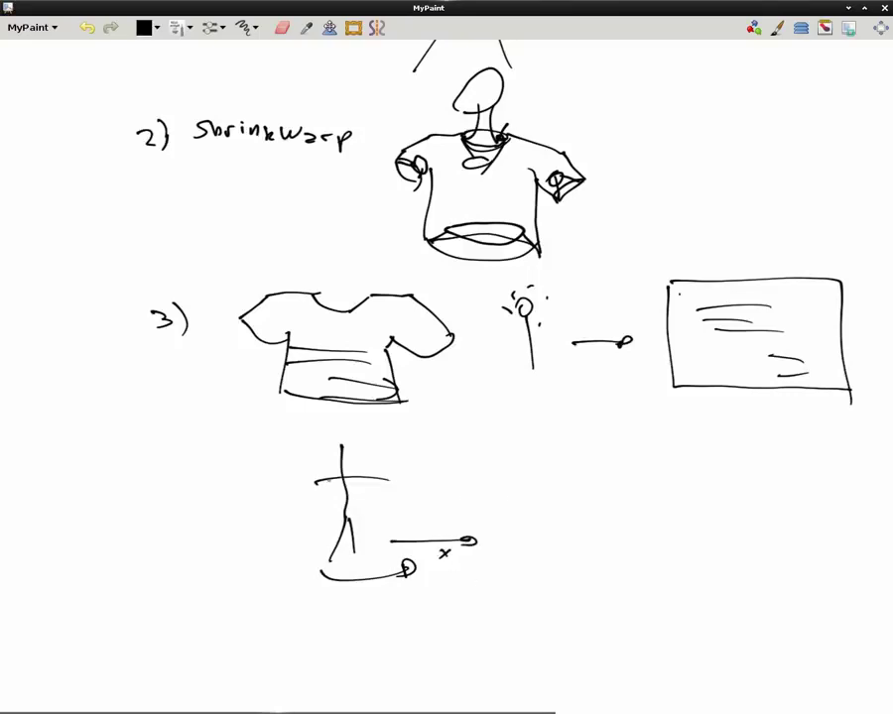
Label the figure's marked shoulder "ShldrRight" with an arrow down to "Shldr.R", and write ".L" on its other side
click(321, 475)
mouse_move(252, 445)
mouse_down()
mouse_move(247, 457)
mouse_move(283, 458)
mouse_move(296, 449)
mouse_move(319, 463)
mouse_move(337, 448)
mouse_up()
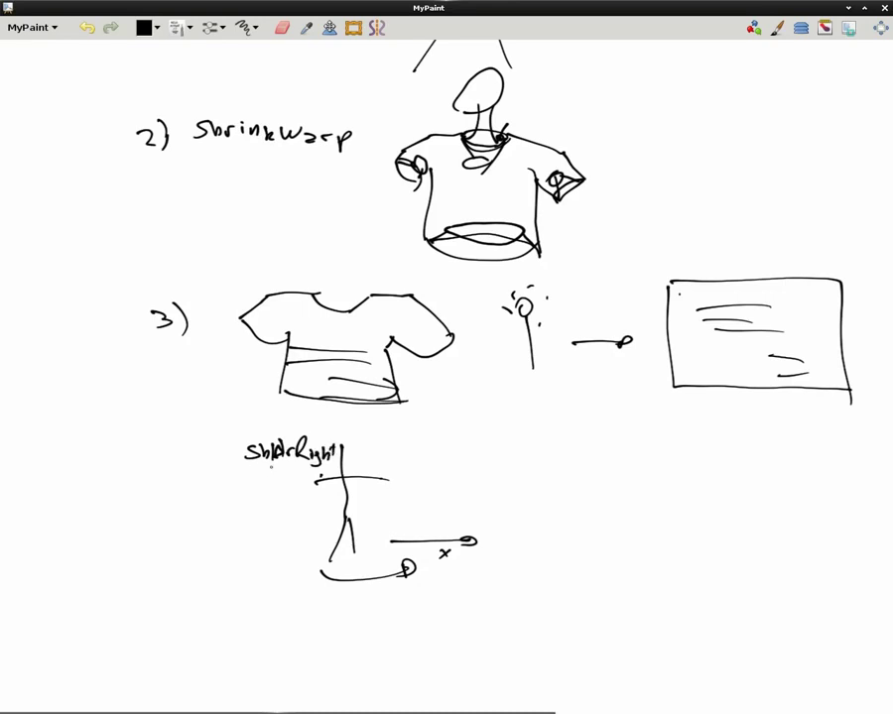
mouse_move(264, 472)
mouse_down()
mouse_move(264, 486)
mouse_move(276, 486)
mouse_up()
mouse_move(250, 505)
mouse_down()
mouse_move(235, 522)
mouse_move(265, 524)
mouse_move(276, 502)
mouse_move(286, 513)
mouse_move(298, 508)
mouse_move(300, 523)
mouse_up()
click(290, 522)
drag(300, 503, 321, 523)
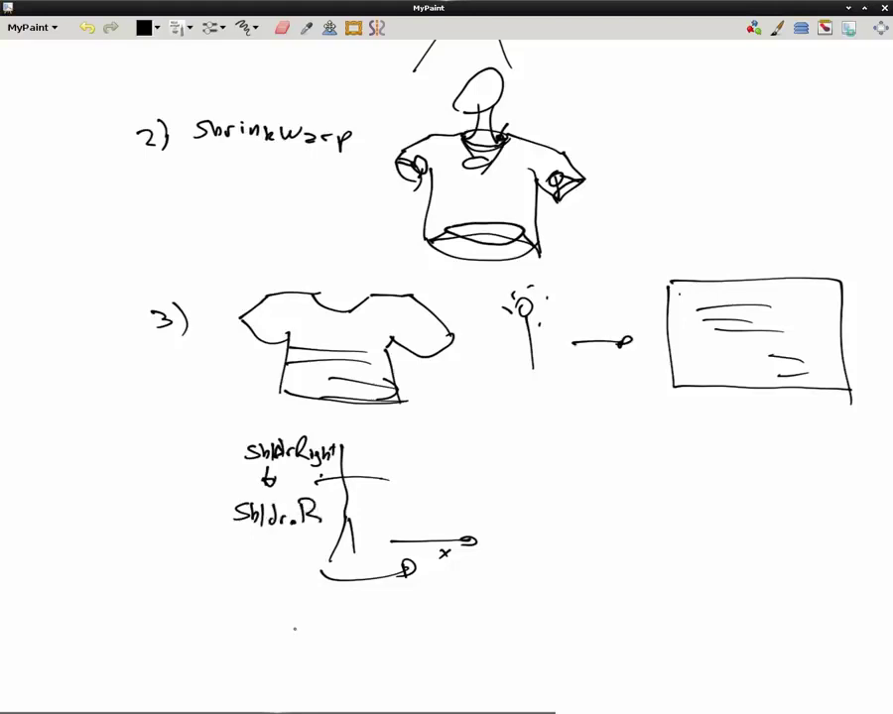
click(389, 505)
drag(402, 497, 414, 510)
Write "X Mirror" and "Topology Mirror" beside the figure, bracket both lines and add an underlined "ON"
mouse_move(540, 482)
mouse_down()
mouse_move(526, 498)
mouse_move(598, 495)
mouse_up()
drag(602, 495, 629, 485)
mouse_move(631, 493)
mouse_down()
mouse_move(638, 486)
mouse_move(670, 490)
mouse_up()
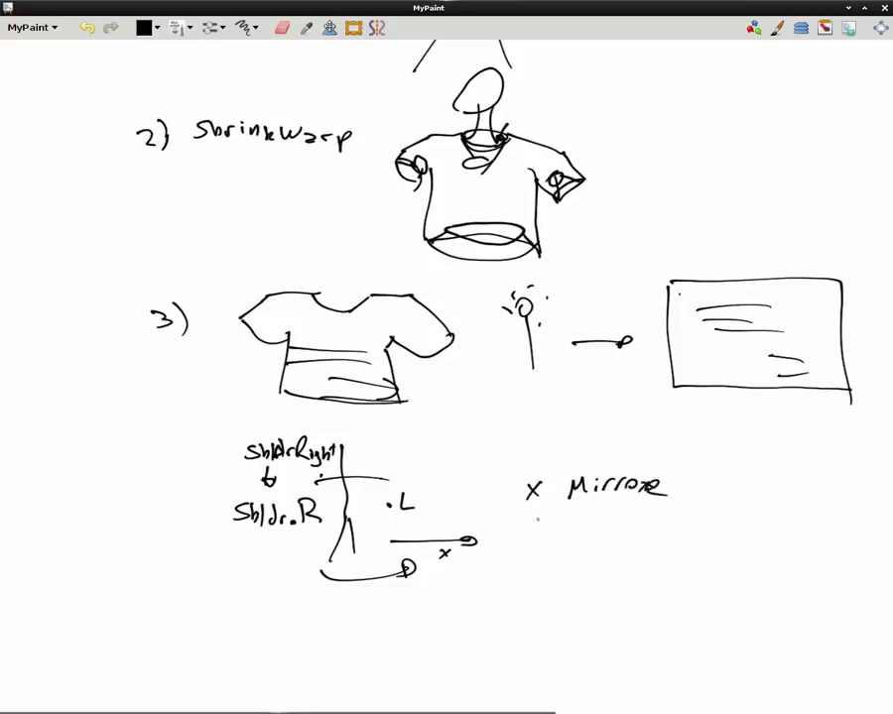
mouse_move(537, 518)
mouse_down()
mouse_move(538, 542)
mouse_move(550, 517)
mouse_up()
mouse_move(552, 529)
mouse_down()
mouse_move(567, 543)
mouse_move(569, 536)
mouse_up()
mouse_move(585, 527)
mouse_down()
mouse_move(599, 544)
mouse_move(608, 534)
mouse_up()
mouse_move(619, 532)
mouse_down()
mouse_move(616, 553)
mouse_move(664, 541)
mouse_up()
mouse_move(668, 539)
mouse_down()
mouse_move(679, 526)
mouse_move(716, 534)
mouse_up()
drag(721, 480, 727, 544)
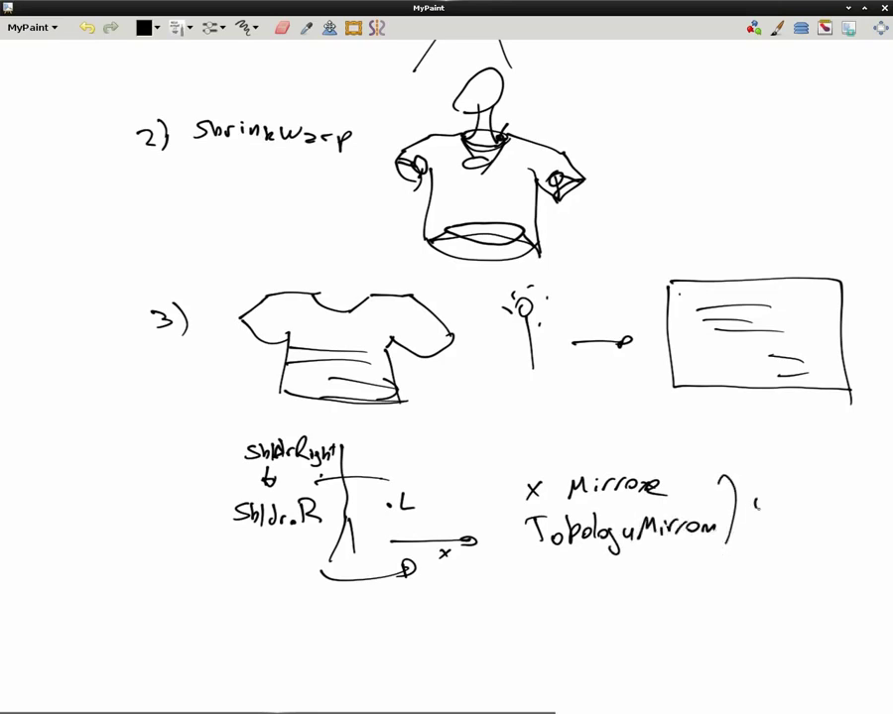
mouse_move(757, 501)
mouse_down()
mouse_move(746, 508)
mouse_move(789, 496)
mouse_move(804, 516)
mouse_up()
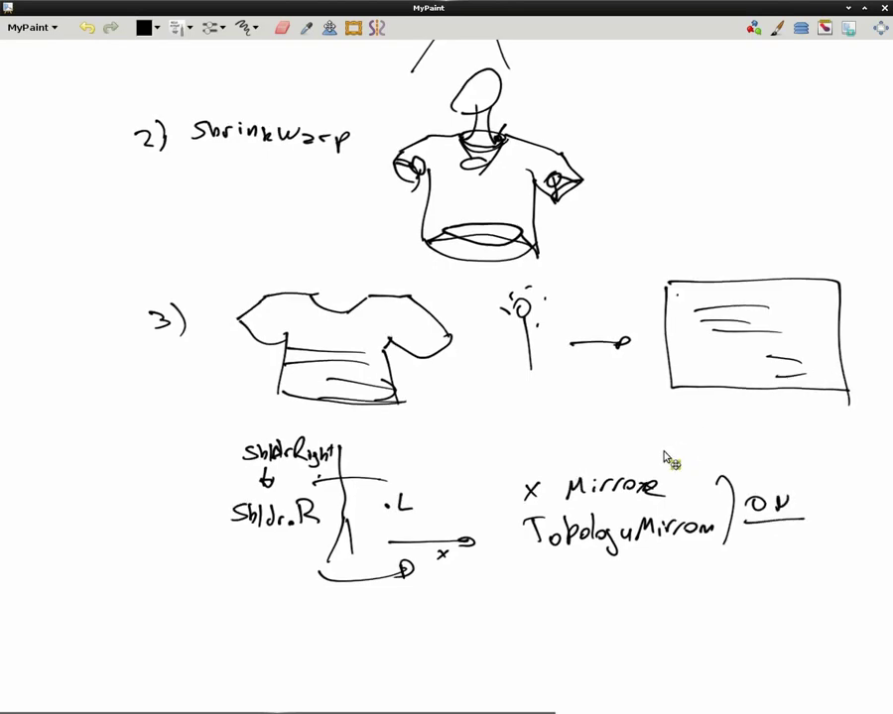
Beside the underlined "ON", draw a short-sleeved T-shirt with a collar oval, a sleeve opening and a dashed vertical centre line
mouse_move(665, 459)
middle_down()
mouse_move(618, 332)
mouse_move(639, 311)
middle_up()
middle_drag(678, 427, 534, 428)
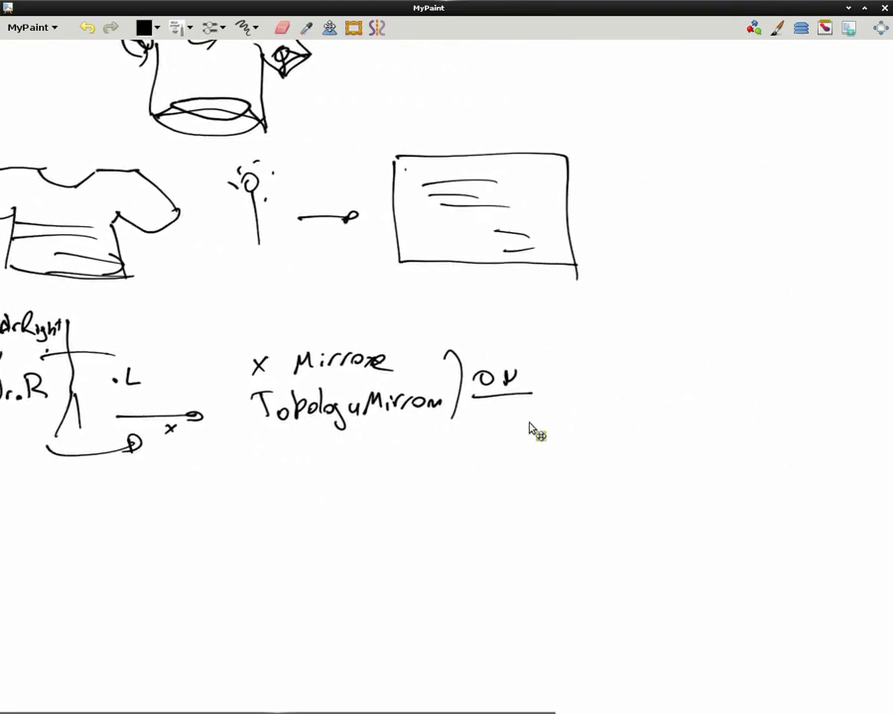
mouse_move(619, 345)
mouse_down()
mouse_move(684, 354)
mouse_move(571, 374)
mouse_move(613, 413)
mouse_move(631, 399)
mouse_move(626, 454)
mouse_move(698, 465)
mouse_up()
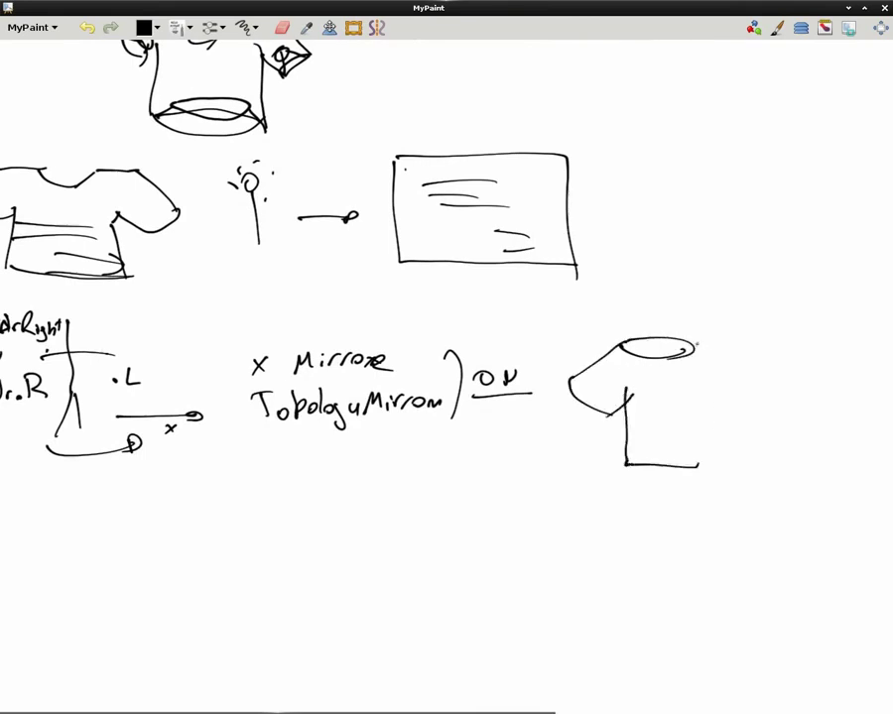
mouse_move(691, 342)
mouse_down()
mouse_move(742, 354)
mouse_move(747, 392)
mouse_move(713, 397)
mouse_up()
drag(713, 397, 699, 466)
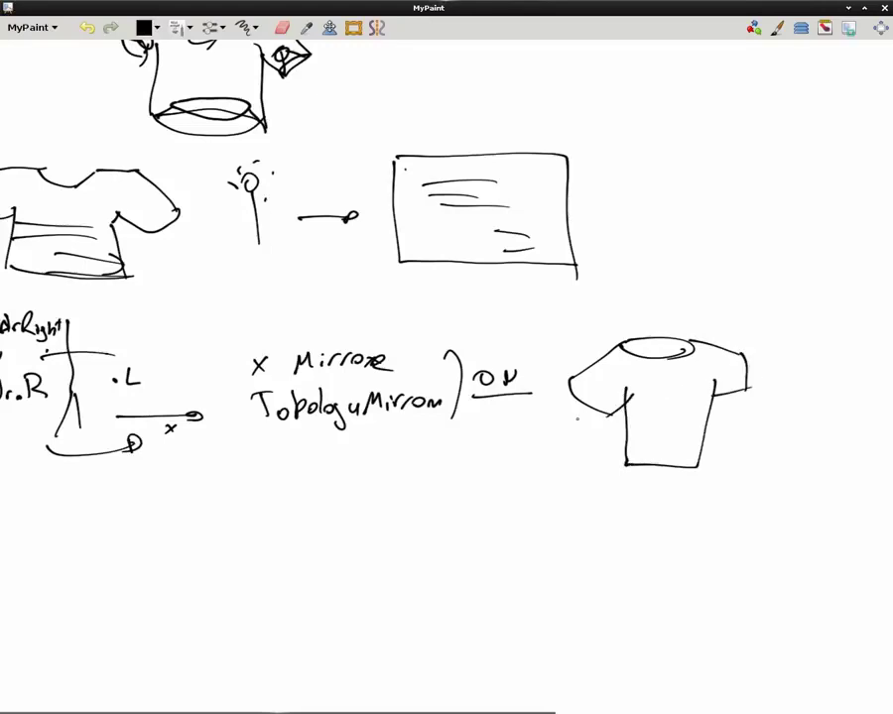
drag(571, 378, 608, 410)
drag(664, 297, 655, 508)
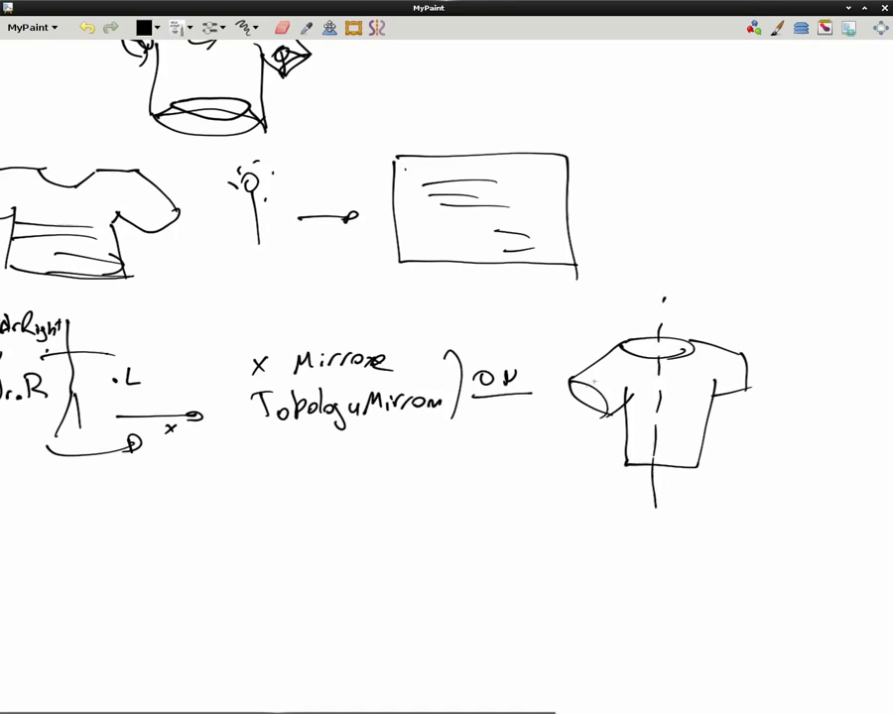
Circle a spot on the new shirt's open sleeve in black and the mirrored spot on the other sleeve in red, and restore black
drag(607, 377, 579, 399)
key(x)
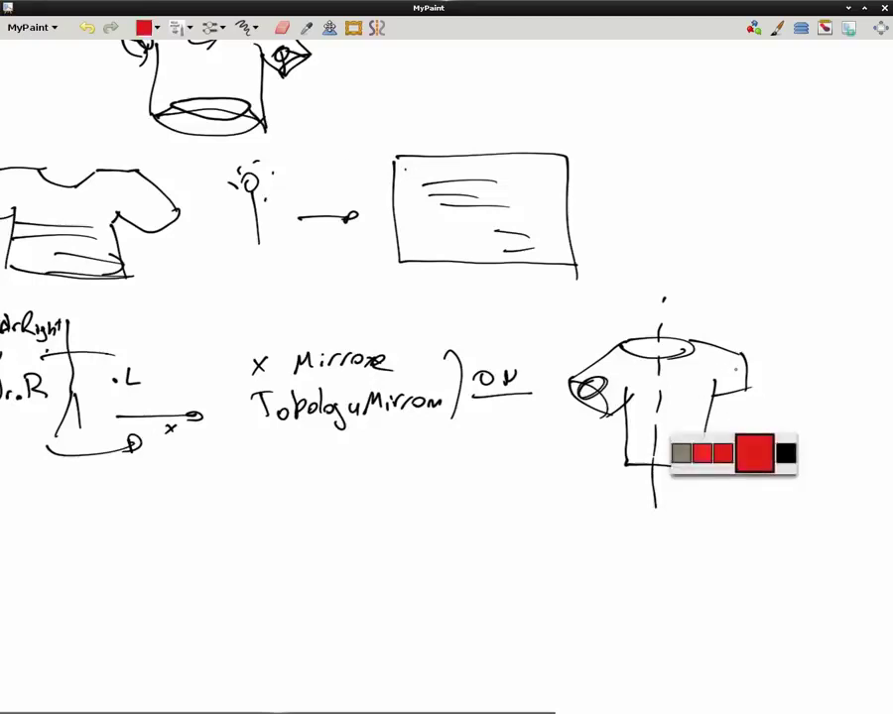
mouse_move(746, 357)
mouse_down()
mouse_move(724, 375)
mouse_move(751, 360)
mouse_up()
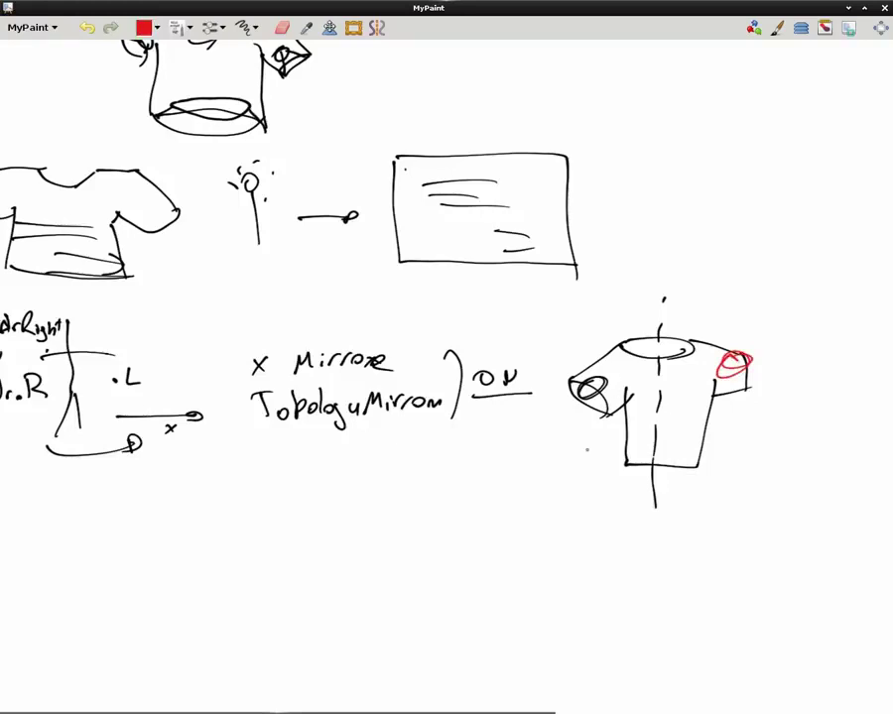
key(x)
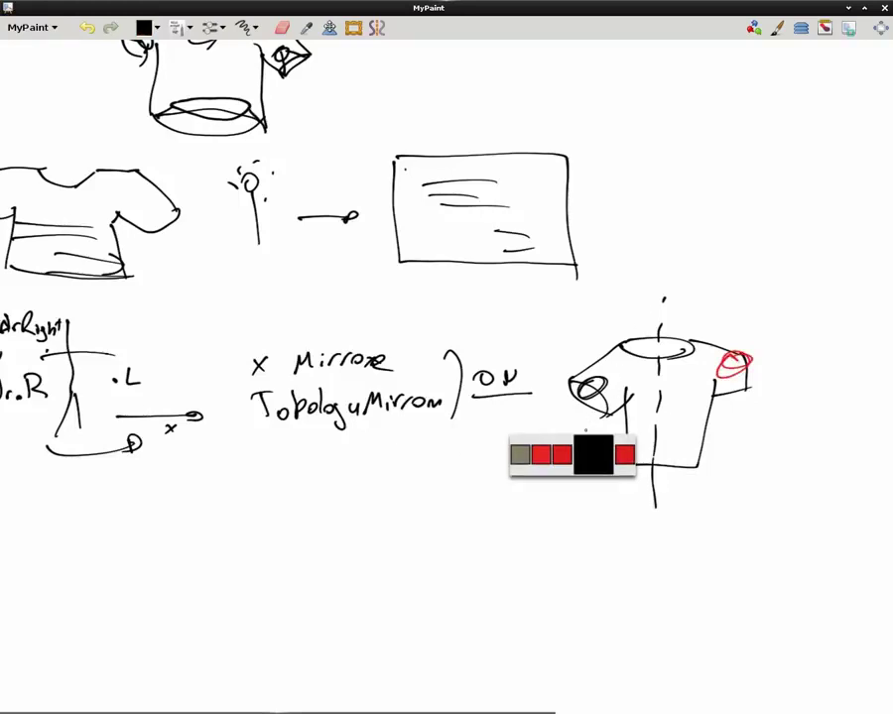
Beside the shrinkwrap T-shirt, draw an arrow with a plus sign above it and write "U.V. Unwrap"
mouse_move(592, 455)
middle_down()
mouse_move(415, 412)
mouse_move(560, 369)
mouse_move(516, 384)
middle_up()
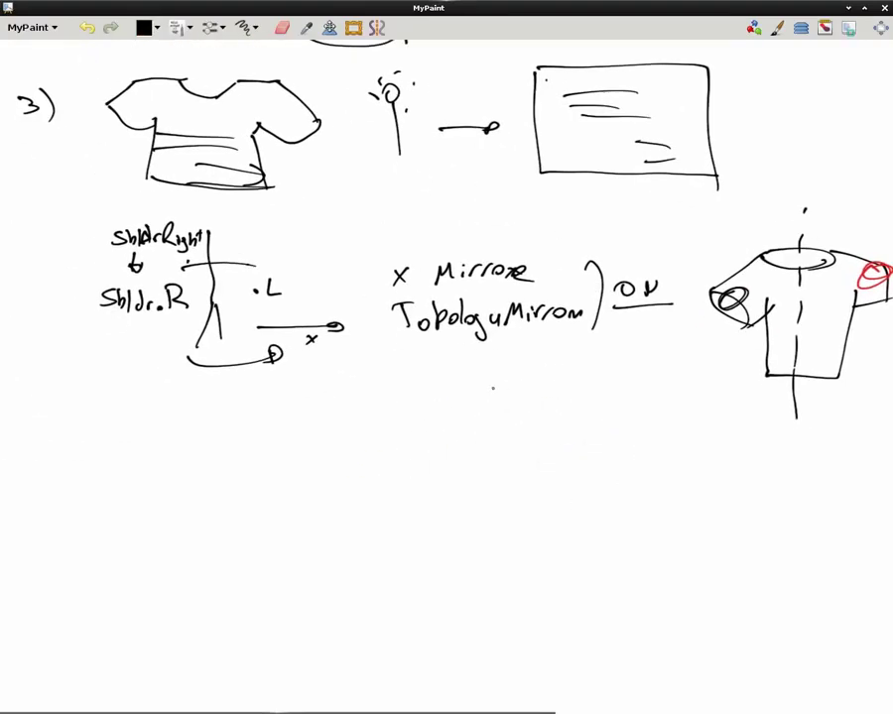
scroll(422, 428, up, 5)
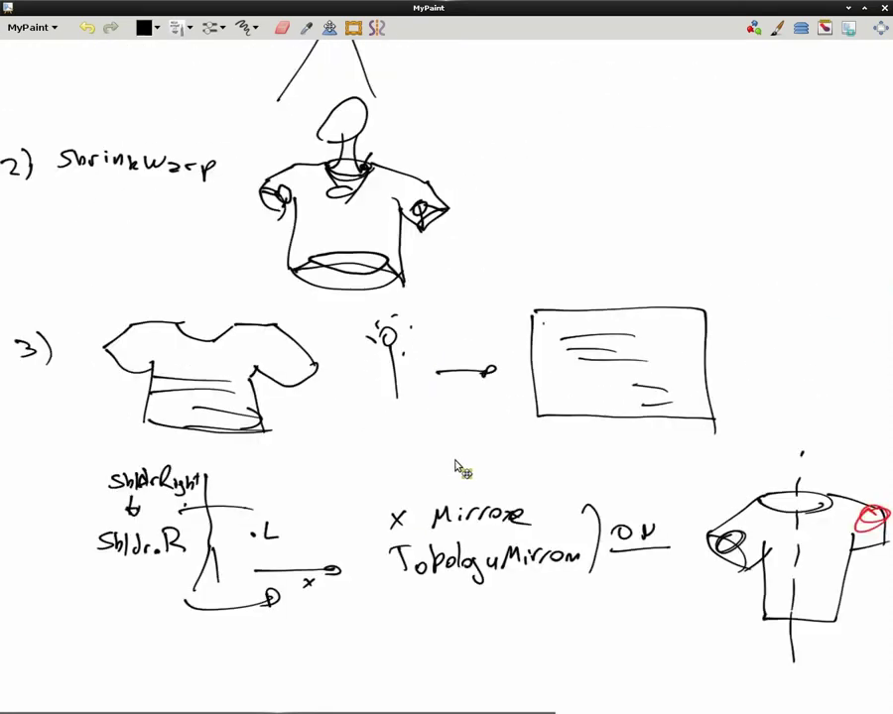
scroll(459, 469, up, 1)
drag(505, 253, 609, 244)
mouse_move(540, 218)
mouse_down()
mouse_move(542, 242)
mouse_move(556, 231)
mouse_up()
mouse_move(616, 244)
mouse_down()
mouse_move(681, 246)
mouse_move(649, 240)
mouse_move(640, 256)
mouse_move(608, 256)
mouse_move(621, 242)
mouse_move(669, 243)
mouse_move(679, 253)
mouse_move(726, 244)
mouse_move(734, 260)
mouse_move(742, 250)
mouse_up()
click(631, 259)
key(e)
key(e)
click(642, 255)
mouse_move(488, 331)
middle_down()
mouse_move(509, 263)
mouse_move(510, 212)
middle_up()
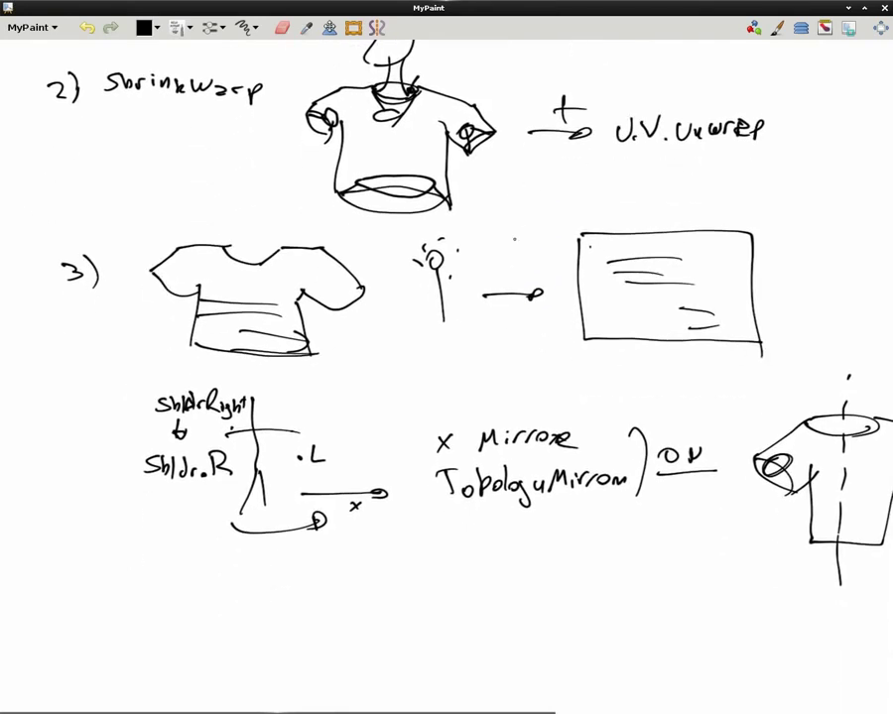
middle_drag(579, 247, 519, 283)
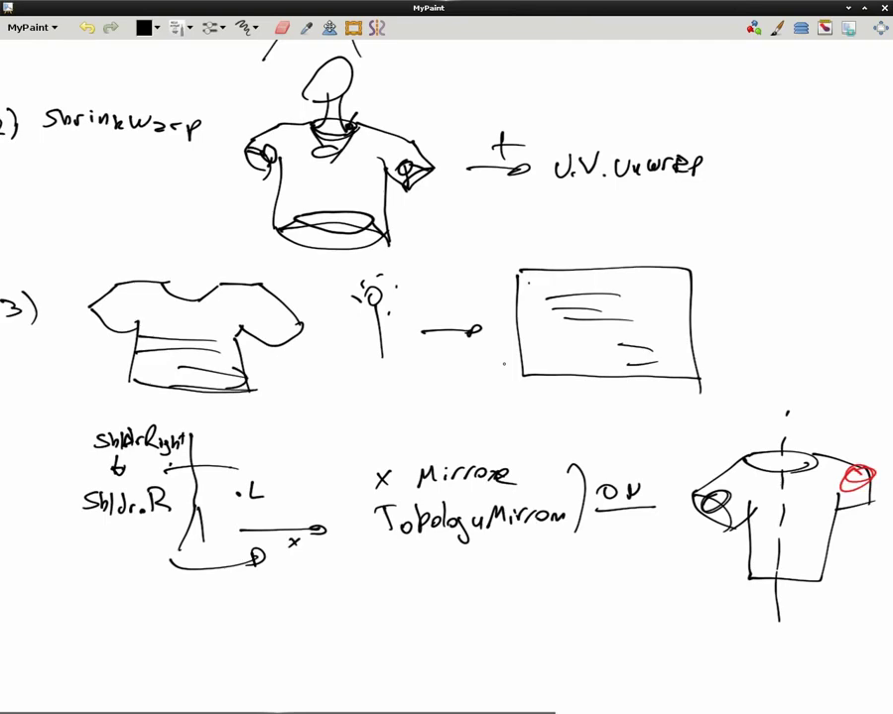
Switch to Blender, put the avatar's armature in Pose Mode and try rotating the mShoulder.R bone
mouse_move(107, 684)
click(10, 678)
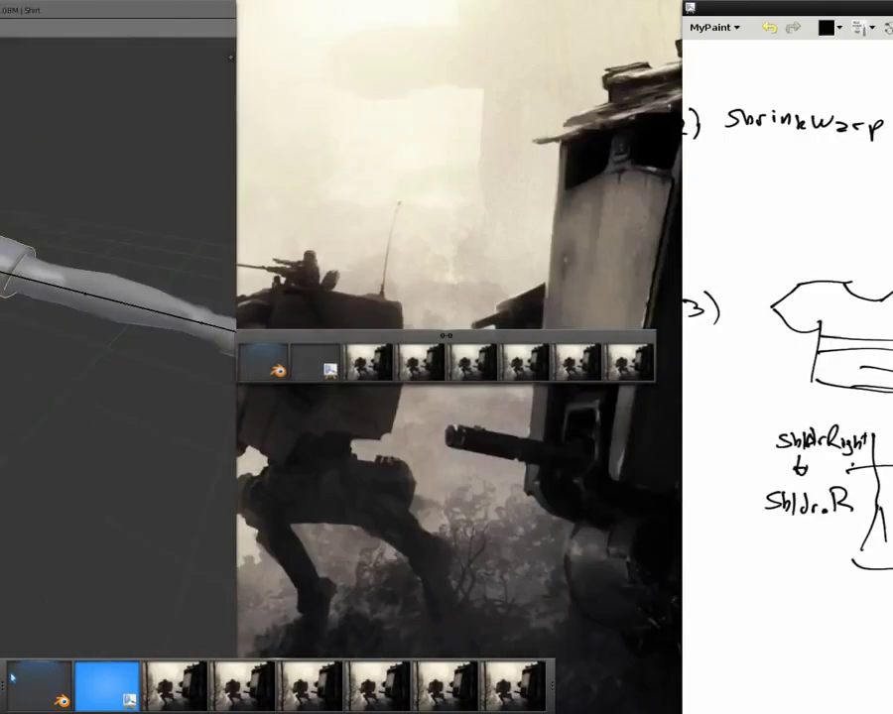
middle_drag(394, 453, 425, 246)
right_click(446, 256)
key(ctrl+Tab)
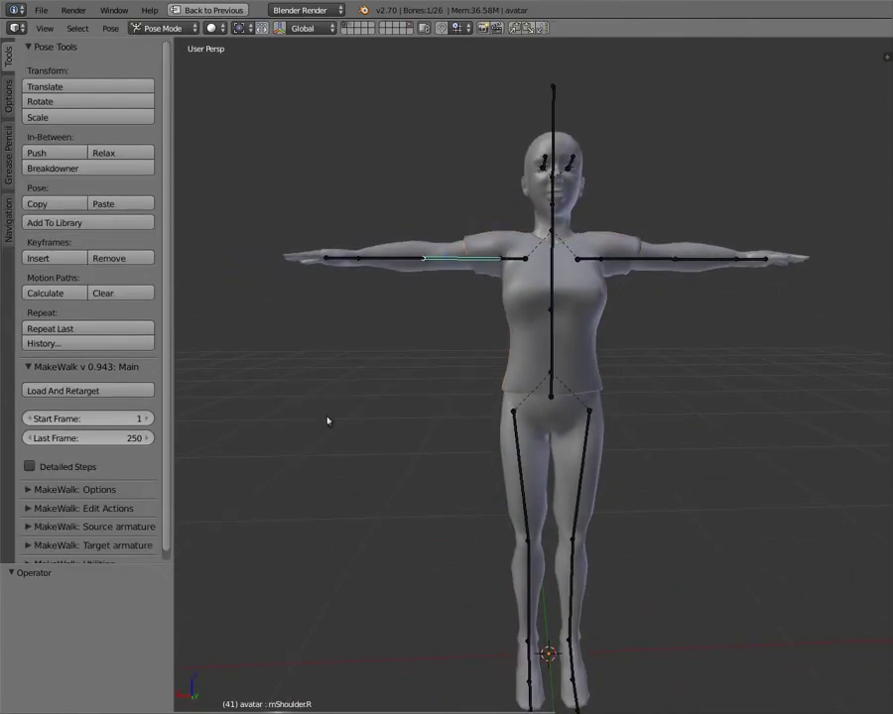
key(r)
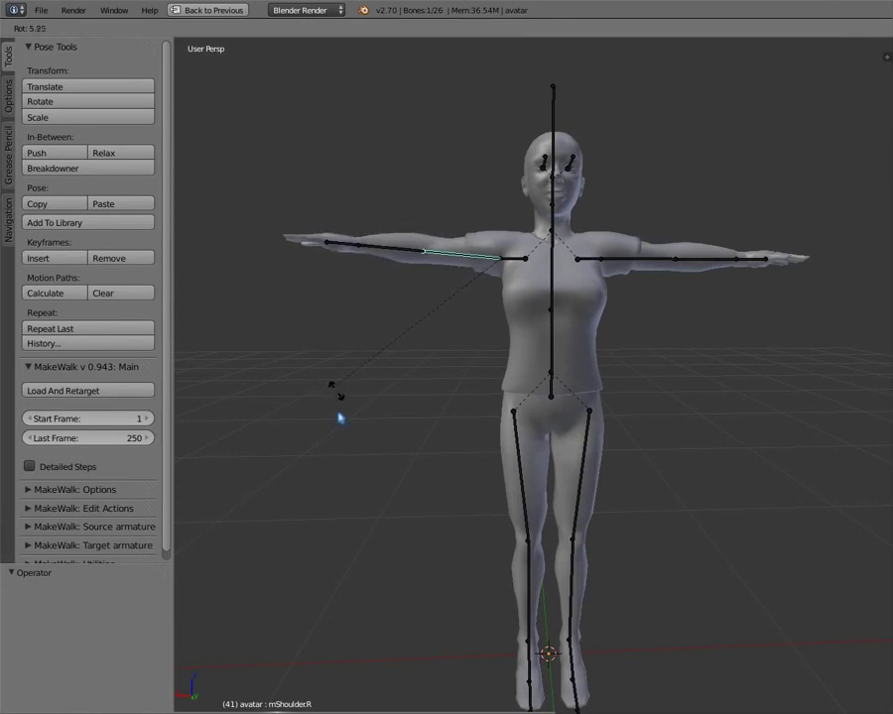
right_click(337, 392)
Select the mChest bone and try tilting the avatar's upper body in a side view and a front view
middle_drag(559, 421, 488, 383)
right_click(587, 294)
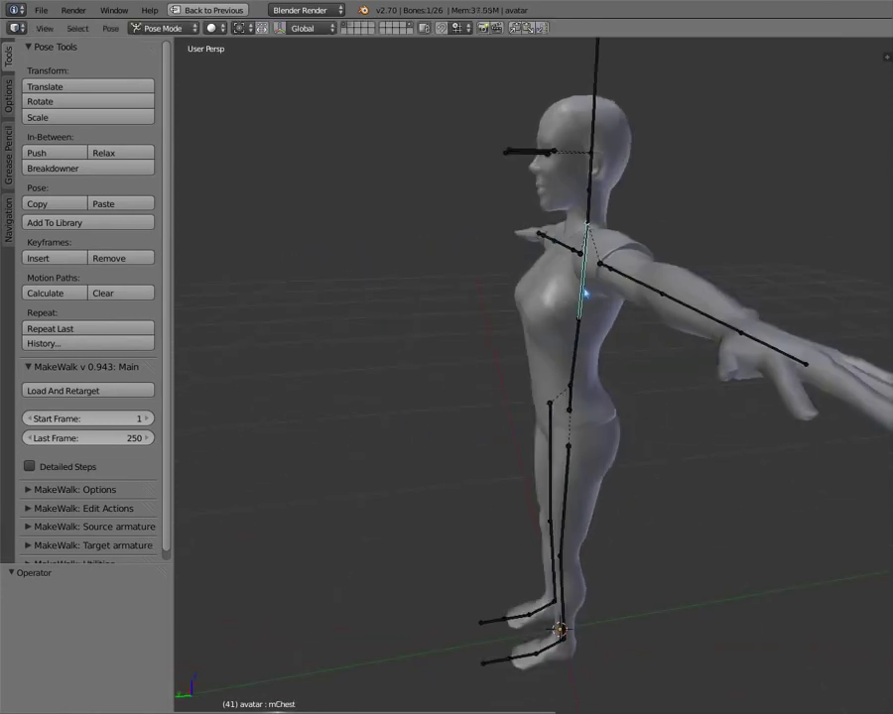
key(r)
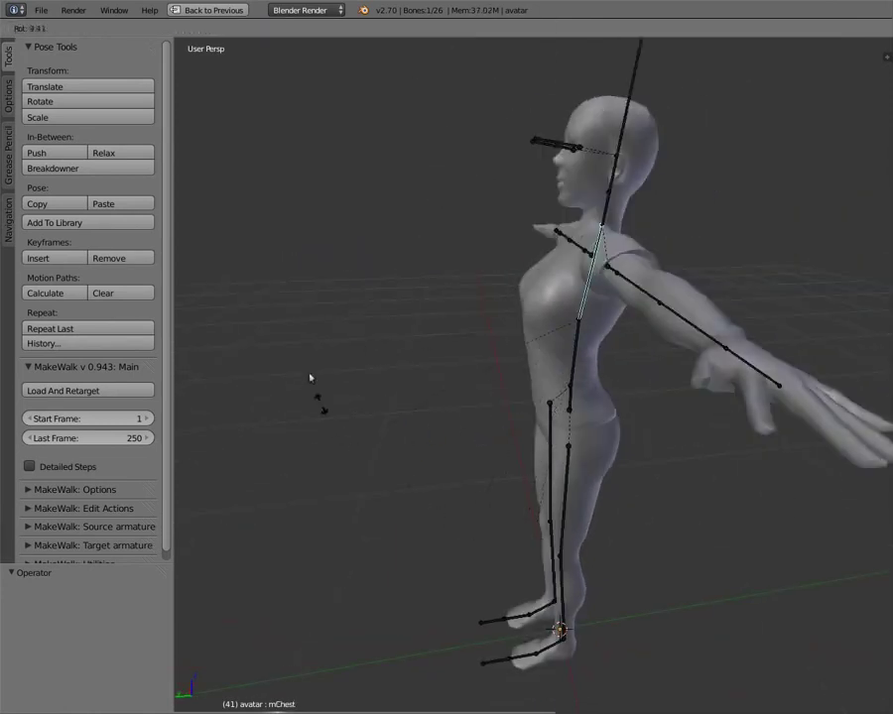
right_click(417, 455)
middle_drag(418, 456, 568, 430)
key(r)
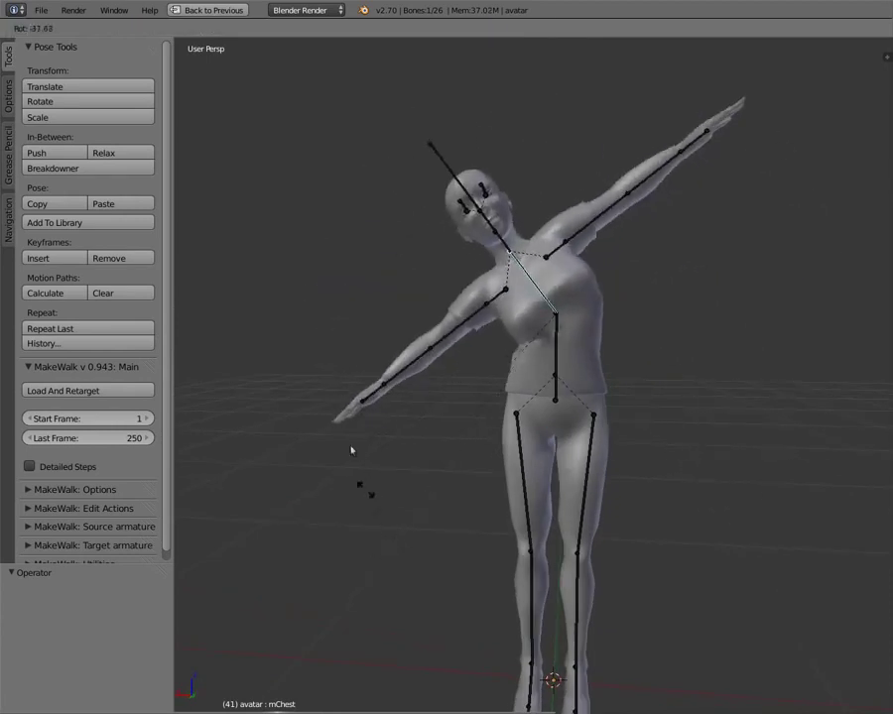
right_click(313, 452)
Bend the avatar's upper body backward by rotating mChest about -32° in the side view, and clear the bone's rotation
middle_drag(314, 451, 433, 443)
key(r)
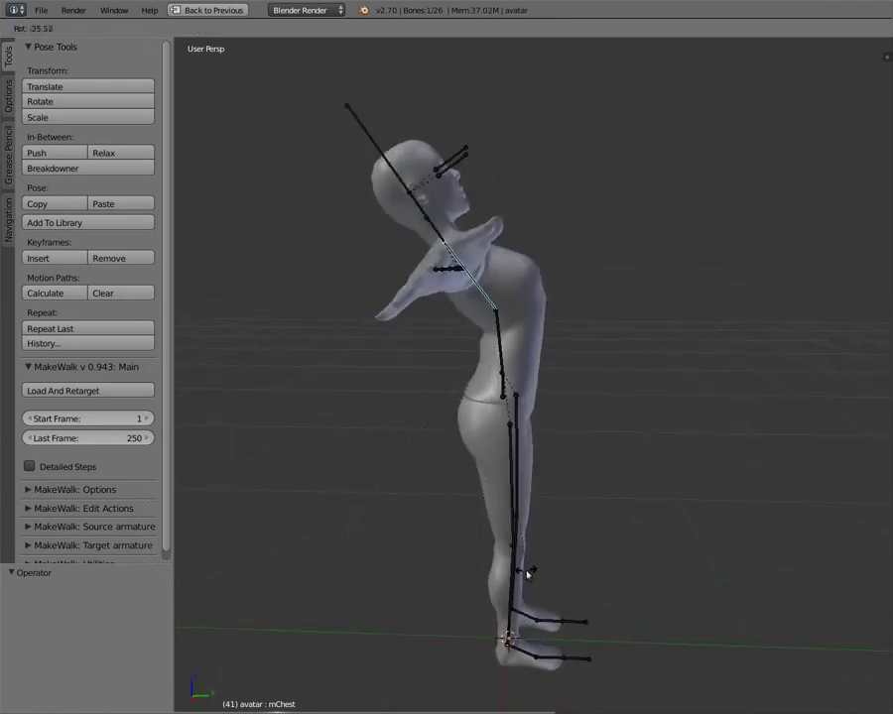
click(585, 546)
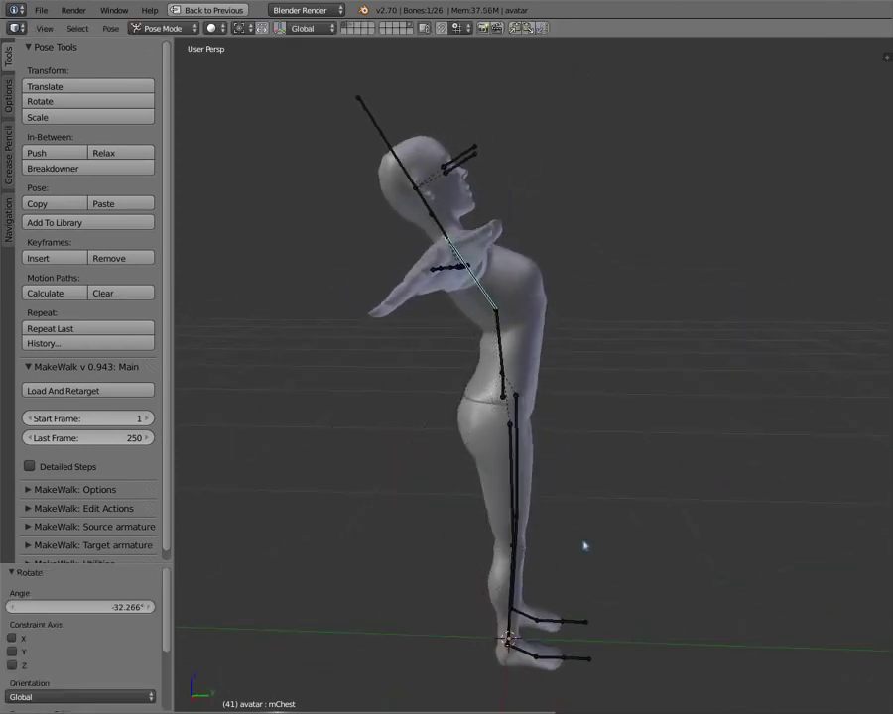
middle_drag(584, 545, 538, 510)
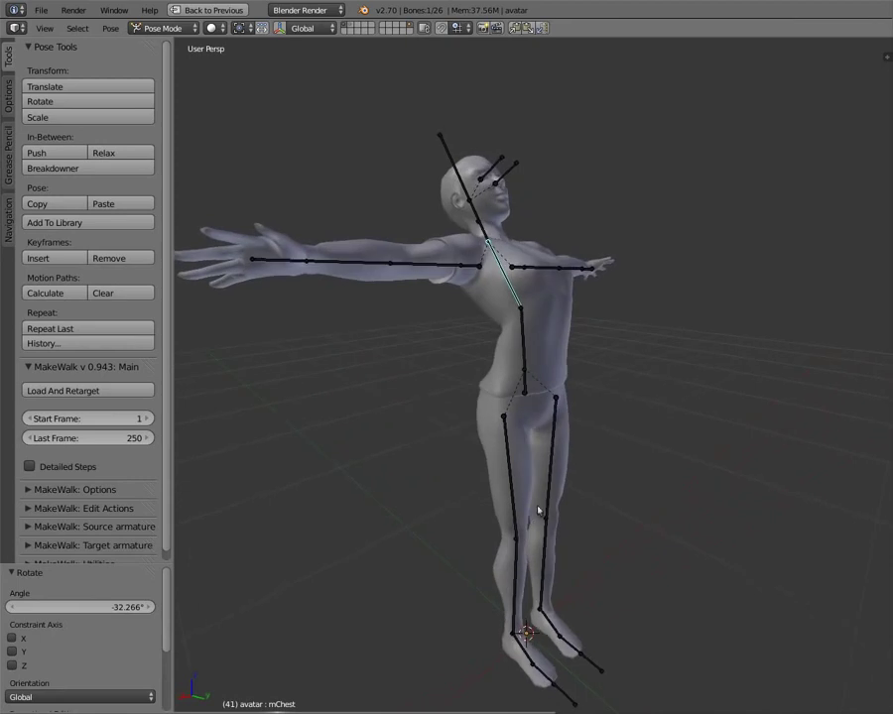
key(alt+r)
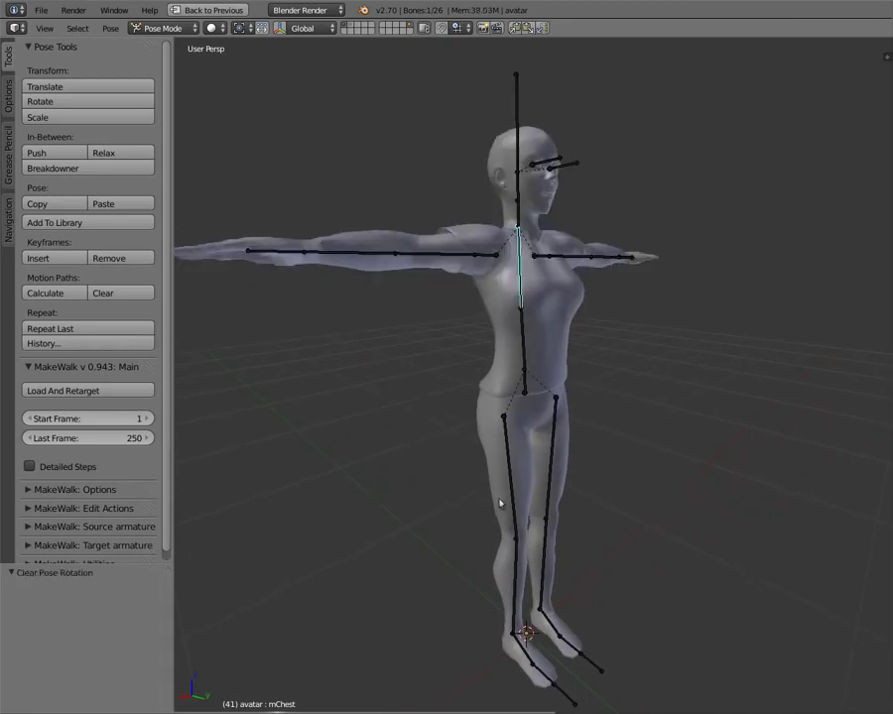
Examine how the shirt sits on the avatar's body from the front, above and the side
middle_drag(544, 426, 424, 486)
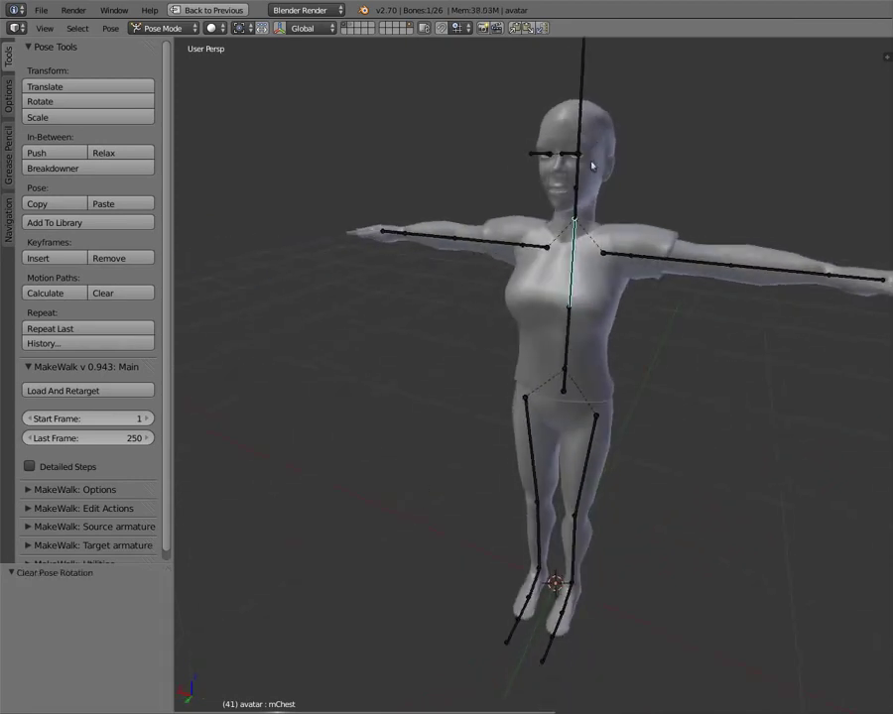
middle_drag(478, 255, 488, 300)
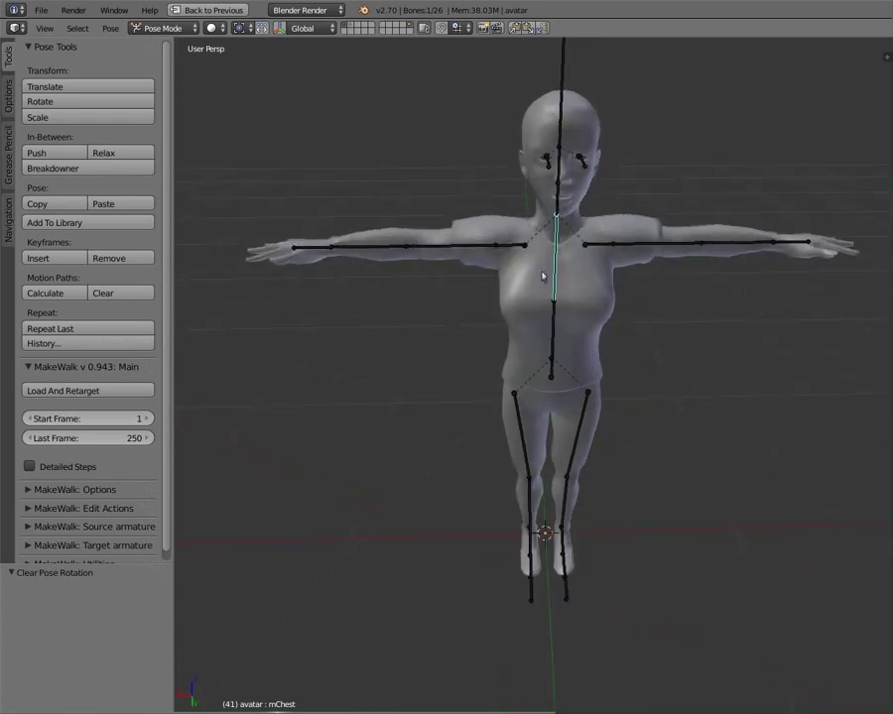
middle_drag(596, 338, 612, 298)
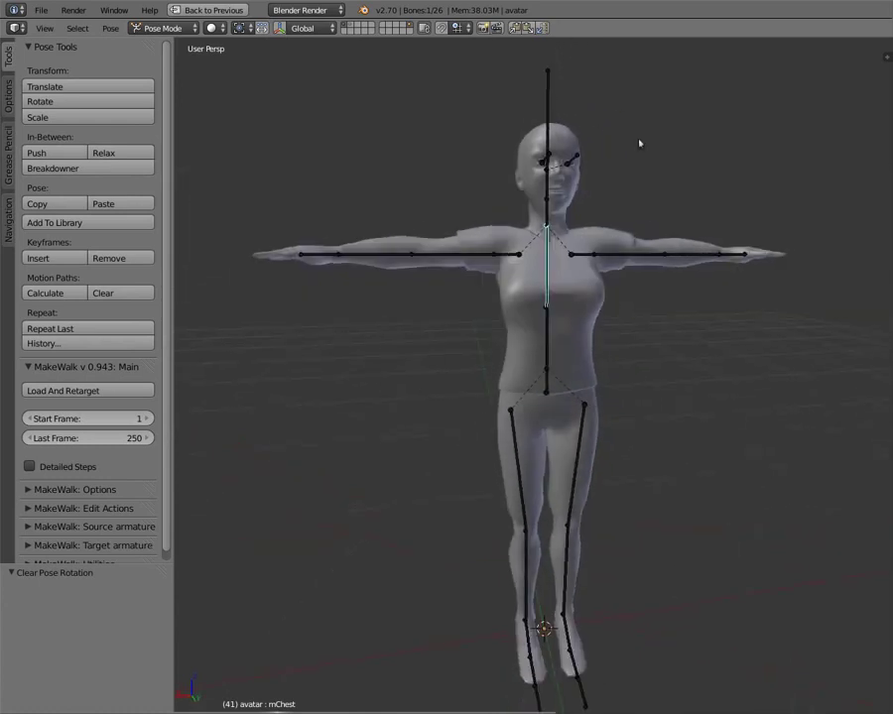
middle_drag(640, 143, 655, 290)
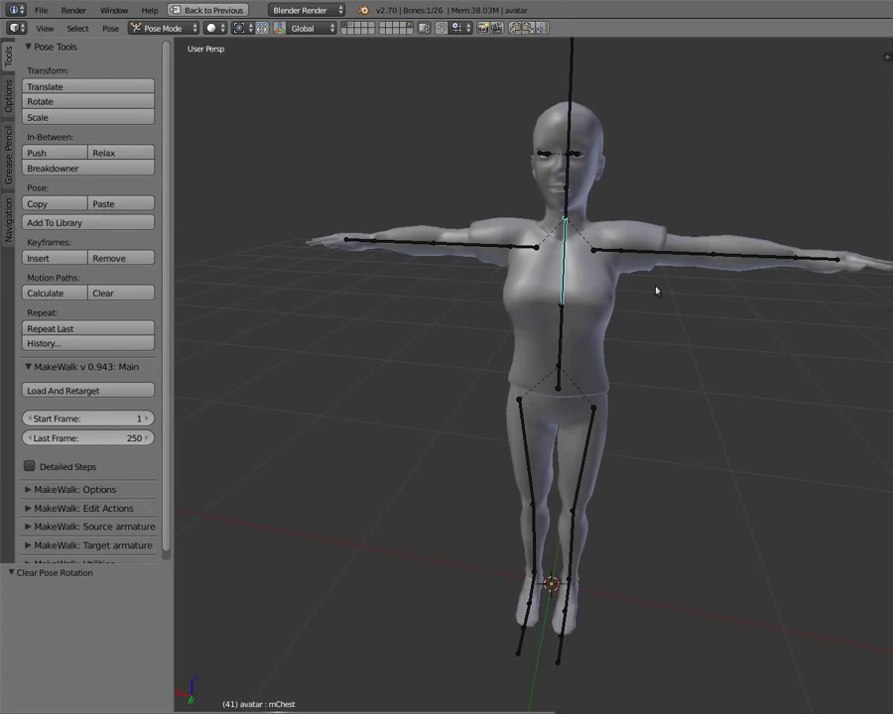
middle_drag(496, 340, 663, 305)
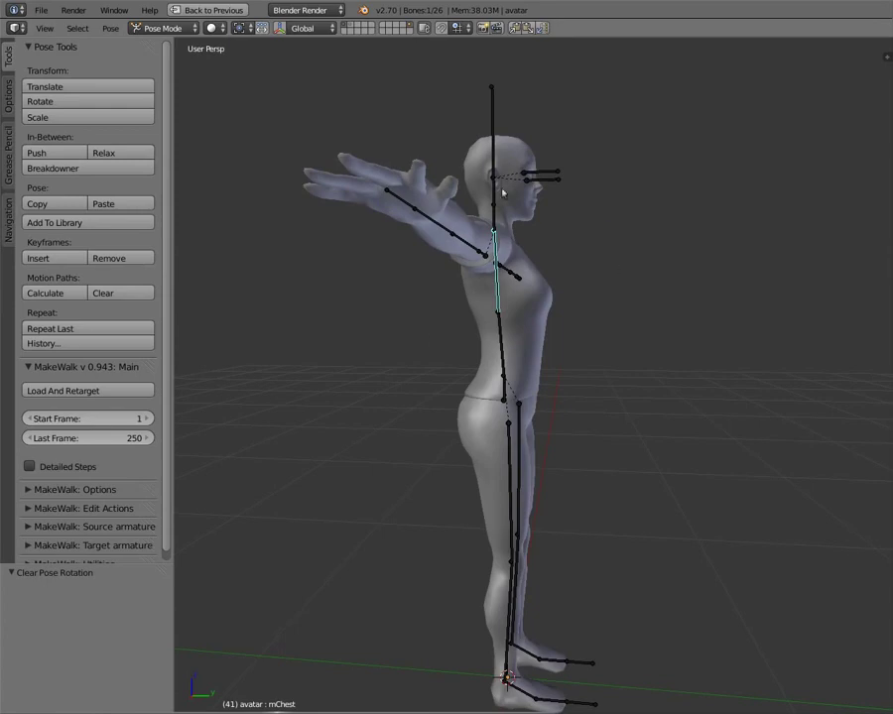
middle_drag(502, 192, 533, 342)
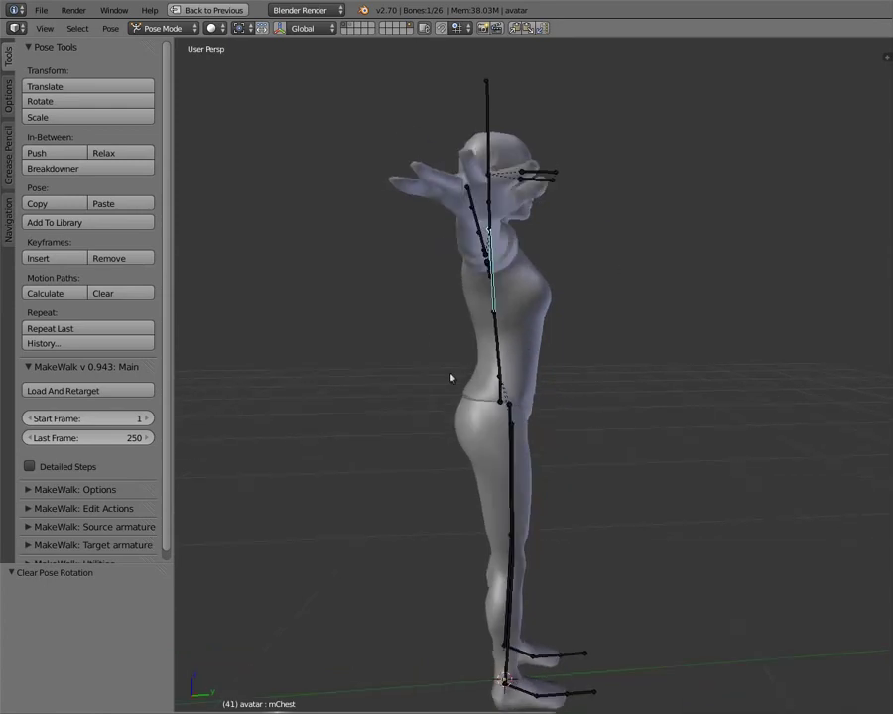
middle_drag(451, 378, 425, 375)
Select the shirt in Object Mode, inspect its mesh over the body in wireframe from several sides, and return to solid shading
scroll(483, 317, up, 4)
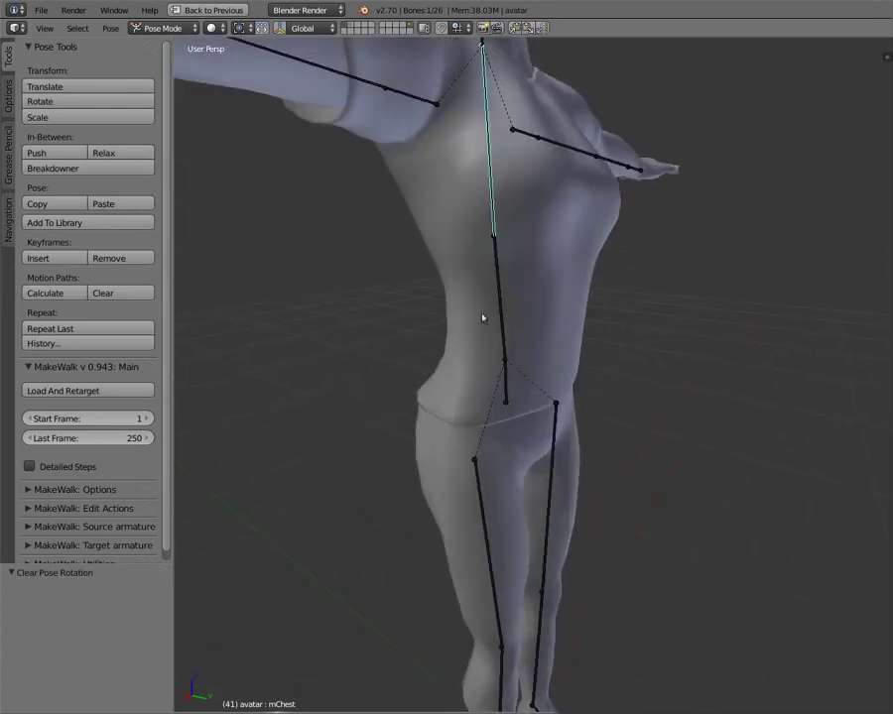
key(ctrl+Tab)
right_click(483, 315)
key(z)
middle_drag(471, 343, 598, 145)
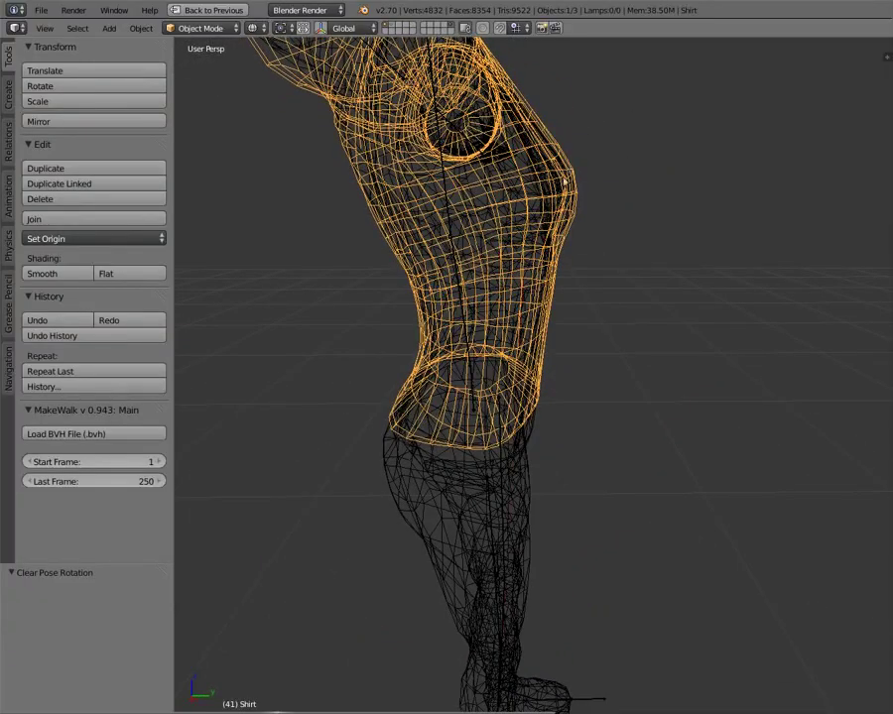
middle_drag(651, 176, 424, 138)
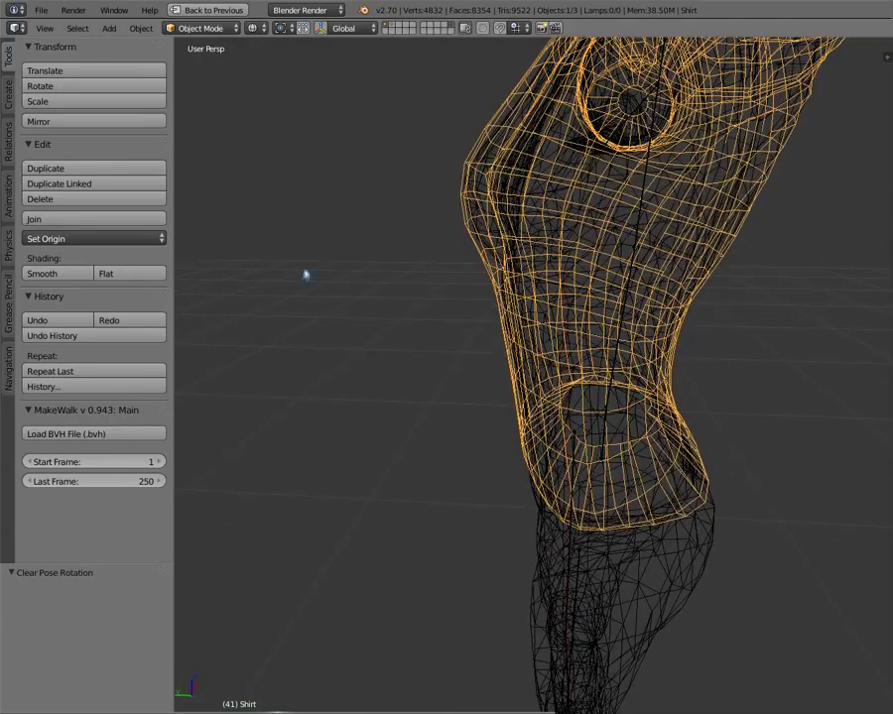
middle_drag(305, 276, 596, 258)
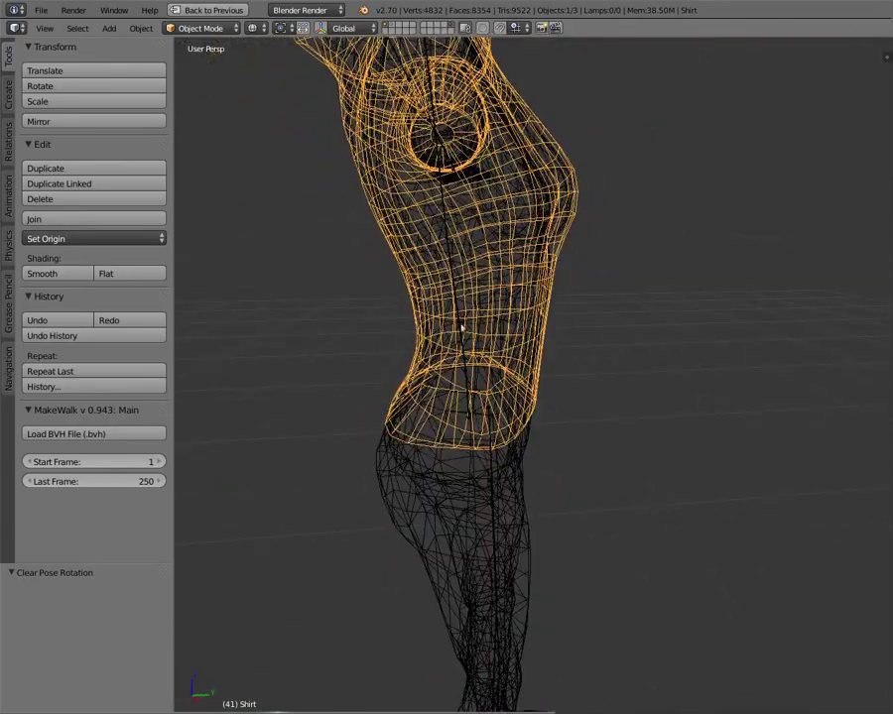
middle_drag(555, 331, 591, 328)
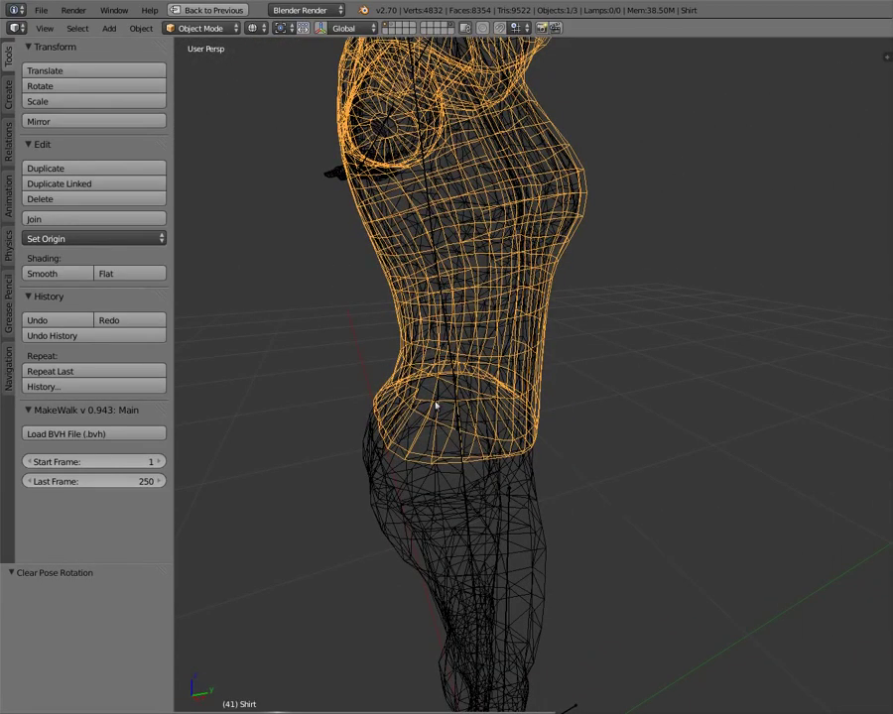
middle_drag(437, 463, 598, 317)
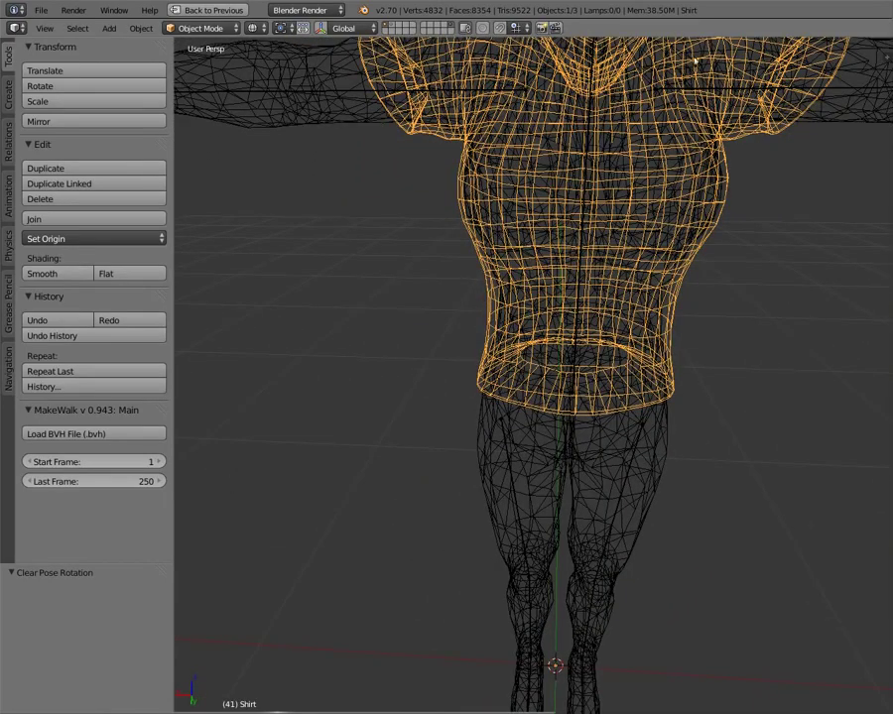
key(z)
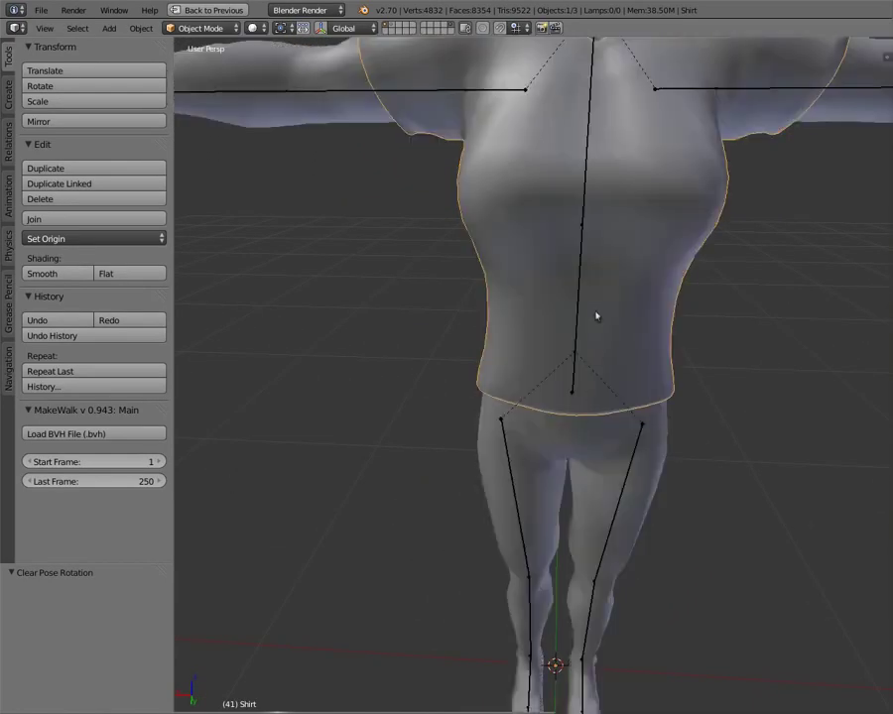
scroll(595, 315, down, 4)
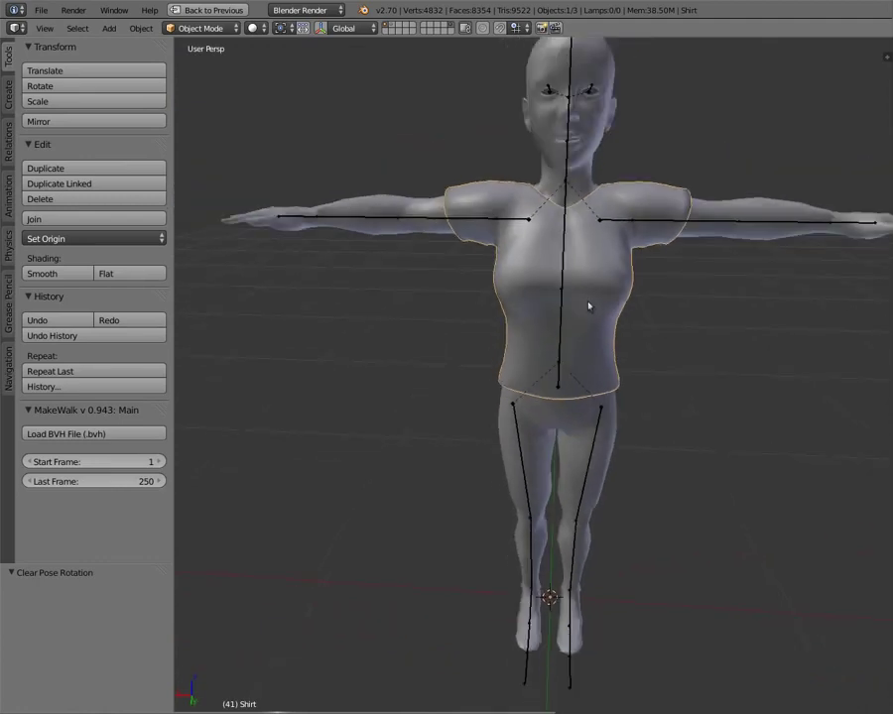
Inspect the dressed avatar in textured shading, view the wrinkled shirt on layer 2, and return to layer 1
key(alt+z)
mouse_move(369, 345)
middle_down()
mouse_move(876, 377)
mouse_move(185, 363)
mouse_move(595, 355)
middle_up()
mouse_move(518, 411)
middle_down()
mouse_move(764, 433)
mouse_move(243, 428)
mouse_move(529, 417)
mouse_move(506, 419)
mouse_move(514, 428)
mouse_move(476, 412)
mouse_move(631, 397)
mouse_move(582, 426)
mouse_move(388, 456)
mouse_move(265, 393)
mouse_move(628, 389)
mouse_move(672, 402)
middle_up()
key(alt+z)
key(2)
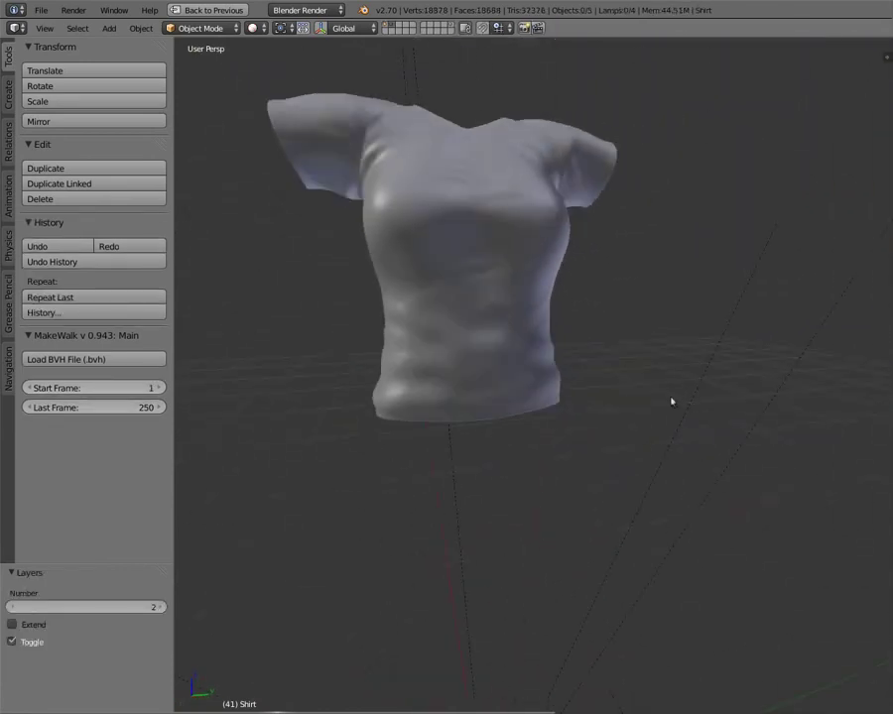
key(1)
middle_drag(489, 474, 423, 267)
Turn on the Screencast Keys display and hide the properties region and tool shelf of the 3D view
key(n)
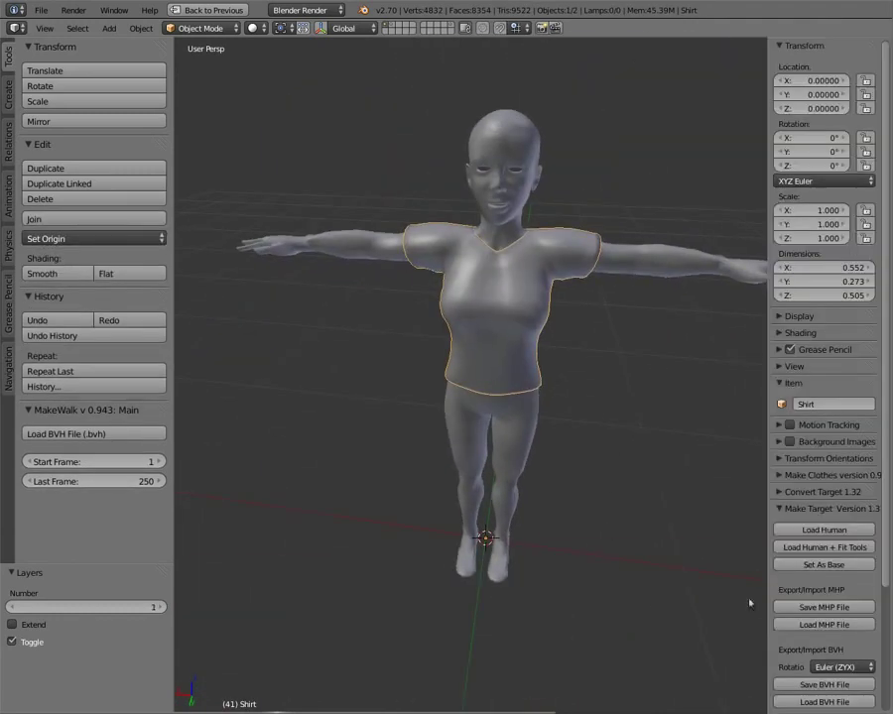
scroll(813, 596, down, 5)
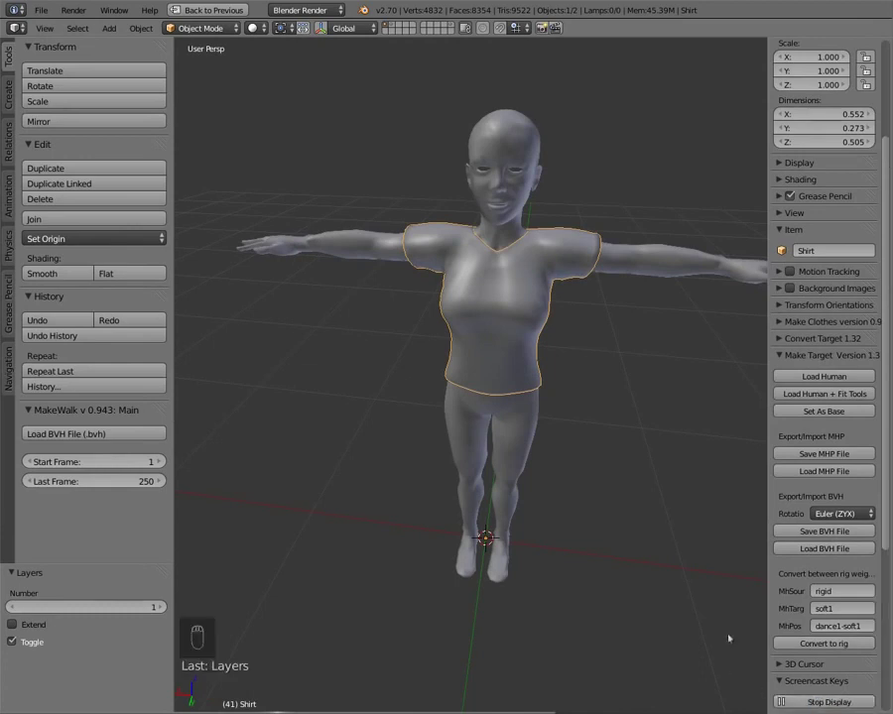
key(n)
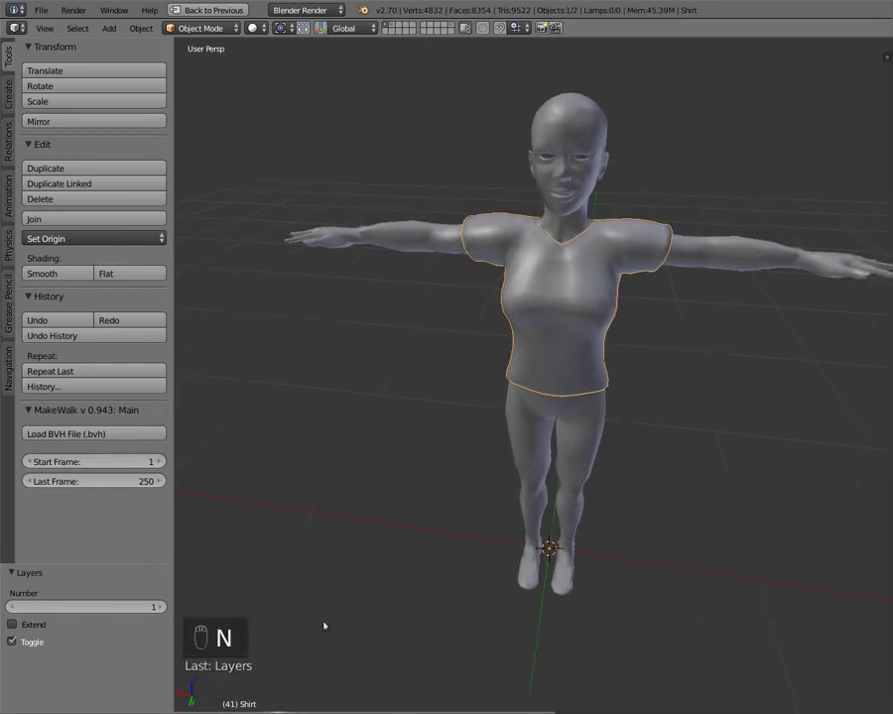
drag(174, 460, 136, 459)
key(t)
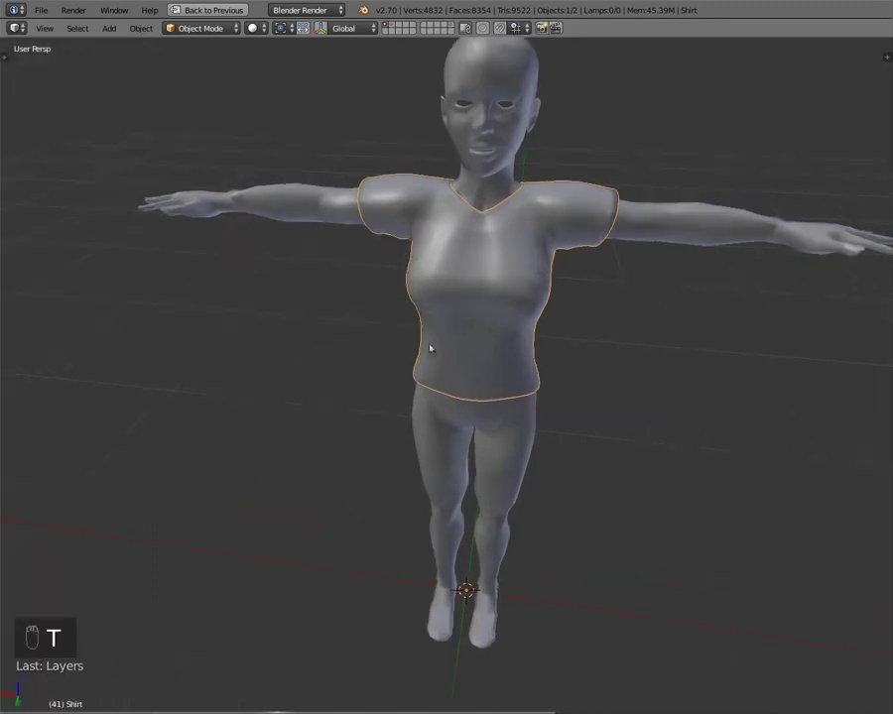
Show the armature's layer together with the avatar and switch the shirt to Weight Paint mode
scroll(437, 293, down, 3)
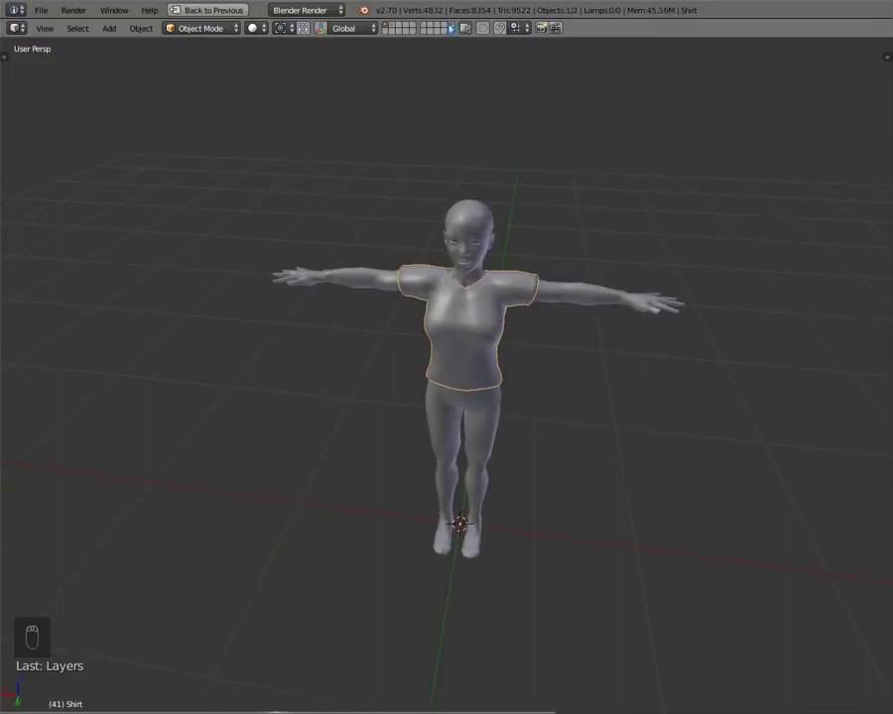
shift+click(450, 28)
middle_drag(350, 440, 368, 430)
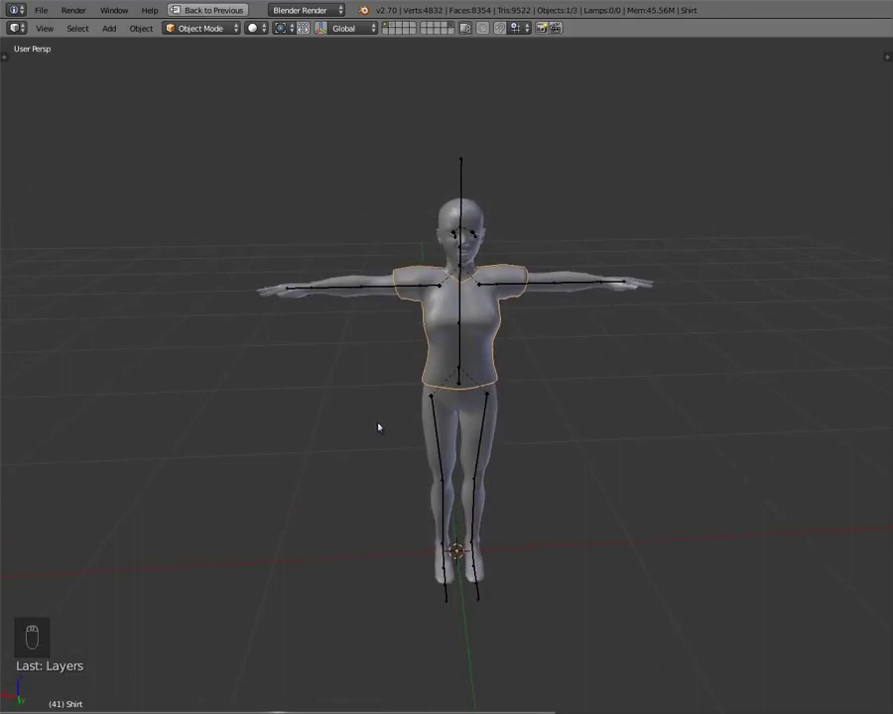
key(ctrl+Tab)
mouse_move(159, 415)
middle_down()
mouse_move(315, 399)
mouse_move(216, 397)
mouse_move(210, 414)
middle_up()
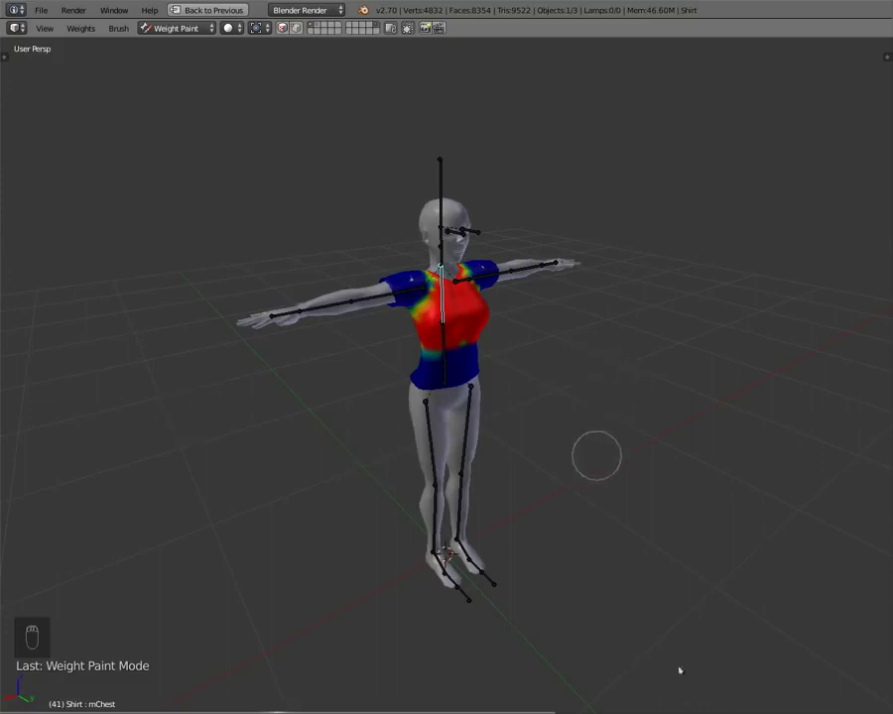
Restore the multi-editor layout and change the UV/Image Editor to the Outliner
key(ctrl+Up)
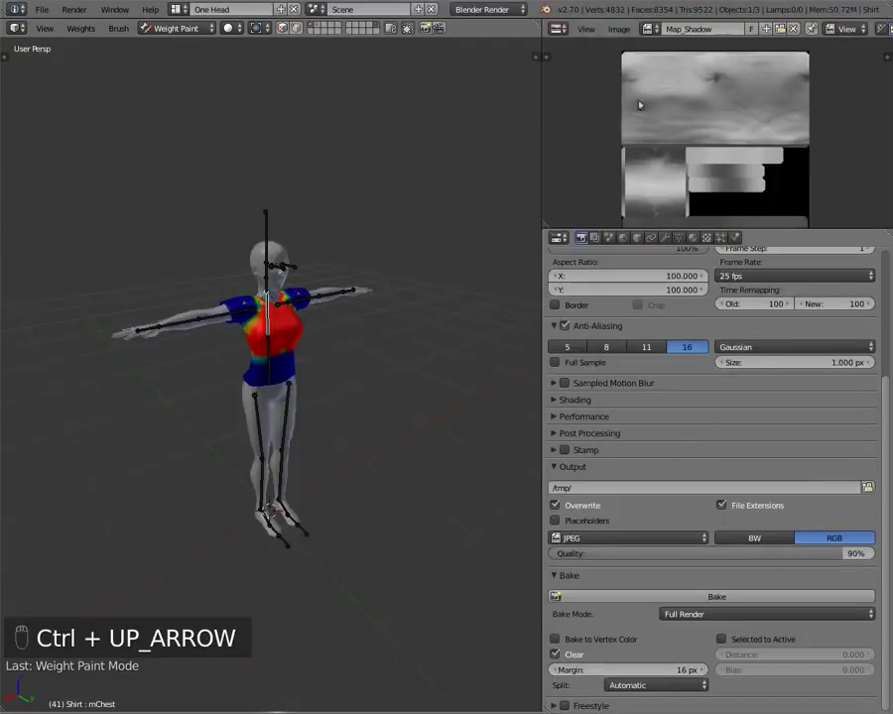
click(557, 29)
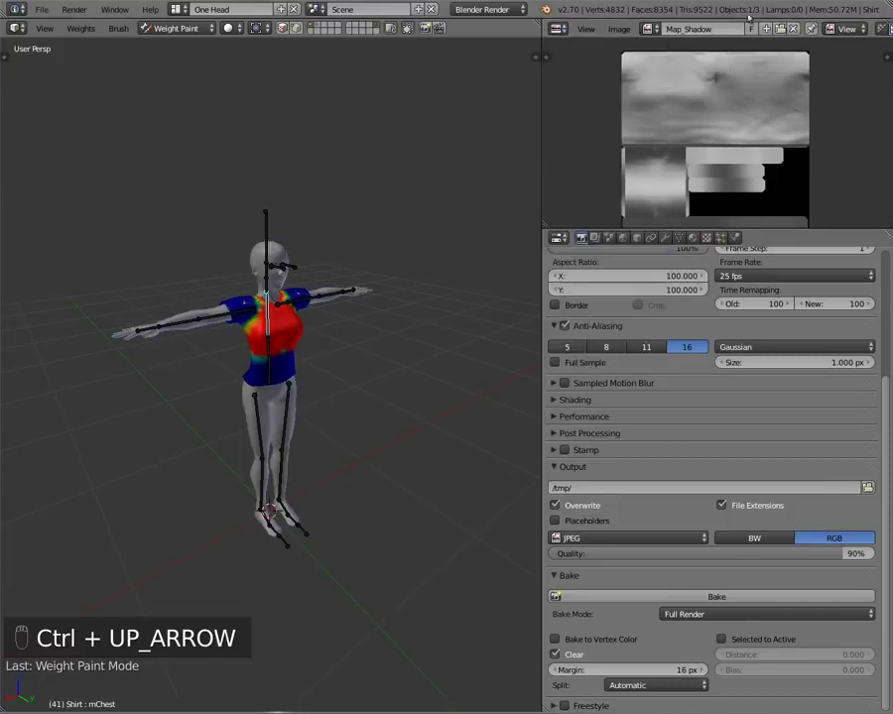
click(585, 29)
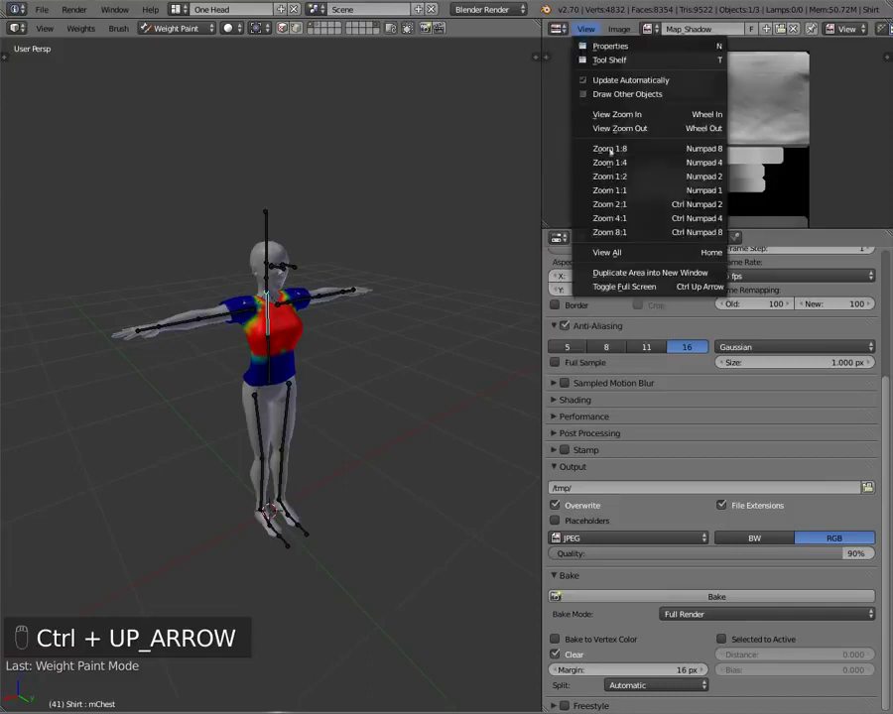
click(558, 29)
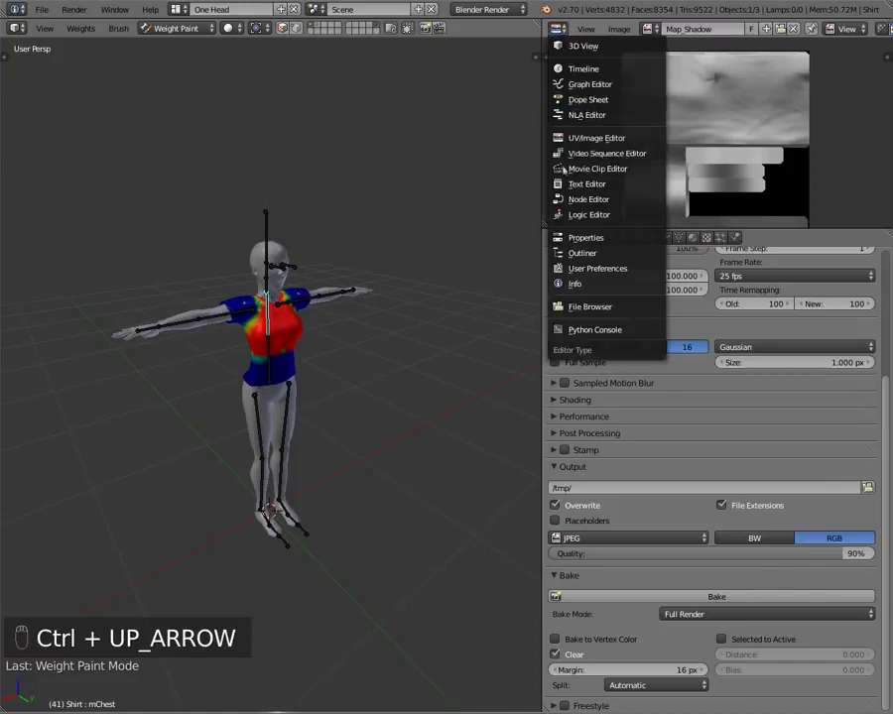
click(591, 254)
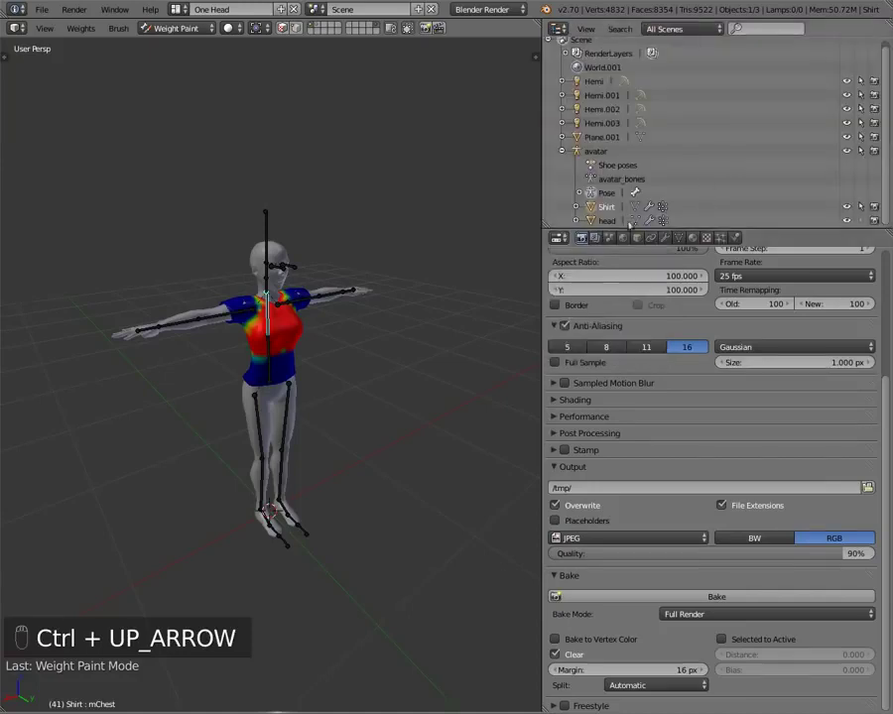
Hide the head object in the viewport and maximize the 3D view again
click(846, 220)
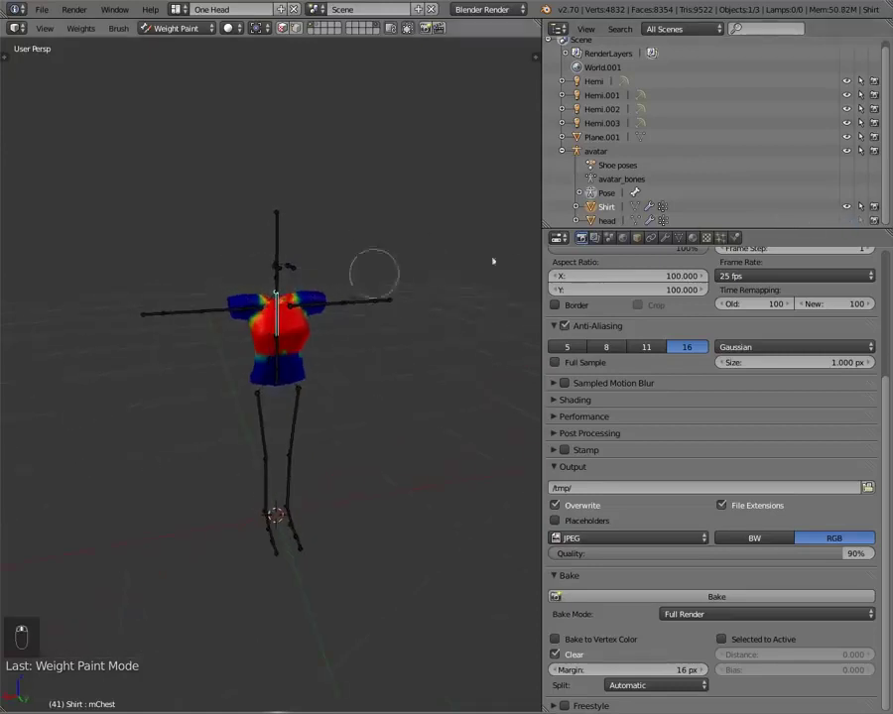
key(ctrl+Up)
key(ctrl+Up)
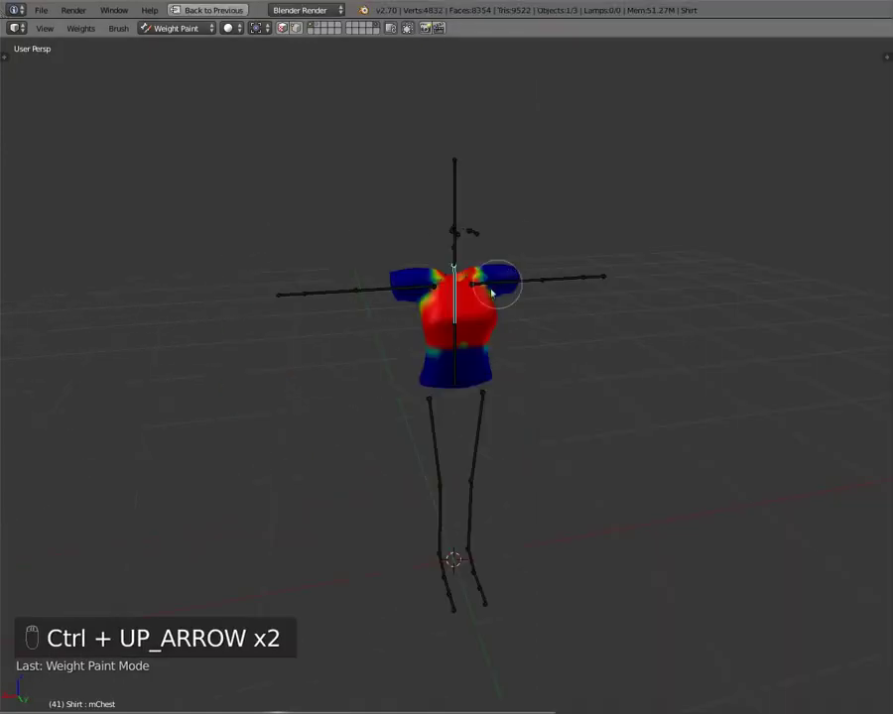
Examine the mChest weights on the back of the shirt, then select mTorso and examine its weights from both sides
scroll(466, 313, up, 5)
middle_drag(452, 327, 600, 285)
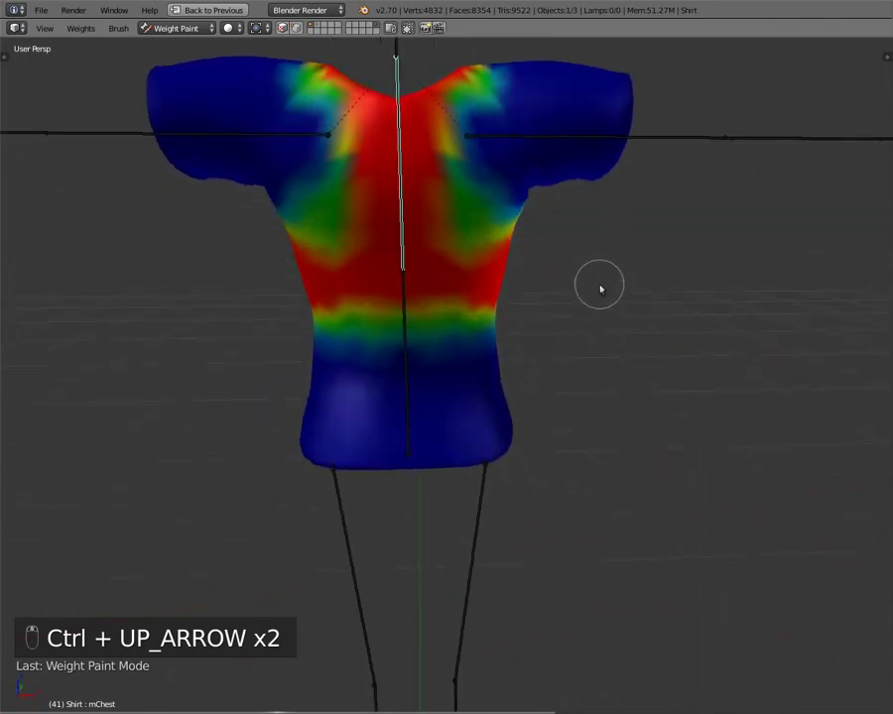
right_click(406, 341)
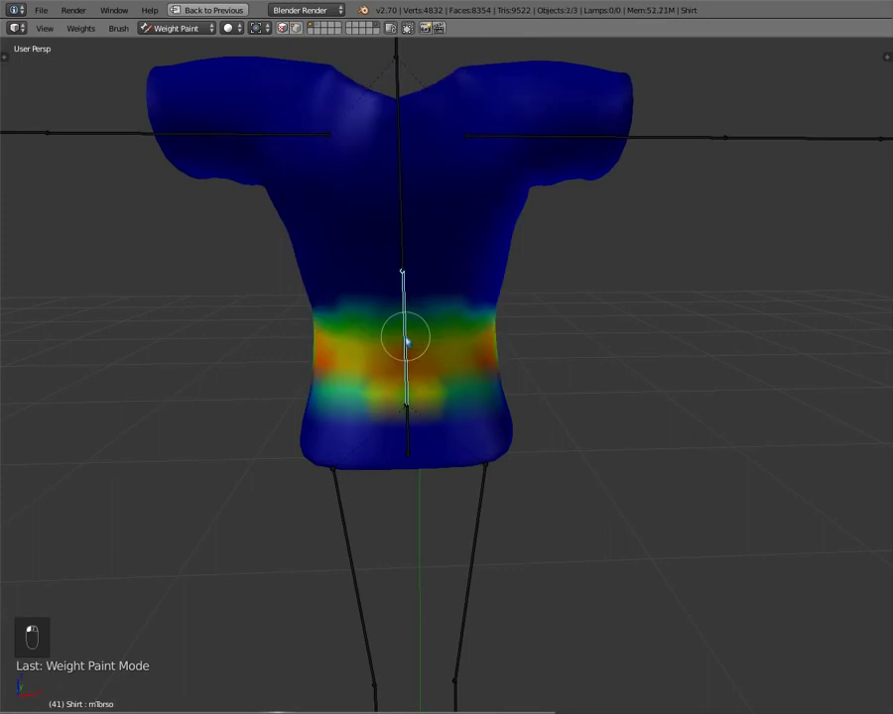
middle_drag(405, 341, 327, 351)
middle_drag(375, 257, 242, 280)
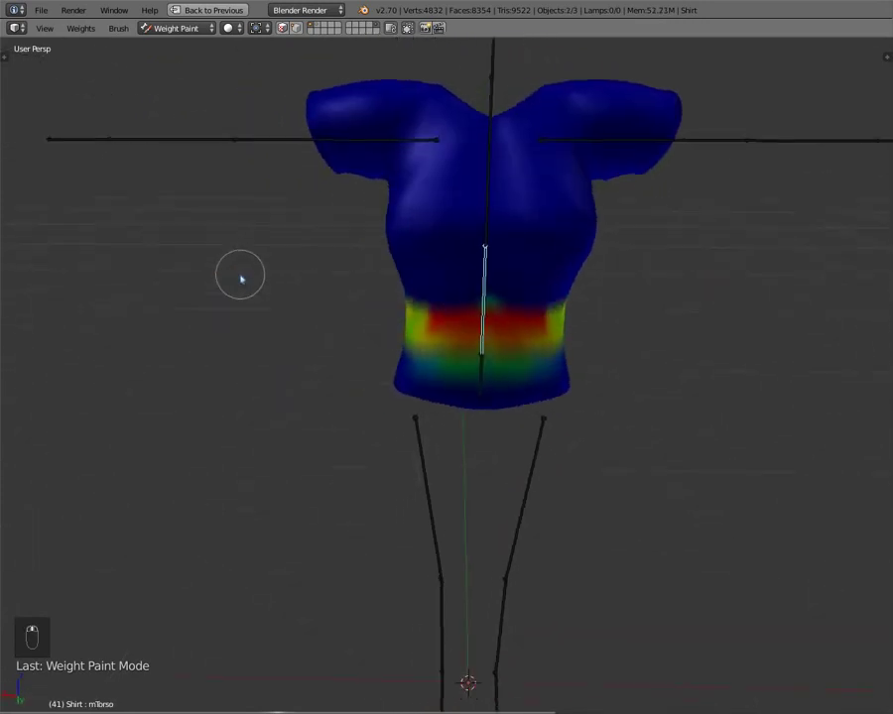
Select the mShoulder.R bone and lower the arm by rotating the bone 79° about the global Y axis
right_click(303, 140)
middle_drag(241, 397, 259, 409)
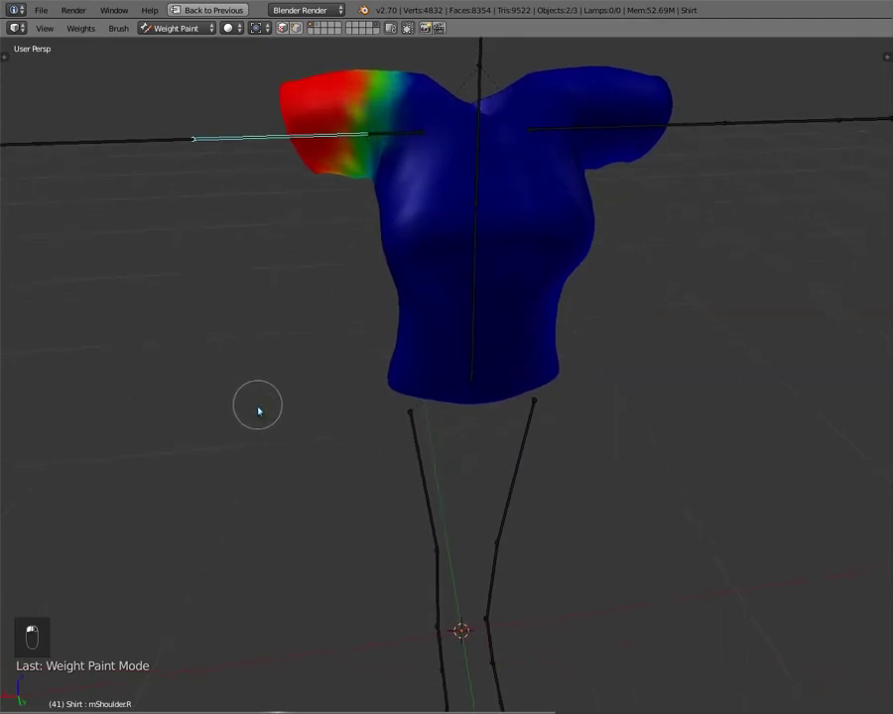
scroll(266, 397, down, 3)
key(r)
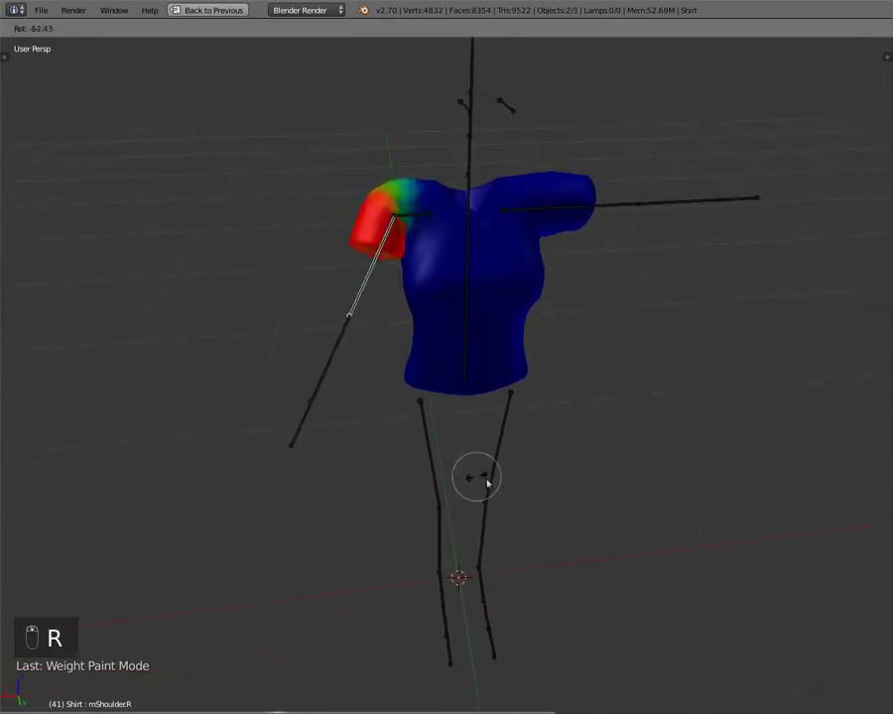
right_click(213, 229)
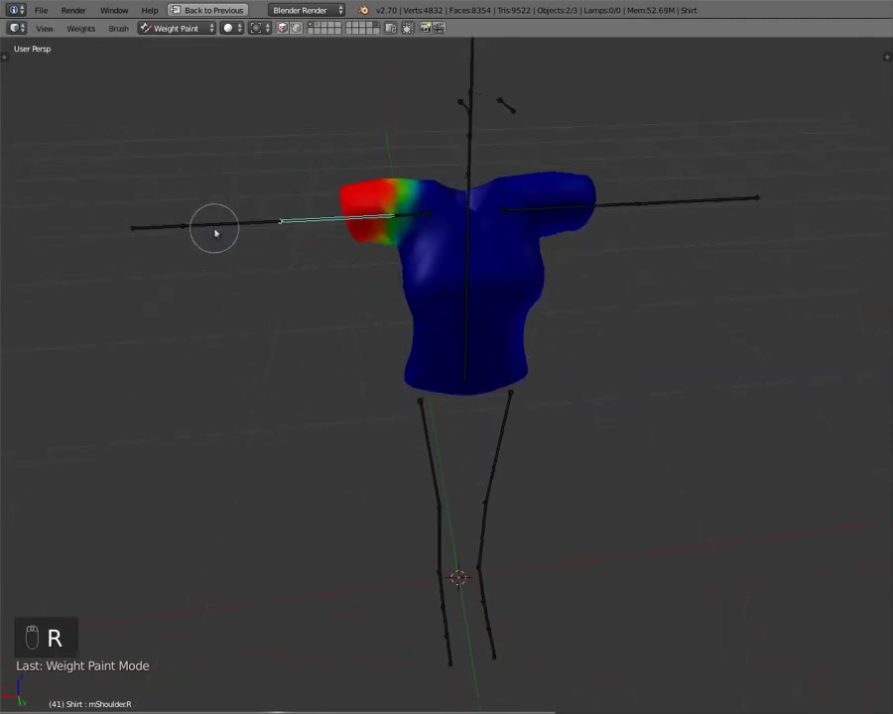
key(r)
key(y)
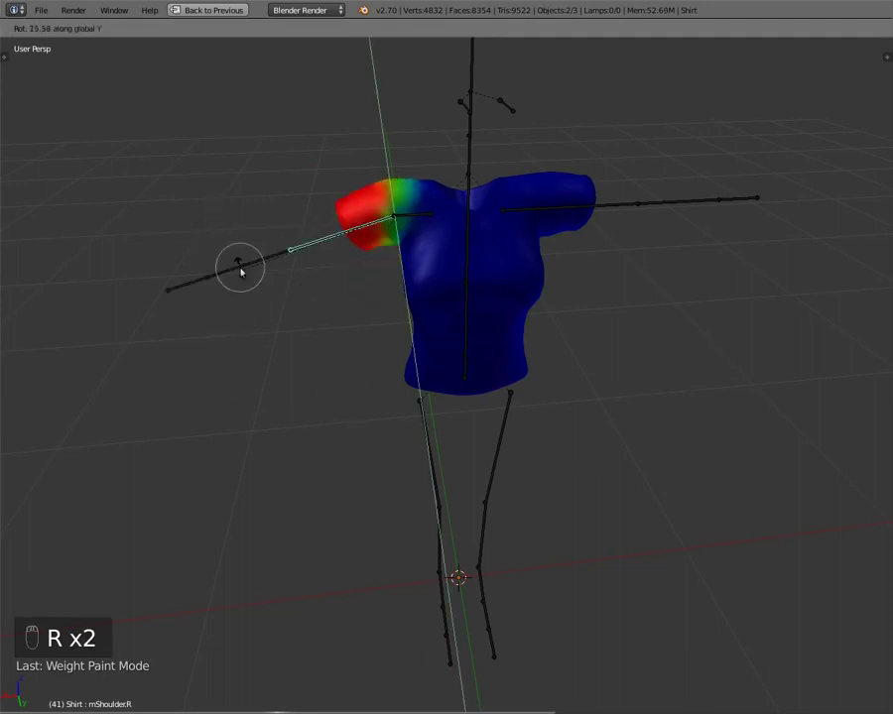
click(369, 440)
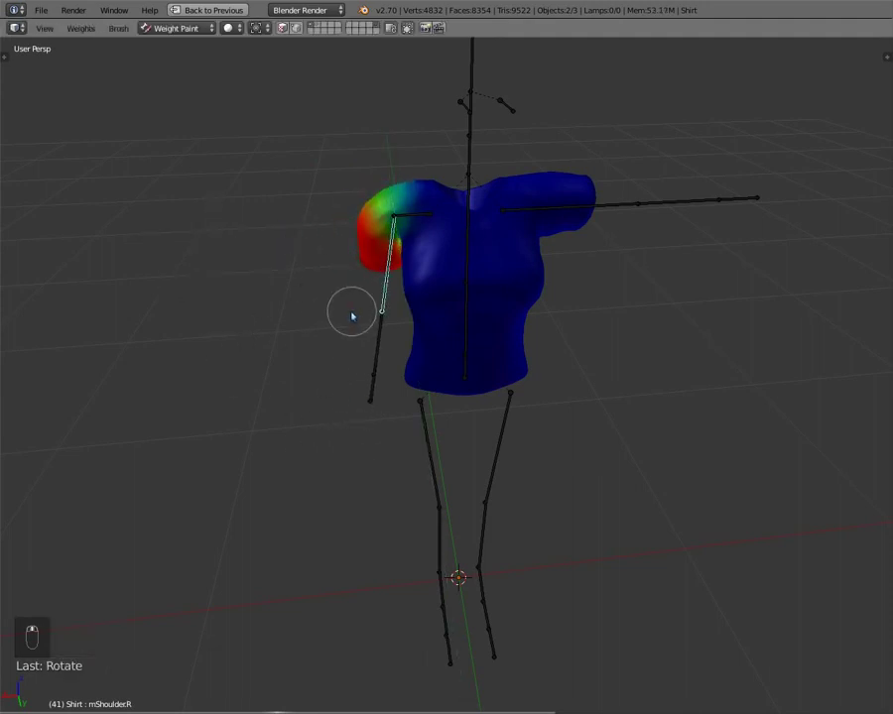
Display the shirt in wireframe and examine how the lowered arm deforms the shoulder and sleeve from several sides
key(z)
middle_drag(363, 287, 345, 303)
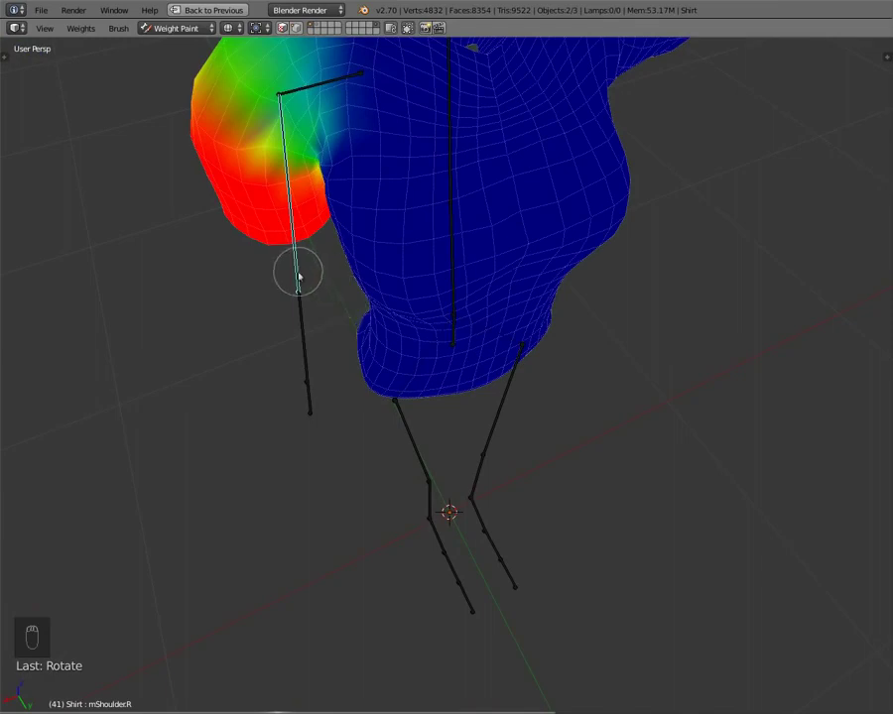
mouse_move(328, 193)
middle_down()
mouse_move(431, 193)
mouse_move(406, 251)
mouse_move(376, 268)
mouse_move(361, 305)
middle_up()
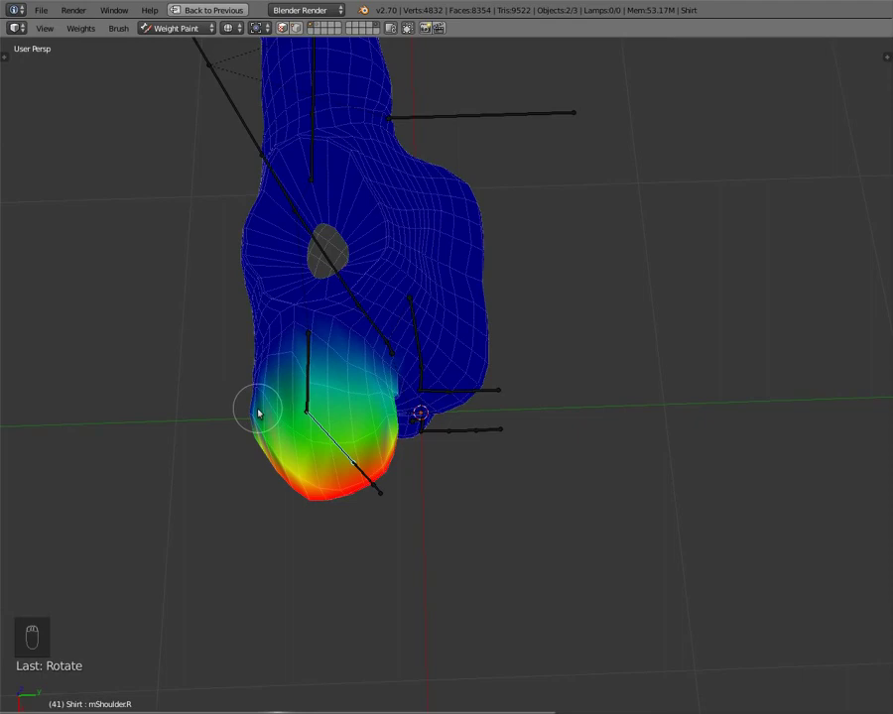
mouse_move(281, 367)
middle_down()
mouse_move(319, 459)
mouse_move(239, 427)
mouse_move(281, 338)
mouse_move(402, 295)
mouse_move(435, 308)
mouse_move(334, 231)
mouse_move(396, 236)
mouse_move(436, 200)
middle_up()
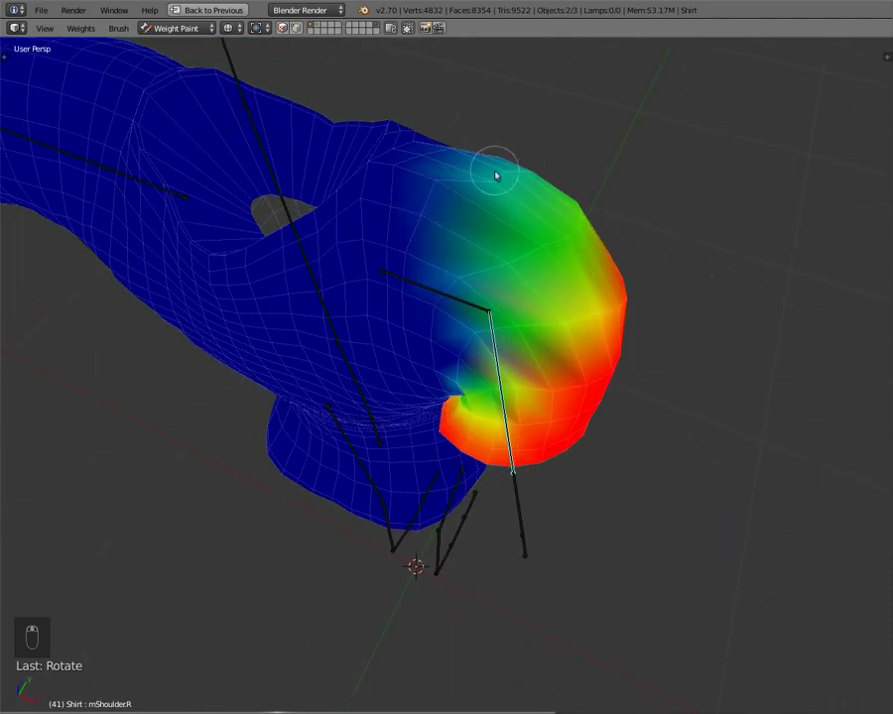
middle_drag(482, 255, 221, 209)
Show the tool shelf and review the weight-paint options and brush settings
key(t)
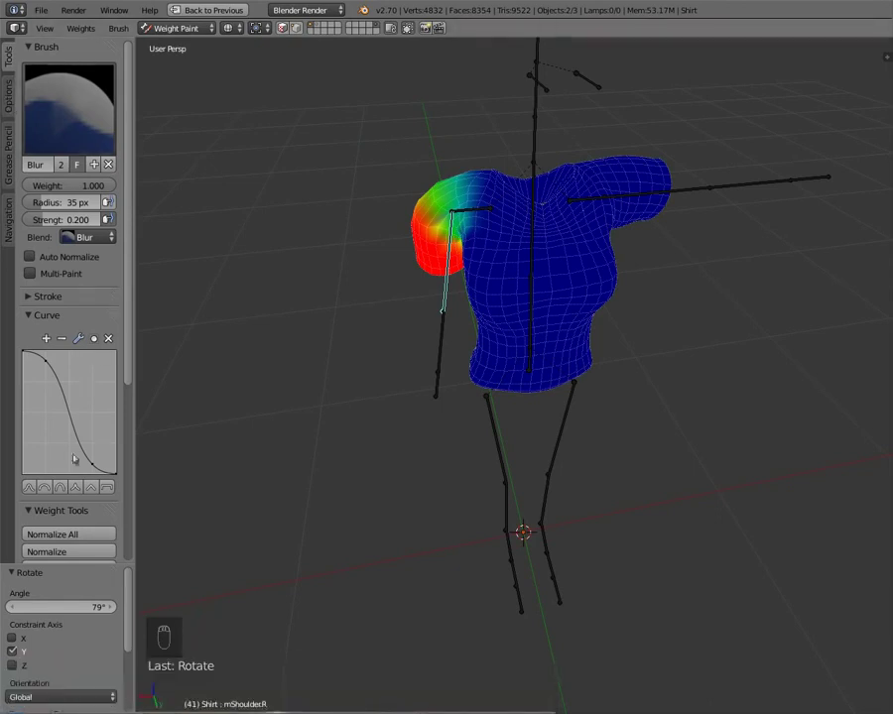
click(8, 81)
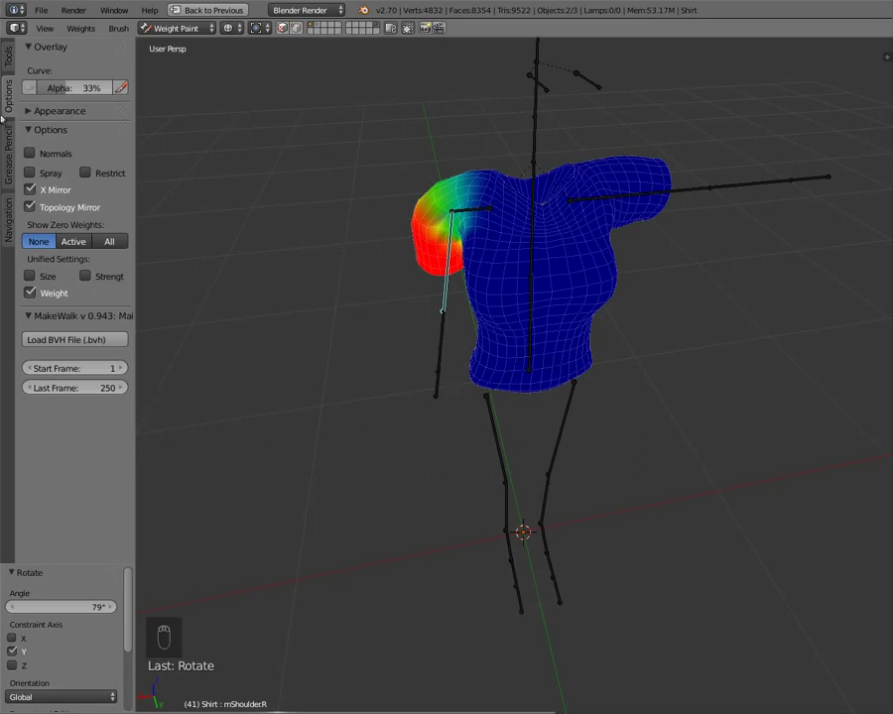
click(6, 59)
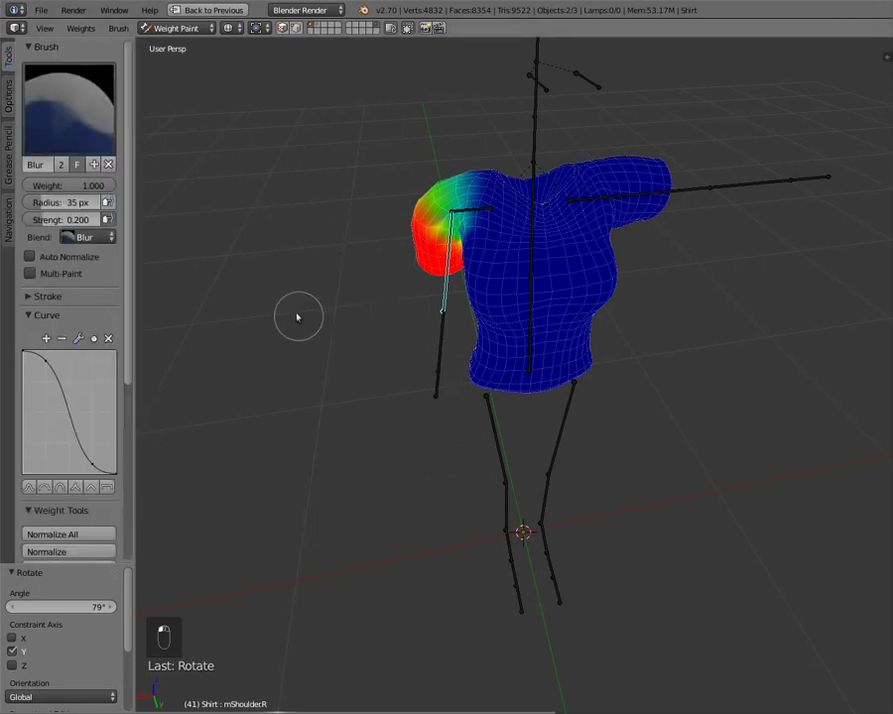
mouse_move(296, 314)
middle_down()
mouse_move(343, 311)
mouse_move(427, 331)
middle_up()
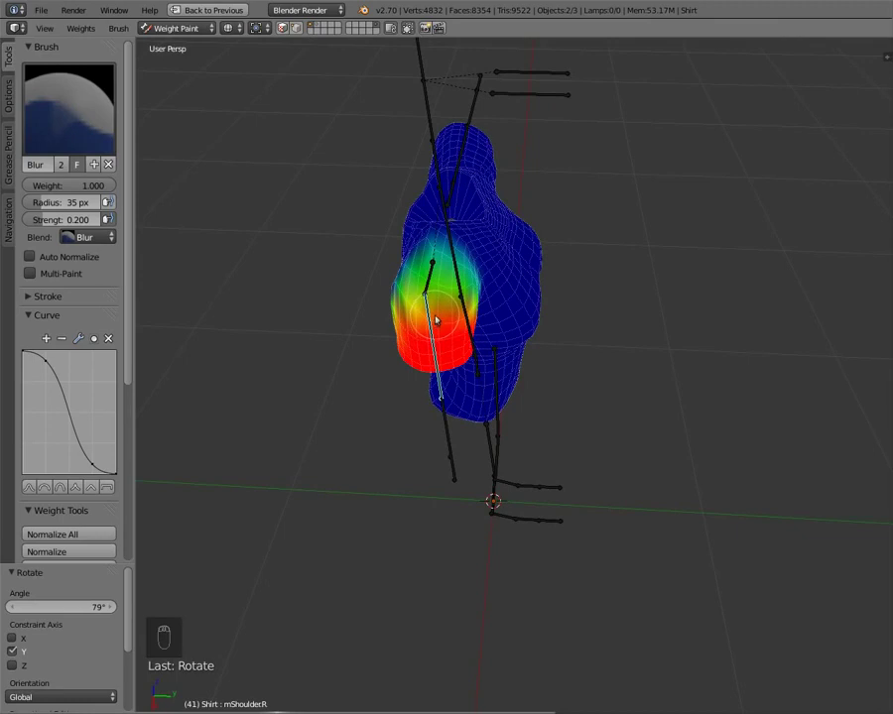
Choose the weight-paint brush named Brush and set its radius to 21 px
click(71, 129)
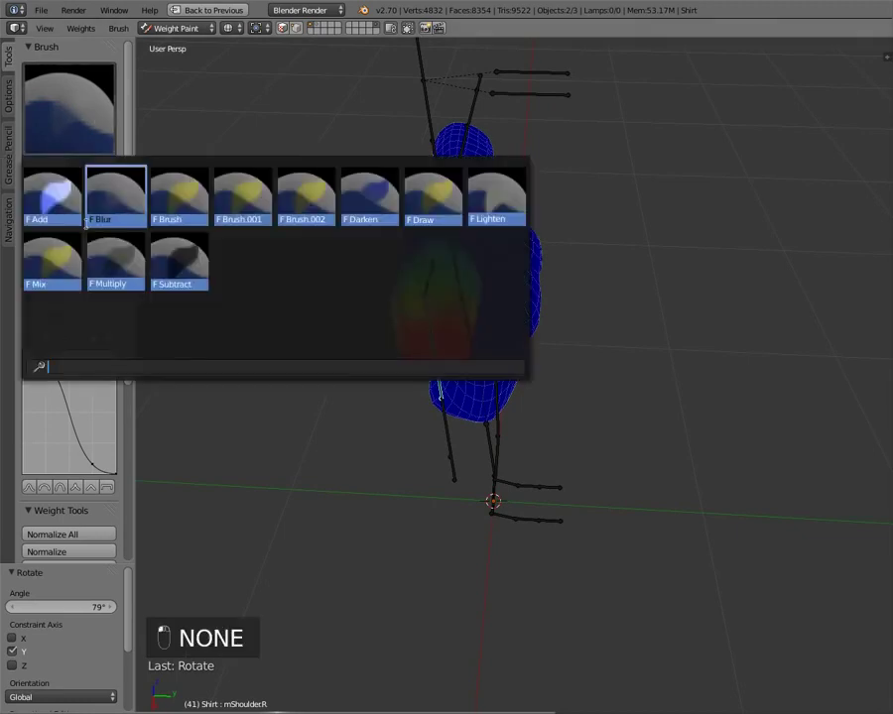
click(182, 203)
middle_drag(291, 301, 427, 293)
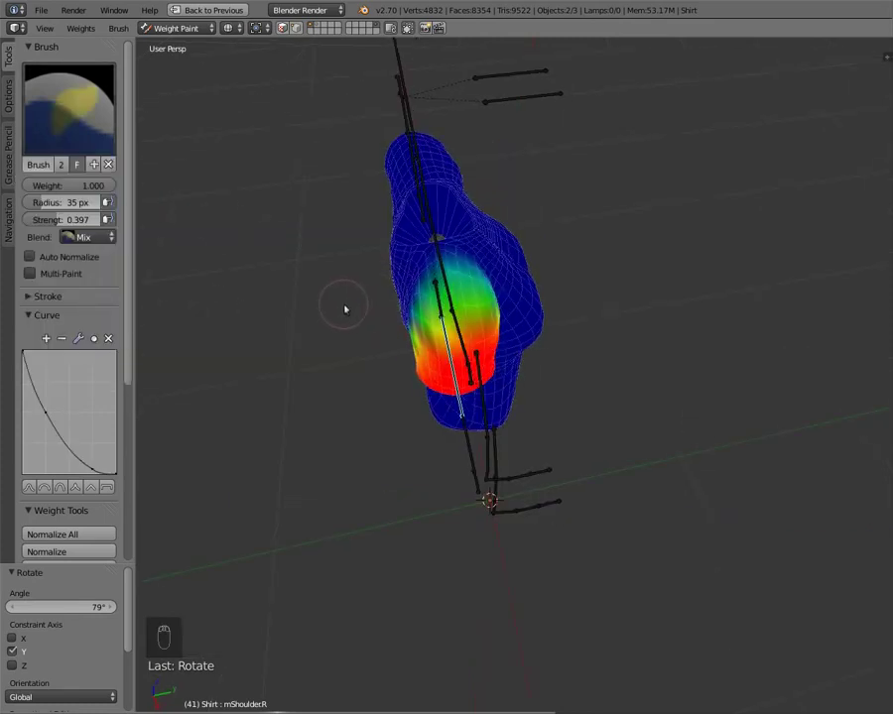
key(f)
click(313, 329)
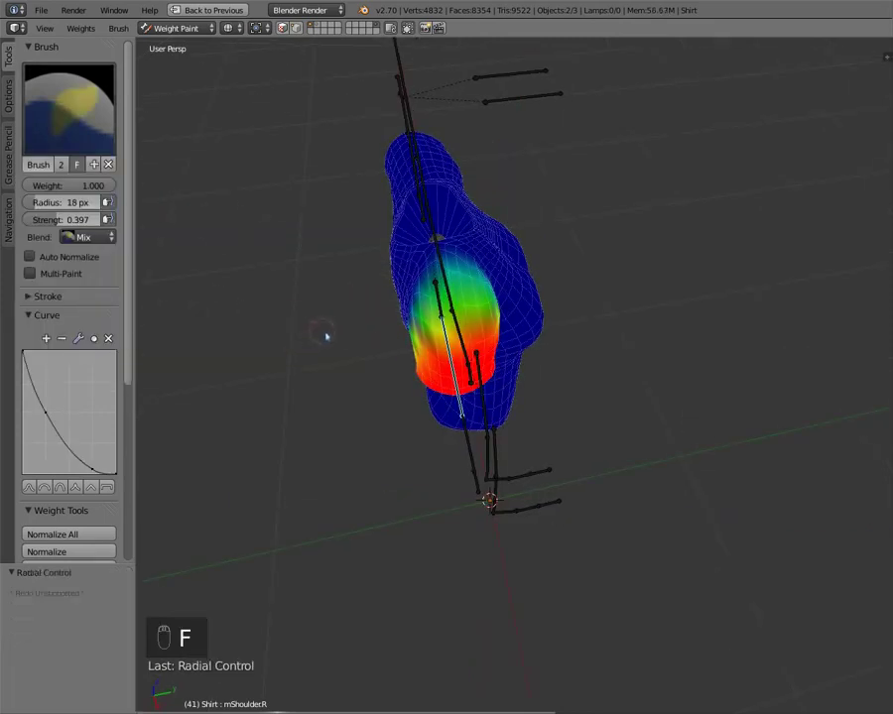
key(f)
click(385, 409)
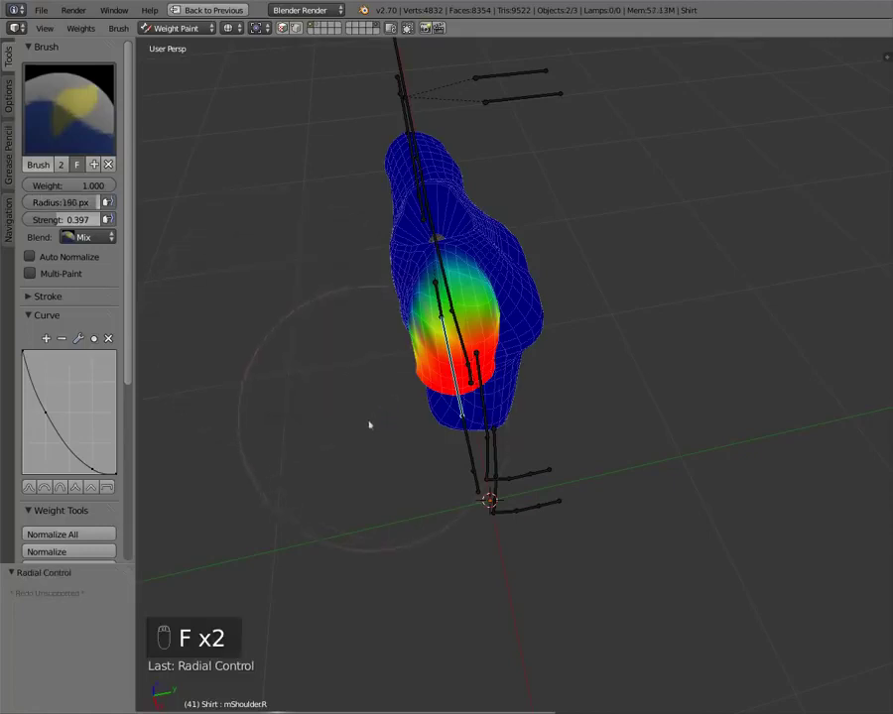
key(f)
click(226, 429)
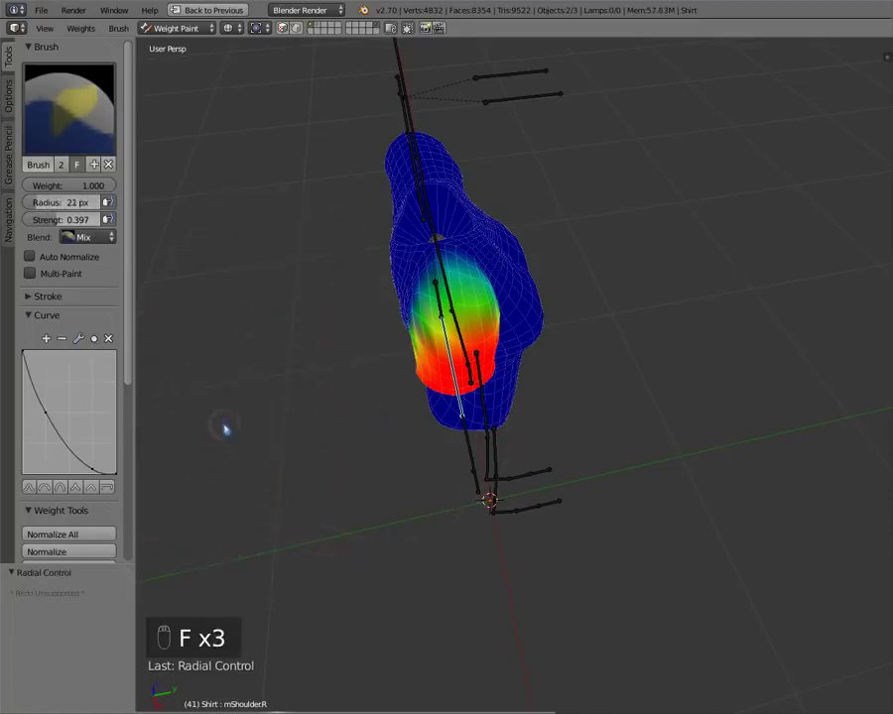
Paint mShoulder.R weight 1.000 around the shoulder, using the smooth falloff curve and brush strength 0.017
click(28, 487)
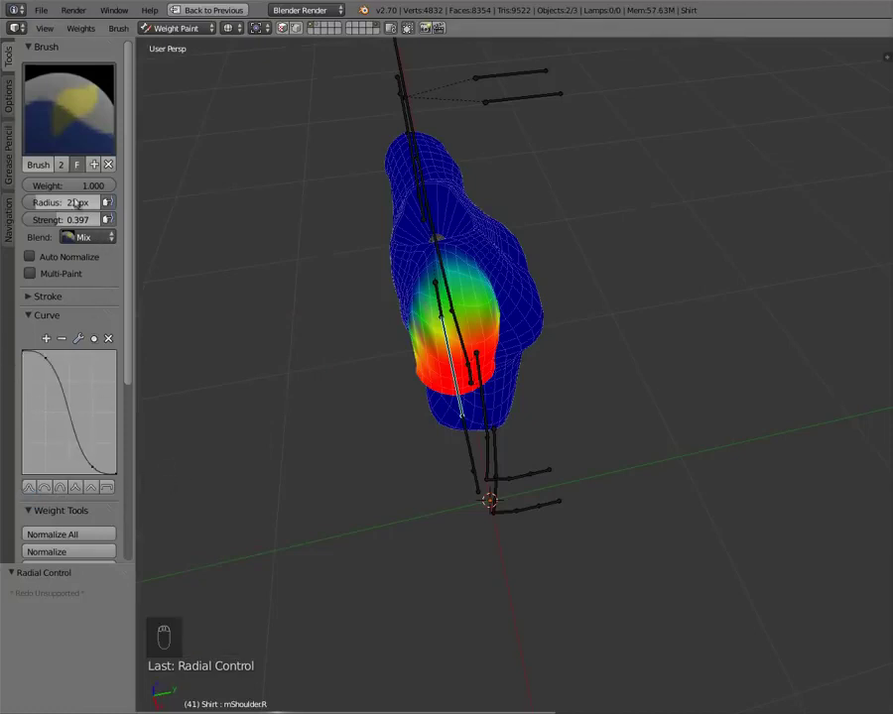
mouse_move(73, 219)
mouse_down()
mouse_move(70, 226)
mouse_move(83, 223)
mouse_up()
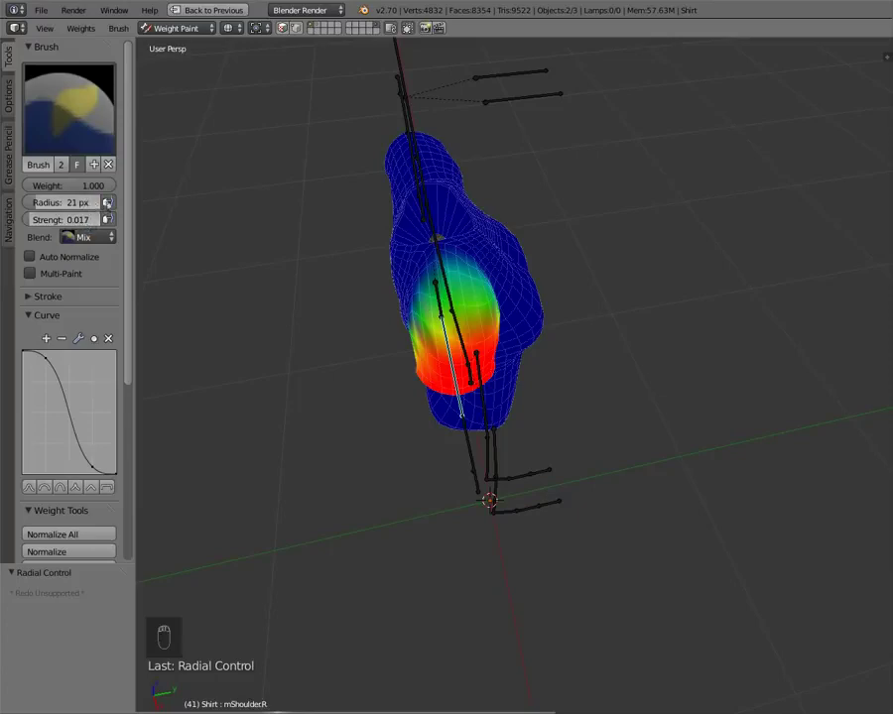
middle_drag(440, 322, 492, 328)
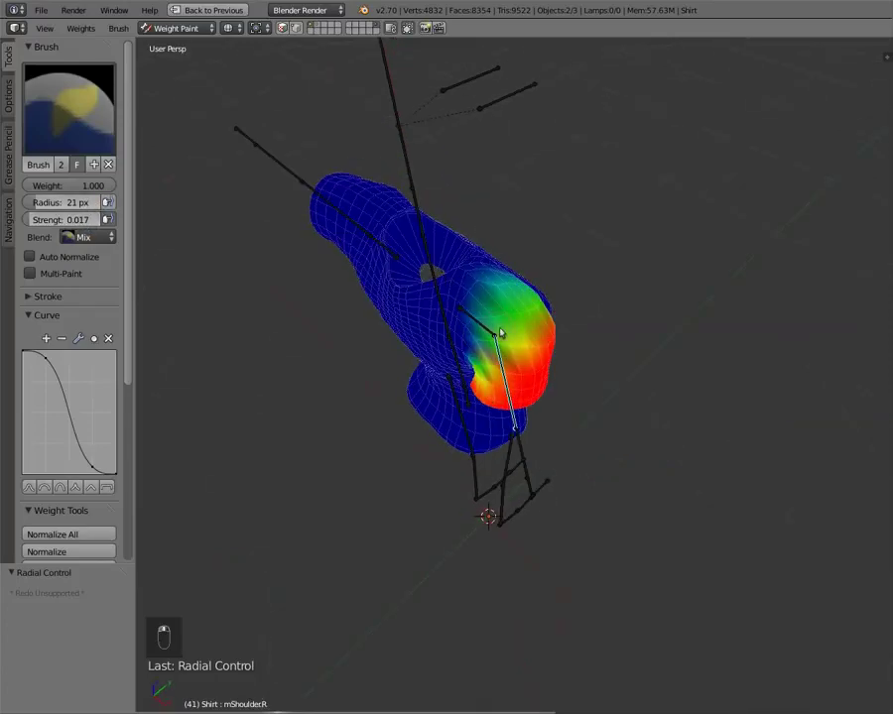
scroll(501, 333, up, 6)
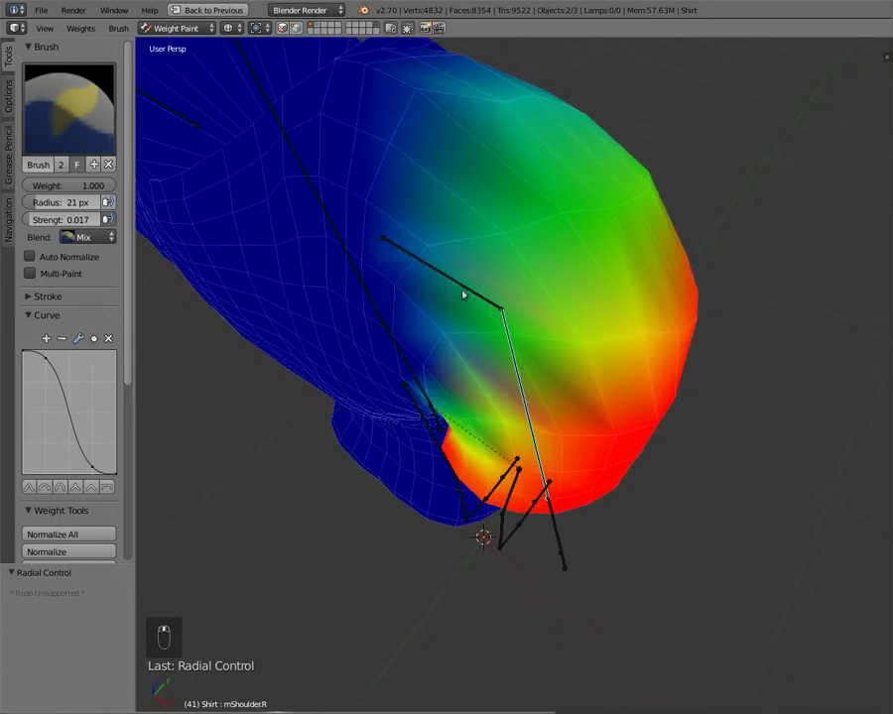
mouse_move(401, 61)
mouse_down()
mouse_move(435, 112)
mouse_move(411, 148)
mouse_move(393, 146)
mouse_move(455, 116)
mouse_up()
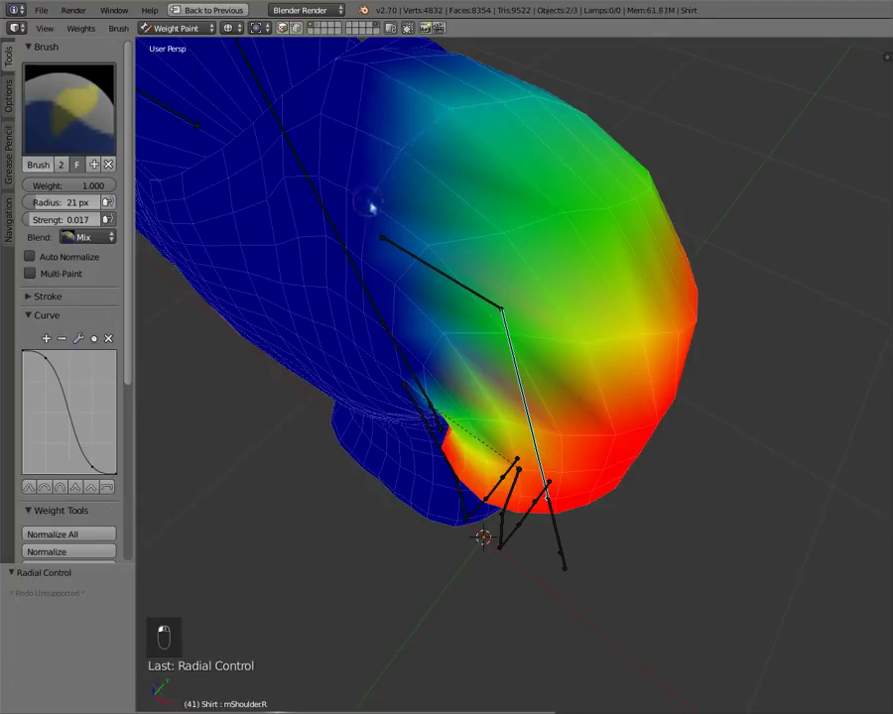
mouse_move(424, 211)
middle_down()
mouse_move(490, 191)
mouse_move(561, 148)
middle_up()
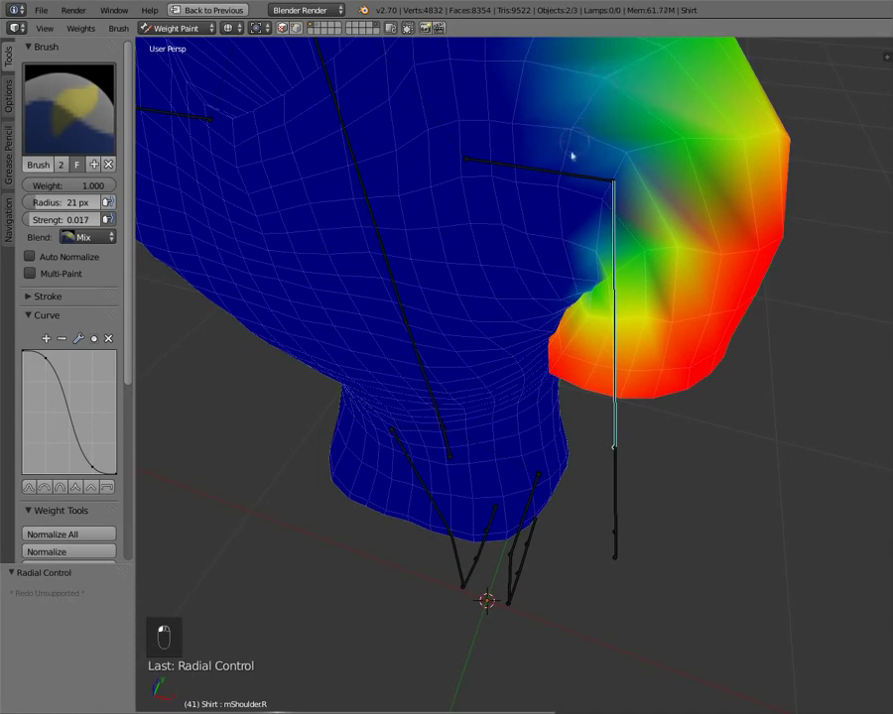
mouse_move(573, 168)
middle_down()
mouse_move(576, 143)
mouse_move(561, 170)
middle_up()
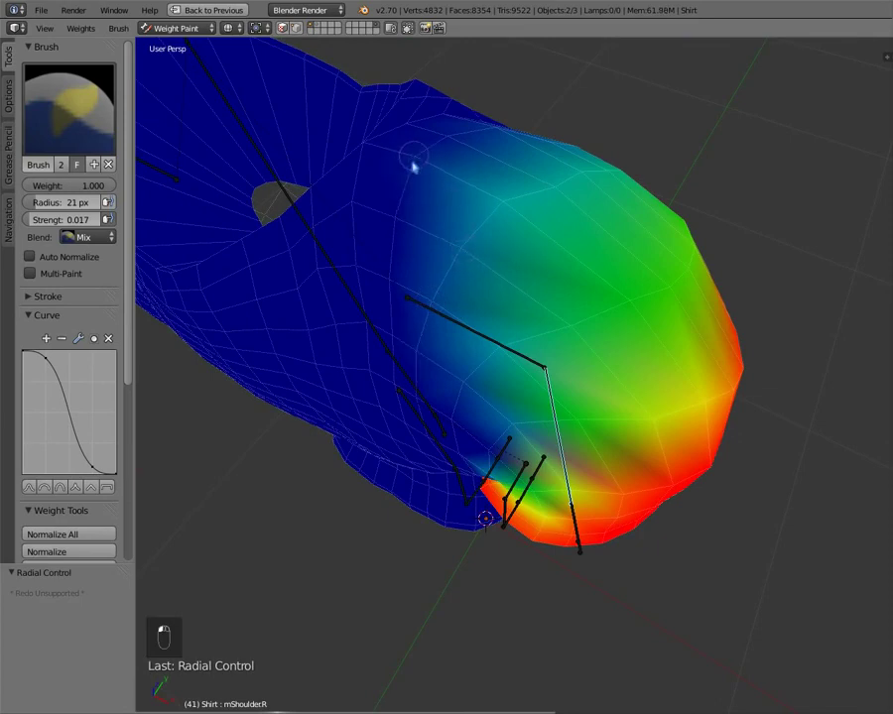
mouse_move(397, 222)
middle_down()
mouse_move(426, 234)
mouse_move(422, 259)
middle_up()
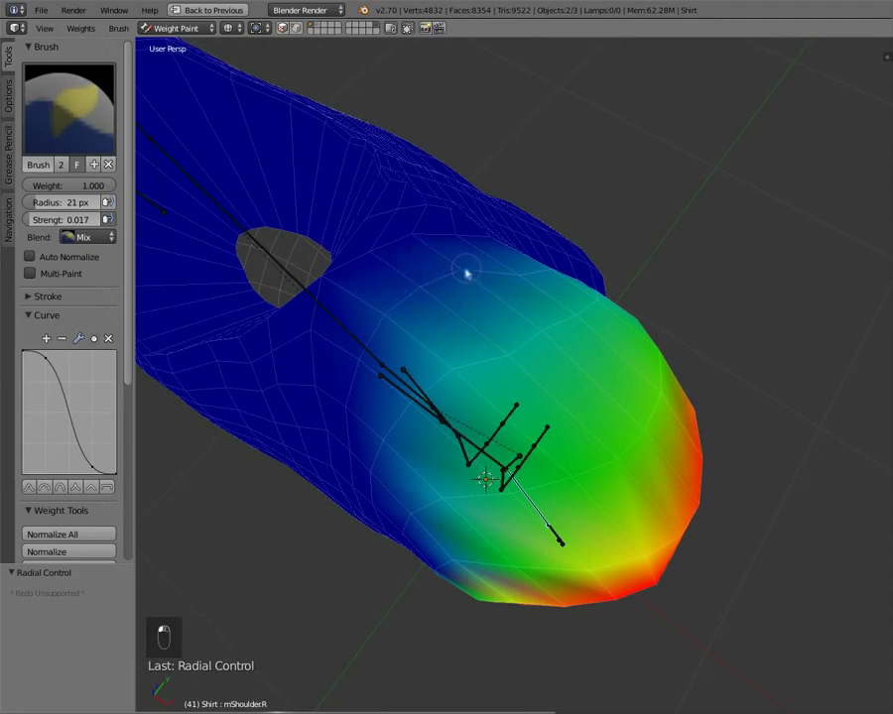
mouse_move(437, 308)
middle_down()
mouse_move(392, 330)
mouse_move(536, 285)
mouse_move(462, 306)
mouse_move(230, 208)
middle_up()
Set the brush weight to 0.036 and soften the mShoulder.R weights over the top and front of the shoulder
drag(107, 186, 27, 189)
middle_drag(423, 321, 417, 262)
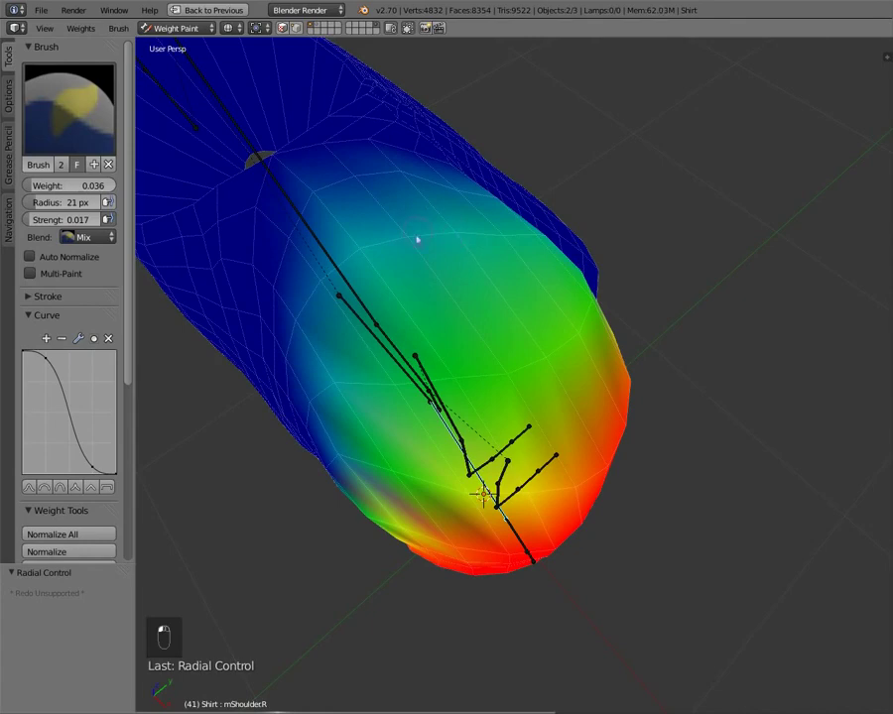
mouse_move(389, 229)
middle_down()
mouse_move(367, 231)
mouse_move(373, 220)
middle_up()
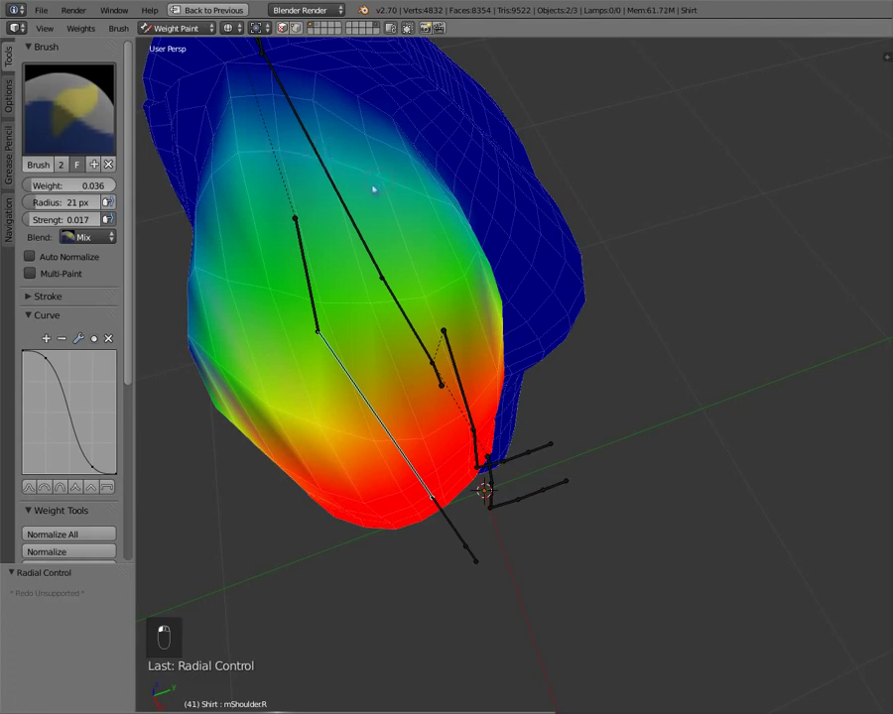
middle_drag(374, 189, 282, 202)
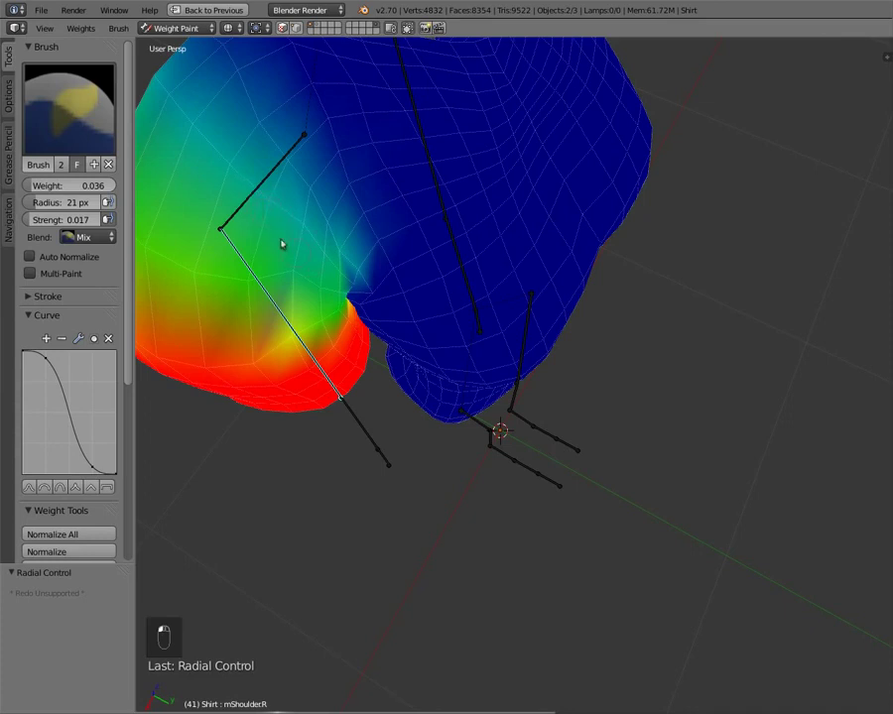
mouse_move(281, 244)
middle_down()
mouse_move(286, 233)
mouse_move(317, 275)
middle_up()
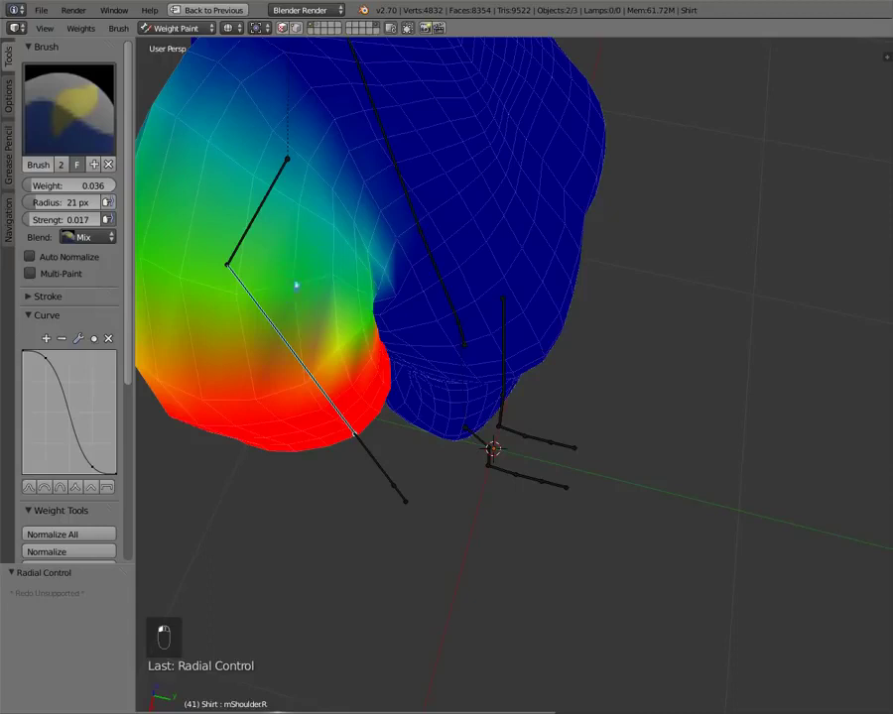
Raise the brush strength to 0.060 and keep reducing the mShoulder.R weights across the upper sleeve
drag(76, 220, 81, 223)
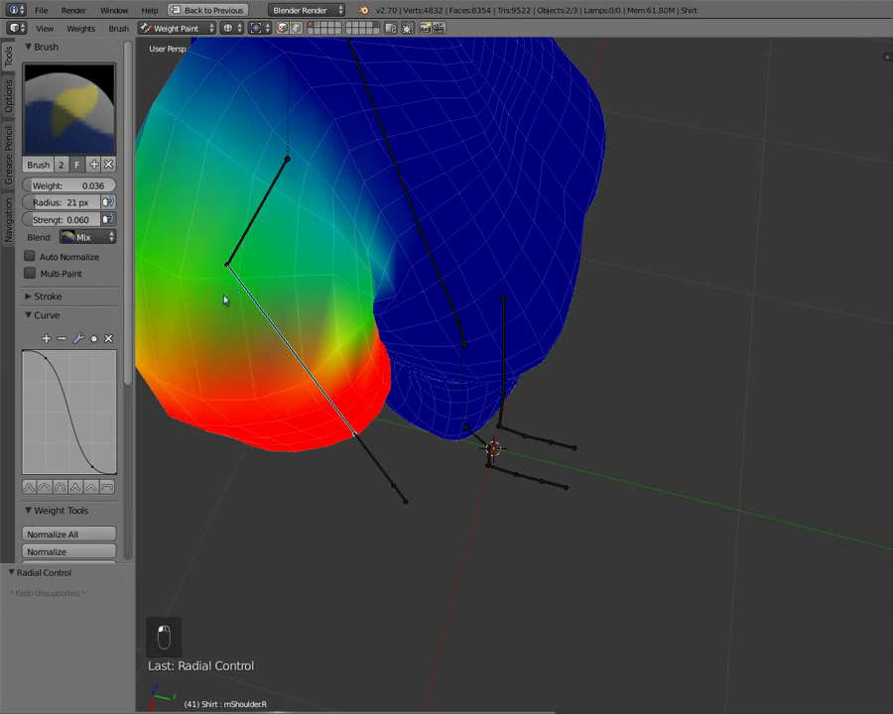
mouse_move(224, 300)
middle_down()
mouse_move(277, 284)
mouse_move(288, 293)
middle_up()
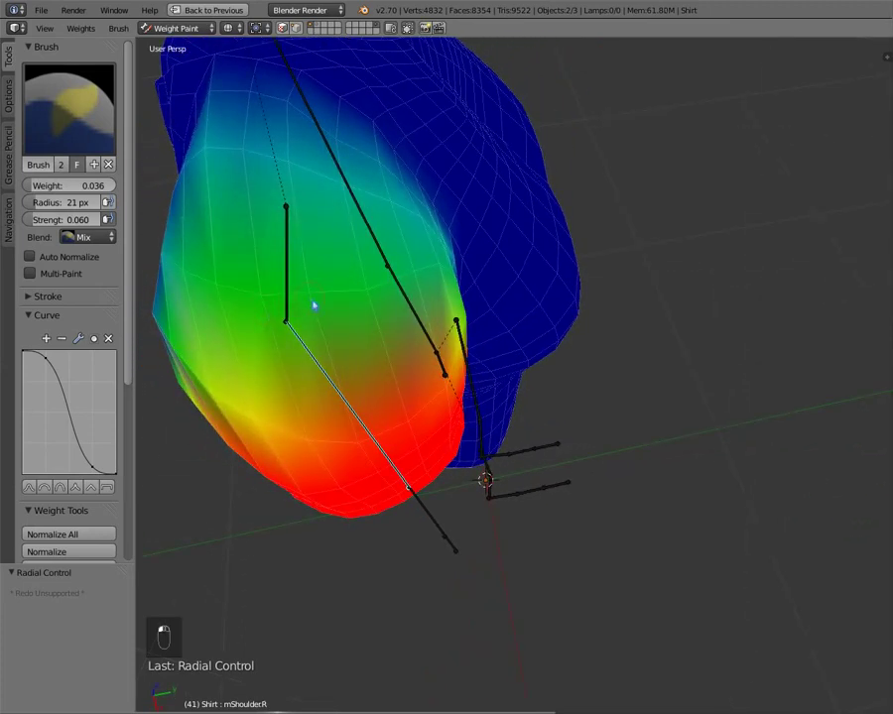
mouse_move(361, 302)
middle_down()
mouse_move(275, 298)
mouse_move(347, 301)
middle_up()
Set the brush strength to 0.011 and paint weight 1.000 lightly over the shoulder of the shirt
drag(66, 186, 169, 194)
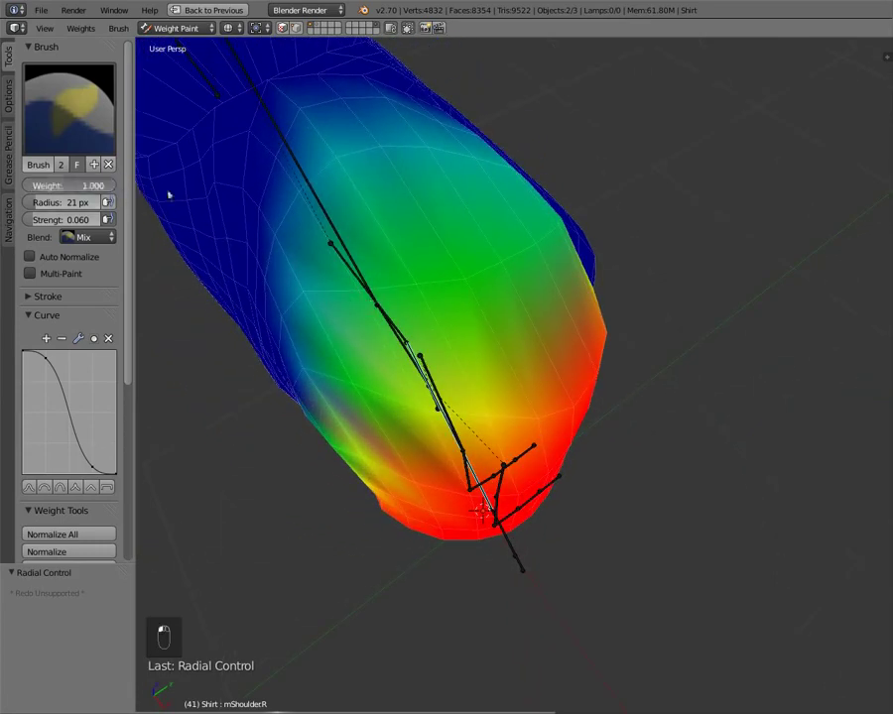
drag(91, 186, 2, 188)
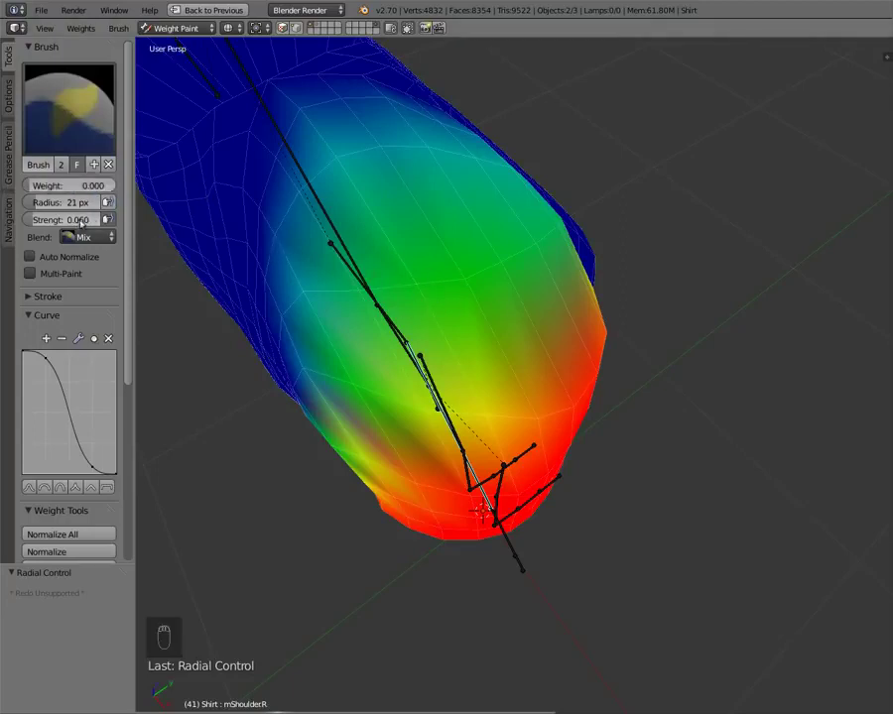
drag(96, 220, 79, 226)
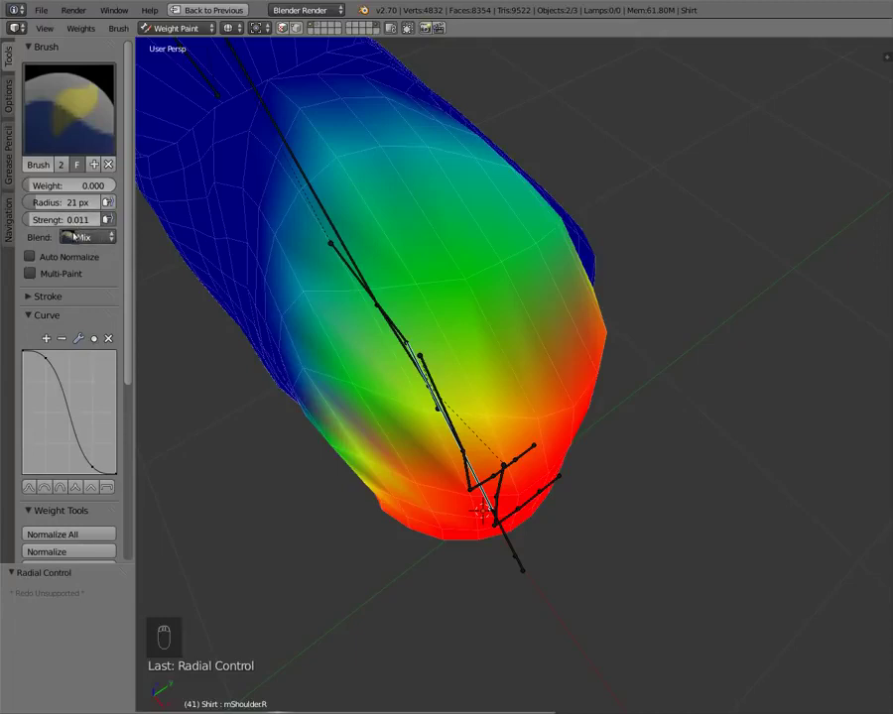
drag(64, 187, 166, 184)
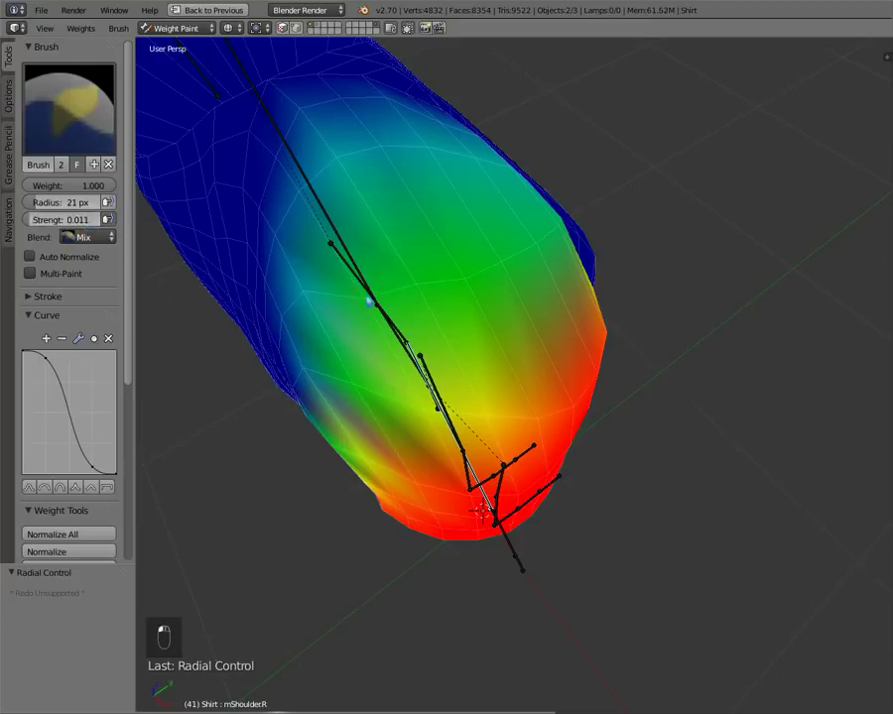
mouse_move(367, 308)
middle_down()
mouse_move(390, 281)
mouse_move(423, 273)
middle_up()
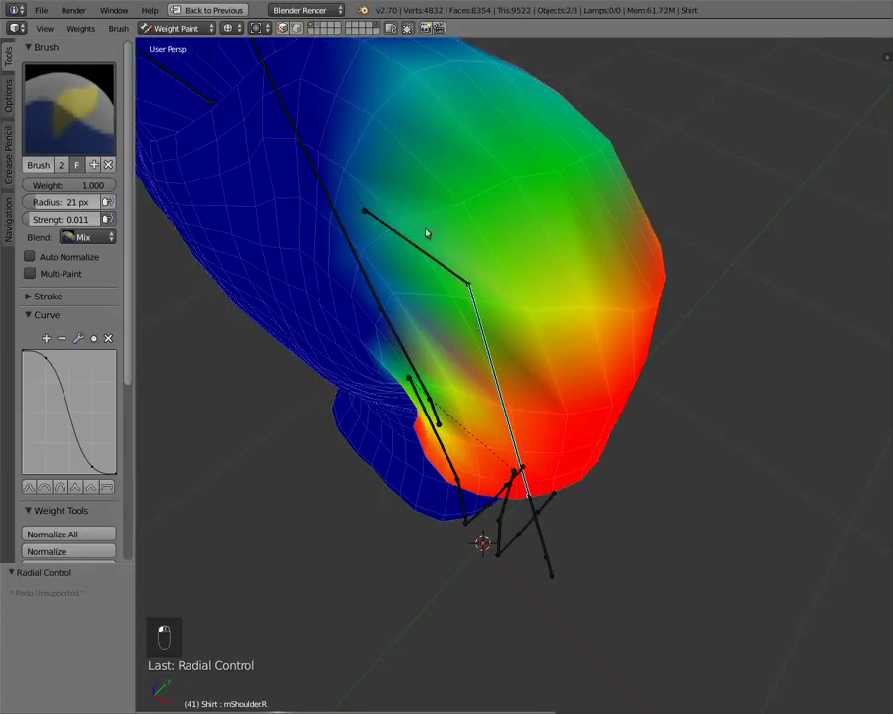
Set the brush weight to 0.000 and blend the mShoulder.R weights over the shoulder and upper sleeve
drag(69, 186, 30, 185)
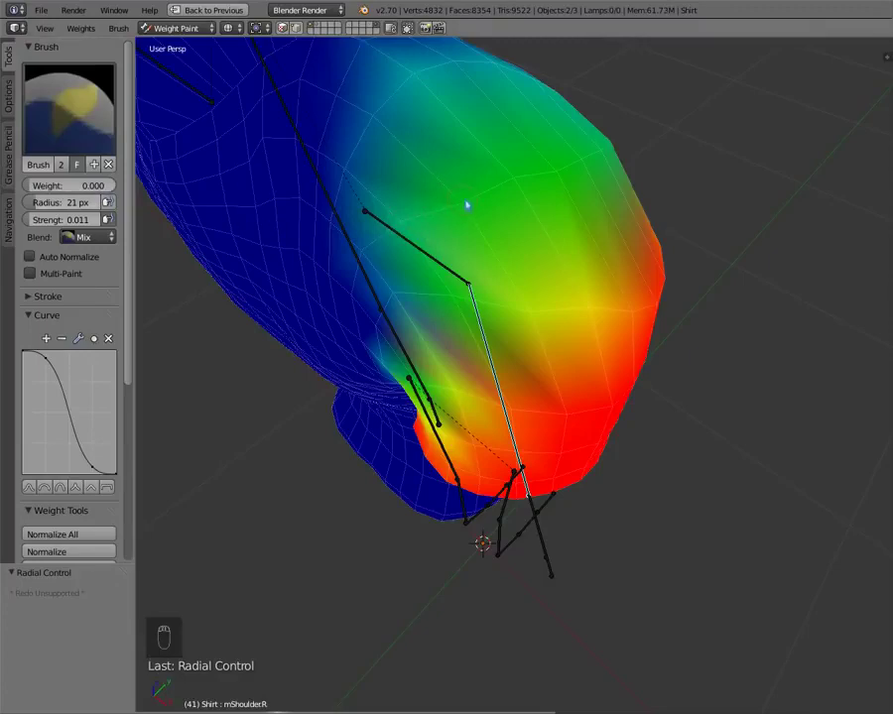
mouse_move(523, 189)
middle_down()
mouse_move(417, 186)
mouse_move(393, 196)
middle_up()
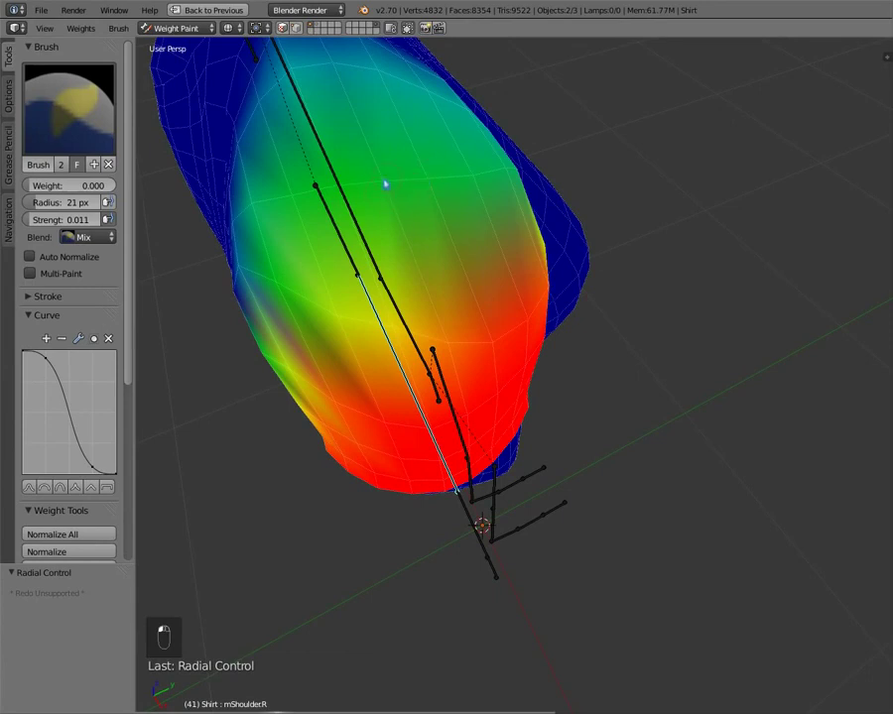
mouse_move(426, 186)
middle_down()
mouse_move(390, 173)
mouse_move(422, 156)
middle_up()
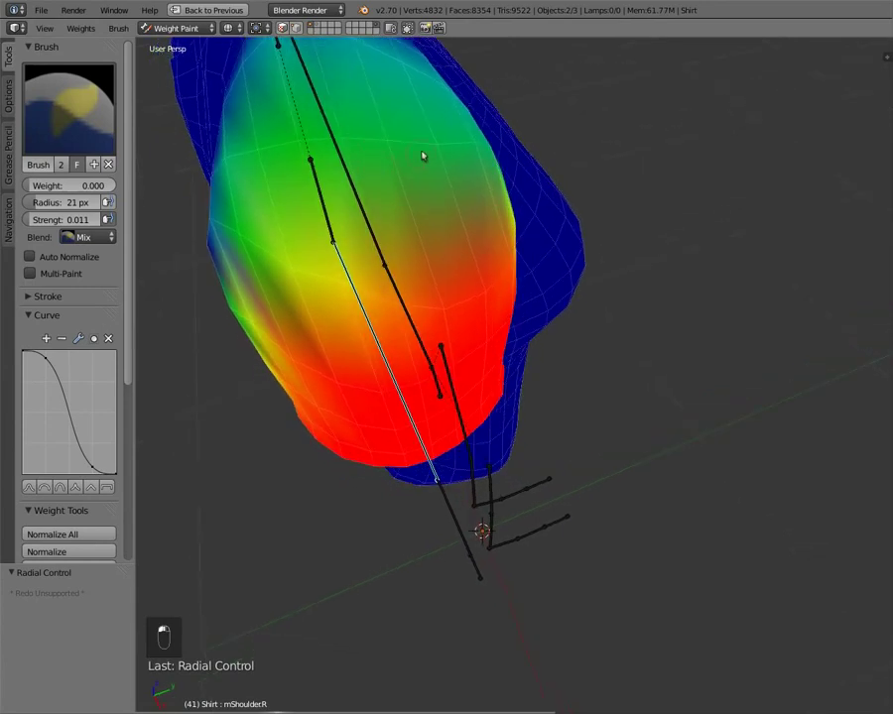
middle_drag(373, 191, 397, 176)
mouse_move(356, 213)
middle_down()
mouse_move(379, 285)
mouse_move(362, 361)
mouse_move(365, 304)
mouse_move(448, 335)
middle_up()
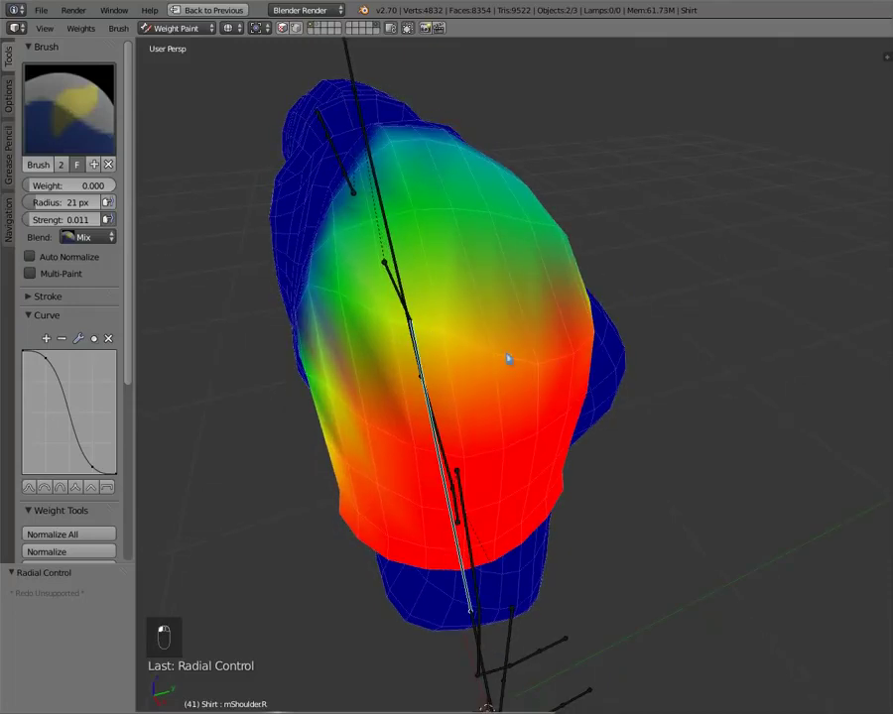
Examine the painted shoulder, armpit and sleeve of the shirt from the front, side and back
mouse_move(508, 360)
middle_down()
mouse_move(428, 313)
mouse_move(446, 308)
middle_up()
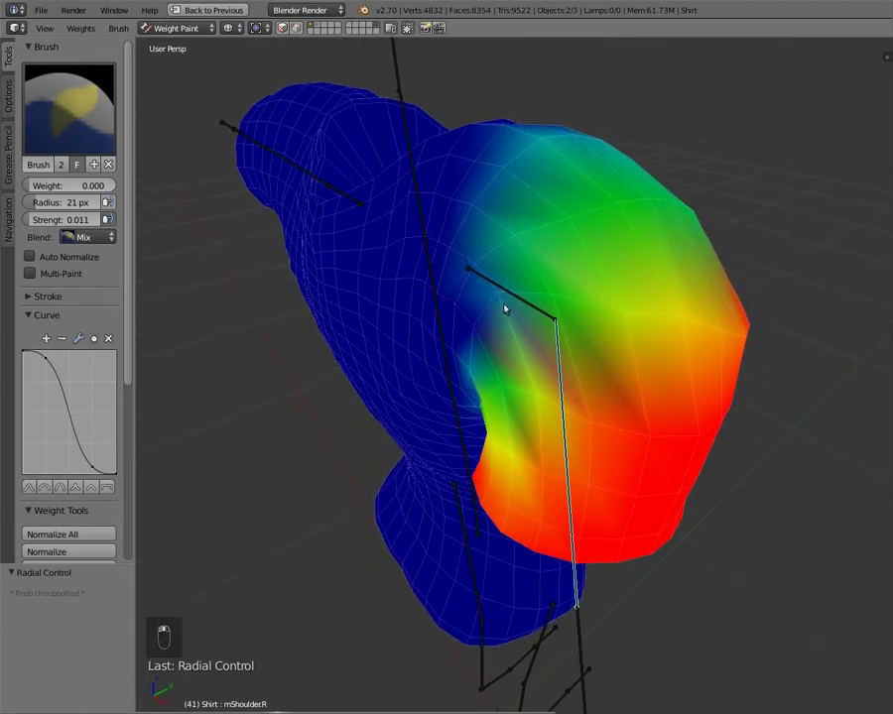
mouse_move(560, 318)
middle_down()
mouse_move(520, 296)
mouse_move(498, 251)
mouse_move(412, 247)
middle_up()
mouse_move(439, 256)
middle_down()
mouse_move(261, 305)
mouse_move(331, 310)
middle_up()
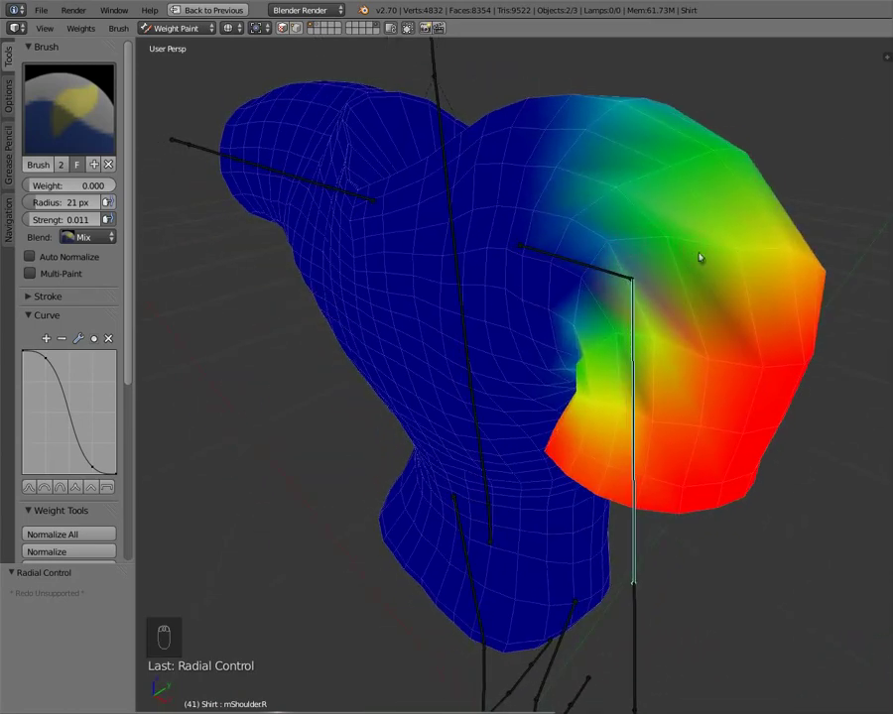
key(KP_Decimal)
scroll(695, 251, down, 3)
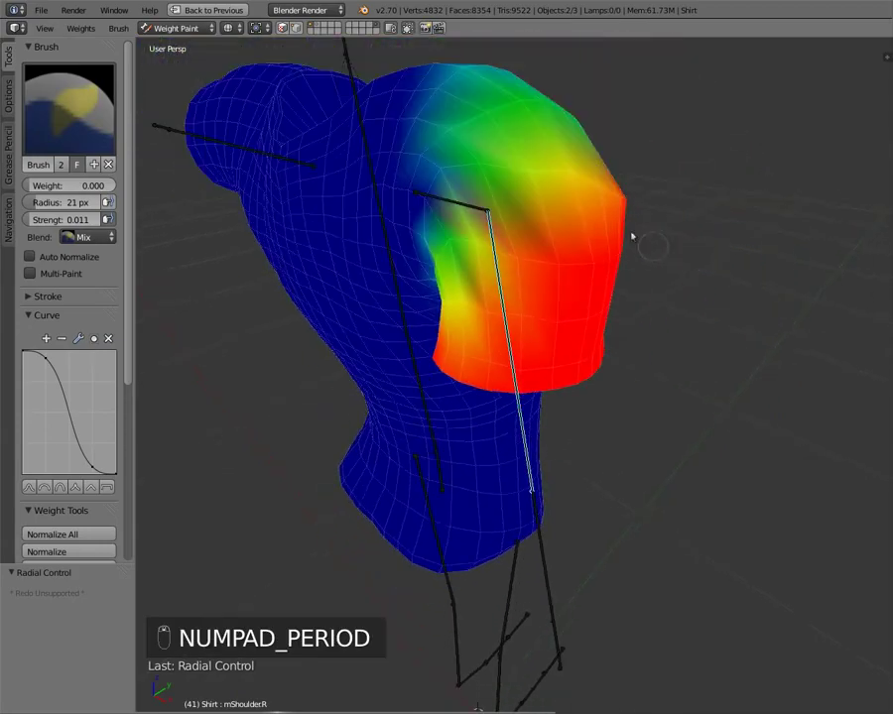
mouse_move(529, 284)
middle_down()
mouse_move(423, 284)
mouse_move(355, 269)
middle_up()
scroll(355, 269, up, 2)
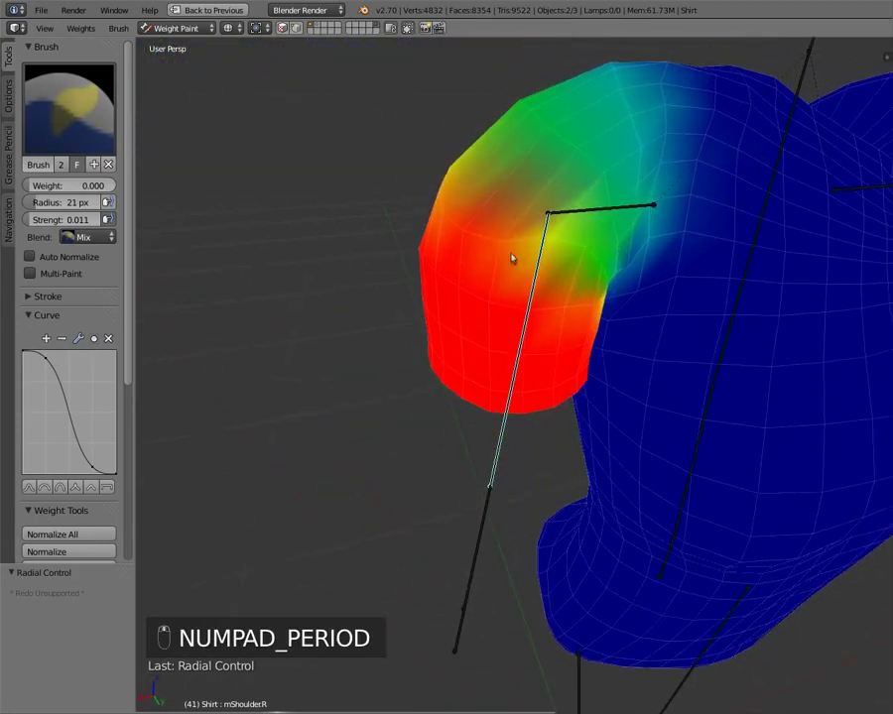
middle_drag(415, 246, 476, 210)
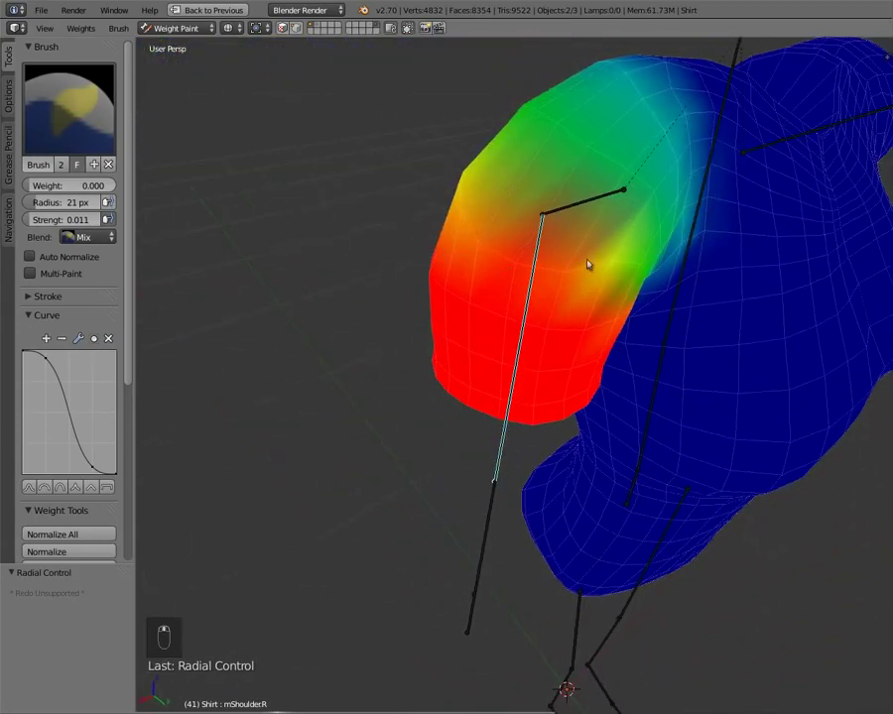
mouse_move(406, 201)
middle_down()
mouse_move(405, 229)
mouse_move(607, 234)
middle_up()
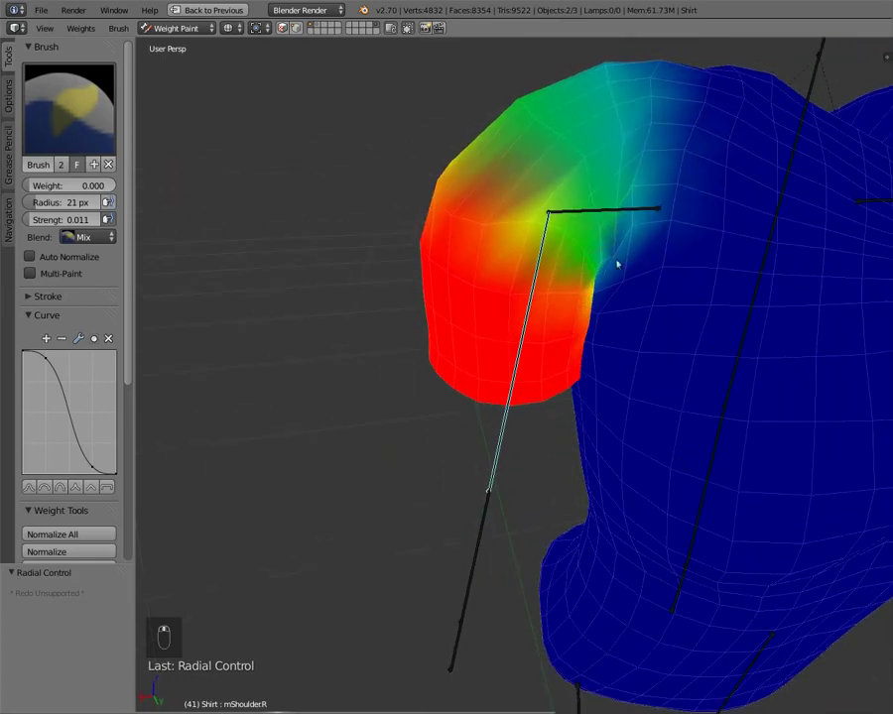
Smooth the weight transition on the outer upper sleeve with the zero-weight brush
mouse_move(527, 260)
middle_down()
mouse_move(756, 259)
mouse_move(612, 199)
middle_up()
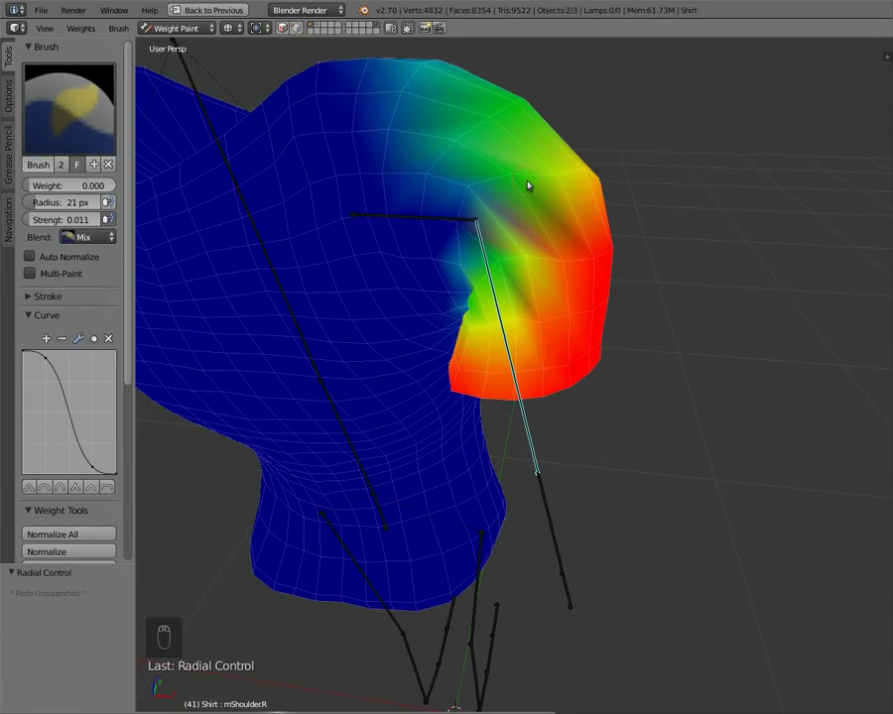
mouse_move(419, 334)
middle_down()
mouse_move(345, 364)
mouse_move(391, 371)
mouse_move(395, 288)
mouse_move(381, 297)
mouse_move(377, 278)
mouse_move(360, 277)
mouse_move(369, 279)
middle_up()
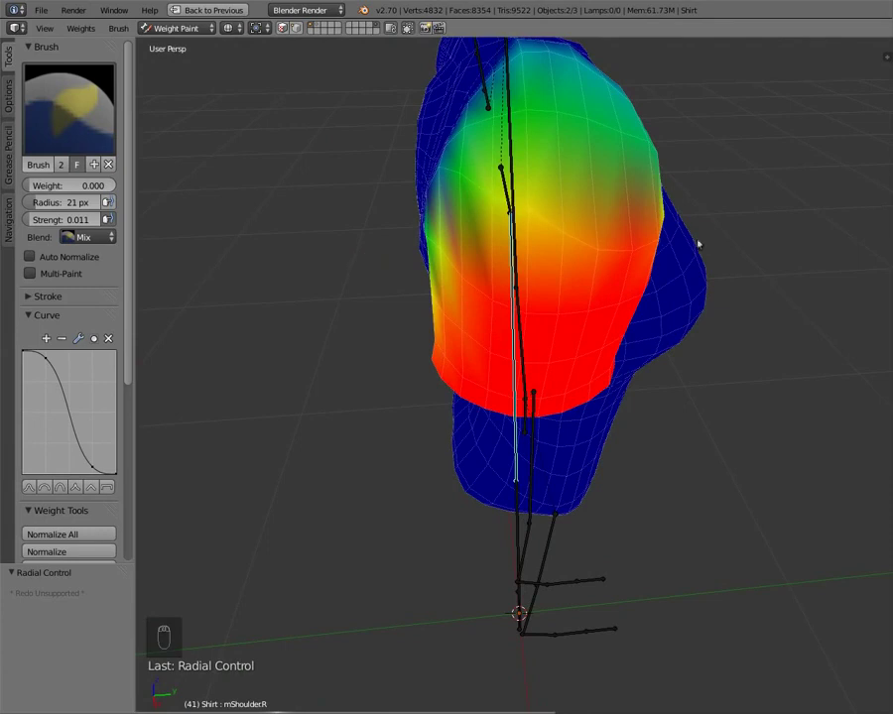
drag(592, 255, 606, 254)
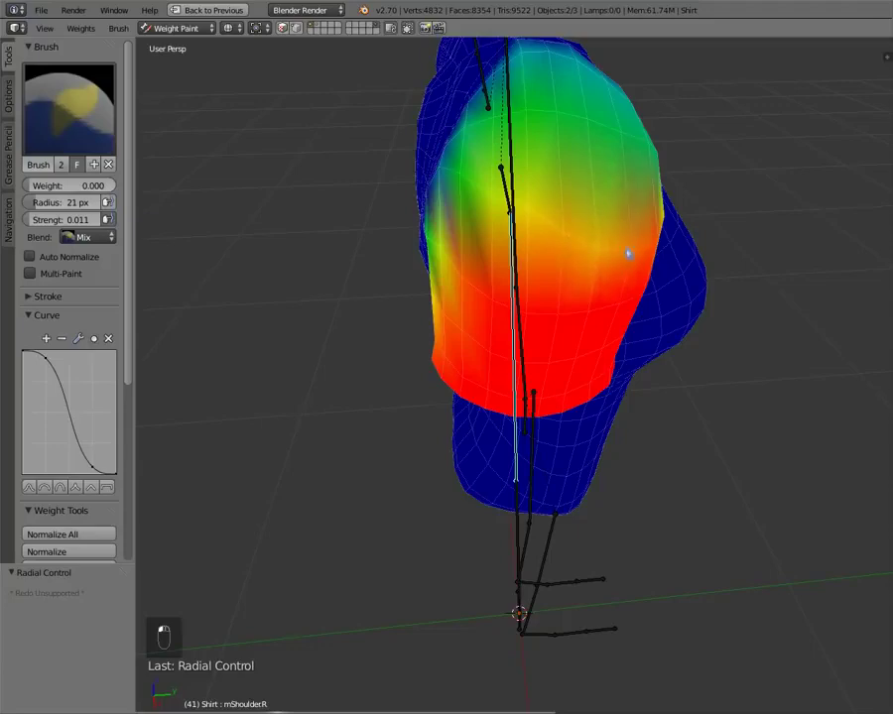
Select the mCollar.R bone and examine its weights around the shirt's shoulder
middle_drag(620, 256, 476, 276)
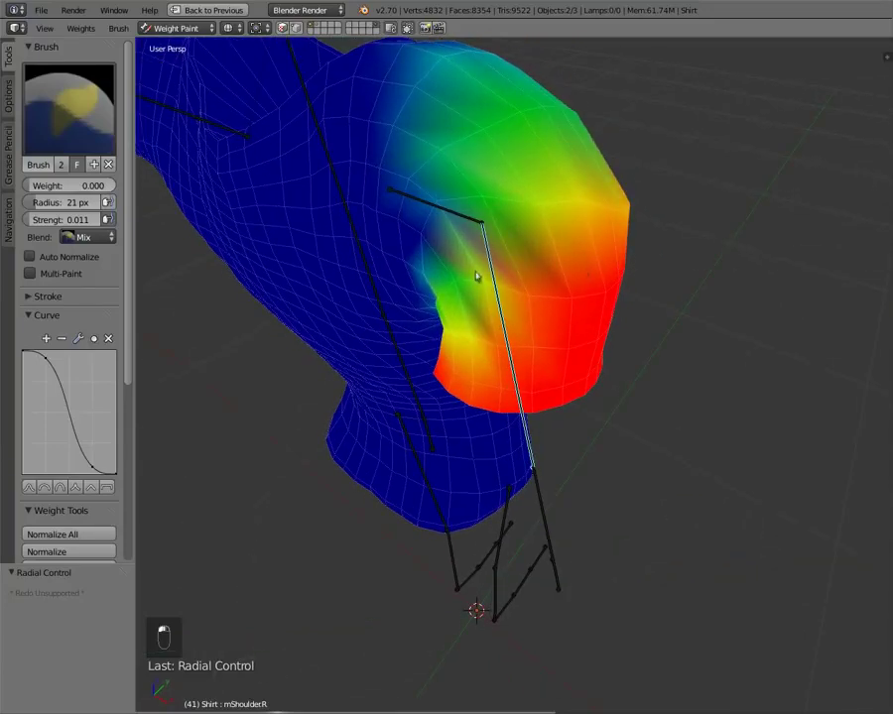
right_click(463, 221)
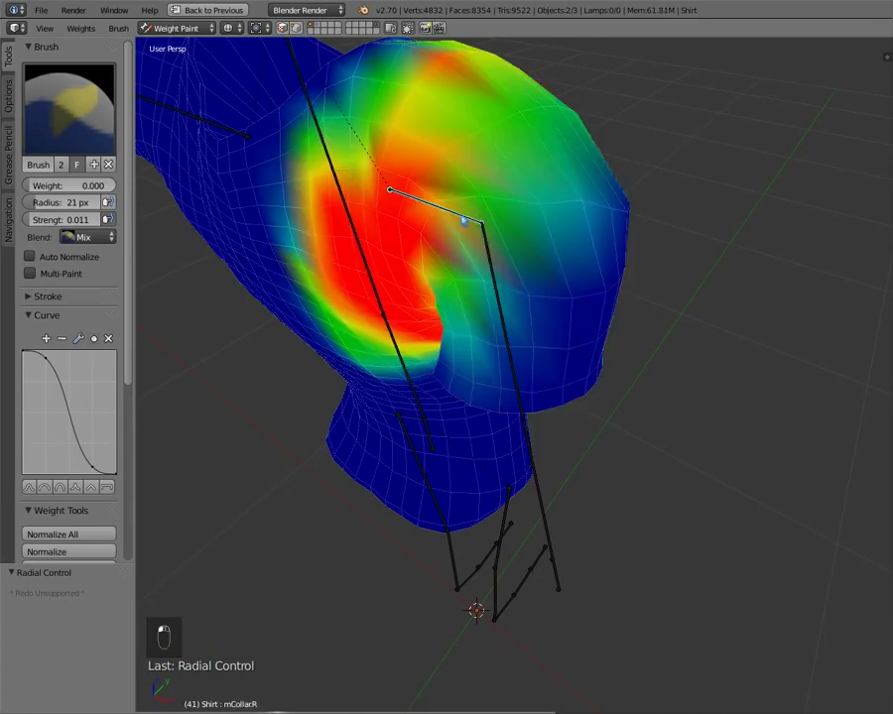
mouse_move(483, 256)
middle_down()
mouse_move(350, 247)
mouse_move(379, 249)
mouse_move(348, 252)
mouse_move(367, 251)
mouse_move(357, 252)
middle_up()
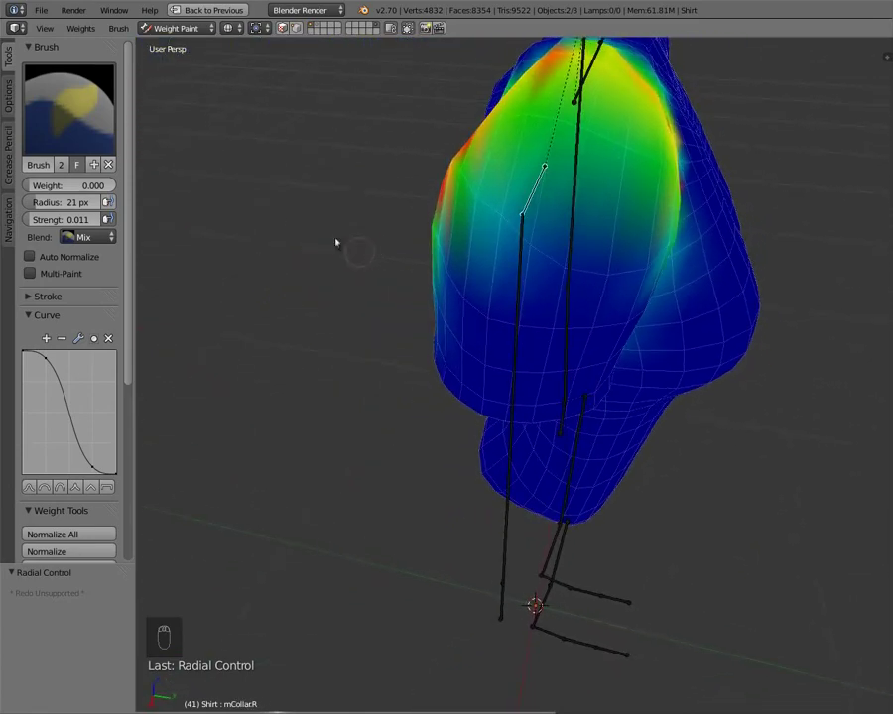
Set the brush weight to 1.000 and extend the mCollar.R weights down the outer upper sleeve
drag(81, 182, 424, 260)
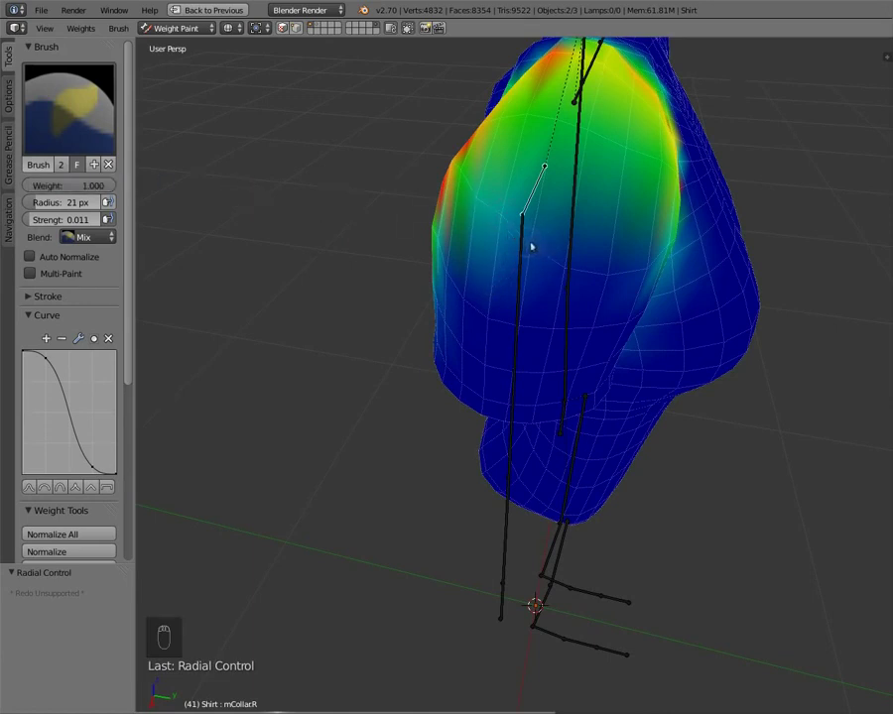
mouse_move(532, 245)
mouse_down()
mouse_move(561, 269)
mouse_move(605, 275)
mouse_move(614, 263)
mouse_move(532, 239)
mouse_move(581, 232)
mouse_up()
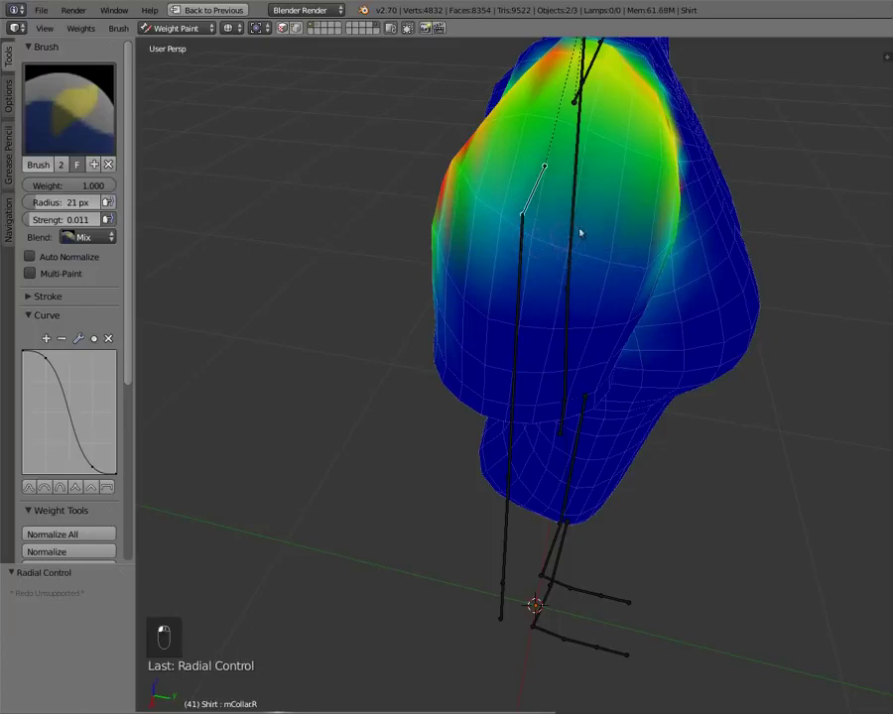
mouse_move(580, 232)
middle_down()
mouse_move(523, 215)
mouse_move(583, 261)
middle_up()
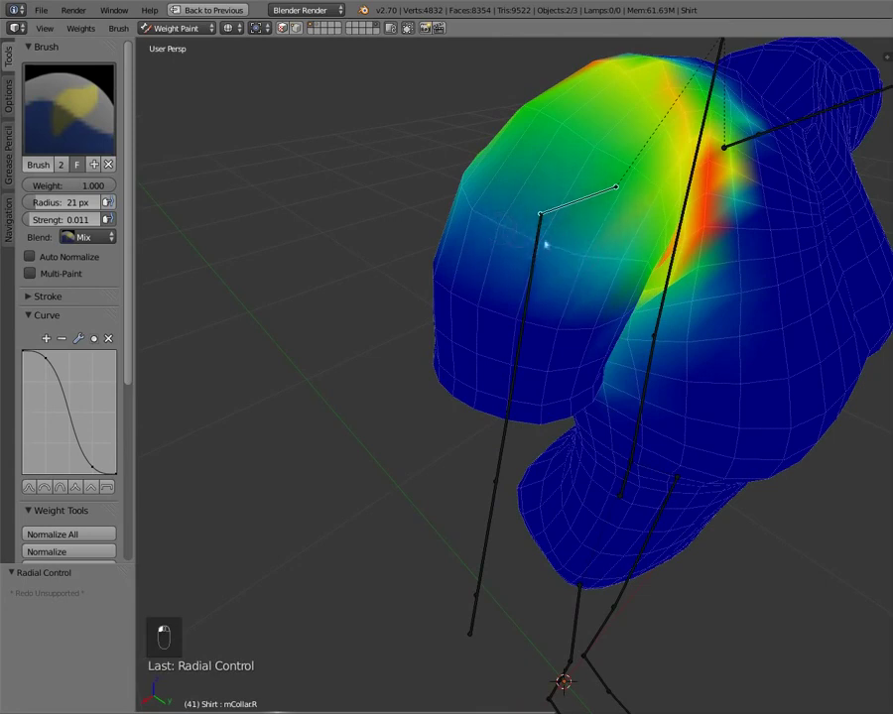
mouse_move(575, 259)
middle_down()
mouse_move(557, 245)
mouse_move(638, 253)
mouse_move(542, 228)
middle_up()
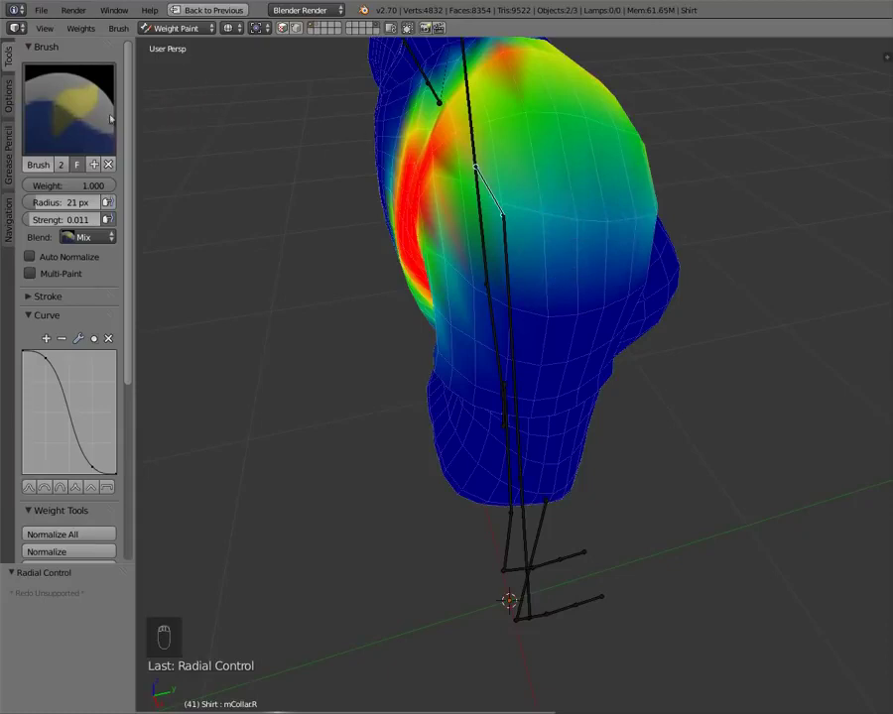
Set the brush weight to 0.000 and inspect the mCollar.R weights around the back of the shoulder and armpit
click(80, 186)
text(0)
key(Return)
mouse_move(466, 238)
middle_down()
mouse_move(532, 206)
mouse_move(490, 198)
middle_up()
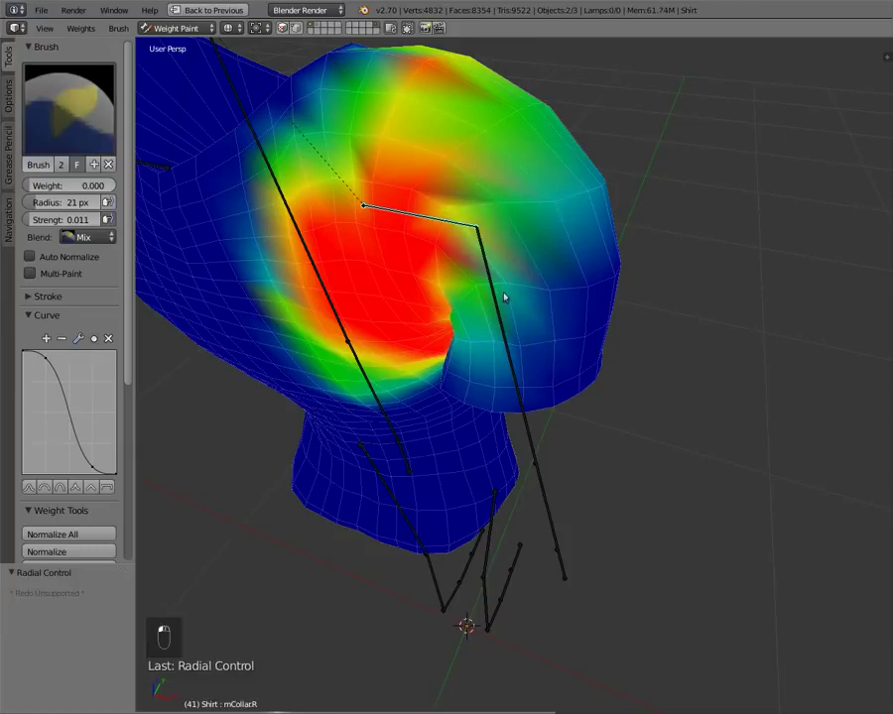
Select the mShoulder.R bone, set the brush weight to 1.000 and touch up its weights behind the shoulder joint
right_click(502, 327)
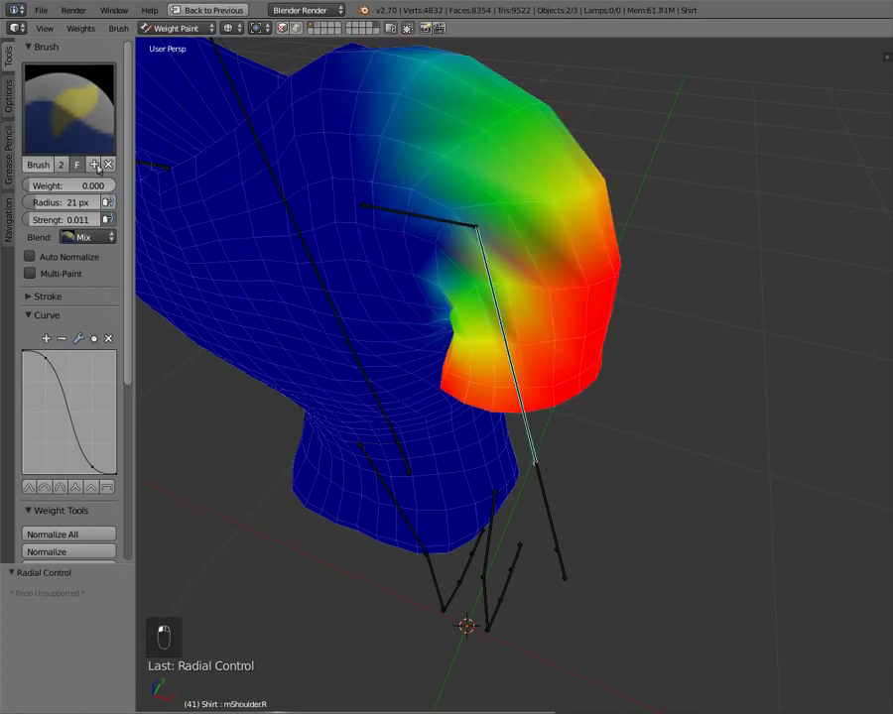
drag(81, 186, 183, 188)
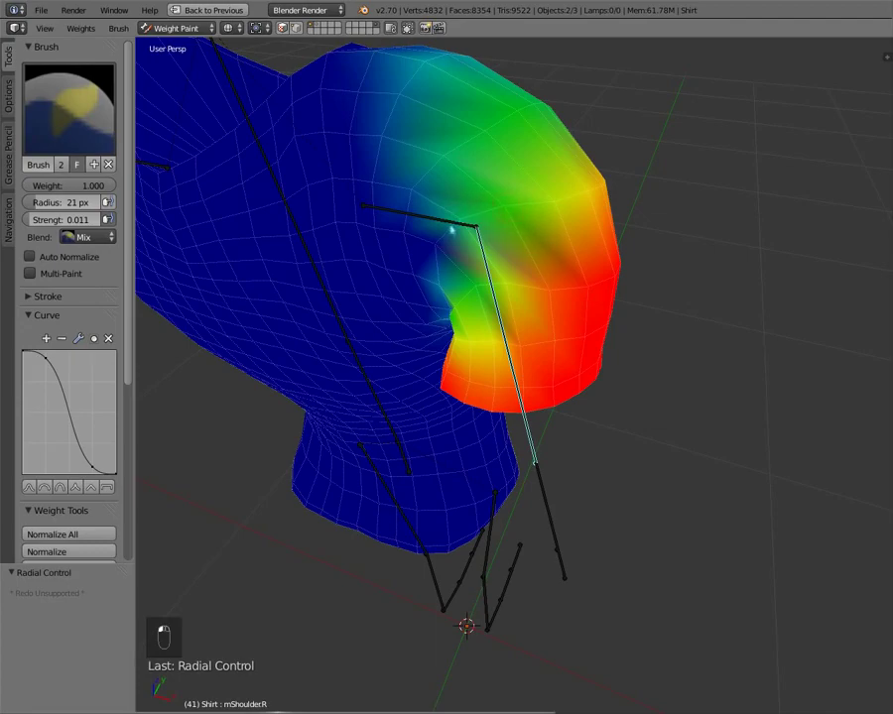
middle_drag(331, 161, 209, 168)
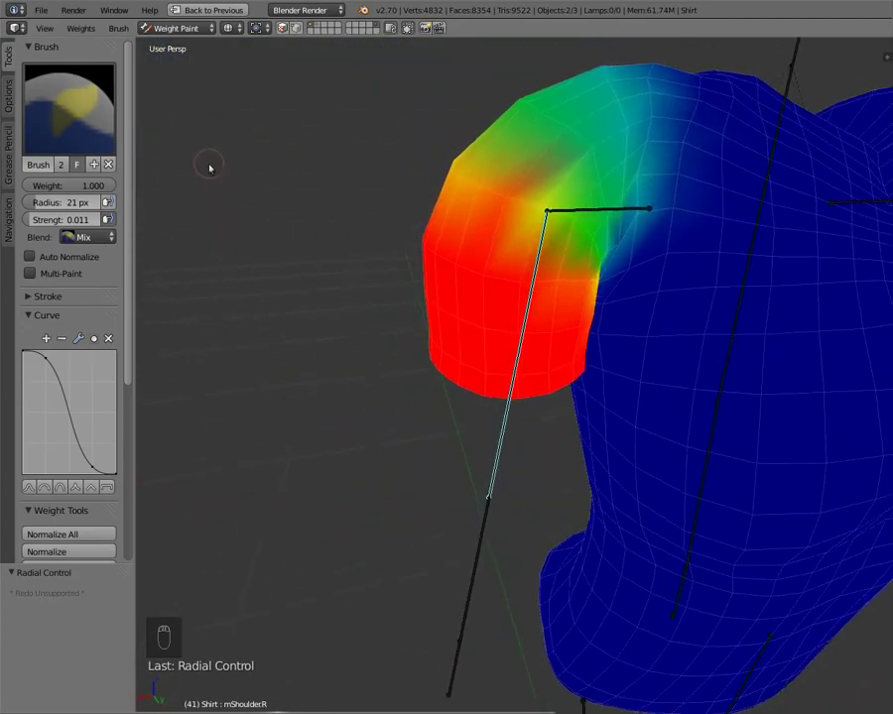
Rotate the mShoulder.R bone about -15.3° around the global Y axis and check how the sleeve deforms
key(r)
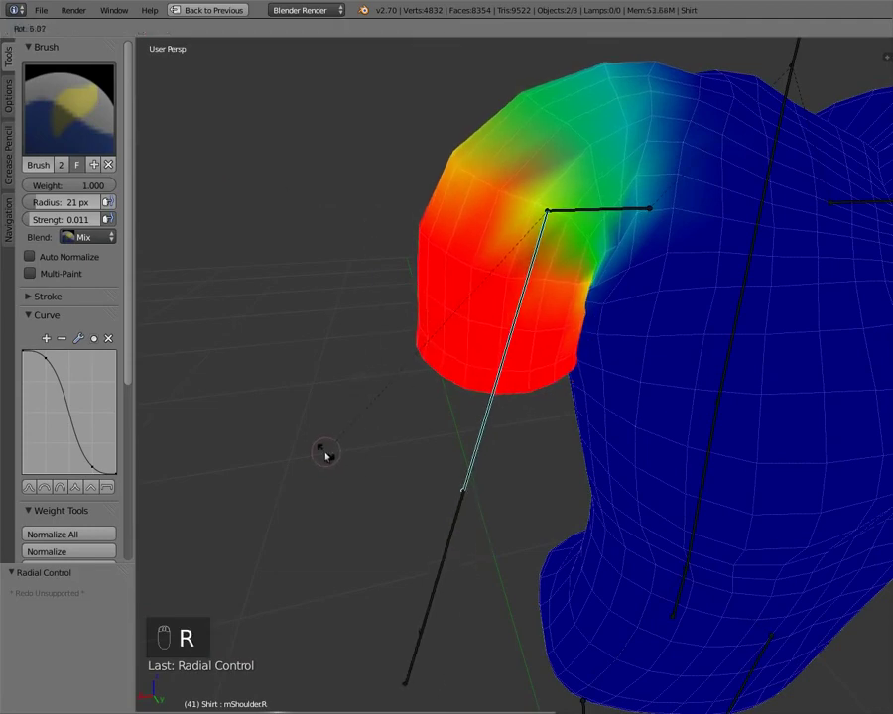
key(y)
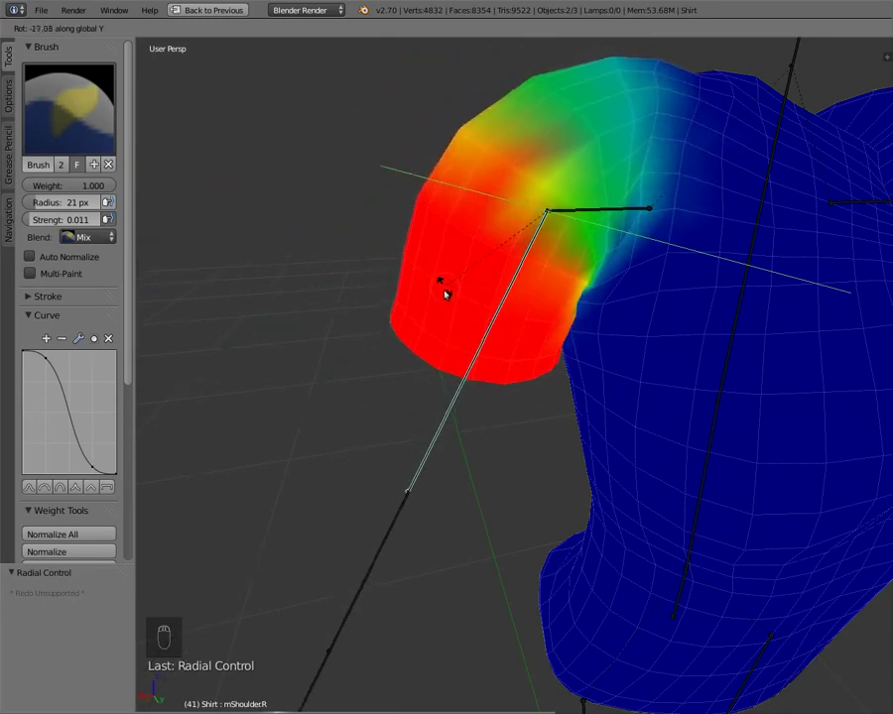
click(446, 292)
middle_drag(373, 316, 544, 325)
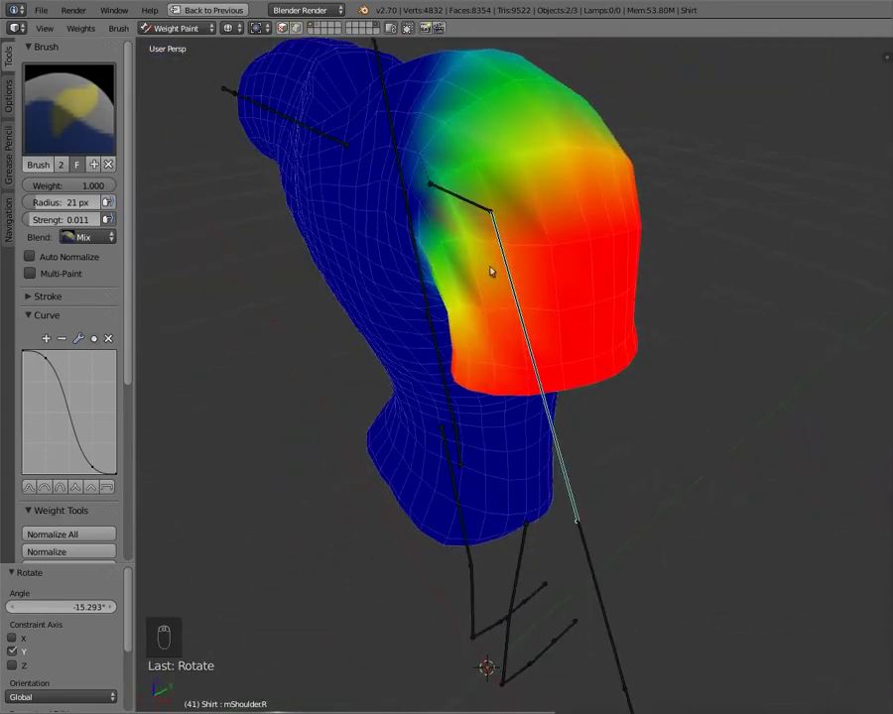
middle_drag(492, 269, 603, 264)
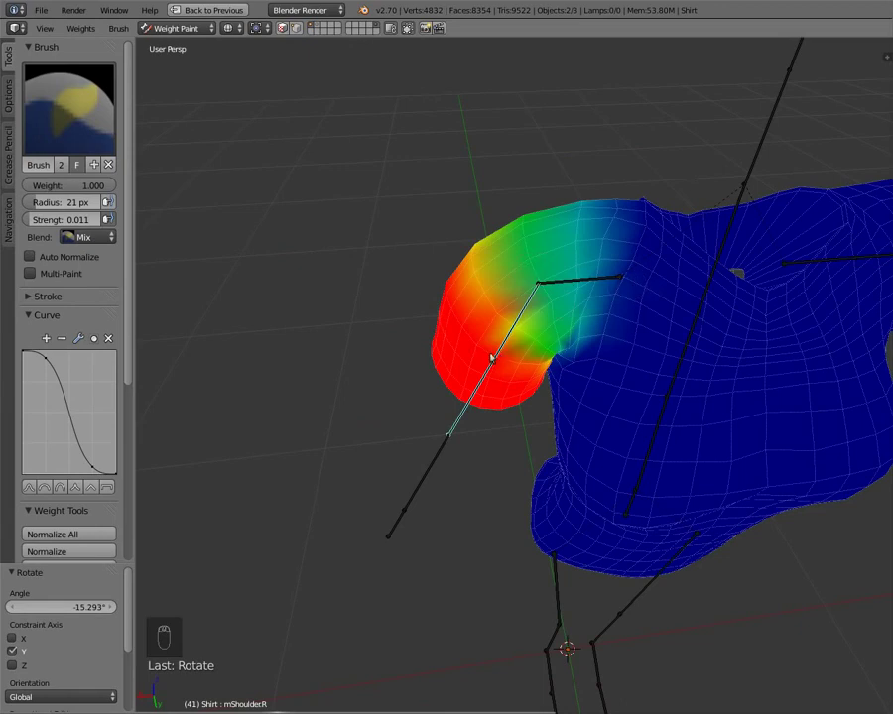
Select the mCollar.R bone and examine its weights on the posed shoulder from the front, back and above
right_click(578, 287)
mouse_move(579, 288)
middle_down()
mouse_move(508, 405)
mouse_move(682, 407)
mouse_move(698, 355)
mouse_move(437, 345)
mouse_move(512, 343)
mouse_move(557, 382)
mouse_move(397, 408)
mouse_move(578, 314)
middle_up()
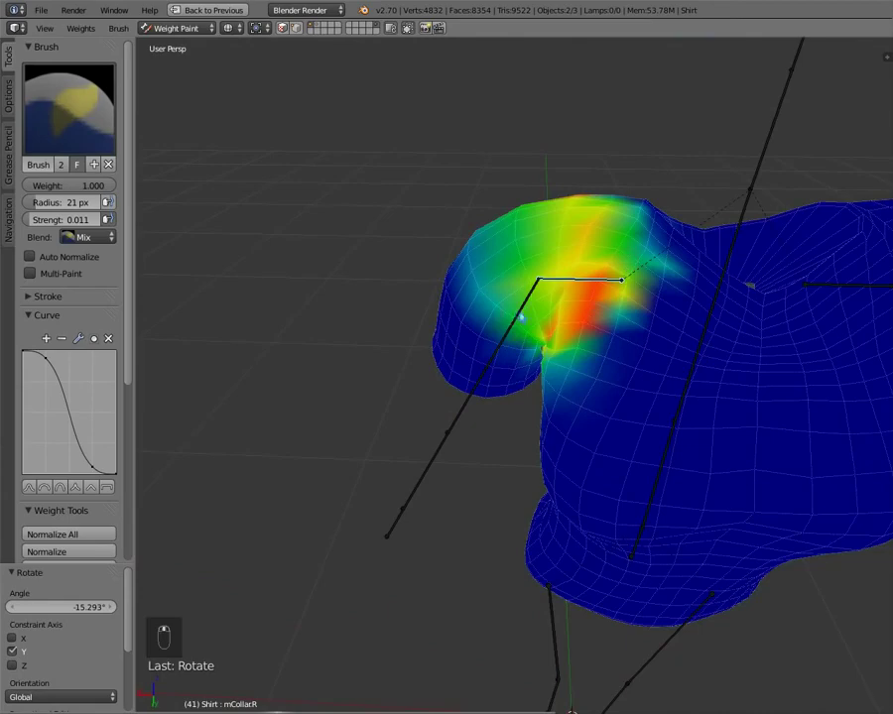
middle_drag(522, 316, 803, 324)
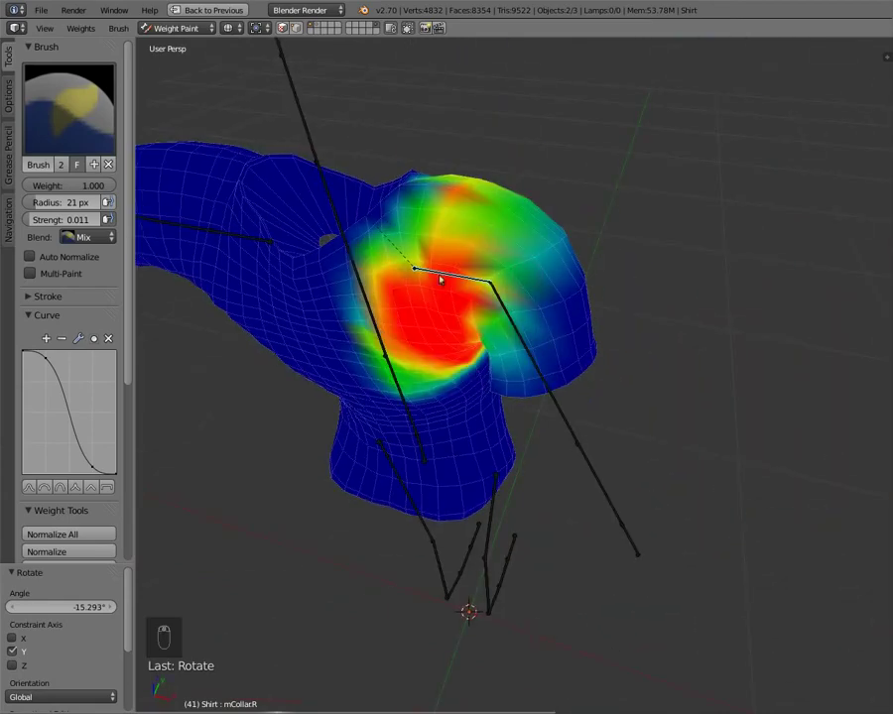
mouse_move(440, 280)
middle_down()
mouse_move(464, 285)
mouse_move(502, 234)
mouse_move(392, 344)
middle_up()
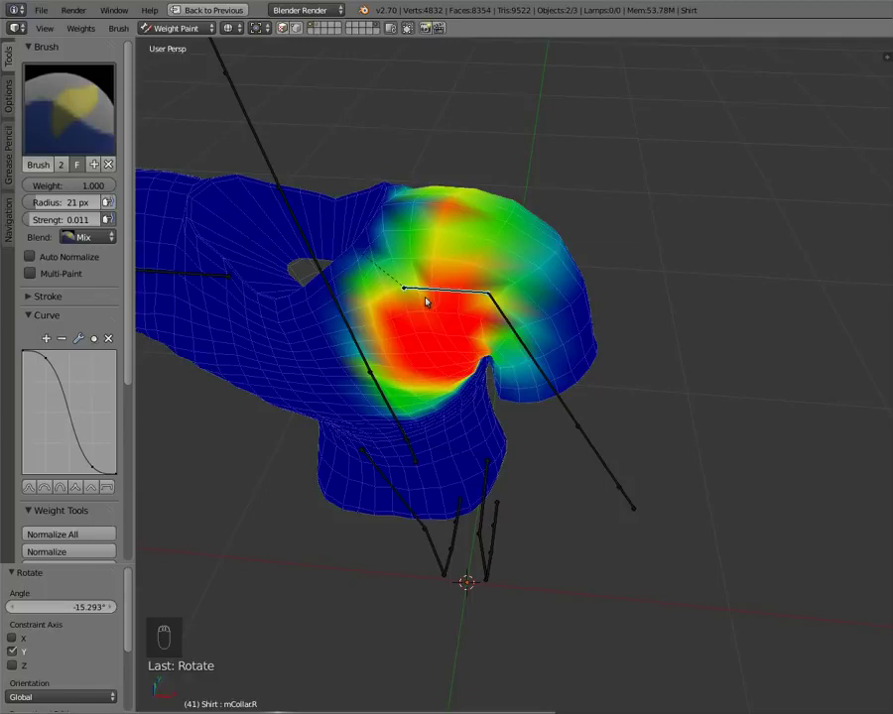
middle_drag(431, 278, 451, 276)
Rotate the mCollar.R bone 32.75° around the global Z axis and check the shoulder deformation from behind
key(r)
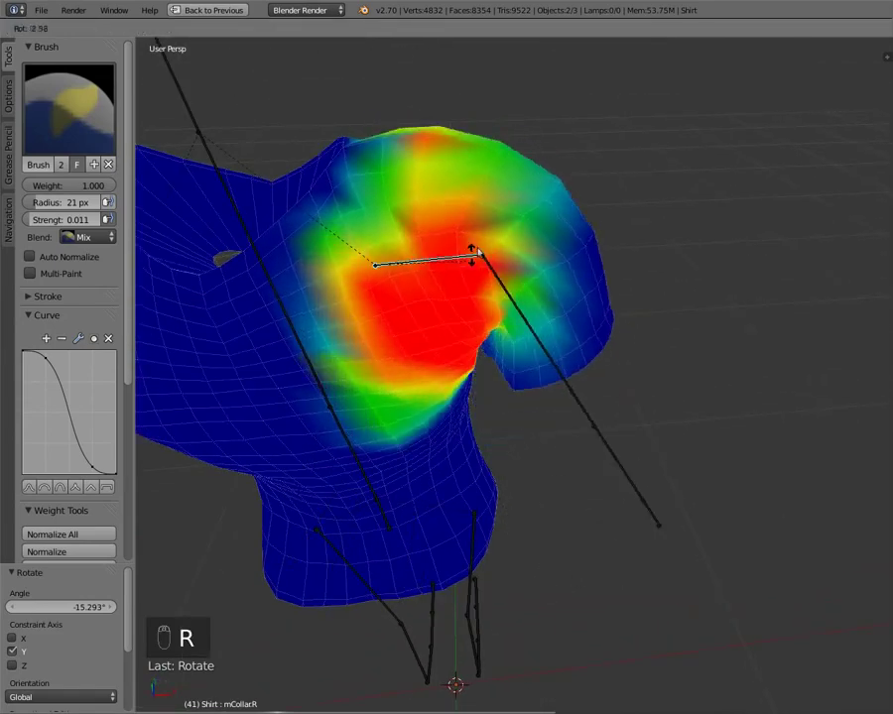
right_click(413, 273)
mouse_move(413, 273)
middle_down()
mouse_move(469, 240)
mouse_move(447, 220)
middle_up()
middle_drag(477, 327, 409, 327)
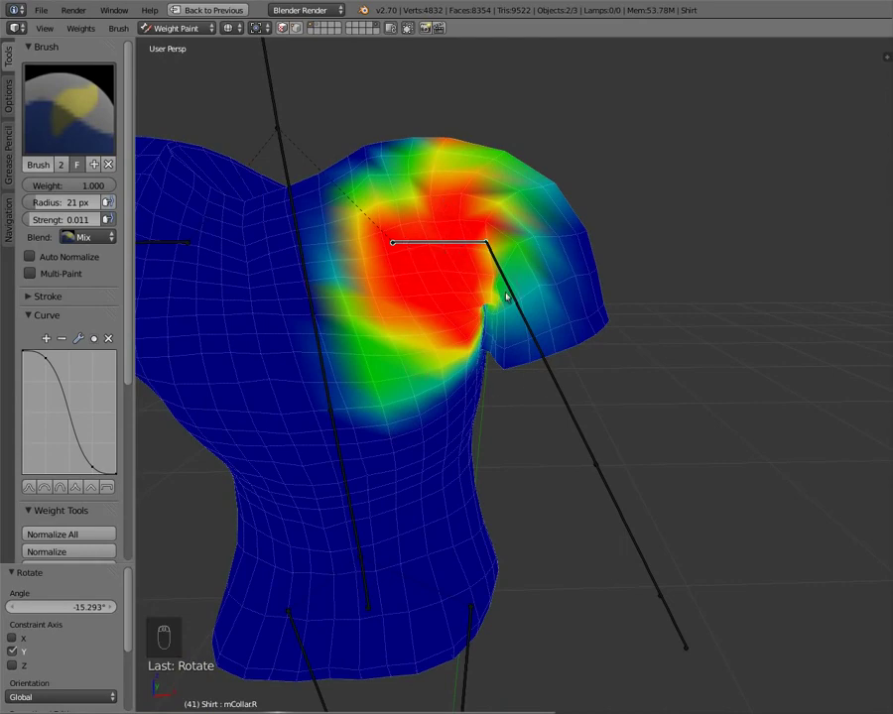
middle_drag(506, 296, 527, 313)
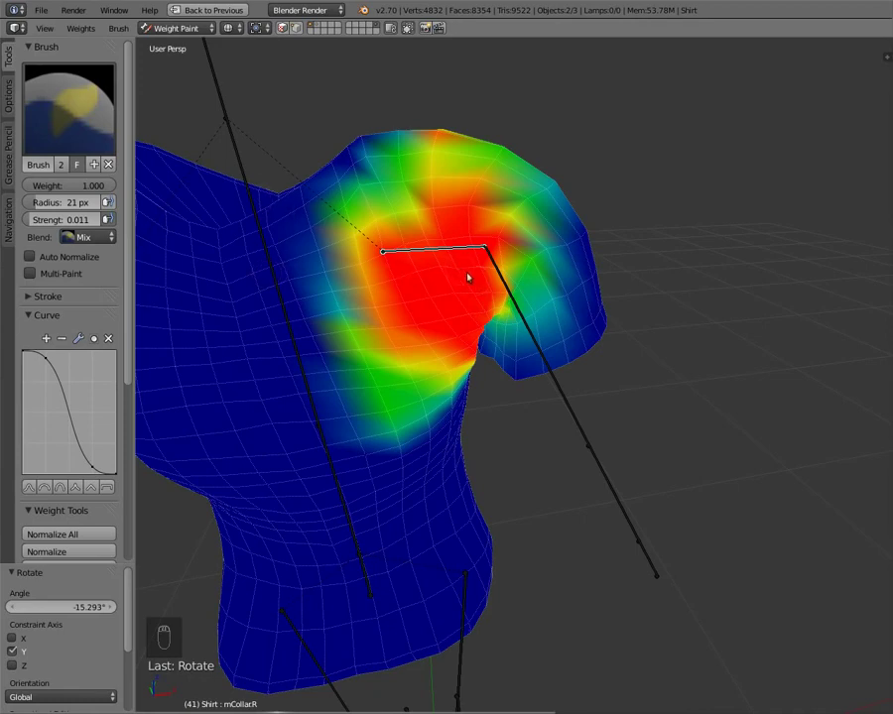
mouse_move(468, 278)
middle_down()
mouse_move(456, 294)
mouse_move(492, 343)
mouse_move(472, 355)
mouse_move(470, 346)
middle_up()
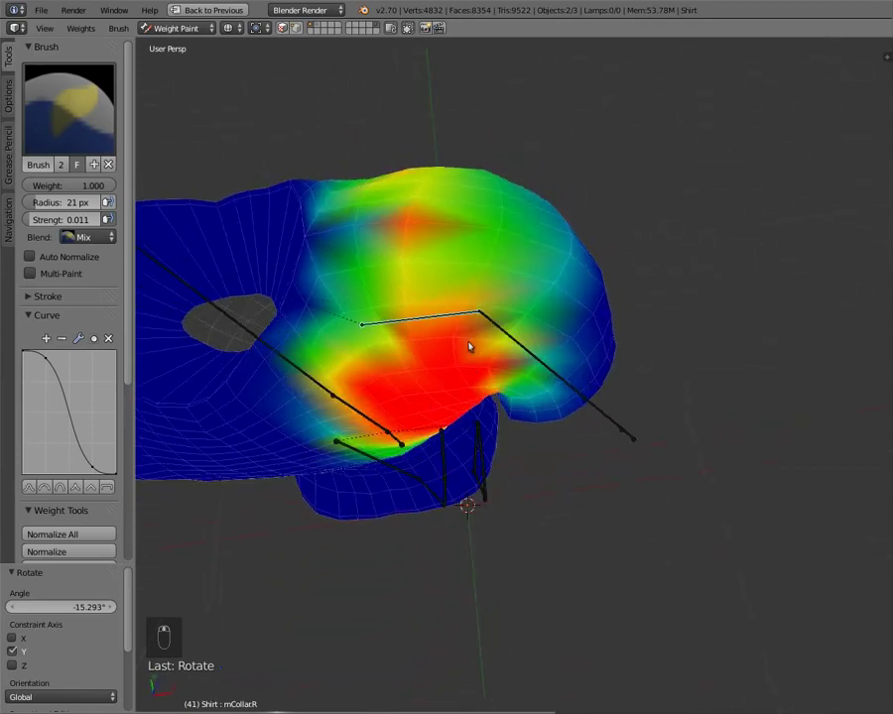
key(r)
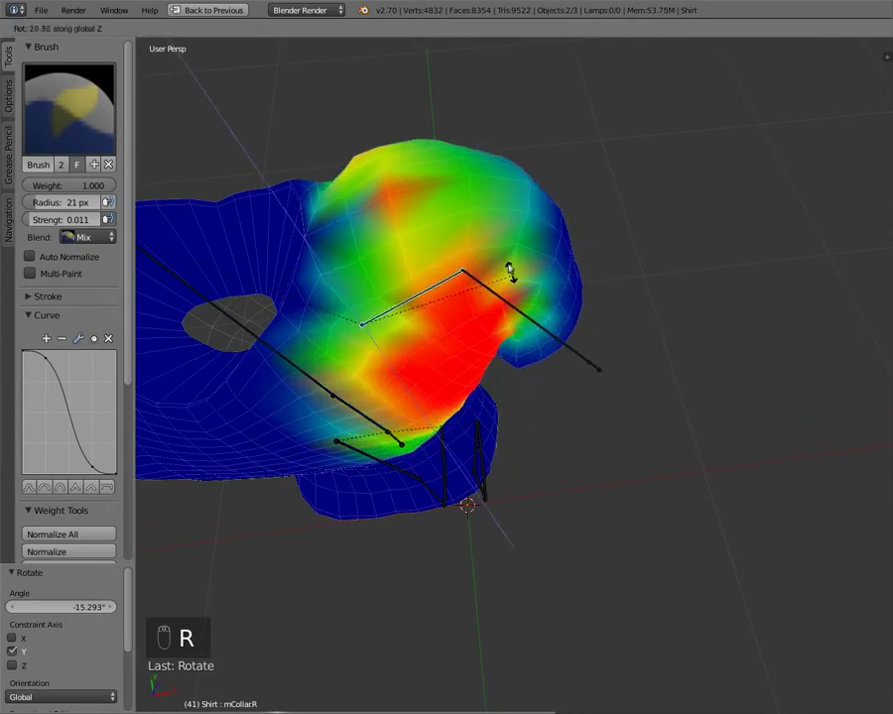
click(514, 261)
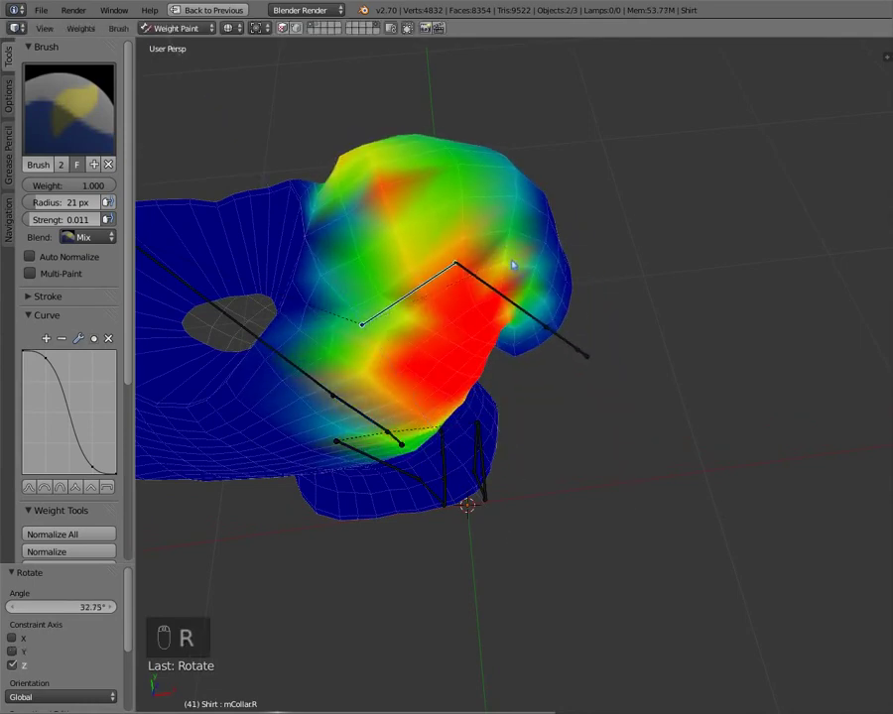
mouse_move(513, 261)
middle_down()
mouse_move(392, 328)
mouse_move(407, 259)
mouse_move(371, 249)
mouse_move(379, 247)
middle_up()
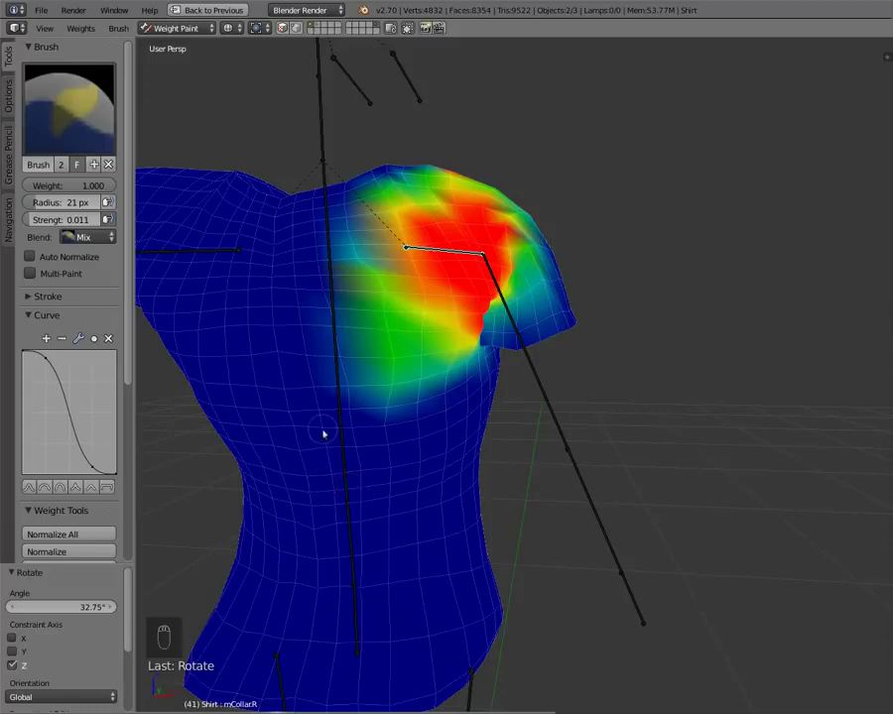
Compare the mChest bone's weights with the mCollar.R weights across the upper back
scroll(69, 248, down, 2)
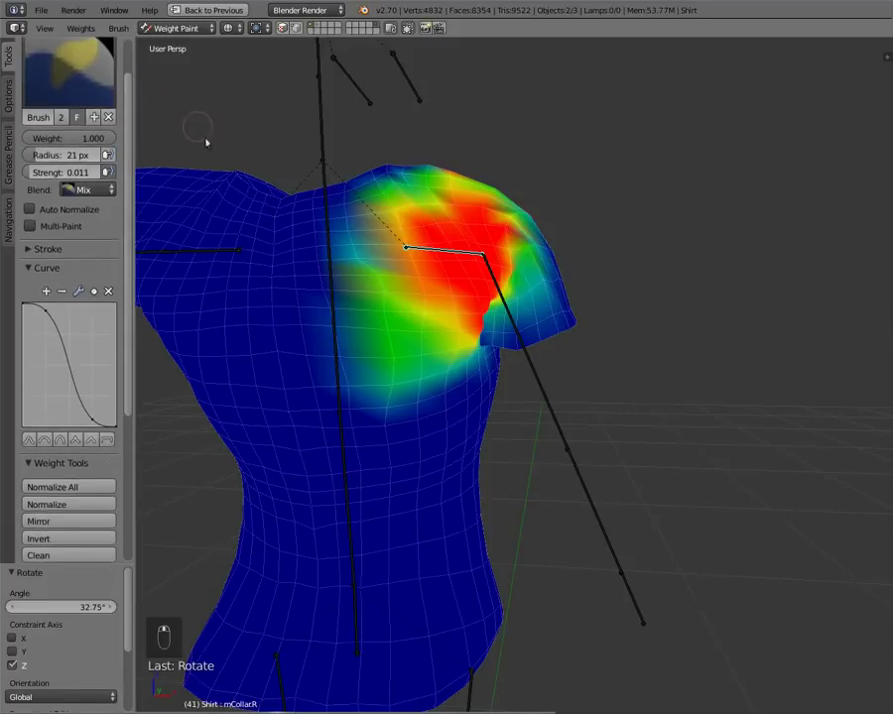
middle_drag(195, 129, 213, 170)
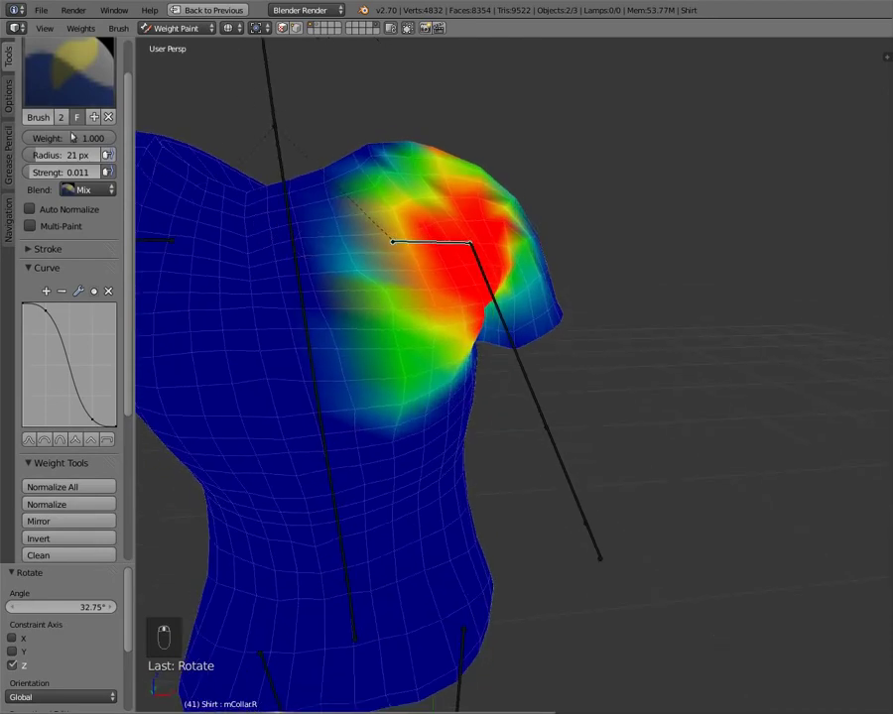
right_click(303, 310)
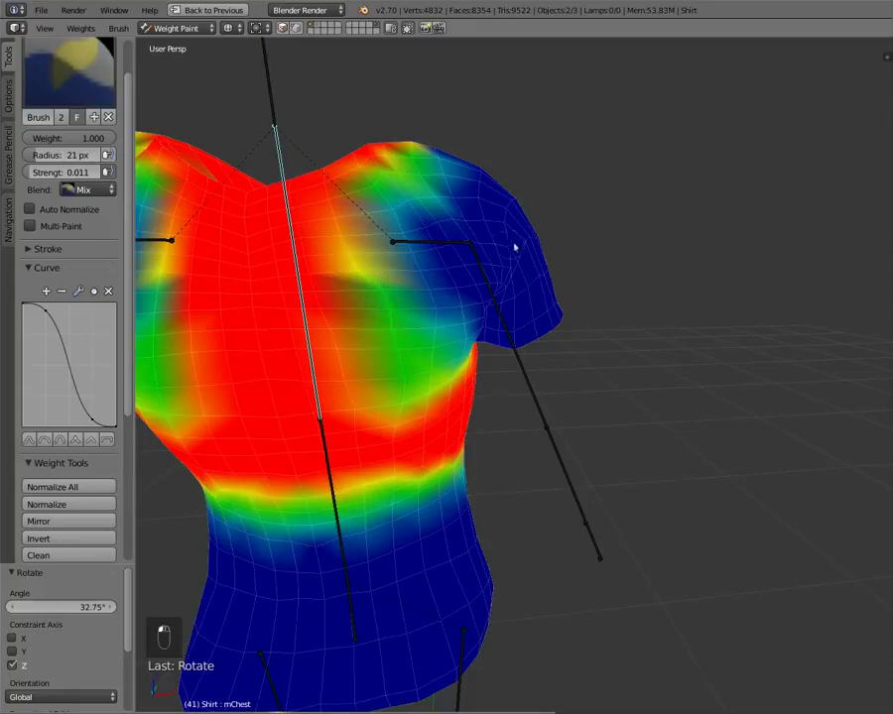
right_click(426, 244)
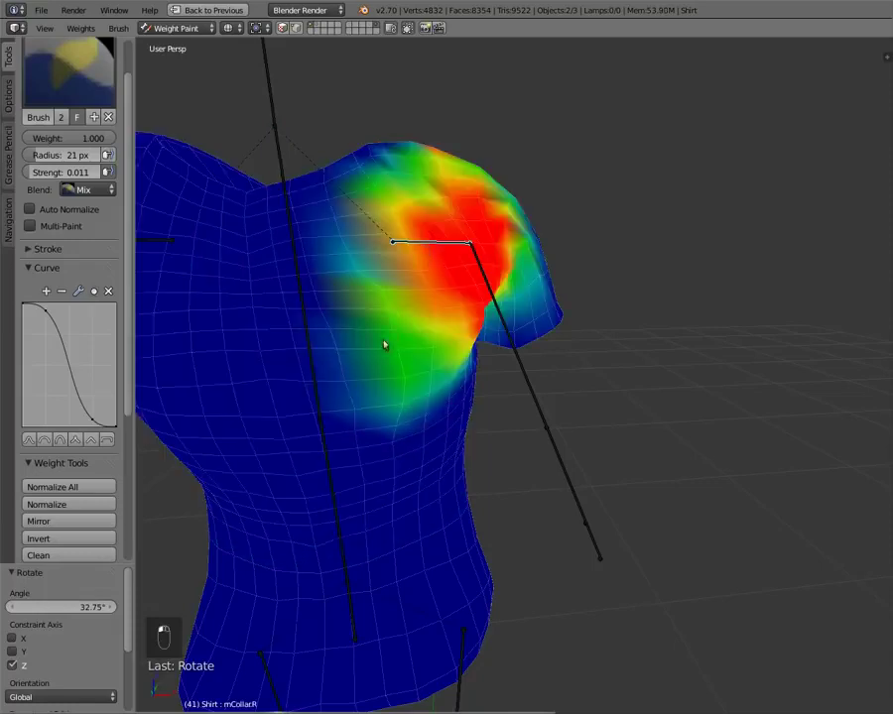
Reduce the mCollar.R weights on the upper back with brush weight 0.000, raising the brush strength to 0.033
drag(99, 138, 29, 138)
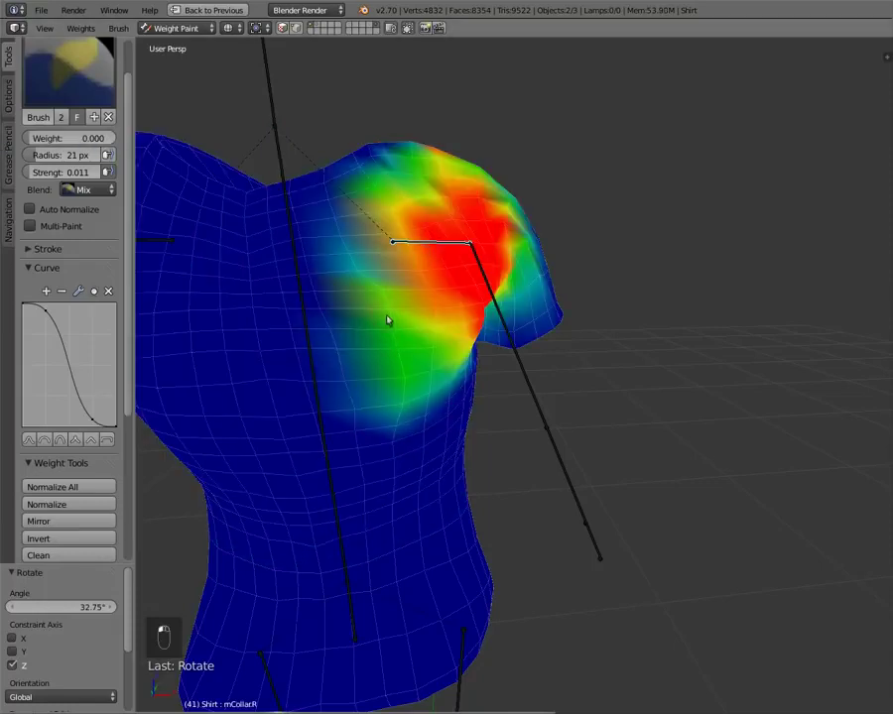
drag(385, 301, 384, 289)
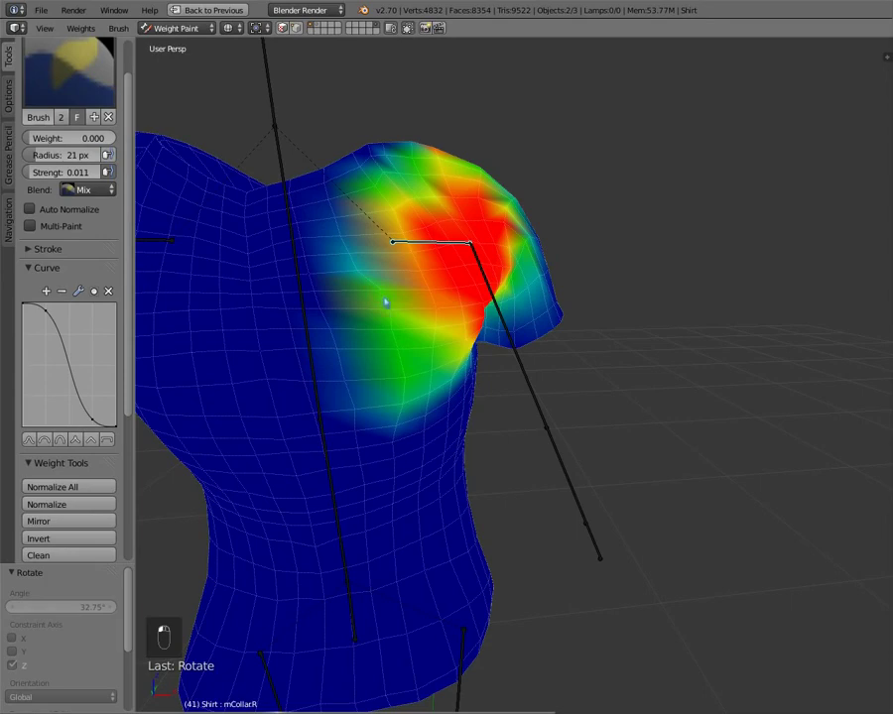
mouse_move(363, 321)
middle_down()
mouse_move(335, 289)
mouse_move(371, 308)
mouse_move(367, 316)
middle_up()
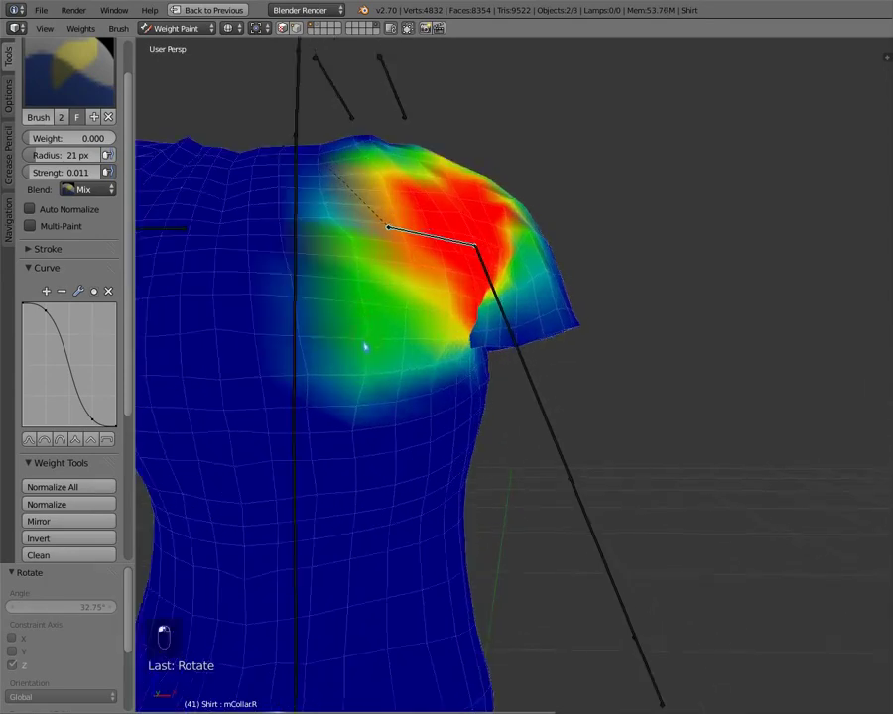
drag(59, 171, 62, 174)
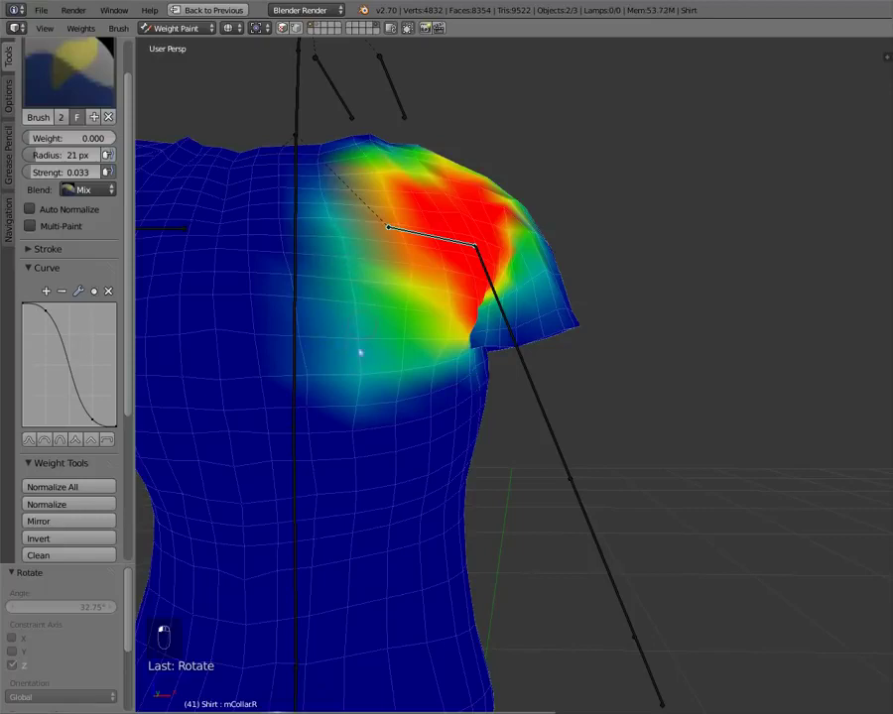
Set the brush weight to 1.000 and strength to 0.022, and blend the mCollar.R weights outward over the upper back
drag(51, 142, 179, 149)
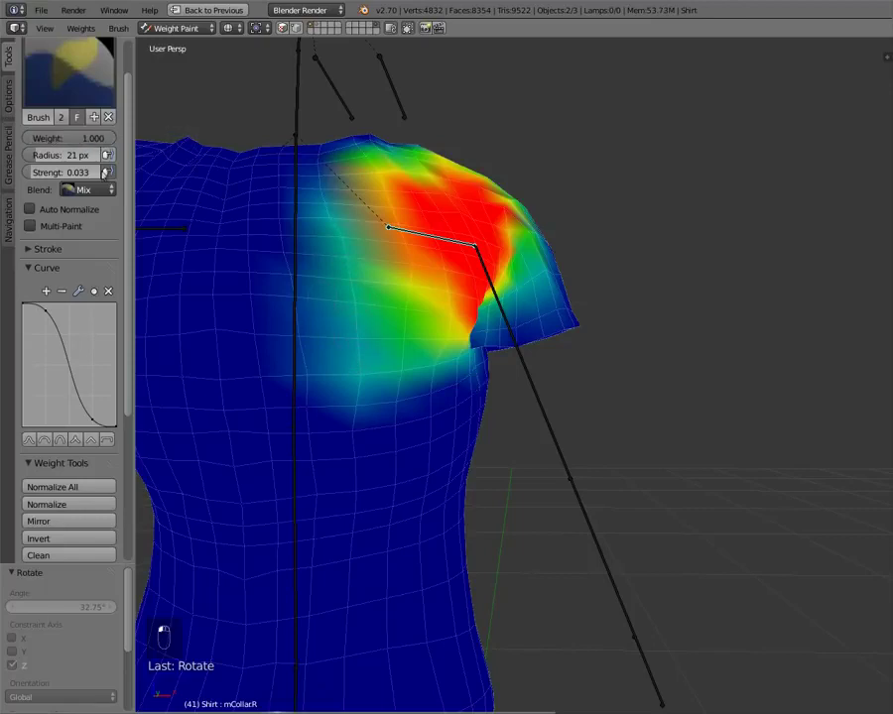
drag(103, 173, 89, 178)
mouse_move(339, 229)
middle_down()
mouse_move(312, 243)
mouse_move(329, 225)
middle_up()
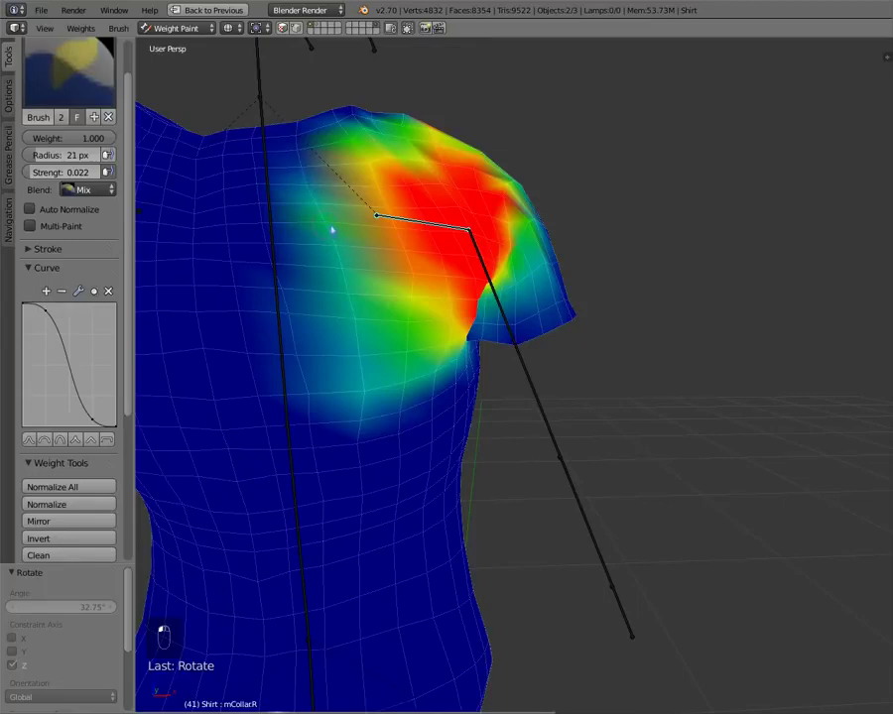
middle_drag(349, 436, 311, 373)
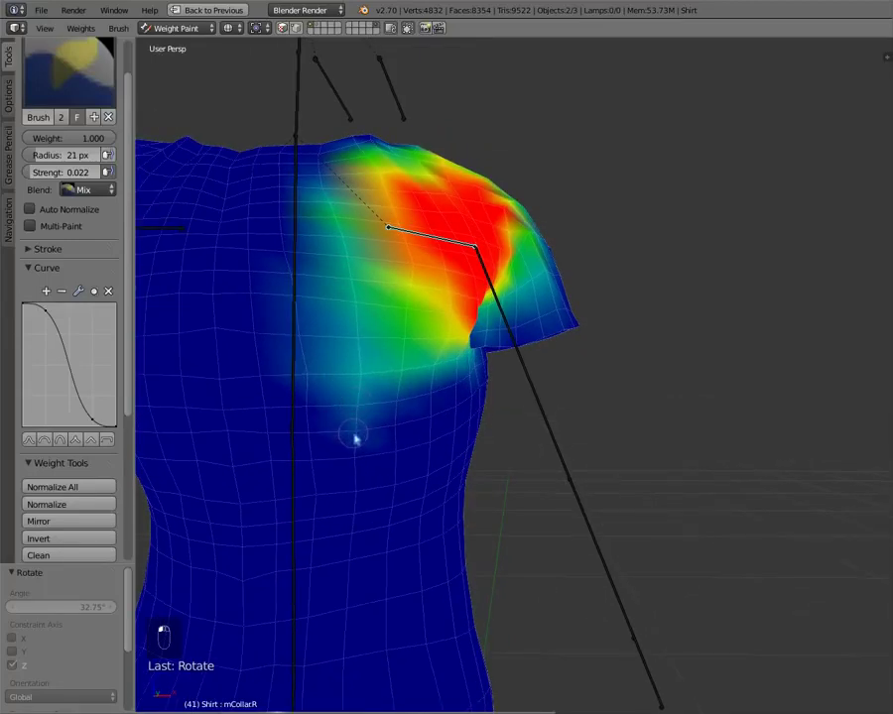
mouse_move(337, 271)
middle_down()
mouse_move(314, 219)
mouse_move(378, 206)
mouse_move(360, 179)
mouse_move(444, 167)
middle_up()
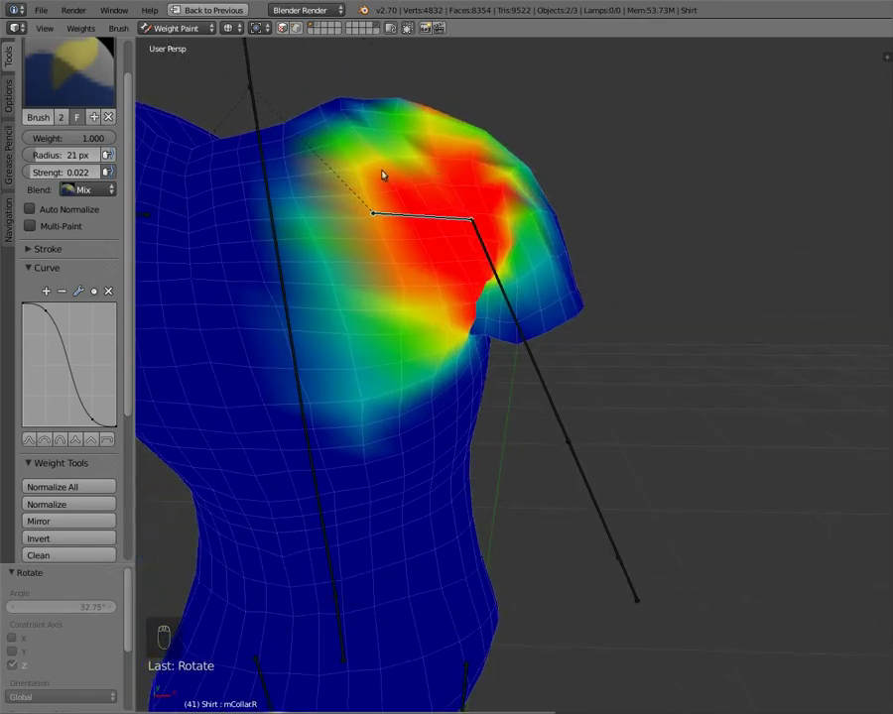
mouse_move(350, 262)
middle_down()
mouse_move(269, 207)
mouse_move(239, 214)
mouse_move(347, 281)
middle_up()
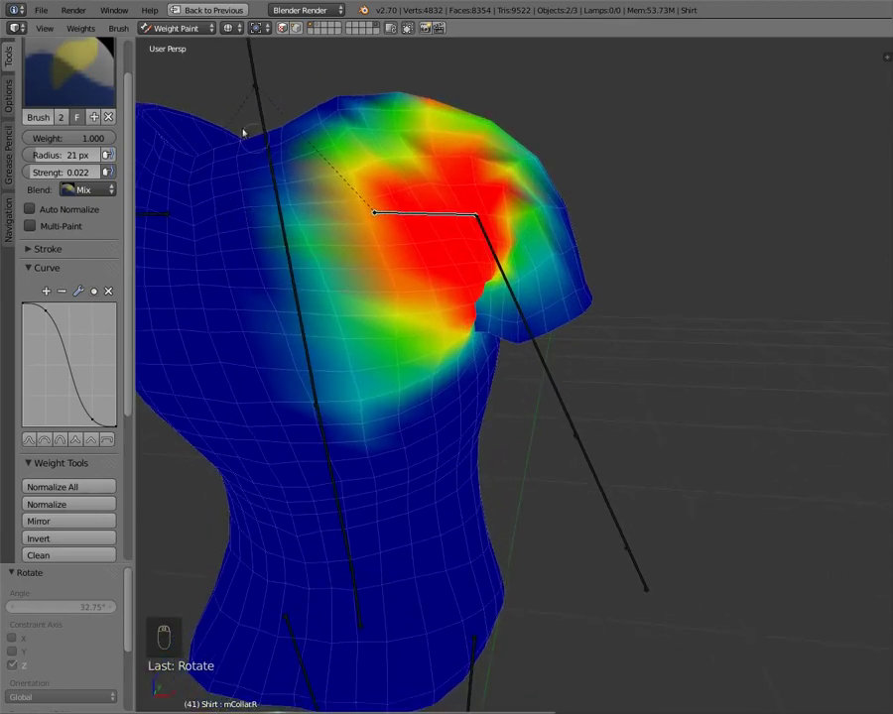
Set the brush weight to 0.000 and soften the mCollar.R weights over the inner shoulder blade
mouse_move(243, 136)
middle_down()
mouse_move(313, 160)
mouse_move(314, 198)
middle_up()
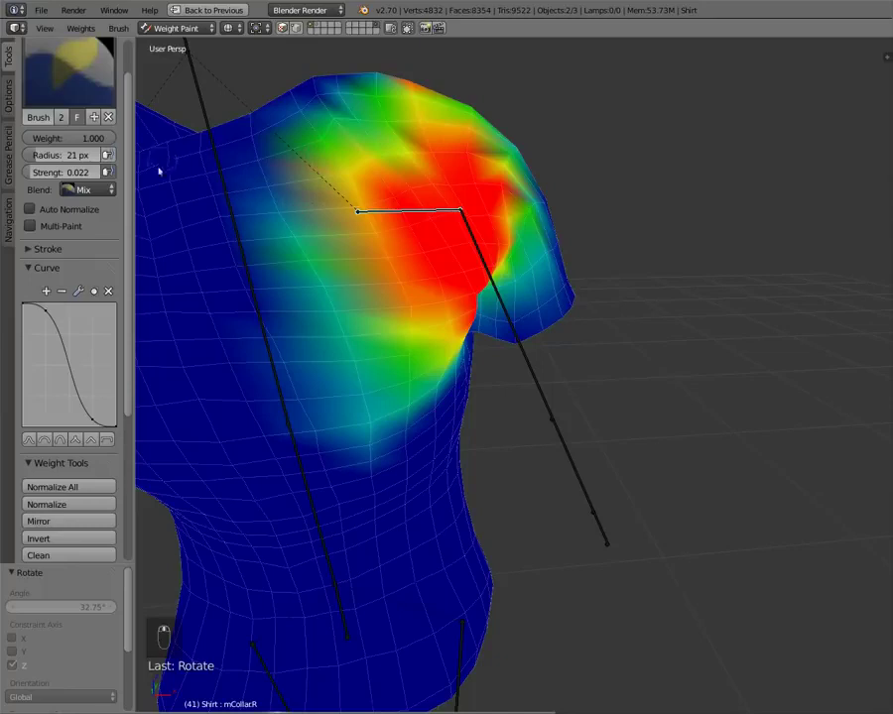
click(69, 138)
text(0)
key(Return)
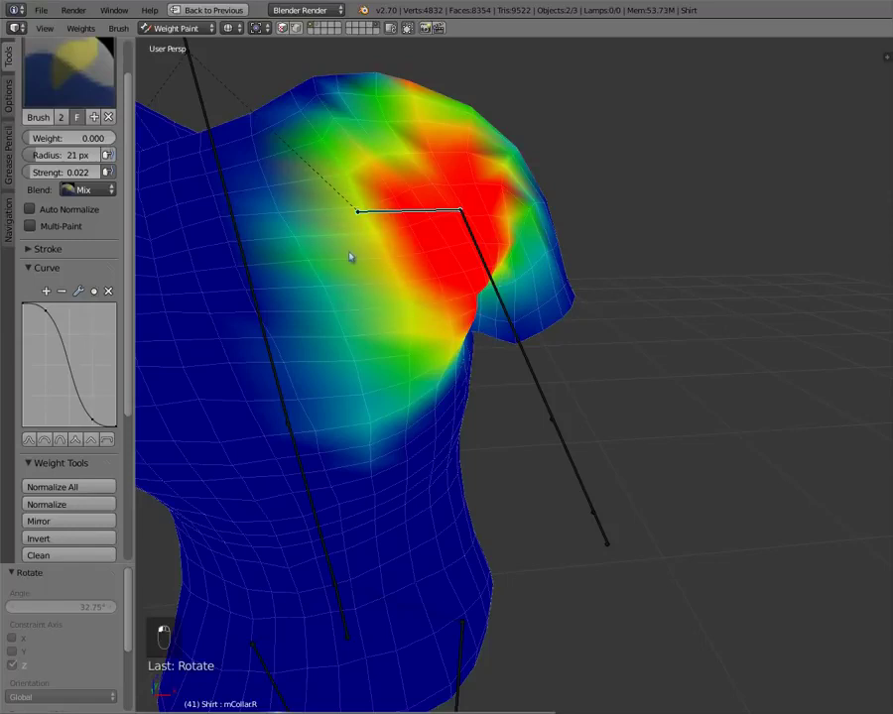
Select the mChest bone and blend its weights toward the right shoulder blade with brush weight 1.000
right_click(244, 261)
drag(72, 138, 223, 150)
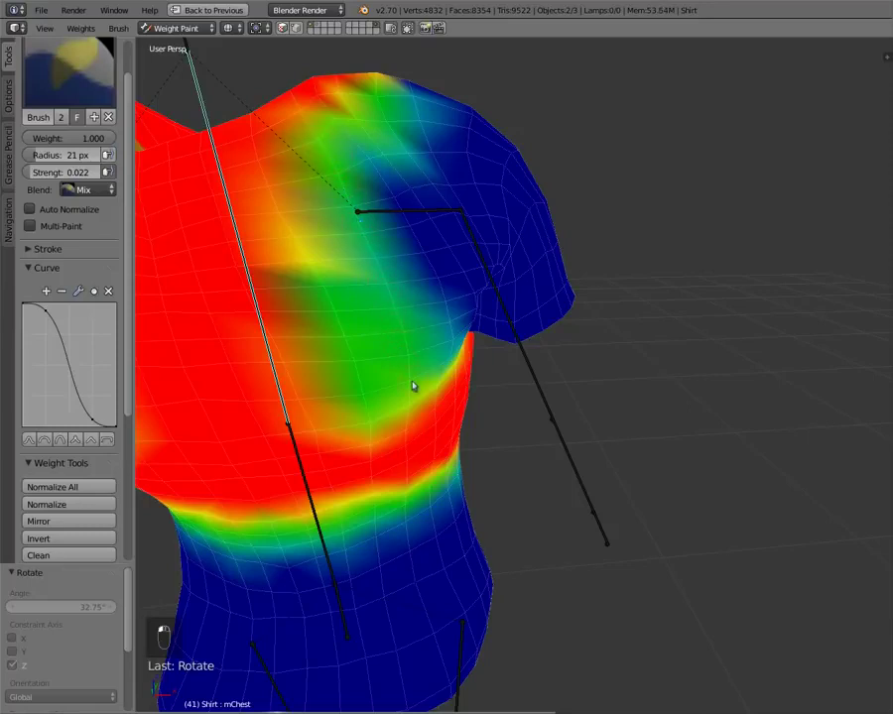
mouse_move(401, 351)
middle_down()
mouse_move(406, 292)
mouse_move(367, 302)
mouse_move(399, 320)
middle_up()
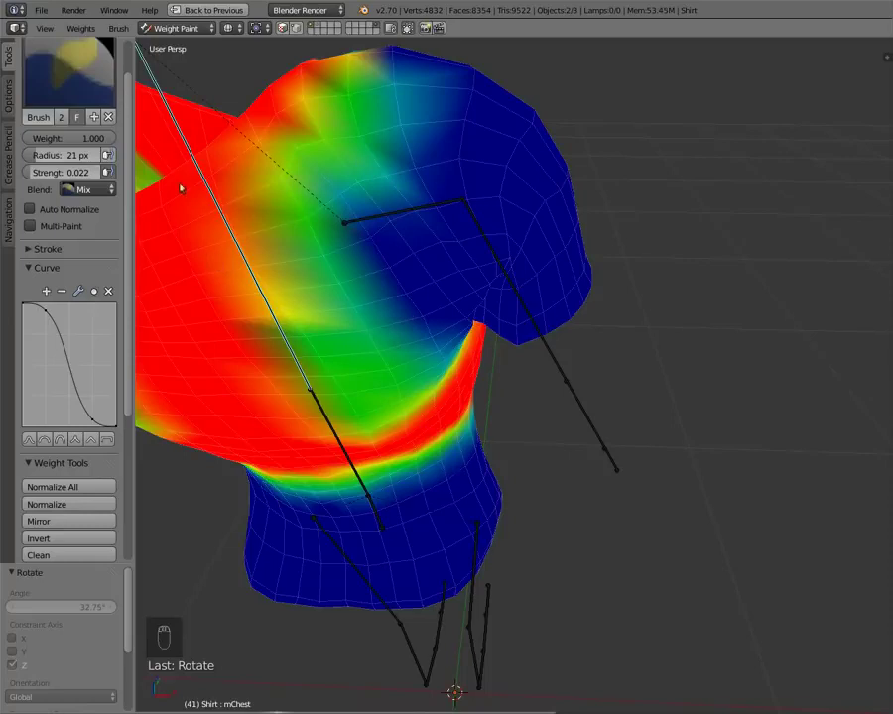
Reduce the mChest weights between the neck and right shoulder blade with brush weight 0.000
drag(60, 138, 3, 142)
mouse_move(224, 211)
middle_down()
mouse_move(271, 185)
mouse_move(233, 197)
middle_up()
mouse_move(209, 174)
mouse_down()
mouse_move(211, 201)
mouse_move(228, 200)
mouse_up()
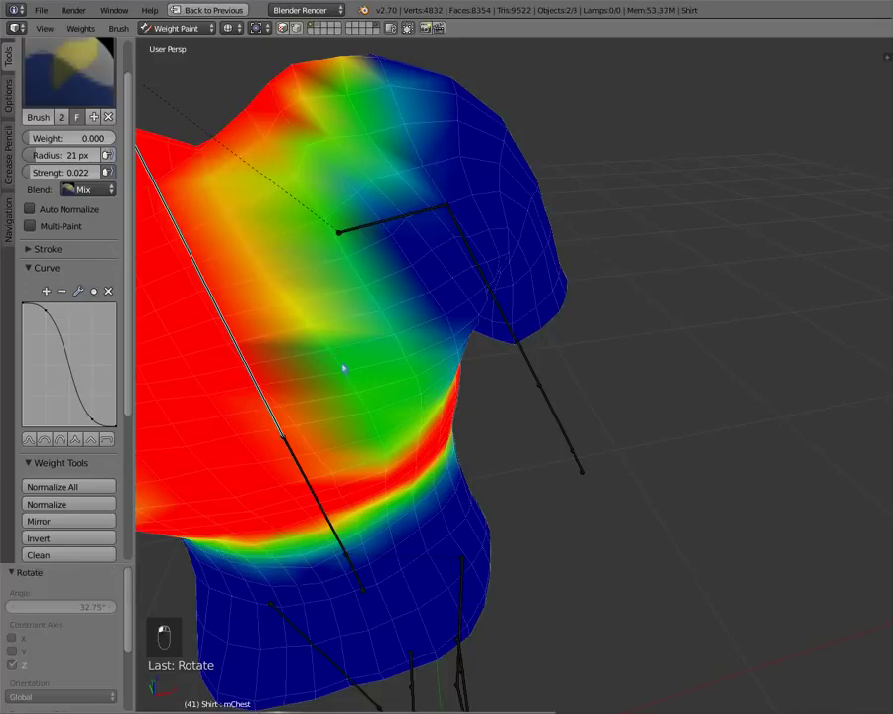
middle_drag(351, 391, 274, 290)
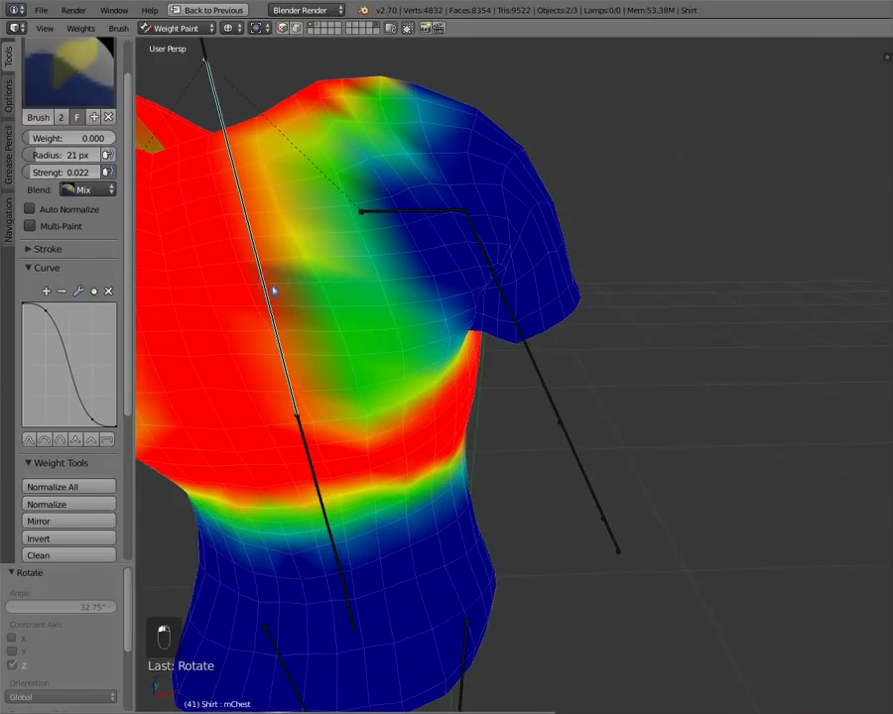
Select the mCollar.R bone and extend its weights toward the spine on the upper back with brush weight 1.000
right_click(407, 212)
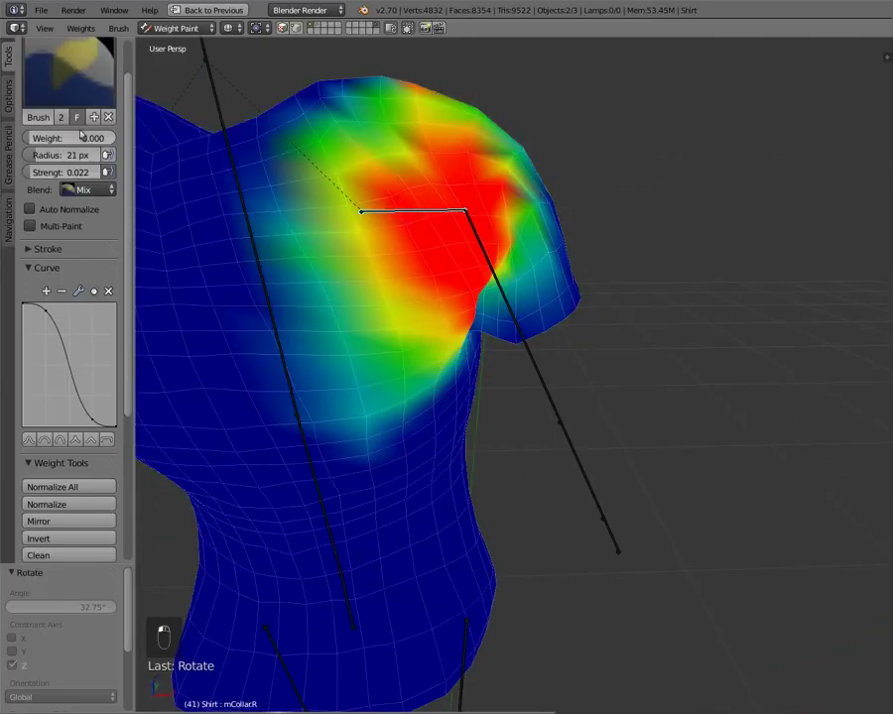
drag(79, 138, 182, 139)
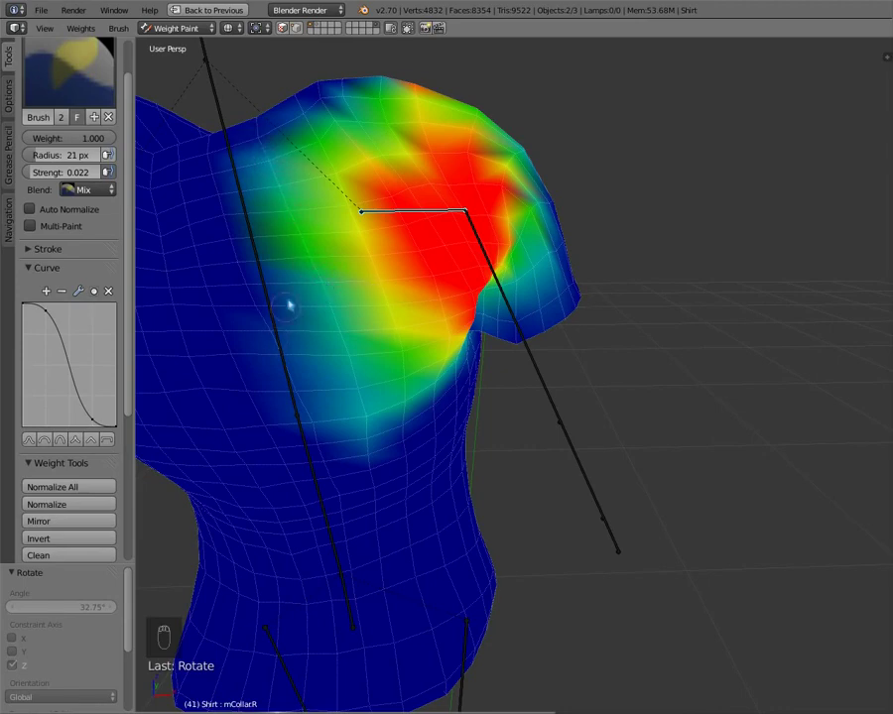
middle_drag(288, 305, 299, 299)
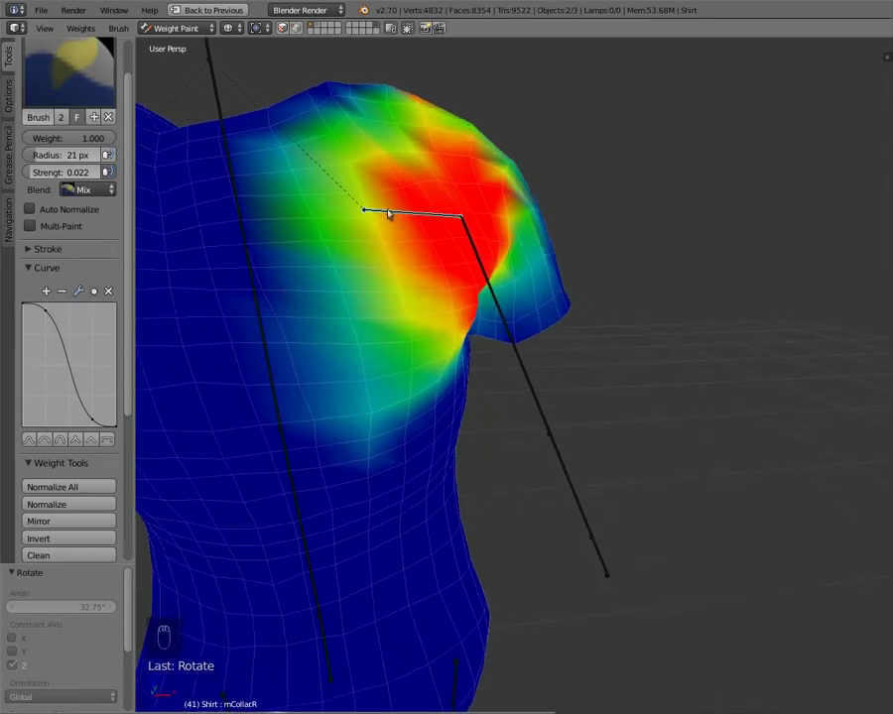
Examine the mCollar.R weight gradient across the right shoulder and back from several angles
middle_drag(383, 223, 359, 235)
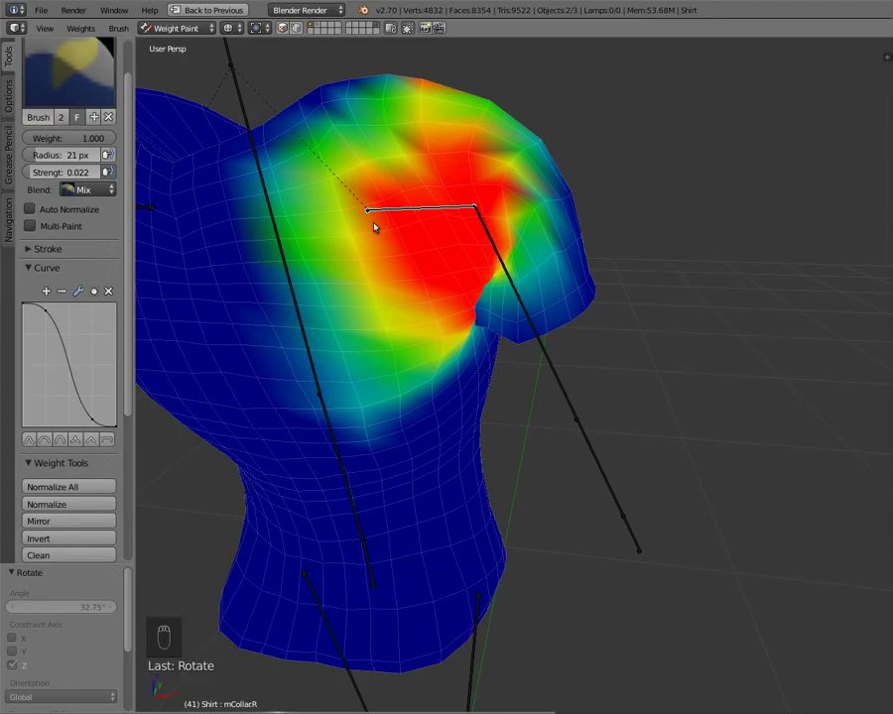
middle_drag(474, 190, 381, 221)
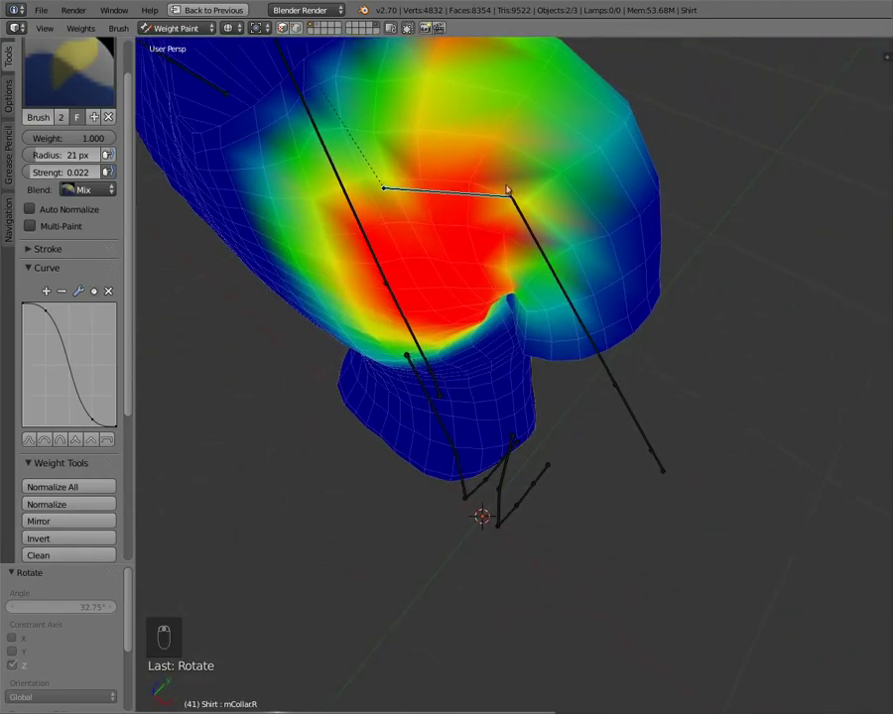
middle_drag(440, 302, 330, 259)
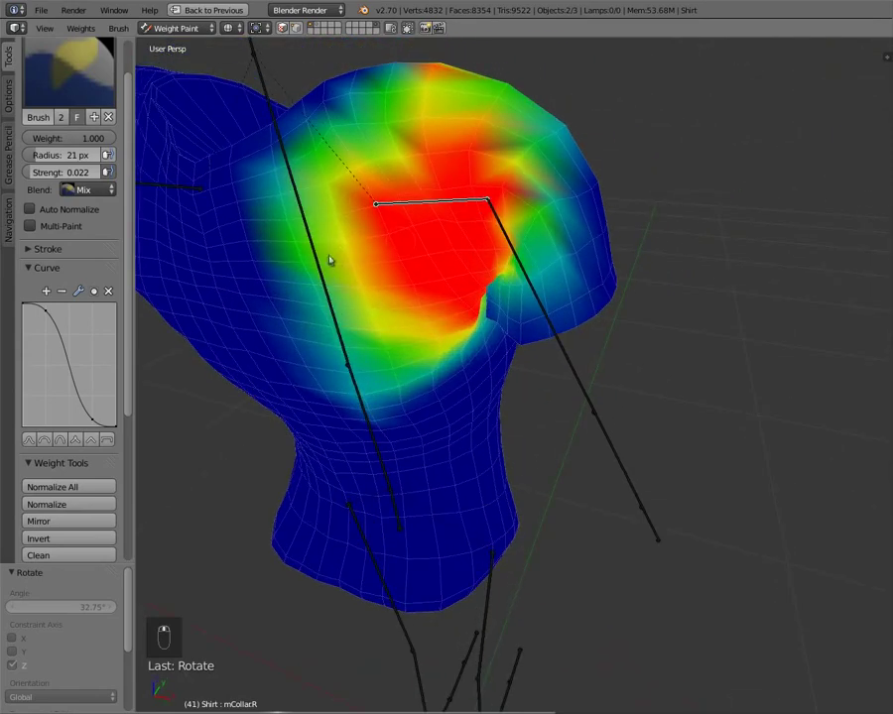
middle_drag(425, 305, 399, 312)
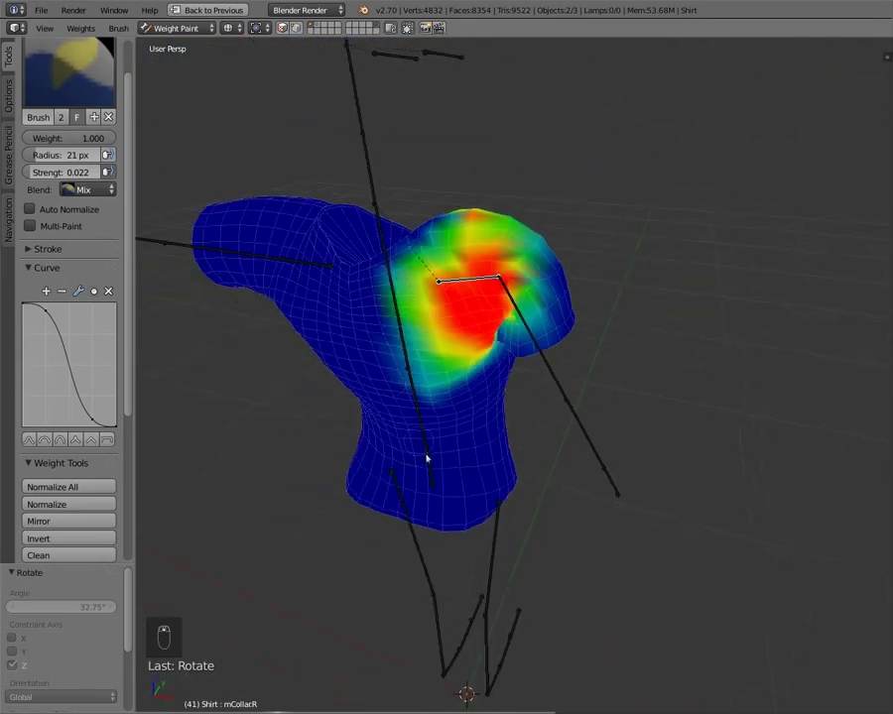
middle_drag(455, 280, 413, 316)
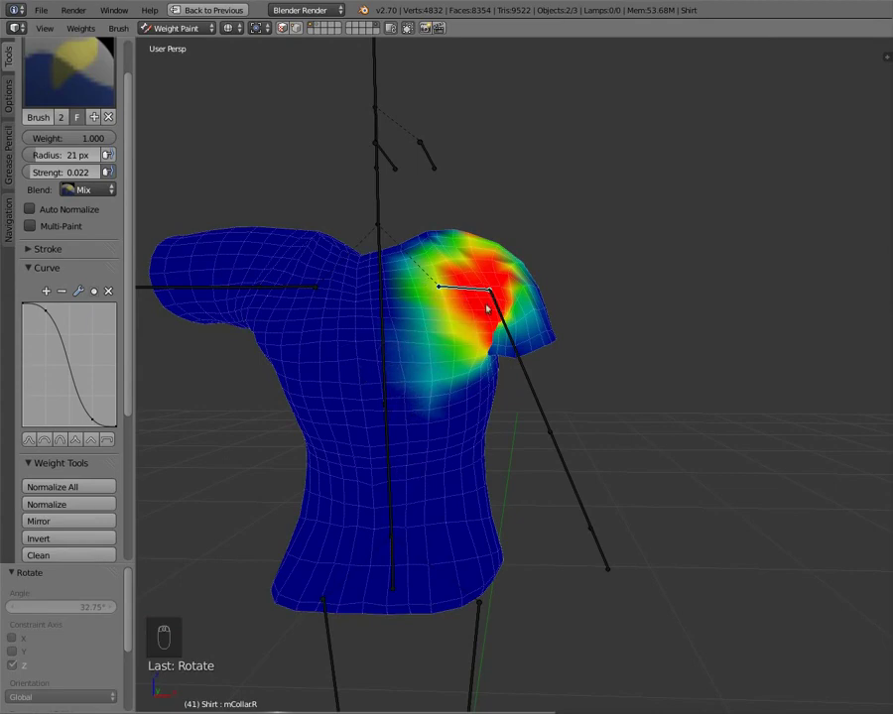
middle_drag(458, 303, 422, 324)
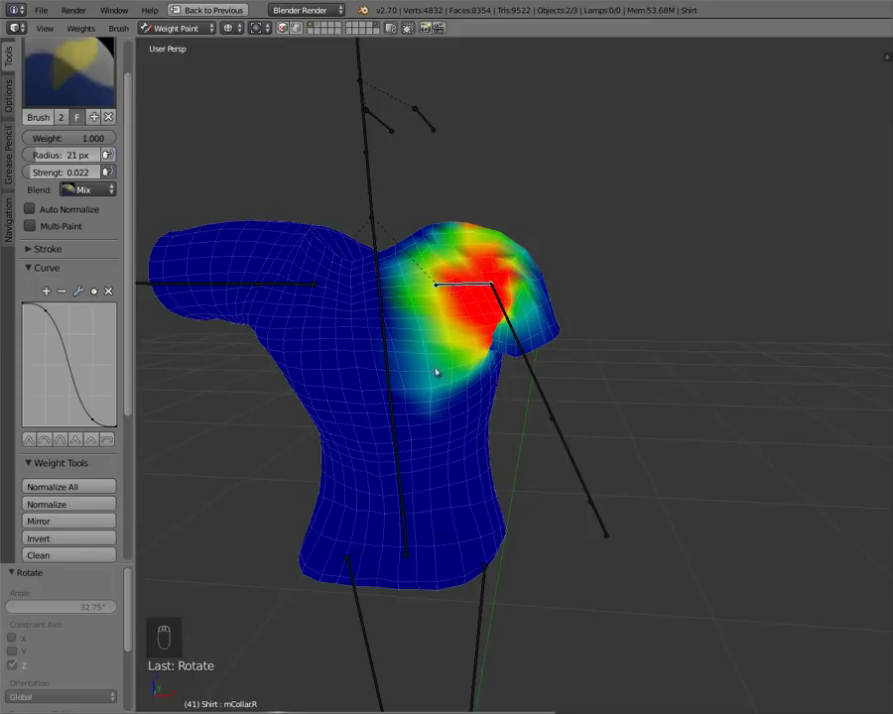
middle_drag(429, 353, 461, 320)
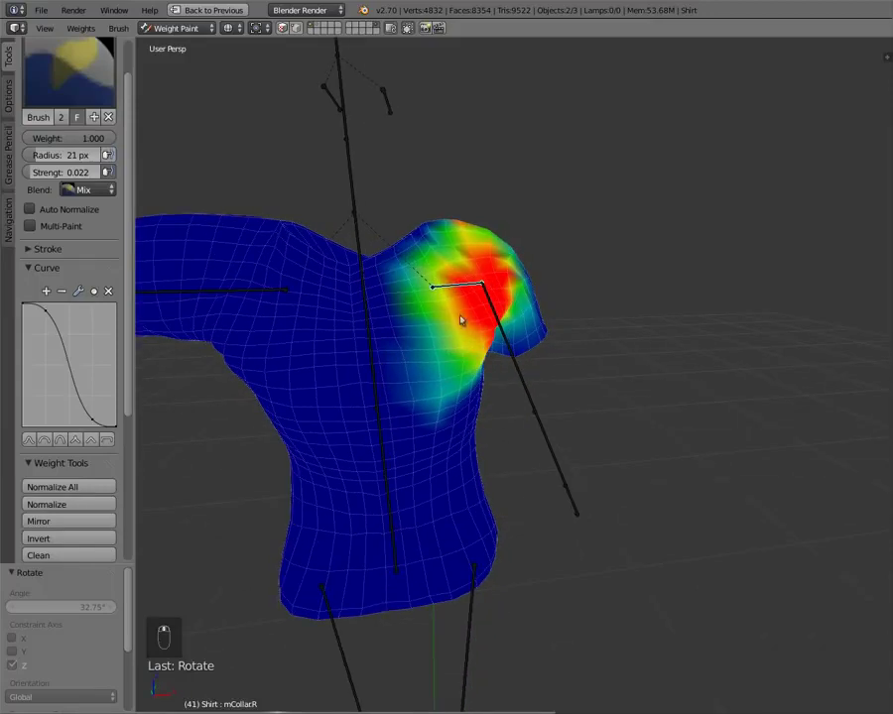
middle_drag(299, 249, 389, 293)
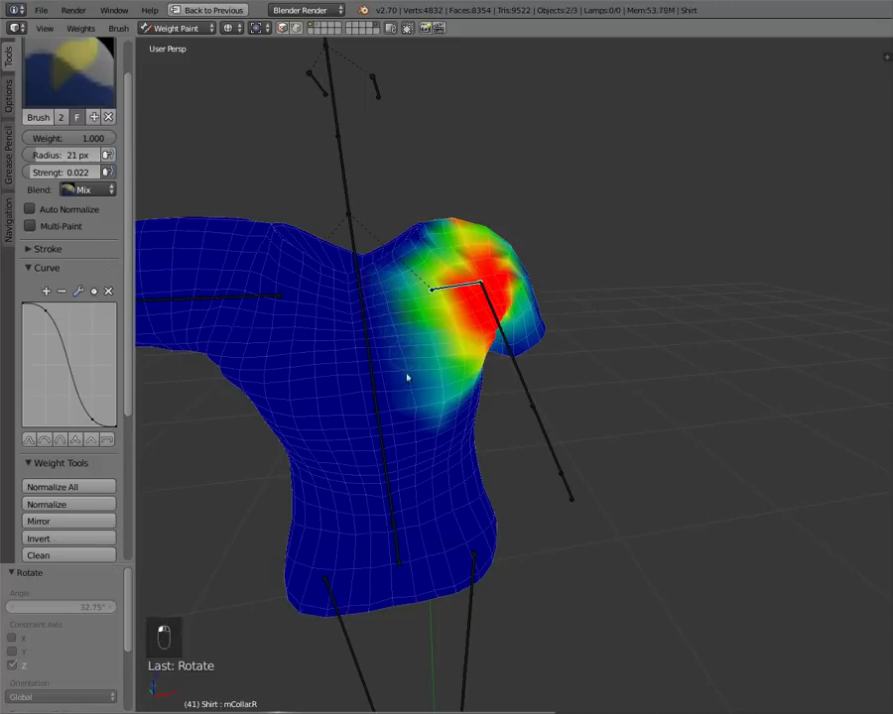
Reduce the mCollar.R weights along the lower inner edge on the back with brush weight 0.000
middle_drag(406, 377, 299, 259)
drag(94, 138, 29, 139)
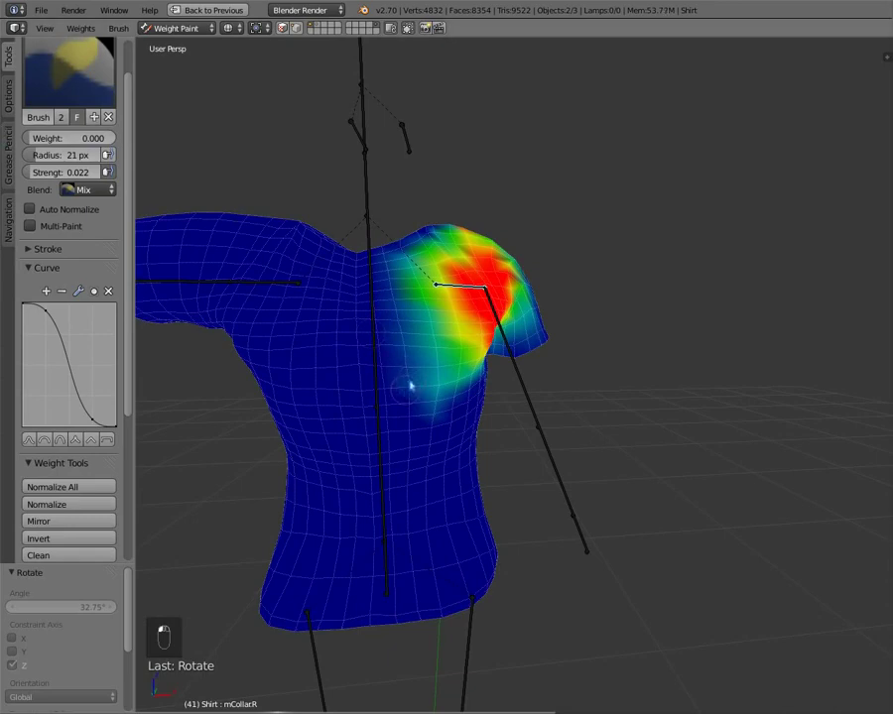
Rotate the mCollar.R bone 28.798° around the global Z axis and check the shoulder deformation
middle_drag(410, 402, 321, 444)
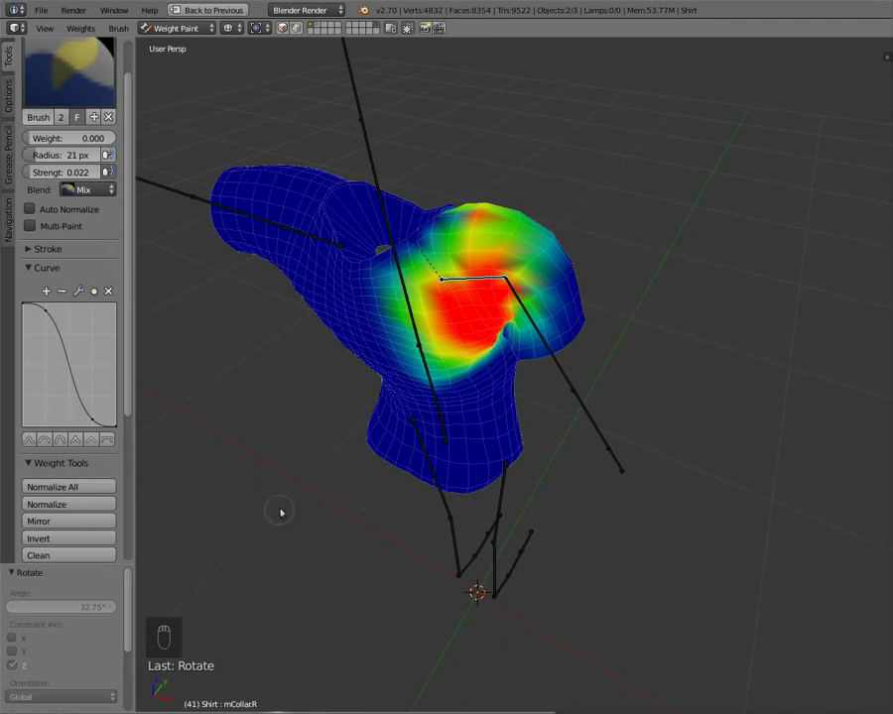
key(r)
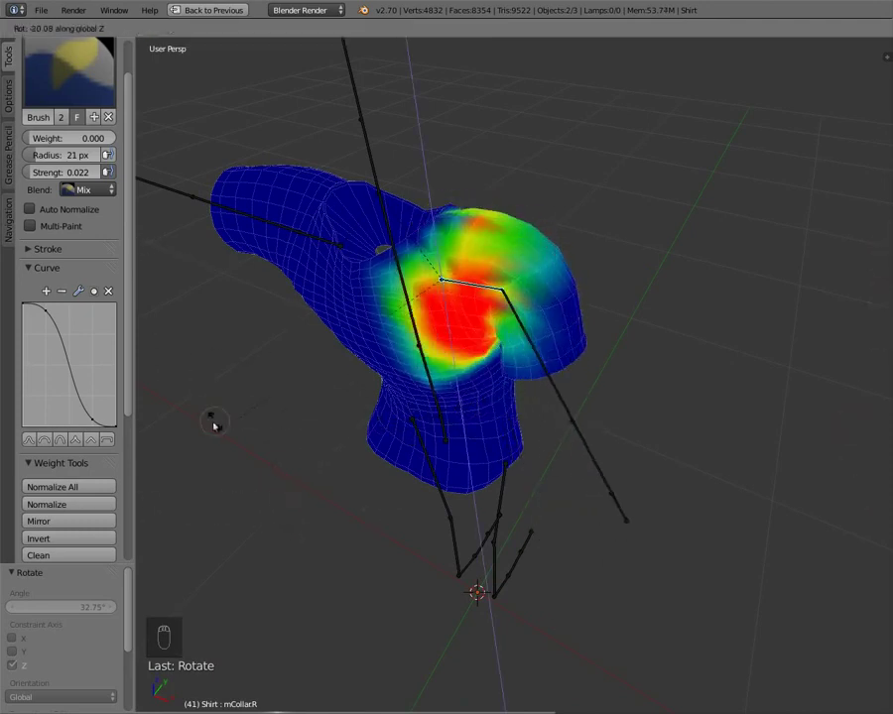
click(389, 399)
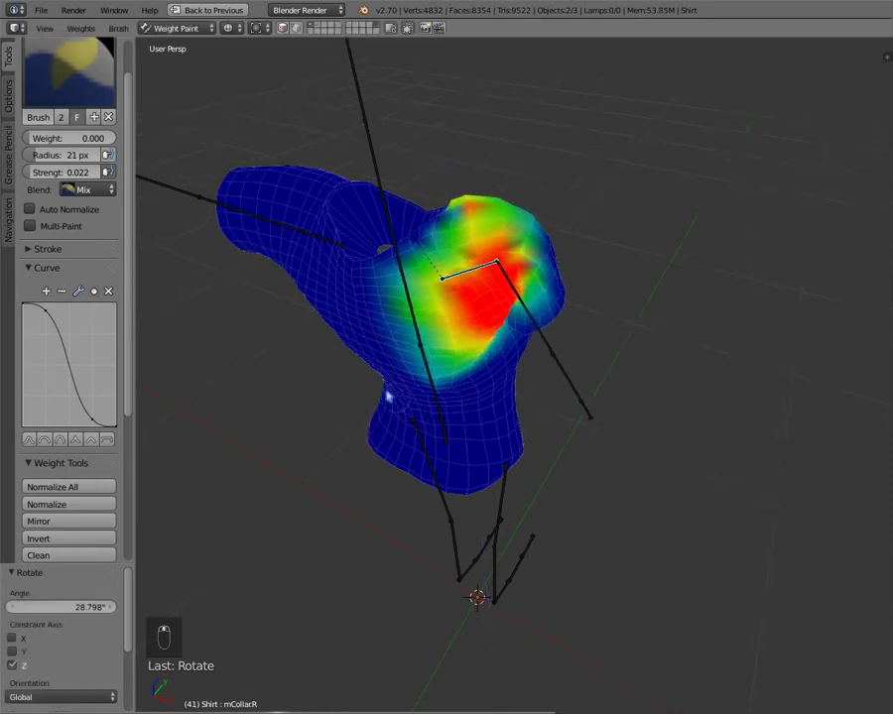
middle_drag(388, 399, 428, 395)
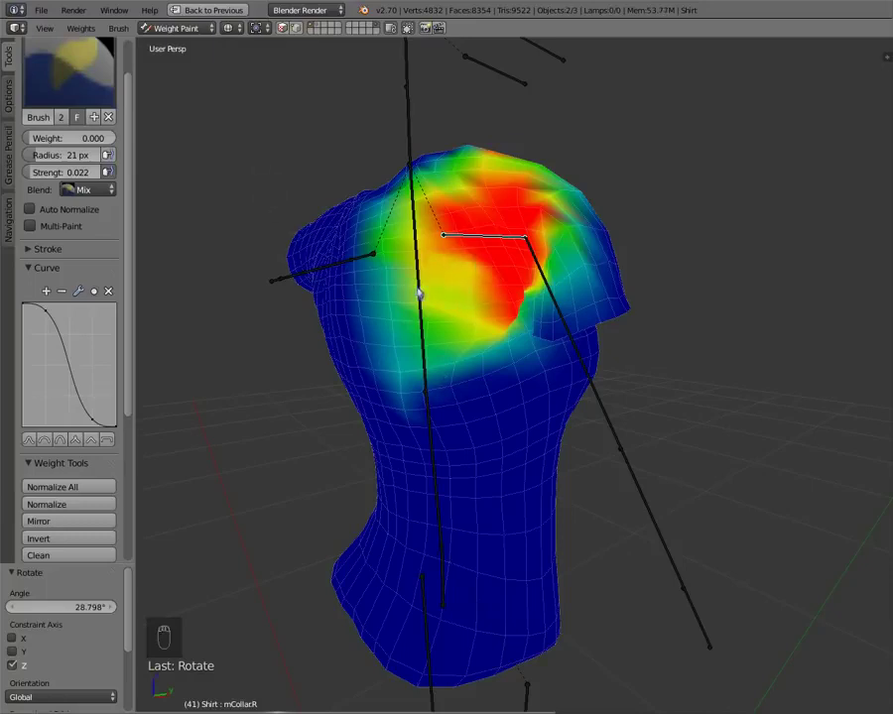
Select the mChest bone and set the brush weight to 1.000 and radius to 14 px for painting the back
right_click(427, 325)
drag(88, 139, 129, 140)
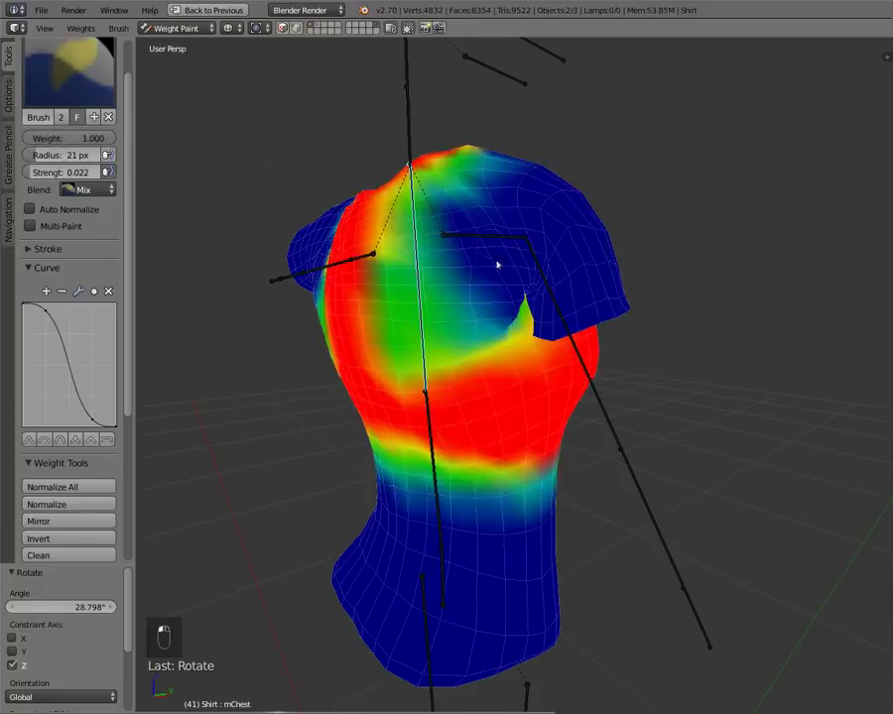
key(f)
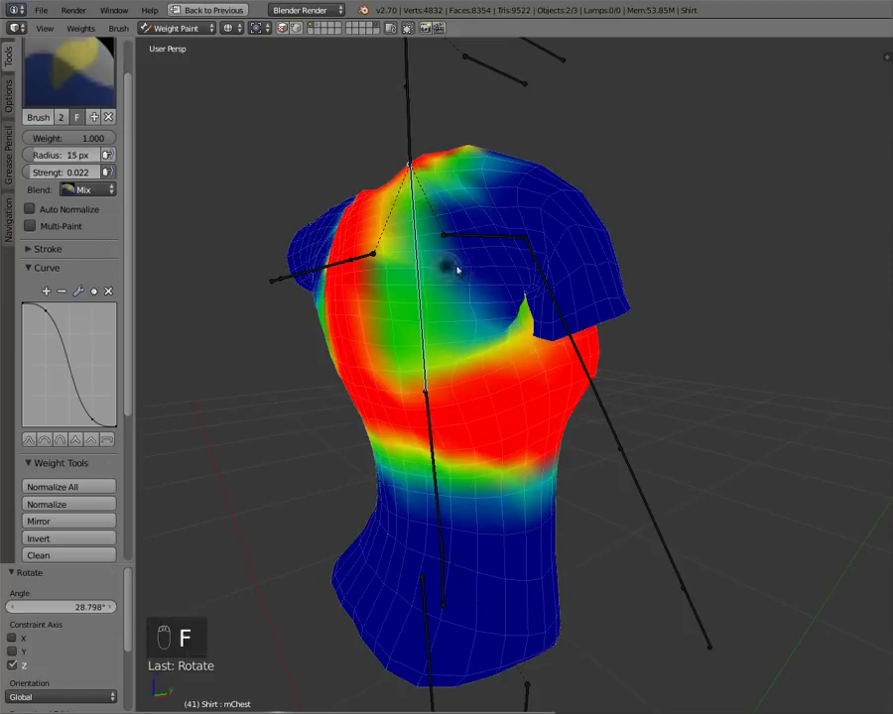
click(468, 272)
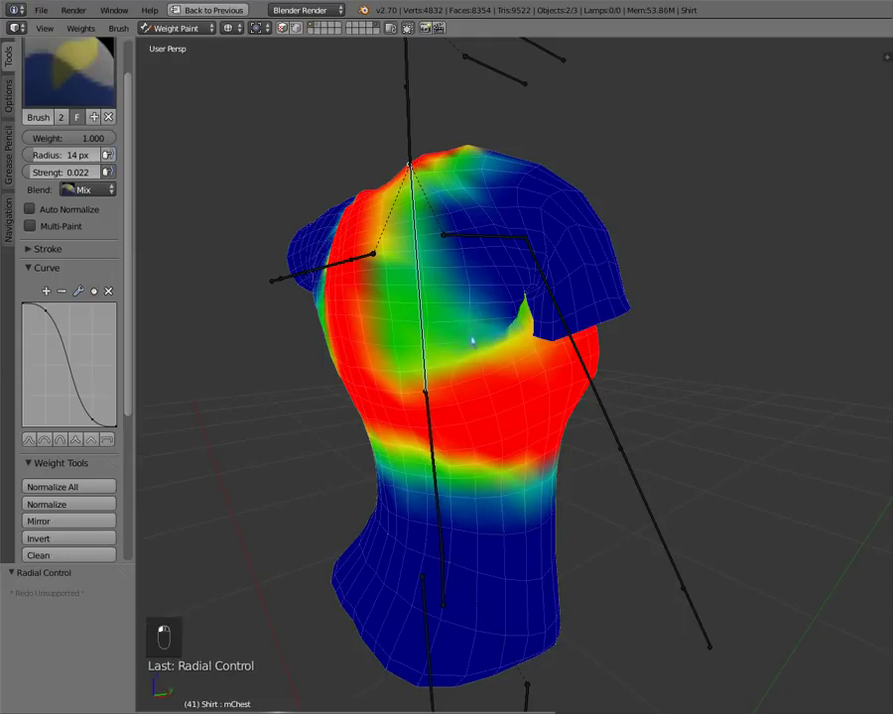
Clear the mCollar.L bone's pose rotation and compare its weights with those of mCollar.R from behind and above
key(alt+r)
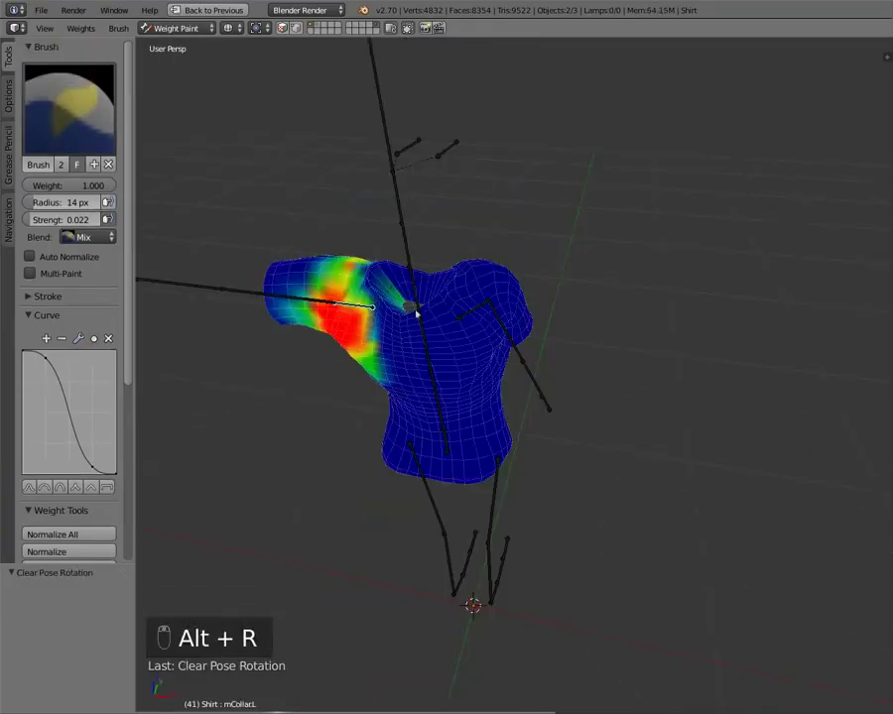
right_click(480, 311)
middle_drag(462, 369, 401, 344)
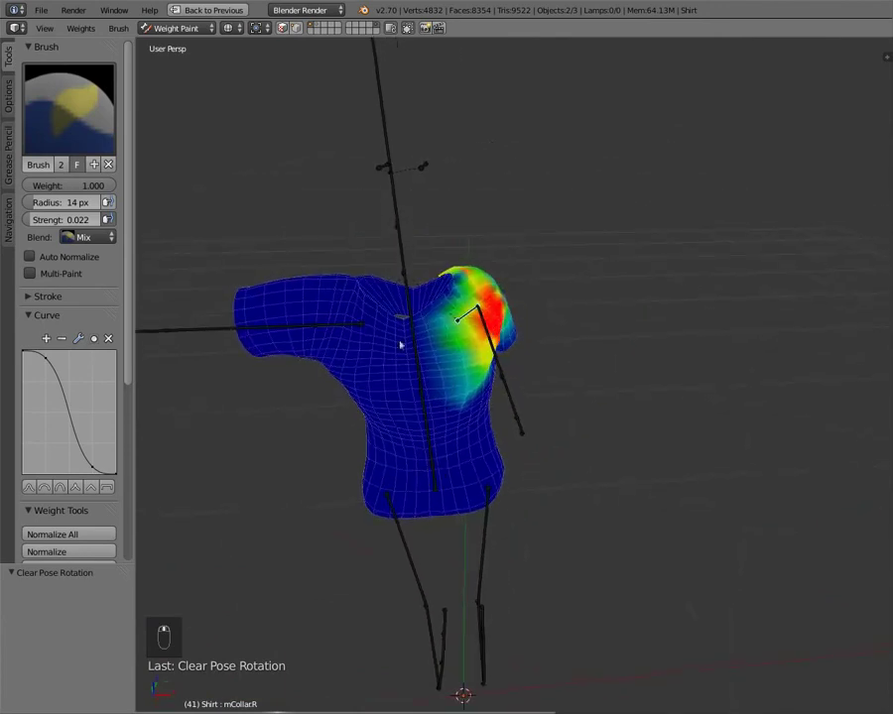
right_click(338, 326)
middle_drag(338, 326, 458, 312)
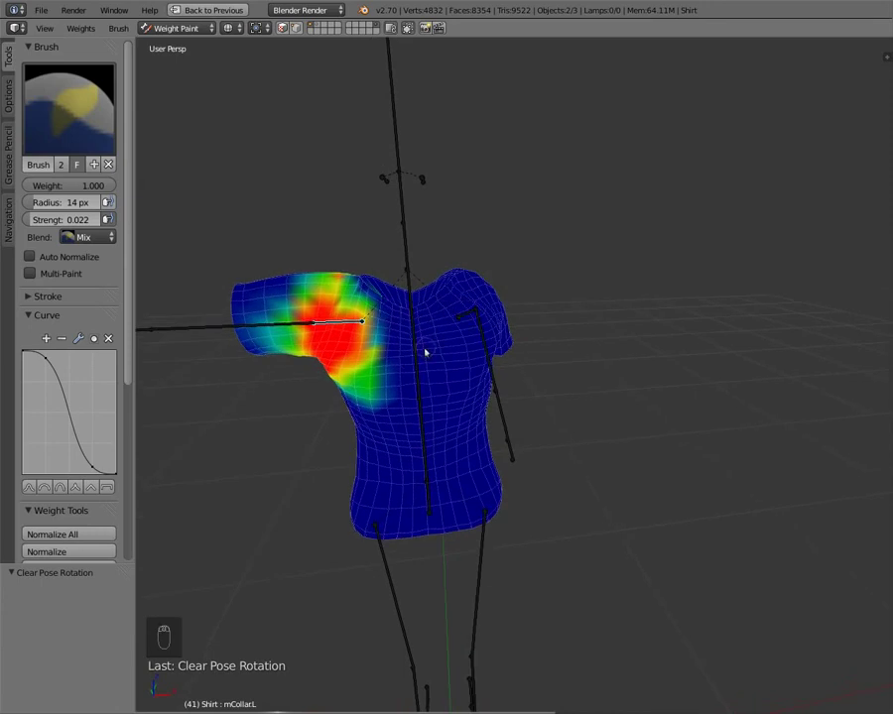
middle_drag(344, 305, 339, 359)
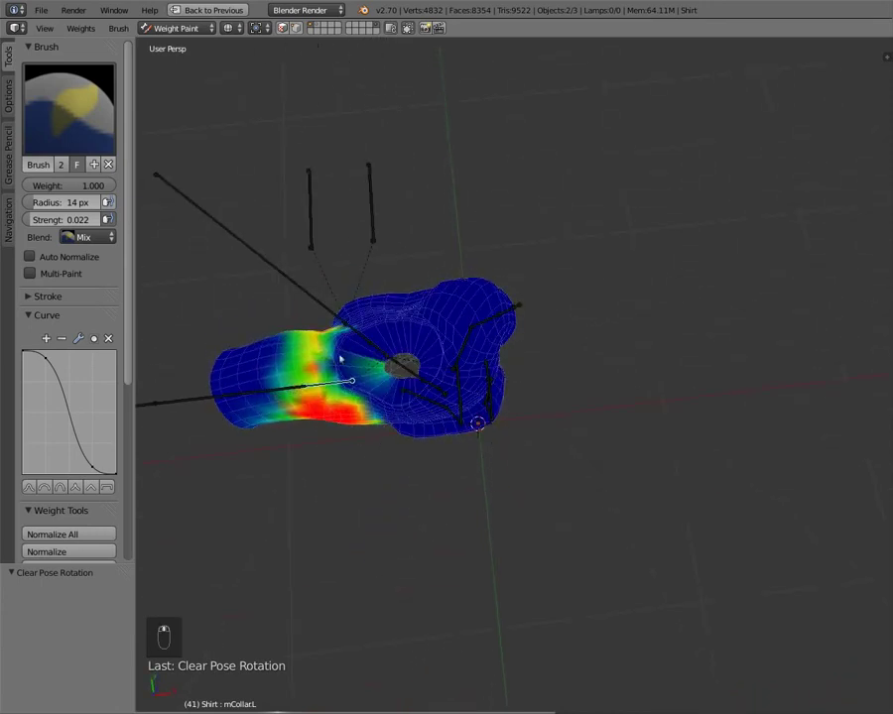
right_click(462, 354)
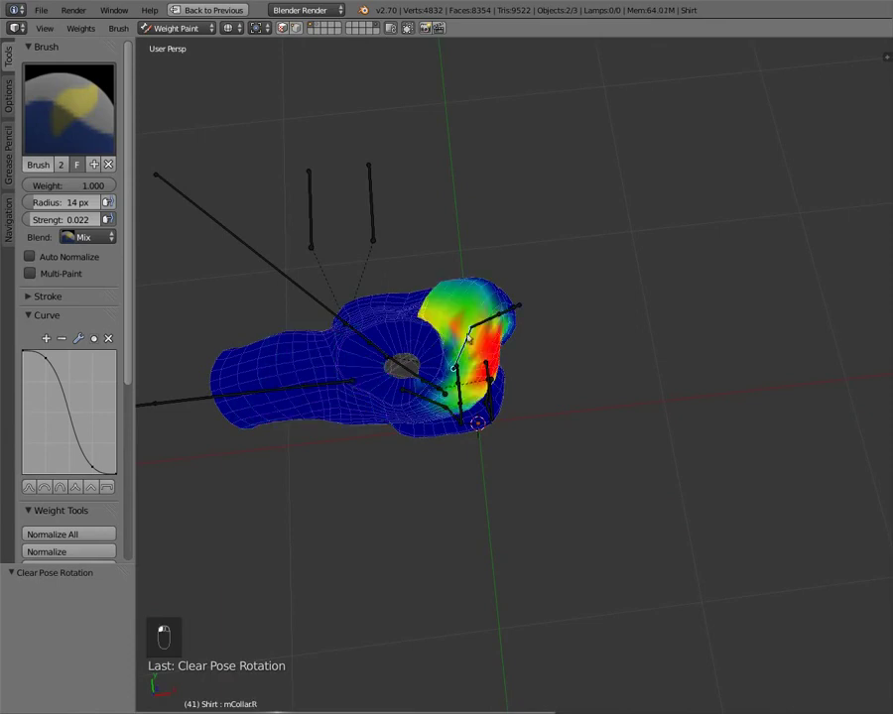
middle_drag(339, 384, 393, 299)
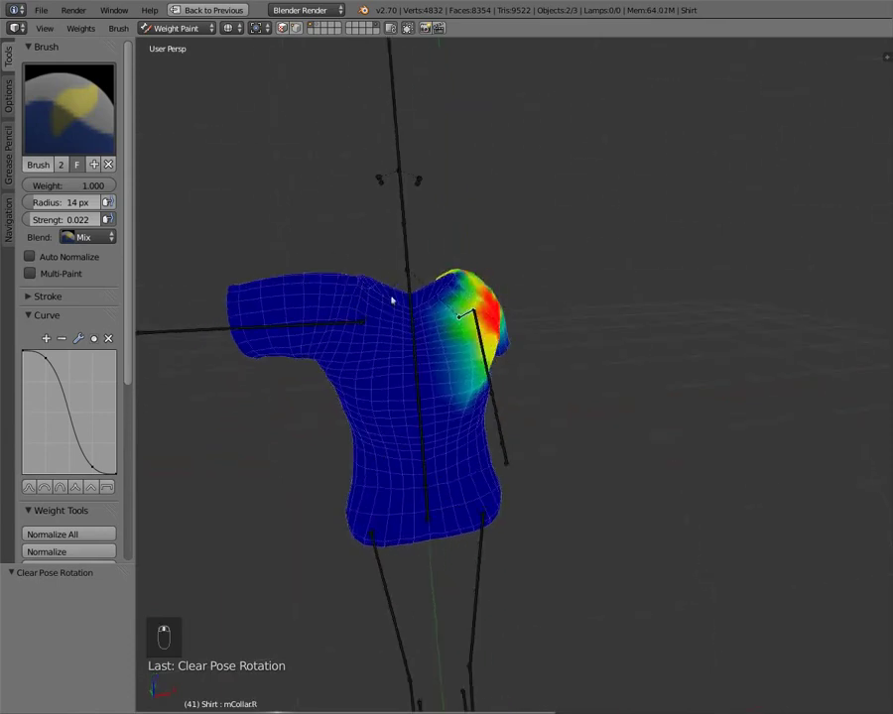
Select the mChest bone and examine its weights across the back and front of the shirt
right_click(419, 365)
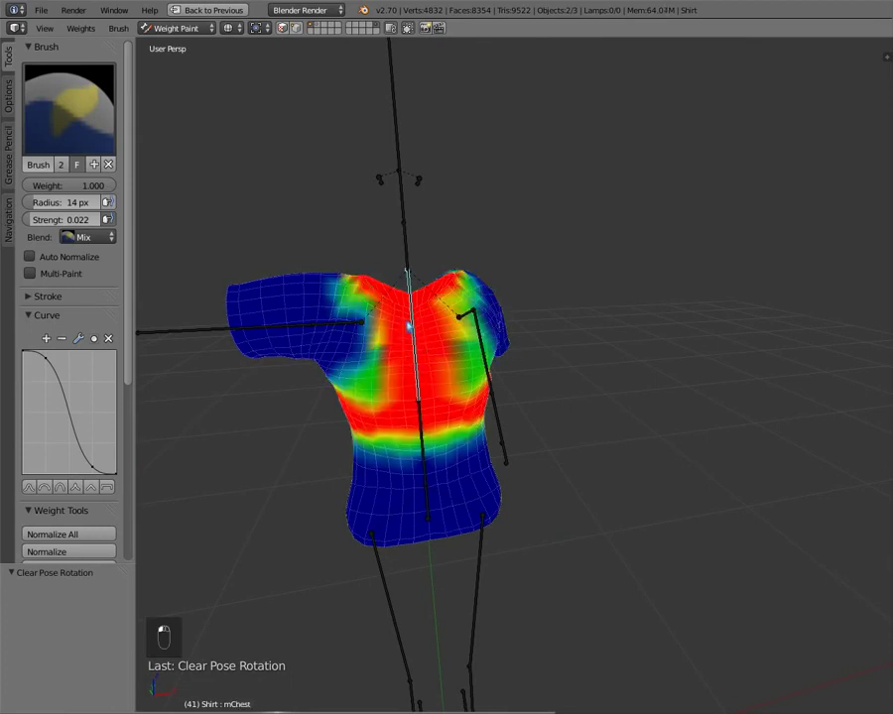
middle_drag(408, 325, 407, 239)
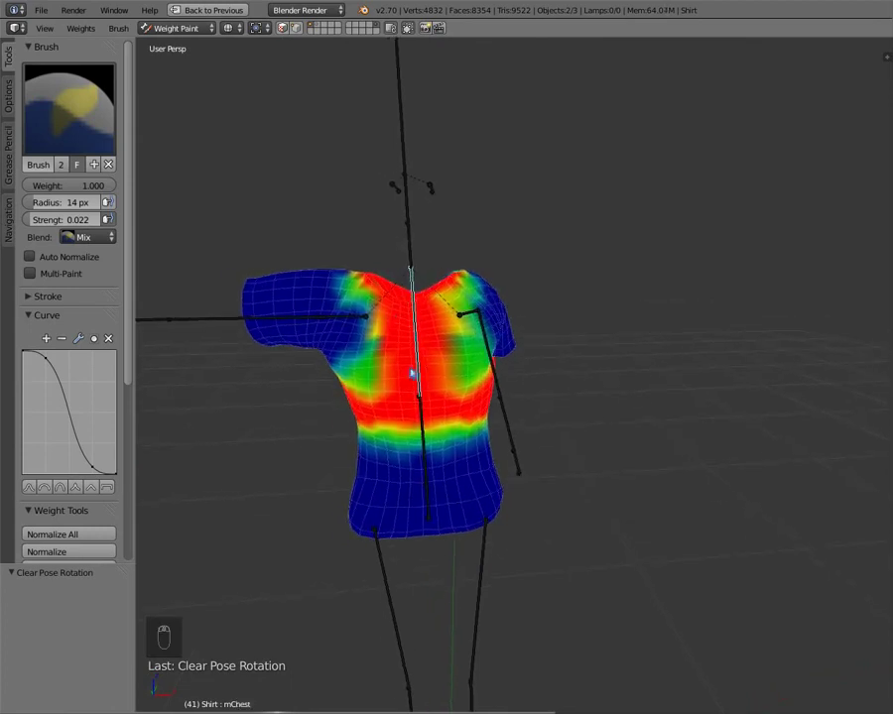
middle_drag(412, 373, 339, 303)
middle_drag(487, 355, 399, 299)
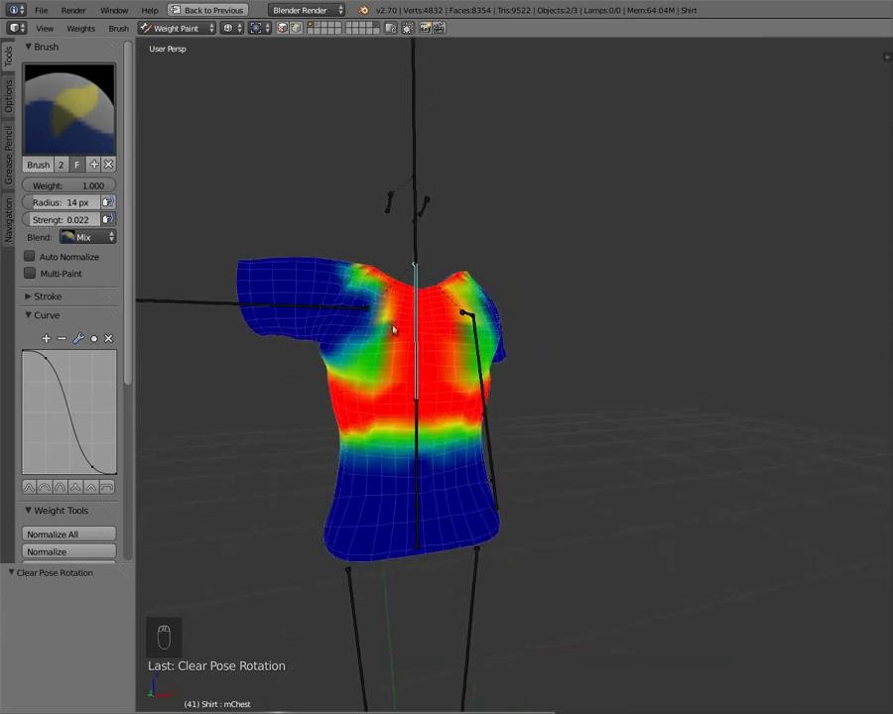
middle_drag(378, 285, 604, 331)
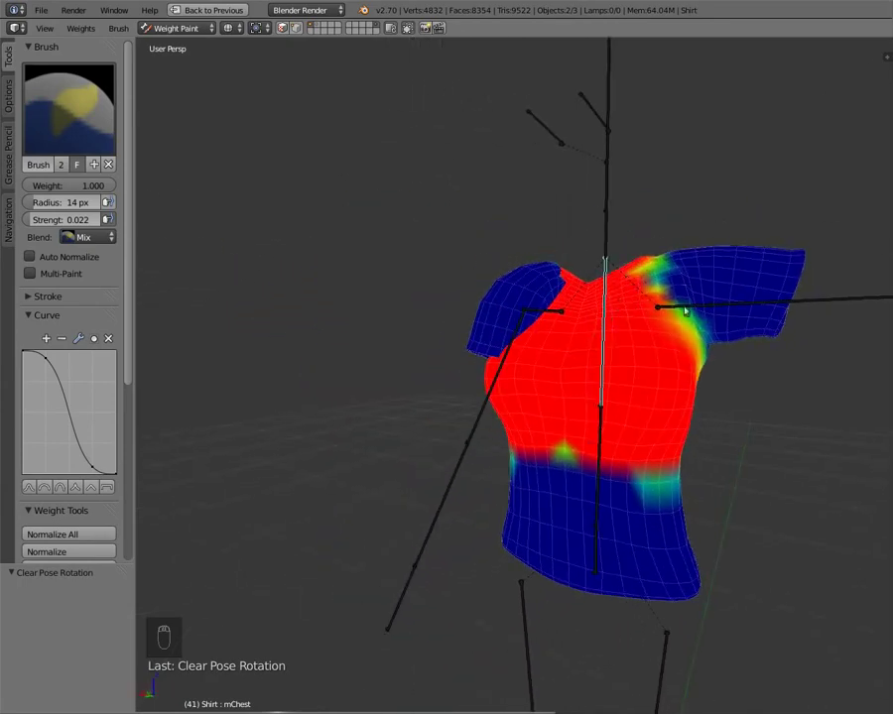
Check the mShoulder.R bone's weights, and rotate the mCollar.R bone -108.612° around the global Z axis
ctrl+right_click(511, 345)
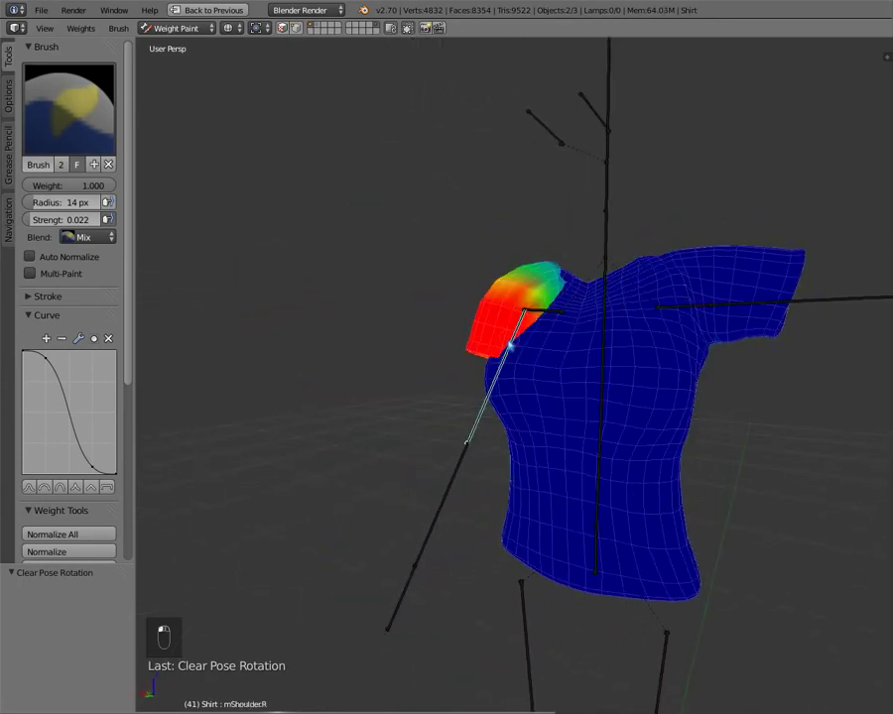
middle_drag(513, 311, 568, 354)
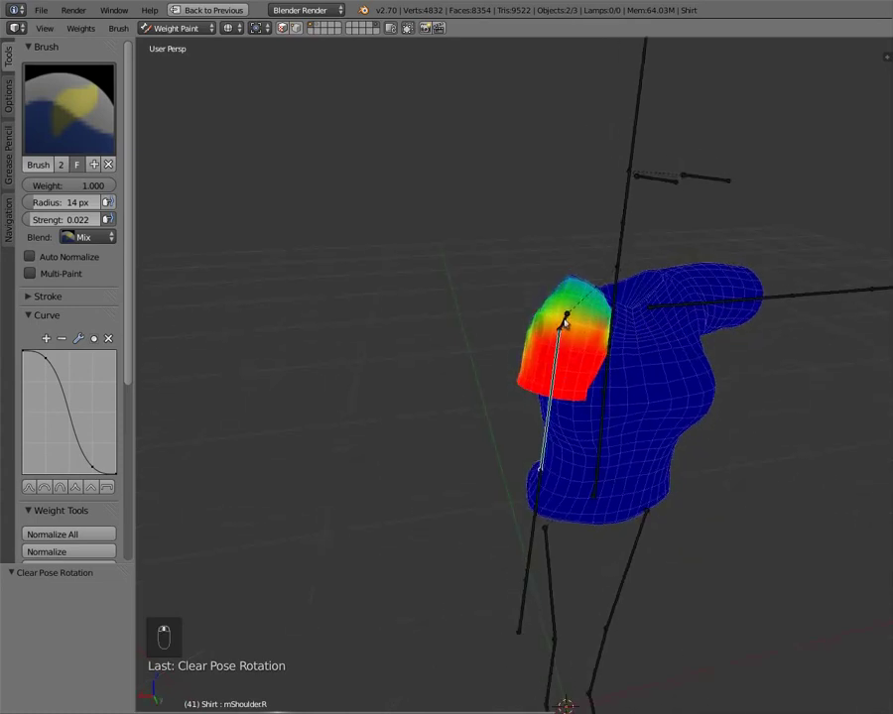
ctrl+right_click(560, 325)
key(r)
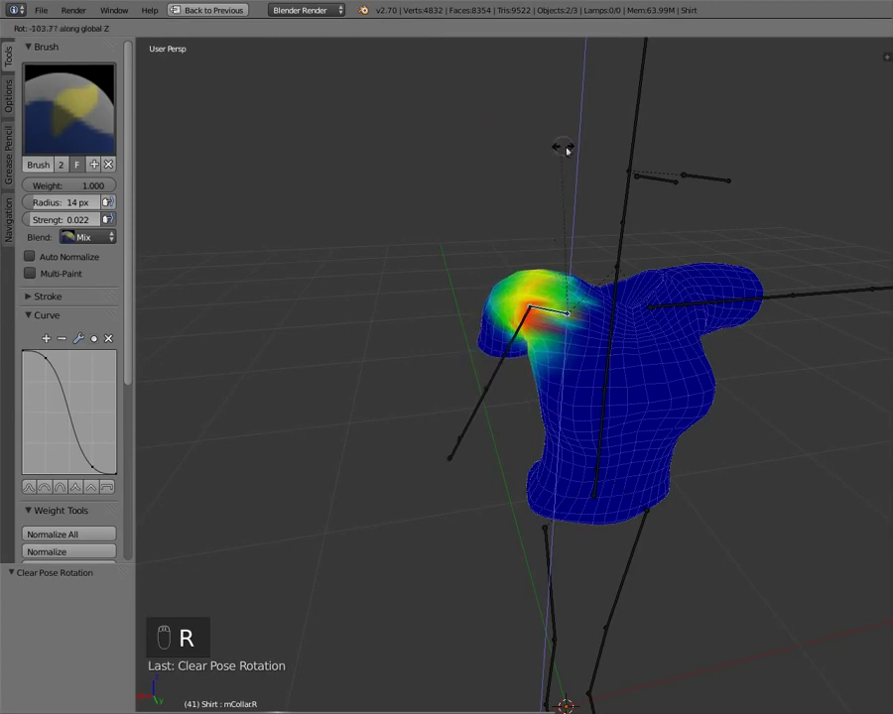
click(572, 151)
Rotate the mCollar.R bone by a further -10.438° around the global Z axis and inspect the back of the shoulder
middle_drag(482, 424, 433, 515)
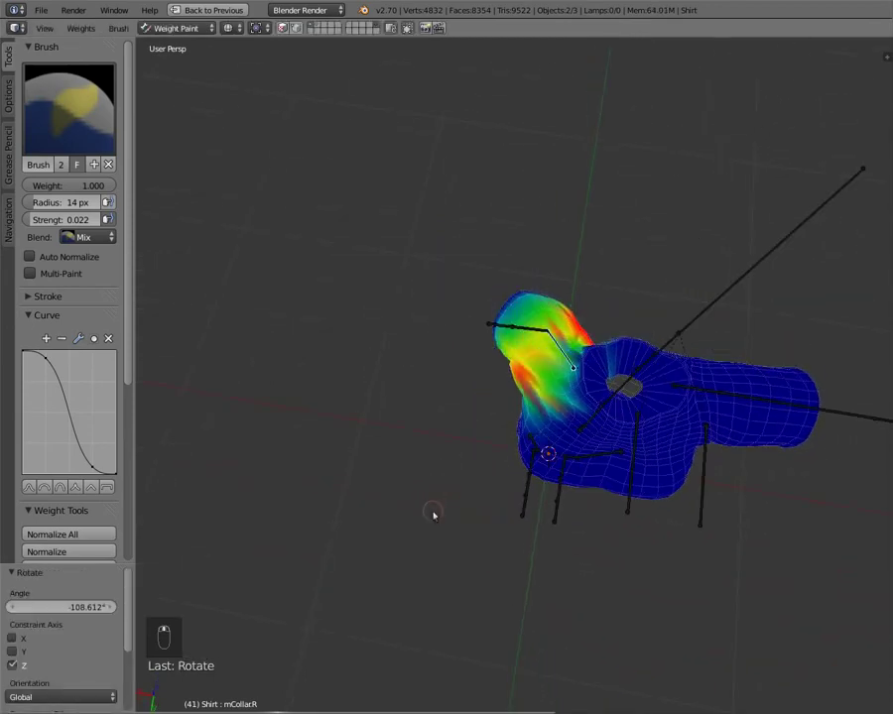
key(r)
click(417, 458)
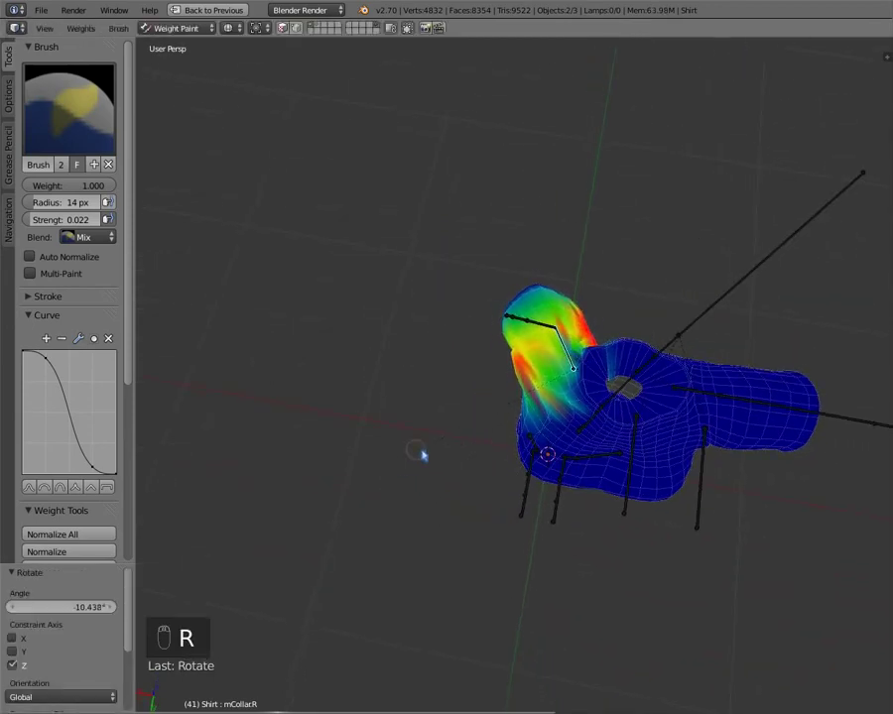
middle_drag(422, 452, 403, 308)
scroll(537, 320, up, 3)
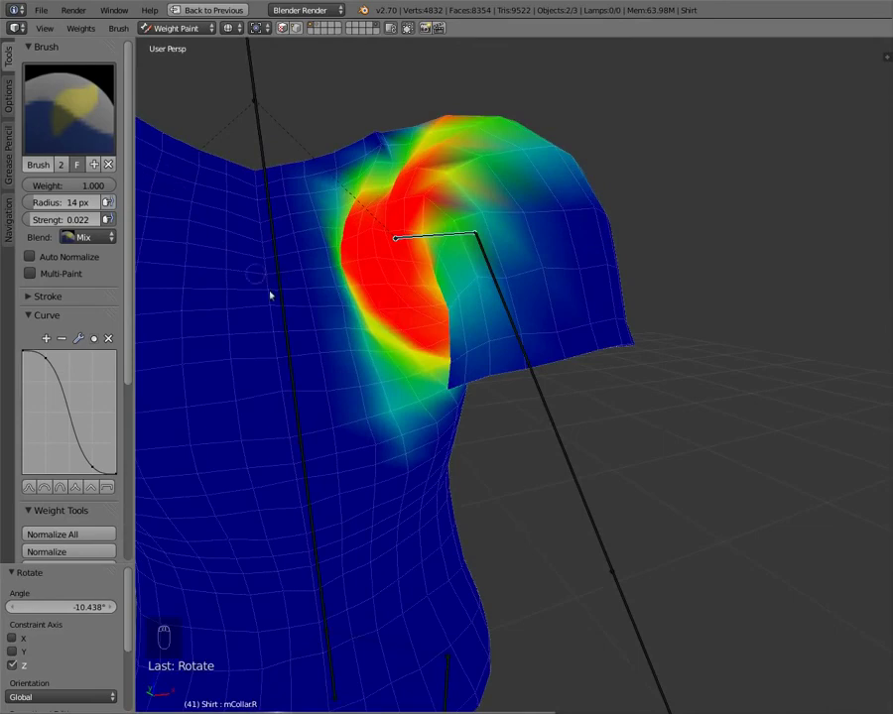
Set the brush weight to 0.000 and compare the mChest and mCollar.R weights across the back of the right shoulder
click(69, 185)
text(0)
key(Return)
middle_drag(369, 239, 368, 265)
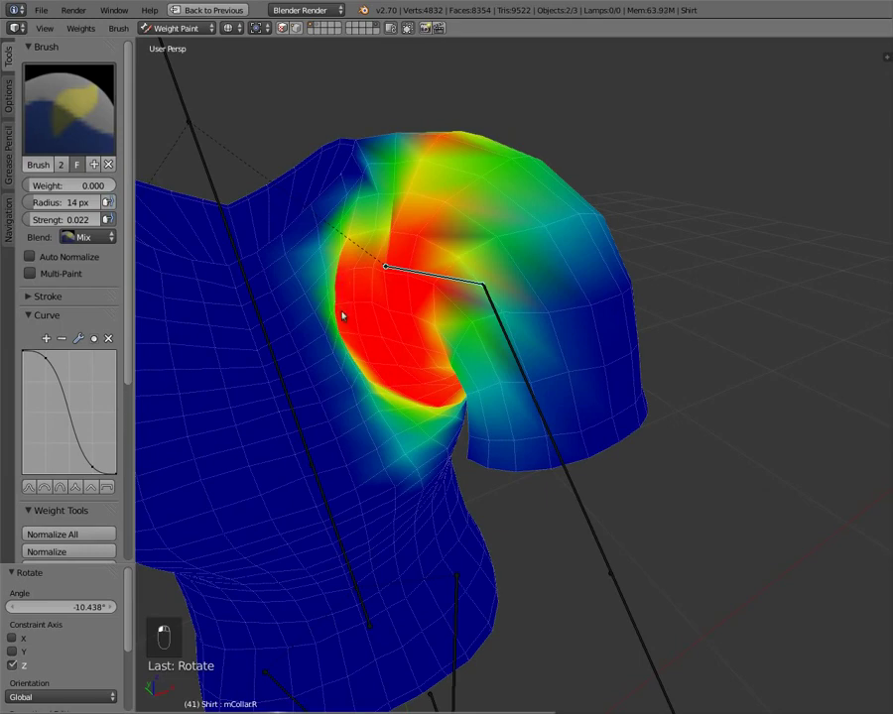
right_click(277, 369)
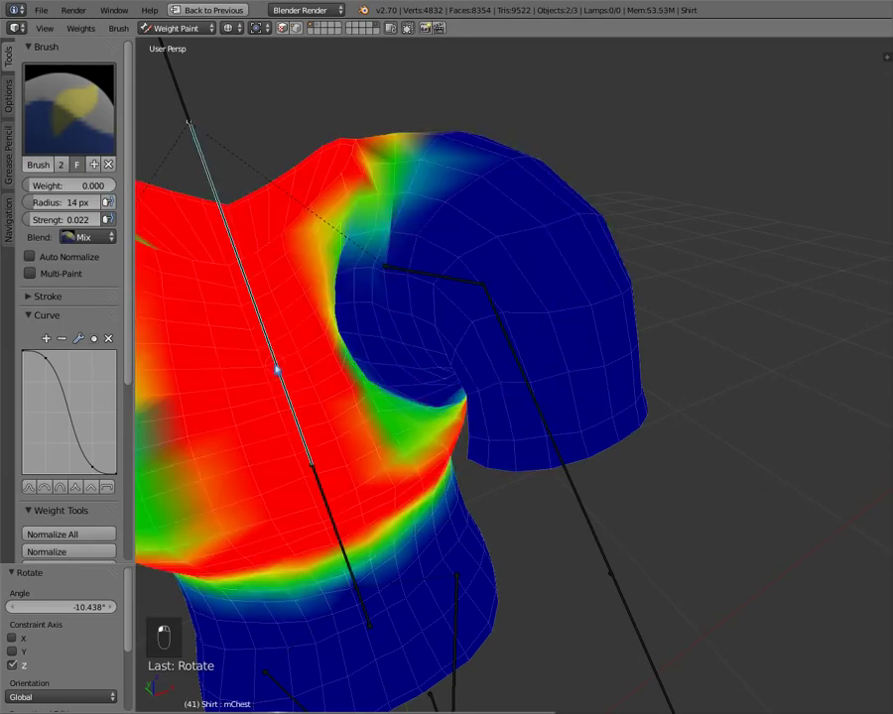
middle_drag(351, 276, 396, 324)
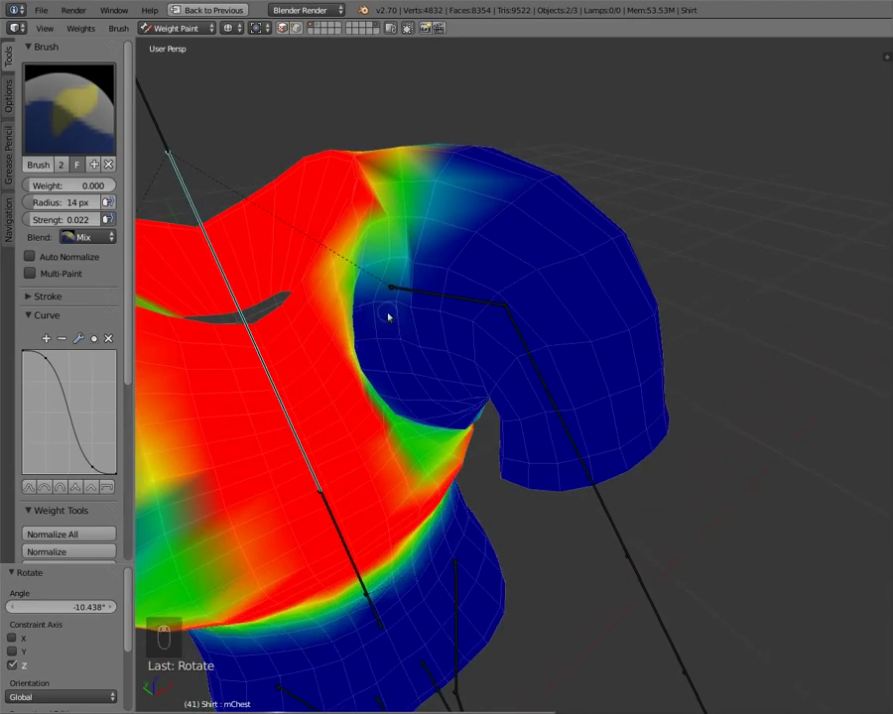
right_click(458, 296)
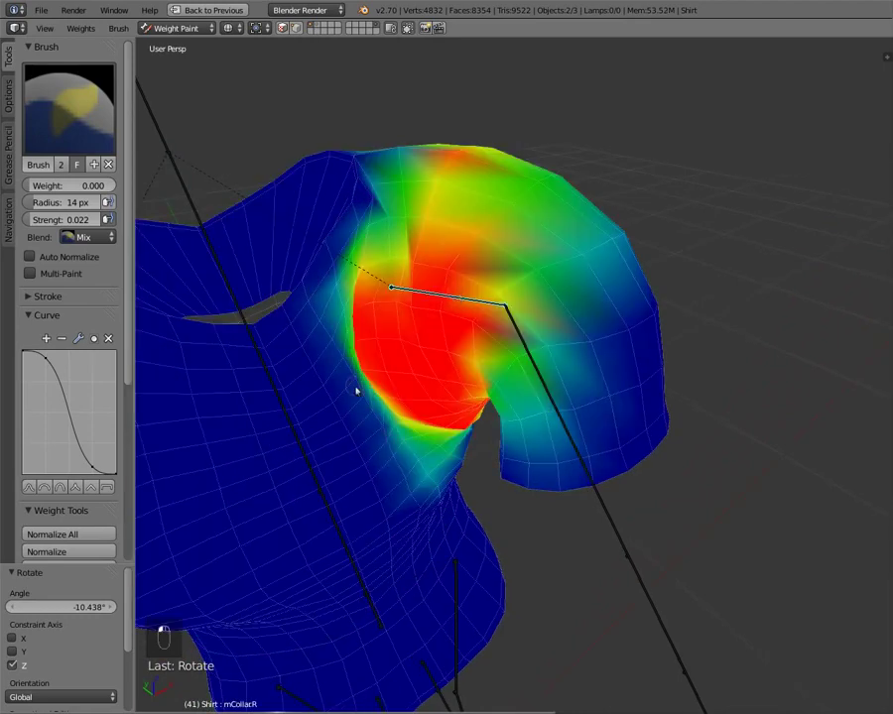
Rotate the mCollar.R bone 43.641° around the global Z axis and paint down its weights on the shoulder blade area
key(r)
click(447, 414)
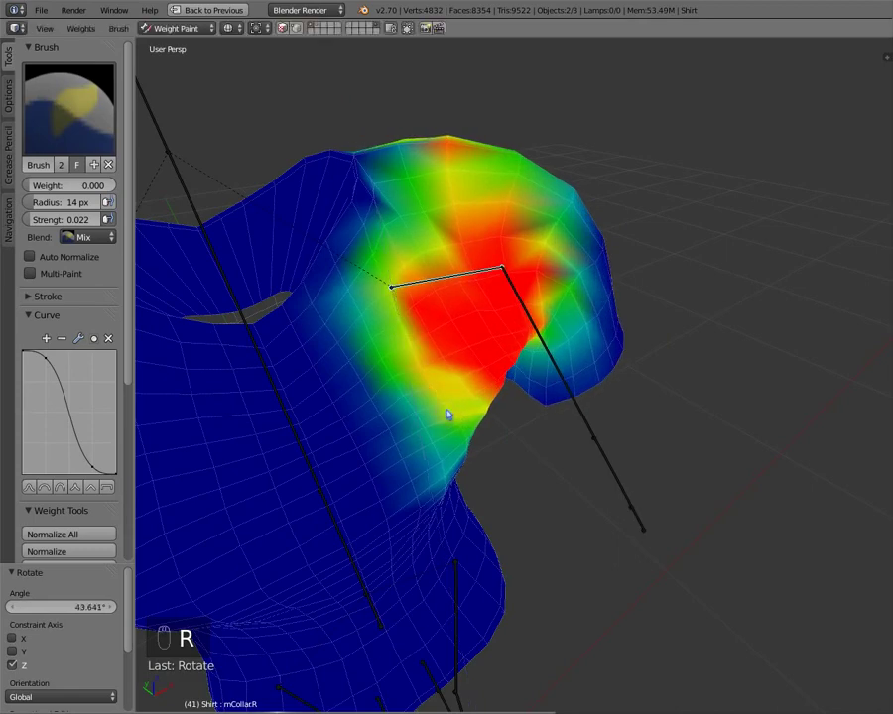
middle_drag(405, 393, 462, 394)
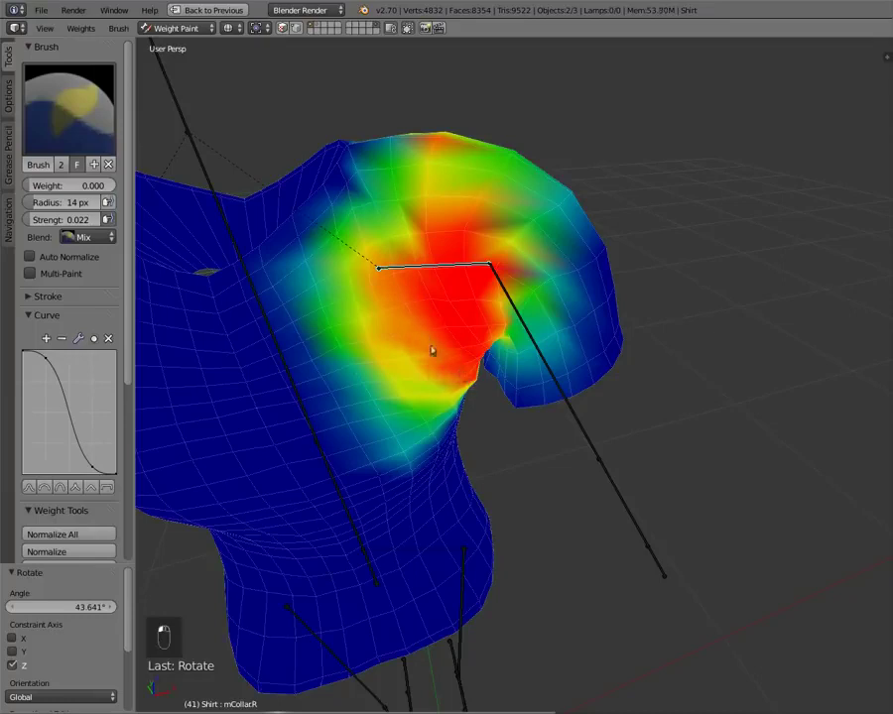
drag(392, 280, 447, 377)
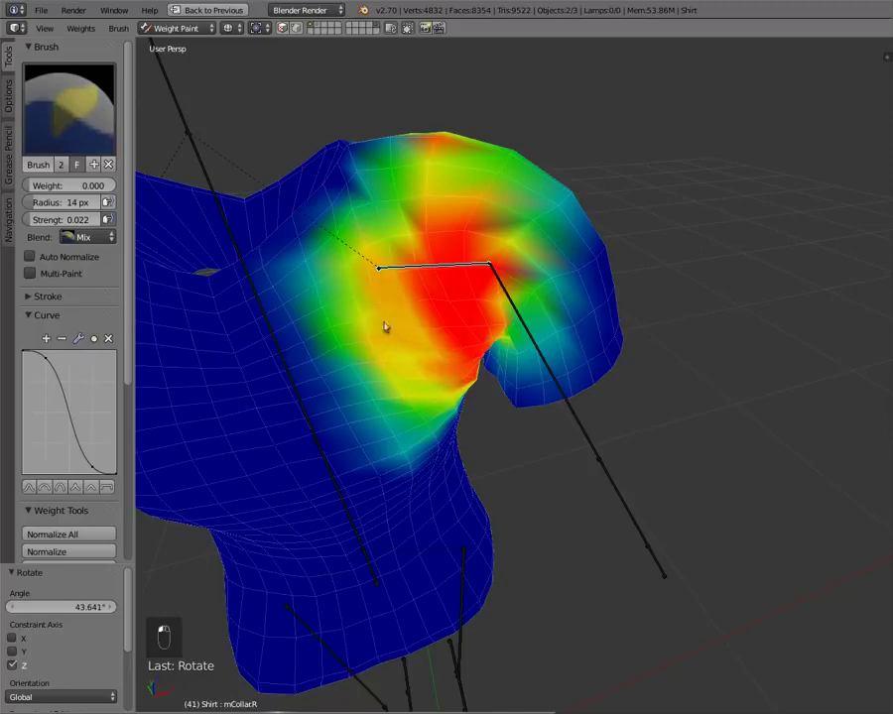
key(ctrl+z)
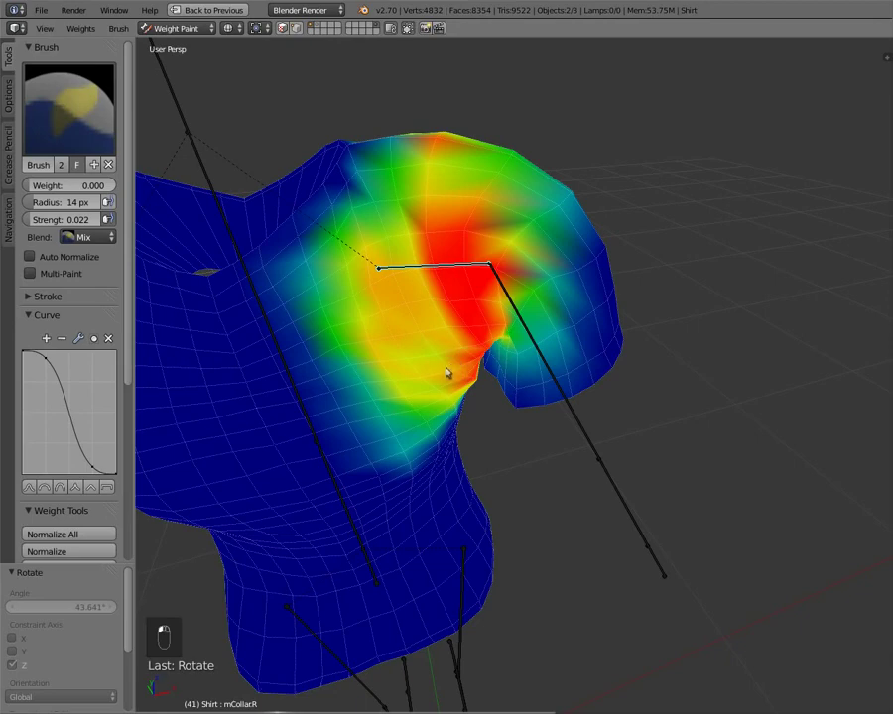
middle_drag(332, 171, 281, 176)
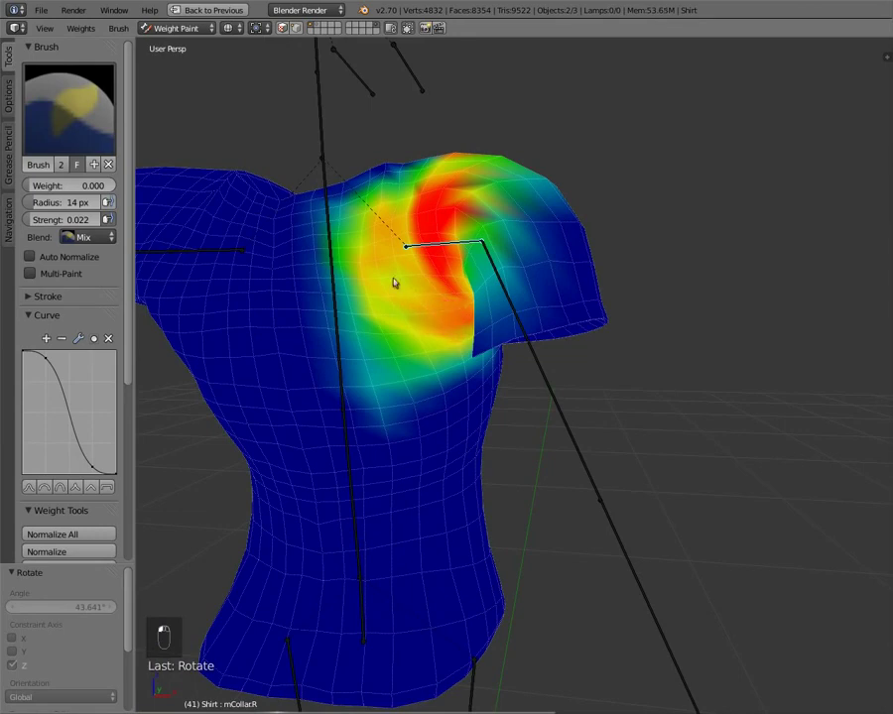
scroll(399, 288, up, 2)
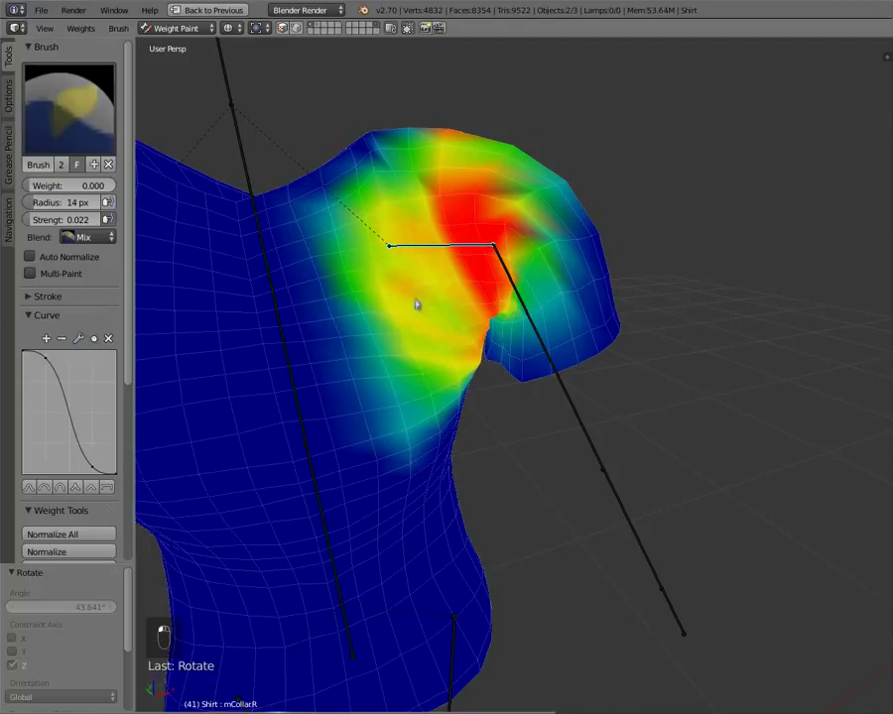
middle_drag(412, 300, 353, 290)
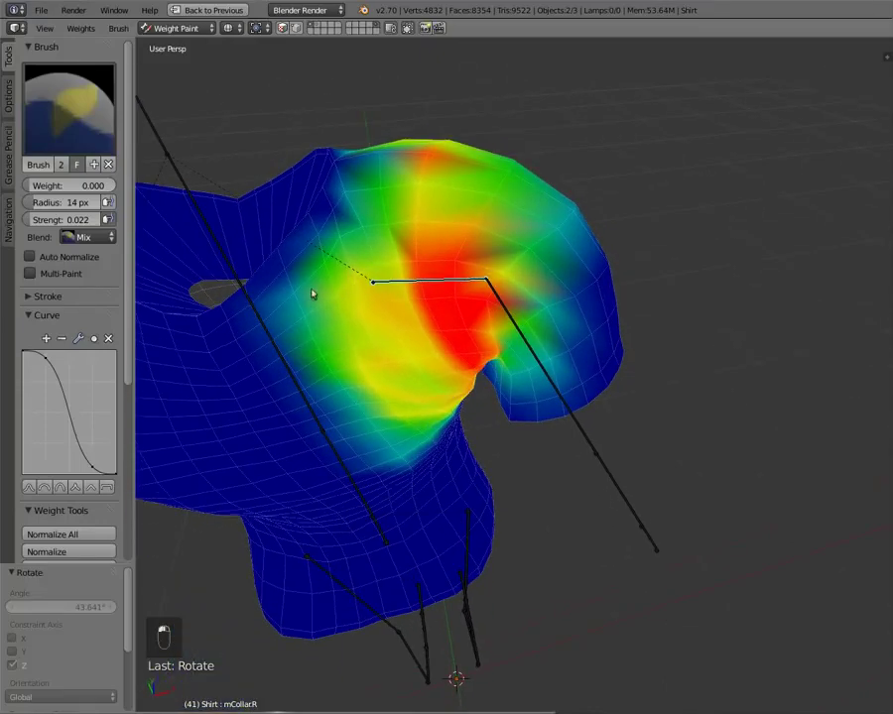
Rotate the mCollar.R bone 51.529° around the global Z axis and check how the back of the shoulder deforms
key(r)
right_click(250, 497)
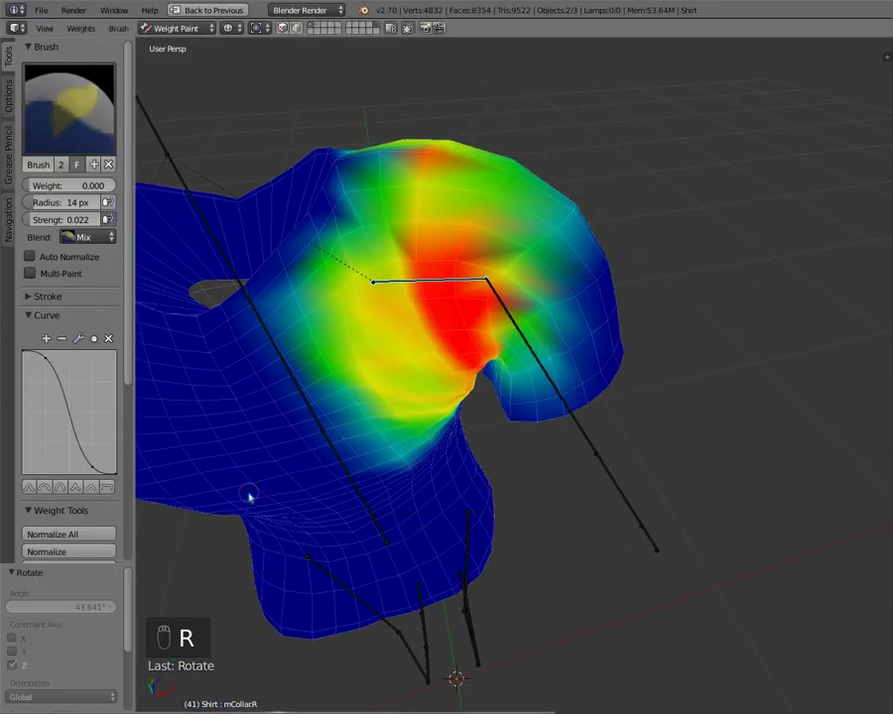
key(r)
click(460, 510)
mouse_move(460, 509)
middle_down()
mouse_move(319, 302)
mouse_move(363, 299)
mouse_move(384, 312)
mouse_move(346, 341)
mouse_move(444, 350)
mouse_move(407, 329)
mouse_move(325, 337)
mouse_move(331, 322)
middle_up()
Select the mChest bone, set the brush weight to 1.000 and paint its weights up on the back near the right armpit
right_click(340, 343)
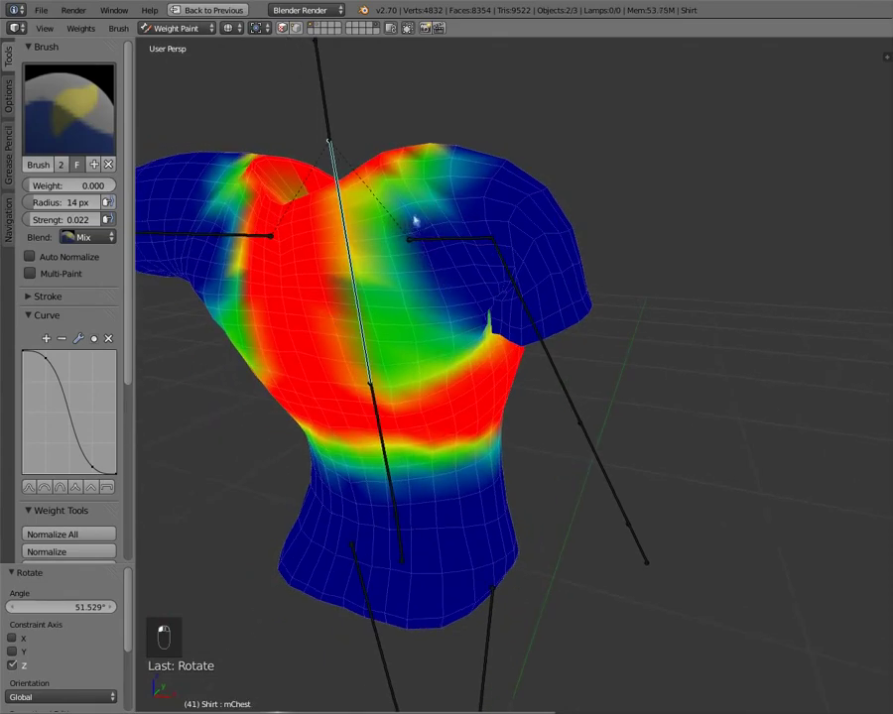
drag(59, 185, 149, 188)
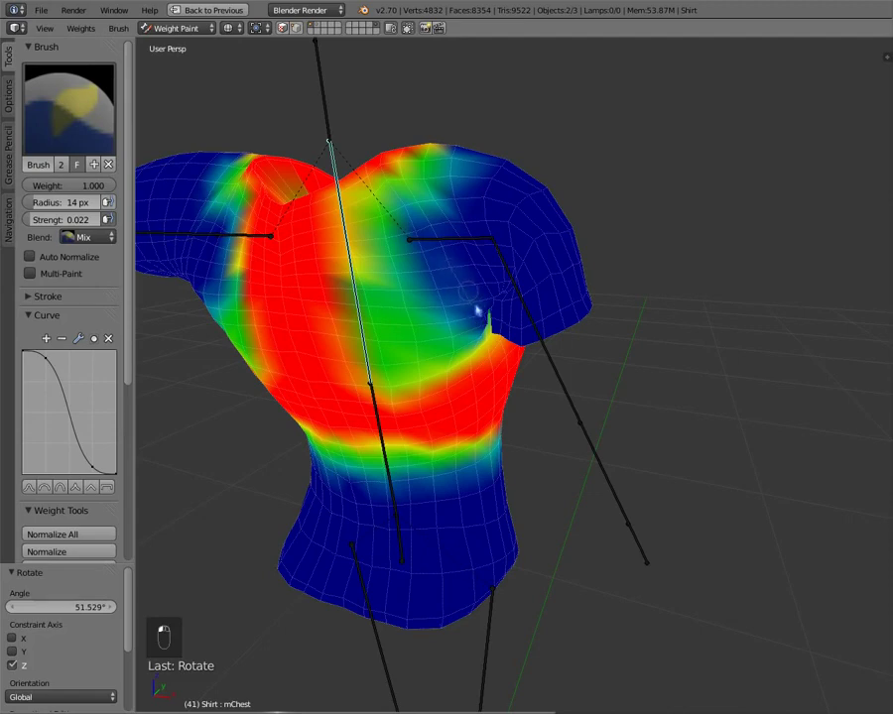
middle_drag(341, 259, 496, 322)
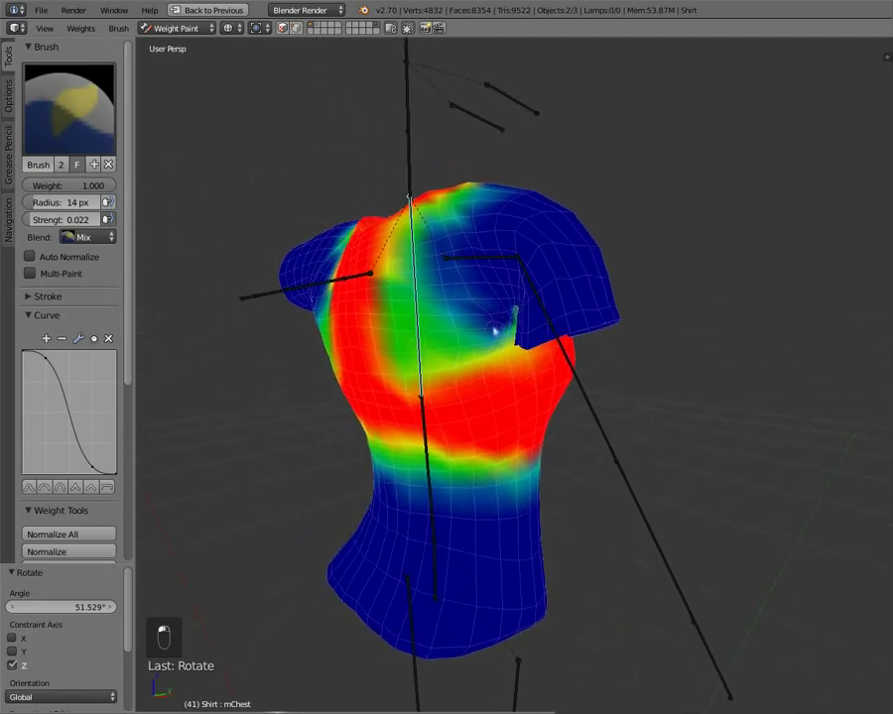
mouse_move(485, 323)
mouse_down()
mouse_move(486, 314)
mouse_move(474, 322)
mouse_move(489, 338)
mouse_move(492, 328)
mouse_up()
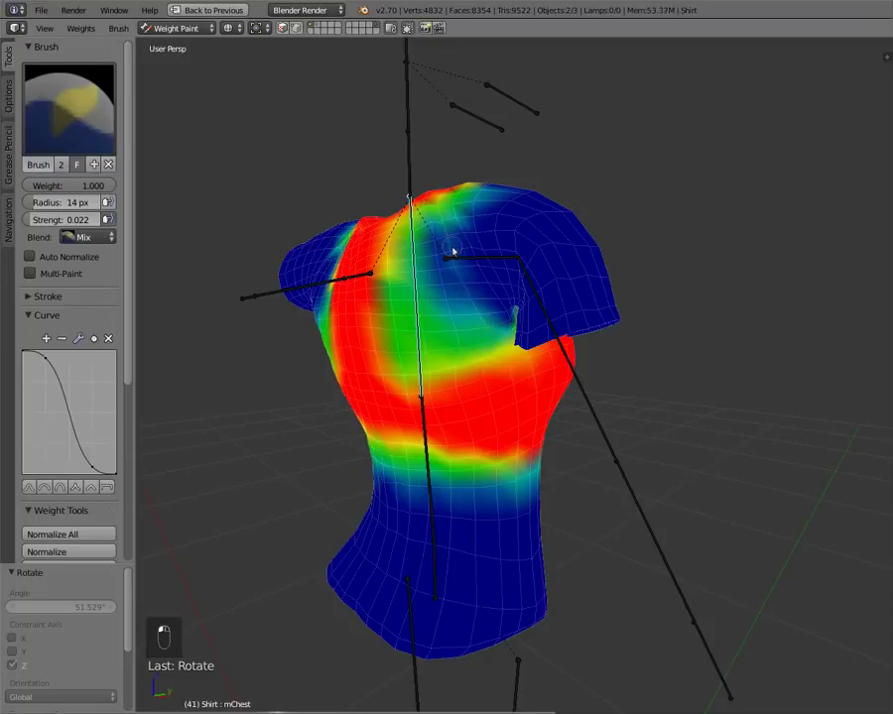
middle_drag(453, 251, 609, 354)
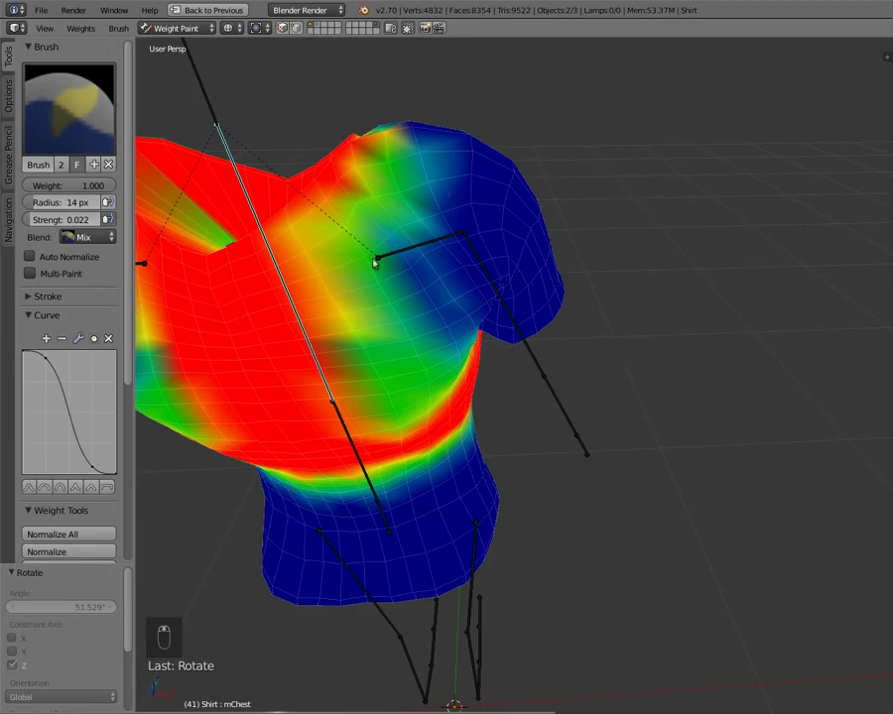
Select the mCollar.R bone, rotate it -83.364° around the global Z axis and inspect the shoulder from behind and above
right_click(427, 244)
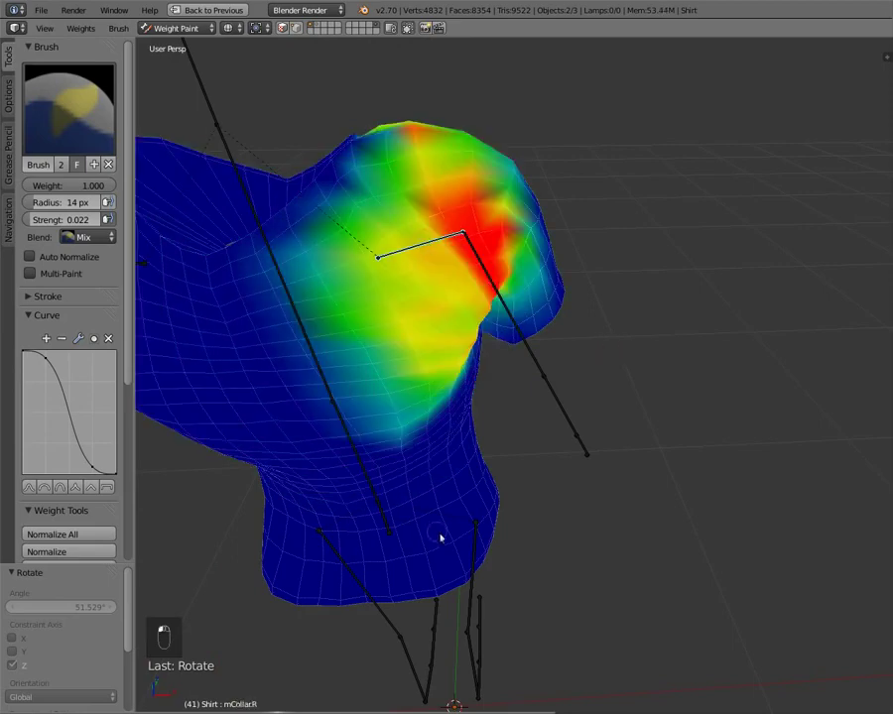
key(r)
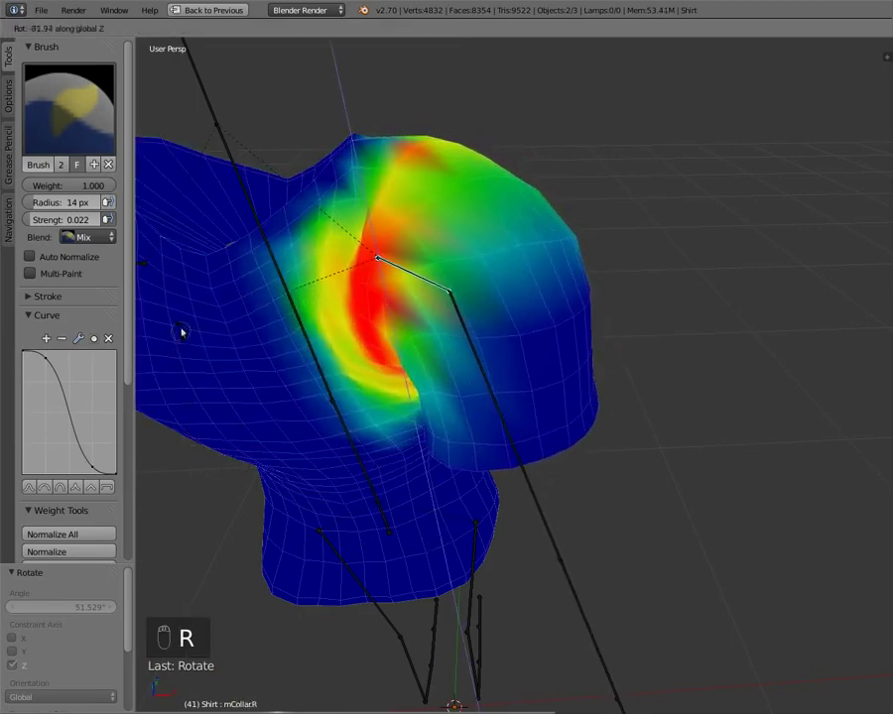
click(181, 330)
middle_drag(341, 377, 375, 377)
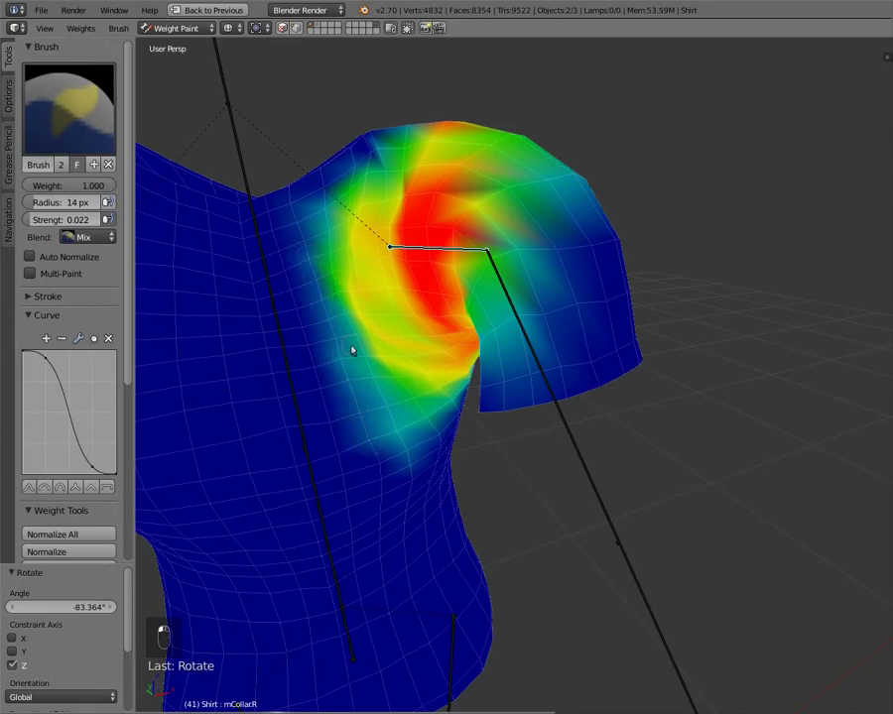
mouse_move(278, 349)
middle_down()
mouse_move(348, 375)
mouse_move(275, 399)
mouse_move(286, 414)
mouse_move(269, 407)
mouse_move(401, 402)
middle_up()
Set the brush weight to 0.000 and strength to 1.000, and erase the stray mCollar.R weight beside the neck opening
drag(77, 185, 29, 185)
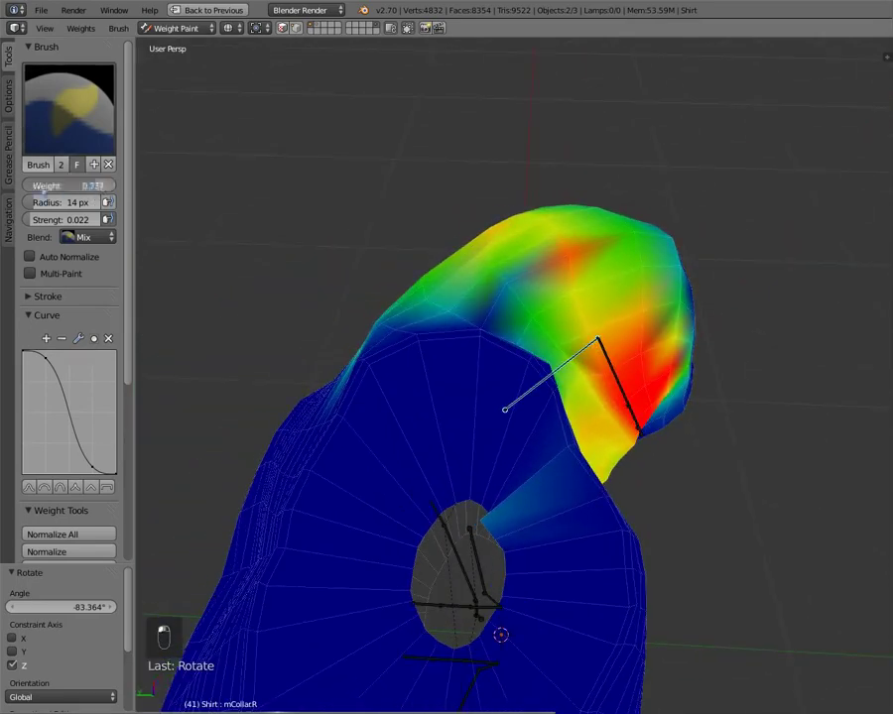
drag(70, 219, 181, 233)
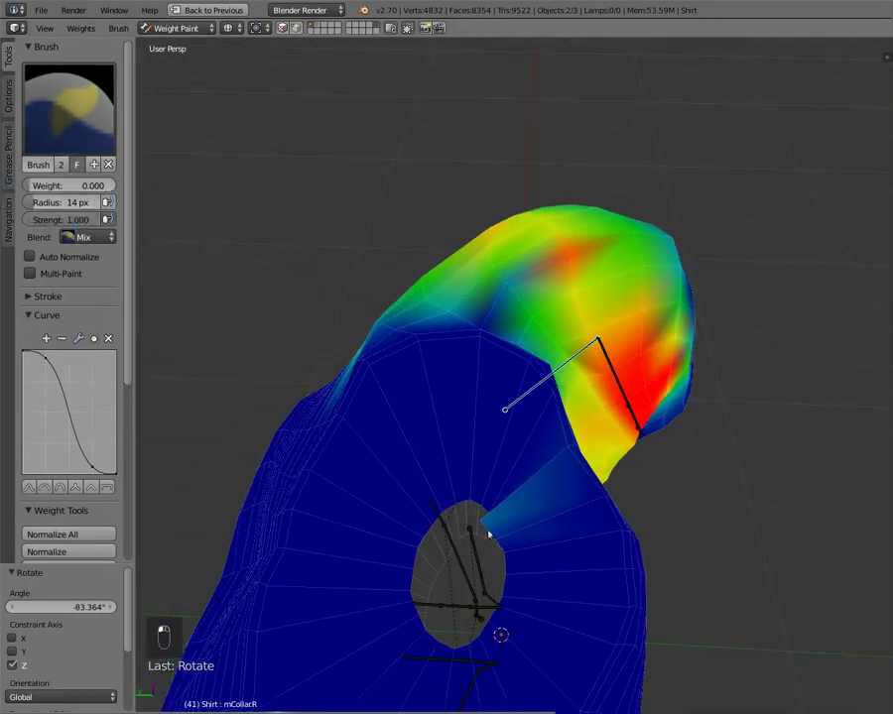
mouse_move(490, 526)
mouse_down()
mouse_move(484, 520)
mouse_move(507, 566)
mouse_up()
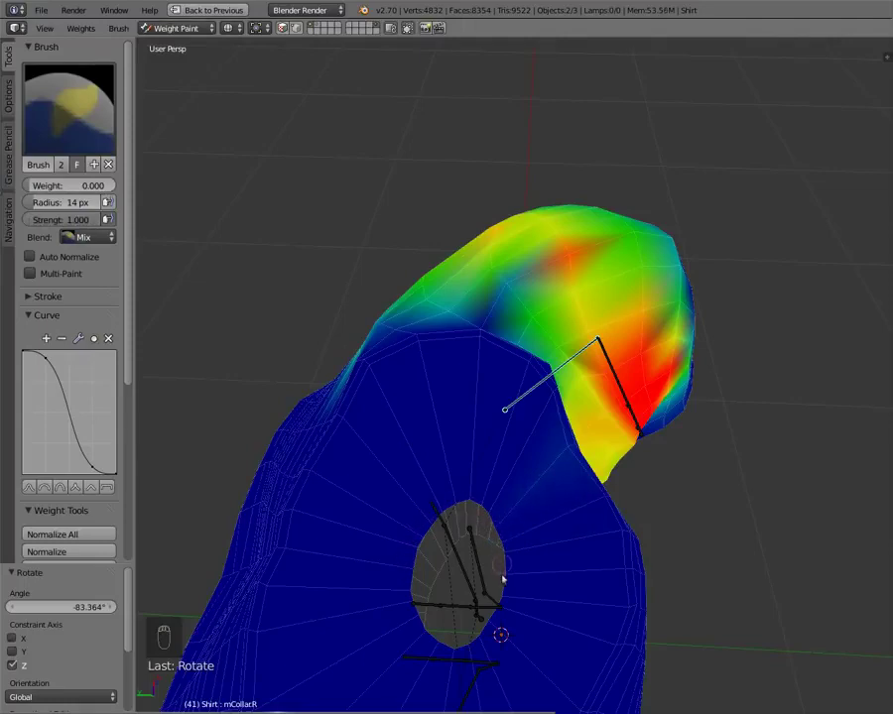
mouse_move(334, 487)
middle_down()
mouse_move(455, 463)
mouse_move(473, 448)
middle_up()
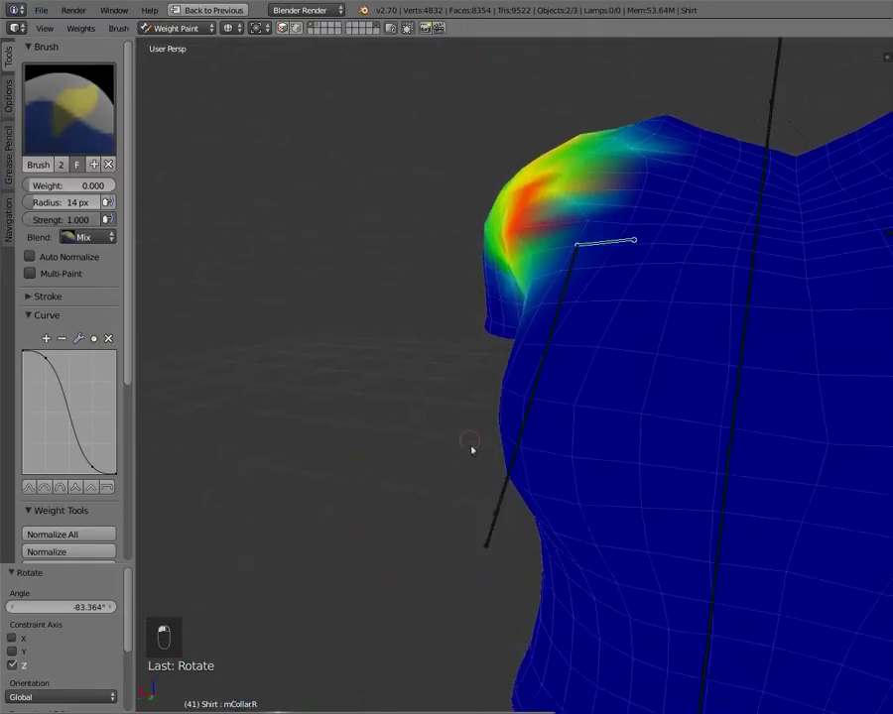
Erase the stray mCollar.R weight around the right sleeve opening and inspect the shoulder from several sides
scroll(487, 396, down, 4)
mouse_move(504, 343)
middle_down()
mouse_move(488, 451)
mouse_move(489, 337)
mouse_move(576, 328)
mouse_move(387, 392)
middle_up()
scroll(376, 395, up, 4)
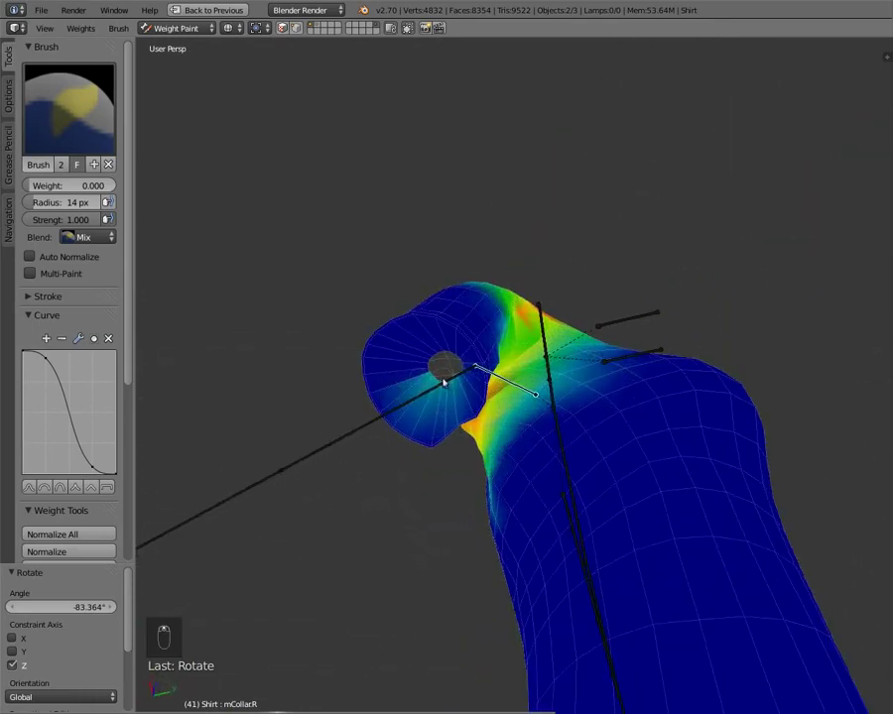
mouse_move(453, 378)
mouse_down()
mouse_move(444, 394)
mouse_move(425, 377)
mouse_move(459, 403)
mouse_up()
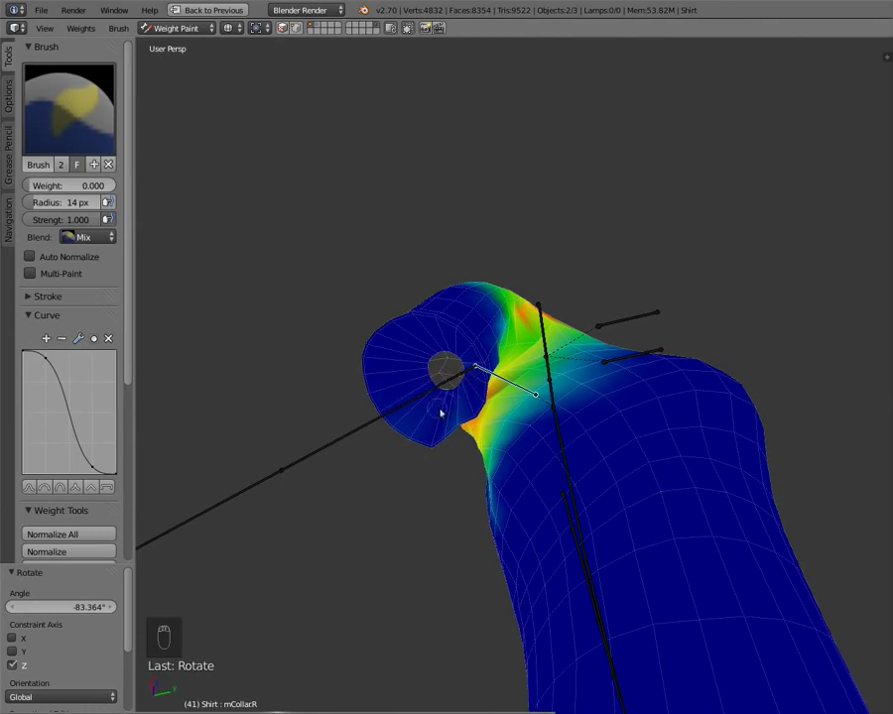
middle_drag(364, 407, 509, 427)
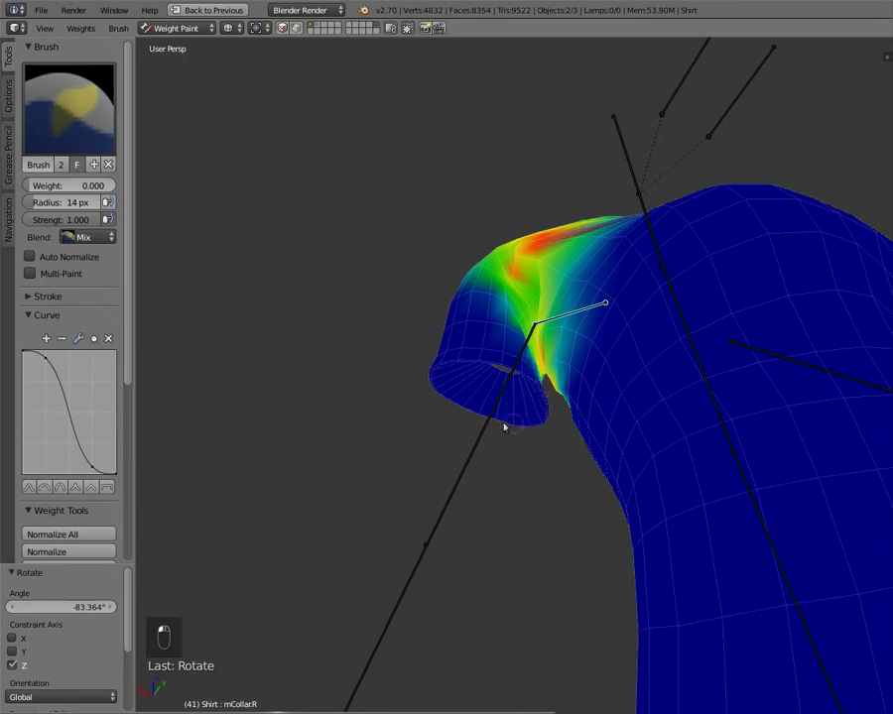
middle_drag(434, 389, 514, 350)
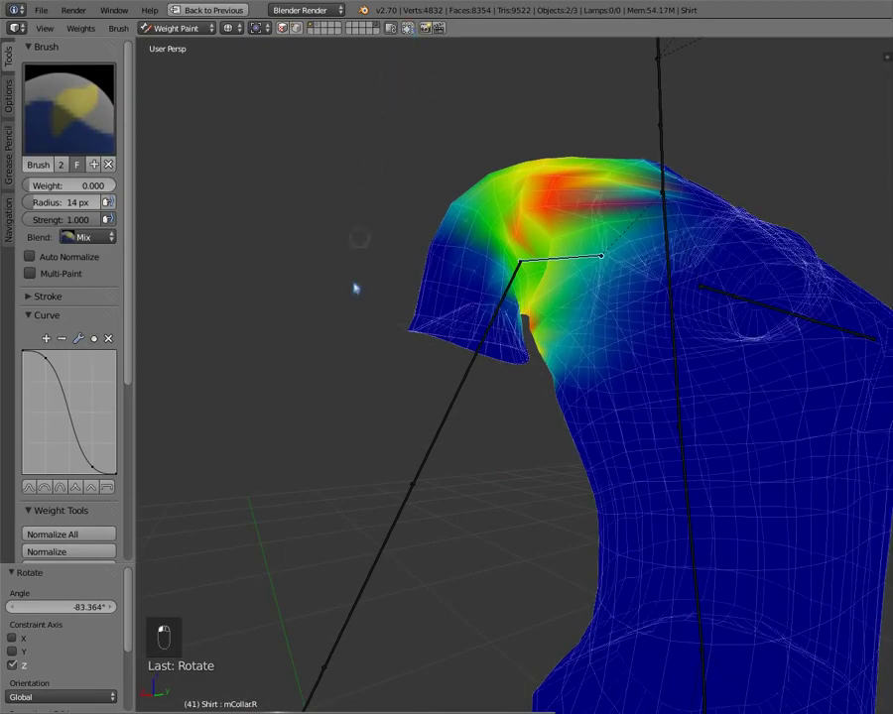
middle_drag(357, 289, 470, 296)
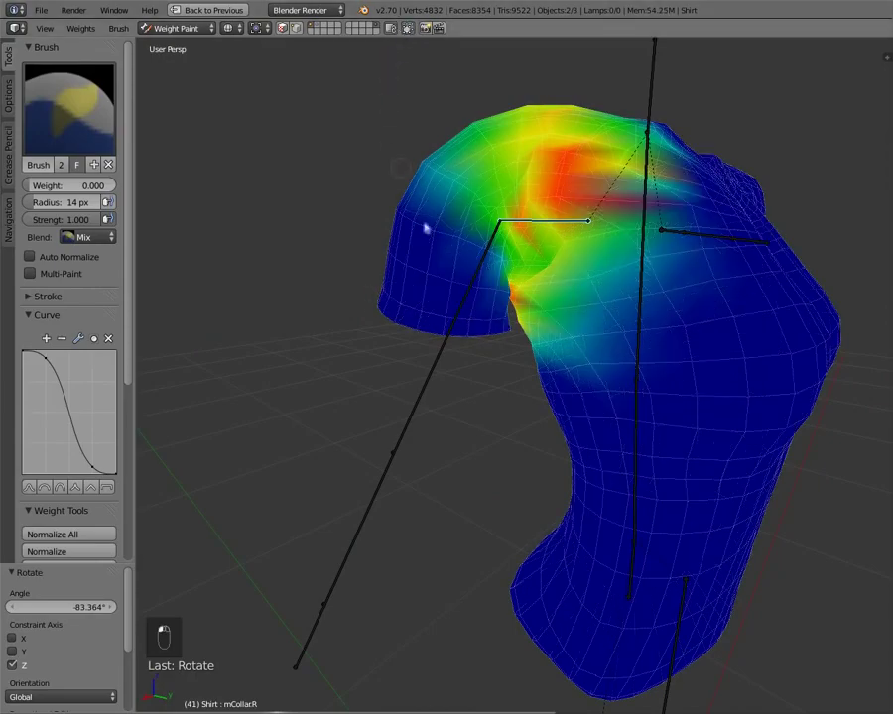
Undo the latest mCollar.R erase strokes on the back of the right sleeve near the armpit
middle_drag(425, 229, 545, 244)
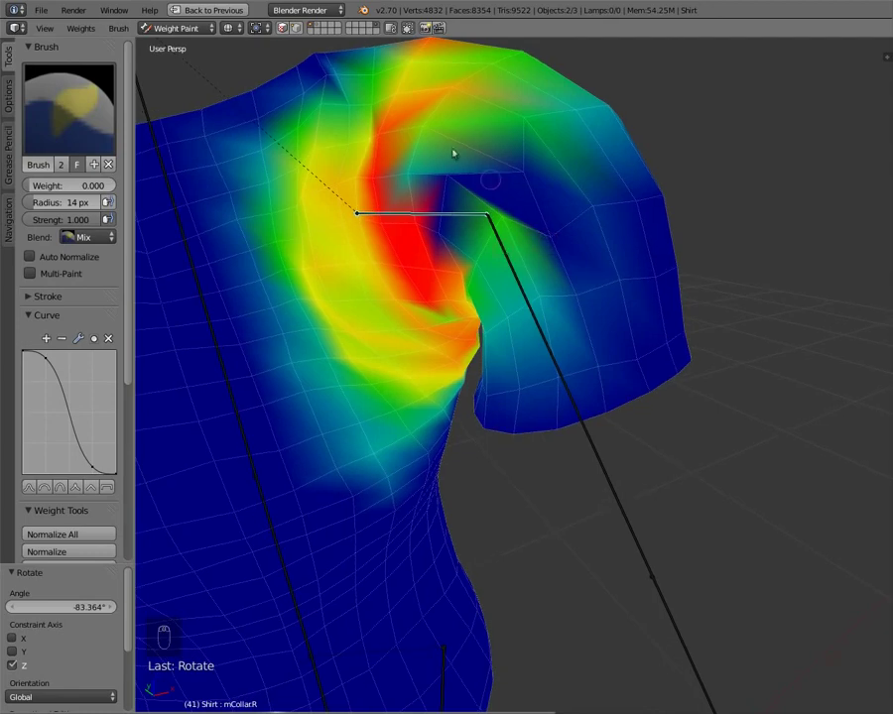
key(ctrl+z)
key(ctrl+z)
key(ctrl+z)
key(ctrl+z)
key(ctrl+z)
key(ctrl+z)
key(ctrl+z)
key(ctrl+z)
key(ctrl+z)
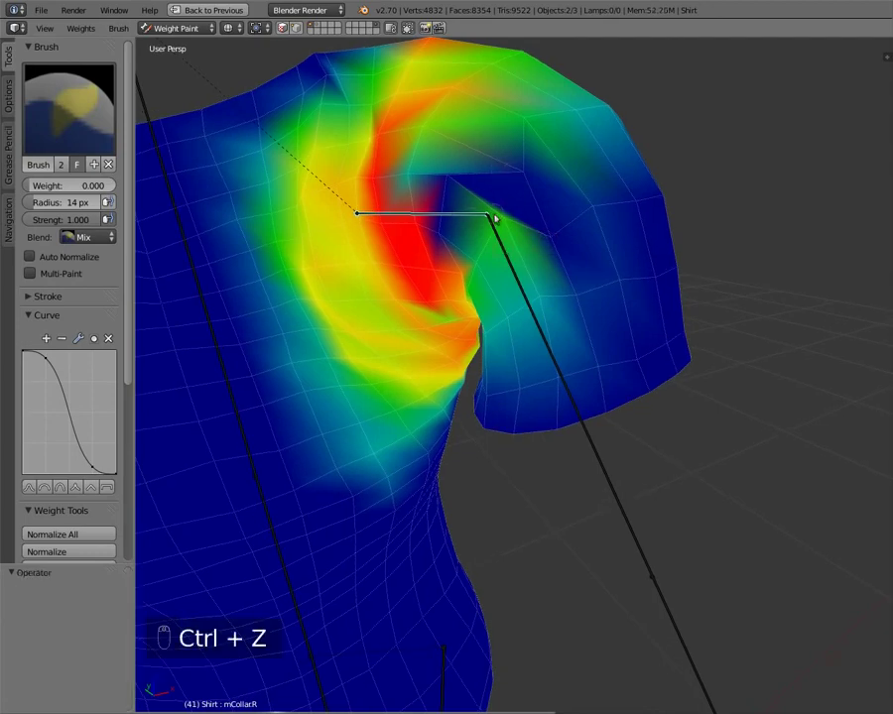
Make the hidden mesh wires show through the shirt and clip the view to a box around the right sleeve opening
middle_drag(476, 257, 401, 242)
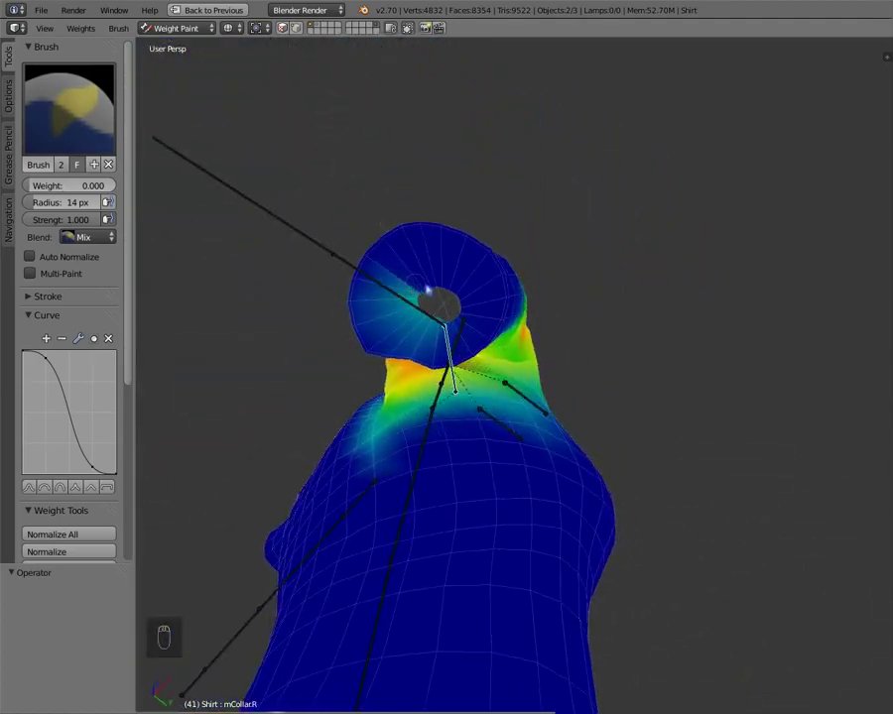
middle_drag(427, 289, 610, 292)
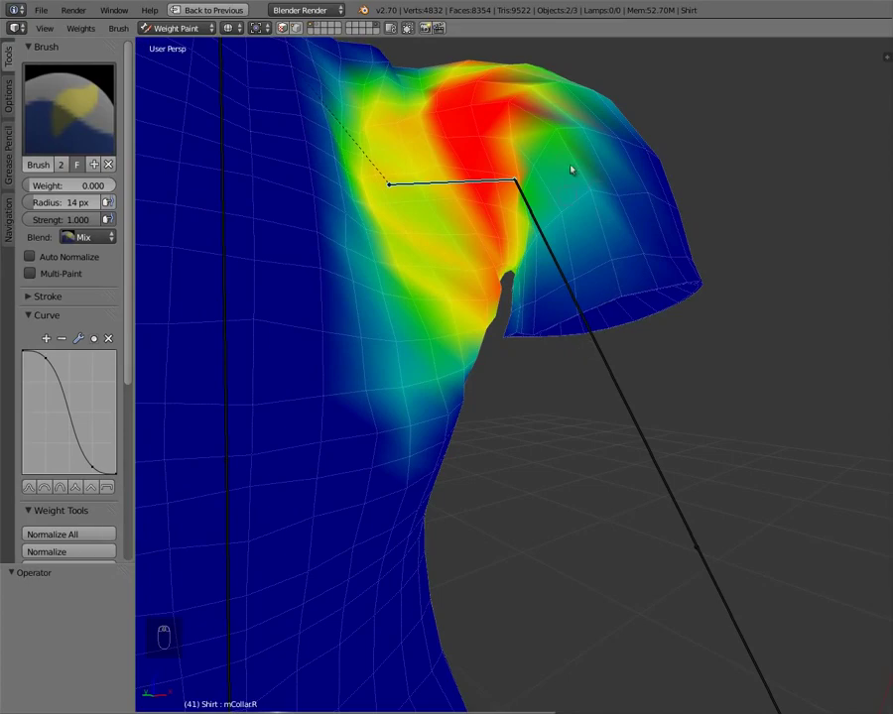
click(406, 28)
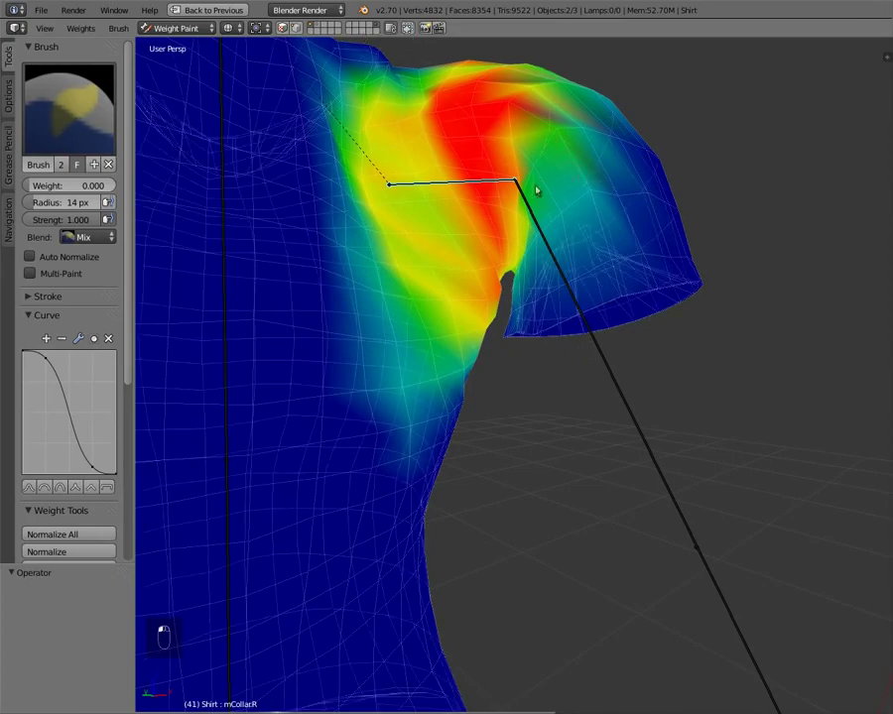
middle_drag(536, 190, 497, 324)
middle_drag(459, 193, 692, 344)
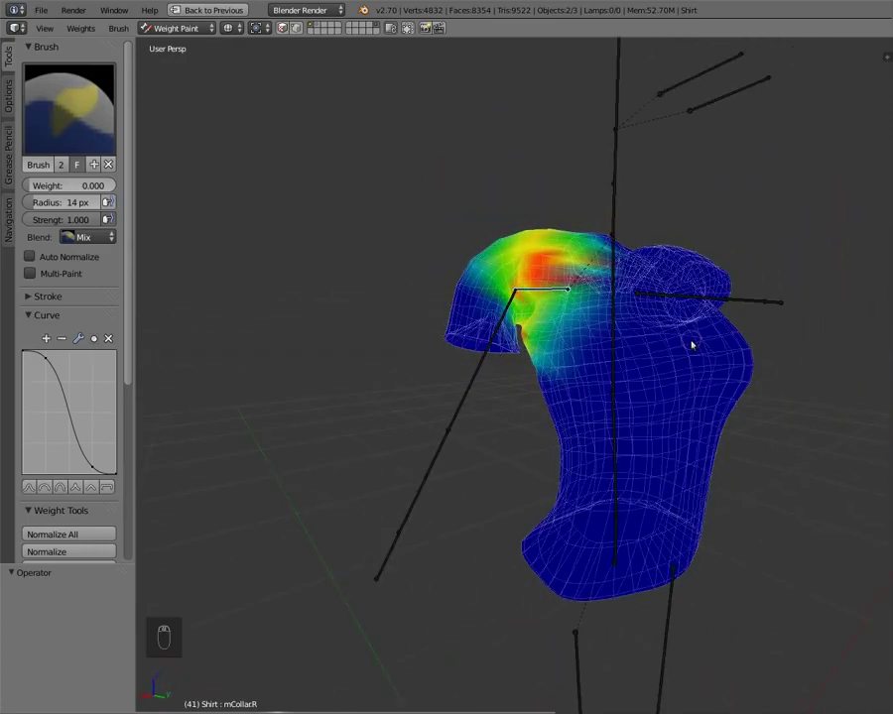
key(alt+b)
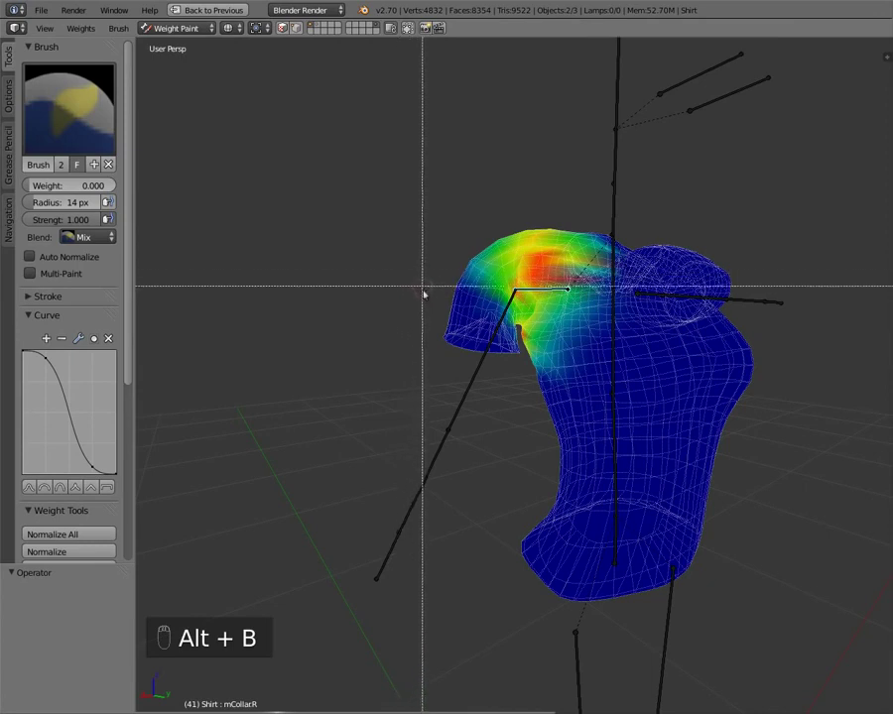
drag(430, 301, 518, 383)
Erase the remaining mCollar.R weight along the clipped right sleeve's hem, and clear the view clipping
middle_drag(534, 265, 541, 367)
scroll(540, 367, up, 3)
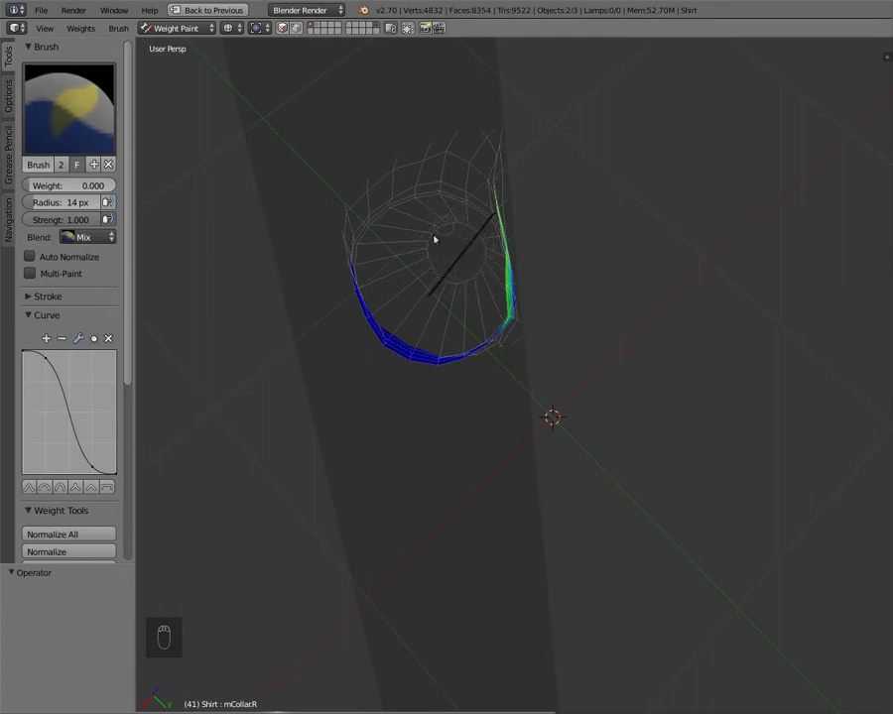
middle_drag(441, 236, 366, 196)
mouse_move(575, 333)
mouse_down()
mouse_move(663, 343)
mouse_move(654, 345)
mouse_up()
drag(521, 341, 664, 349)
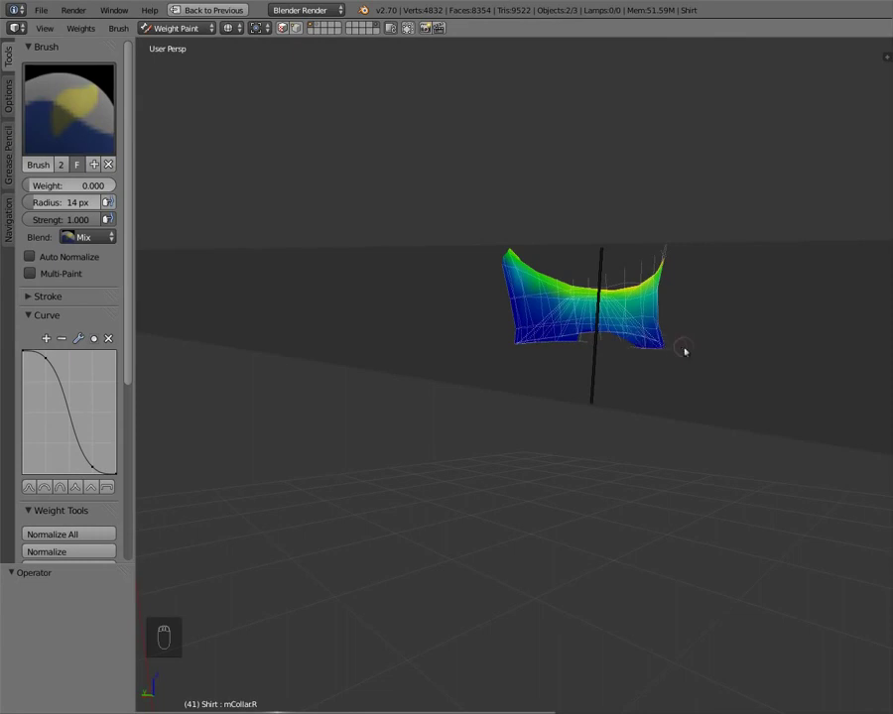
middle_drag(685, 351, 751, 375)
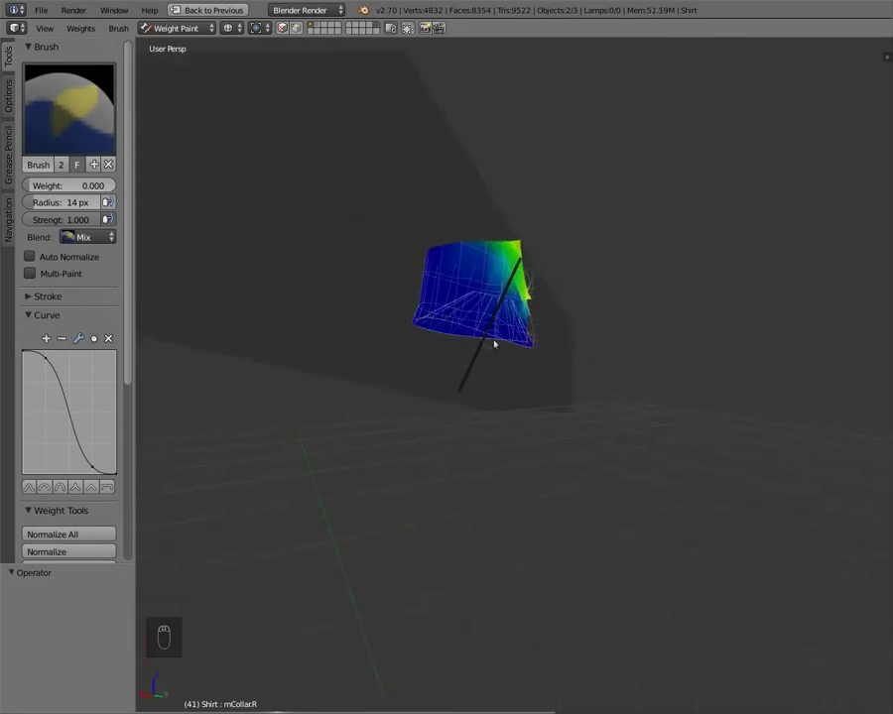
key(alt+b)
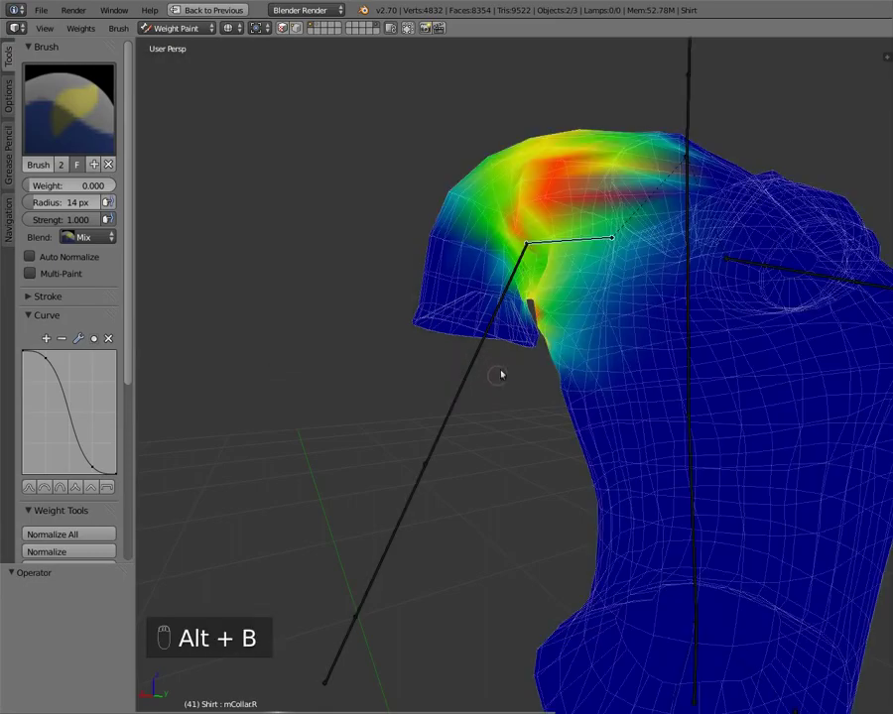
Turn off the show-through mesh wires and rotate the mCollar.R bone 96.67° around the global Z axis
middle_drag(512, 365, 524, 312)
scroll(493, 365, up, 2)
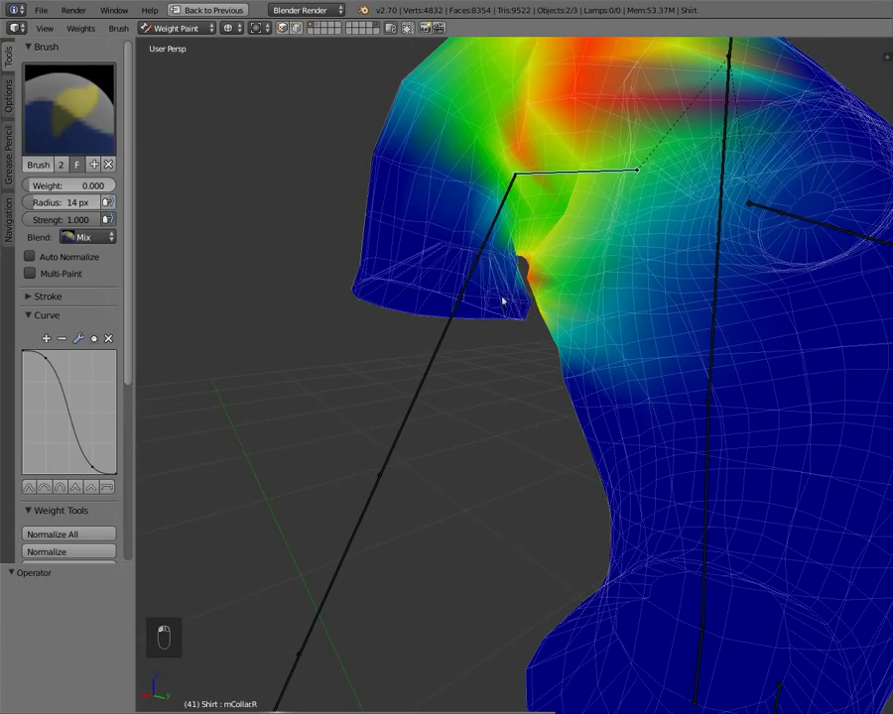
mouse_move(426, 325)
middle_down()
mouse_move(417, 342)
mouse_move(573, 375)
mouse_move(788, 314)
middle_up()
scroll(455, 313, down, 4)
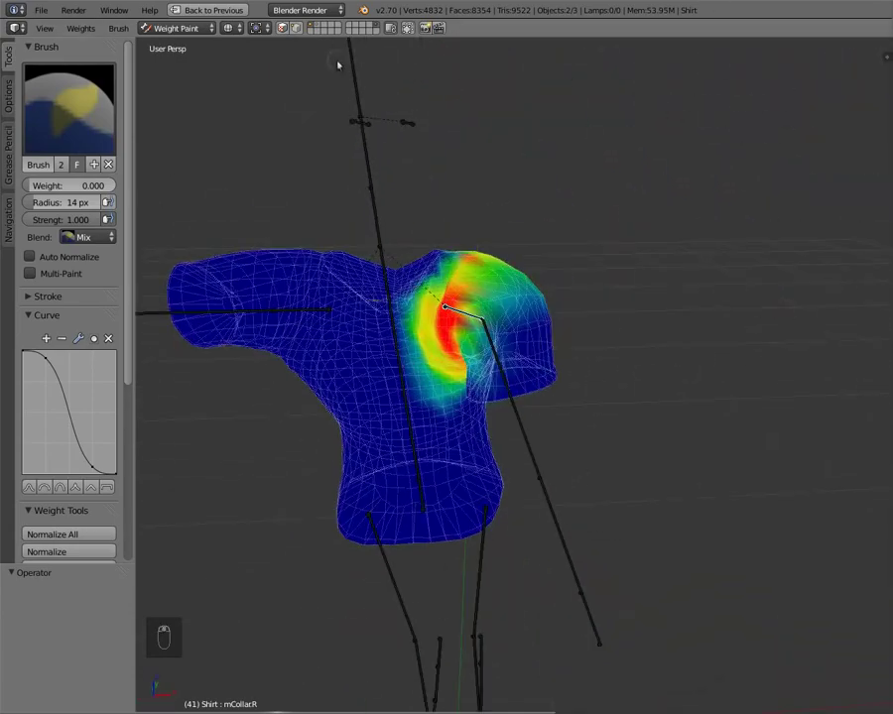
middle_drag(542, 515, 582, 504)
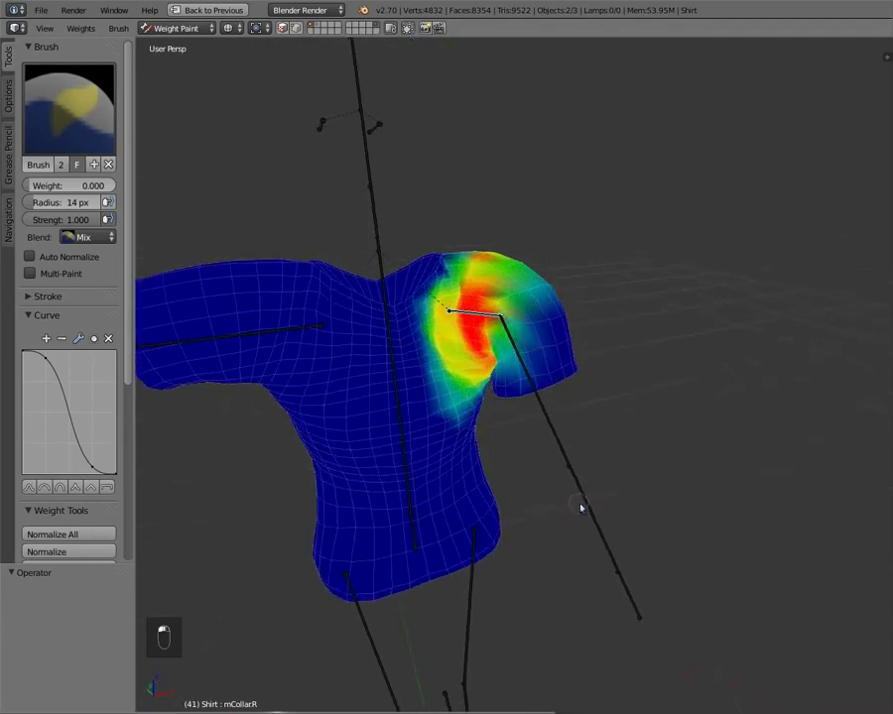
scroll(542, 471, up, 4)
mouse_move(356, 287)
middle_down()
mouse_move(328, 304)
mouse_move(348, 319)
middle_up()
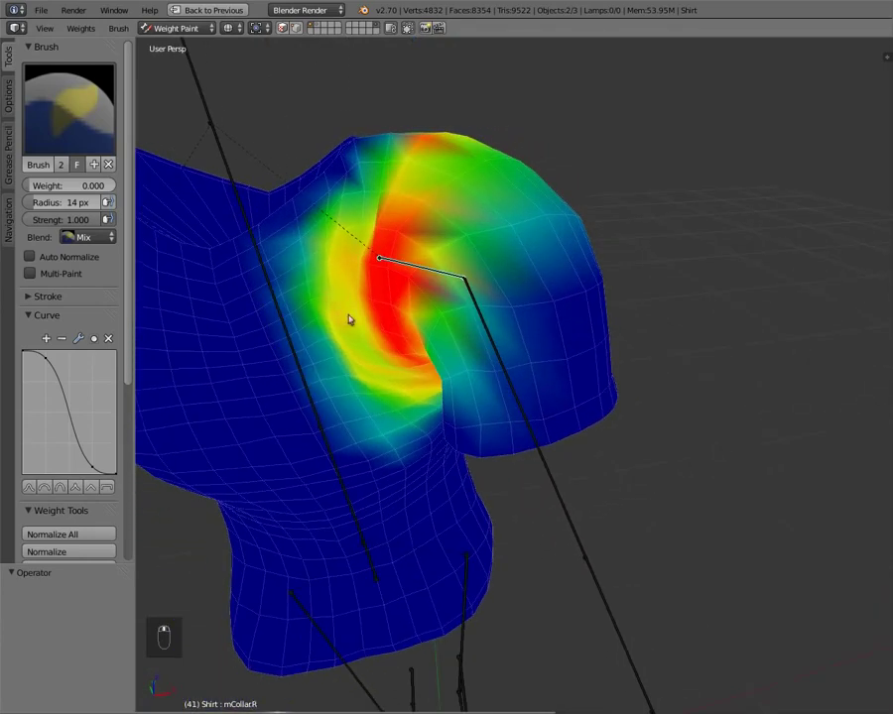
key(r)
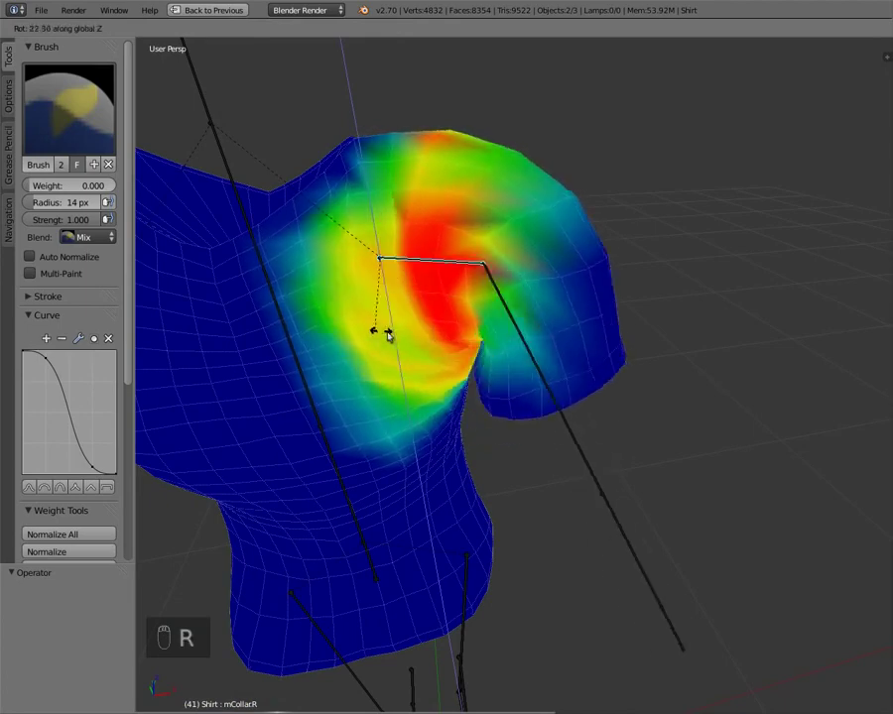
click(472, 294)
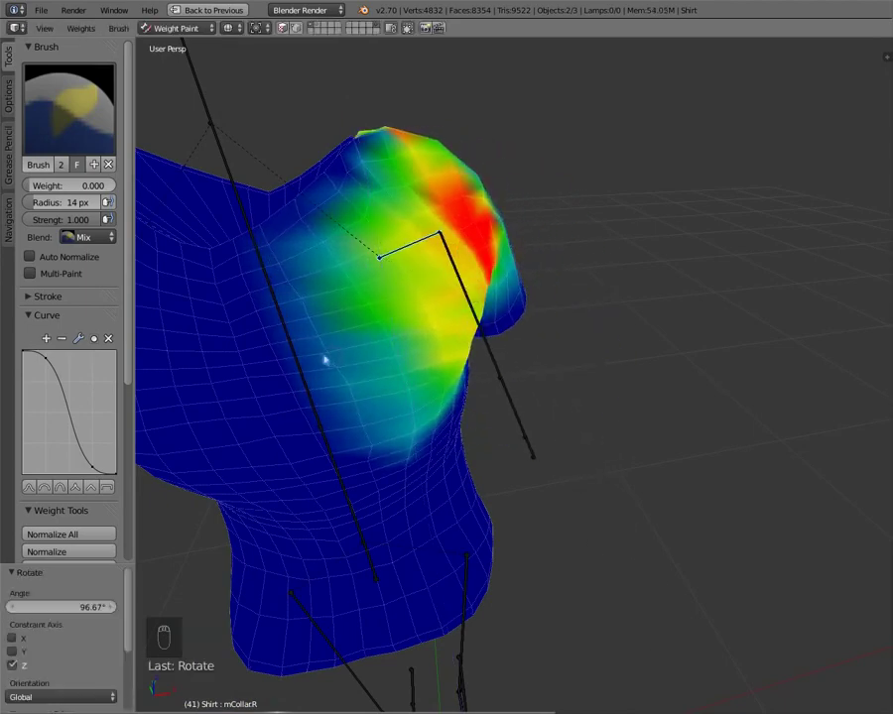
Set the brush weight to 1.000 and strength to 0.011, and blend mCollar.R weight down the upper back beside the right shoulder
middle_drag(324, 358, 340, 273)
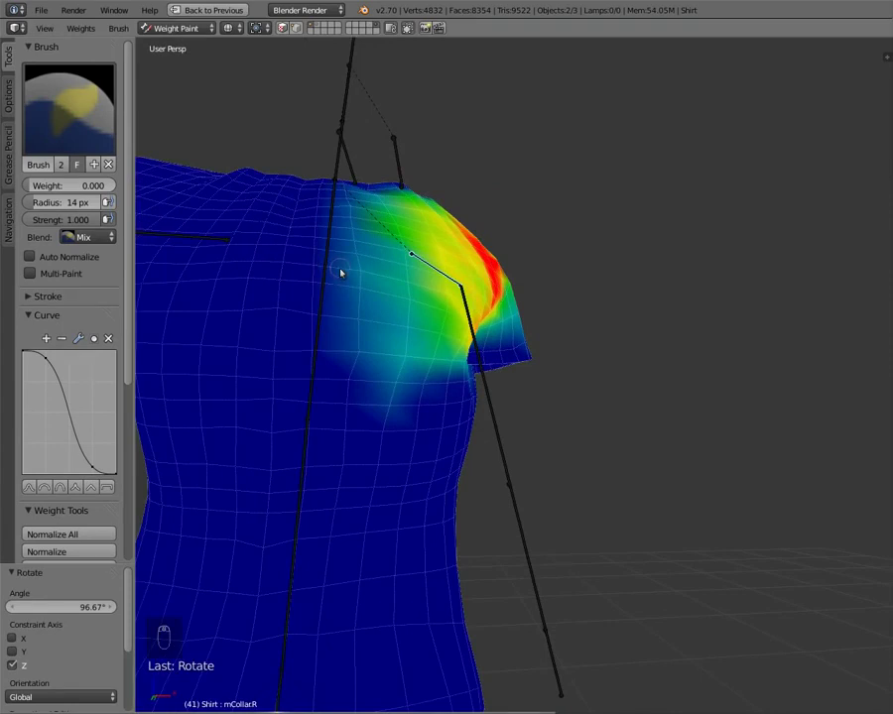
drag(53, 187, 137, 194)
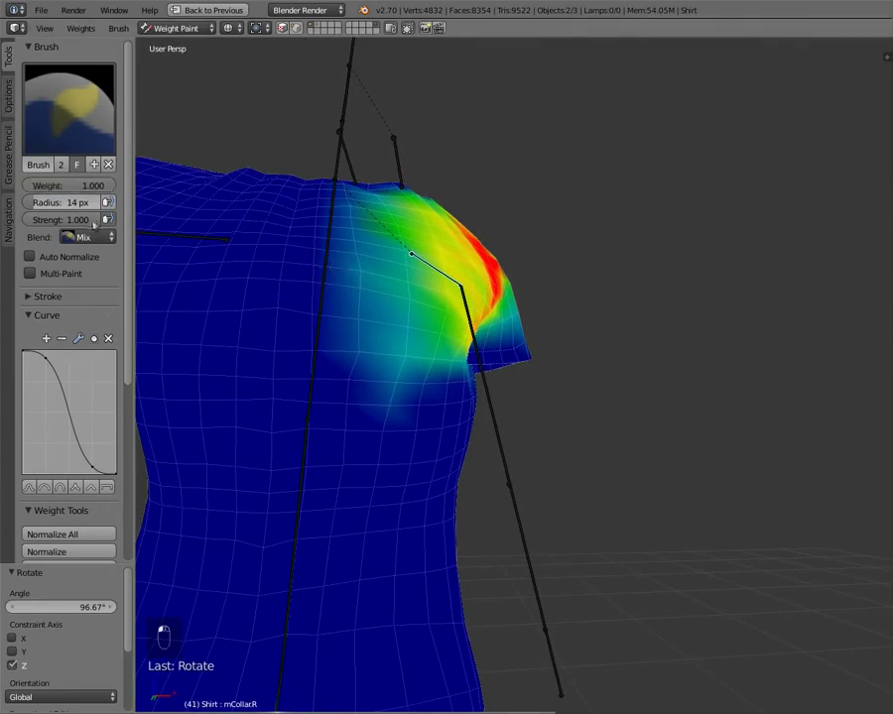
drag(94, 222, 26, 220)
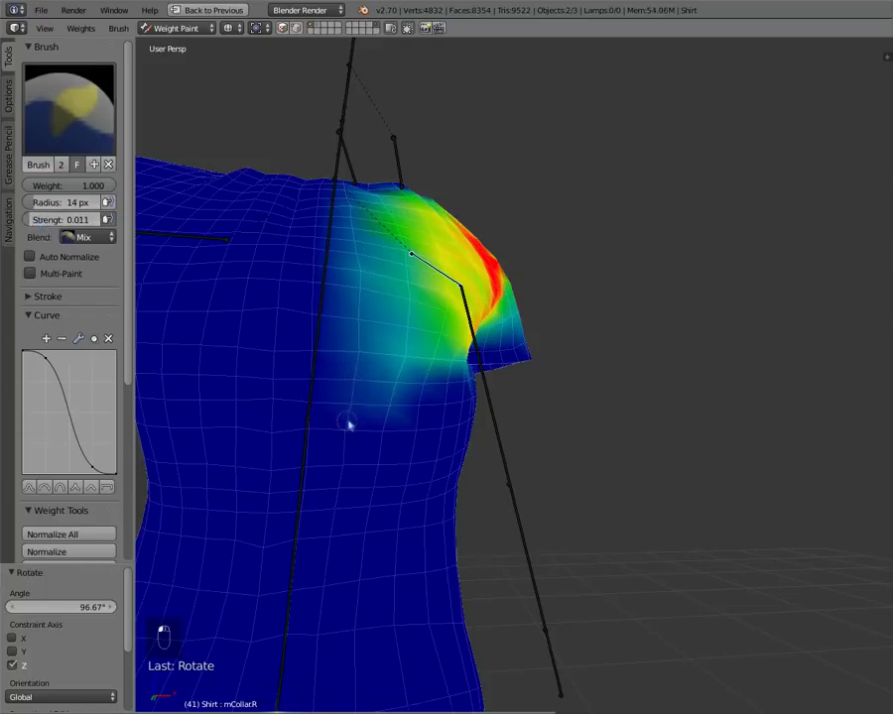
Rotate the mCollar.R bone -89.921° and then a further -24.292° around the global Z axis
mouse_move(337, 322)
middle_down()
mouse_move(329, 393)
mouse_move(319, 328)
mouse_move(305, 305)
mouse_move(467, 349)
mouse_move(333, 323)
mouse_move(457, 396)
mouse_move(420, 357)
mouse_move(511, 377)
middle_up()
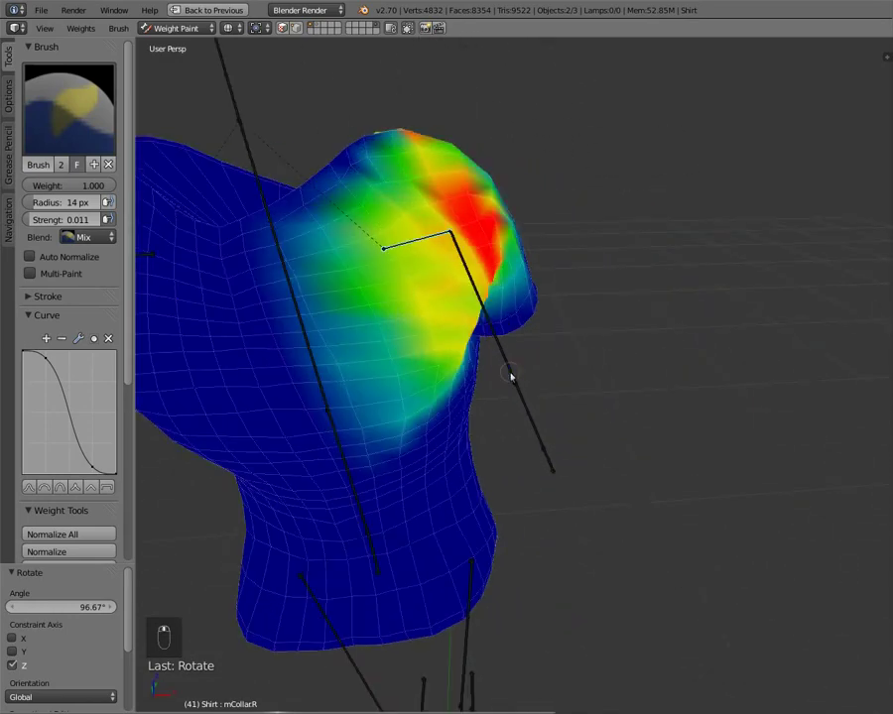
key(r)
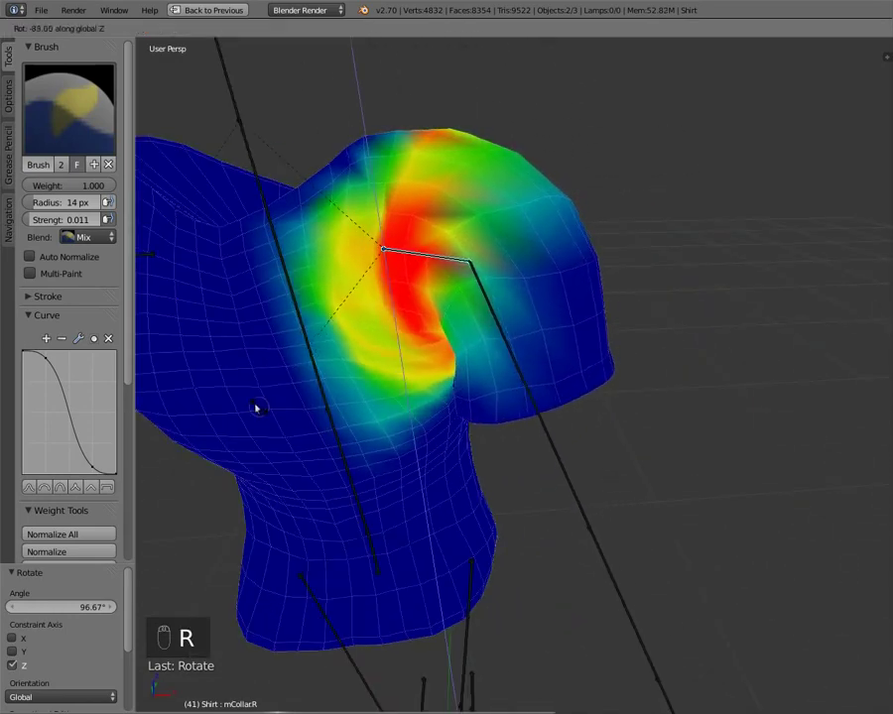
click(239, 399)
mouse_move(239, 398)
middle_down()
mouse_move(318, 399)
mouse_move(359, 458)
mouse_move(386, 446)
mouse_move(369, 405)
mouse_move(367, 436)
middle_up()
key(r)
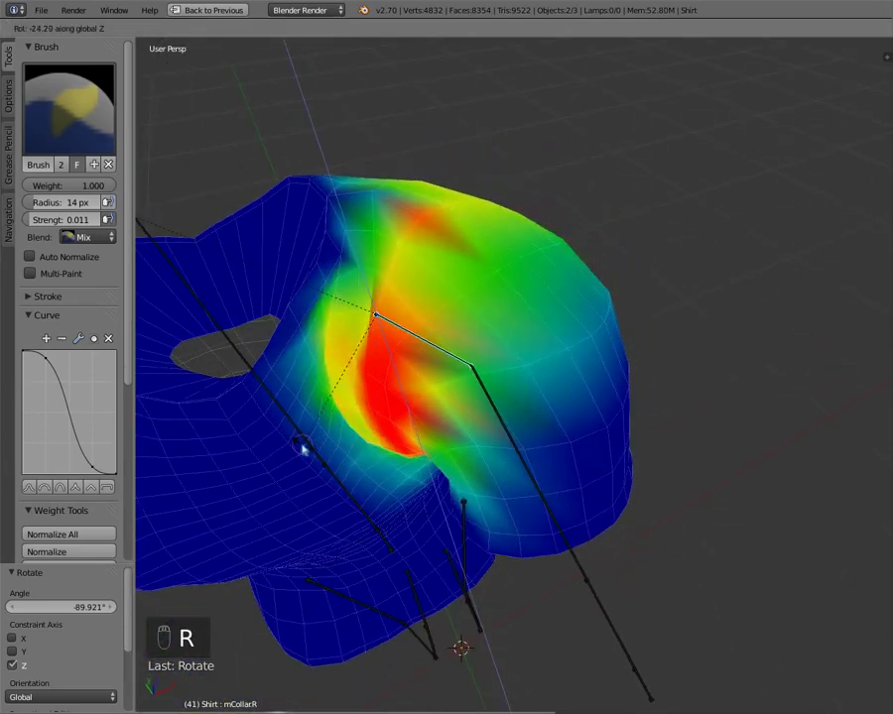
click(303, 448)
Set the brush weight to 0.000 and soften the strongest mCollar.R weights on the front of the right shoulder
mouse_move(303, 448)
middle_down()
mouse_move(391, 432)
mouse_move(420, 476)
mouse_move(426, 461)
mouse_move(399, 431)
mouse_move(383, 365)
mouse_move(418, 310)
mouse_move(436, 311)
mouse_move(223, 378)
mouse_move(634, 279)
mouse_move(594, 287)
mouse_move(531, 327)
mouse_move(606, 281)
mouse_move(738, 257)
middle_up()
mouse_move(319, 233)
middle_down()
mouse_move(363, 296)
mouse_move(131, 313)
mouse_move(83, 293)
middle_up()
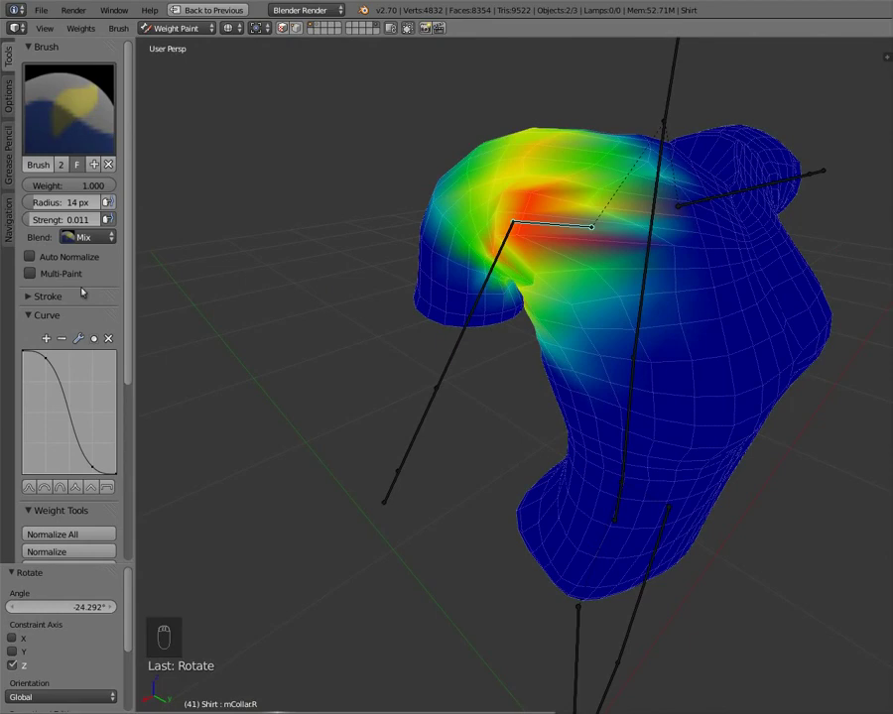
scroll(386, 416, up, 3)
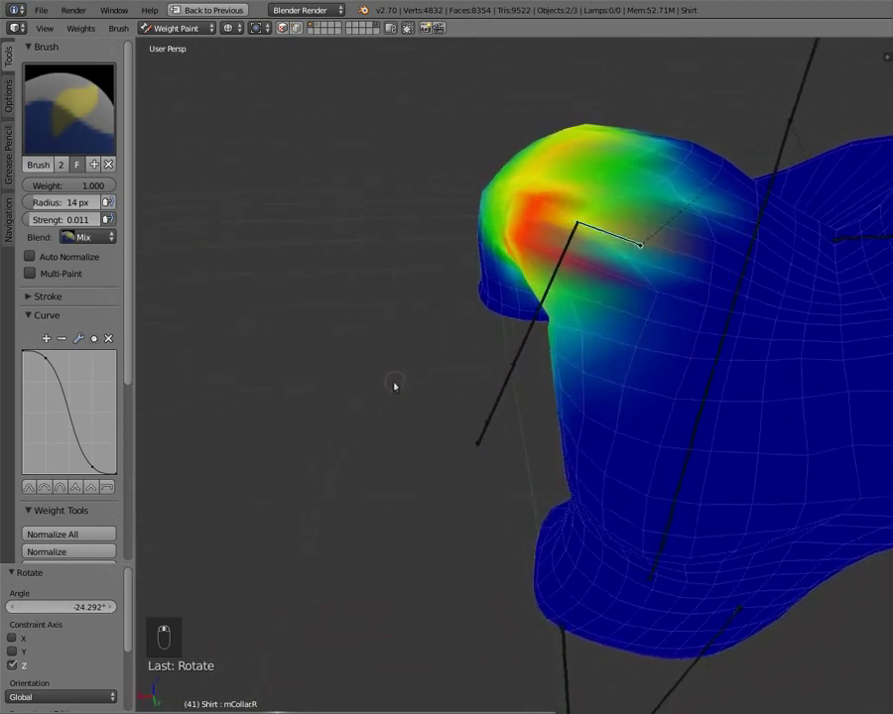
scroll(433, 398, down, 2)
mouse_move(434, 398)
middle_down()
mouse_move(466, 373)
mouse_move(456, 397)
mouse_move(431, 306)
middle_up()
drag(94, 185, 25, 185)
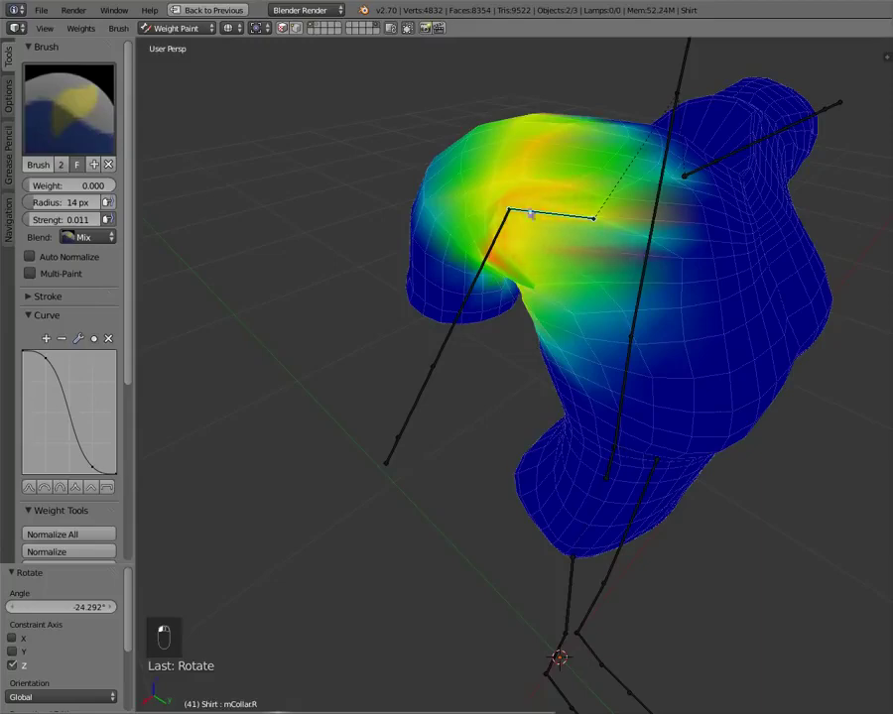
drag(531, 213, 539, 203)
middle_drag(523, 258, 455, 268)
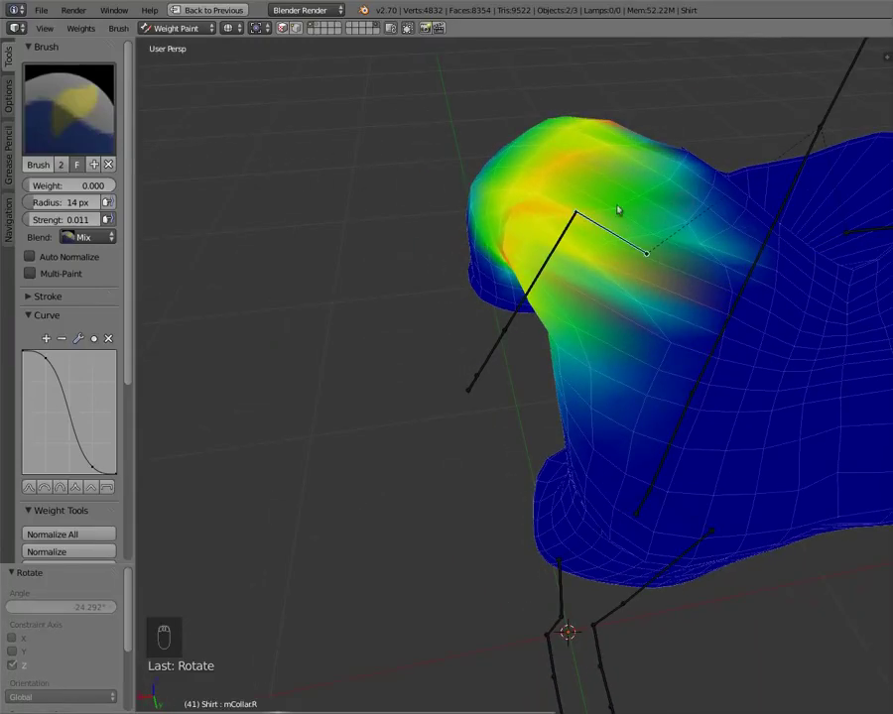
mouse_move(611, 289)
middle_down()
mouse_move(642, 253)
mouse_move(688, 330)
middle_up()
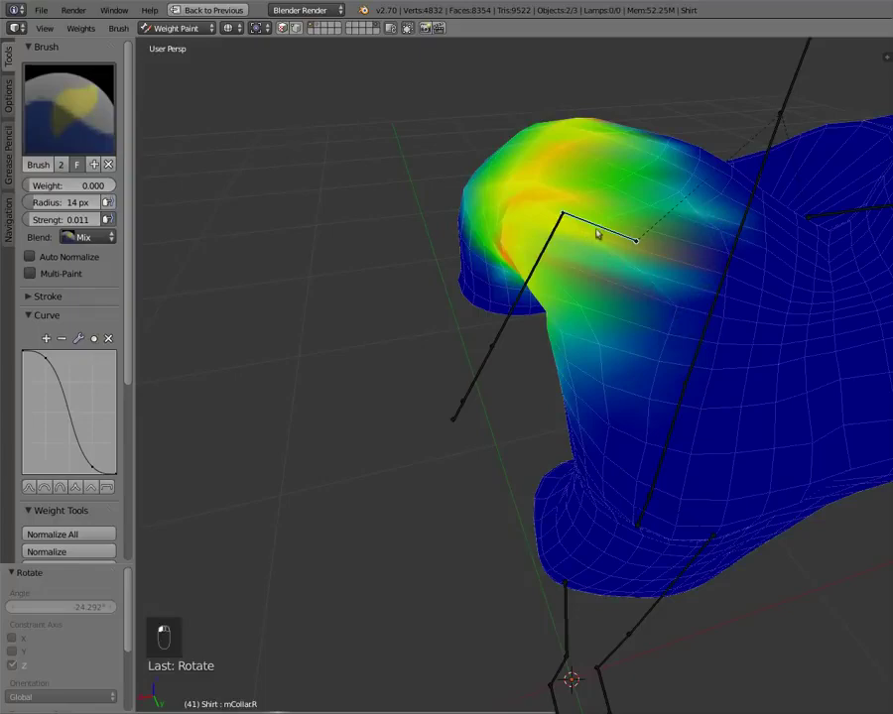
mouse_move(593, 248)
middle_down()
mouse_move(674, 207)
mouse_move(548, 309)
mouse_move(542, 350)
mouse_move(567, 357)
mouse_move(582, 293)
mouse_move(571, 298)
middle_up()
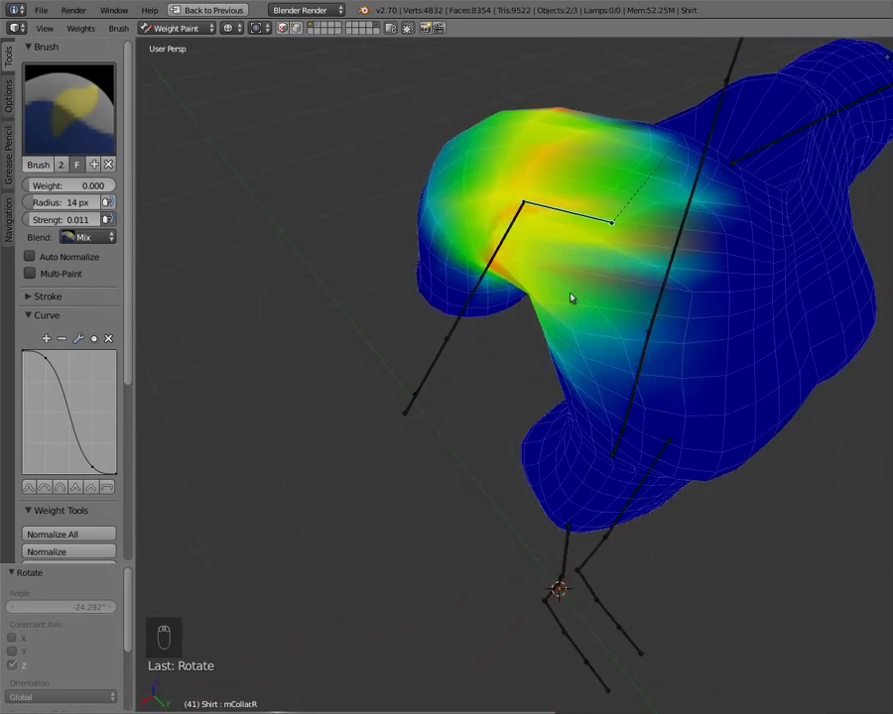
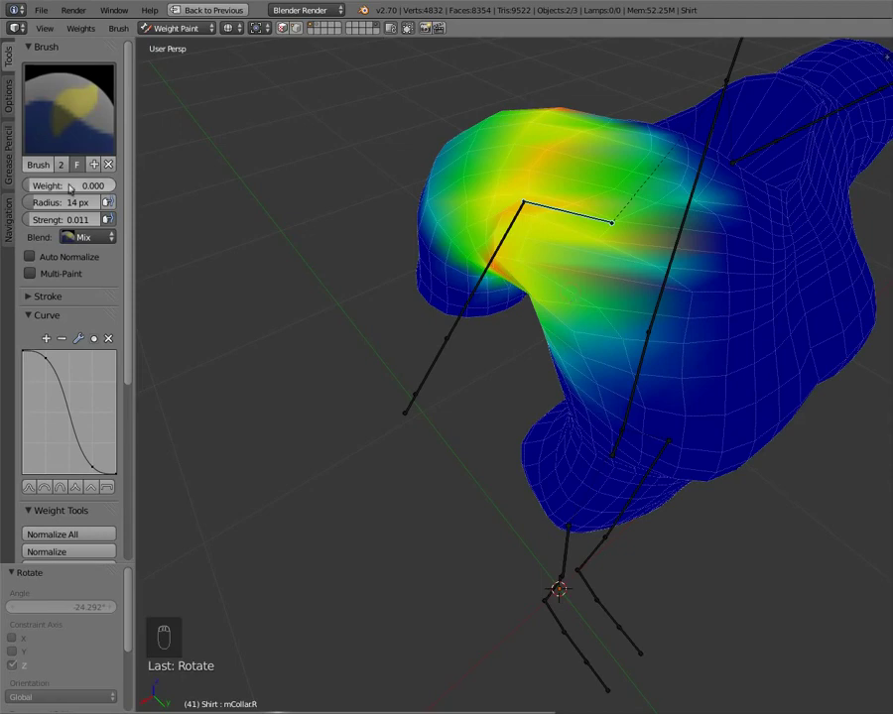
Set the brush weight to 1.000 and blend the mCollar.R weight gradient from the front of the right shoulder down onto the chest
drag(70, 186, 178, 190)
mouse_move(641, 311)
middle_down()
mouse_move(514, 227)
mouse_move(566, 253)
middle_up()
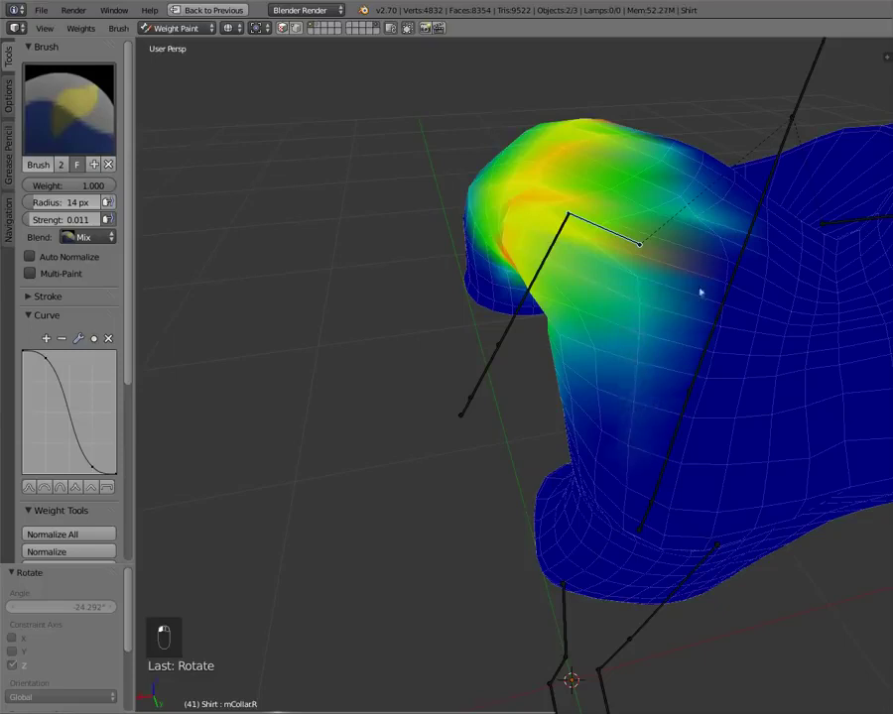
middle_drag(700, 231, 667, 257)
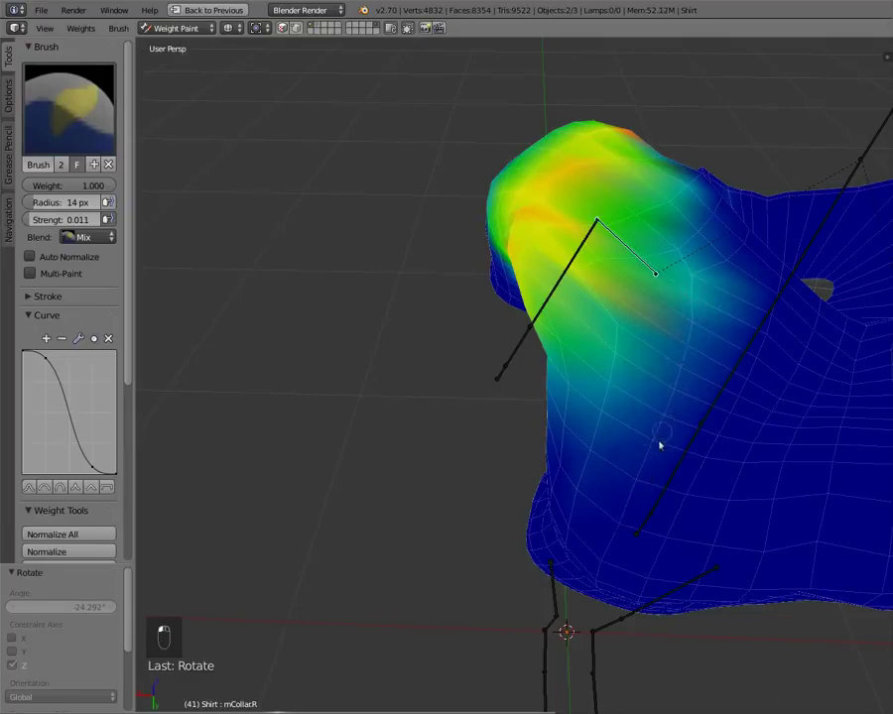
mouse_move(650, 432)
middle_down()
mouse_move(729, 276)
mouse_move(784, 274)
mouse_move(739, 259)
middle_up()
mouse_move(610, 276)
middle_down()
mouse_move(582, 265)
mouse_move(684, 305)
middle_up()
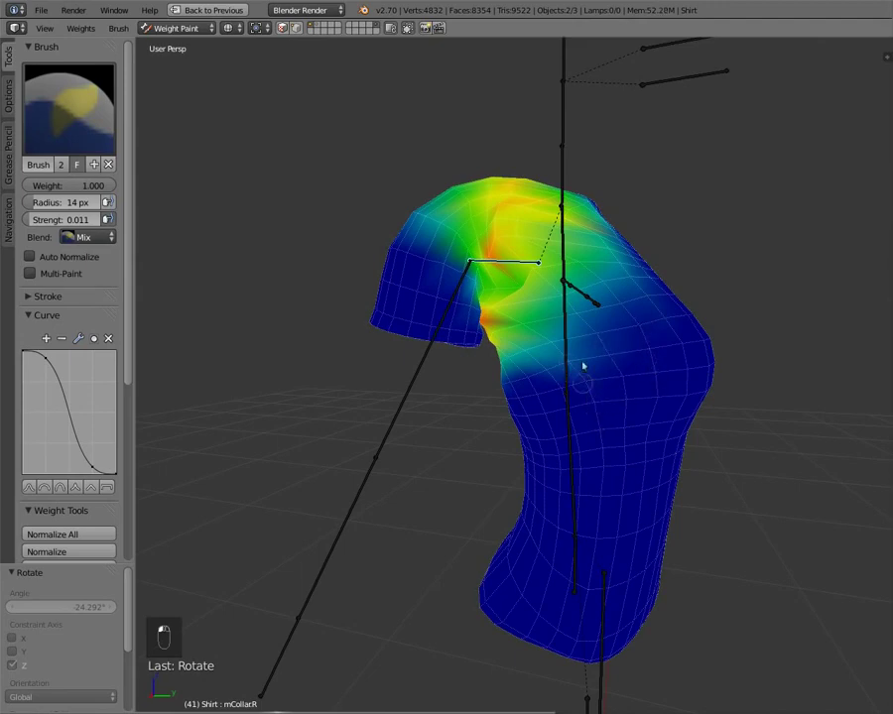
mouse_move(582, 367)
middle_down()
mouse_move(545, 366)
mouse_move(596, 315)
mouse_move(547, 351)
mouse_move(613, 328)
middle_up()
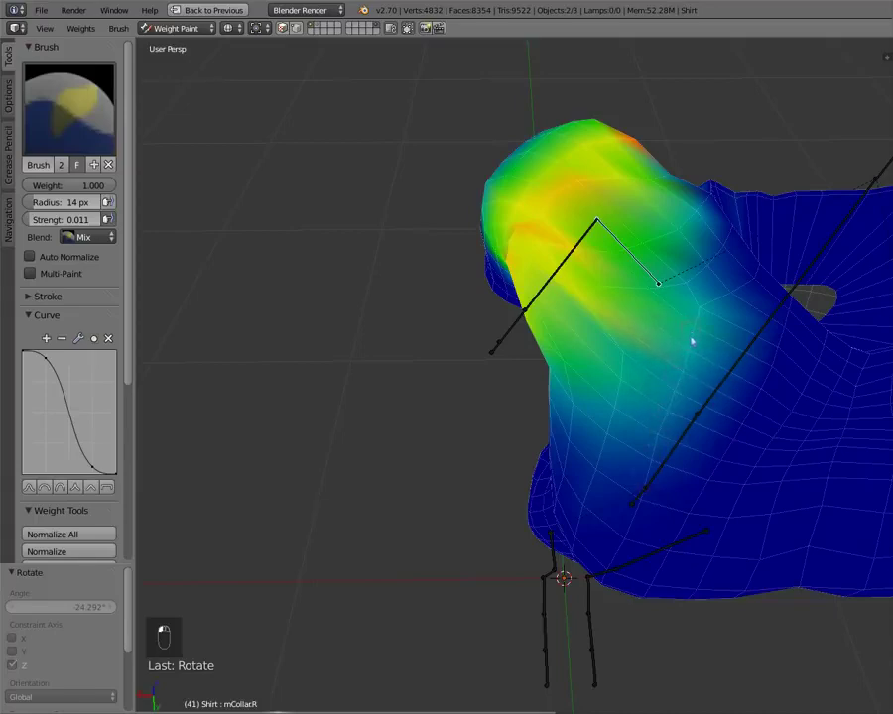
mouse_move(663, 426)
middle_down()
mouse_move(681, 381)
mouse_move(676, 344)
middle_up()
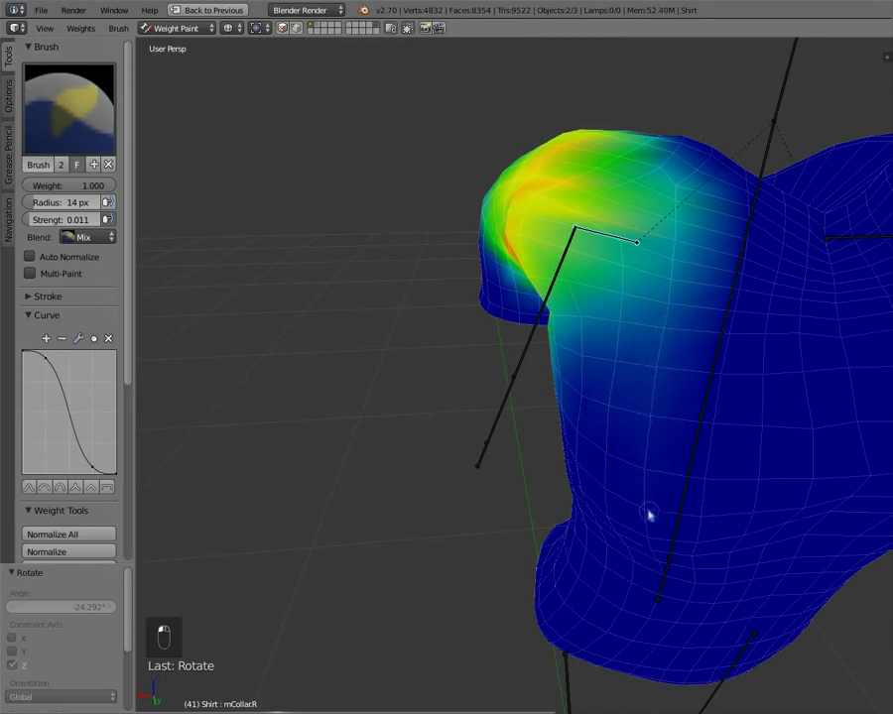
Compare the mChest and mCollar.R weights around the front of the right shoulder from several angles
middle_drag(658, 503, 691, 261)
middle_drag(636, 381, 607, 351)
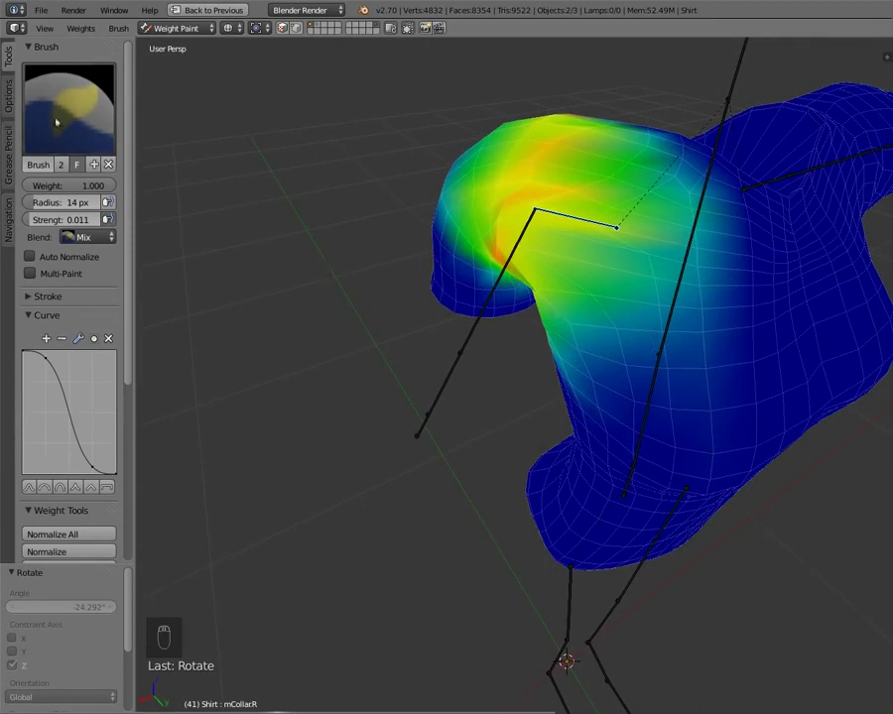
right_click(683, 271)
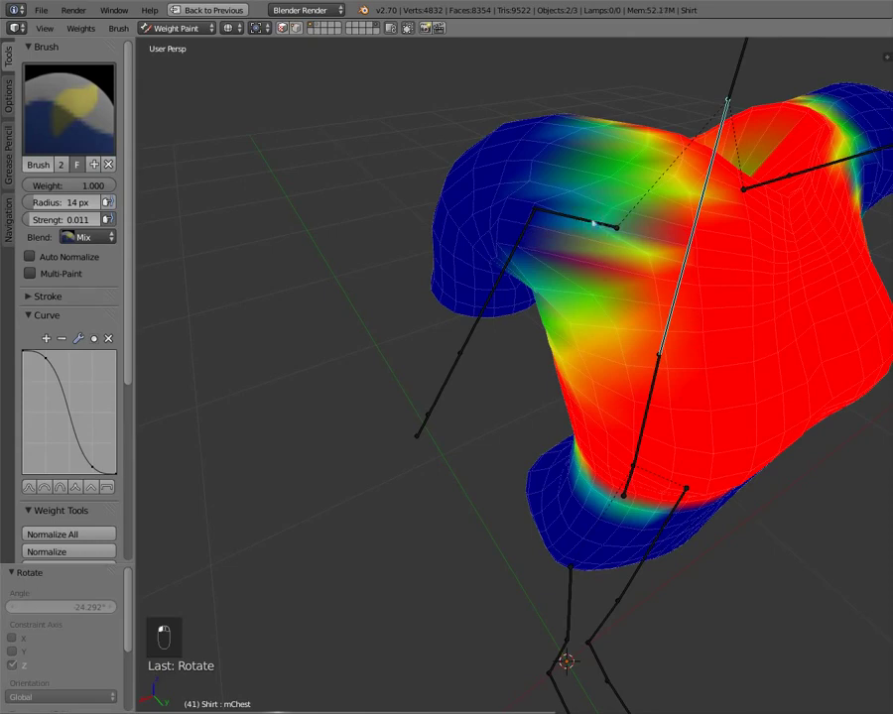
middle_drag(592, 213, 534, 200)
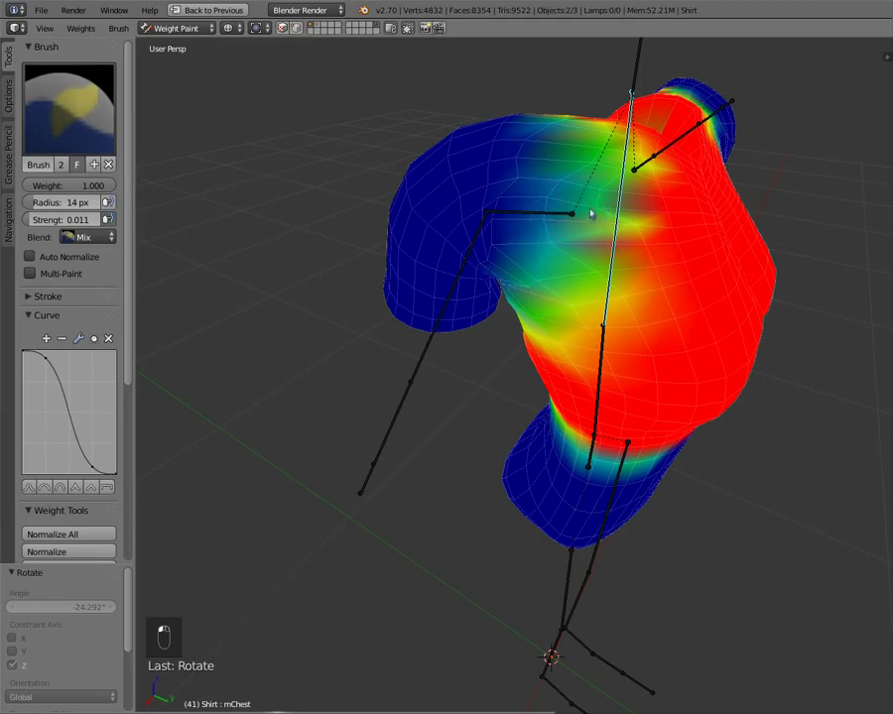
middle_drag(592, 213, 524, 225)
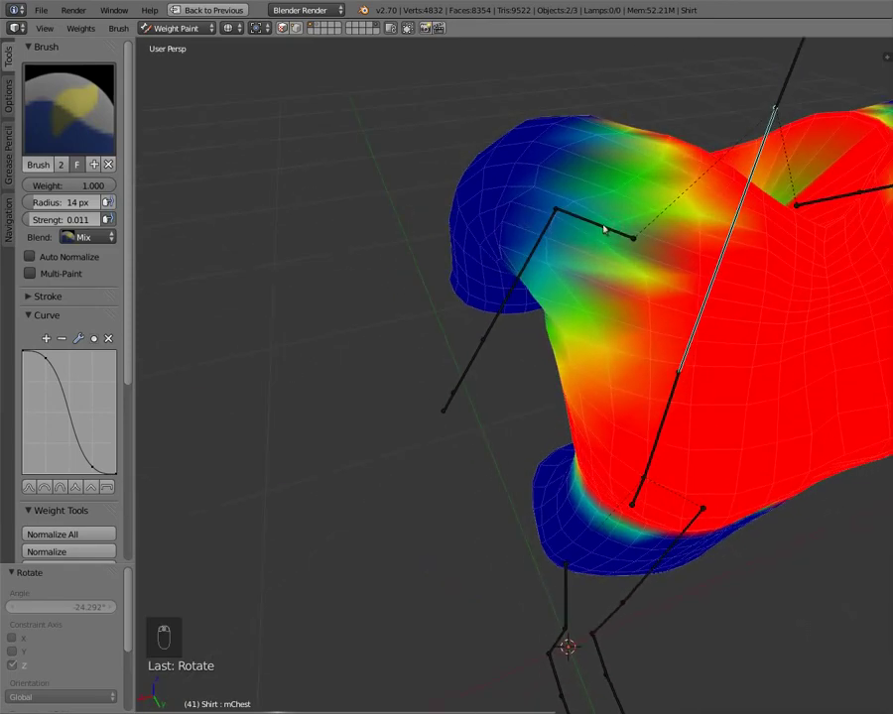
right_click(595, 226)
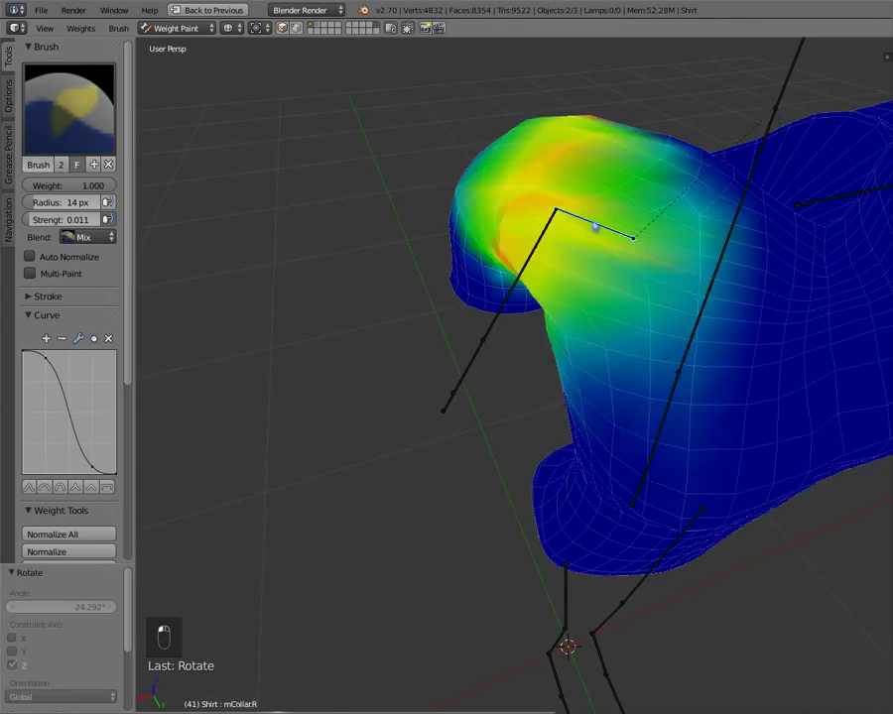
click(92, 186)
text(0)
key(Return)
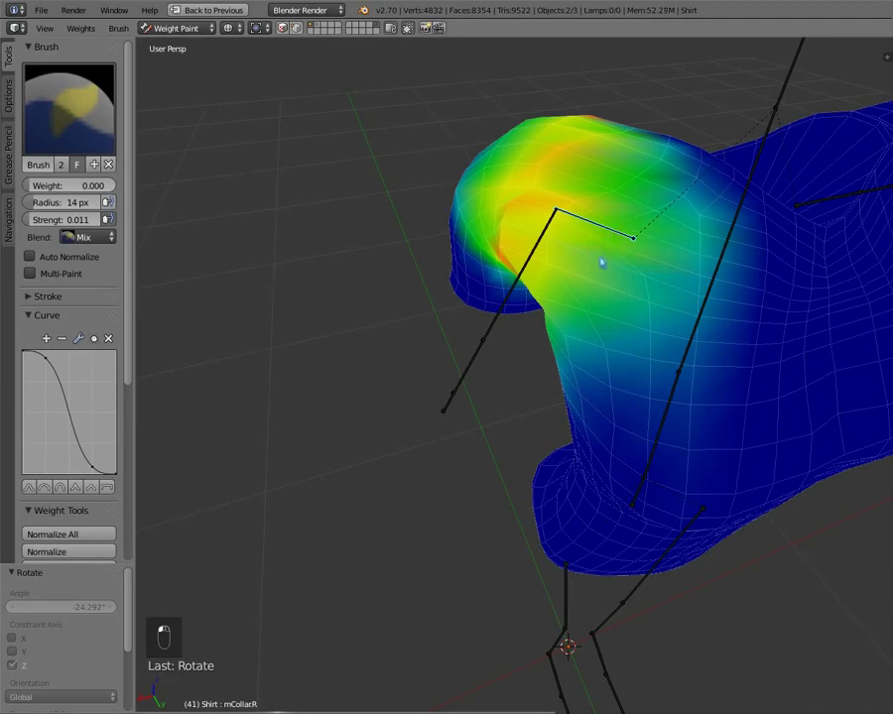
middle_drag(601, 262, 622, 213)
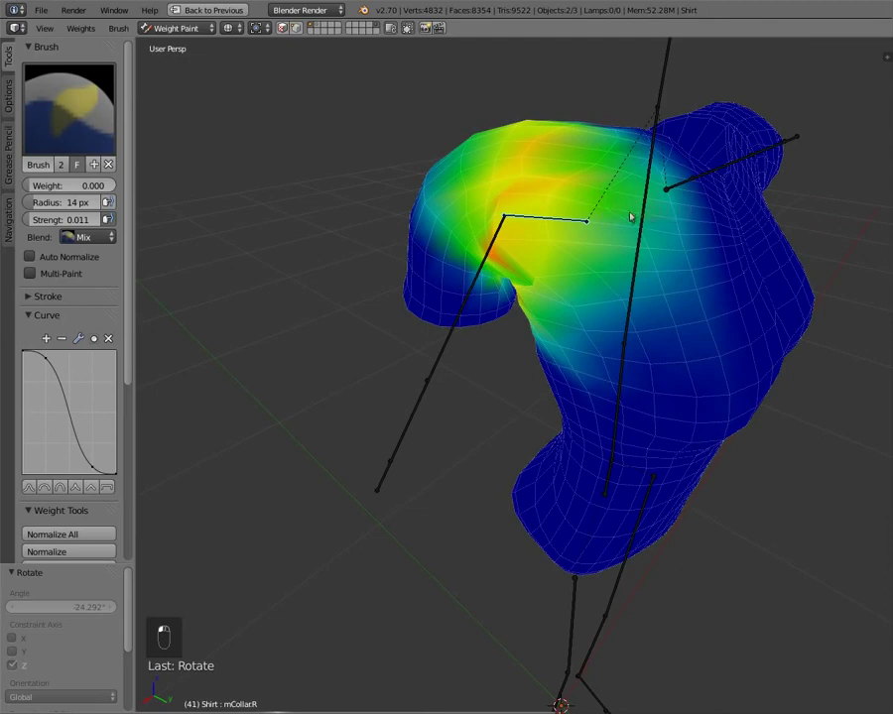
middle_drag(630, 217, 611, 224)
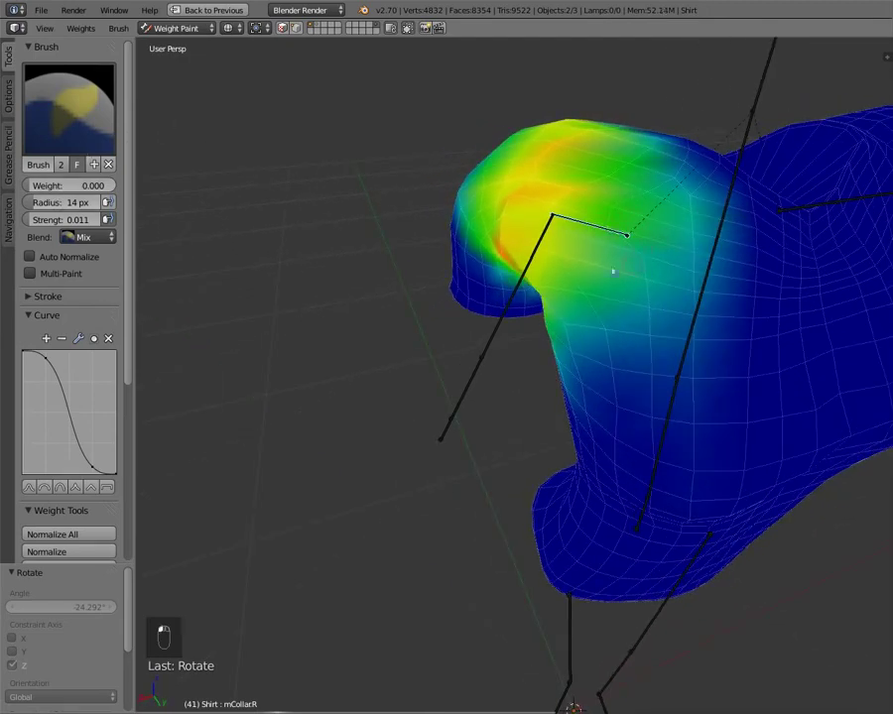
drag(35, 185, 196, 192)
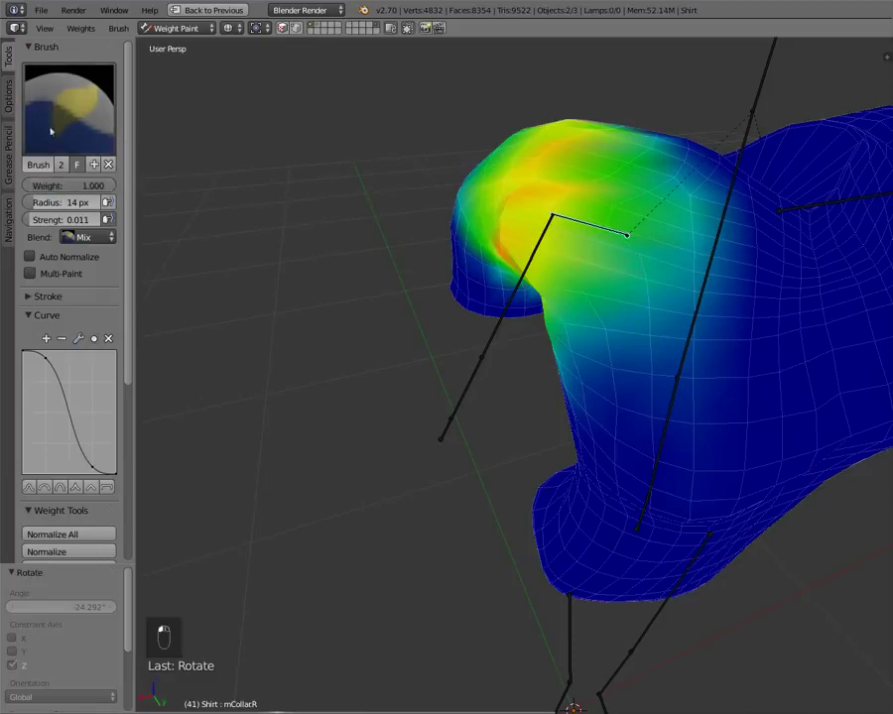
Examine how the mChest and mCollar.R weights overlap between the right shoulder and the chest, alternating between the two bones
mouse_move(446, 214)
middle_down()
mouse_move(583, 201)
mouse_move(557, 255)
mouse_move(568, 154)
mouse_move(549, 181)
mouse_move(538, 146)
middle_up()
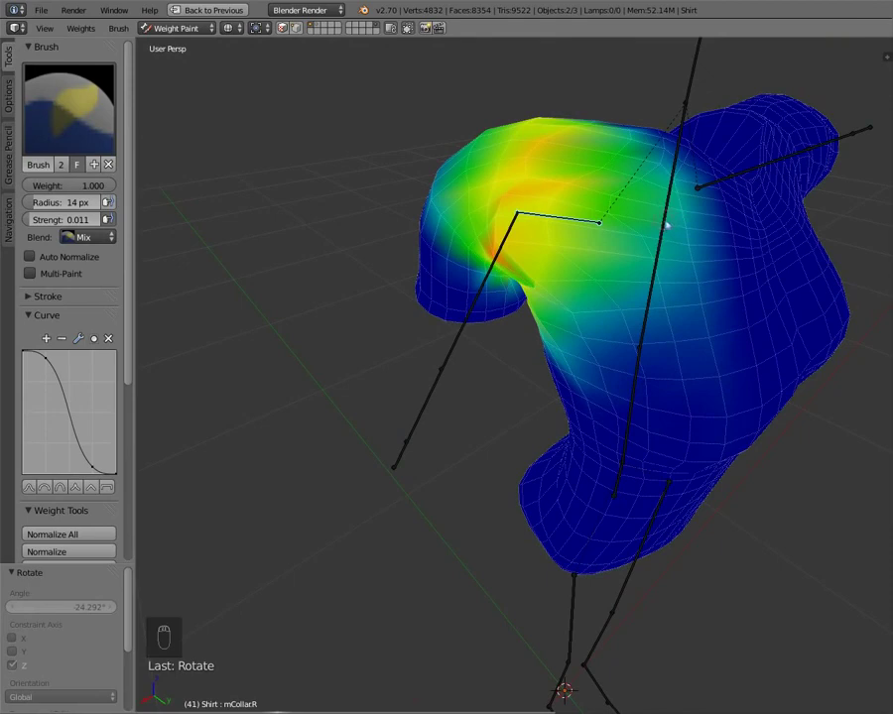
right_click(665, 226)
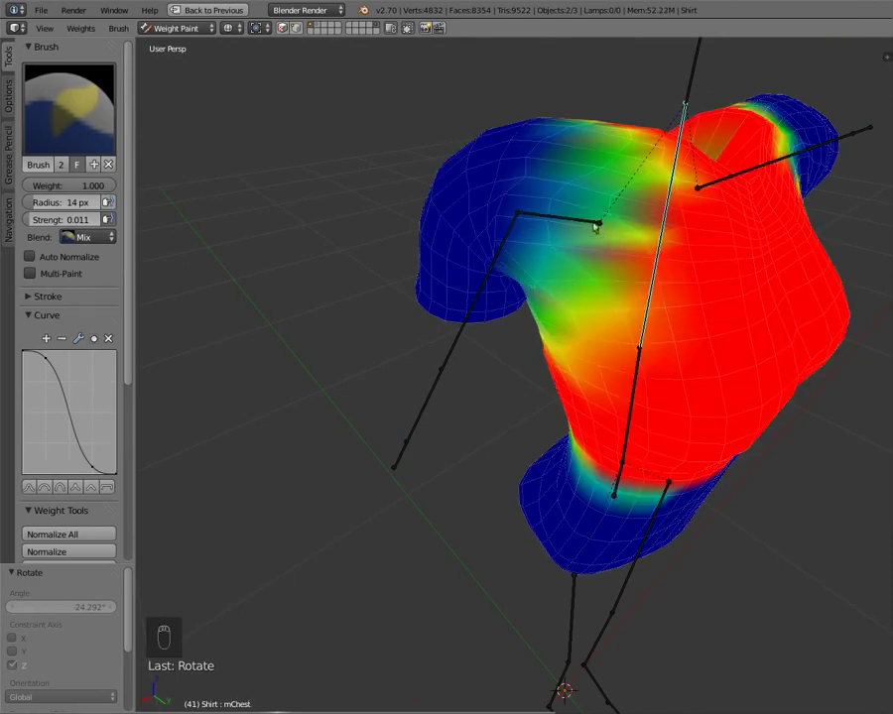
right_click(572, 220)
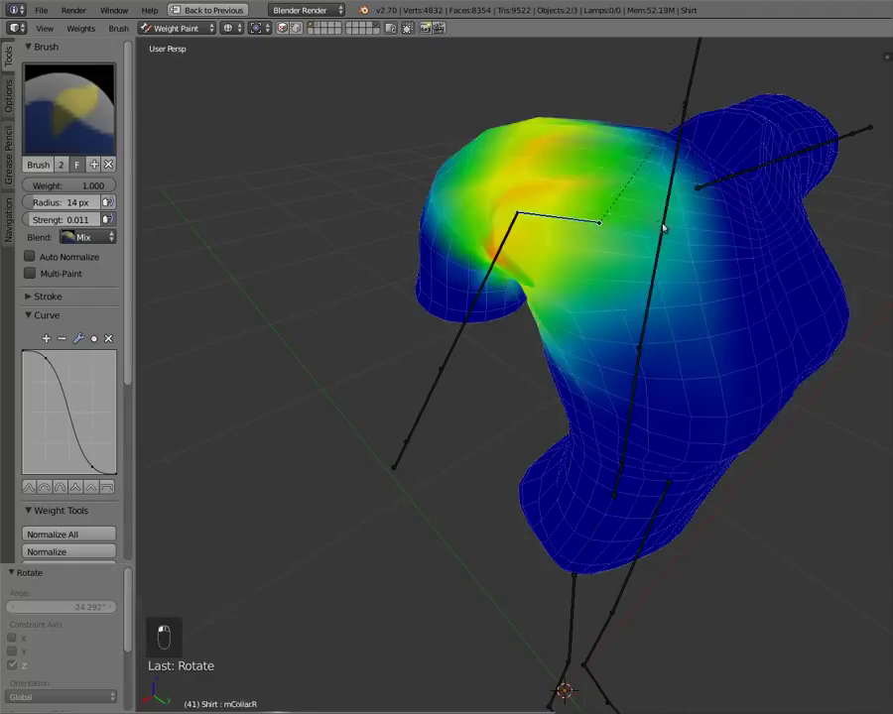
right_click(663, 229)
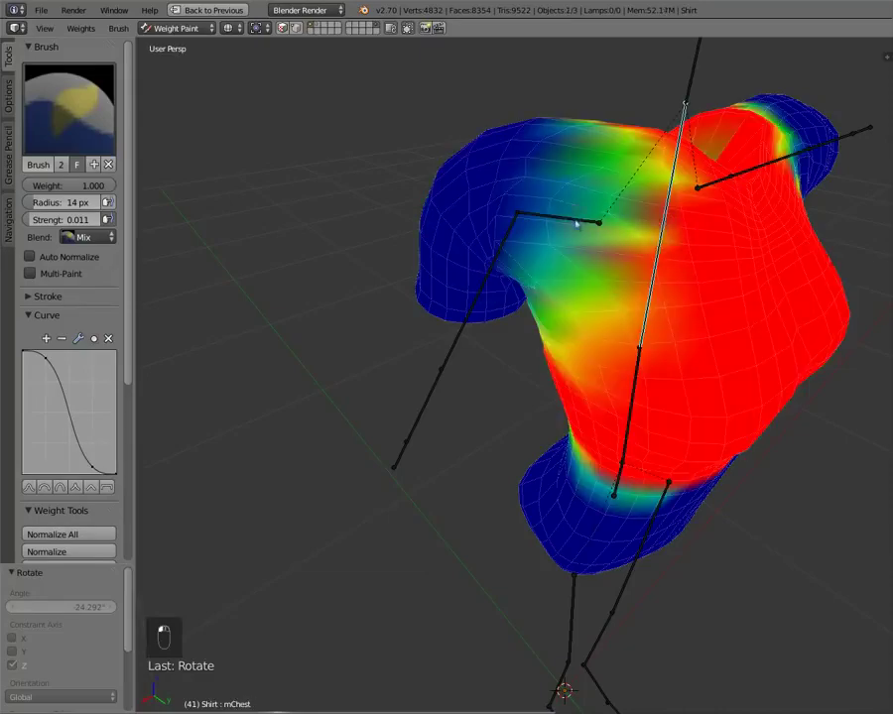
right_click(558, 231)
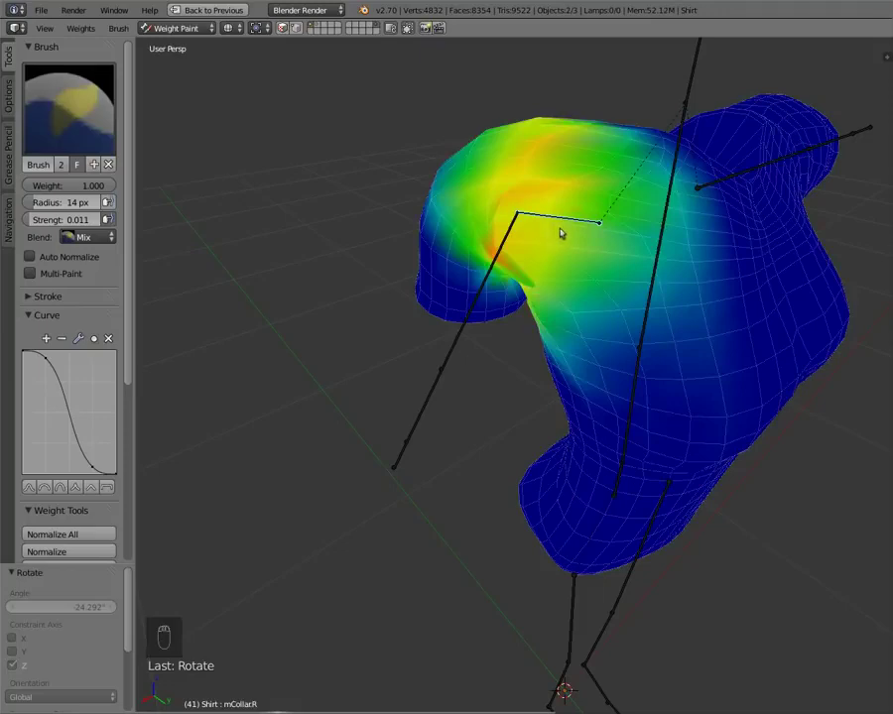
key(Tab)
key(Tab)
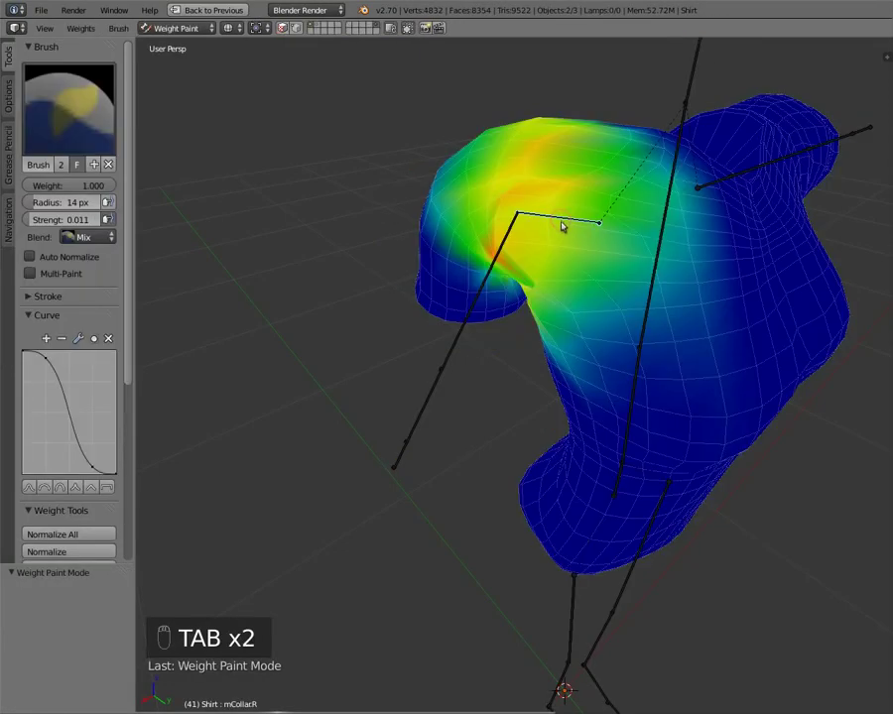
middle_drag(562, 242, 595, 218)
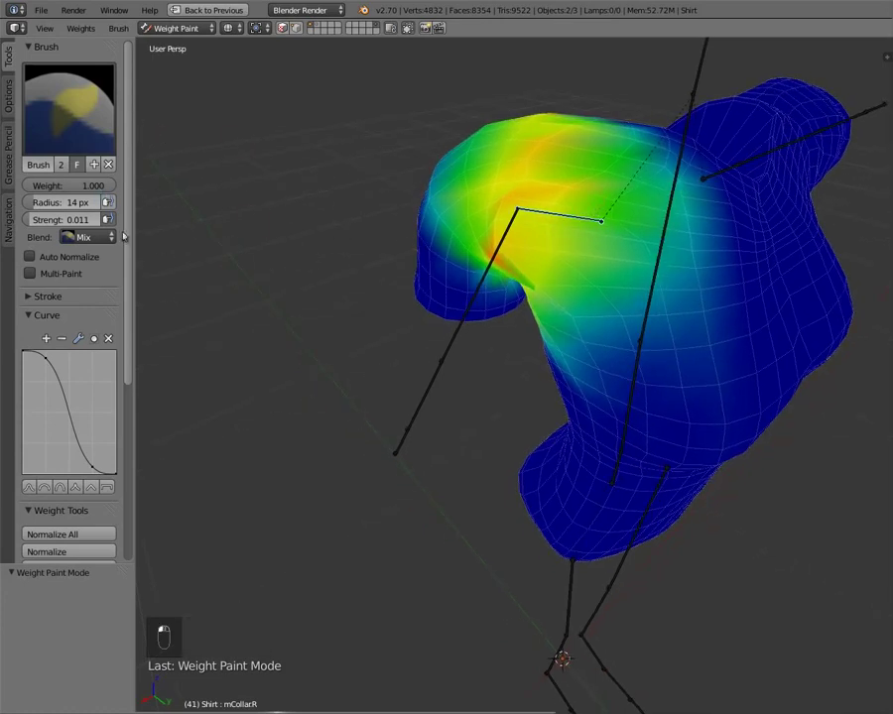
Set the brush strength to 0.054 and paint mChest weight down the front of the right shoulder
drag(79, 219, 84, 219)
right_click(666, 229)
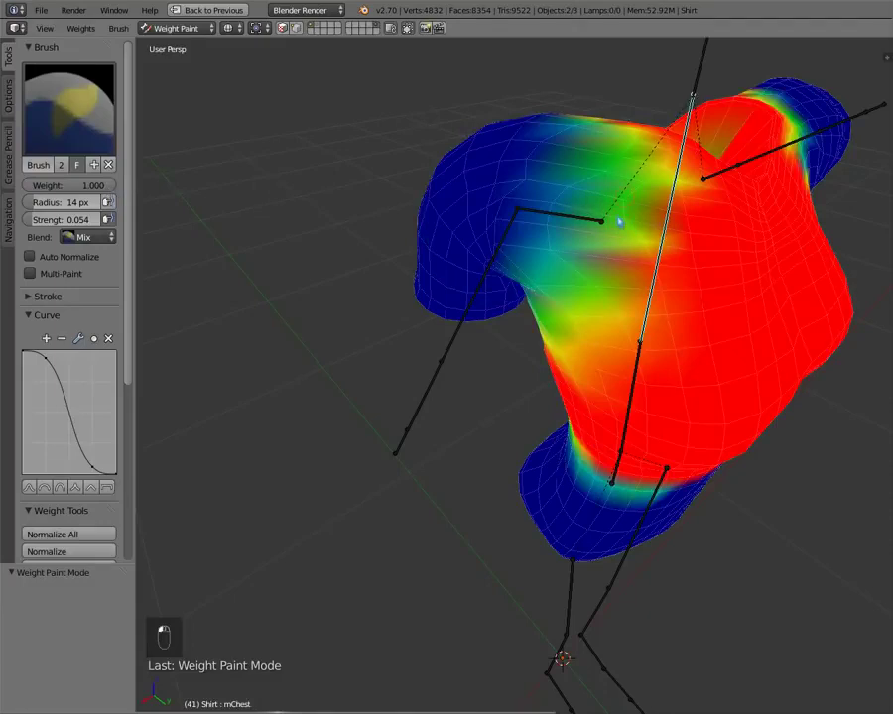
drag(576, 182, 548, 246)
mouse_move(543, 199)
middle_down()
mouse_move(591, 208)
mouse_move(492, 199)
middle_up()
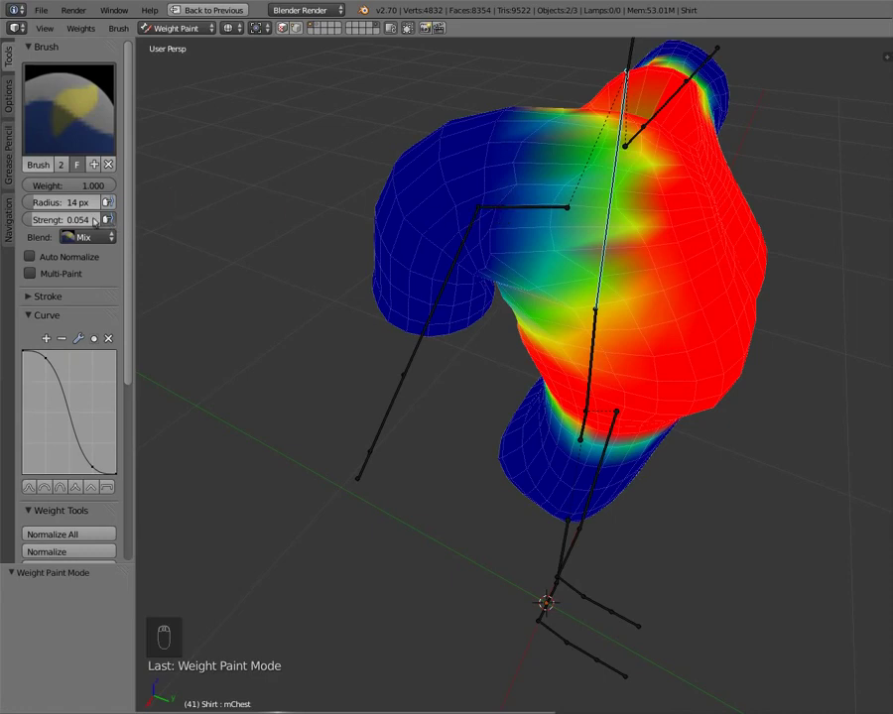
Set the brush strength to 0.011 and blend the mChest weight gradient across the right shoulder and upper chest
mouse_move(93, 219)
mouse_down()
mouse_move(80, 223)
mouse_move(89, 222)
mouse_up()
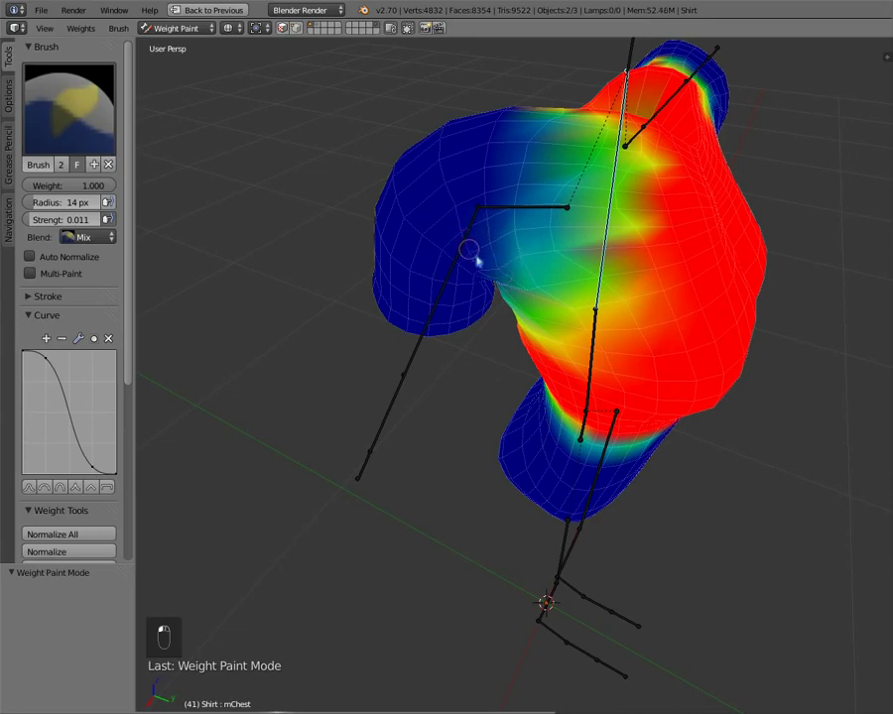
scroll(446, 215, up, 4)
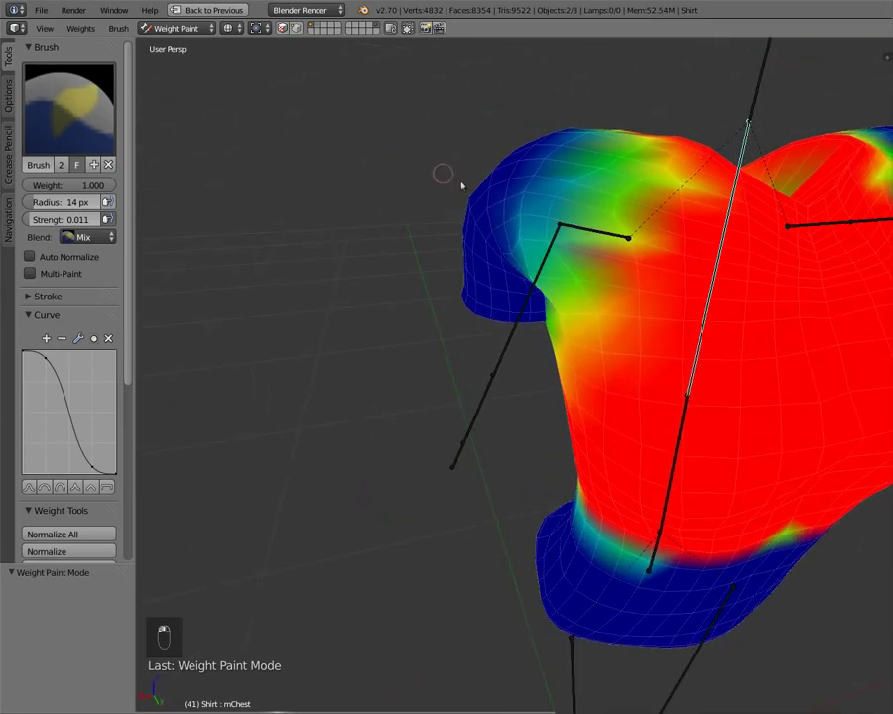
scroll(610, 145, down, 4)
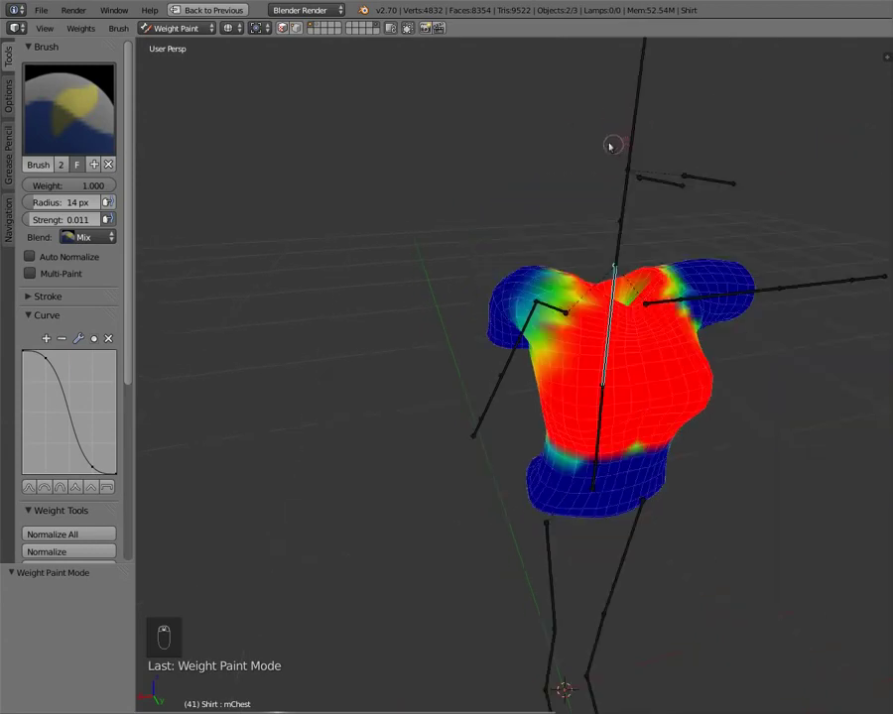
middle_drag(579, 359, 556, 312)
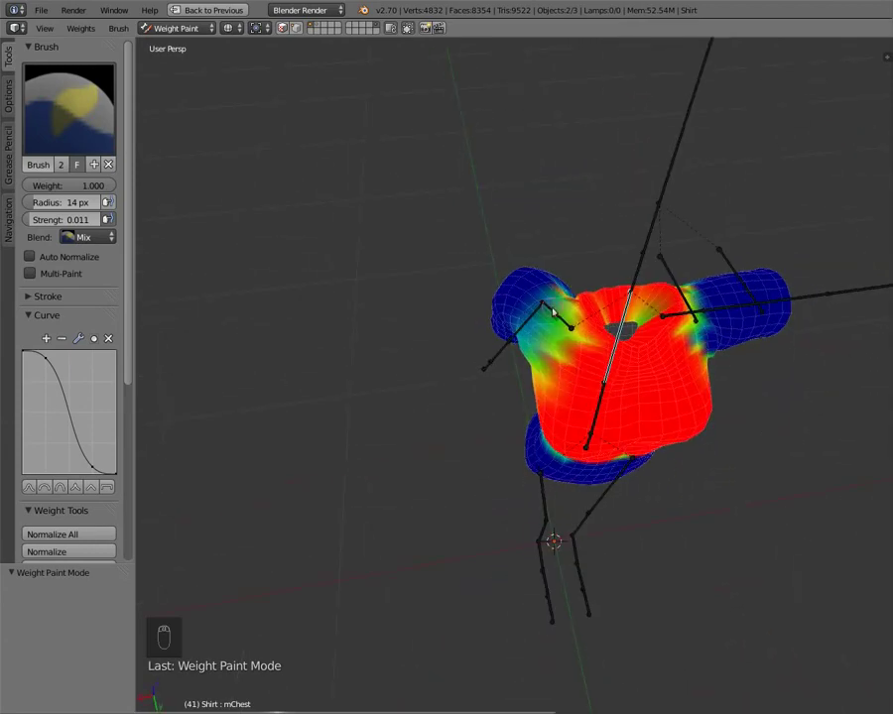
Try rotating the mCollar.R bone around the global Z axis to test the shoulder deformation, and cancel the rotation
right_click(552, 312)
key(r)
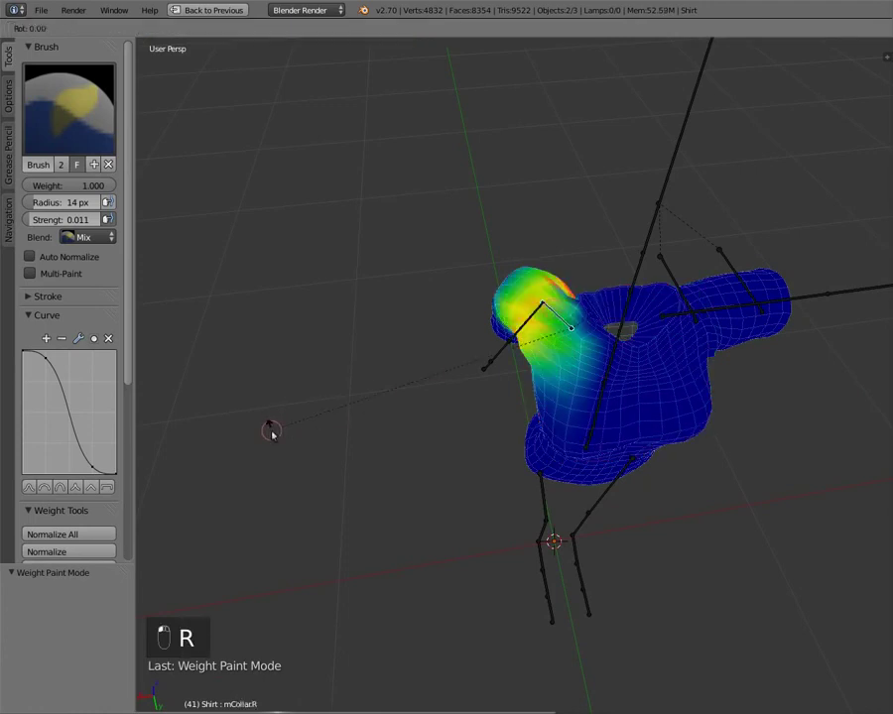
key(z)
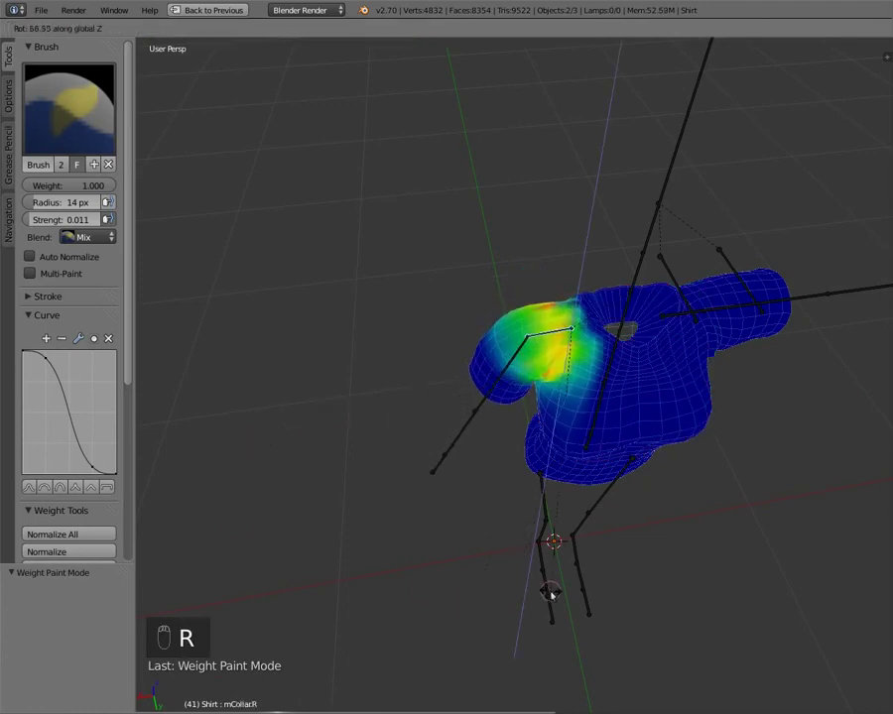
click(466, 548)
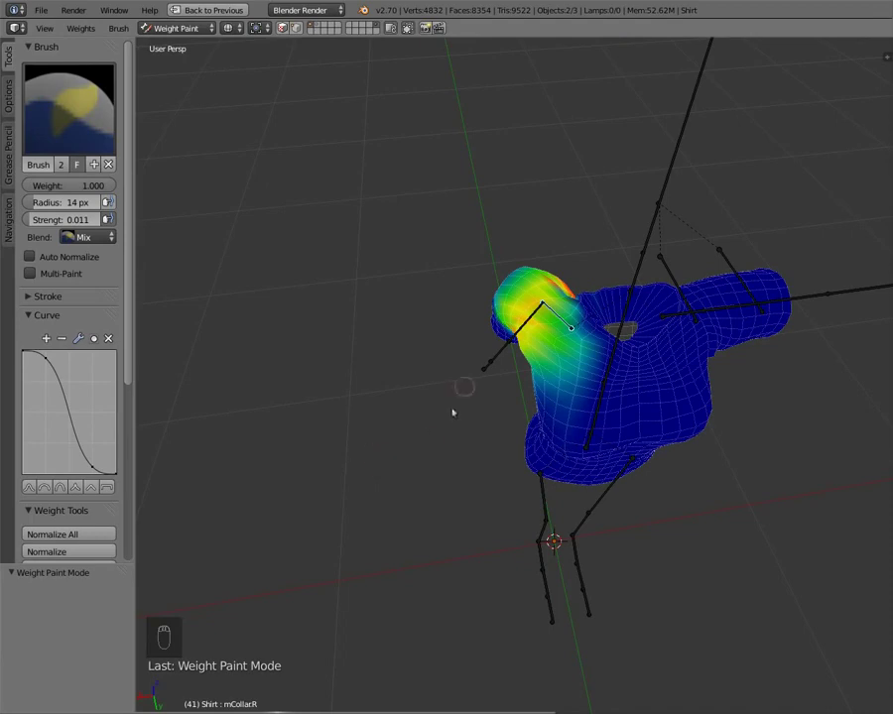
Clear the mCollar.R bone's pose rotation and rotate it -38.343° around the global Z axis
mouse_move(452, 413)
middle_down()
mouse_move(418, 405)
mouse_move(493, 413)
mouse_move(475, 430)
mouse_move(450, 395)
mouse_move(463, 502)
middle_up()
key(alt+r)
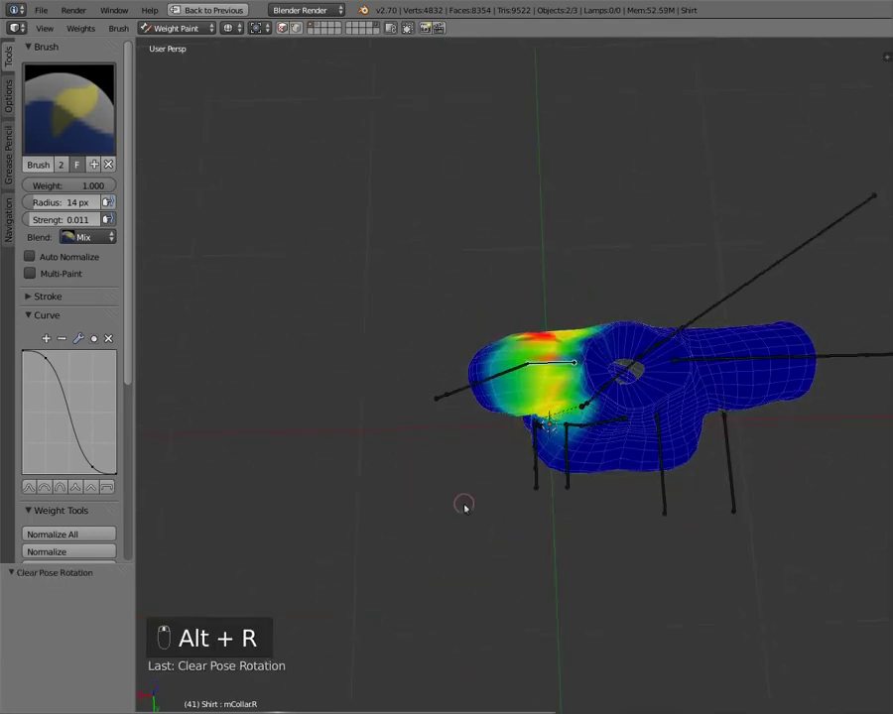
key(r)
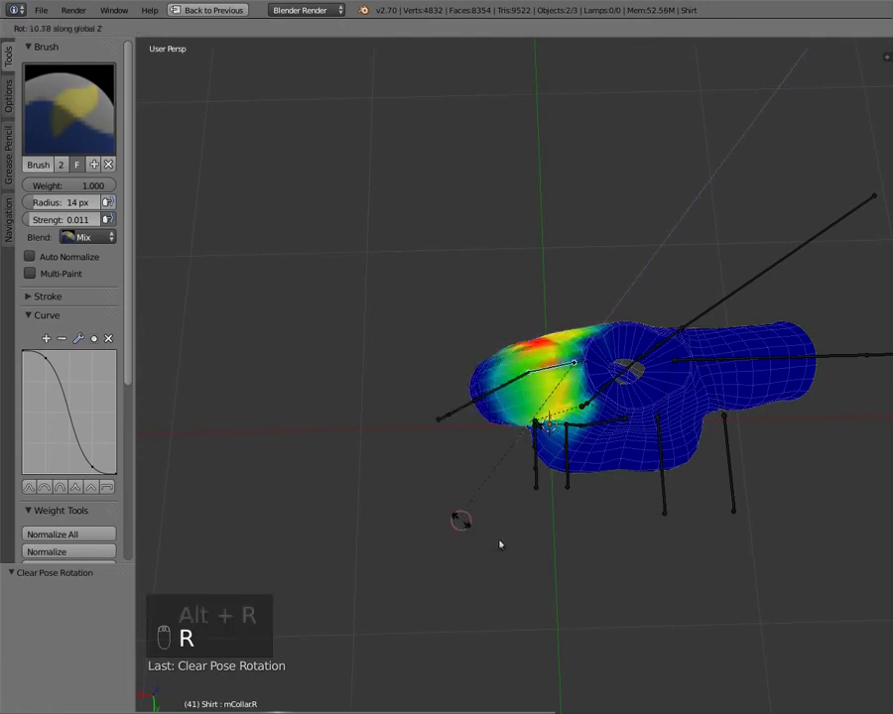
click(463, 373)
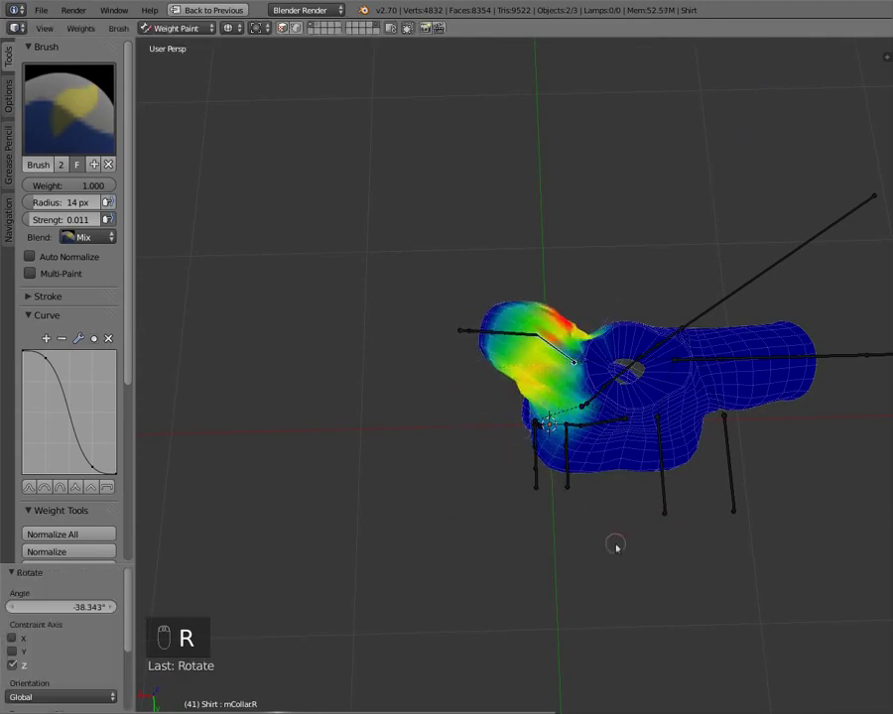
Try a further rotation of the mCollar.R bone around the global Z axis while viewing the shirt's front
middle_drag(615, 547, 607, 417)
key(r)
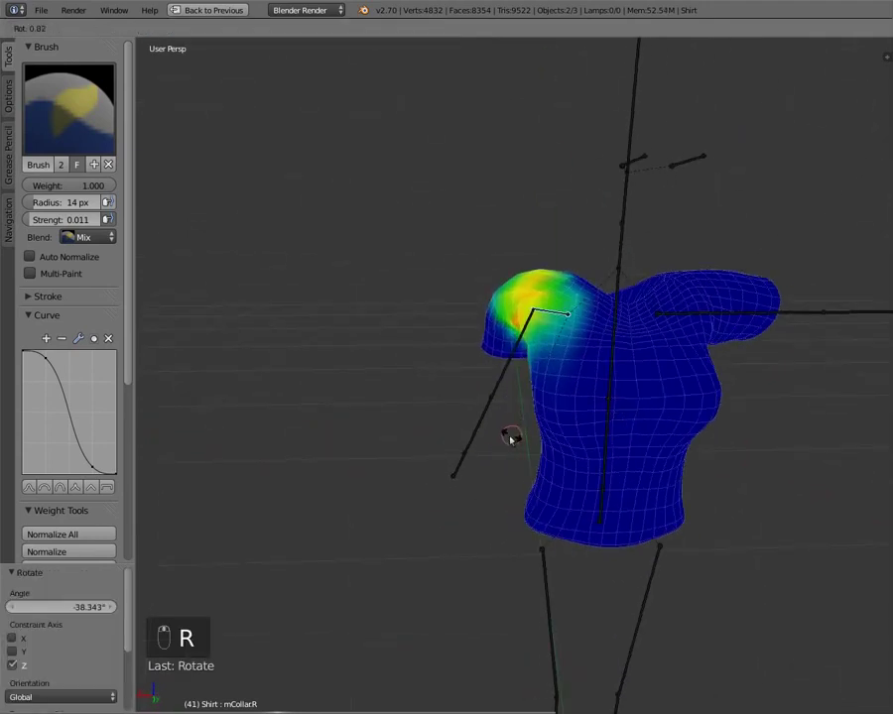
key(z)
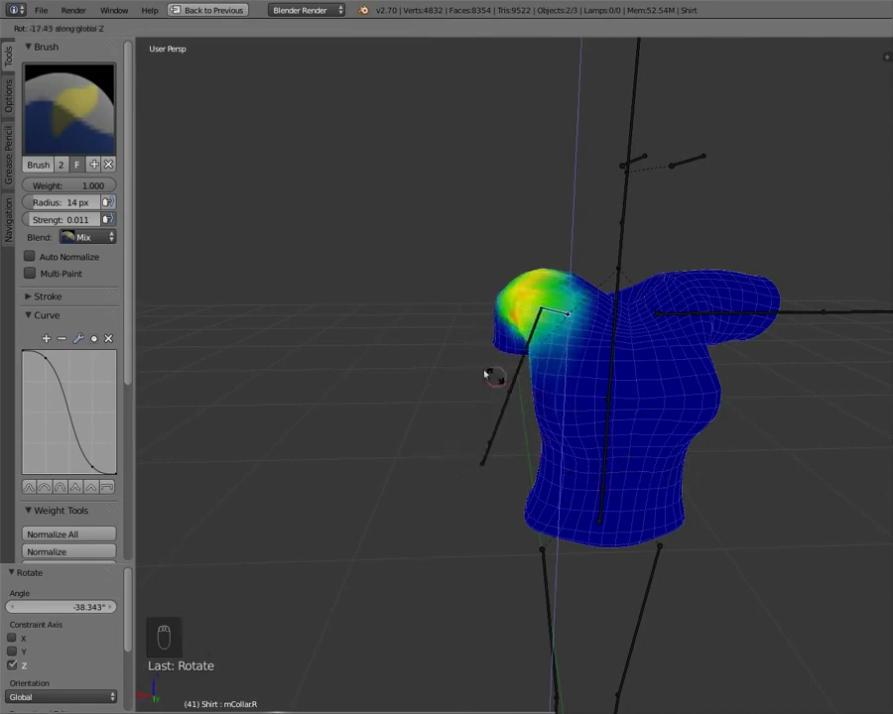
click(575, 407)
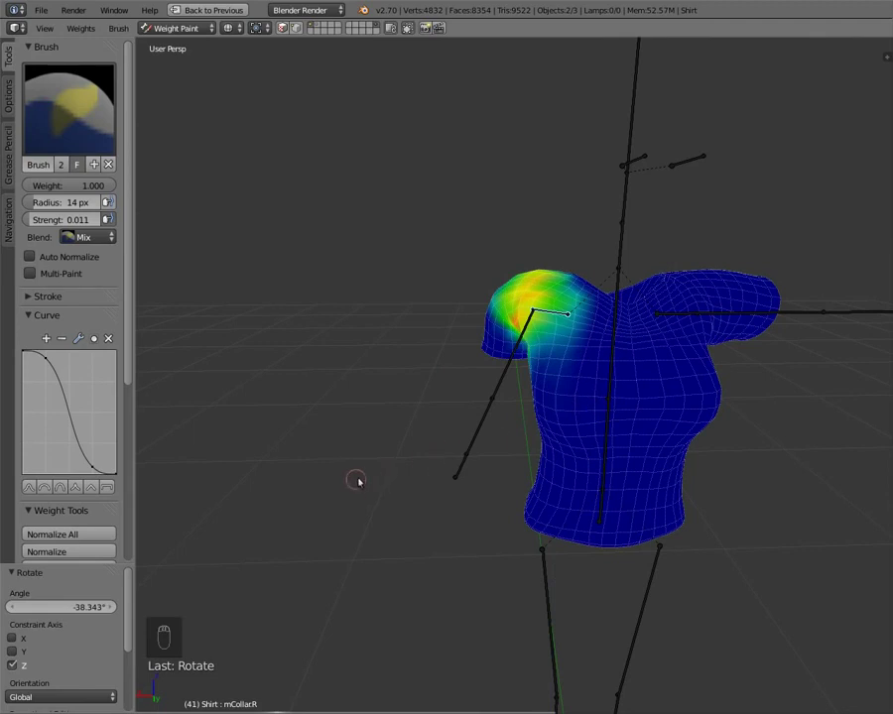
Clear the mCollar.R bone's pose rotation and try rotating it around the global X axis
key(alt+r)
key(r)
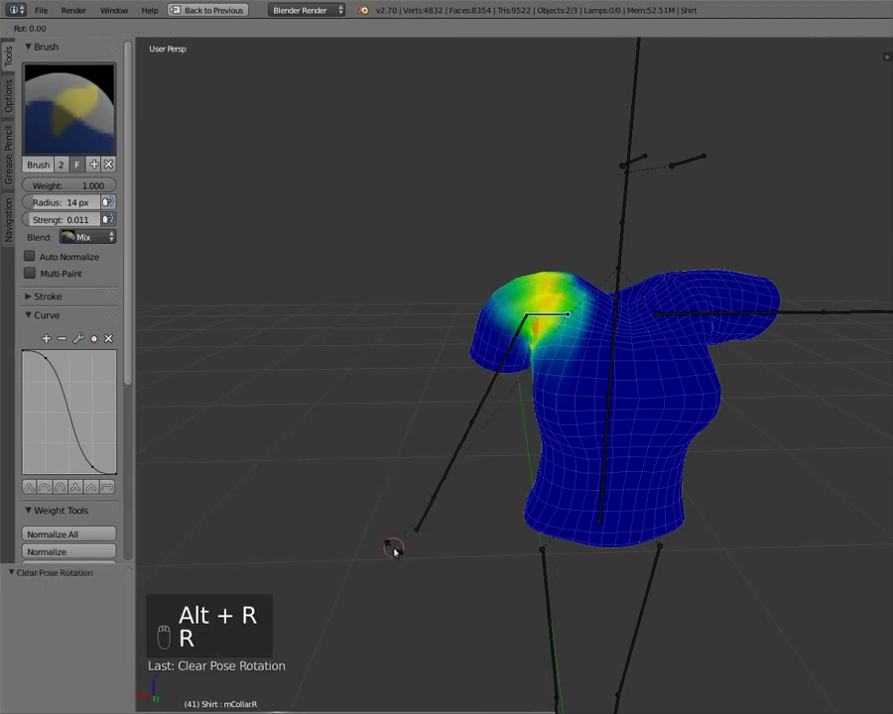
key(x)
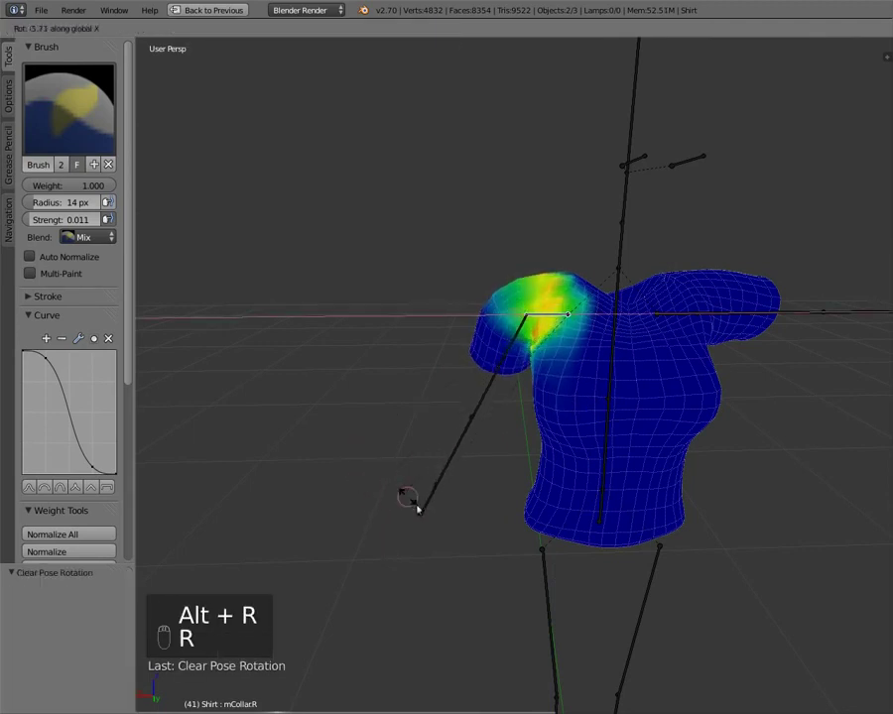
click(482, 426)
Rotate the mCollar.R bone -19.346° around the global X axis and inspect the right shoulder's deformation
middle_drag(406, 368, 547, 409)
key(r)
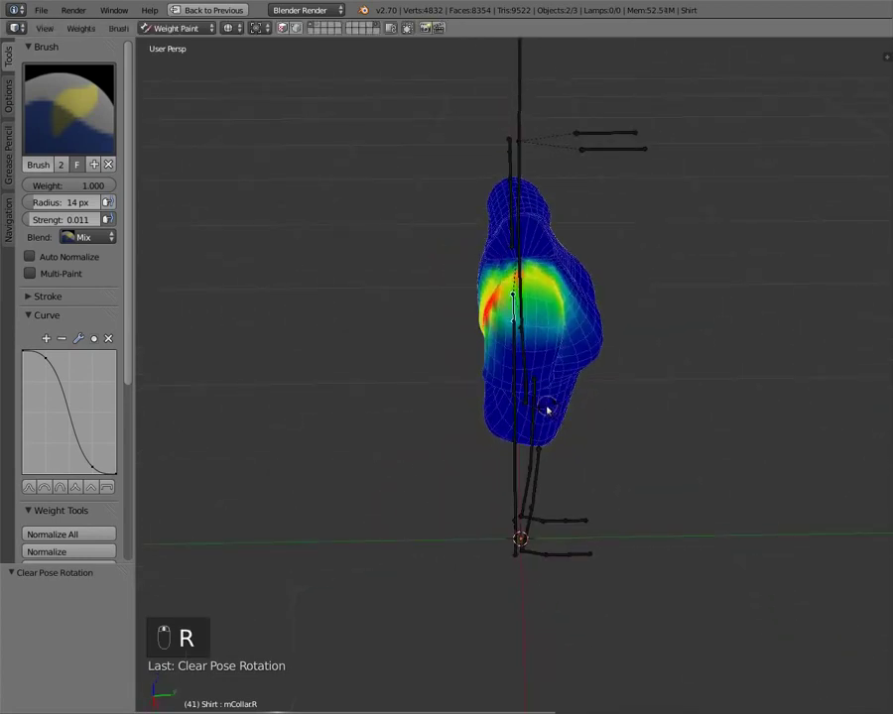
key(x)
click(484, 424)
mouse_move(484, 424)
middle_down()
mouse_move(593, 351)
mouse_move(643, 213)
mouse_move(645, 328)
mouse_move(528, 353)
mouse_move(373, 302)
mouse_move(229, 275)
mouse_move(208, 308)
middle_up()
scroll(496, 336, up, 4)
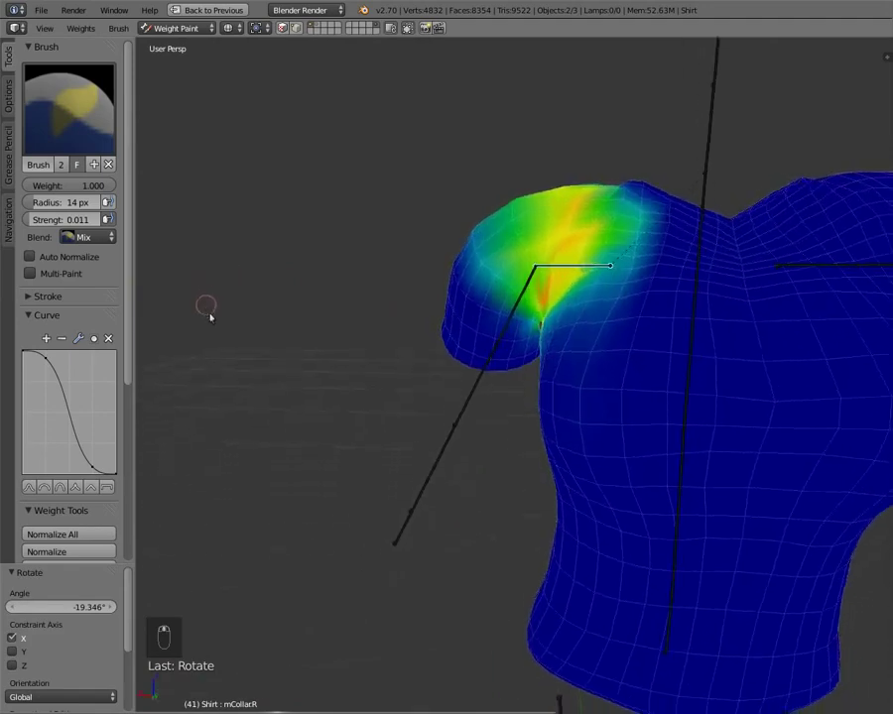
Clear the mCollar.R bone's pose rotation and rotate it -49.366° around the global Y axis to raise the sleeve
key(alt+r)
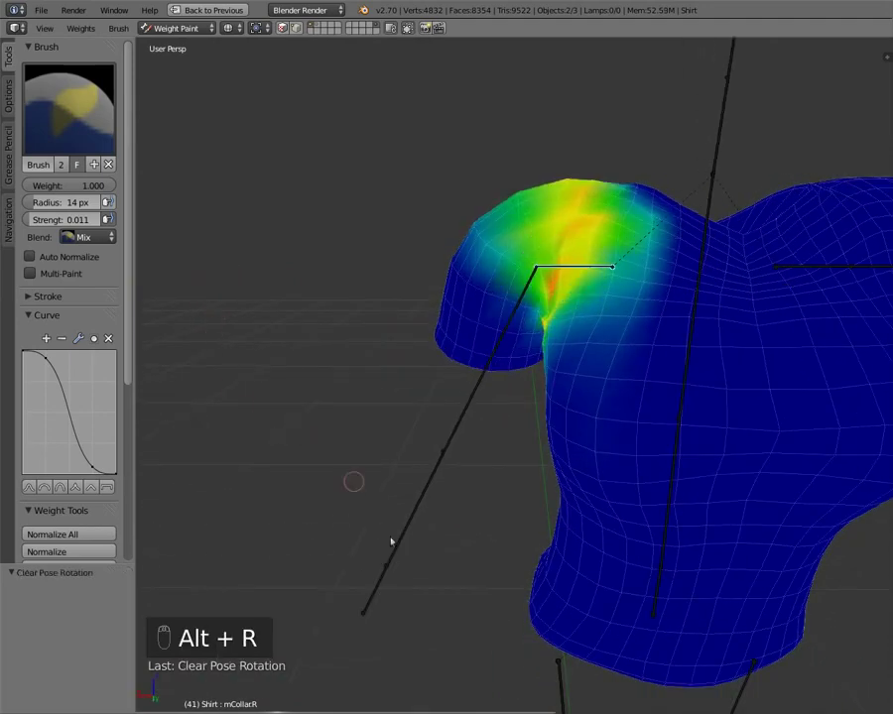
key(r)
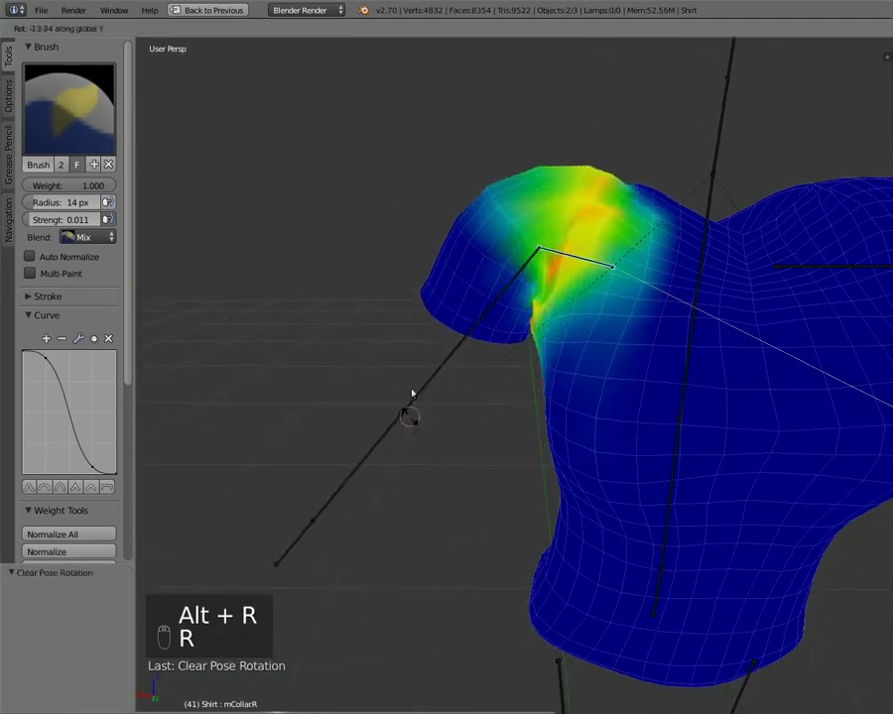
click(418, 285)
middle_drag(418, 285, 555, 353)
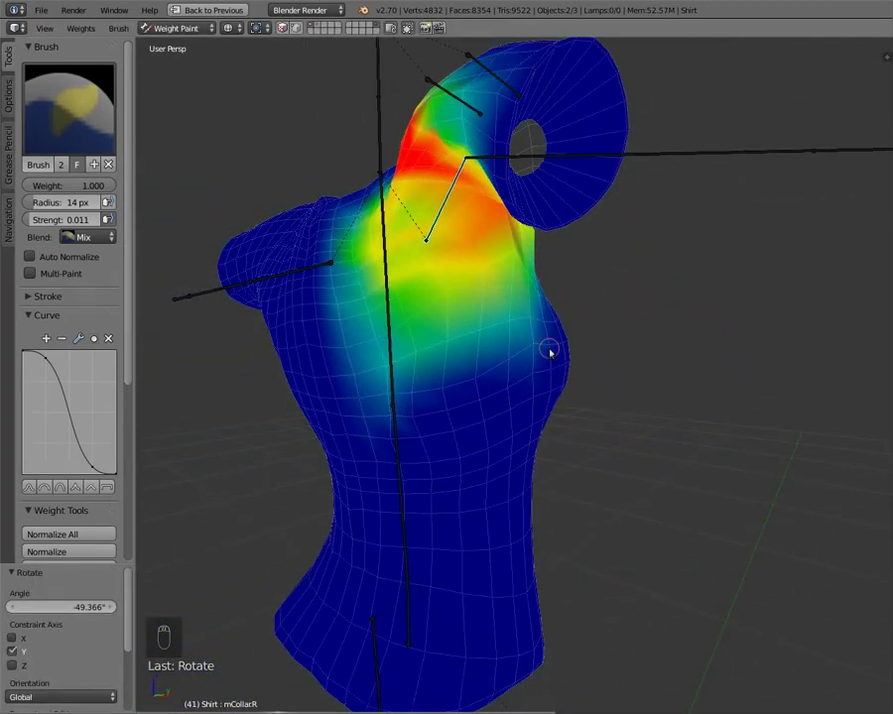
Clear the mShoulder.R bone's pose rotation and inspect its weights around the raised right sleeve and armpit
right_click(547, 157)
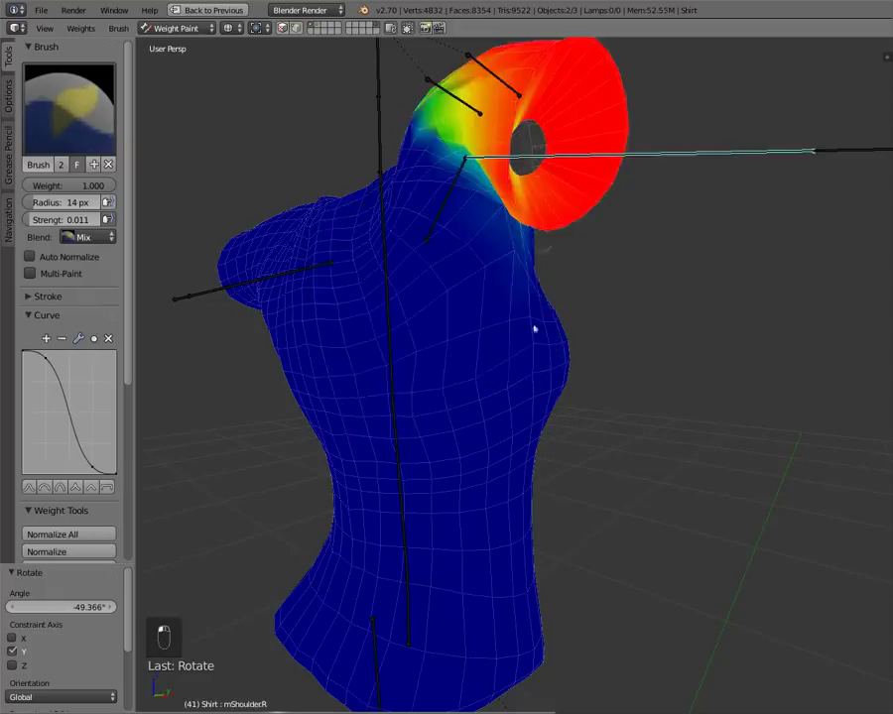
key(alt+r)
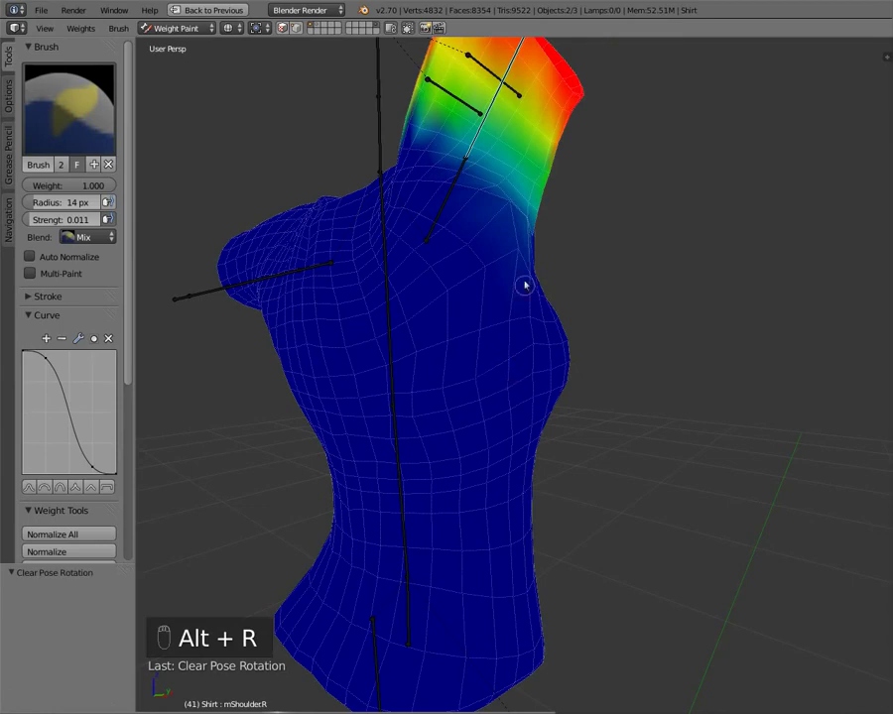
mouse_move(524, 282)
middle_down()
mouse_move(434, 285)
mouse_move(409, 260)
mouse_move(561, 195)
mouse_move(613, 198)
middle_up()
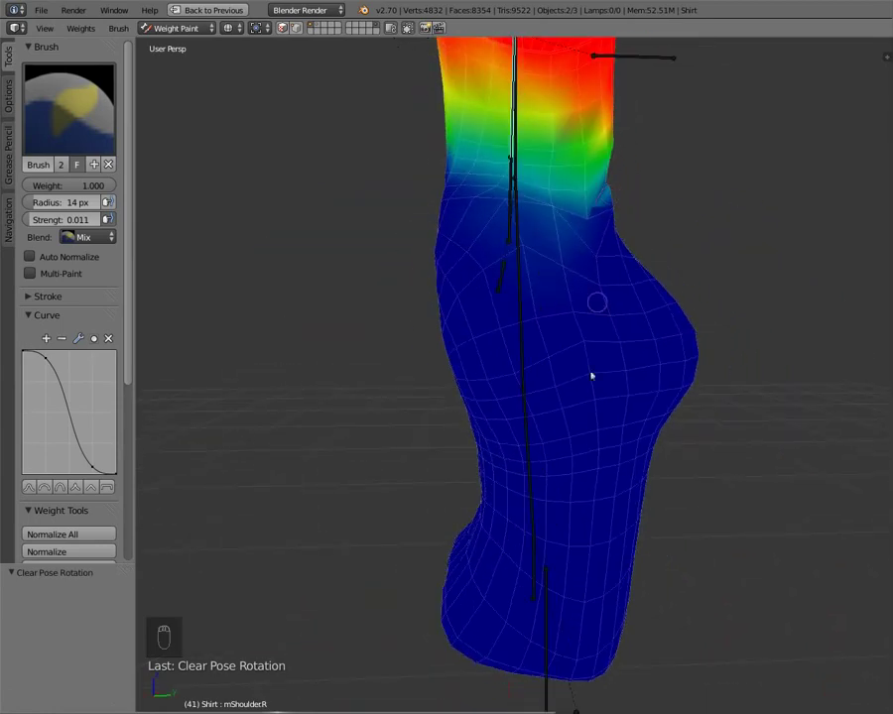
middle_drag(516, 347, 580, 195)
scroll(518, 364, up, 3)
middle_drag(526, 219, 568, 253)
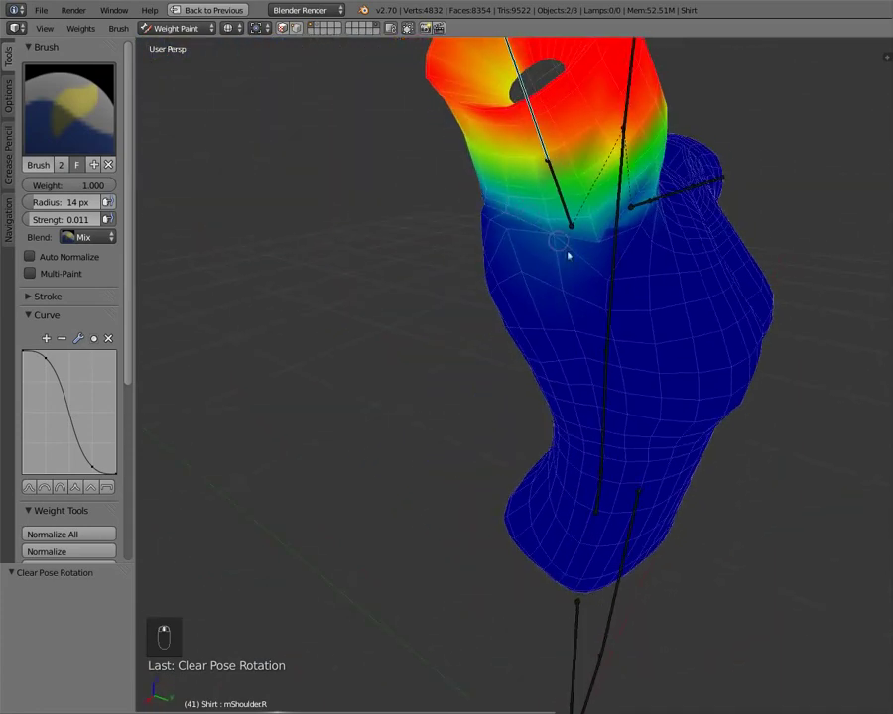
Paint the mChest bone's weights around the right armpit and shoulder with brush weight 1.000 and strength 0.011
right_click(612, 279)
middle_drag(614, 282, 627, 247)
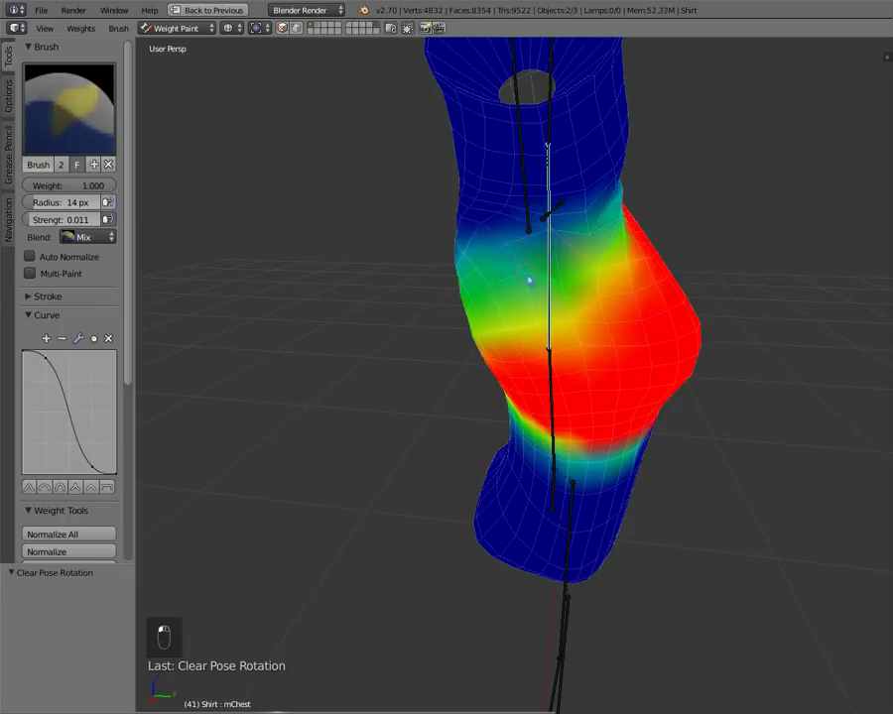
middle_drag(544, 268, 472, 239)
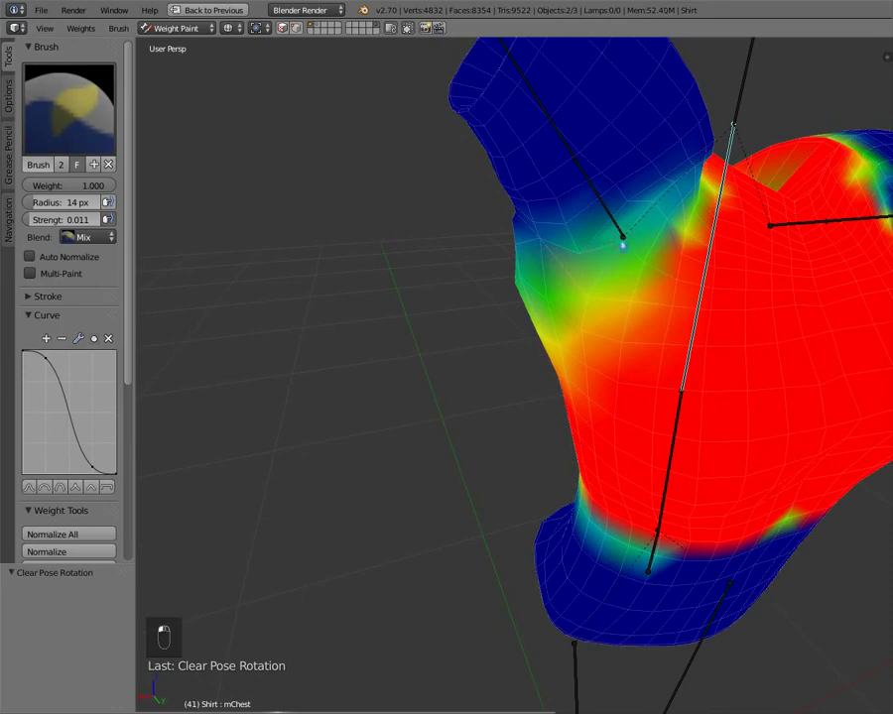
middle_drag(619, 253, 534, 204)
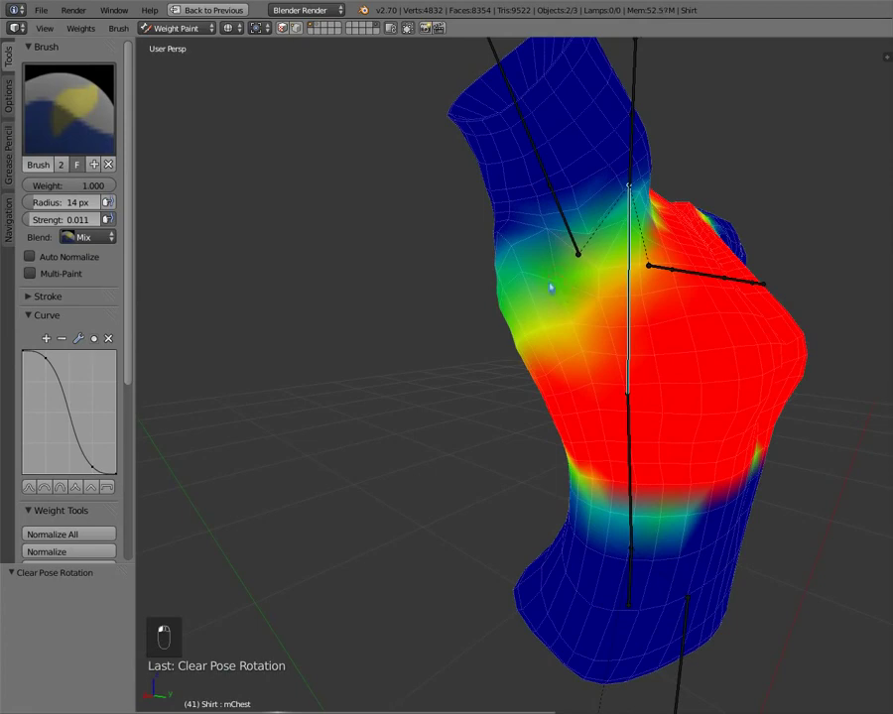
middle_drag(551, 288, 530, 219)
Set the brush weight to 0.000 and reduce the mCollar.R bone's weights around the right armpit and the side below it
right_click(535, 217)
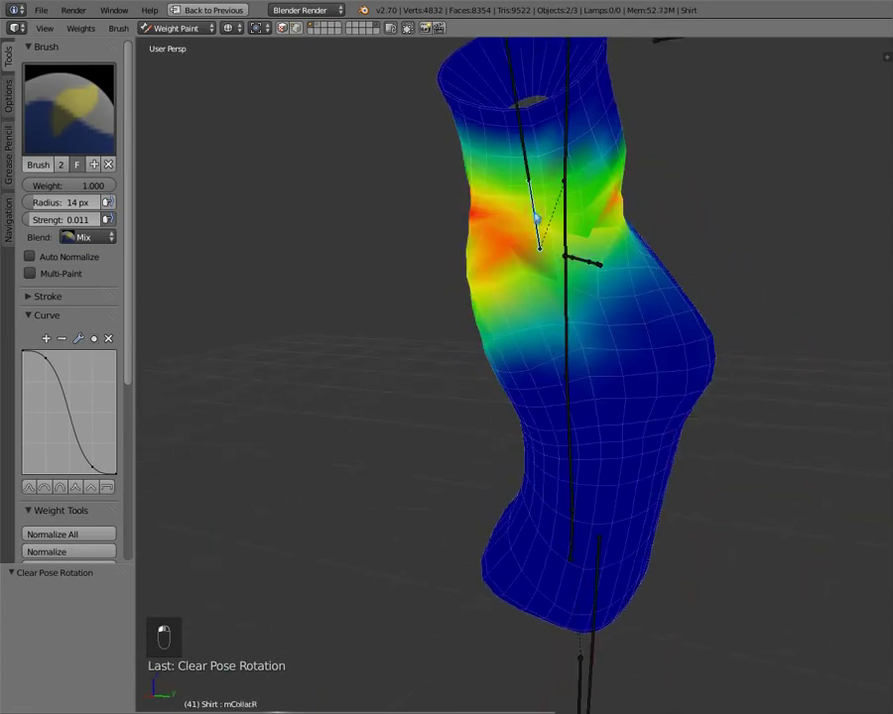
drag(96, 186, 15, 185)
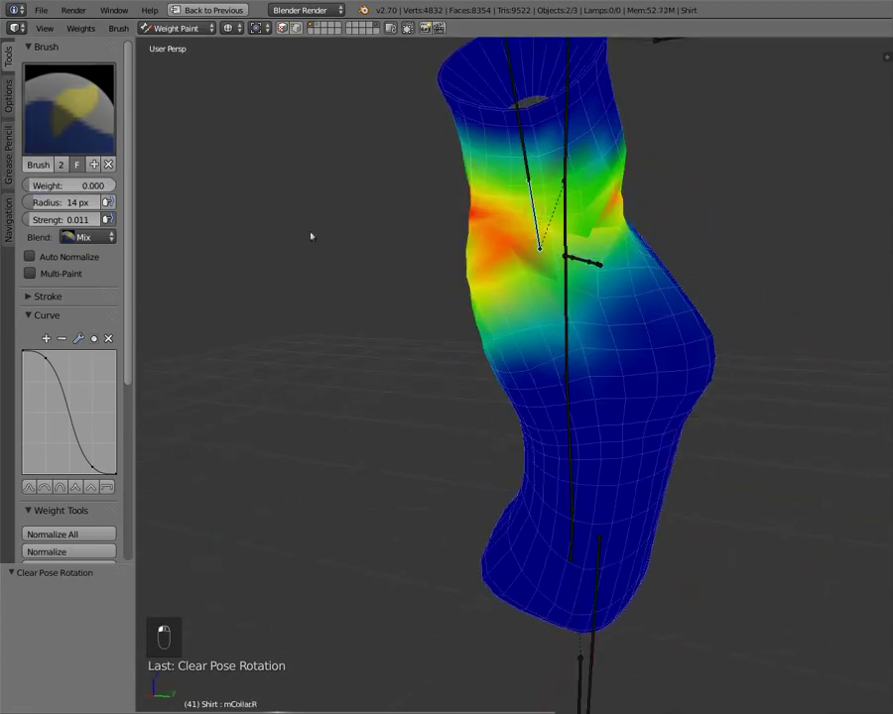
middle_drag(552, 244, 515, 273)
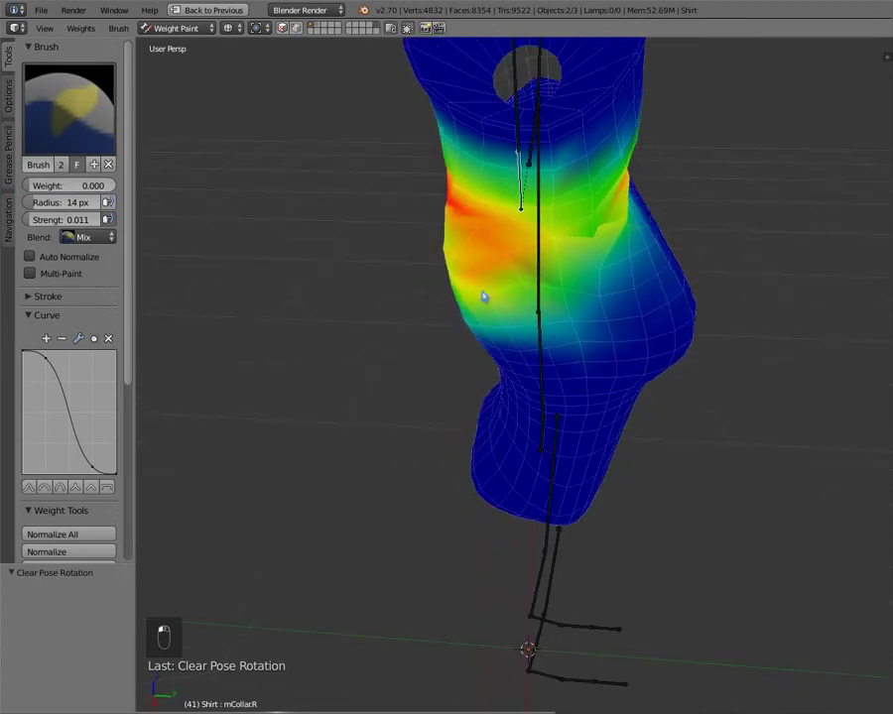
mouse_move(484, 302)
middle_down()
mouse_move(560, 253)
mouse_move(488, 299)
middle_up()
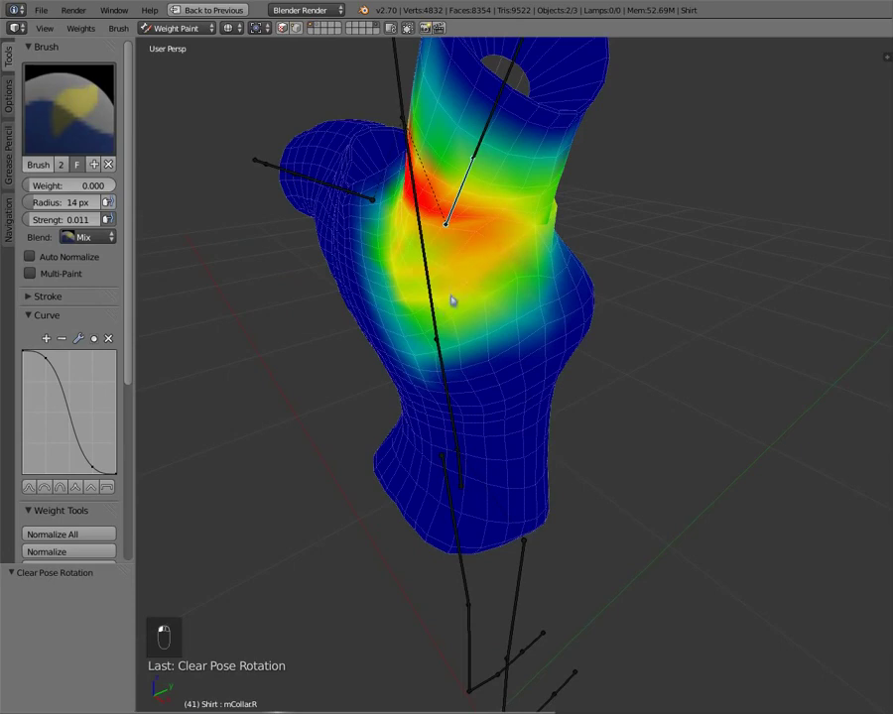
middle_drag(464, 272, 506, 285)
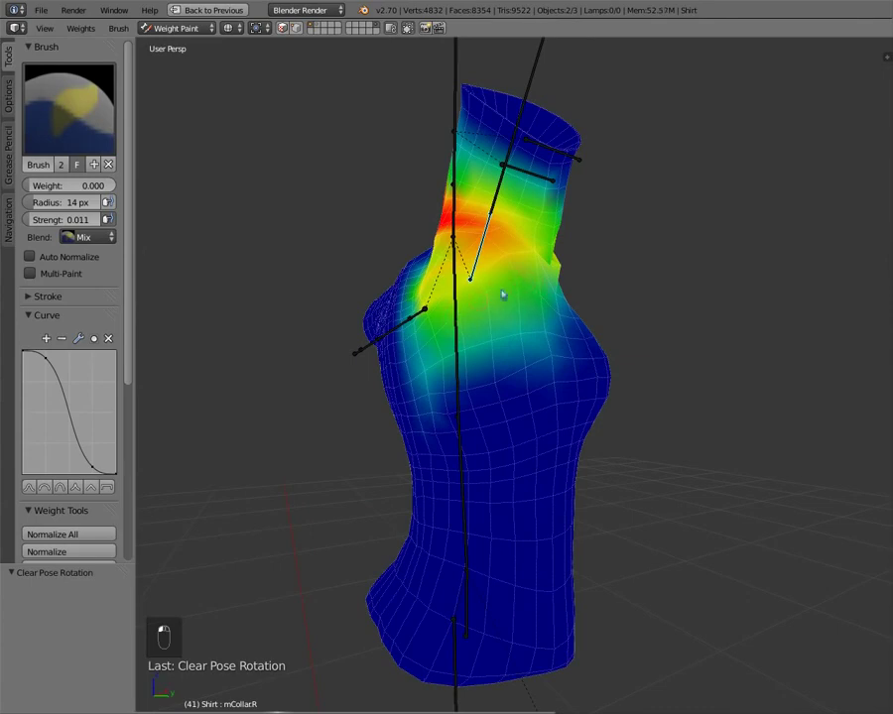
middle_drag(511, 294, 445, 286)
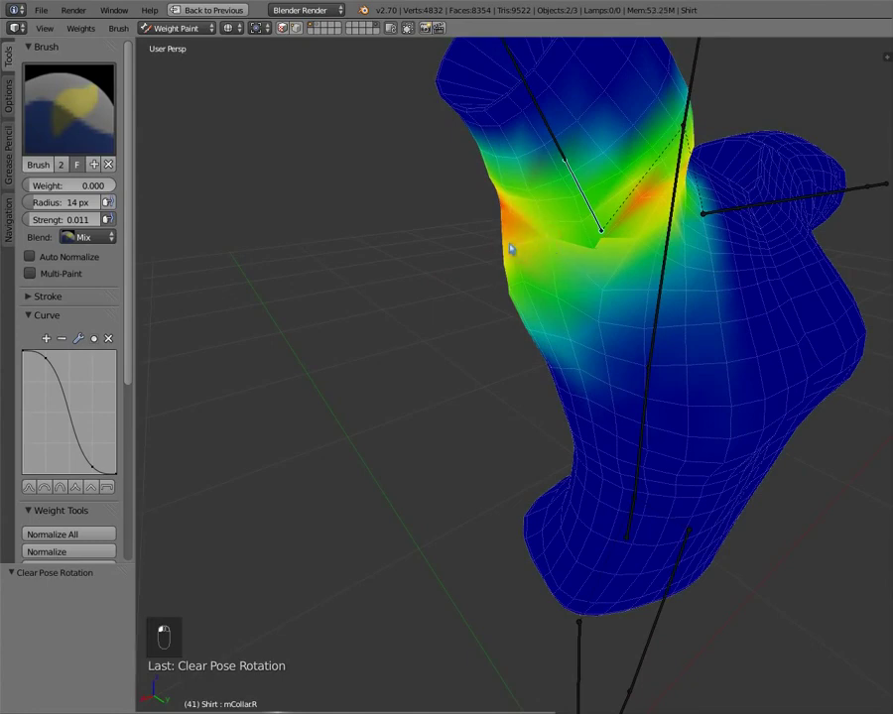
middle_drag(561, 298, 643, 296)
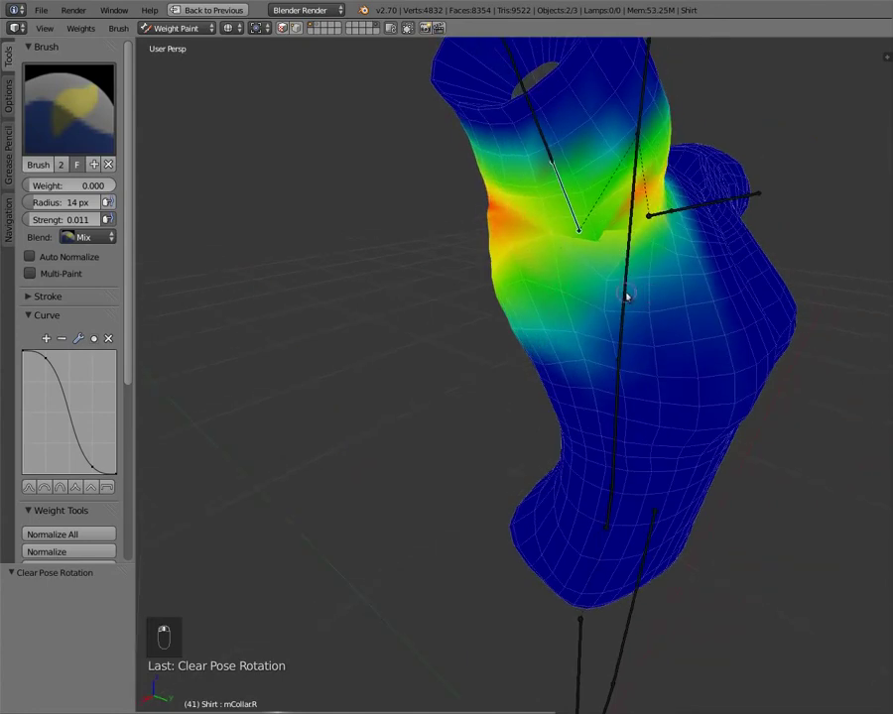
Set the brush weight to 1.000 and blend the mChest bone's weights below the right armpit
right_click(626, 296)
middle_drag(523, 235, 470, 215)
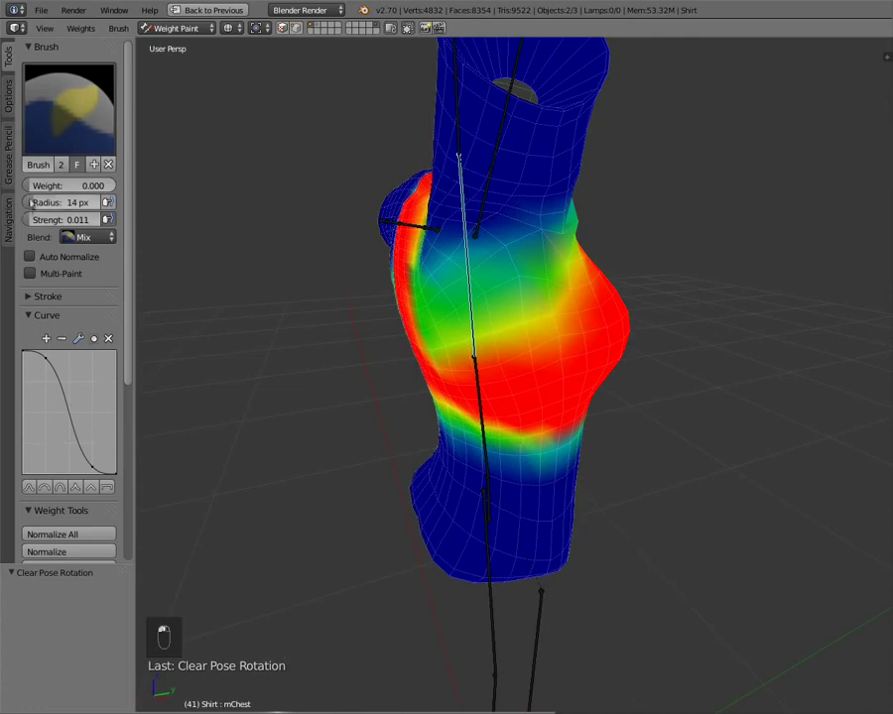
drag(95, 189, 233, 192)
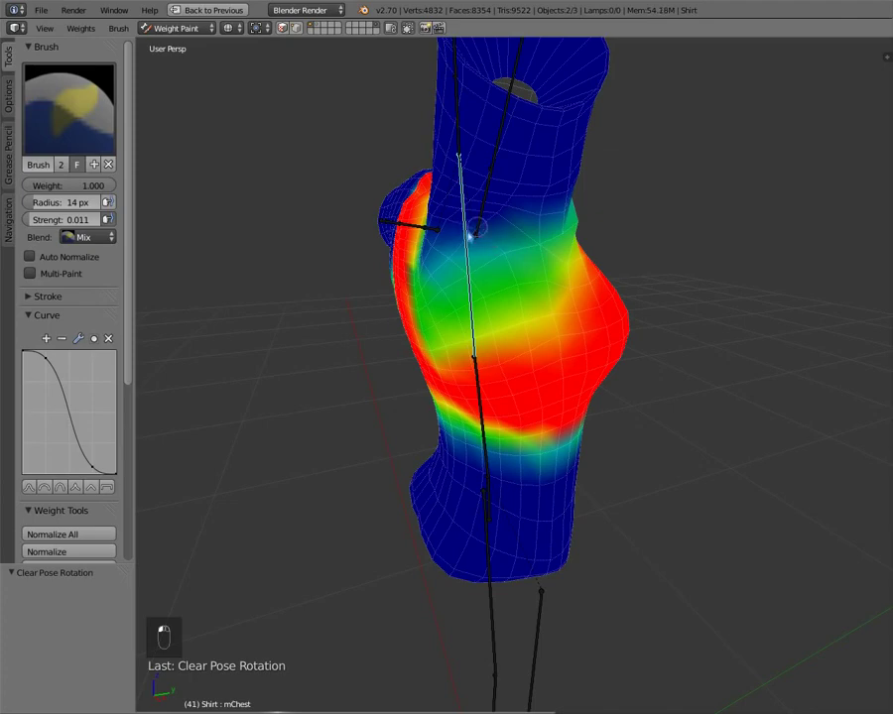
mouse_move(476, 229)
middle_down()
mouse_move(534, 243)
mouse_move(478, 259)
middle_up()
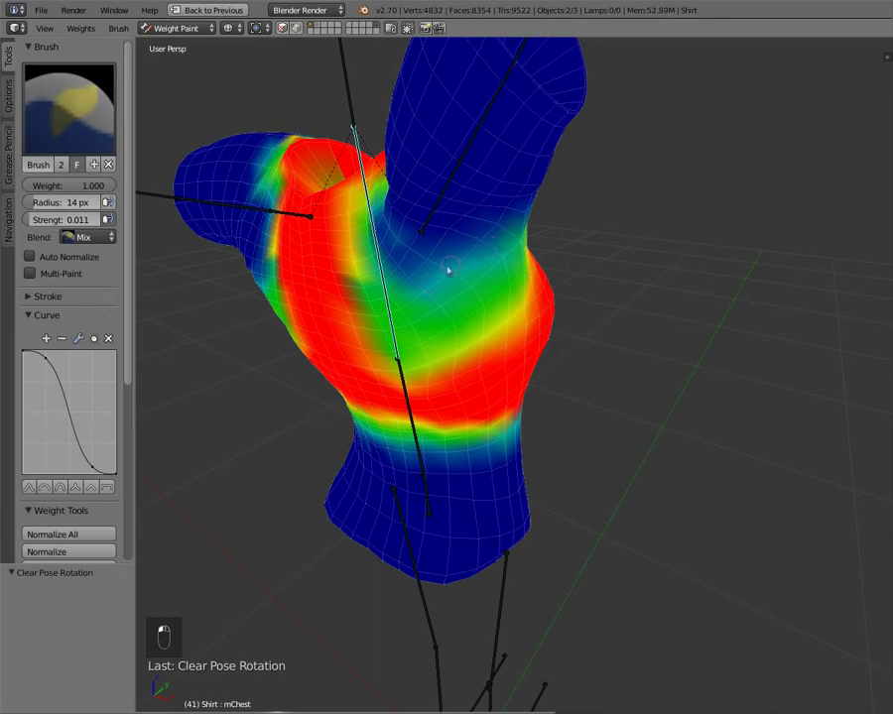
mouse_move(449, 269)
middle_down()
mouse_move(466, 227)
mouse_move(496, 233)
mouse_move(270, 241)
mouse_move(293, 209)
mouse_move(325, 223)
mouse_move(290, 239)
mouse_move(359, 237)
mouse_move(430, 219)
mouse_move(391, 233)
mouse_move(594, 263)
mouse_move(484, 243)
mouse_move(550, 241)
mouse_move(584, 257)
mouse_move(562, 253)
middle_up()
Paint the mCollar.R bone's weights down the shirt's right side below the armpit with brush weight 1.000
right_click(602, 204)
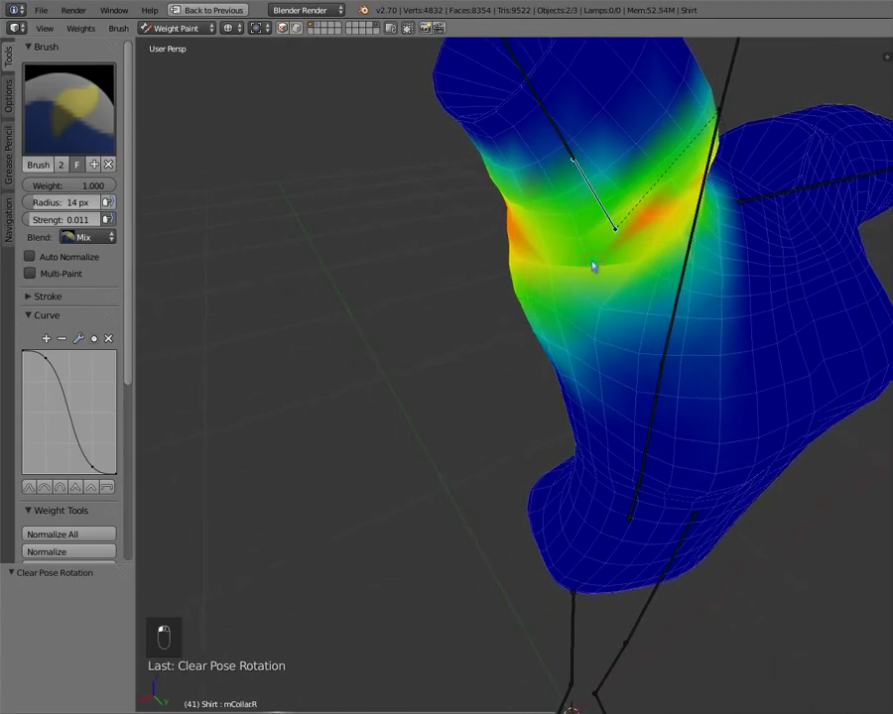
mouse_move(593, 269)
middle_down()
mouse_move(585, 261)
mouse_move(583, 276)
middle_up()
scroll(549, 274, up, 2)
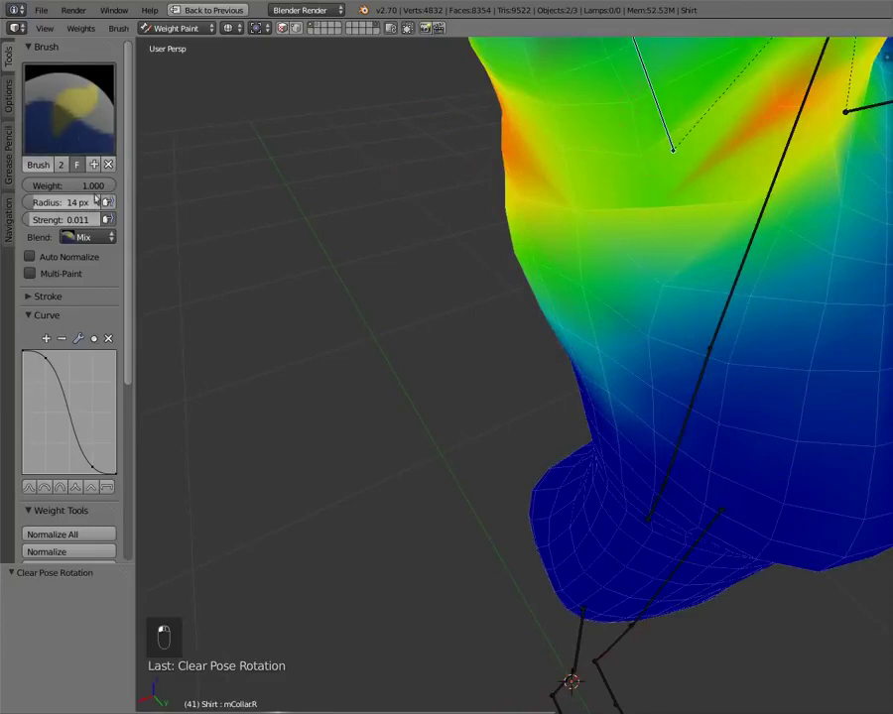
middle_drag(518, 215, 622, 201)
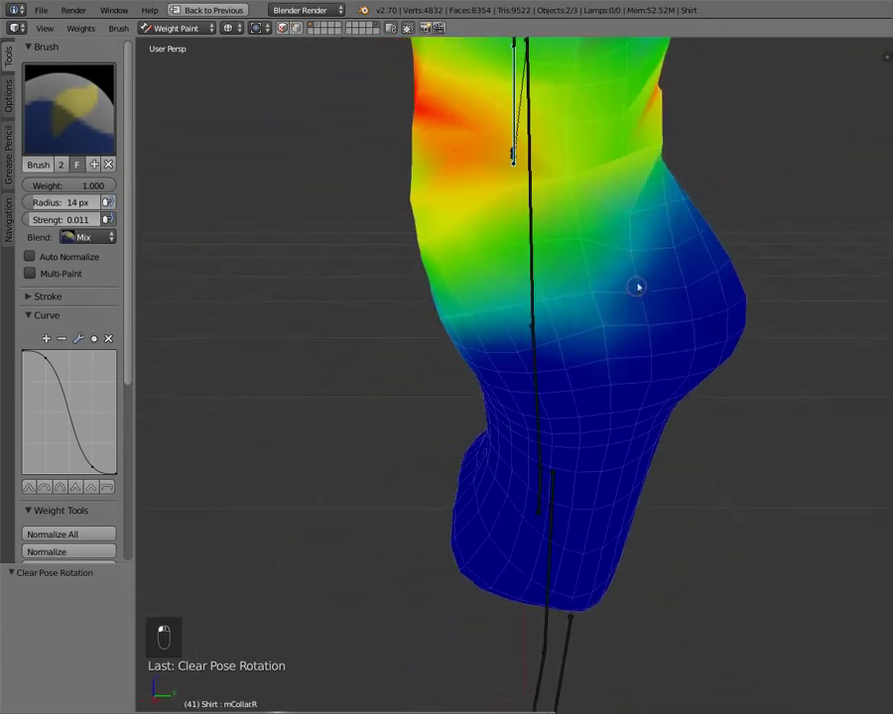
middle_drag(641, 292, 633, 250)
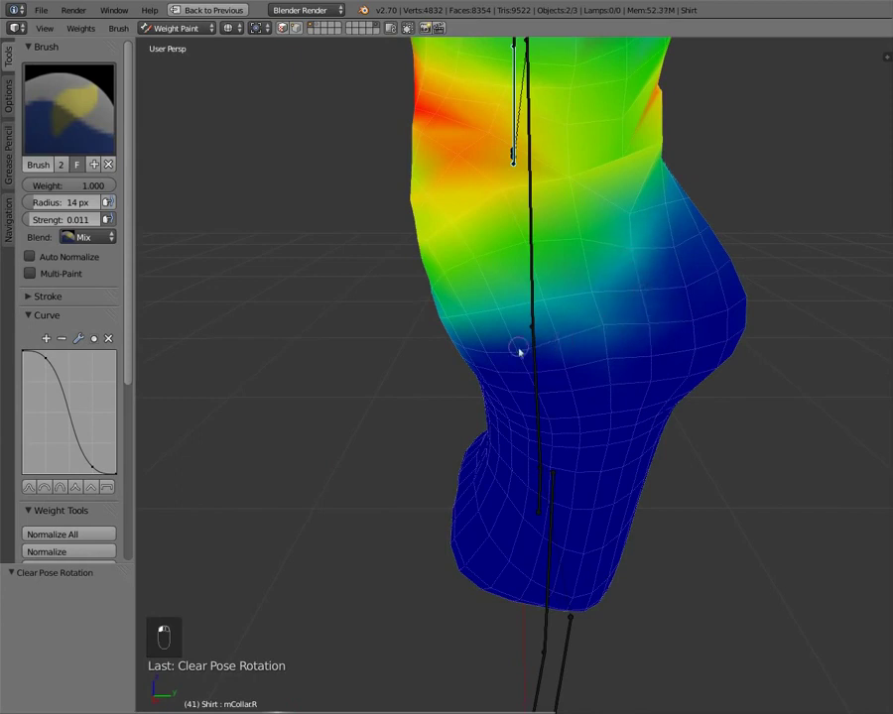
middle_drag(570, 363, 548, 346)
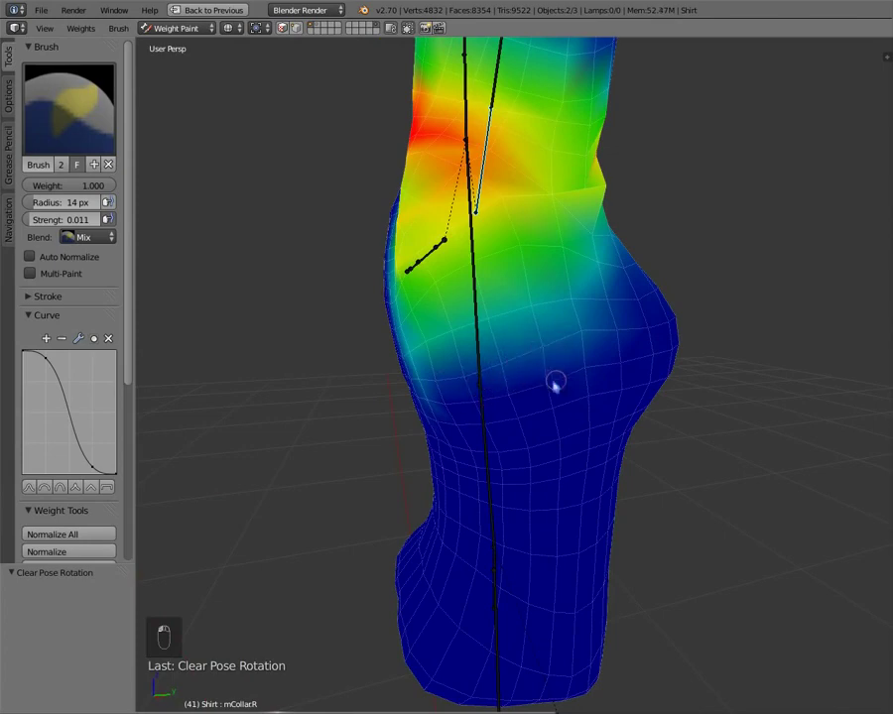
middle_drag(598, 361, 441, 238)
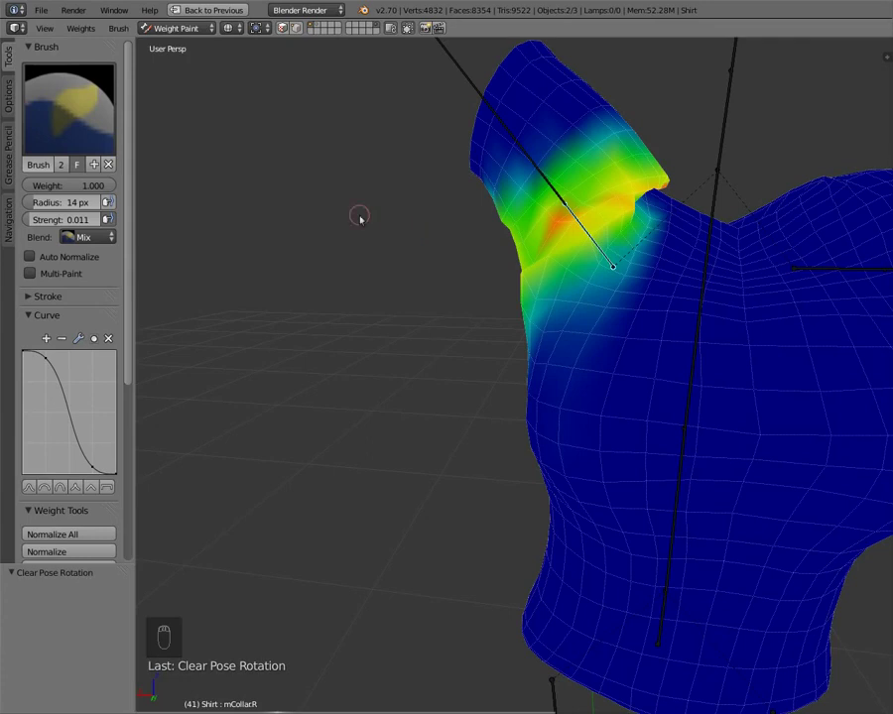
Test the painted shoulder by rotating the mCollar.R bone in the front view and clear its pose rotation
key(r)
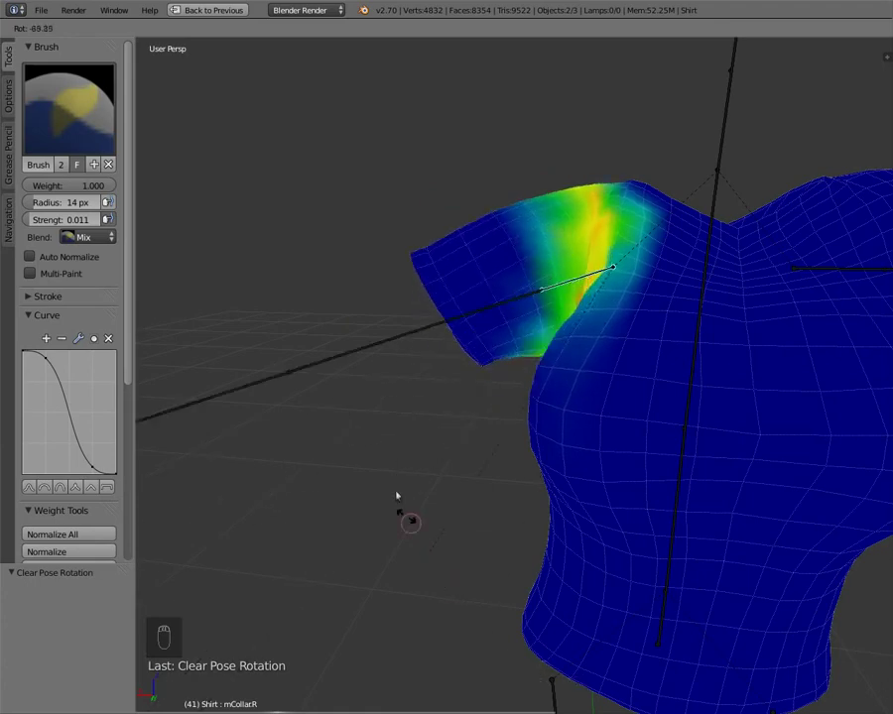
right_click(428, 582)
middle_drag(387, 520, 432, 543)
key(KP_3)
key(KP_Enter)
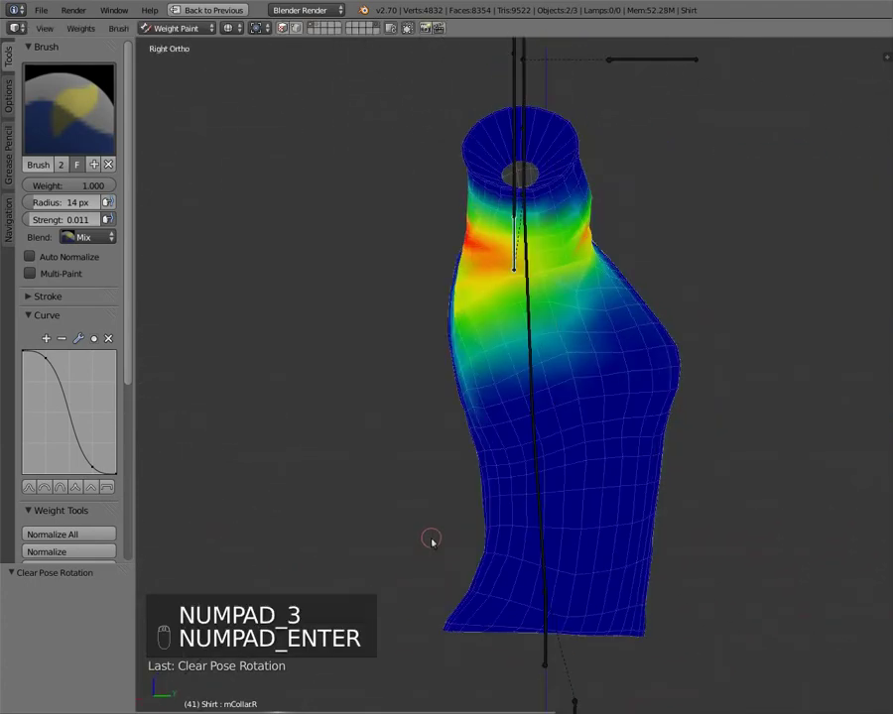
key(KP_1)
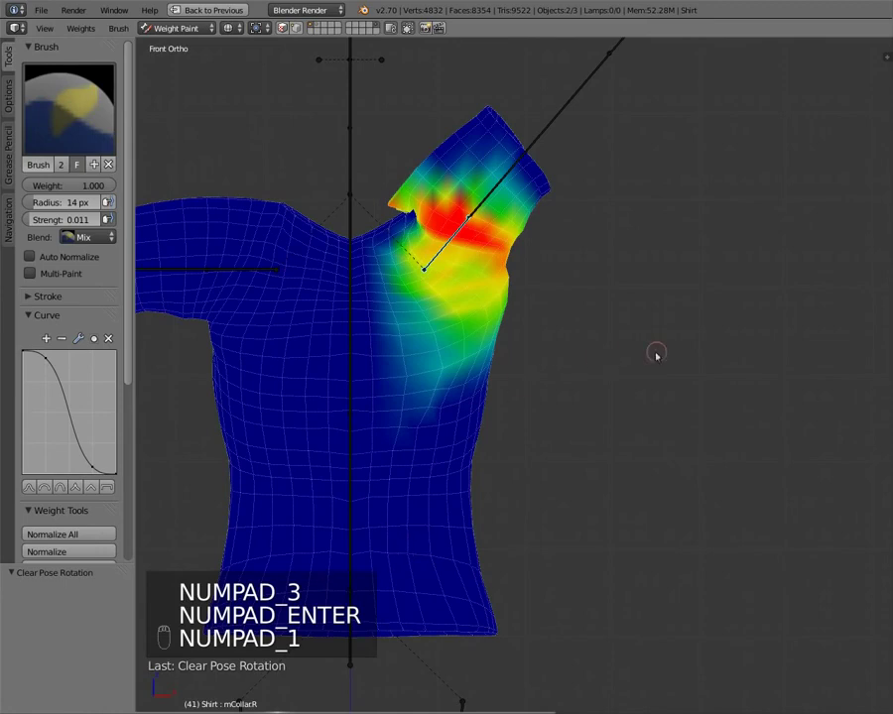
key(r)
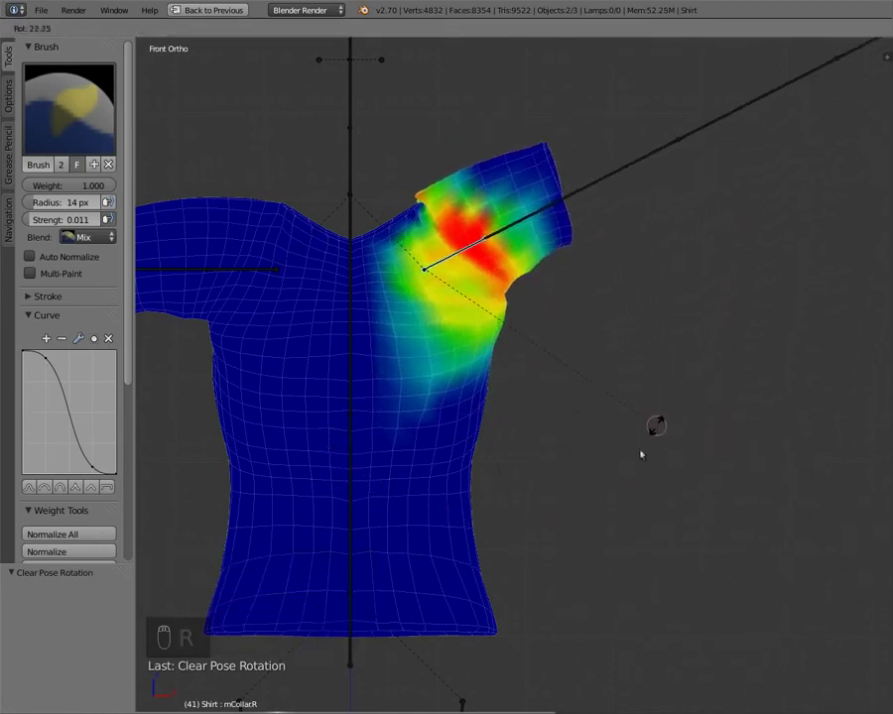
click(579, 381)
key(alt+r)
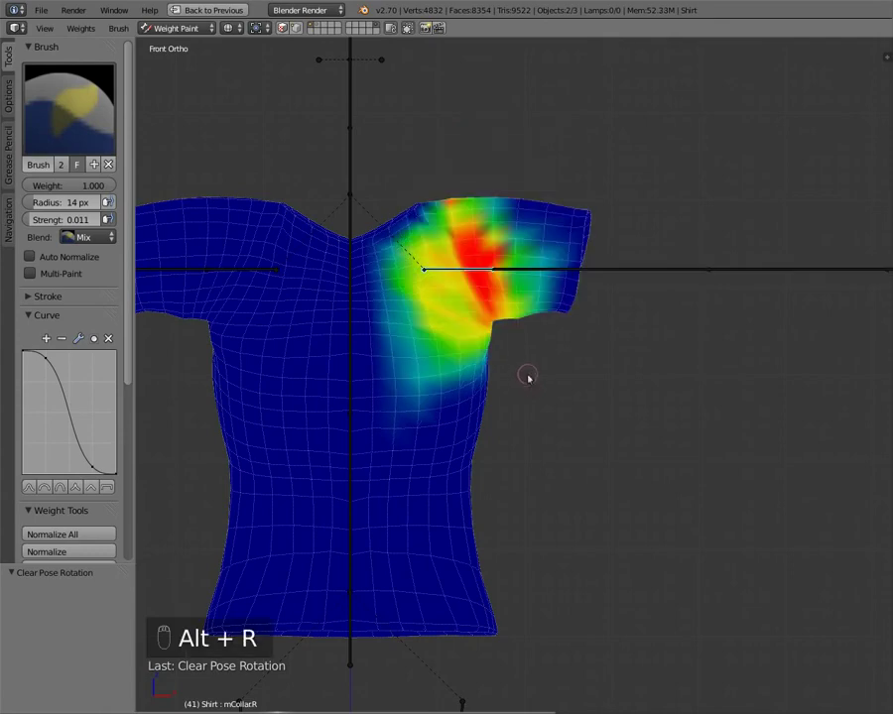
middle_drag(528, 375, 217, 424)
scroll(172, 405, up, 3)
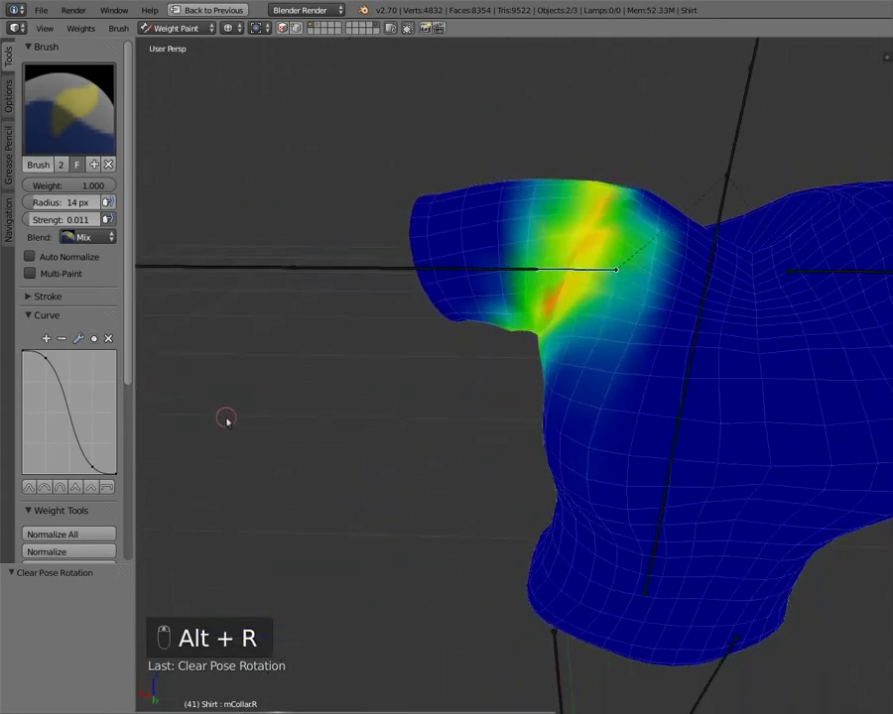
key(r)
key(x)
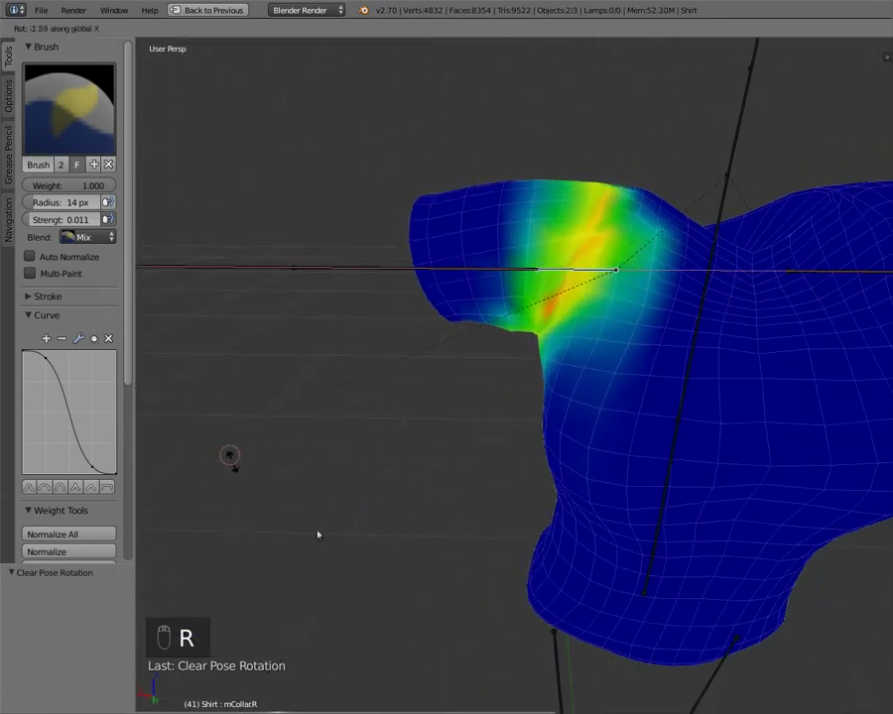
right_click(262, 415)
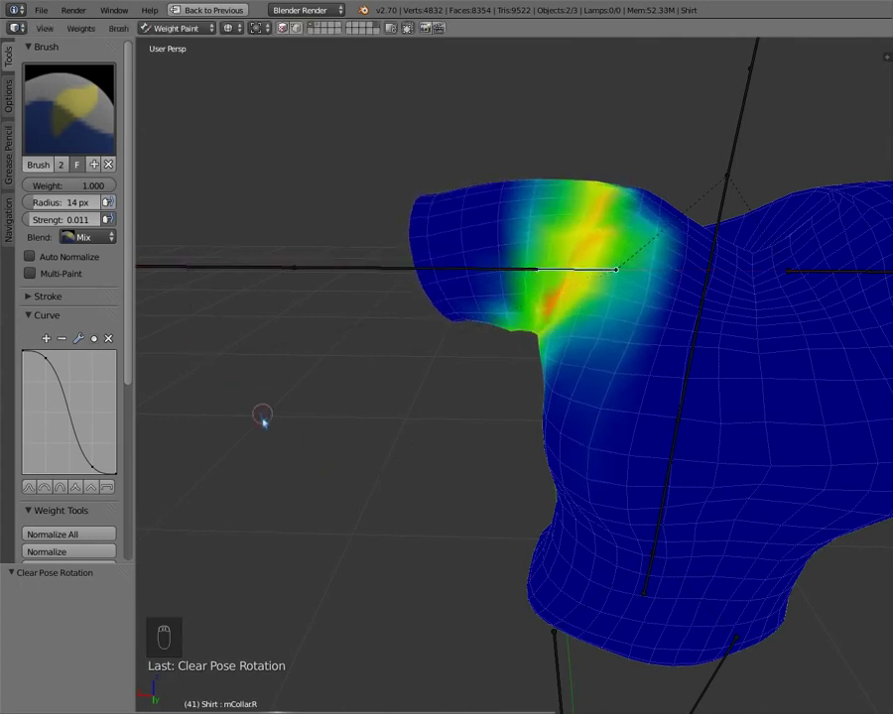
Test the right shoulder's deformation by rotating the mCollar.R bone about the global Y axis, and cancel the rotation
key(r)
key(y)
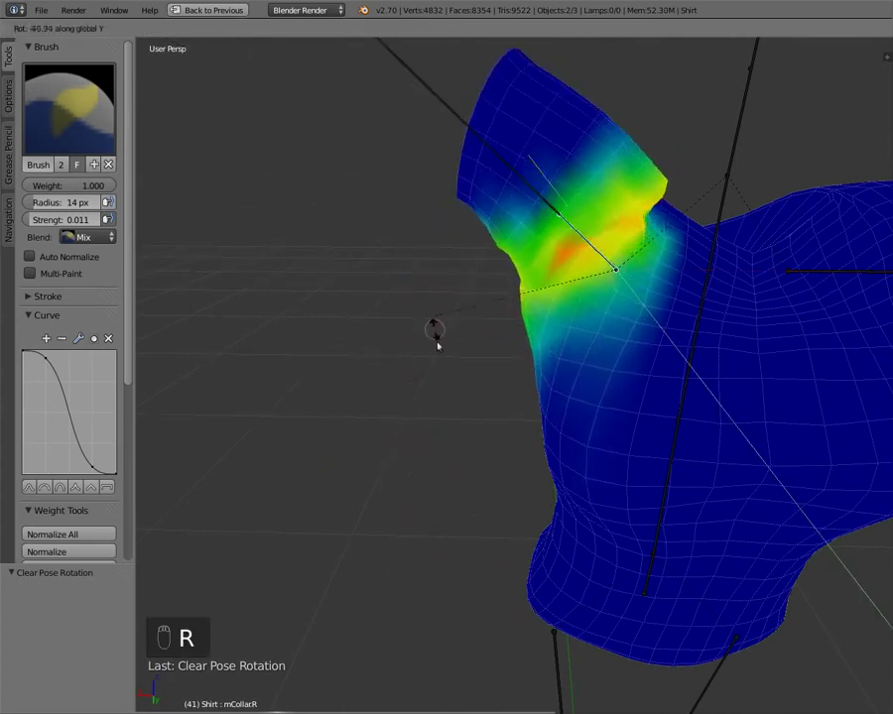
right_click(446, 362)
middle_drag(496, 297, 434, 265)
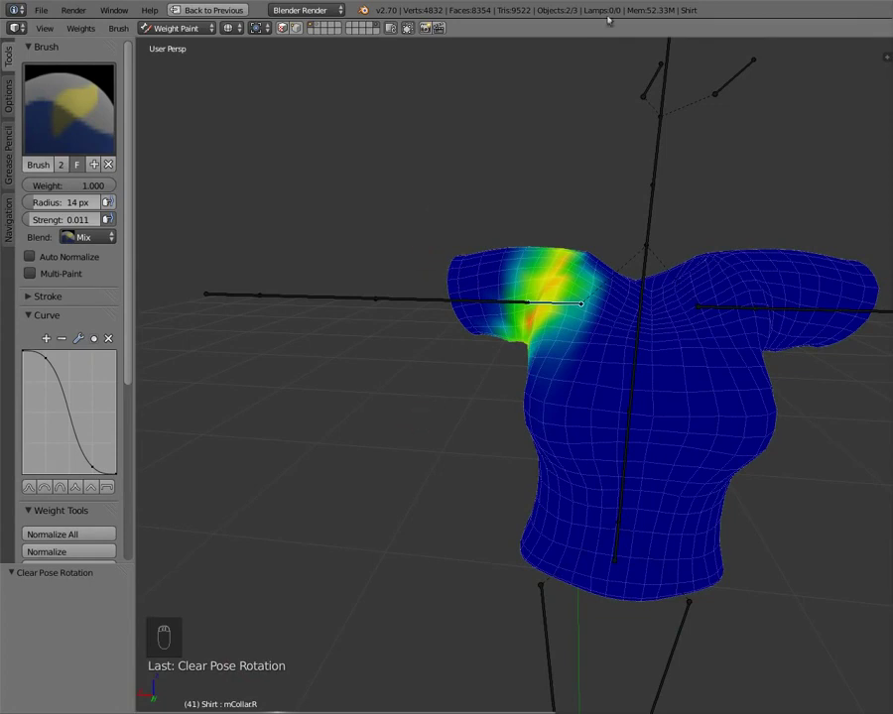
Compare the mCollar.L and mCollar.R bones' weights on the shirt's shoulders from behind
key(KP_3)
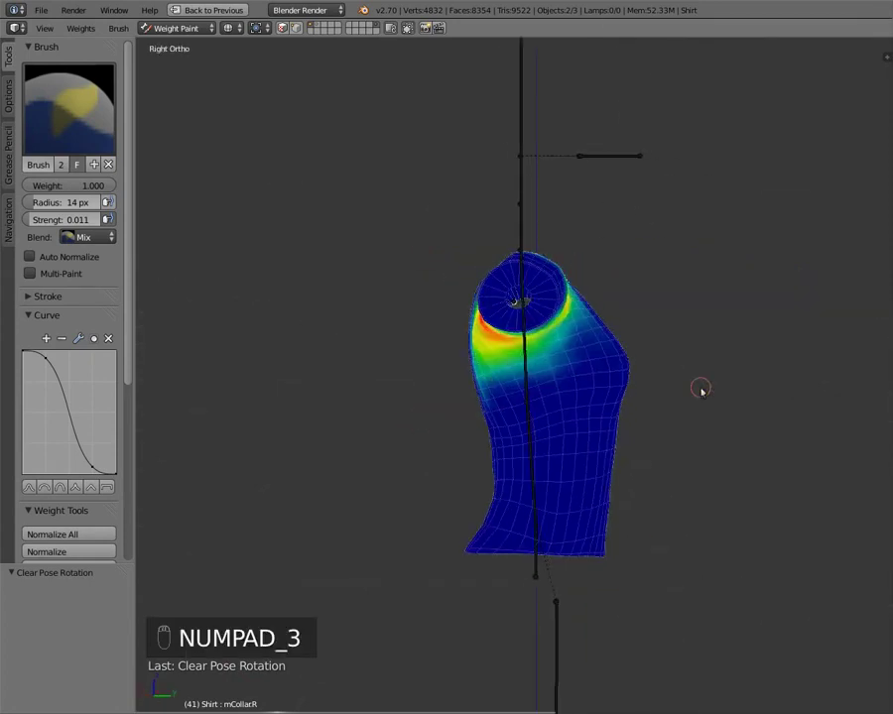
key(ctrl+KP_1)
shift+middle_drag(650, 391, 575, 333)
scroll(561, 318, up, 3)
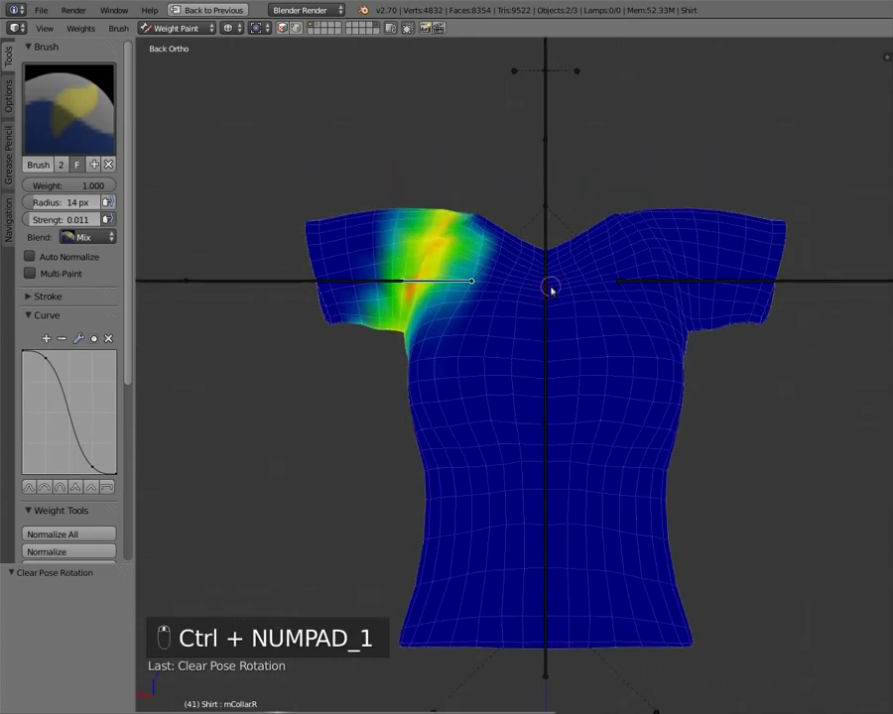
right_click(650, 283)
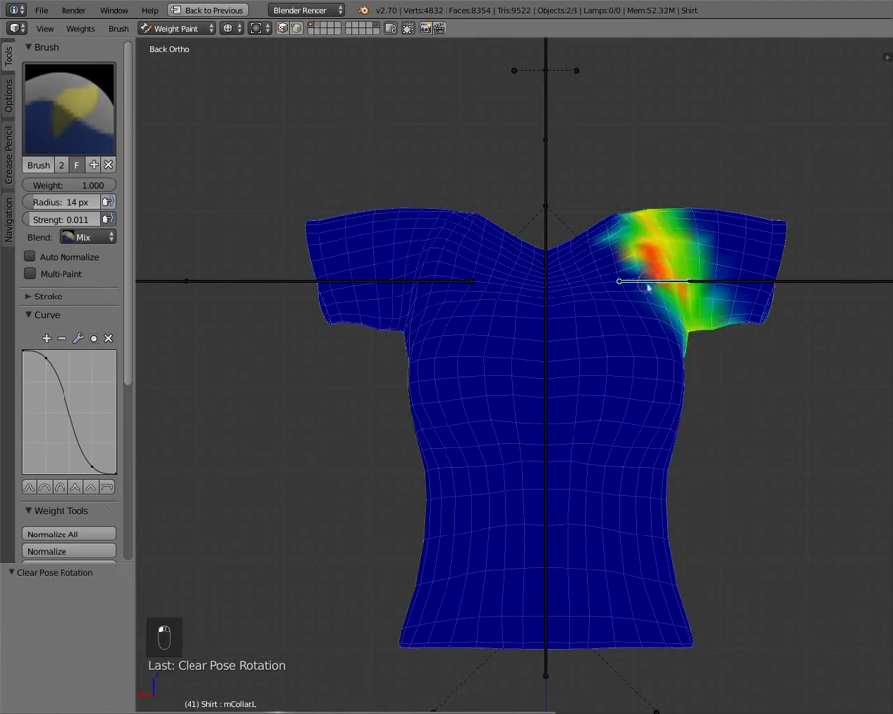
right_click(424, 281)
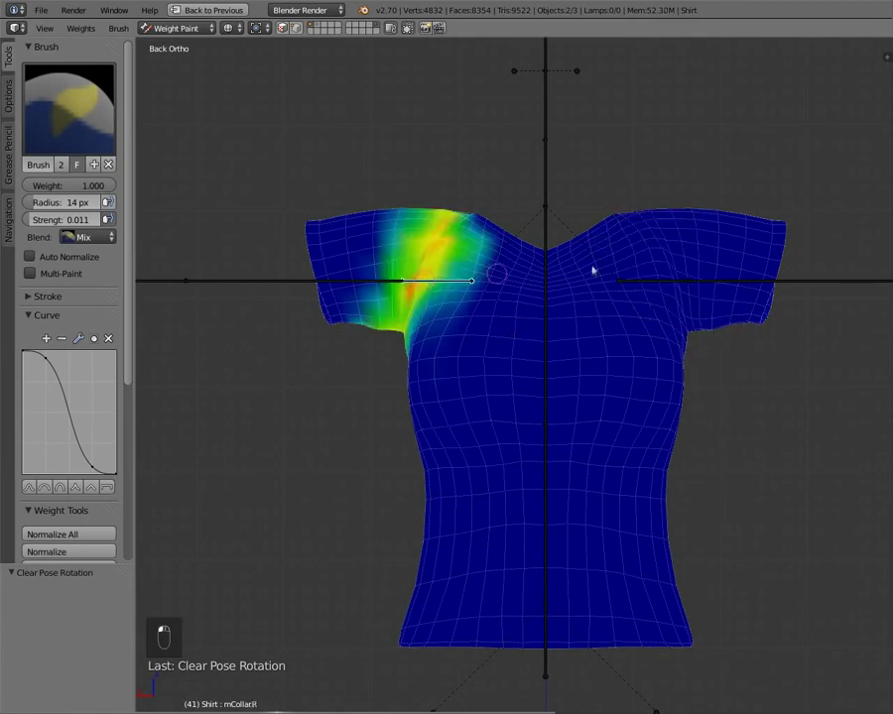
right_click(665, 285)
key(KP_5)
middle_drag(628, 302, 684, 347)
Examine the mChest and mTorso bones' weights around the waist on the back of the shirt
right_click(548, 318)
middle_drag(548, 318, 515, 393)
scroll(518, 425, down, 3)
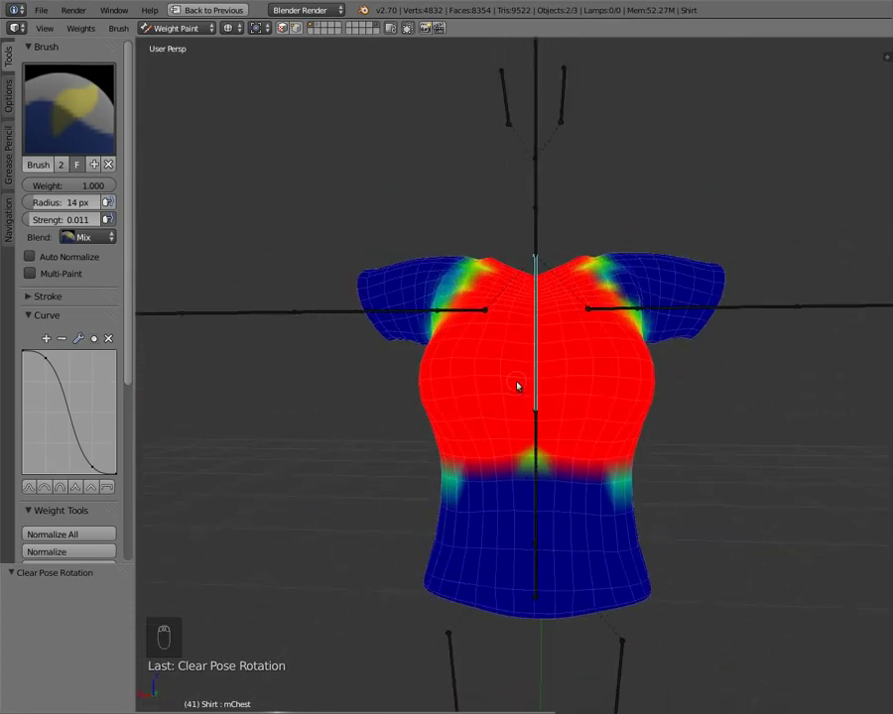
key(ctrl+KP_1)
key(ctrl+KP_4)
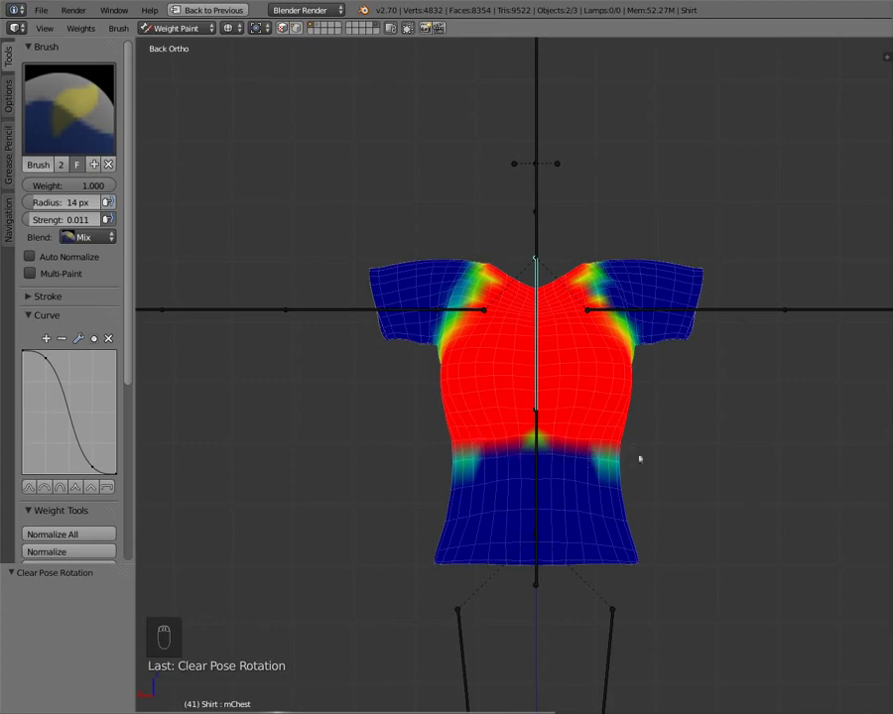
right_click(537, 472)
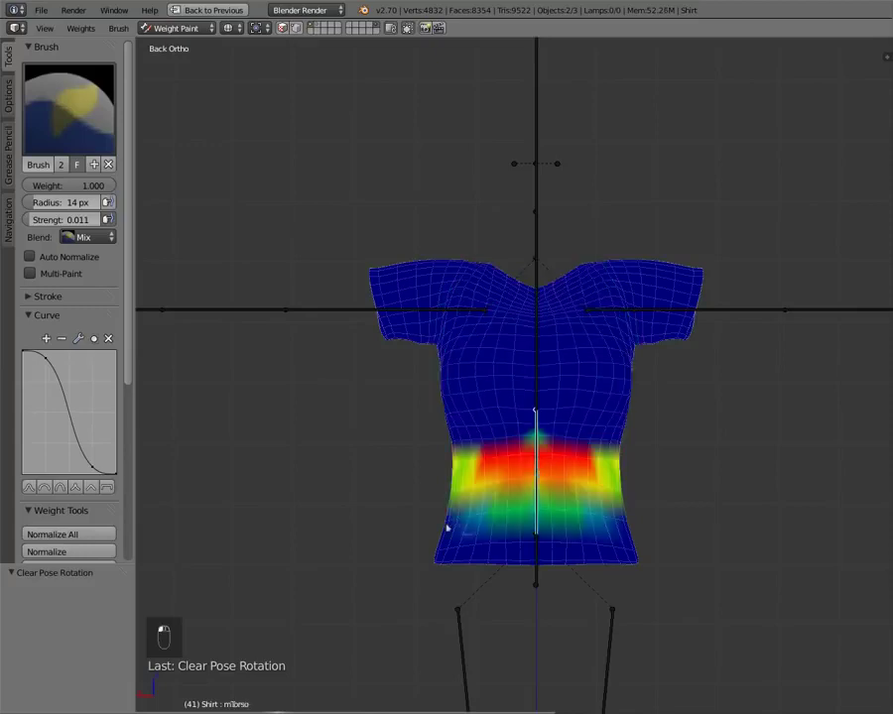
right_click(532, 359)
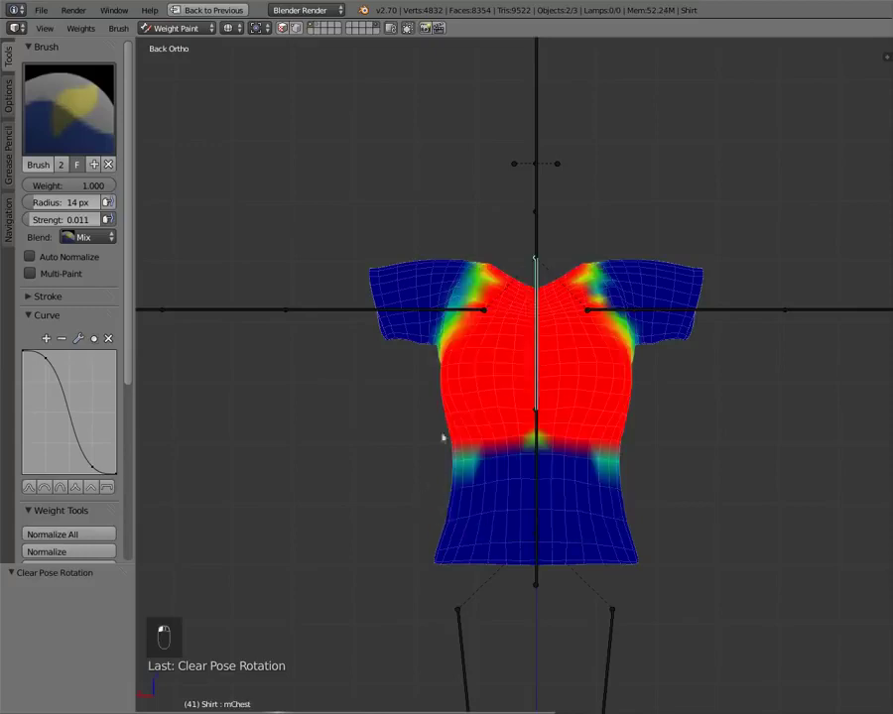
Test the chest weights by rotating the mChest bone about 62° around global X, and clear its pose rotation
key(r)
key(x)
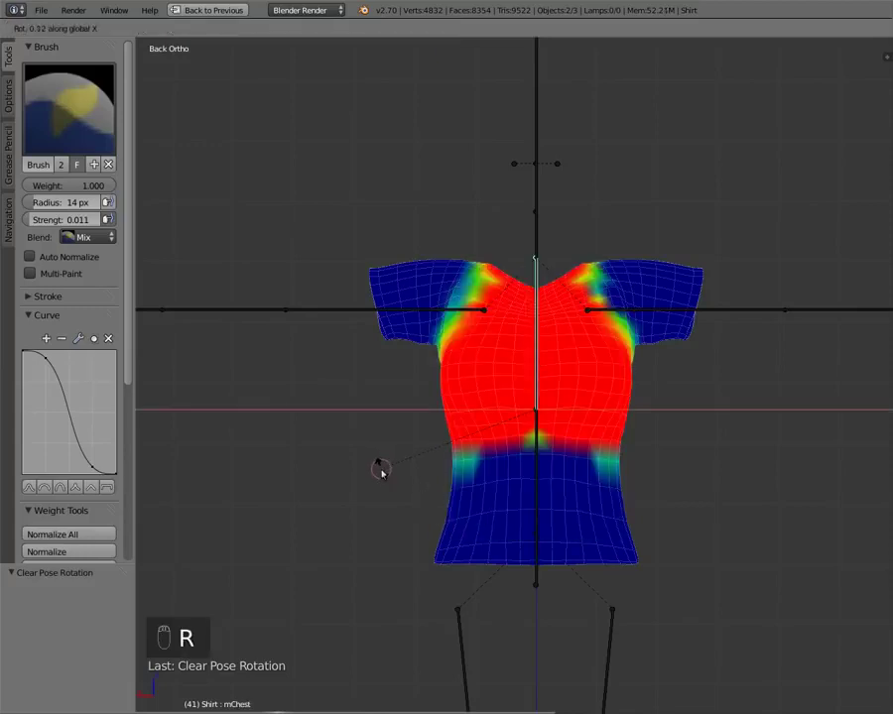
click(347, 298)
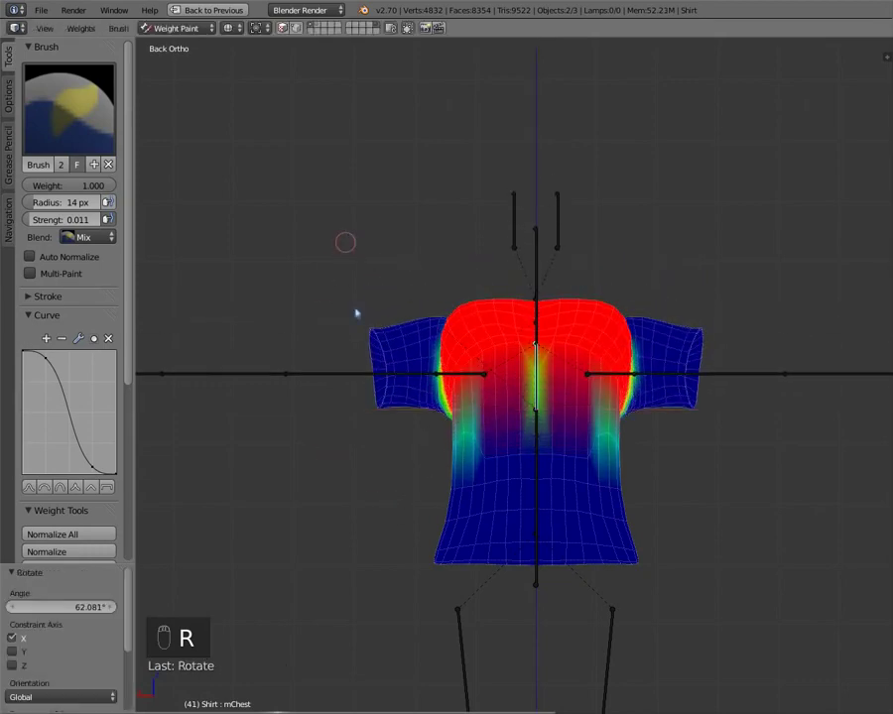
middle_drag(353, 310, 454, 369)
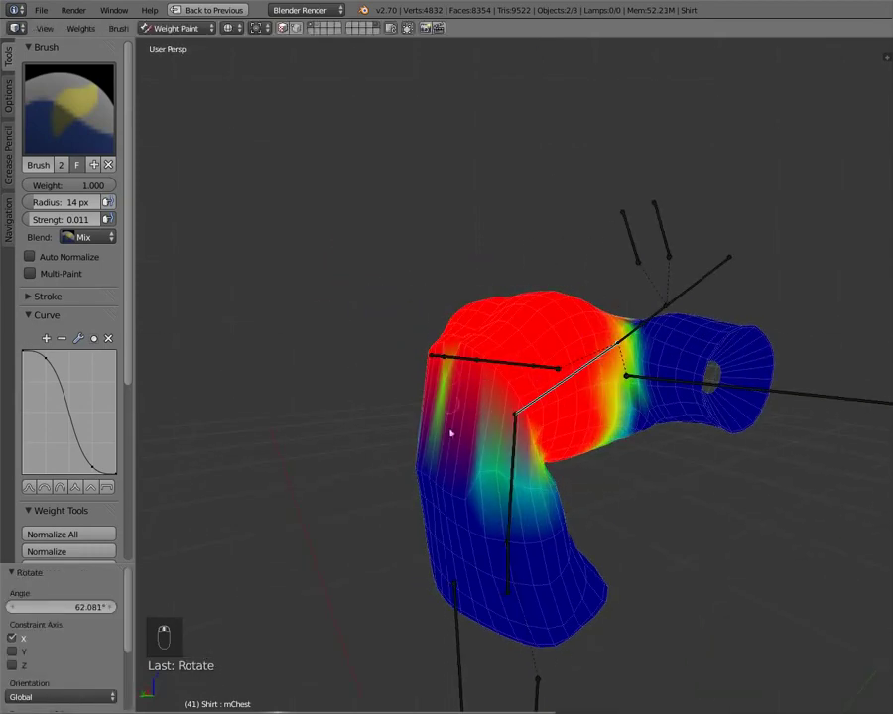
mouse_move(416, 464)
middle_down()
mouse_move(550, 484)
mouse_move(723, 429)
mouse_move(540, 424)
mouse_move(518, 284)
middle_up()
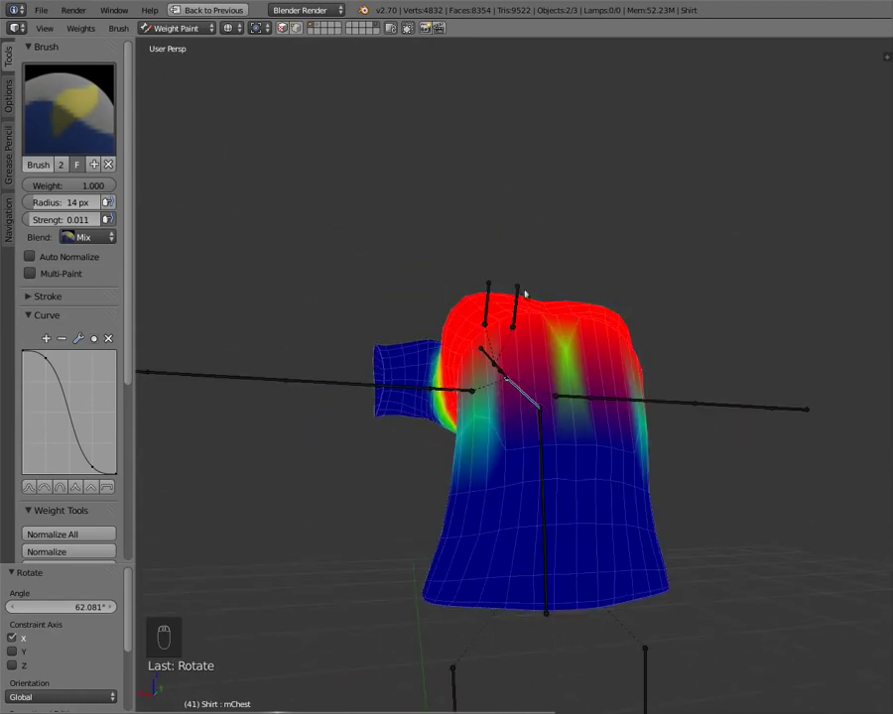
mouse_move(589, 403)
middle_down()
mouse_move(510, 476)
mouse_move(537, 474)
mouse_move(533, 523)
mouse_move(642, 540)
mouse_move(631, 520)
mouse_move(556, 456)
mouse_move(869, 476)
mouse_move(741, 491)
mouse_move(678, 539)
mouse_move(500, 461)
middle_up()
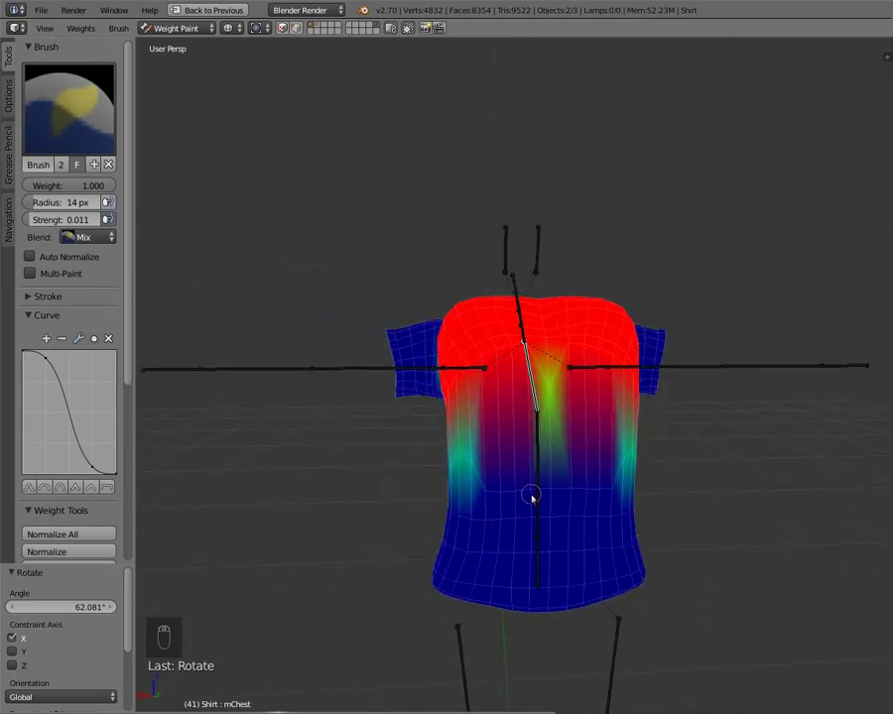
key(alt+r)
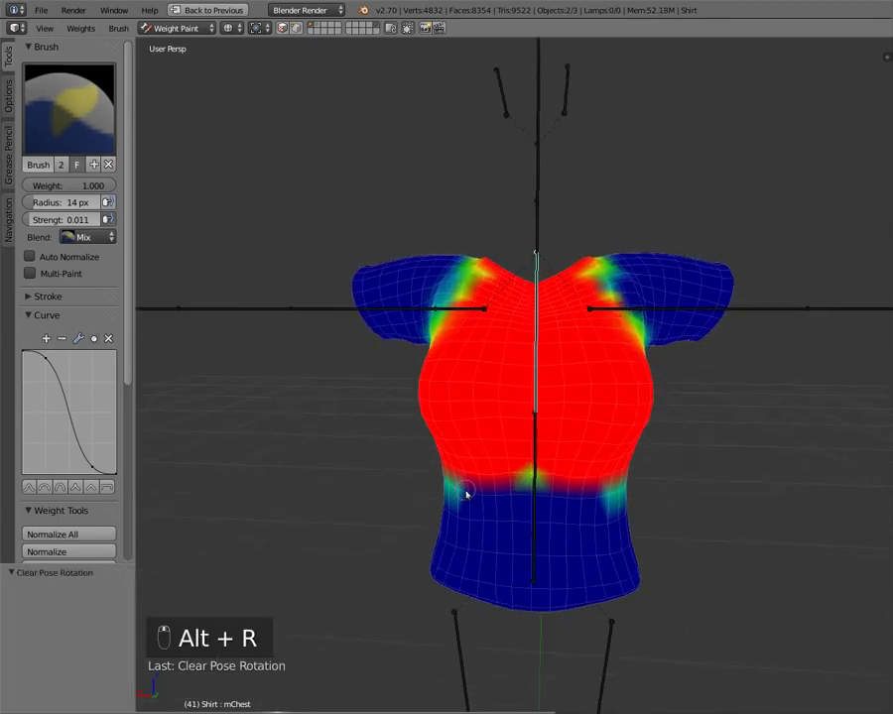
Test the waist deformation by rotating the mChest bone about -59° around global Y, and clear its pose rotation
key(r)
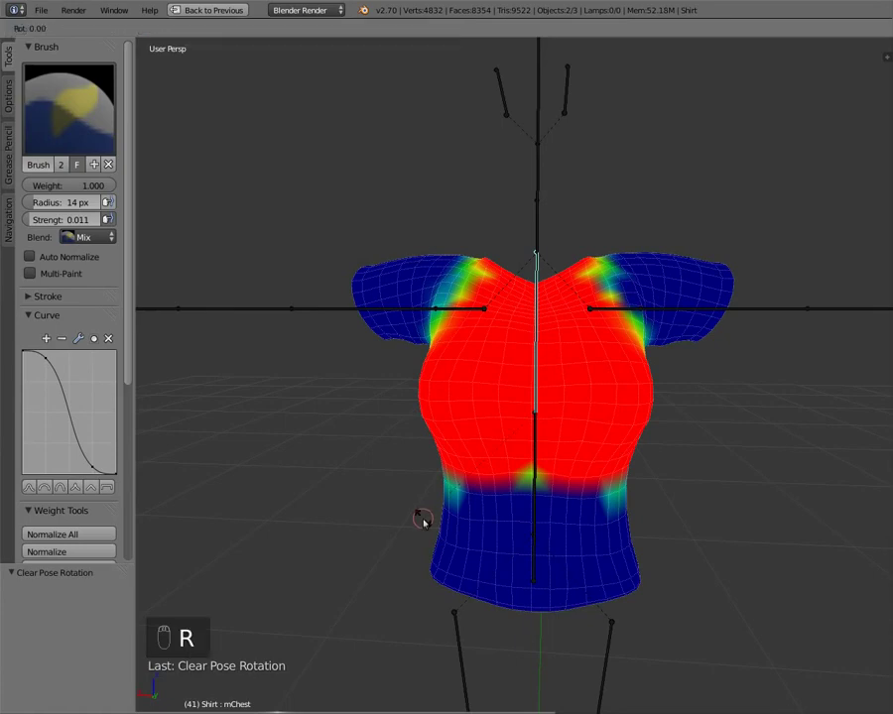
right_click(390, 503)
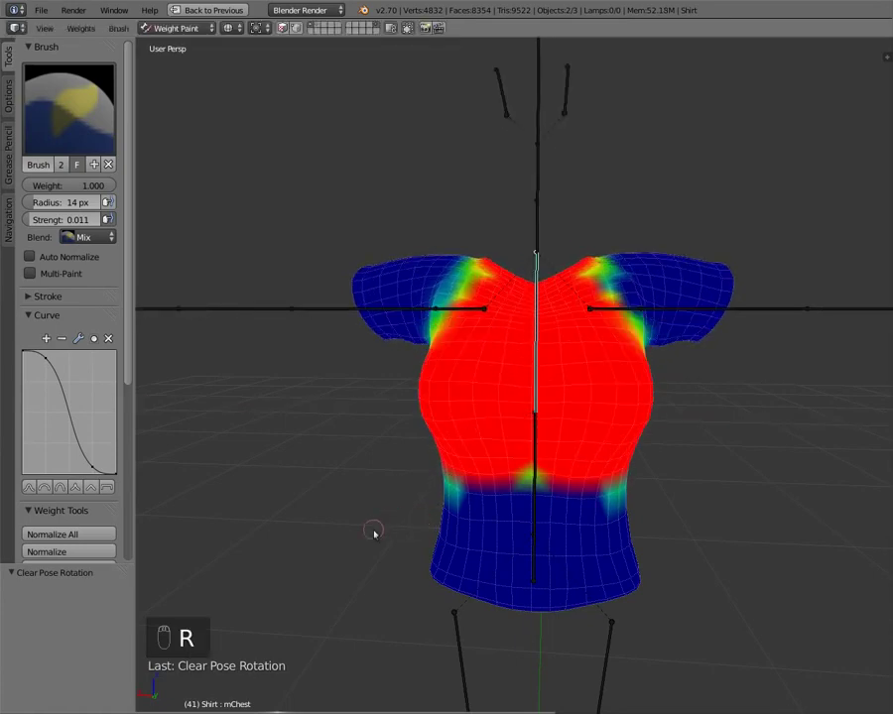
key(r)
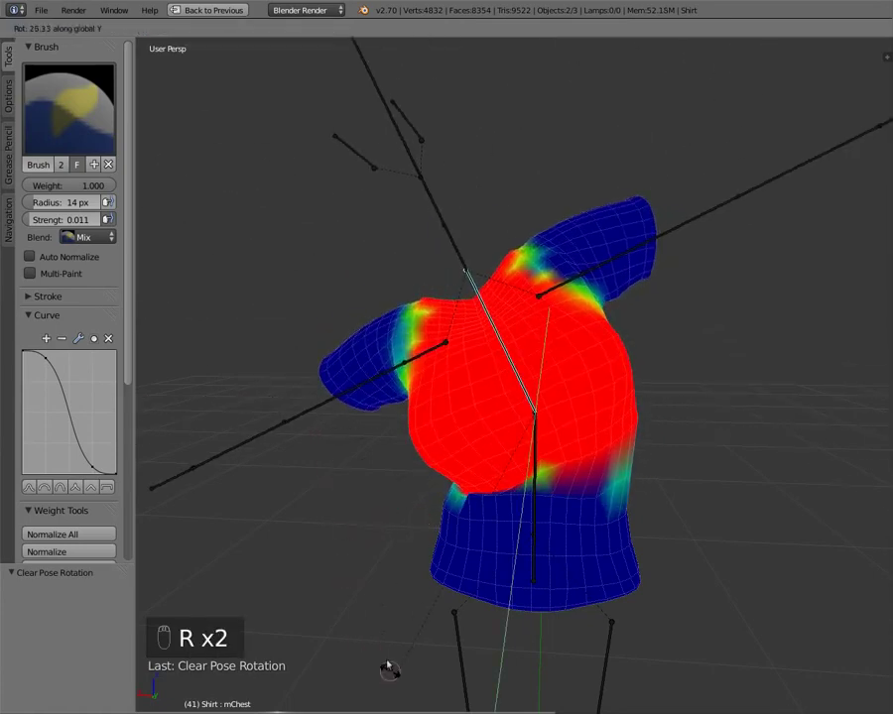
click(434, 486)
middle_drag(435, 487, 606, 502)
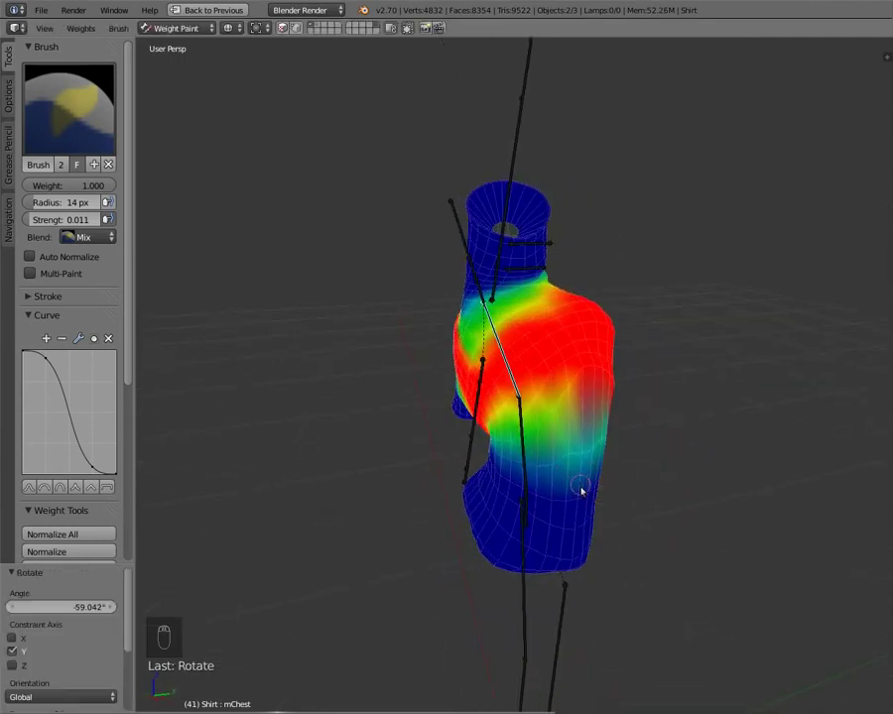
key(alt+y)
key(alt+t)
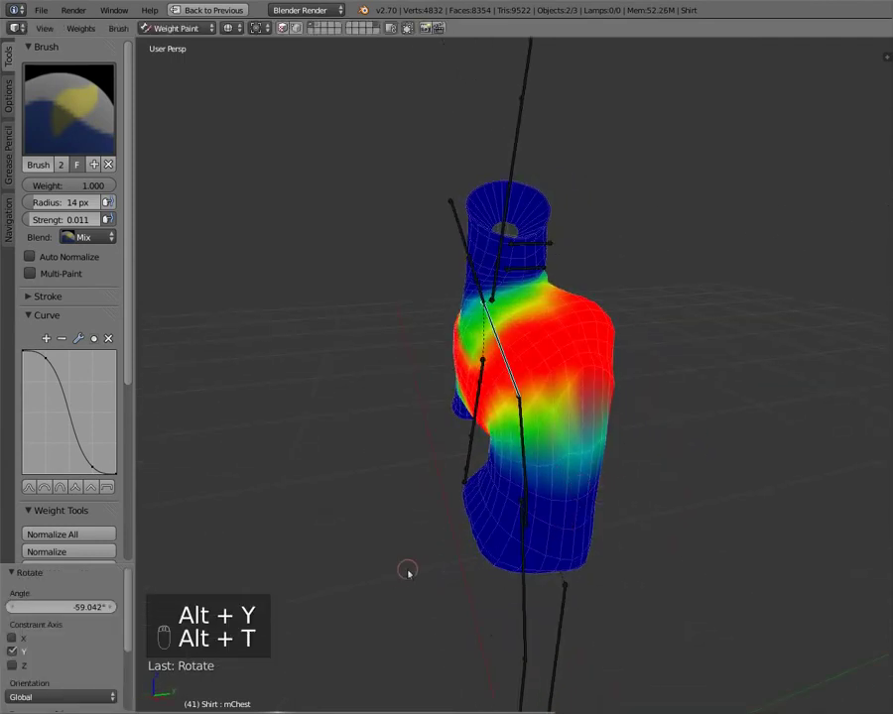
key(alt+r)
middle_drag(407, 569, 423, 343)
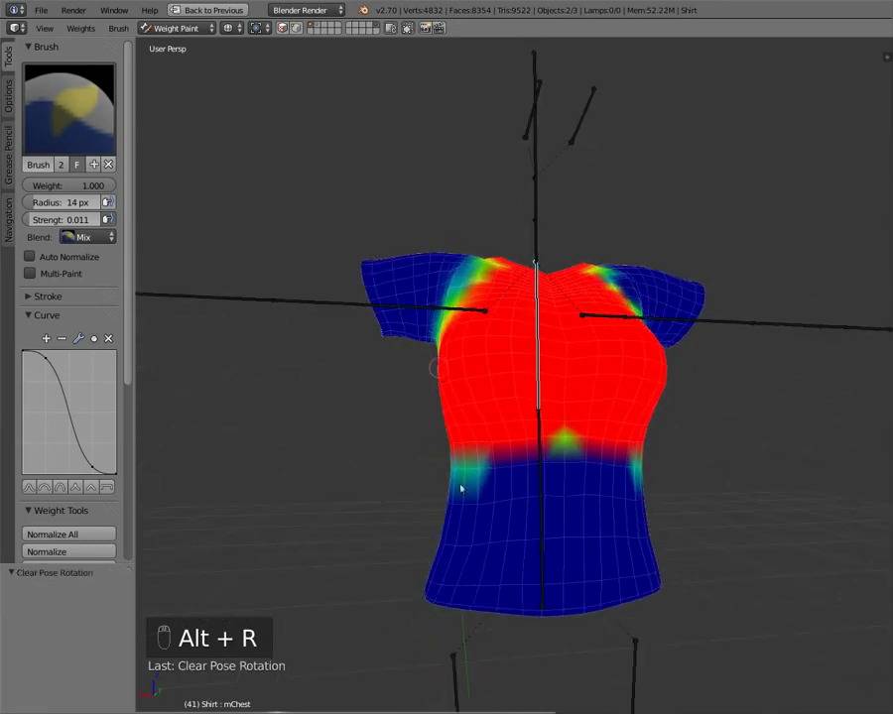
Try a Weight Gradient on the mChest weights down the middle of the lower back, changing its type to Radial
middle_drag(460, 488, 488, 552)
key(KP_3)
key(KP_1)
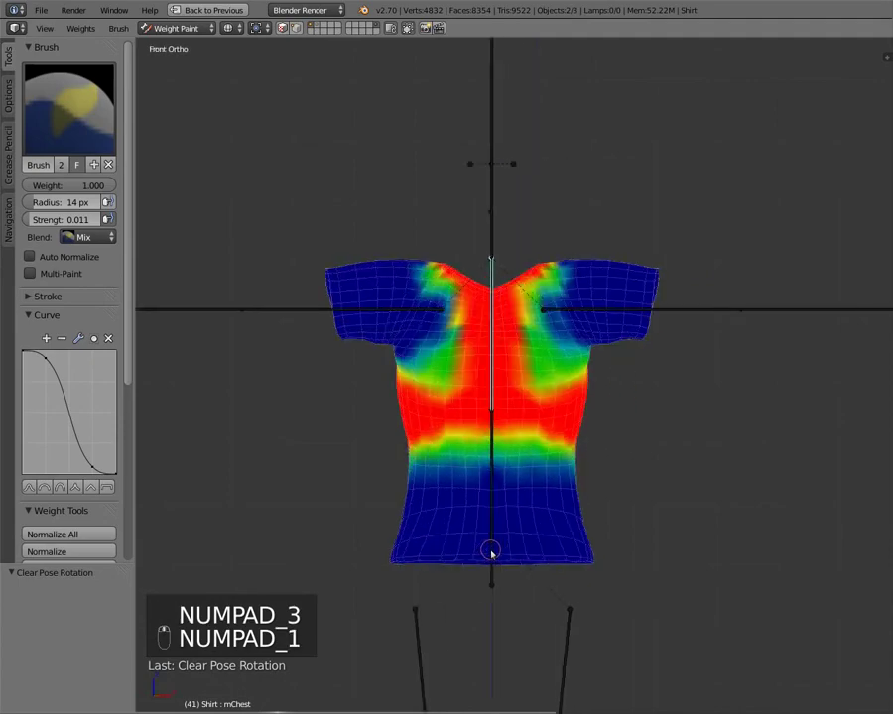
key(KP_1)
key(KP_3)
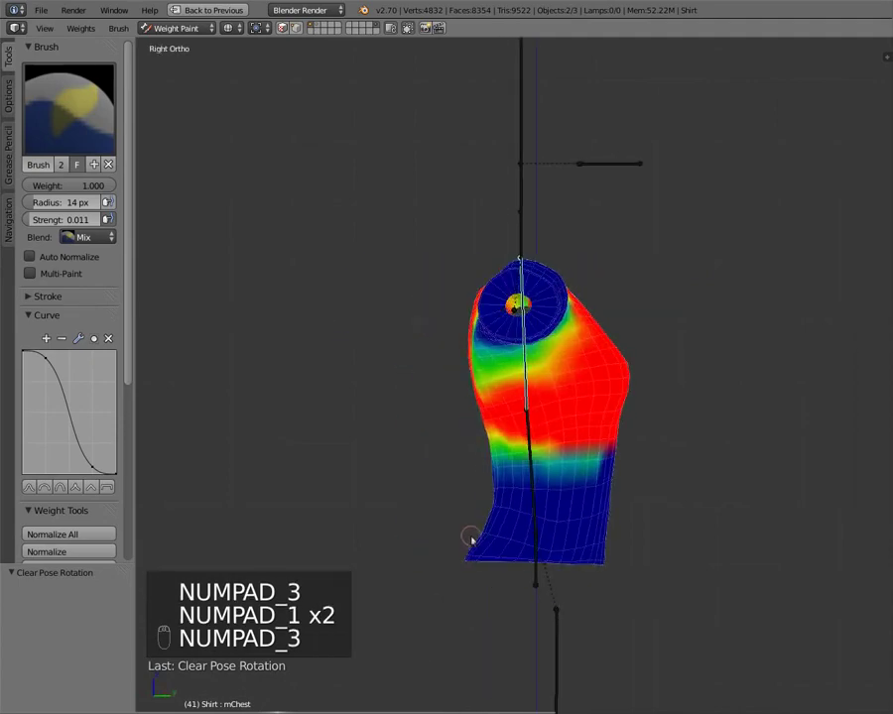
key(ctrl+KP_1)
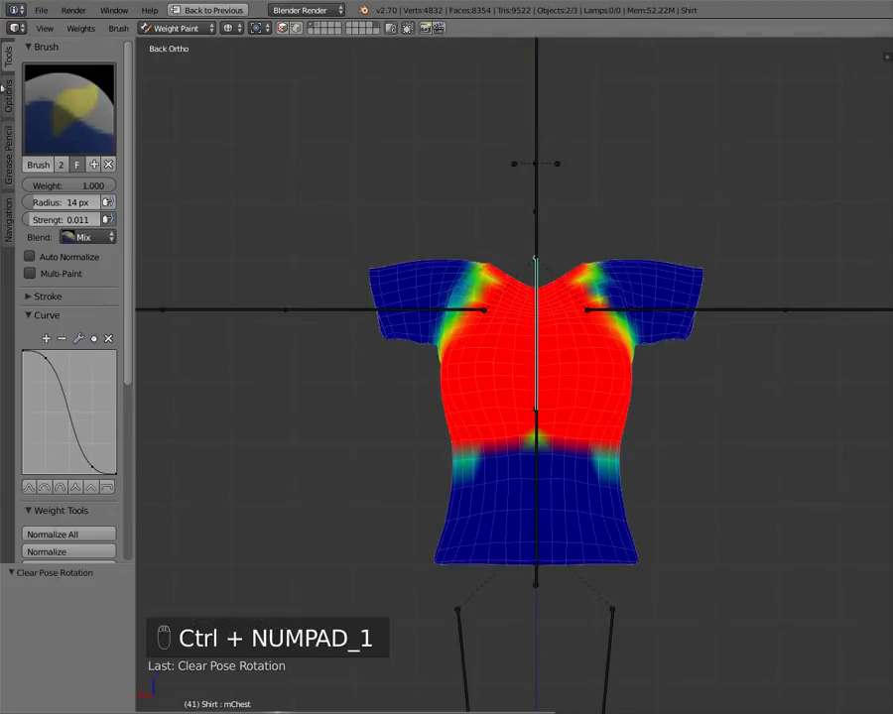
scroll(56, 321, down, 6)
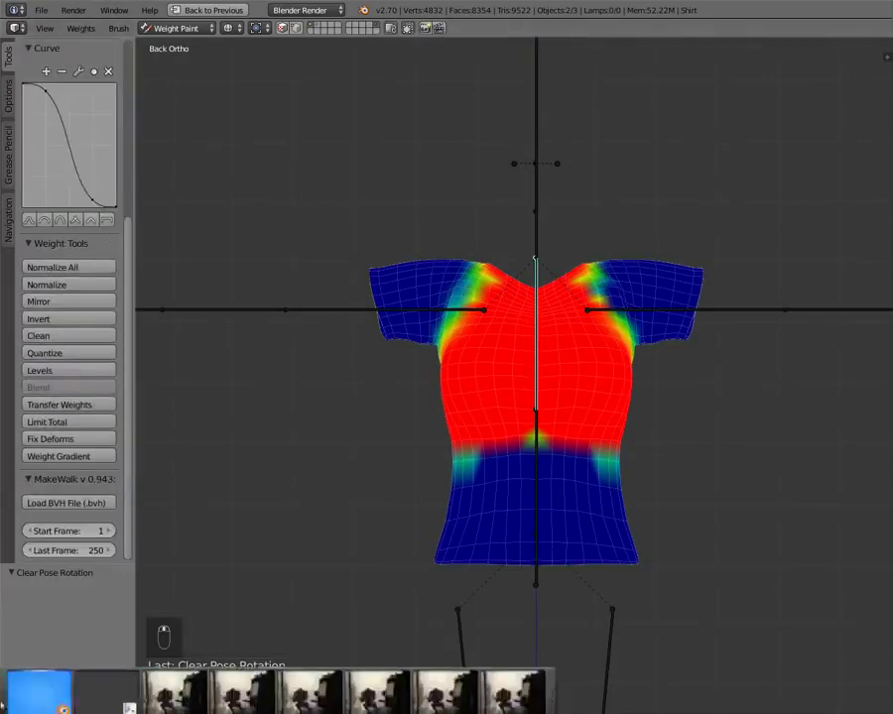
click(62, 457)
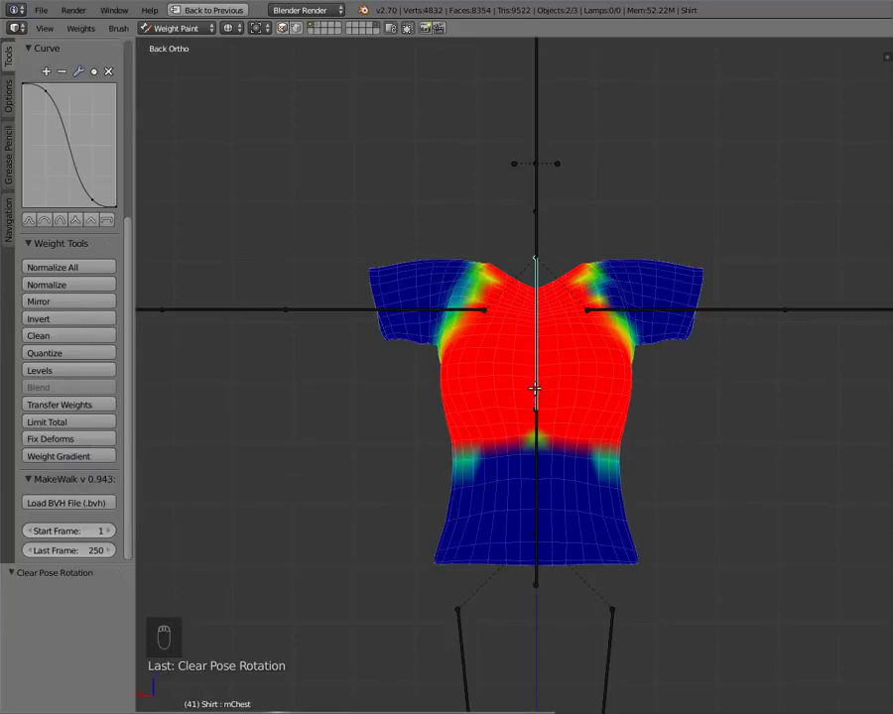
click(536, 468)
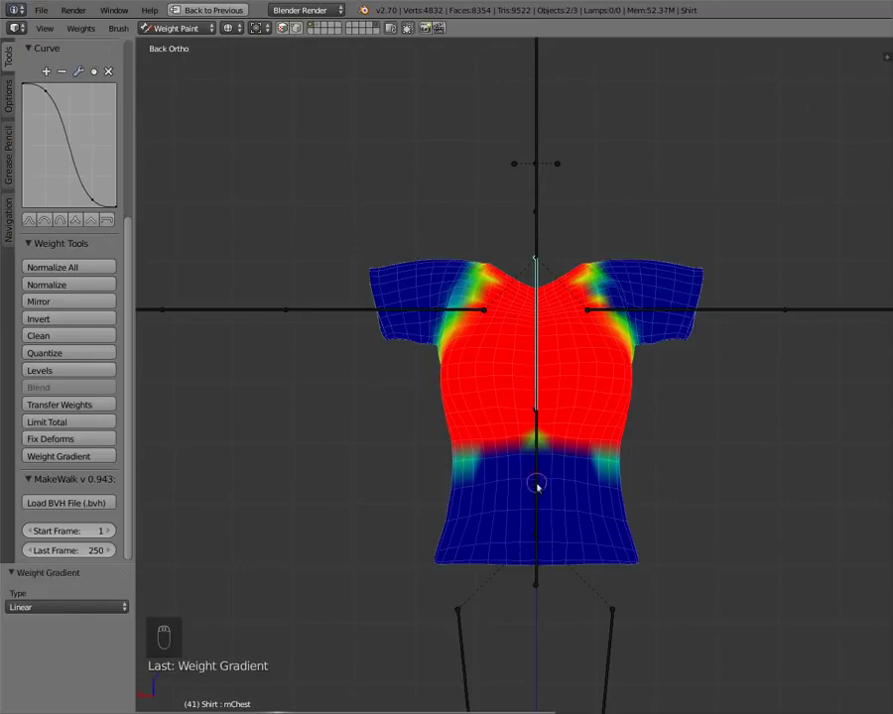
click(20, 607)
click(44, 574)
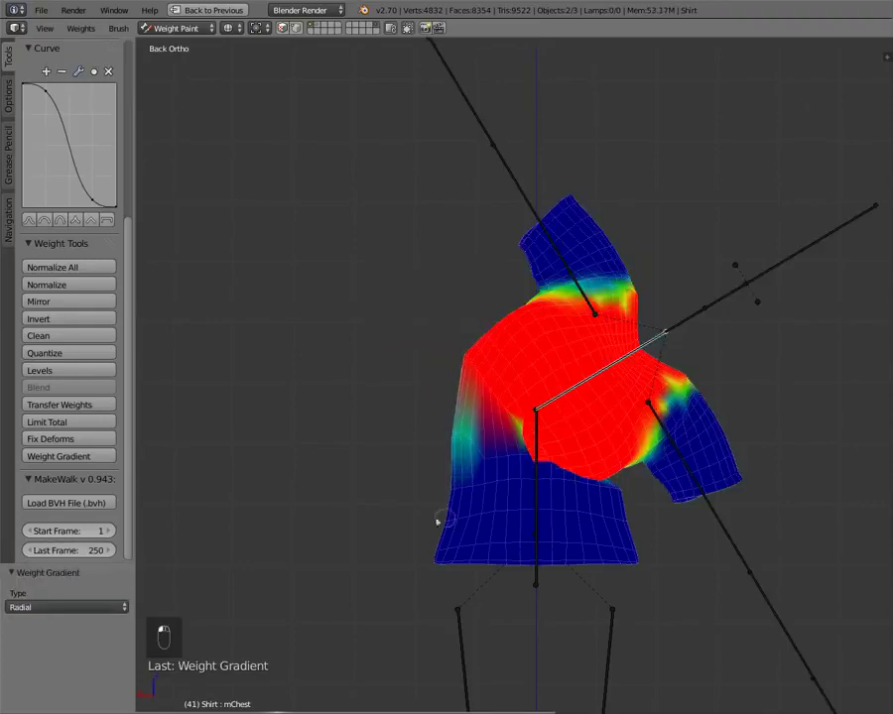
Undo the Radial weight gradient and step back through the mChest test rotations to the rest pose
key(ctrl+z)
key(ctrl+z)
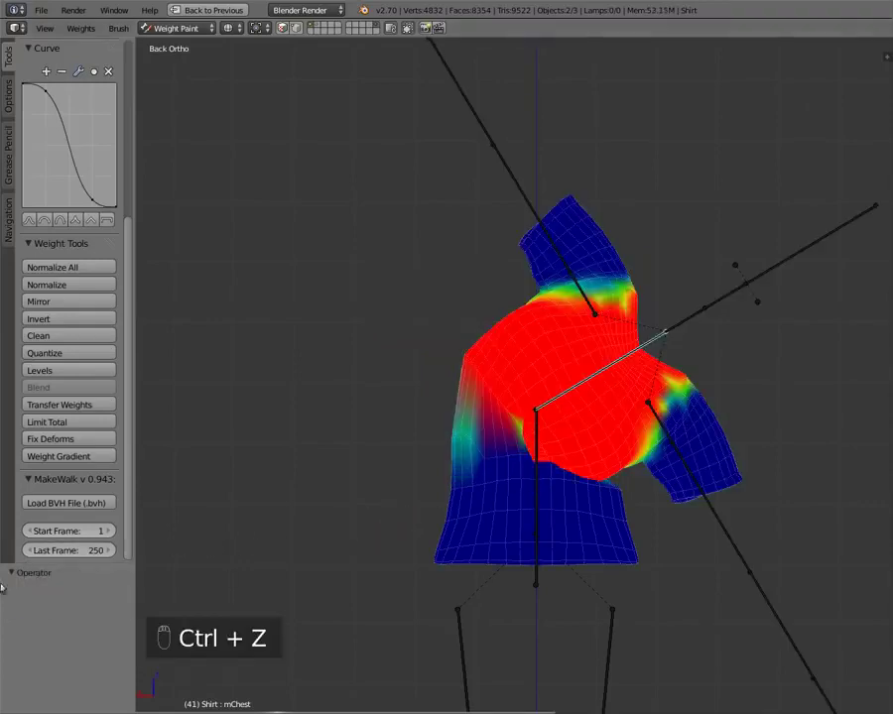
key(ctrl+z)
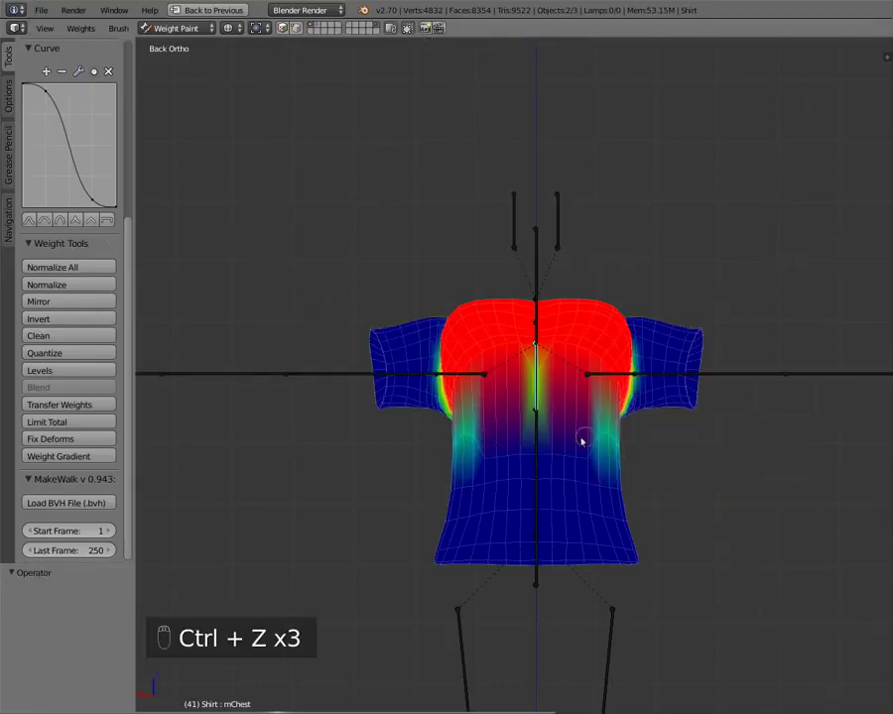
key(ctrl+z)
key(ctrl+z)
Try a Linear Weight Gradient on the mChest weights from the chest bone's base down the shirt's lower back
mouse_move(488, 423)
middle_down()
mouse_move(498, 418)
mouse_move(485, 421)
middle_up()
click(32, 457)
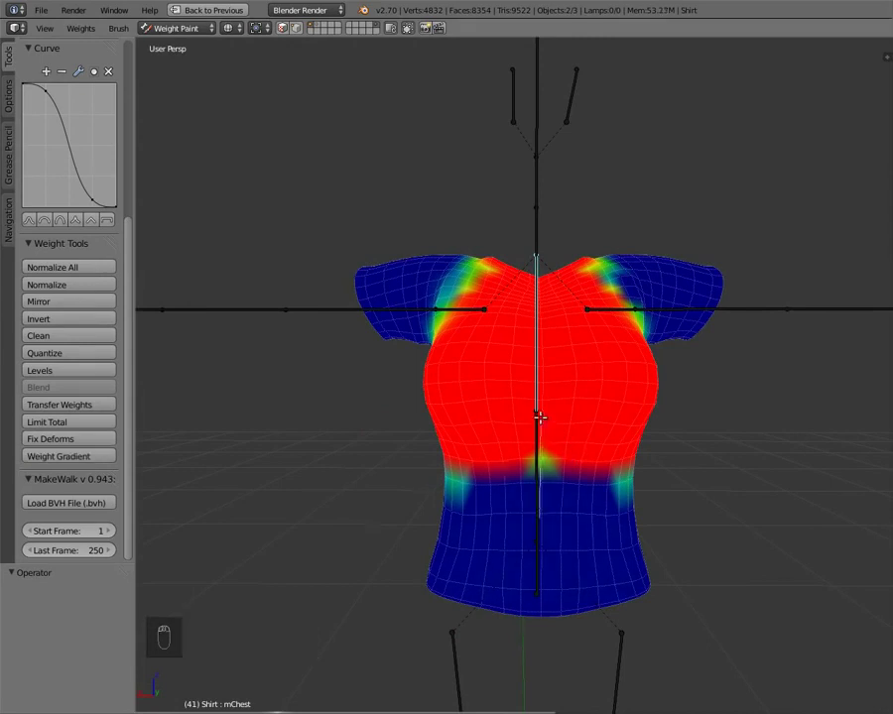
drag(535, 417, 558, 556)
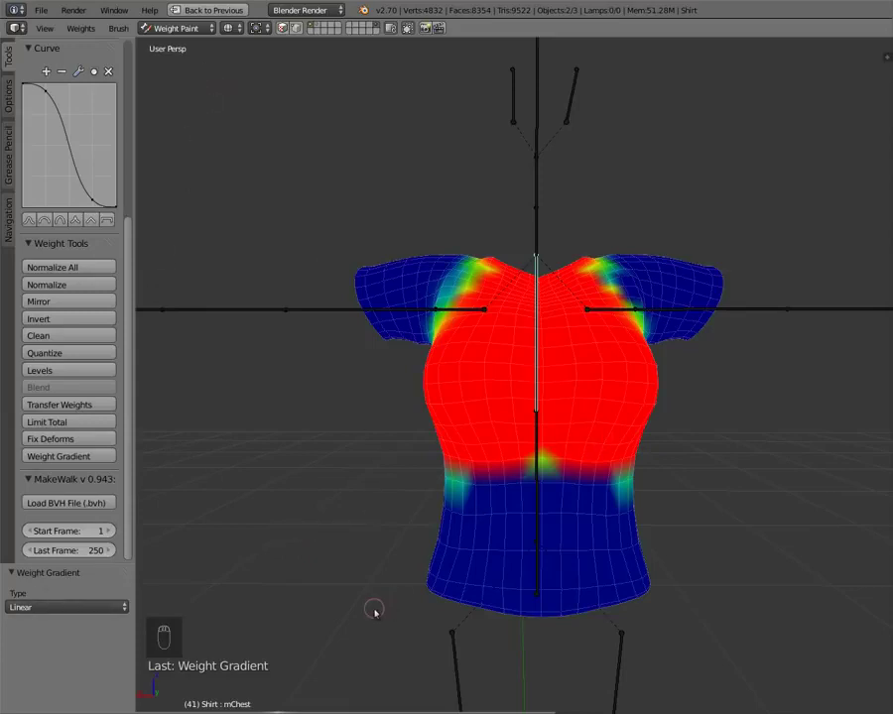
middle_drag(521, 468, 860, 450)
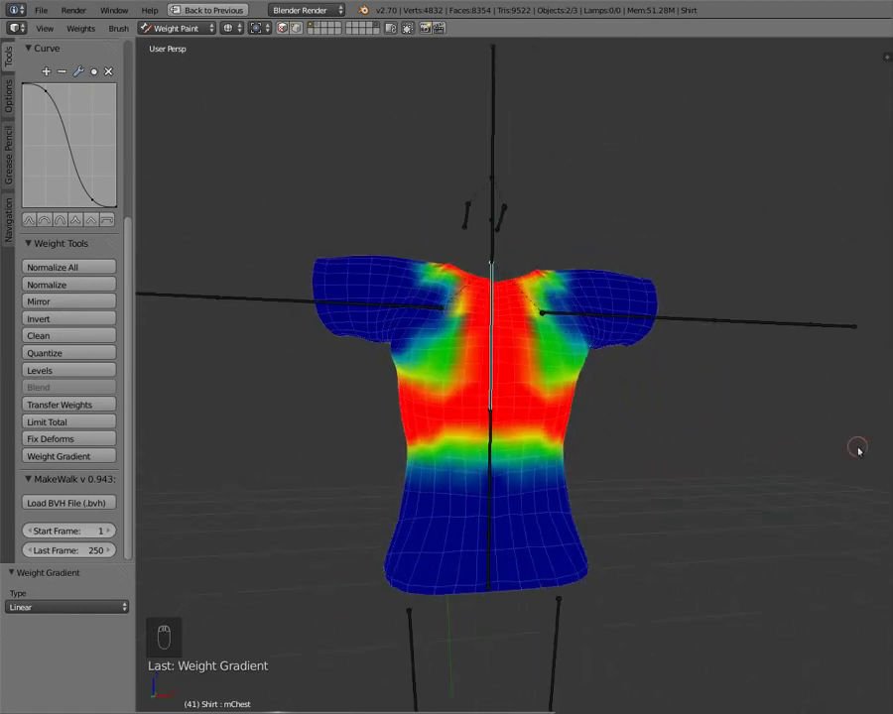
Try several Linear Weight Gradients on the mChest weights across the waist on the front of the shirt
click(53, 460)
drag(497, 542, 536, 523)
click(54, 456)
drag(444, 448, 415, 537)
click(111, 458)
drag(456, 513, 452, 540)
drag(460, 425, 461, 532)
middle_drag(727, 464, 746, 458)
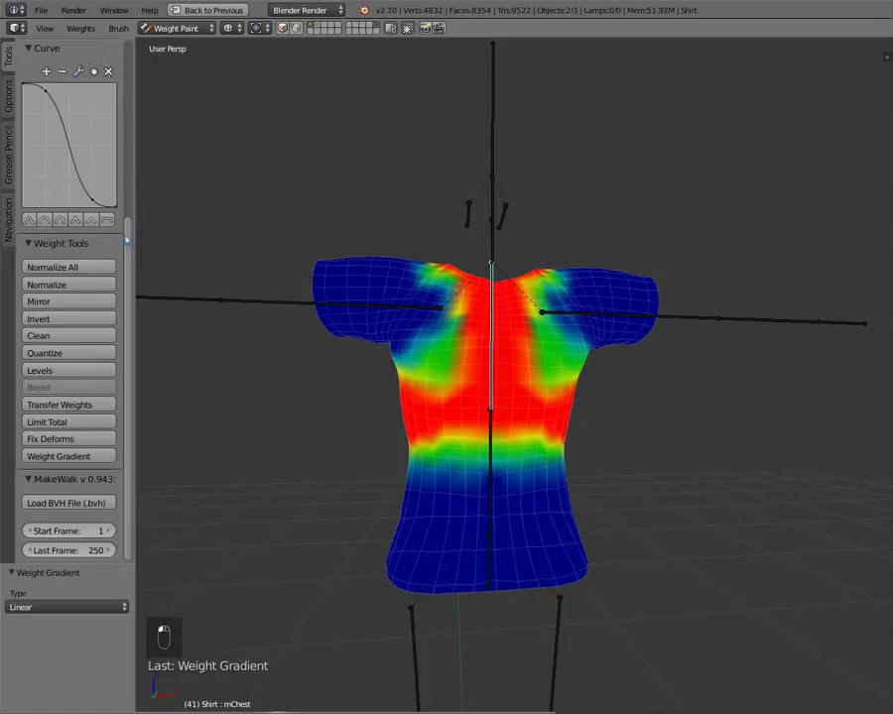
Switch to the Blur brush at strength 1.000 and soften the mChest weight transition across the back of the waist
scroll(106, 86, up, 6)
click(71, 129)
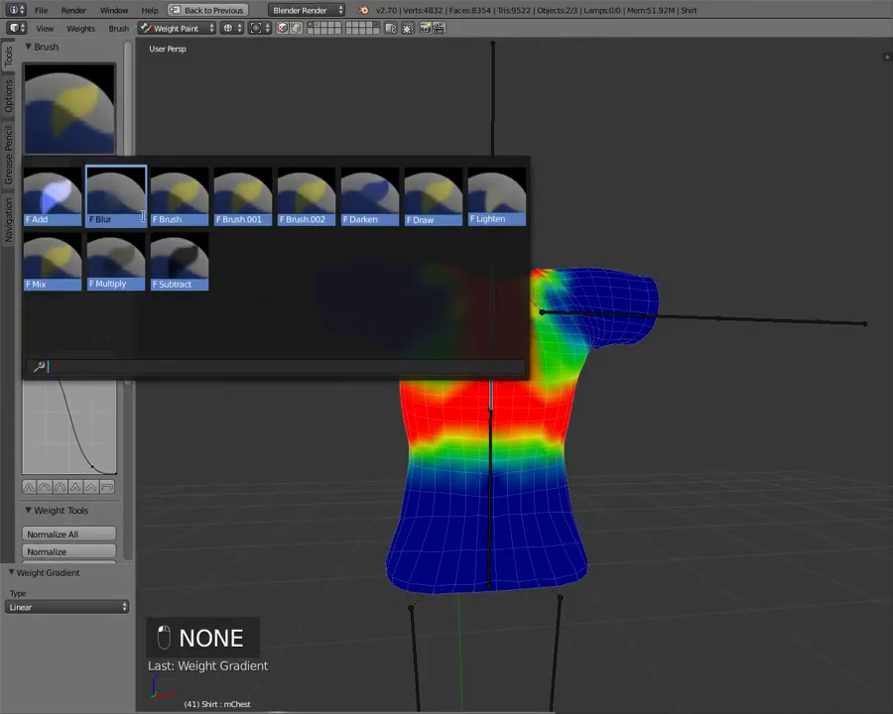
click(117, 195)
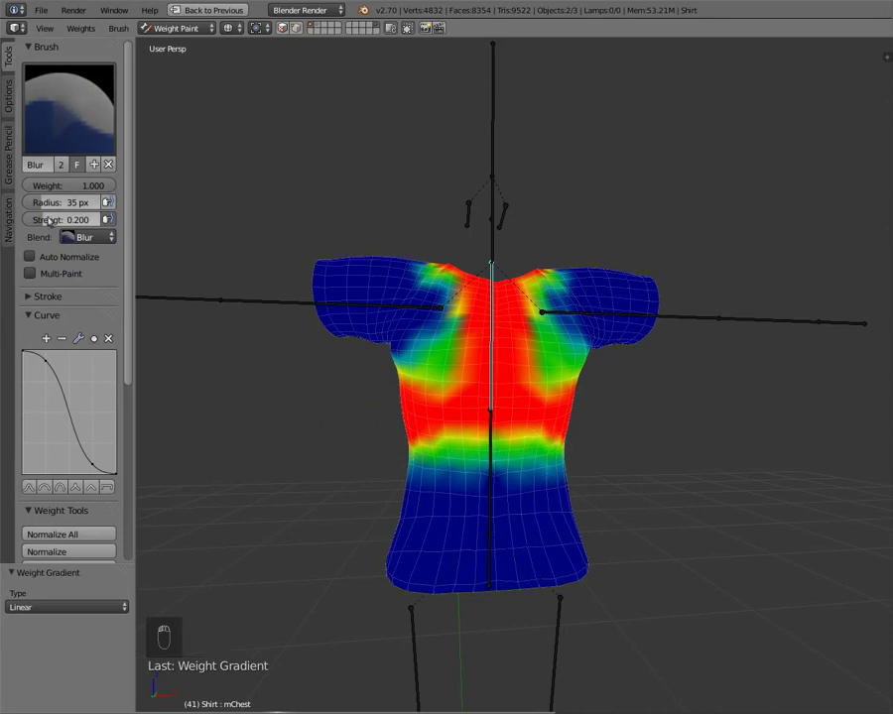
drag(48, 221, 143, 219)
mouse_move(459, 450)
mouse_down()
mouse_move(567, 449)
mouse_move(603, 468)
mouse_up()
mouse_move(517, 447)
mouse_down()
mouse_move(375, 435)
mouse_move(570, 448)
mouse_up()
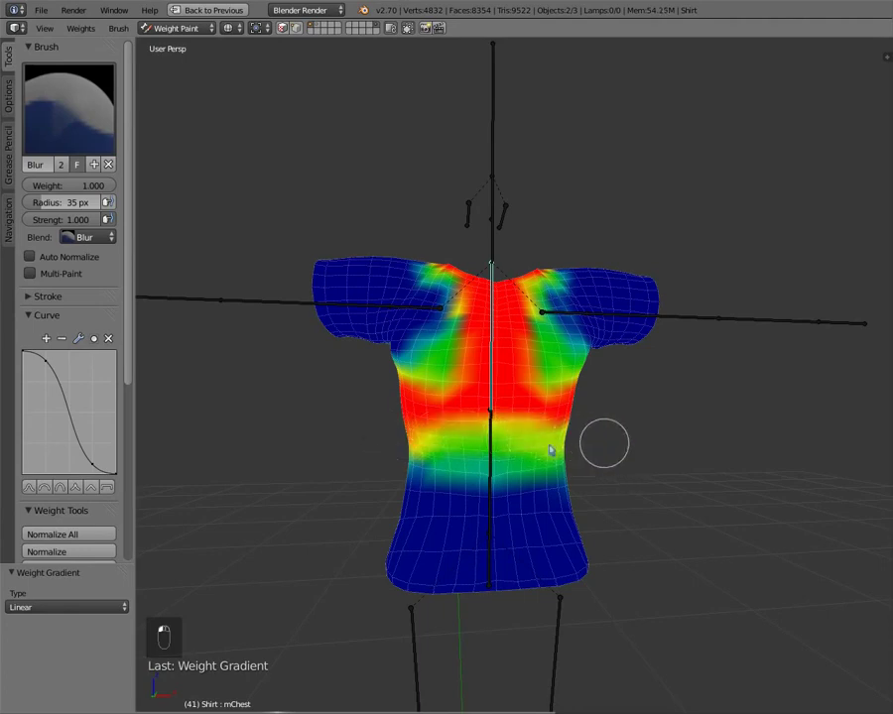
Blur the mChest weight transition along one side of the shirt and across the front of the waist
mouse_move(620, 474)
middle_down()
mouse_move(420, 448)
mouse_move(474, 458)
middle_up()
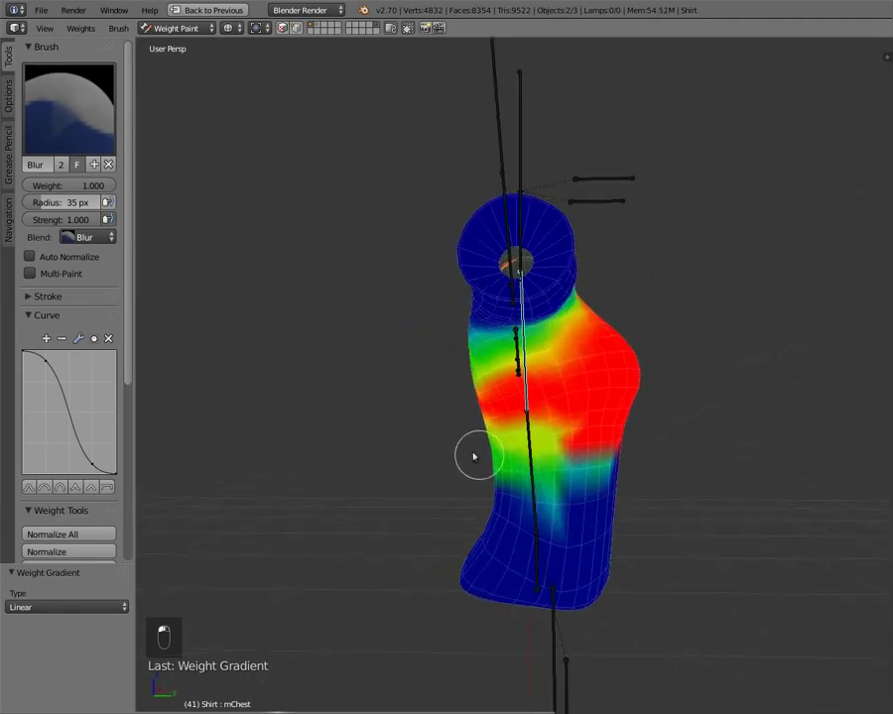
drag(631, 455, 552, 450)
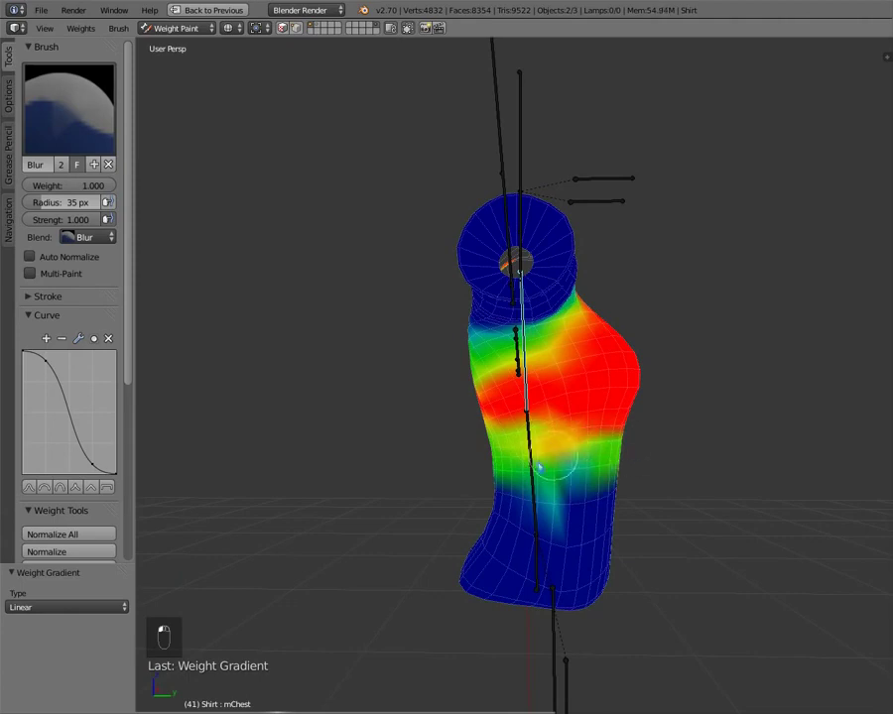
mouse_move(564, 480)
middle_down()
mouse_move(470, 433)
mouse_move(608, 445)
middle_up()
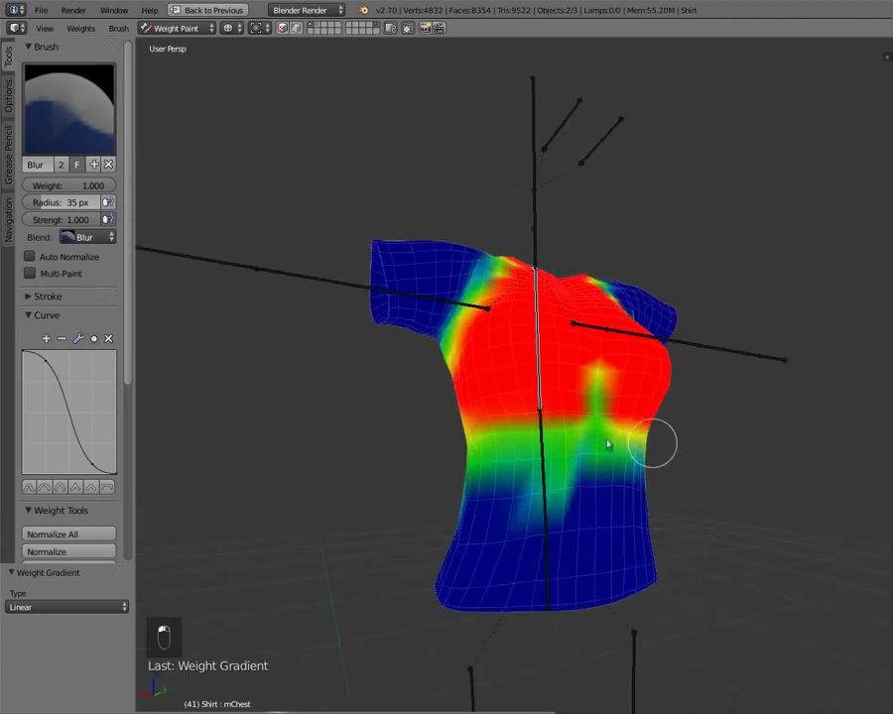
mouse_move(500, 434)
mouse_down()
mouse_move(642, 435)
mouse_move(684, 448)
mouse_up()
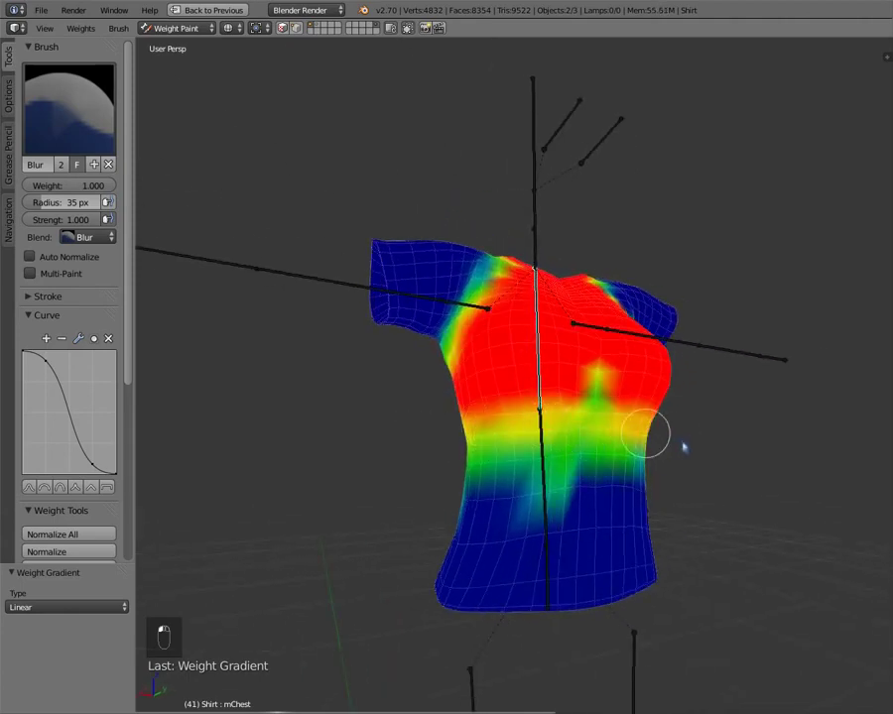
Blur the mChest weights along the opposite side of the waist and smooth the blend around the lower waist
mouse_move(683, 448)
middle_down()
mouse_move(482, 420)
mouse_move(487, 433)
middle_up()
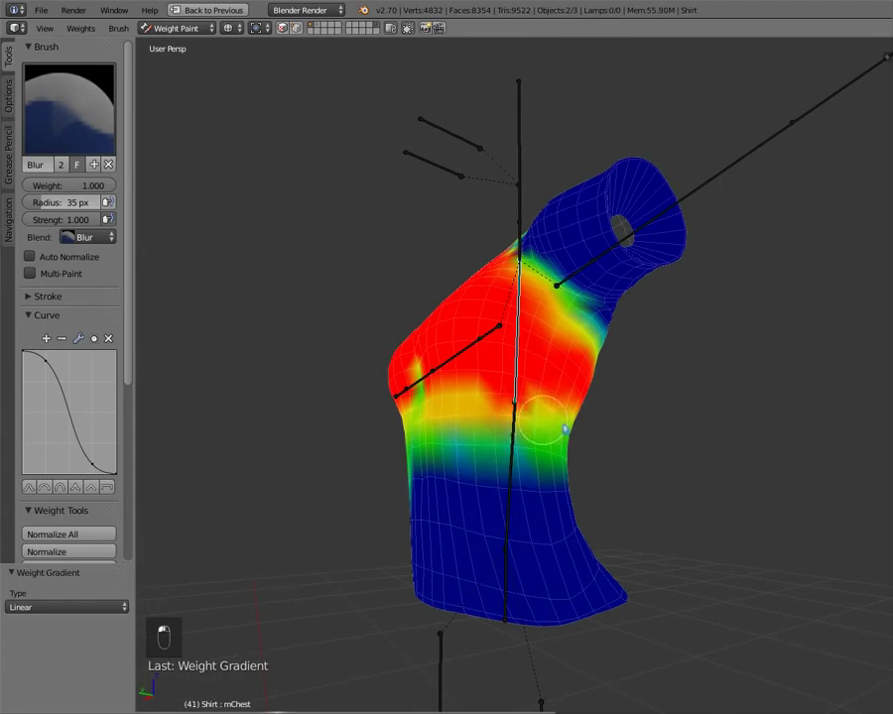
drag(565, 429, 563, 423)
middle_drag(512, 448, 486, 471)
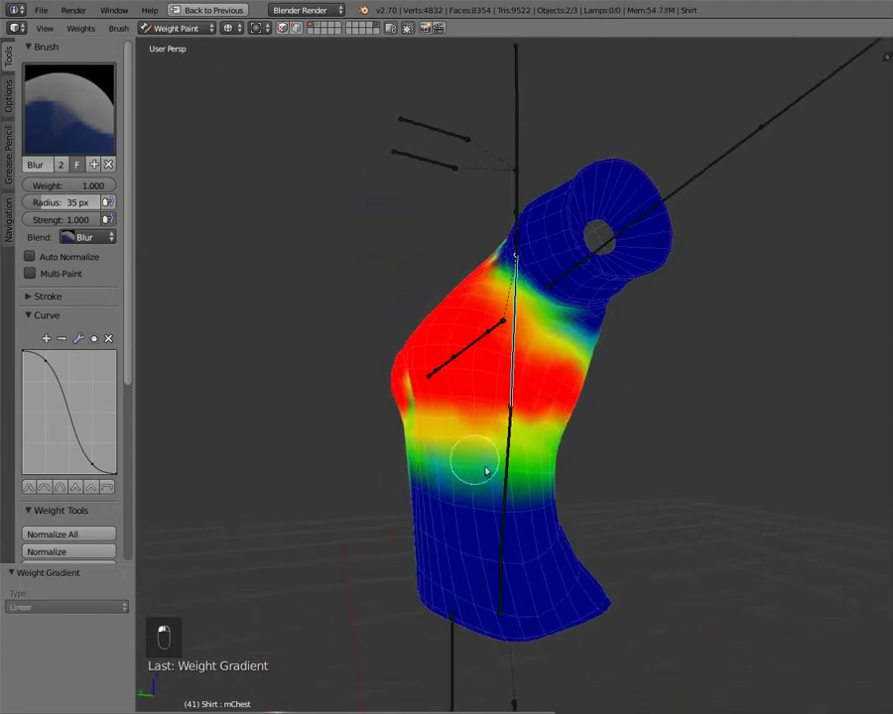
middle_drag(574, 474, 566, 483)
drag(566, 483, 499, 495)
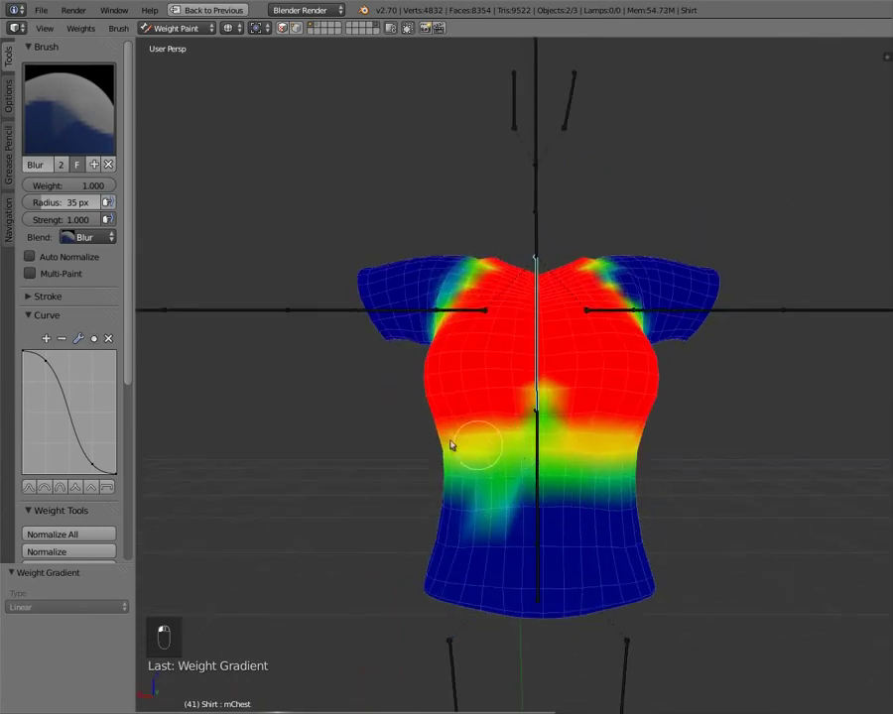
middle_drag(451, 446, 598, 423)
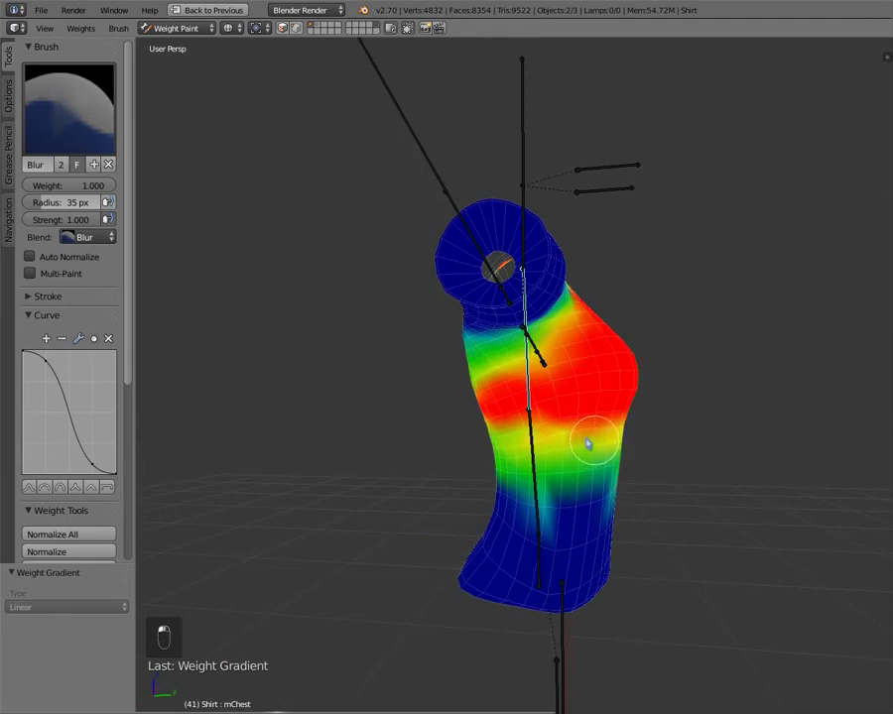
Switch to the Mix brush named Brush at weight 0, radius 22 px and strength 0.098, and erase the stray mChest patch below the front waist
middle_drag(566, 459, 619, 468)
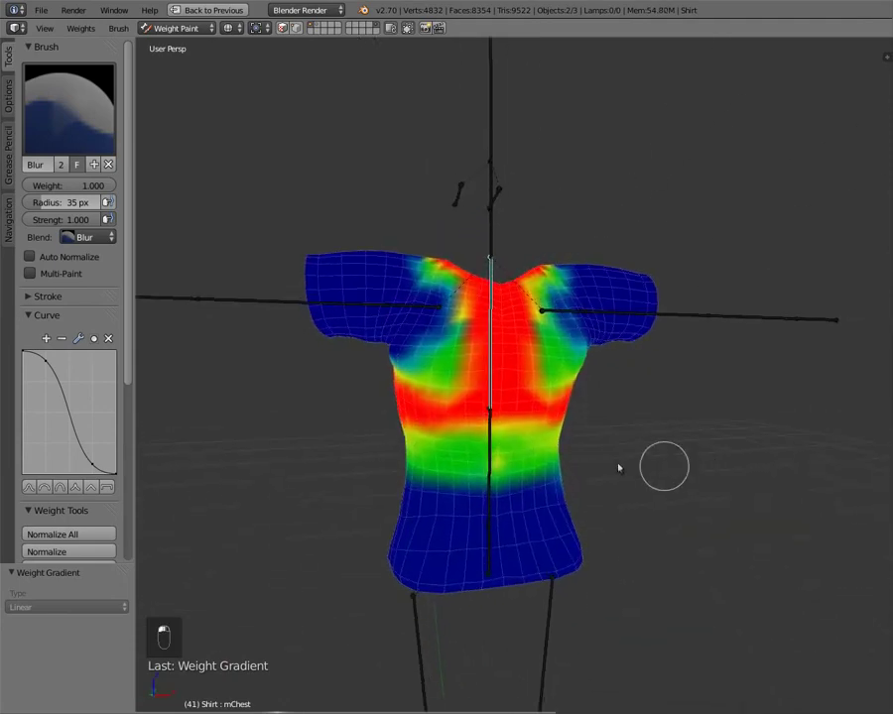
middle_drag(435, 470, 545, 467)
middle_drag(425, 472, 454, 467)
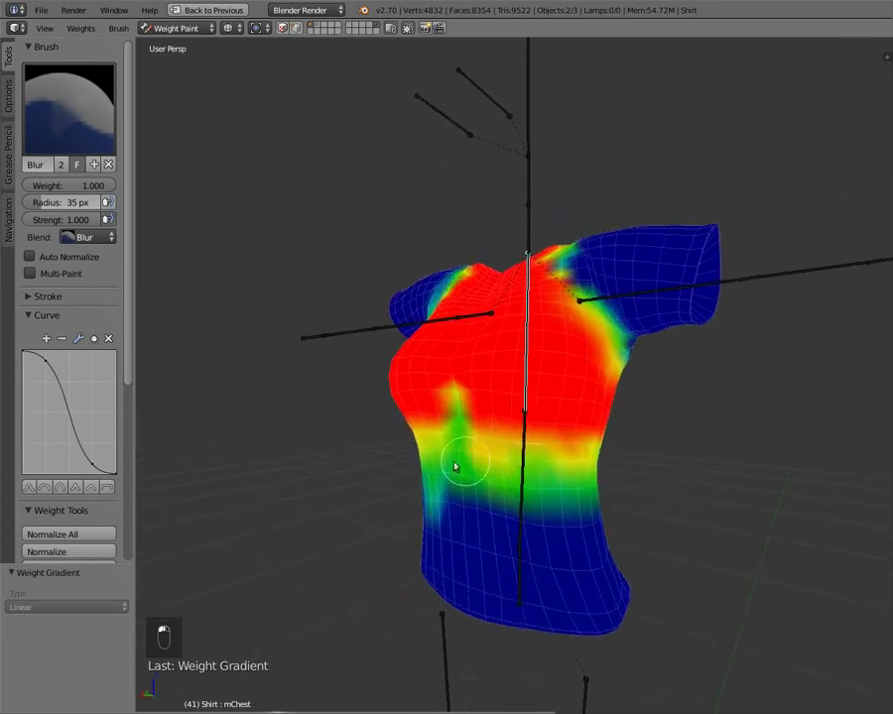
mouse_move(555, 484)
middle_down()
mouse_move(580, 494)
mouse_move(443, 429)
middle_up()
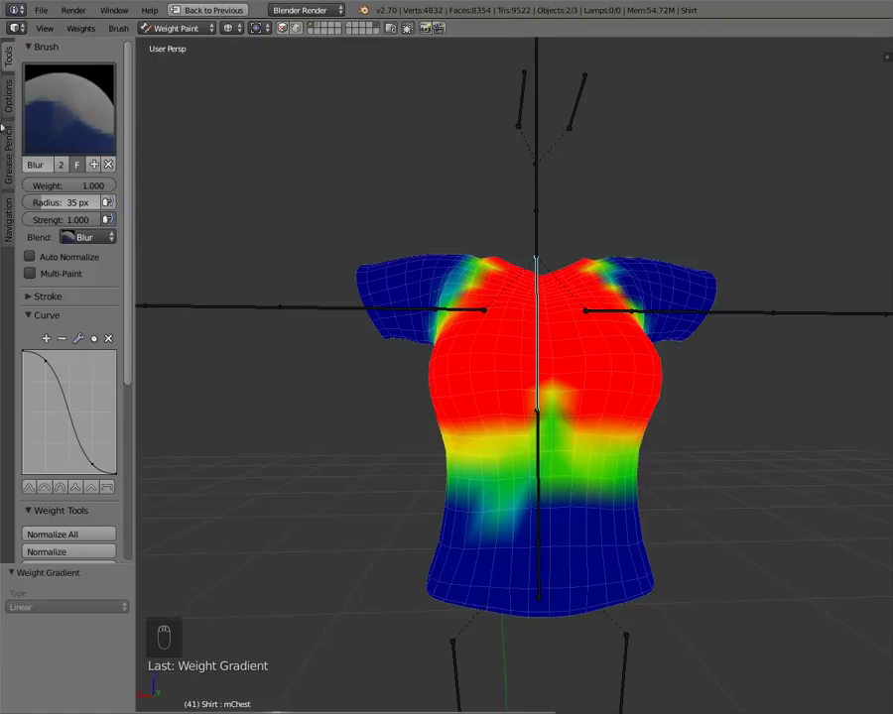
click(65, 112)
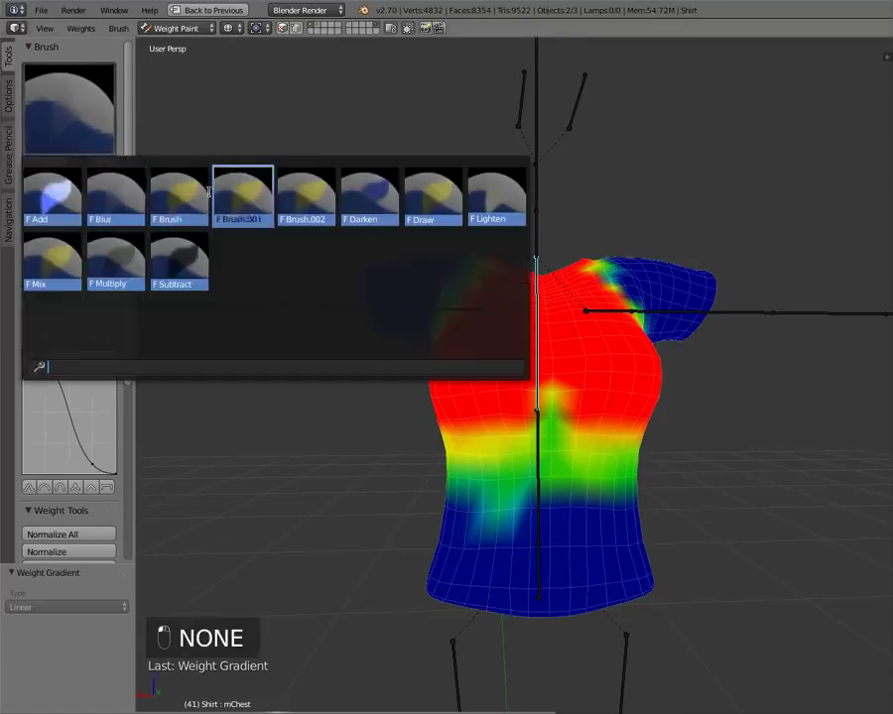
click(177, 195)
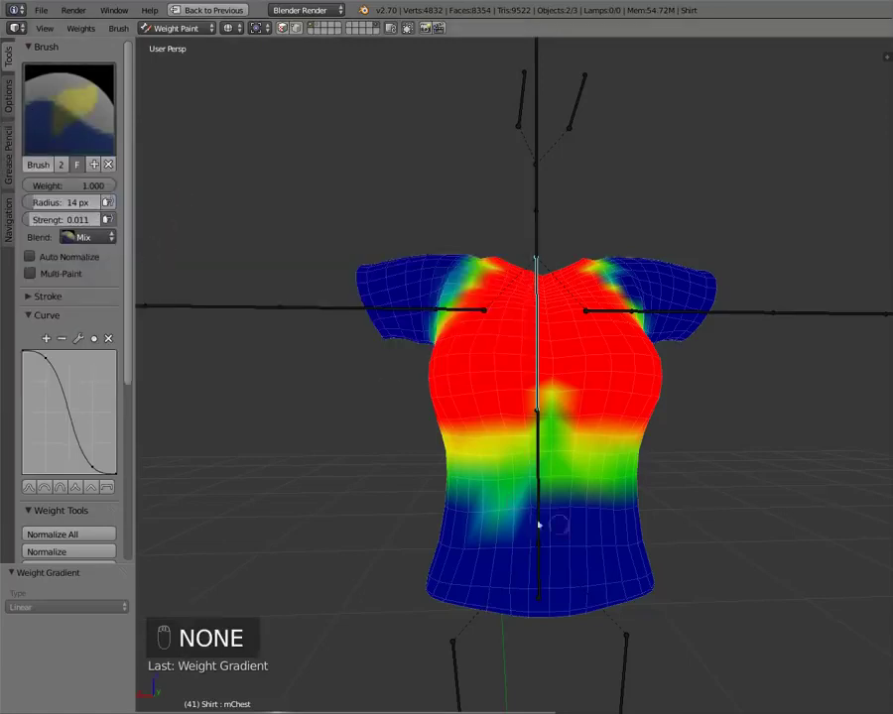
drag(62, 185, 8, 184)
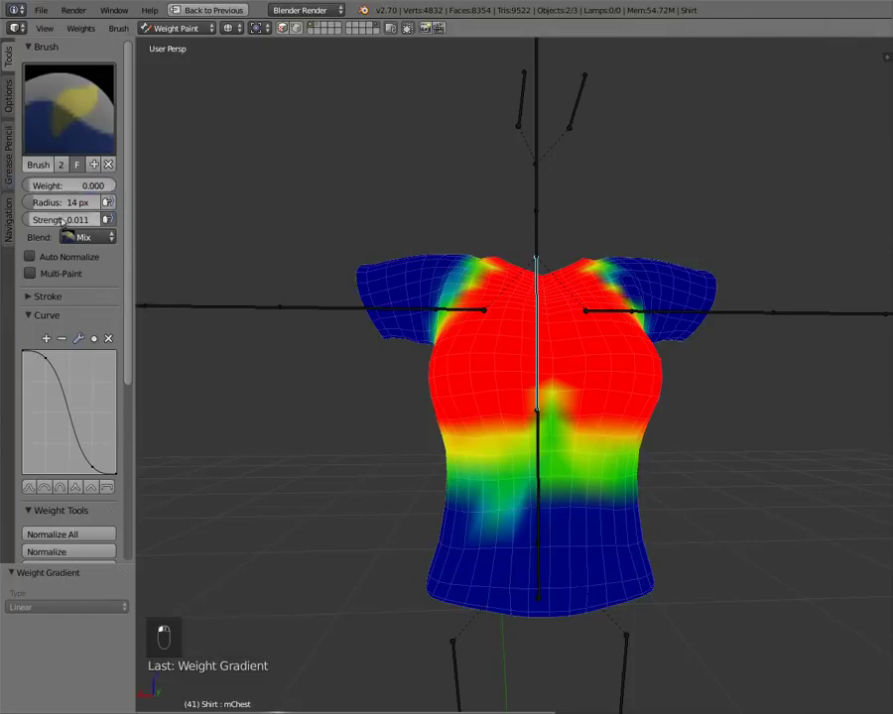
drag(62, 220, 69, 220)
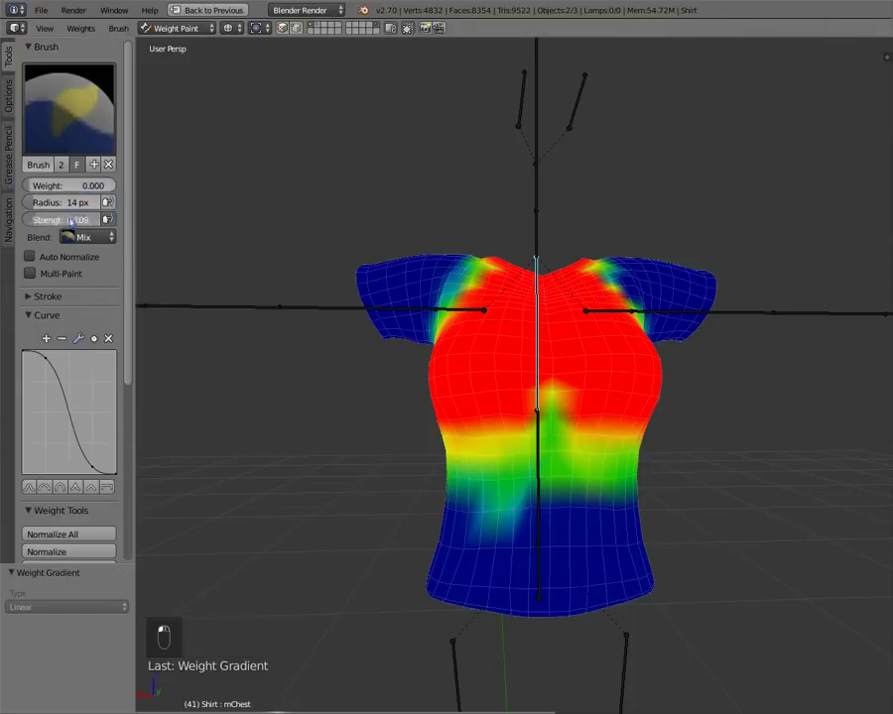
key(f)
click(499, 517)
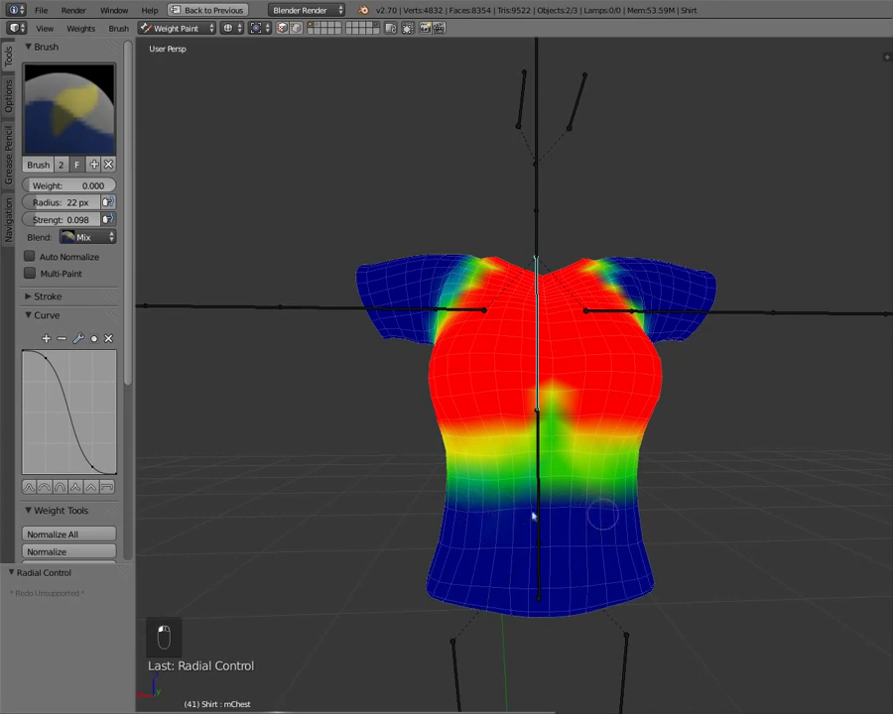
Fade the lower part of the mChest weight band around the waist at the back, sides and front with the zero-weight brush
middle_drag(510, 514, 530, 503)
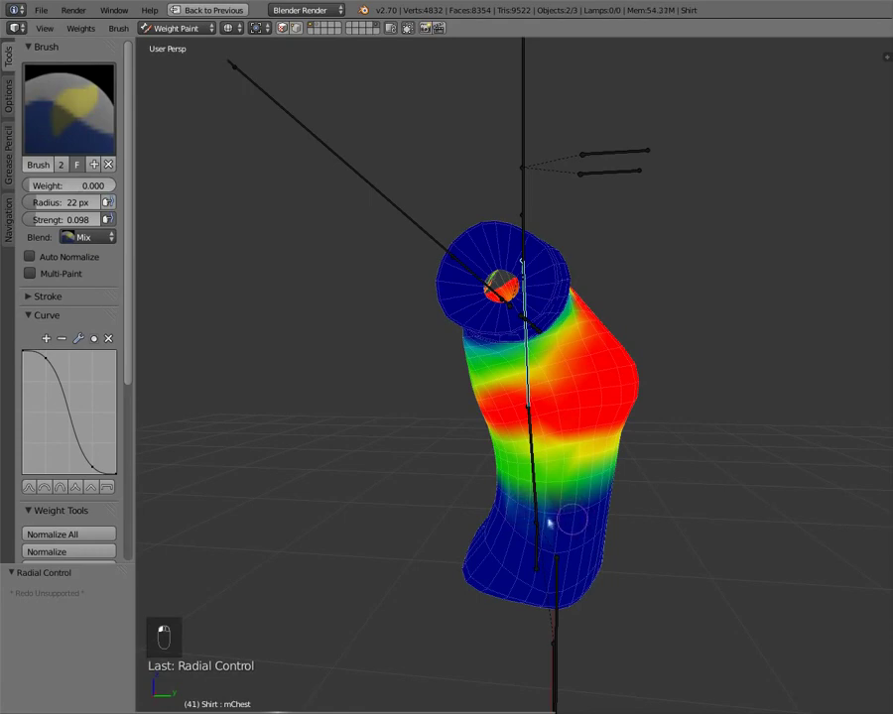
middle_drag(532, 486, 643, 484)
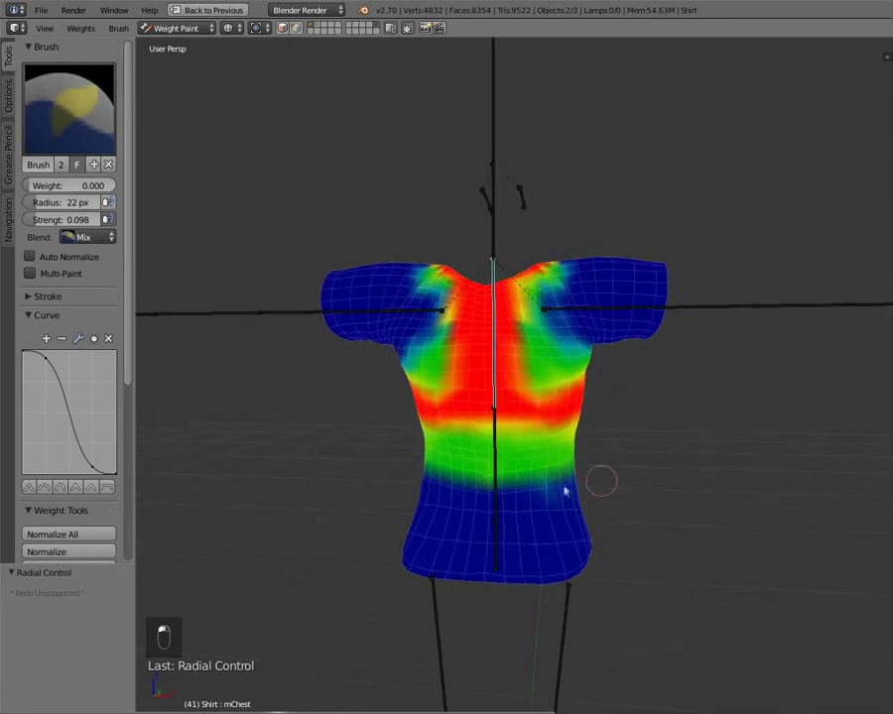
middle_drag(560, 480, 660, 467)
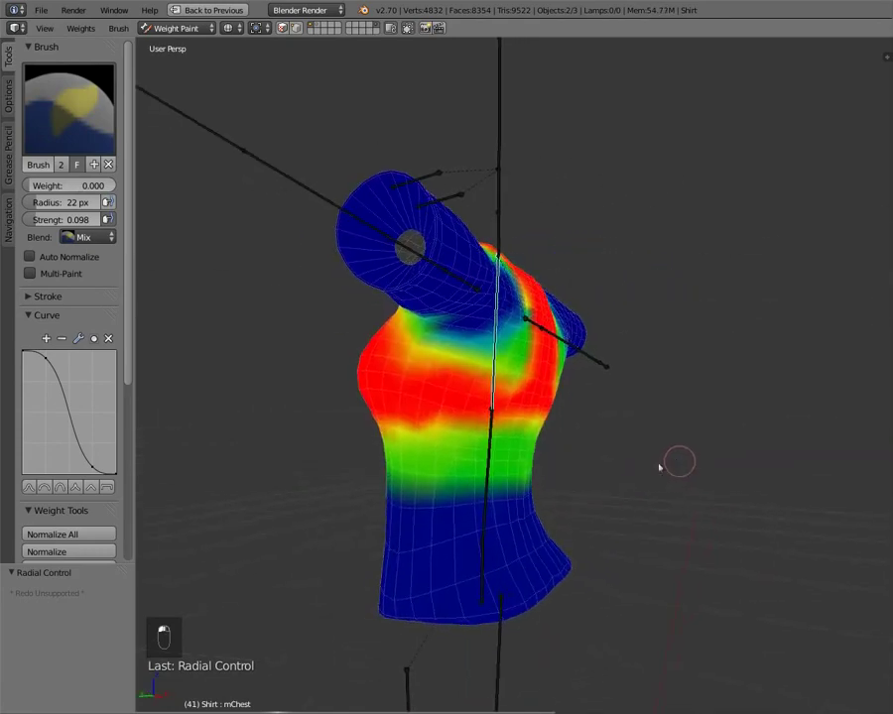
middle_drag(510, 508, 434, 482)
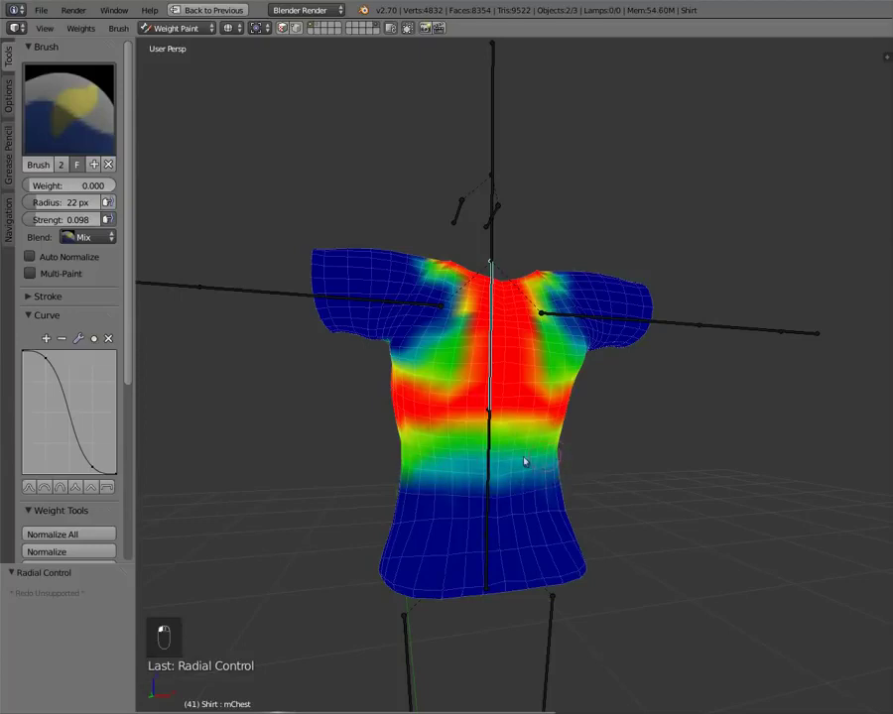
middle_drag(468, 465, 376, 473)
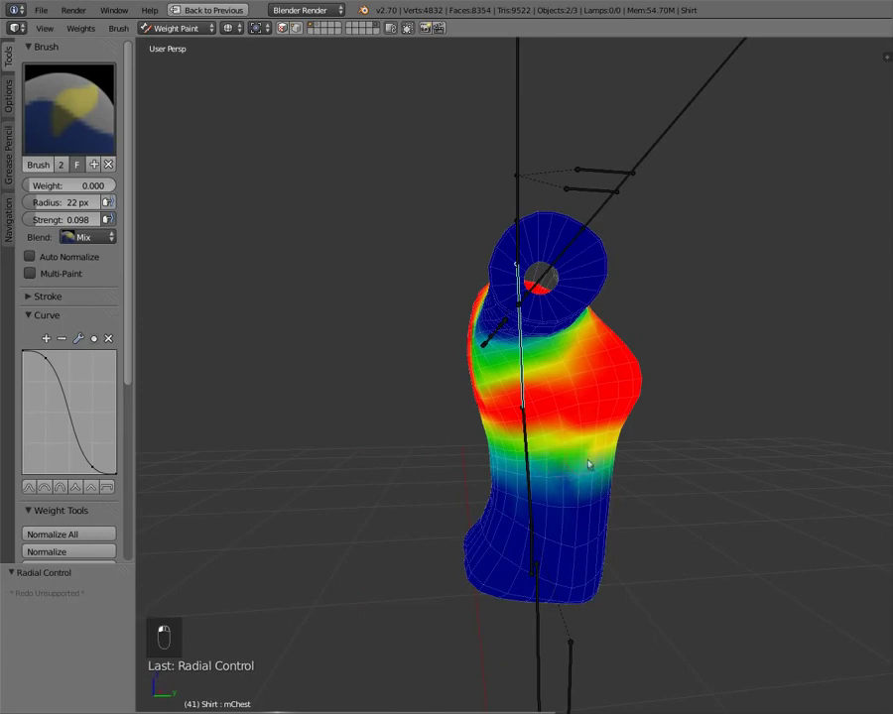
middle_drag(588, 464, 469, 473)
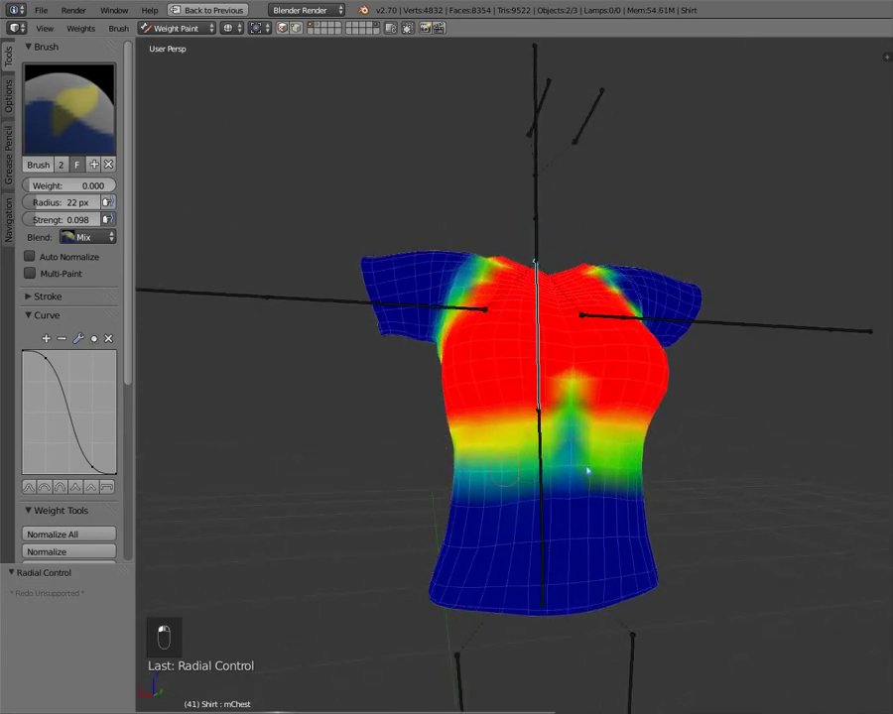
middle_drag(618, 474, 494, 474)
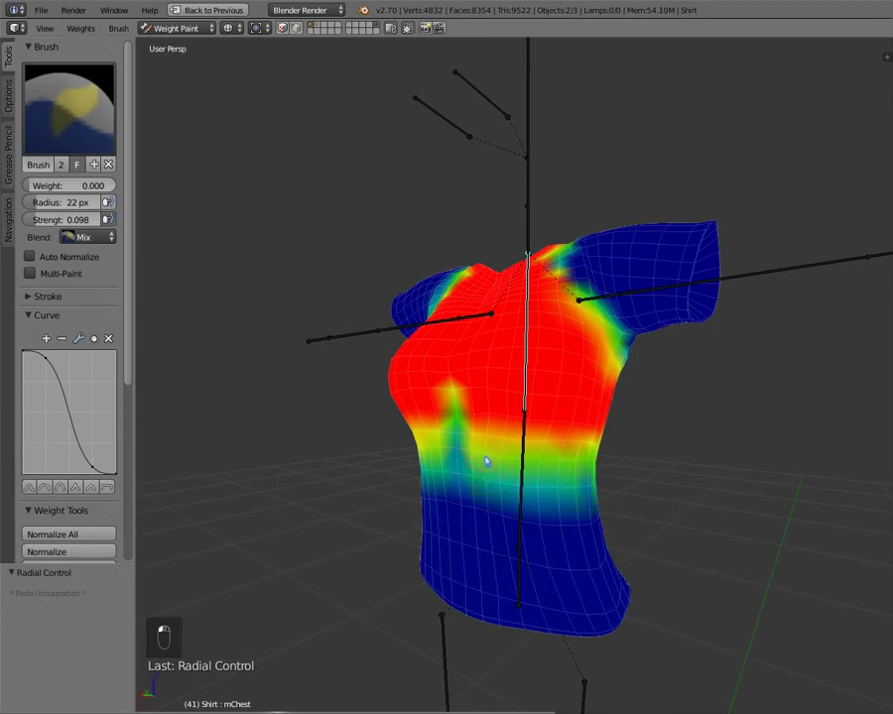
mouse_move(486, 462)
mouse_down()
mouse_move(560, 467)
mouse_move(462, 457)
mouse_move(526, 440)
mouse_up()
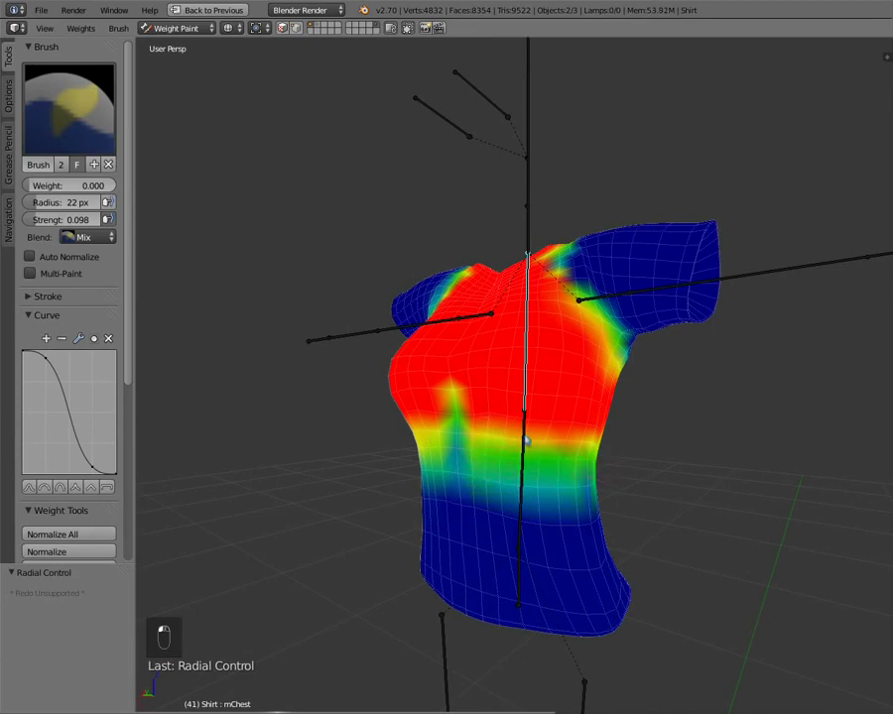
Set the brush weight to 1.000 and fill in the weak mChest areas at the centre of the waist, front and back
middle_drag(516, 443, 544, 387)
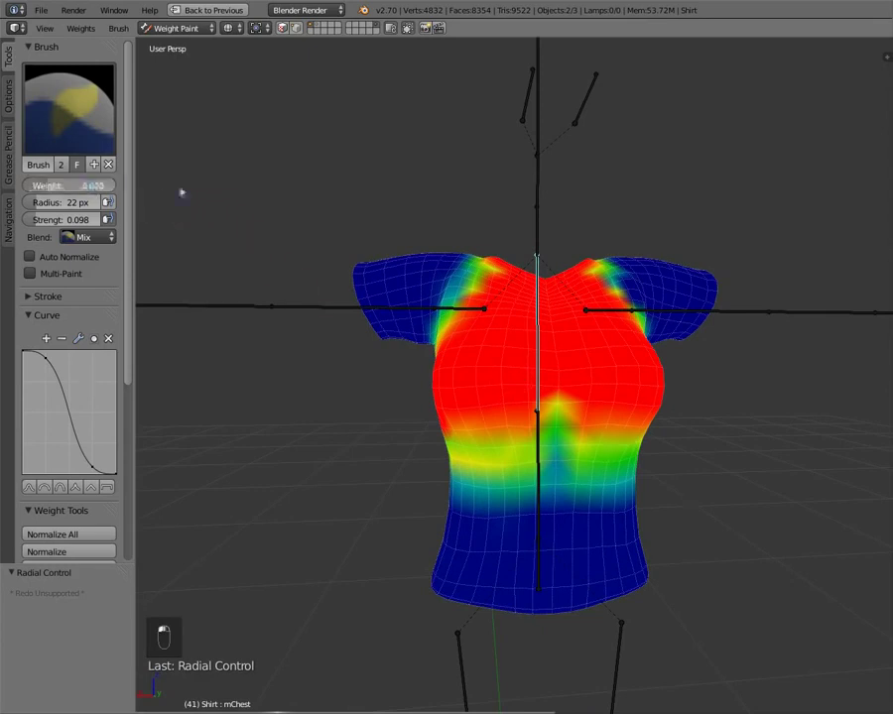
click(181, 192)
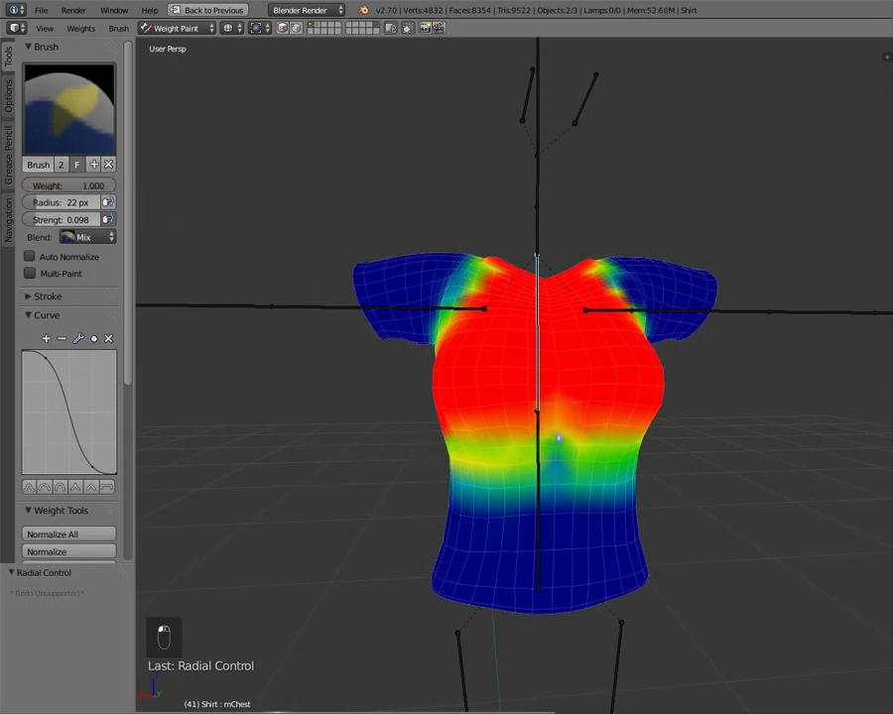
middle_drag(560, 485, 525, 428)
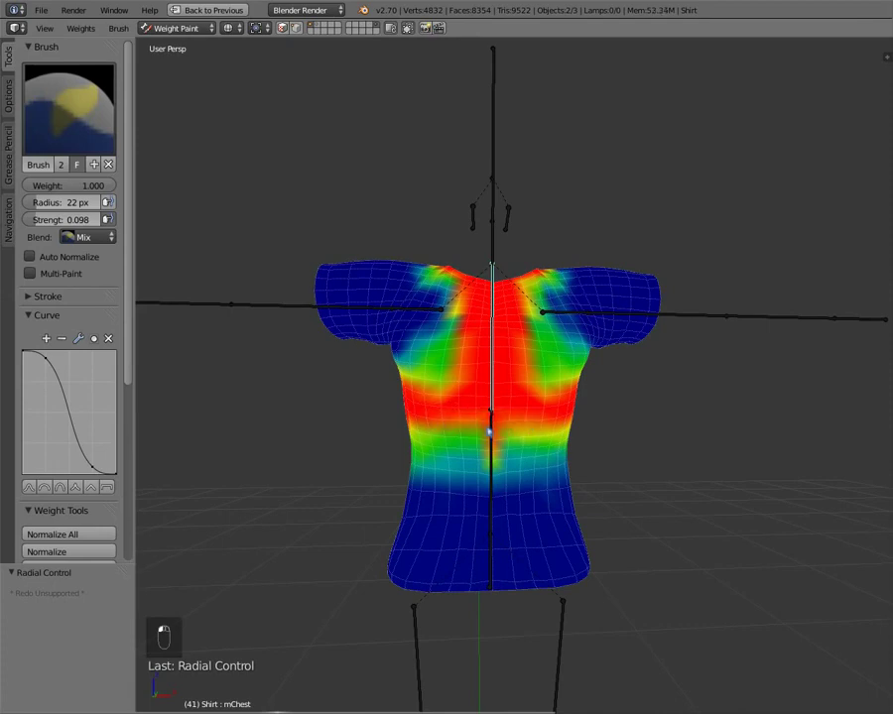
middle_drag(513, 424, 744, 359)
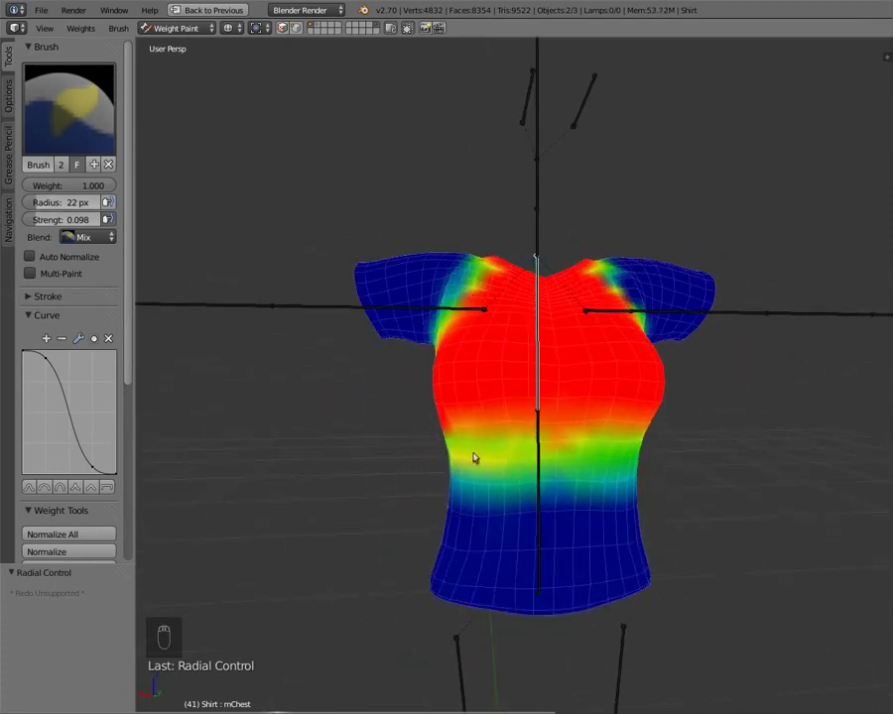
Set the brush weight back to 0 and even out the uneven mChest spots across the front of the waist
middle_drag(474, 457, 498, 473)
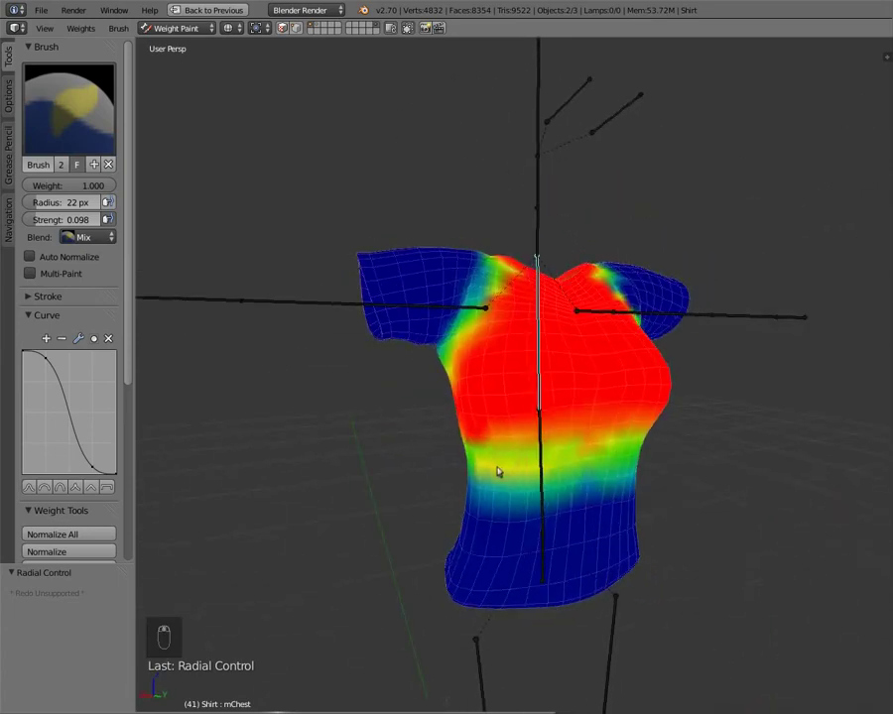
drag(98, 186, 24, 186)
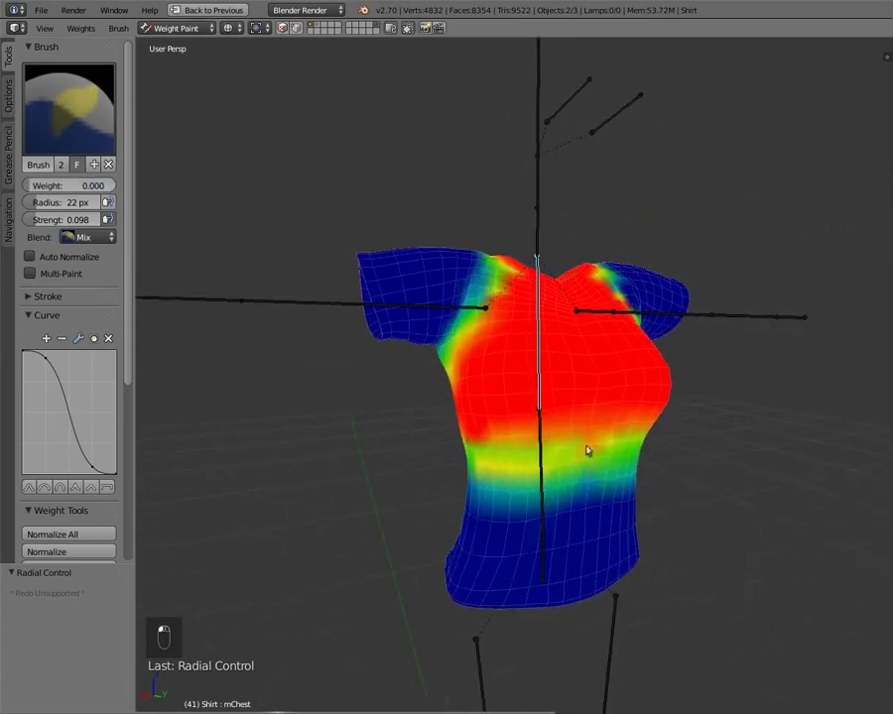
middle_drag(593, 449, 478, 460)
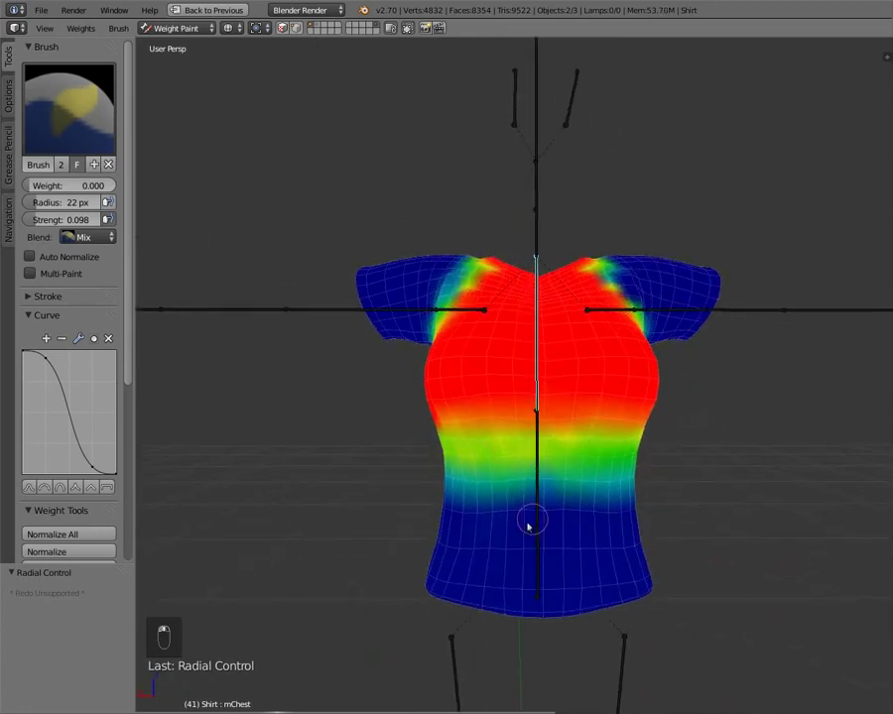
Test the deformation by rotating the mChest bone -28.653° about the global Y axis, and clear the pose rotation
key(r)
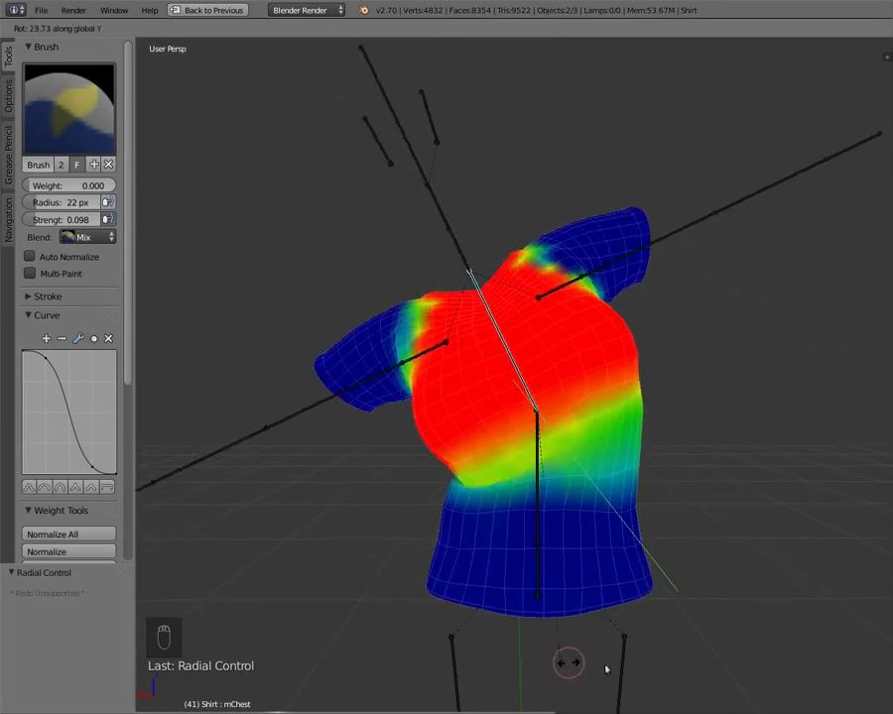
click(351, 593)
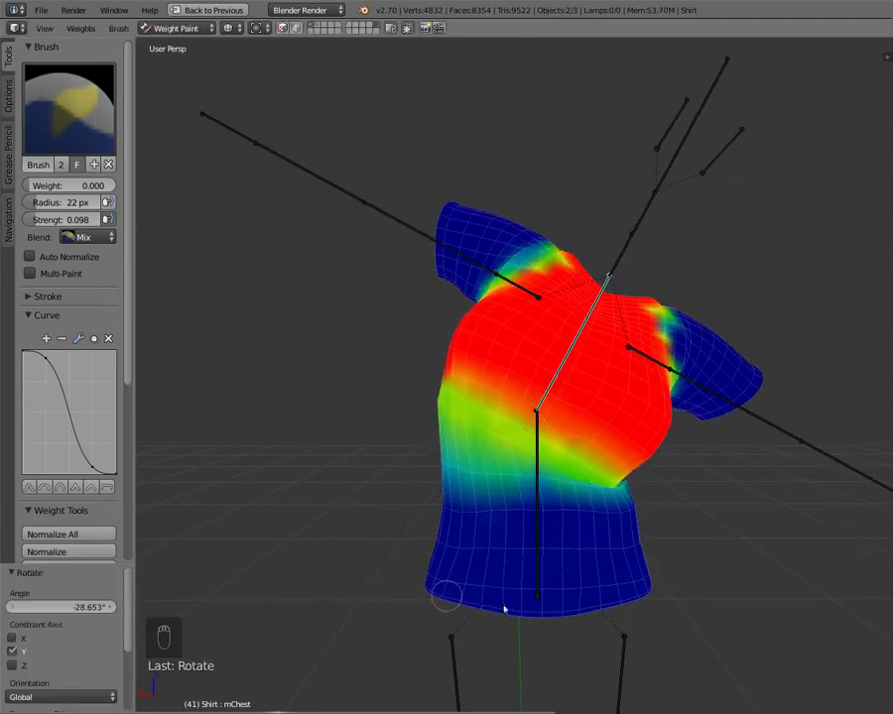
key(r)
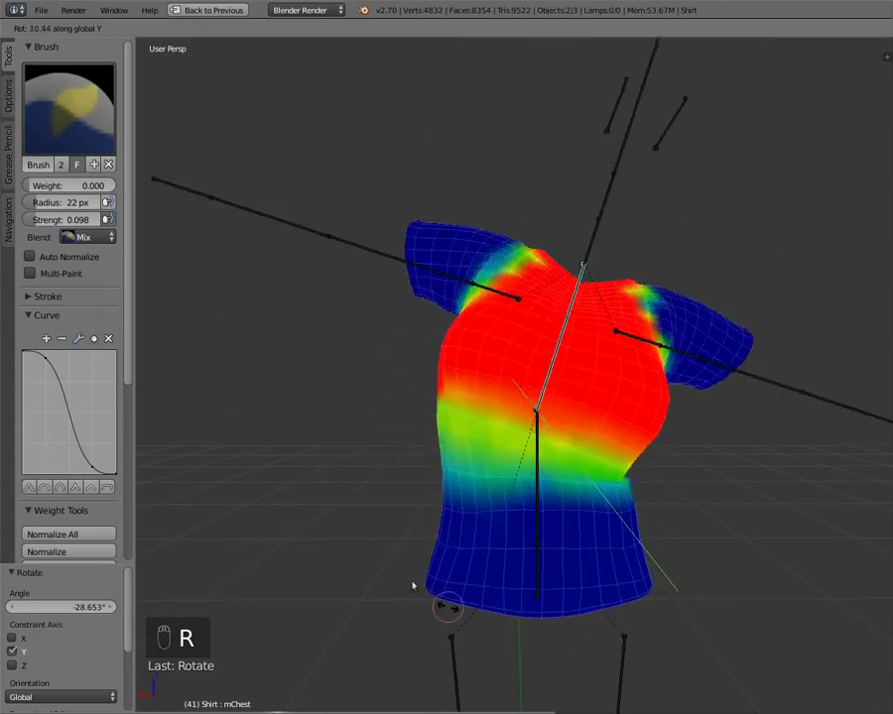
key(Escape)
middle_drag(259, 580, 437, 580)
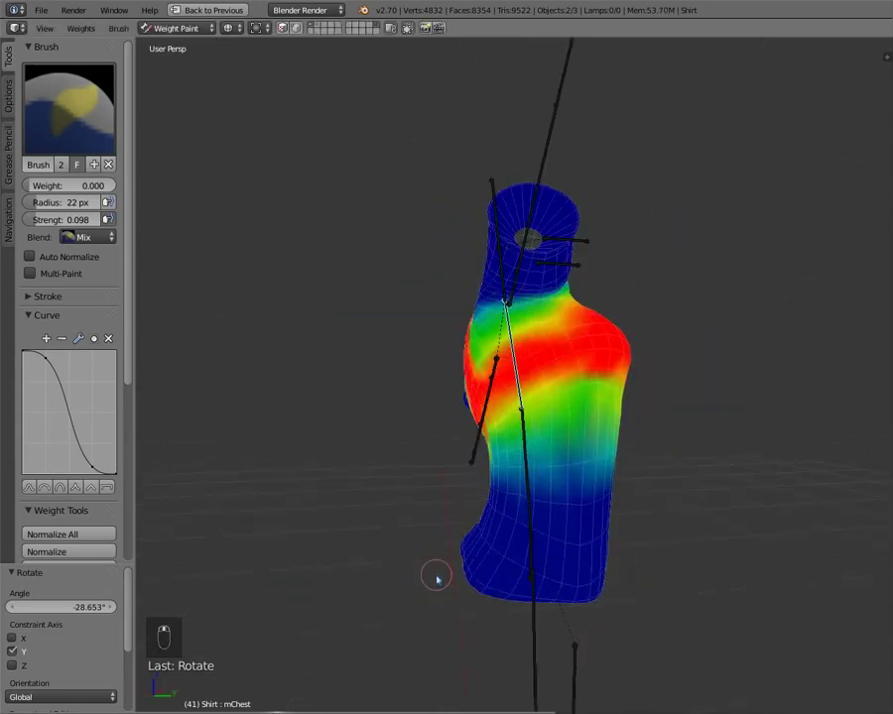
key(alt+r)
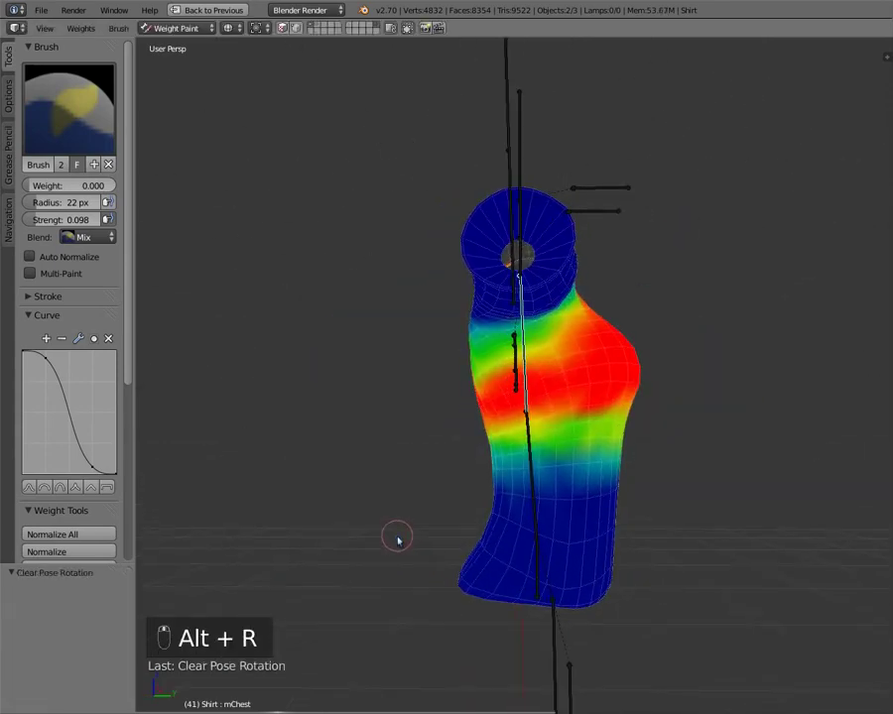
Rotate the mChest bone about 41.856° around the global X axis to bend the upper shirt
key(r)
key(y)
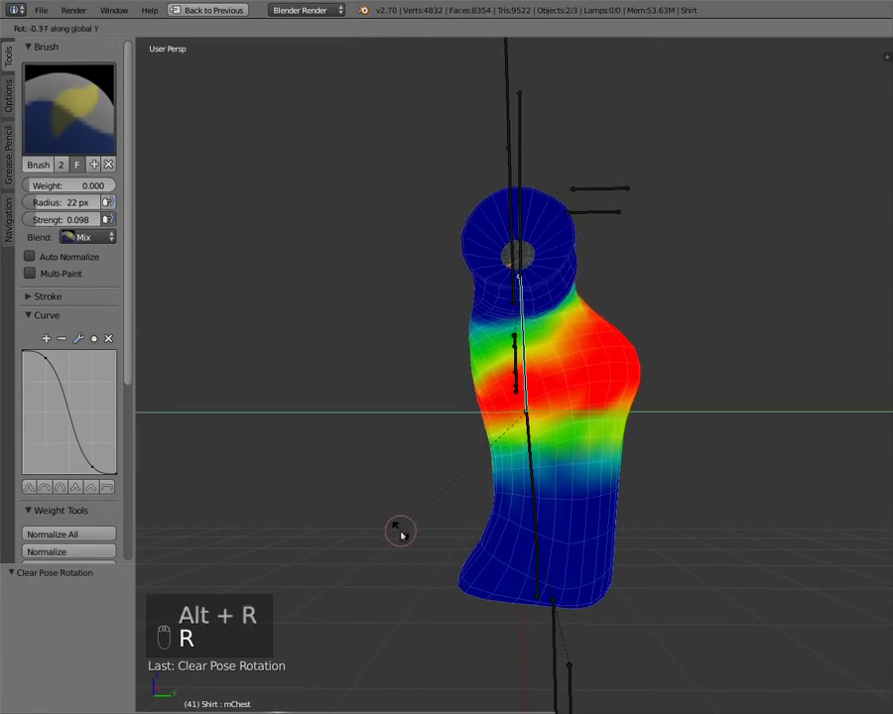
key(x)
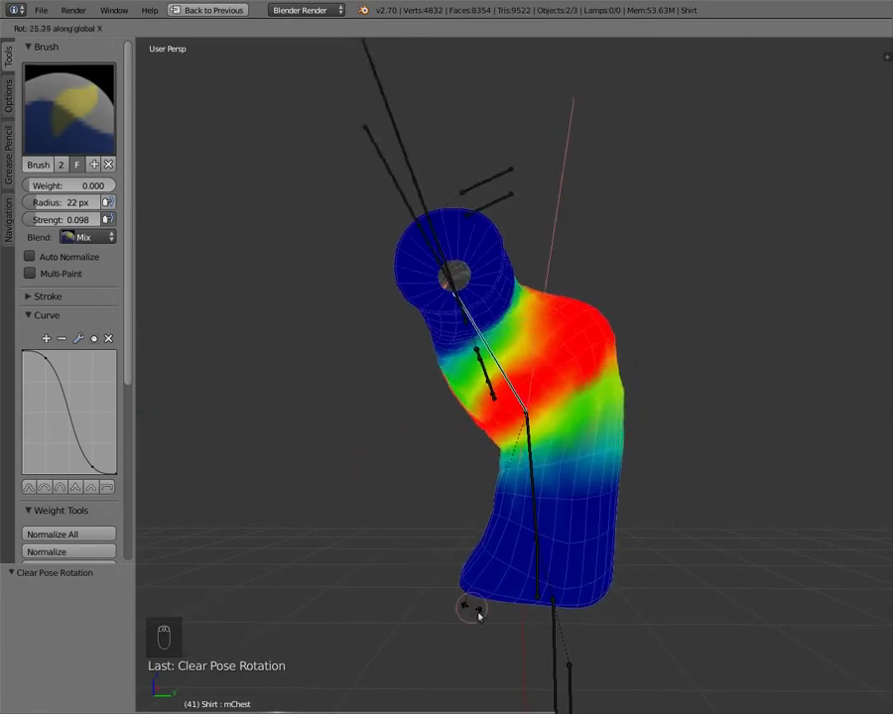
click(510, 632)
Select the mTorso bone, set the brush weight to 1.000, and build up an even fade along the upper edge of its weights at the front
middle_drag(425, 582, 582, 478)
right_click(536, 494)
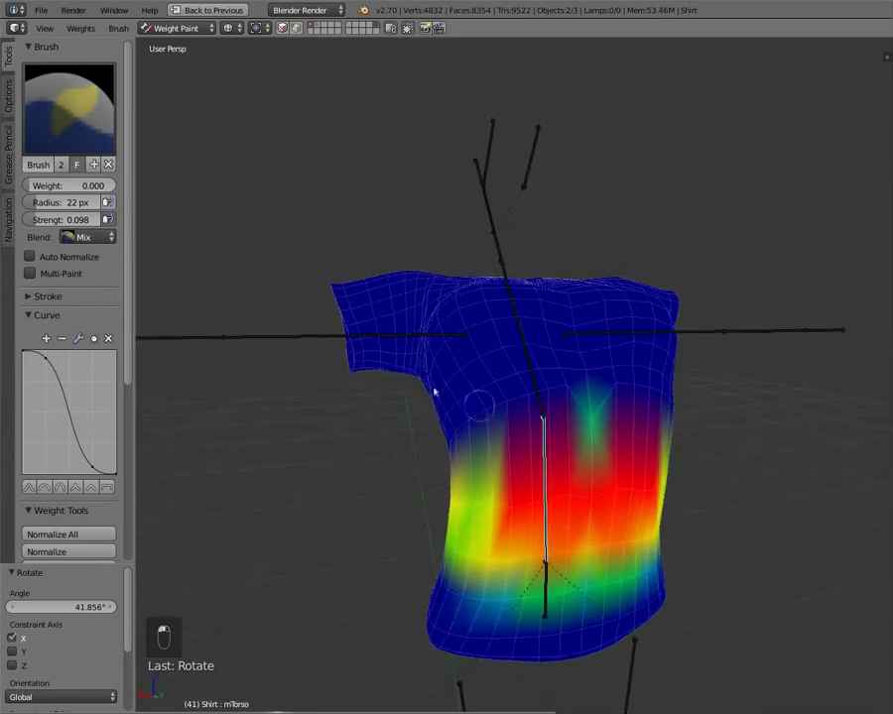
drag(43, 185, 139, 186)
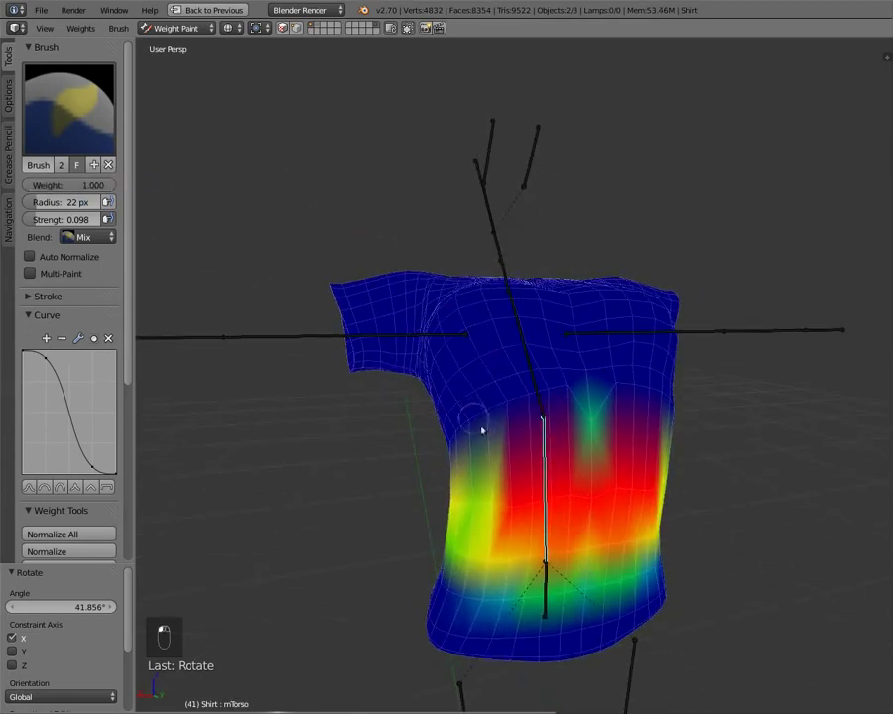
mouse_move(480, 421)
mouse_down()
mouse_move(579, 388)
mouse_move(484, 419)
mouse_move(522, 415)
mouse_move(476, 419)
mouse_move(480, 435)
mouse_move(498, 435)
mouse_up()
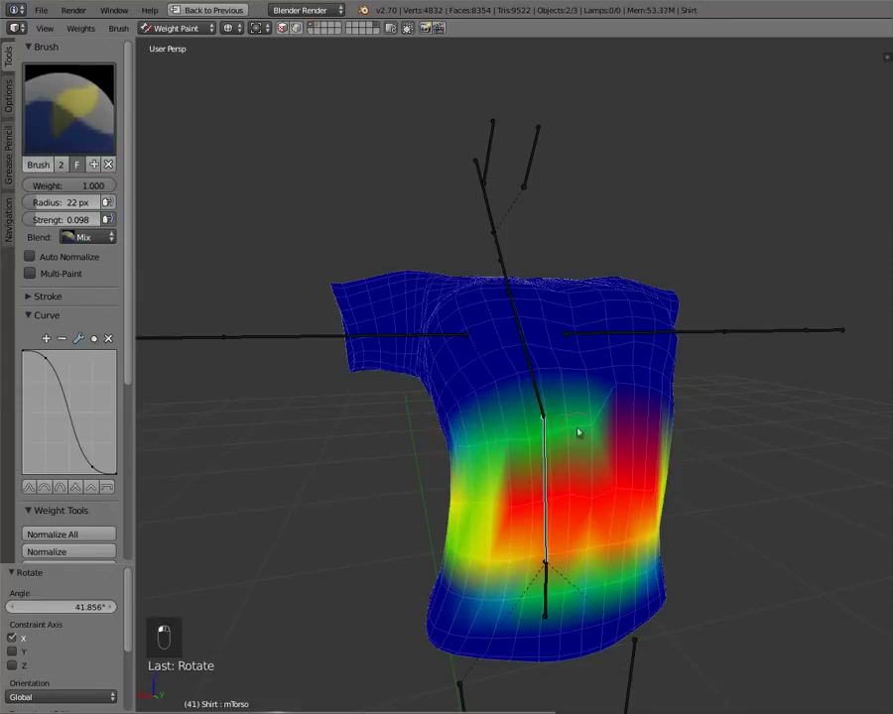
middle_drag(572, 418, 488, 428)
mouse_move(543, 412)
mouse_down()
mouse_move(615, 435)
mouse_move(569, 435)
mouse_move(620, 466)
mouse_move(644, 454)
mouse_up()
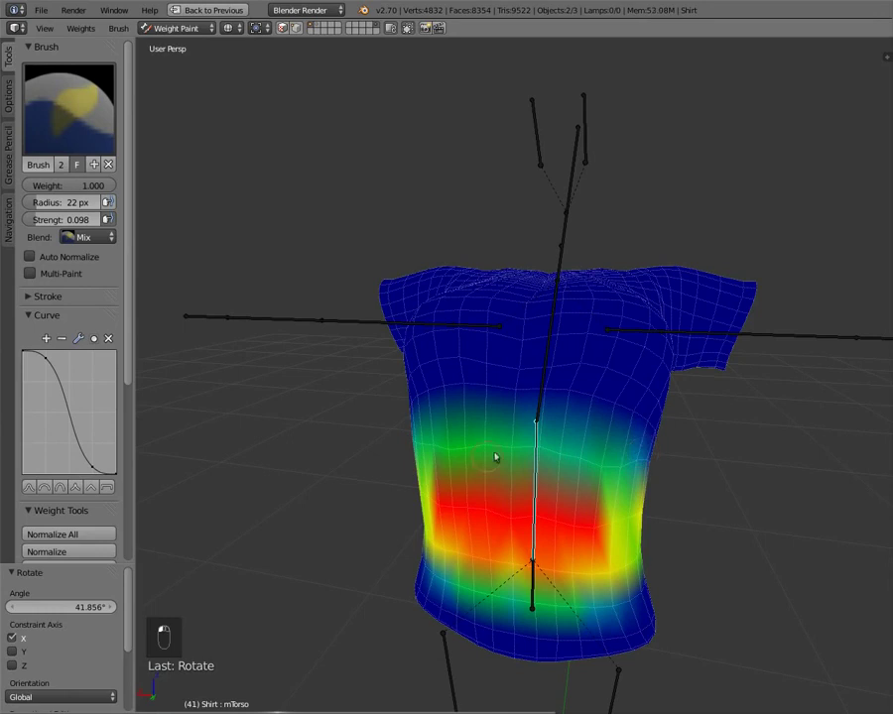
middle_drag(496, 456, 557, 433)
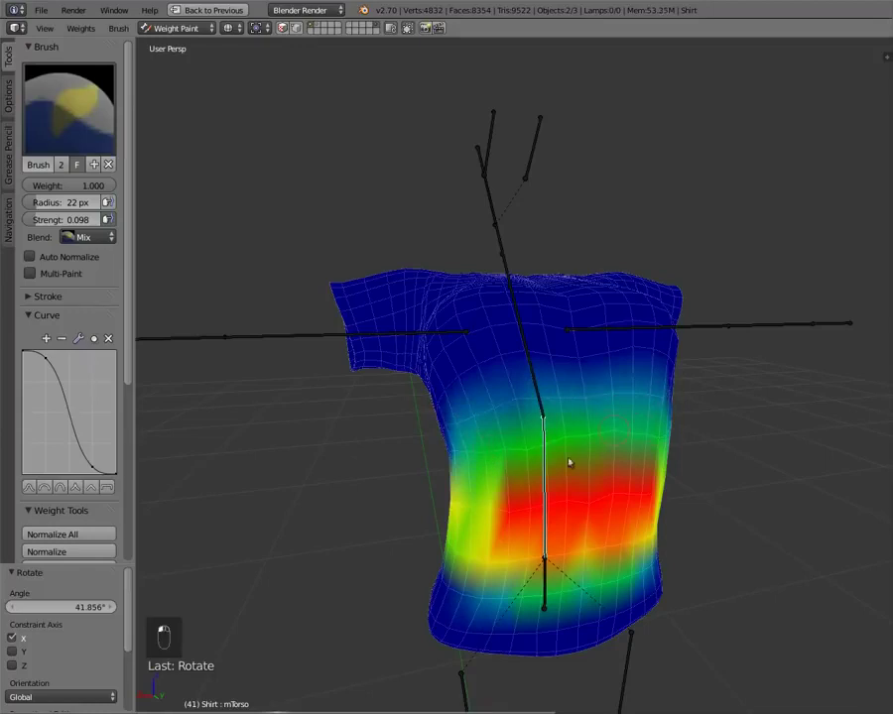
Set the brush weight to 0 and soften the strong mTorso weights across the front of the waist
middle_drag(569, 461, 462, 454)
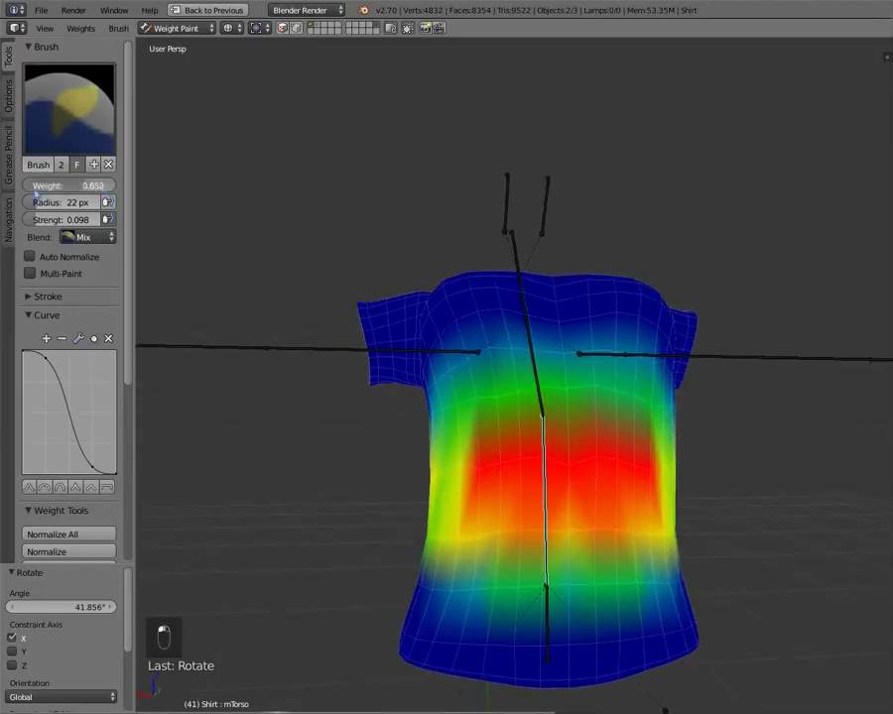
drag(94, 186, 30, 185)
mouse_move(573, 470)
mouse_down()
mouse_move(492, 472)
mouse_move(612, 468)
mouse_move(482, 468)
mouse_move(642, 464)
mouse_move(480, 473)
mouse_move(547, 463)
mouse_up()
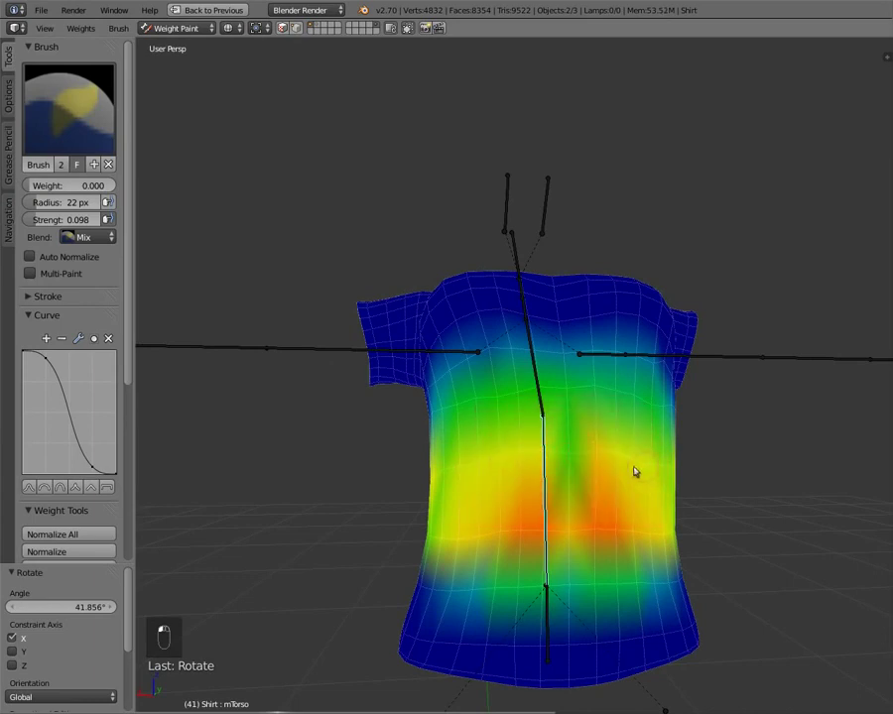
middle_drag(634, 470, 409, 479)
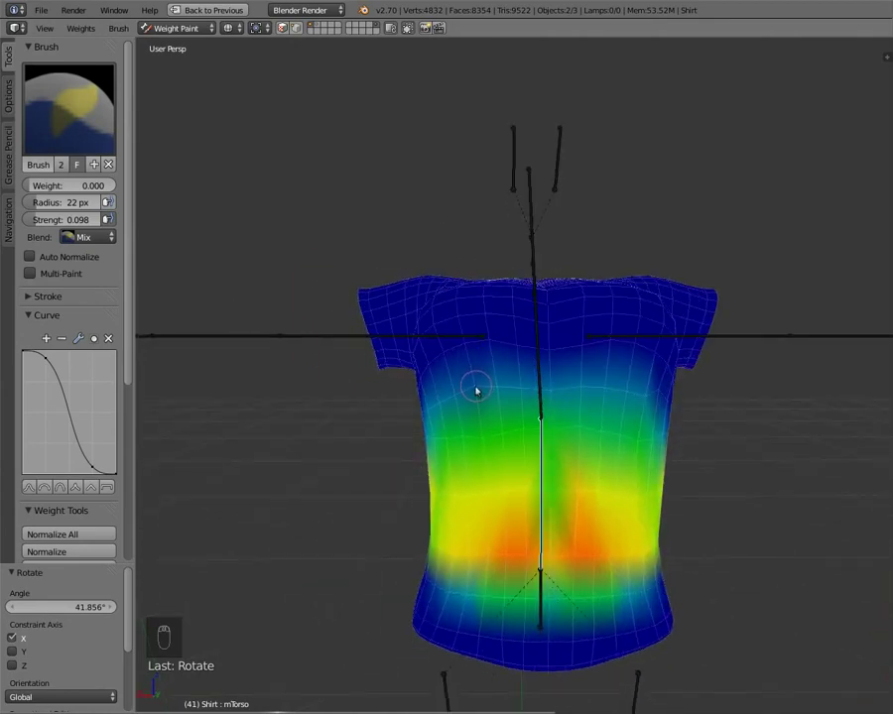
Set the brush weight back to 1.000 and smooth the mTorso fade across the upper front and around both sides
middle_drag(400, 379, 536, 367)
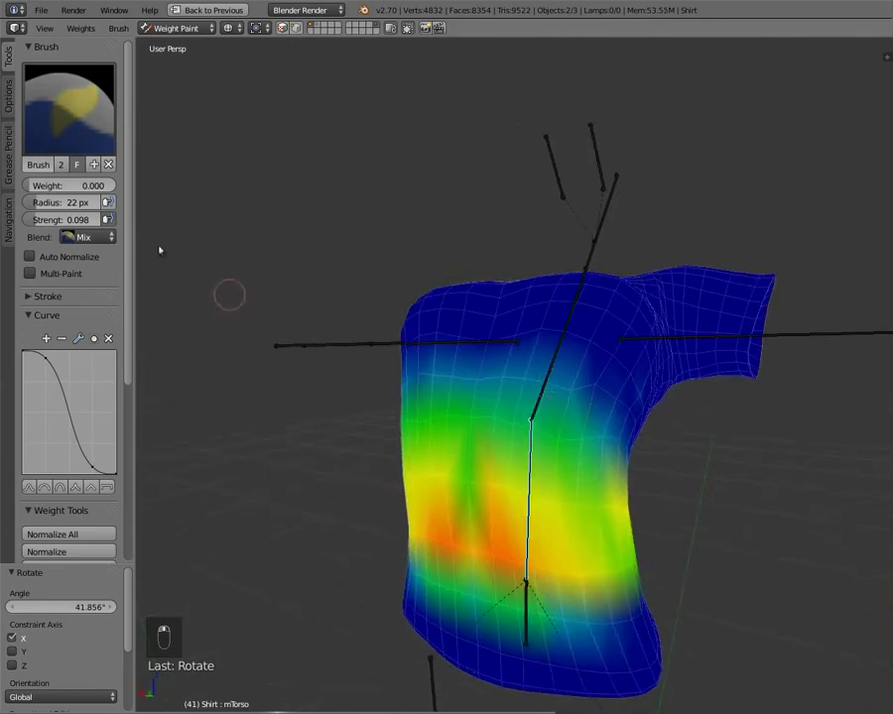
drag(69, 187, 302, 223)
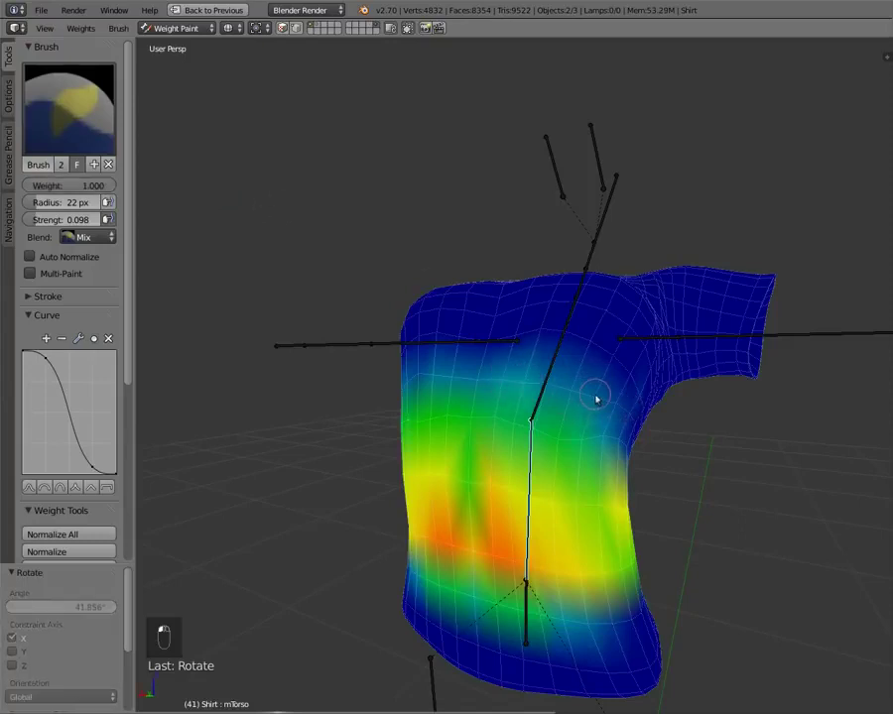
middle_drag(570, 395, 492, 391)
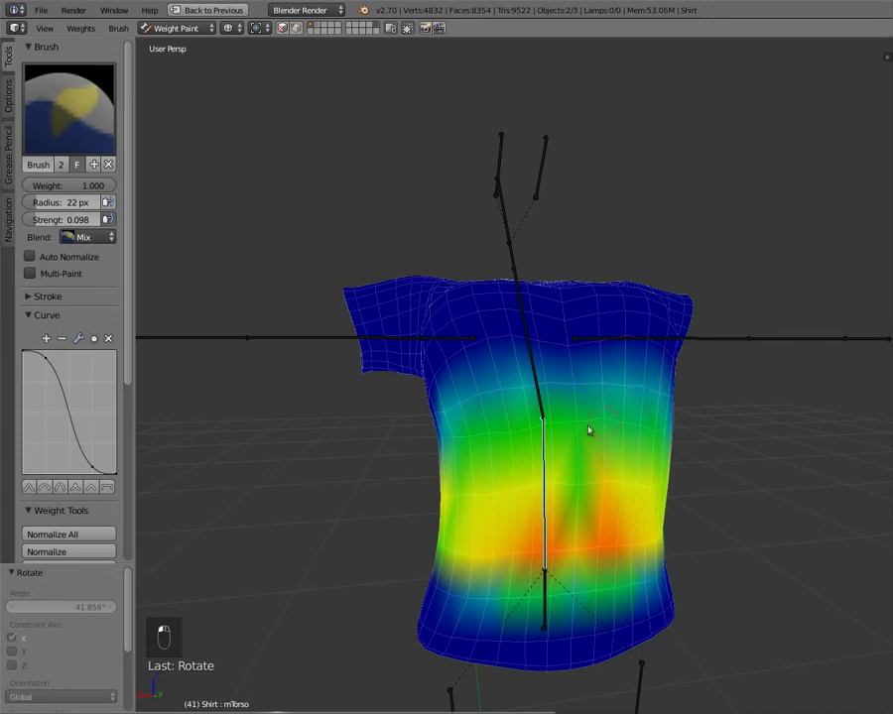
middle_drag(588, 429, 555, 425)
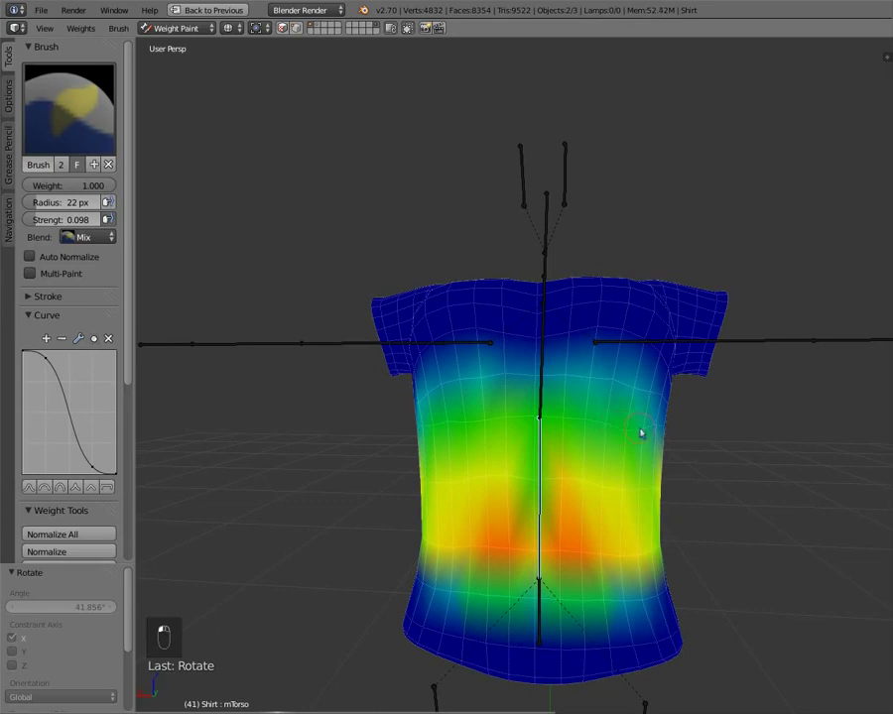
middle_drag(650, 430, 534, 425)
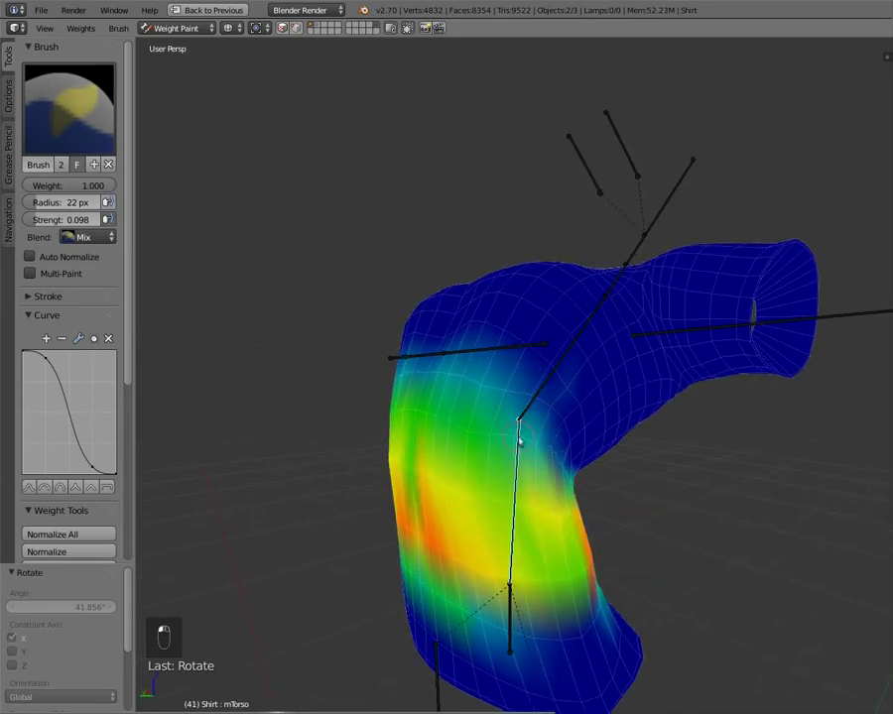
middle_drag(533, 447, 576, 450)
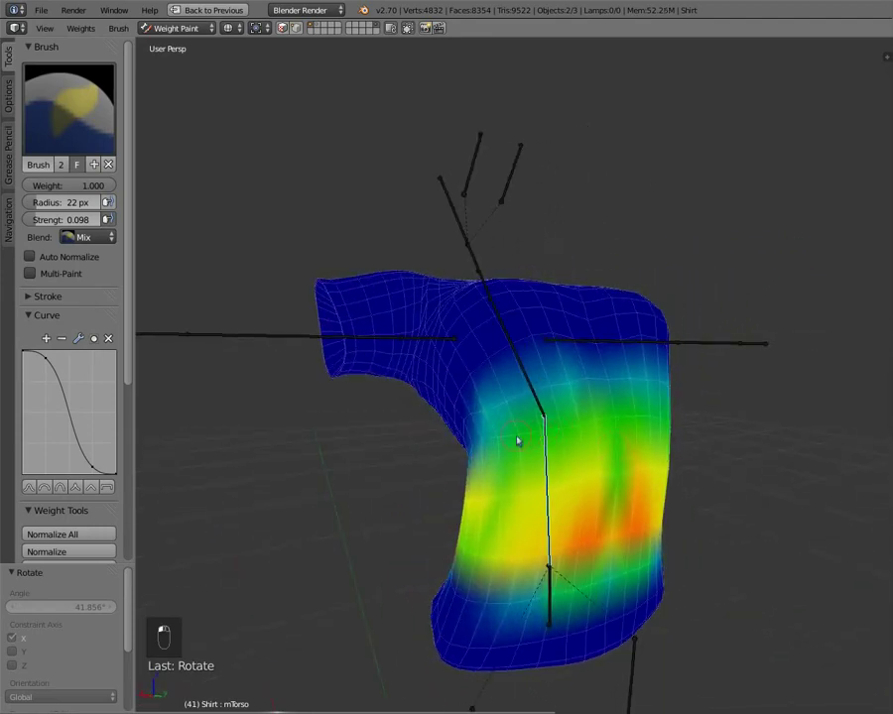
middle_drag(486, 448, 539, 458)
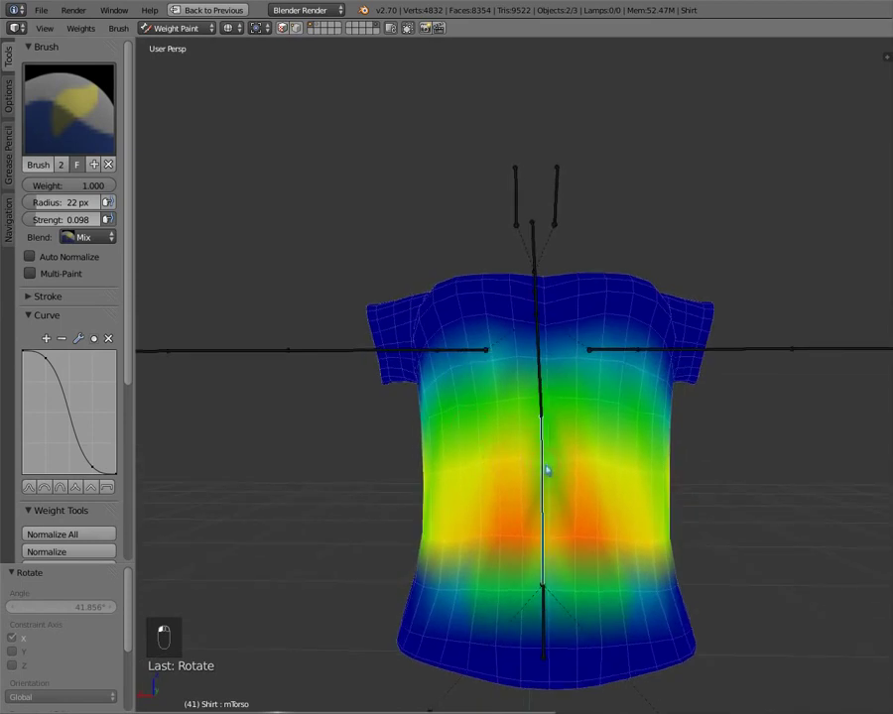
Set the brush weight to 0, reduce the mTorso weights along the front centre line, and check the bent shirt from several angles
middle_drag(535, 460, 505, 426)
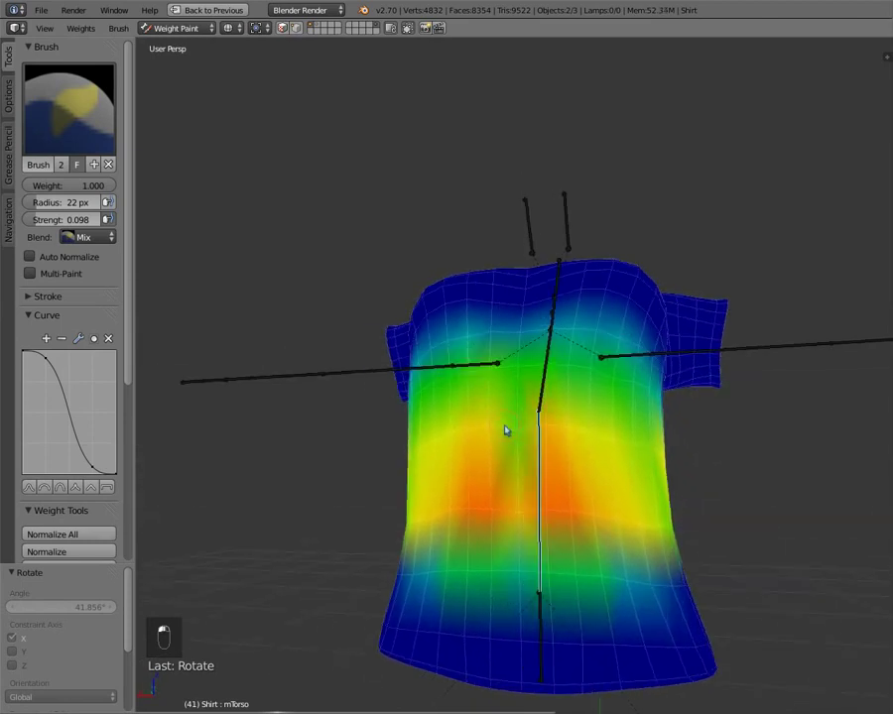
drag(107, 187, 6, 194)
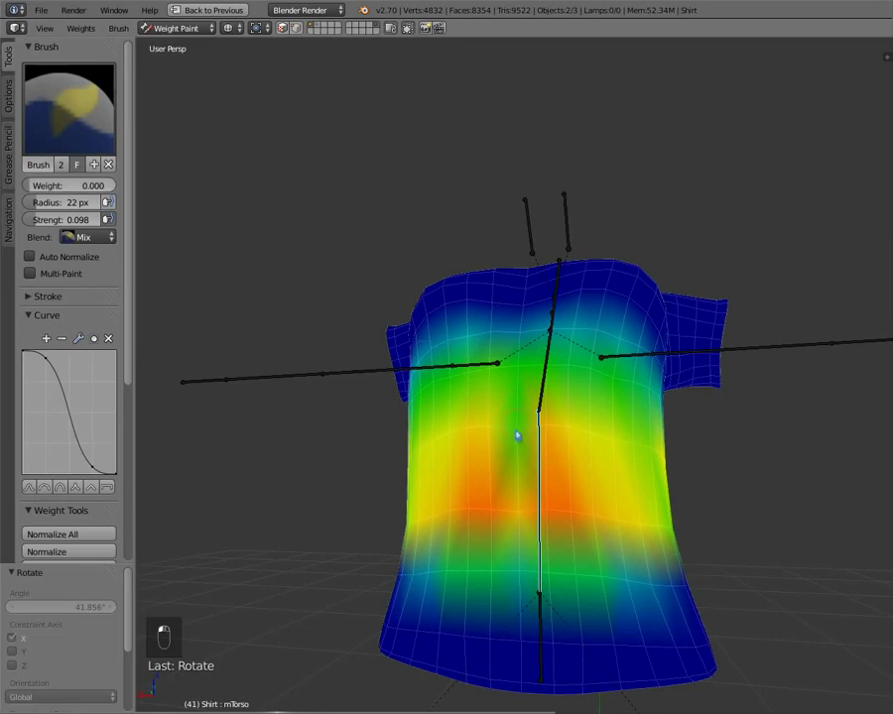
middle_drag(526, 478, 517, 373)
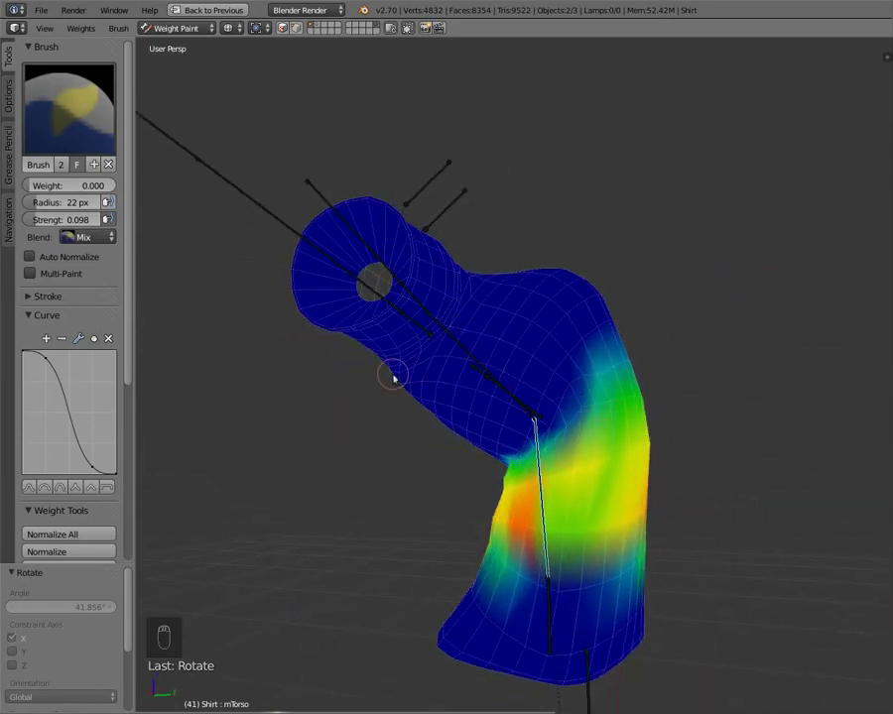
middle_drag(521, 407, 433, 419)
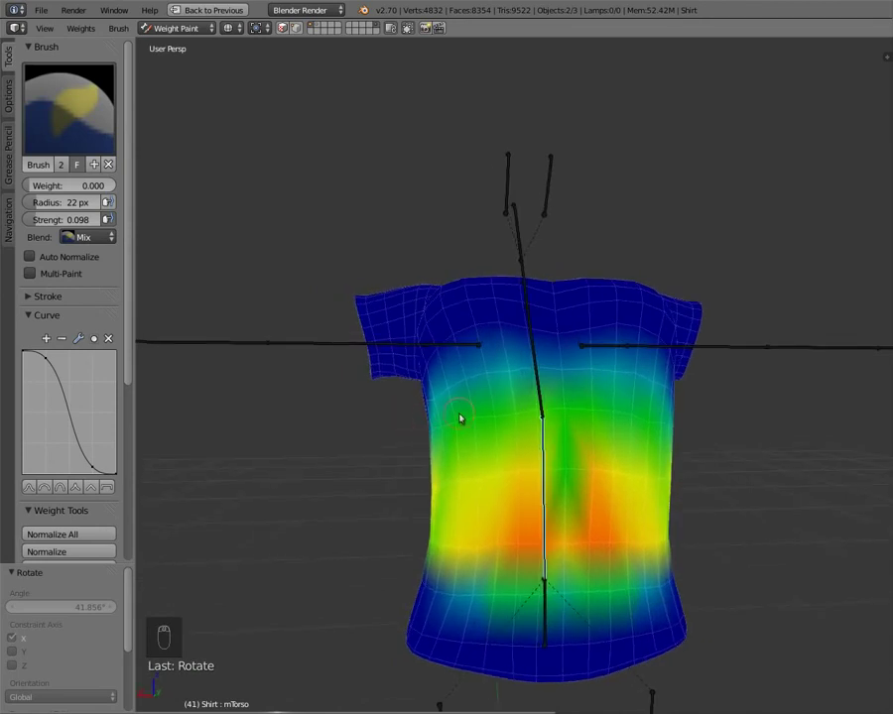
middle_drag(460, 418, 586, 466)
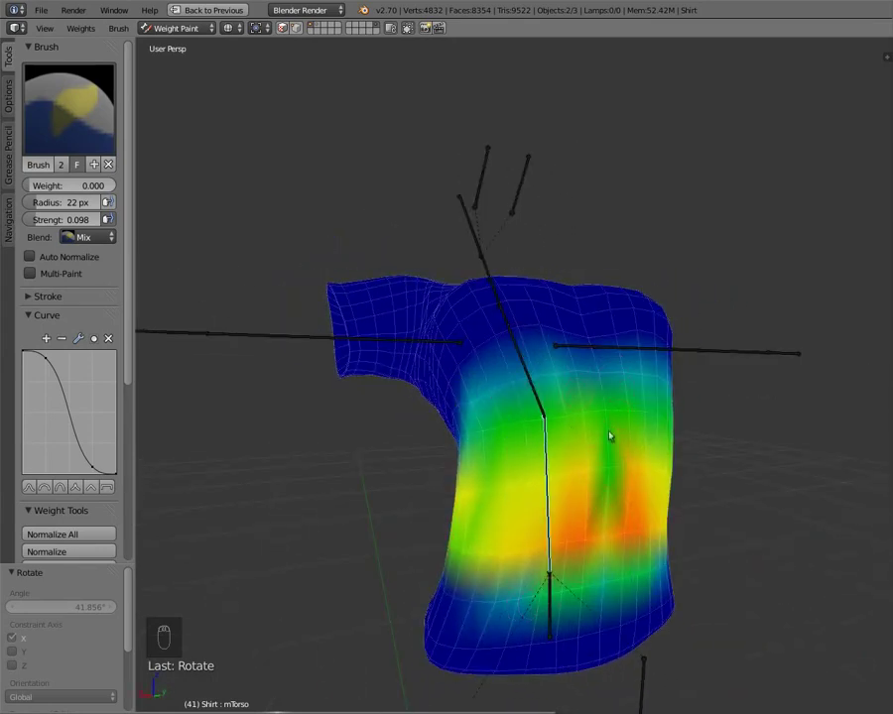
middle_drag(506, 320, 475, 435)
mouse_move(543, 441)
middle_down()
mouse_move(461, 439)
mouse_move(492, 442)
mouse_move(543, 429)
middle_up()
middle_drag(660, 478, 632, 484)
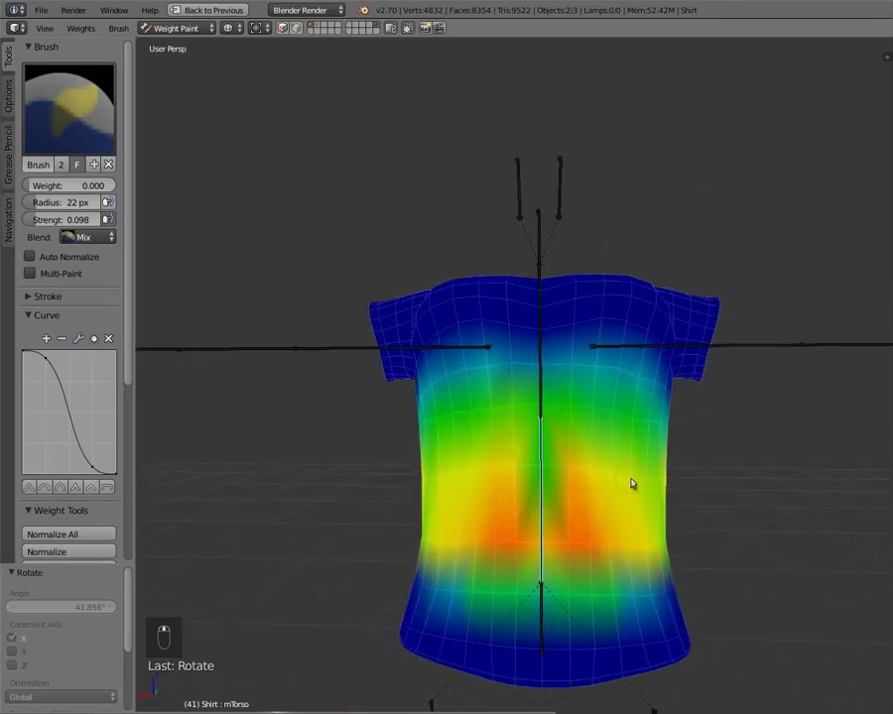
Select the mChest bone and clear its pose rotation
right_click(540, 380)
key(ctrl+r)
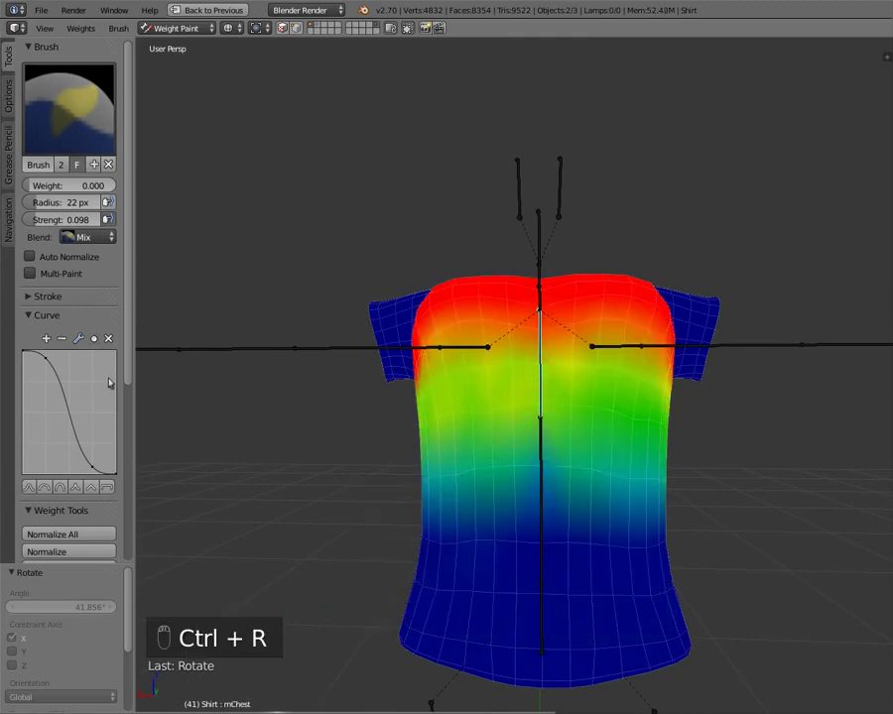
key(alt+r)
scroll(347, 427, up, 2)
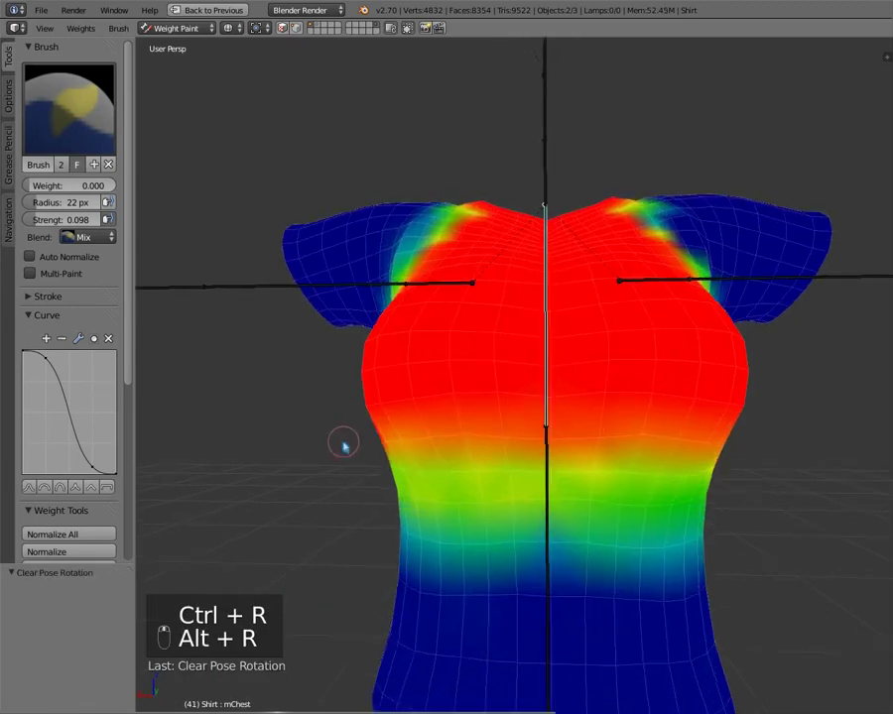
Rotate the mChest bone -52.639° around the global X axis to bend the shirt forward, and view it from behind
middle_drag(343, 443, 372, 566)
scroll(478, 476, down, 2)
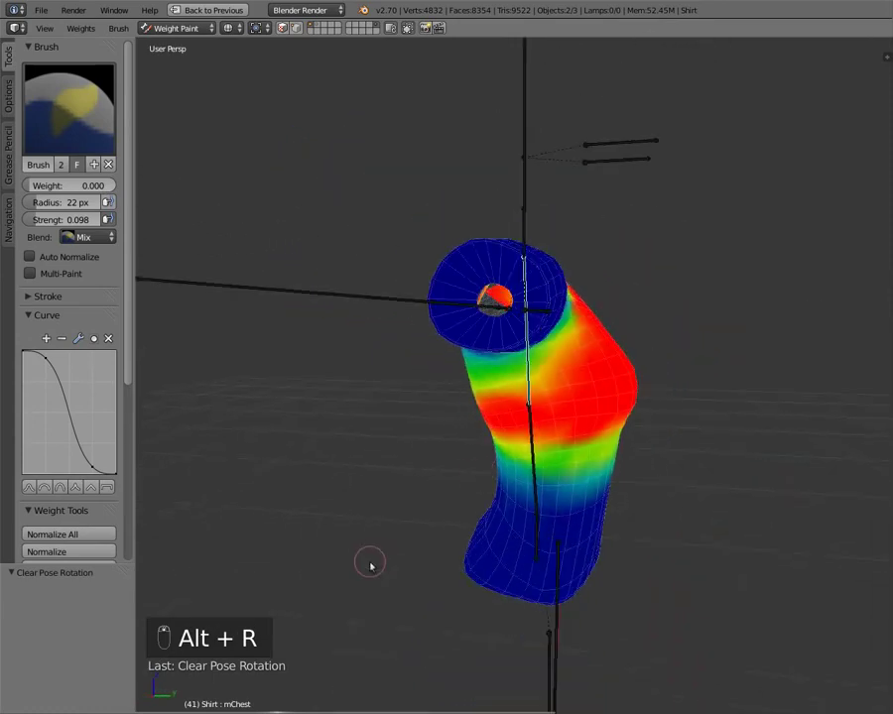
key(r)
key(x)
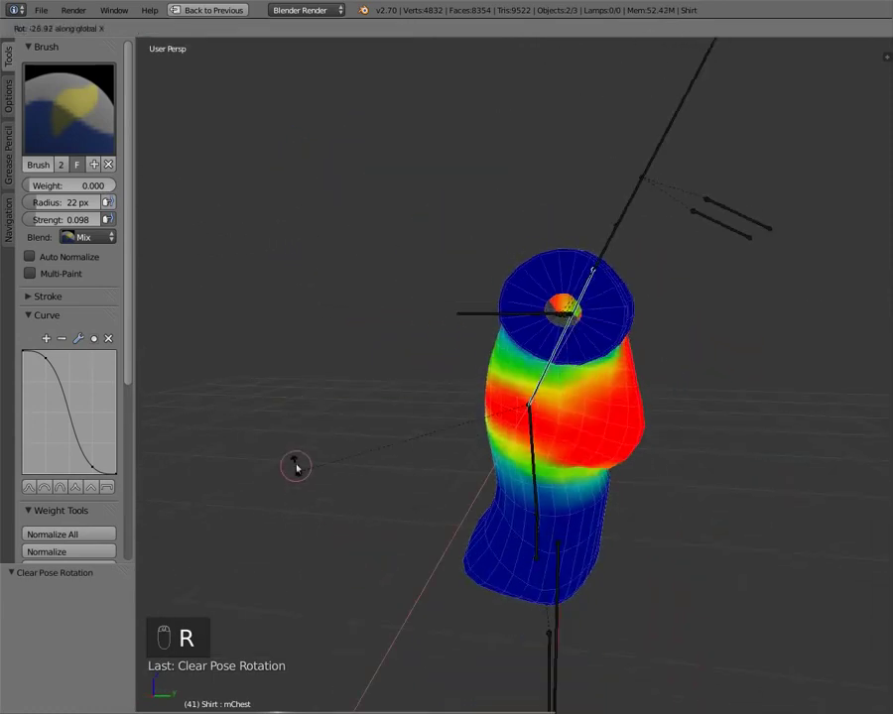
click(326, 496)
middle_drag(325, 496, 514, 492)
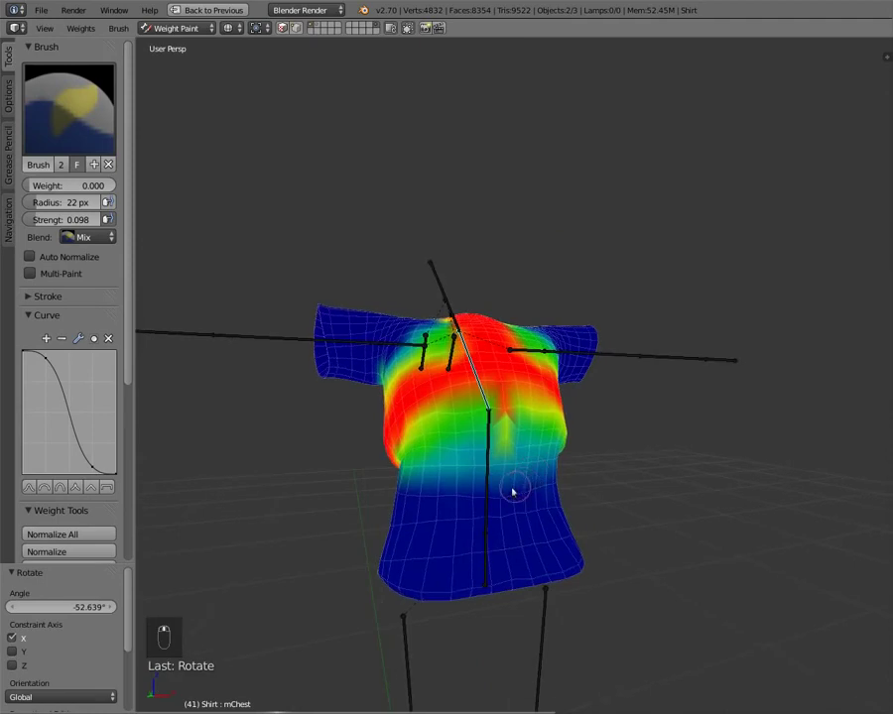
middle_drag(411, 315, 431, 377)
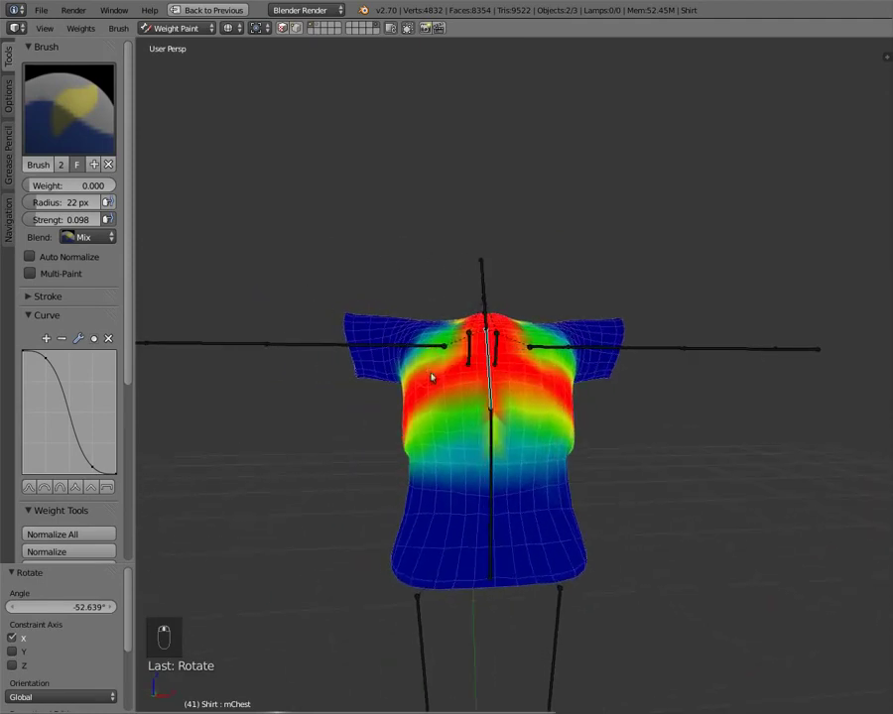
Even out the mChest weights across the back of the waist with brush weight 1.000, and reduce the centre streak with brush weight 0
scroll(398, 387, up, 3)
middle_drag(464, 421, 365, 462)
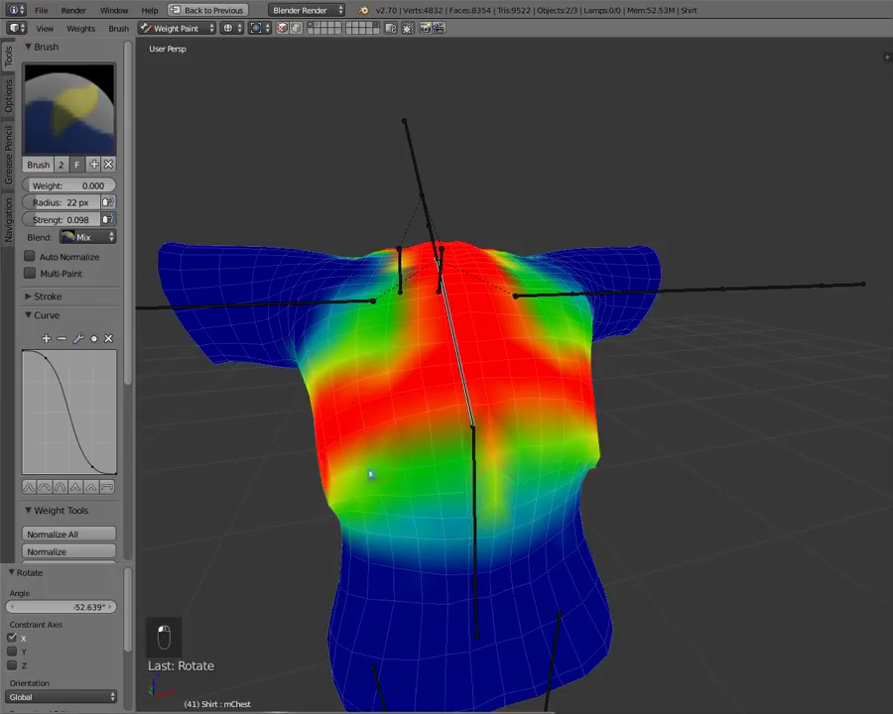
drag(45, 185, 114, 186)
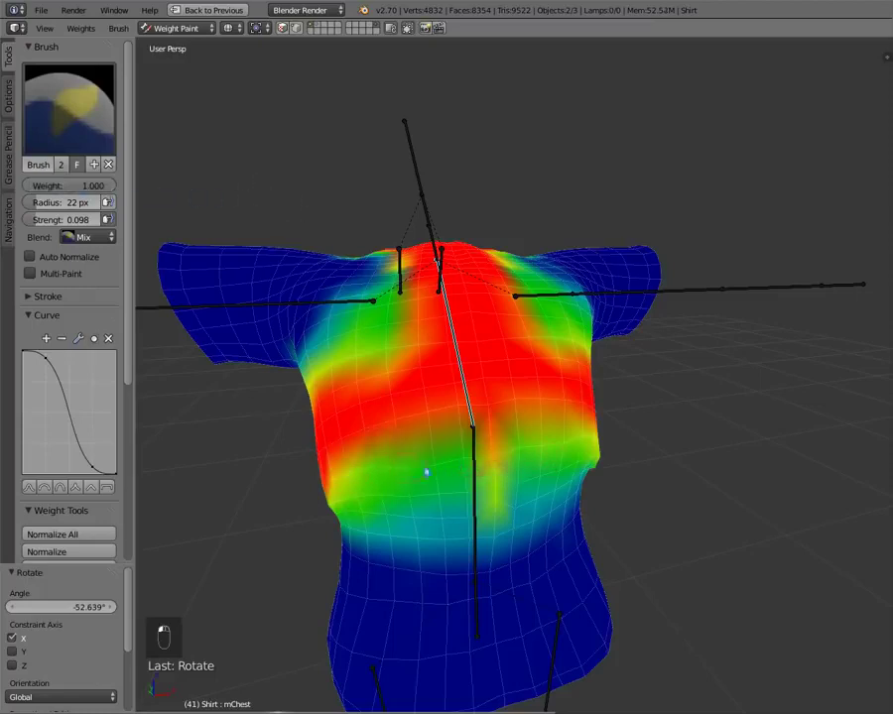
mouse_move(500, 472)
middle_down()
mouse_move(399, 422)
mouse_move(232, 283)
middle_up()
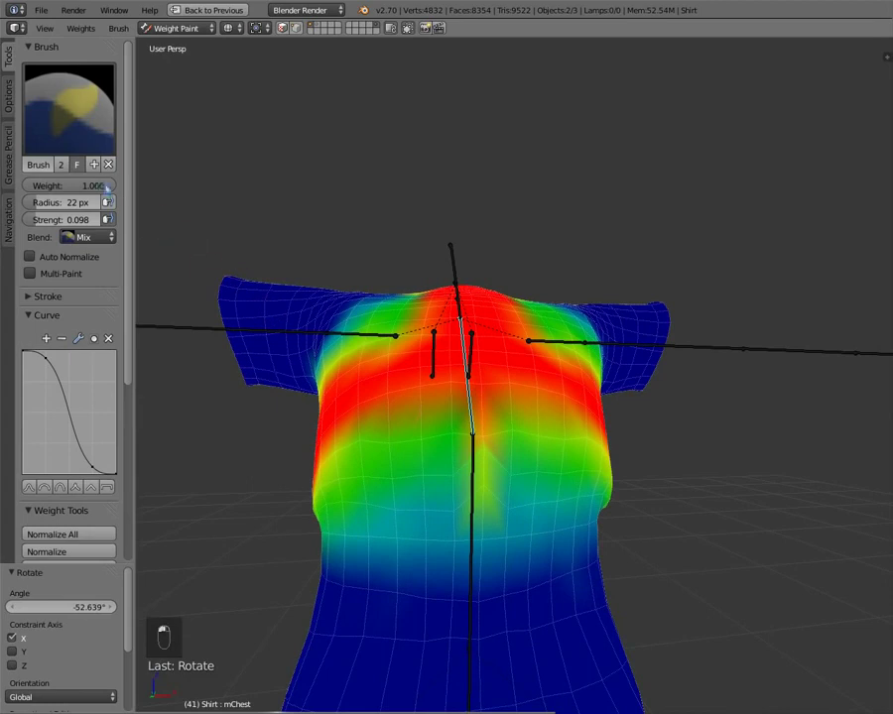
drag(89, 186, 25, 185)
drag(490, 454, 490, 499)
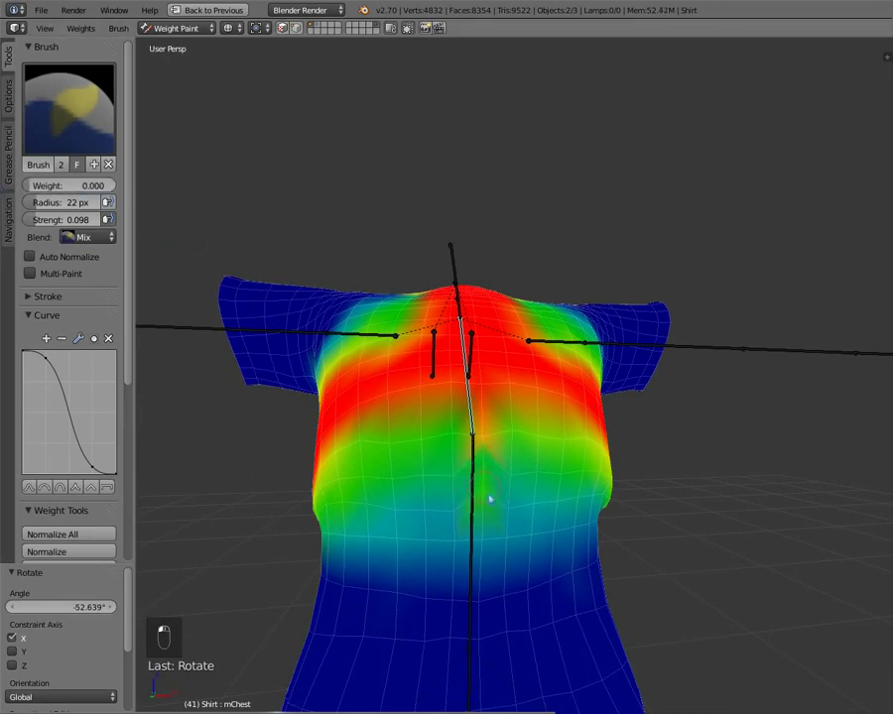
Select the mTorso bone, set the brush weight to 1.000, and fill in the mTorso weights along the centre of the shirt's back
right_click(471, 559)
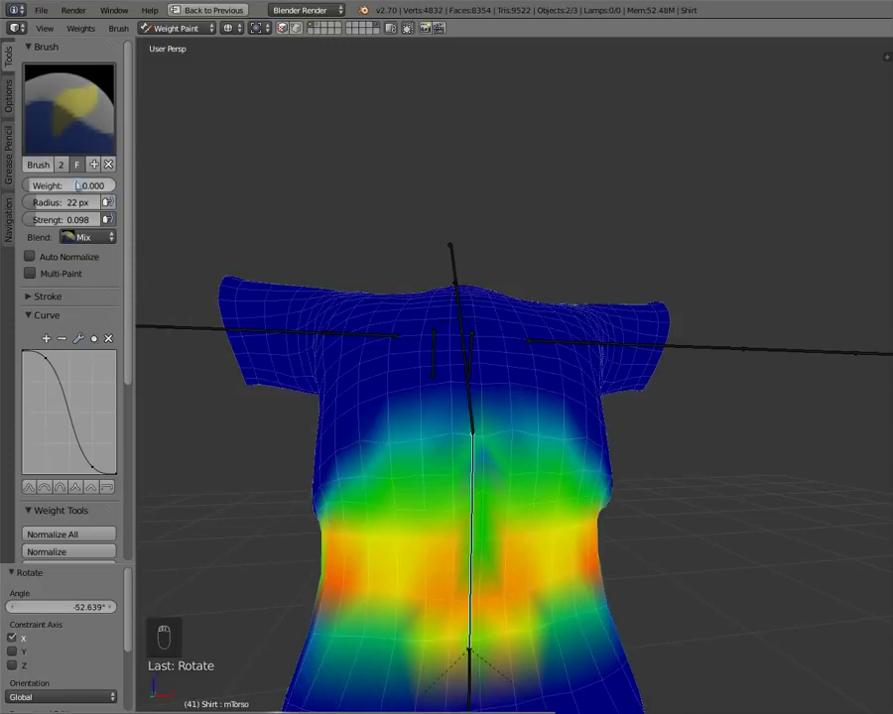
drag(80, 186, 265, 197)
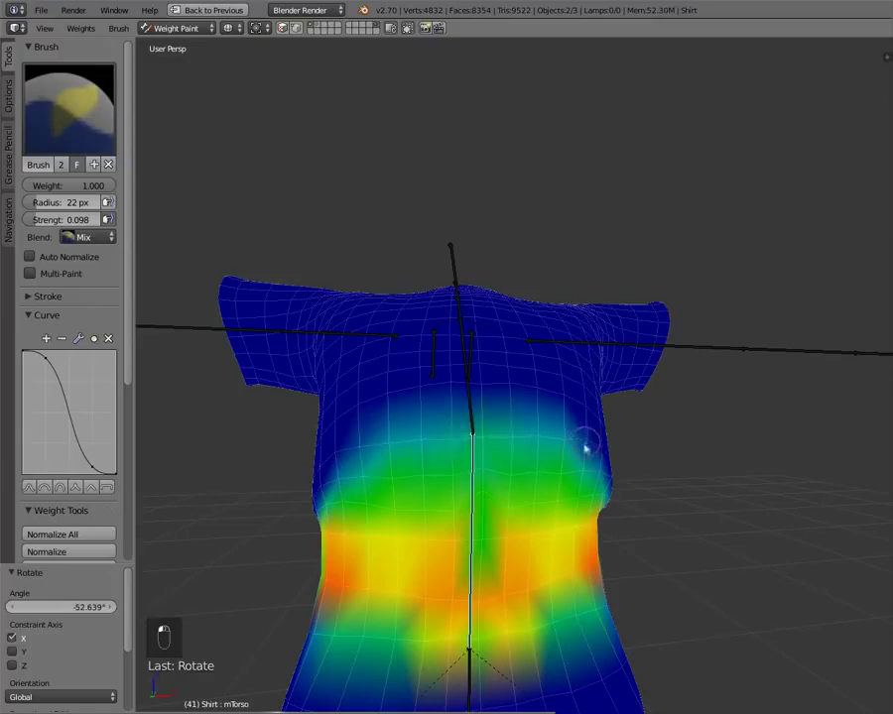
drag(582, 448, 587, 449)
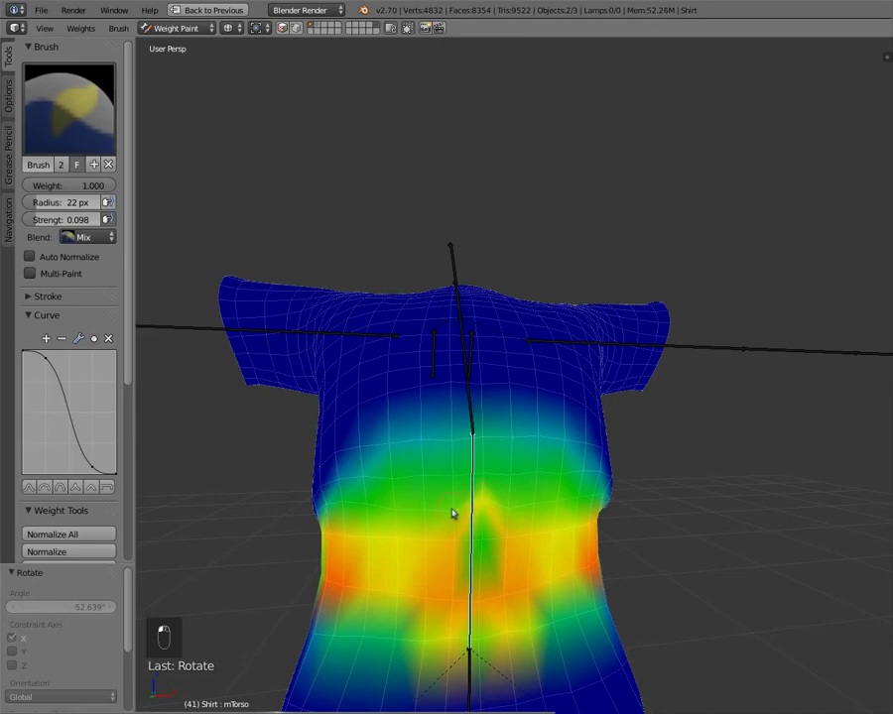
middle_drag(451, 508, 433, 480)
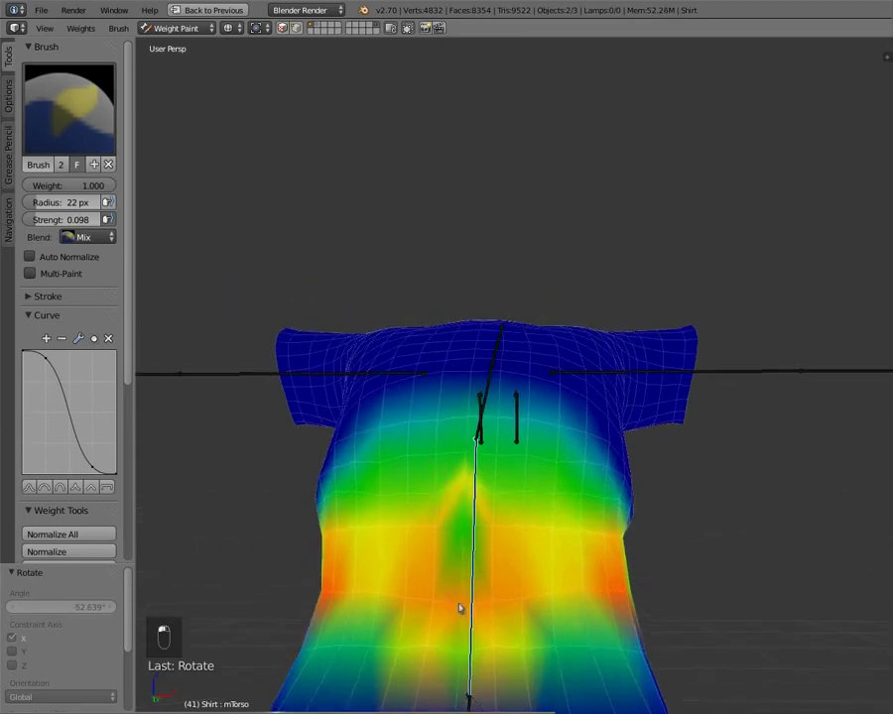
mouse_move(439, 538)
middle_down()
mouse_move(435, 524)
mouse_move(470, 506)
mouse_move(428, 536)
mouse_move(543, 614)
middle_up()
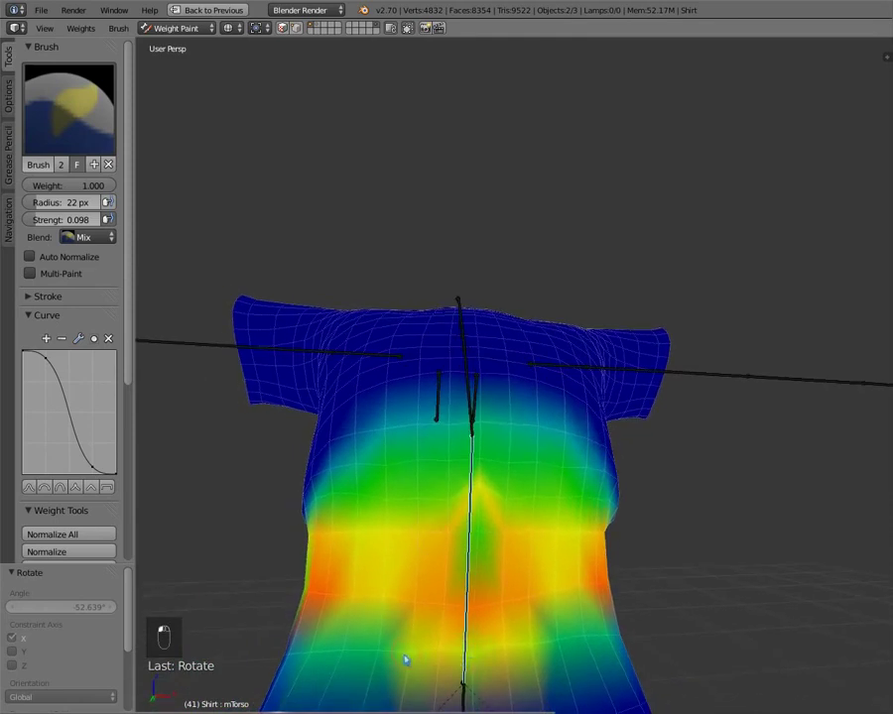
mouse_move(458, 624)
middle_down()
mouse_move(490, 608)
mouse_move(474, 602)
mouse_move(466, 541)
mouse_move(429, 546)
mouse_move(470, 556)
mouse_move(429, 585)
mouse_move(470, 516)
middle_up()
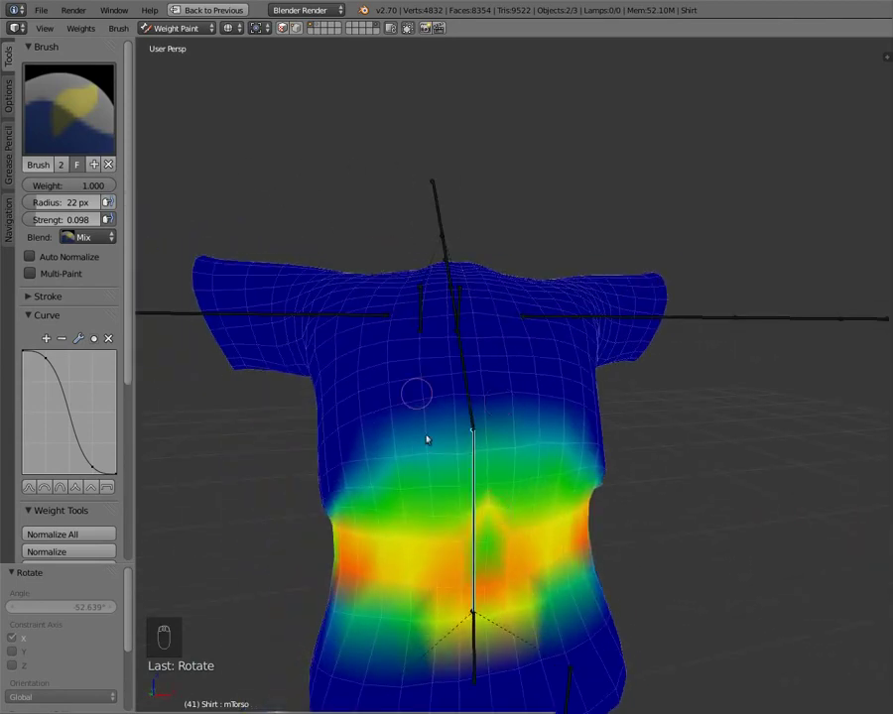
mouse_move(415, 391)
middle_down()
mouse_move(476, 423)
mouse_move(380, 417)
mouse_move(389, 436)
mouse_move(468, 466)
mouse_move(349, 453)
middle_up()
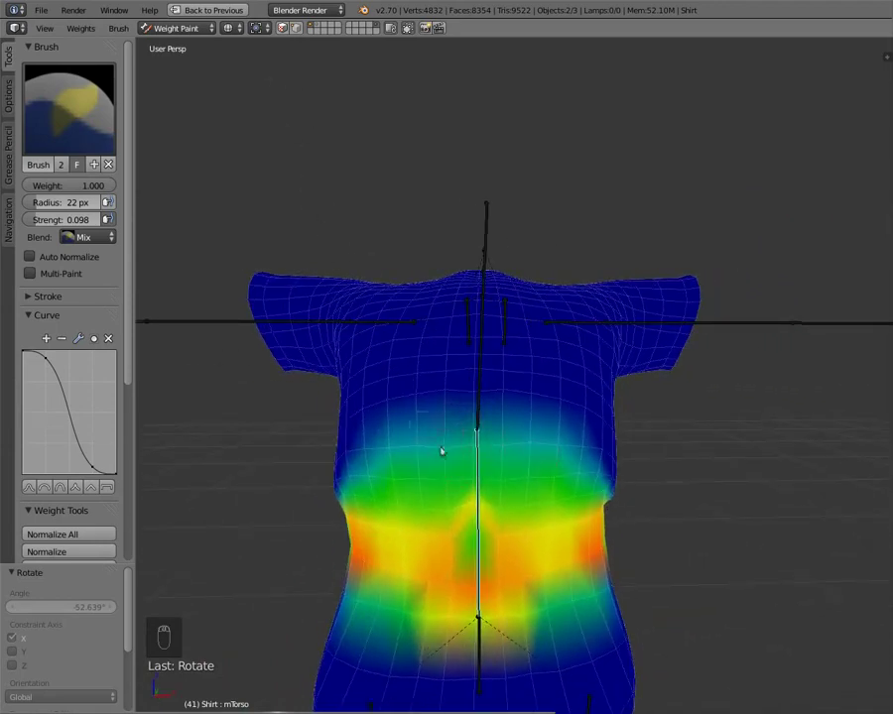
key(v)
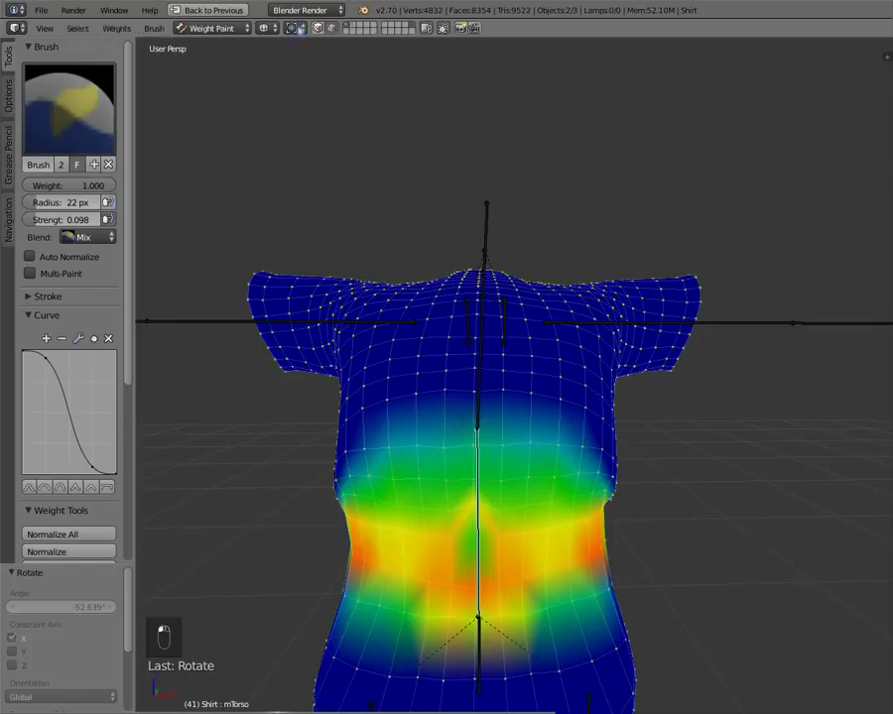
click(330, 28)
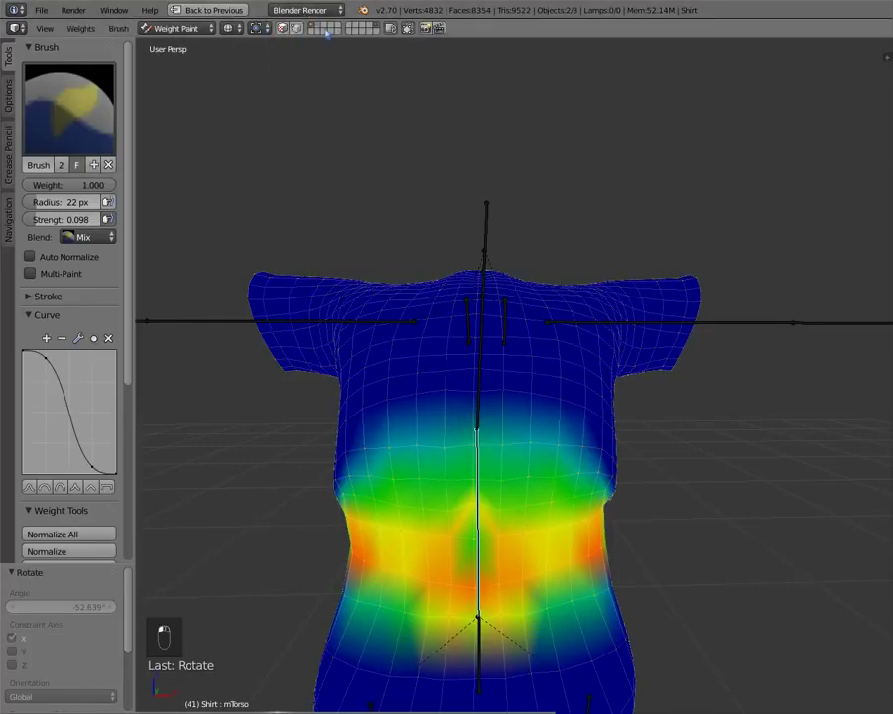
click(285, 29)
middle_drag(458, 399, 447, 366)
scroll(552, 358, up, 4)
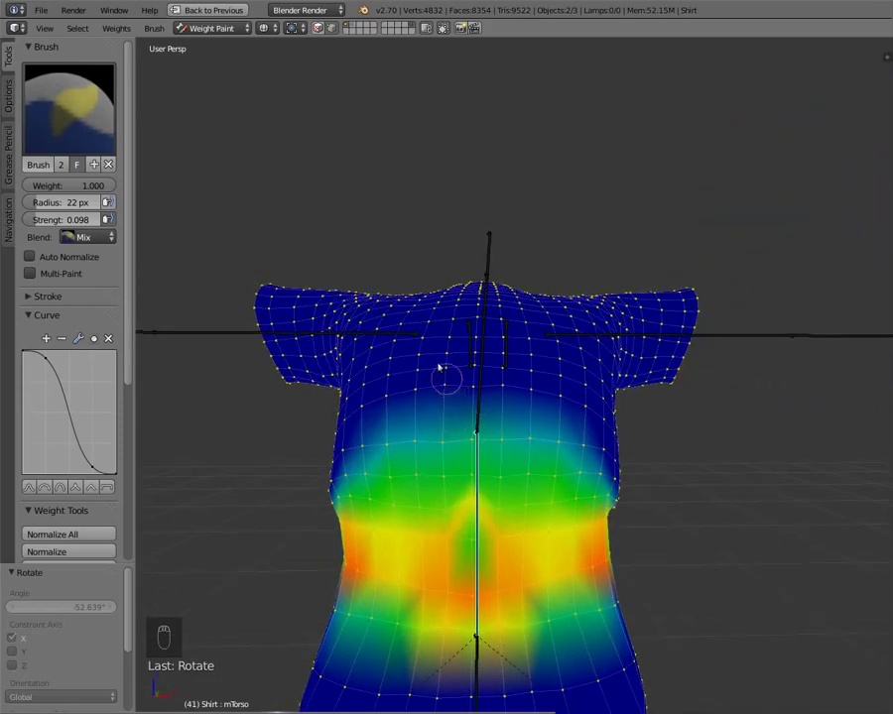
click(331, 28)
Select the mChest bone and clear its pose rotation to straighten the shirt
middle_drag(501, 396, 454, 389)
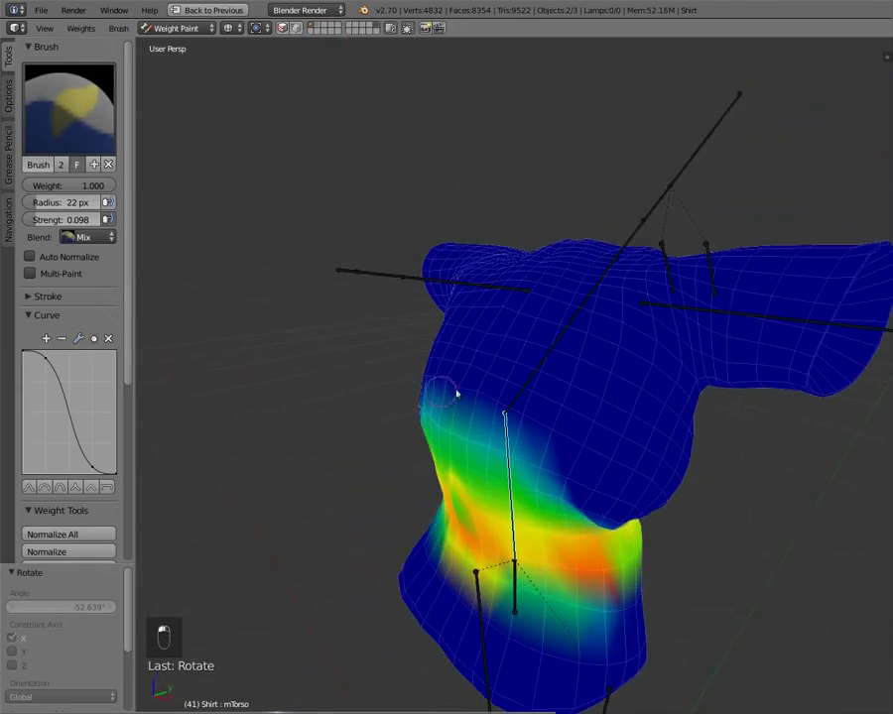
right_click(534, 382)
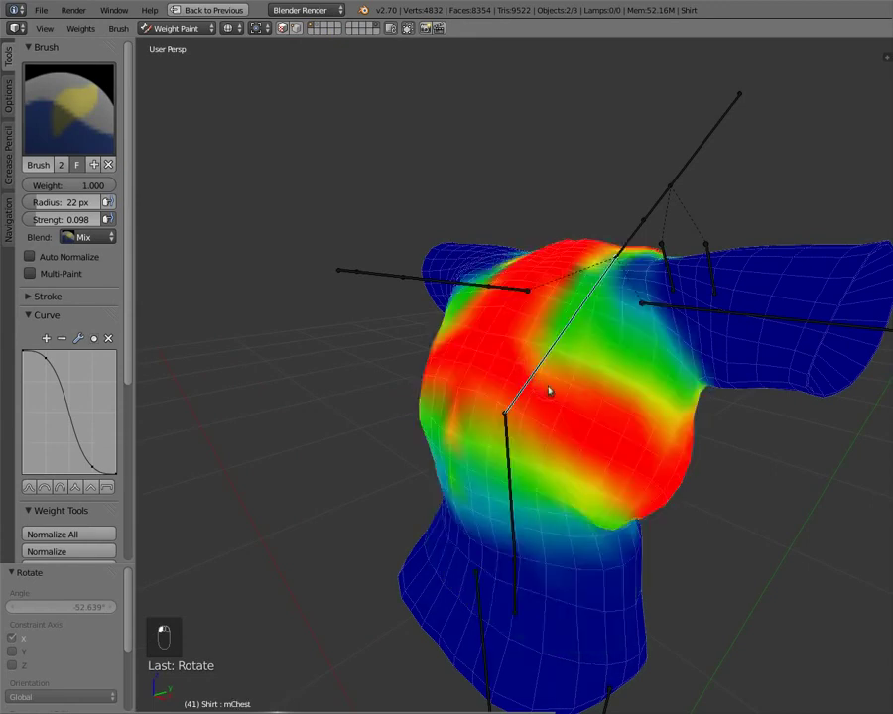
key(r)
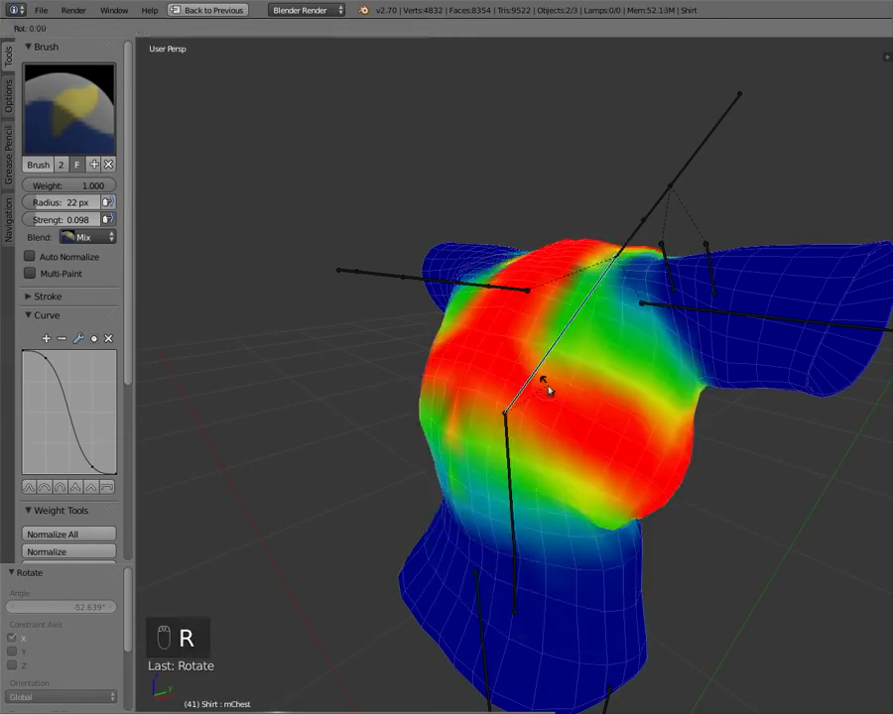
right_click(547, 390)
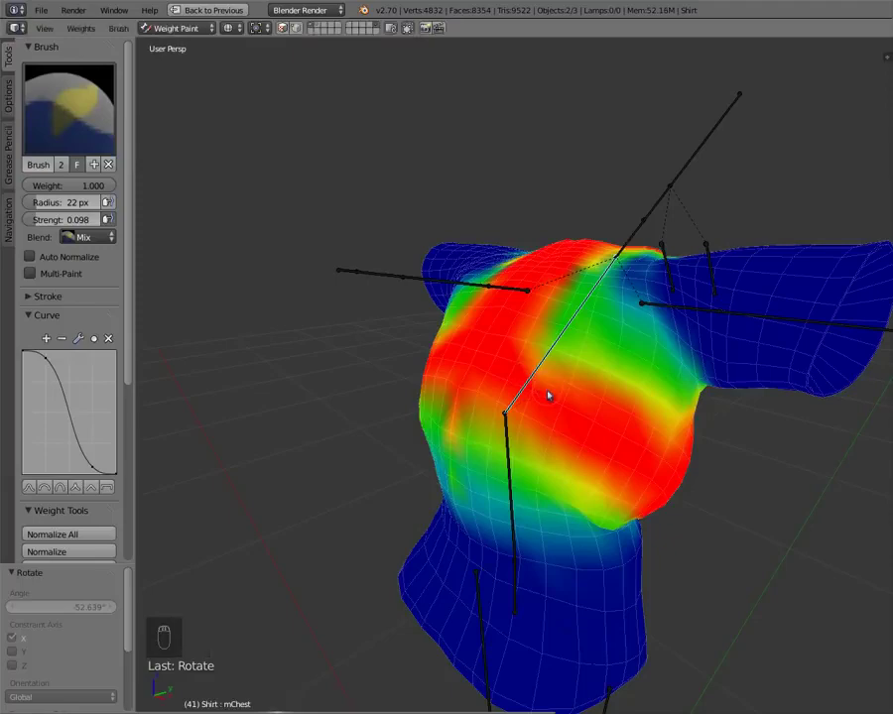
key(alt+r)
Rotate the mChest bone -34.092° around the global Y axis to bend the shirt sideways
middle_drag(544, 456, 600, 436)
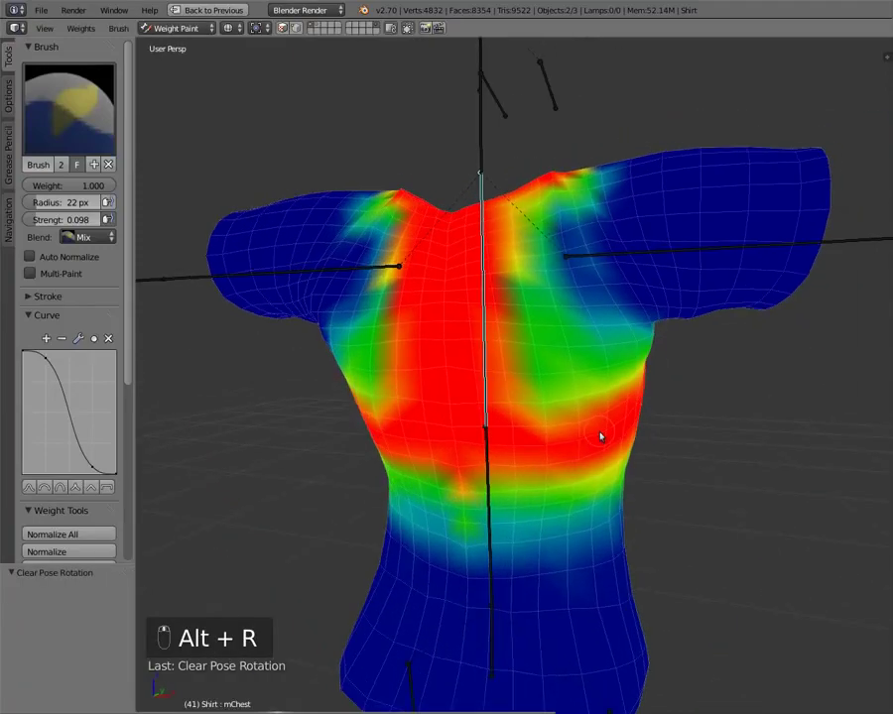
key(r)
key(x)
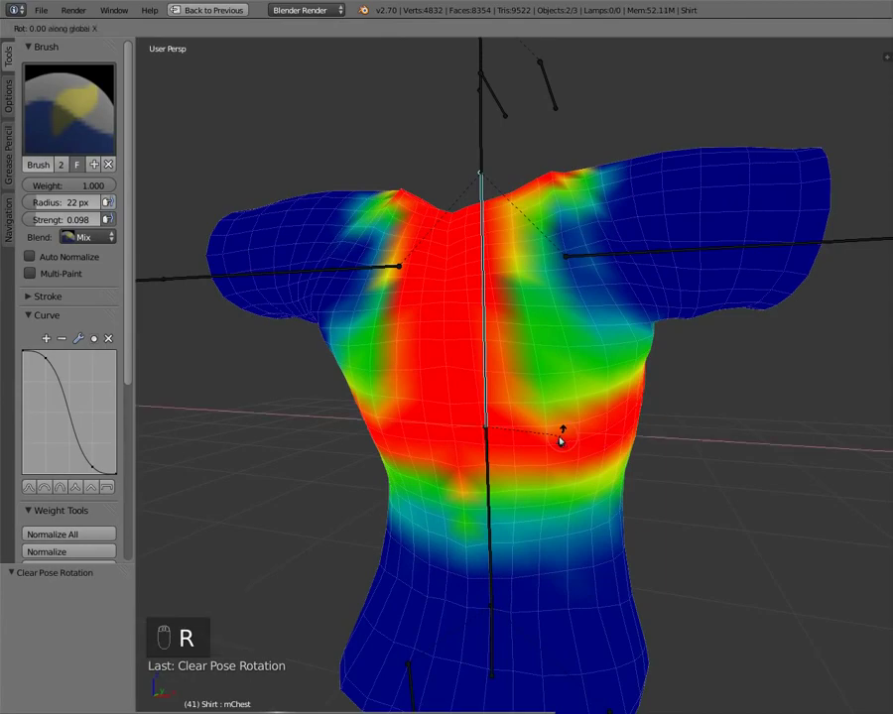
key(y)
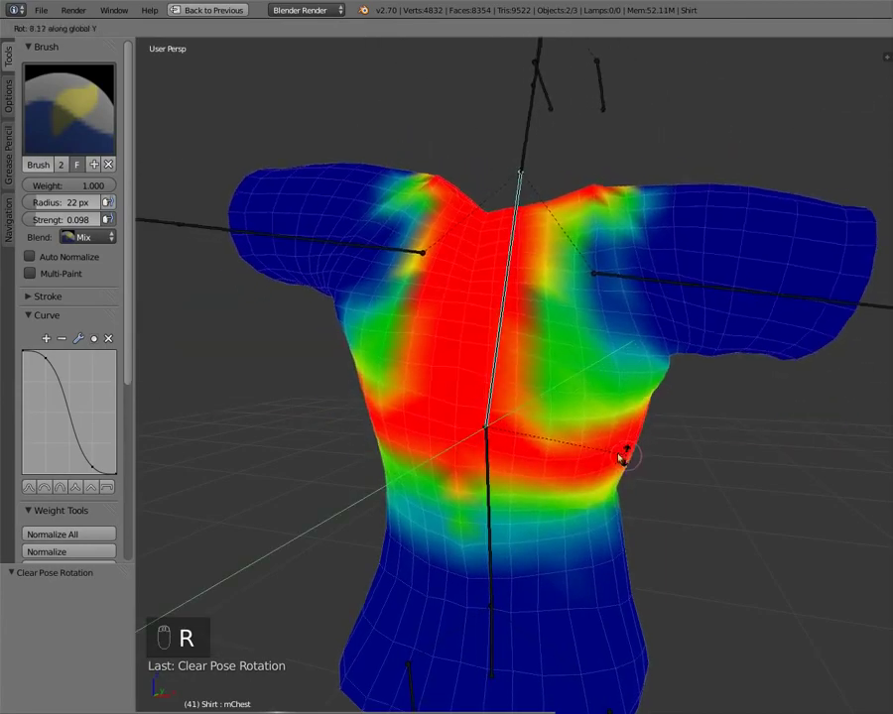
click(567, 367)
middle_drag(565, 363, 404, 363)
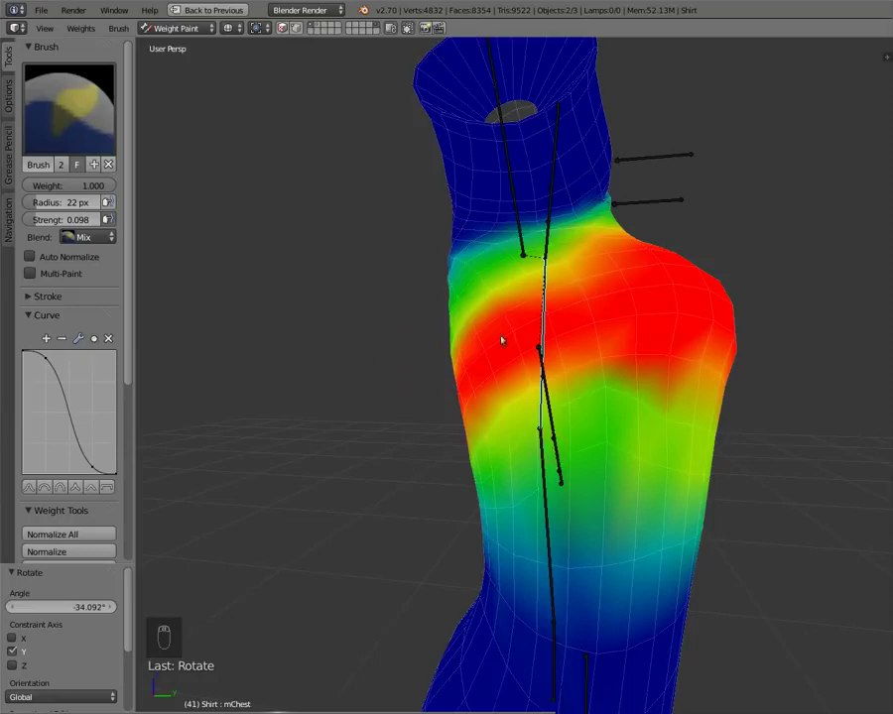
Even out the mTorso weights above the waist on the stretched side of the shirt with brush weight 1.000
right_click(549, 555)
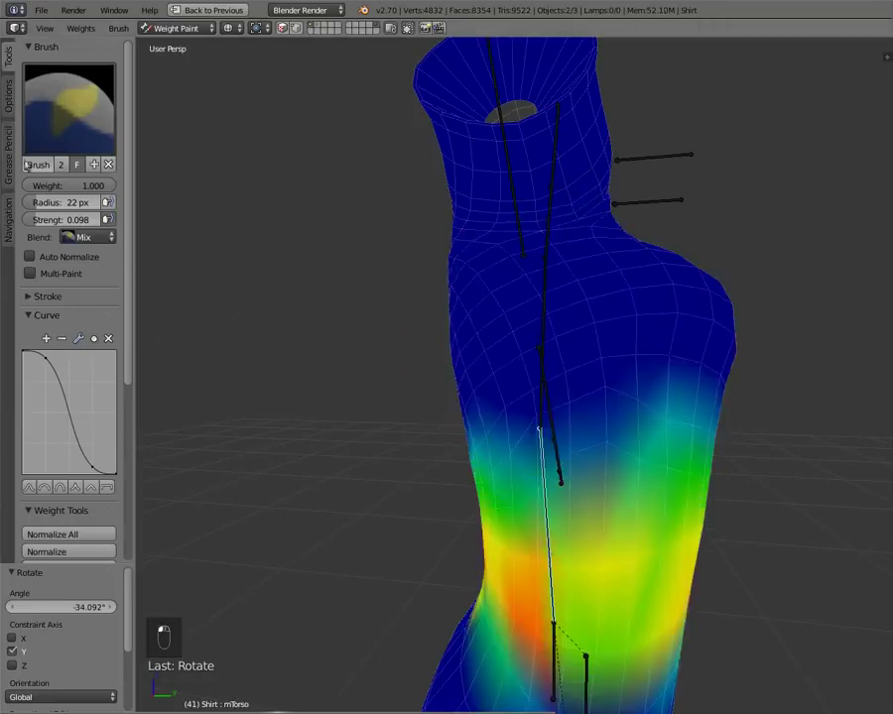
drag(604, 447, 589, 453)
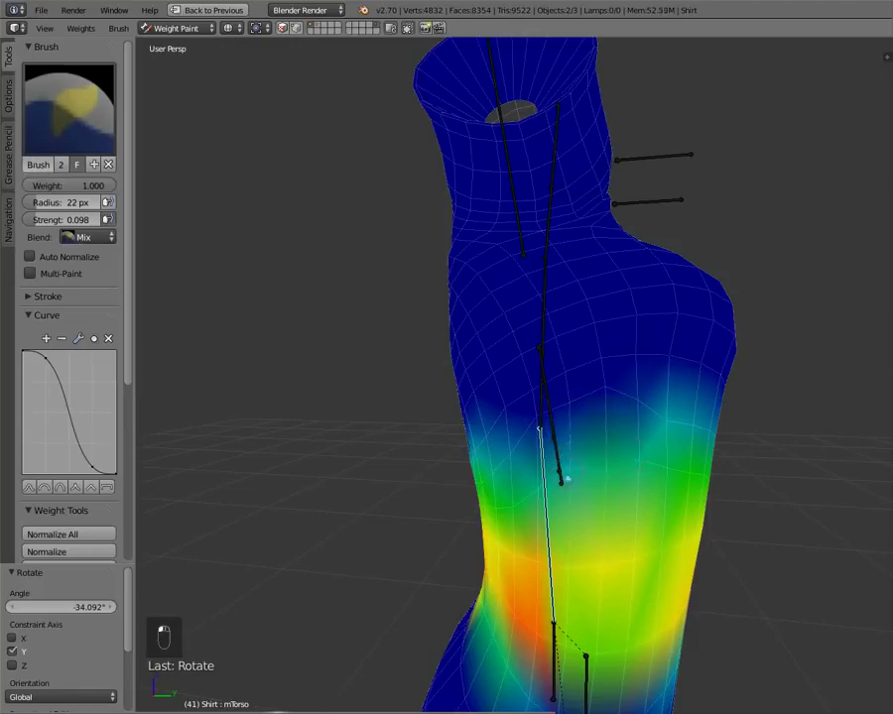
mouse_move(612, 414)
mouse_down()
mouse_move(606, 395)
mouse_move(539, 417)
mouse_up()
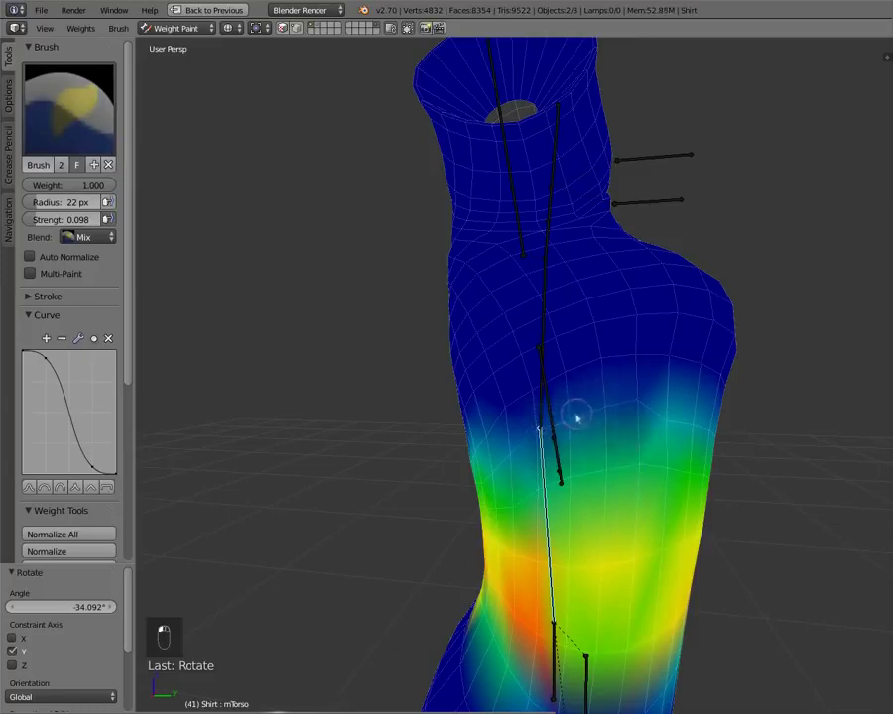
mouse_move(640, 403)
mouse_down()
mouse_move(540, 425)
mouse_move(585, 517)
mouse_up()
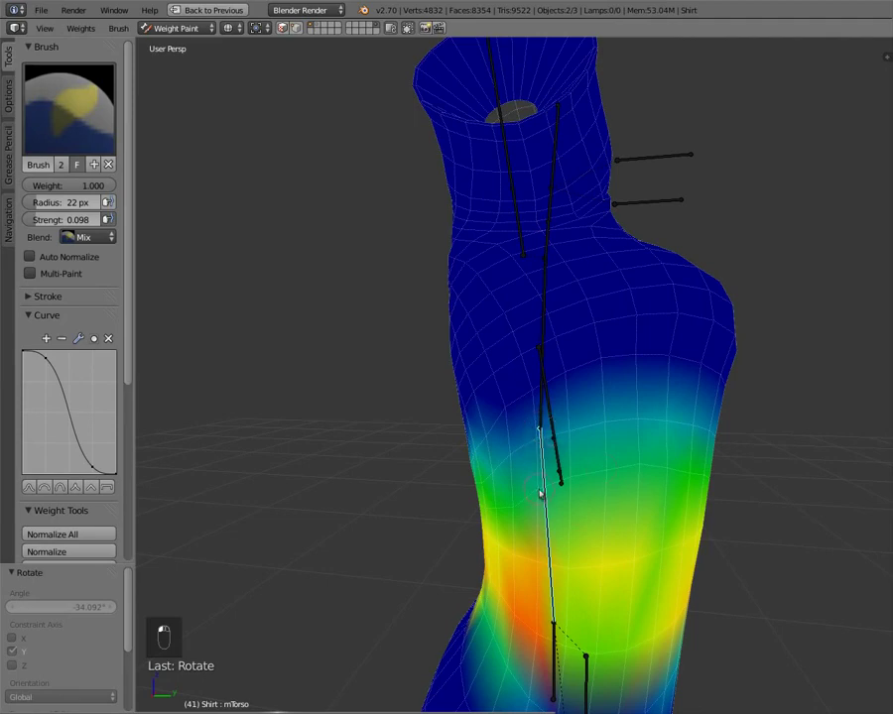
Rotate the mChest bone 68.602° around the global Y axis to bend the shirt to the opposite side
middle_drag(640, 476, 460, 470)
scroll(407, 482, down, 4)
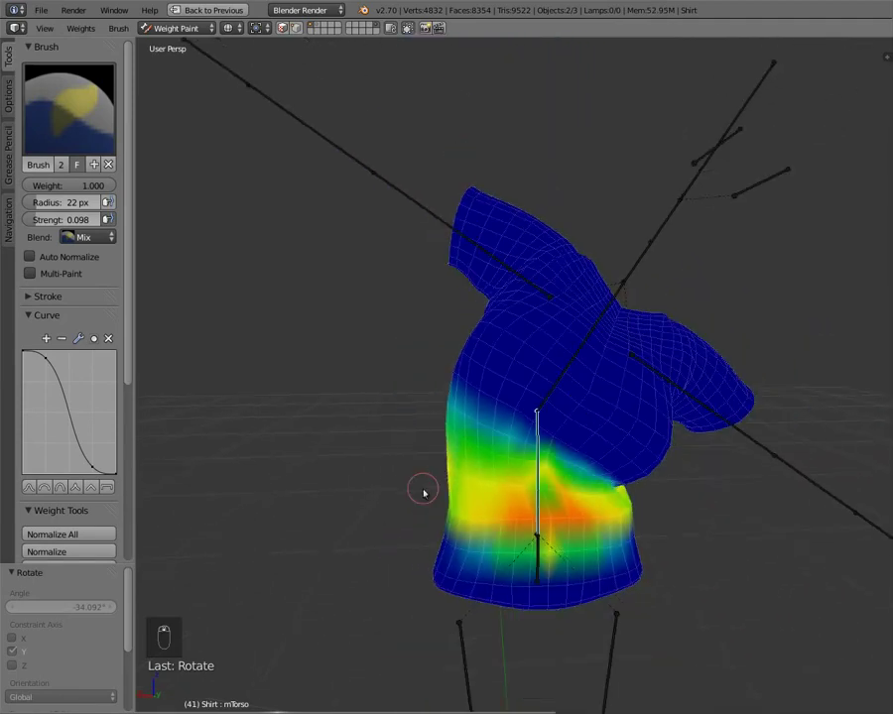
key(r)
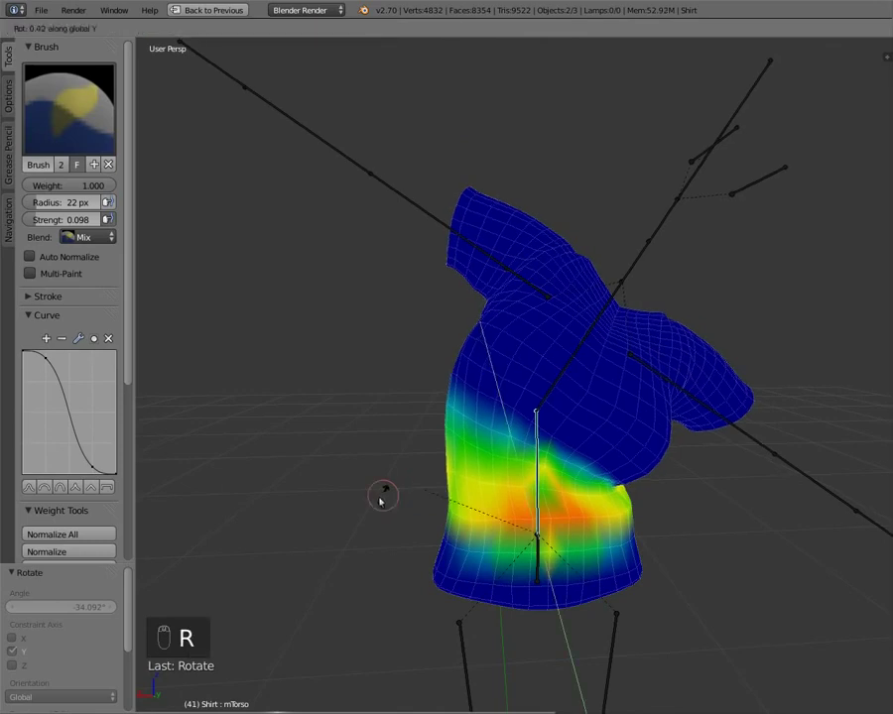
right_click(379, 540)
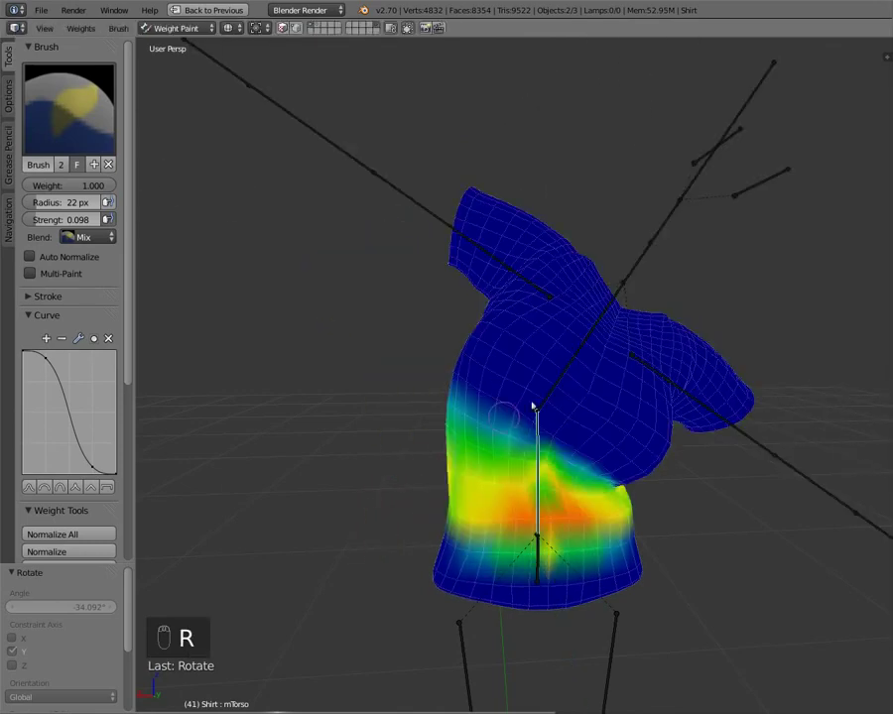
right_click(562, 379)
key(r)
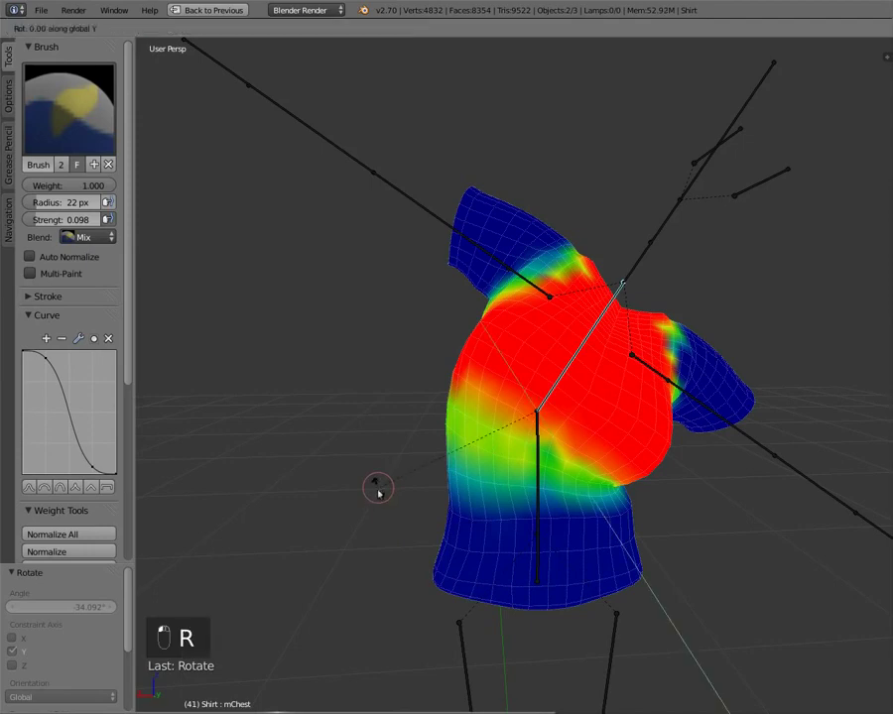
click(562, 653)
Even out the mTorso weights on the newly stretched side of the shirt, and fill the dip in the mChest weights there
middle_drag(544, 543, 468, 529)
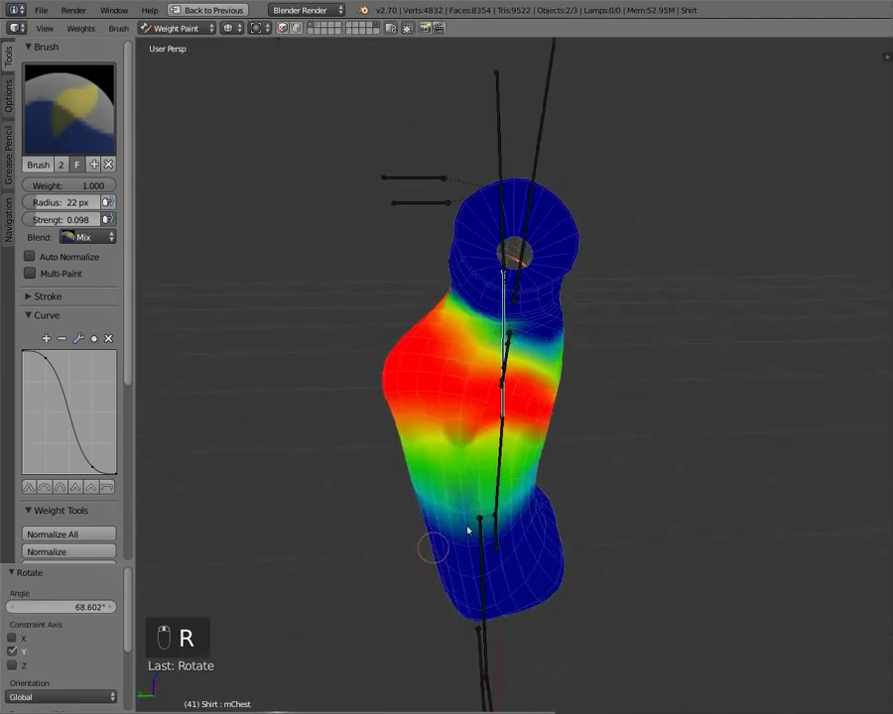
scroll(472, 526, up, 3)
middle_drag(583, 361, 541, 548)
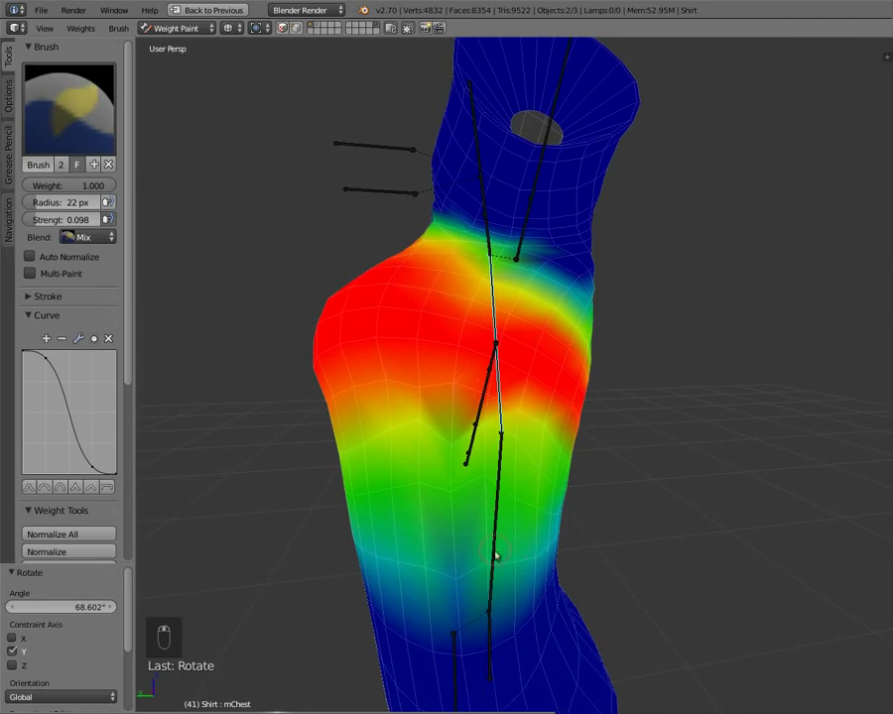
right_click(495, 555)
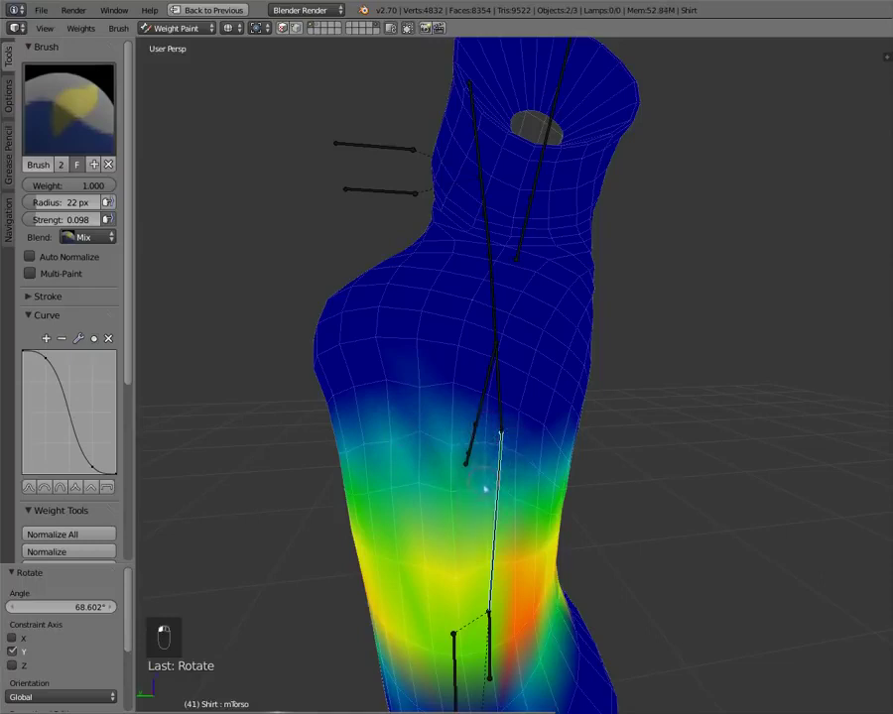
drag(423, 433, 423, 447)
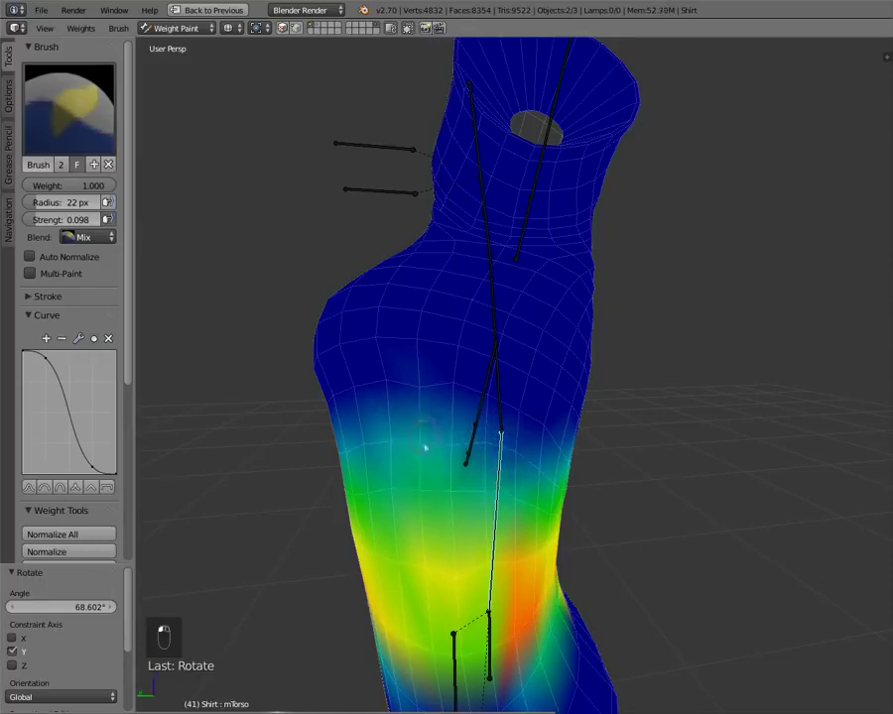
drag(492, 445, 498, 452)
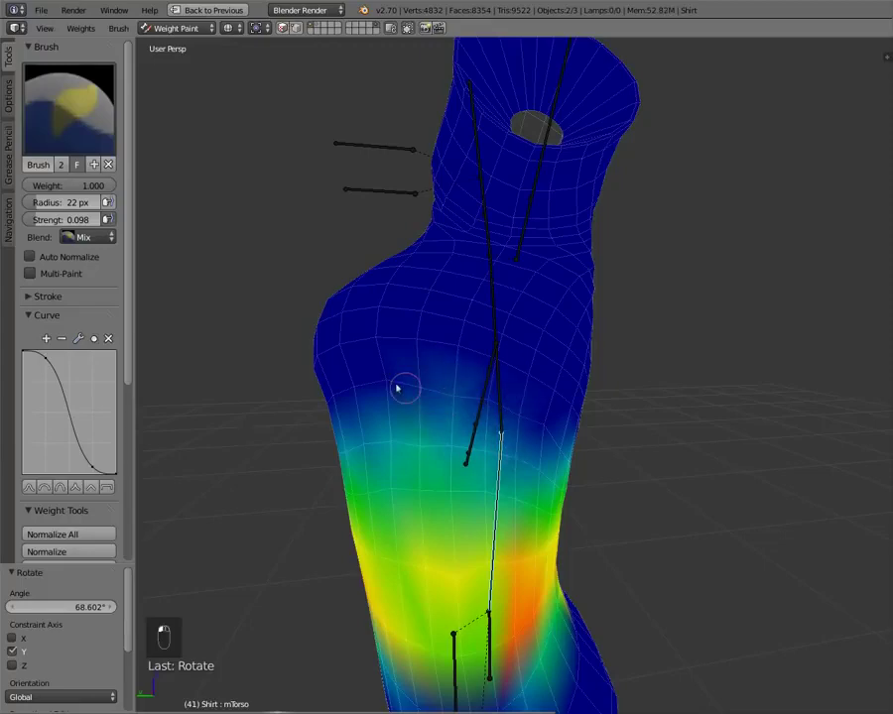
mouse_move(387, 446)
middle_down()
mouse_move(379, 463)
mouse_move(384, 433)
mouse_move(373, 436)
middle_up()
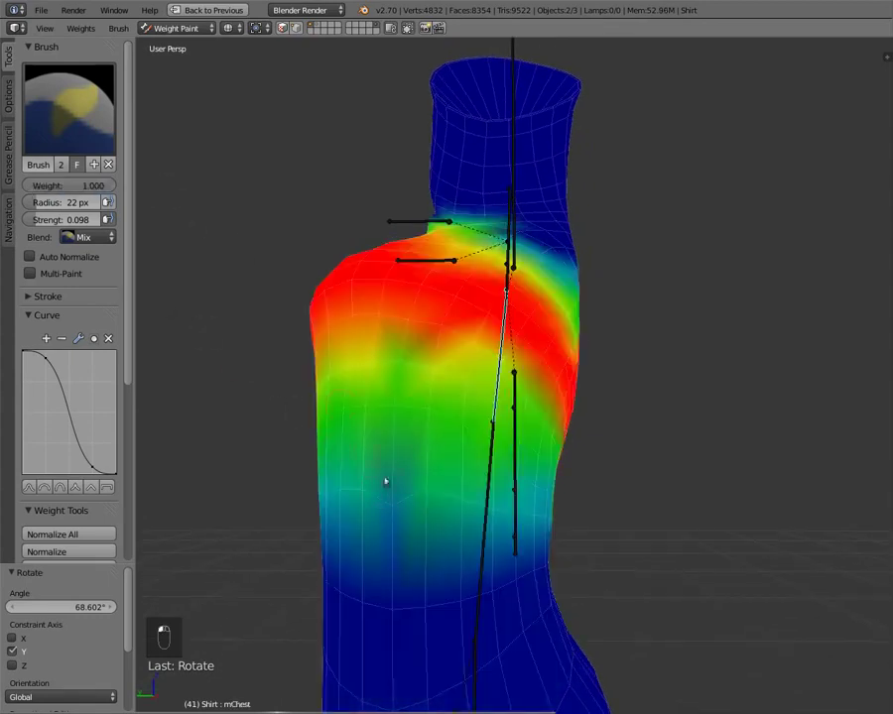
click(392, 506)
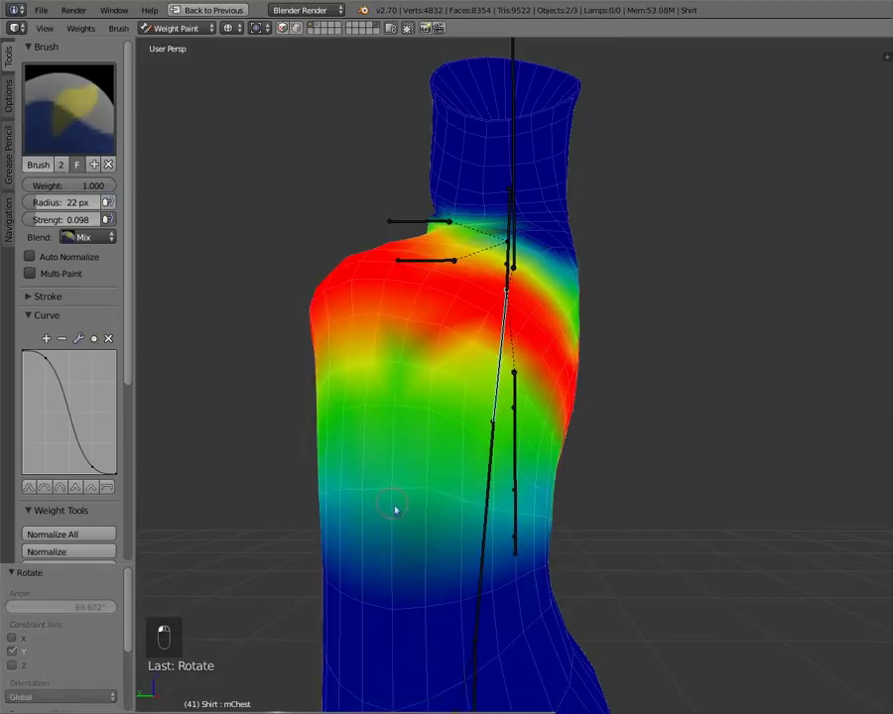
Clear the mChest bone's pose rotation to return the shirt to its rest position
mouse_move(395, 510)
middle_down()
mouse_move(418, 494)
mouse_move(516, 490)
mouse_move(556, 478)
mouse_move(371, 455)
mouse_move(433, 466)
mouse_move(430, 476)
middle_up()
scroll(371, 454, down, 1)
key(alt+r)
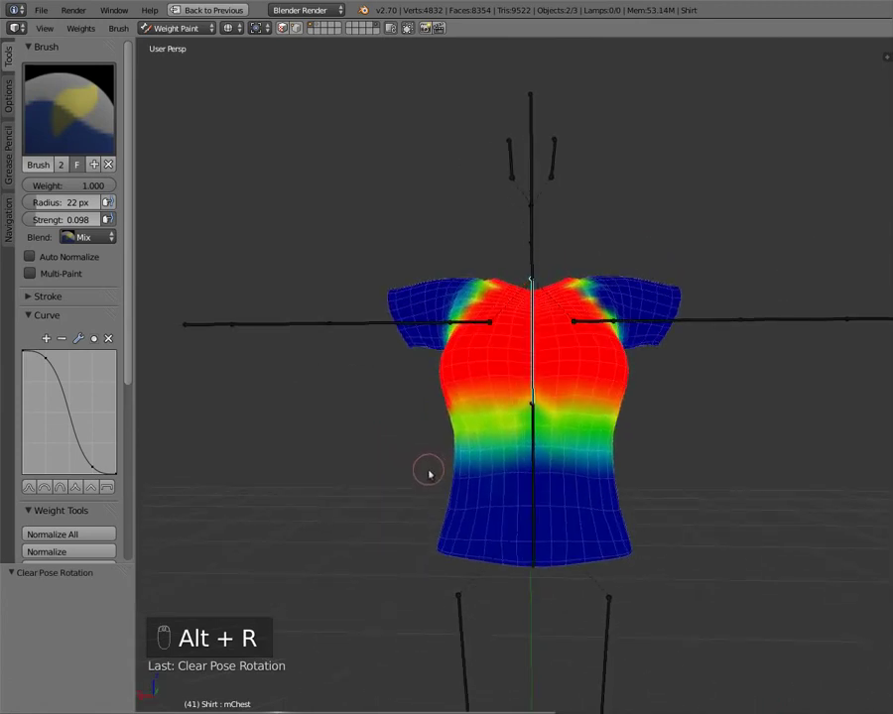
Temporarily rotate the mChest bone sideways to check how the waist deforms, cancelling each rotation
key(r)
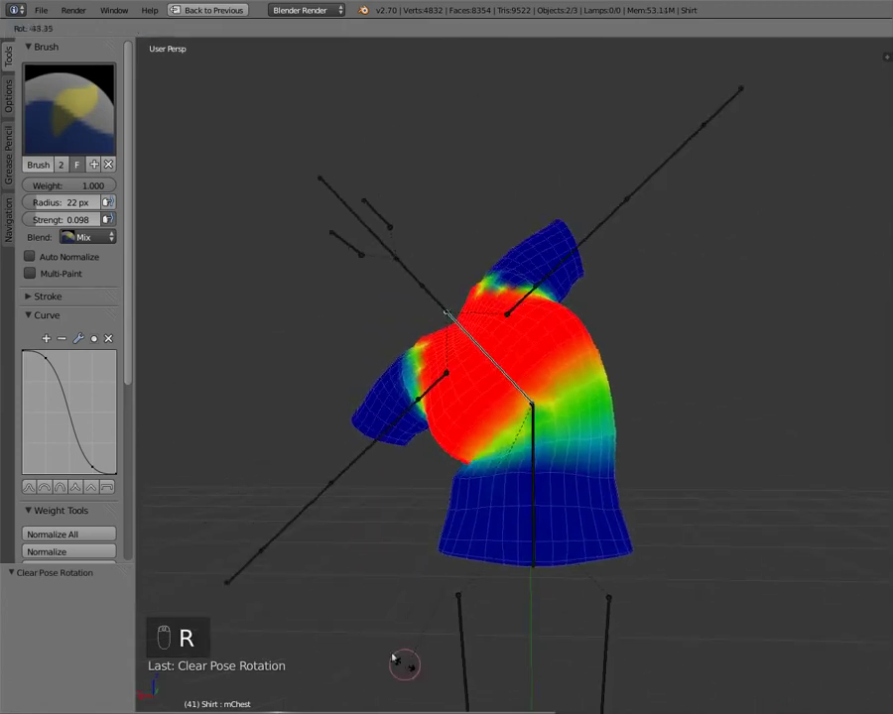
right_click(428, 427)
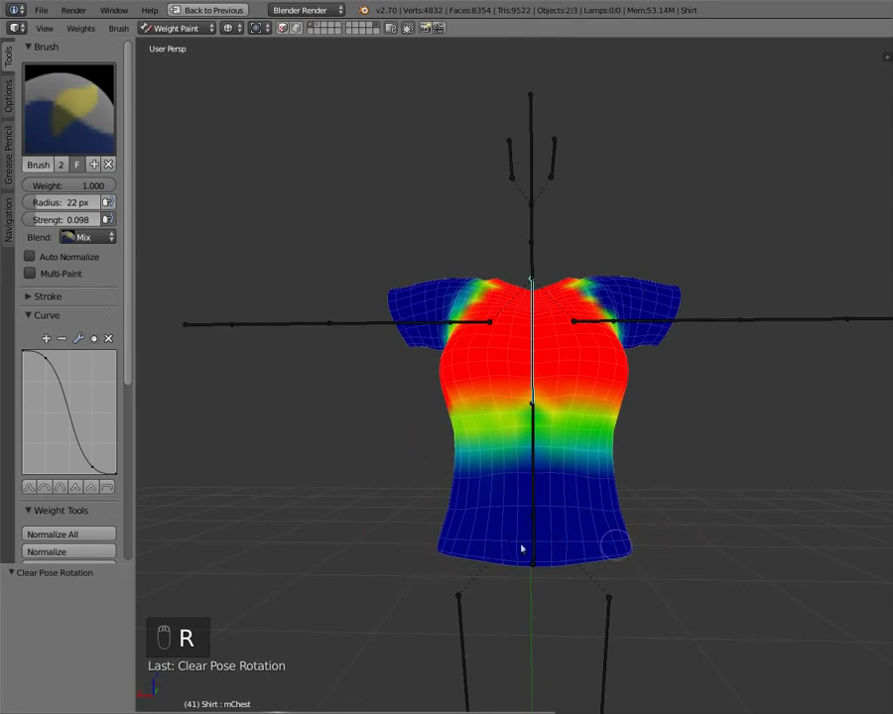
key(r)
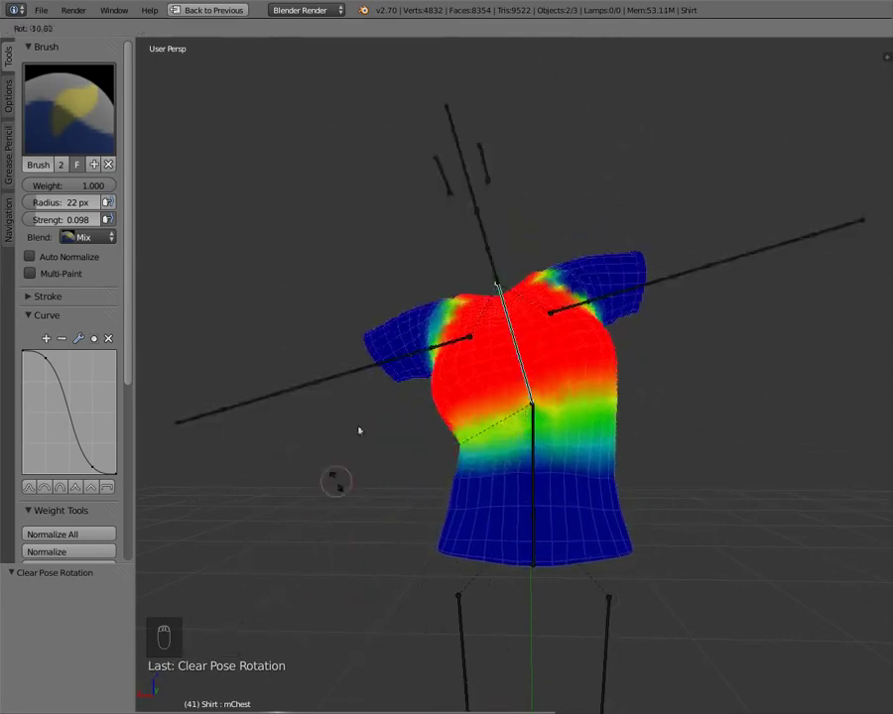
right_click(392, 415)
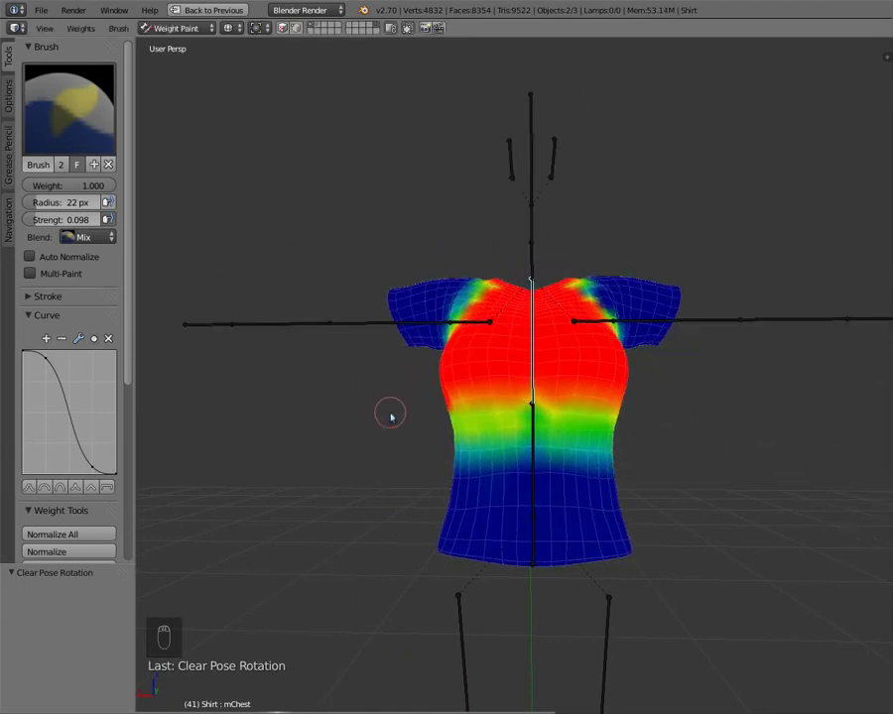
In the back orthographic view, turn off visible-only limiting and set the brush weight to 0.000 and strength to 1.000
key(ctrl+KP_1)
scroll(454, 567, up, 2)
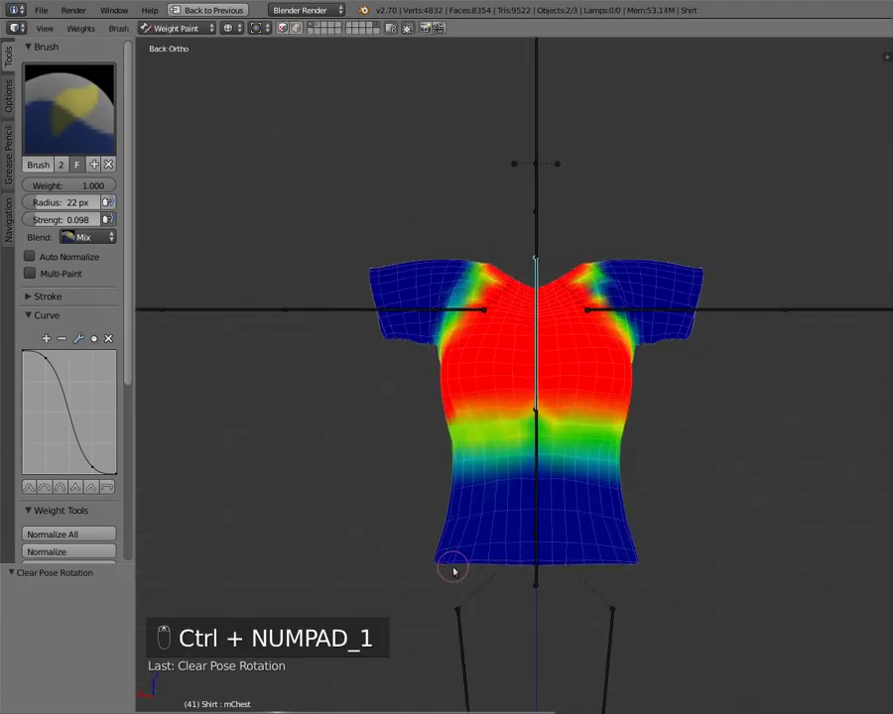
shift+middle_drag(504, 506, 514, 365)
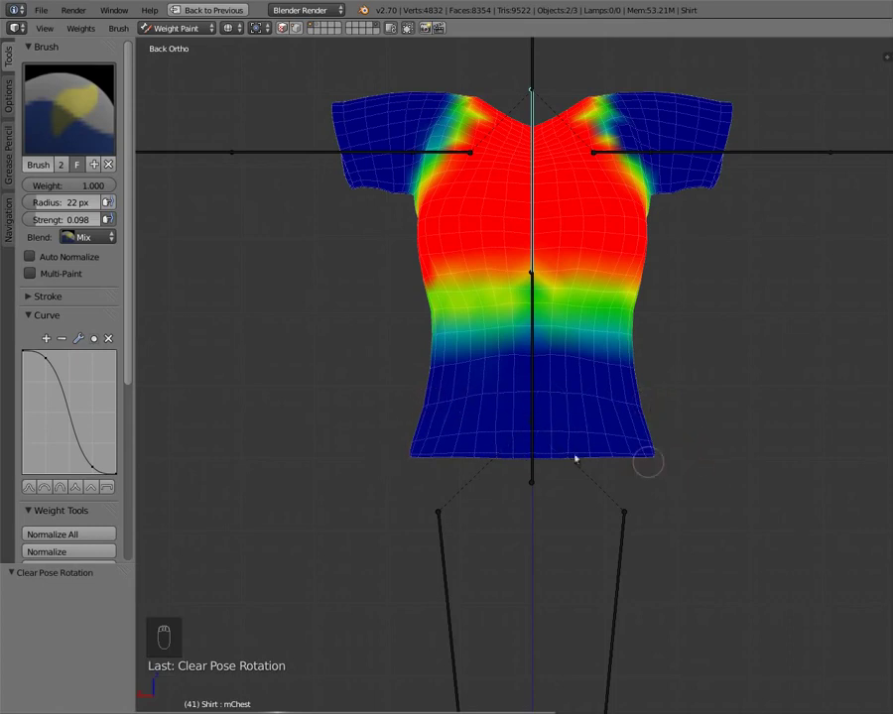
click(407, 28)
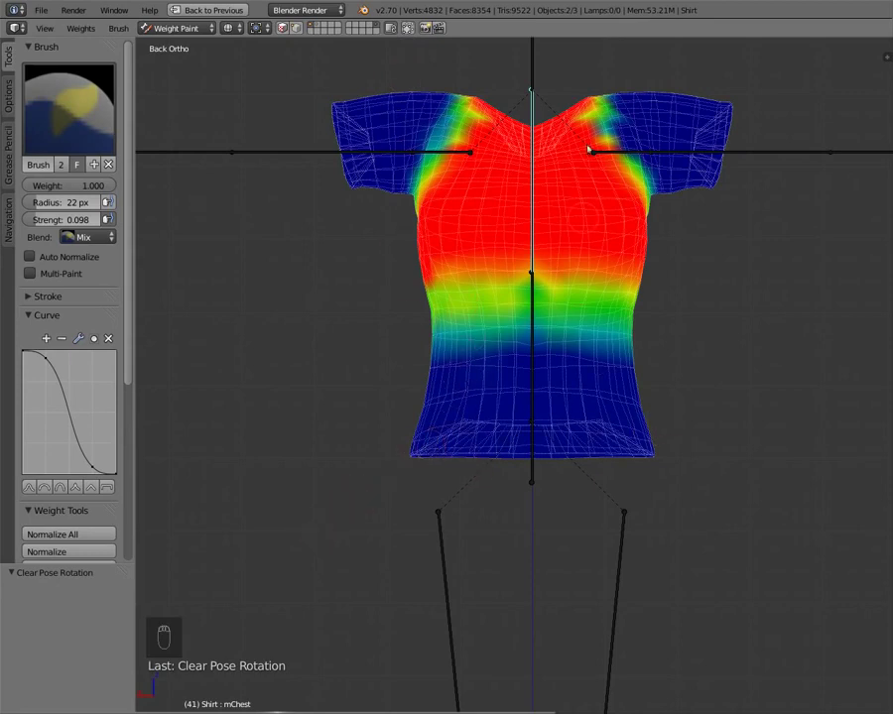
drag(107, 184, 10, 194)
click(99, 185)
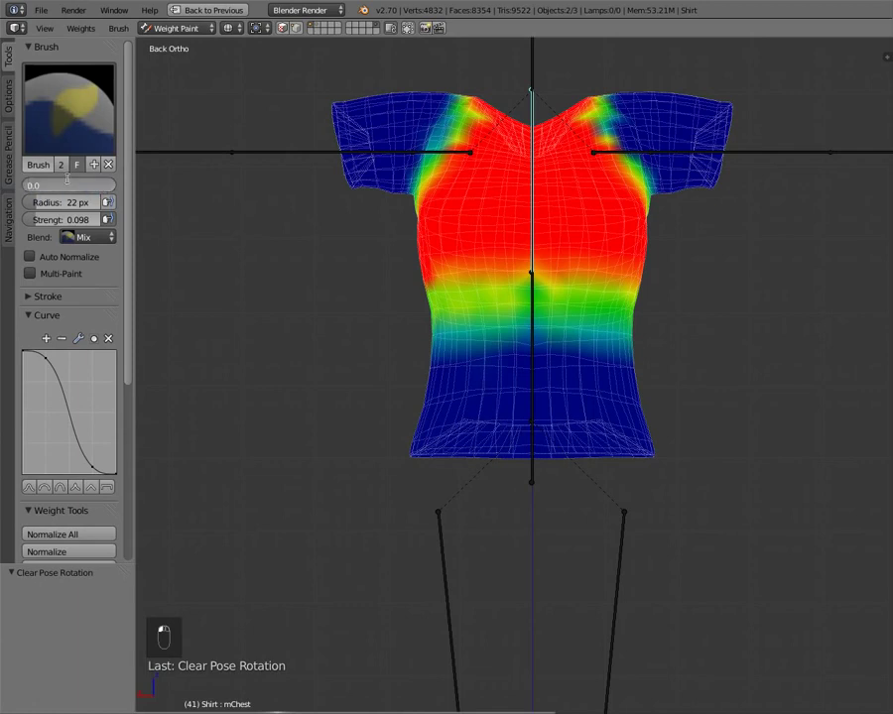
key(Return)
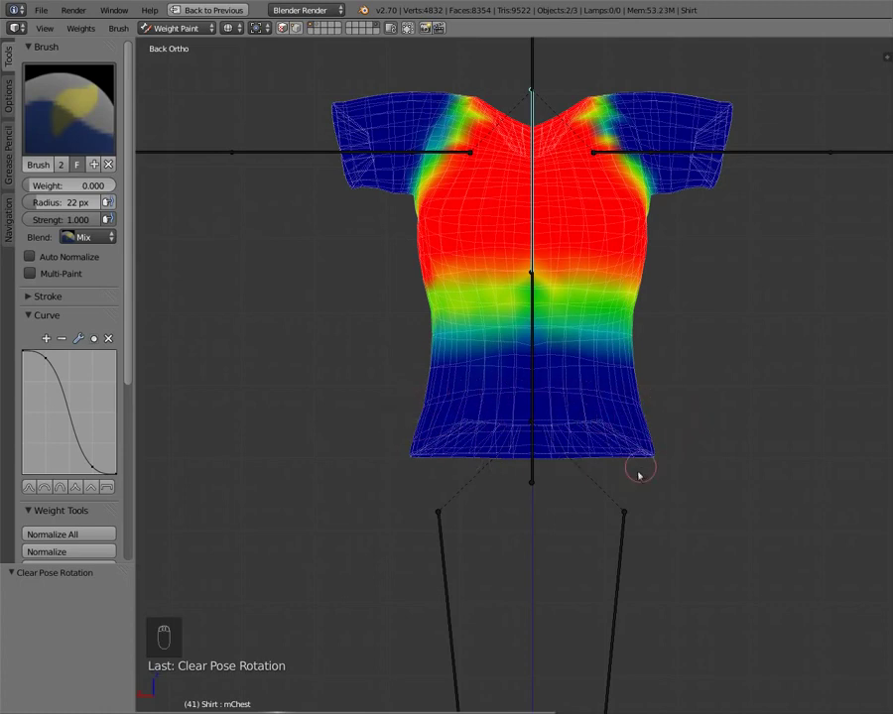
Test another sideways bend of the mChest bone without keeping it, and inspect the mPelvis weights around the shirt's hem
key(r)
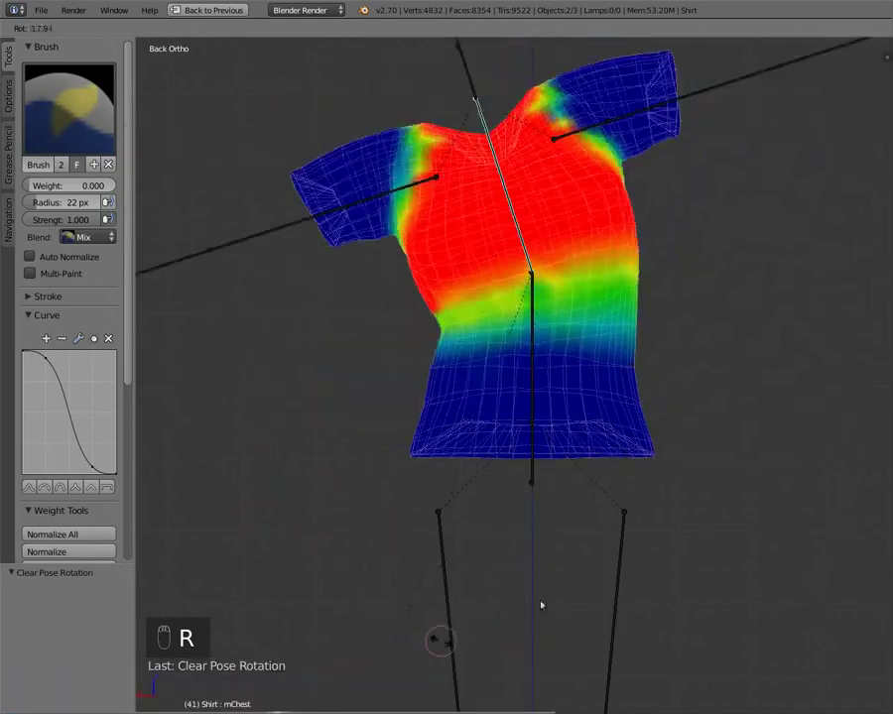
right_click(705, 336)
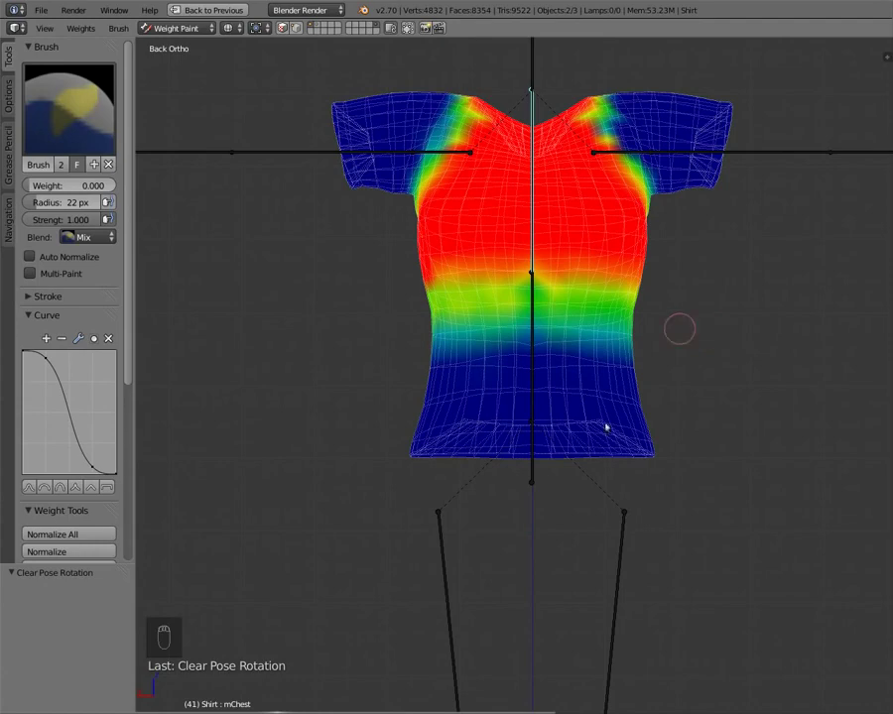
mouse_move(418, 373)
middle_down()
mouse_move(494, 375)
mouse_move(502, 410)
middle_up()
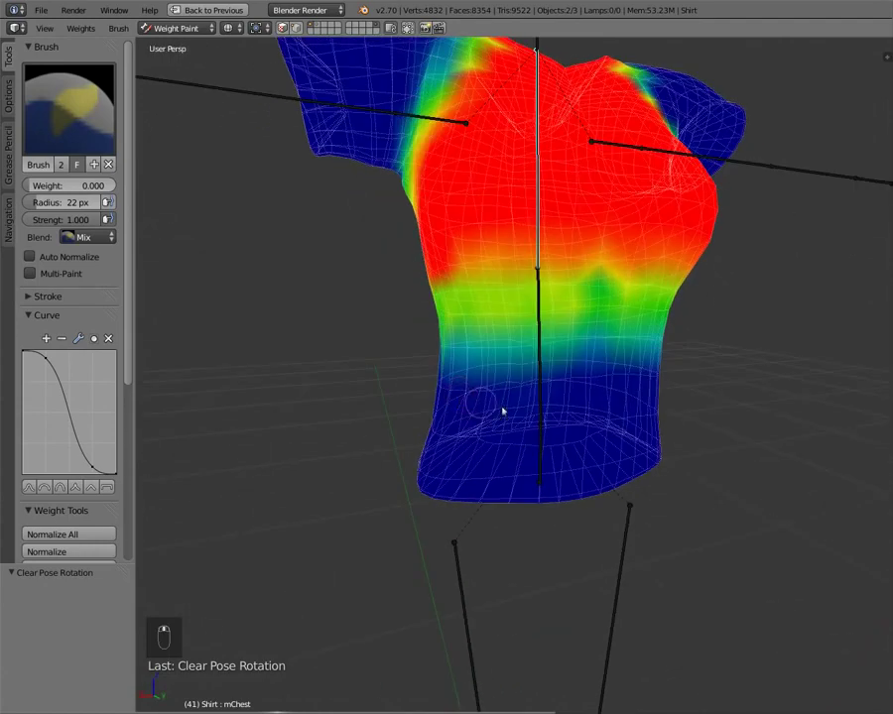
right_click(532, 454)
right_click(538, 369)
right_click(538, 455)
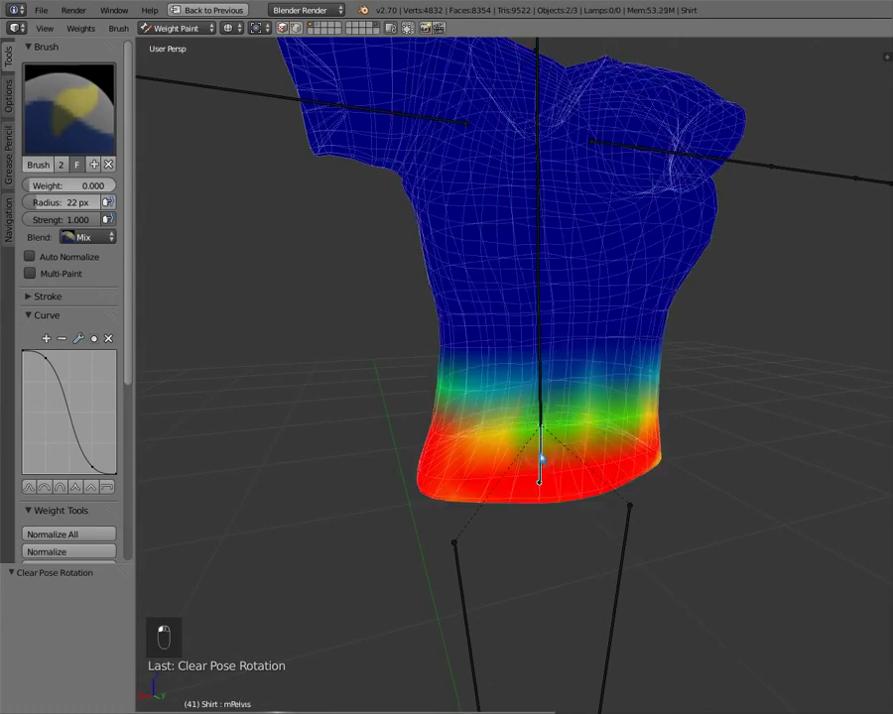
Turn visible-only limiting back on and rotate the mTorso bone 45.693° around the global X axis to bend the shirt backwards
scroll(530, 381, up, 2)
right_click(545, 379)
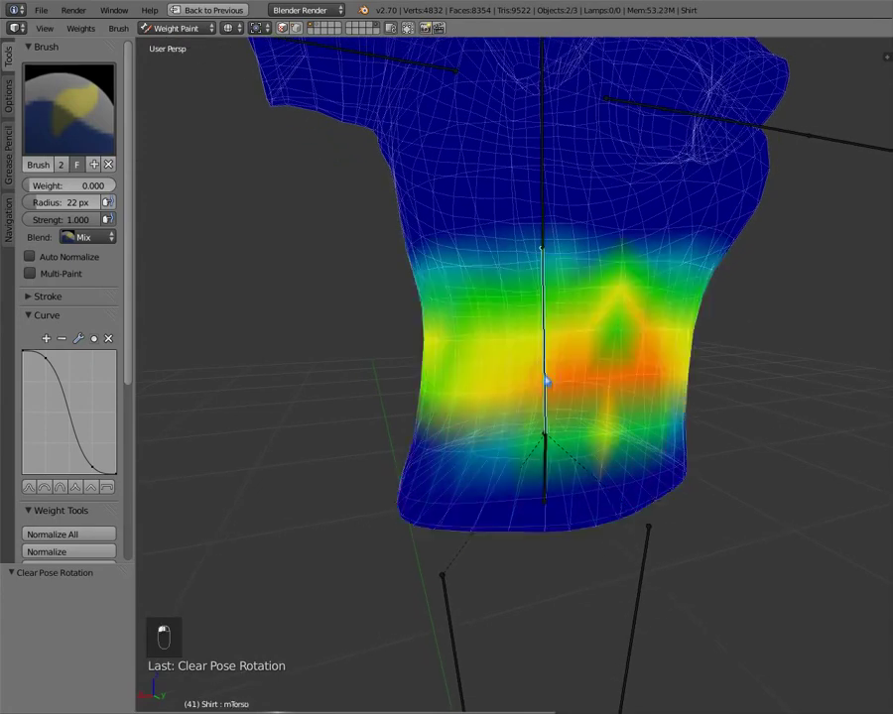
mouse_move(538, 385)
middle_down()
mouse_move(644, 394)
mouse_move(733, 367)
mouse_move(713, 377)
mouse_move(414, 408)
mouse_move(552, 397)
middle_up()
scroll(413, 409, down, 4)
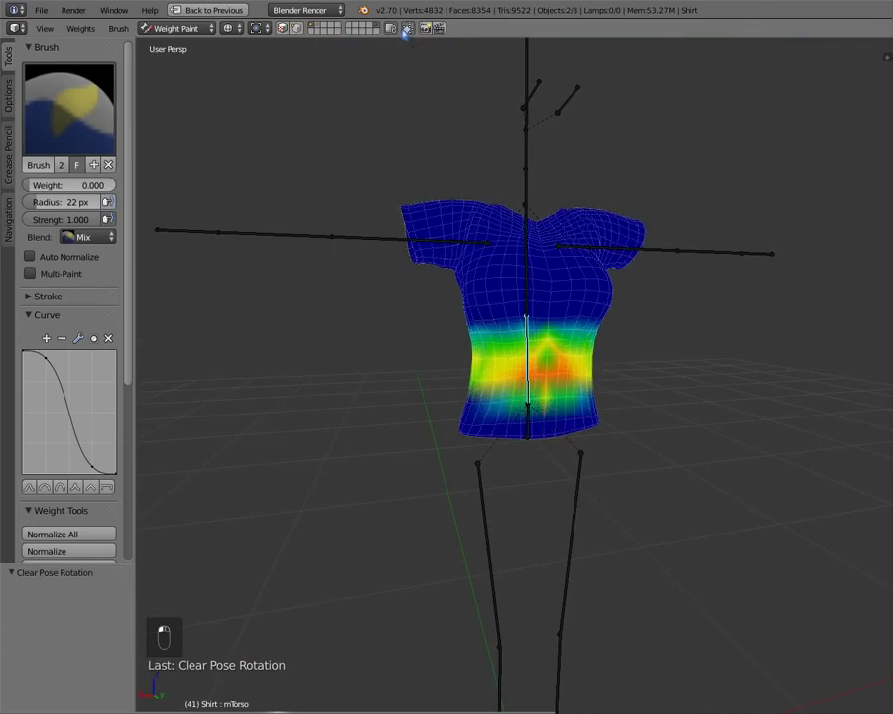
key(r)
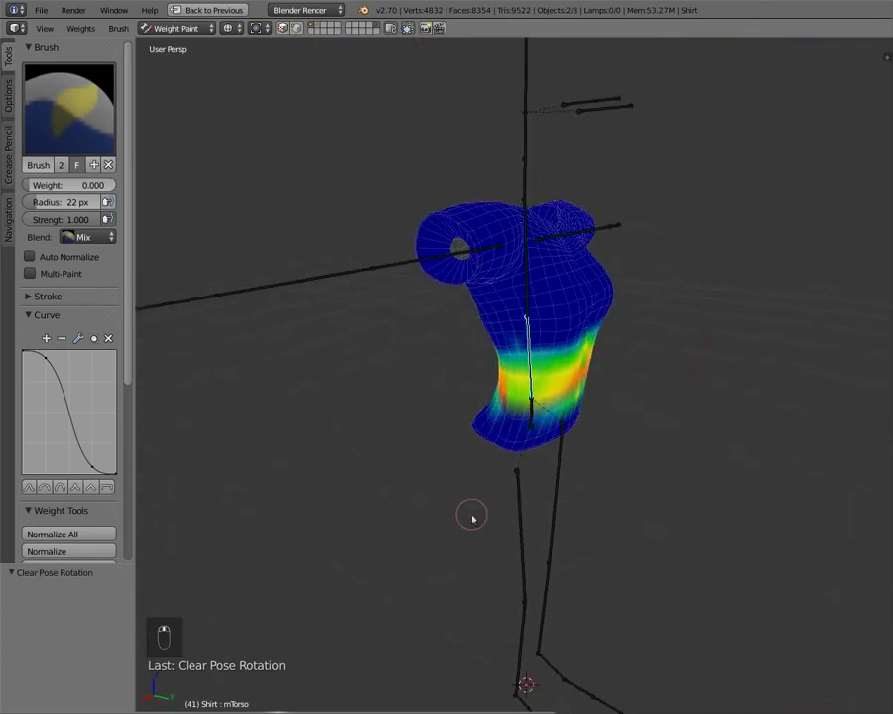
key(x)
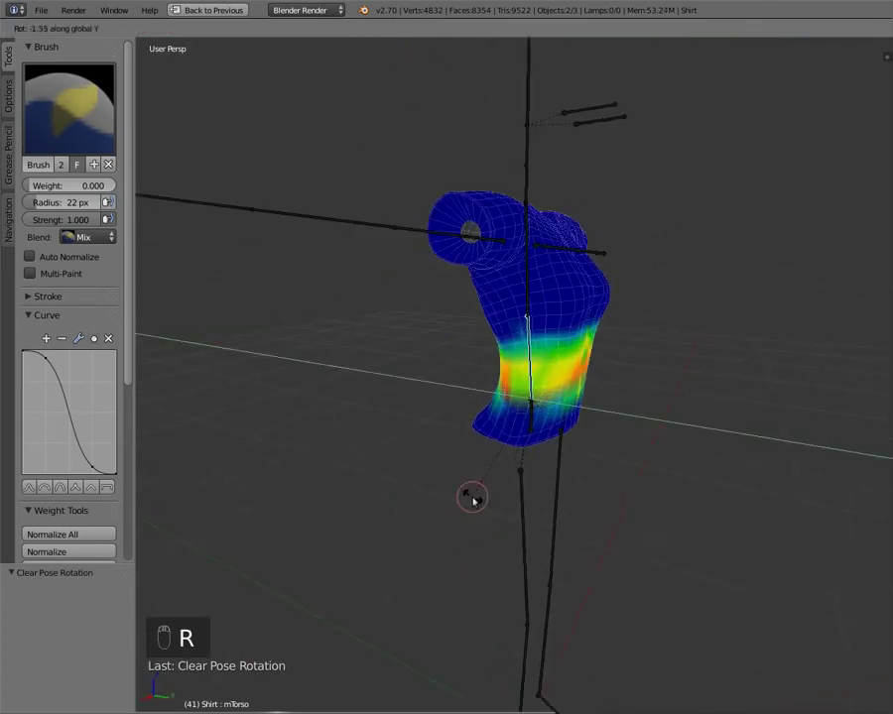
click(574, 533)
Unhide the avatar's head mesh and switch the viewport to solid shading to compare the bent shirt with the body
middle_drag(540, 460, 455, 426)
scroll(455, 416, up, 4)
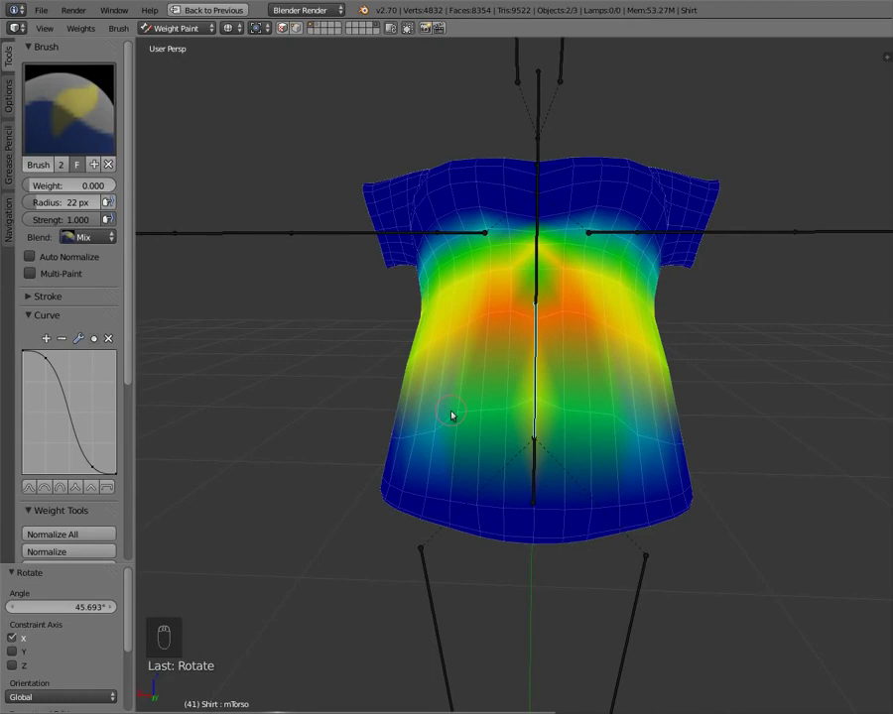
scroll(417, 472, down, 2)
middle_drag(510, 421, 487, 445)
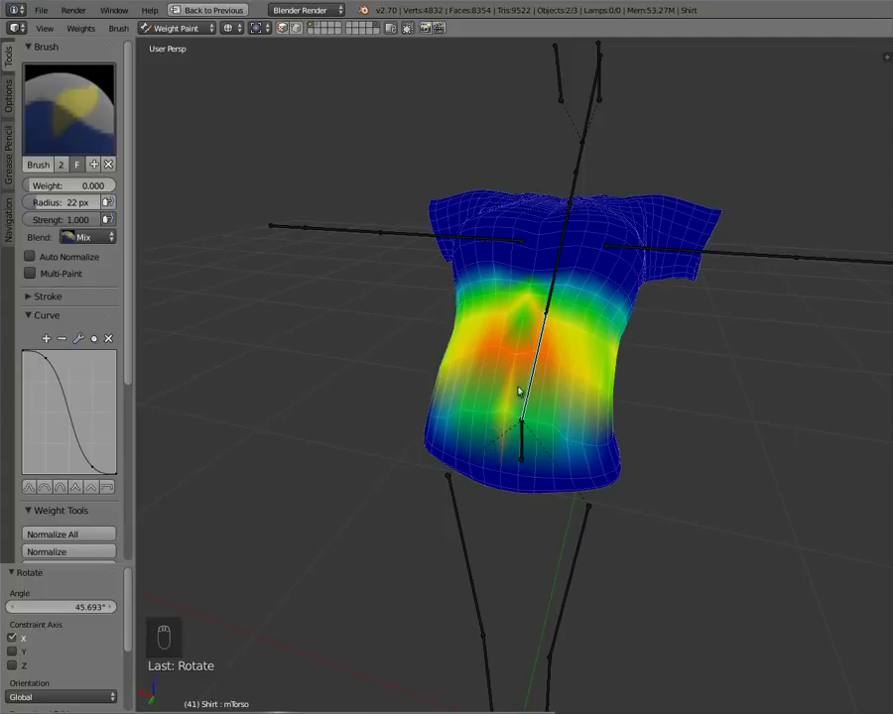
key(ctrl+Up)
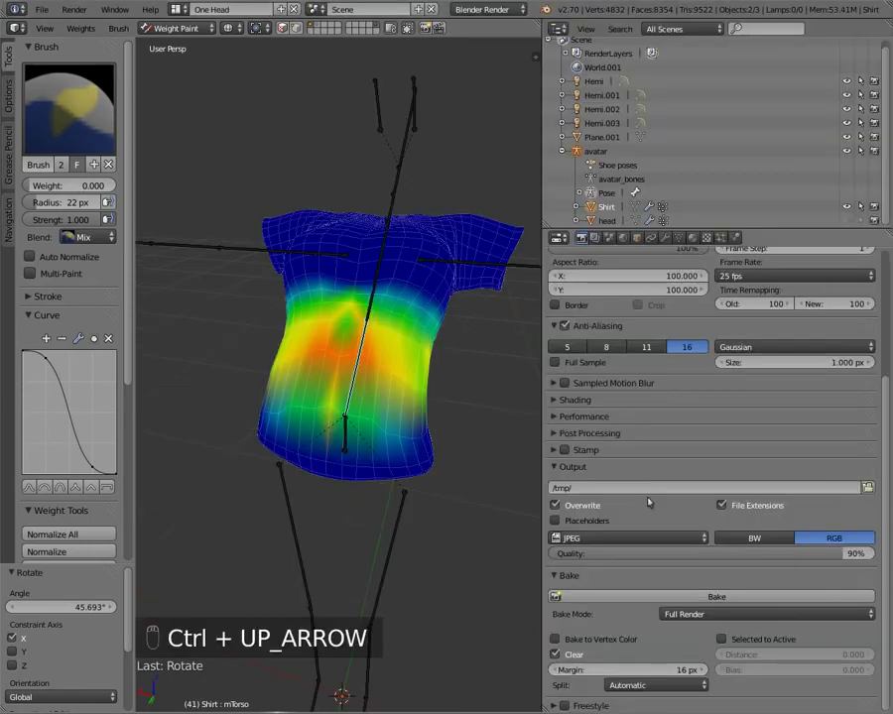
click(846, 220)
middle_drag(473, 330, 462, 328)
key(z)
mouse_move(364, 229)
middle_down()
mouse_move(492, 187)
mouse_move(335, 220)
mouse_move(442, 251)
mouse_move(439, 243)
mouse_move(320, 253)
mouse_move(331, 247)
mouse_move(309, 205)
middle_up()
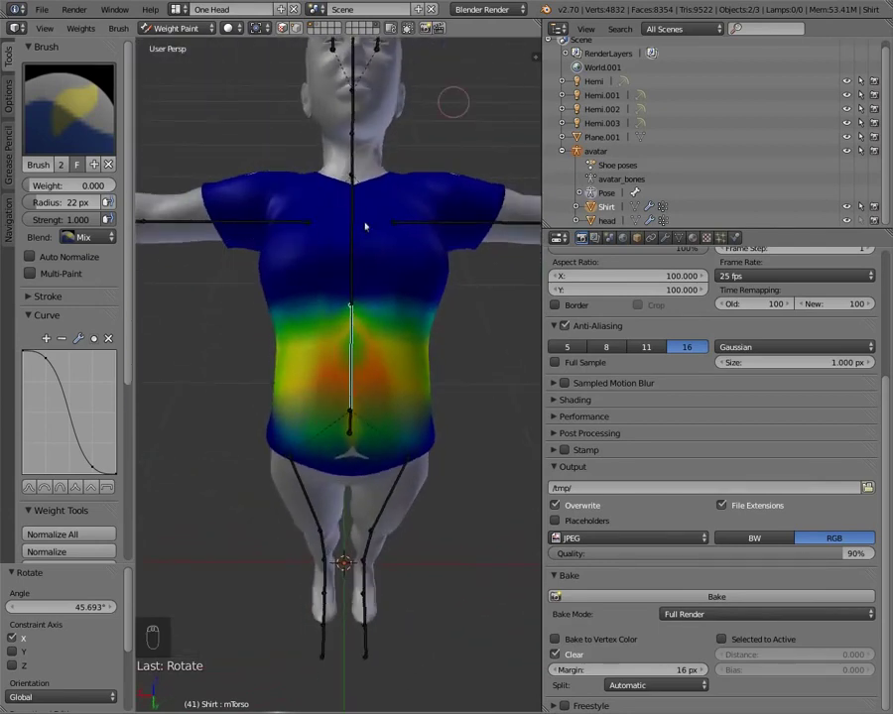
Examine the bent shirt from the front, sides, back and above for places where the body pokes through
mouse_move(279, 421)
middle_down()
mouse_move(441, 344)
mouse_move(258, 369)
mouse_move(273, 371)
middle_up()
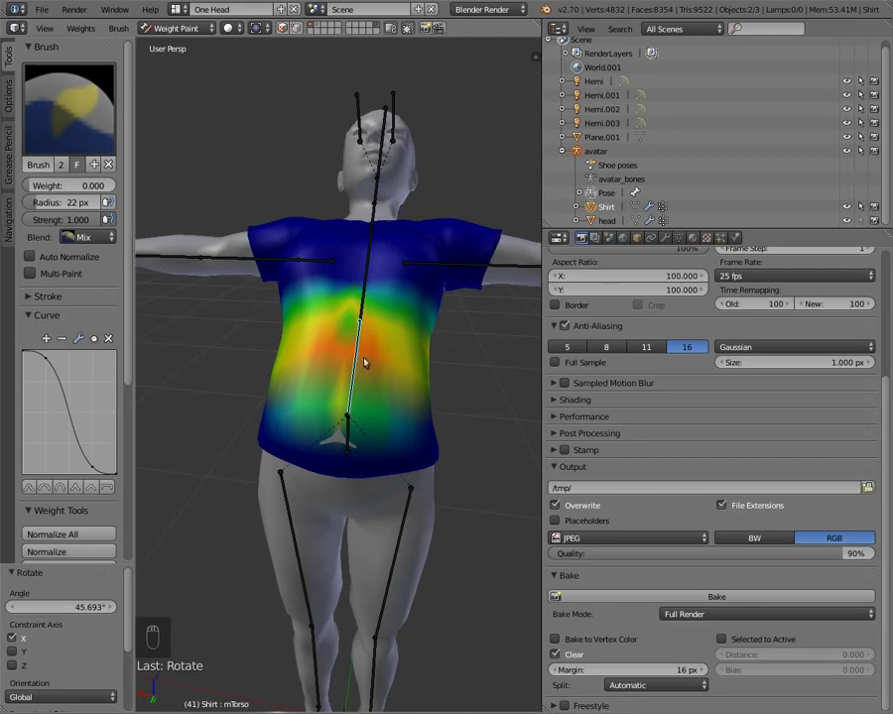
middle_drag(364, 363, 374, 388)
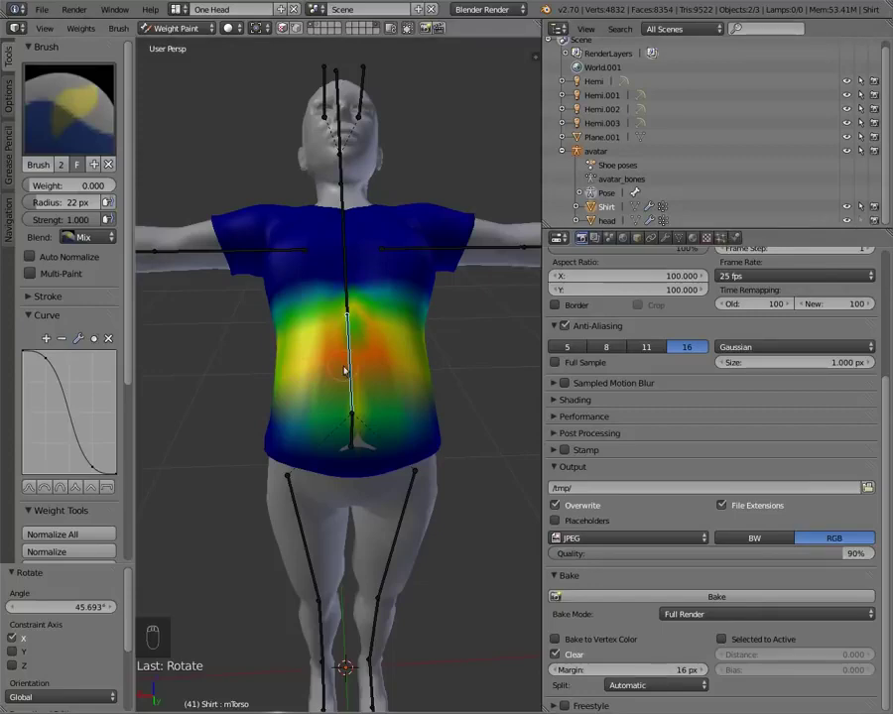
scroll(238, 330, down, 2)
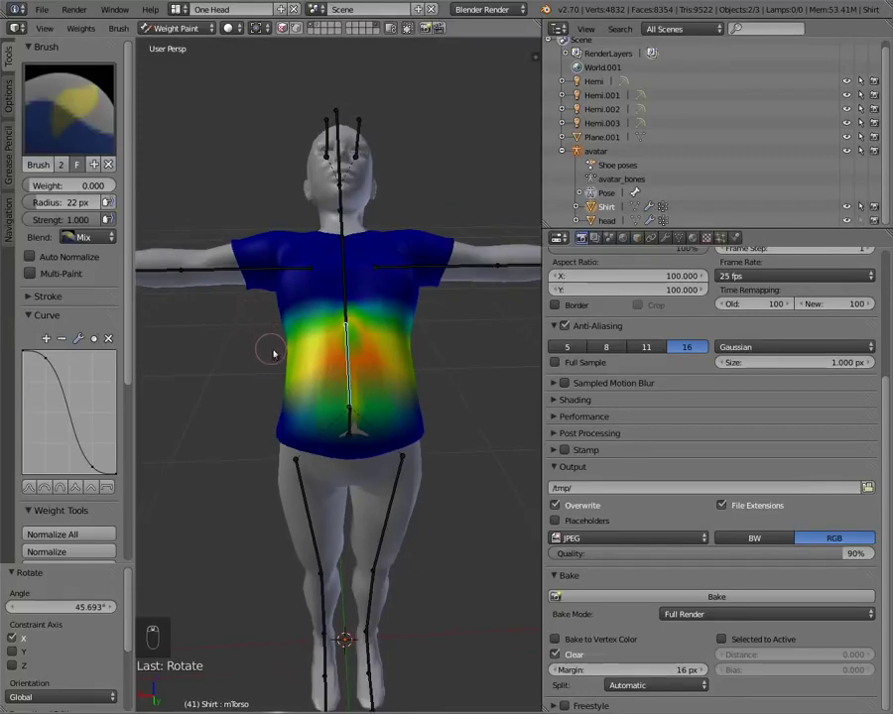
middle_drag(463, 326, 109, 340)
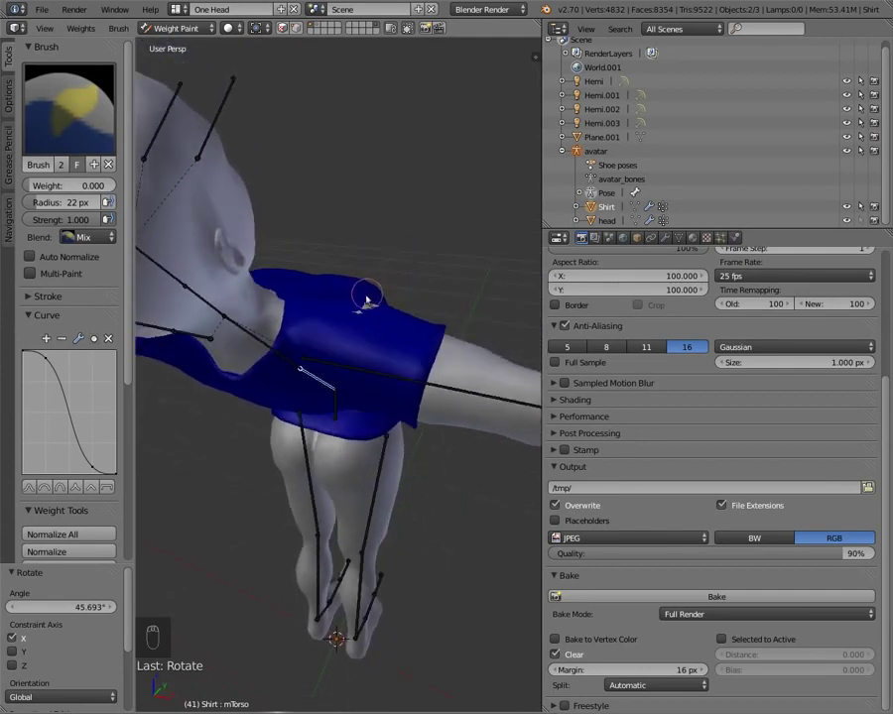
middle_drag(322, 370, 399, 261)
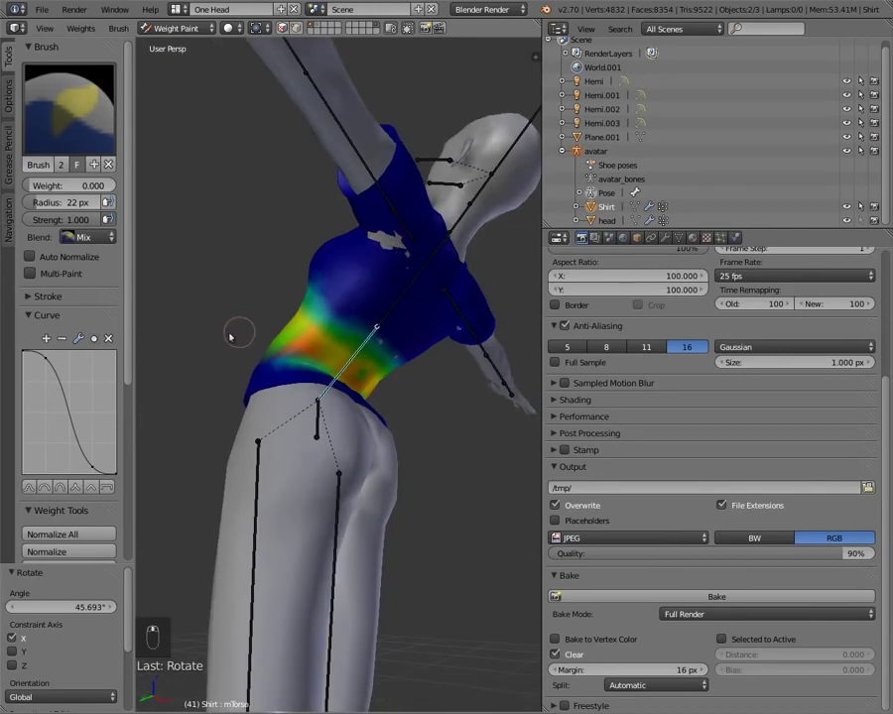
middle_drag(239, 332, 498, 395)
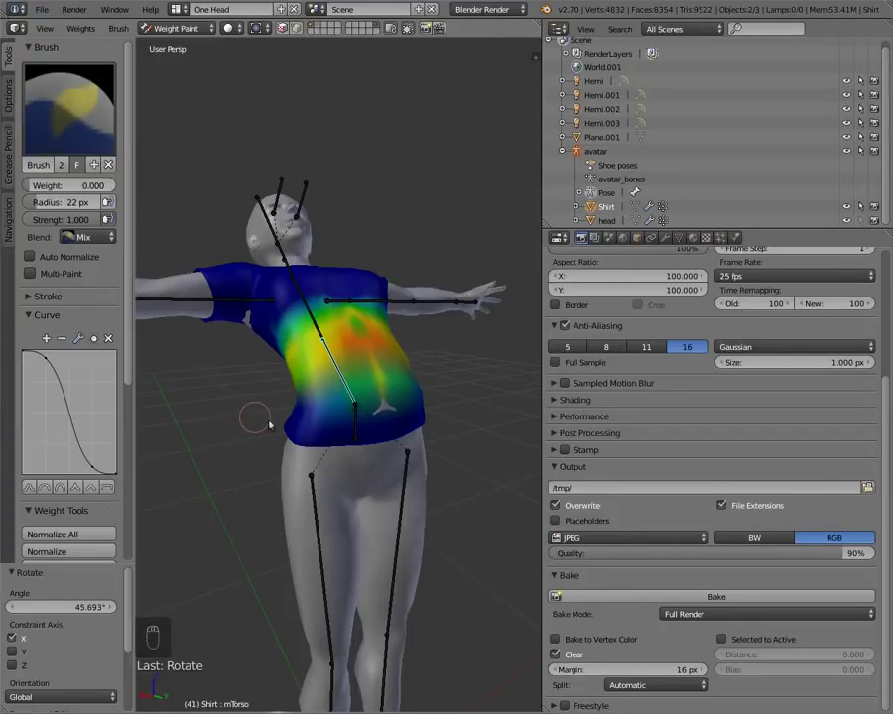
mouse_move(252, 415)
middle_down()
mouse_move(195, 437)
mouse_move(248, 436)
middle_up()
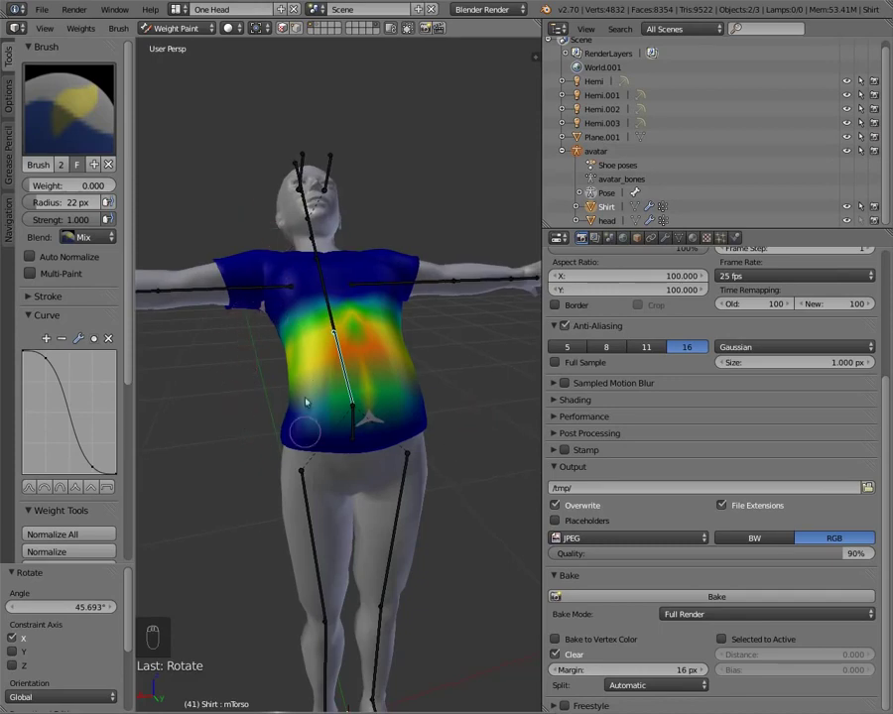
Hide the avatar's head mesh again, maximize the 3D view and return it to wireframe shading
middle_drag(298, 467, 350, 182)
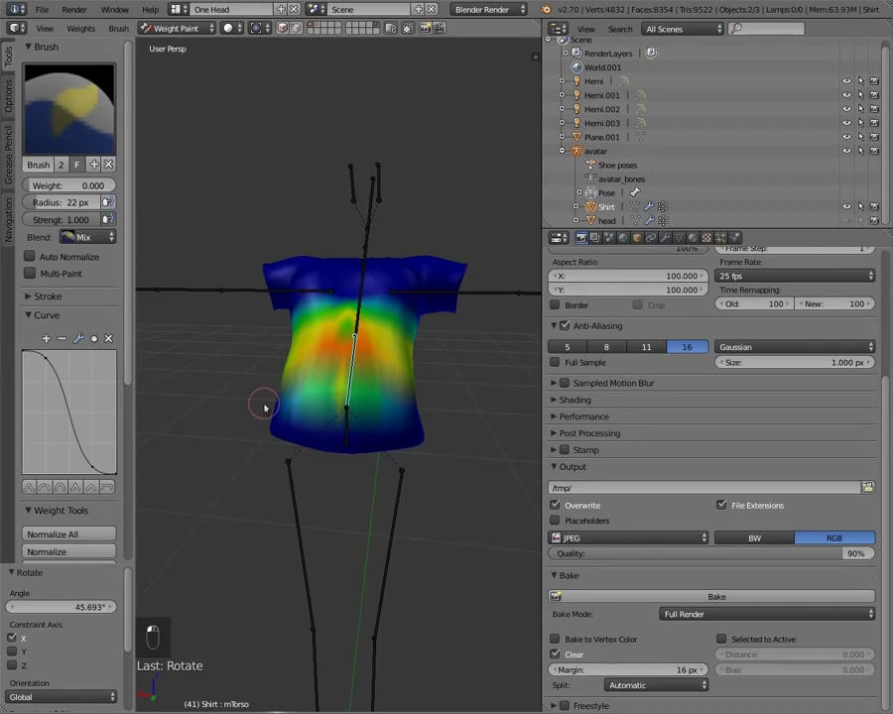
key(ctrl+Up)
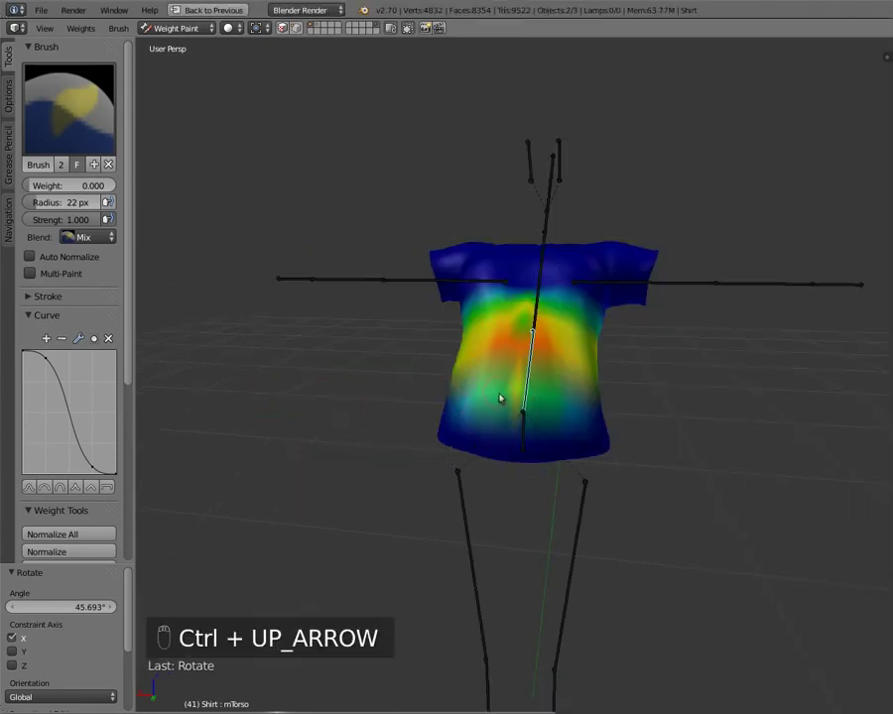
key(z)
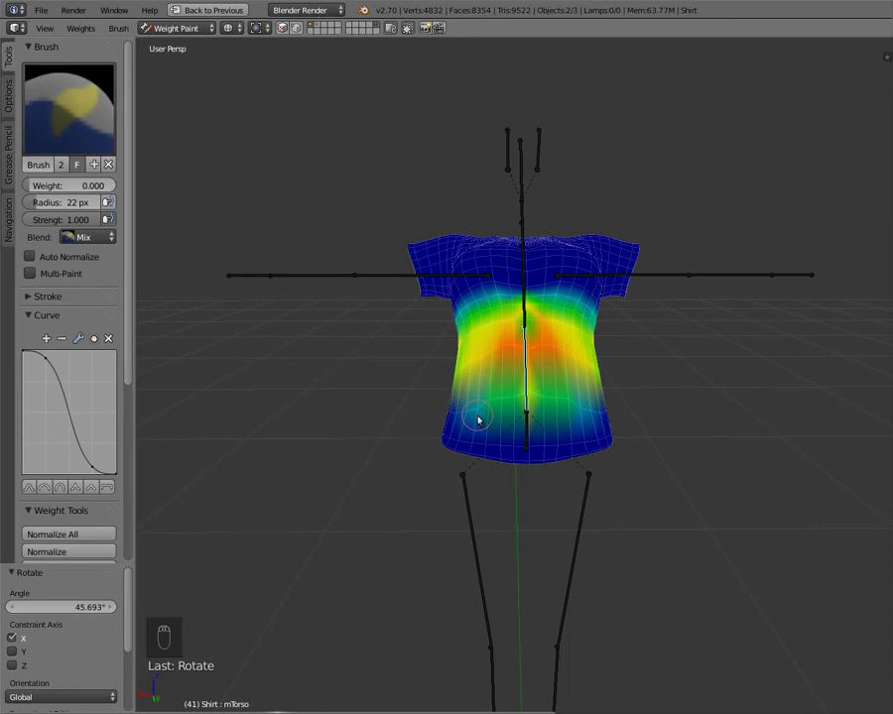
Select the mPelvis bone and paint its influence slightly up across the shirt's front waist with brush weight 1.000 and strength 0.033
middle_drag(689, 435, 680, 424)
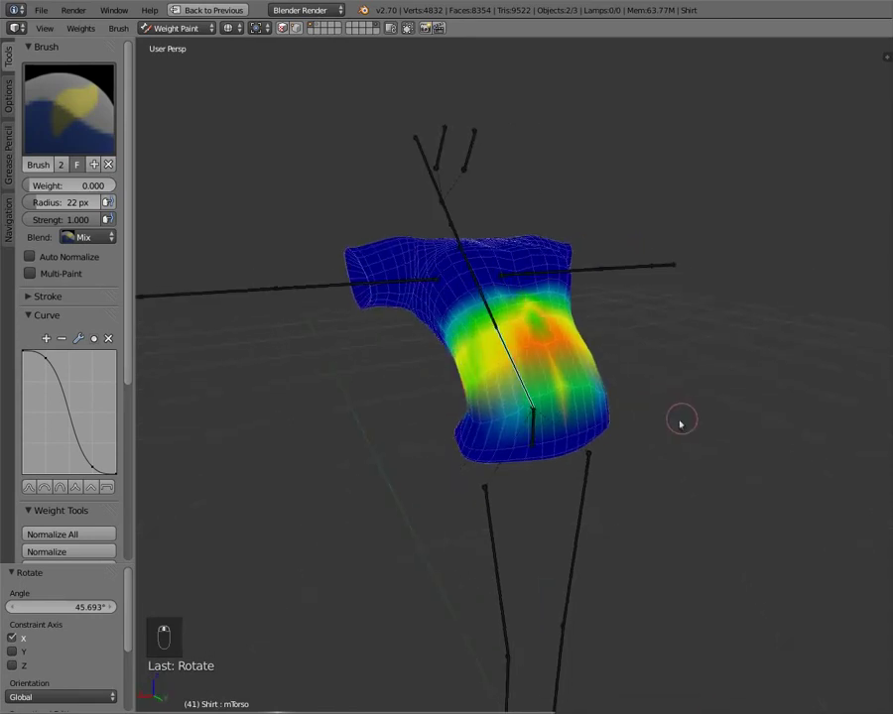
scroll(513, 399, up, 3)
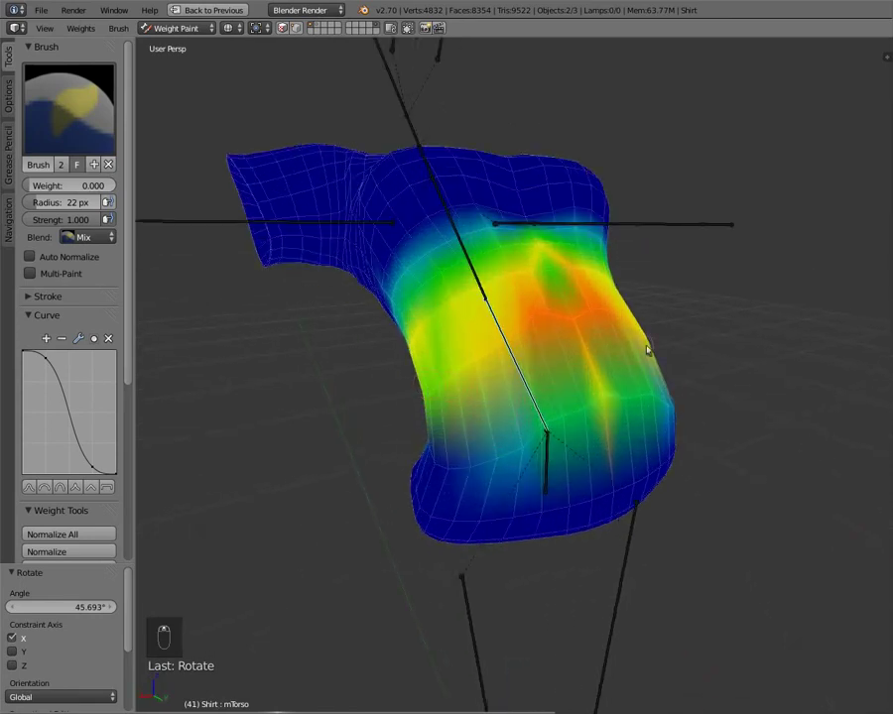
right_click(548, 473)
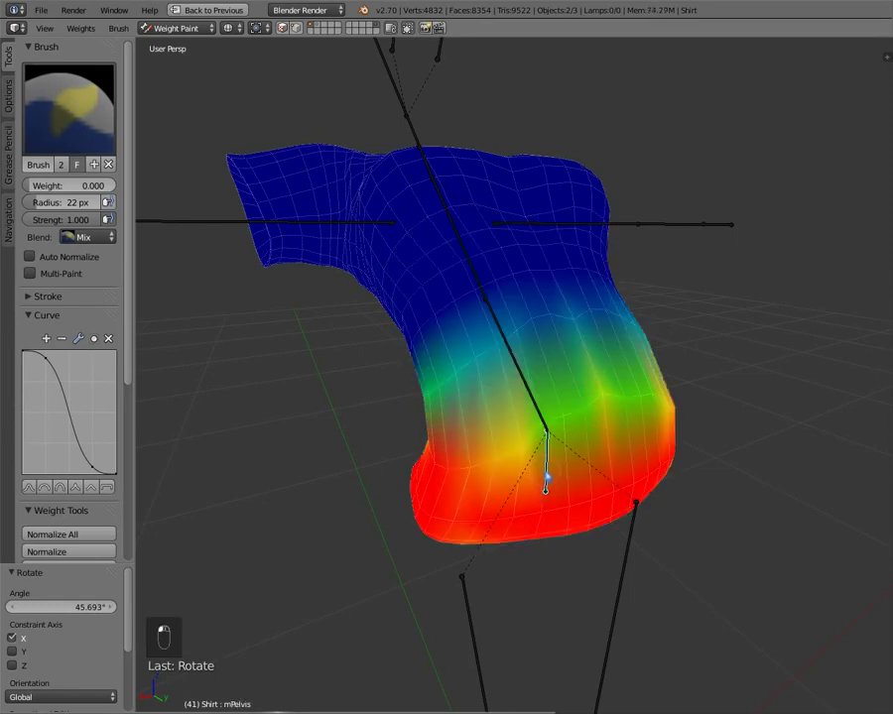
middle_drag(544, 421, 496, 423)
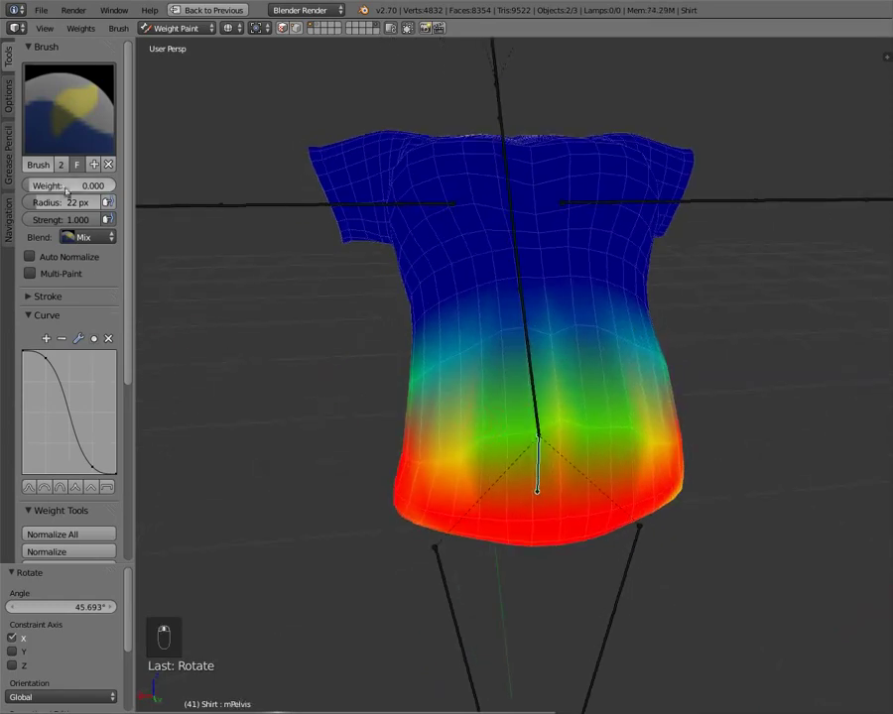
drag(70, 187, 47, 222)
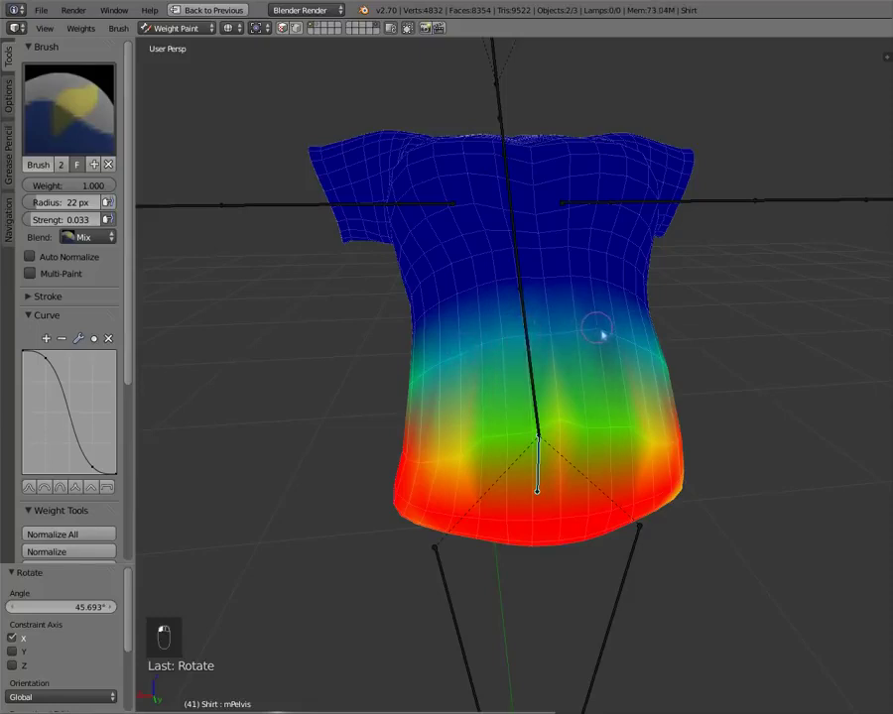
drag(586, 338, 615, 341)
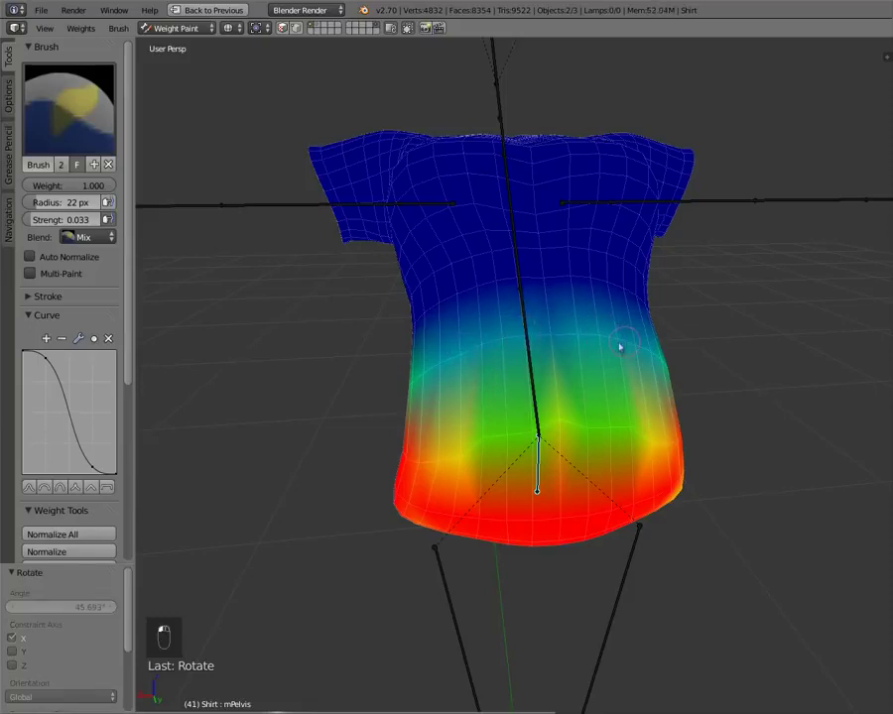
Set the brush weight to 0.000 and gradually reduce the mPelvis influence across the shirt's belly and around both hips
middle_drag(507, 354, 507, 422)
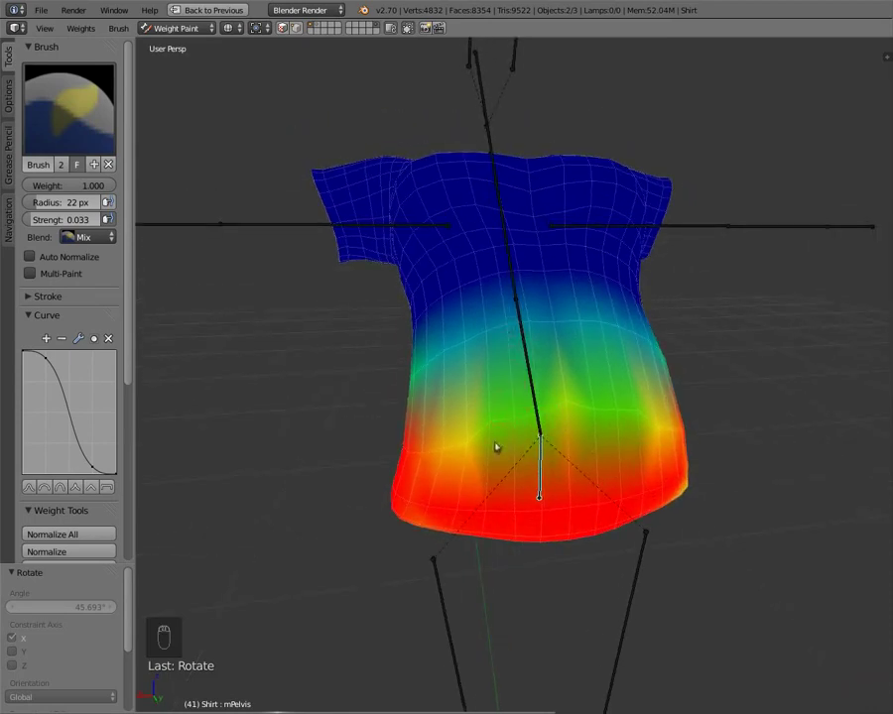
drag(100, 187, 35, 187)
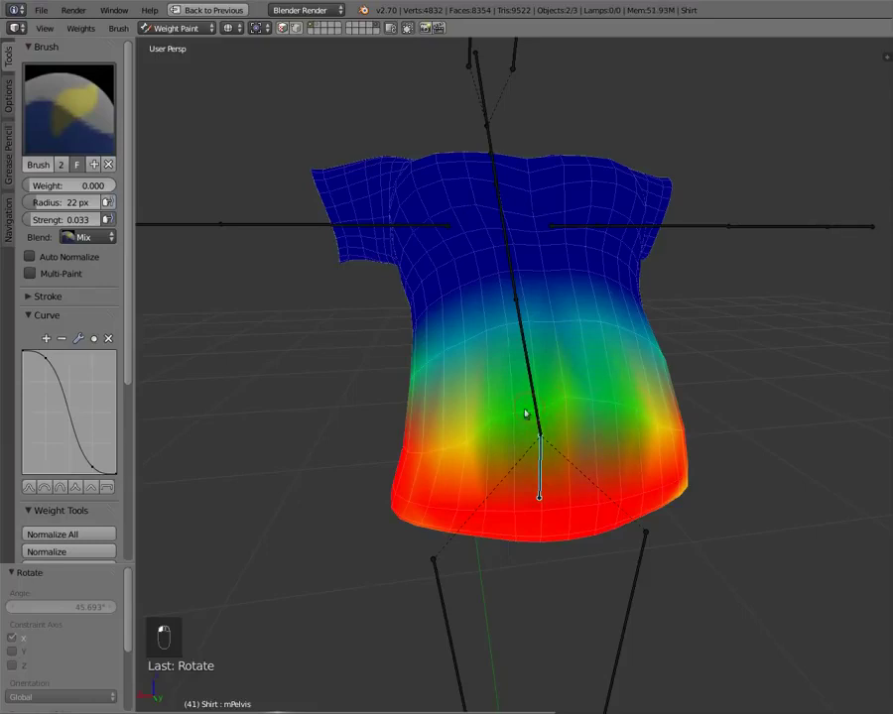
middle_drag(486, 417, 514, 438)
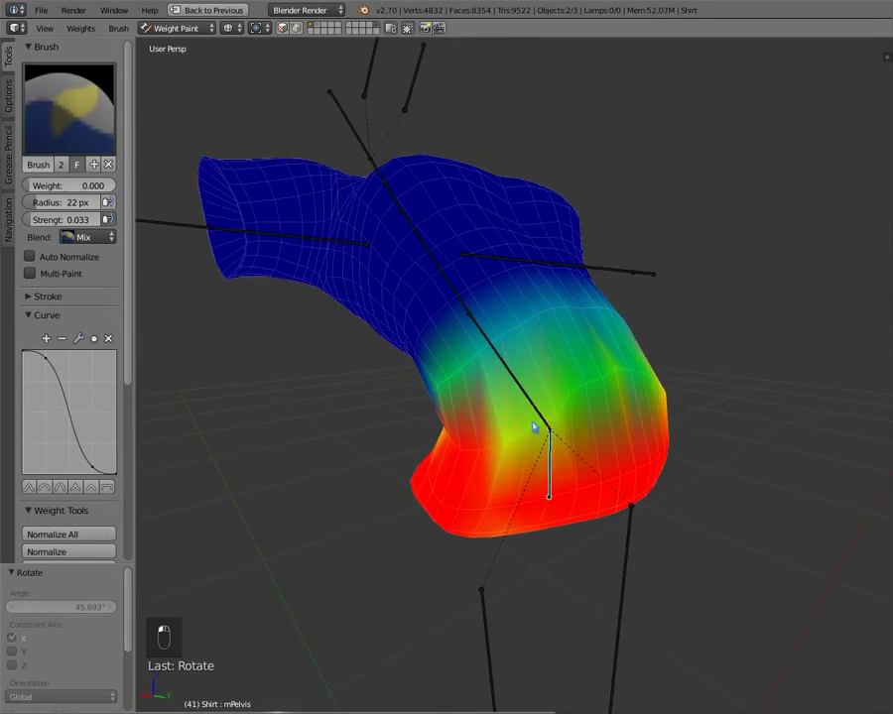
middle_drag(552, 430, 638, 395)
mouse_move(559, 435)
mouse_down()
mouse_move(529, 440)
mouse_move(572, 432)
mouse_move(531, 438)
mouse_up()
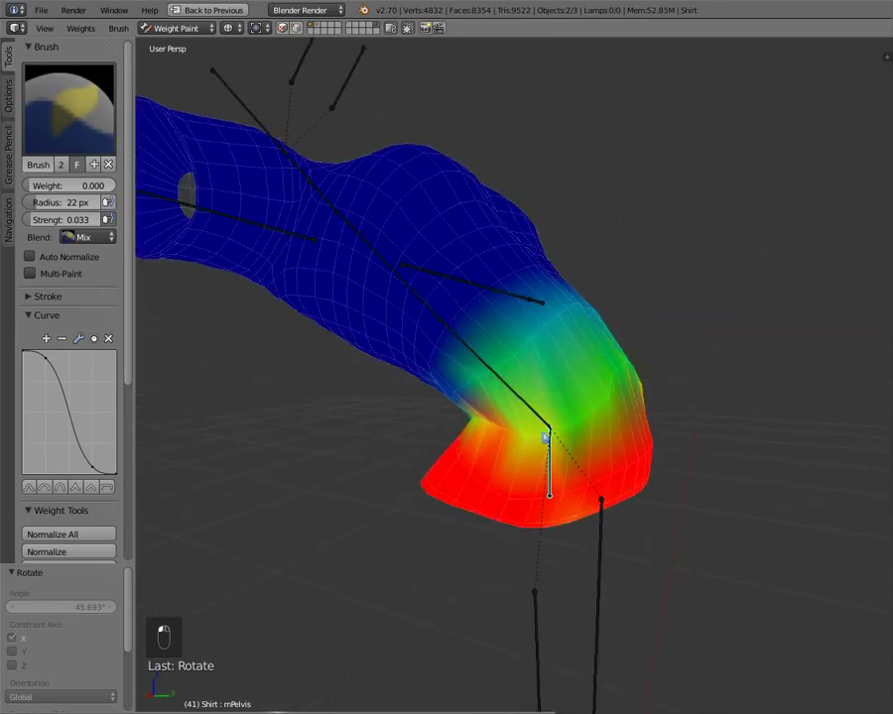
middle_drag(545, 431, 608, 424)
mouse_move(619, 447)
mouse_down()
mouse_move(592, 451)
mouse_move(579, 438)
mouse_up()
mouse_move(554, 375)
middle_down()
mouse_move(502, 400)
mouse_move(506, 446)
middle_up()
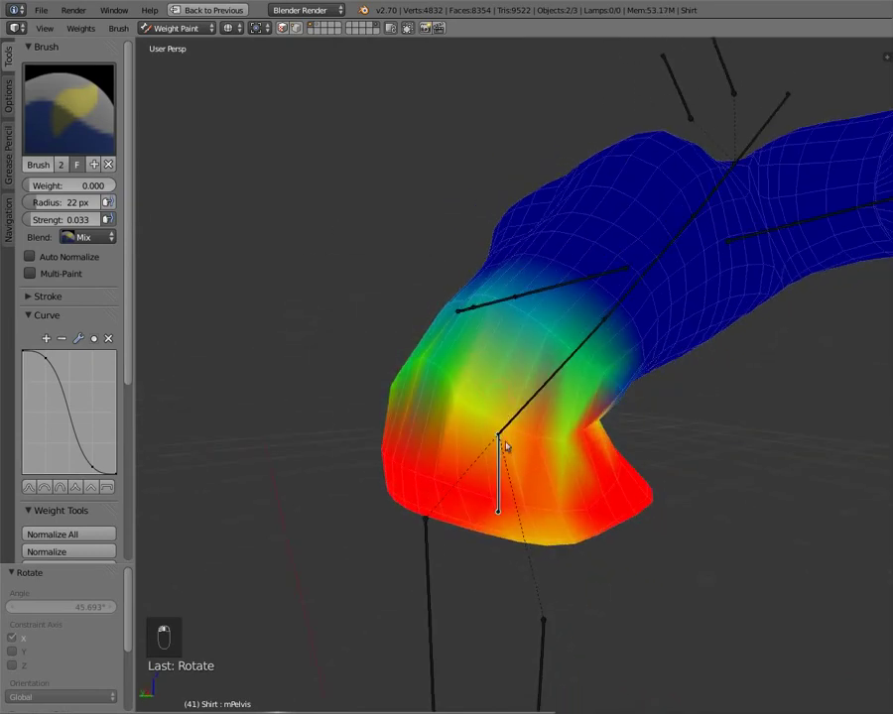
mouse_move(539, 441)
mouse_down()
mouse_move(460, 416)
mouse_move(543, 438)
mouse_up()
Fade the strong mPelvis influence on the lower front of the shirt just above the hem with the zero-weight brush
middle_drag(449, 404, 635, 386)
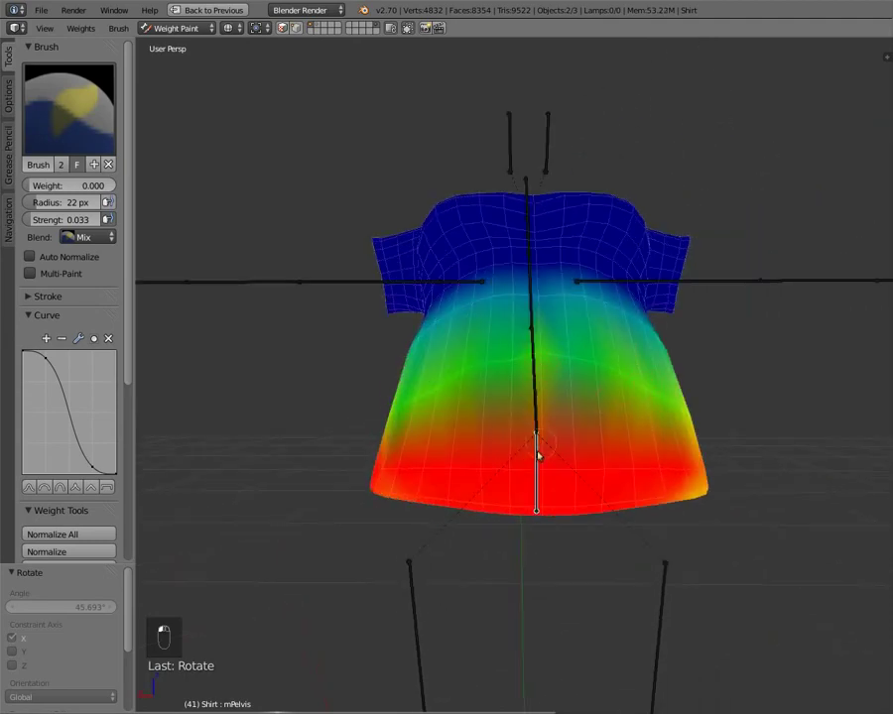
mouse_move(506, 478)
mouse_down()
mouse_move(678, 474)
mouse_move(624, 473)
mouse_move(650, 466)
mouse_move(549, 466)
mouse_move(700, 468)
mouse_move(525, 469)
mouse_up()
middle_drag(525, 469, 598, 462)
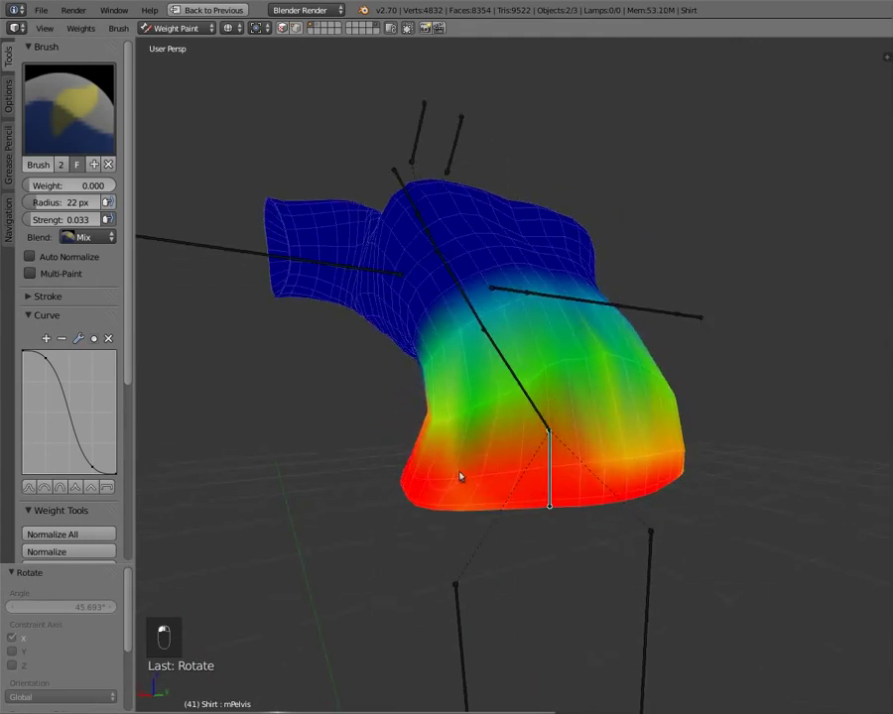
mouse_move(516, 469)
mouse_down()
mouse_move(472, 472)
mouse_move(520, 469)
mouse_up()
middle_drag(437, 470, 553, 463)
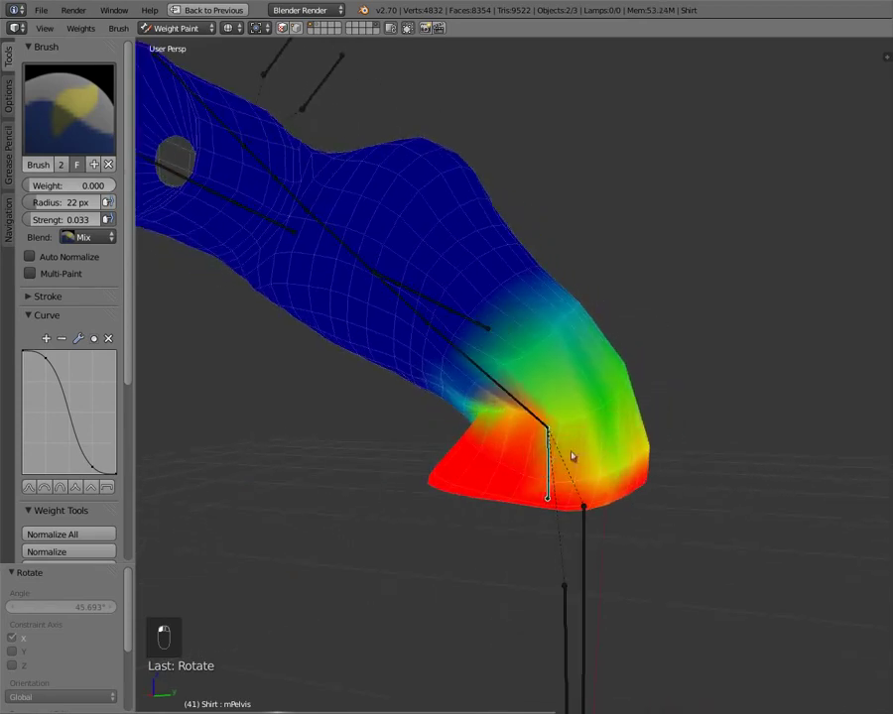
middle_drag(573, 456, 552, 471)
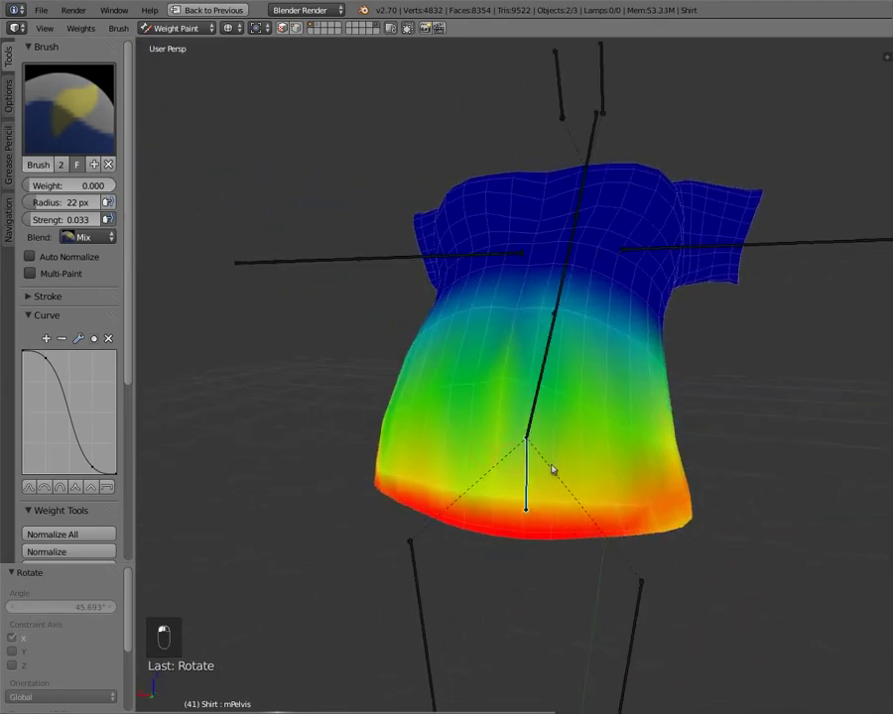
Soften the mPelvis weights along the front hem and toward both side corners with the zero-weight brush
middle_drag(658, 501, 432, 477)
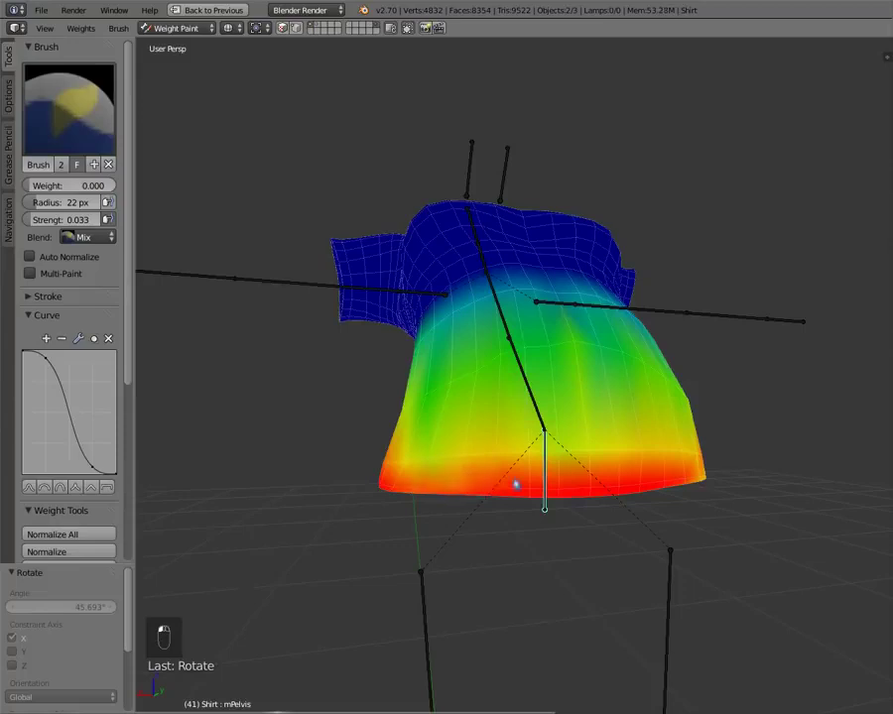
mouse_move(583, 484)
mouse_down()
mouse_move(630, 482)
mouse_move(604, 484)
mouse_move(618, 483)
mouse_up()
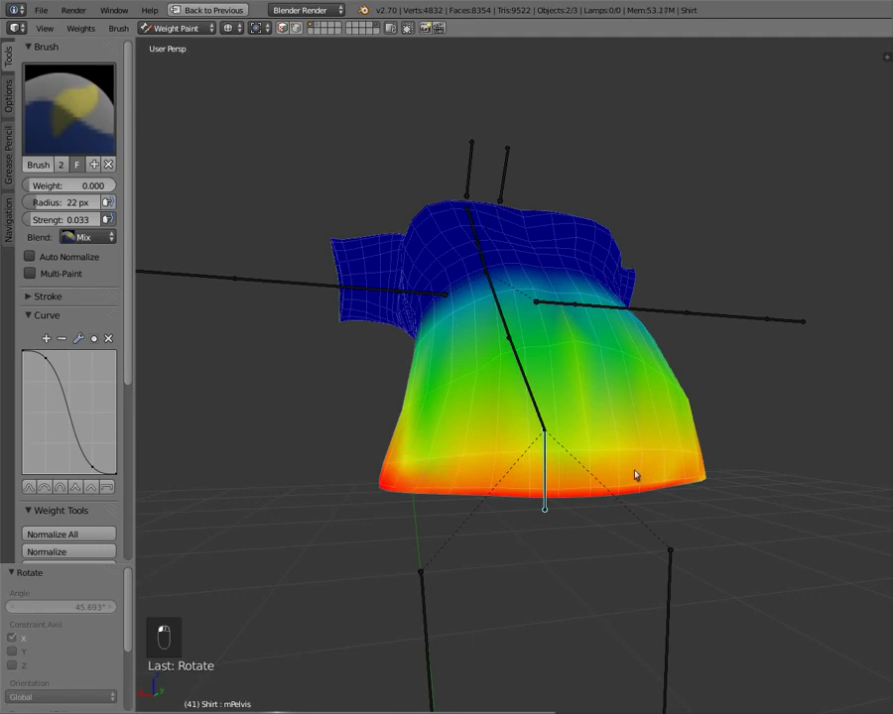
middle_drag(617, 452, 547, 449)
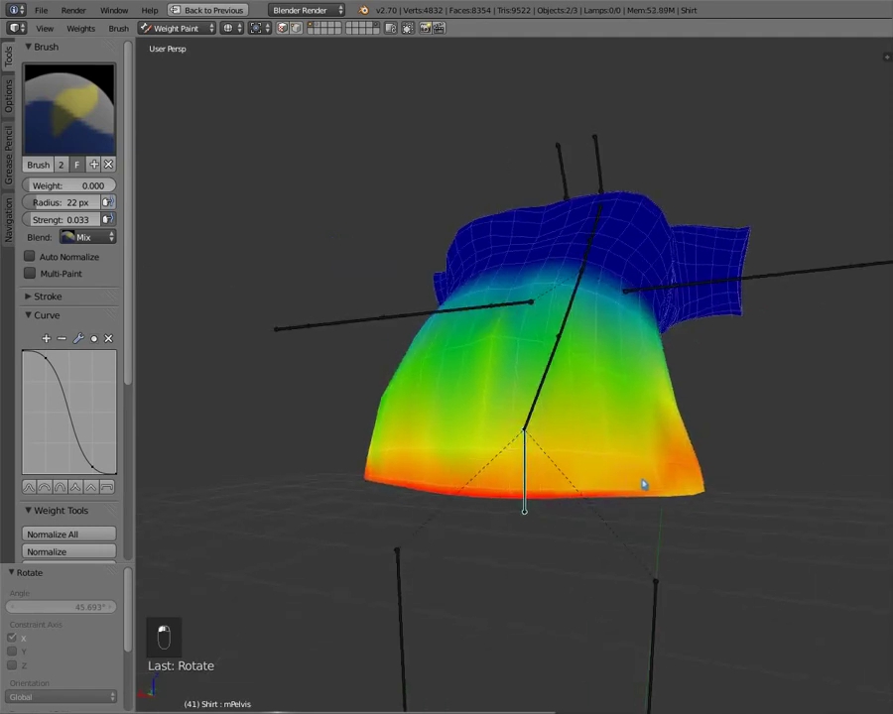
mouse_move(480, 464)
middle_down()
mouse_move(570, 443)
mouse_move(479, 454)
middle_up()
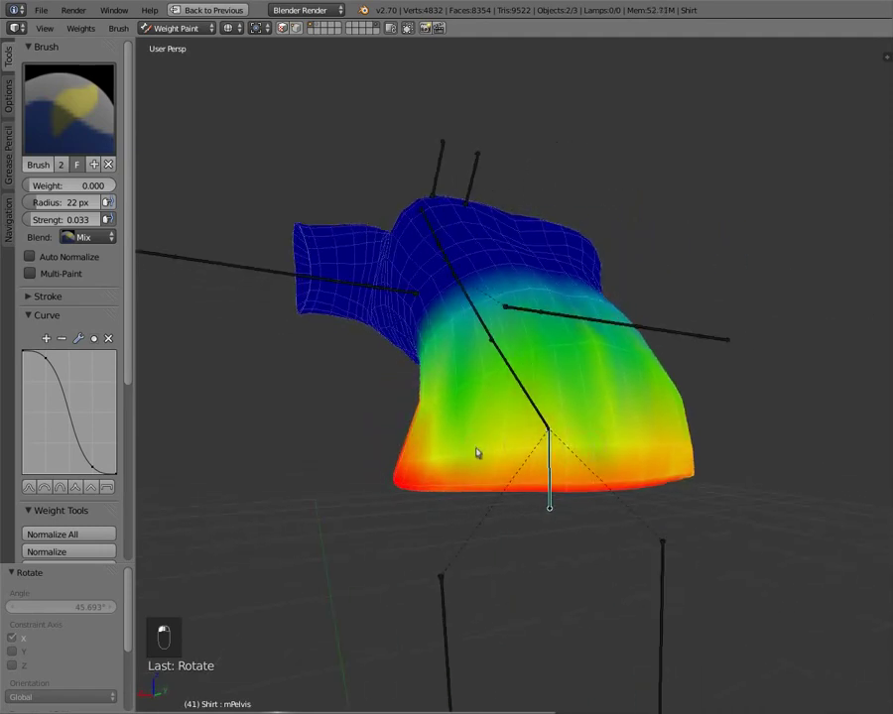
middle_drag(630, 481, 727, 244)
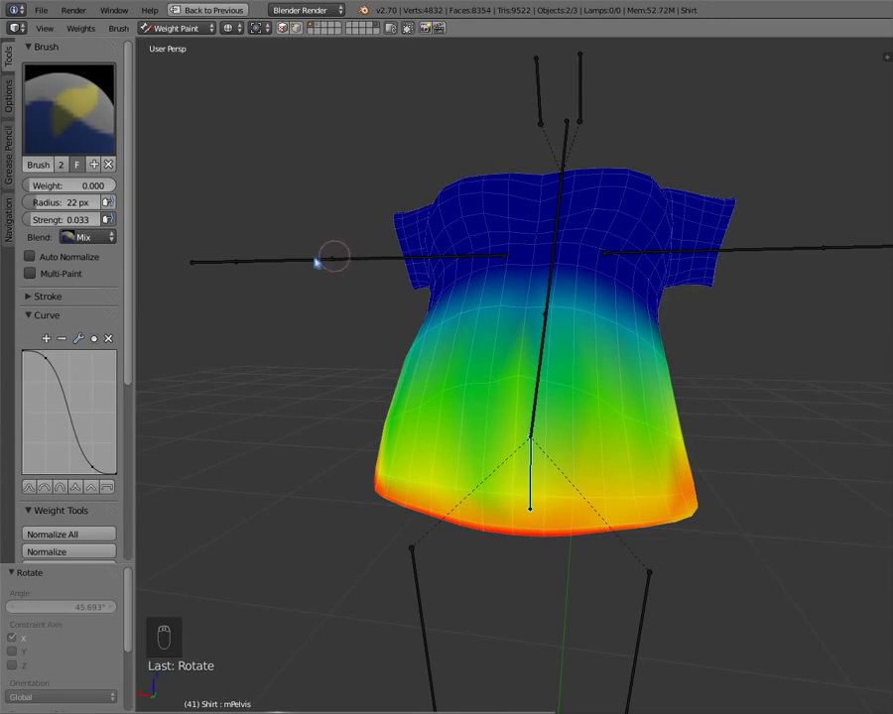
middle_drag(315, 261, 369, 287)
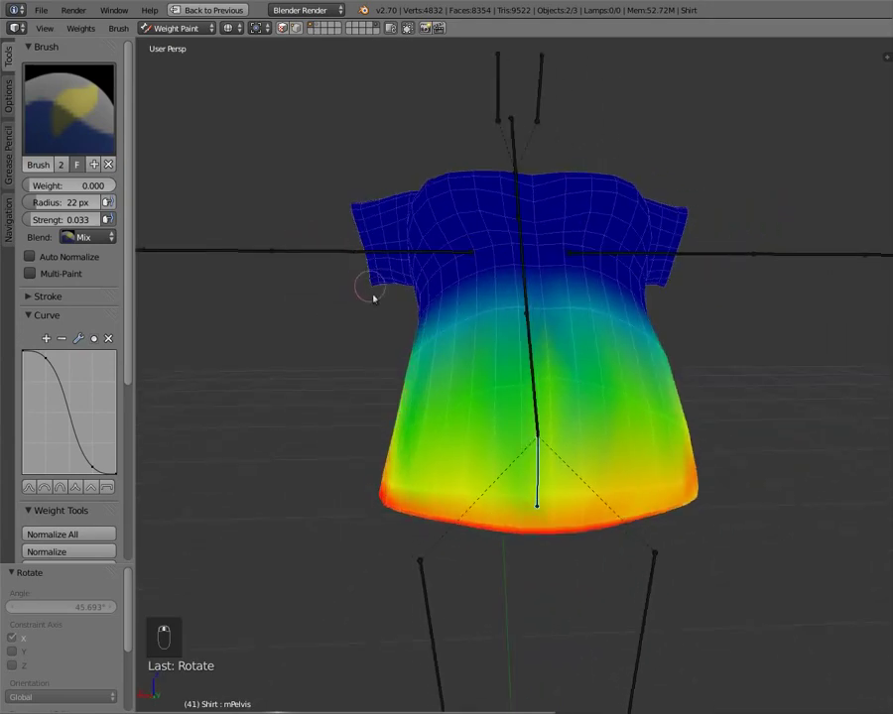
Select the mTorso bone, set the brush weight to 1.000 and lightly build up its influence across the lower belly and hips
right_click(533, 369)
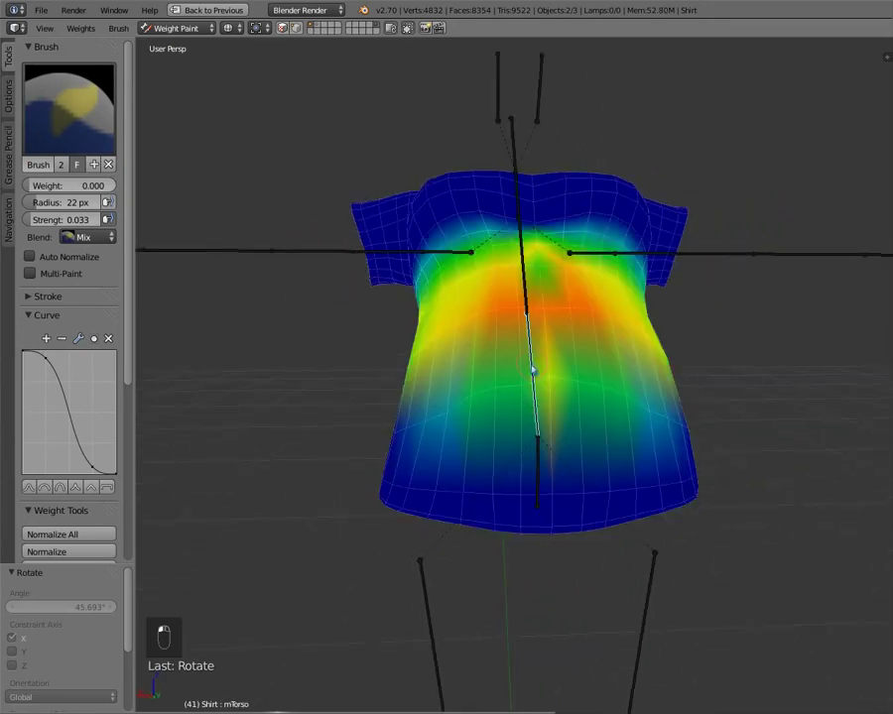
drag(70, 185, 182, 192)
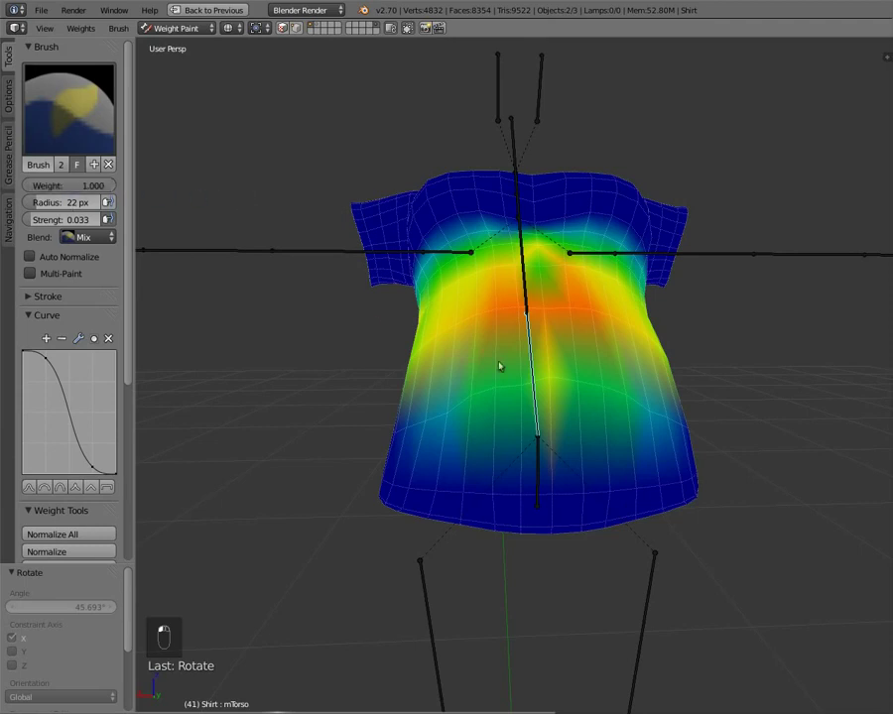
middle_drag(501, 365, 518, 380)
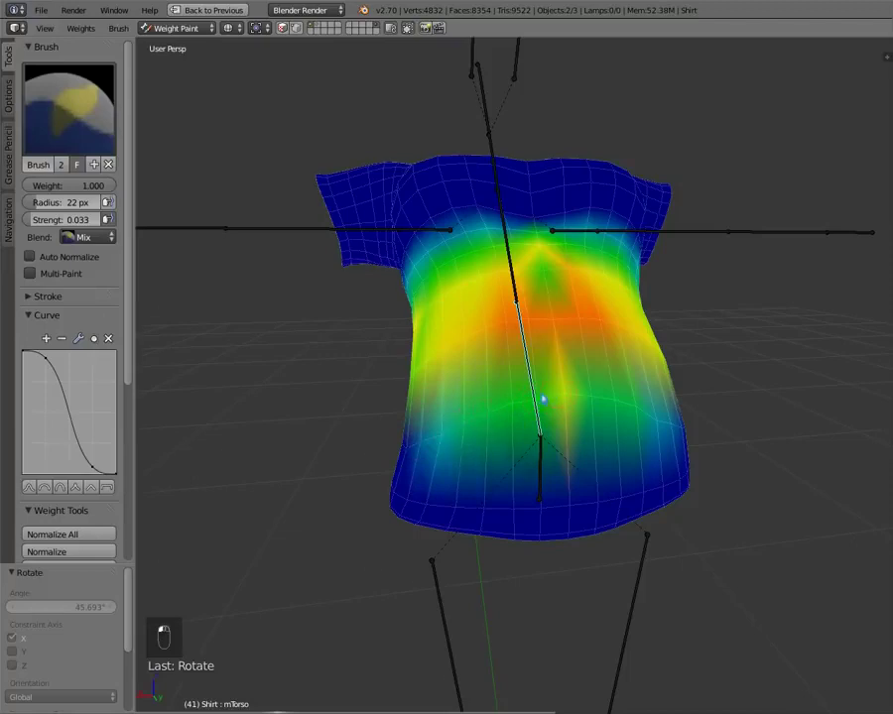
middle_drag(543, 400, 542, 423)
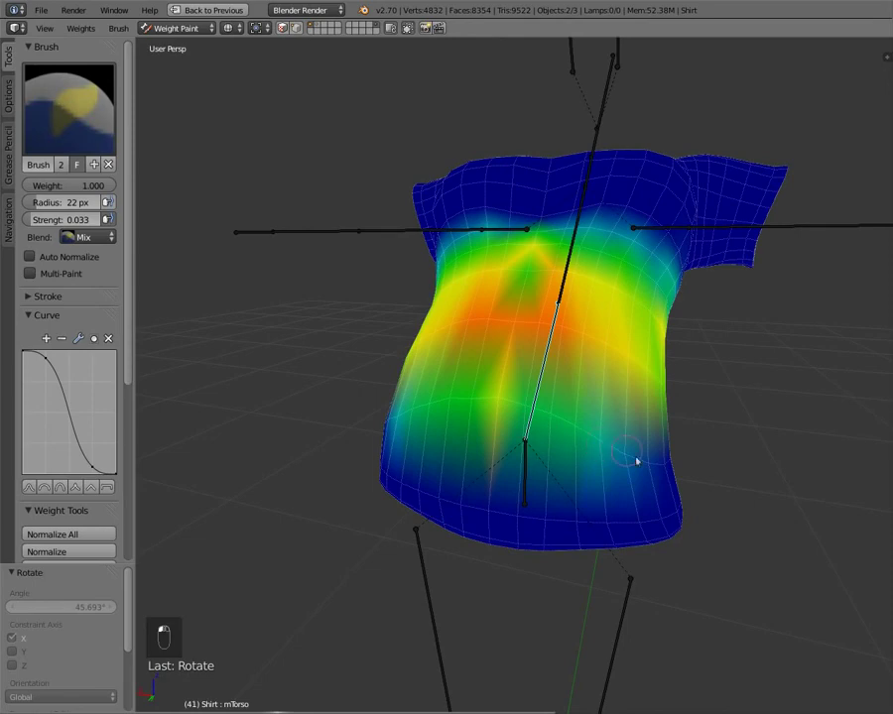
middle_drag(647, 468, 581, 453)
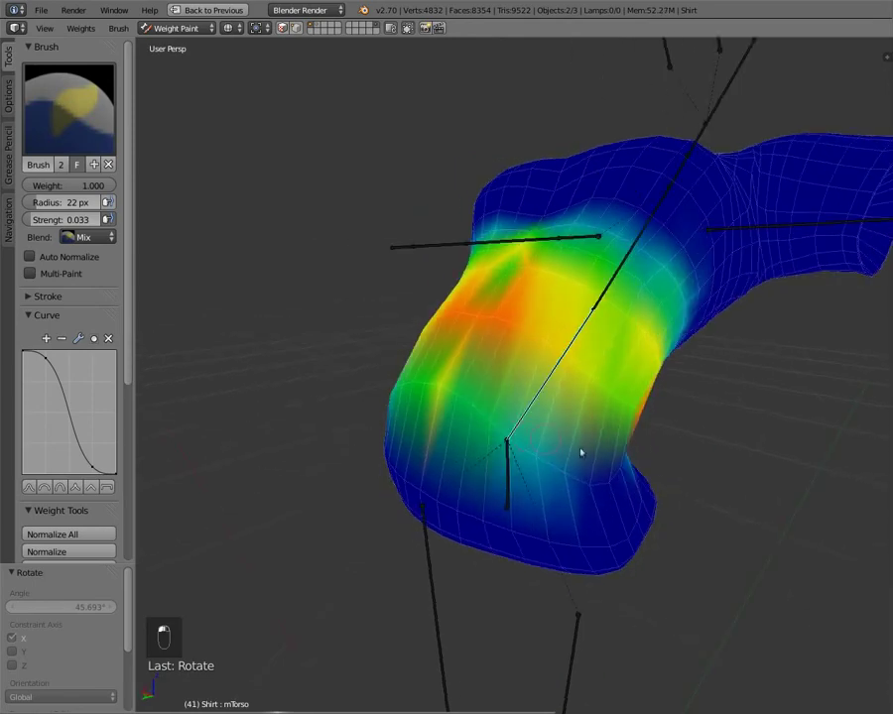
middle_drag(506, 496, 622, 476)
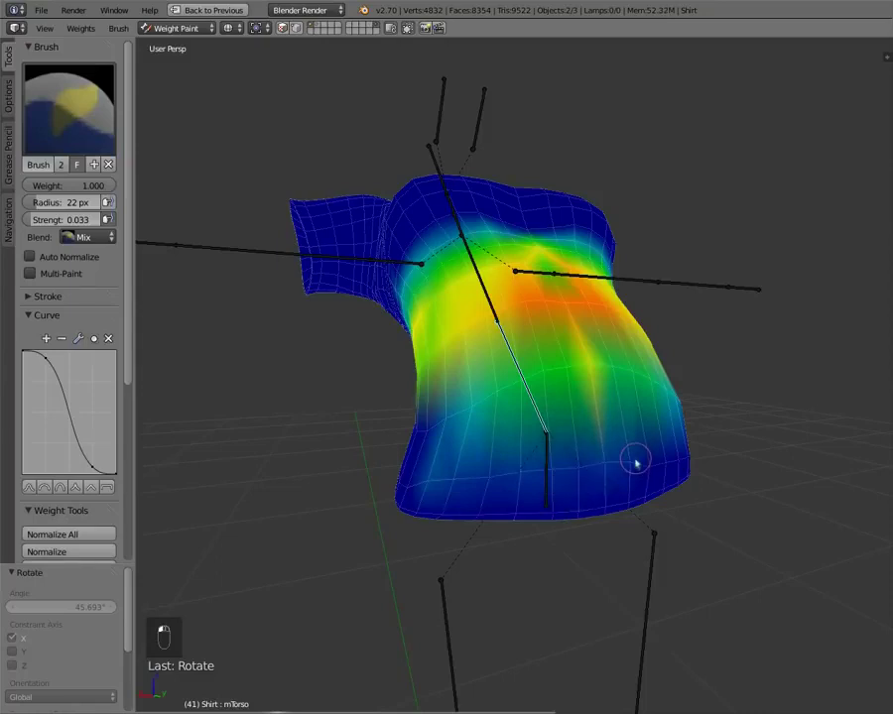
middle_drag(635, 464, 585, 478)
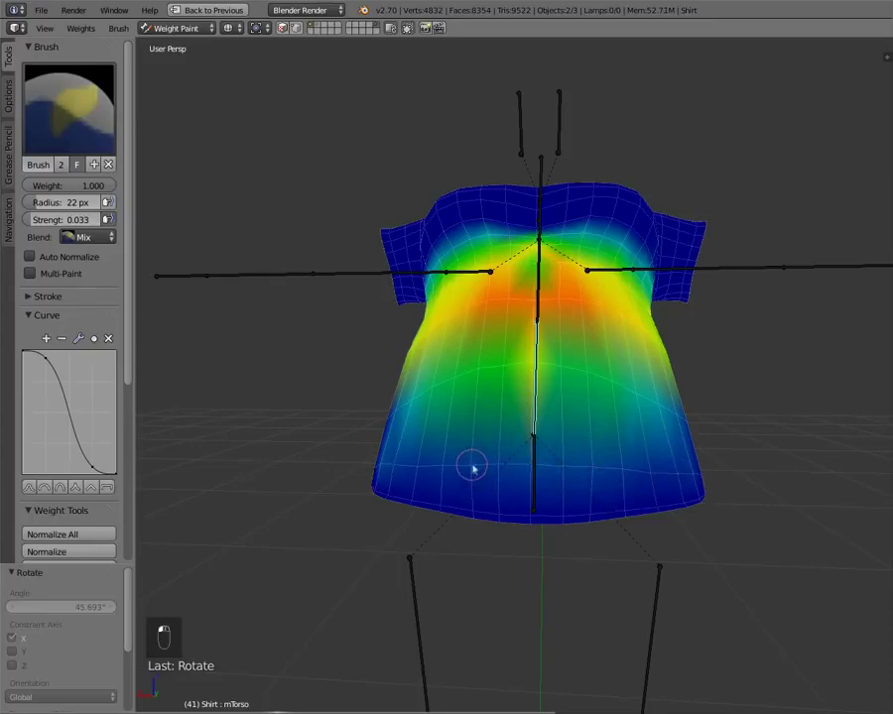
Lightly build up the mTorso influence along the lower front of the shirt just above the hem, toward both hips
middle_drag(470, 465, 503, 466)
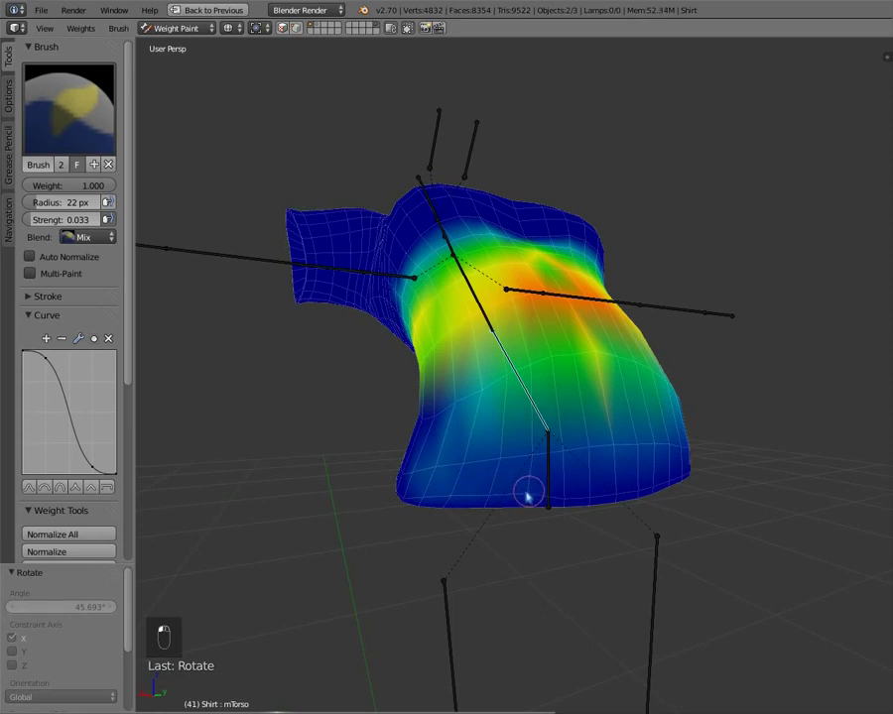
middle_drag(490, 496, 516, 488)
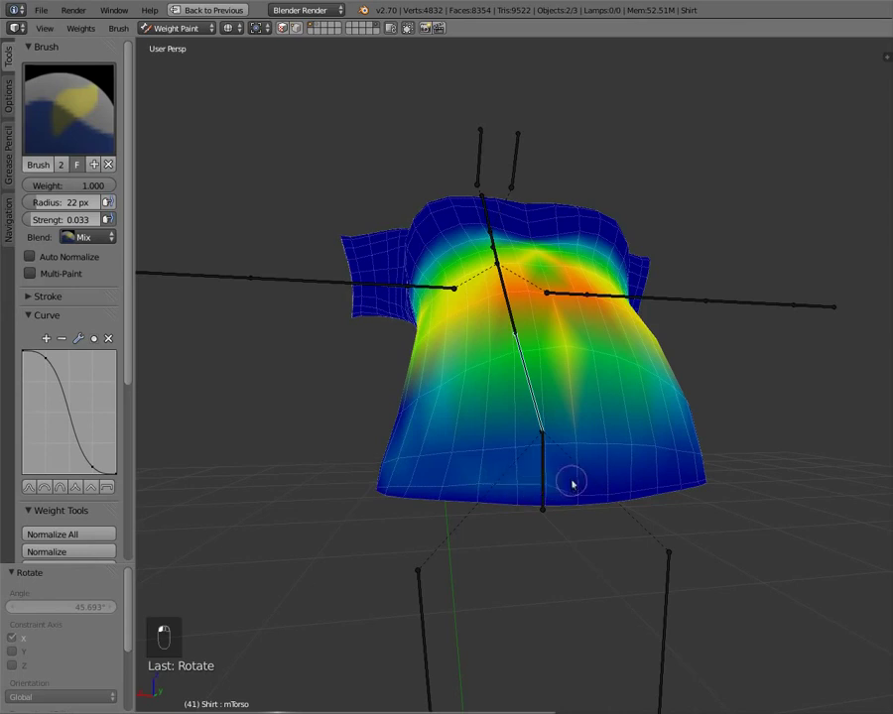
middle_drag(571, 480, 550, 488)
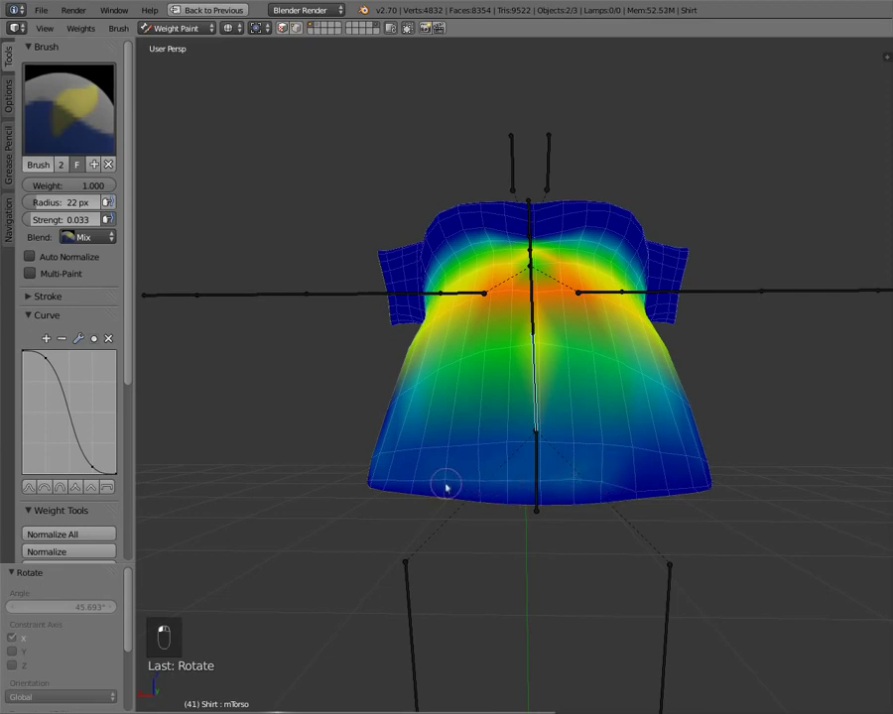
middle_drag(446, 482, 583, 492)
drag(582, 489, 538, 483)
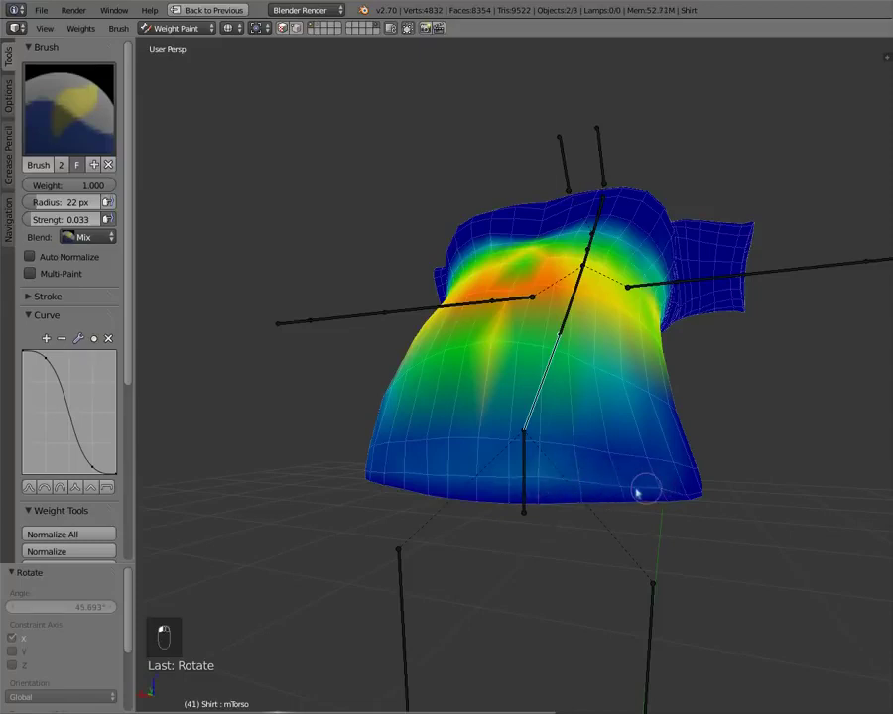
middle_drag(586, 486, 524, 474)
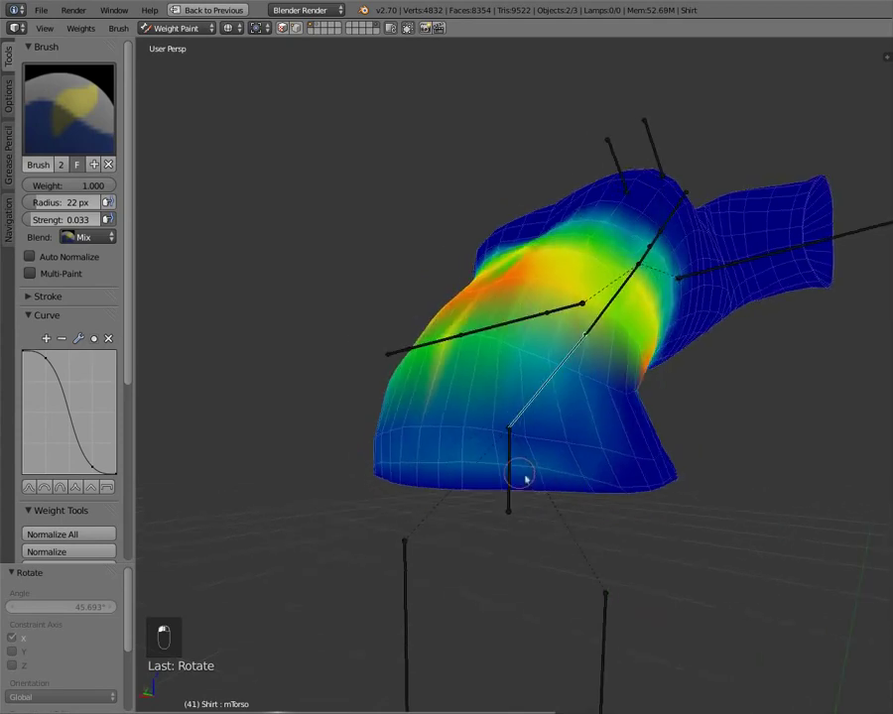
Strengthen and even out the mTorso influence across the lower belly and both front hips with the full-weight brush
middle_drag(606, 484, 547, 458)
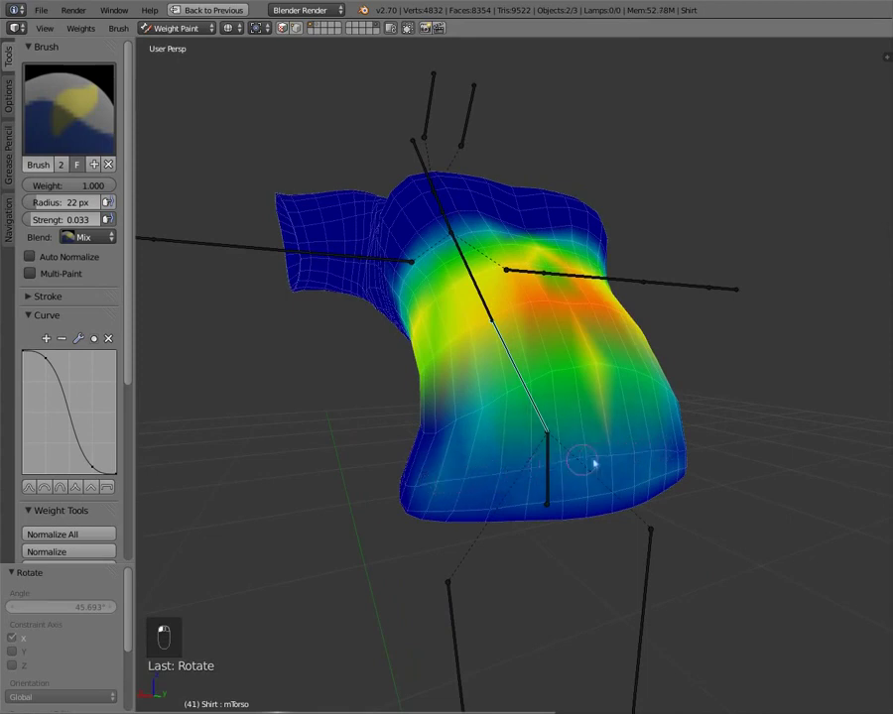
middle_drag(663, 451, 596, 473)
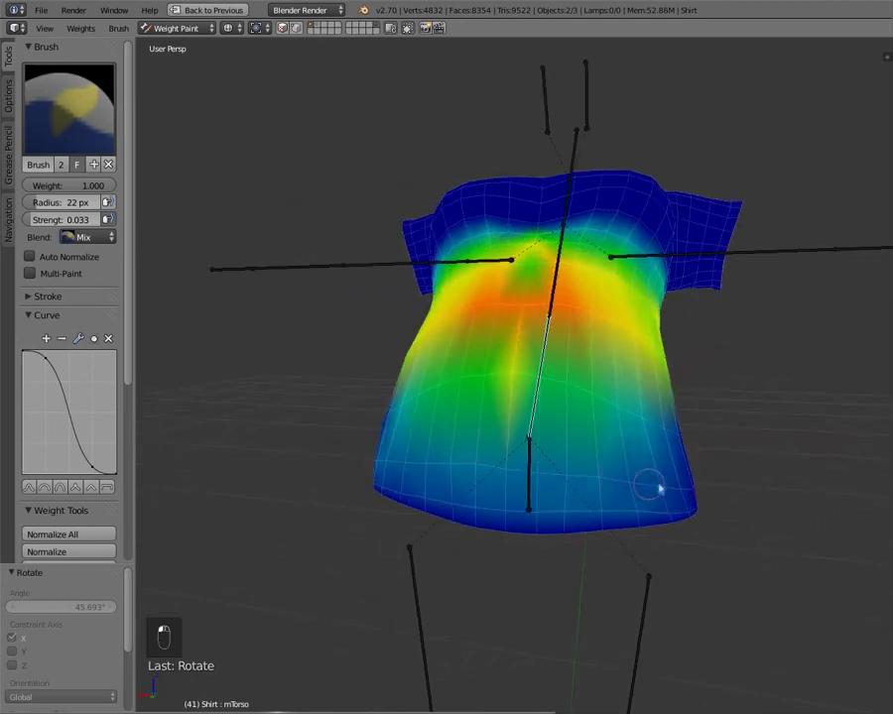
middle_drag(434, 468, 585, 466)
drag(684, 470, 411, 474)
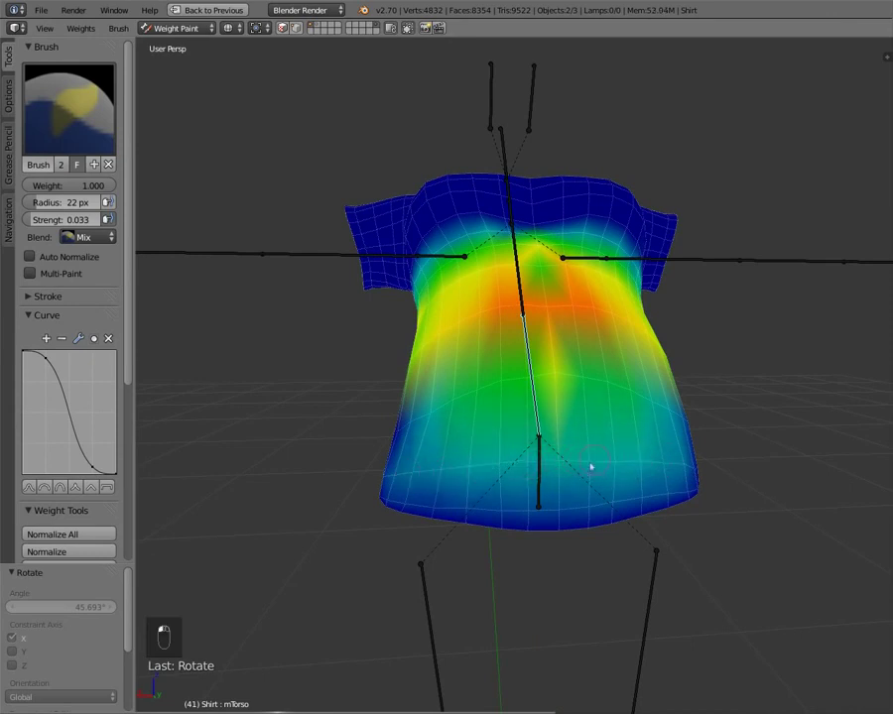
middle_drag(683, 462, 507, 398)
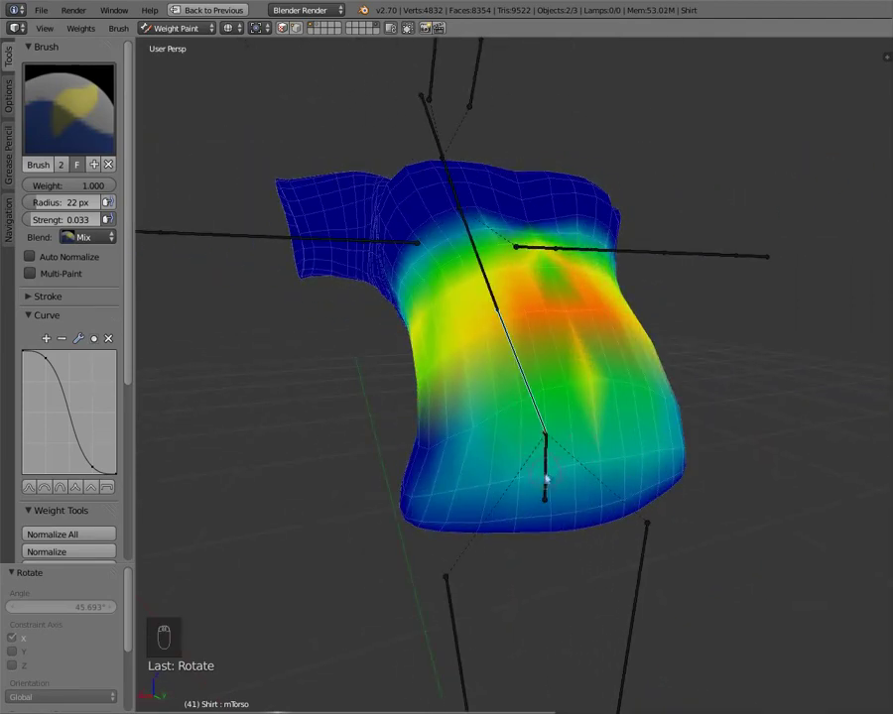
Select the mPelvis bone, fade its belly influence at brush weight 0.000 and rebuild it across the lower front at 1.000
right_click(545, 480)
drag(98, 186, 0, 194)
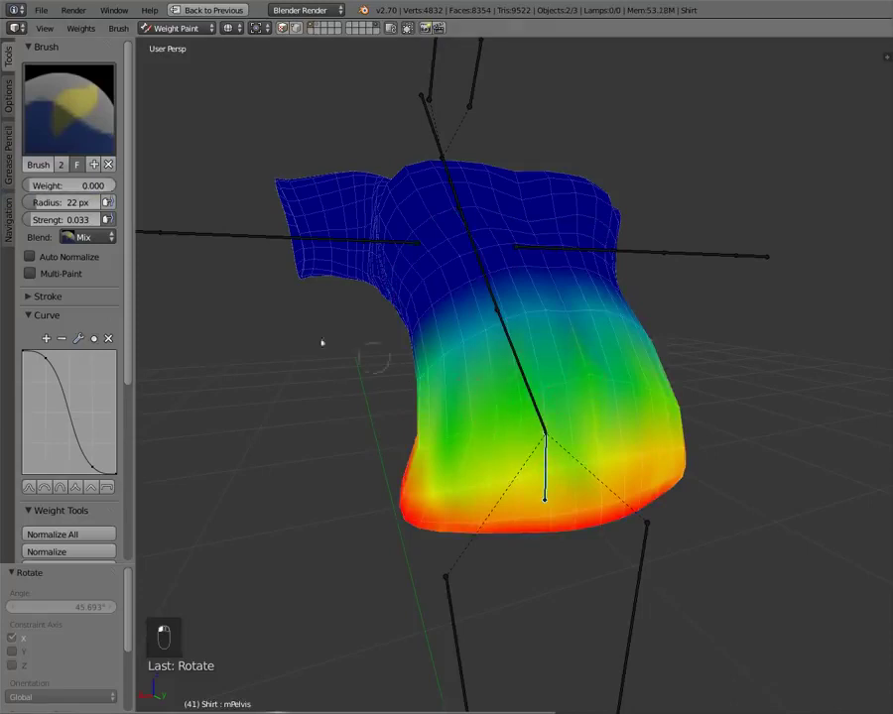
drag(70, 186, 197, 185)
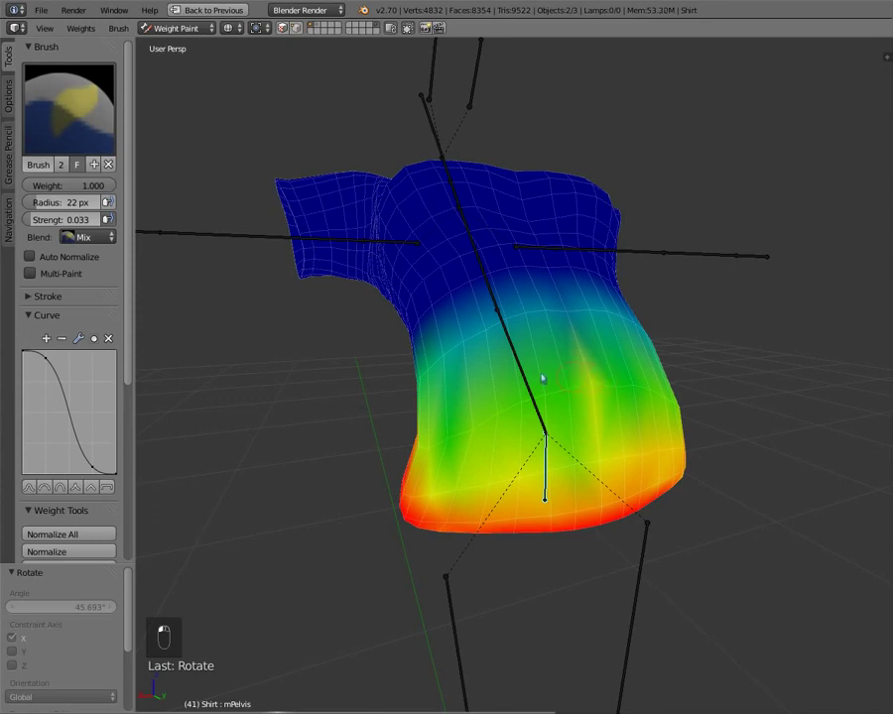
middle_drag(542, 378, 532, 407)
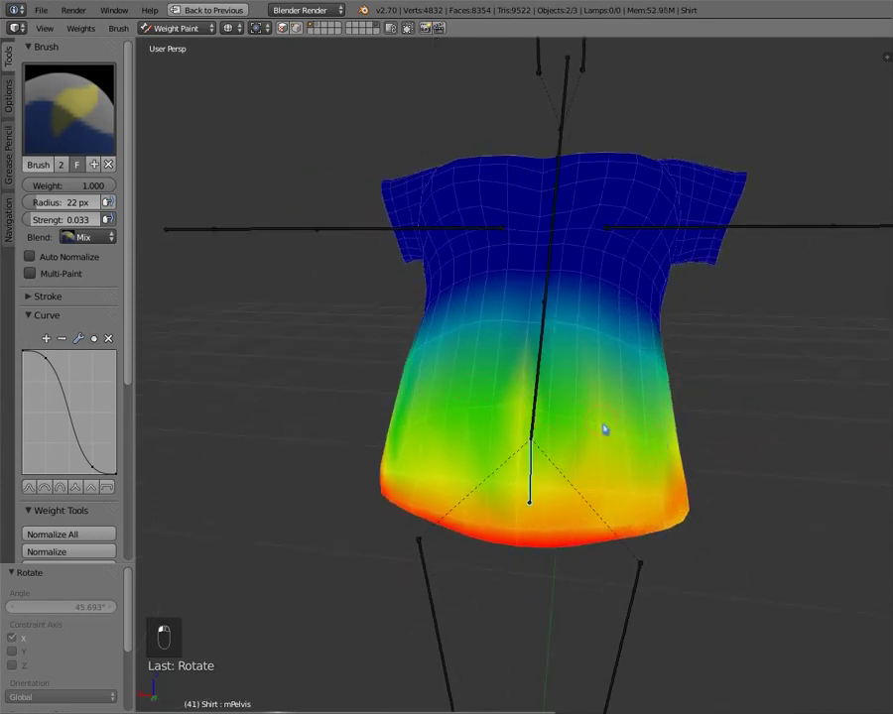
mouse_move(654, 446)
middle_down()
mouse_move(505, 393)
mouse_move(581, 399)
middle_up()
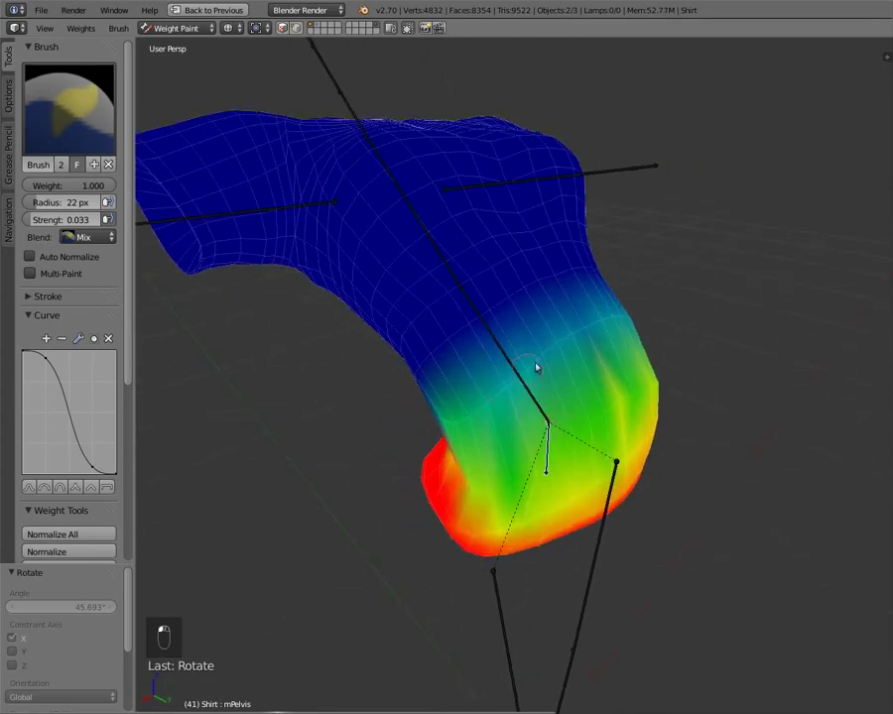
mouse_move(612, 331)
middle_down()
mouse_move(456, 369)
mouse_move(557, 374)
middle_up()
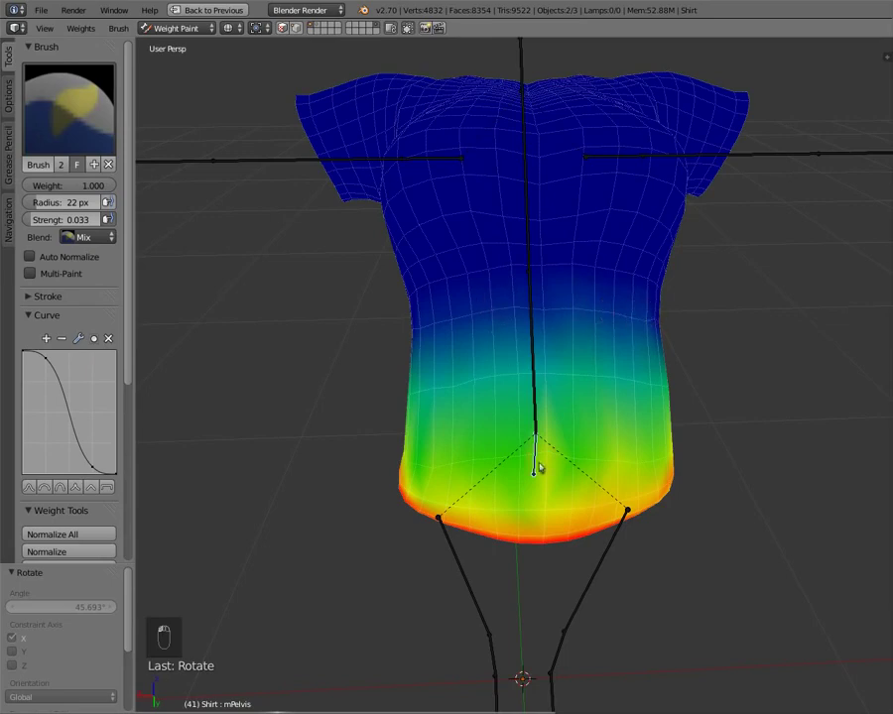
mouse_move(538, 468)
middle_down()
mouse_move(578, 355)
mouse_move(604, 336)
mouse_move(575, 296)
mouse_move(558, 396)
mouse_move(439, 345)
mouse_move(472, 359)
mouse_move(651, 356)
mouse_move(537, 404)
middle_up()
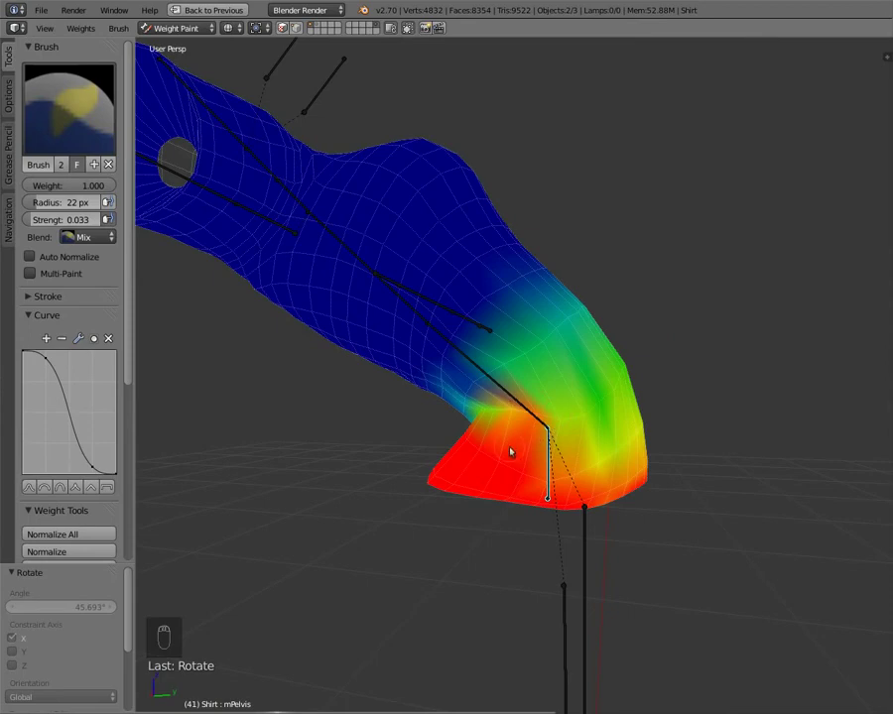
mouse_move(618, 376)
middle_down()
mouse_move(546, 373)
mouse_move(396, 456)
mouse_move(603, 423)
mouse_move(581, 410)
middle_up()
mouse_move(523, 399)
middle_down()
mouse_move(442, 478)
mouse_move(576, 501)
middle_up()
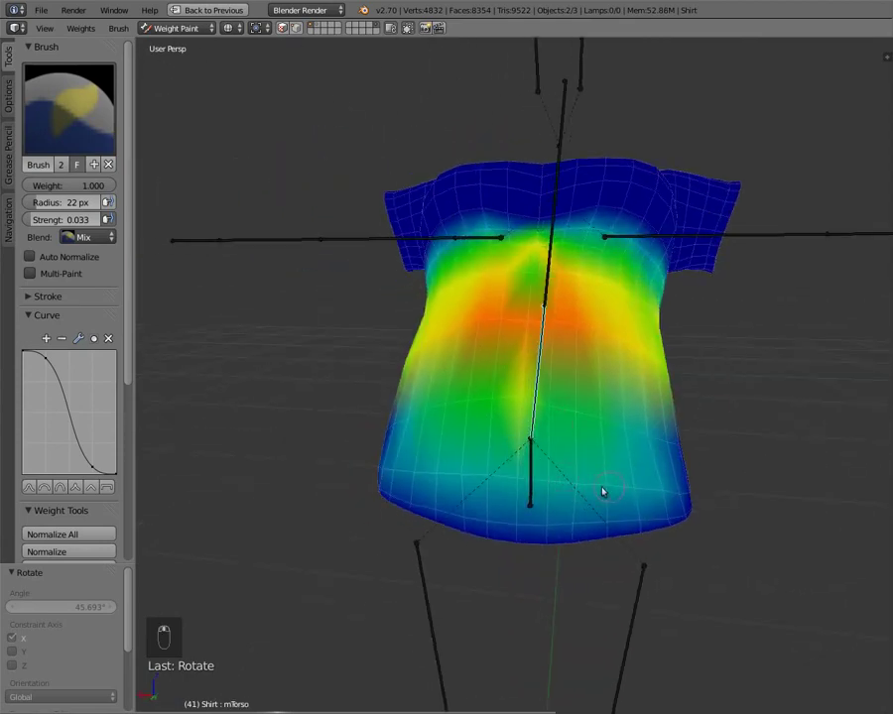
Clear the pose rotation of the mTorso bone to straighten the shirt
key(alt+r)
mouse_move(496, 454)
middle_down()
mouse_move(538, 419)
mouse_move(562, 434)
middle_up()
scroll(537, 436, down, 3)
key(r)
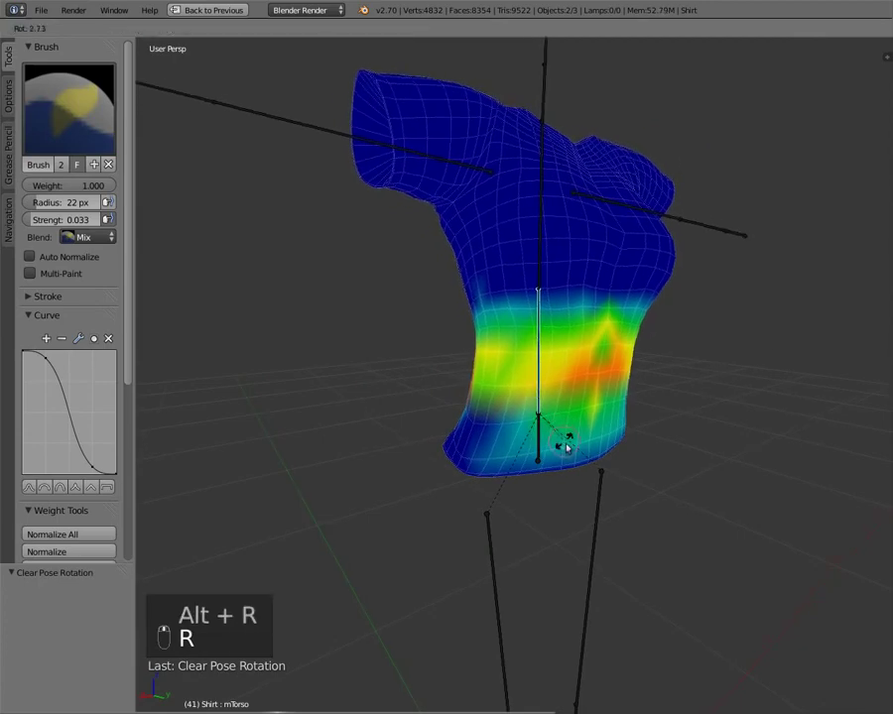
right_click(558, 446)
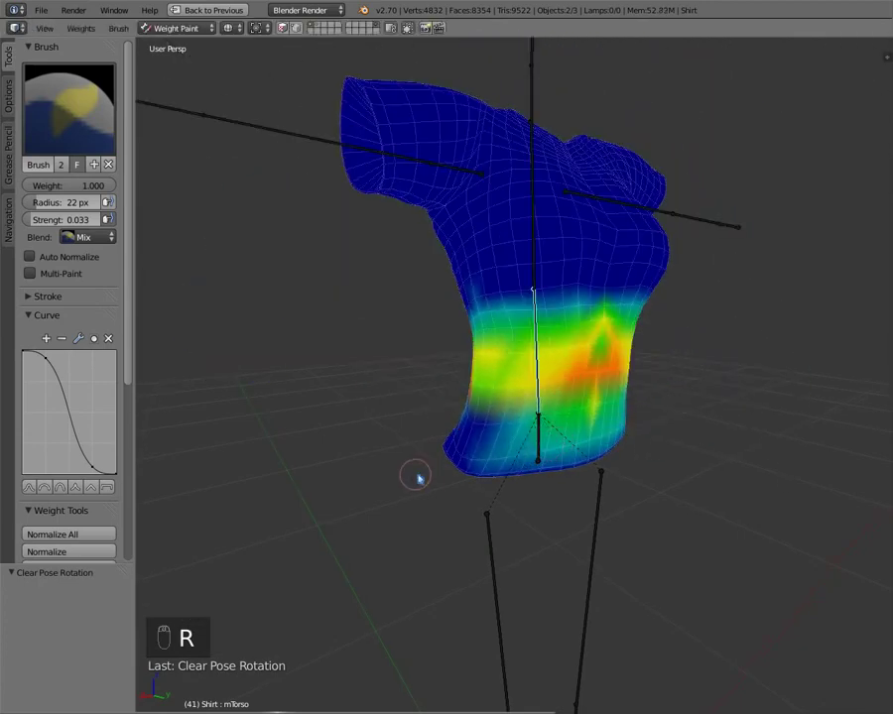
middle_drag(413, 472, 438, 470)
key(r)
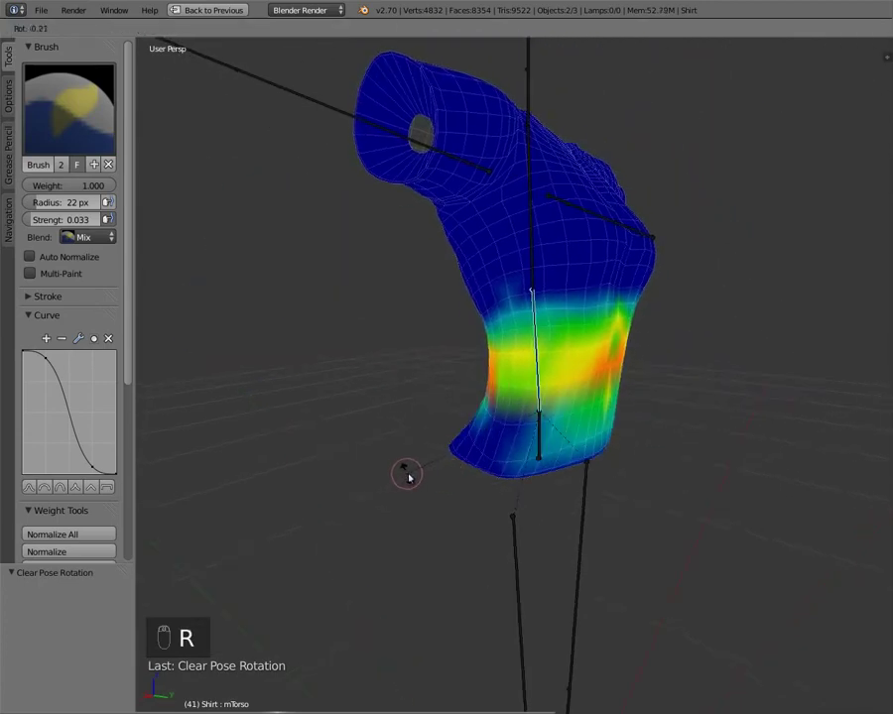
key(r)
right_click(412, 472)
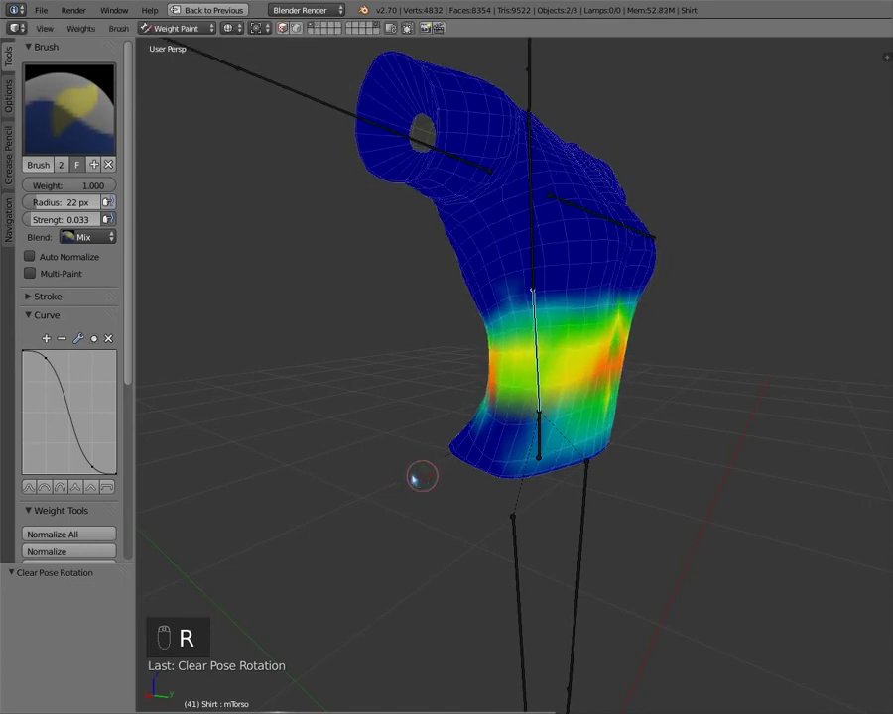
key(r)
right_click(416, 480)
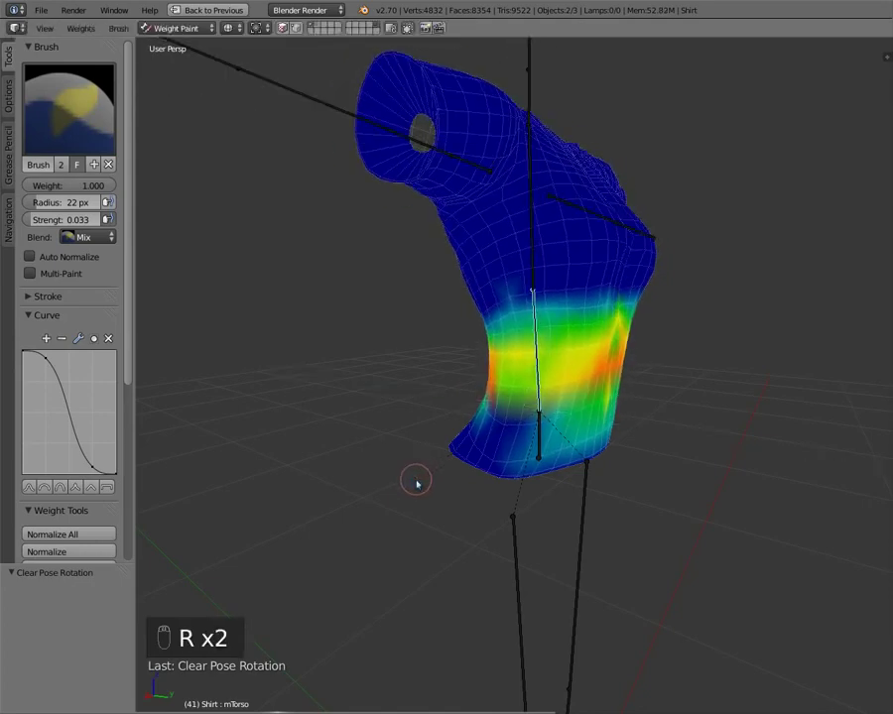
Rotate the mTorso bone -83.846° about the global X axis to bend the shirt forward and expose its lower back
key(r)
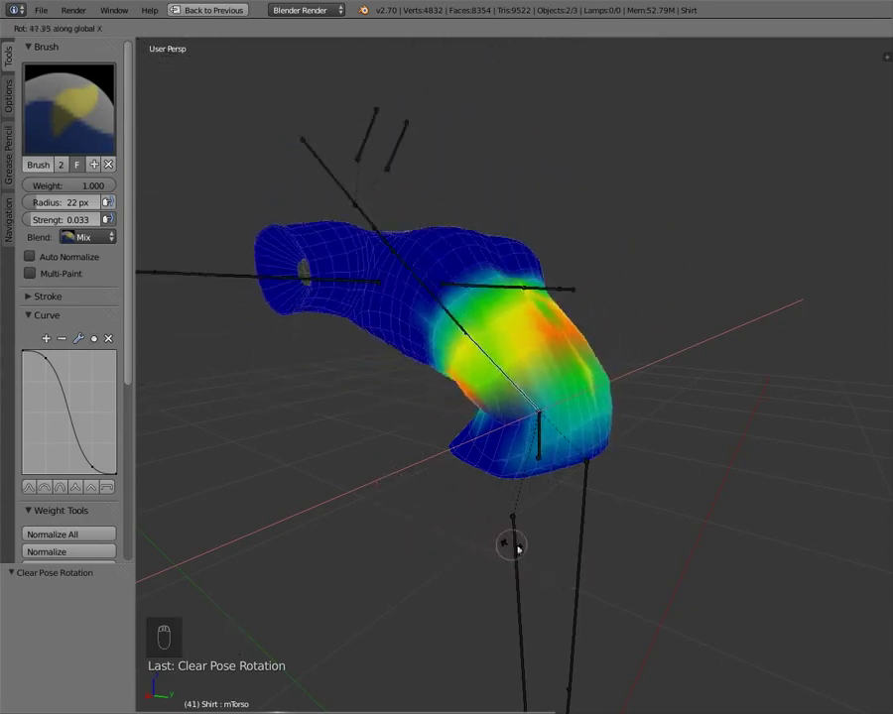
click(424, 347)
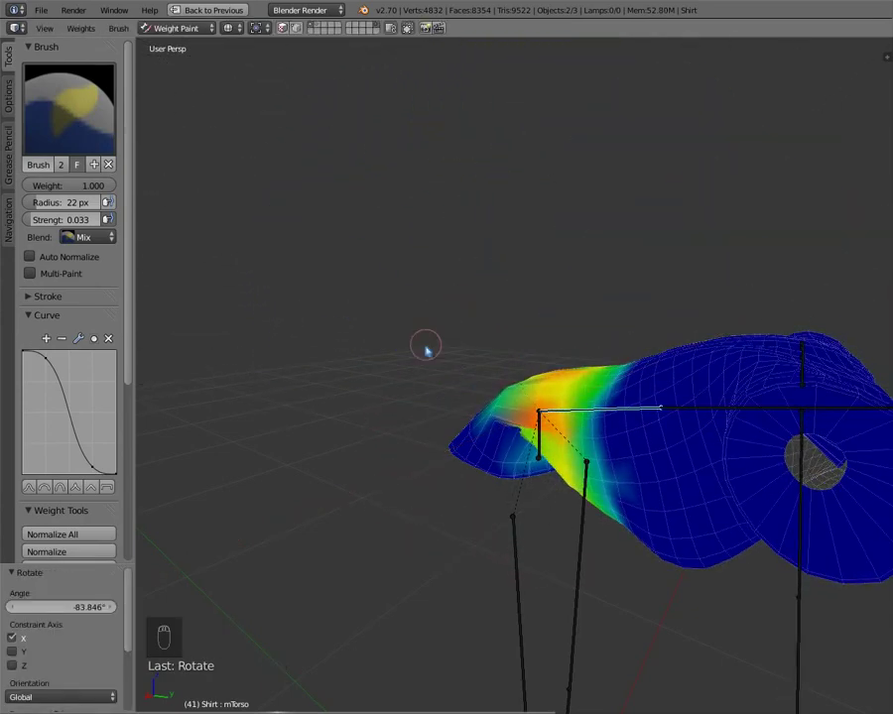
middle_drag(424, 347, 652, 385)
scroll(568, 401, up, 3)
middle_drag(541, 411, 479, 456)
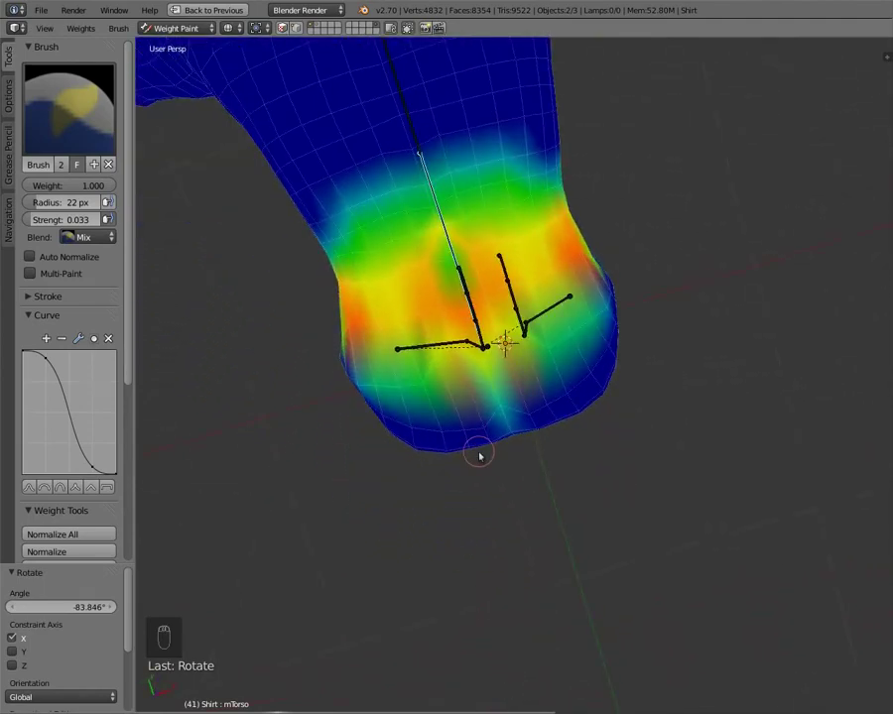
Set the brush weight to 0.000 and soften the strong mTorso influence across the shirt's lower back
middle_drag(534, 452, 527, 453)
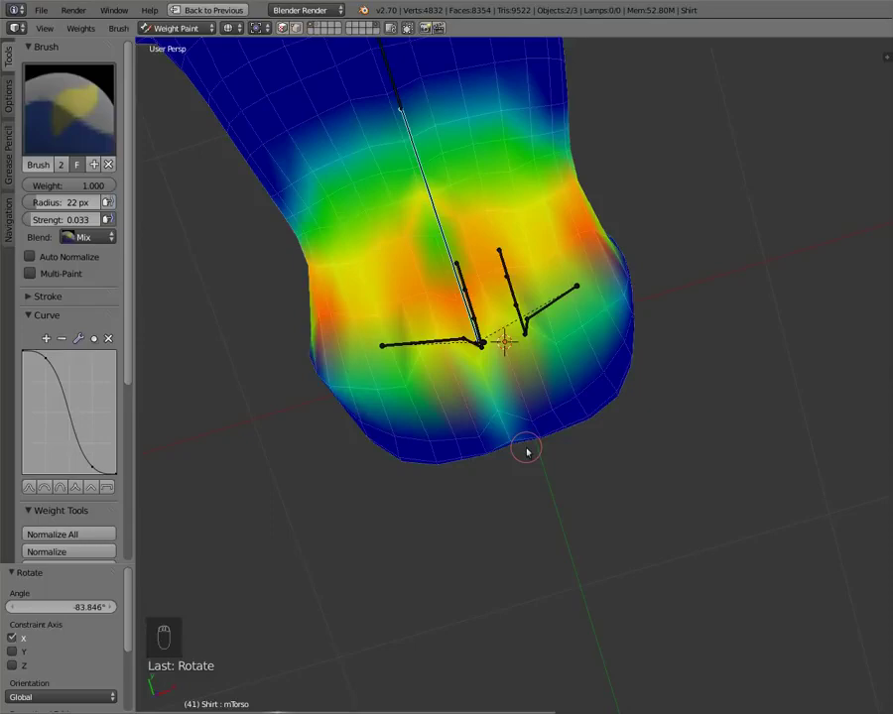
middle_drag(527, 451, 452, 282)
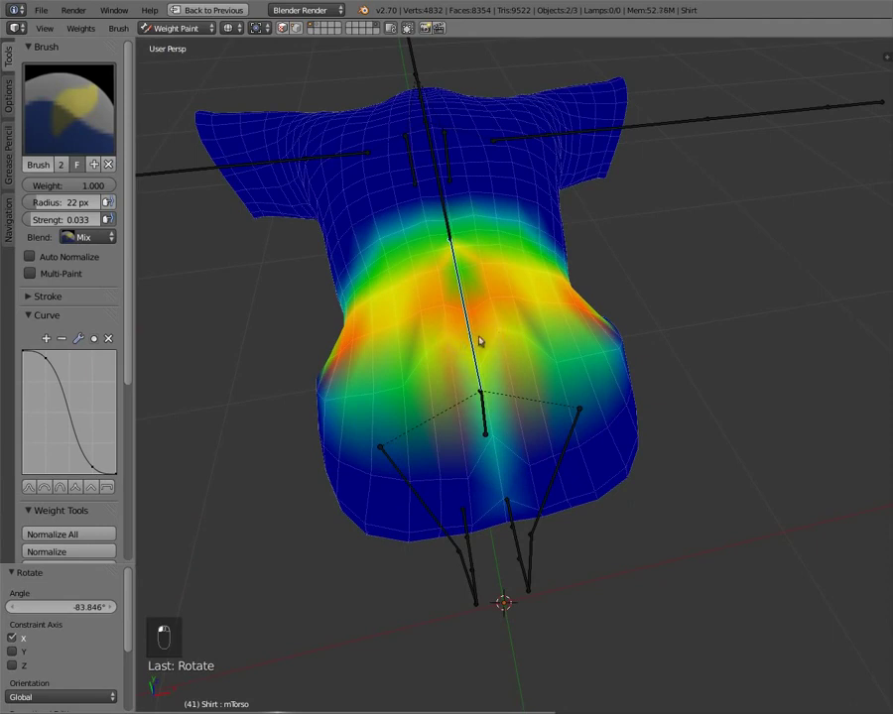
drag(84, 187, 12, 186)
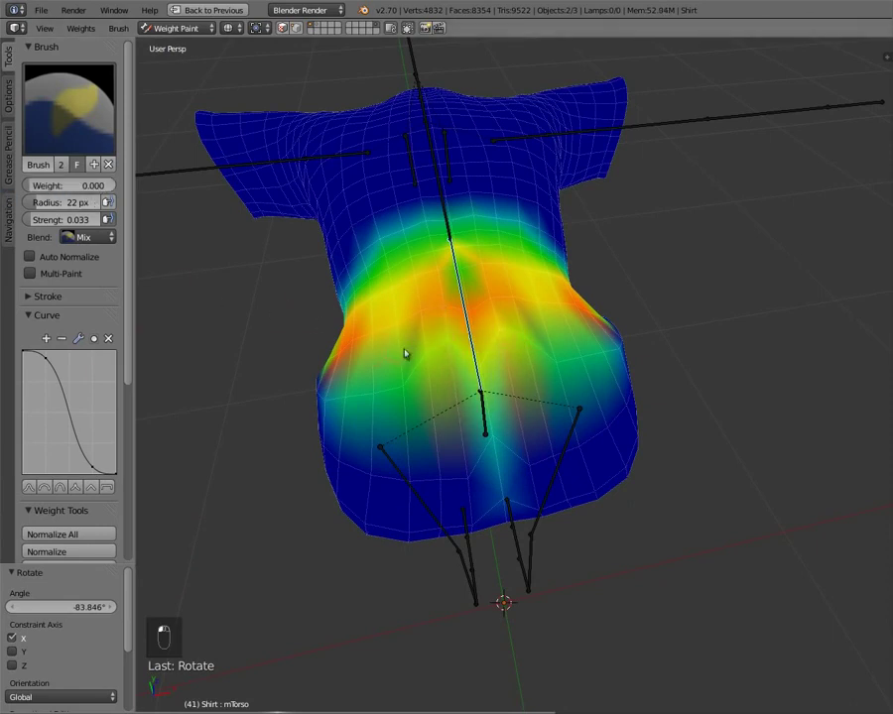
middle_drag(405, 353, 447, 318)
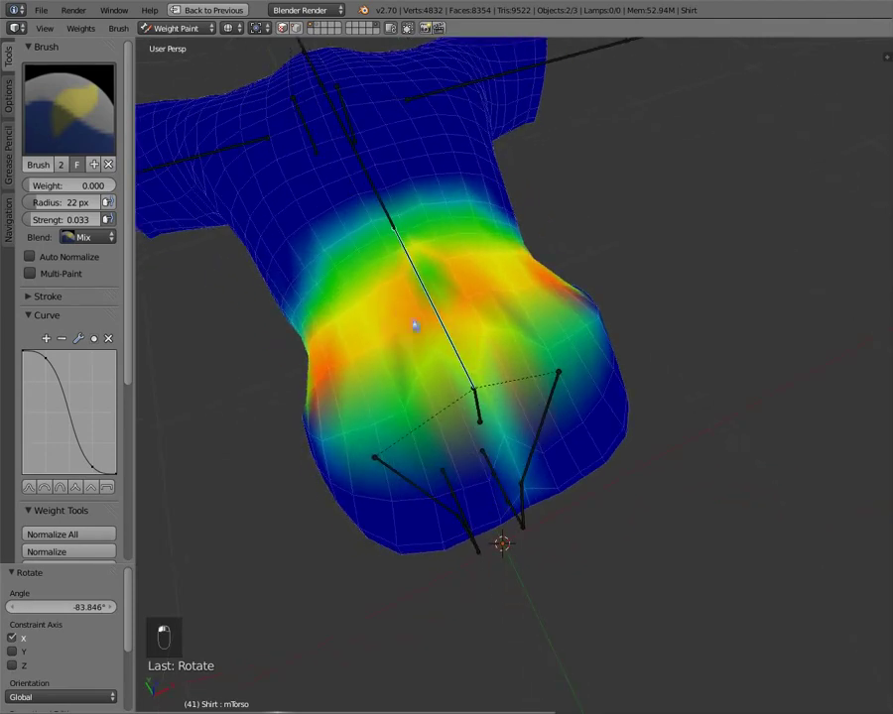
drag(412, 321, 507, 296)
Select the mPelvis bone, set the brush weight to 1.000 and raise its influence around the middle of the lower back
right_click(477, 414)
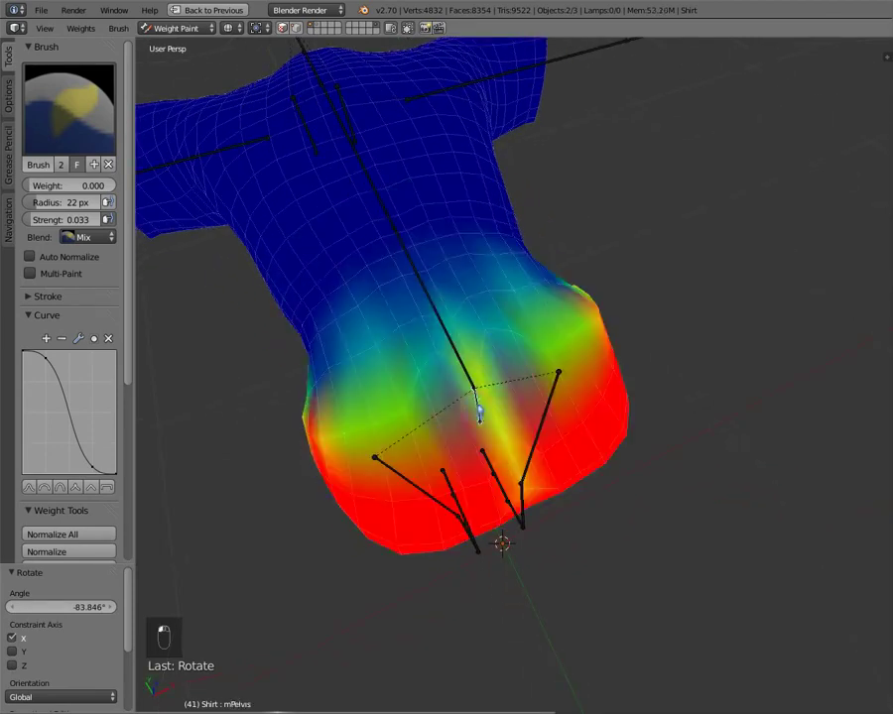
drag(87, 188, 218, 180)
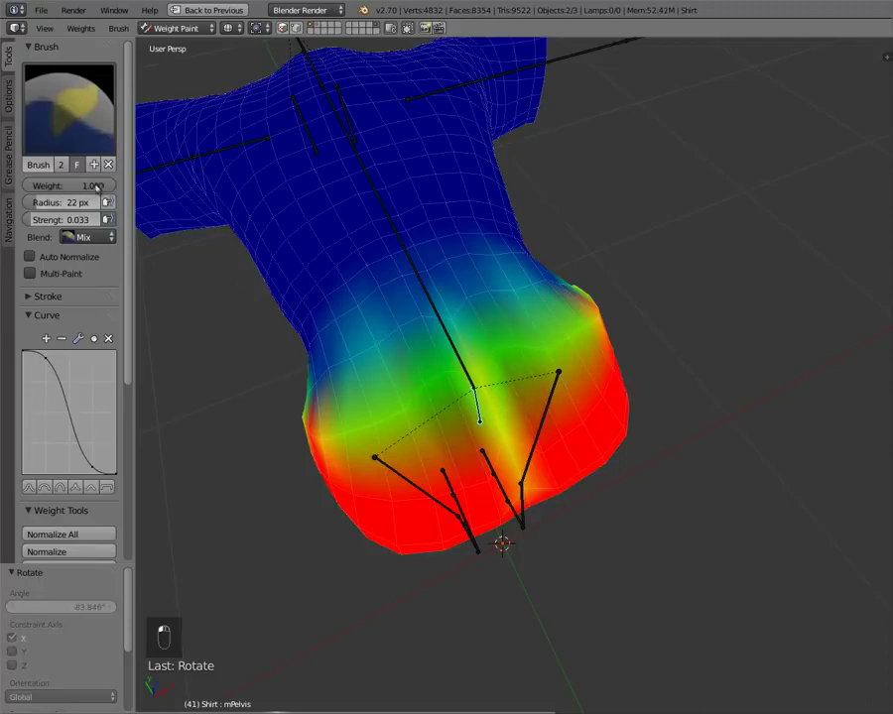
mouse_move(95, 185)
mouse_down()
mouse_move(30, 185)
mouse_move(124, 187)
mouse_up()
Select the mTorso bone and extend its influence from the lower back over the buttocks toward the rear hem at brush weight 1.000
right_click(433, 293)
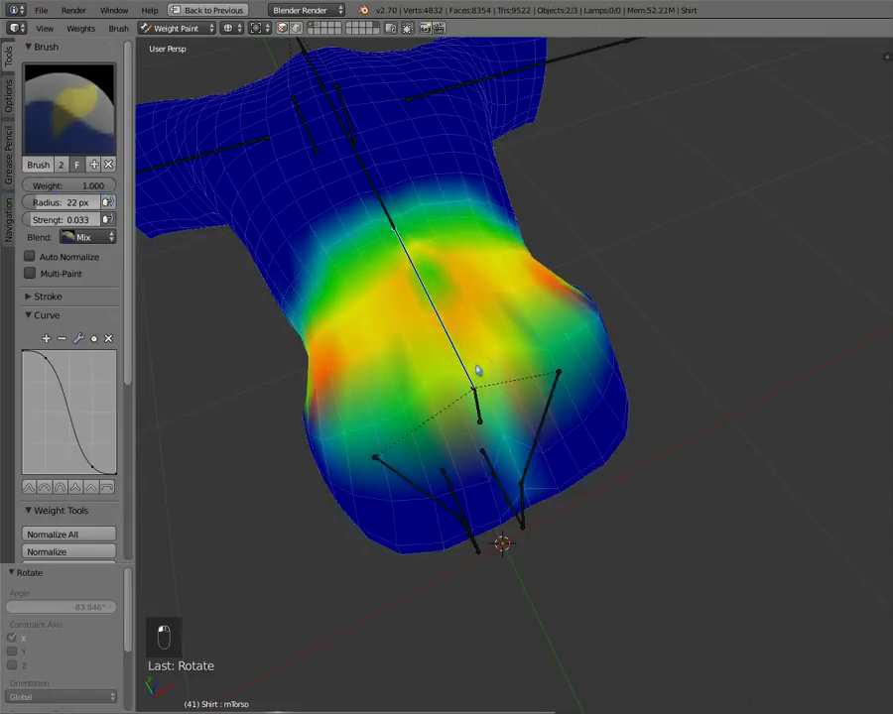
middle_drag(481, 422, 411, 397)
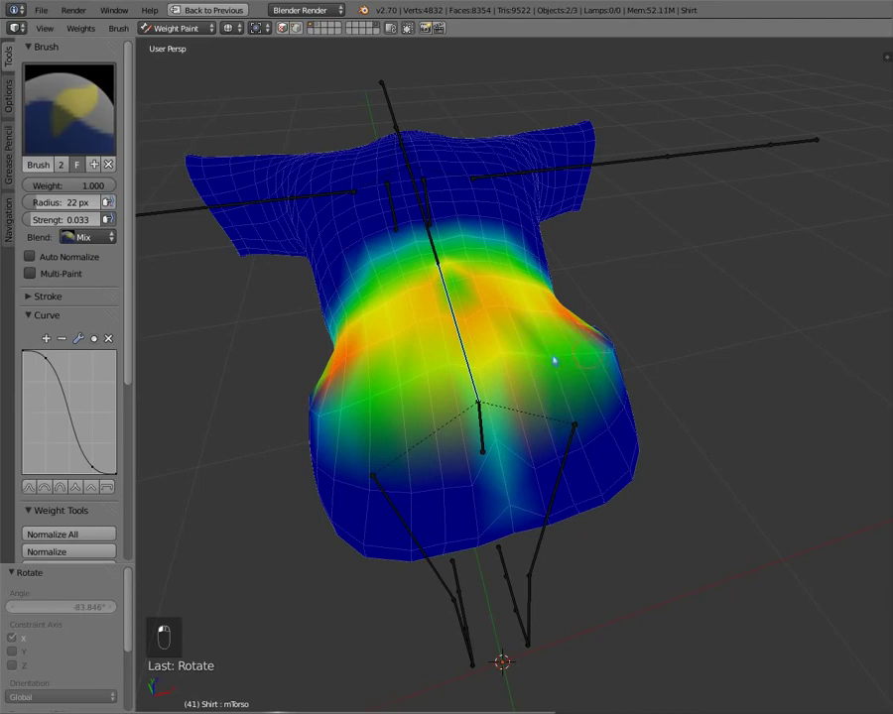
mouse_move(556, 362)
middle_down()
mouse_move(494, 409)
mouse_move(533, 403)
mouse_move(521, 426)
middle_up()
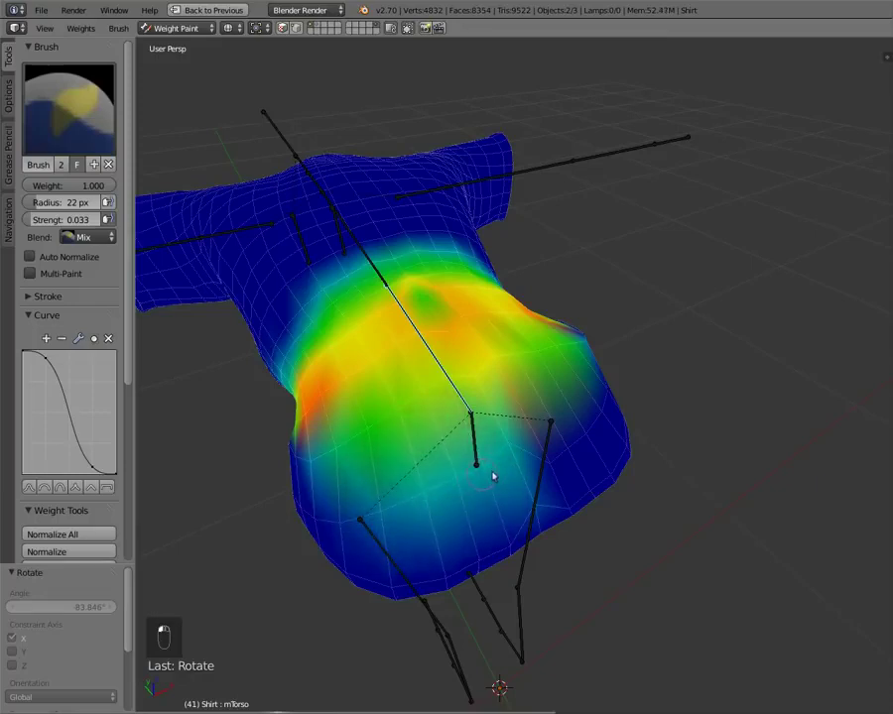
middle_drag(518, 456, 456, 466)
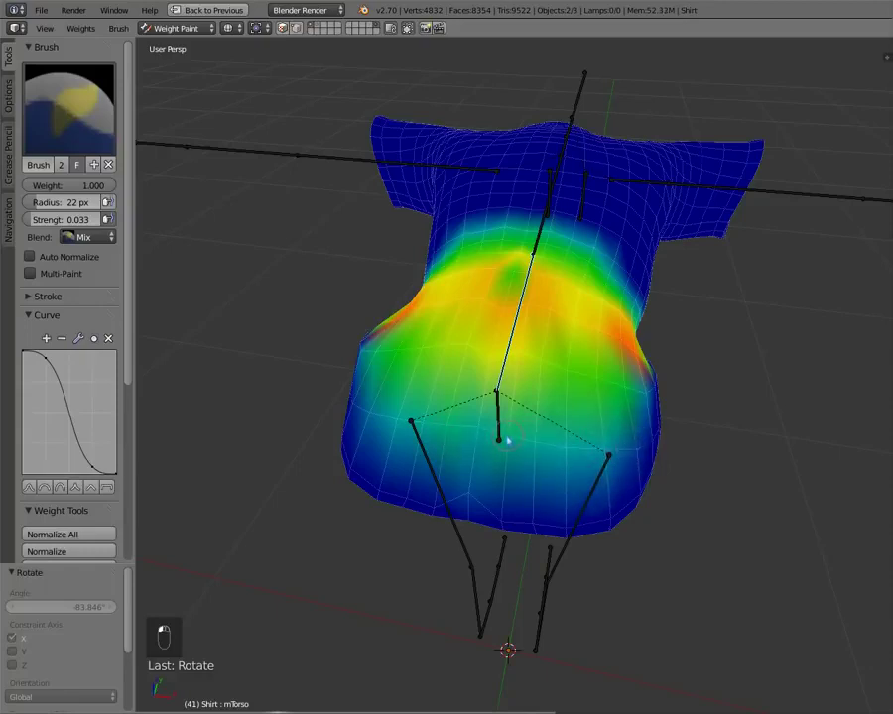
middle_drag(587, 466, 482, 529)
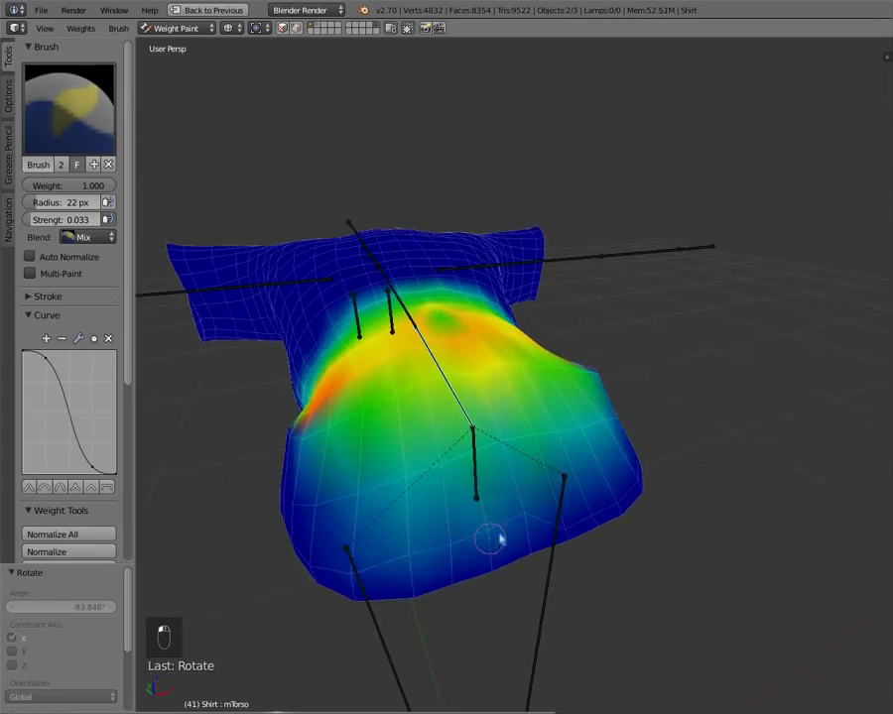
Even out the mTorso influence across both buttocks toward the shirt's sides at brush weight 1.000 and strength 0.033
middle_drag(574, 507, 593, 517)
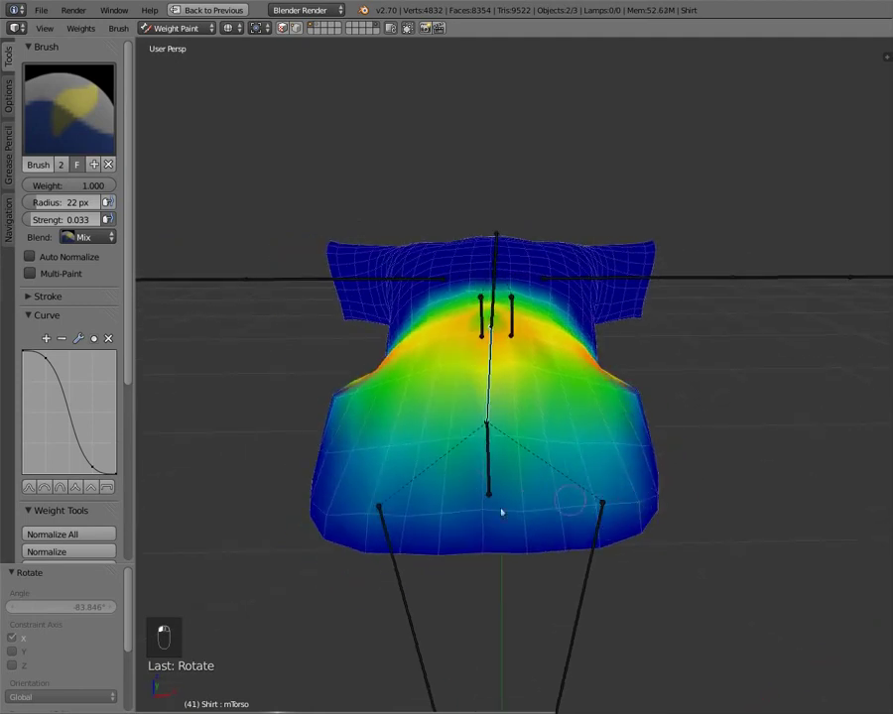
mouse_move(500, 510)
middle_down()
mouse_move(521, 499)
mouse_move(454, 578)
middle_up()
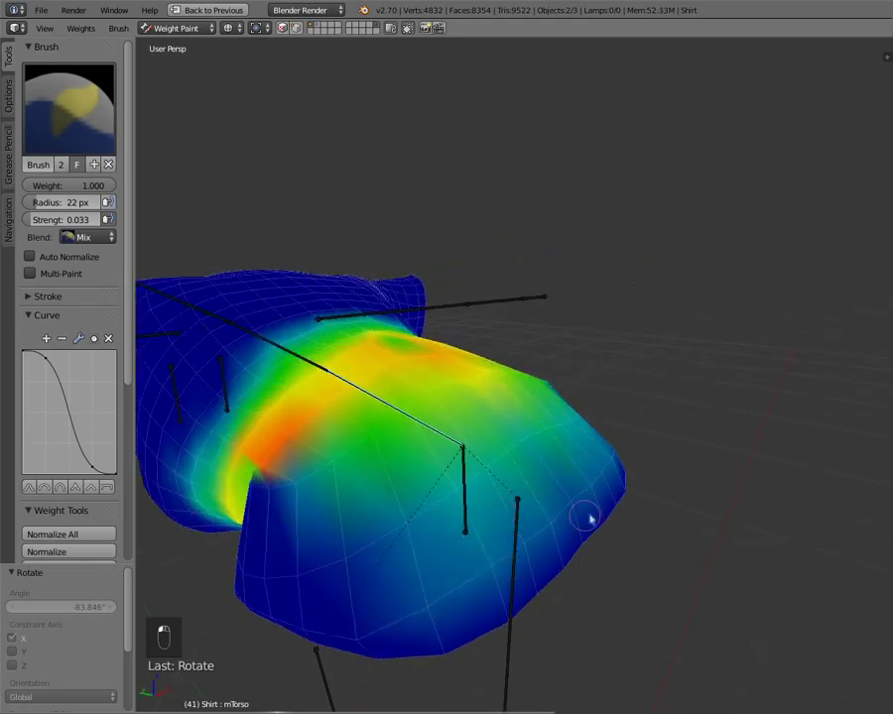
mouse_move(608, 492)
middle_down()
mouse_move(492, 498)
mouse_move(516, 501)
middle_up()
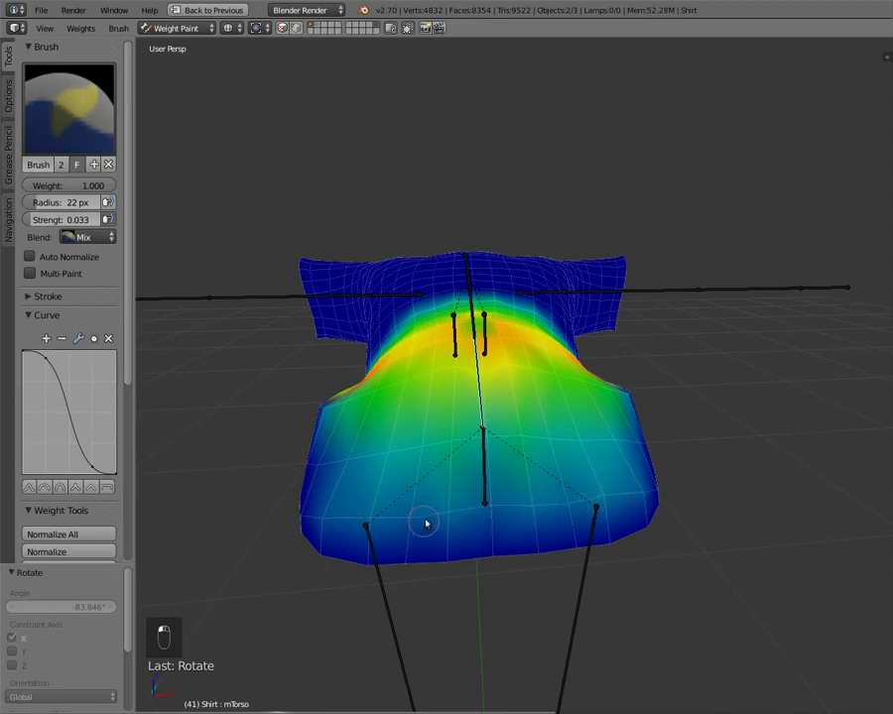
mouse_move(424, 523)
middle_down()
mouse_move(411, 507)
mouse_move(309, 504)
mouse_move(305, 494)
mouse_move(359, 462)
mouse_move(604, 409)
mouse_move(618, 447)
middle_up()
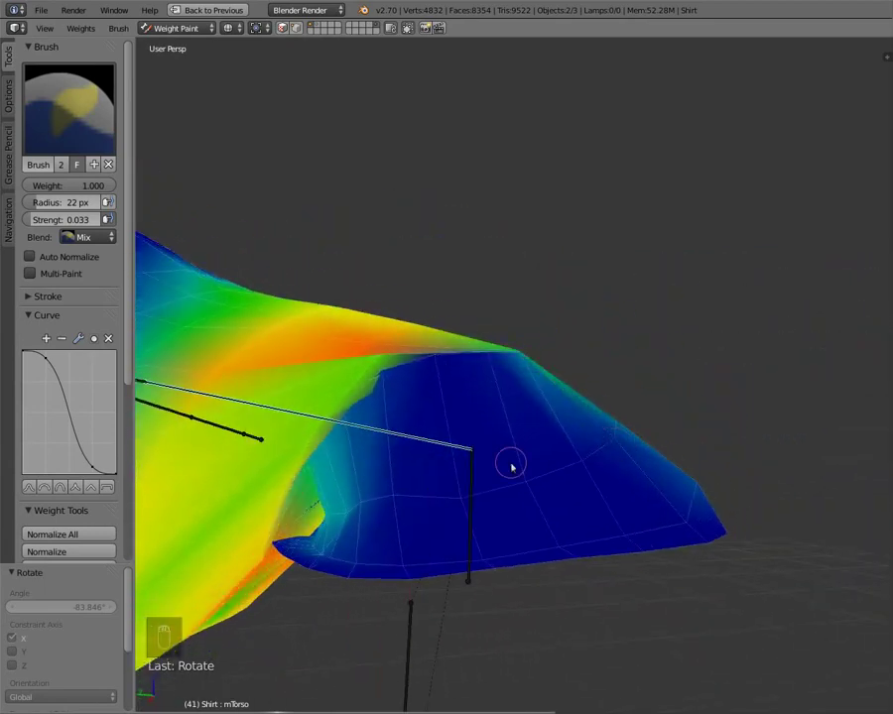
middle_drag(511, 464, 503, 466)
middle_drag(435, 459, 528, 480)
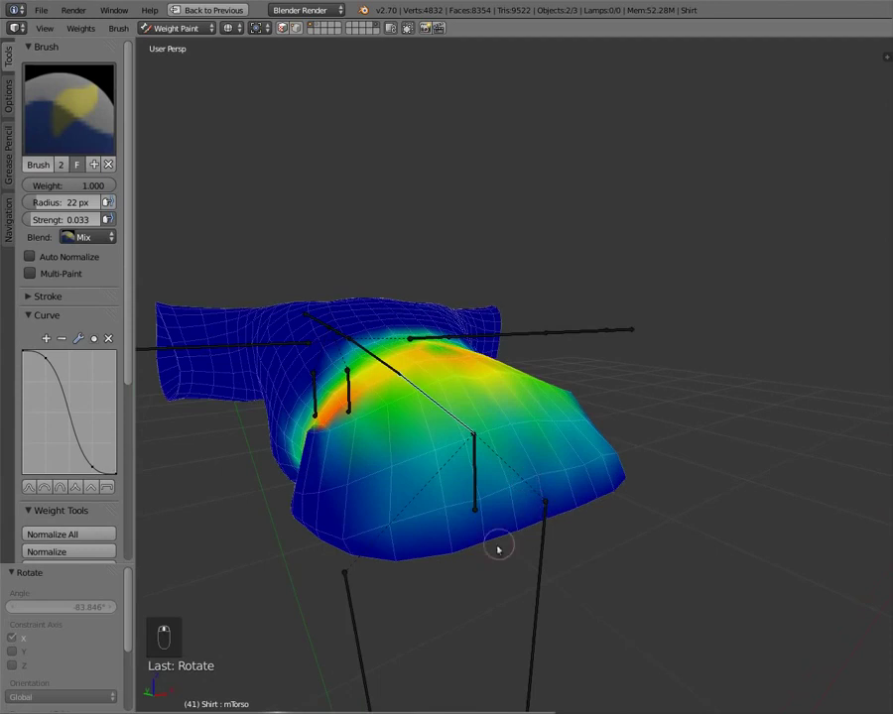
mouse_move(501, 563)
middle_down()
mouse_move(464, 541)
mouse_move(415, 540)
mouse_move(452, 569)
mouse_move(500, 538)
middle_up()
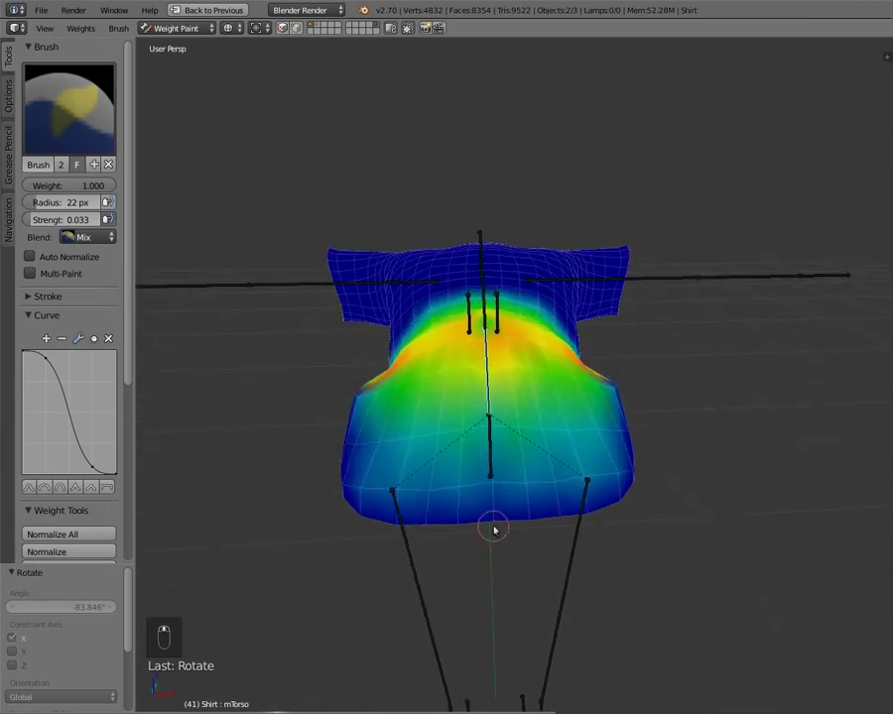
Set the brush strength to 0.043 and build up the mTorso influence closer to the rear hem
drag(86, 221, 72, 221)
middle_drag(498, 528, 482, 526)
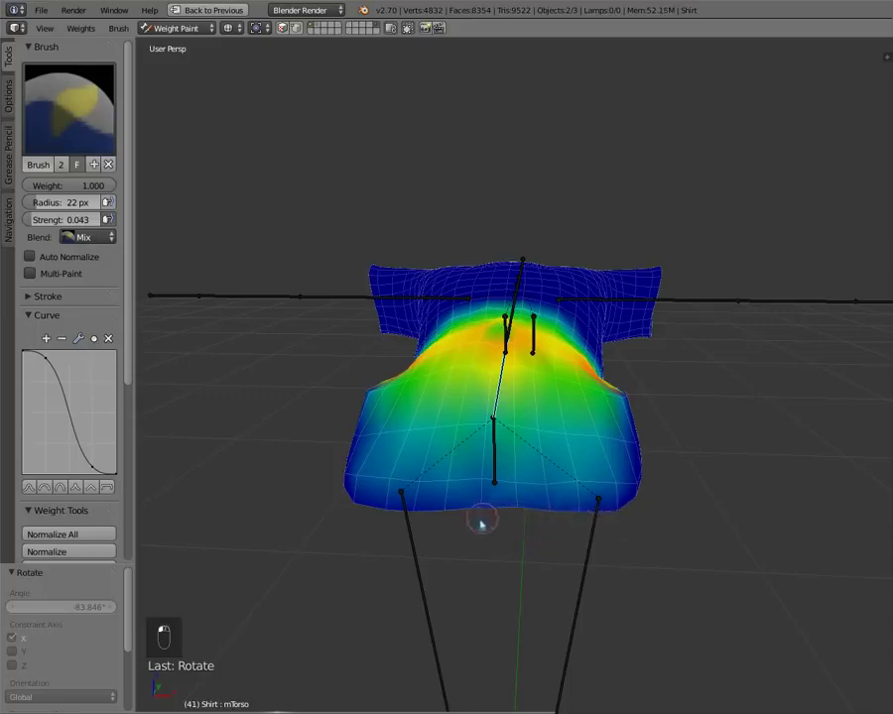
middle_drag(401, 530, 500, 369)
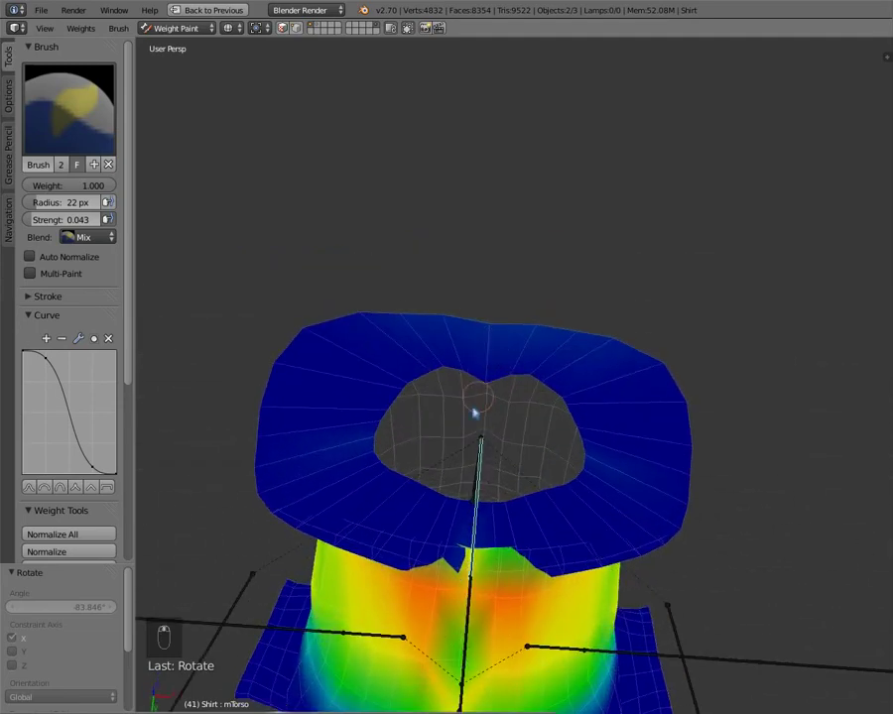
middle_drag(474, 414, 496, 521)
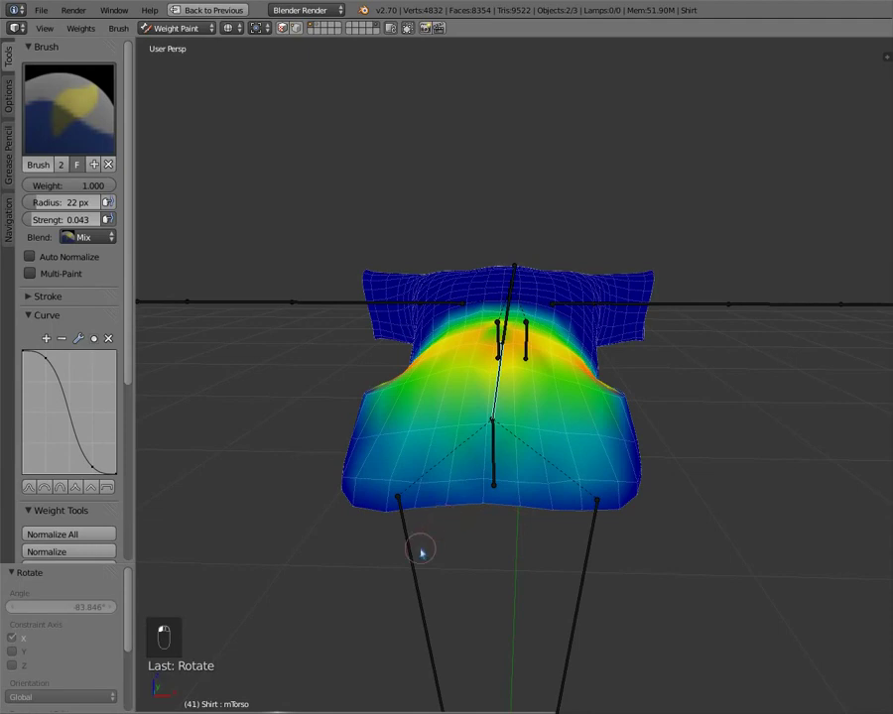
mouse_move(420, 552)
middle_down()
mouse_move(592, 575)
mouse_move(624, 564)
middle_up()
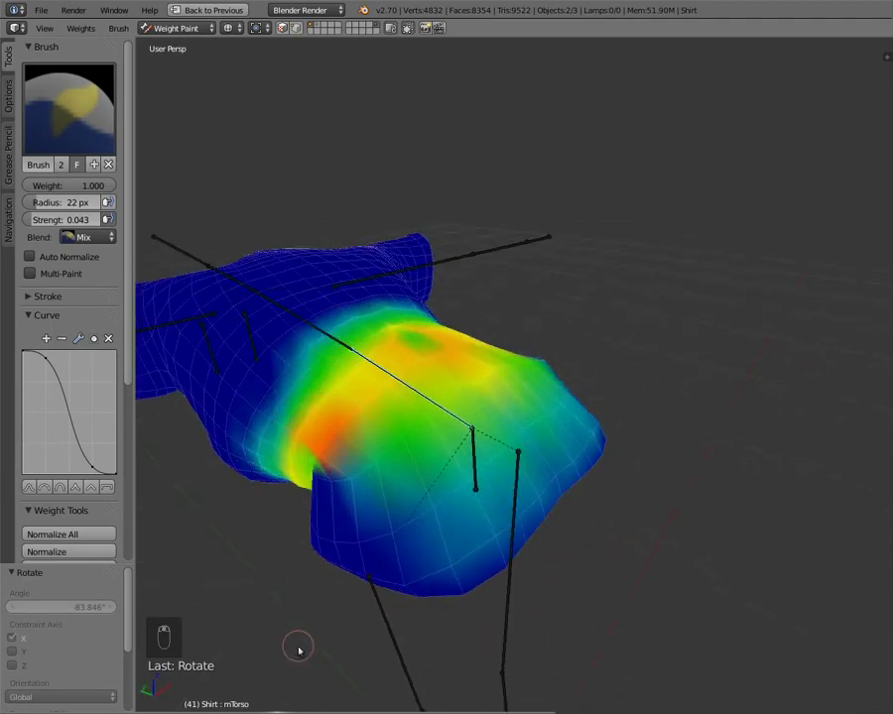
Test the forward bend by rotating the mTorso bone 3.266° about the global X axis
key(r)
right_click(332, 558)
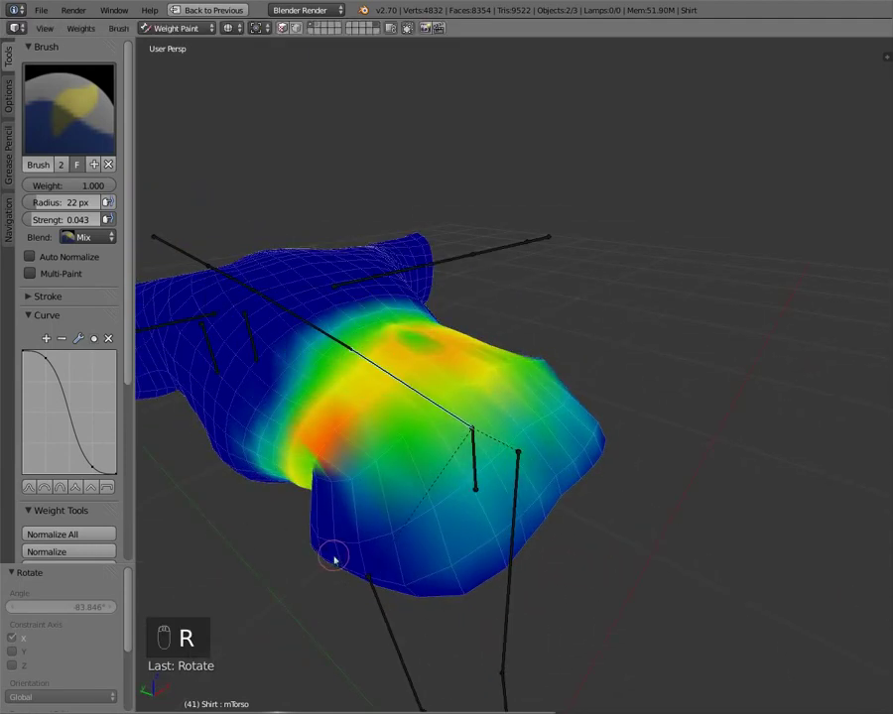
key(r)
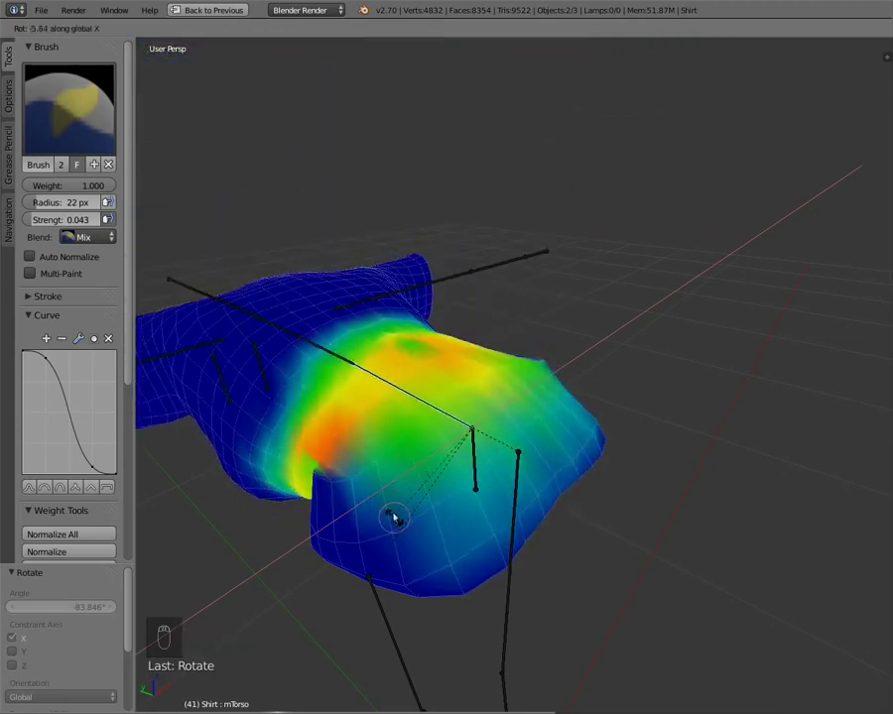
click(557, 430)
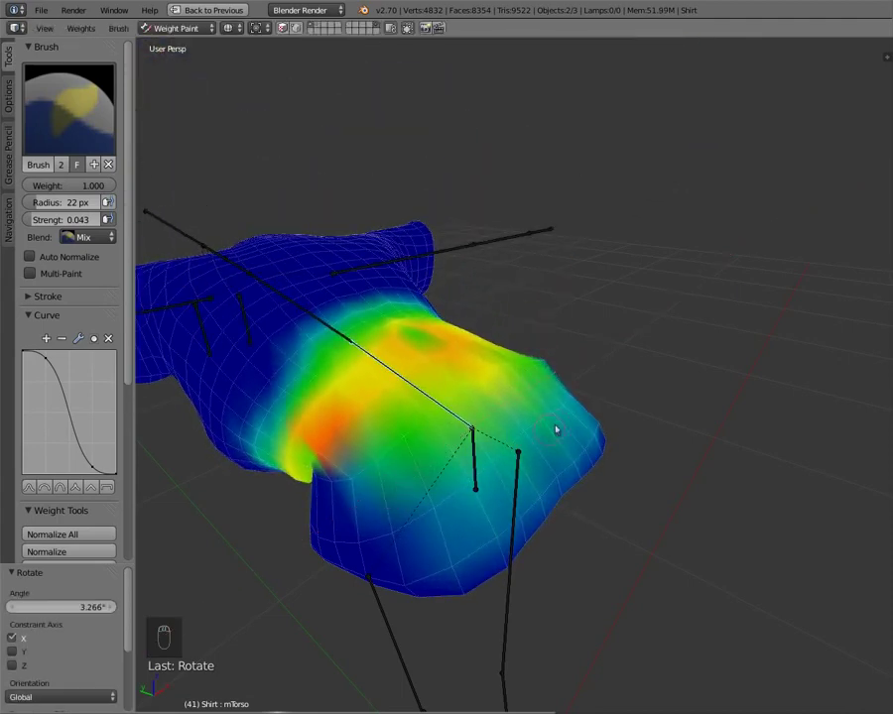
Select the mPelvis bone, set the brush weight to 0.000 and soften its influence along the upper edge of the lower back
middle_drag(556, 429, 460, 400)
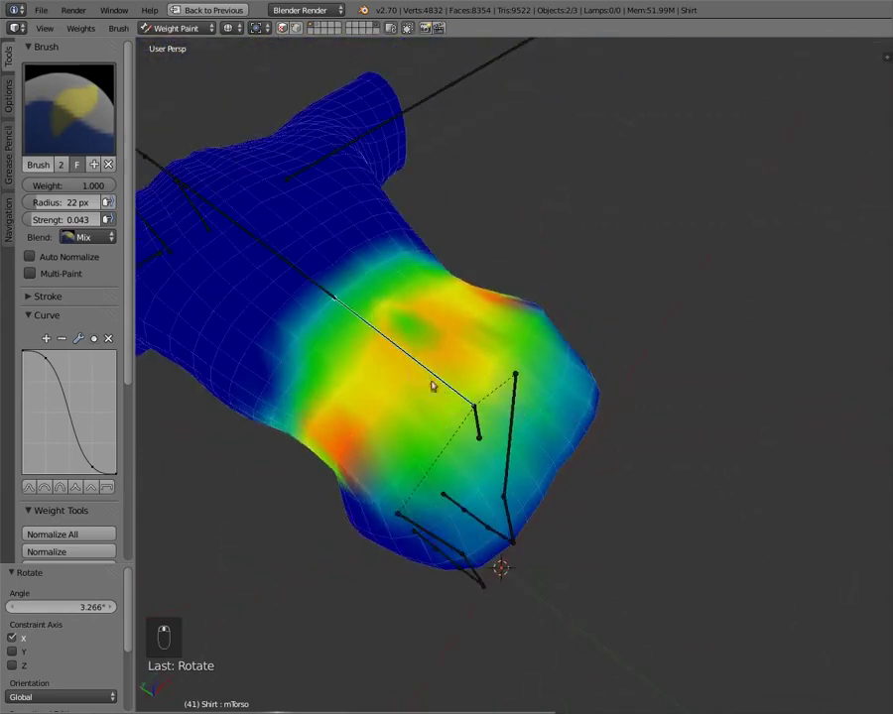
right_click(479, 433)
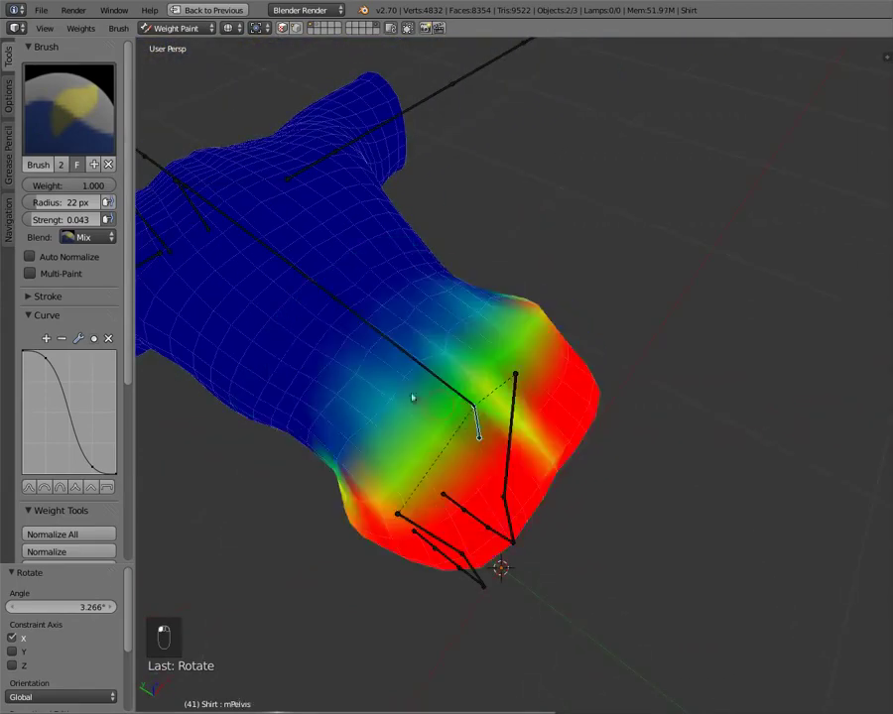
drag(70, 185, 30, 185)
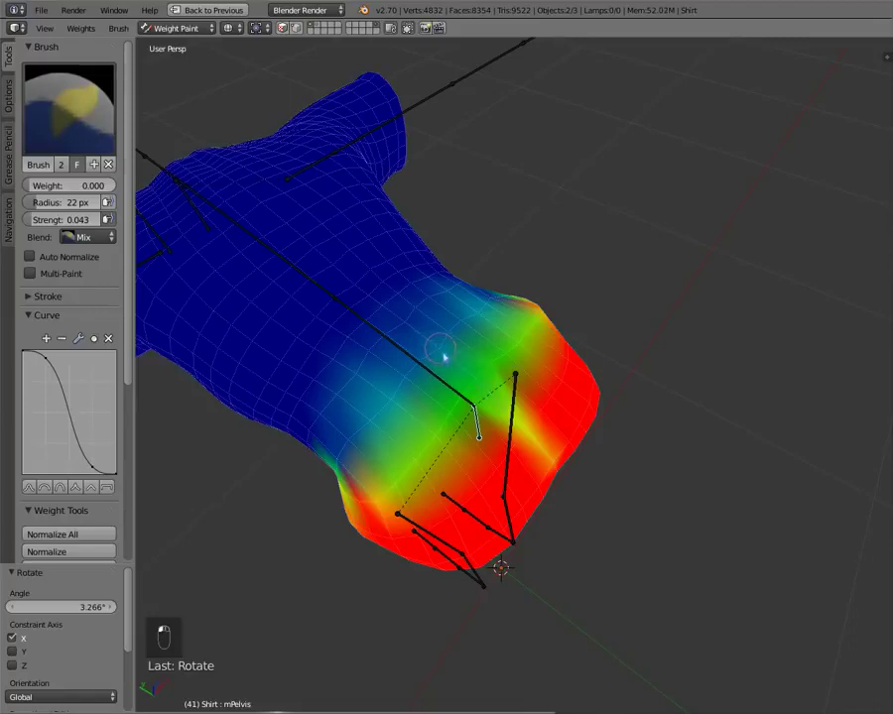
middle_drag(454, 394, 375, 446)
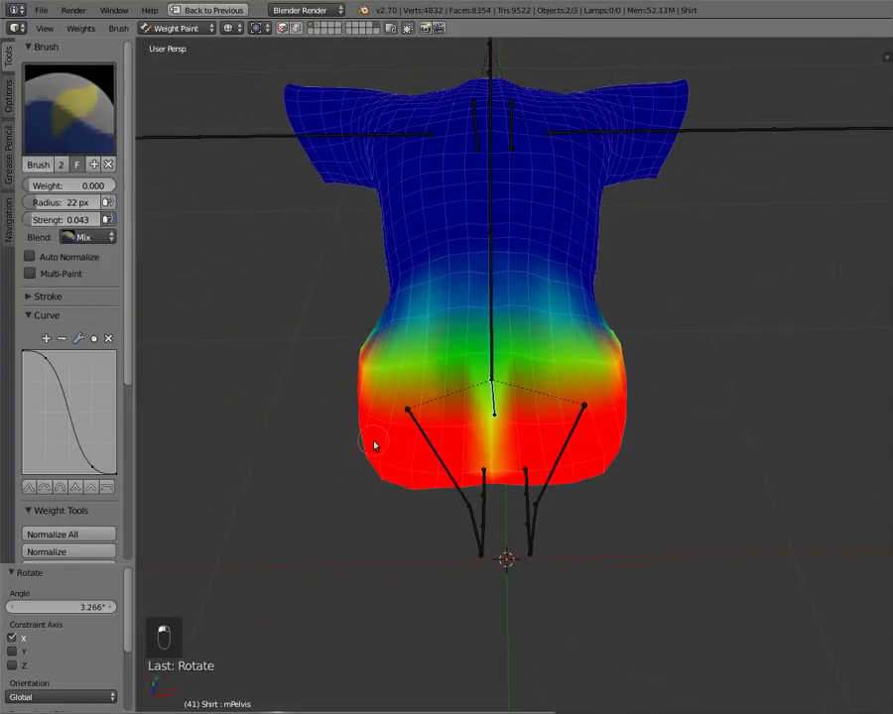
key(r)
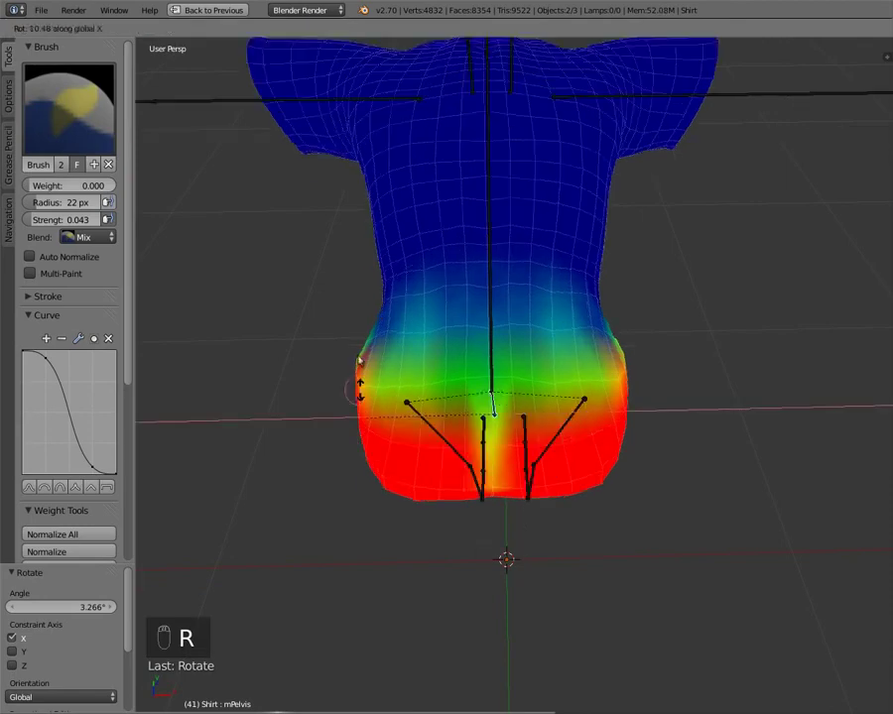
right_click(349, 282)
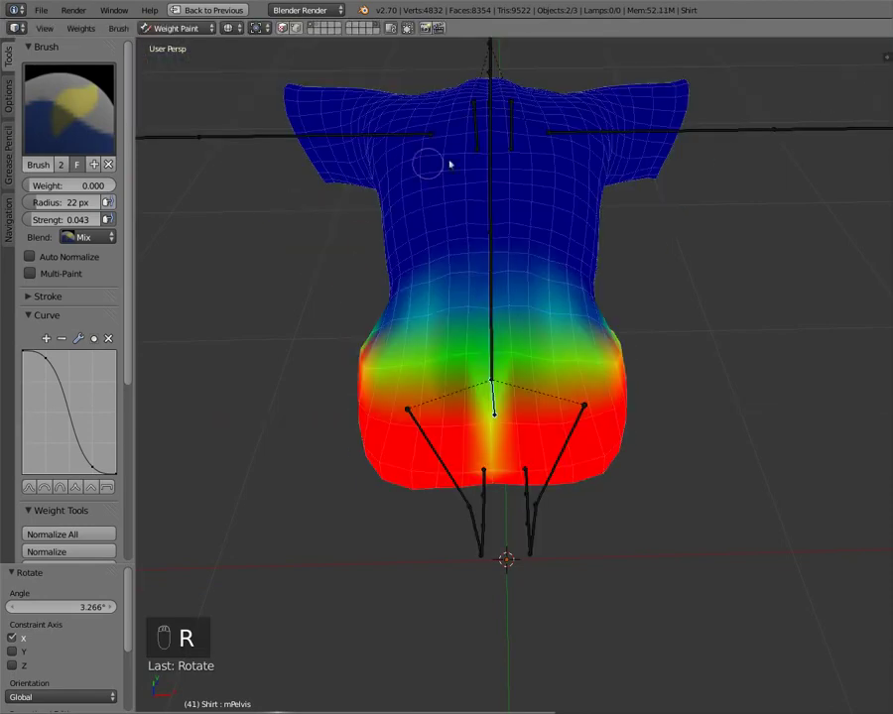
Clear the mTorso bone's rotation and rotate it 36.736° about the global Y axis to bend the shirt sideways
right_click(493, 316)
key(alt+r)
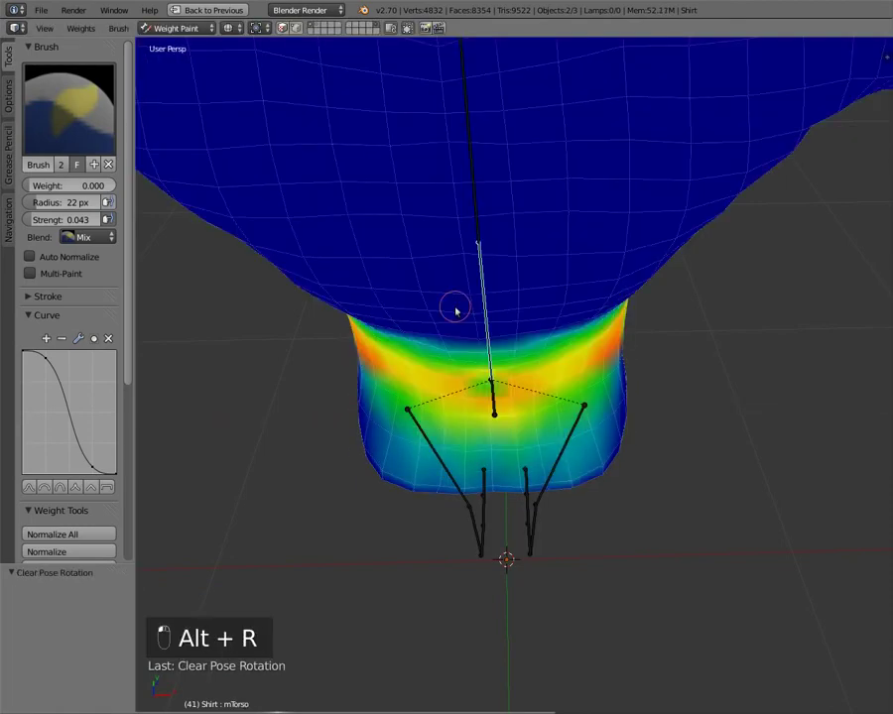
middle_drag(441, 321, 664, 351)
scroll(657, 353, down, 1)
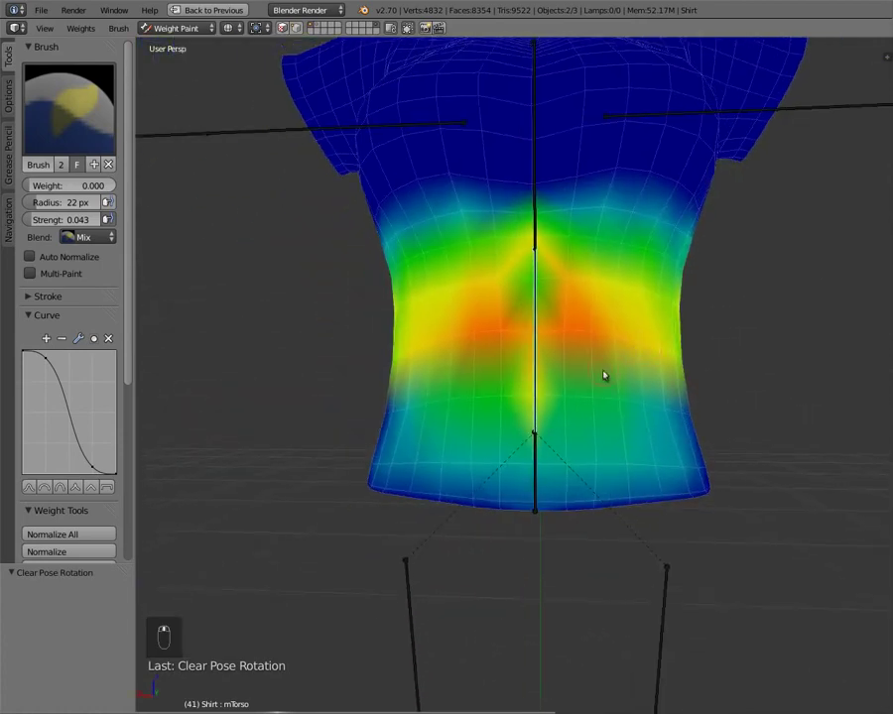
key(r)
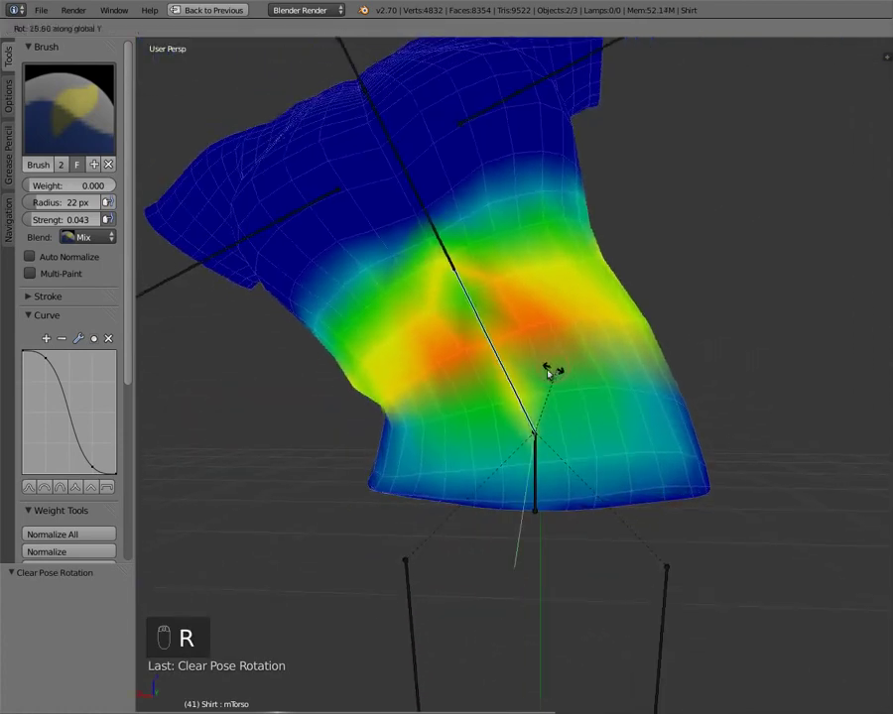
click(549, 375)
middle_drag(548, 375, 436, 504)
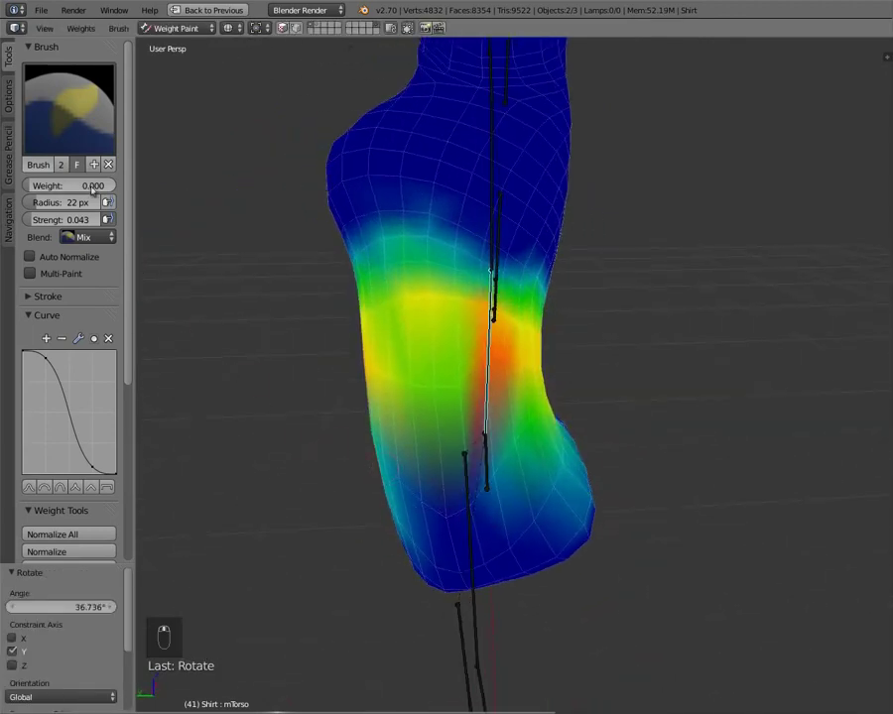
Set the brush weight to 1.000 and extend the mTorso influence down the stretched side of the shirt toward the hem
drag(92, 189, 199, 189)
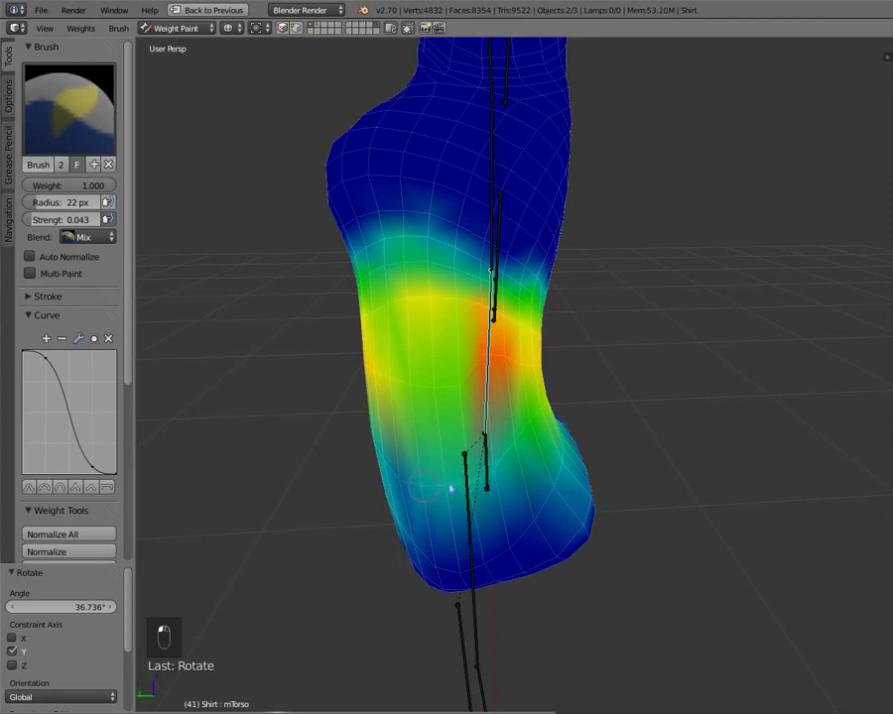
middle_drag(452, 489, 528, 497)
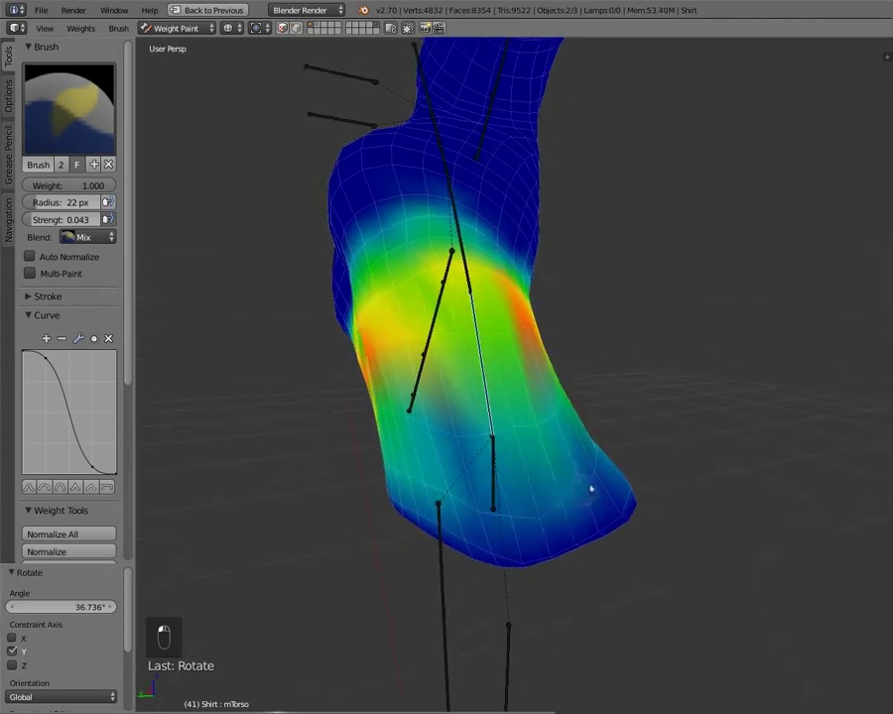
drag(516, 522, 600, 481)
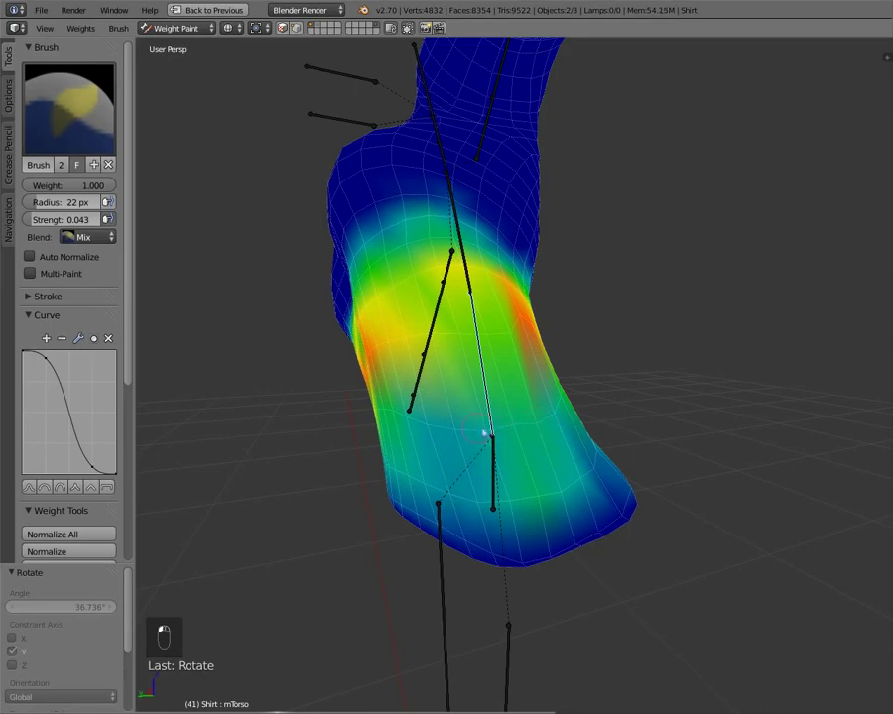
Select the mPelvis bone and touch up its influence along the same side of the shirt at brush weight 1.000
mouse_move(499, 367)
middle_down()
mouse_move(456, 381)
mouse_move(425, 425)
mouse_move(448, 412)
mouse_move(463, 421)
middle_up()
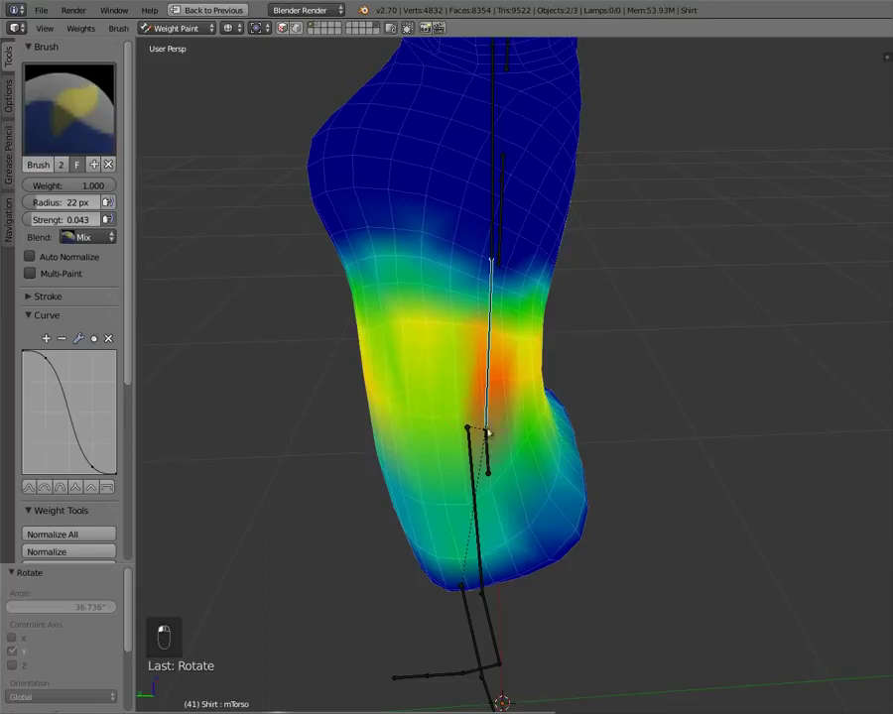
ctrl+right_click(481, 462)
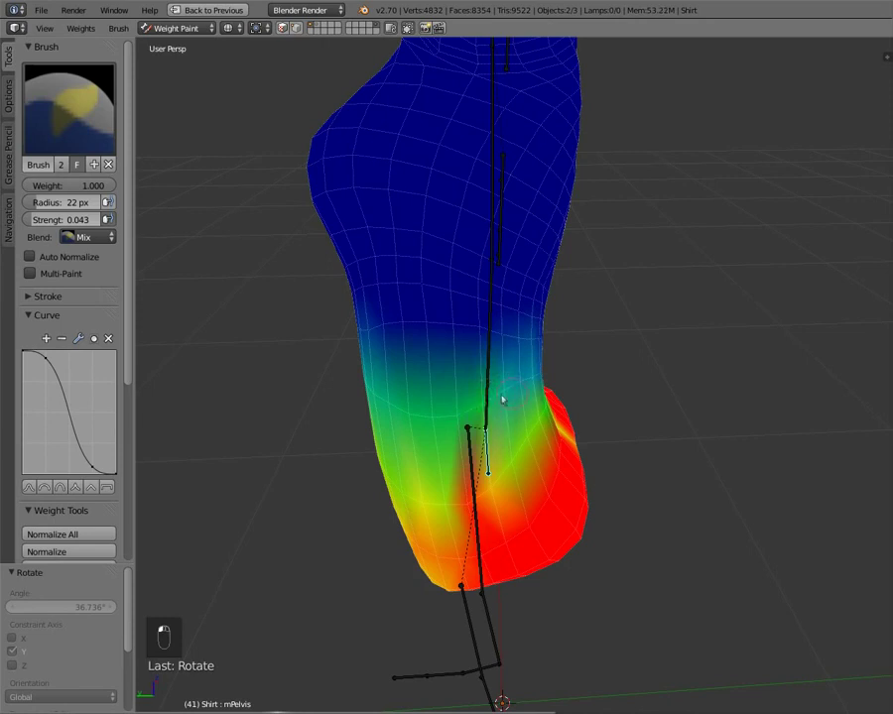
mouse_move(502, 399)
middle_down()
mouse_move(496, 418)
mouse_move(522, 379)
mouse_move(504, 448)
middle_up()
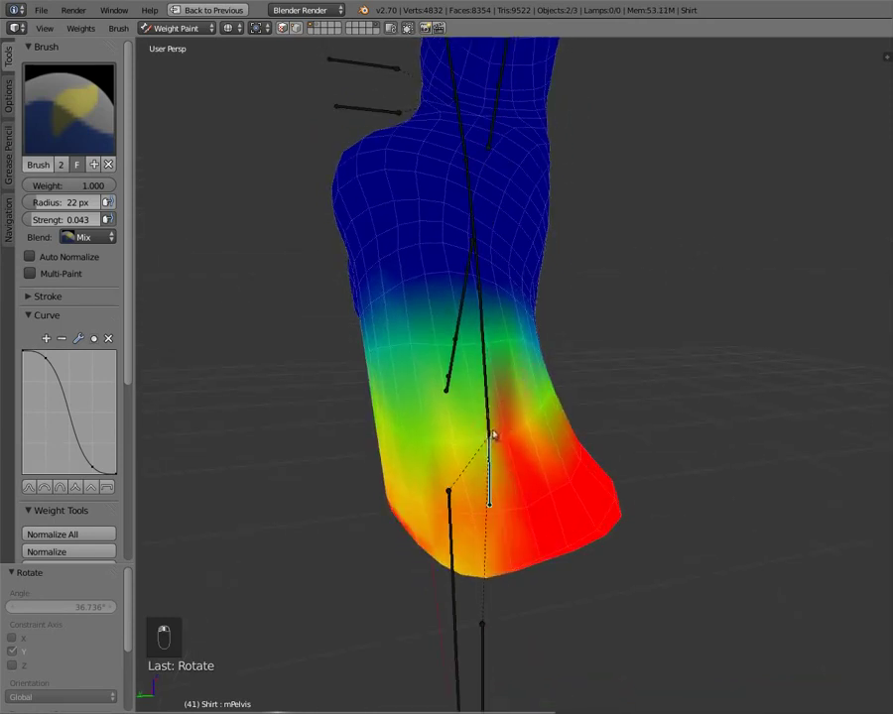
Select the mTorso bone and rotate it -60.095° about the global Y axis to bend the shirt to the opposite side
ctrl+right_click(485, 381)
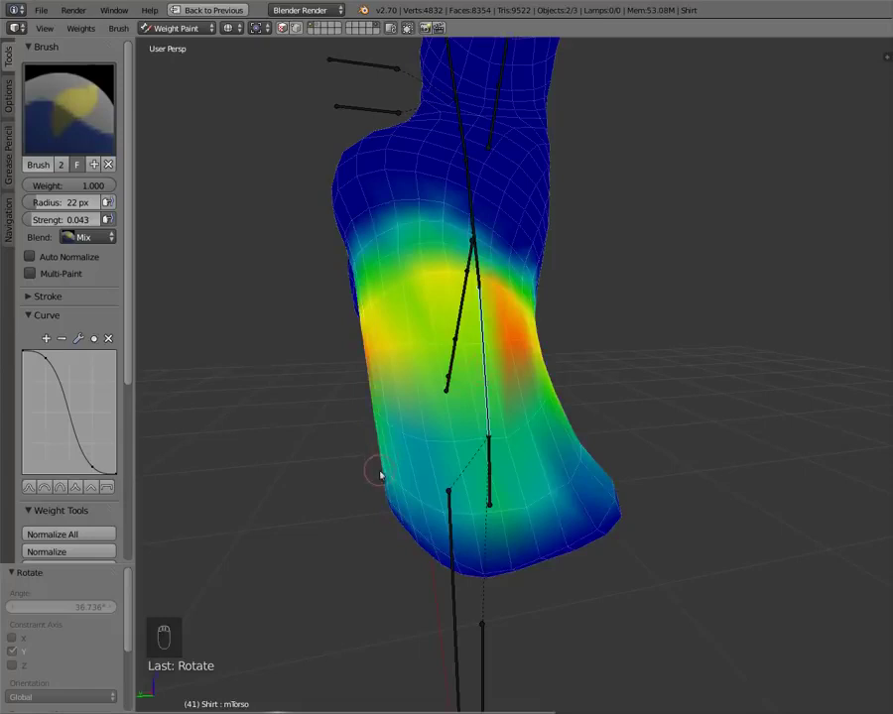
key(r)
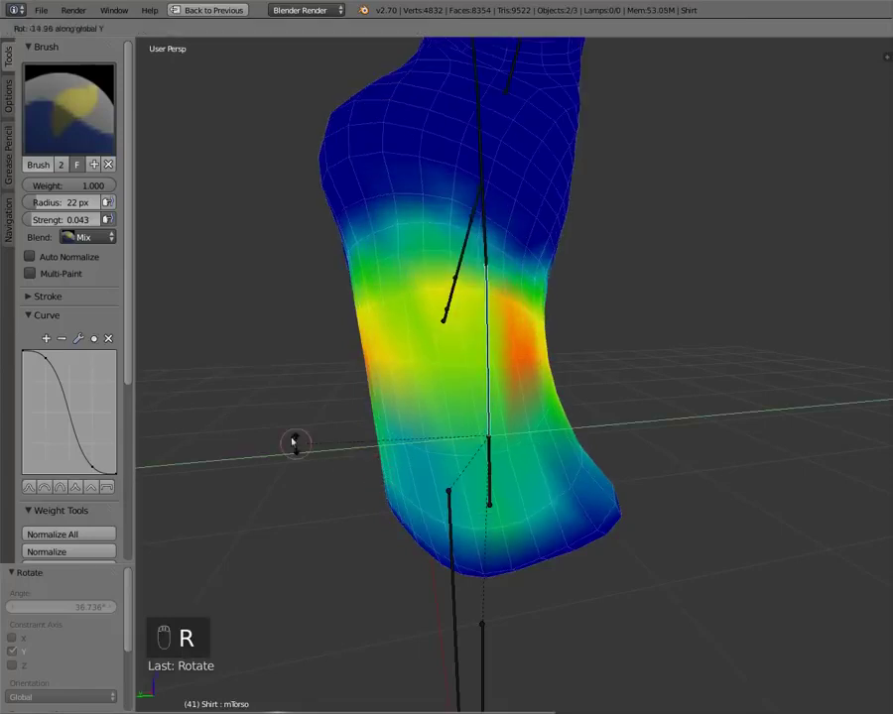
click(308, 271)
middle_drag(340, 558, 528, 316)
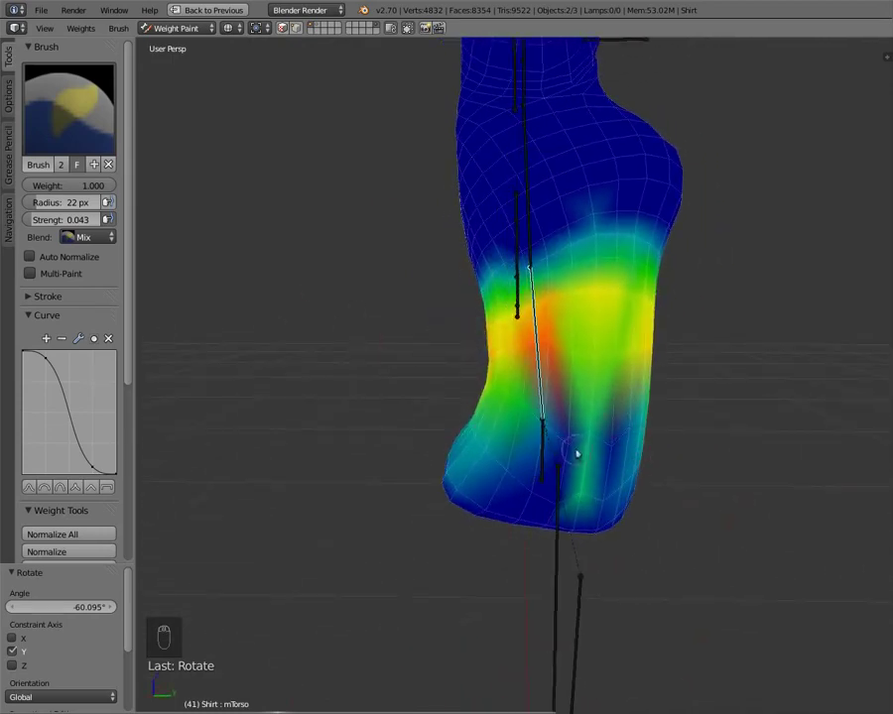
Raise the mTorso influence down the opposite side of the shirt toward the hem at brush weight 1.000
drag(566, 439, 625, 441)
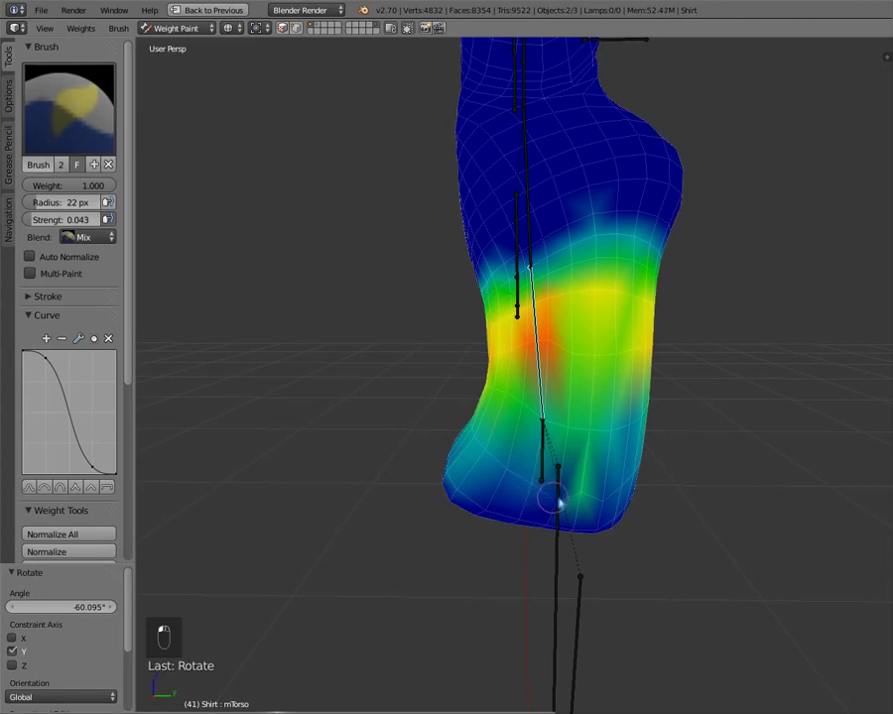
drag(540, 484, 544, 484)
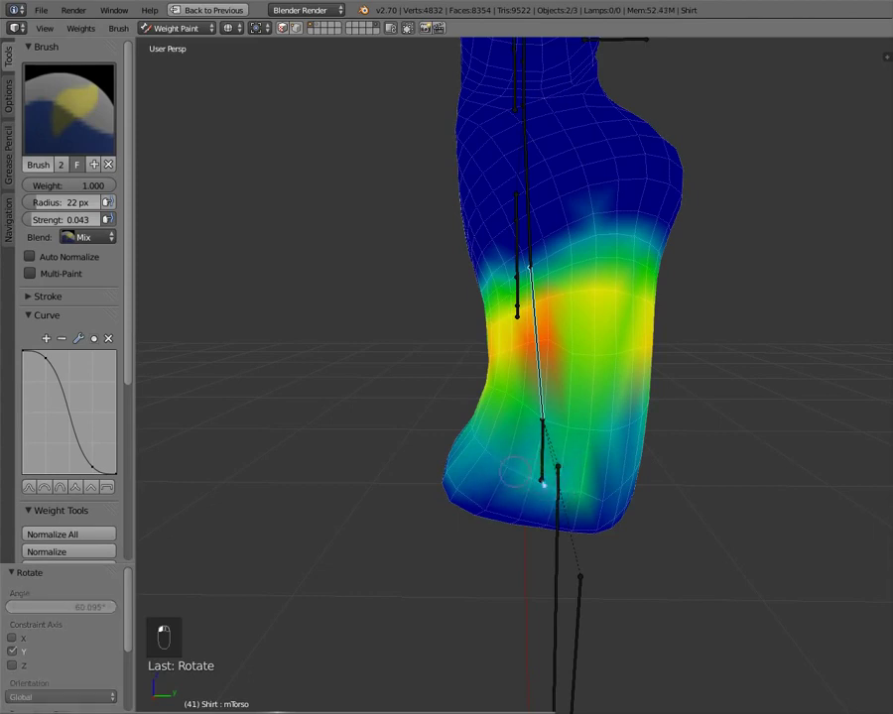
mouse_move(514, 473)
middle_down()
mouse_move(492, 472)
mouse_move(517, 487)
middle_up()
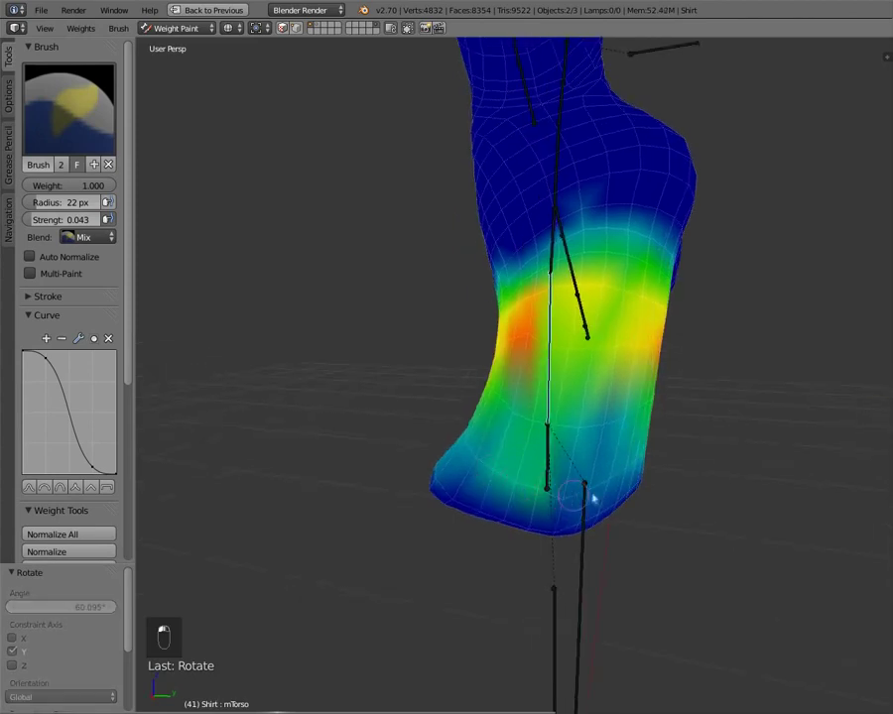
Compare the mPelvis and mTorso weights on the side of the bent shirt and clear the mTorso bone's rotation
middle_drag(598, 490, 485, 344)
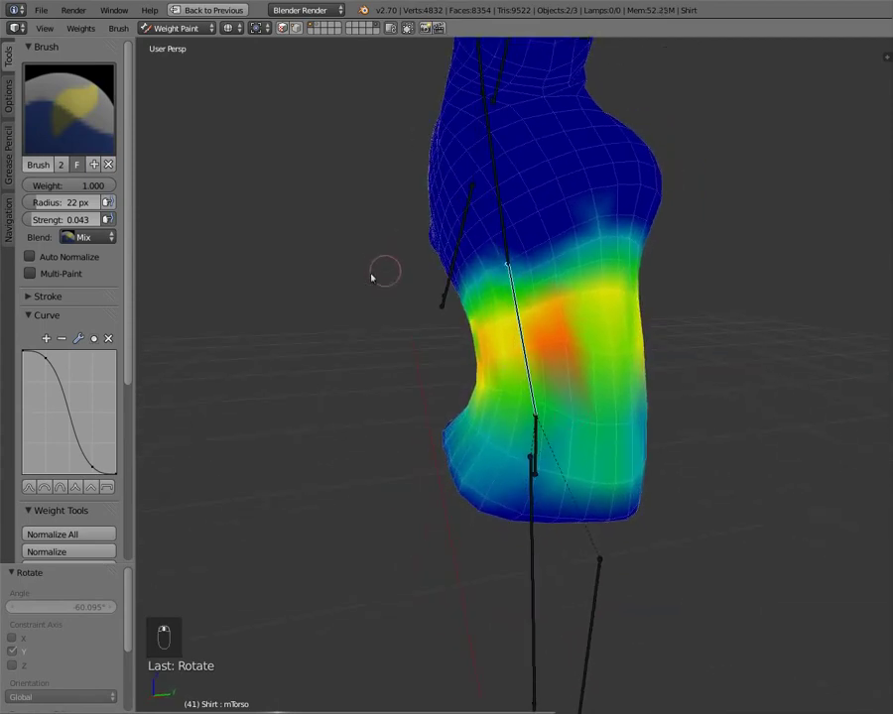
right_click(536, 437)
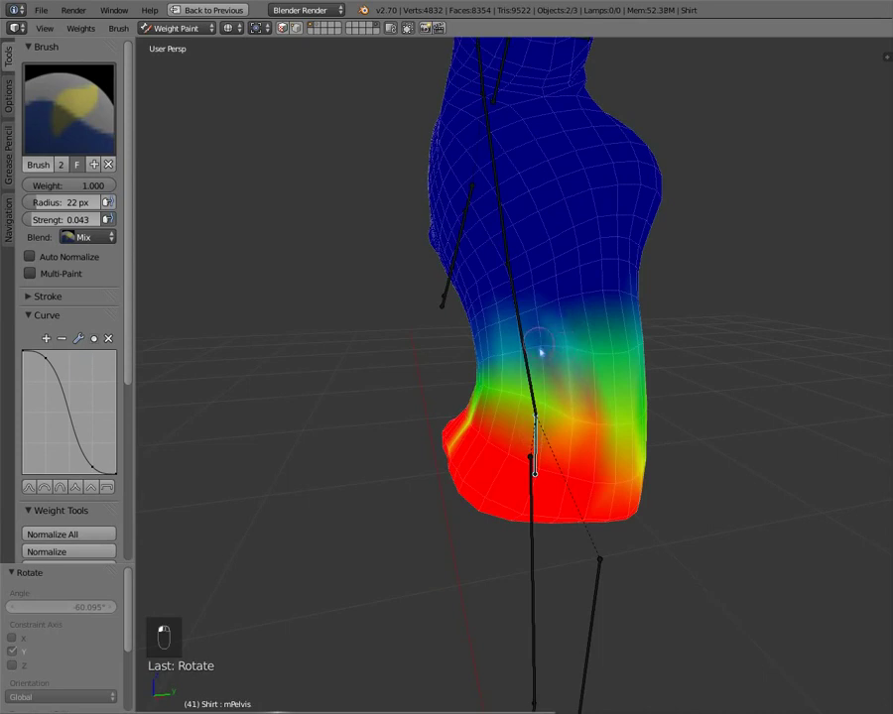
middle_drag(564, 365, 545, 405)
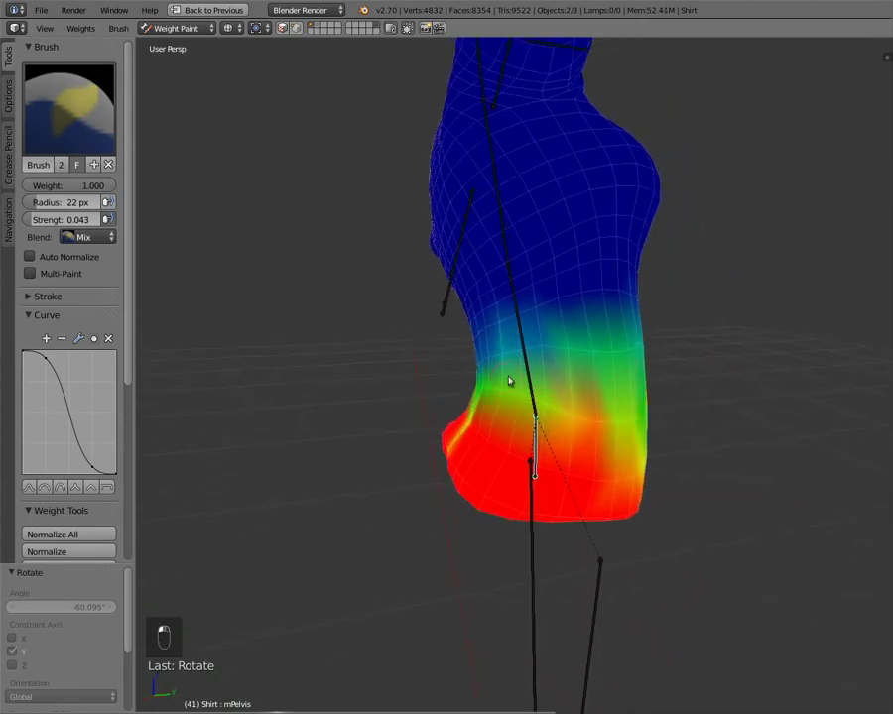
right_click(561, 393)
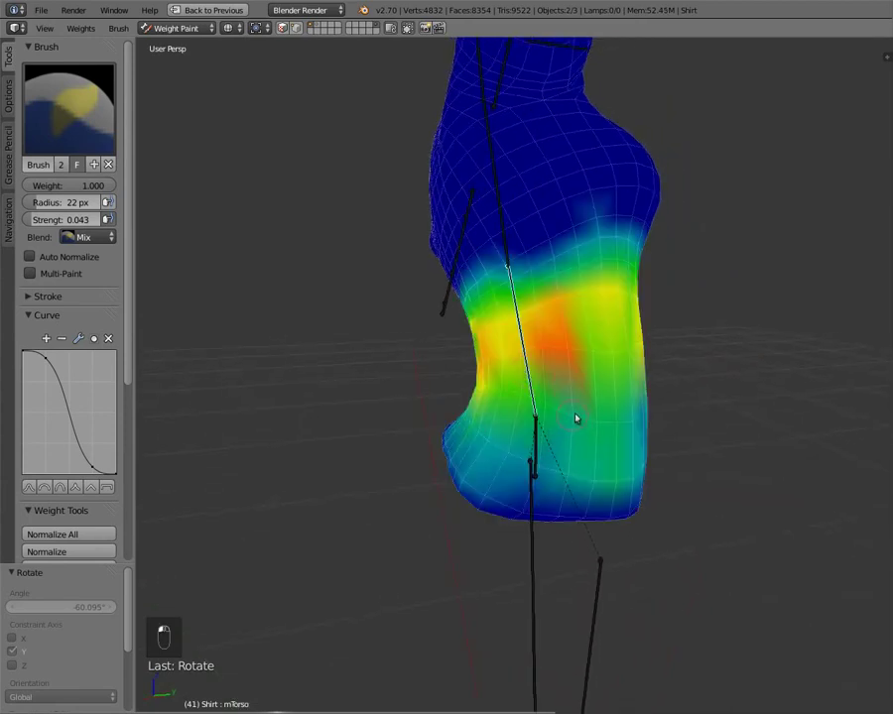
middle_drag(615, 448, 447, 434)
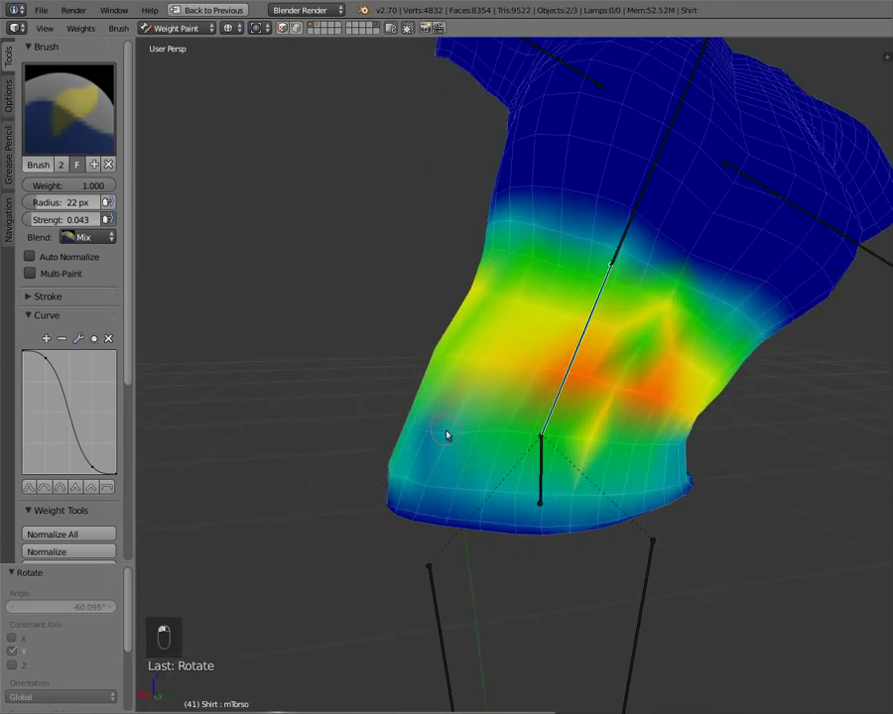
key(alt+r)
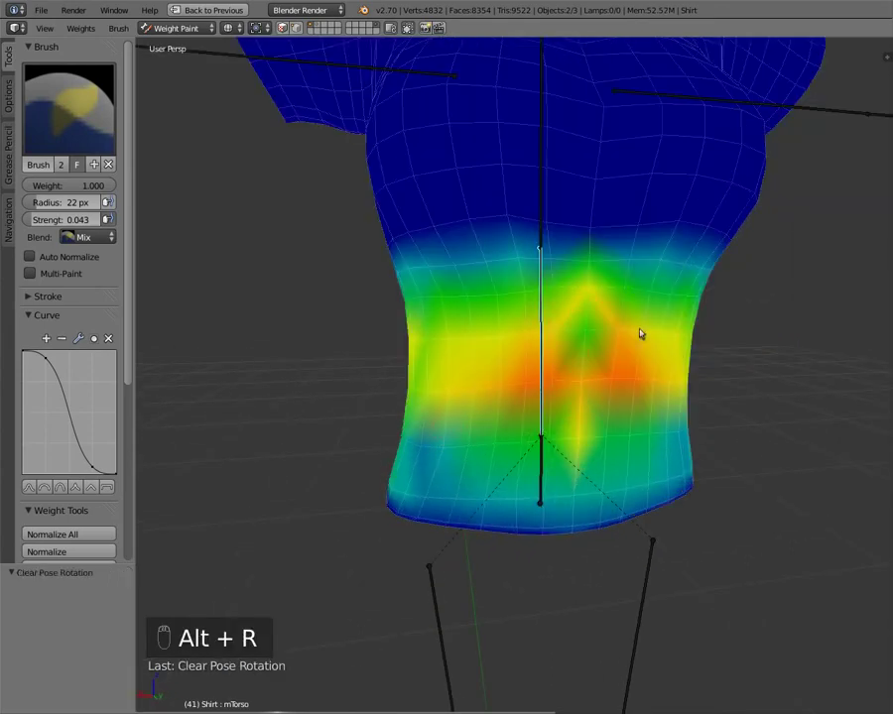
Test the shirt's sideways bend by rotating the mTorso bone 37.818°, and clear the rotation after inspecting the deformation
scroll(579, 334, down, 5)
middle_drag(524, 314, 467, 343)
key(r)
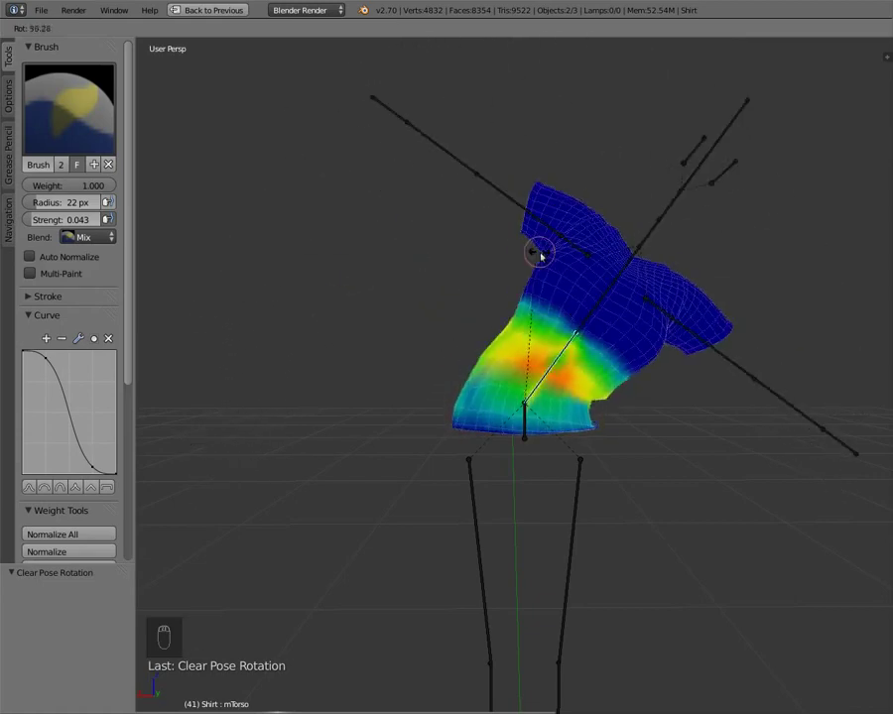
click(562, 399)
middle_drag(561, 399, 441, 449)
middle_drag(546, 428, 424, 438)
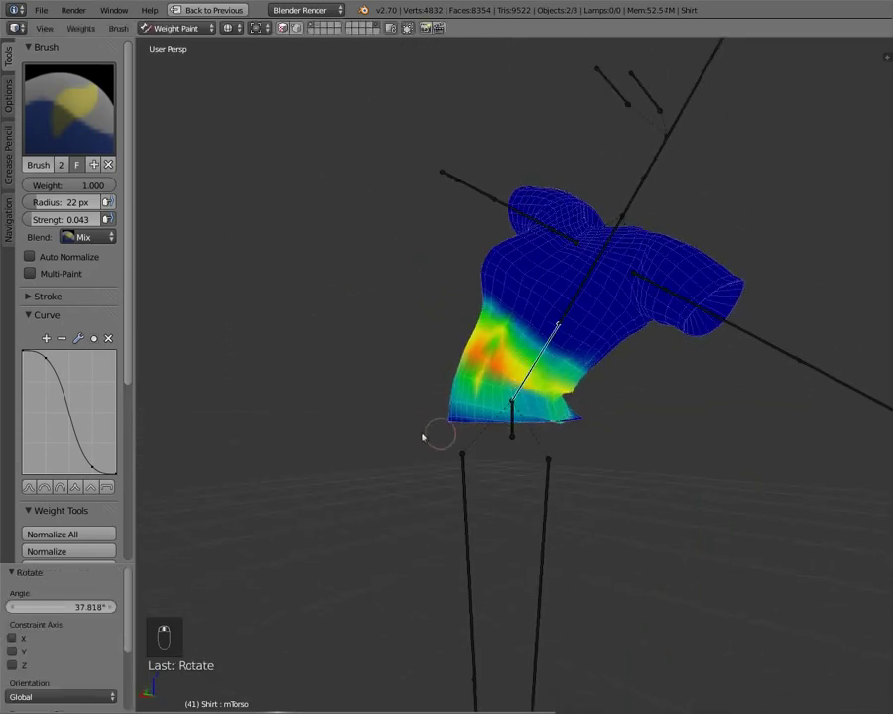
middle_drag(558, 420, 457, 427)
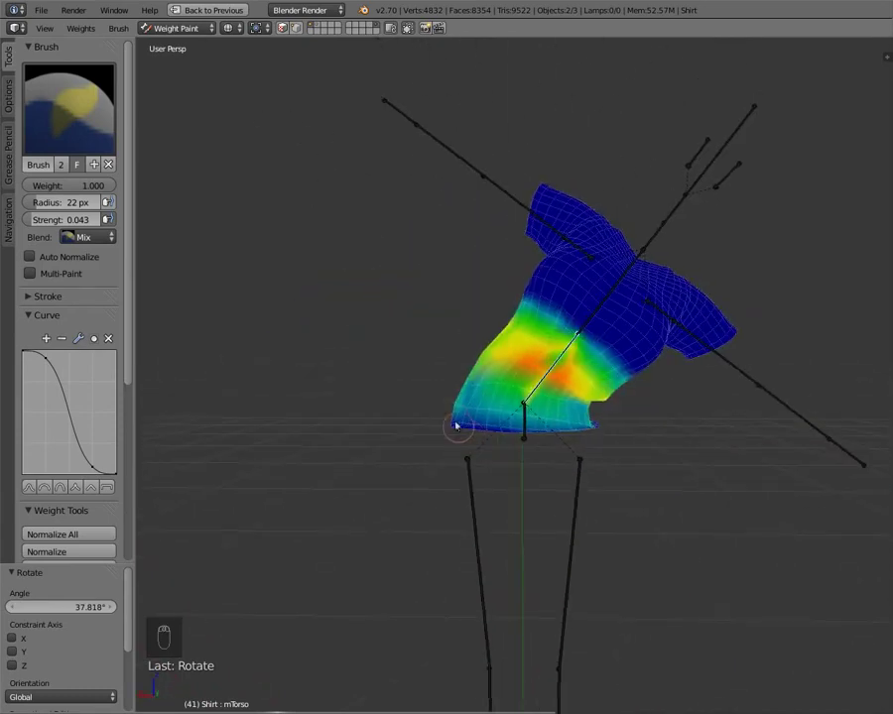
middle_drag(411, 377, 363, 437)
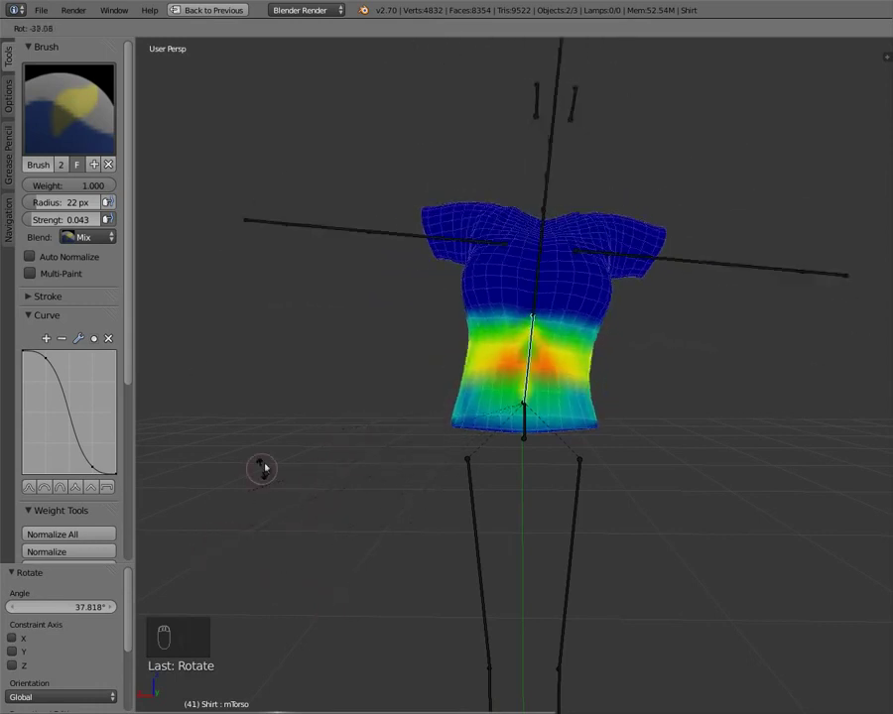
click(489, 440)
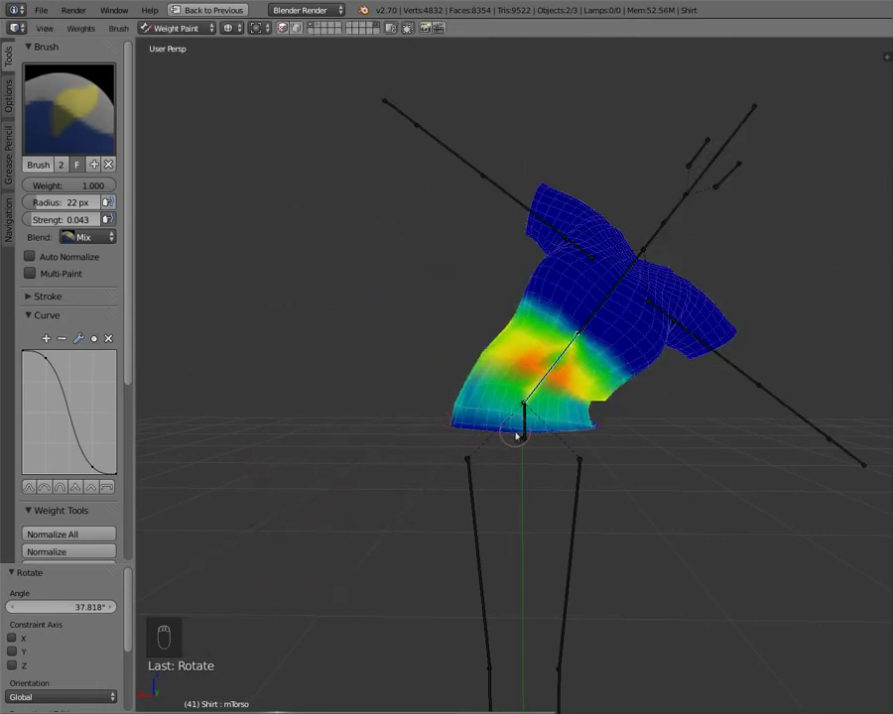
key(alt+r)
Twist the mTorso bone 54.612° about the global Z axis and inspect the deformation around the waist
middle_drag(571, 425, 529, 452)
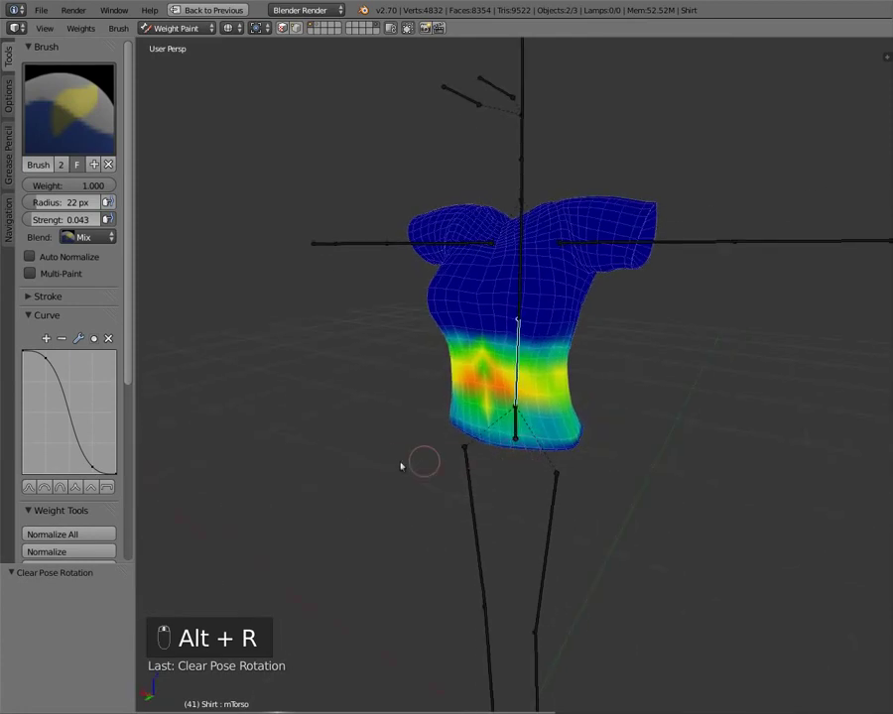
key(r)
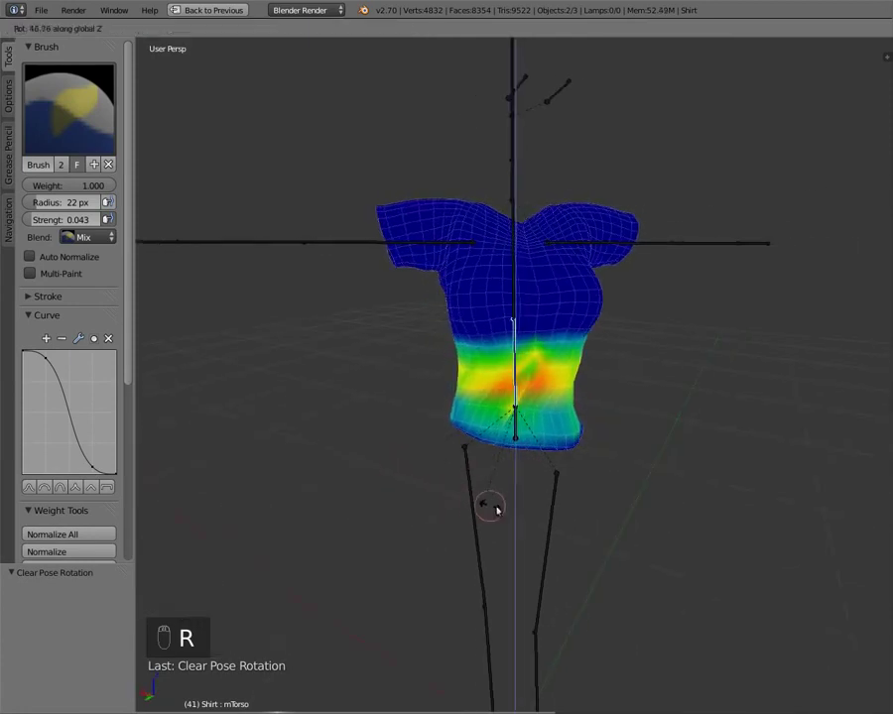
click(478, 460)
middle_drag(479, 460, 298, 407)
scroll(581, 440, up, 2)
middle_drag(522, 421, 432, 391)
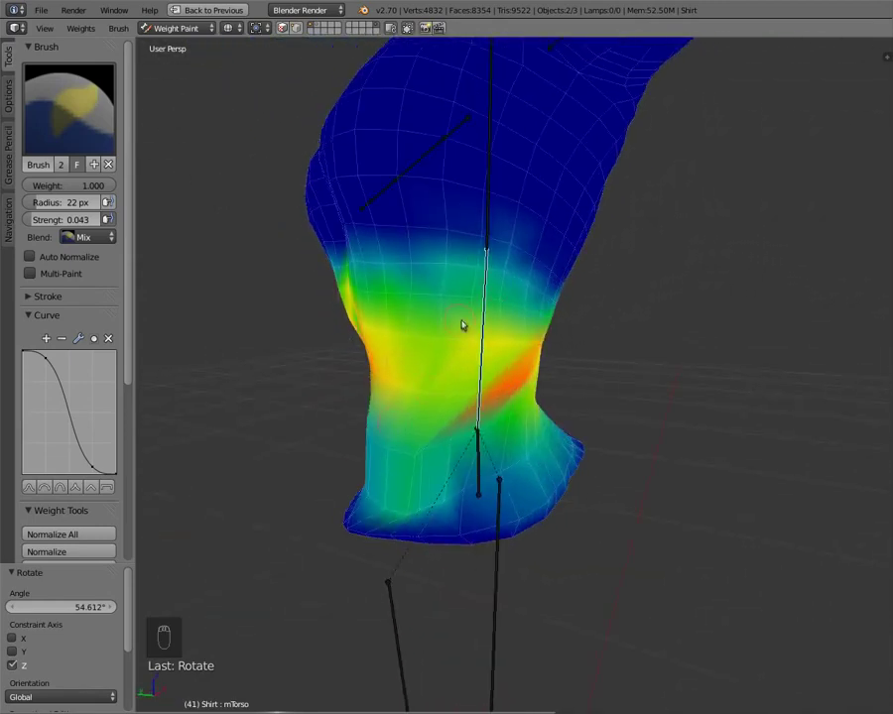
Select the mChest bone, twist it 52.924° about the global Z axis and inspect the shirt from front, back and sides
middle_drag(462, 325, 489, 263)
right_click(494, 251)
key(r)
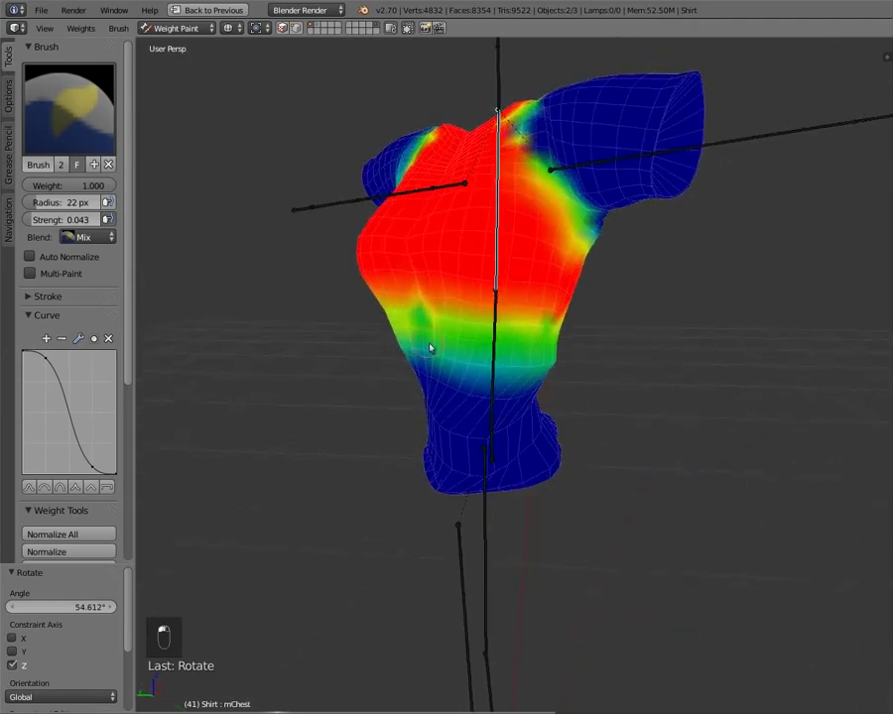
key(z)
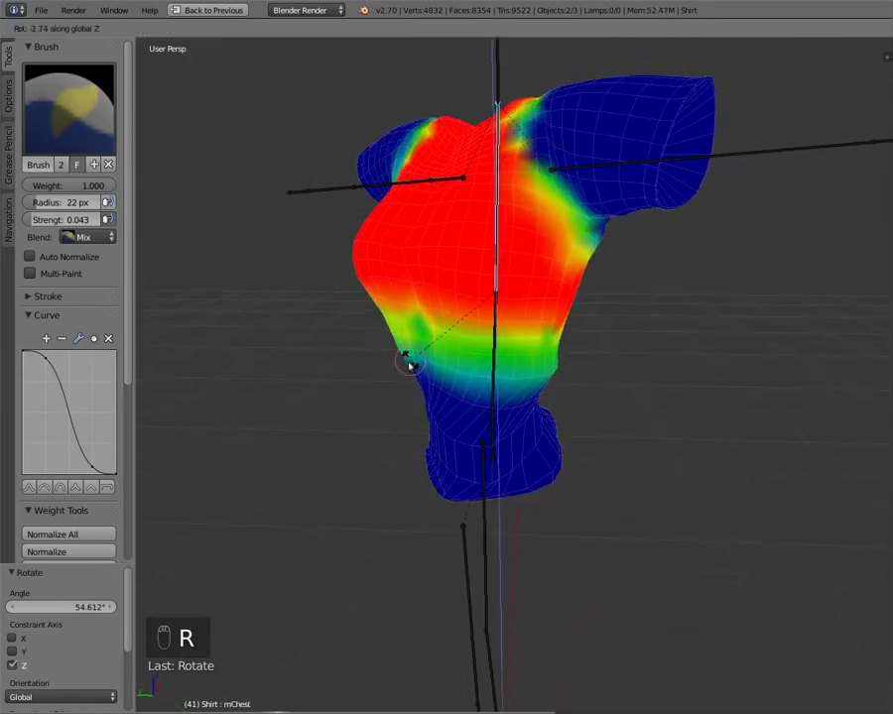
click(506, 372)
middle_drag(506, 372, 560, 96)
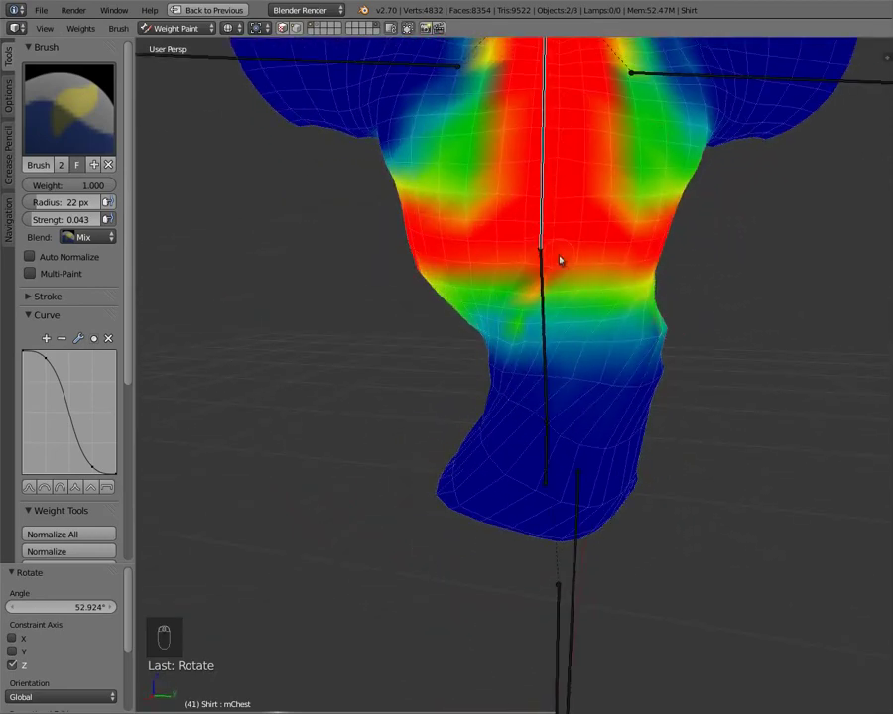
middle_drag(559, 260, 513, 422)
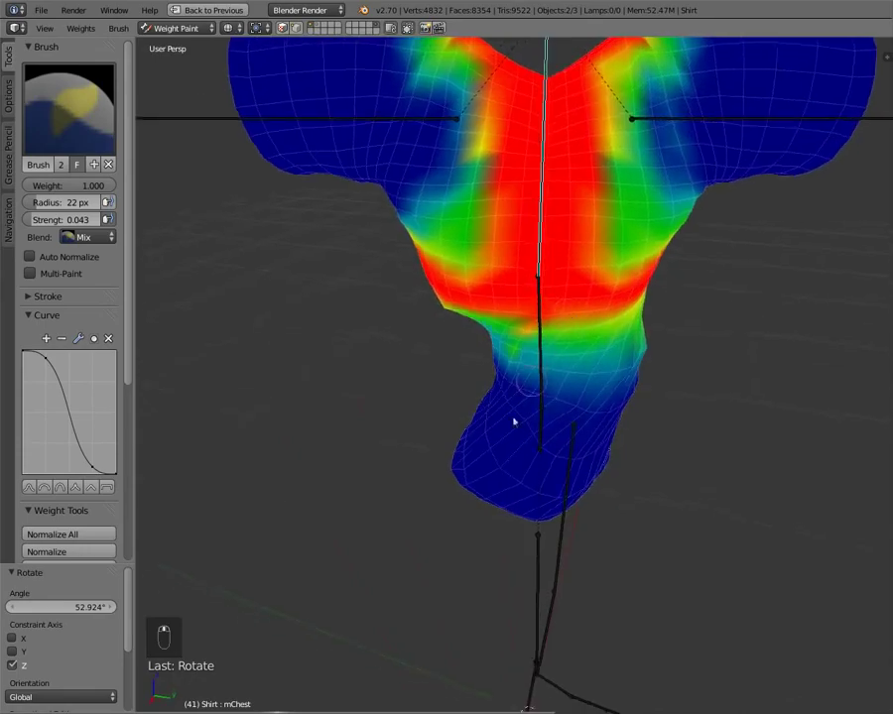
middle_drag(641, 344, 608, 361)
Clear the pose rotation of both the mChest and mTorso bones to return the shirt to its rest pose
key(super)
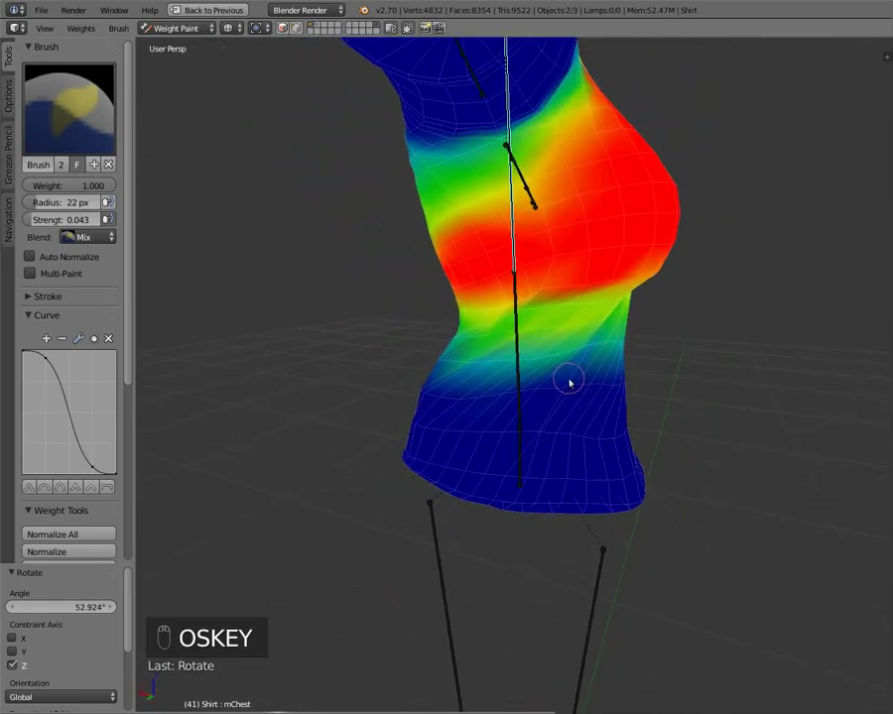
key(alt+r)
right_click(516, 340)
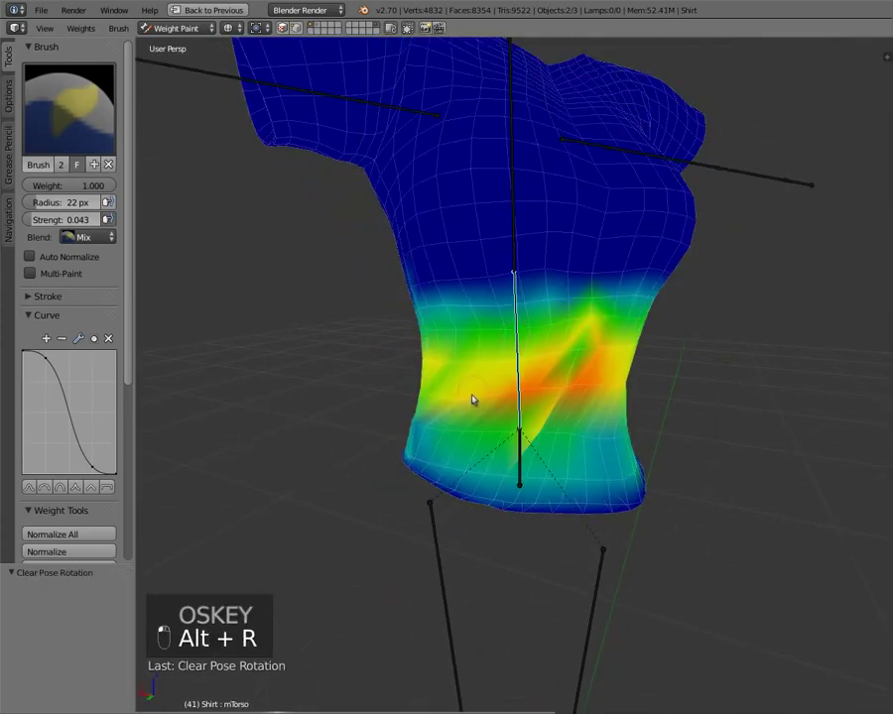
key(alt+r)
middle_drag(442, 347, 423, 341)
scroll(504, 342, down, 3)
scroll(434, 349, up, 2)
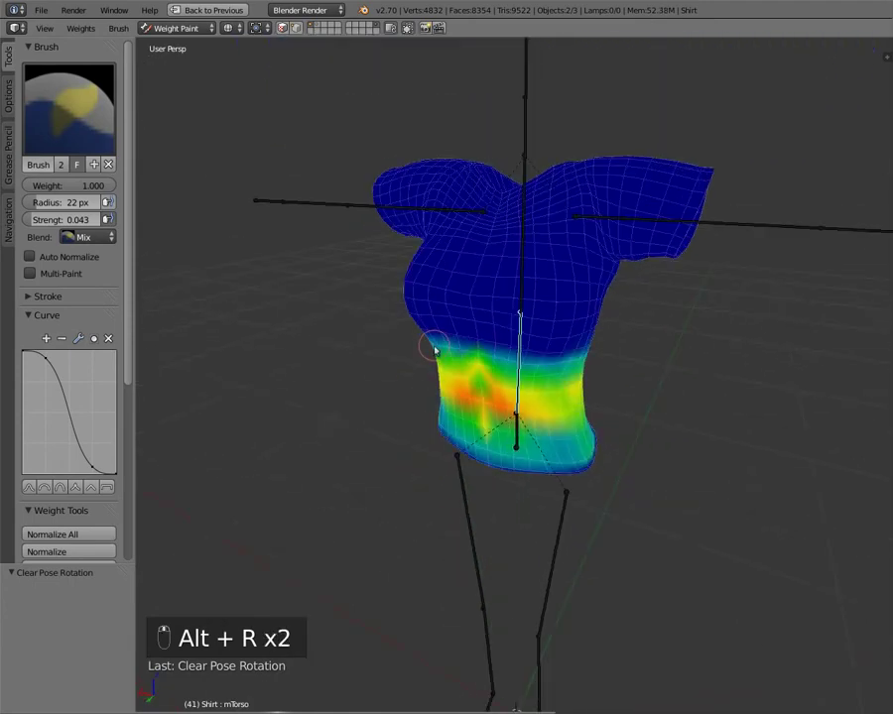
Return the shirt to Object Mode with solid shading and save the file
key(ctrl+Tab)
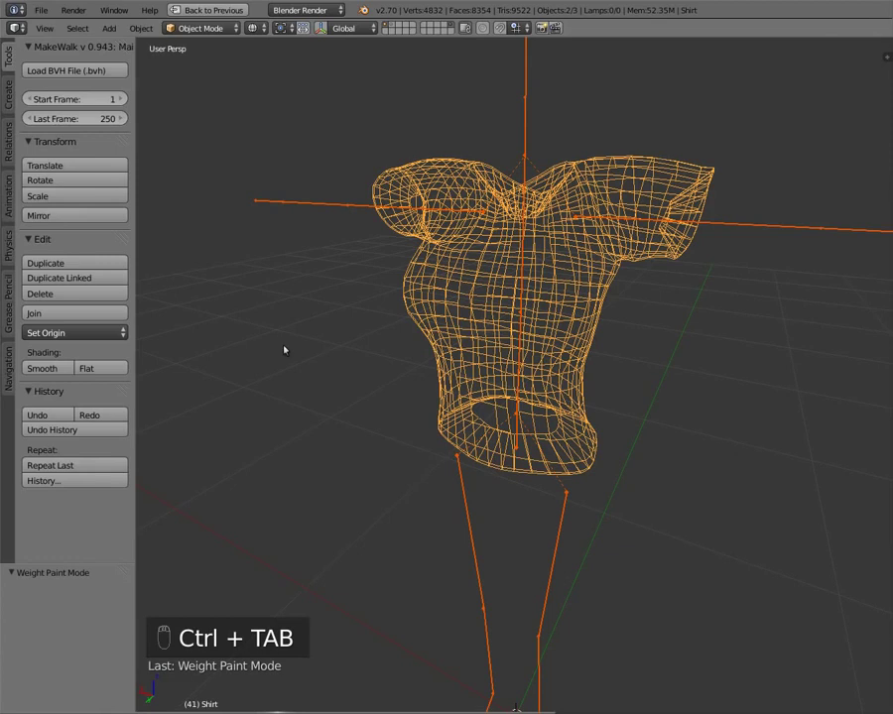
key(z)
middle_drag(340, 279, 486, 204)
scroll(473, 225, up, 1)
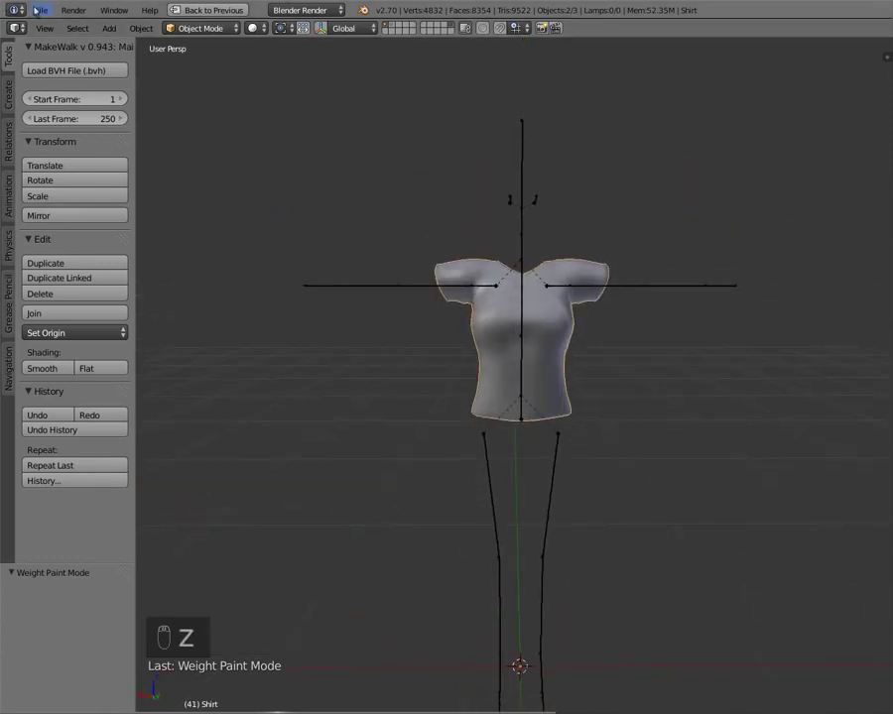
click(37, 10)
click(59, 115)
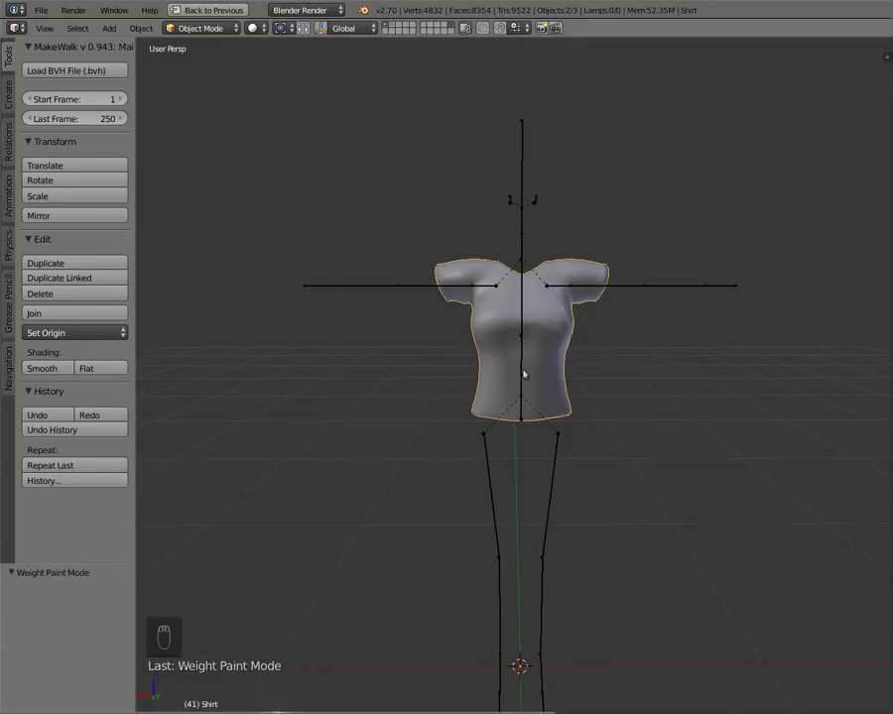
Restore the multi-area layout, change the Outliner area to the UV/Image Editor and check the shirt's UV layout on Map_Shadow
key(ctrl+Up)
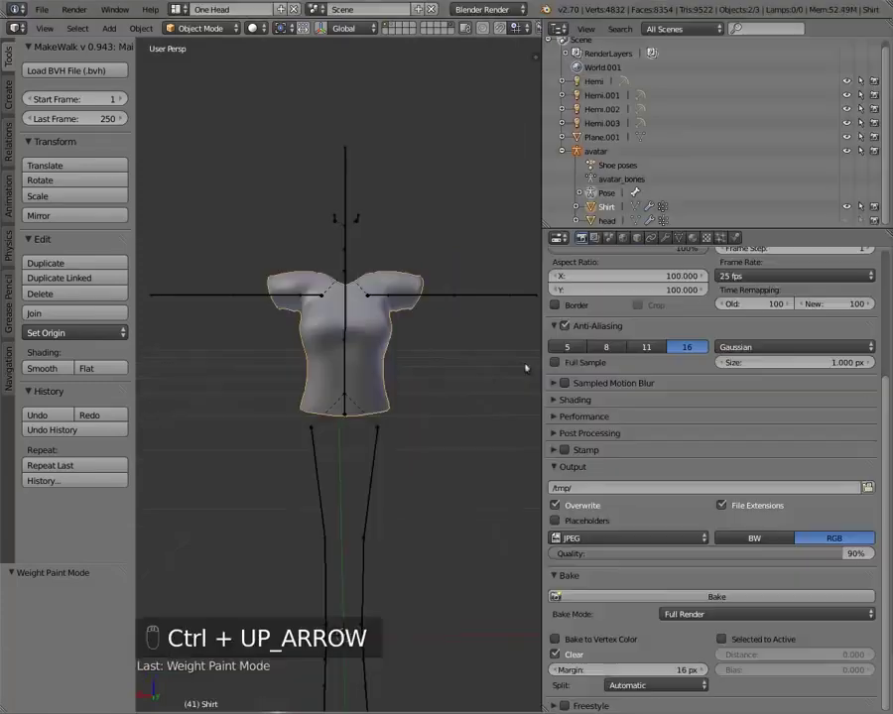
click(558, 29)
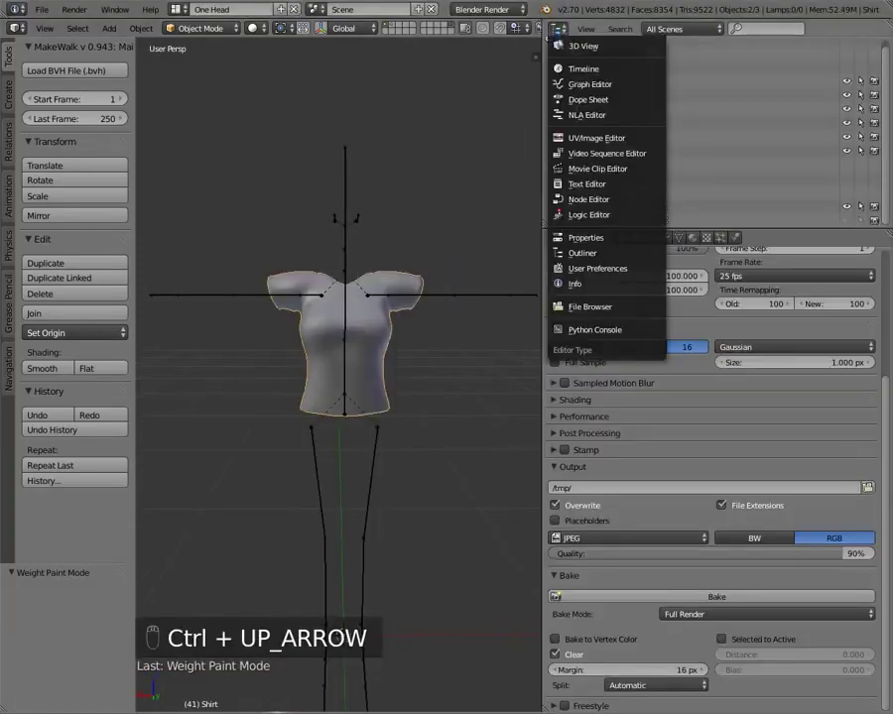
click(562, 138)
key(Tab)
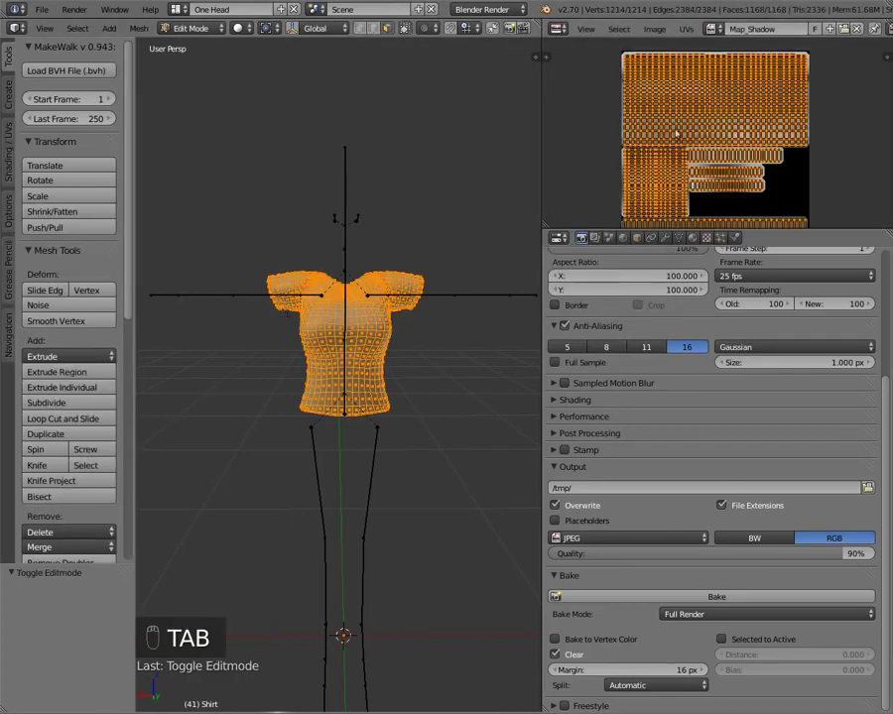
key(Tab)
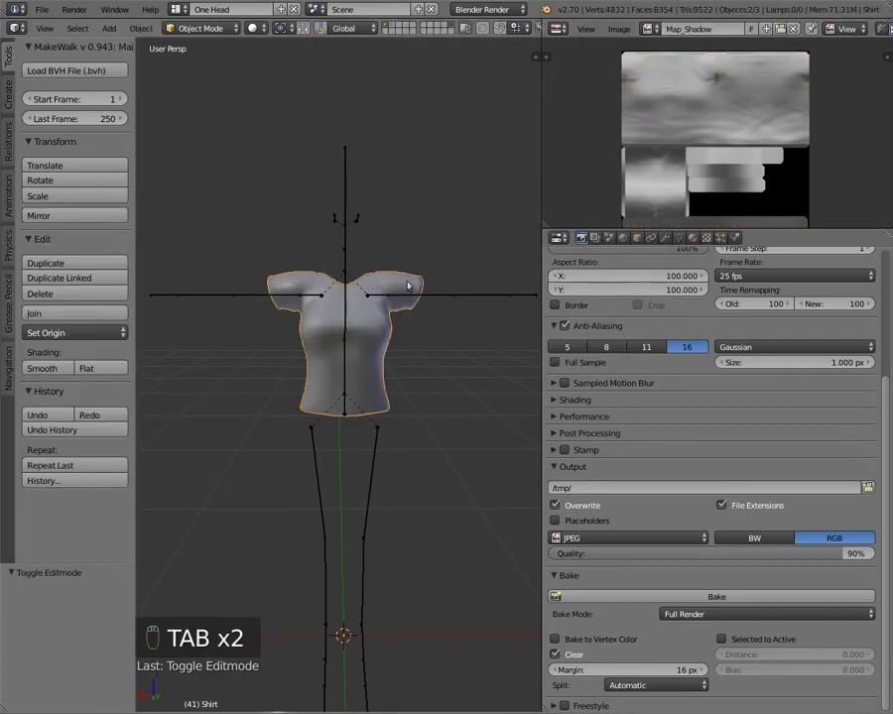
Switch the viewport to textured shading and examine the baked shadow map on the shirt from several angles
key(alt+z)
middle_drag(356, 386, 516, 379)
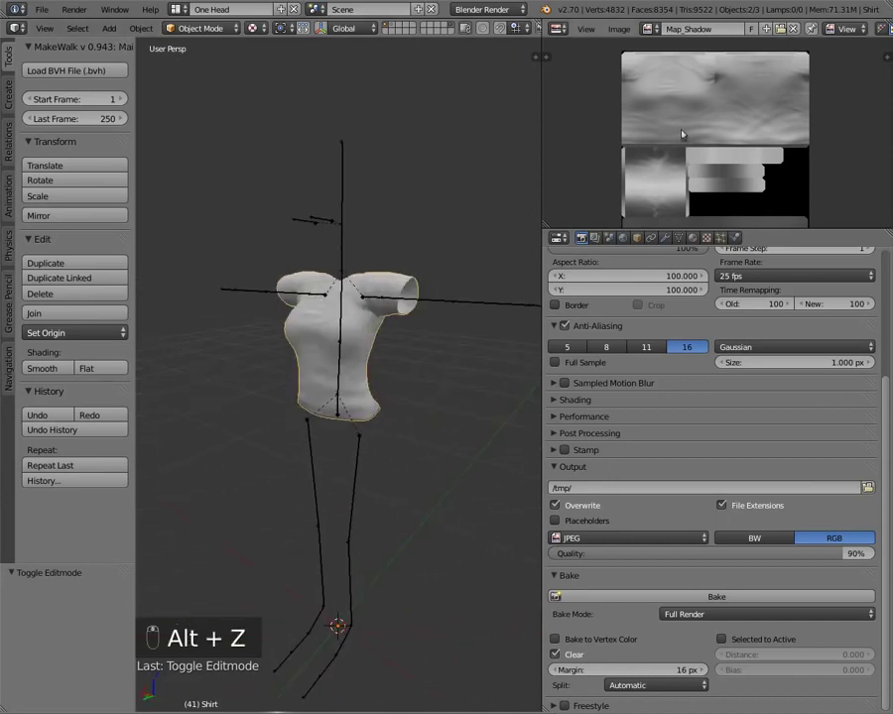
middle_drag(442, 293, 446, 205)
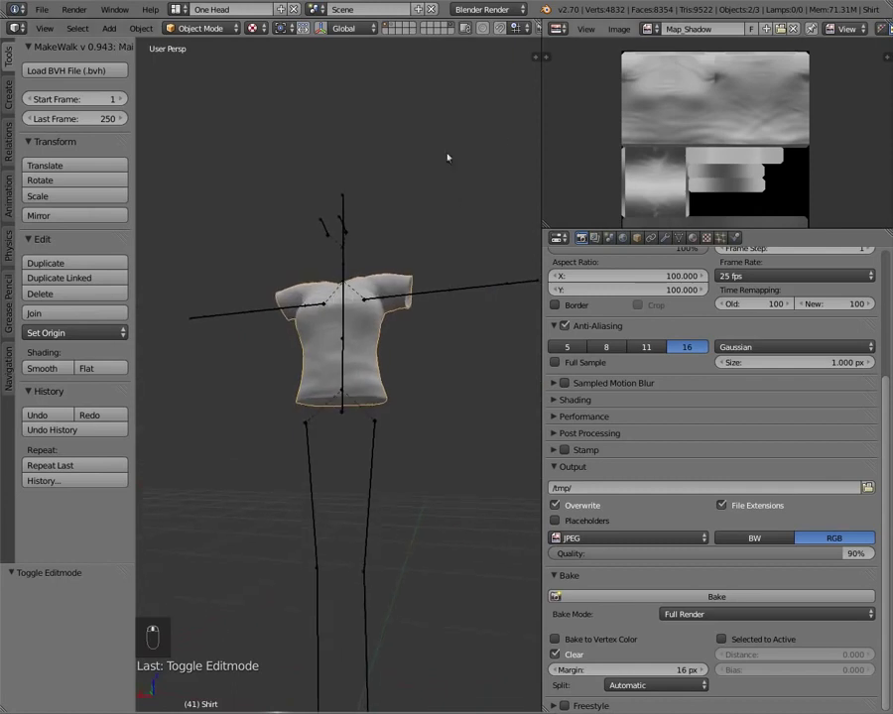
middle_drag(448, 156, 365, 315)
scroll(347, 325, up, 4)
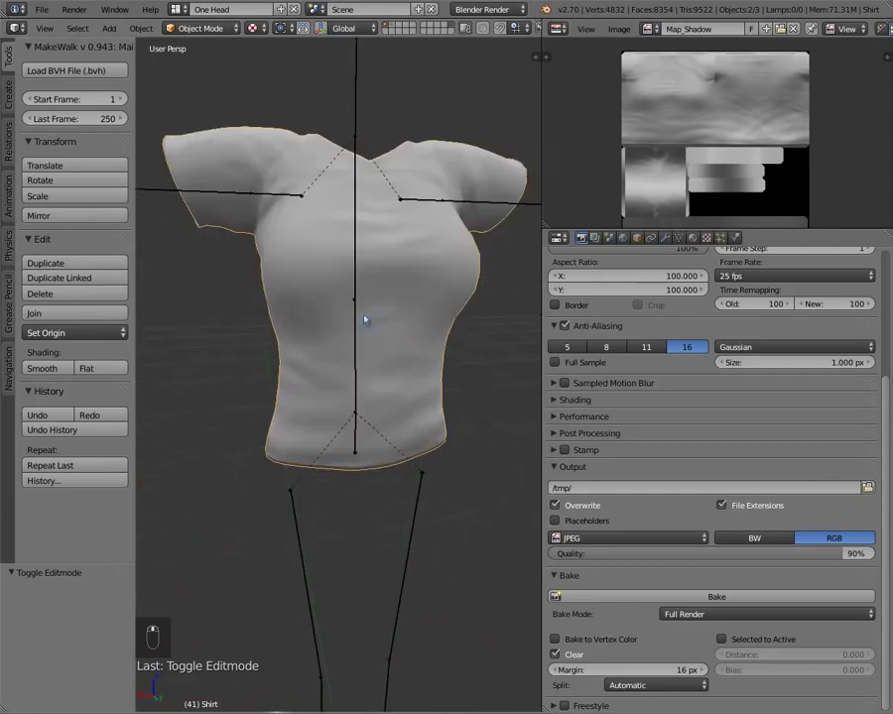
scroll(212, 291, down, 3)
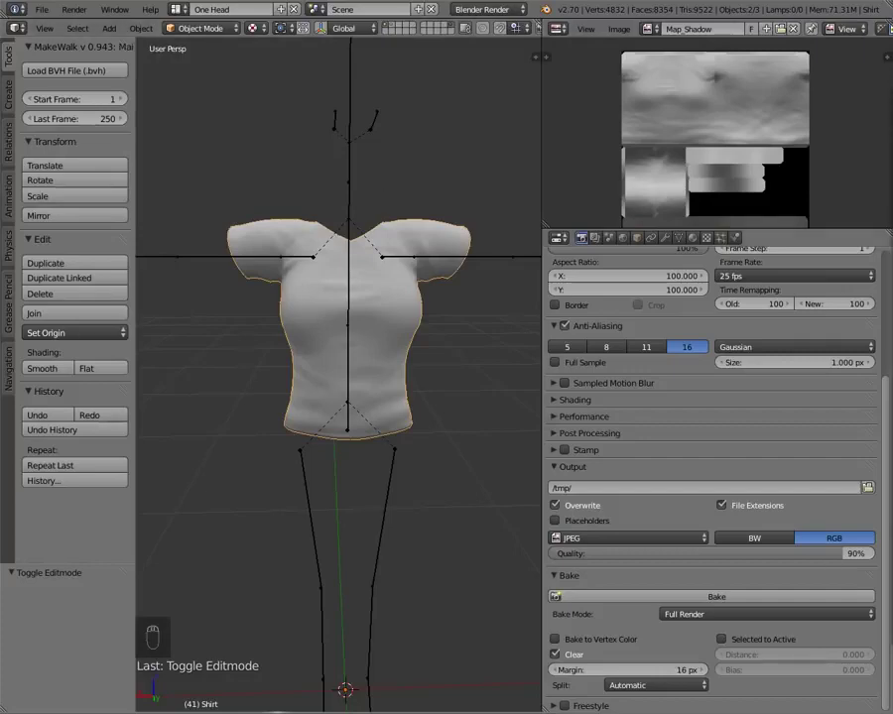
Switch to the CG Textures website in the browser and search for "fabric"
drag(891, 218, 498, 87)
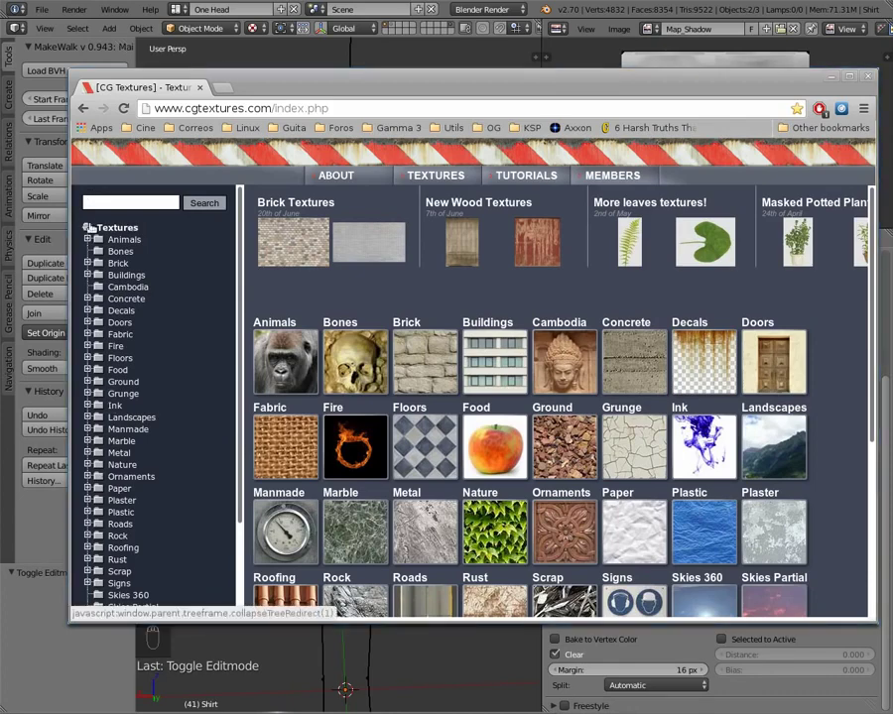
click(106, 203)
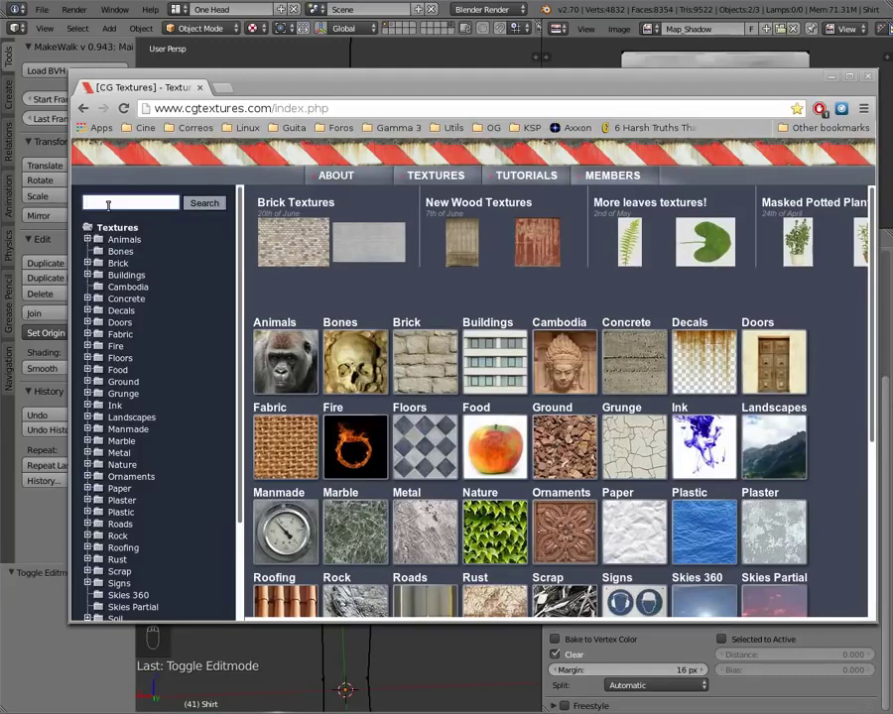
text(fabric)
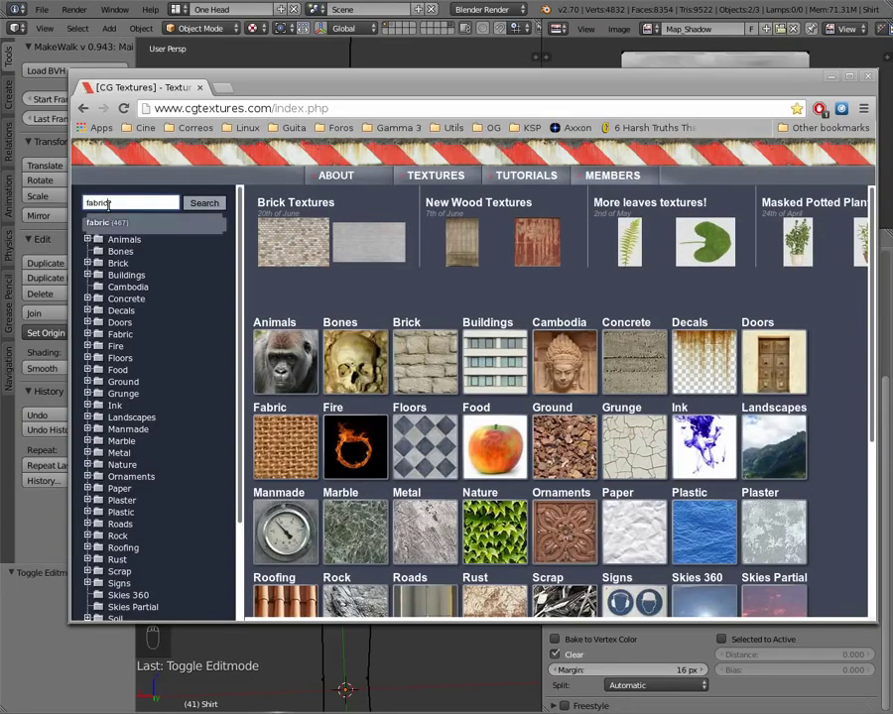
click(204, 204)
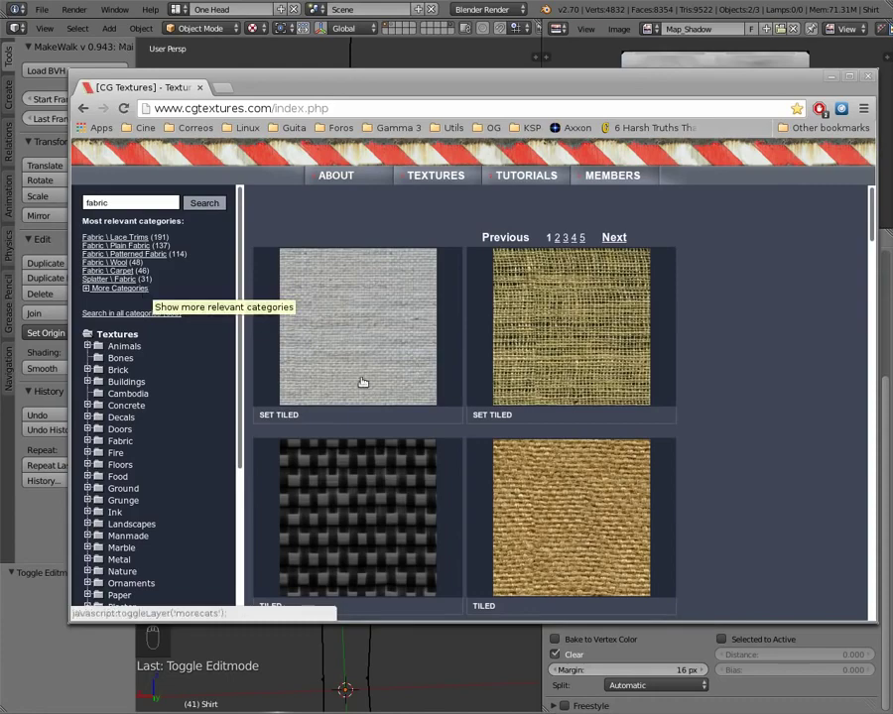
Look through the tiled fabric textures in the search results for one that suits the shirt
scroll(831, 347, down, 4)
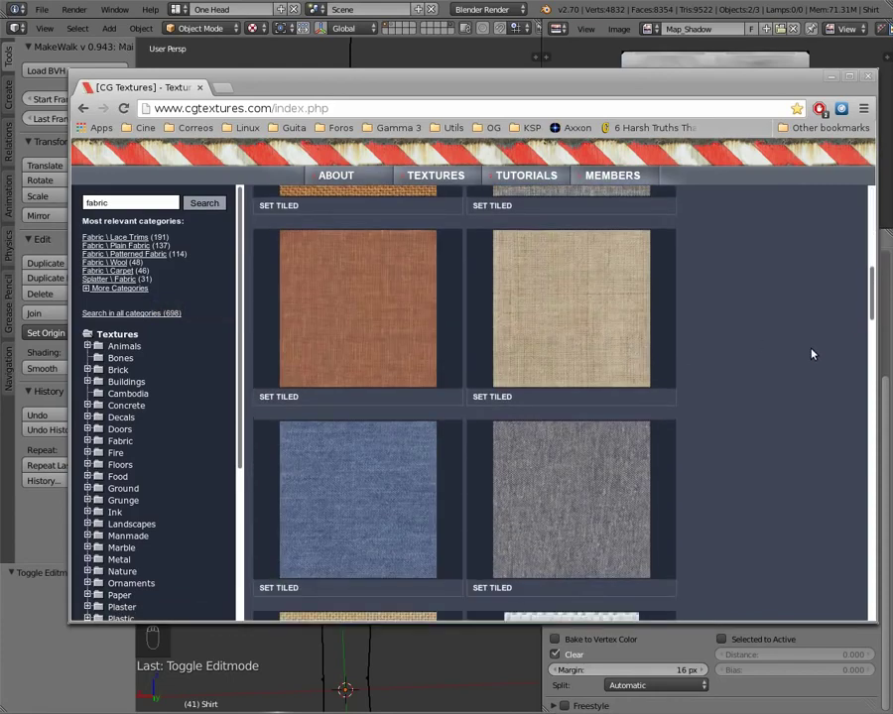
scroll(804, 354, down, 3)
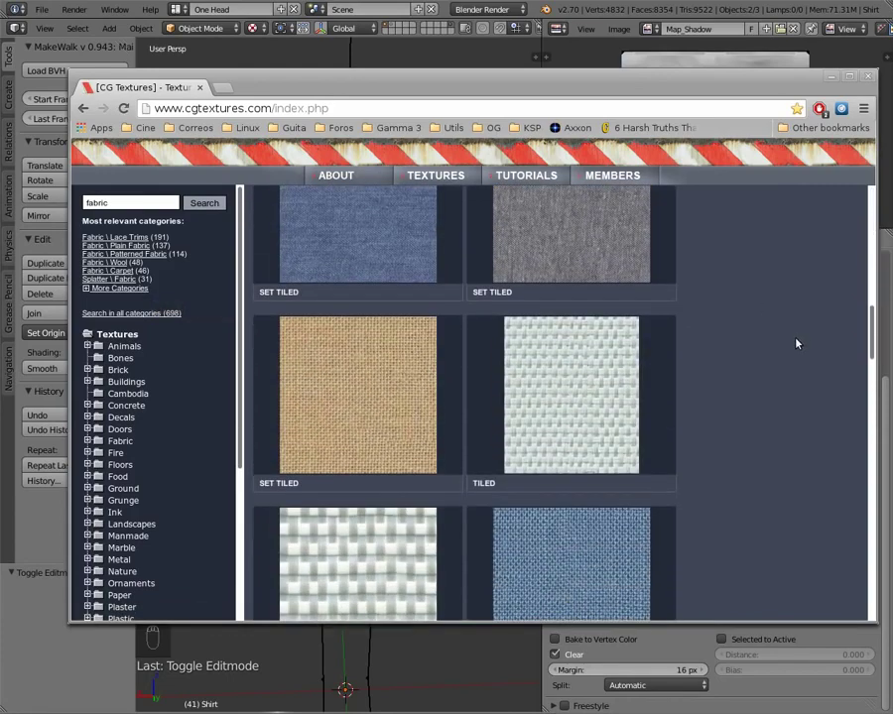
scroll(498, 324, up, 1)
scroll(433, 364, down, 2)
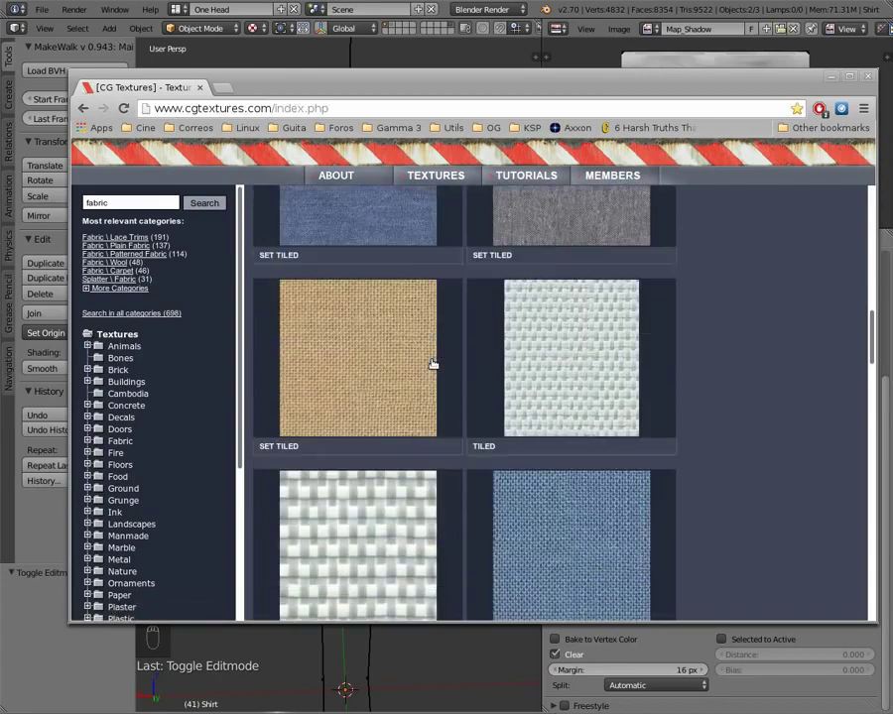
scroll(432, 364, down, 1)
scroll(461, 371, down, 4)
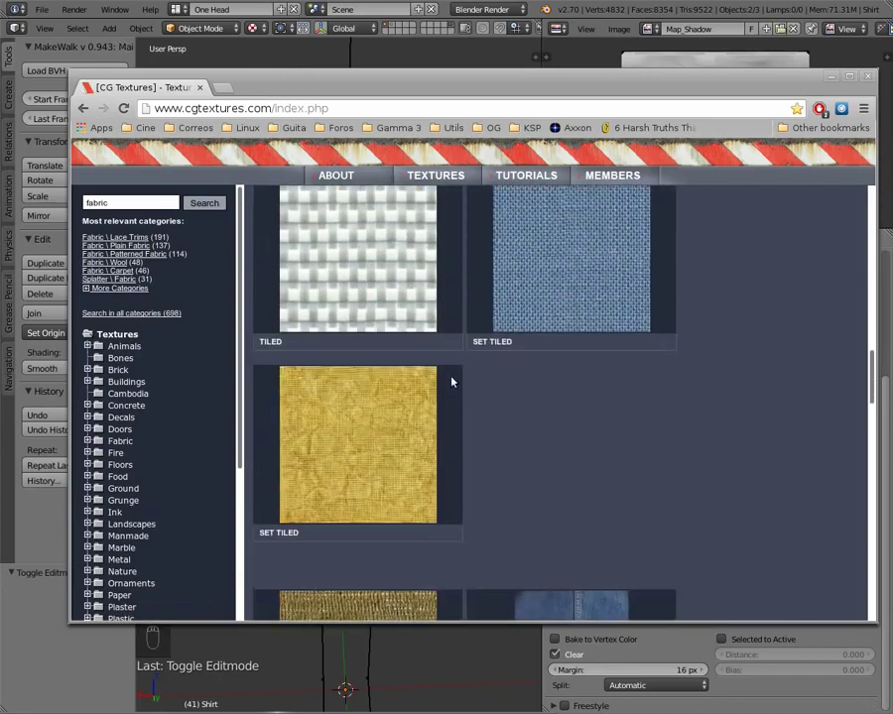
scroll(452, 382, up, 1)
scroll(453, 383, down, 1)
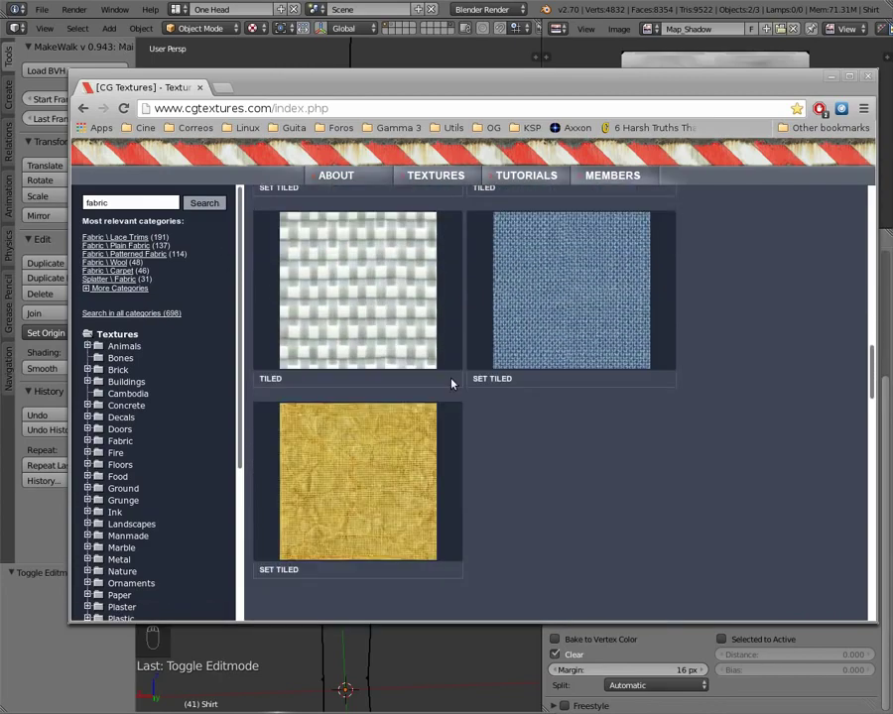
Expand the additional fabric categories and browse the Fabric \ Camouflage textures
click(103, 281)
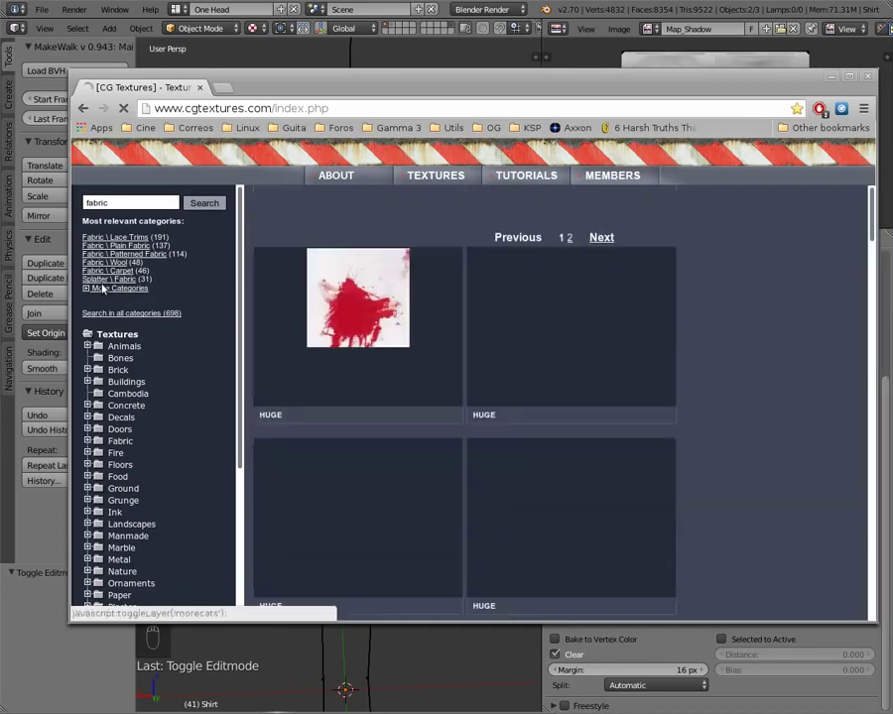
click(86, 288)
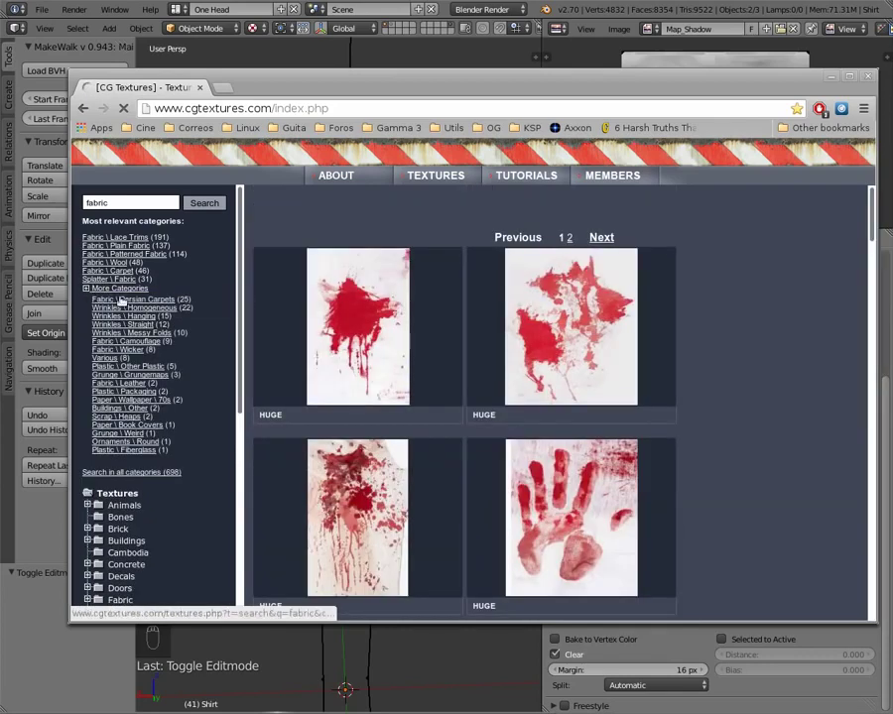
click(132, 348)
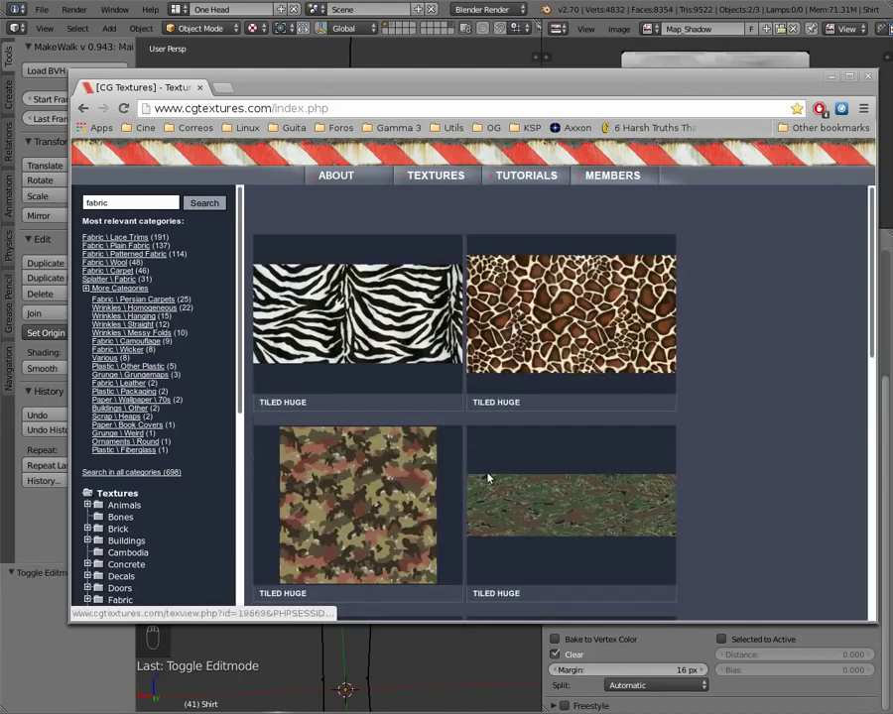
scroll(487, 465, down, 3)
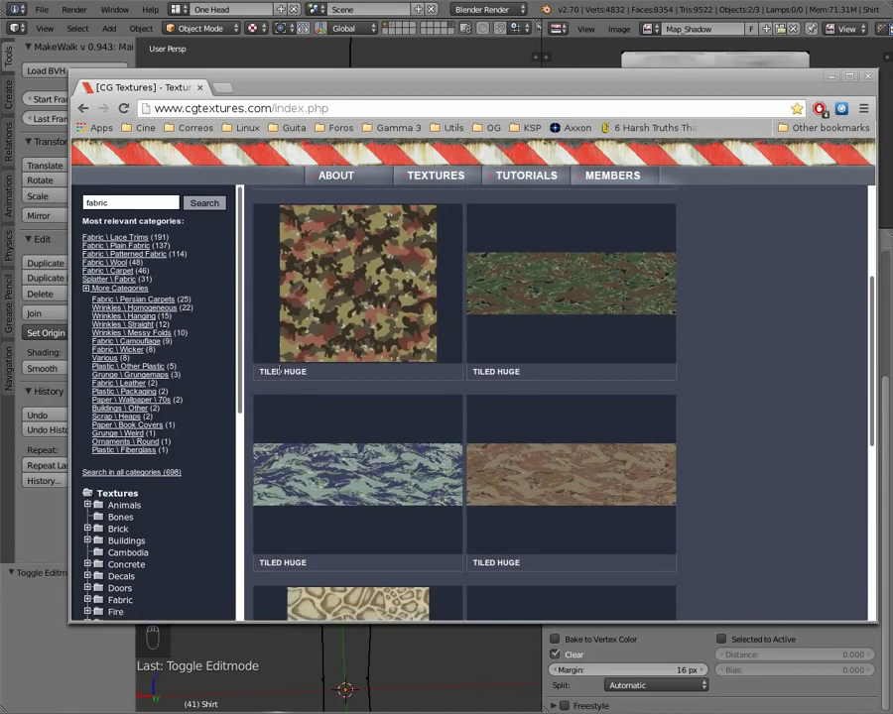
Open the square brown-green camouflage texture Camouflage0018 and download its Small 1024x1024 image
click(351, 285)
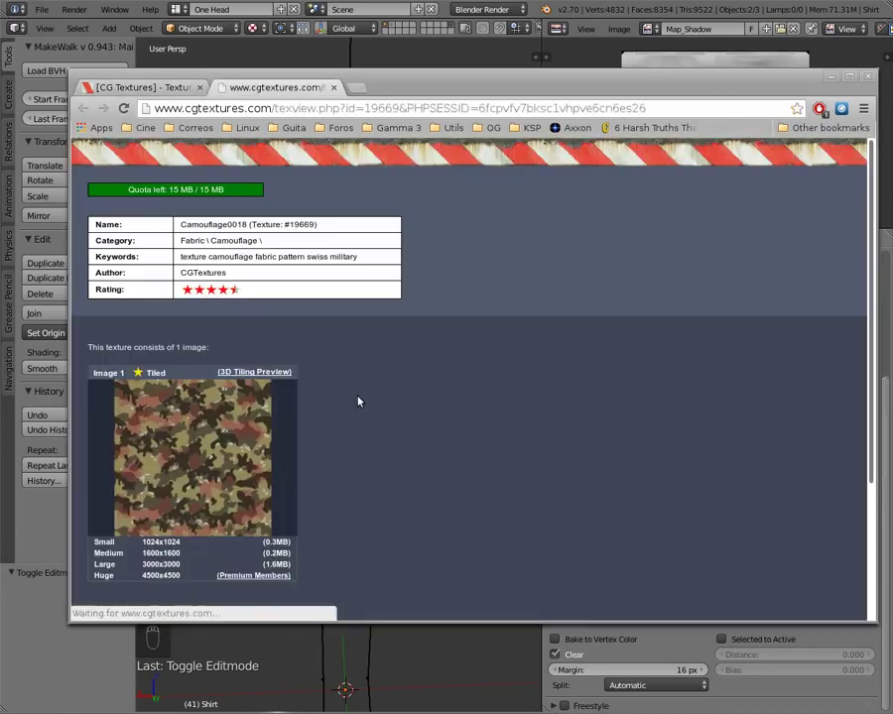
mouse_move(201, 432)
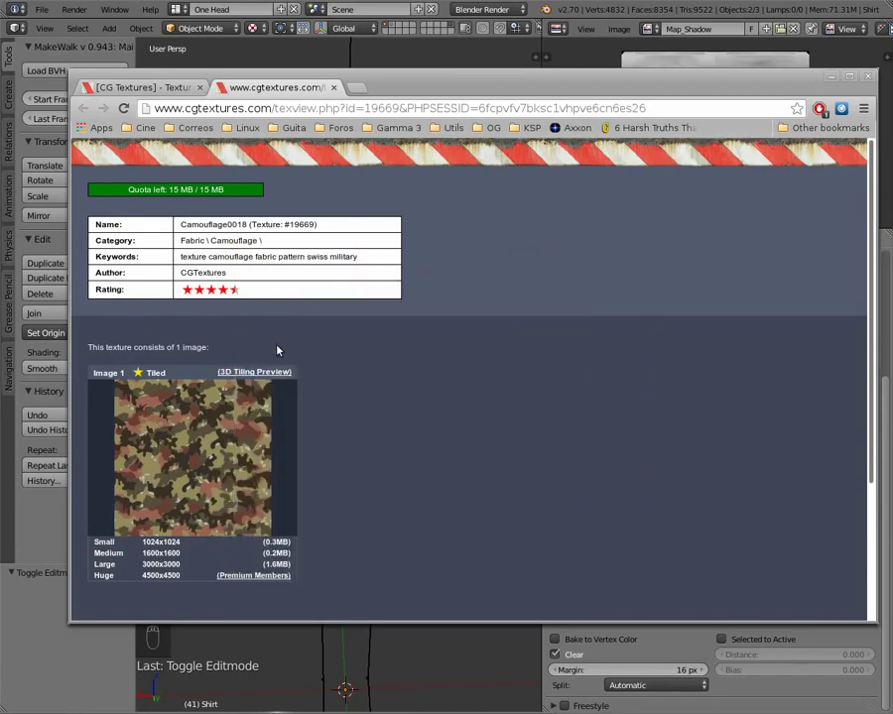
scroll(315, 479, down, 2)
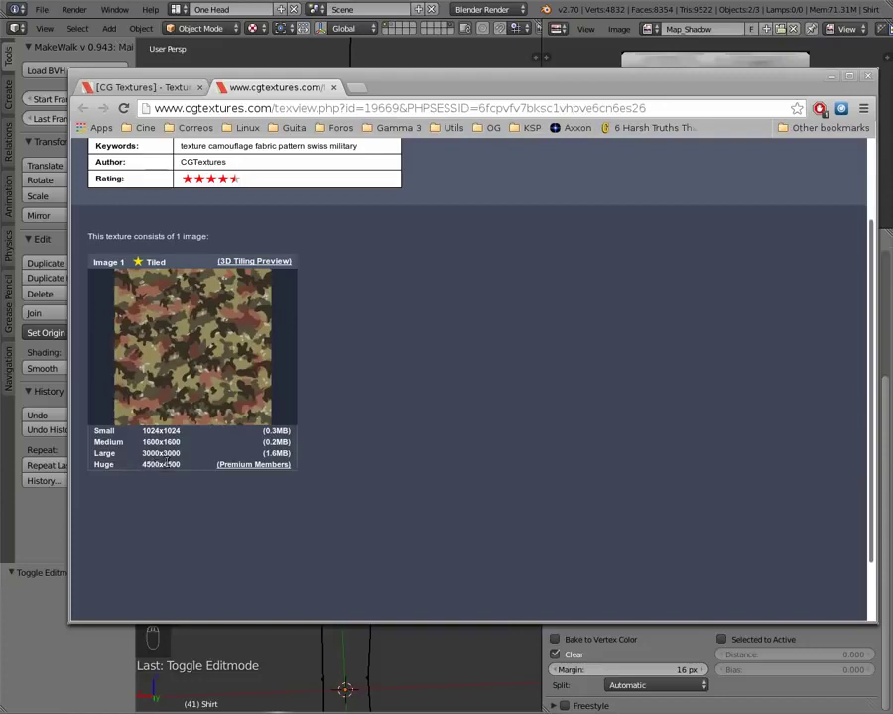
mouse_move(164, 346)
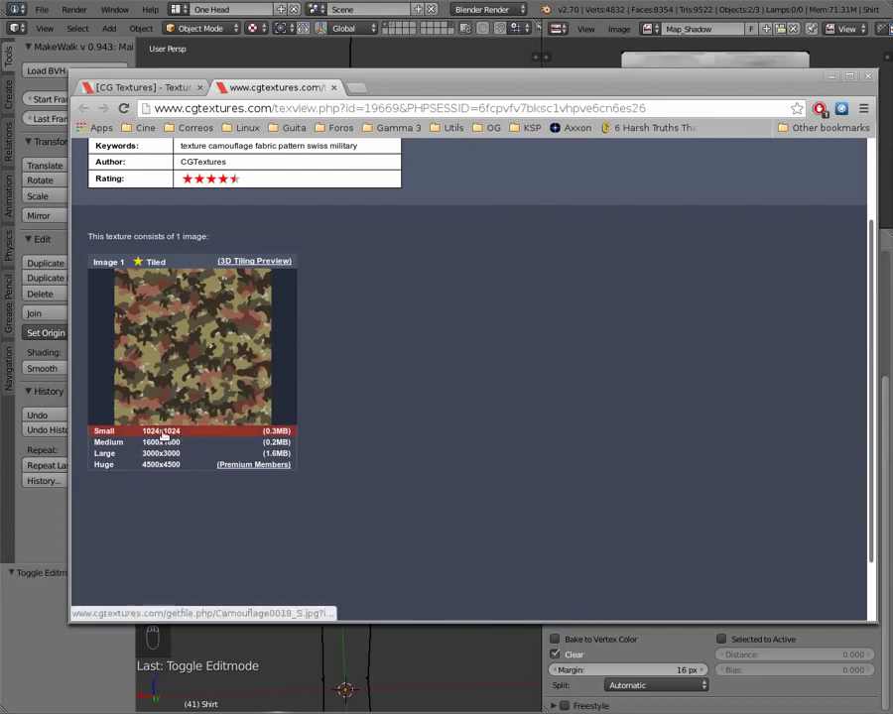
click(164, 433)
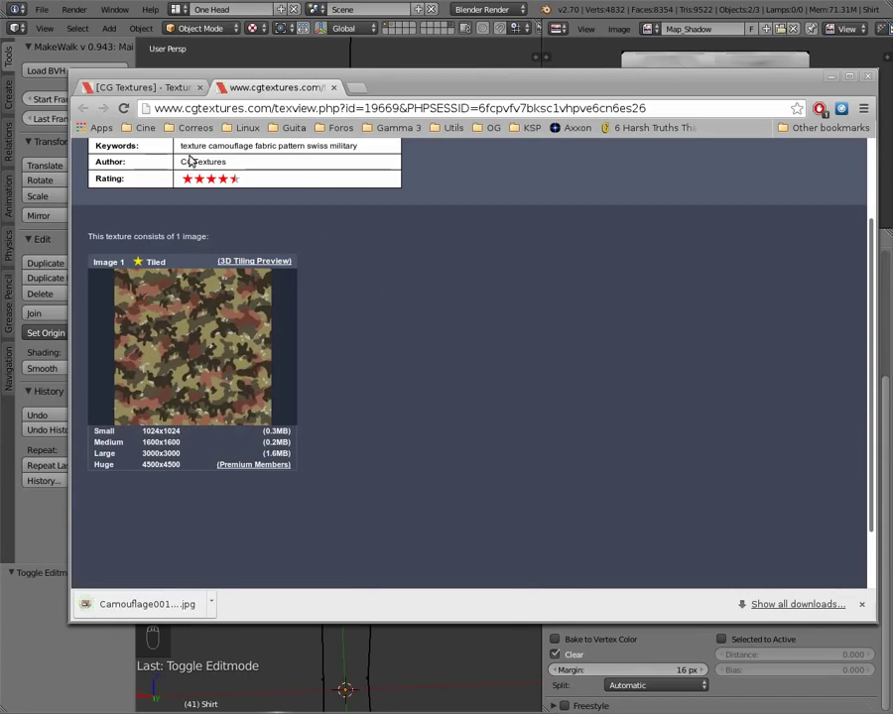
From the Fabric \ Plain Fabric category, open the brown canvas texture FabricPlain0055 and download its tiled Small 640x640 image
click(151, 89)
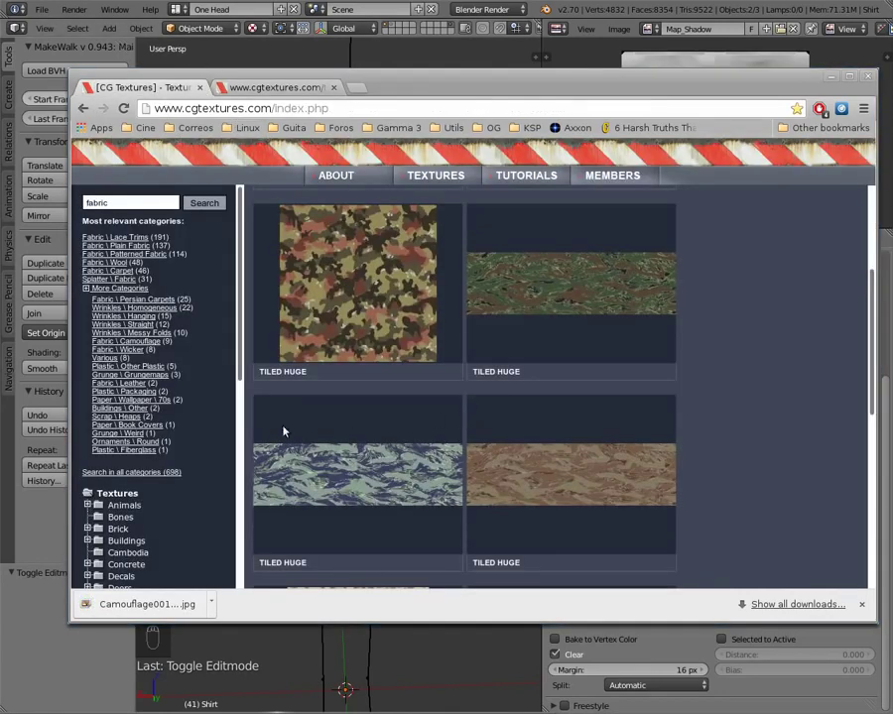
click(119, 246)
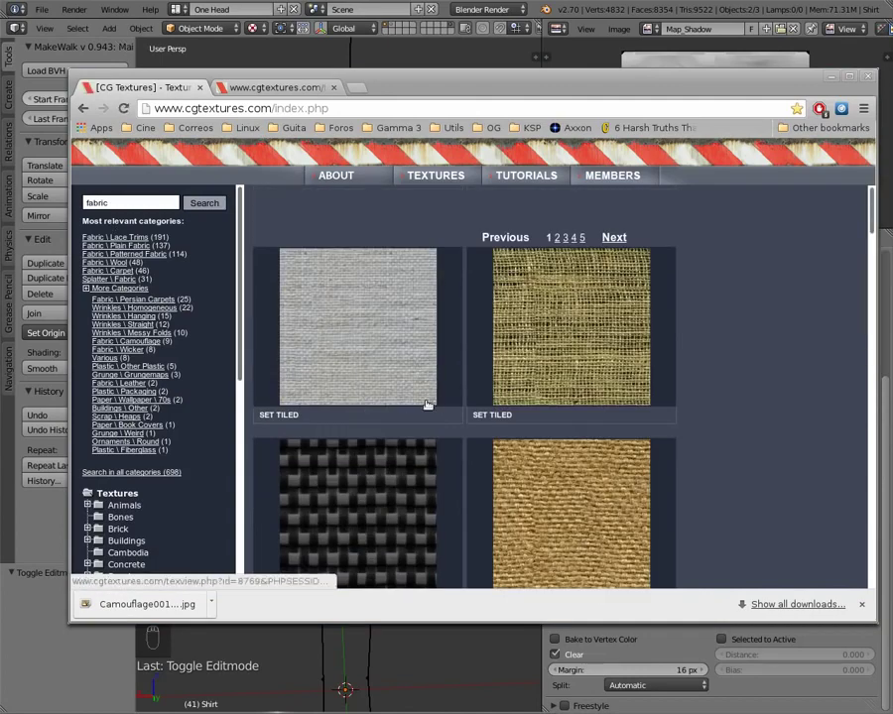
scroll(440, 386, down, 1)
scroll(440, 381, down, 2)
scroll(437, 372, down, 2)
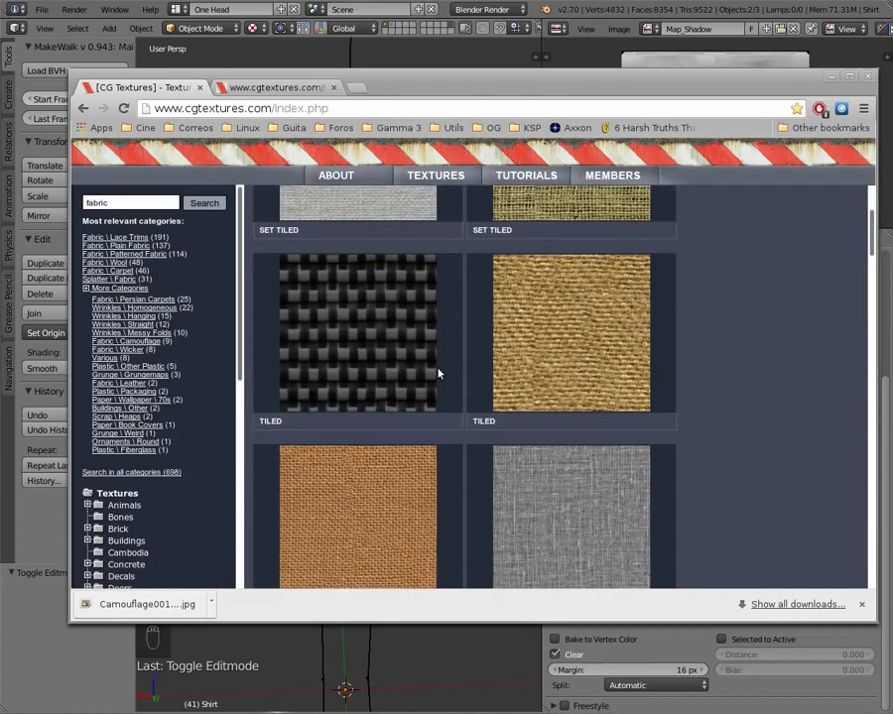
click(314, 452)
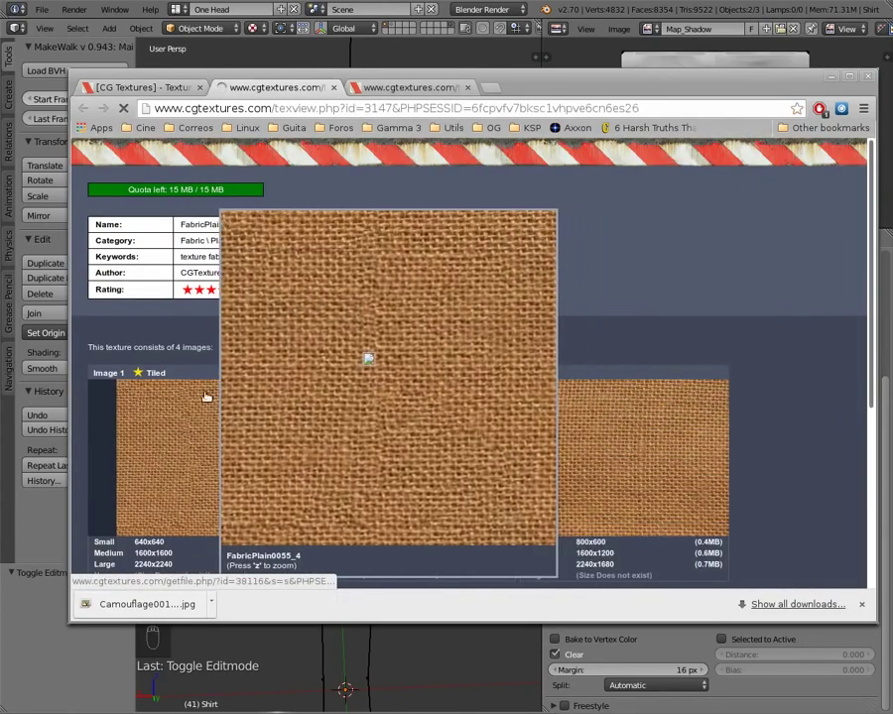
click(147, 543)
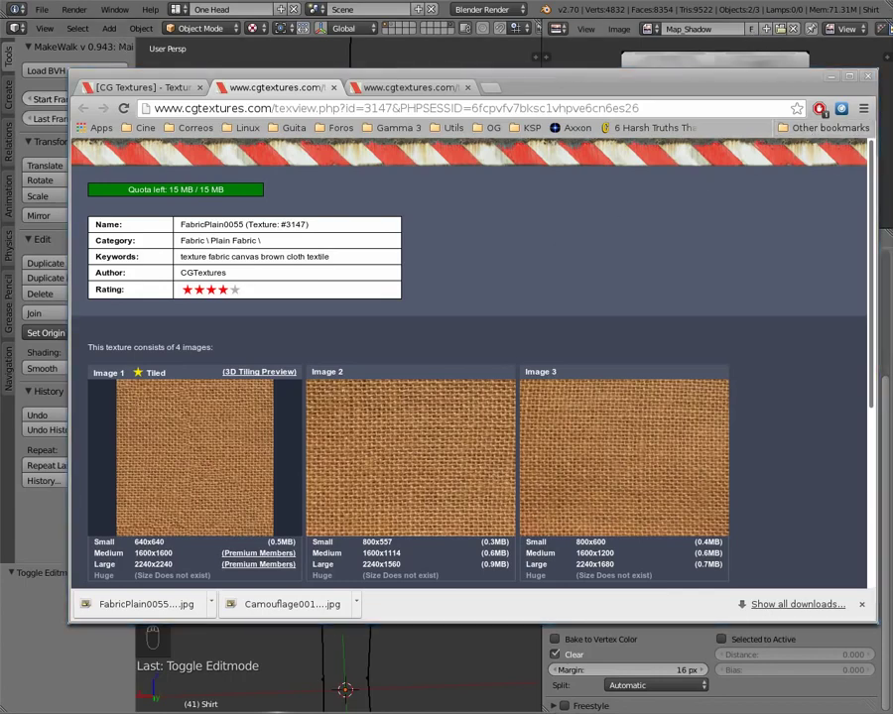
Switch back to Blender and give the shirt a new material named Shirt
drag(575, 91, 892, 92)
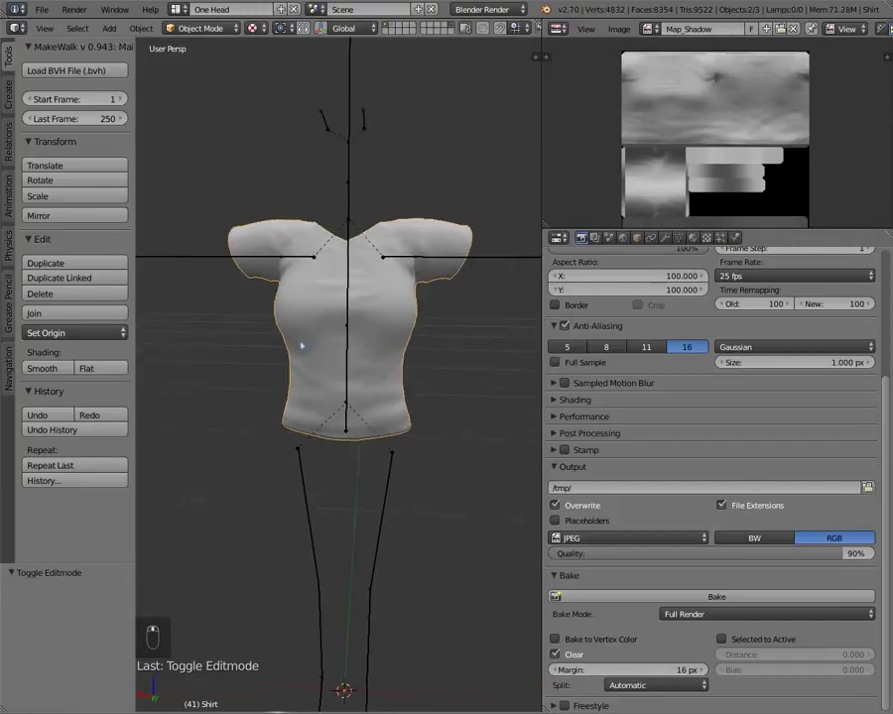
middle_drag(303, 342, 409, 363)
click(40, 9)
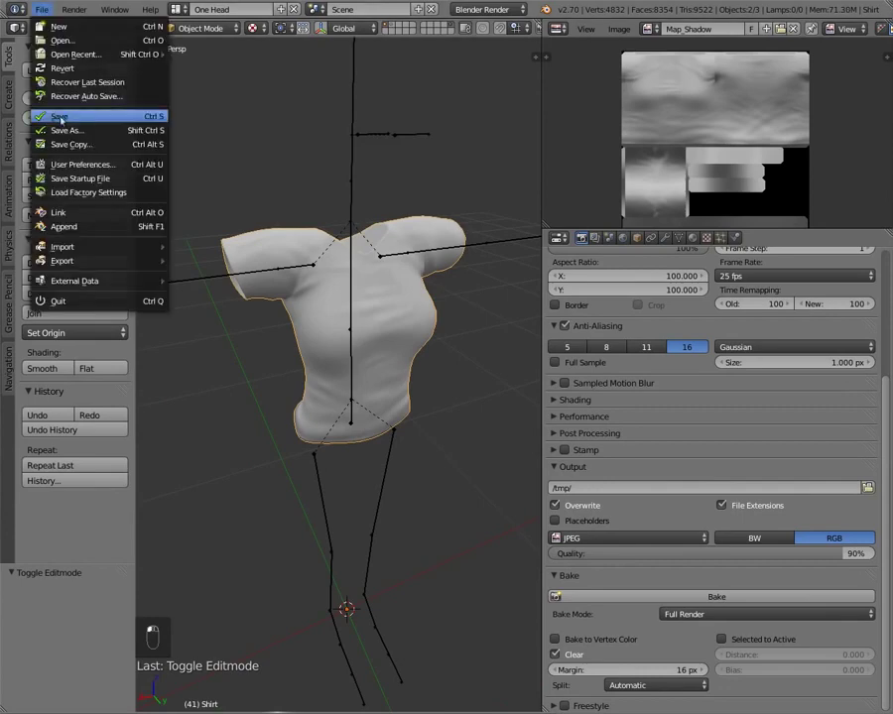
click(693, 238)
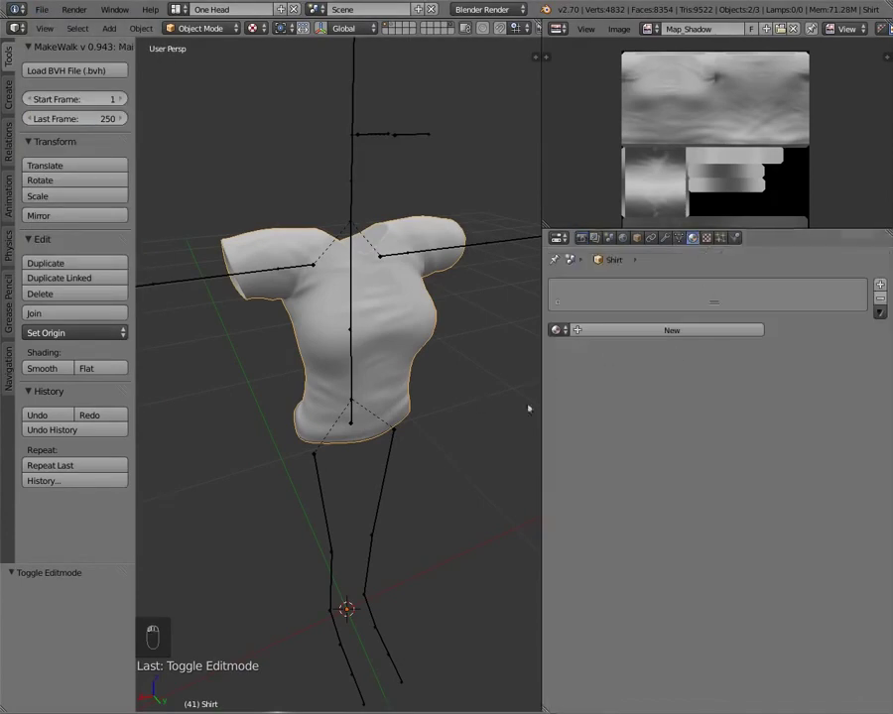
click(617, 329)
click(616, 329)
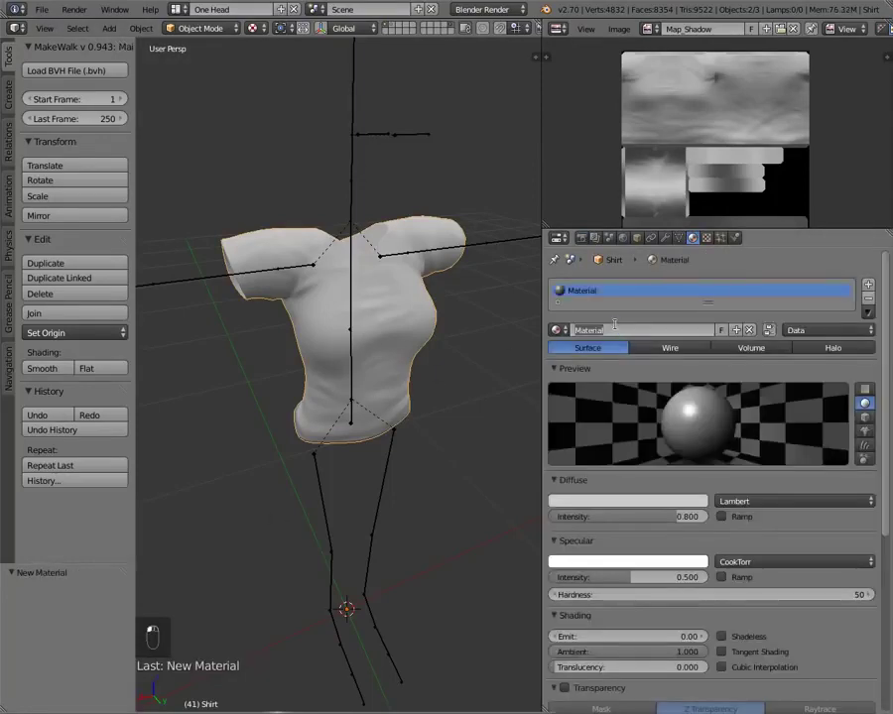
text(Shirt)
key(Return)
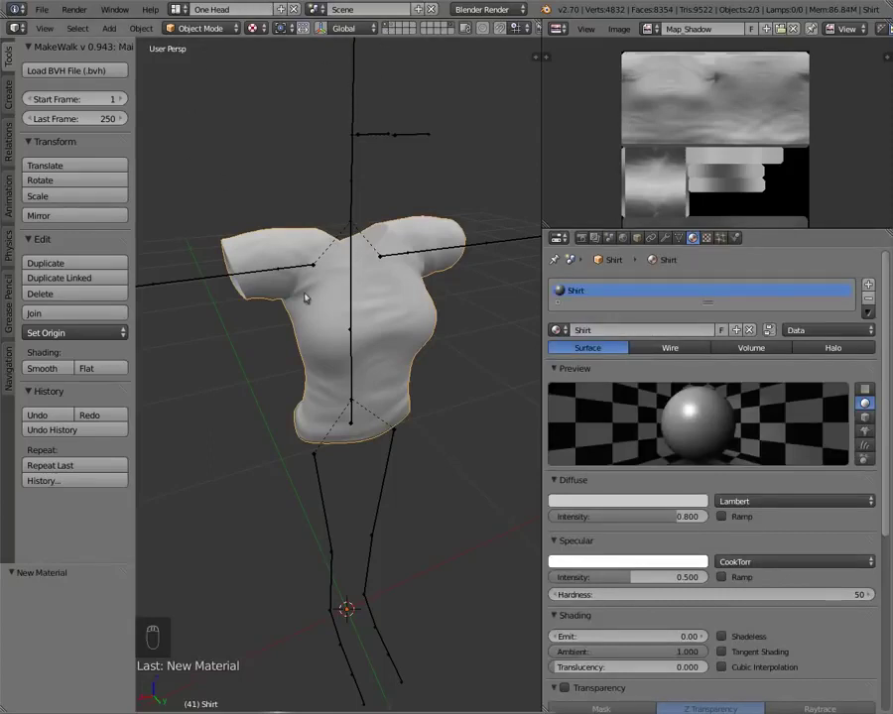
Show layer 2, select the high-resolution shirt there and check its mesh and UV layout in Edit Mode
key(2)
scroll(302, 319, down, 5)
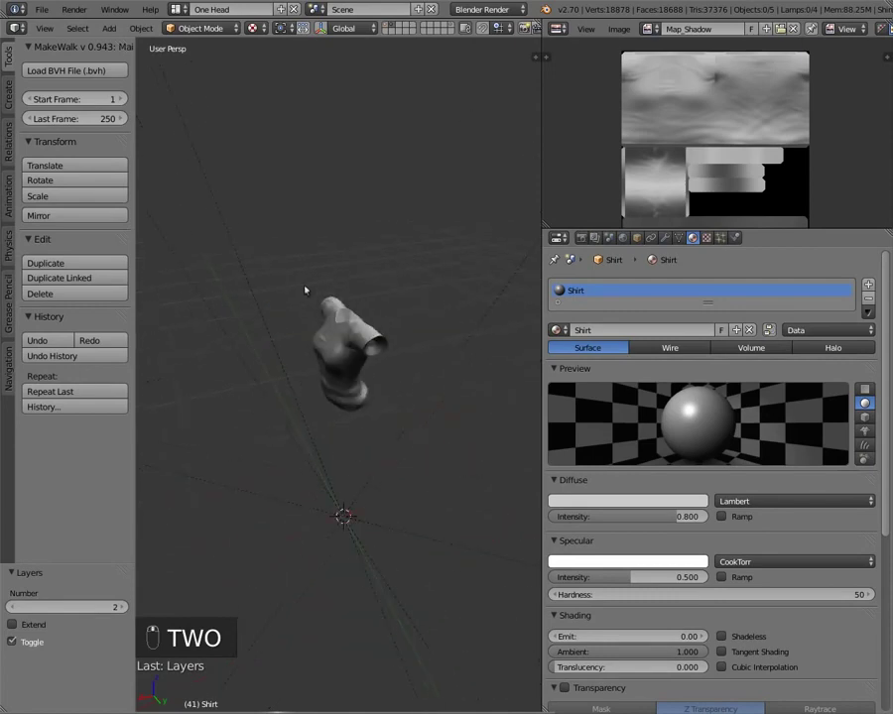
scroll(307, 293, up, 5)
right_click(306, 288)
key(Tab)
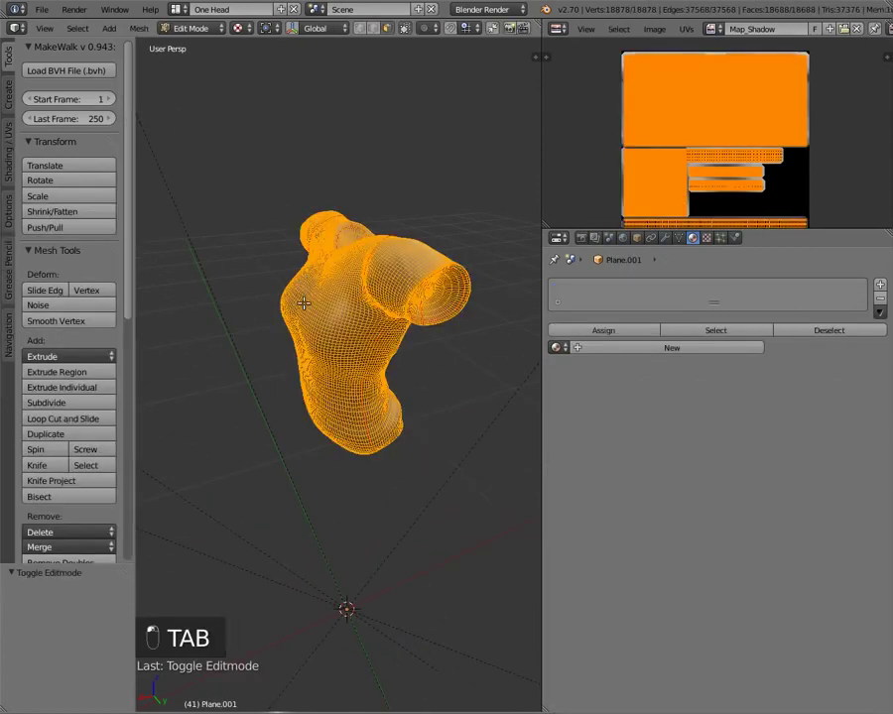
middle_drag(306, 286, 388, 259)
key(Tab)
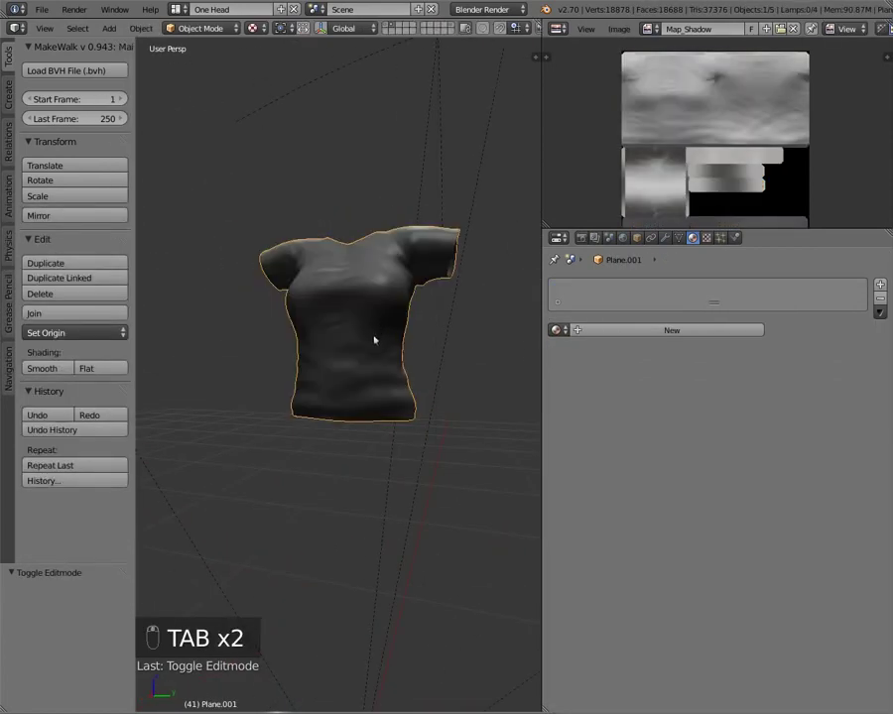
Select all four hemi lamps around the high-resolution shirt, move them to layer 1 and show that layer
scroll(374, 340, down, 10)
mouse_move(368, 370)
middle_down()
mouse_move(486, 405)
mouse_move(488, 441)
mouse_move(361, 435)
mouse_move(364, 386)
mouse_move(375, 383)
middle_up()
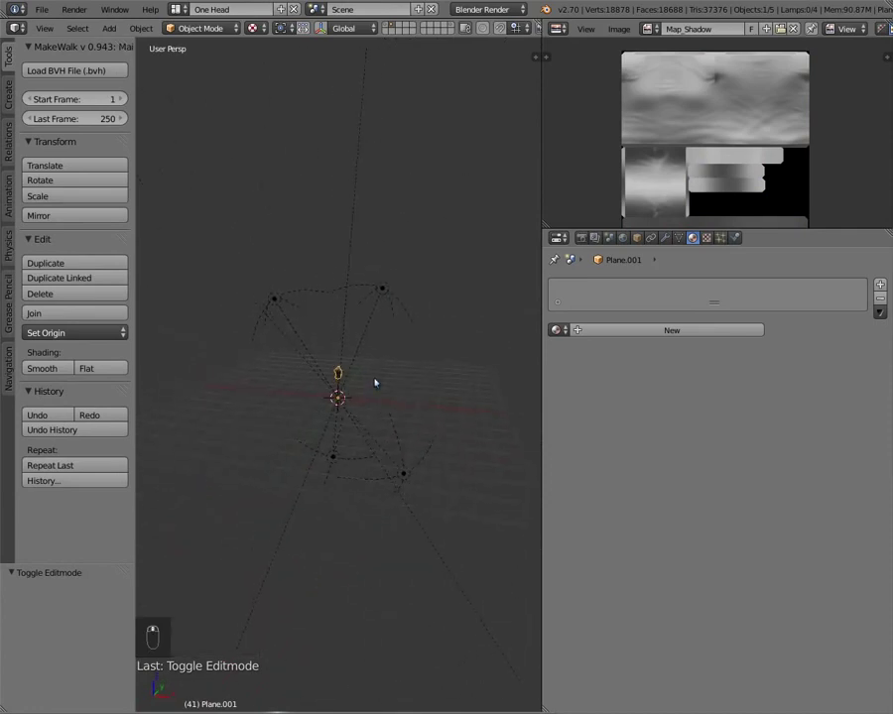
right_click(275, 296)
shift+right_click(381, 300)
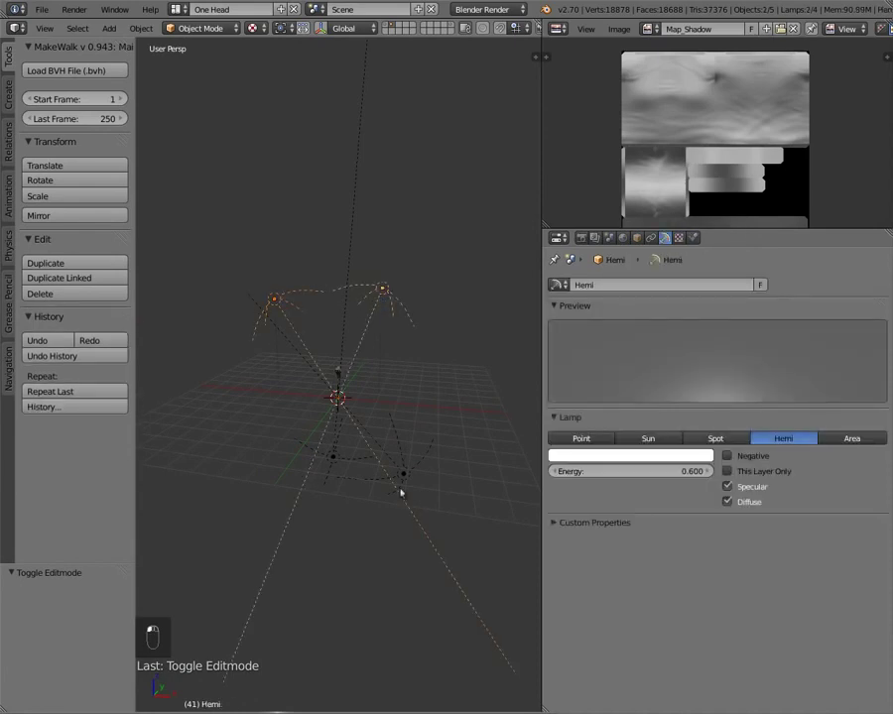
shift+right_click(405, 472)
shift+right_click(331, 458)
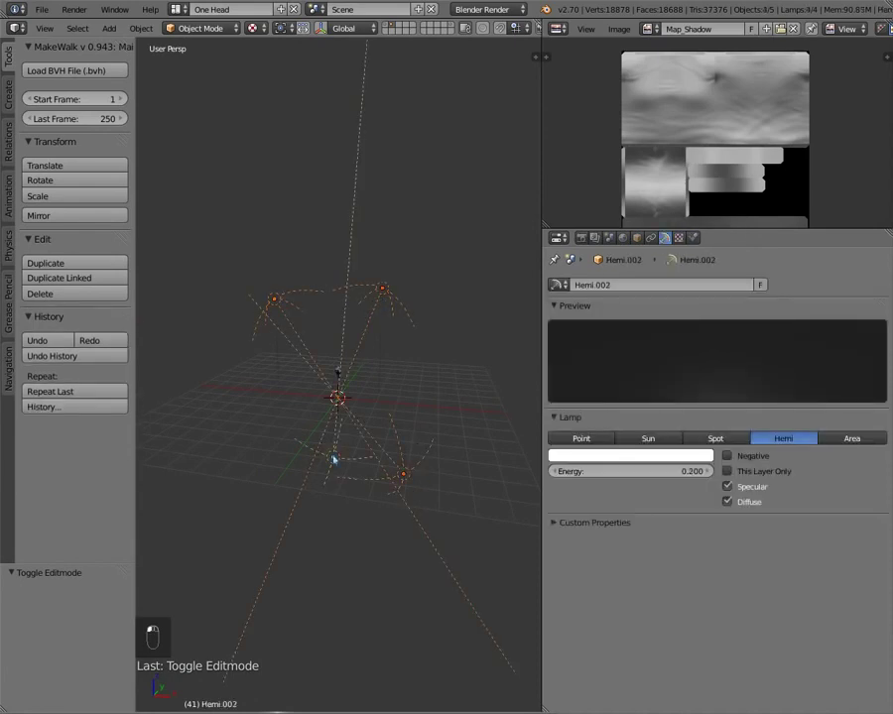
scroll(320, 456, up, 7)
middle_drag(318, 456, 270, 448)
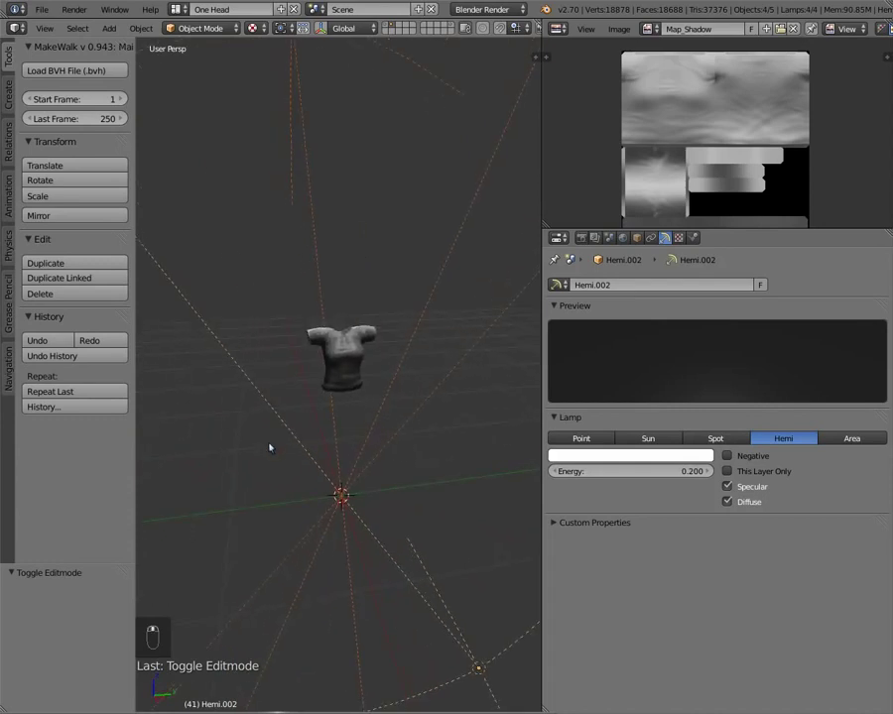
key(m)
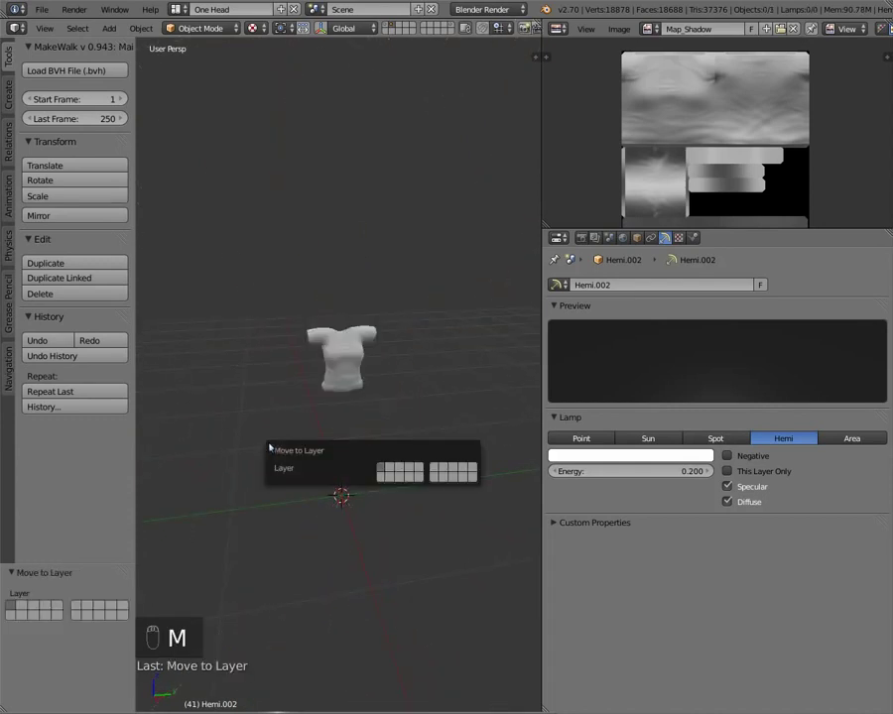
key(1)
middle_drag(303, 412, 485, 408)
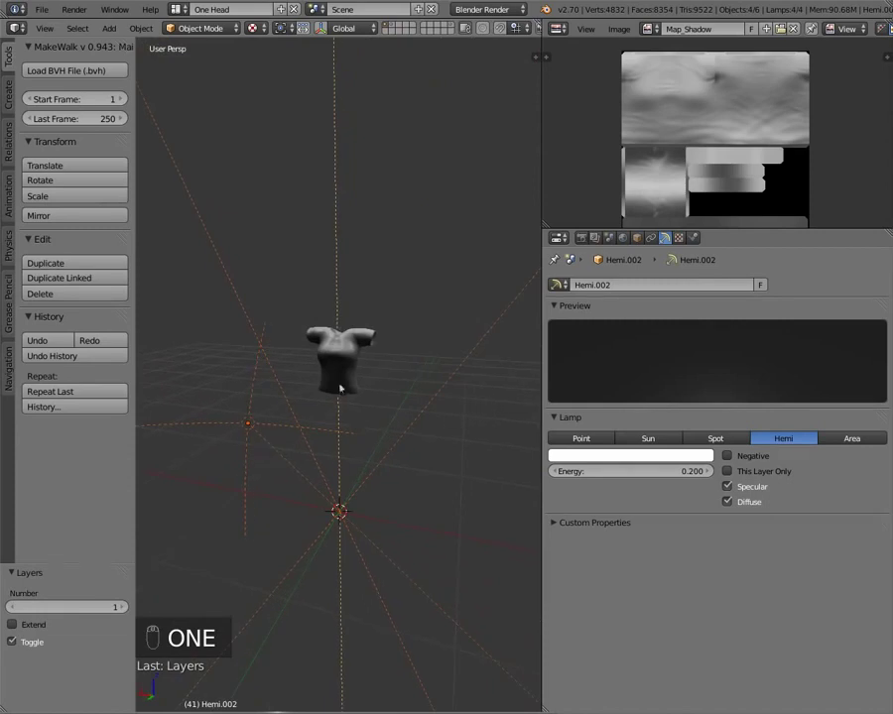
Enable backface culling, set the viewport's material mode to GLSL, and hide the side panels around the 3D view
key(n)
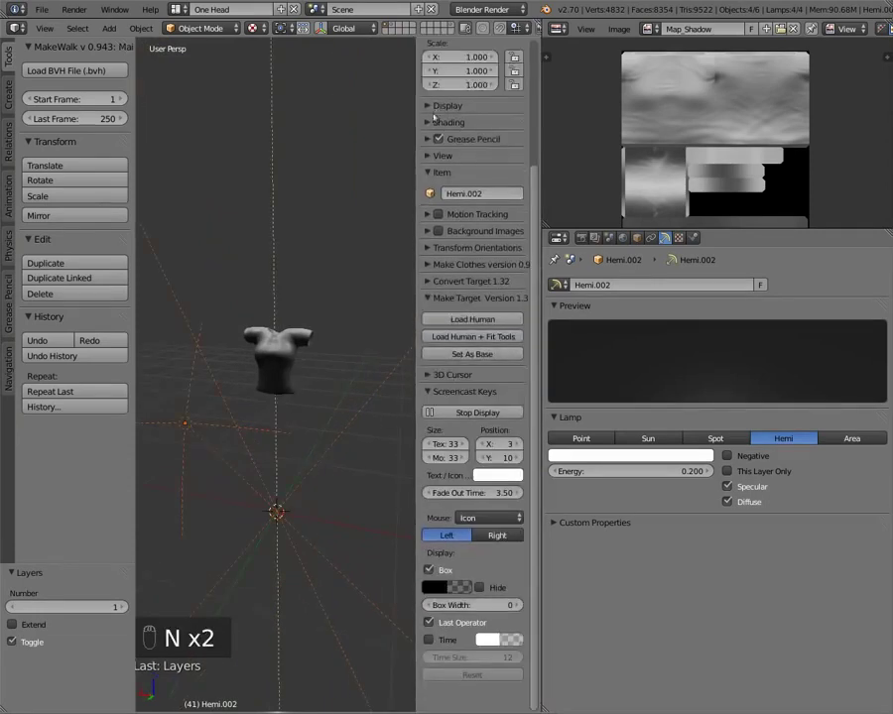
click(433, 121)
click(455, 174)
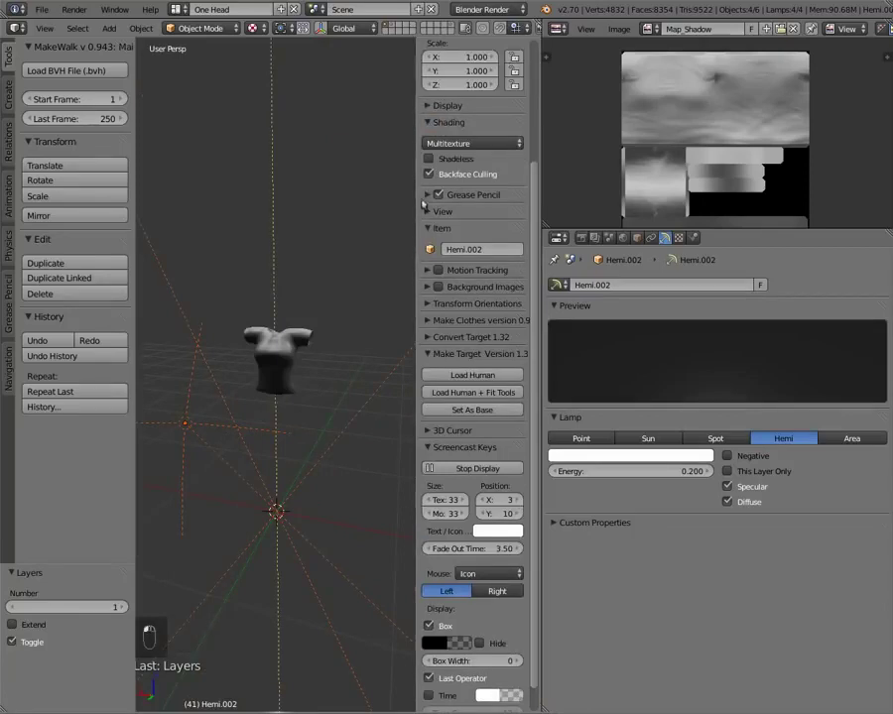
click(452, 142)
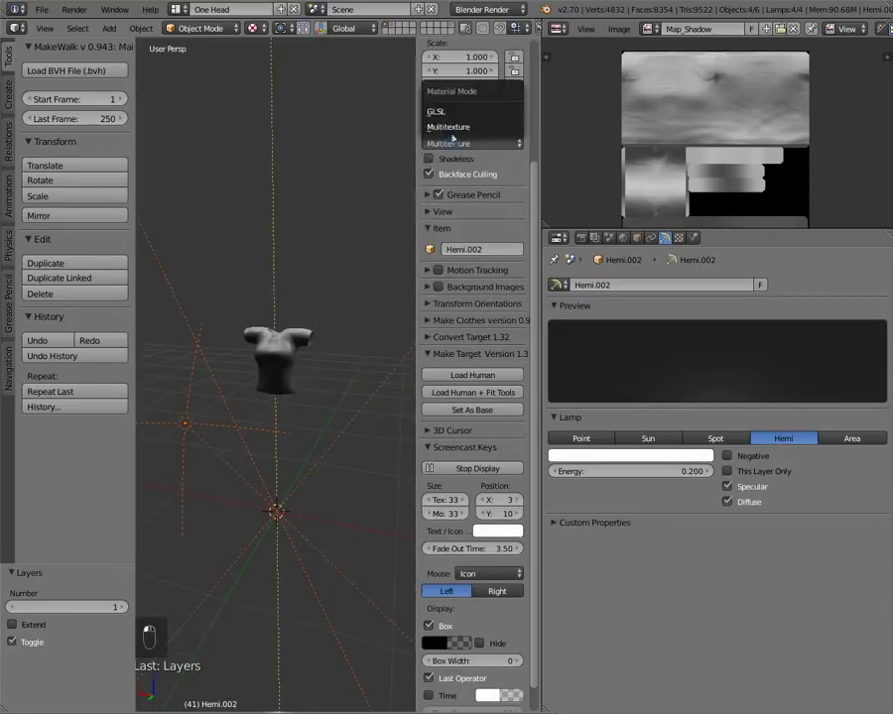
click(436, 111)
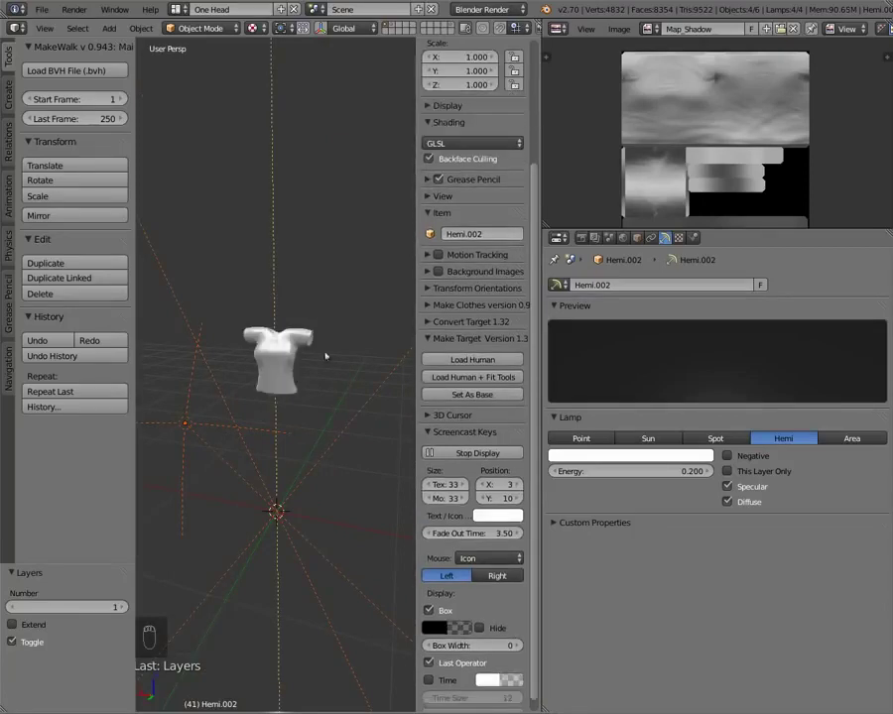
key(n)
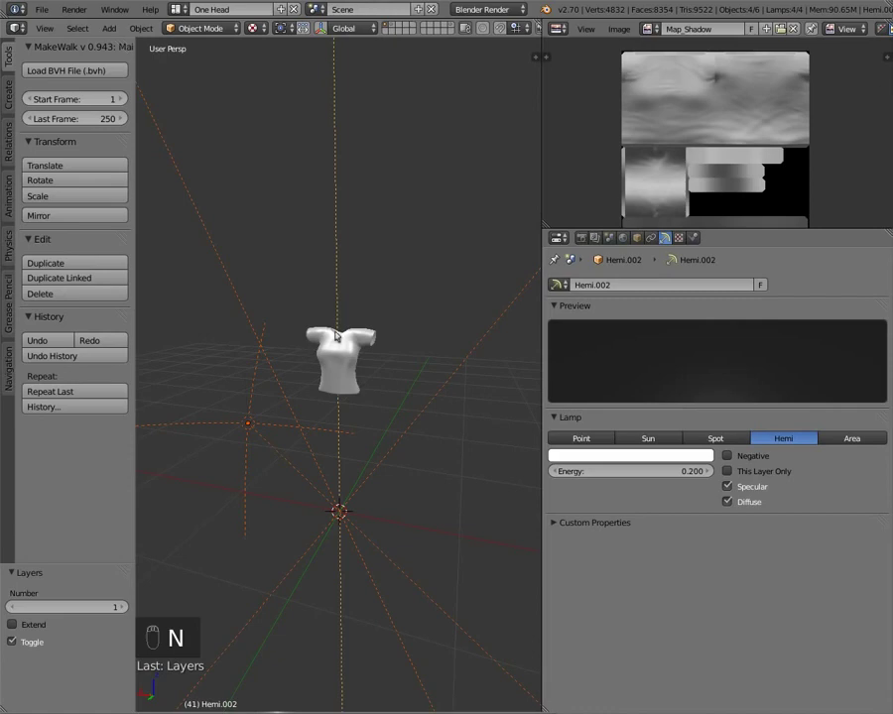
key(t)
middle_drag(281, 338, 320, 334)
scroll(315, 355, up, 5)
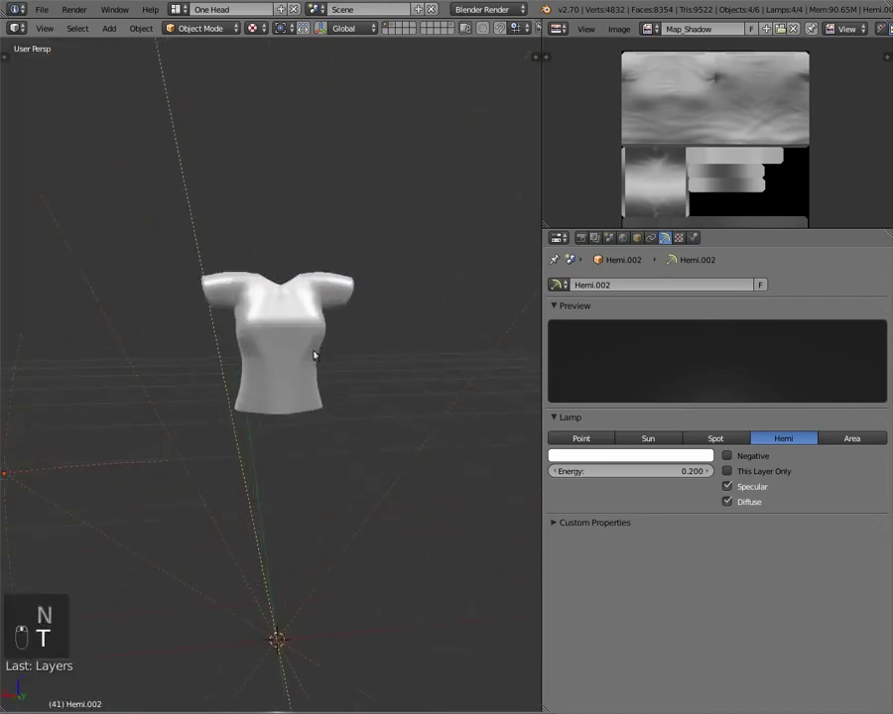
Select the shirt and examine its shading and highlights under the hemi lamps from several angles, glancing at the World settings
right_click(242, 336)
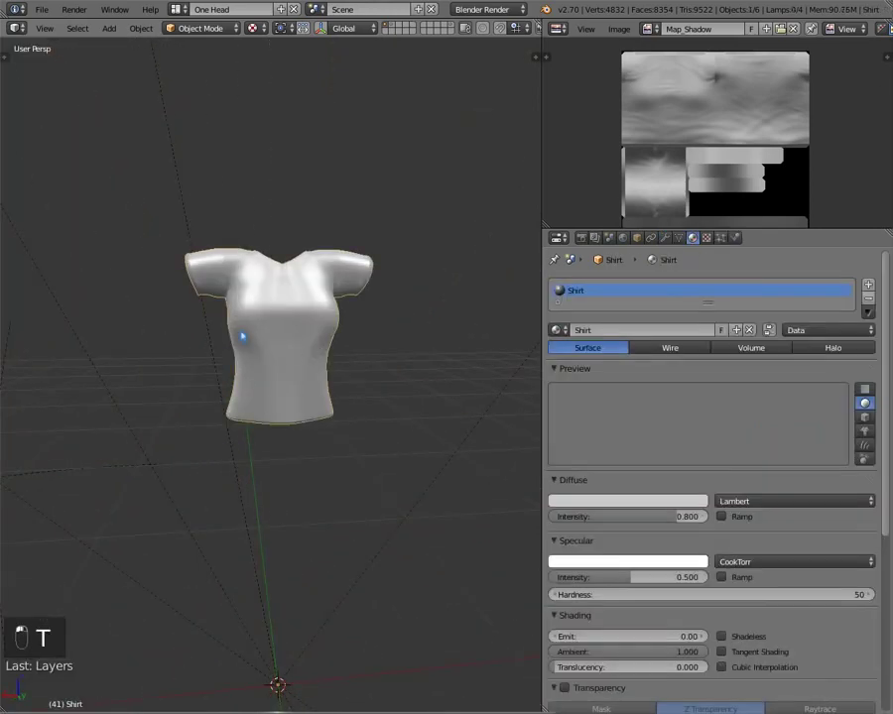
right_click(282, 371)
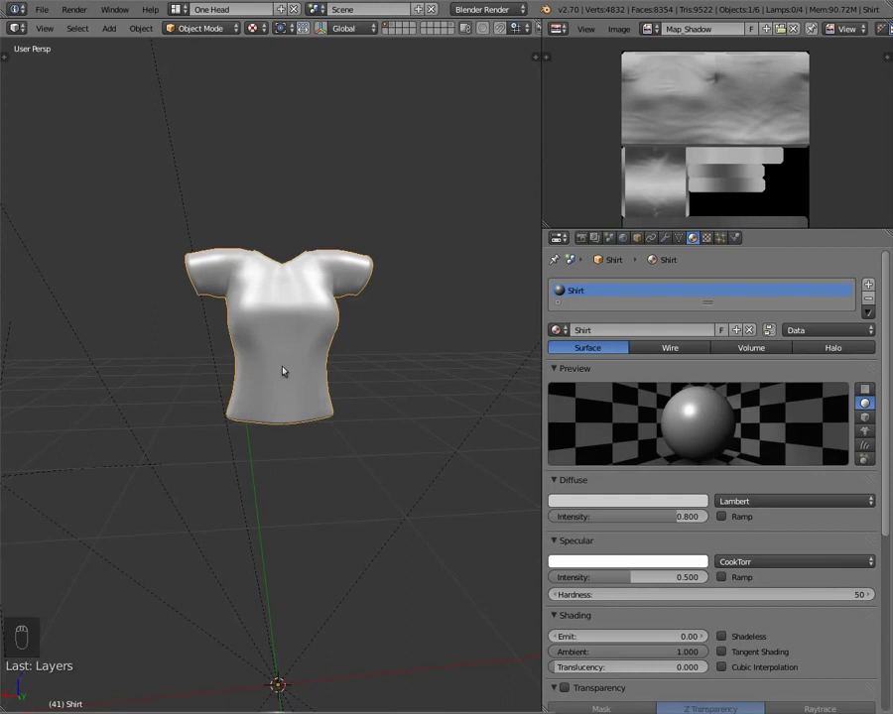
middle_drag(379, 353, 319, 341)
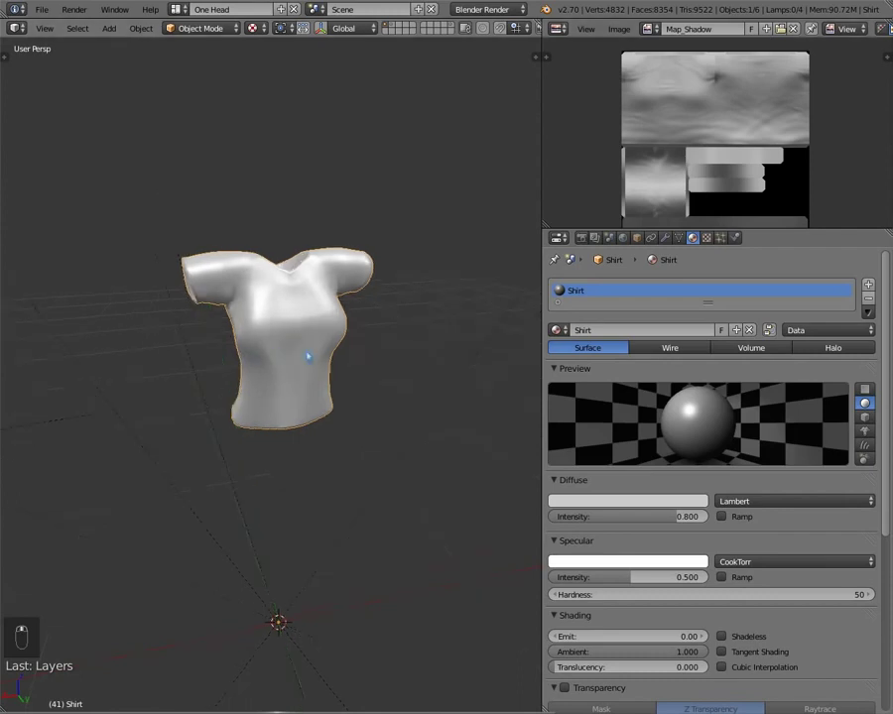
middle_drag(308, 360, 210, 377)
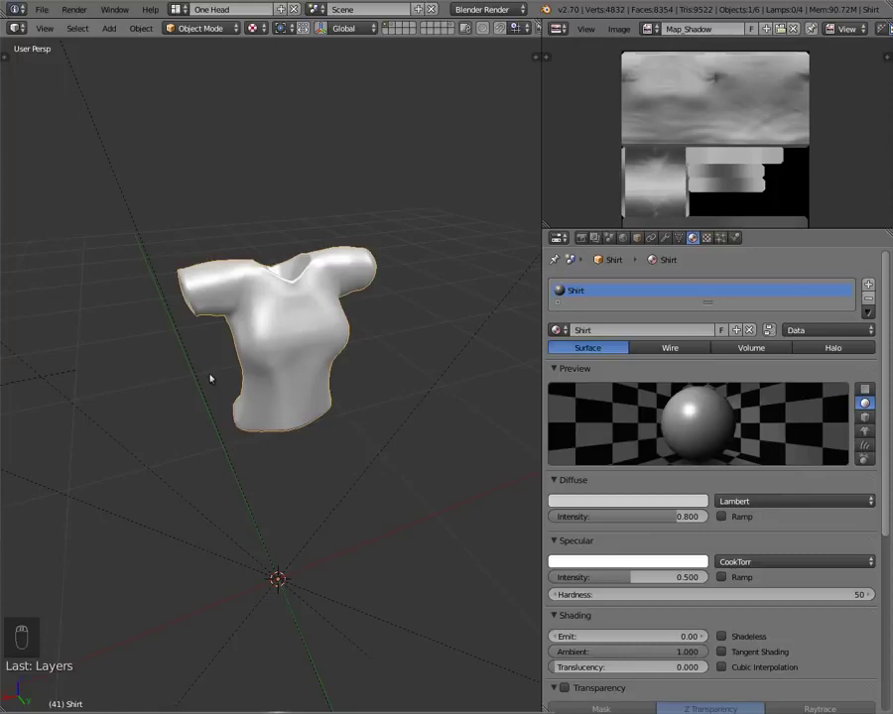
middle_drag(197, 325, 200, 351)
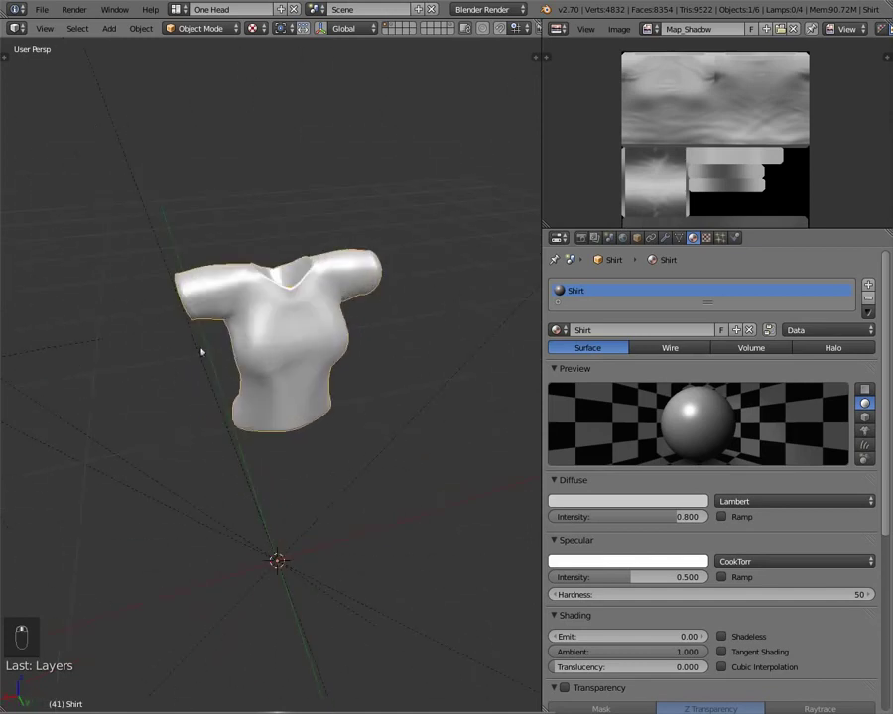
scroll(253, 365, up, 5)
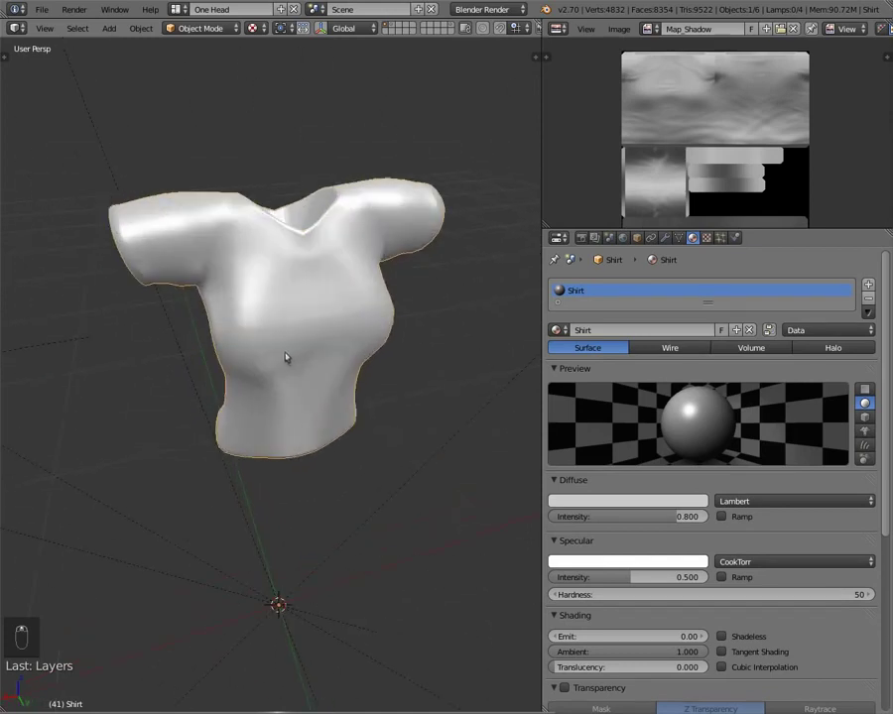
middle_drag(361, 227, 382, 256)
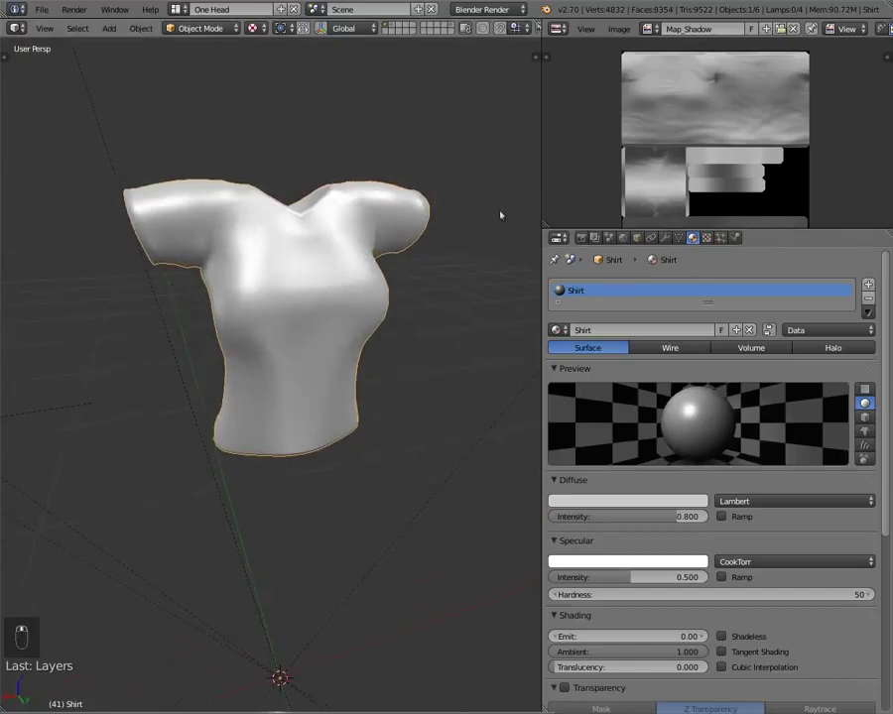
click(623, 238)
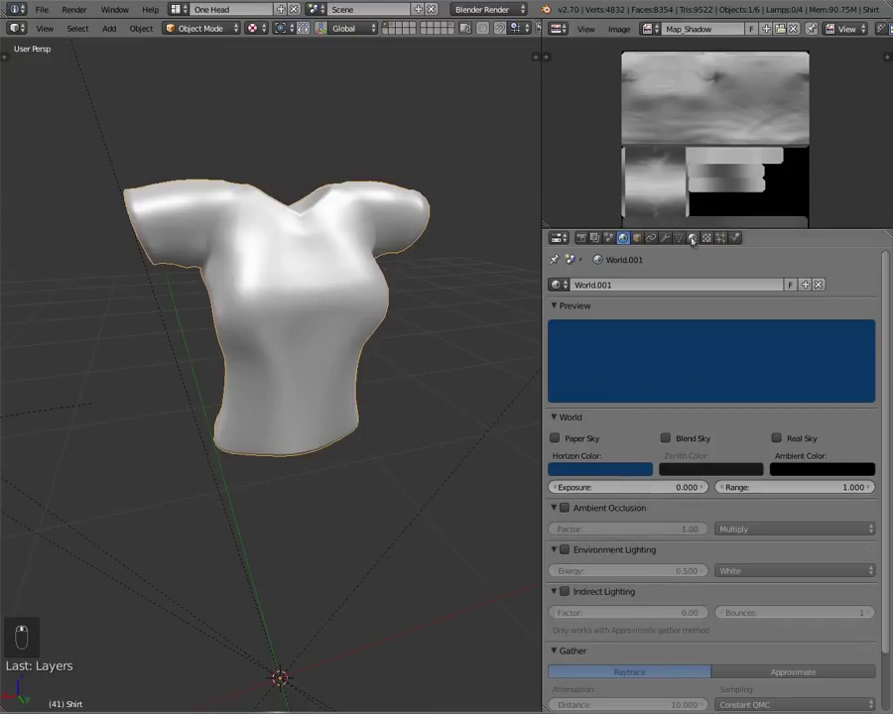
click(692, 239)
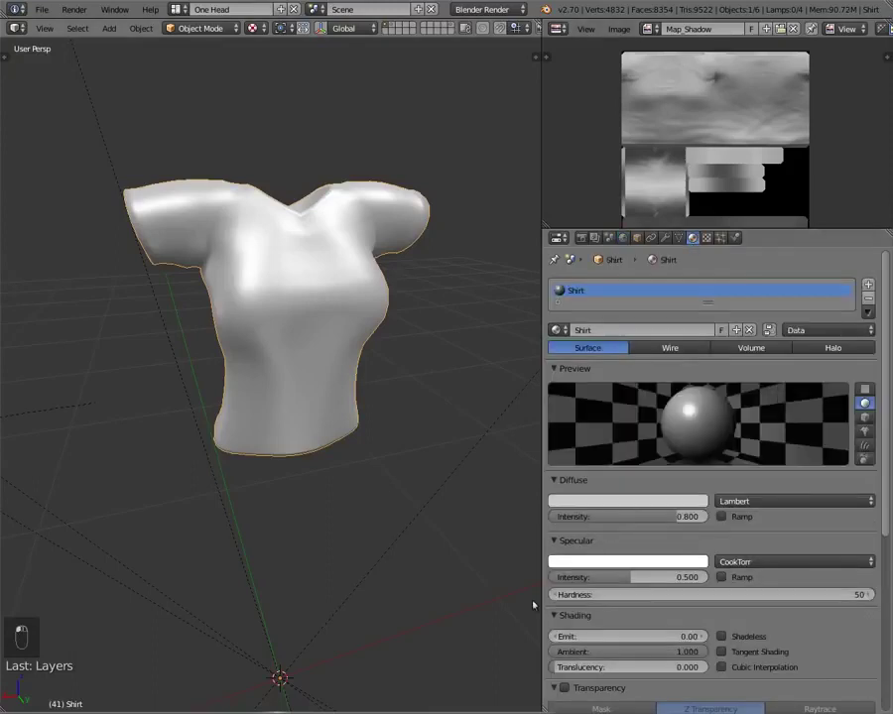
middle_drag(294, 413, 282, 327)
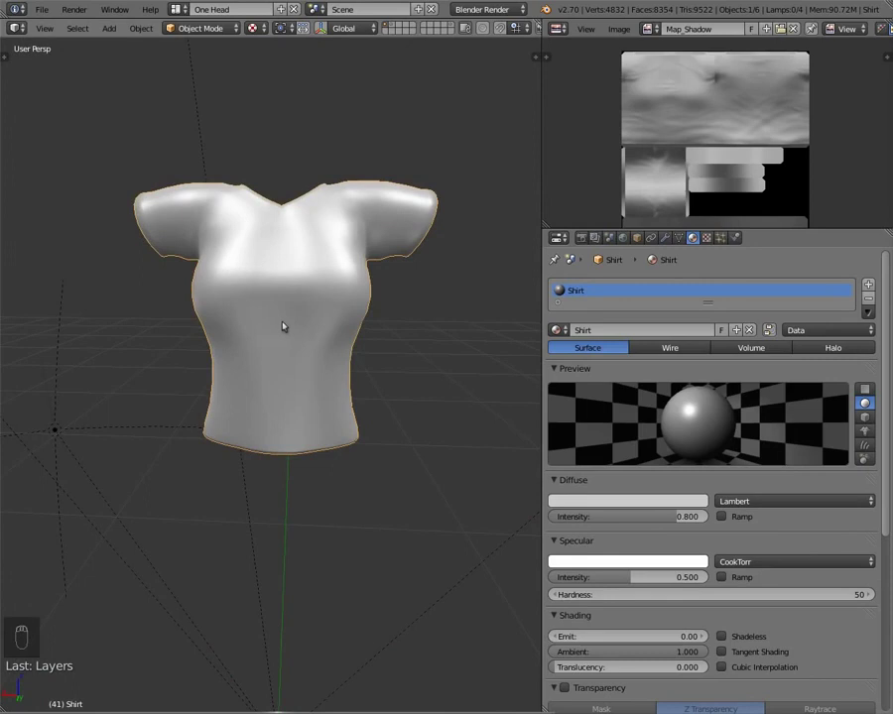
middle_drag(251, 293, 152, 280)
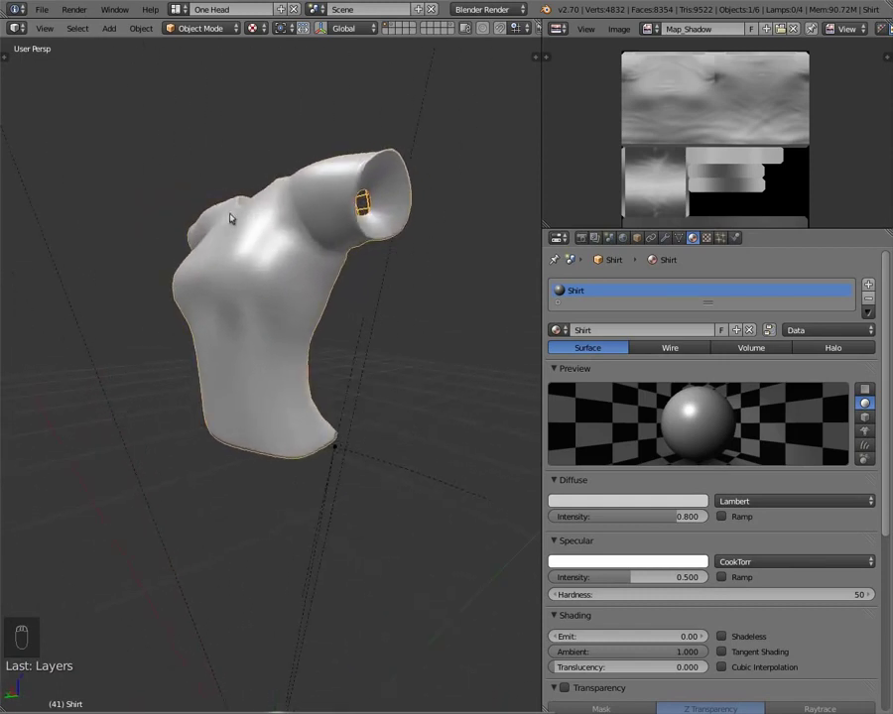
middle_drag(227, 280, 346, 322)
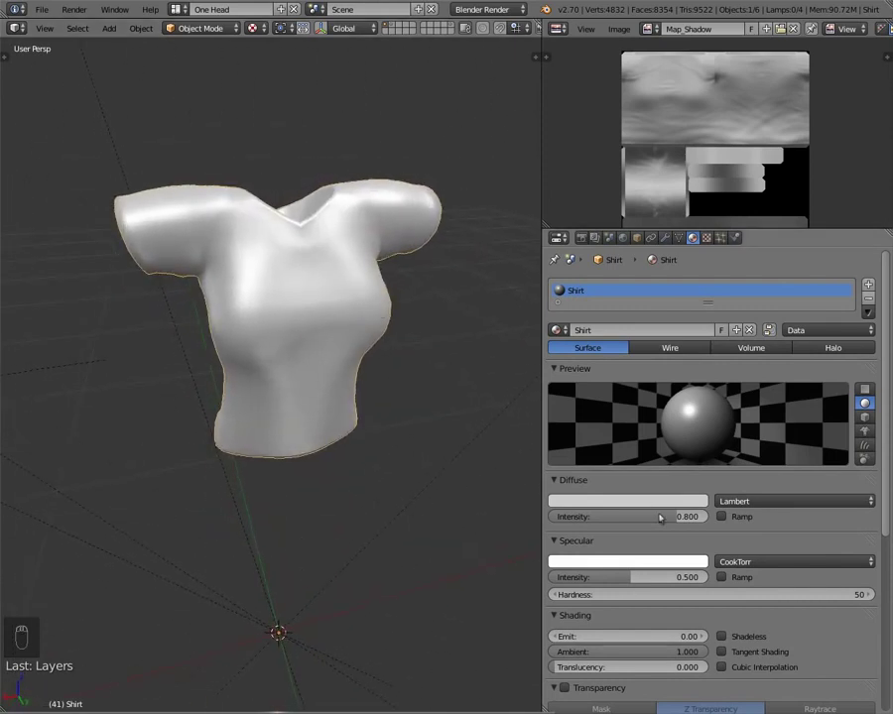
Try a black specular color on the Shirt material, check the shading, and restore the color to white
click(630, 562)
click(668, 470)
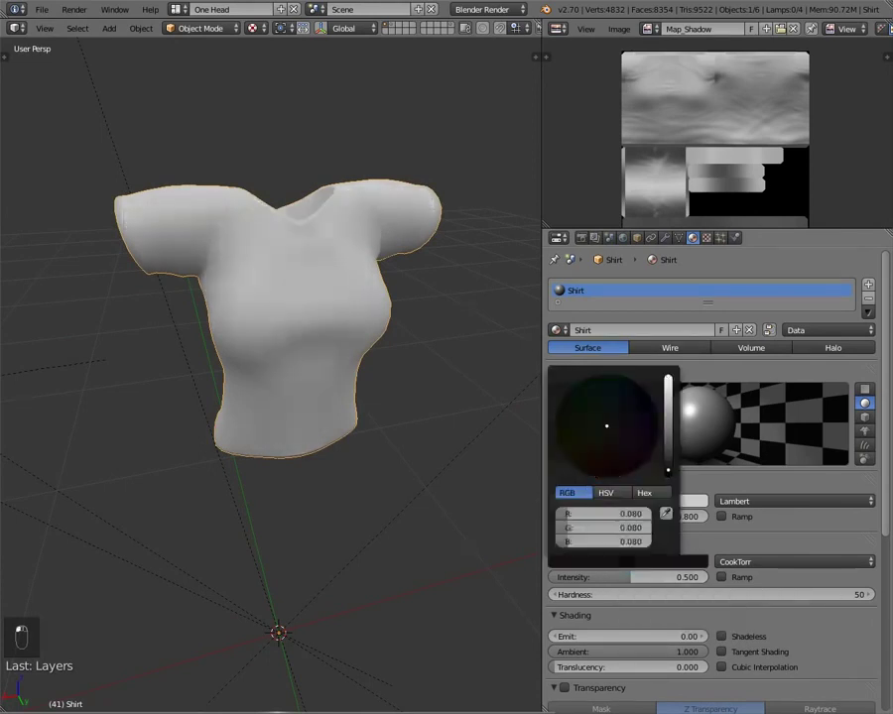
middle_drag(188, 328, 160, 260)
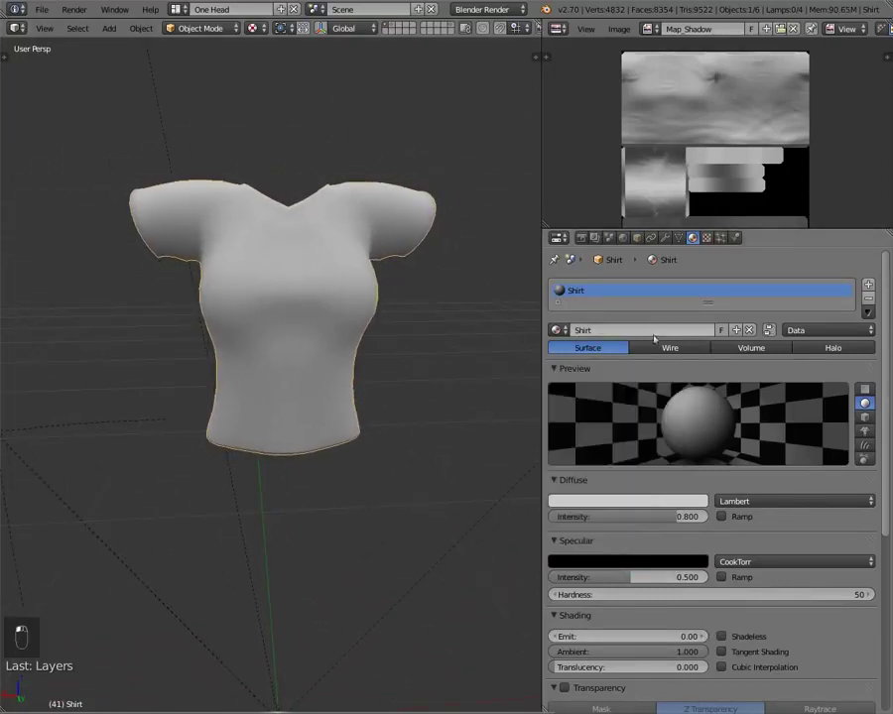
click(661, 563)
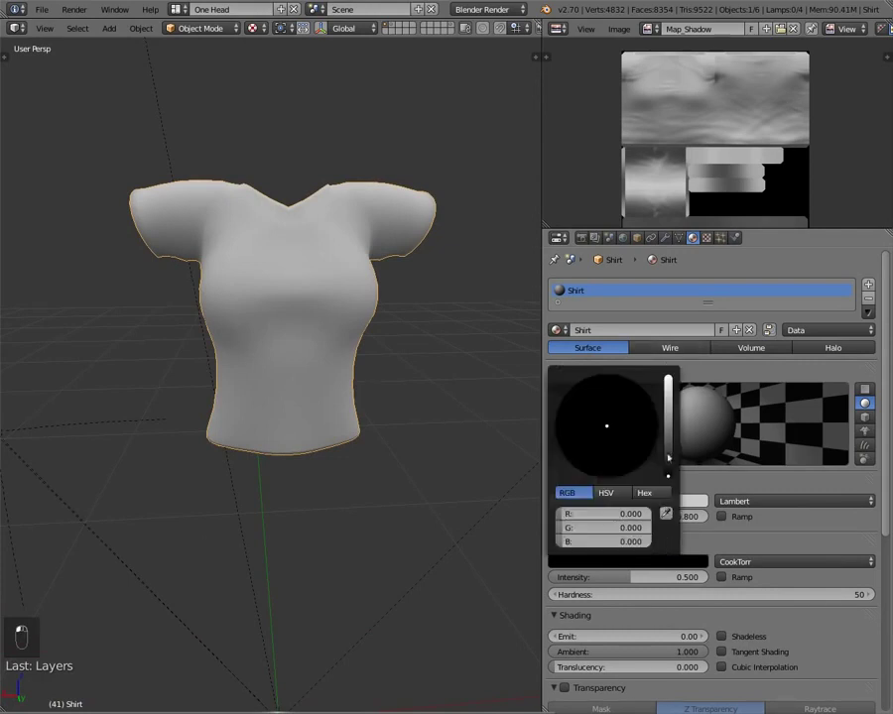
drag(668, 457, 668, 379)
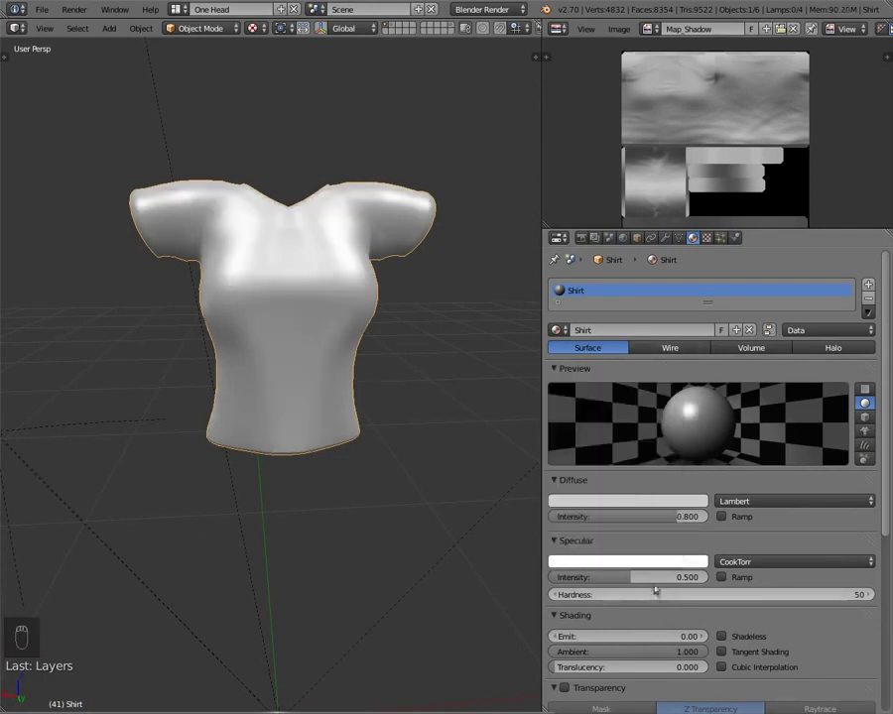
Set the Shirt material's specular intensity to 0.000 and check the shirt's shading from several angles
drag(657, 576, 638, 577)
middle_drag(251, 349, 329, 378)
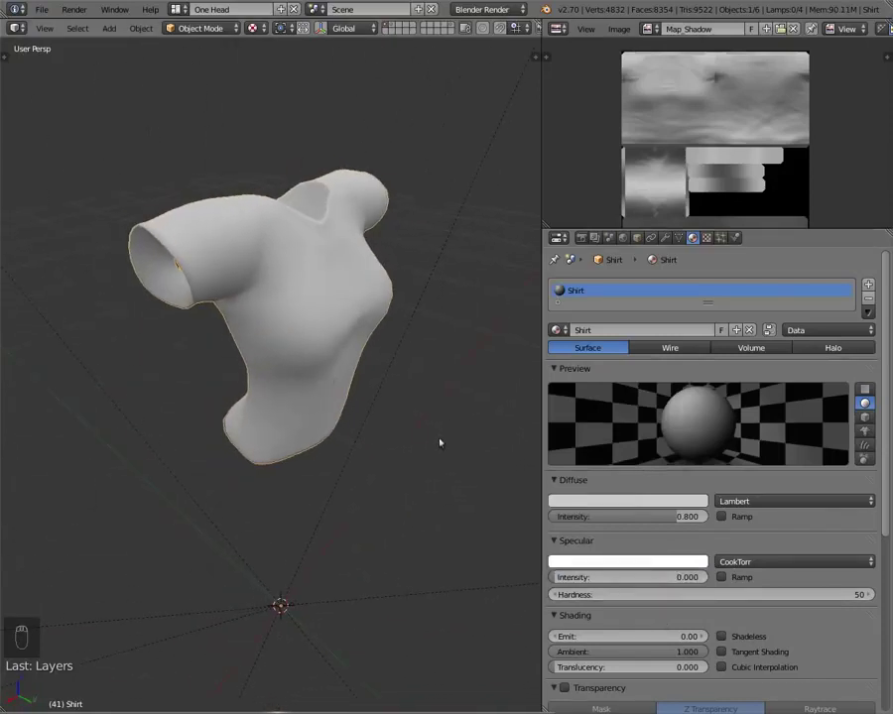
middle_drag(441, 443, 379, 365)
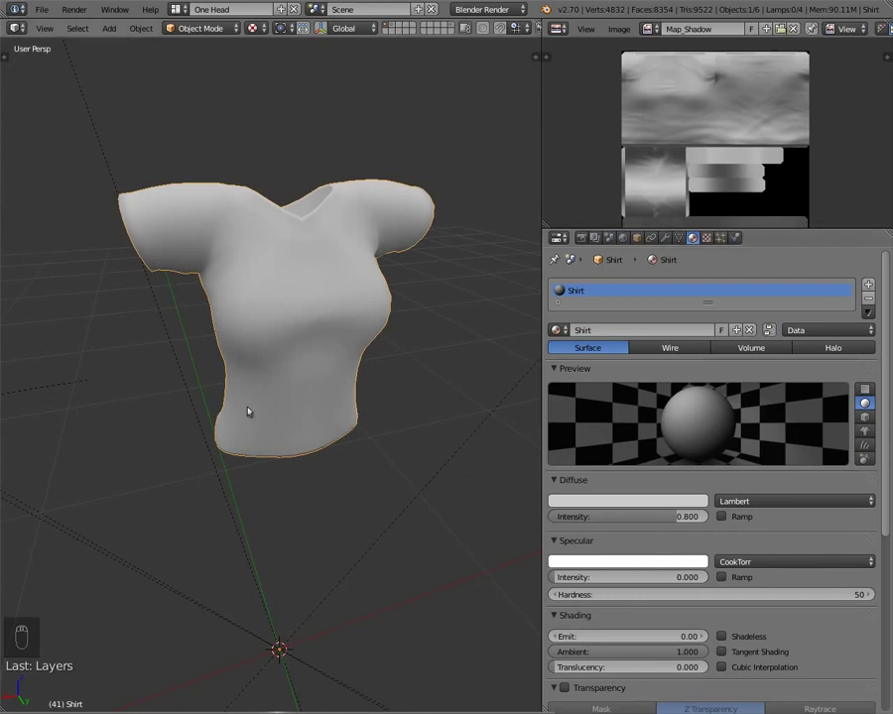
middle_drag(248, 411, 248, 384)
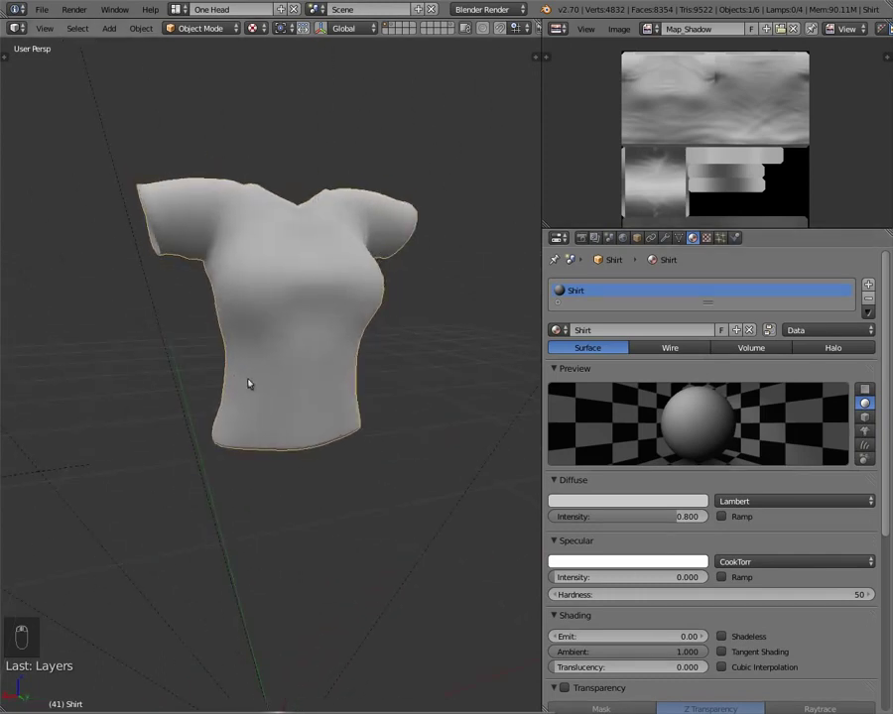
Set the Shirt material's diffuse color to white and its diffuse intensity to 1.000
click(586, 502)
click(667, 321)
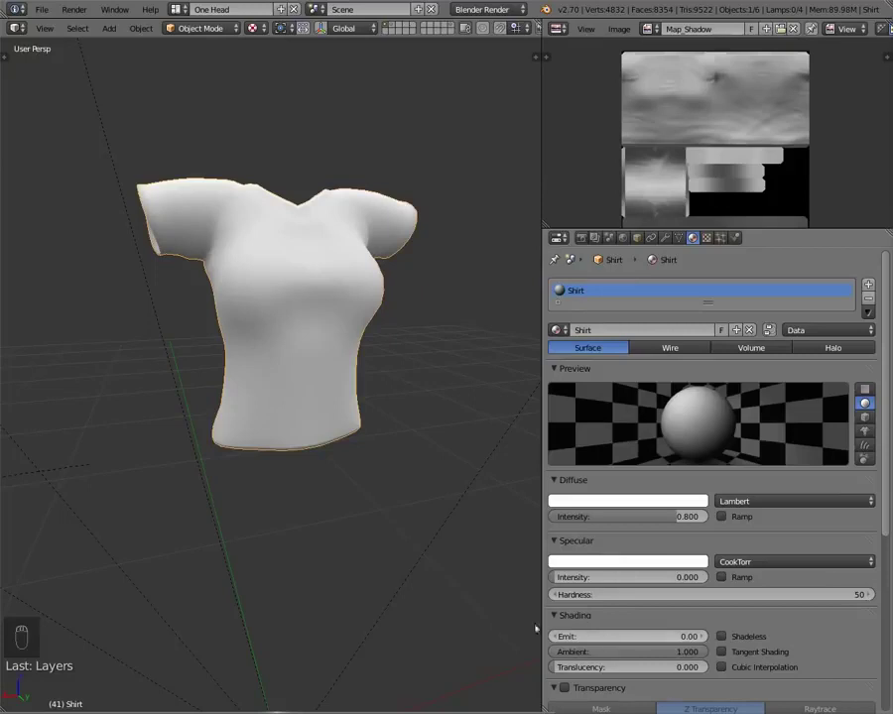
drag(671, 517, 706, 517)
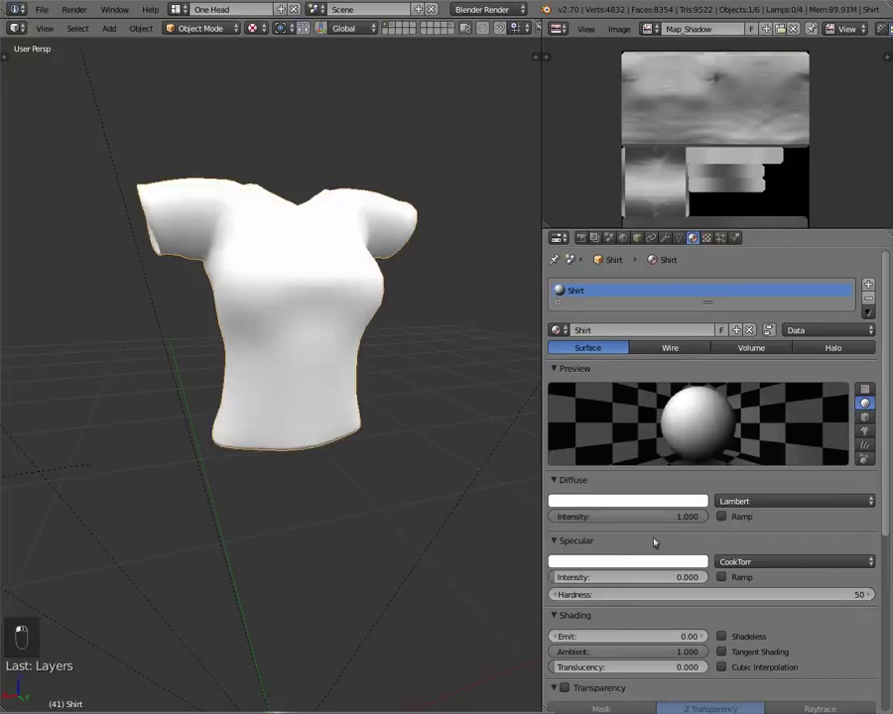
middle_drag(194, 359, 236, 369)
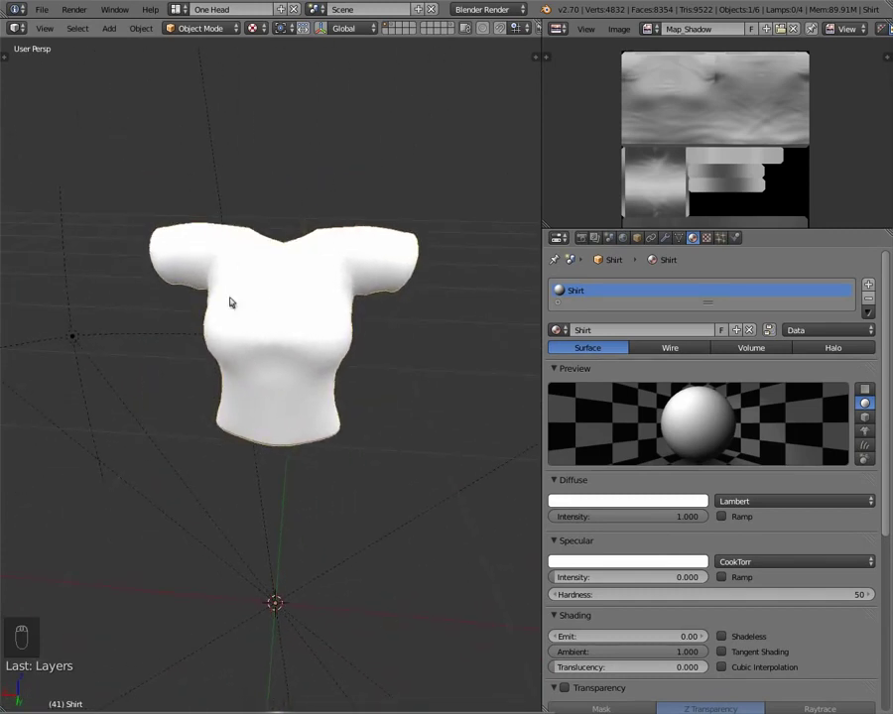
middle_drag(192, 339, 206, 319)
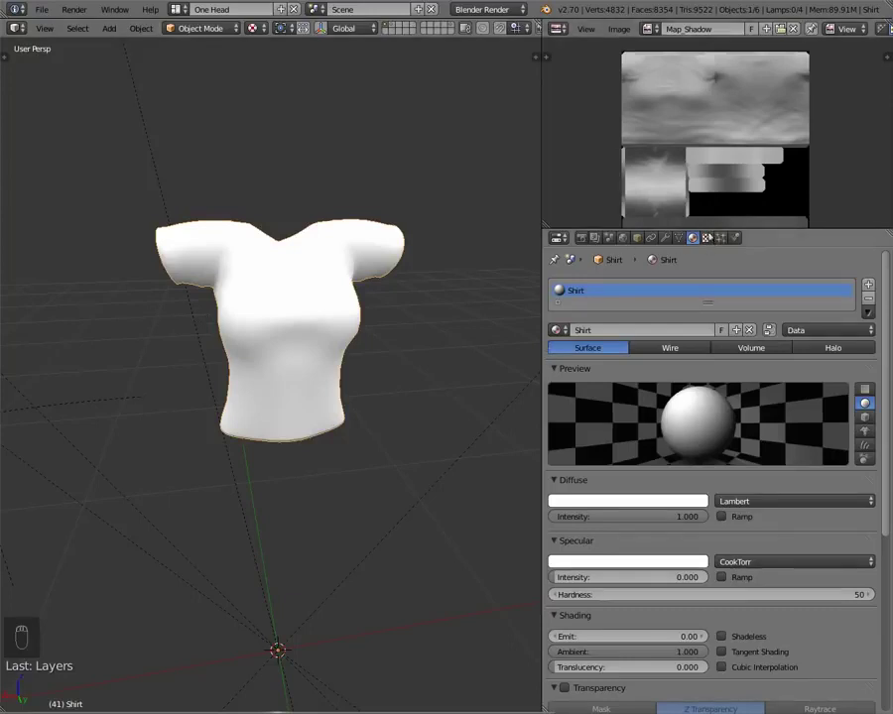
Add a texture to the Shirt material's first slot and name it Fabric
click(707, 238)
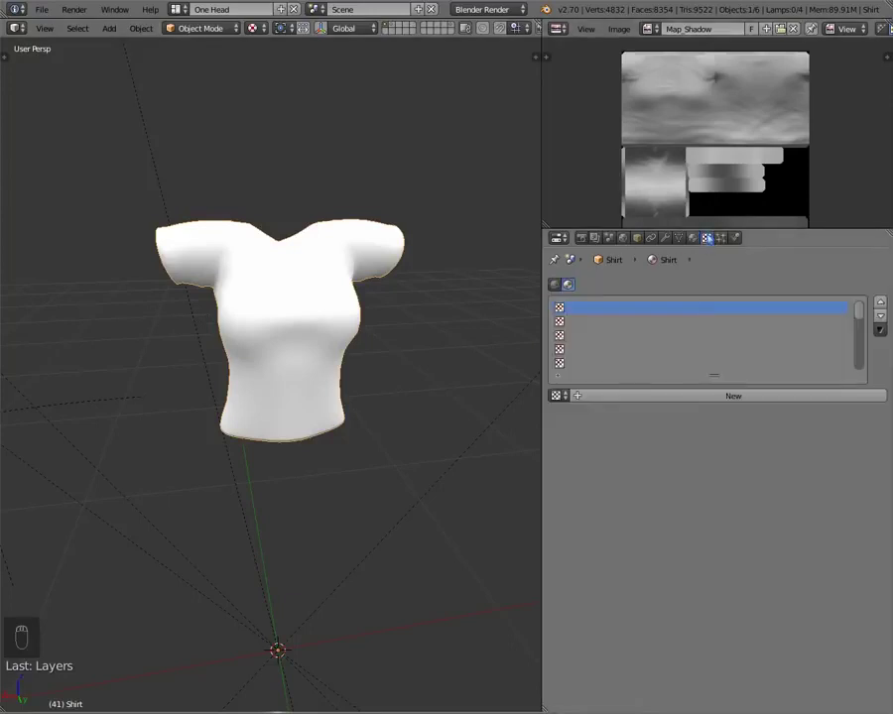
click(667, 394)
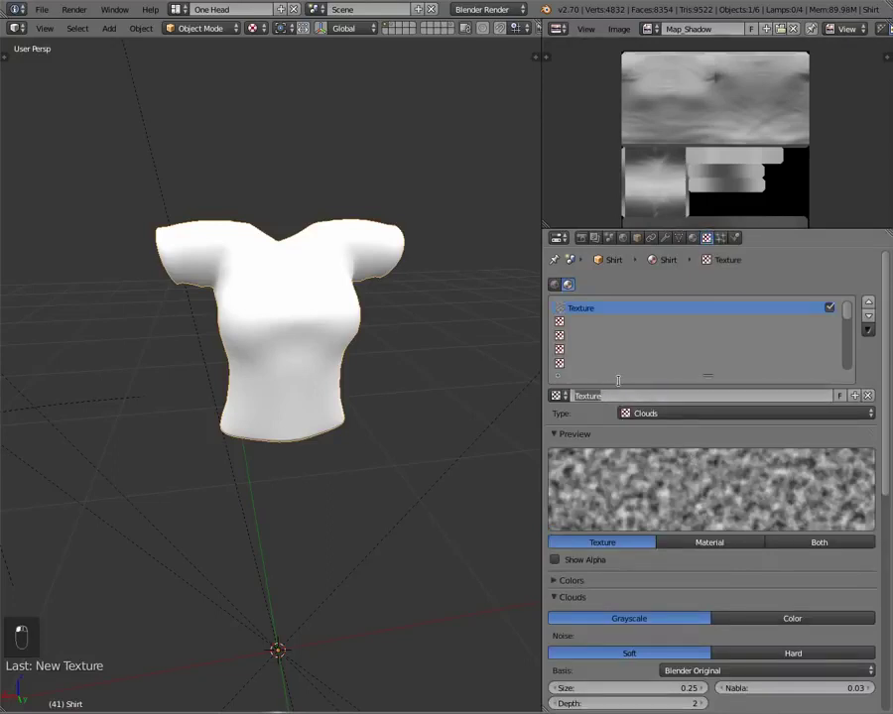
text(Fabric)
key(Return)
Add a second texture to the Shirt material's next empty slot and name it Bump
click(605, 321)
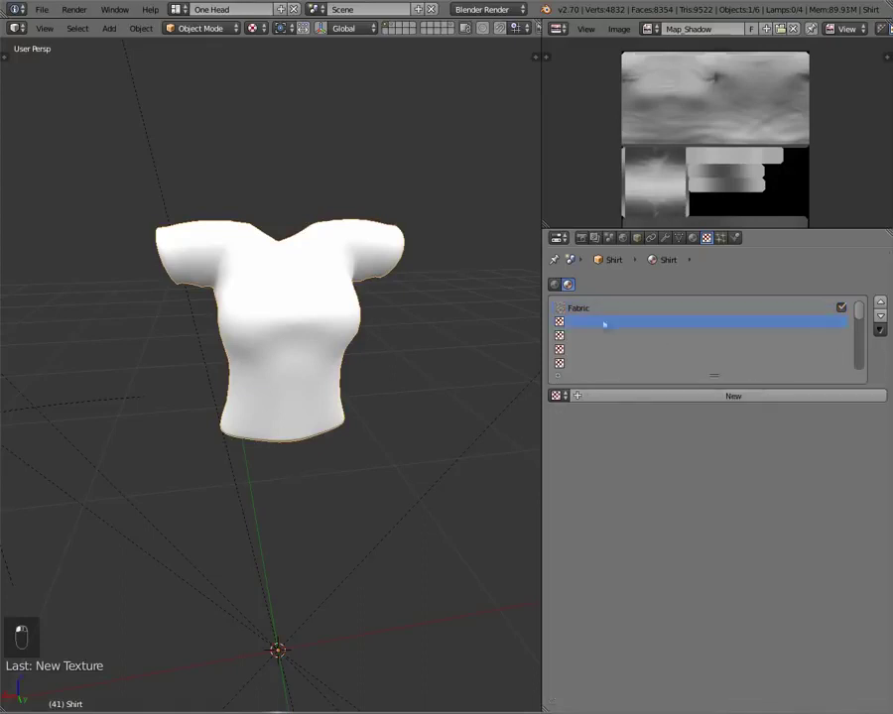
click(585, 396)
click(609, 396)
text(B)
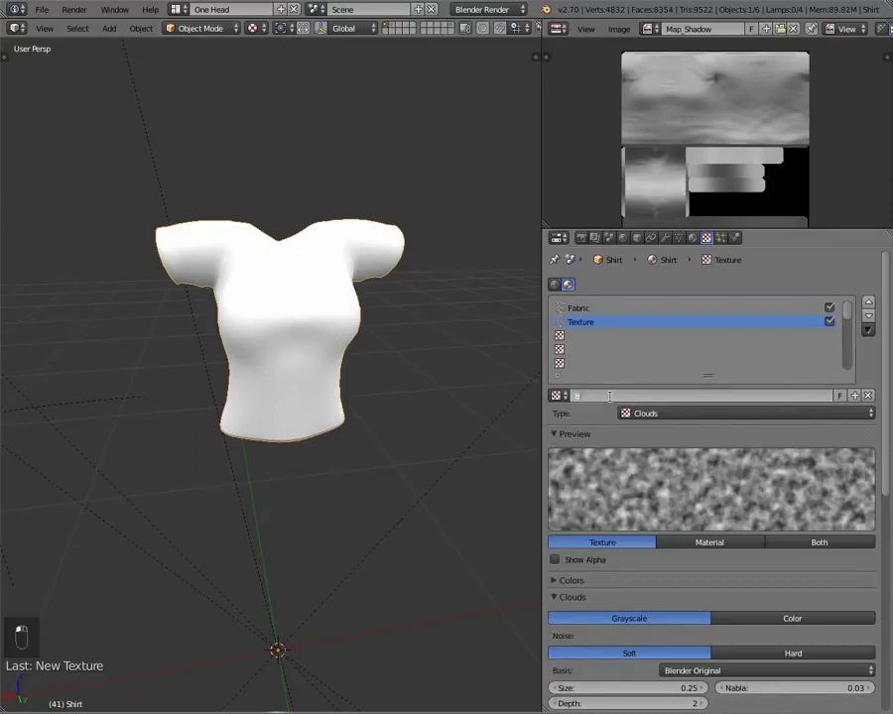
text(ump)
key(Return)
Add a third texture to the Shirt material and name it Folds
click(591, 335)
click(628, 395)
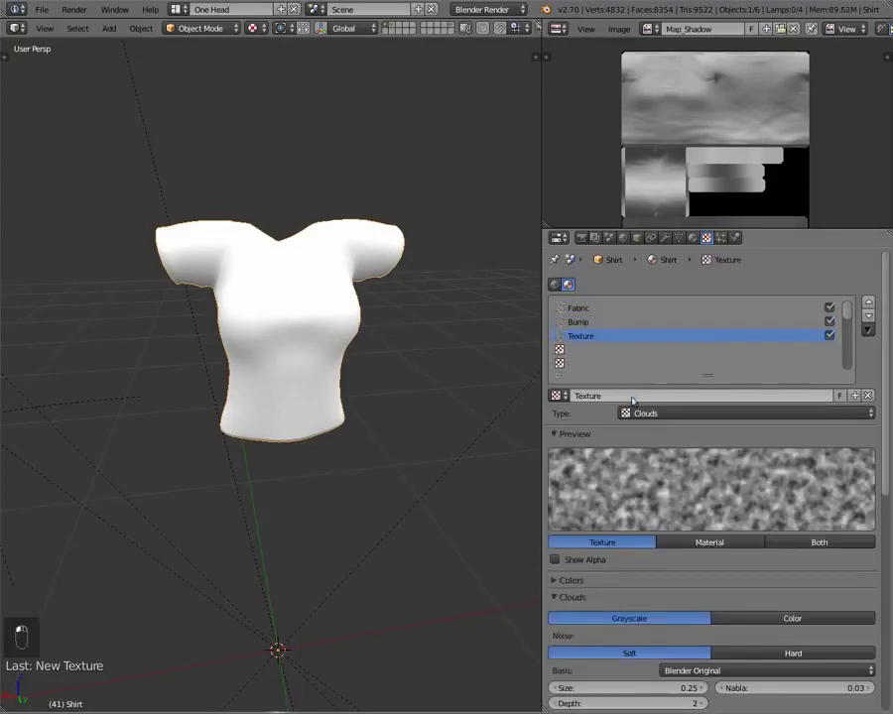
double_click(629, 394)
text(Fabri)
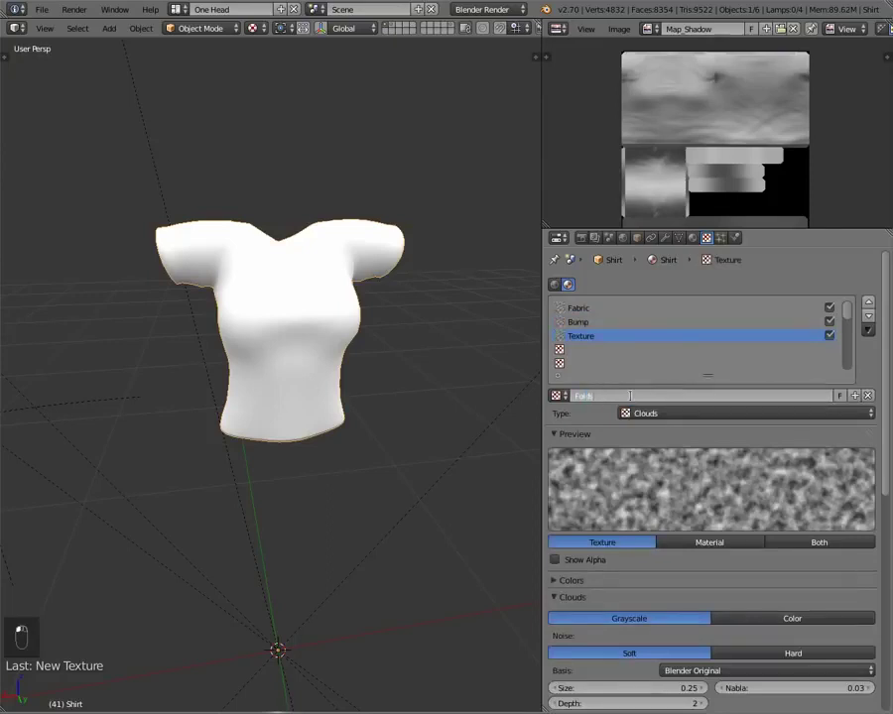
text(lds)
key(Return)
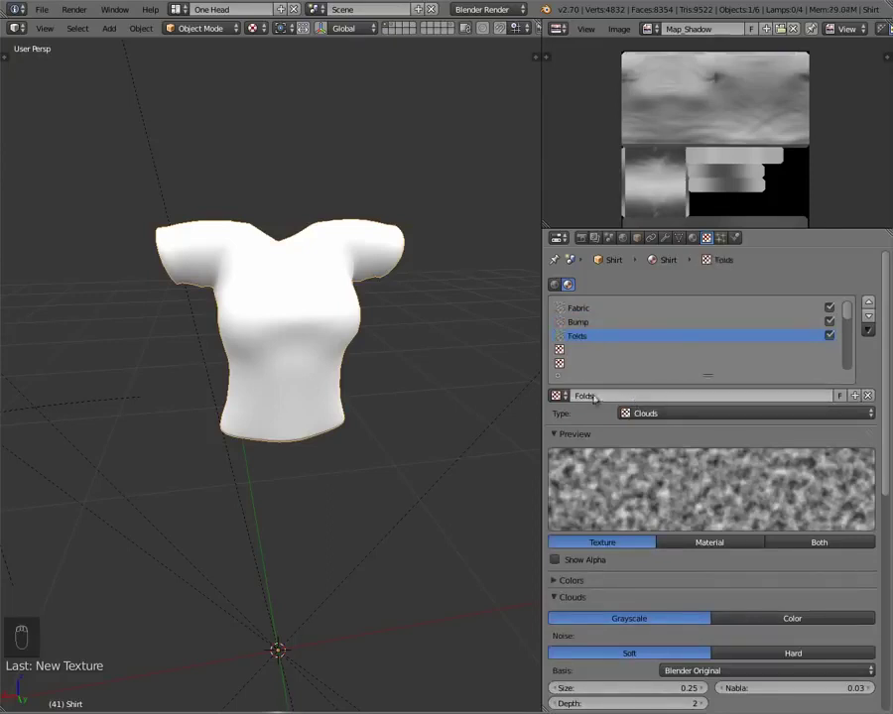
Make Fabric the active texture and disable the Bump and Folds textures
click(569, 307)
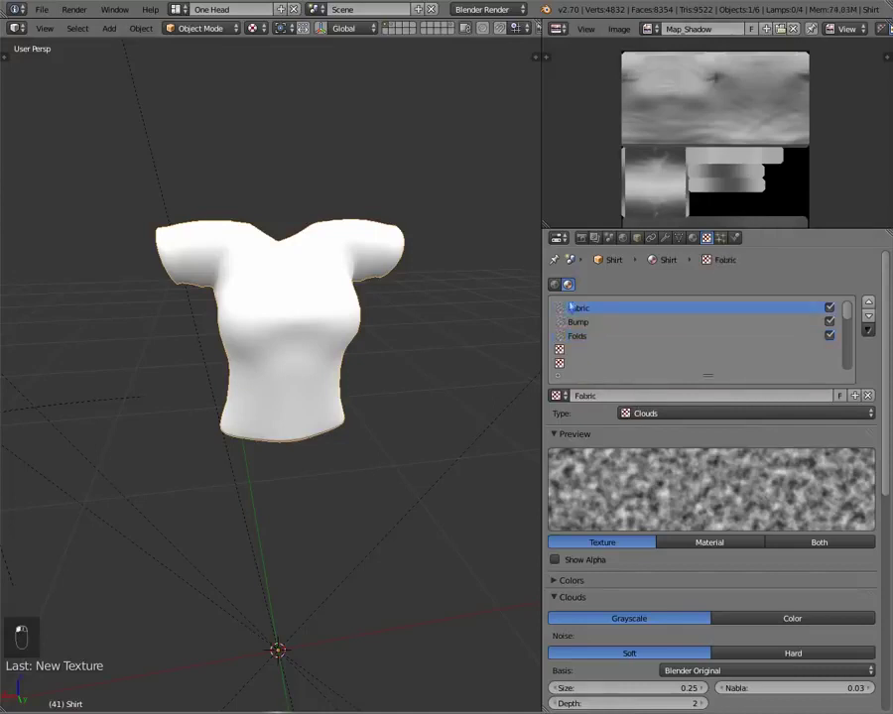
click(829, 322)
scroll(625, 516, down, 6)
scroll(631, 496, up, 6)
scroll(596, 416, down, 9)
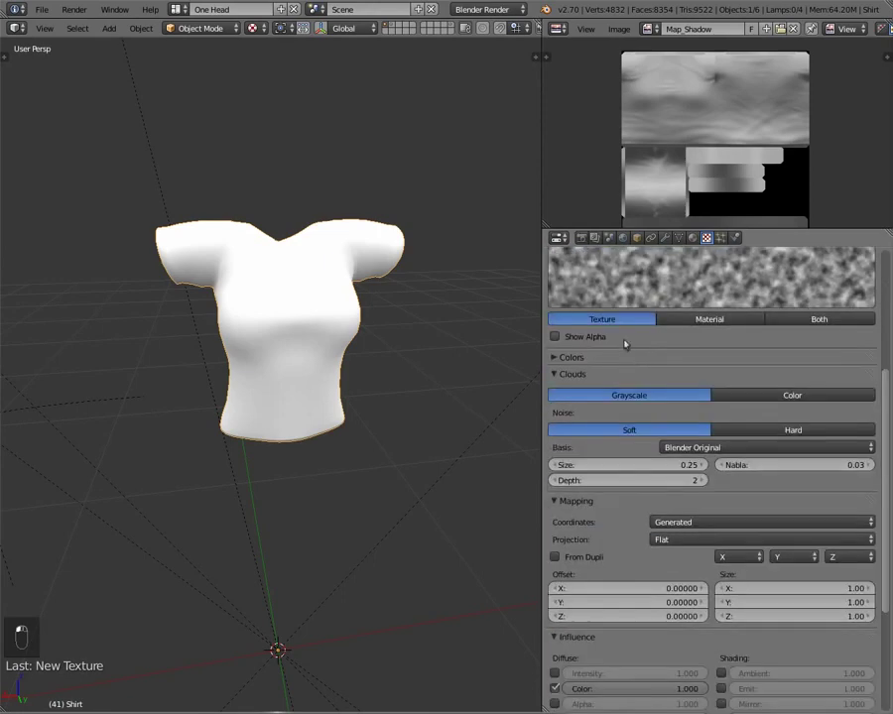
scroll(625, 369, up, 10)
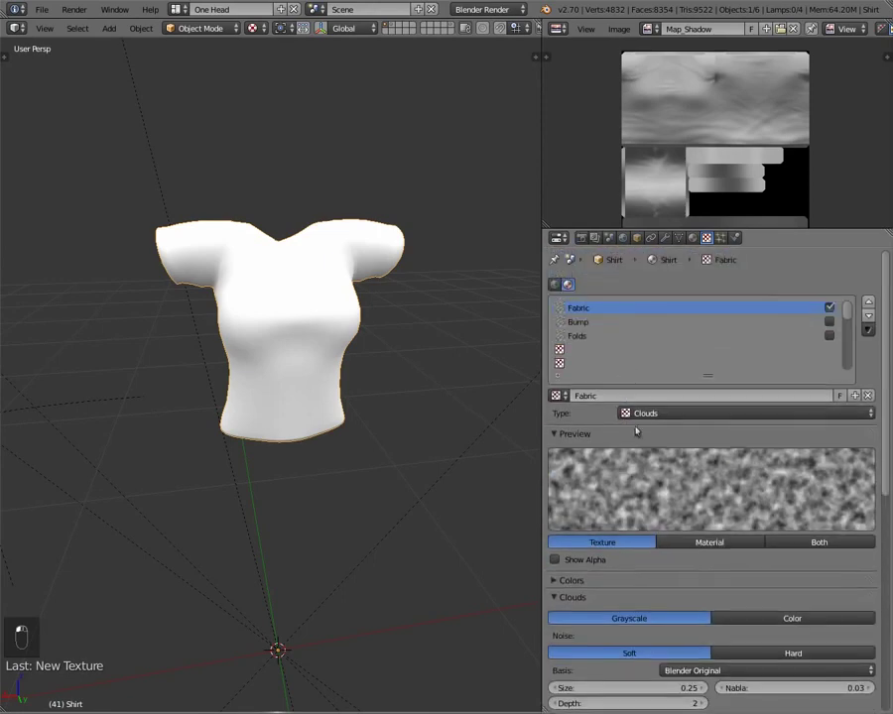
Change the Fabric texture's type to Image or Movie and load Camouflage0018_S.jpg from the Texturas folder
click(642, 413)
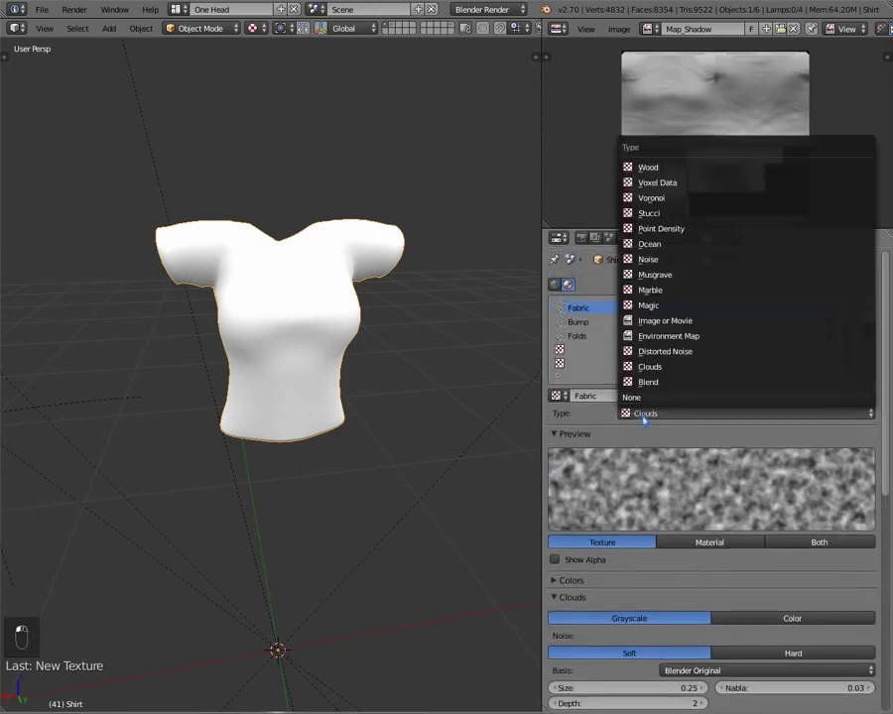
click(653, 322)
scroll(655, 635, down, 2)
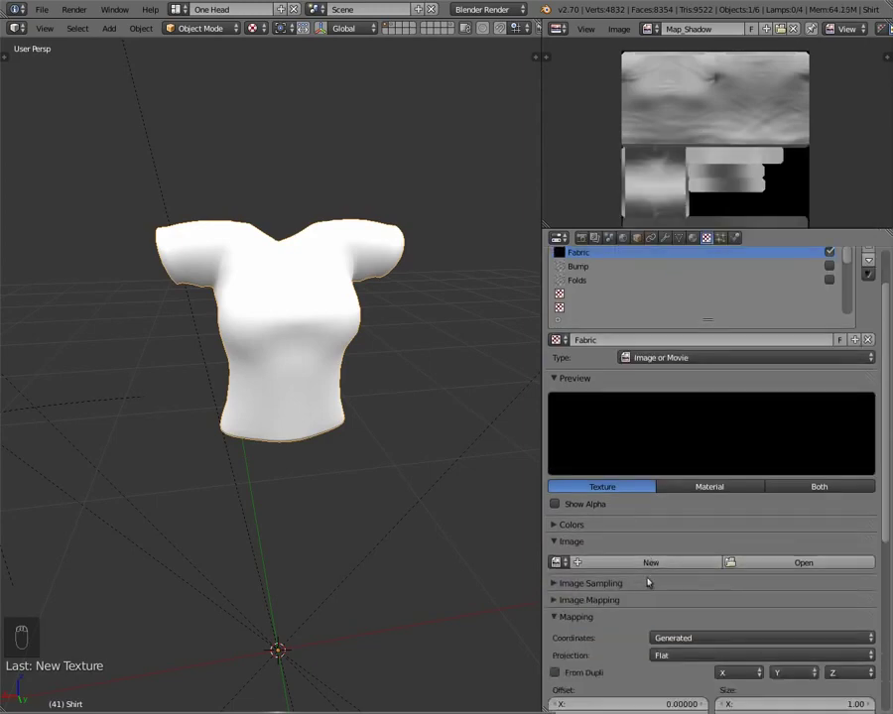
scroll(648, 582, down, 2)
click(742, 478)
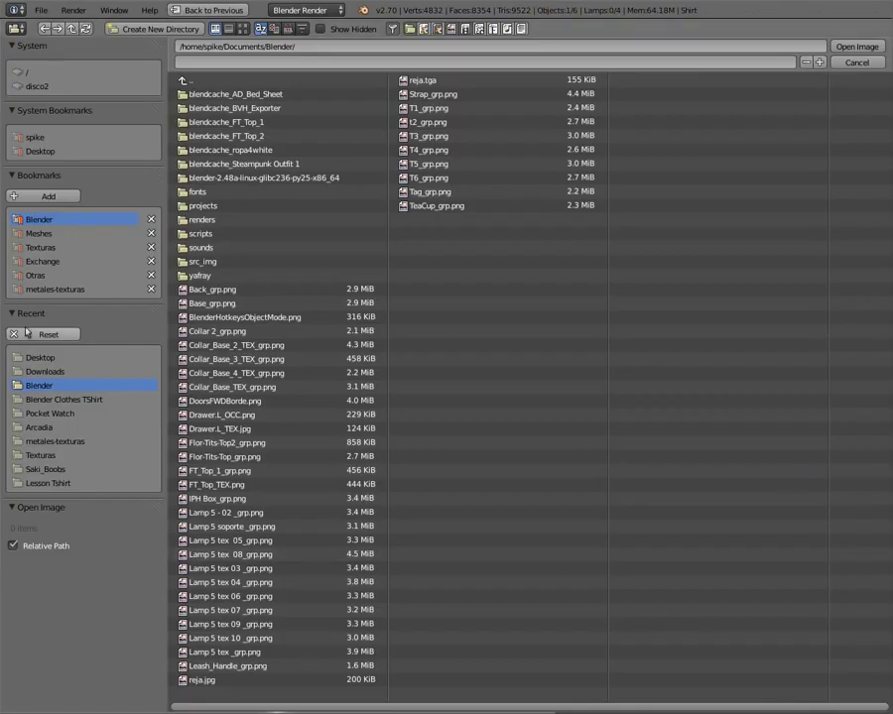
click(41, 247)
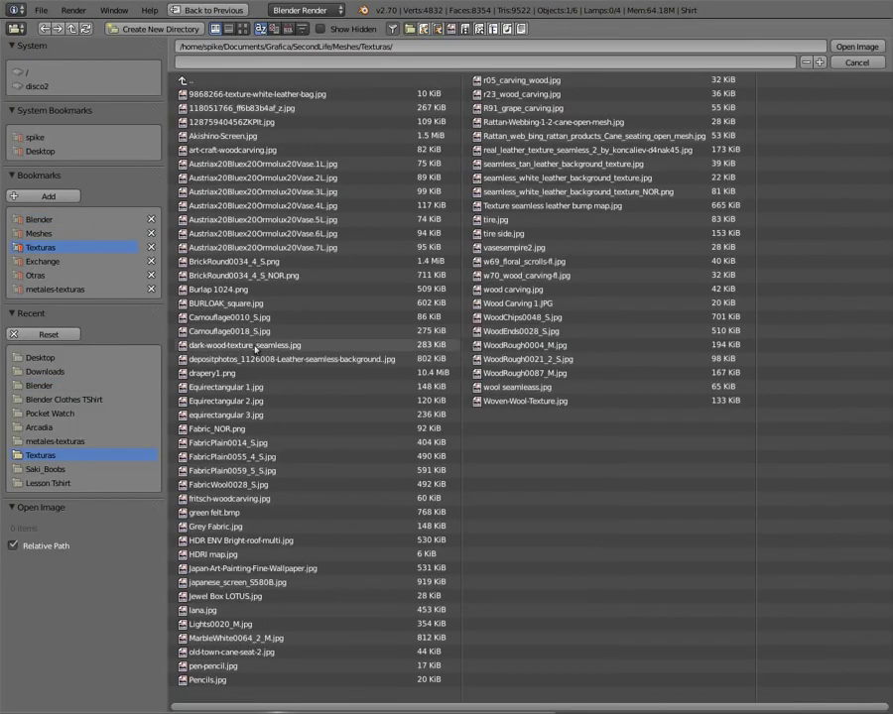
click(242, 30)
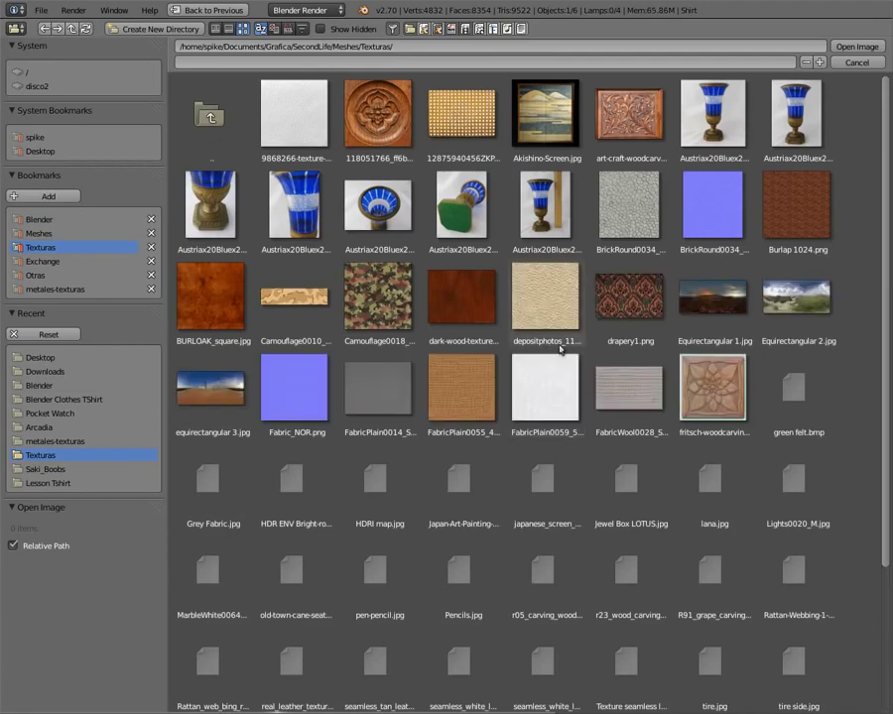
scroll(523, 371, down, 4)
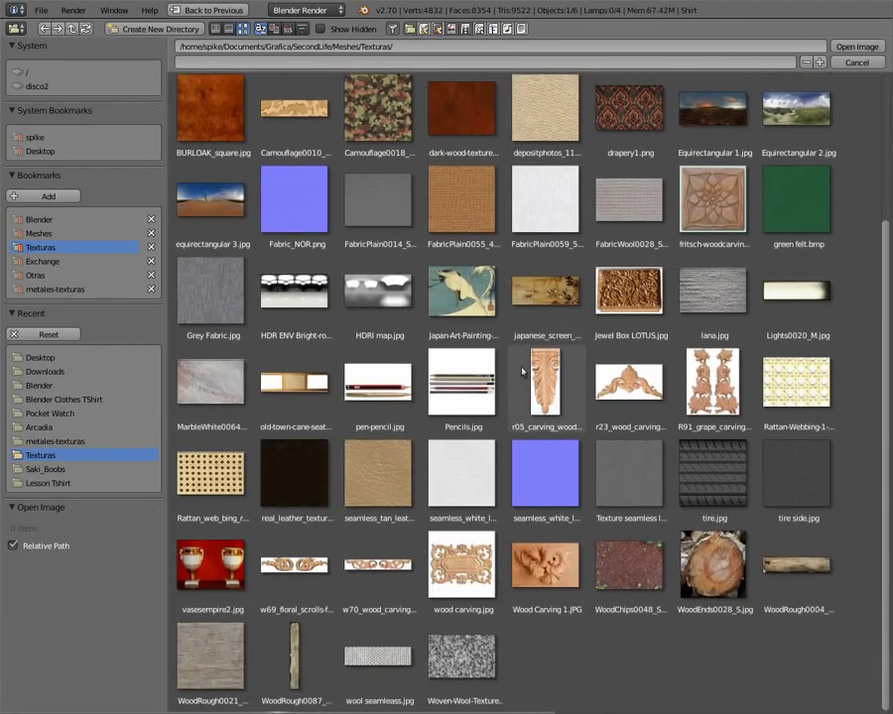
scroll(283, 367, up, 4)
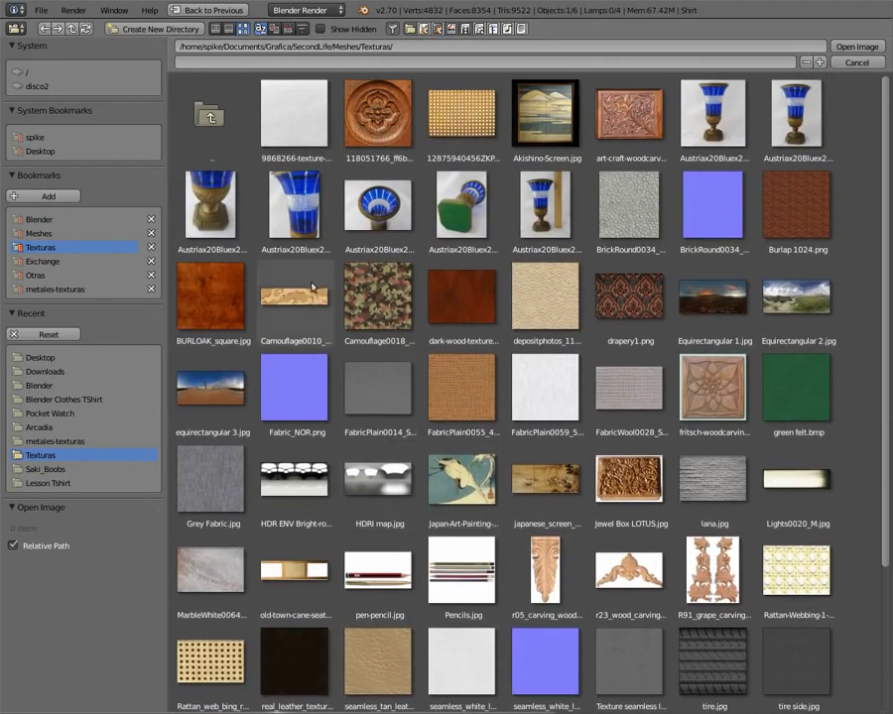
double_click(362, 298)
middle_drag(363, 324, 274, 322)
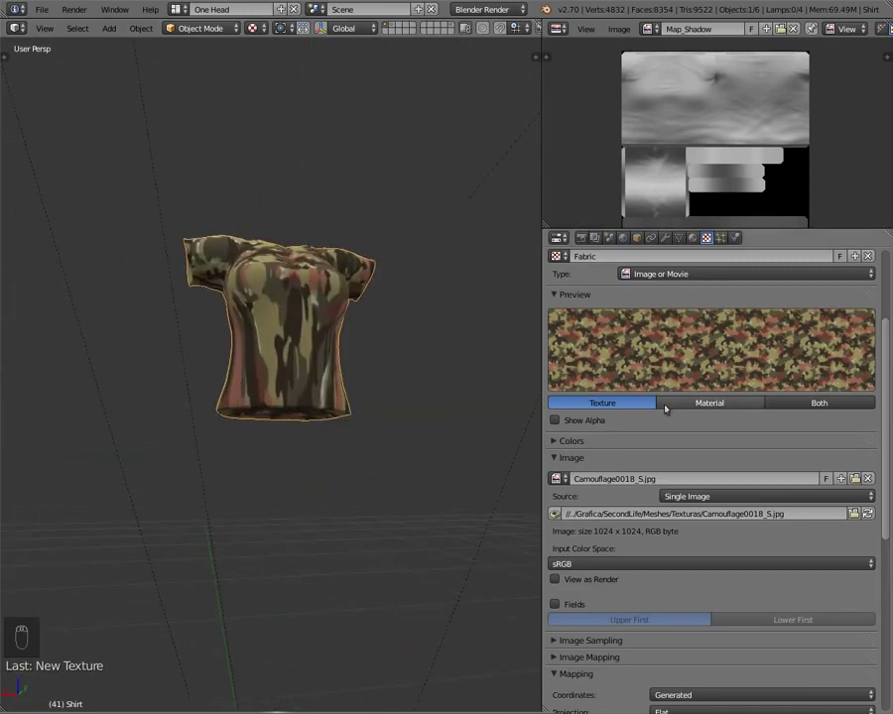
Set the Fabric texture's mapping coordinates to UV and view the camouflage pattern on the shirt
scroll(648, 484, down, 6)
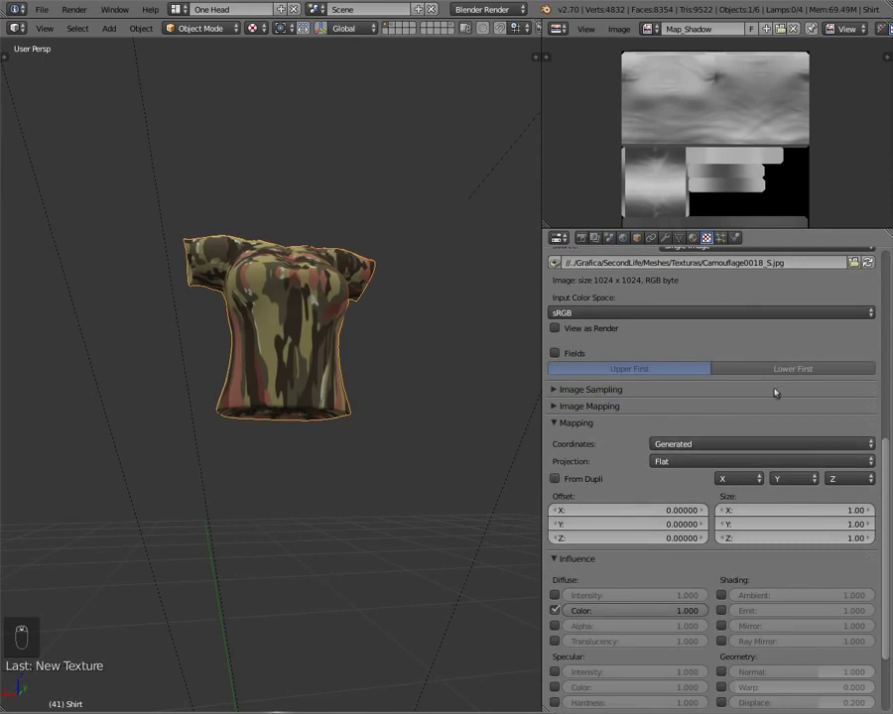
click(759, 443)
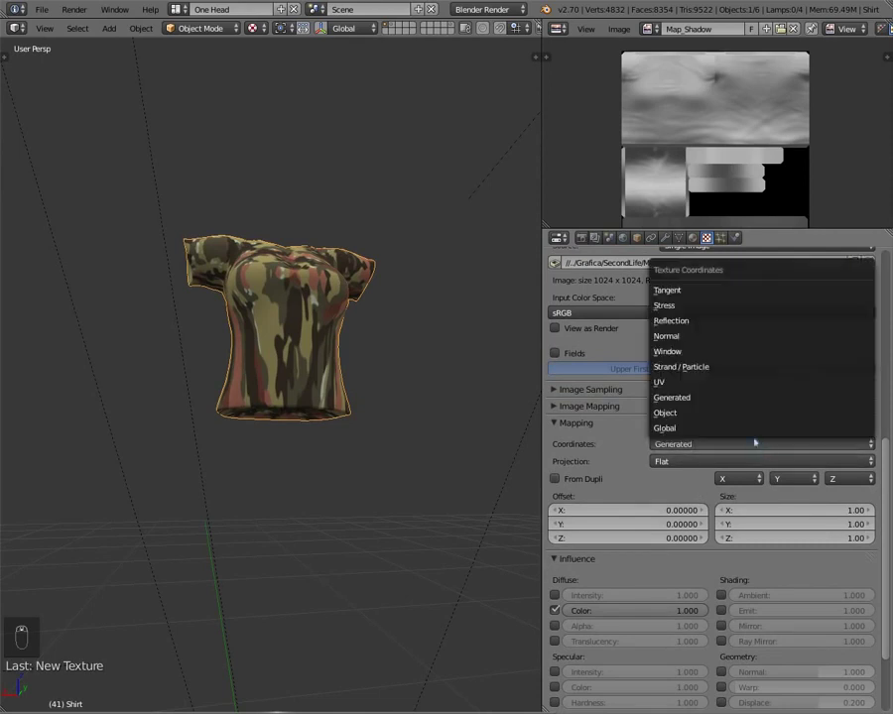
click(738, 389)
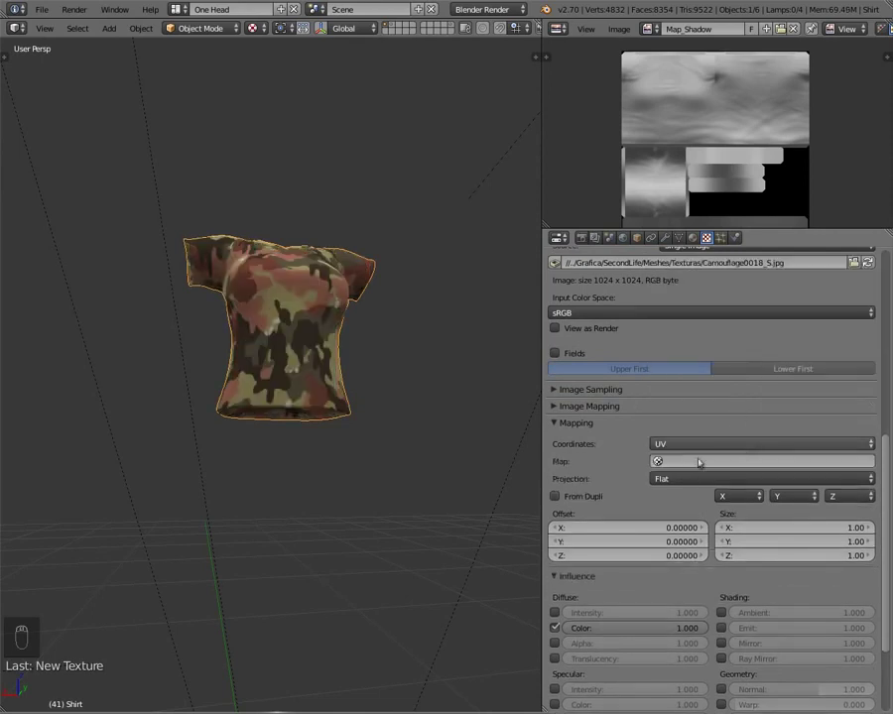
middle_drag(184, 255, 169, 298)
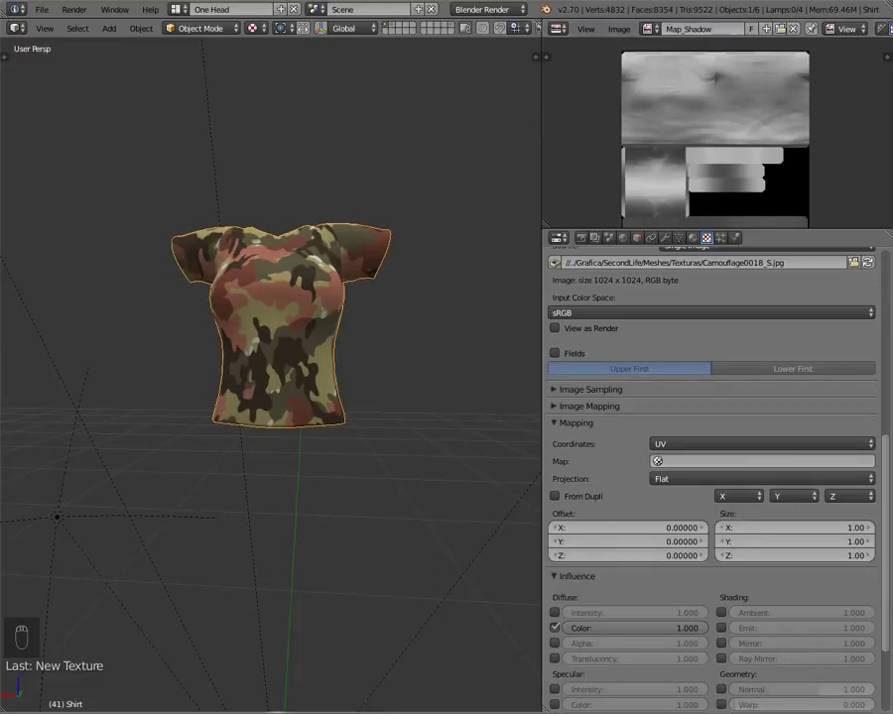
Switch to the browser, examine how the edges of the tiled Camouflage0018 texture match, and return to Blender
drag(890, 47, 745, 77)
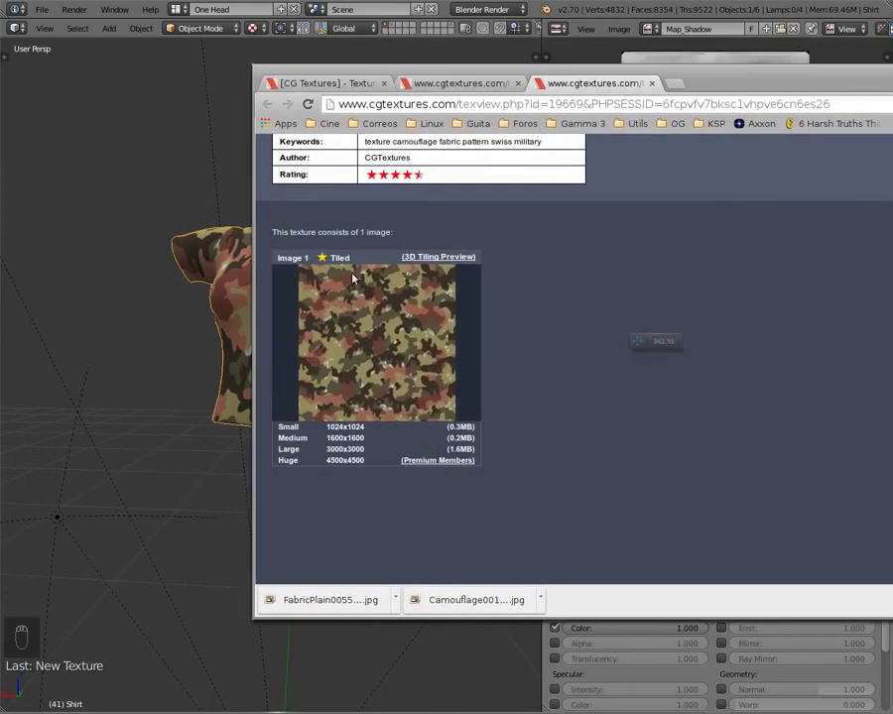
mouse_move(315, 324)
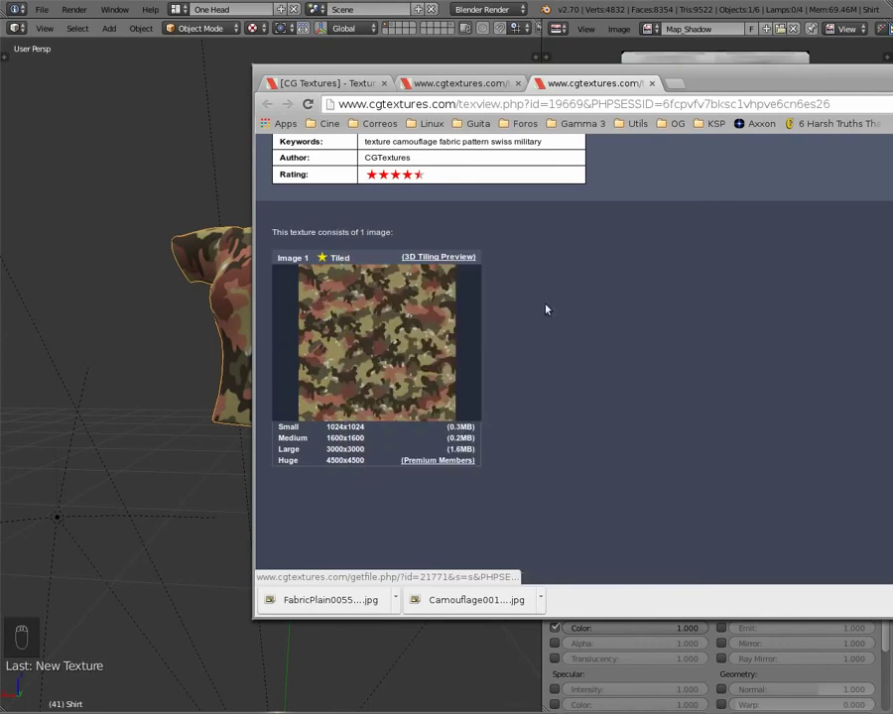
mouse_move(435, 265)
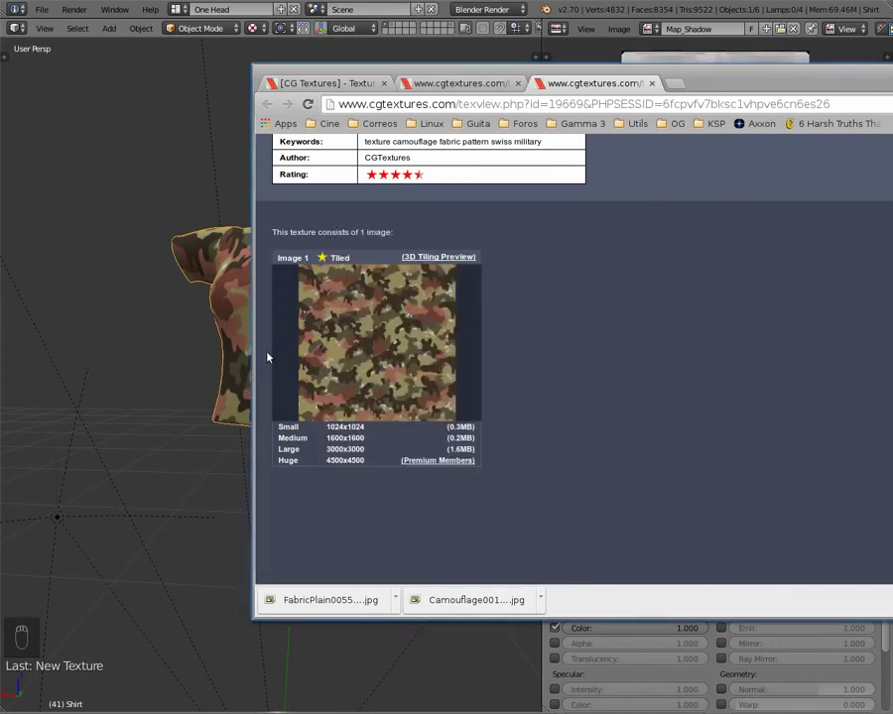
mouse_move(592, 335)
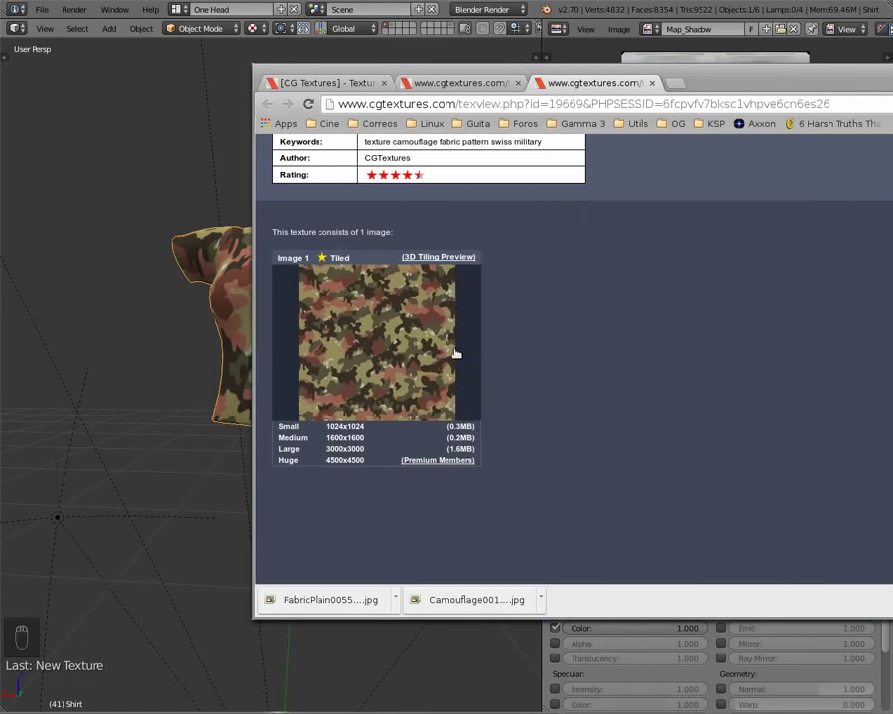
mouse_move(448, 359)
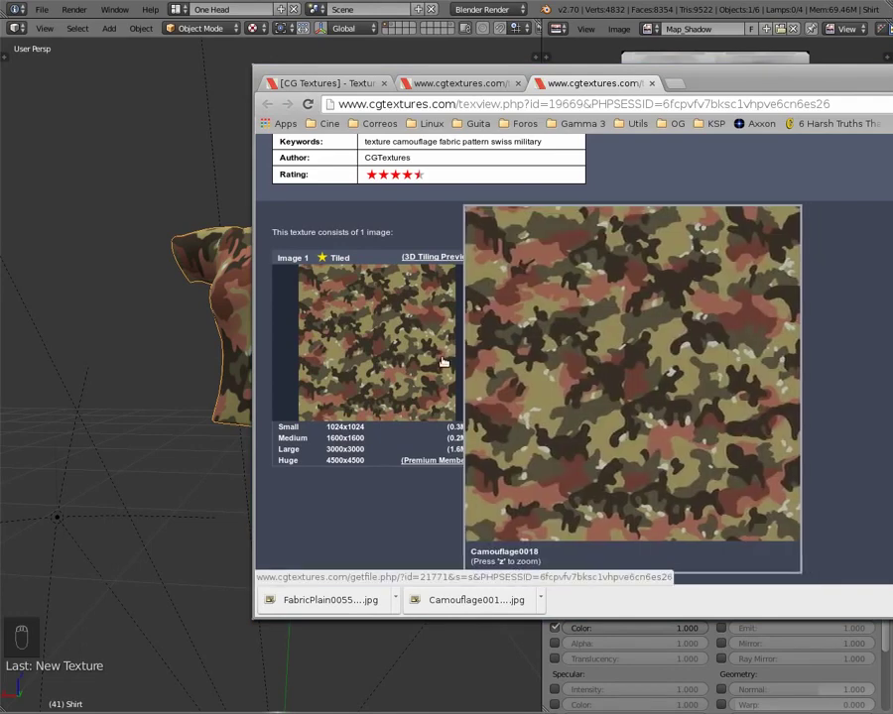
drag(513, 70, 892, 63)
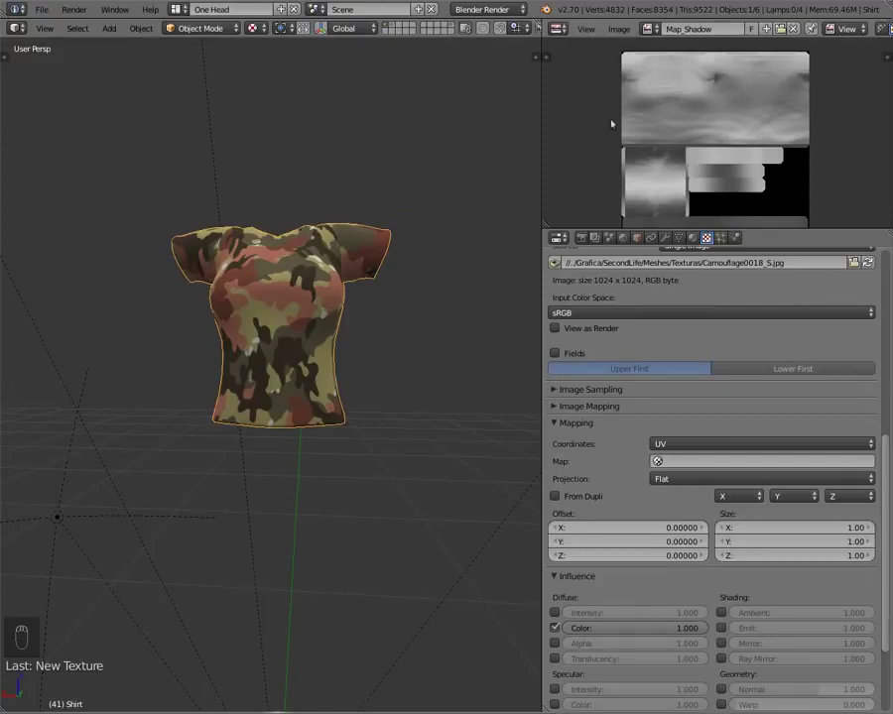
Examine the camouflage pattern's scale and its continuity across the shirt's sides and front
middle_drag(215, 309, 375, 320)
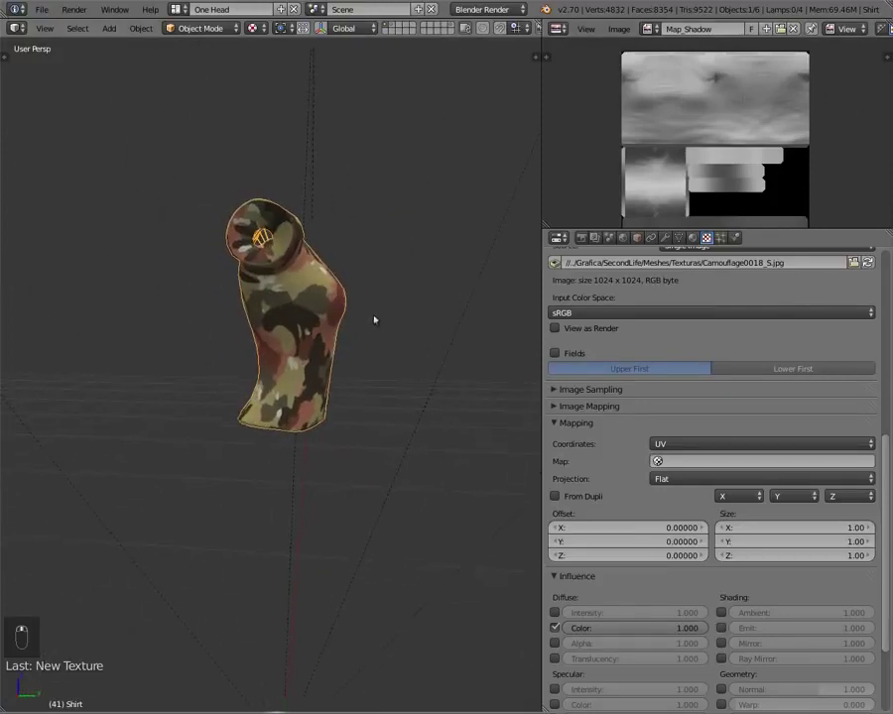
middle_drag(235, 390, 224, 354)
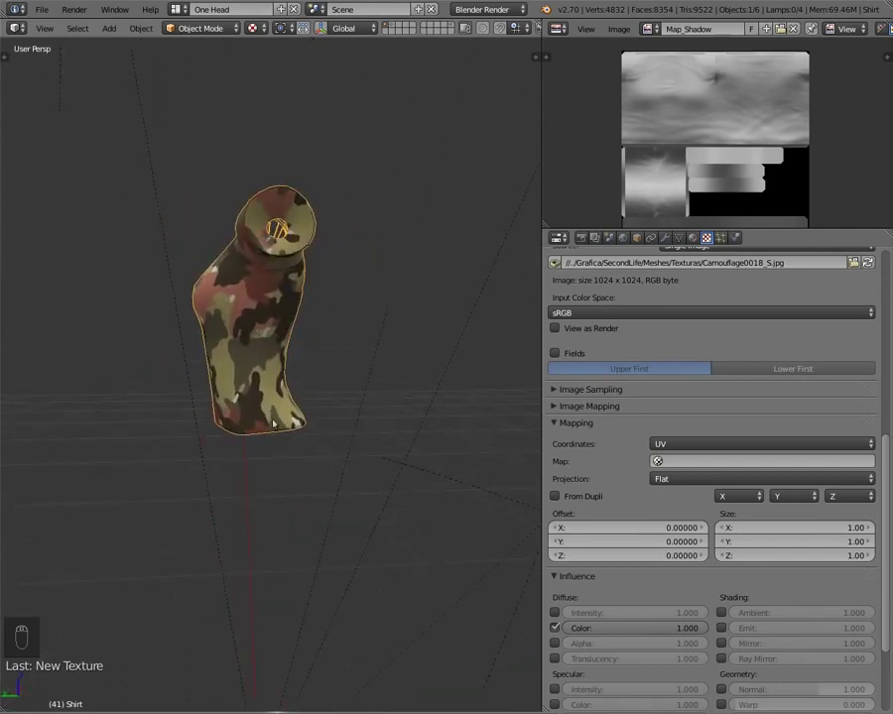
middle_drag(236, 411, 221, 442)
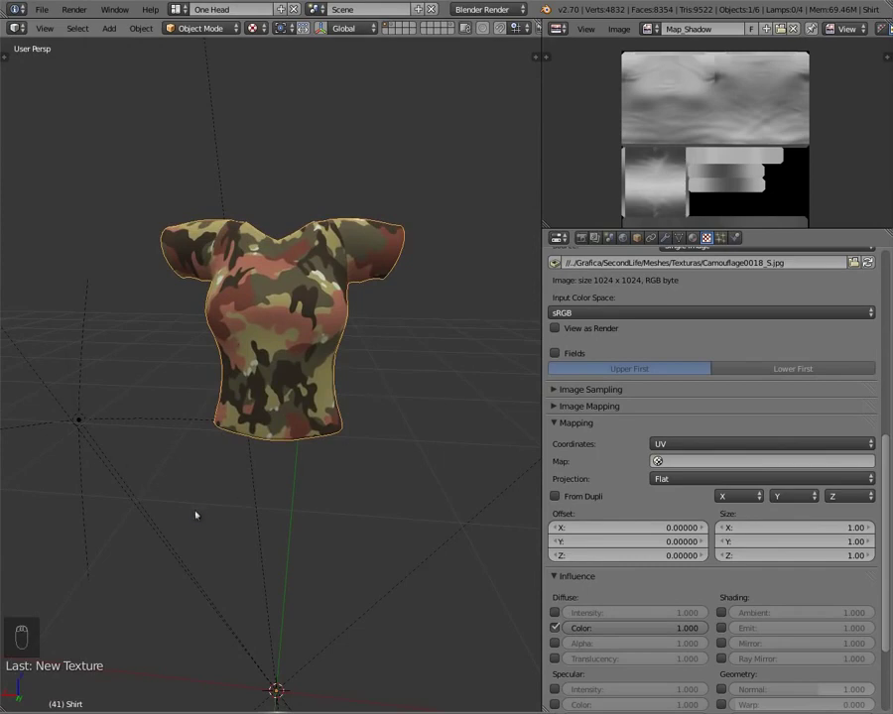
scroll(220, 506, up, 5)
middle_drag(268, 267, 228, 256)
scroll(231, 334, down, 6)
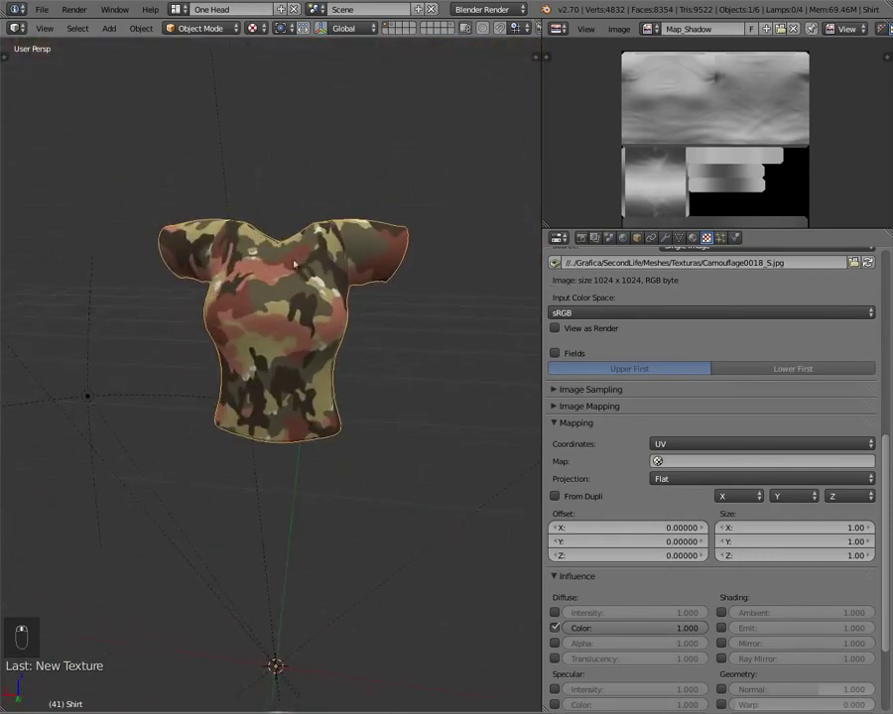
Set the Fabric texture's mapping size to 2.00 in X and Y, then check the smaller pattern on the shirt
click(764, 534)
text(2)
key(Return)
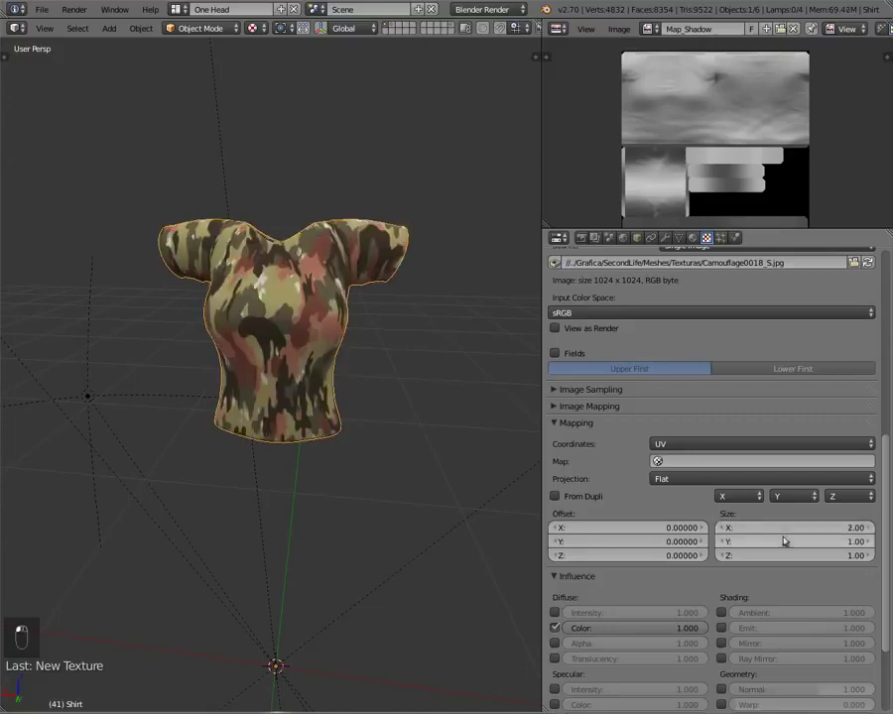
click(783, 542)
text(2)
key(Return)
click(794, 556)
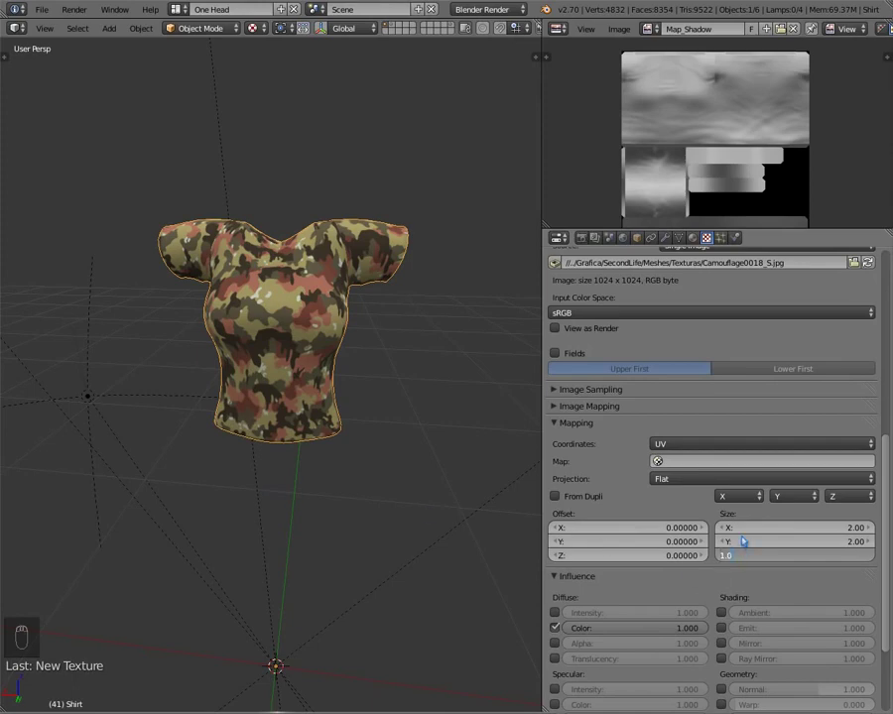
middle_drag(281, 494, 389, 482)
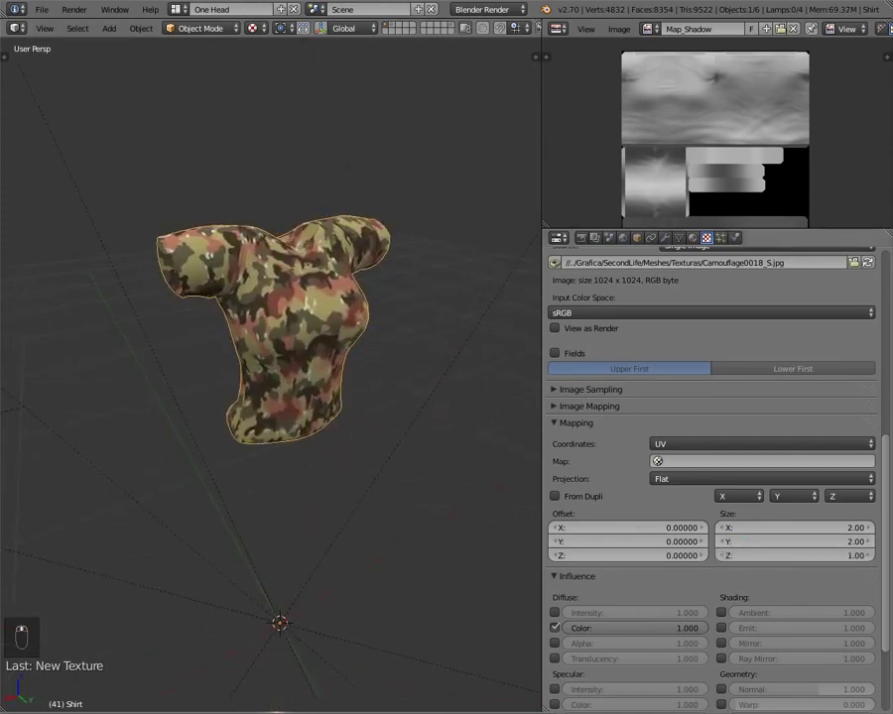
Select the Bump texture of the shirt material and change its type to Image or Movie
middle_drag(54, 314, 306, 248)
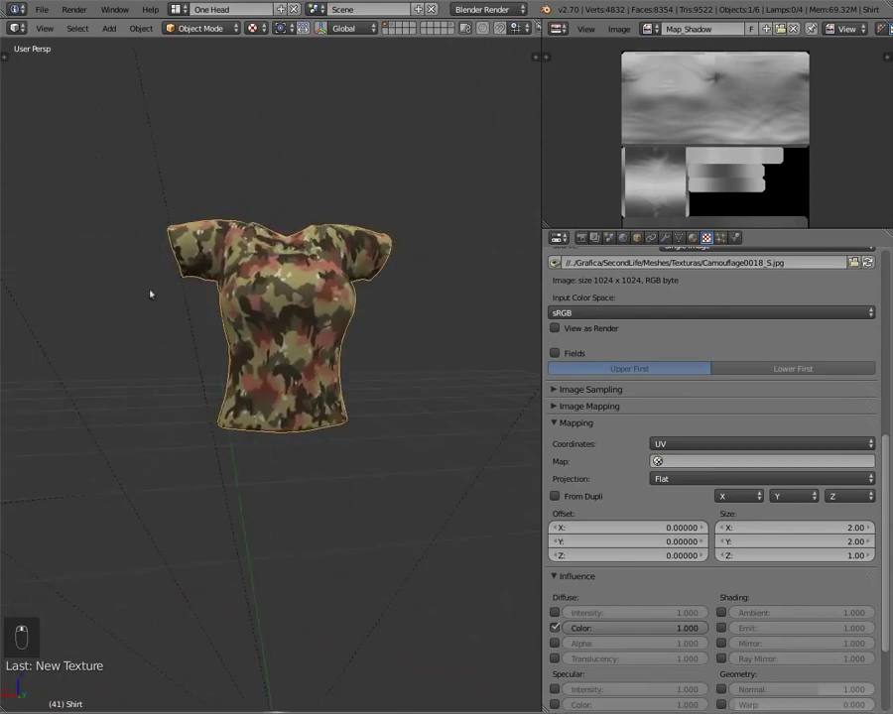
scroll(721, 319, up, 10)
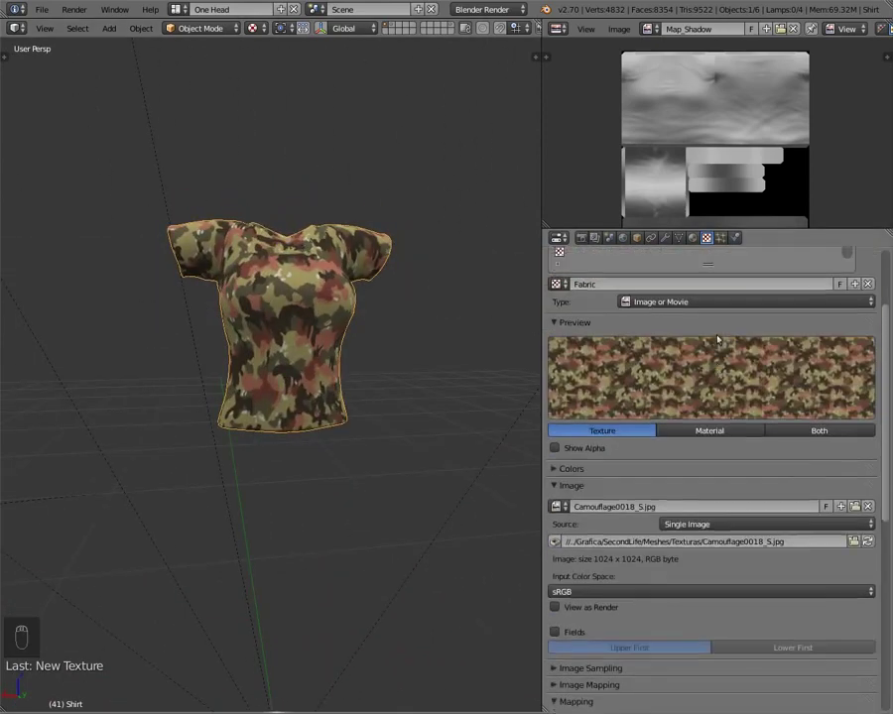
click(578, 322)
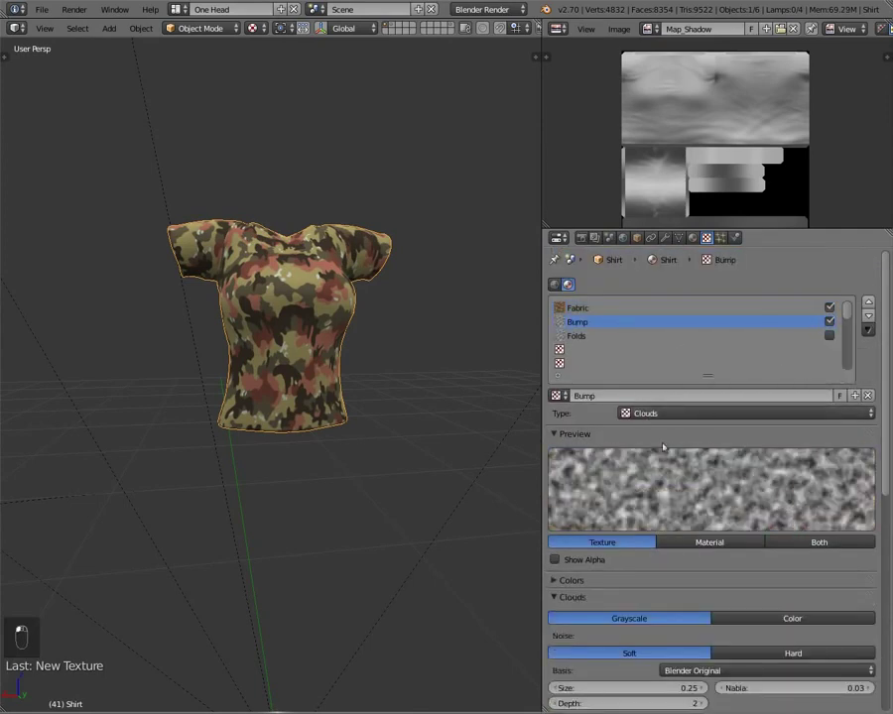
scroll(641, 369, down, 3)
scroll(642, 369, up, 3)
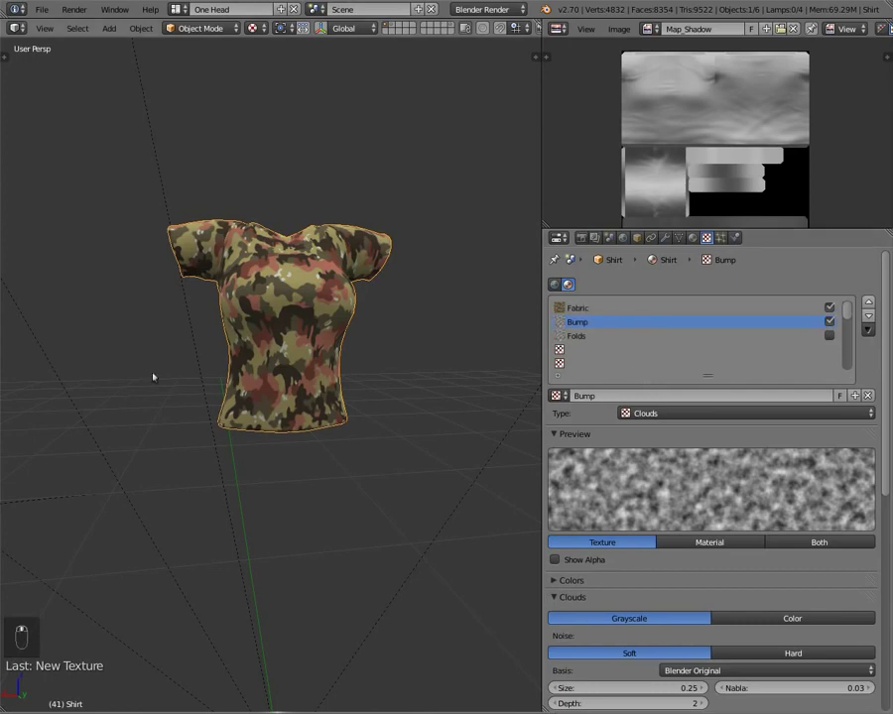
scroll(320, 355, up, 6)
middle_drag(275, 281, 245, 273)
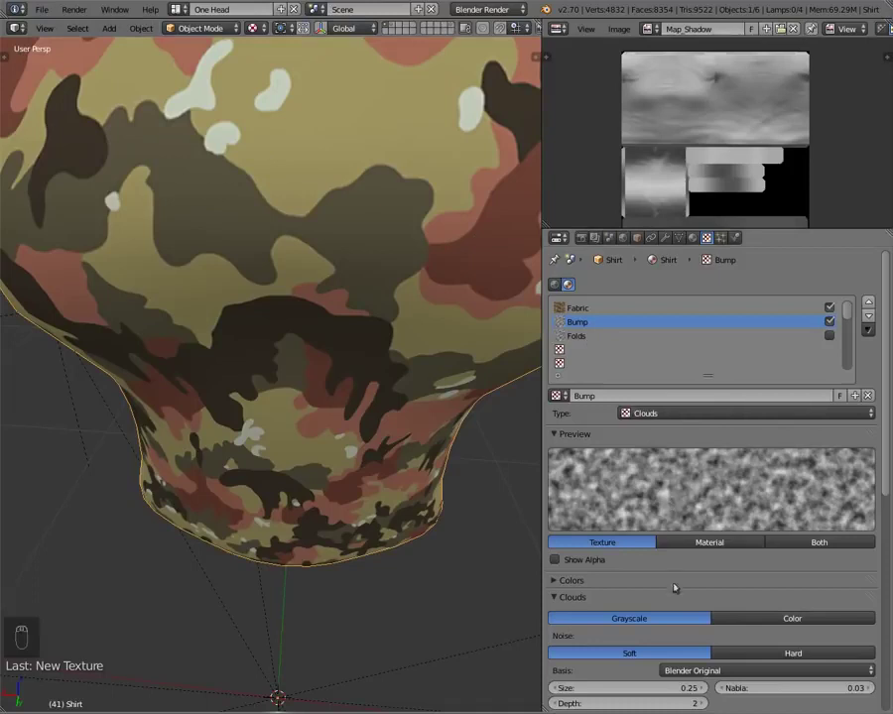
scroll(690, 576, down, 1)
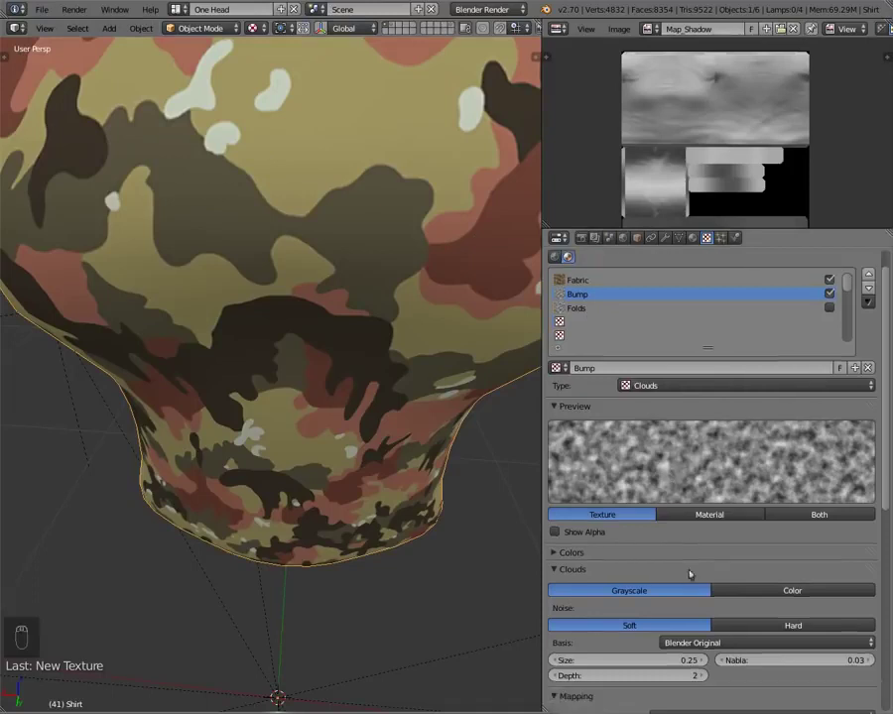
click(676, 386)
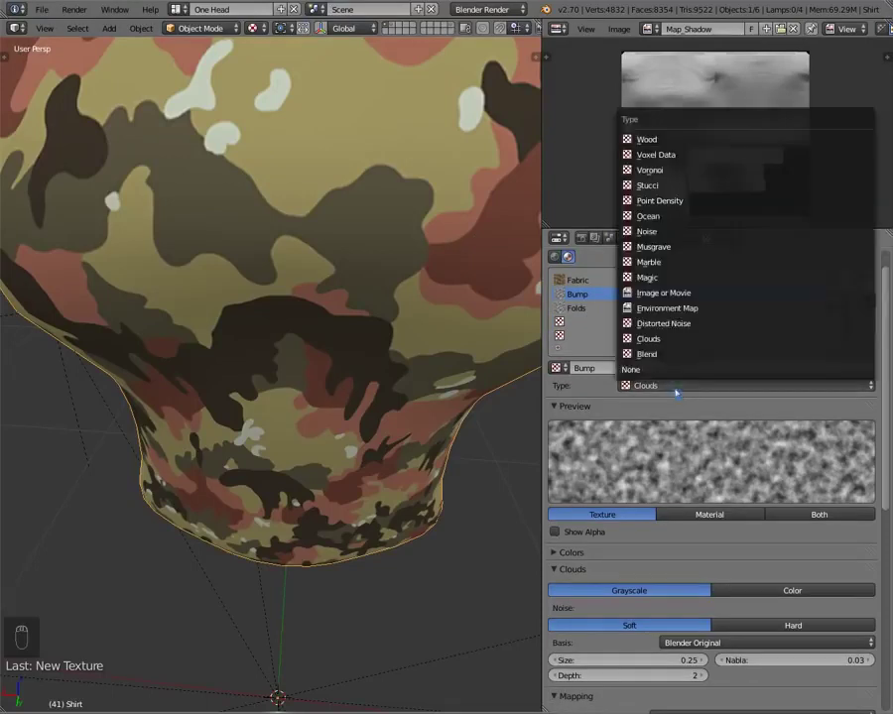
click(664, 293)
Load FabricPlain0055_4_S.jpg from the Texturas folder into the Bump texture, choosing it by thumbnail, and view the weave on the shirt
scroll(691, 436, down, 6)
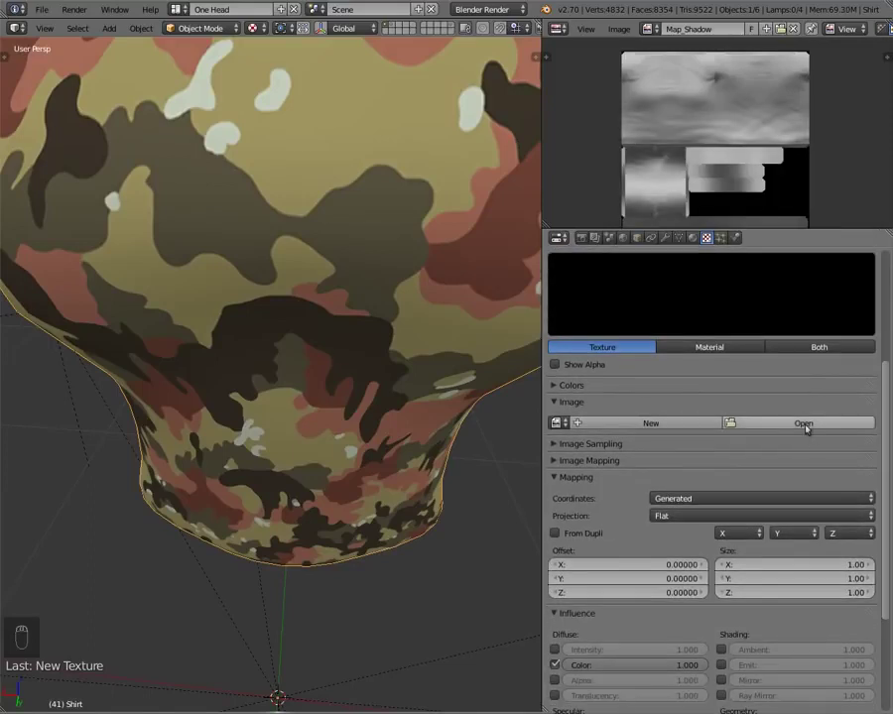
click(804, 423)
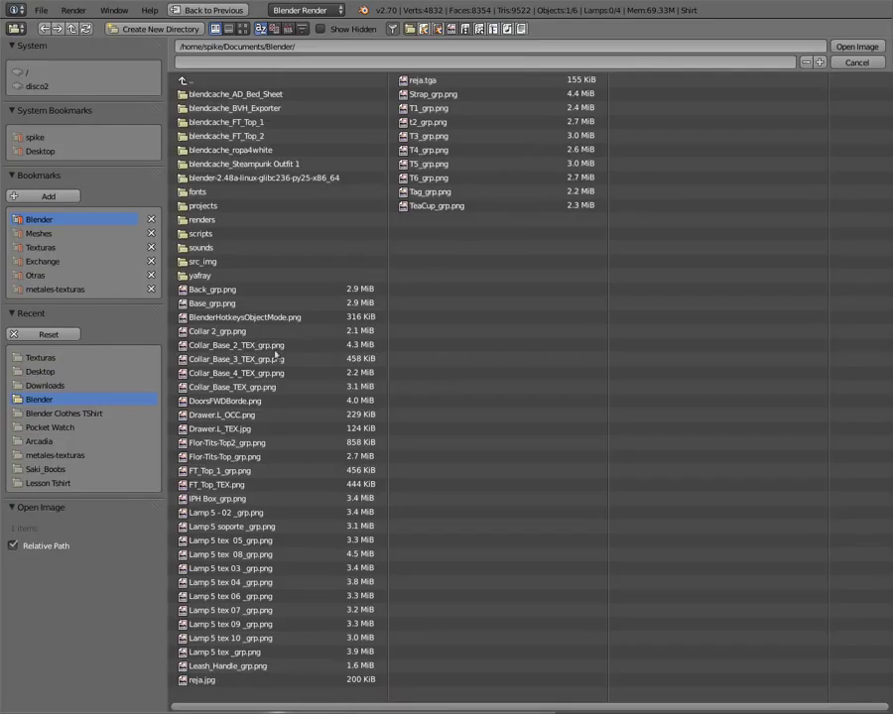
click(41, 248)
click(228, 29)
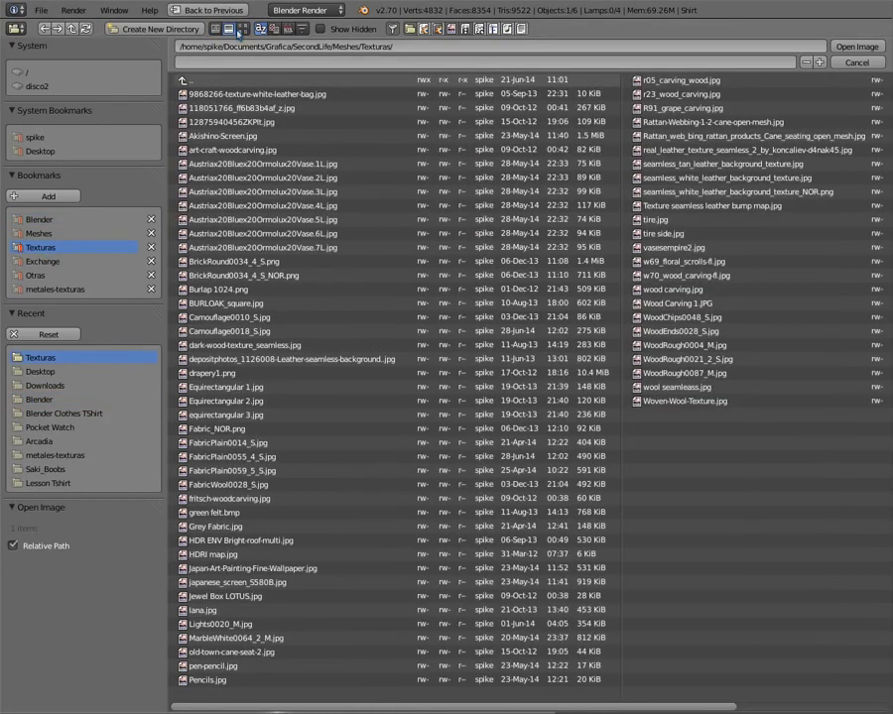
click(243, 29)
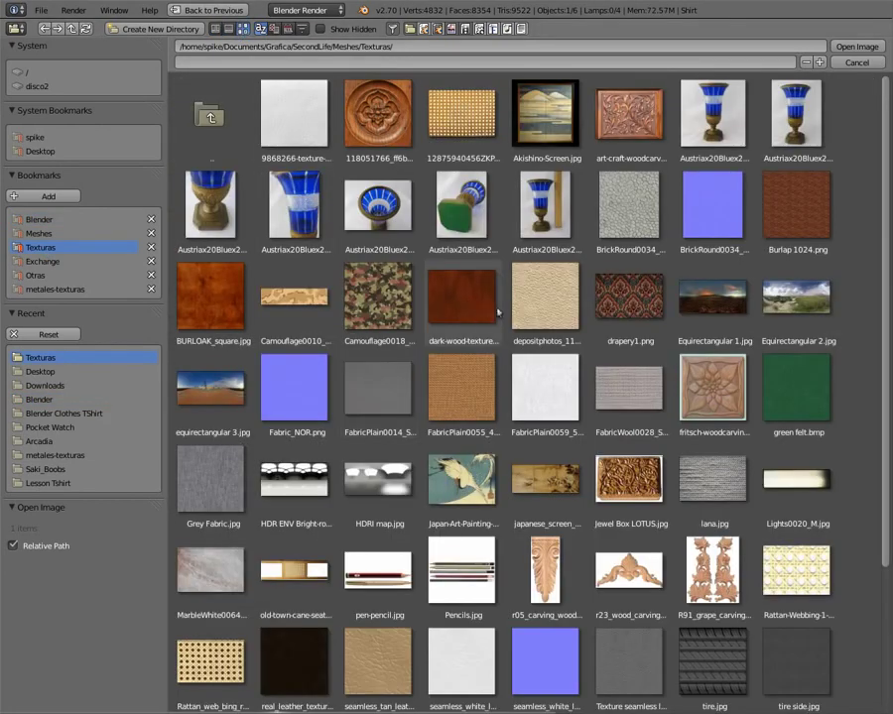
scroll(447, 297, down, 2)
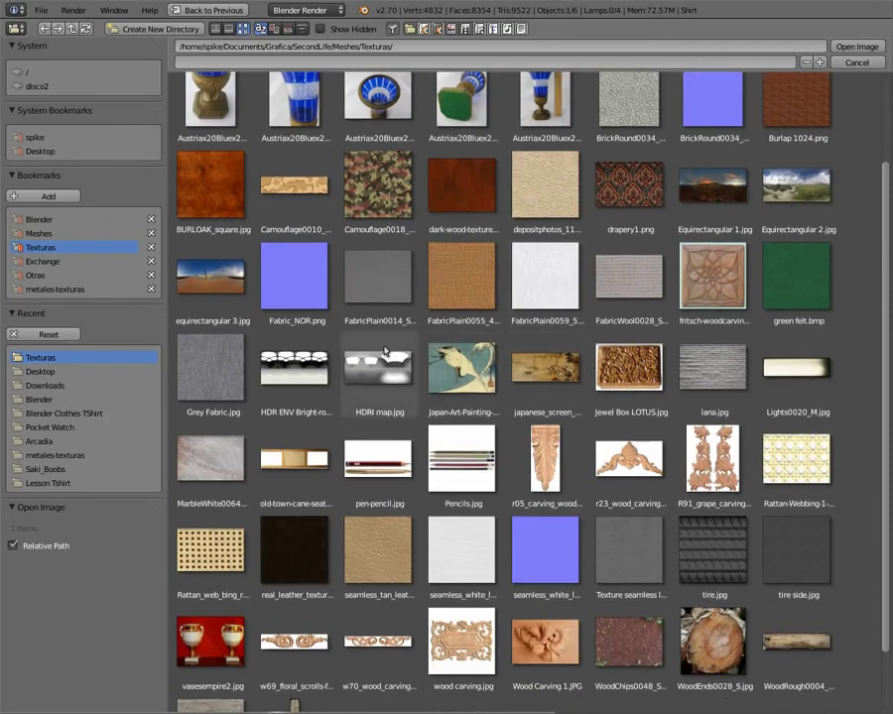
double_click(462, 282)
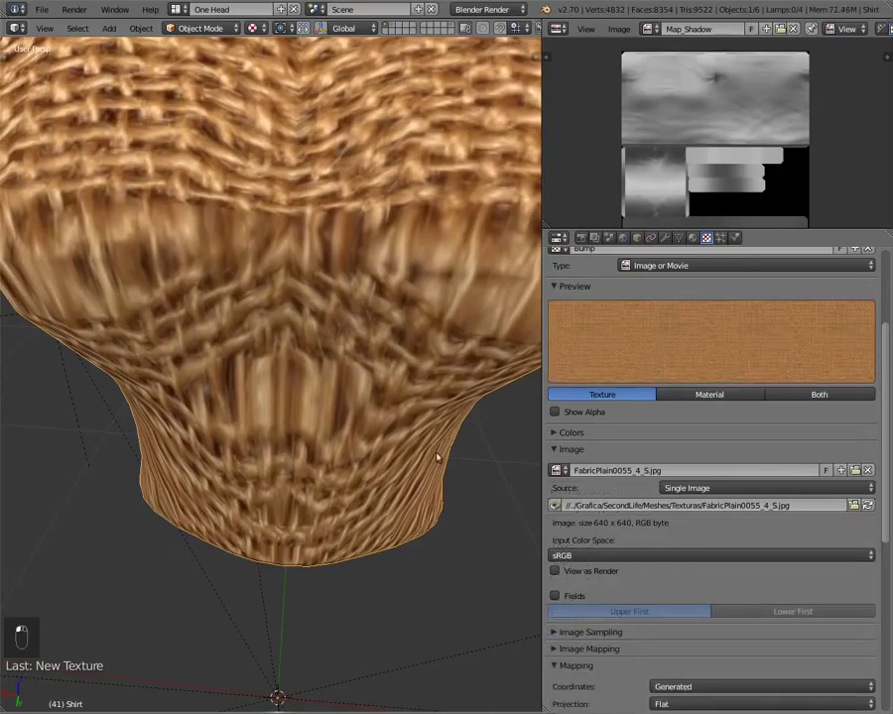
scroll(436, 456, down, 5)
mouse_move(241, 342)
middle_down()
mouse_move(282, 346)
mouse_move(233, 337)
middle_up()
scroll(228, 335, up, 2)
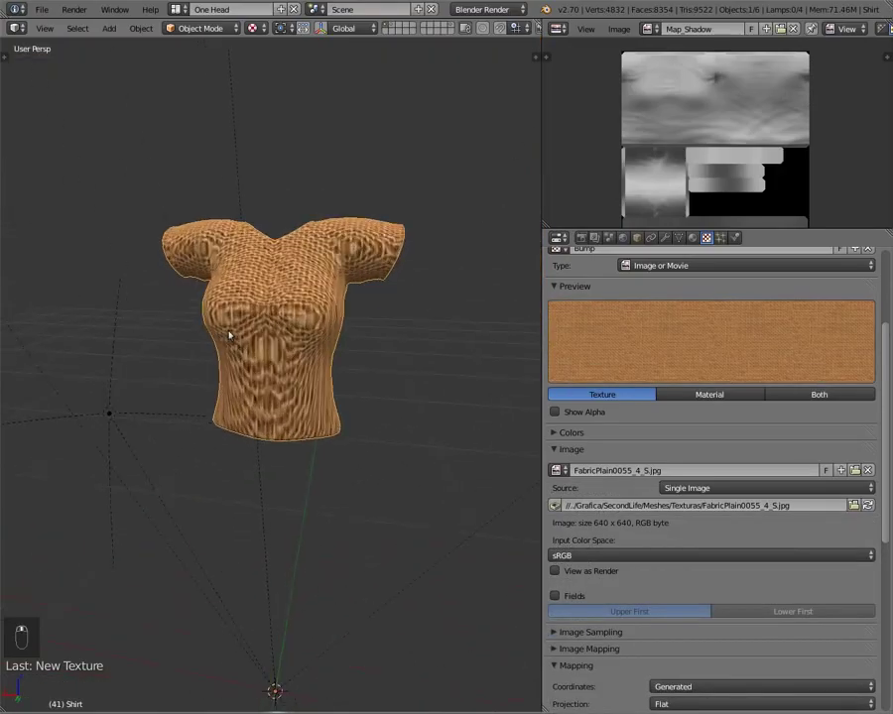
Set the Bump texture's mapping coordinates to UV and assign the UVMap layer as its map
scroll(721, 534, down, 5)
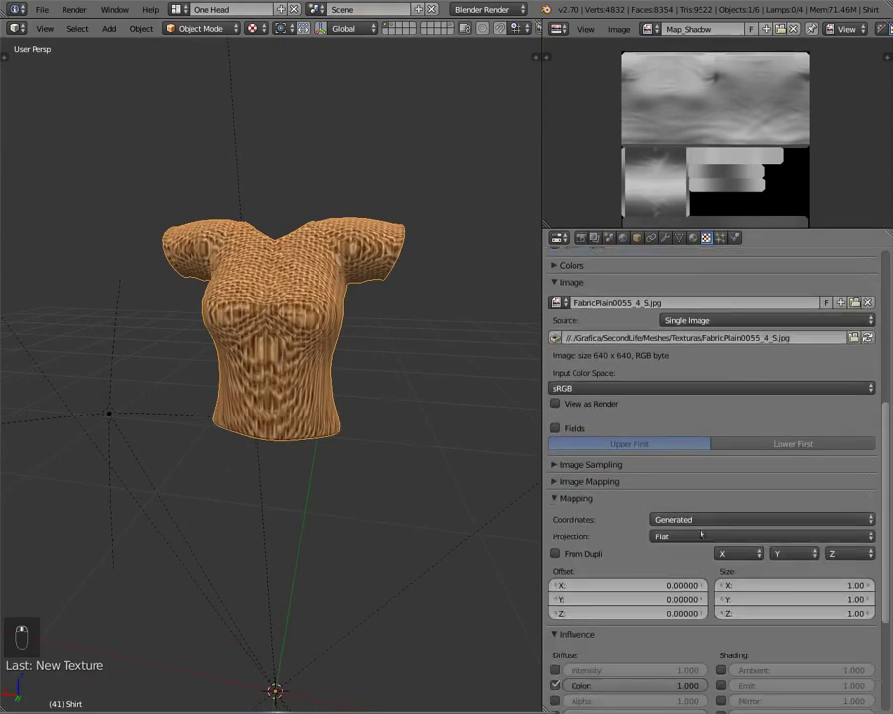
click(686, 519)
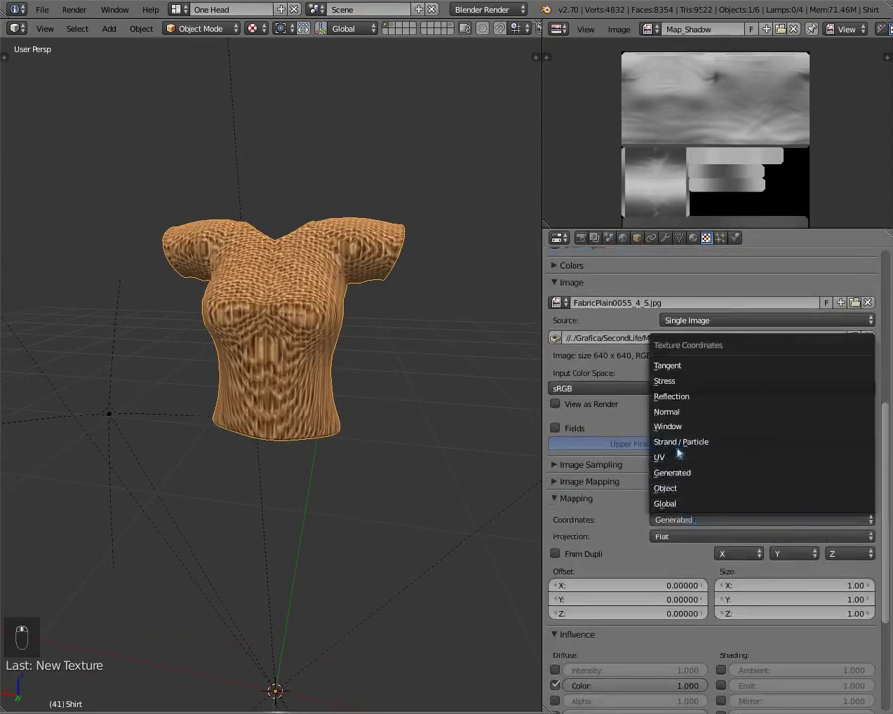
click(676, 457)
click(670, 538)
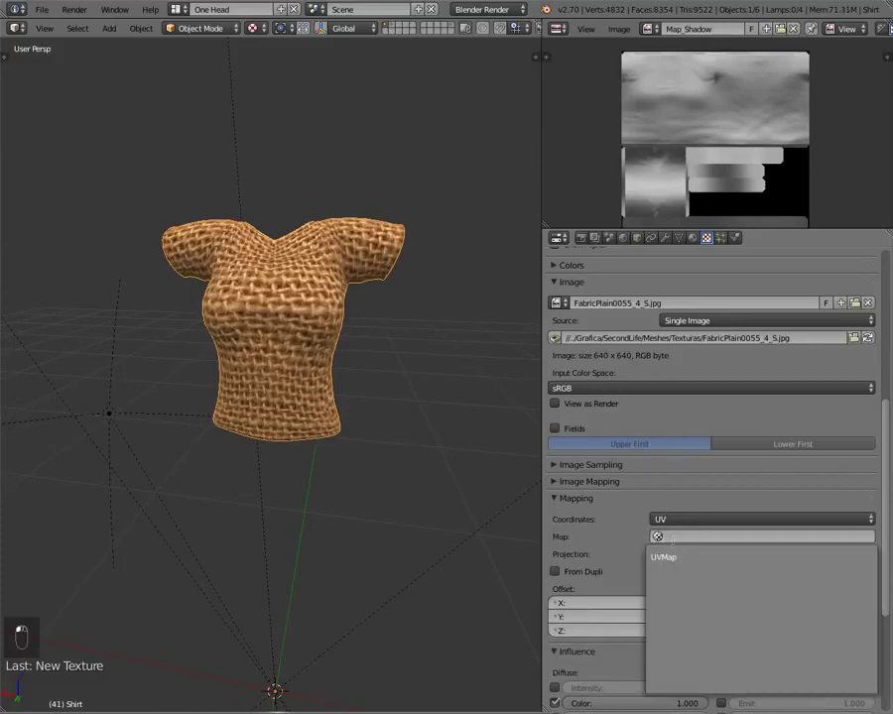
click(665, 557)
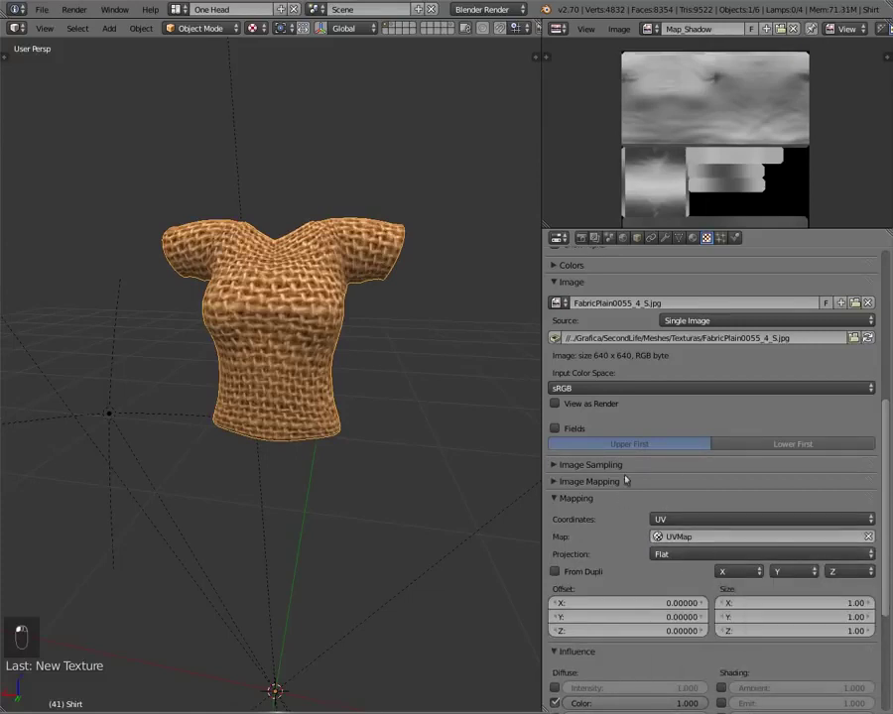
click(701, 537)
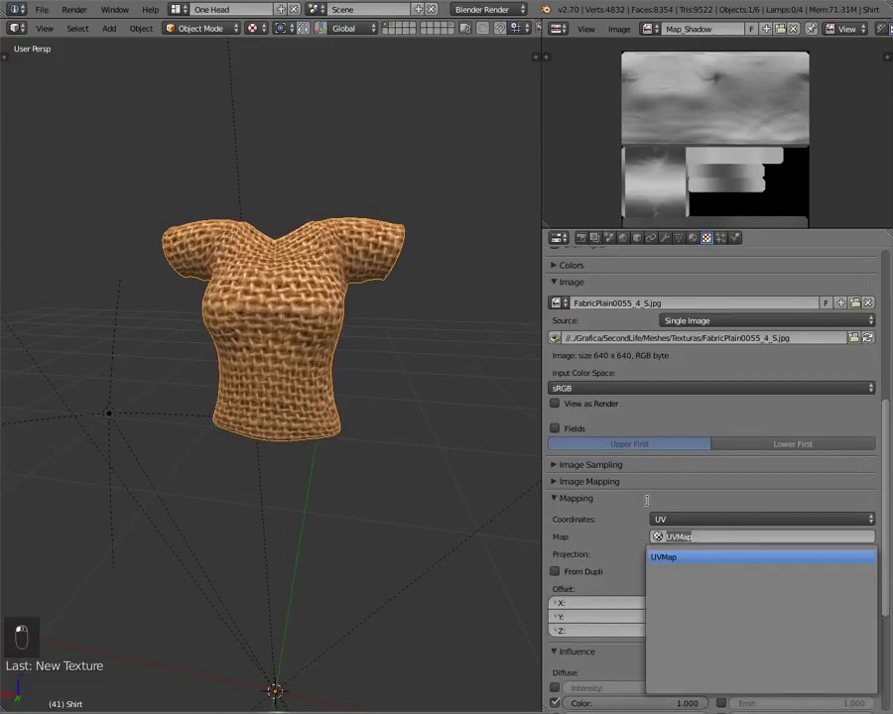
key(Escape)
Set the Bump texture's mapping size to 2.00 in X and Y, and check the weave from the shirt's side
scroll(708, 470, down, 5)
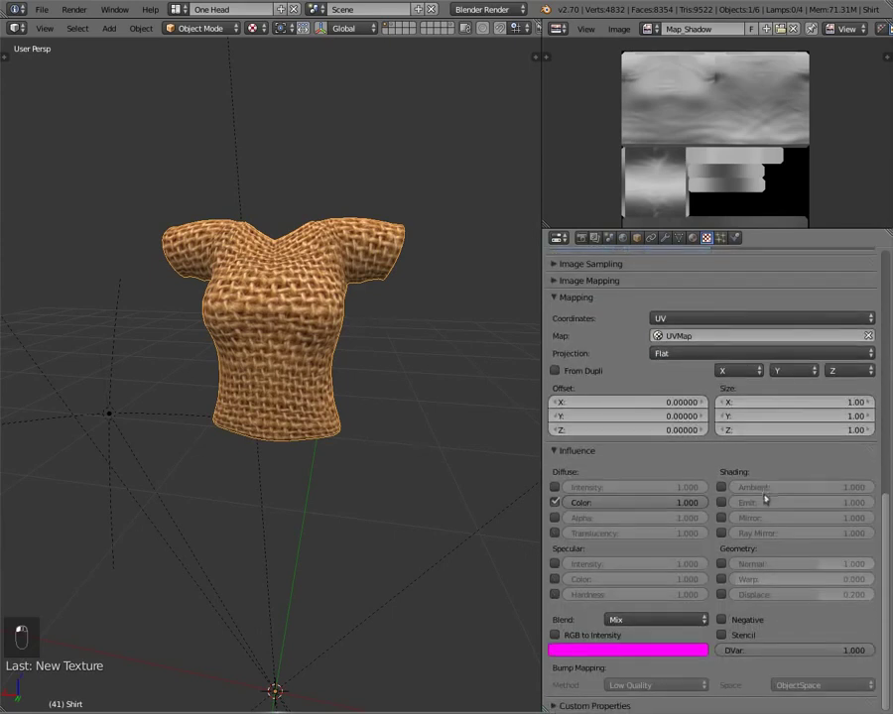
click(771, 403)
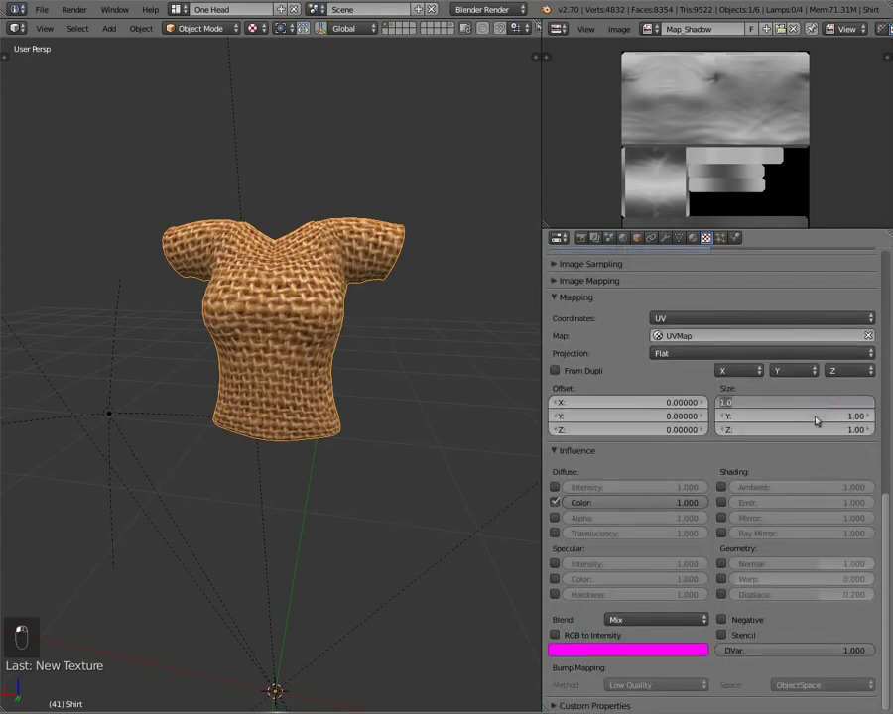
text(2)
key(Return)
click(815, 418)
text(2)
key(Return)
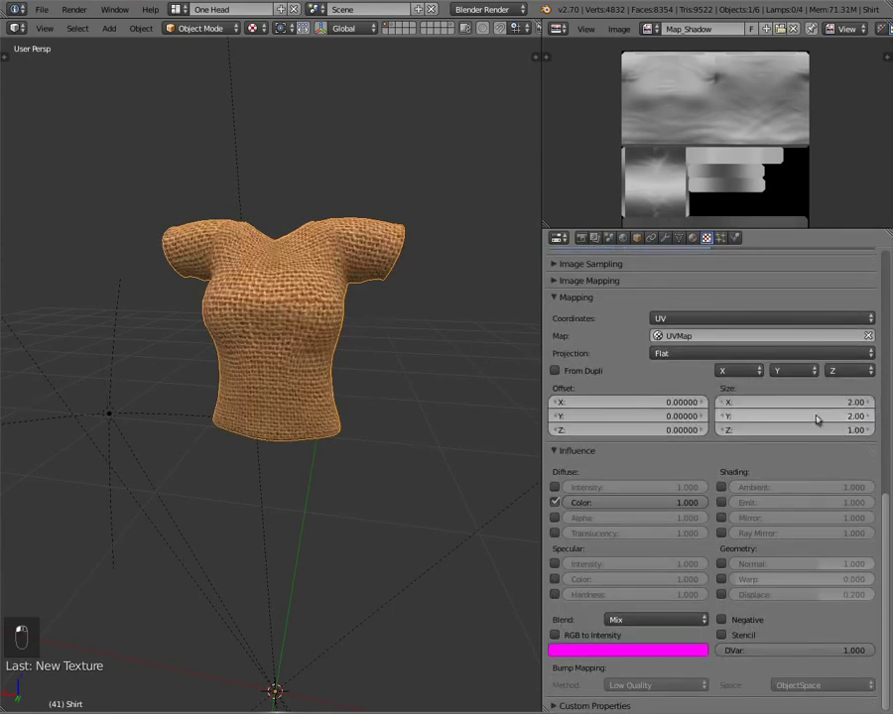
middle_drag(305, 373, 475, 422)
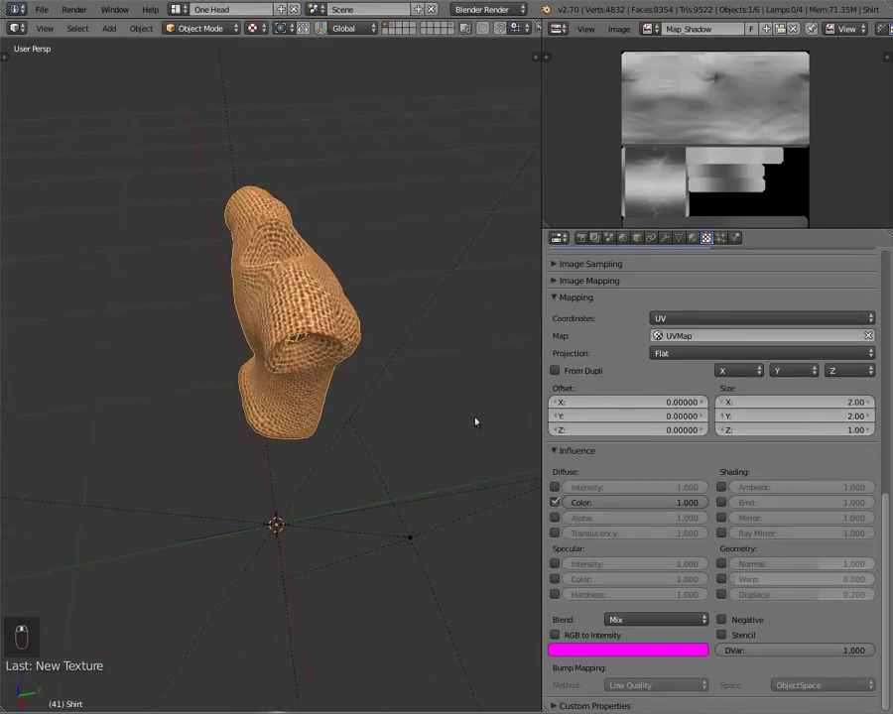
Set the Bump texture's mapping size to 5.00 in X and Y, and view the finer weave on the shirt's front
click(834, 402)
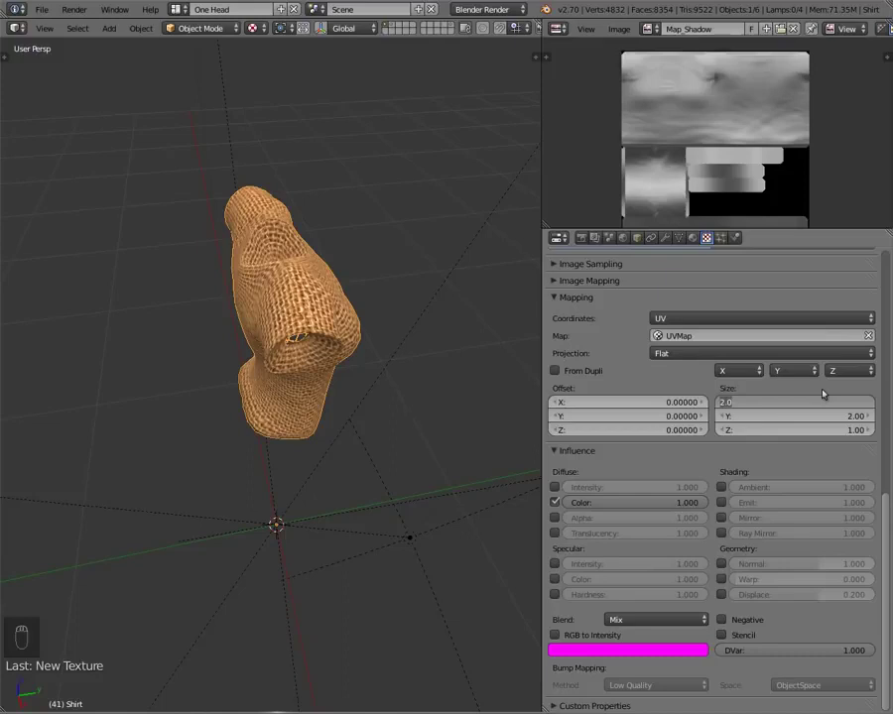
text(5)
key(Return)
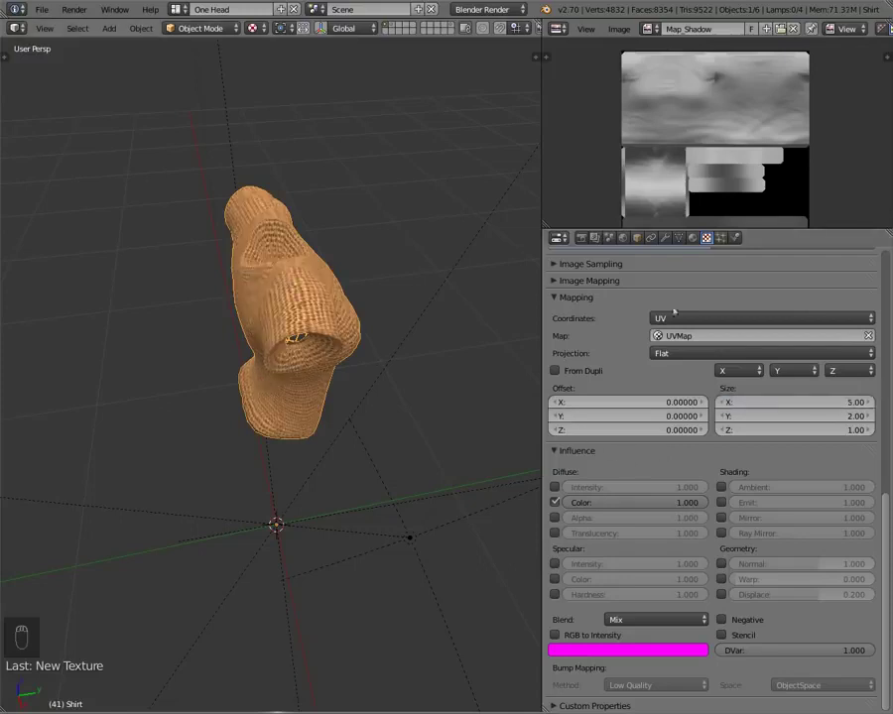
click(763, 418)
text(5)
key(Return)
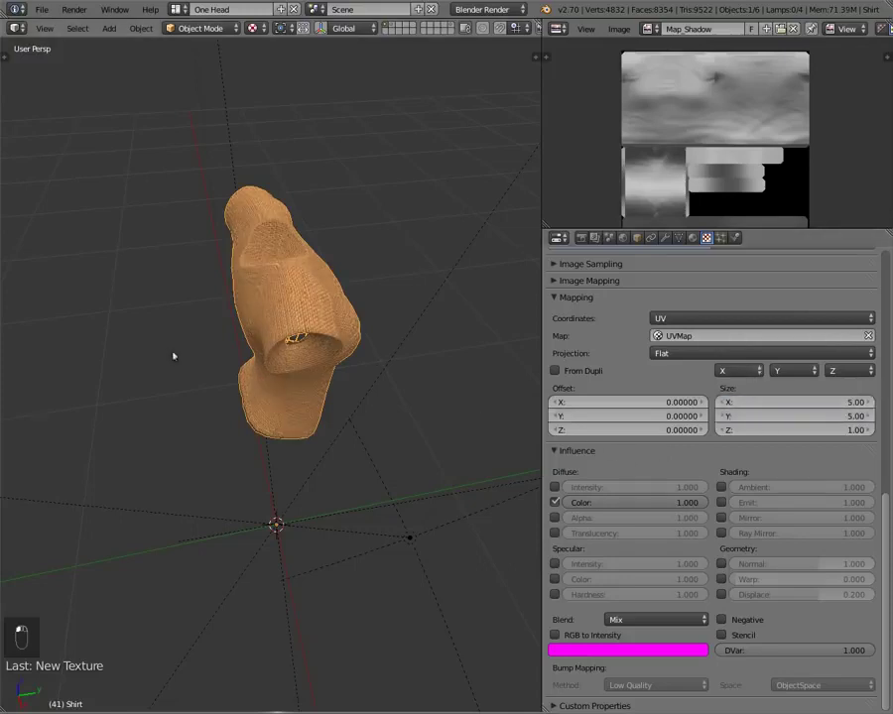
middle_drag(174, 355, 29, 230)
scroll(177, 325, up, 6)
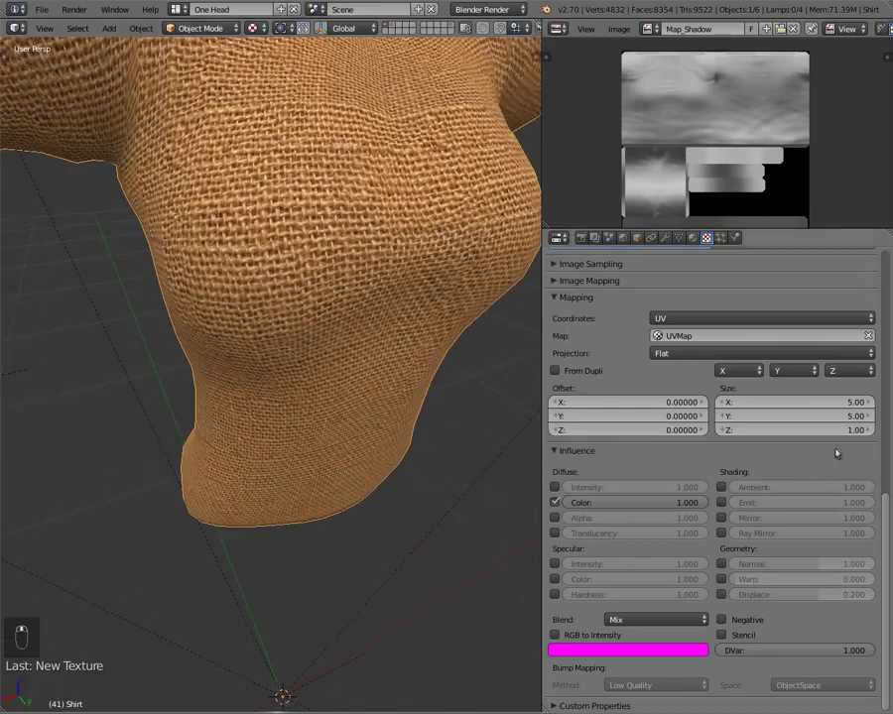
Examine the scale and distortion of the fabric weave across the shirt's chest, waist and sleeves
middle_drag(232, 380, 74, 280)
scroll(373, 369, down, 5)
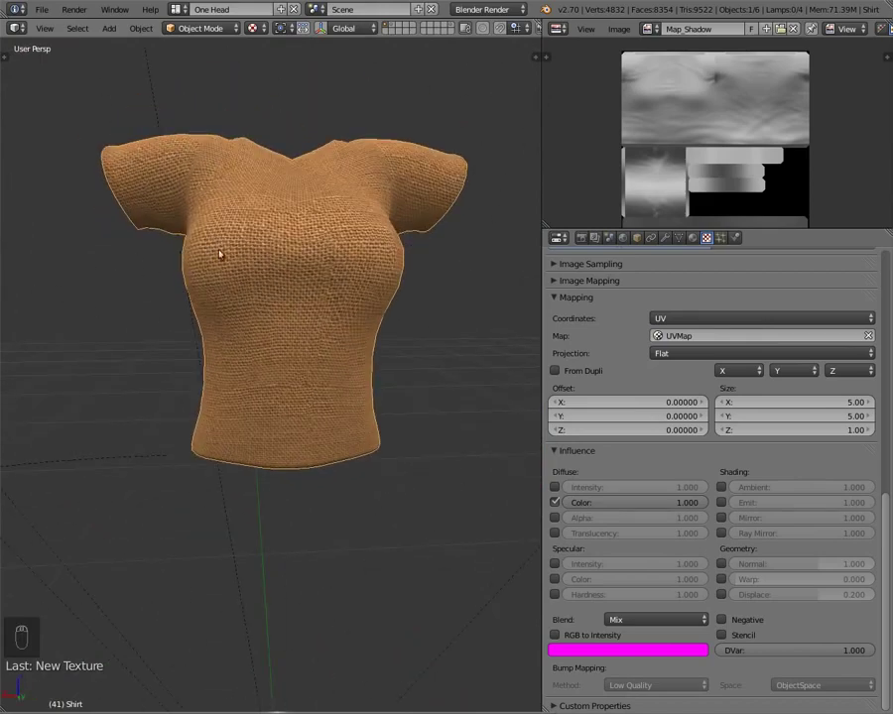
scroll(221, 254, up, 4)
scroll(295, 164, down, 2)
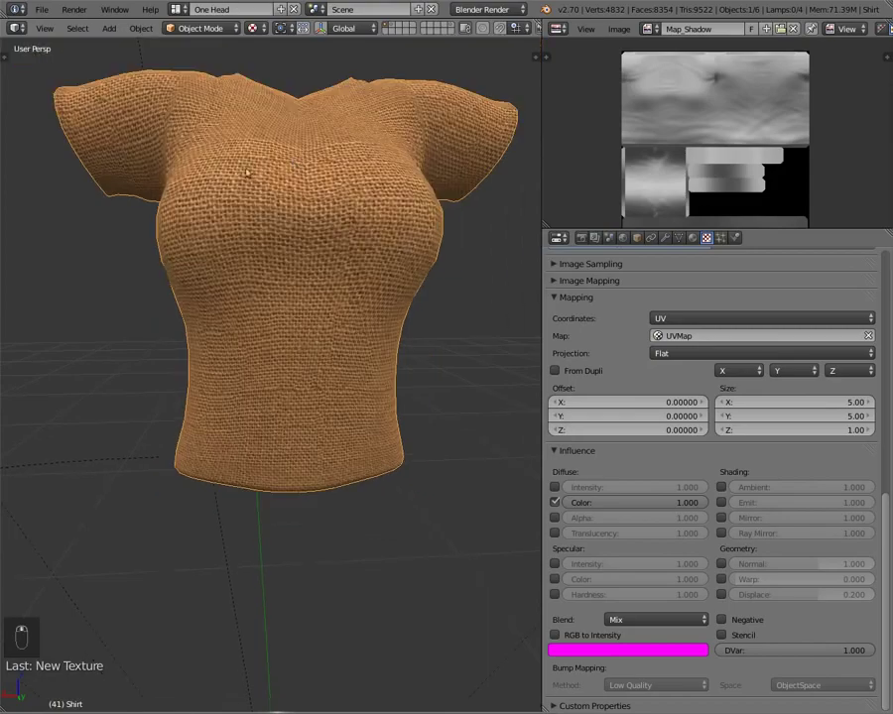
middle_drag(252, 176, 228, 327)
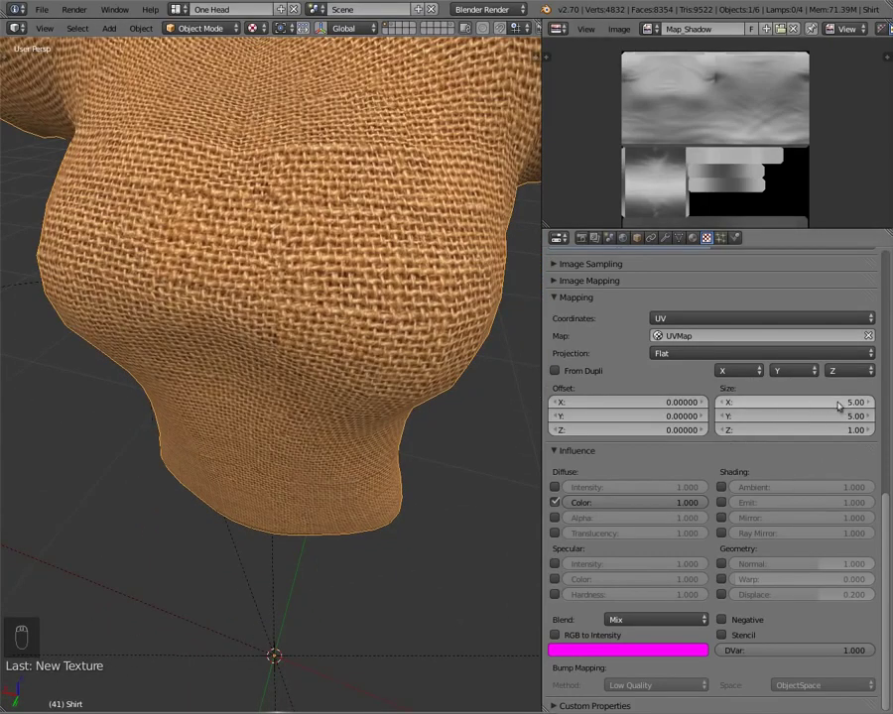
middle_drag(244, 287, 229, 335)
middle_drag(266, 391, 295, 321)
scroll(278, 332, down, 5)
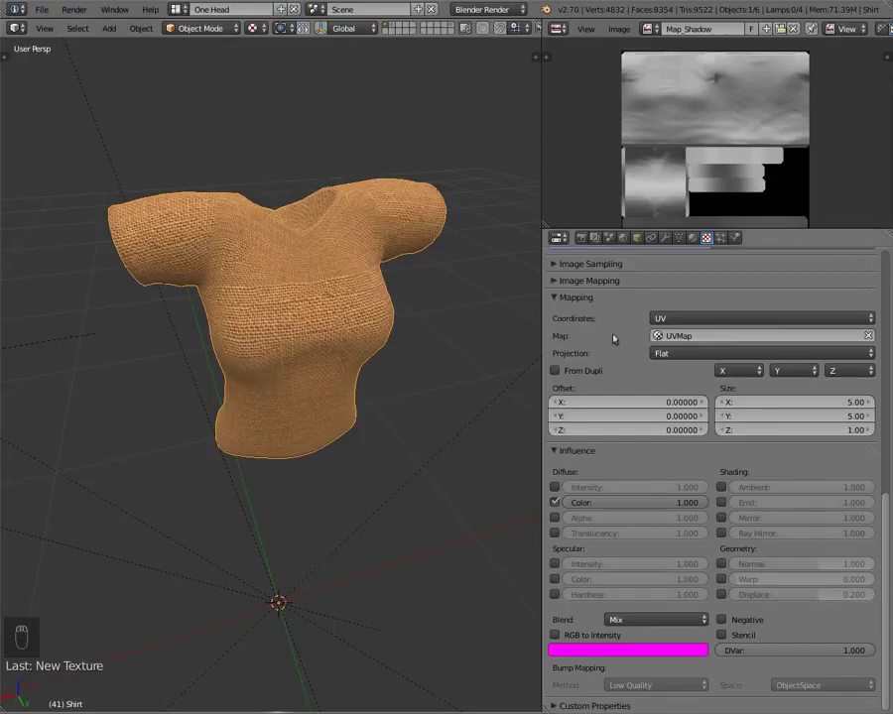
scroll(424, 380, up, 2)
scroll(424, 381, up, 5)
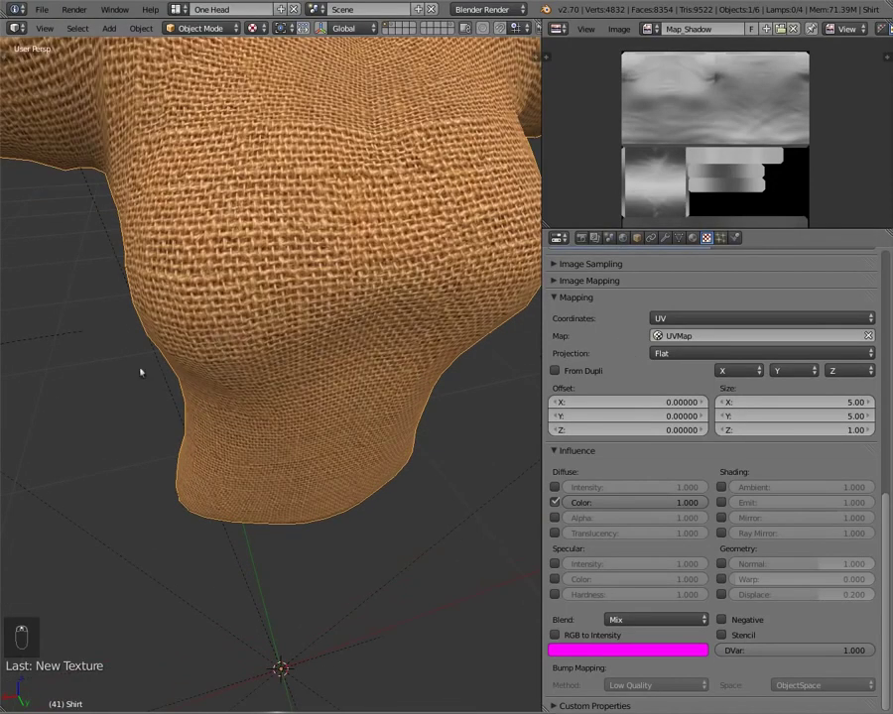
scroll(296, 283, down, 6)
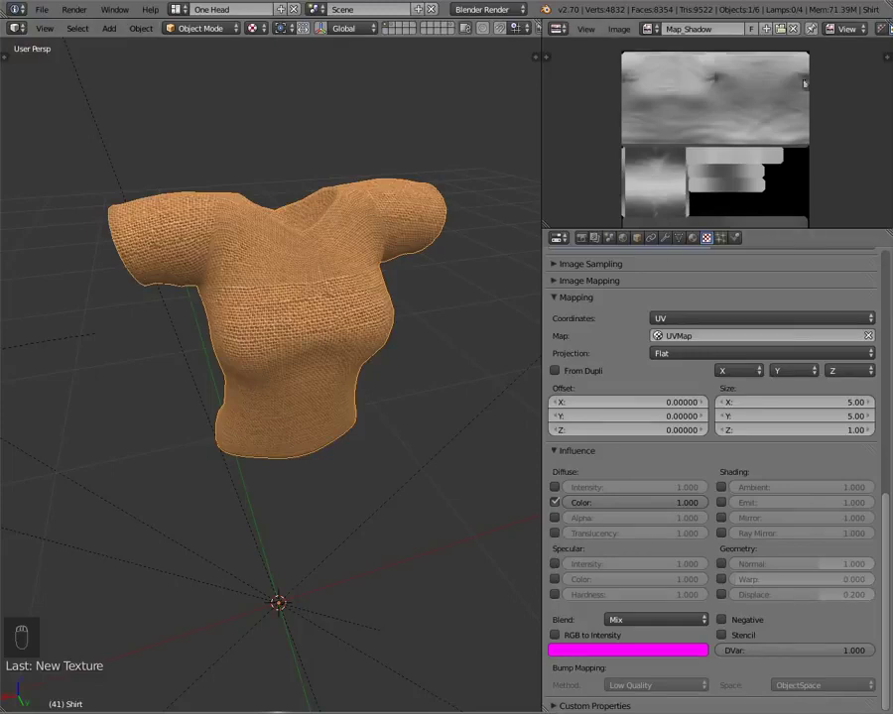
middle_drag(281, 338, 266, 295)
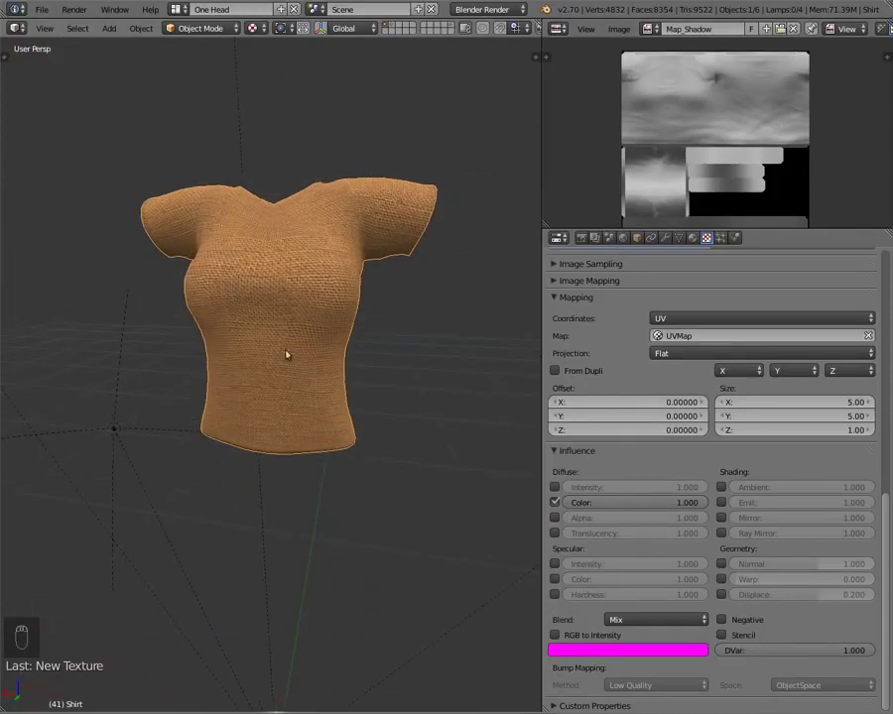
middle_drag(284, 355, 331, 373)
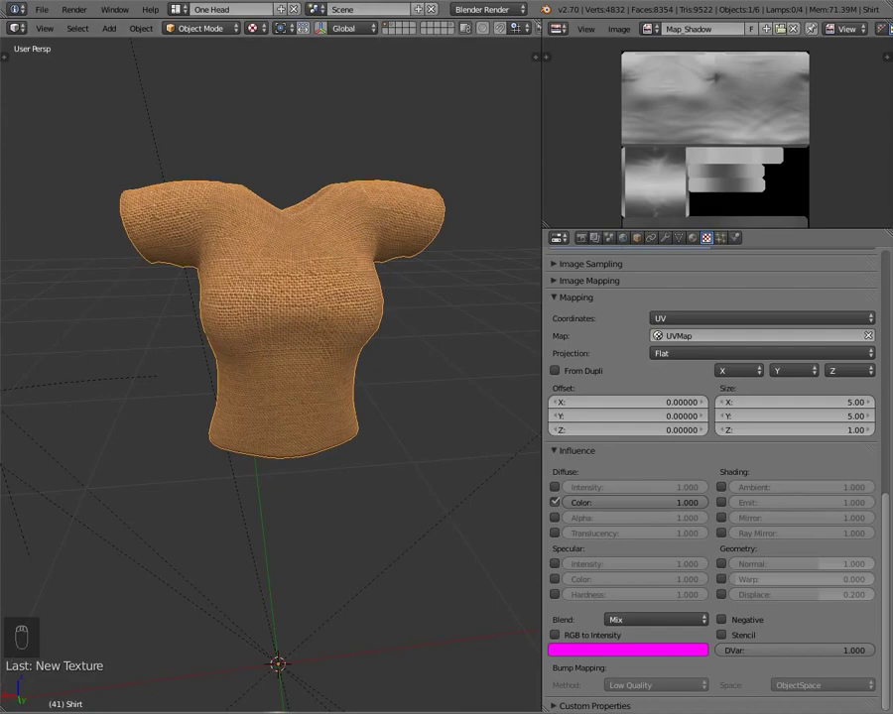
Switch to the browser, view the FabricPlain0055 texture page, and return to Blender to inspect the weave on the shirt up close
drag(892, 99, 714, 126)
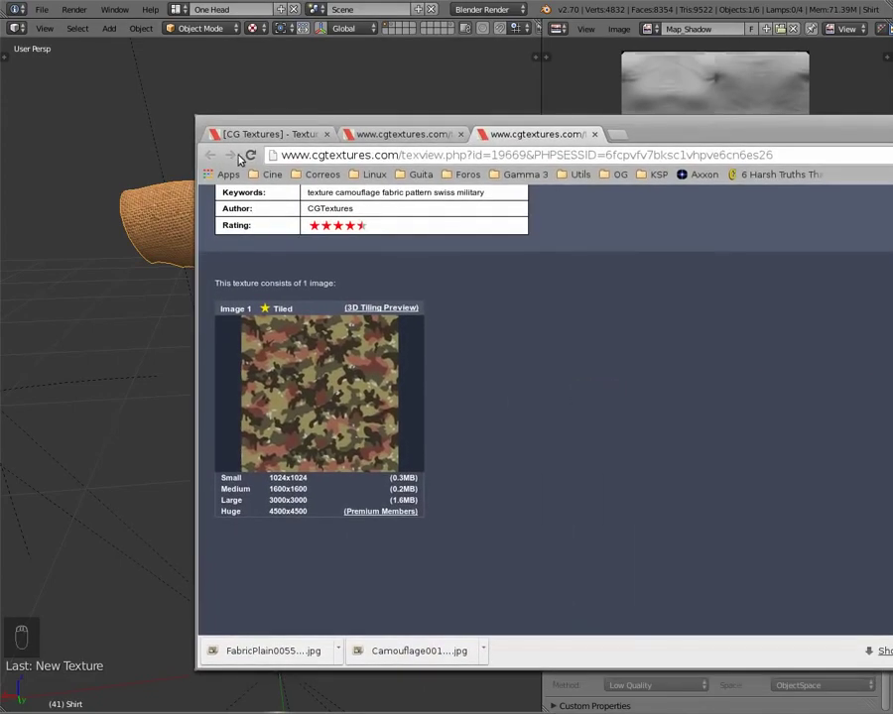
click(384, 141)
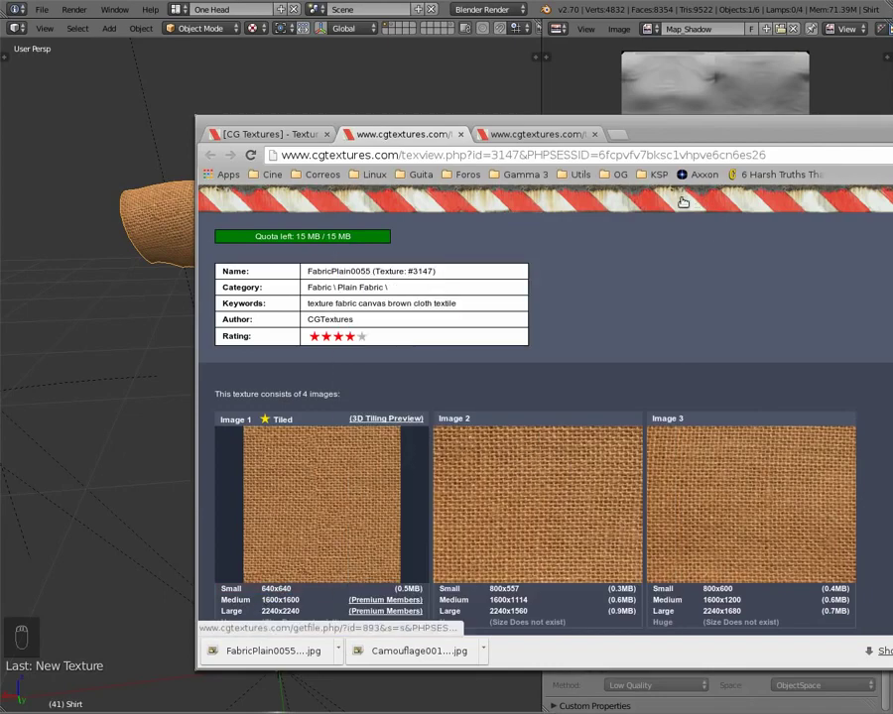
click(715, 117)
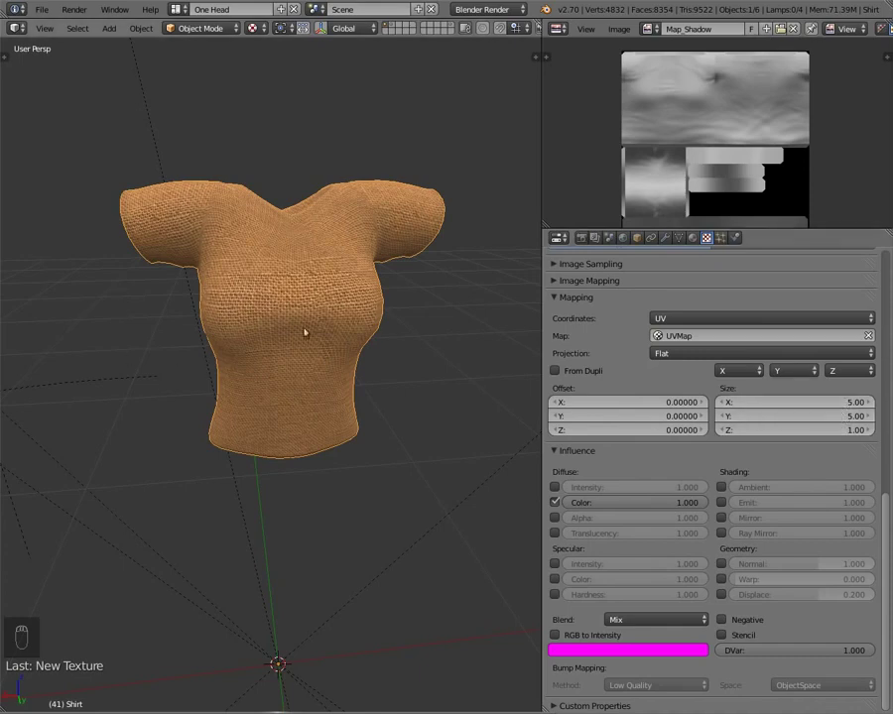
scroll(297, 358, up, 5)
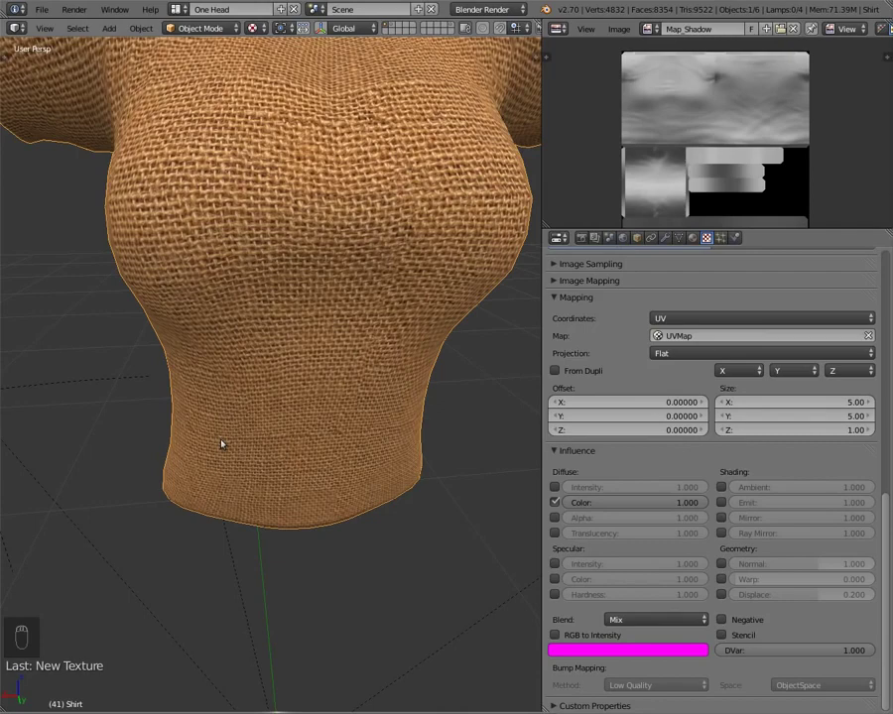
Set the burlap texture's X mapping size to 2
scroll(281, 369, down, 5)
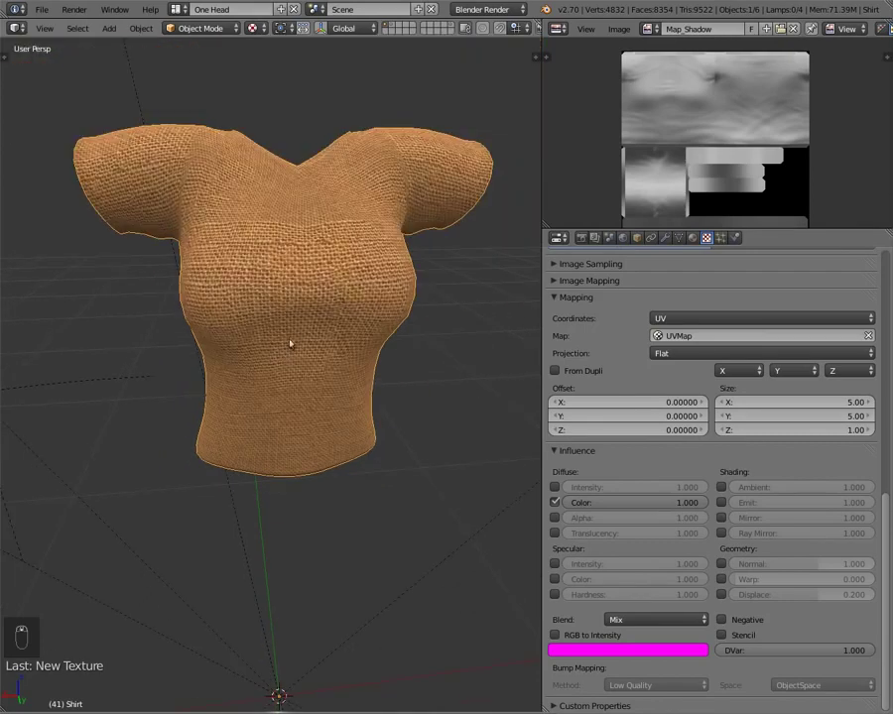
middle_drag(290, 346, 342, 328)
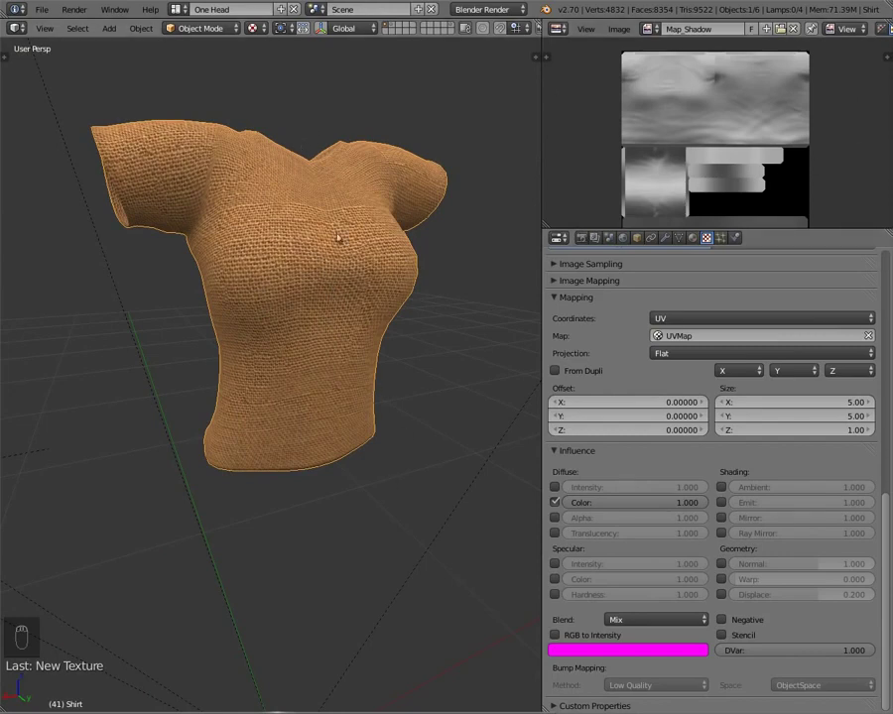
middle_drag(336, 409, 338, 310)
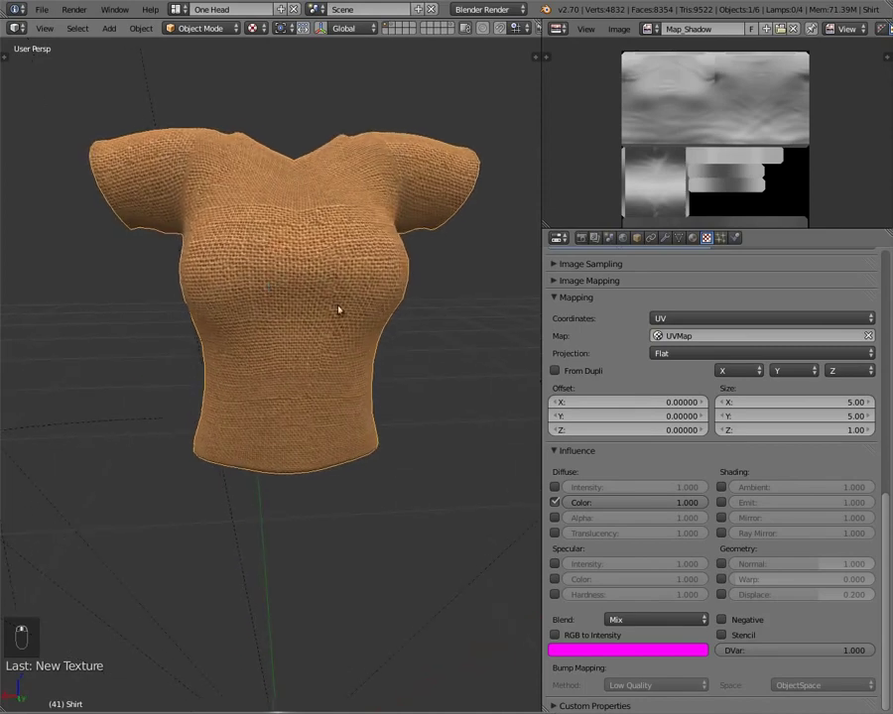
click(813, 403)
text(2)
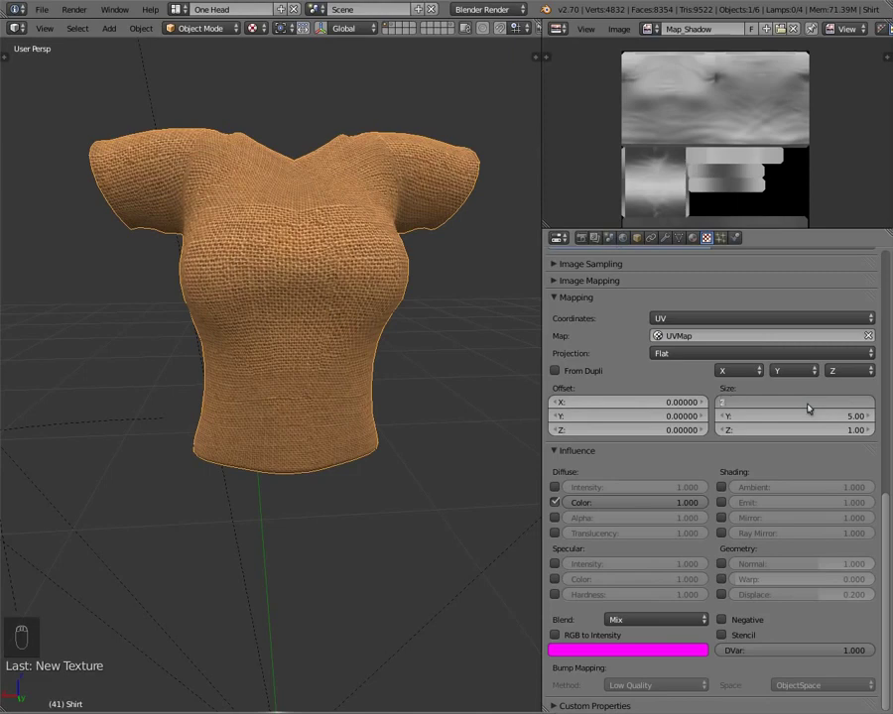
key(Return)
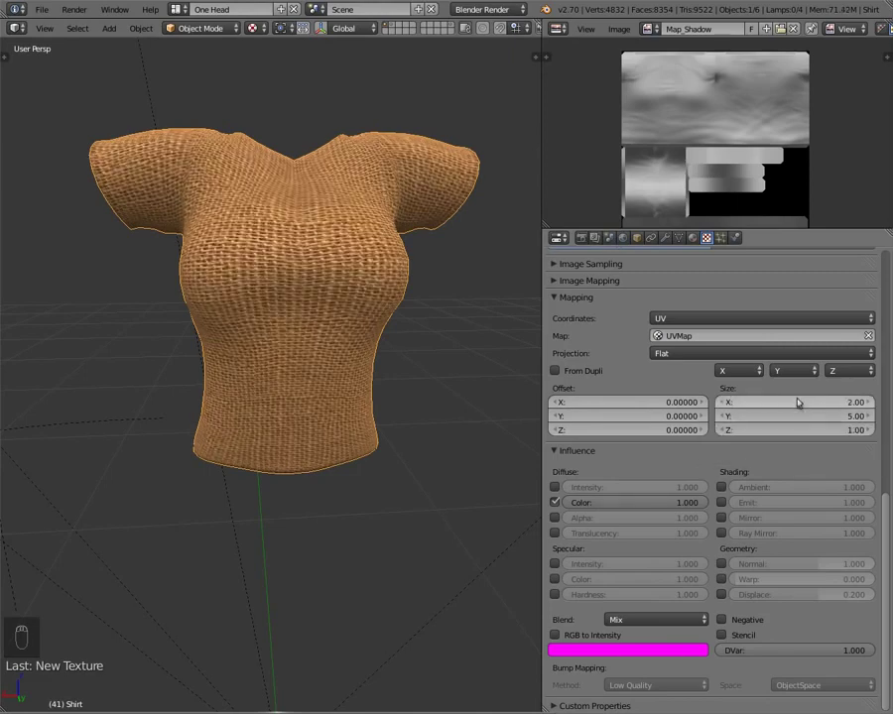
Set the burlap texture's X and Y mapping sizes to 3
click(800, 402)
text(3)
click(794, 417)
text(3)
key(Return)
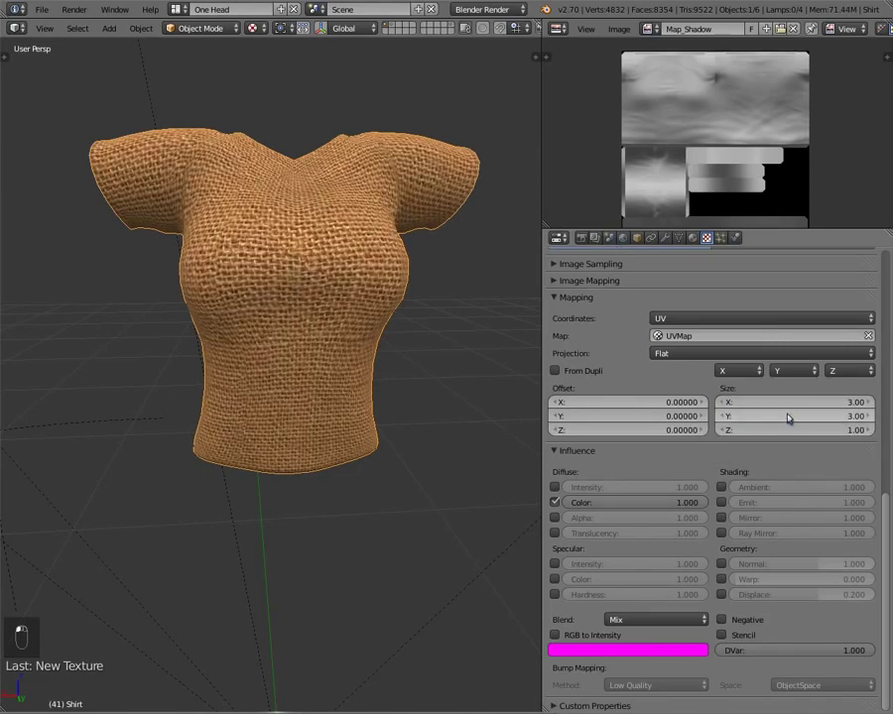
Disable the burlap texture's diffuse Color influence and enable its geometry Normal influence
middle_drag(165, 393, 207, 296)
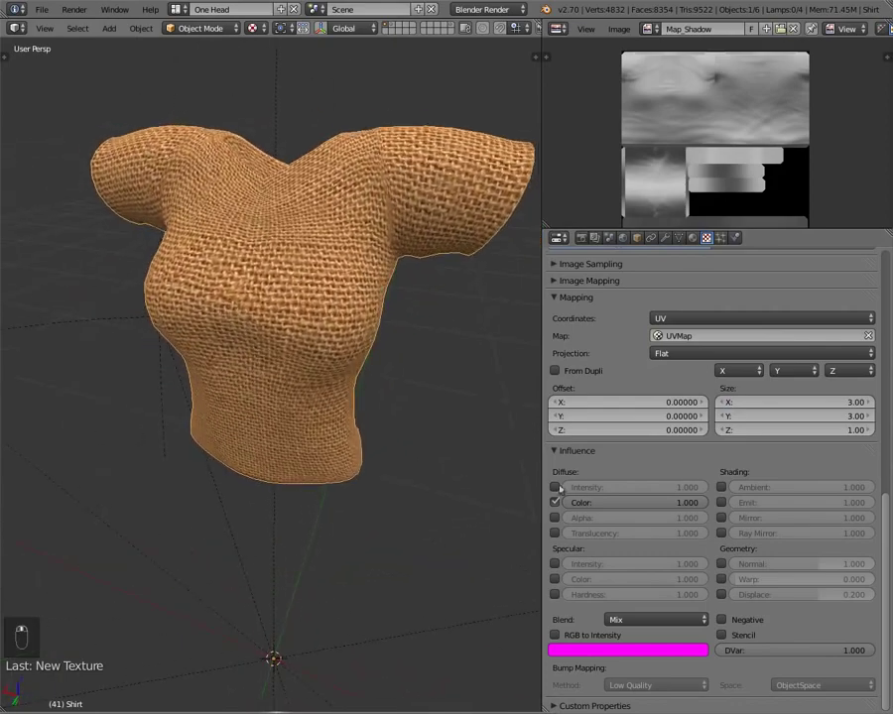
middle_drag(338, 335, 318, 290)
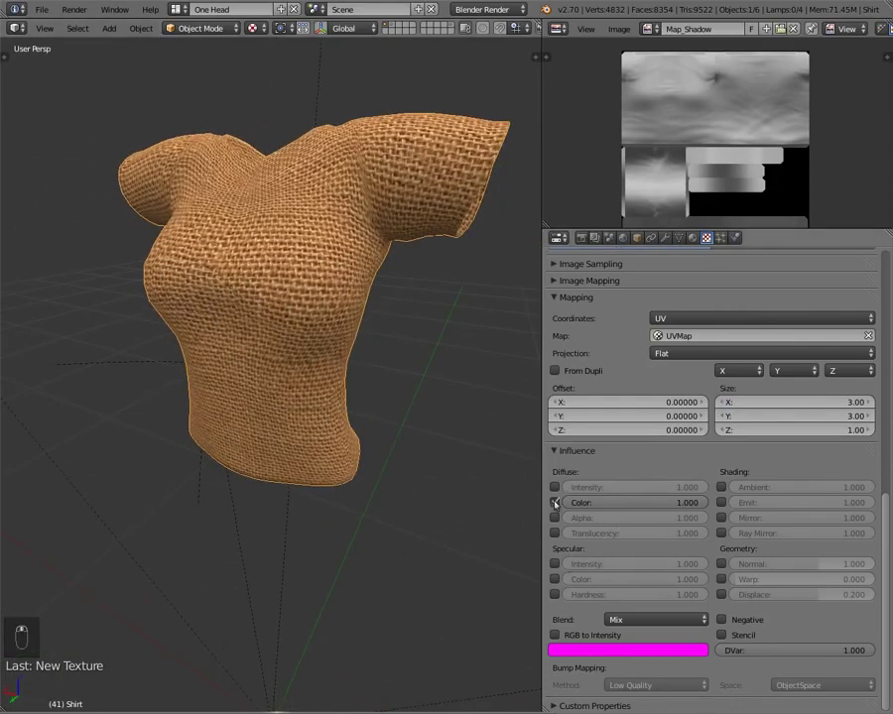
click(555, 503)
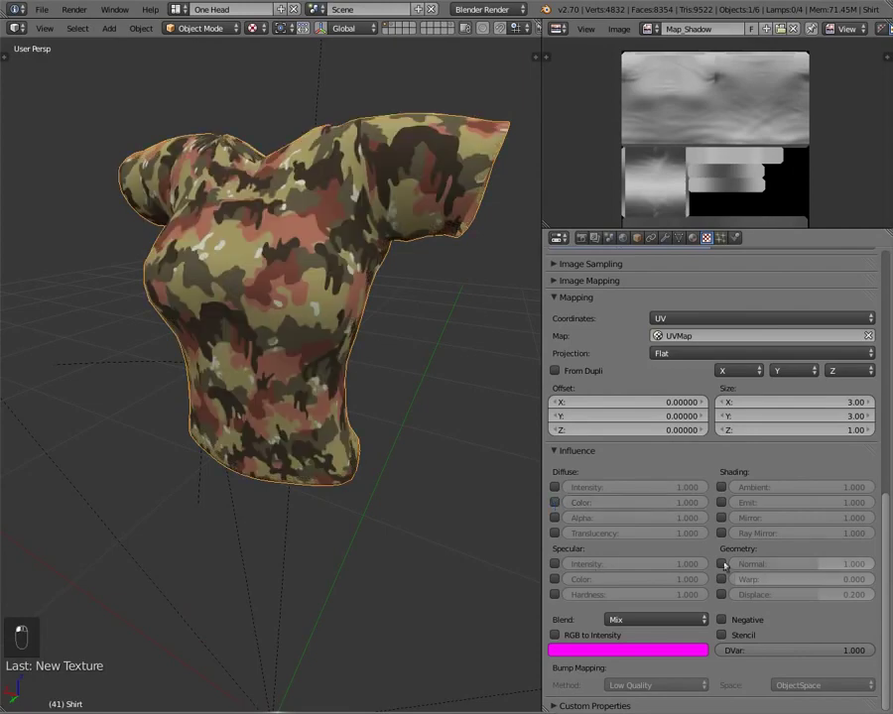
click(721, 563)
middle_drag(176, 470, 287, 451)
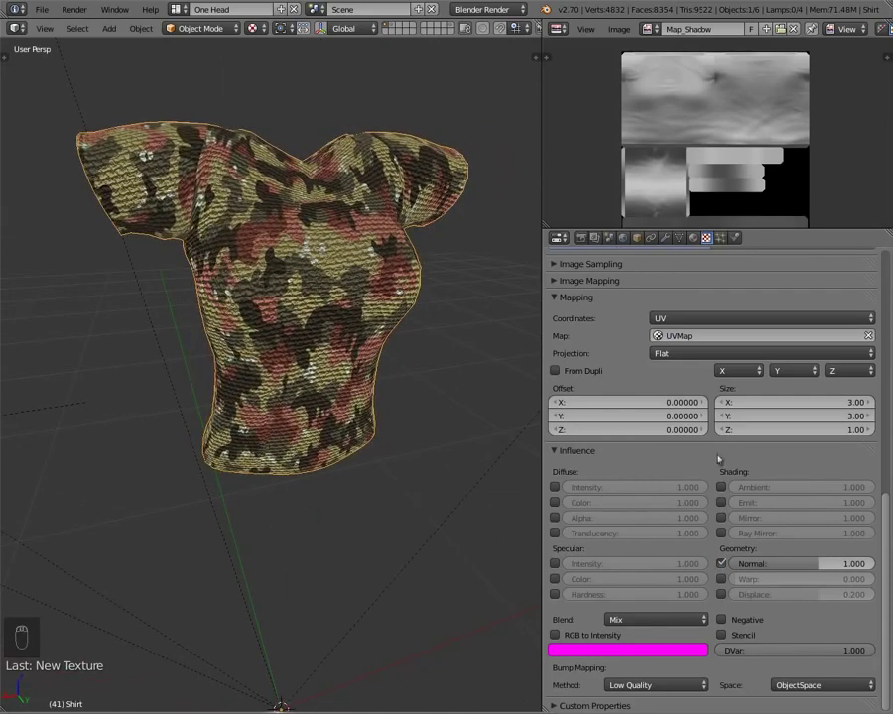
Set the burlap texture's Normal influence to -0.2 and check the relief up close on the shirt
click(841, 565)
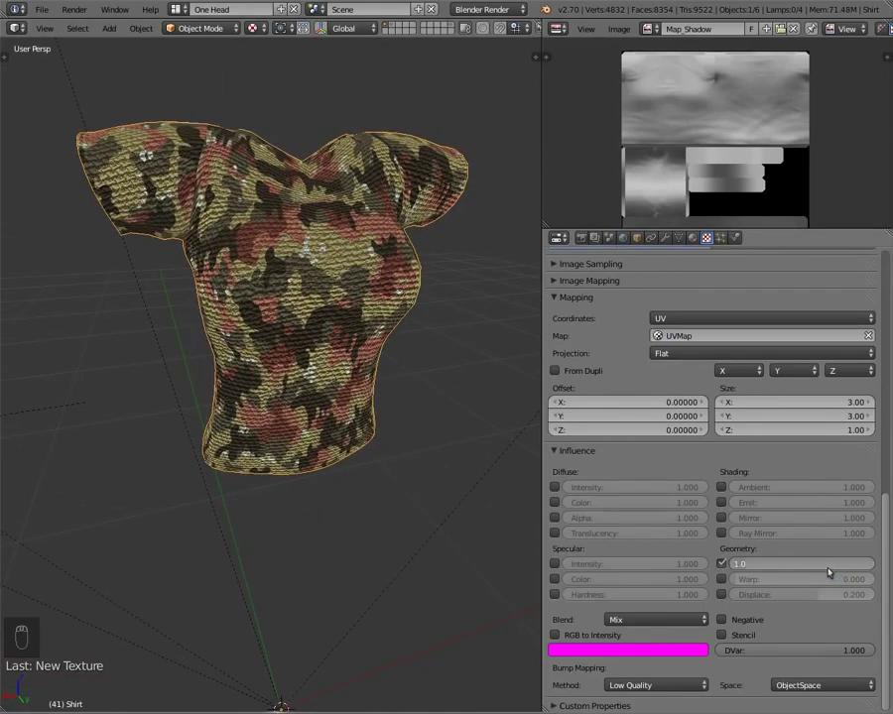
text(-0.2)
key(Return)
middle_drag(248, 352, 287, 359)
scroll(287, 360, up, 5)
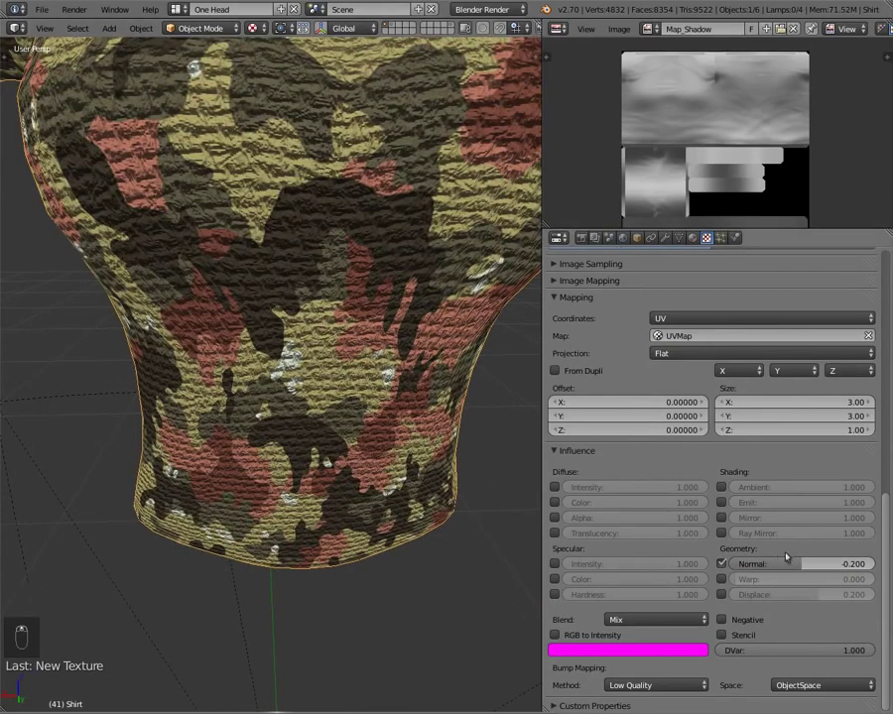
Reduce the strength of the burlap relief by setting the Normal influence to -0.05
click(824, 565)
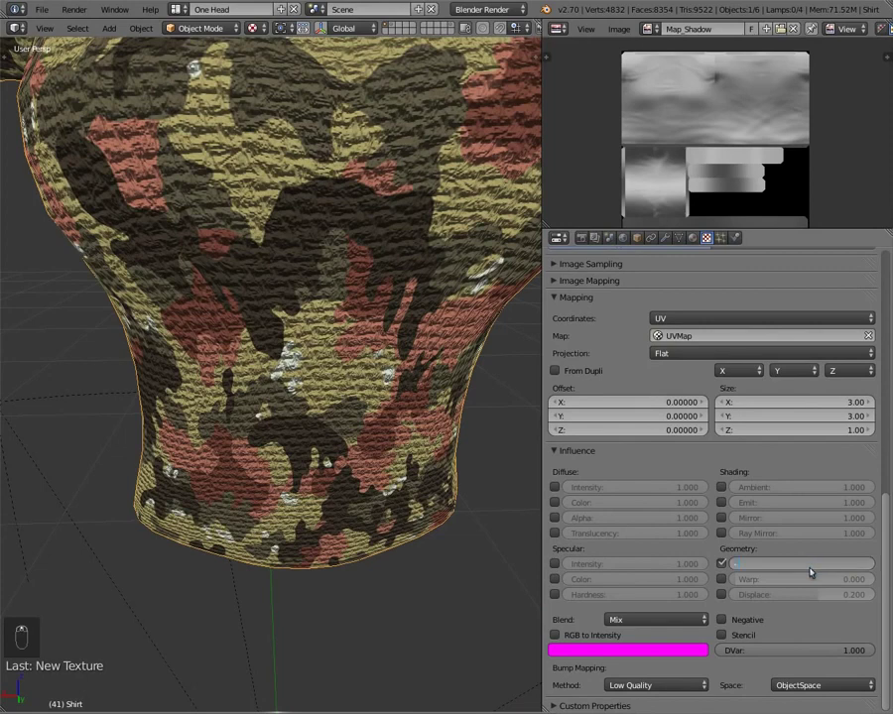
text(-.05)
key(Return)
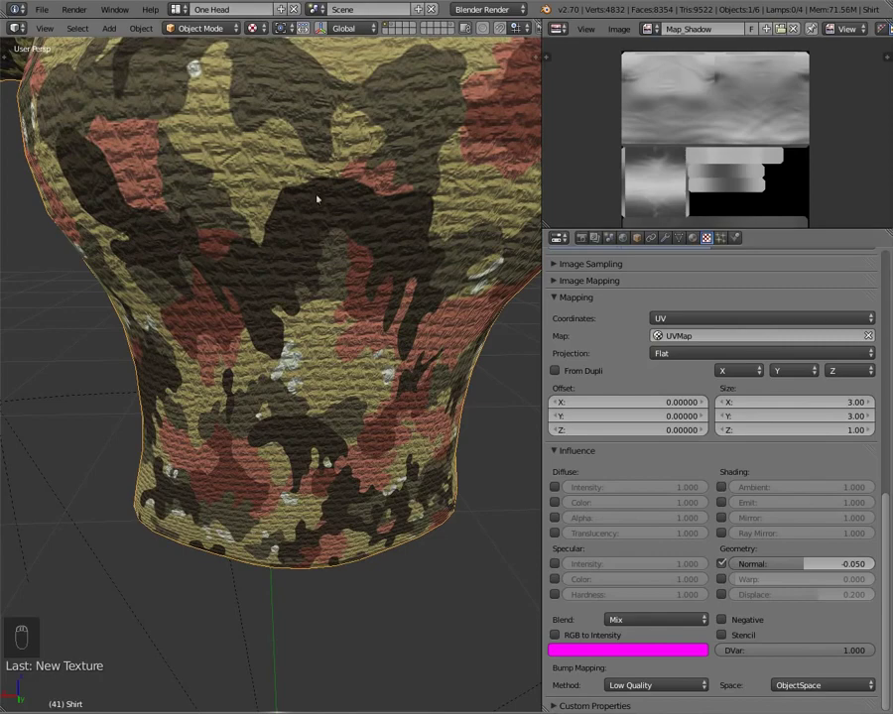
scroll(328, 203, down, 4)
middle_drag(346, 218, 267, 154)
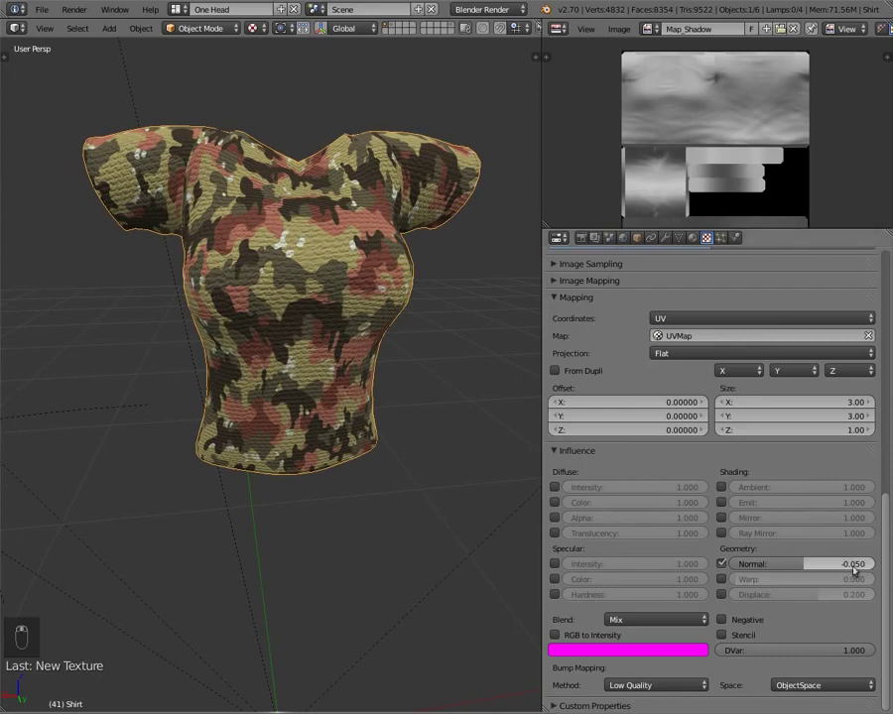
Try weaker Normal influence values of -0.02 and -0.03 for the shirt's burlap texture
click(766, 566)
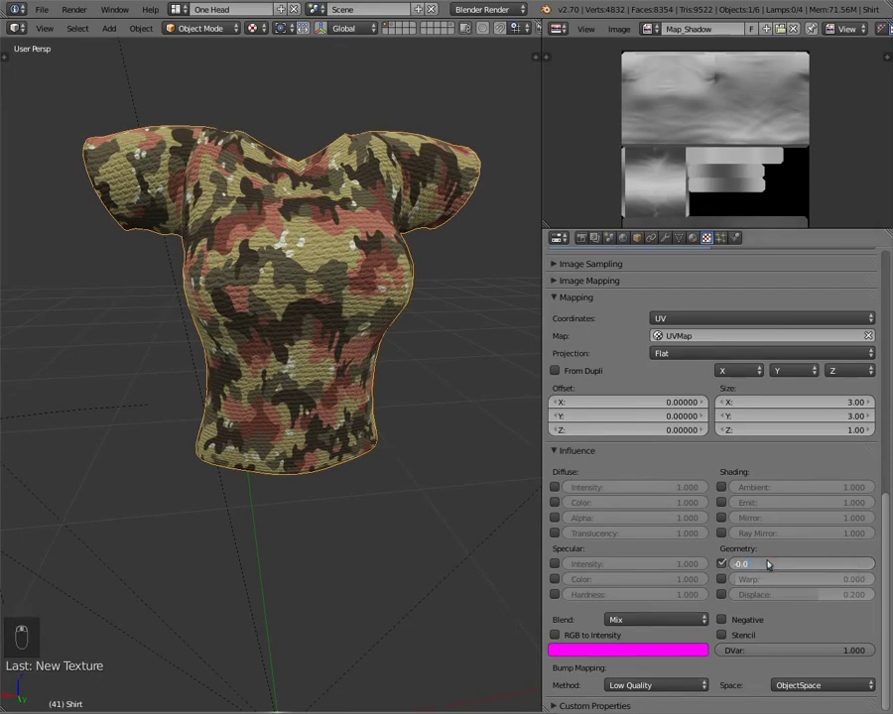
key(Return)
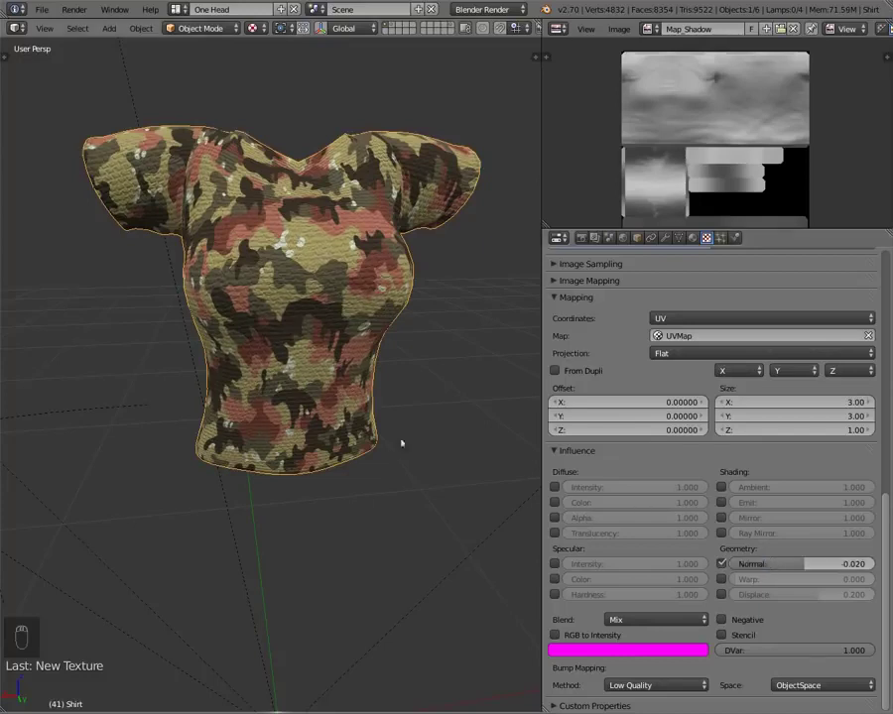
click(824, 567)
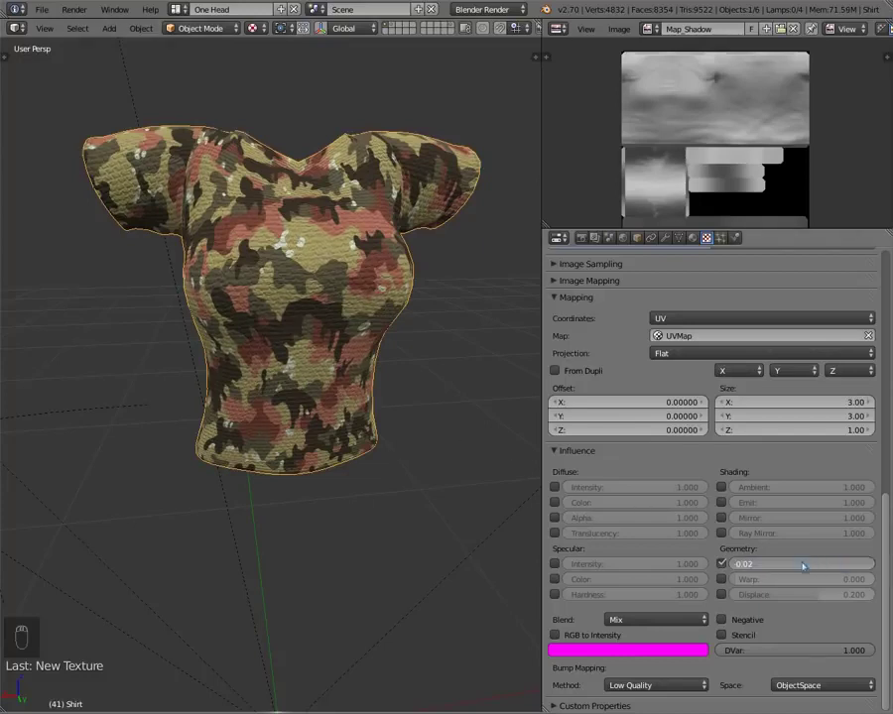
text(-0.02)
key(BackSpace)
text(3)
key(Return)
Examine the fabric relief on the shirt's front and sides, both up close and from a distance
middle_drag(189, 267, 290, 261)
scroll(292, 268, up, 3)
scroll(295, 289, down, 1)
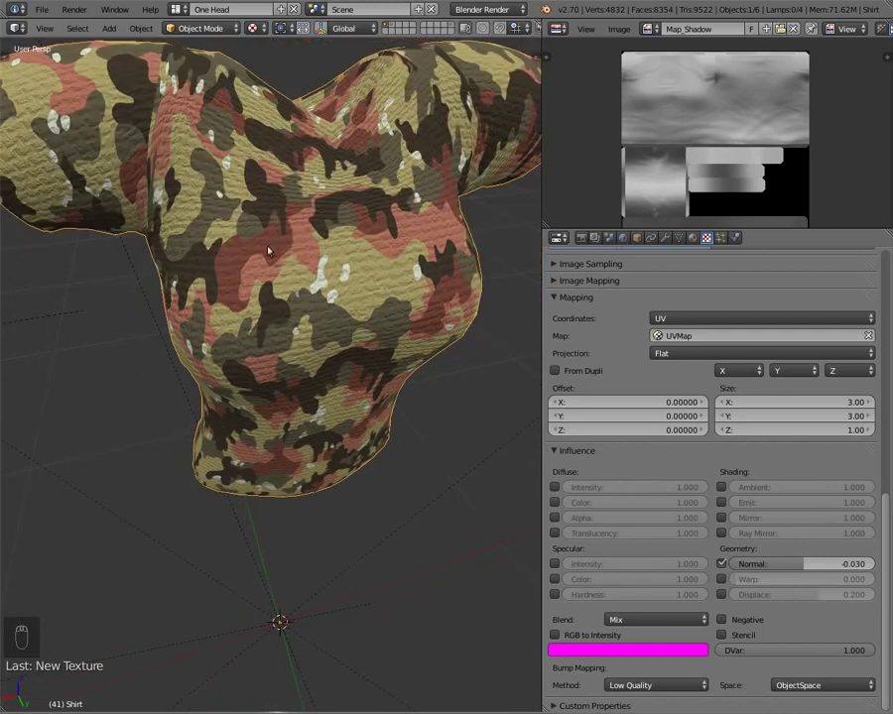
scroll(277, 323, down, 3)
middle_drag(277, 323, 184, 178)
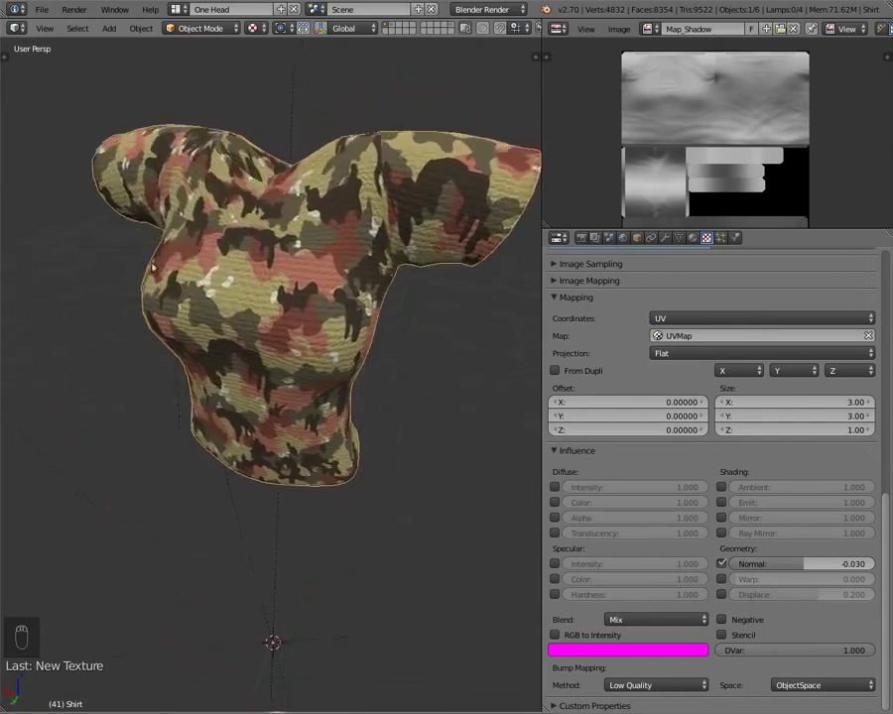
scroll(193, 174, up, 5)
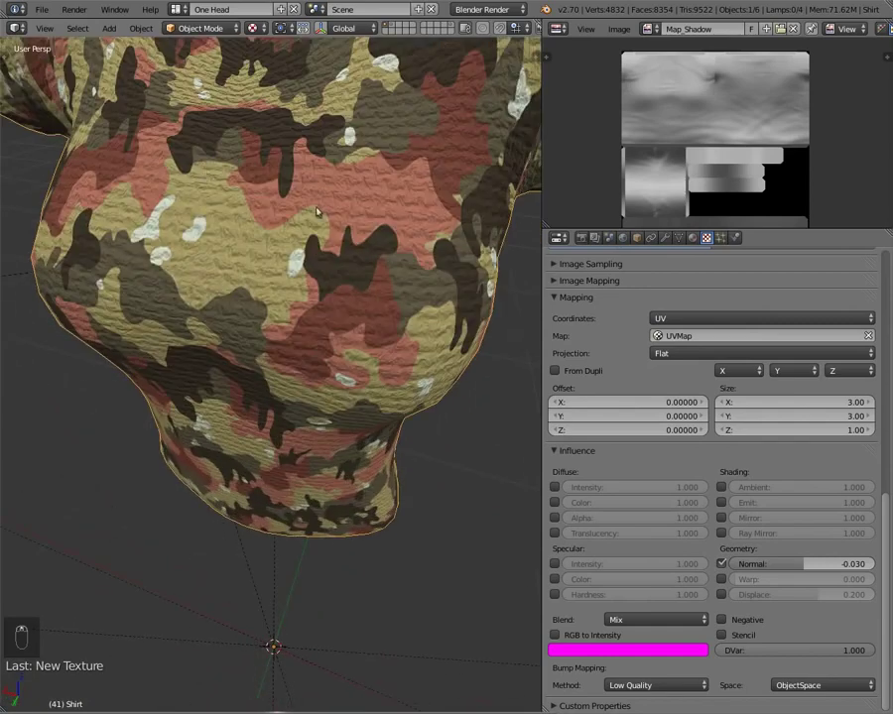
scroll(314, 212, down, 5)
middle_drag(298, 233, 287, 270)
scroll(213, 213, up, 3)
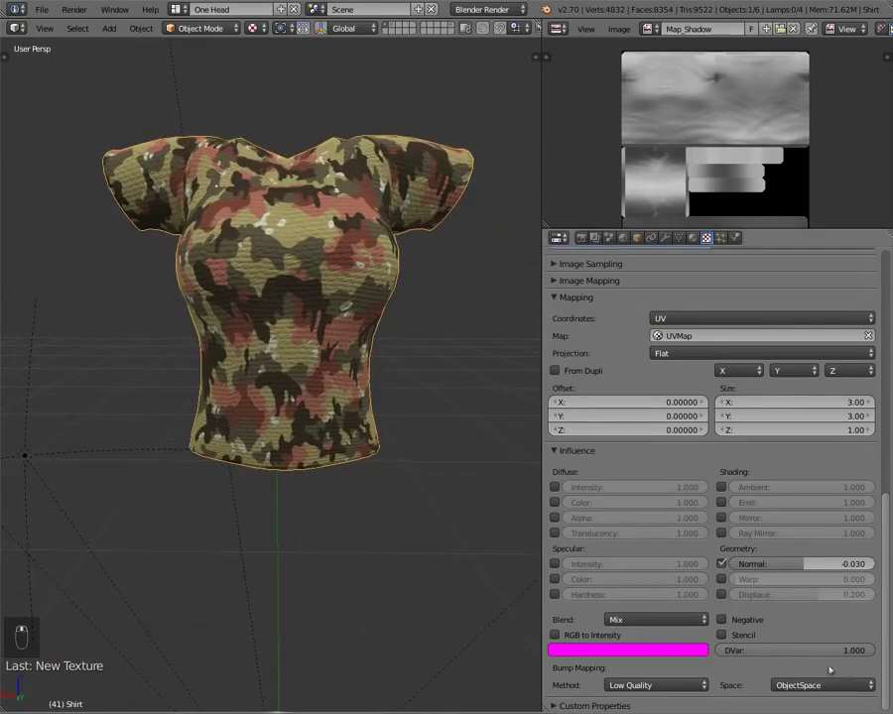
Set the burlap texture's Normal influence to -0.02
click(823, 565)
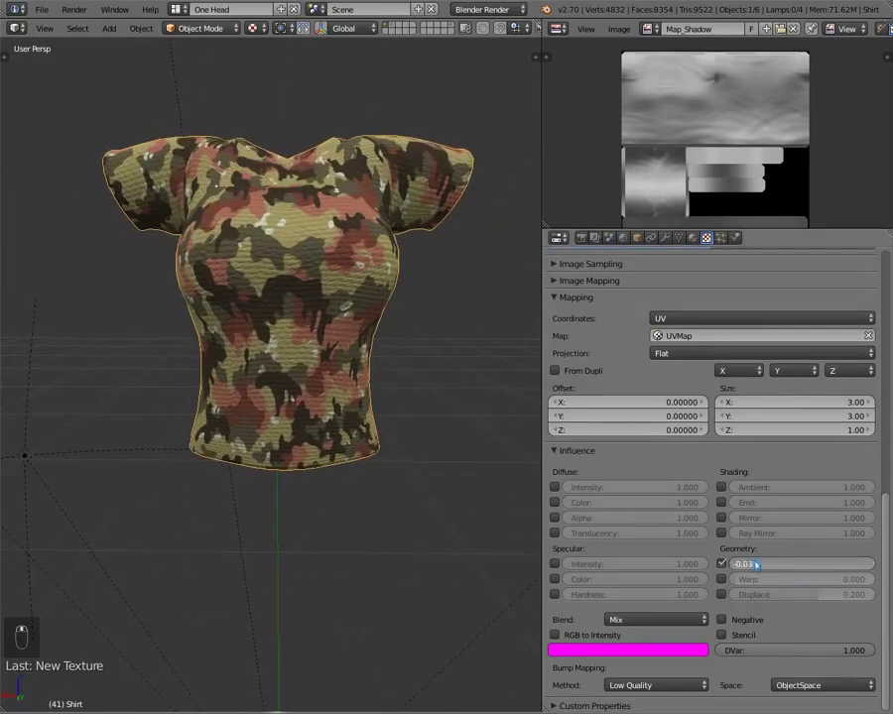
text(-0.02)
key(Return)
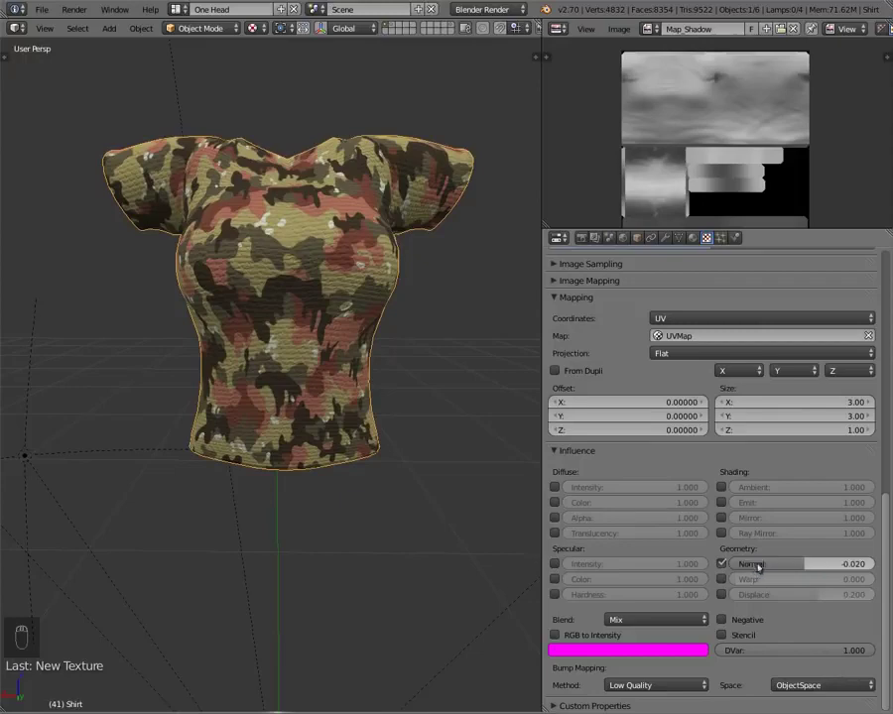
middle_drag(317, 293, 269, 314)
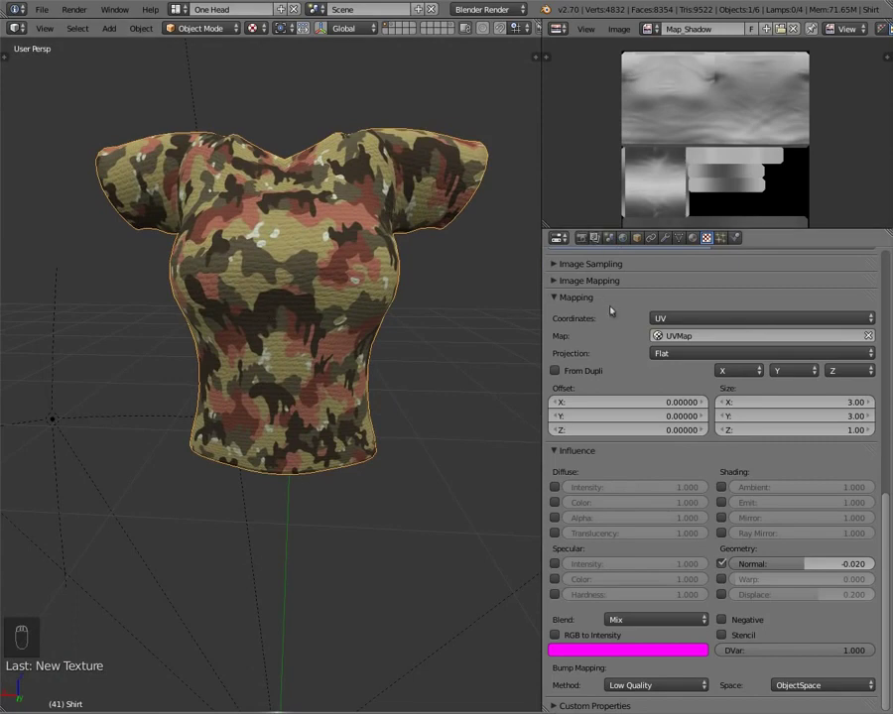
Set the bump mapping method to Best Quality and check the relief near the shirt's hem
scroll(668, 571, up, 1)
scroll(649, 592, down, 1)
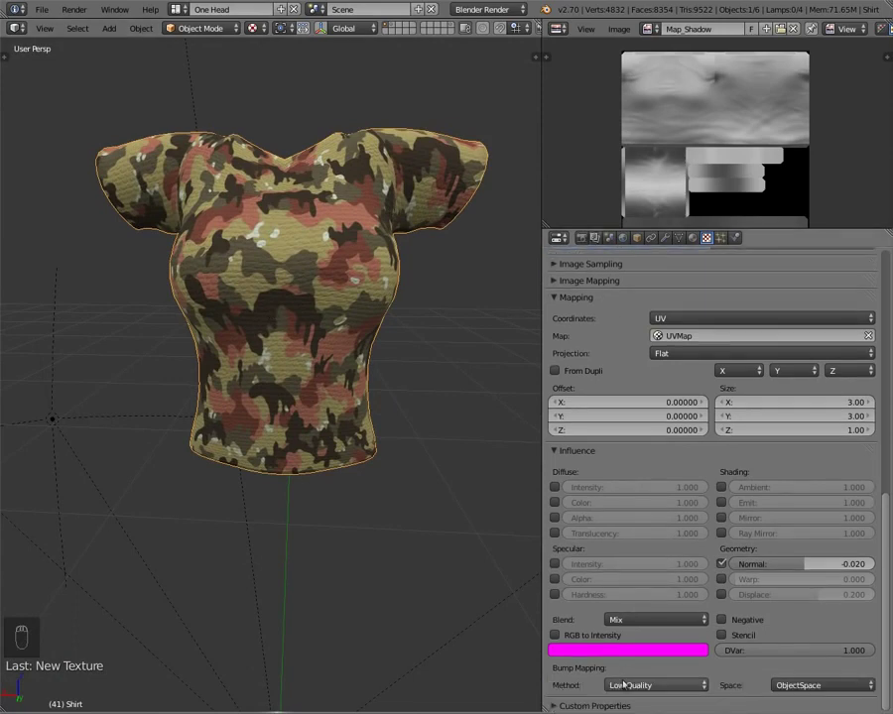
click(627, 684)
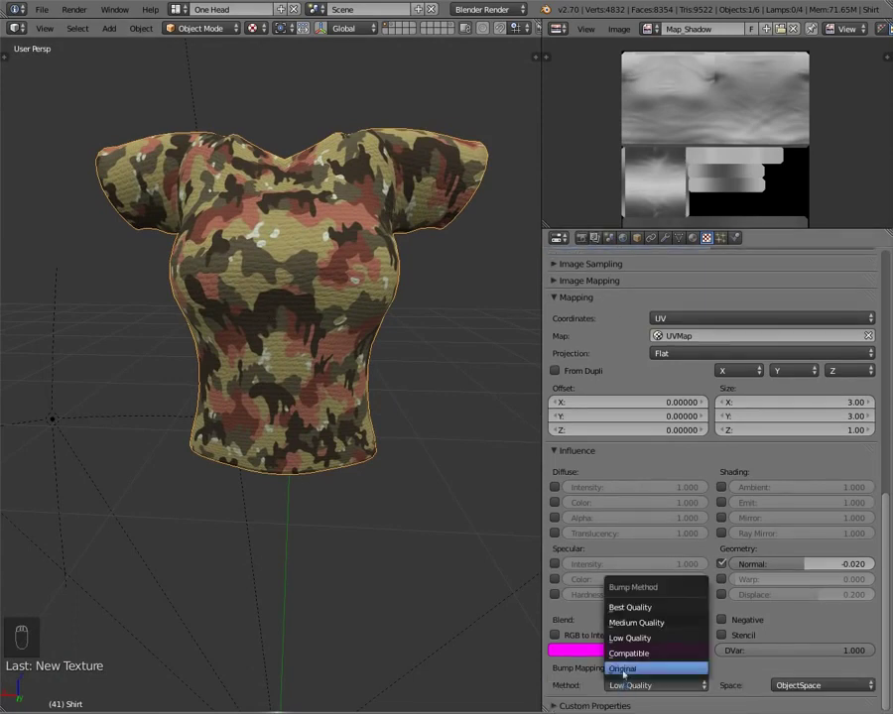
click(643, 608)
scroll(286, 220, up, 5)
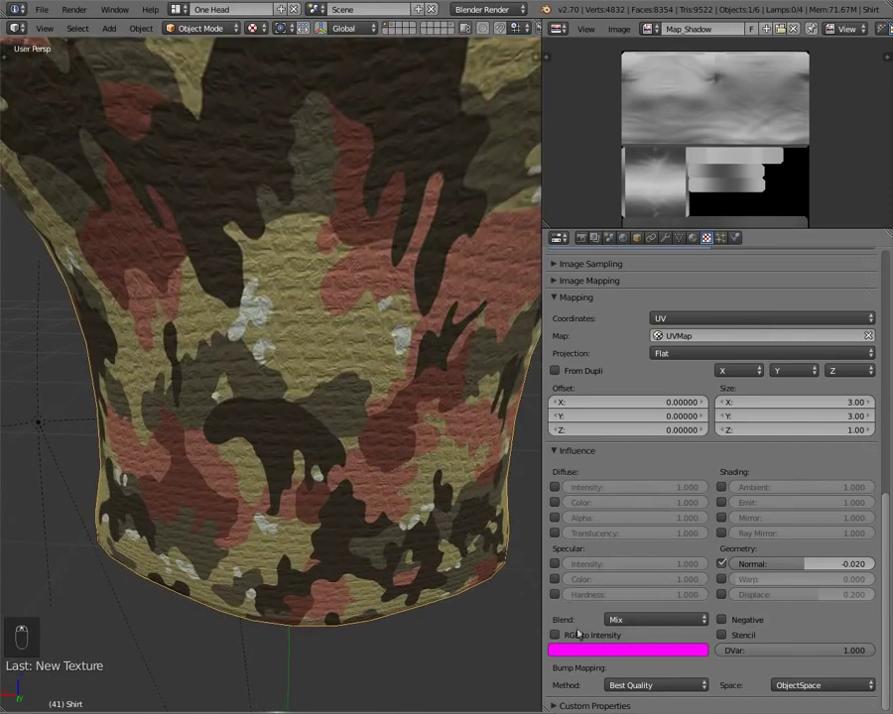
Compare the Compatible, Low Quality and Medium Quality bump methods on the shirt, and restore Best Quality
click(620, 683)
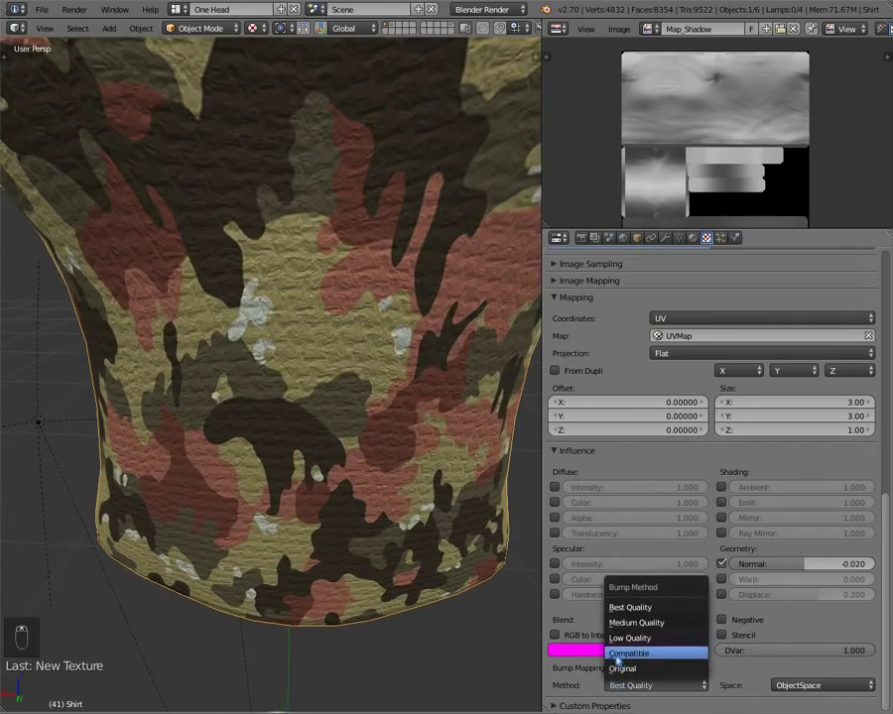
click(616, 655)
click(627, 683)
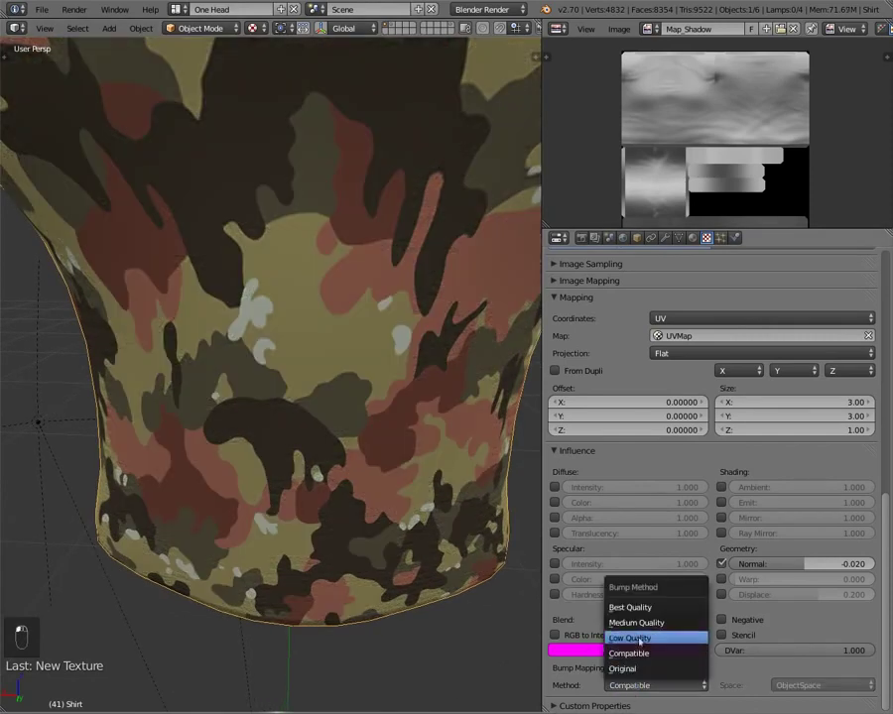
click(639, 638)
click(635, 683)
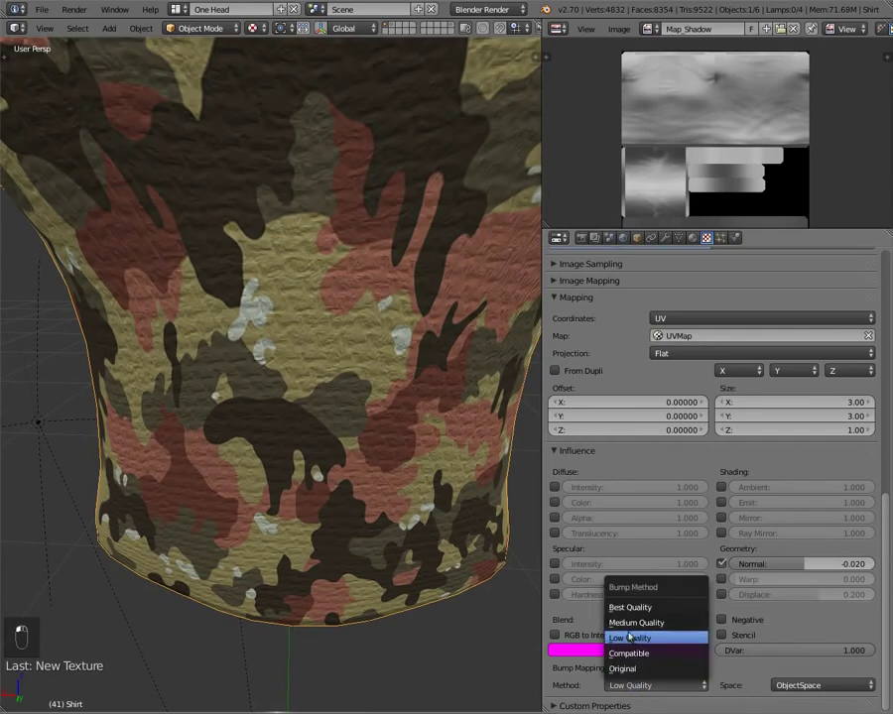
click(631, 622)
click(634, 686)
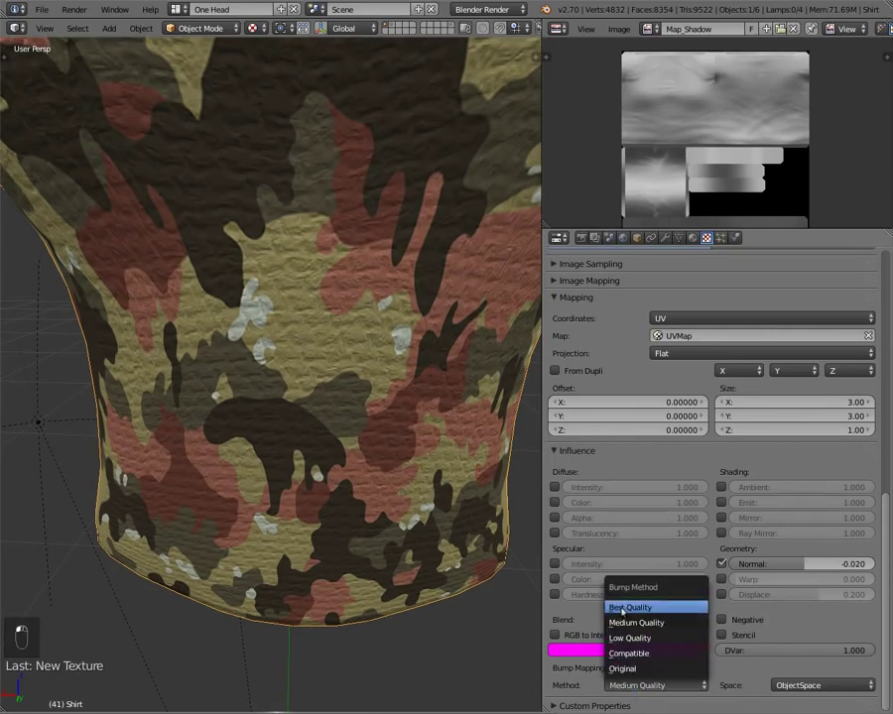
click(621, 607)
scroll(373, 441, down, 1)
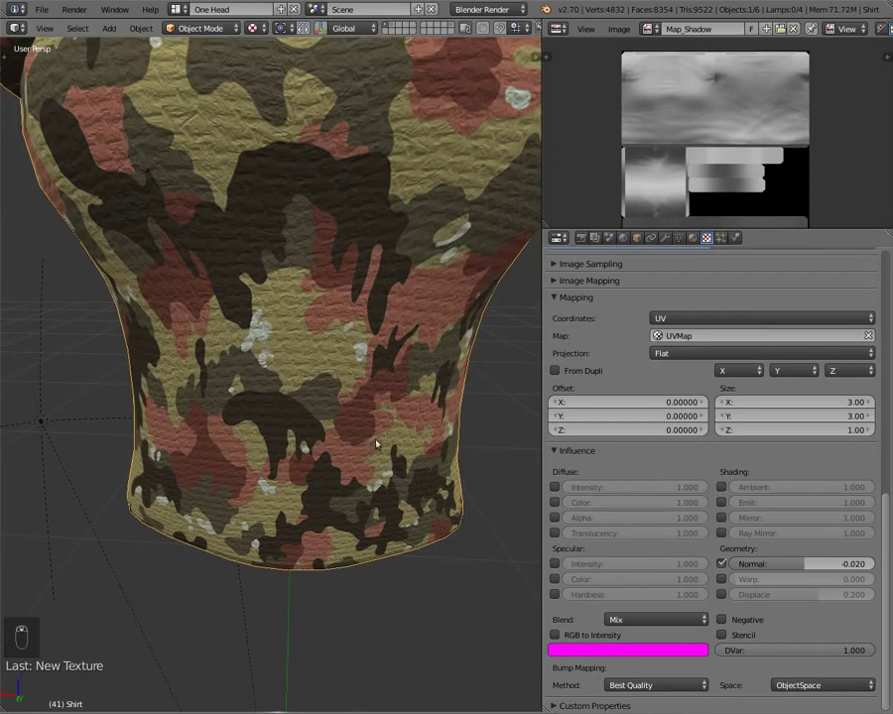
scroll(376, 445, down, 3)
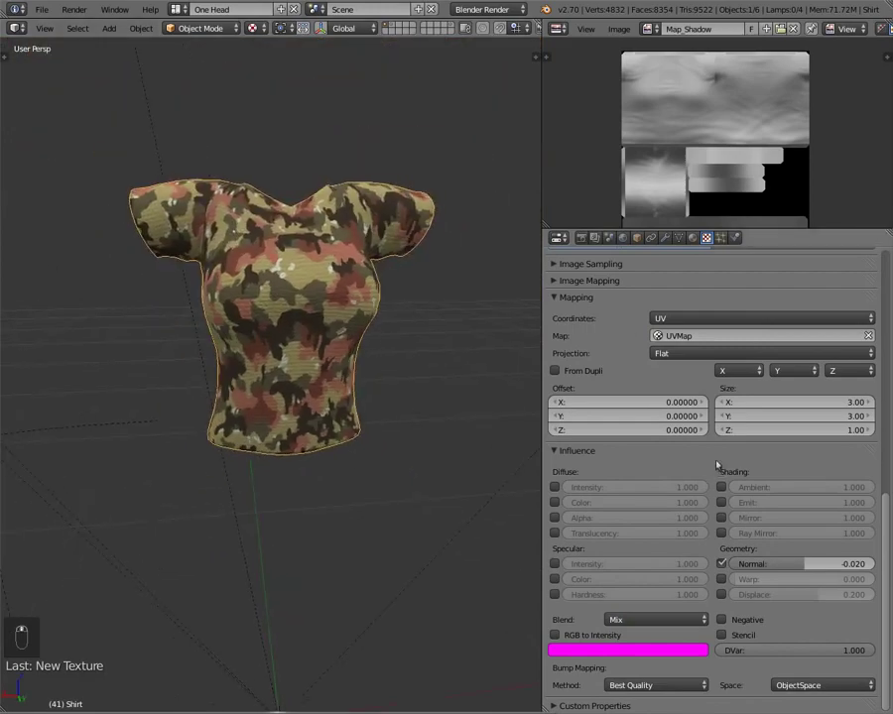
scroll(716, 465, up, 12)
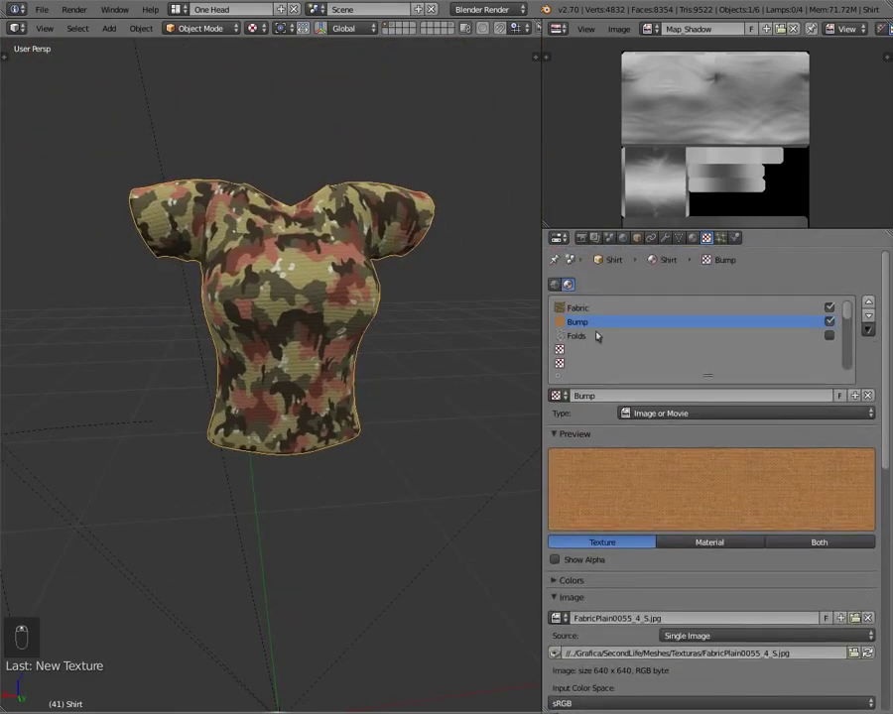
Enable the Folds texture as an Image or Movie texture that uses the Map_Shadow image
click(605, 338)
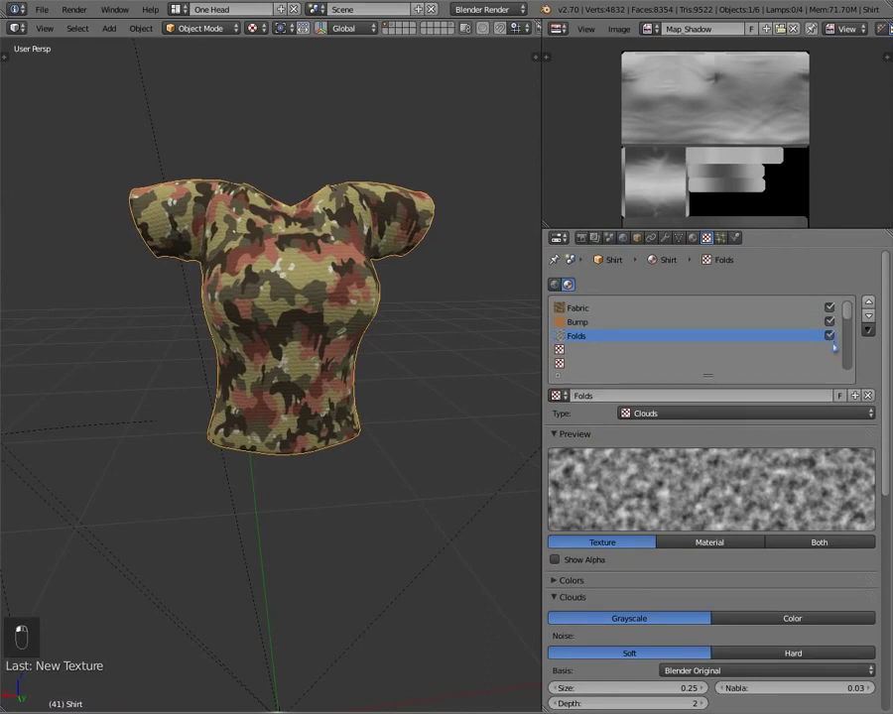
click(734, 412)
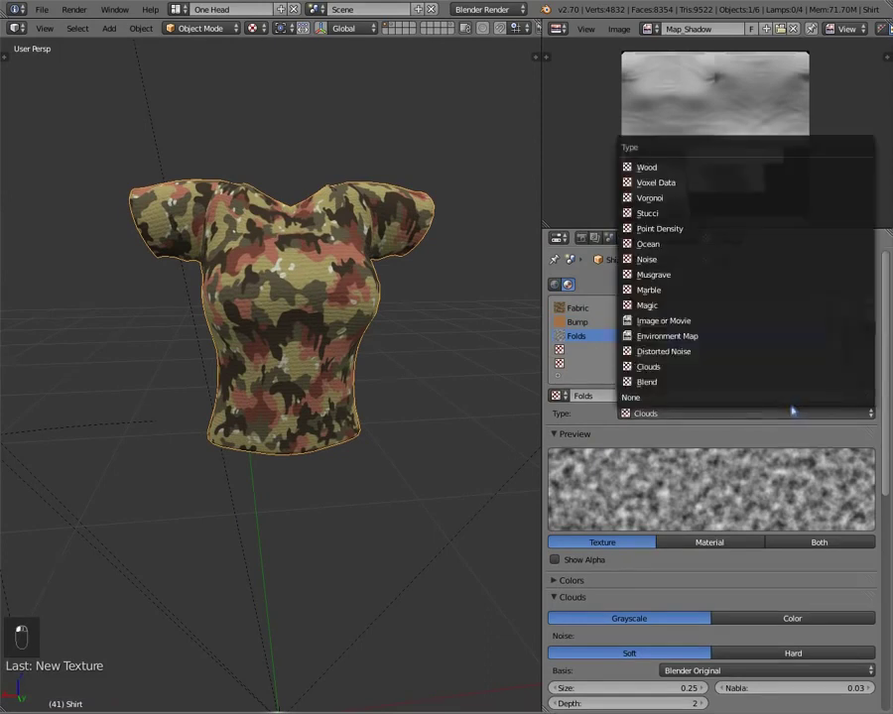
click(662, 320)
scroll(575, 477, down, 4)
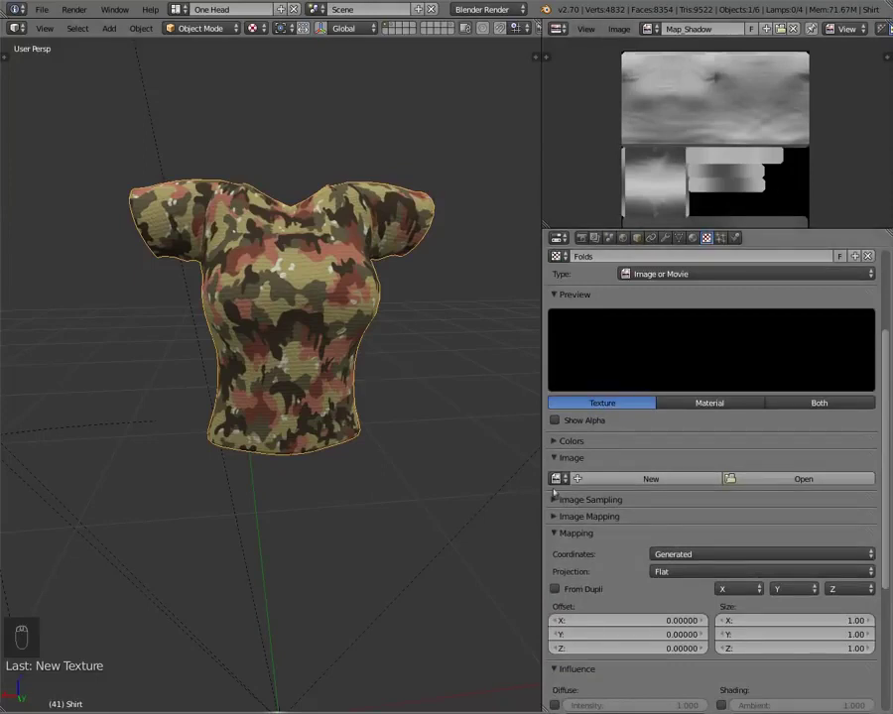
click(557, 478)
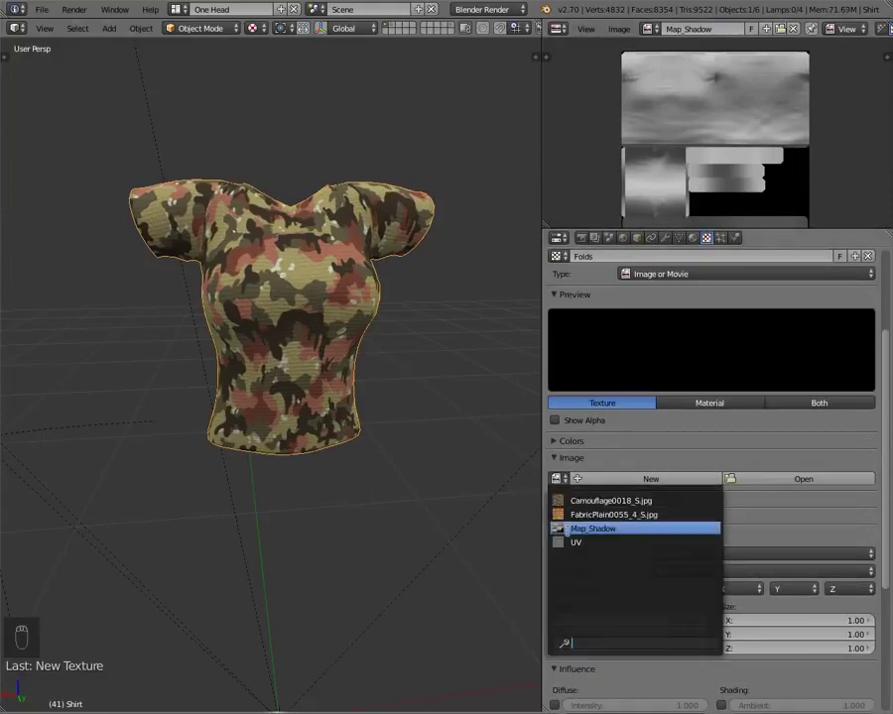
click(595, 528)
Set the Folds texture's mapping coordinates to UV and check the shadows on the shirt
scroll(619, 491, down, 6)
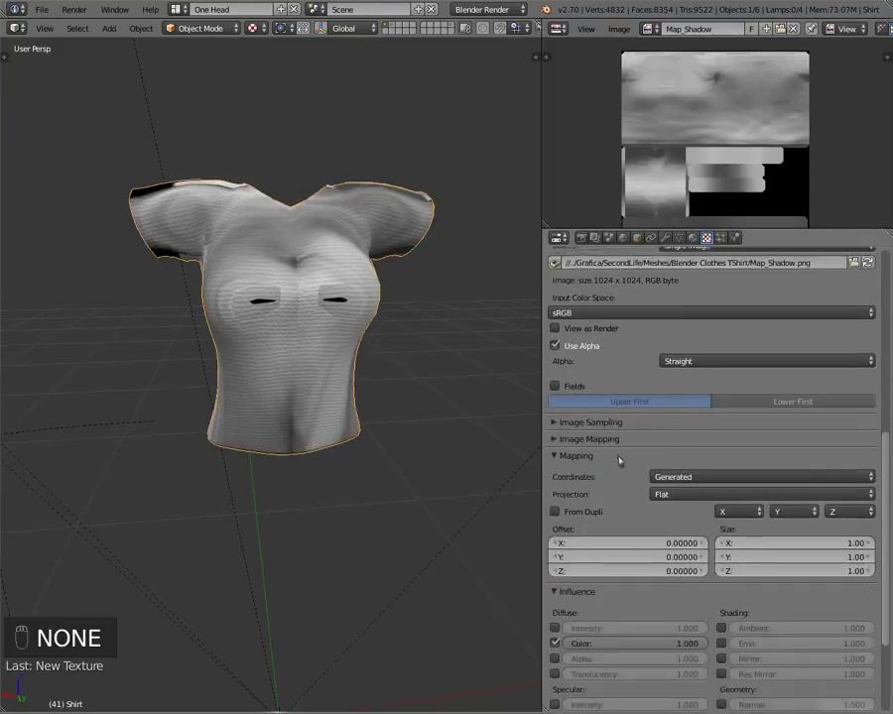
click(652, 477)
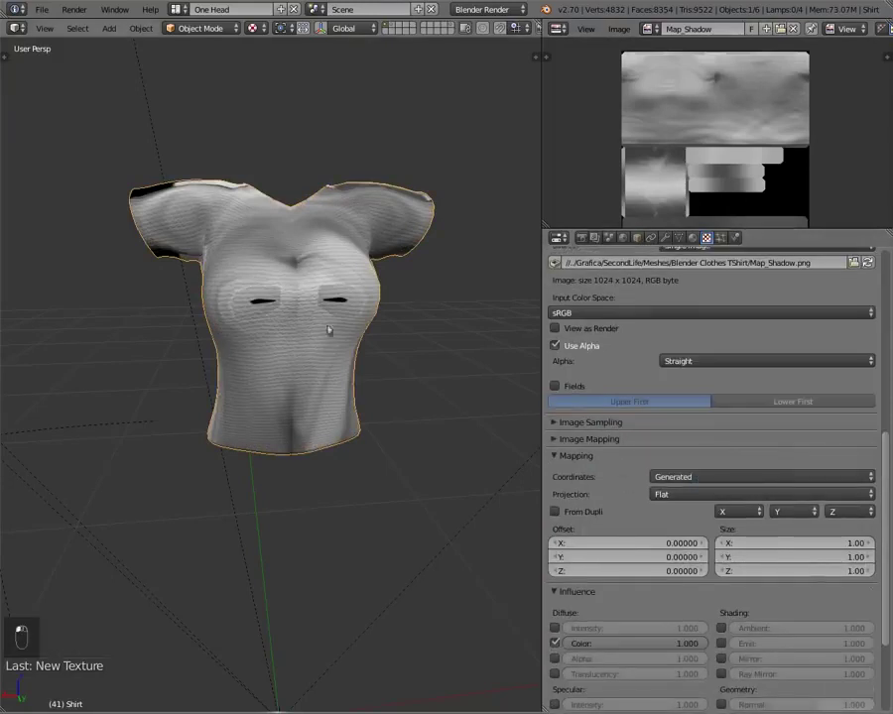
click(685, 477)
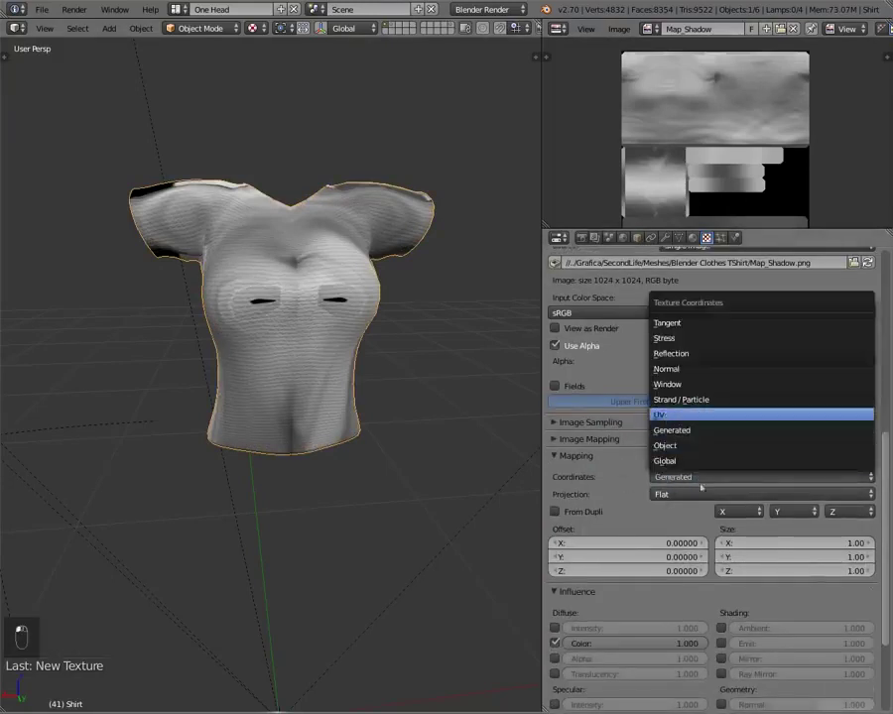
click(694, 415)
middle_drag(246, 297, 328, 284)
Set the Folds texture's influence blend mode to Multiply, keeping its Color influence enabled
scroll(653, 486, down, 4)
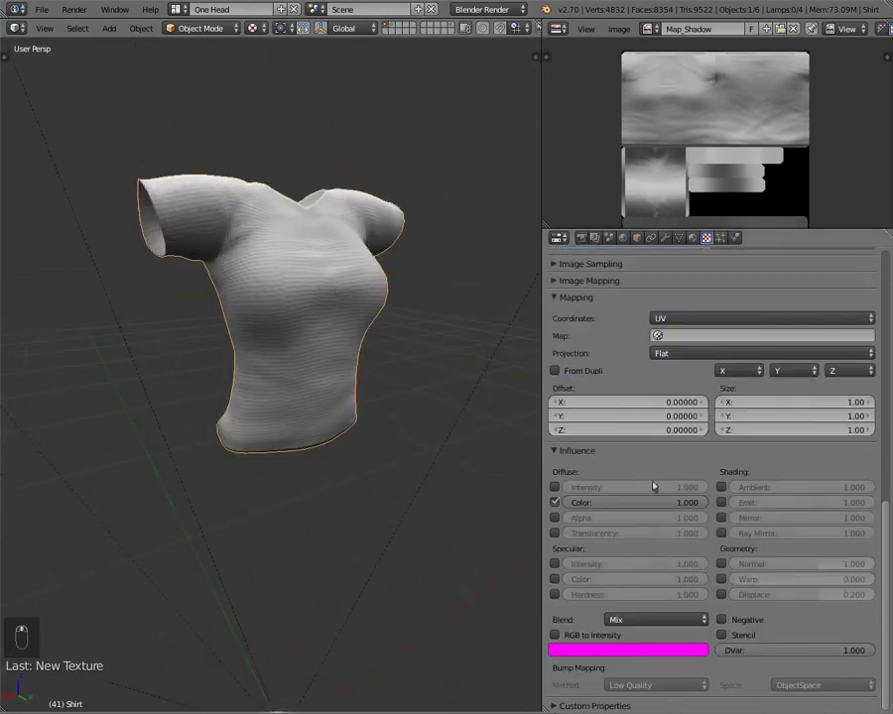
click(554, 503)
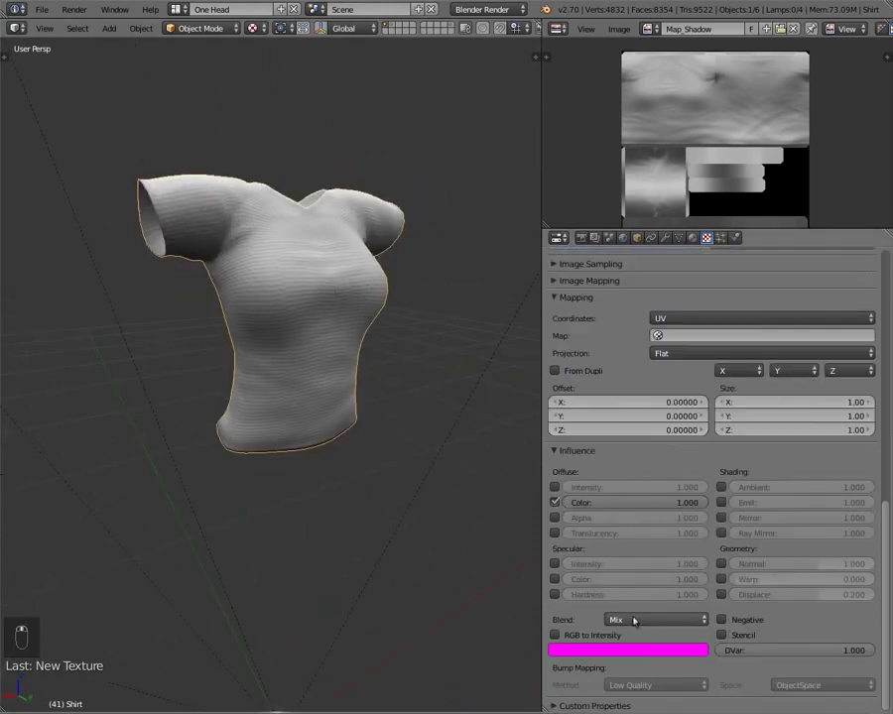
click(635, 621)
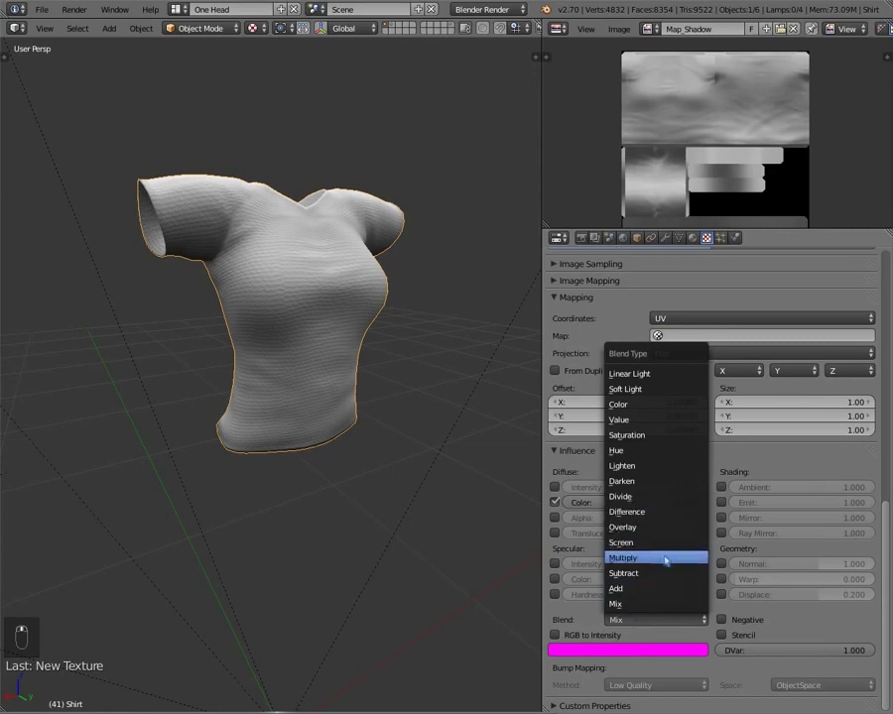
click(665, 559)
Examine the multiplied fold shadows over the camouflage from the shirt's front, sides and different heights
middle_drag(311, 285, 413, 328)
scroll(244, 334, up, 5)
middle_drag(244, 334, 405, 351)
scroll(491, 304, down, 3)
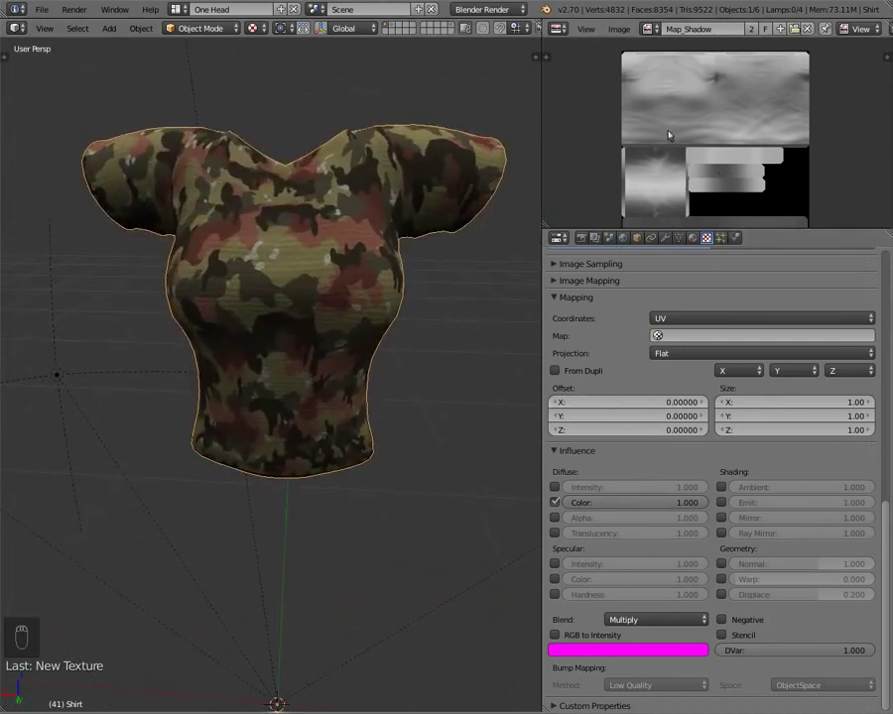
middle_drag(280, 296, 299, 290)
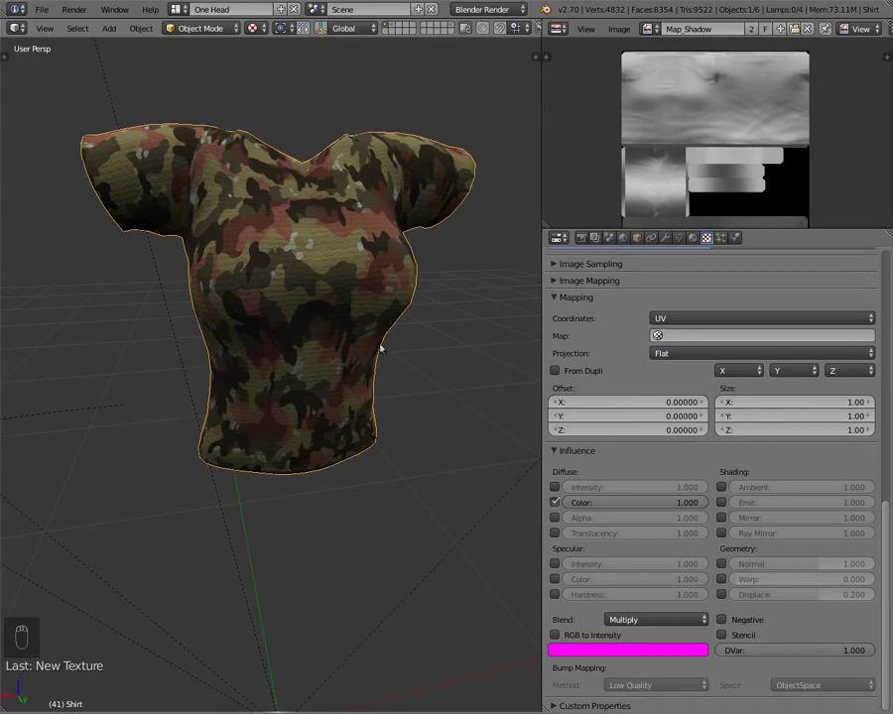
middle_drag(380, 347, 311, 290)
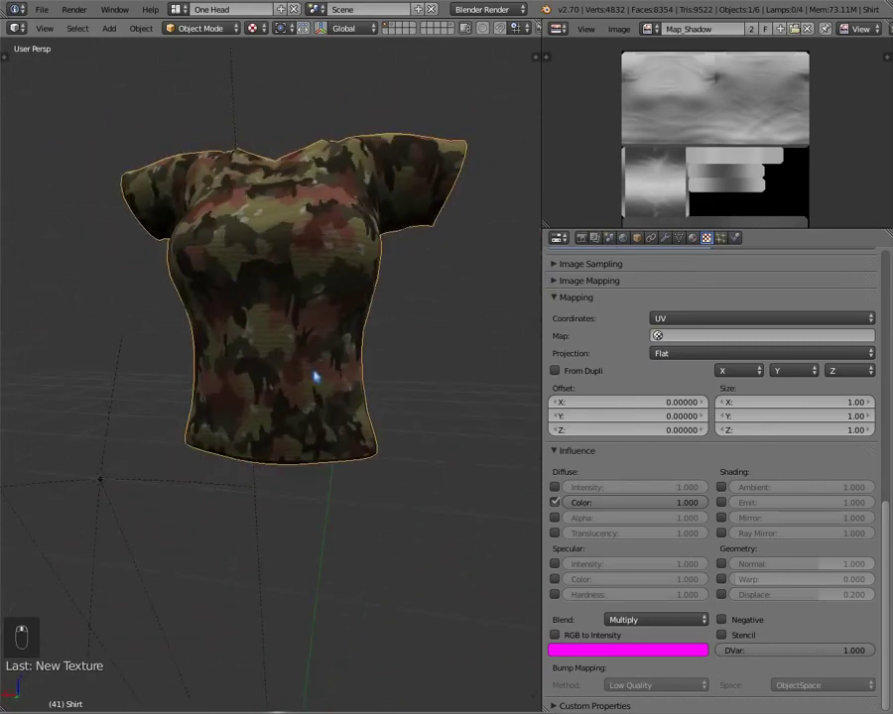
middle_drag(314, 377, 313, 201)
middle_drag(286, 290, 310, 309)
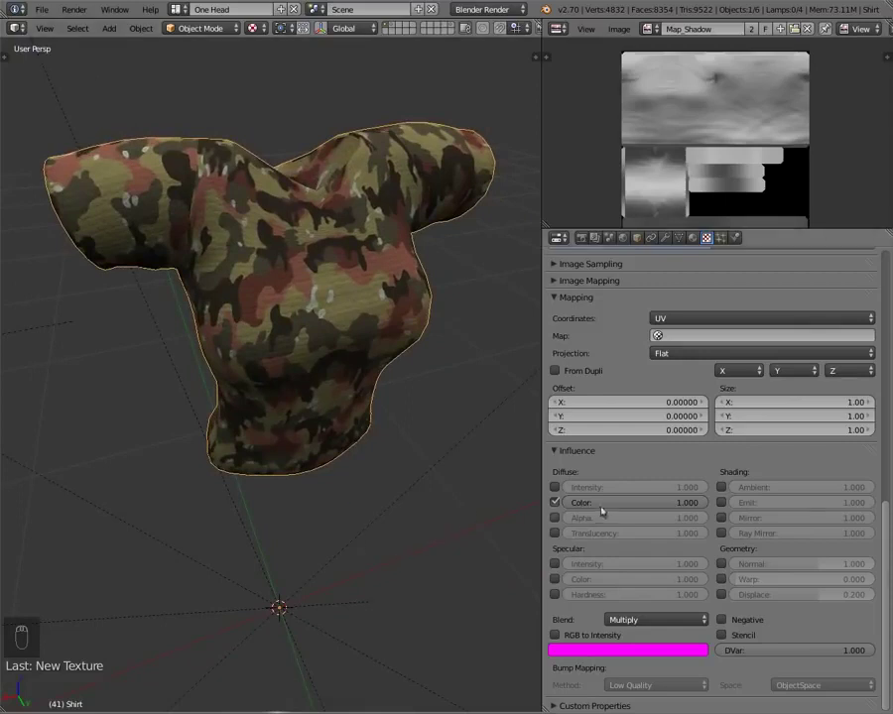
Try Color influences of 3 and 2 on the Folds texture, and restore 1
click(658, 510)
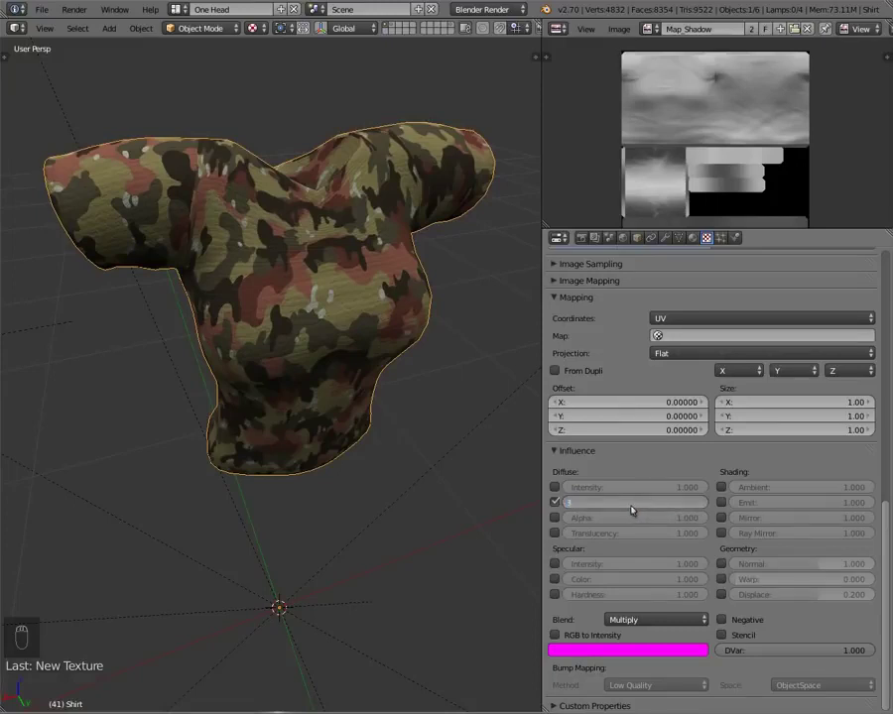
text(3)
key(Return)
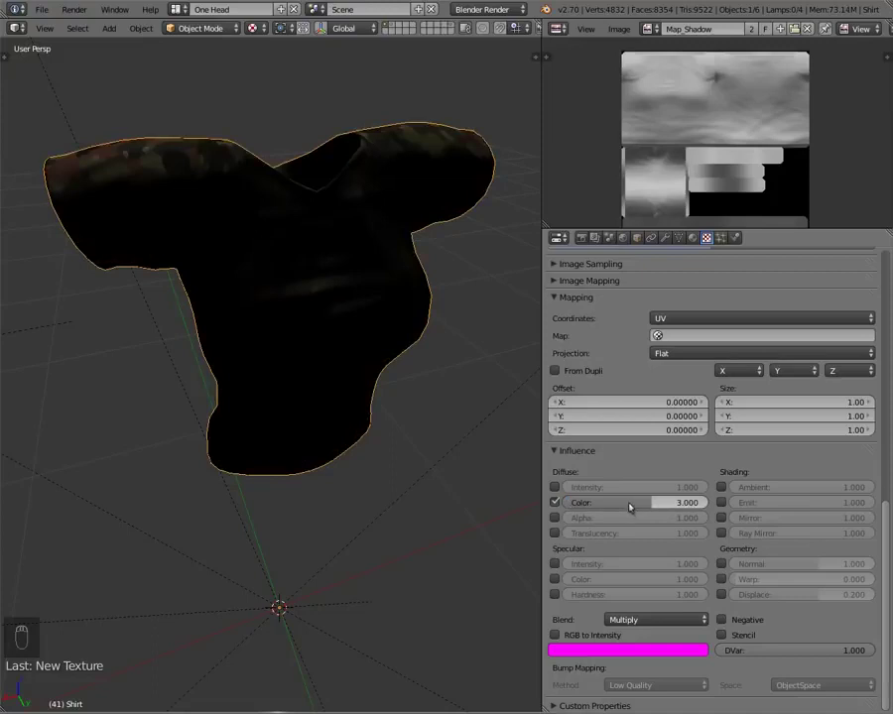
click(633, 509)
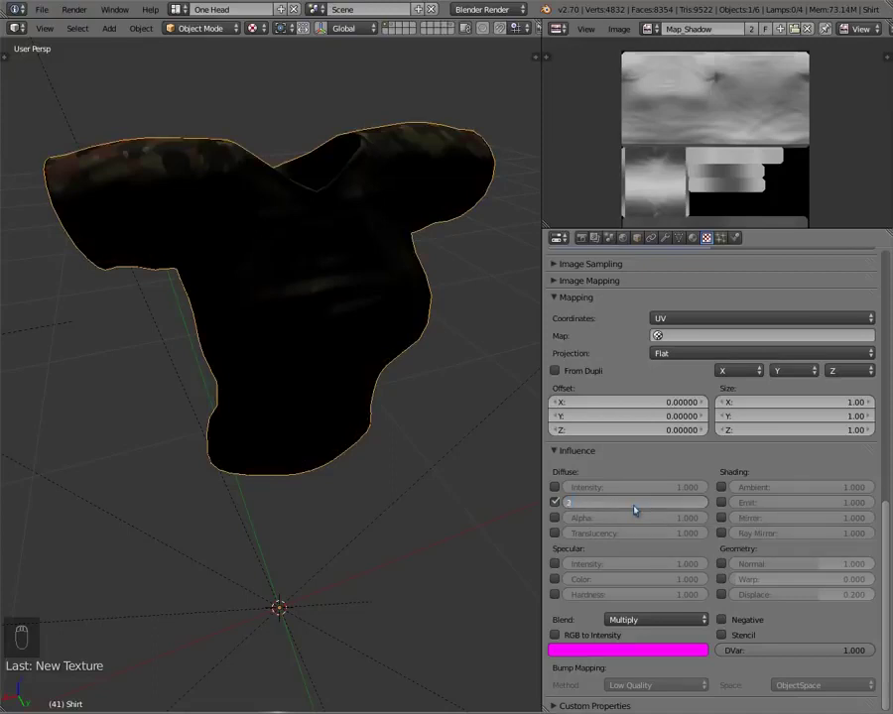
key(Return)
middle_drag(447, 397, 239, 338)
click(628, 508)
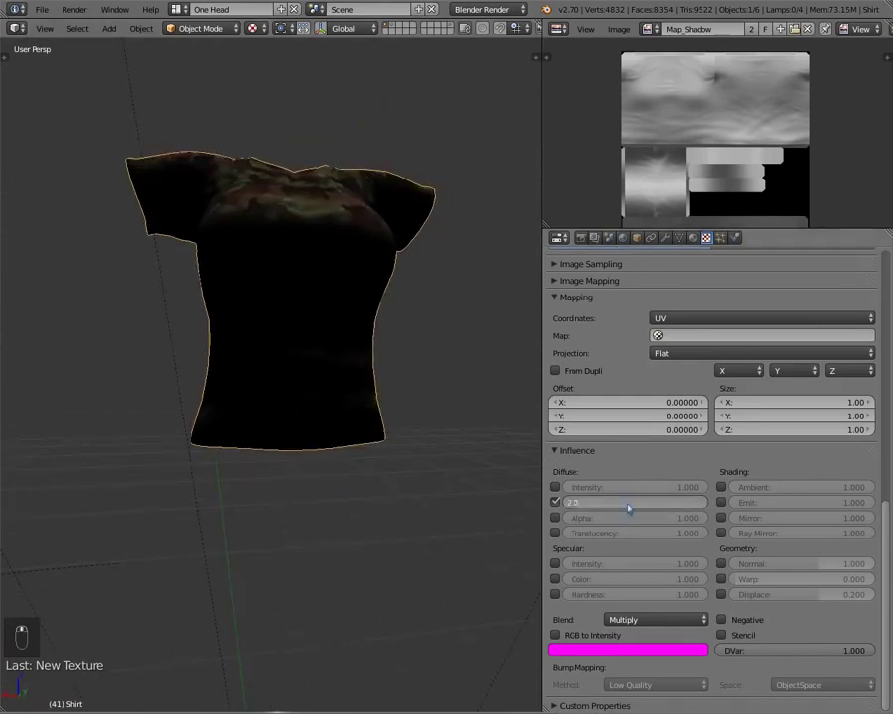
text(1)
key(Return)
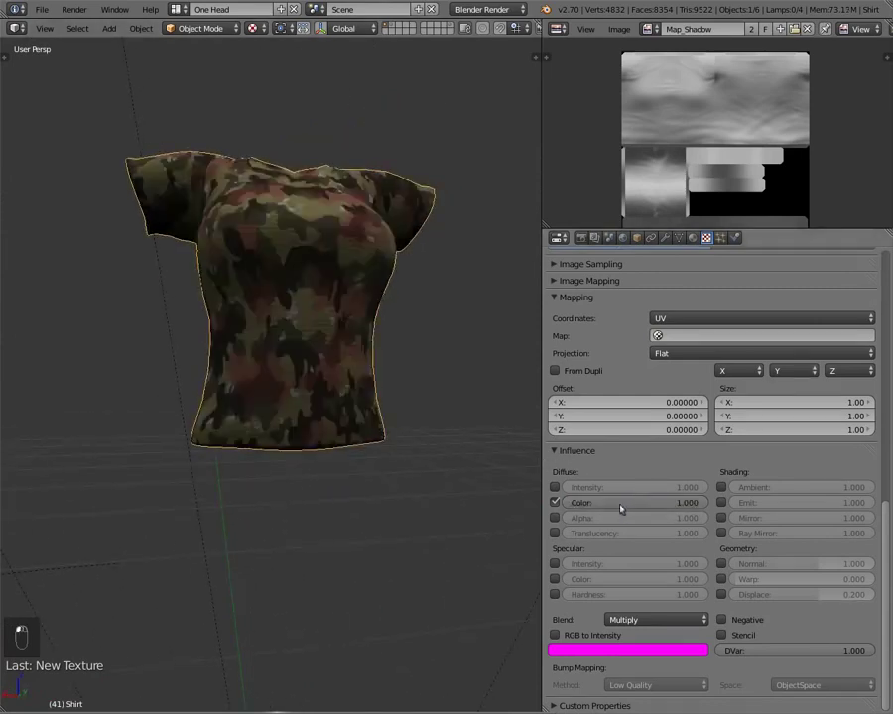
Try a Color influence of 0.5 on the Folds texture, return it to 1 and check the shirt's front
click(621, 508)
text(0.5)
key(Return)
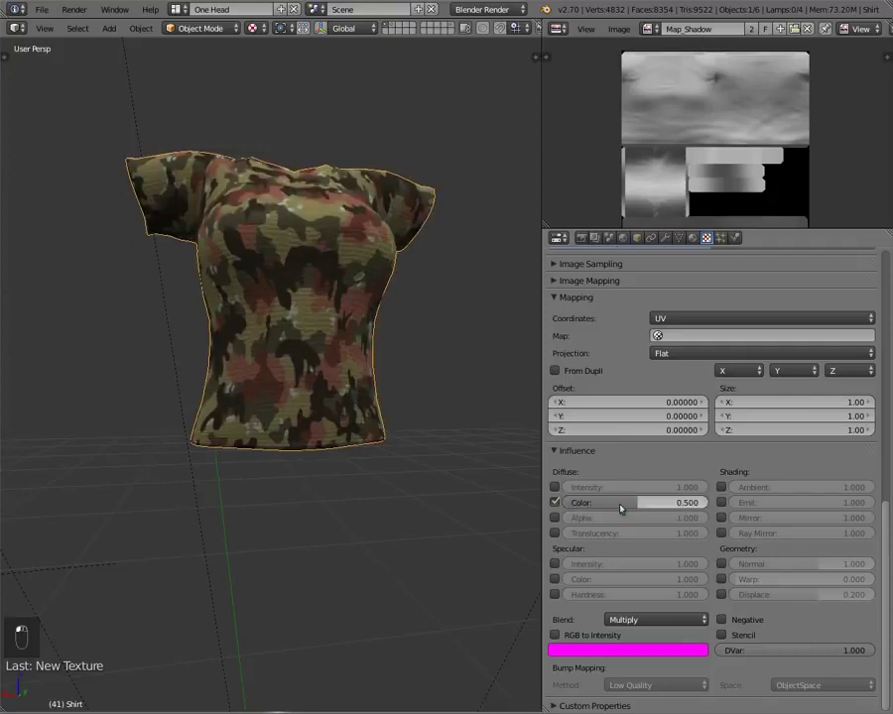
drag(621, 508, 640, 508)
key(KP_1)
key(KP_1)
middle_drag(332, 409, 299, 284)
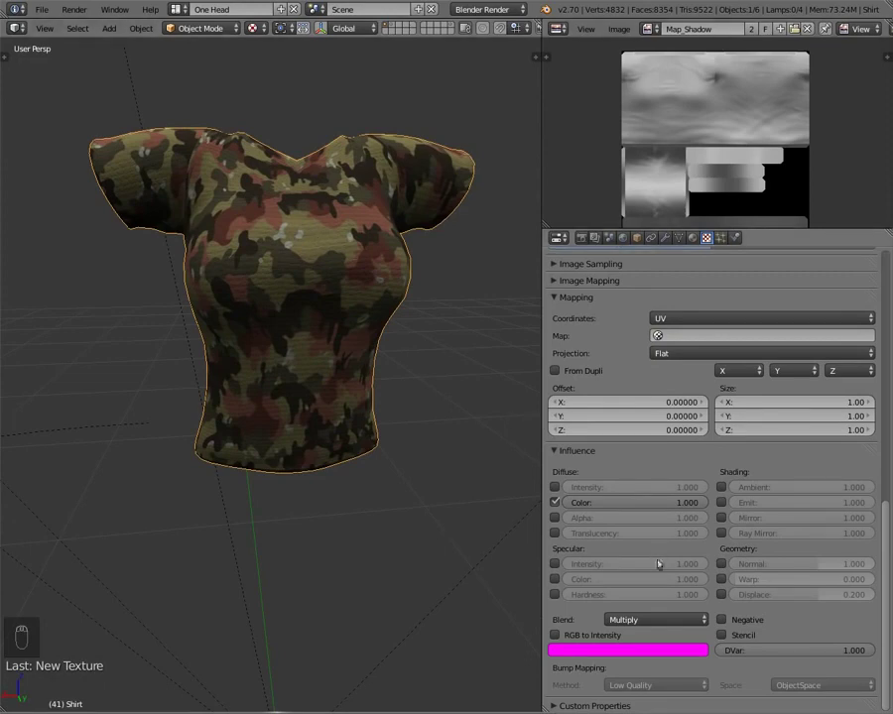
Try a Color influence of 1.5 on the Folds texture, and restore 1
click(631, 508)
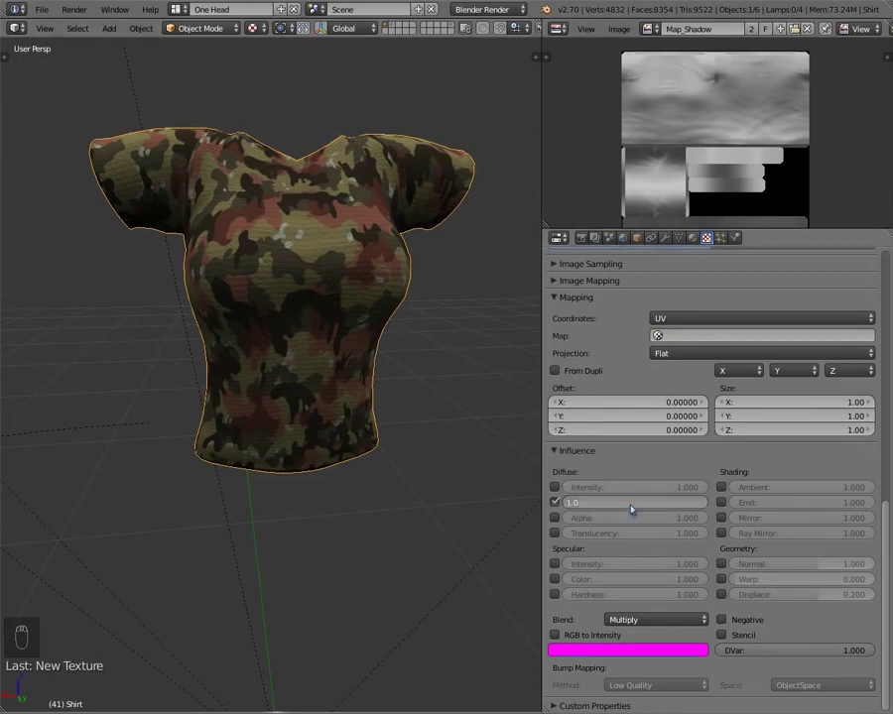
text(1.5)
key(Return)
middle_drag(333, 290, 321, 313)
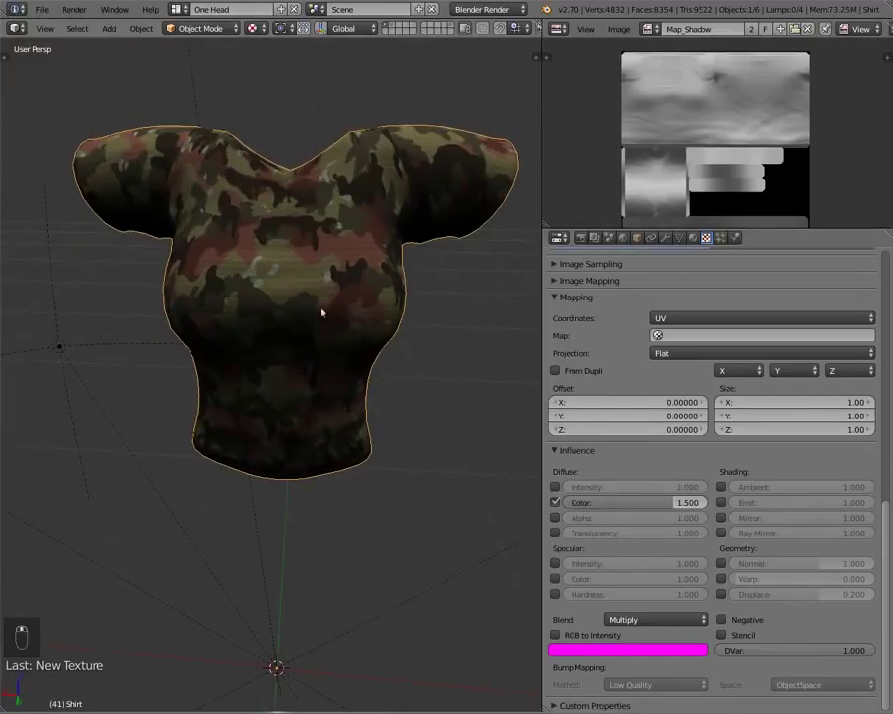
click(638, 503)
text(1)
key(Return)
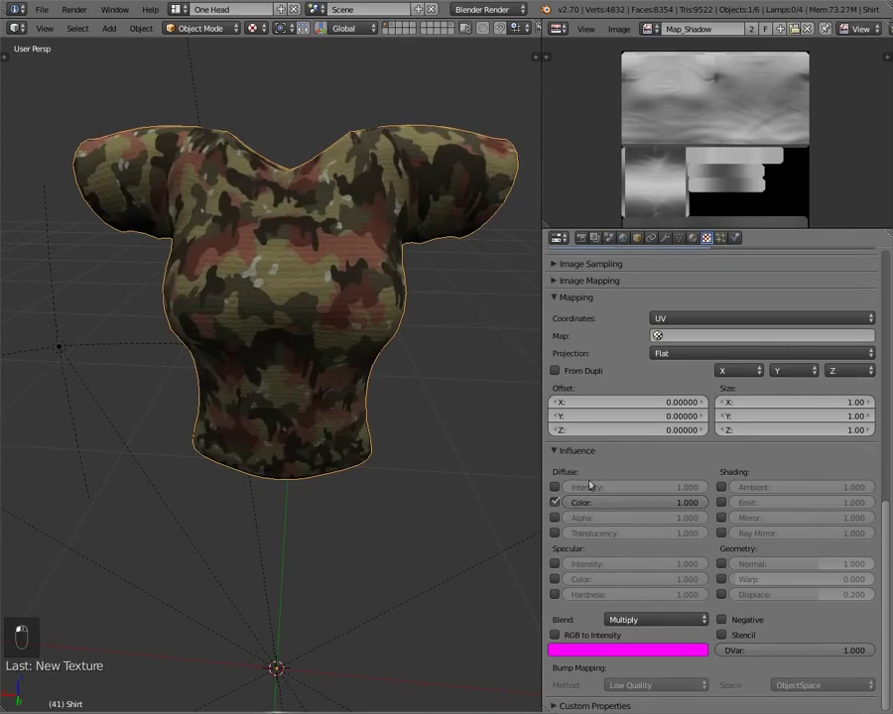
Assign the existing Folds texture to the empty fourth texture slot of the Shirt material
scroll(275, 146, up, 2)
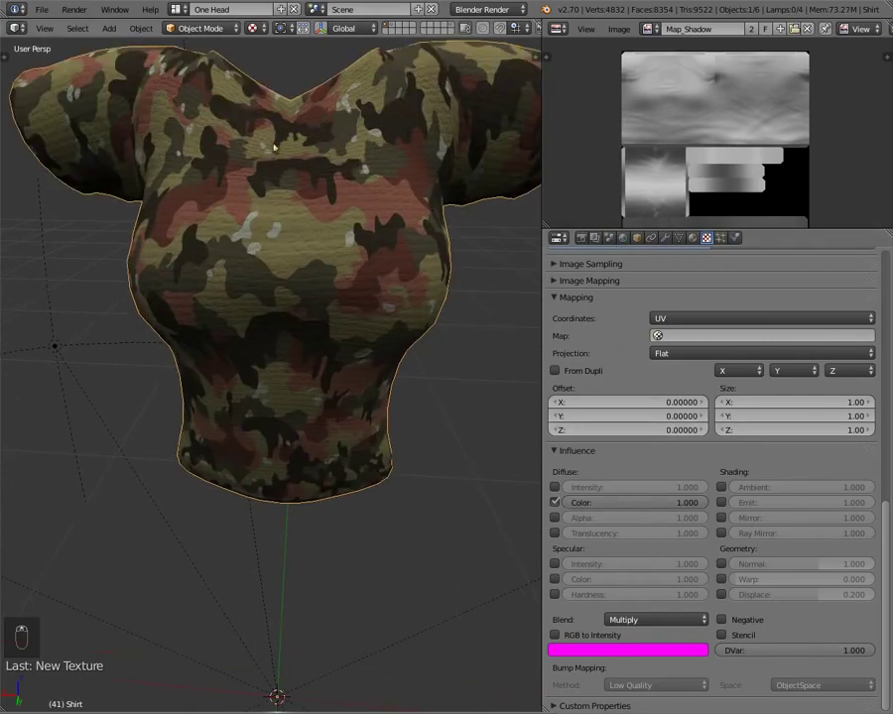
scroll(631, 474, up, 10)
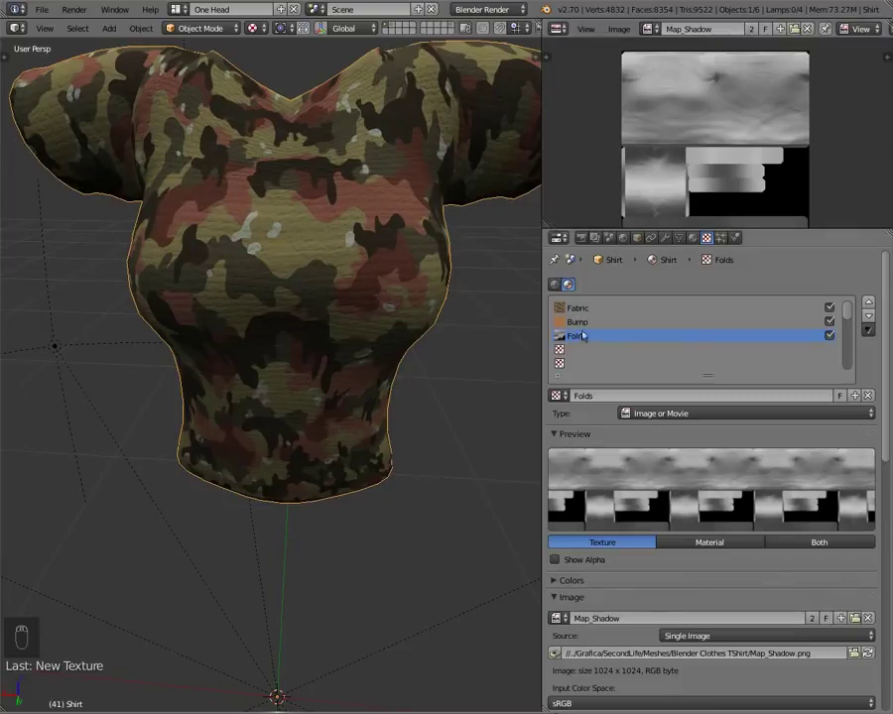
click(641, 350)
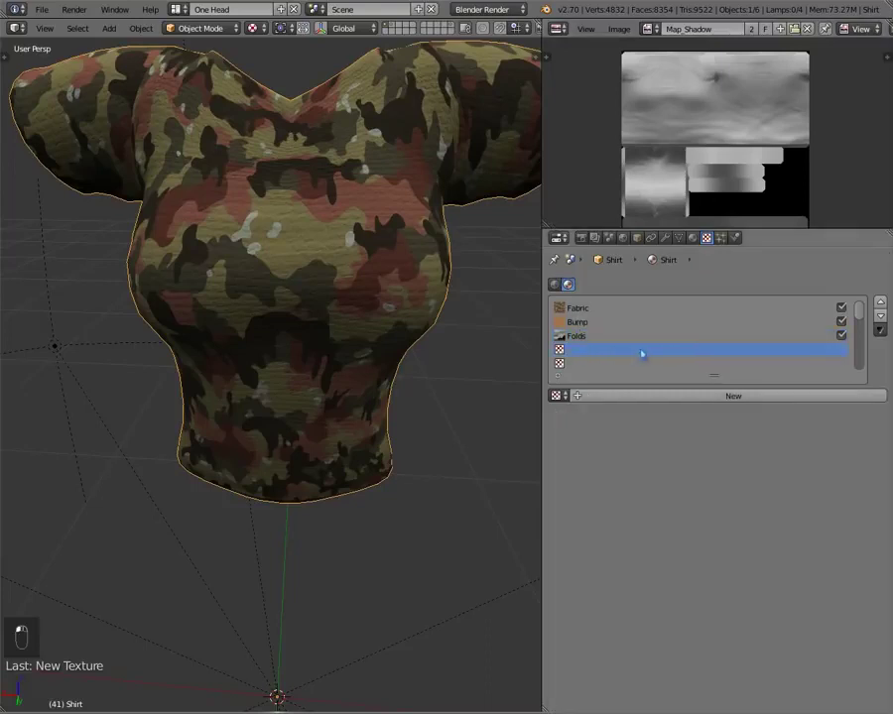
click(557, 396)
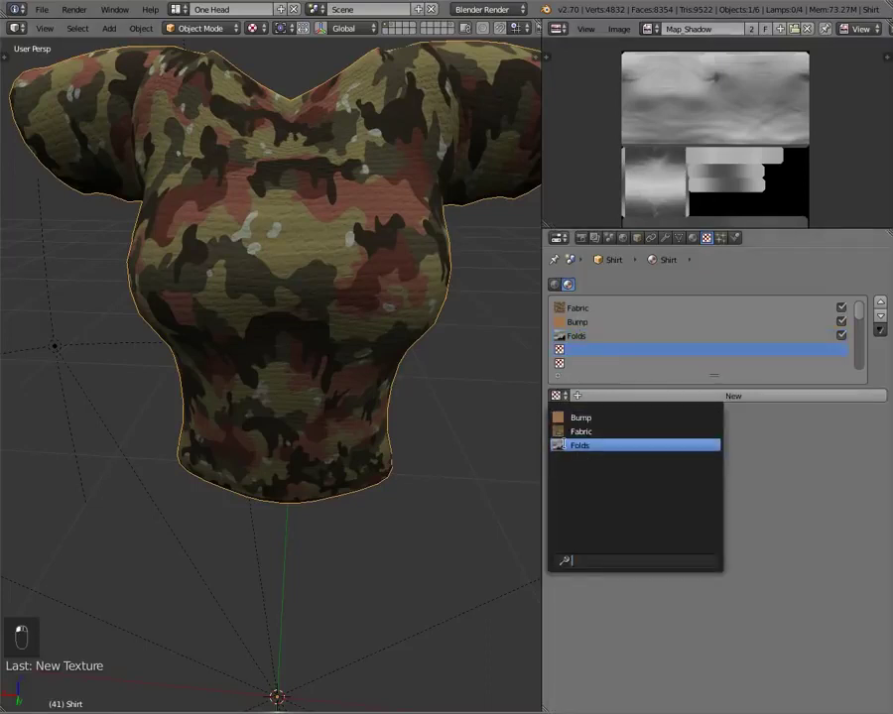
click(585, 446)
Set the second Folds texture's mapping coordinates to UV with the UVMap map
scroll(670, 472, down, 5)
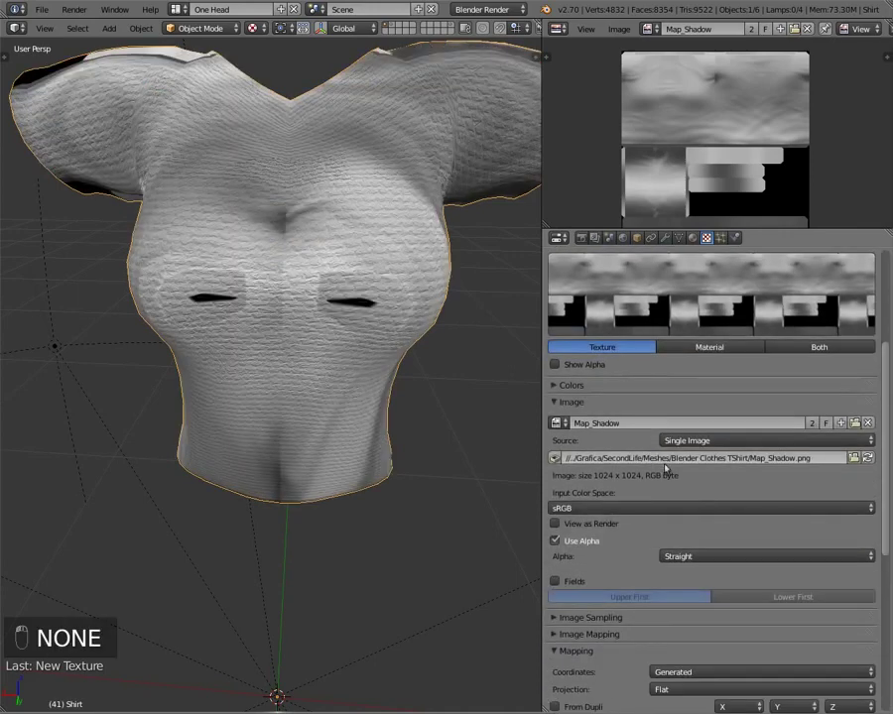
scroll(682, 457, down, 3)
click(662, 561)
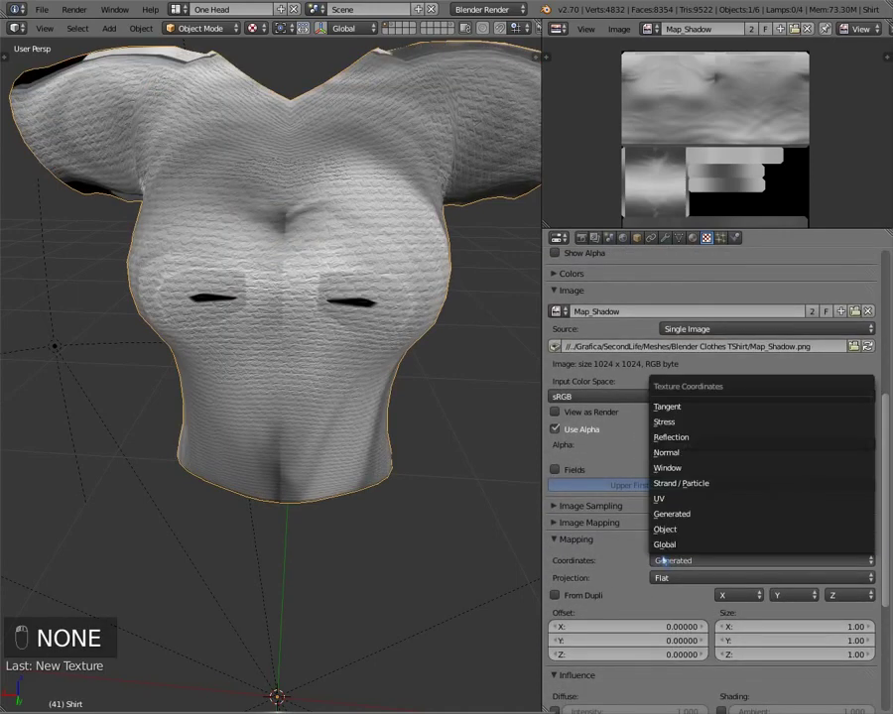
click(682, 576)
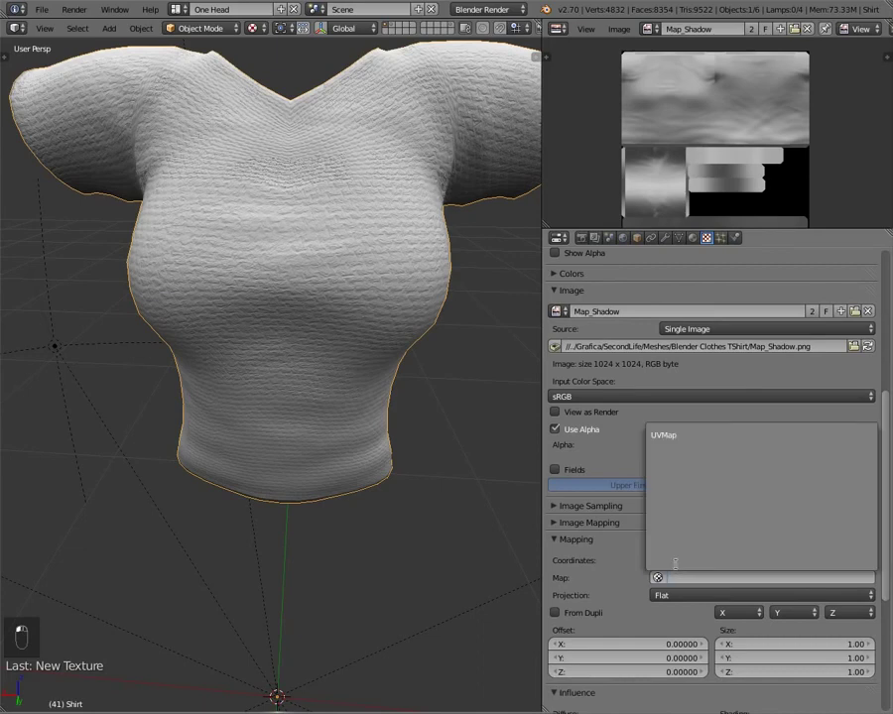
key(Return)
Set the second Folds texture's blend mode to Multiply and check the darkened folds on the whole shirt
scroll(587, 515, down, 6)
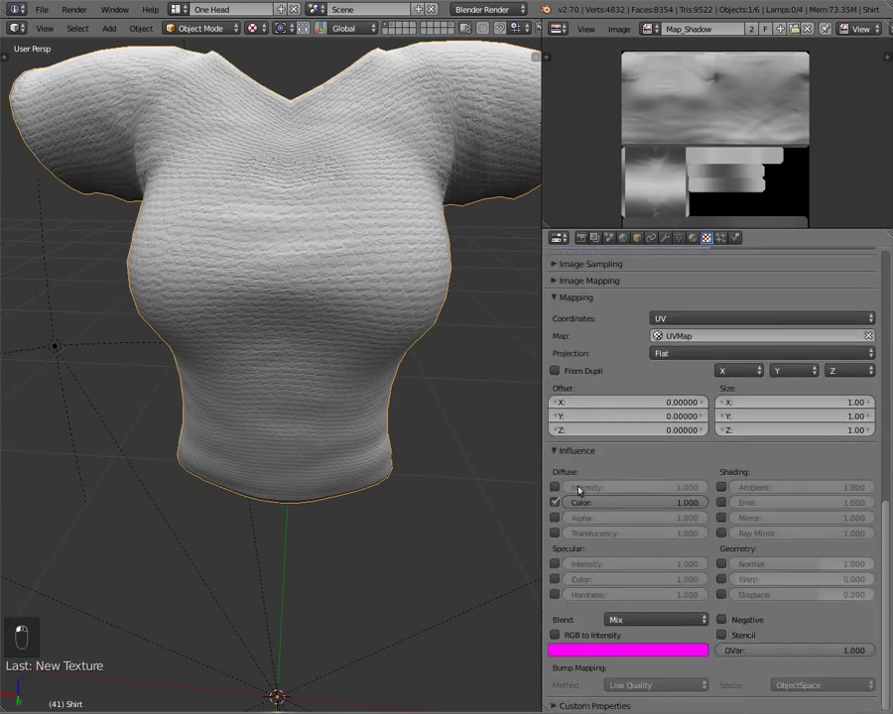
click(655, 619)
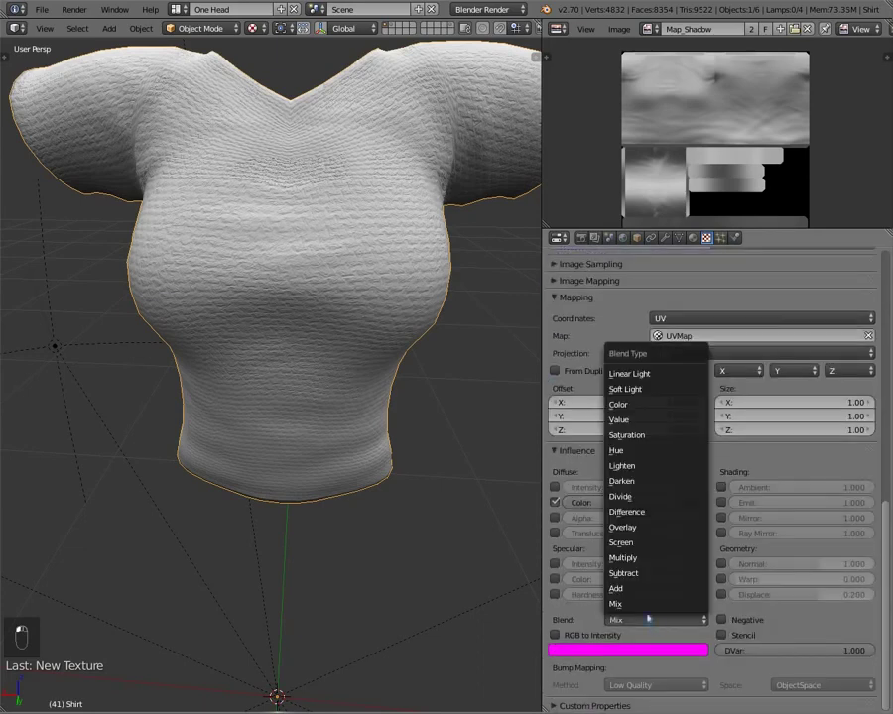
click(623, 558)
middle_drag(264, 225, 434, 345)
scroll(276, 218, down, 4)
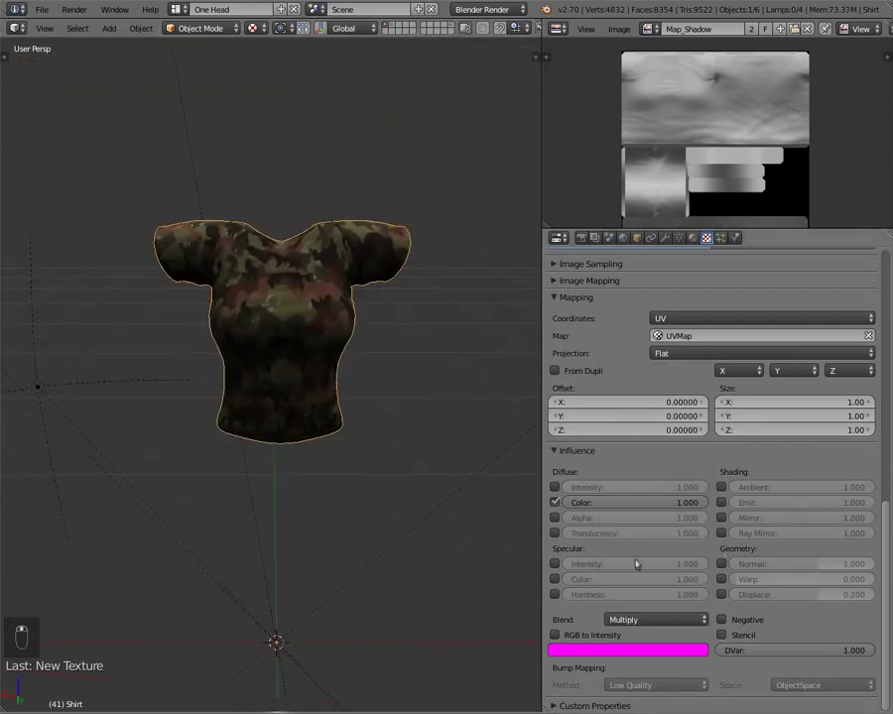
scroll(690, 407, up, 12)
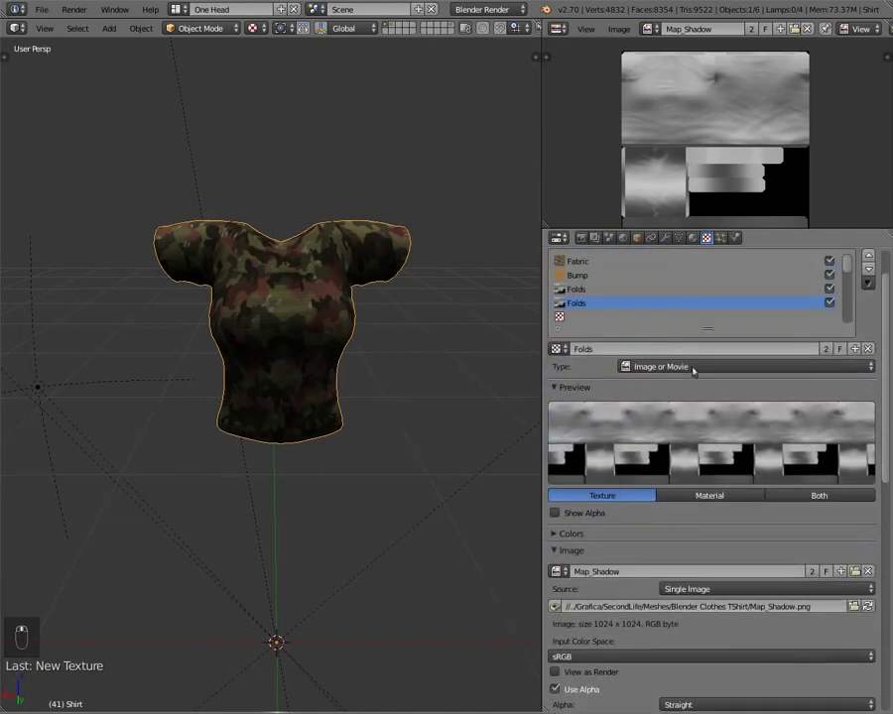
Toggle the second Folds texture off and on to compare the fold darkness, and leave it disabled
click(830, 304)
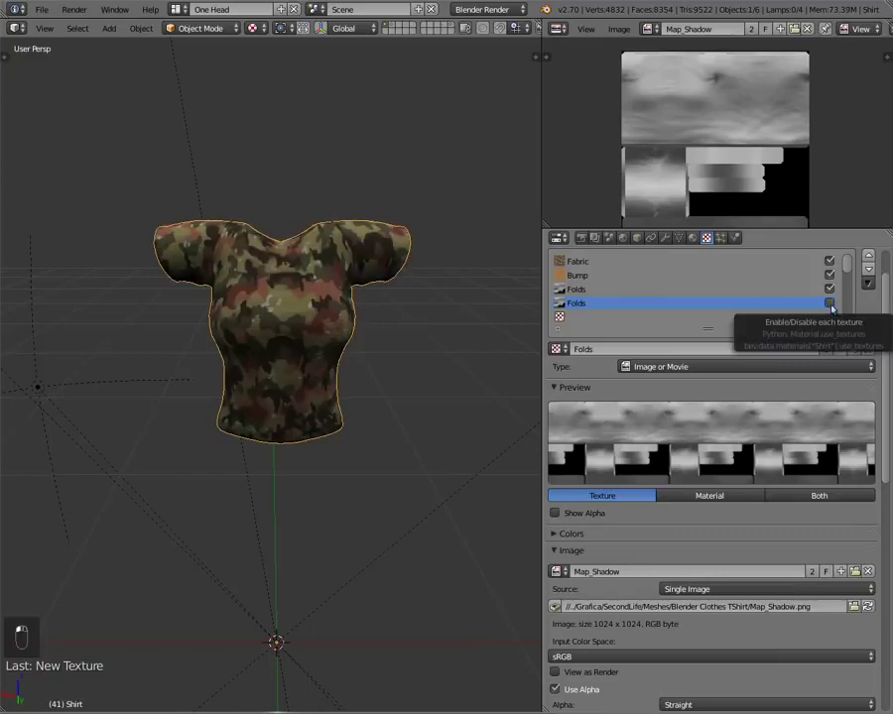
click(830, 304)
click(832, 307)
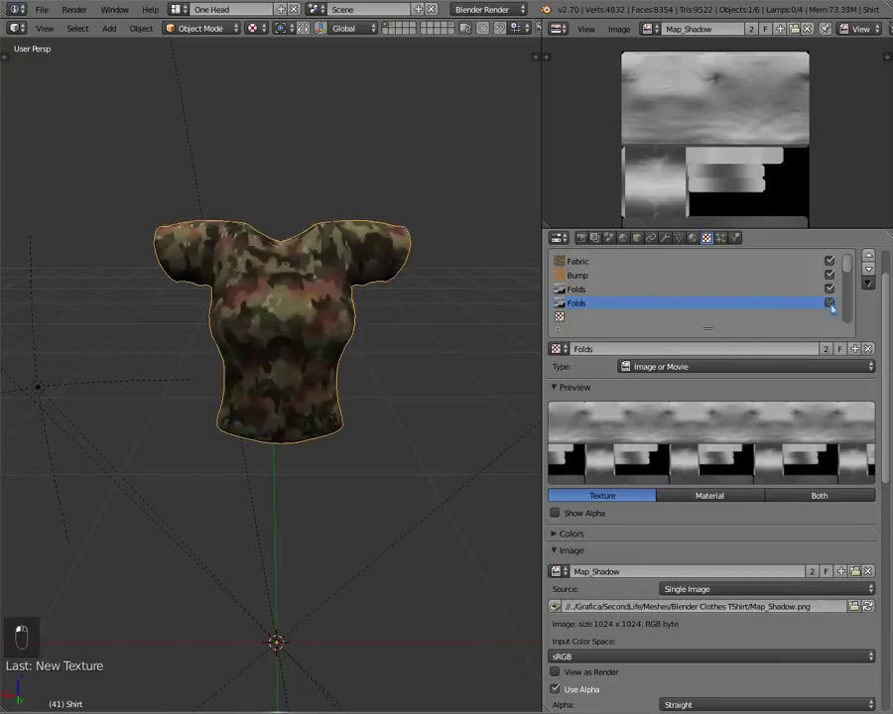
click(831, 308)
click(832, 308)
click(831, 308)
click(831, 307)
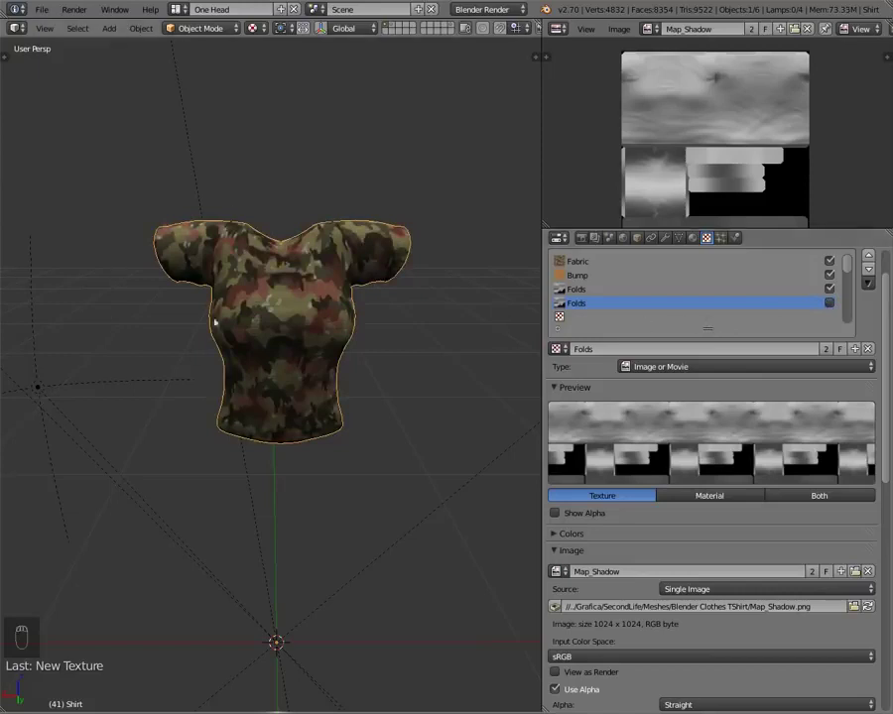
Try a Color influence of 0.7 on the Fabric texture and inspect the shirt up close and from the side
click(576, 260)
scroll(679, 477, down, 5)
scroll(680, 477, down, 6)
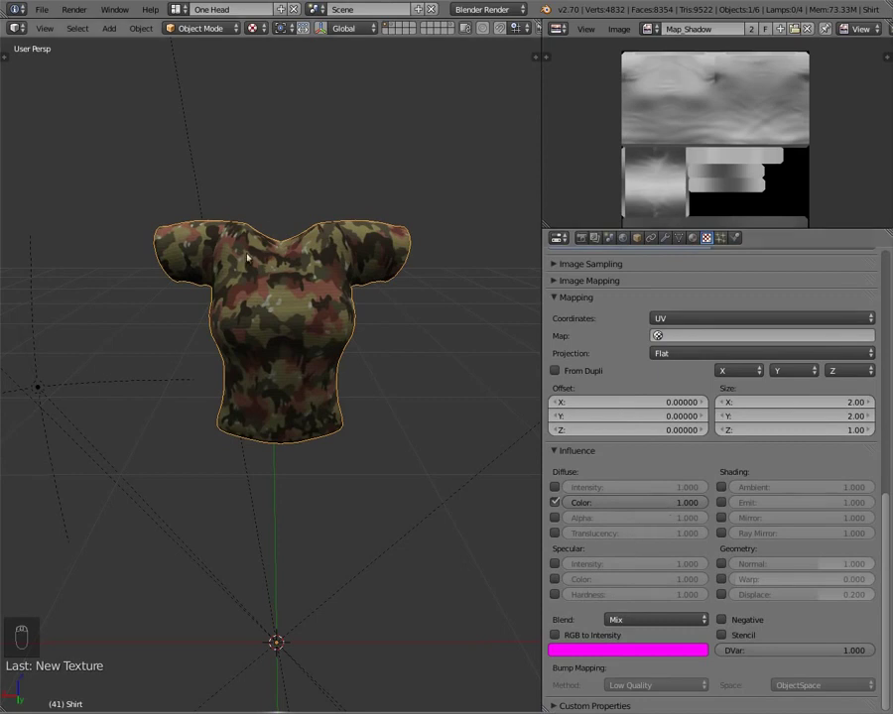
click(635, 503)
text(.7)
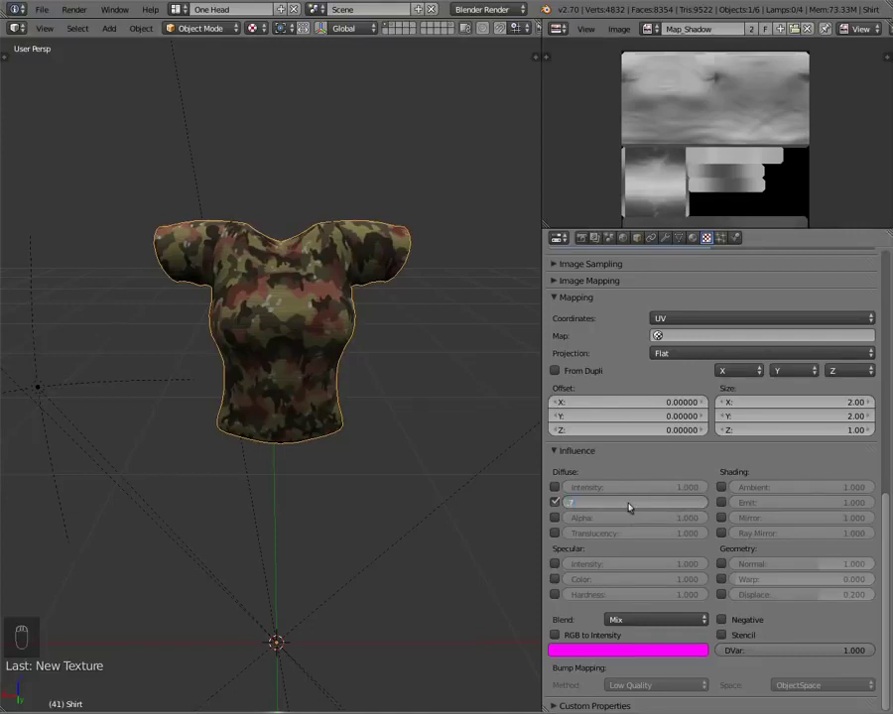
key(Return)
mouse_move(280, 373)
middle_down()
mouse_move(502, 339)
mouse_move(107, 351)
mouse_move(267, 359)
middle_up()
scroll(265, 343, up, 8)
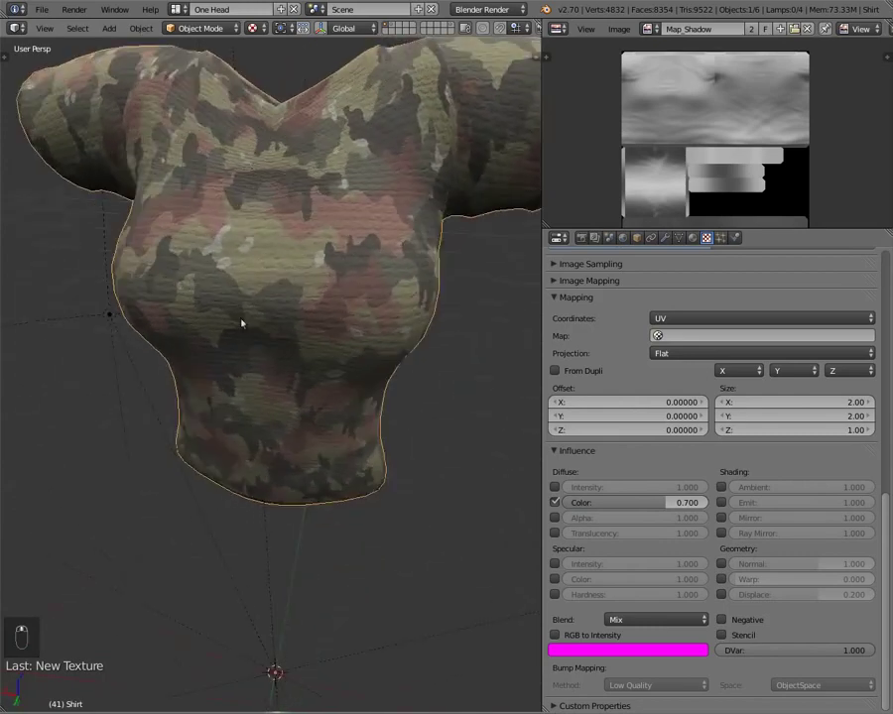
scroll(241, 323, down, 6)
middle_drag(279, 282, 207, 288)
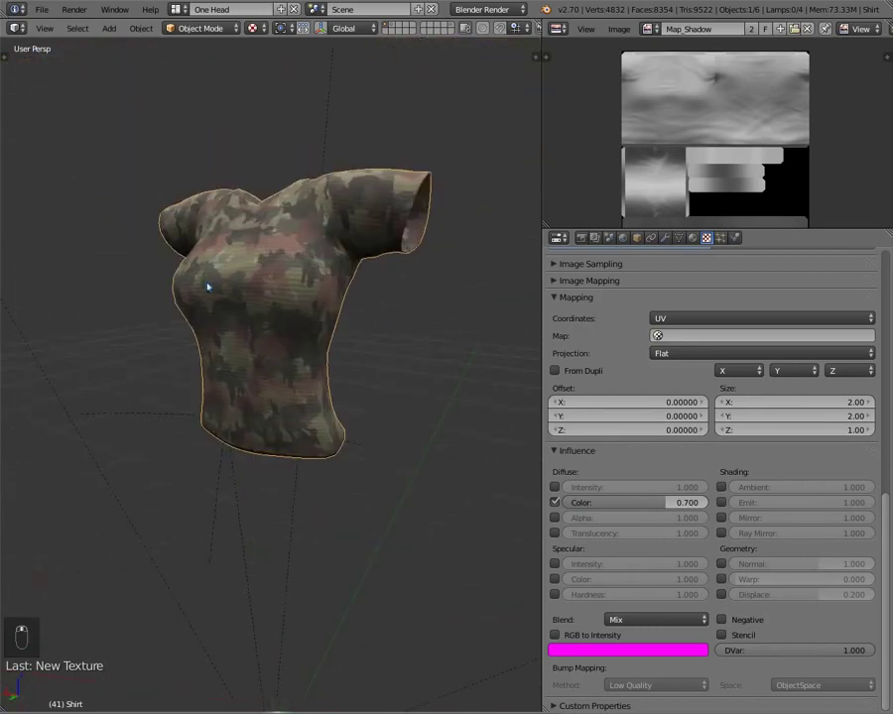
Try Color influences of 0.8 and 0.9 on the Fabric texture, viewing the shirt after each
click(679, 503)
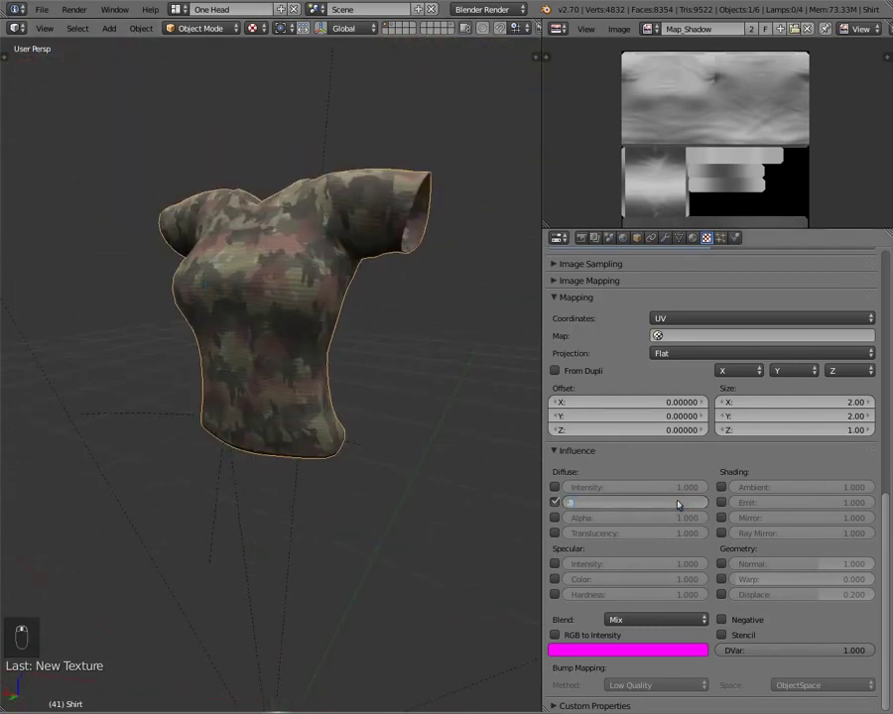
key(Return)
middle_drag(361, 421, 342, 348)
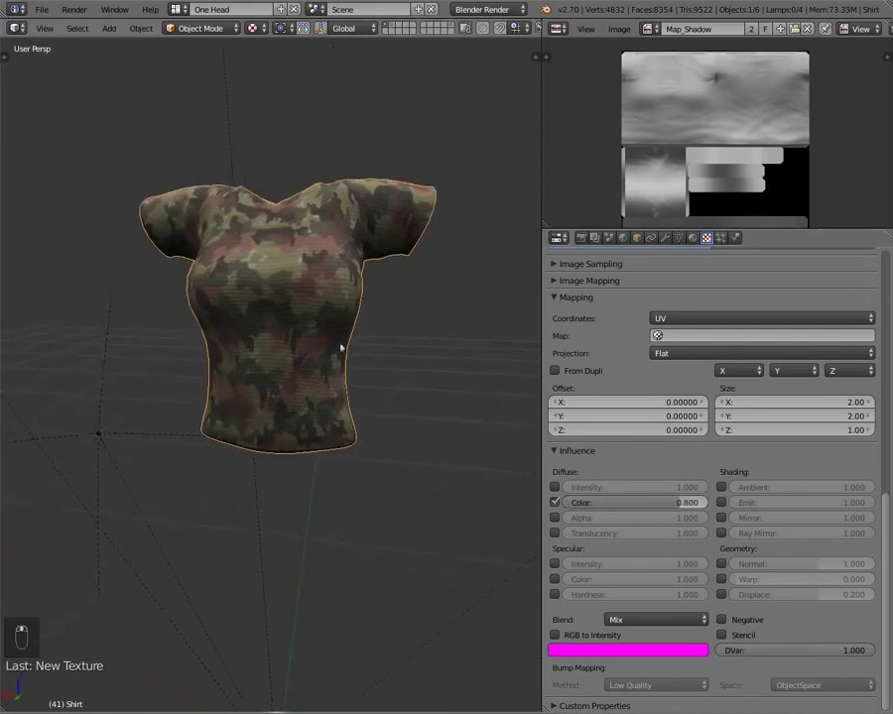
click(612, 502)
text(9)
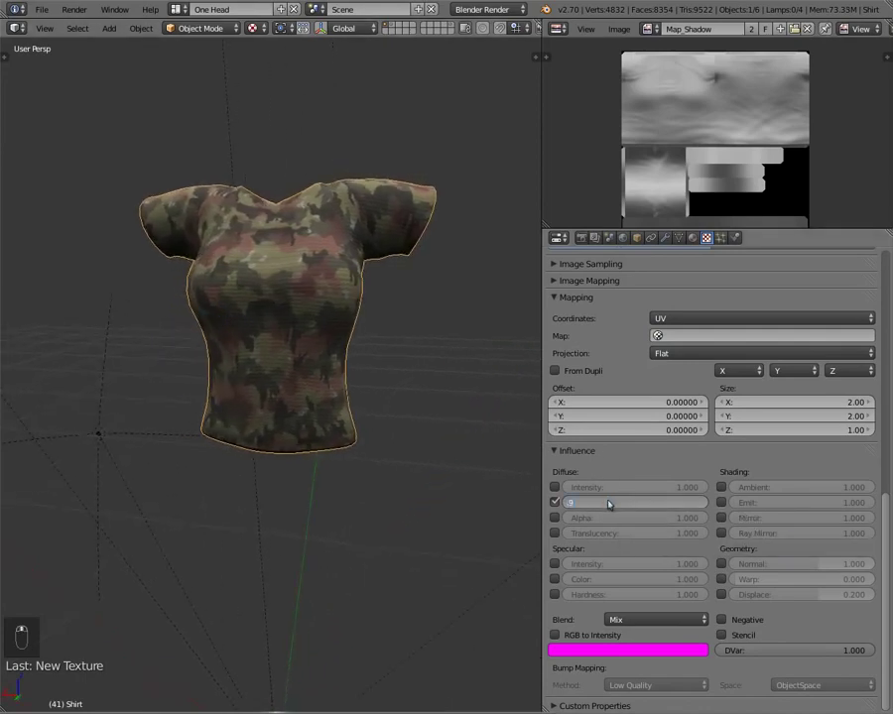
key(Return)
middle_drag(222, 411, 238, 436)
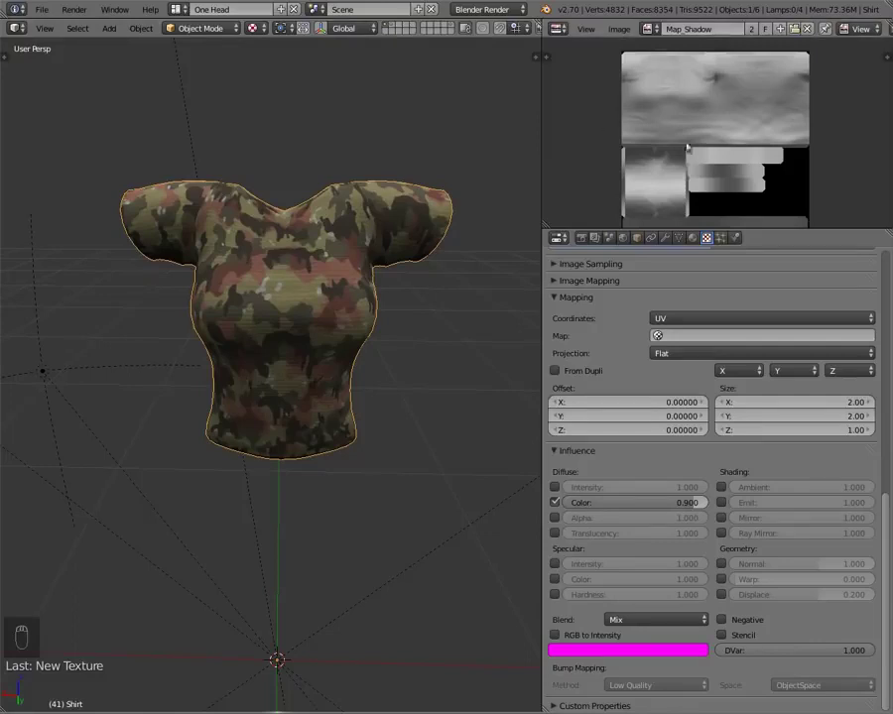
middle_drag(238, 337, 209, 352)
Reset the Fabric texture's Color influence to 1 and view the shirt from several angles
key(BackSpace)
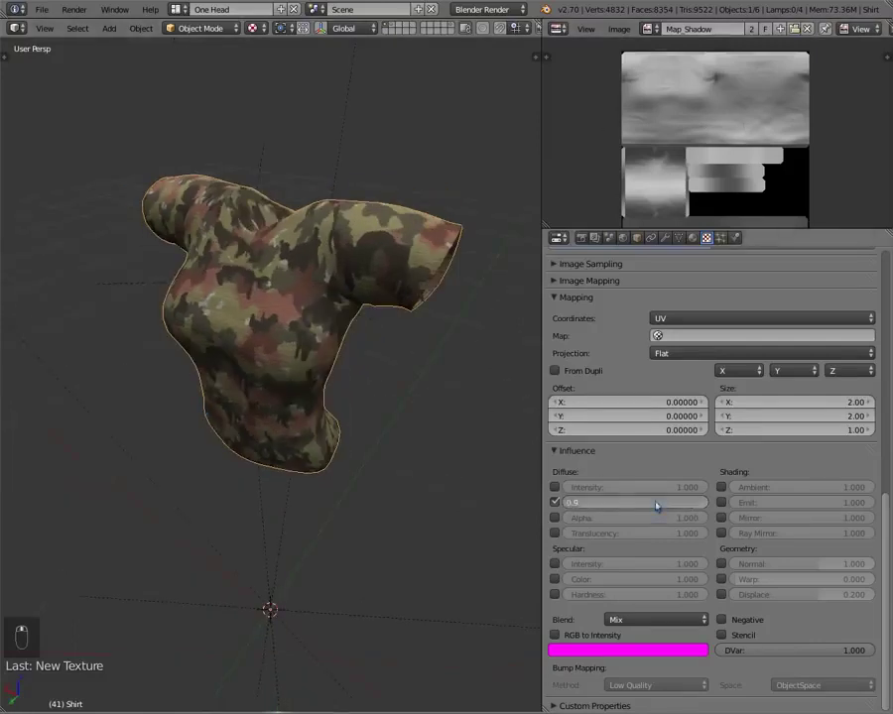
middle_drag(328, 377, 177, 279)
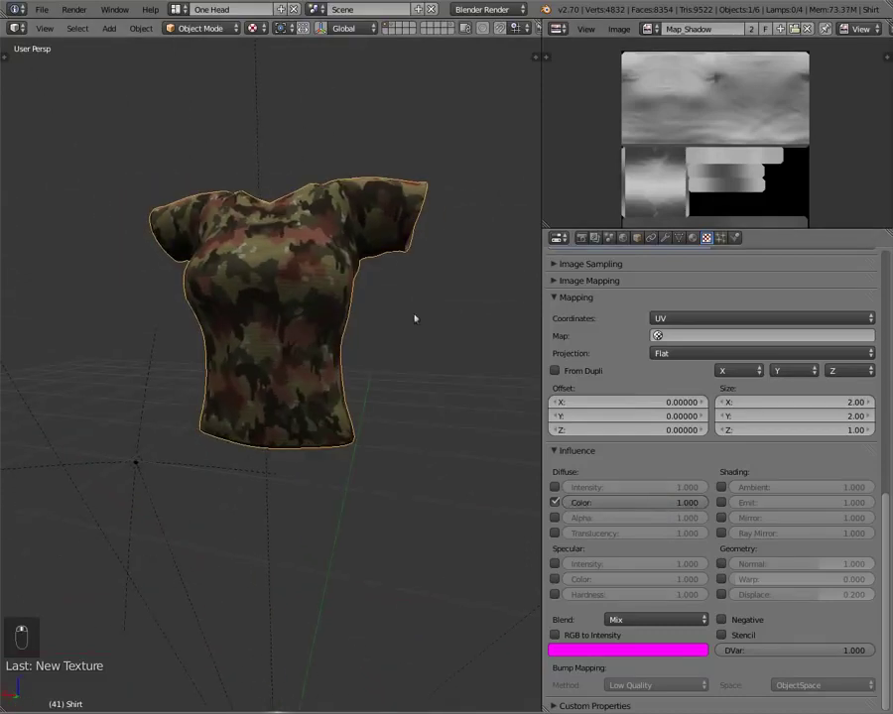
middle_drag(227, 394, 354, 331)
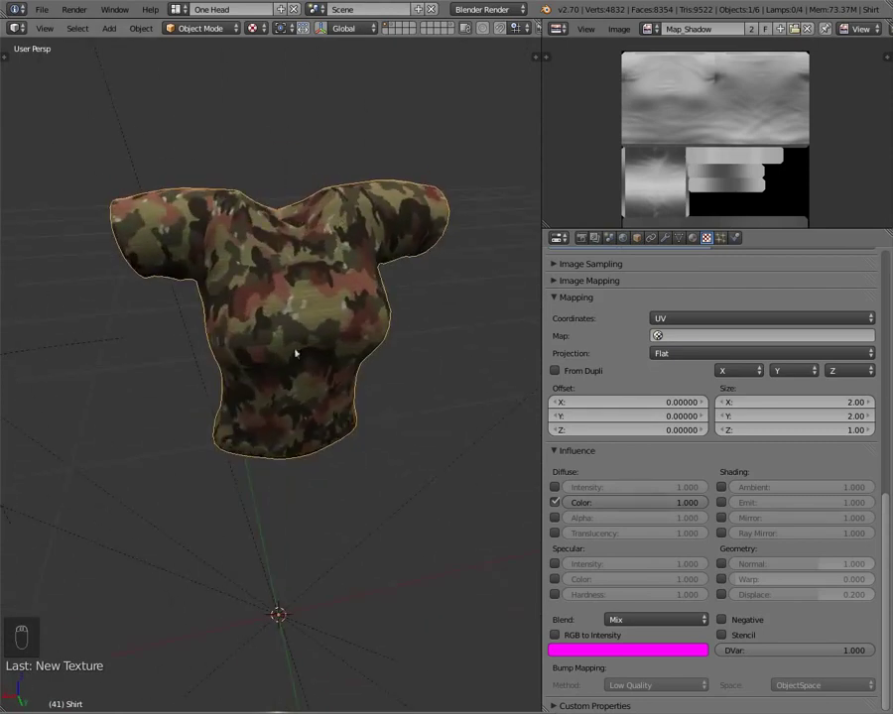
middle_drag(295, 353, 261, 315)
scroll(282, 382, down, 3)
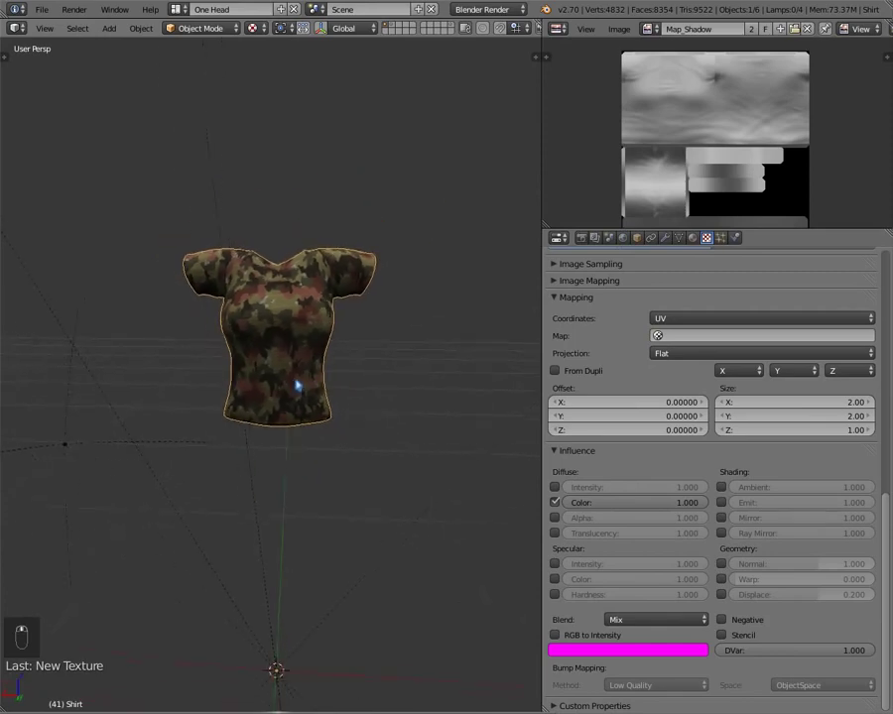
Toggle the first Folds texture off and on repeatedly to compare the shirt's shading, and leave it enabled
scroll(645, 387, up, 10)
scroll(635, 380, up, 2)
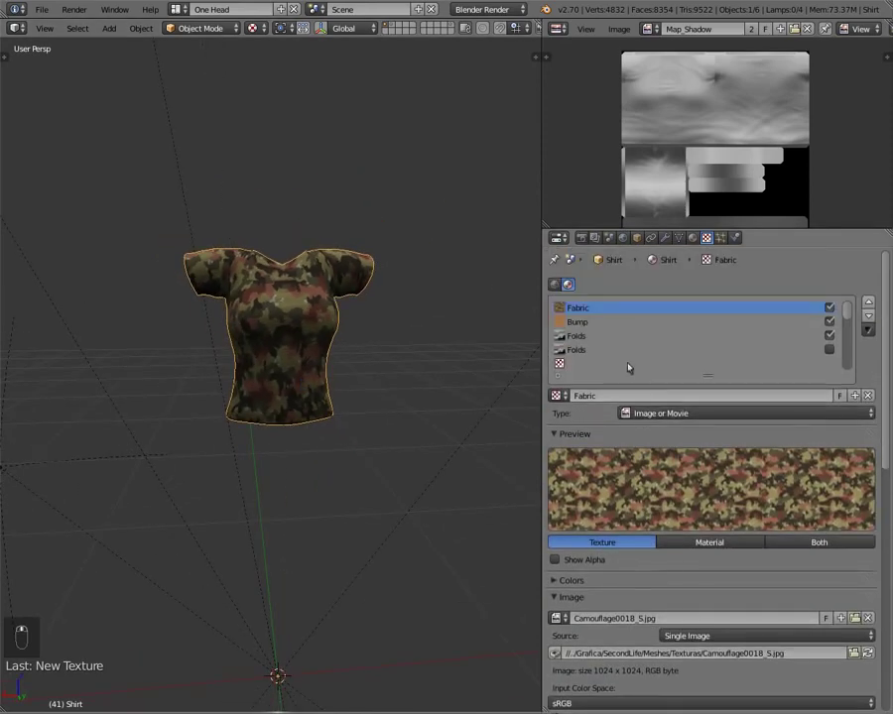
click(830, 337)
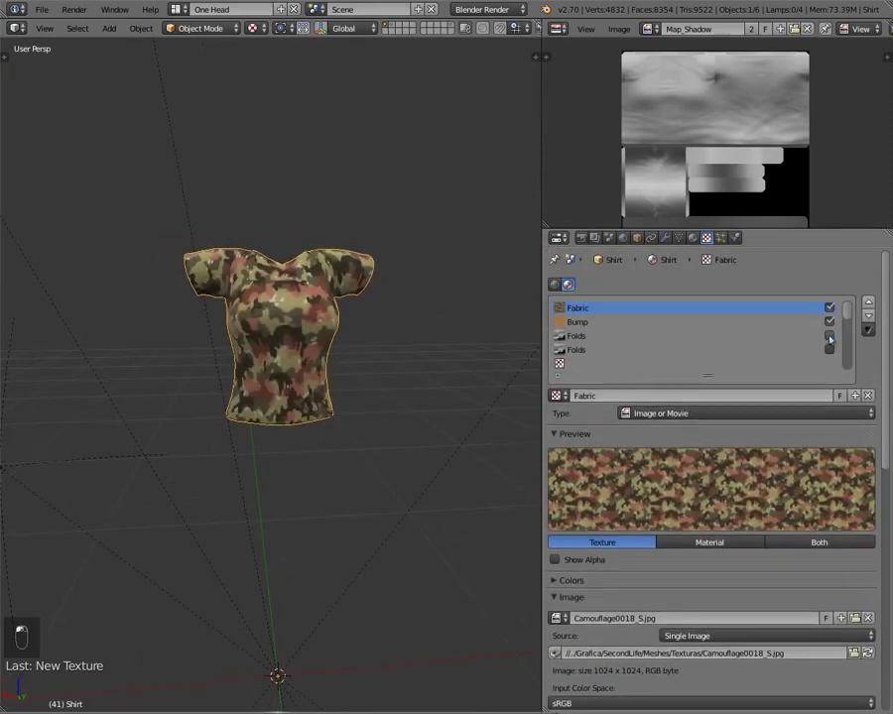
click(830, 337)
click(830, 337)
click(830, 337)
click(831, 337)
click(830, 337)
click(830, 337)
click(831, 337)
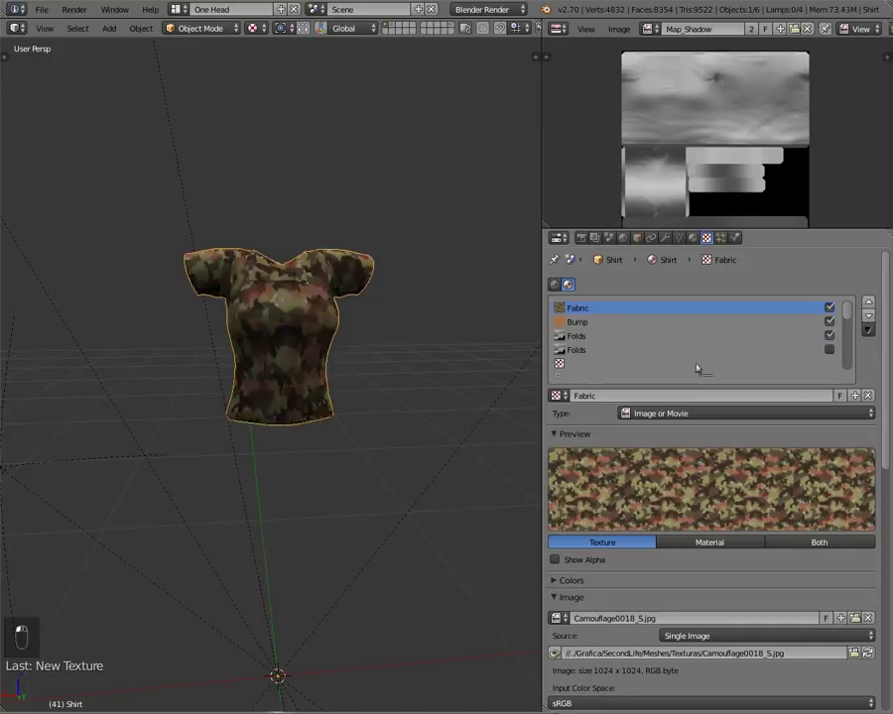
Examine the shirt closer from the side and front, checking it with the first Folds texture off and on
mouse_move(198, 466)
middle_down()
mouse_move(184, 387)
mouse_move(165, 381)
middle_up()
scroll(188, 375, up, 4)
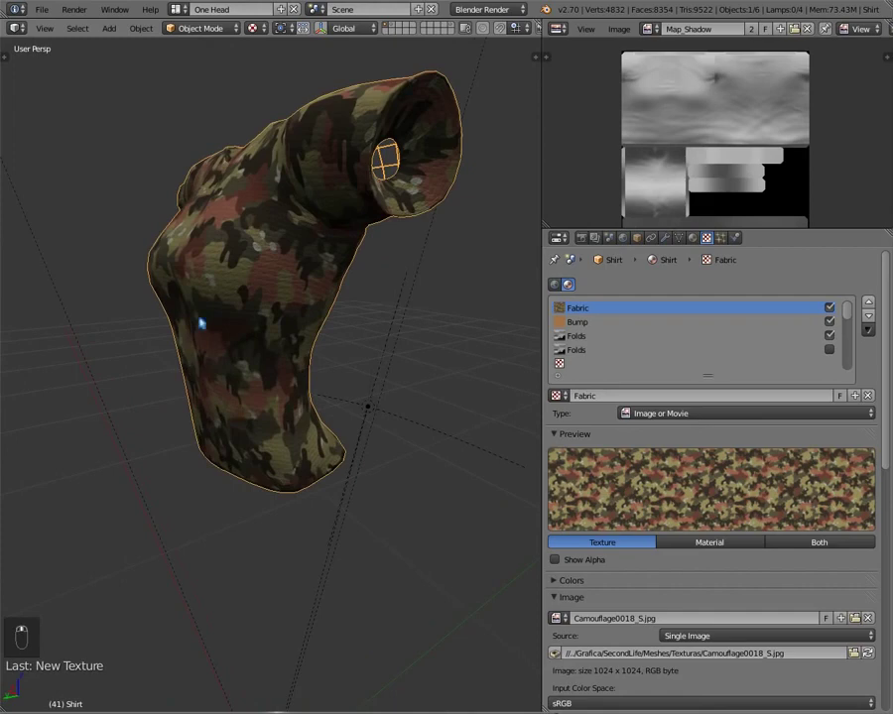
middle_drag(201, 323, 318, 315)
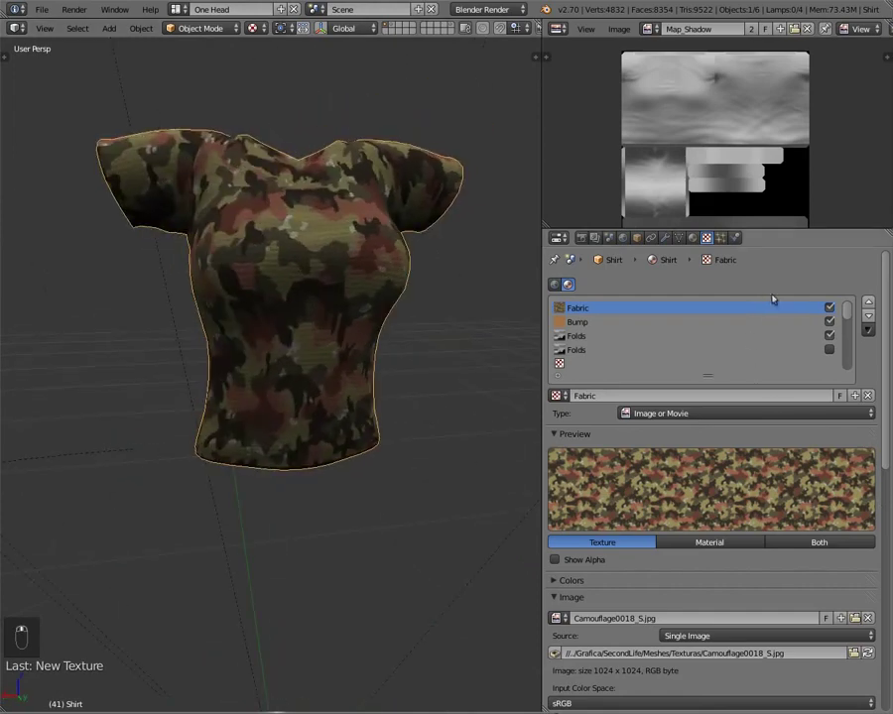
click(830, 338)
click(830, 338)
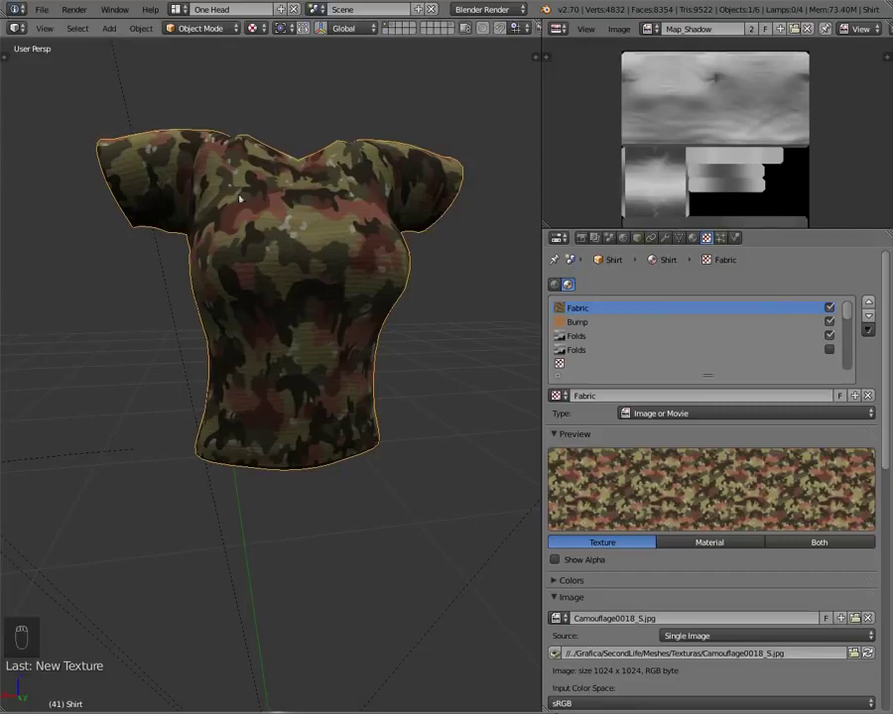
Compare the shirt with the Bump texture disabled and enabled, viewing it all round and up close
click(828, 324)
middle_drag(265, 308, 480, 312)
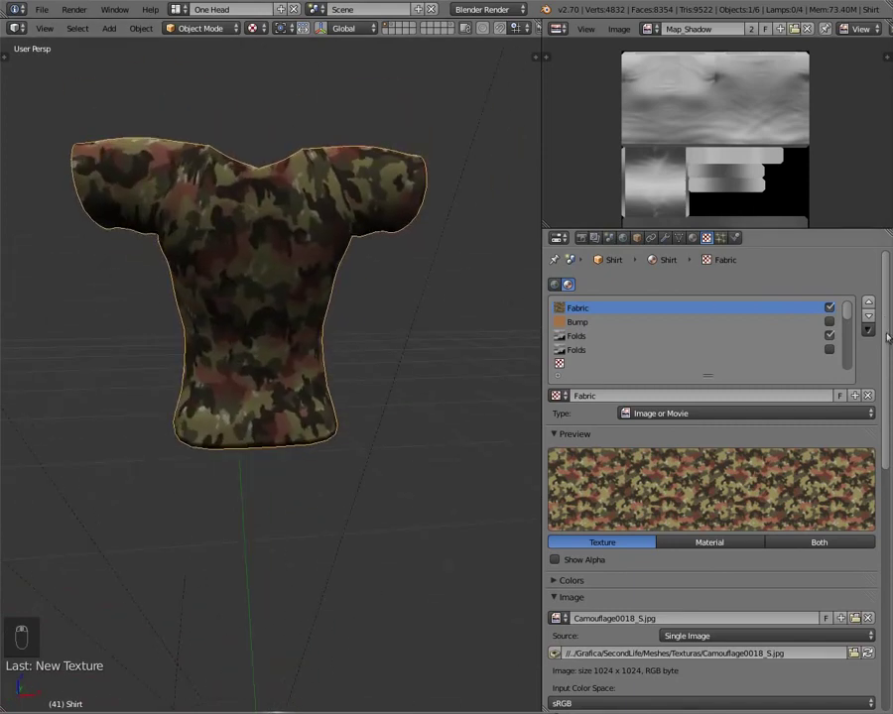
middle_drag(111, 253, 400, 199)
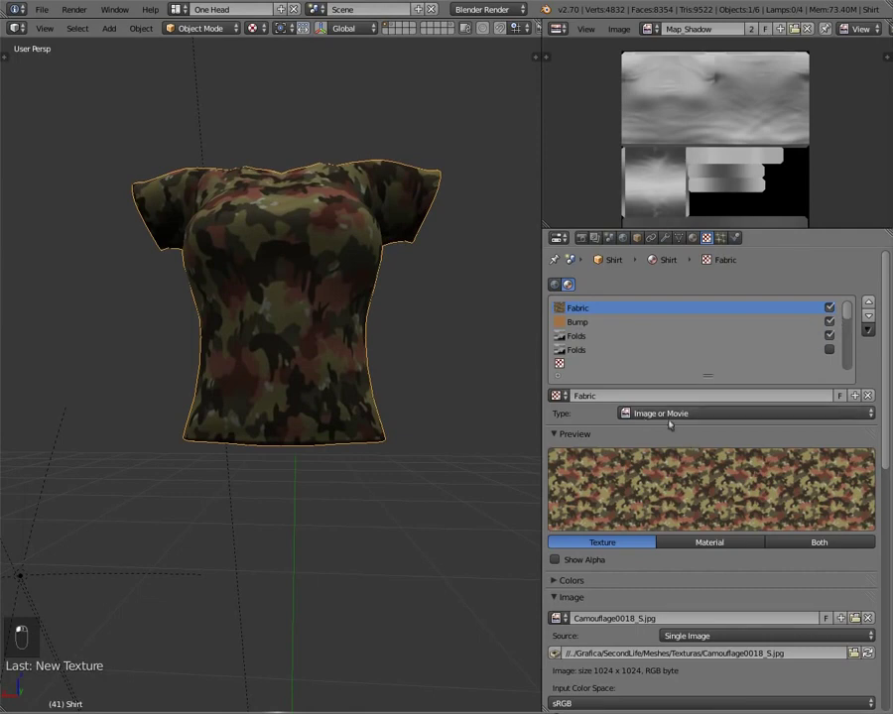
scroll(622, 405, down, 5)
scroll(622, 405, down, 5)
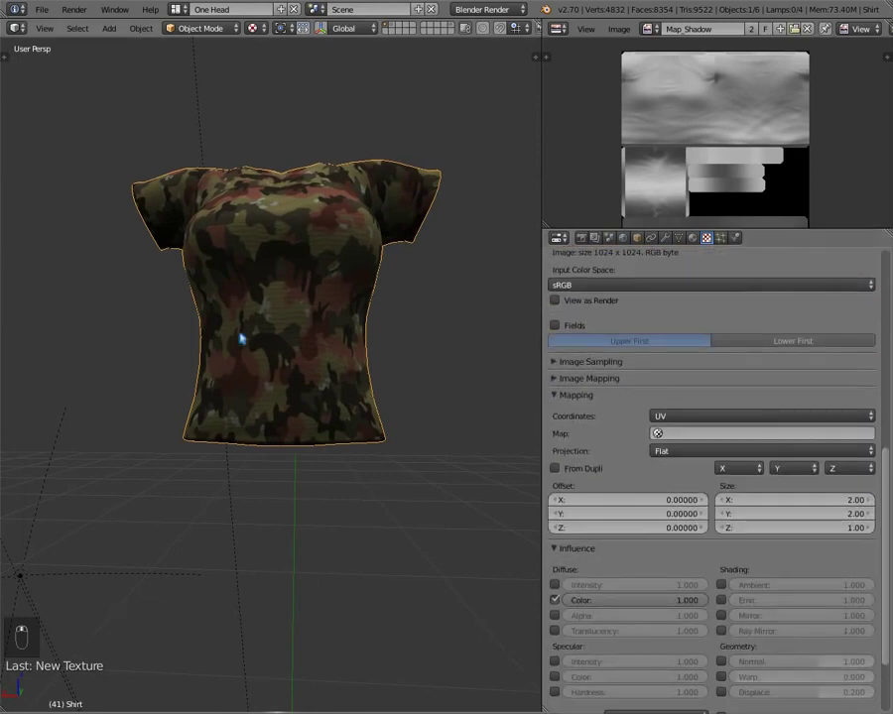
middle_drag(240, 339, 298, 342)
scroll(695, 446, up, 5)
scroll(280, 438, up, 8)
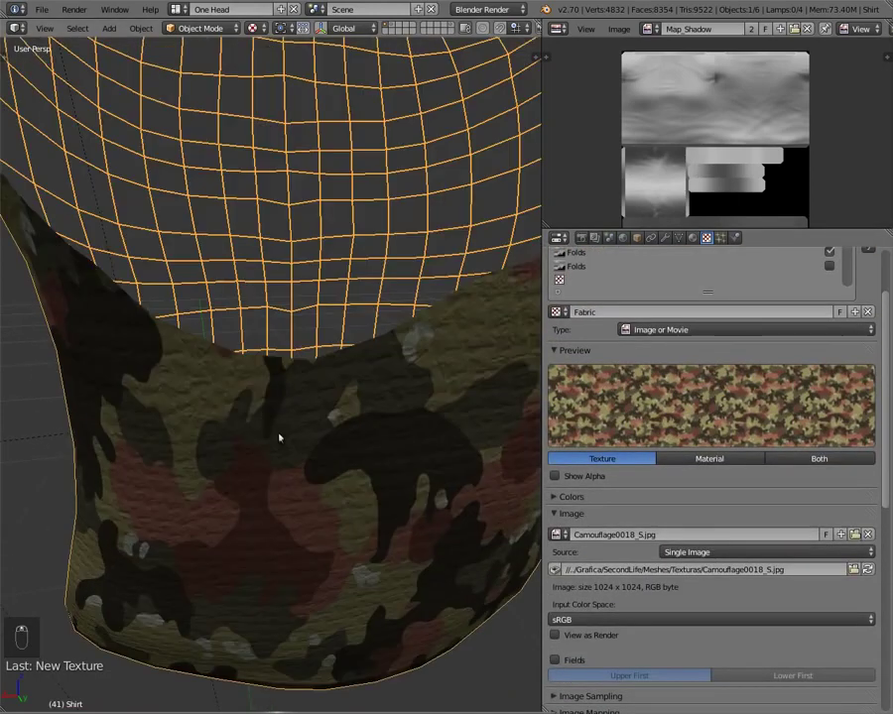
scroll(236, 289, down, 8)
scroll(641, 401, up, 2)
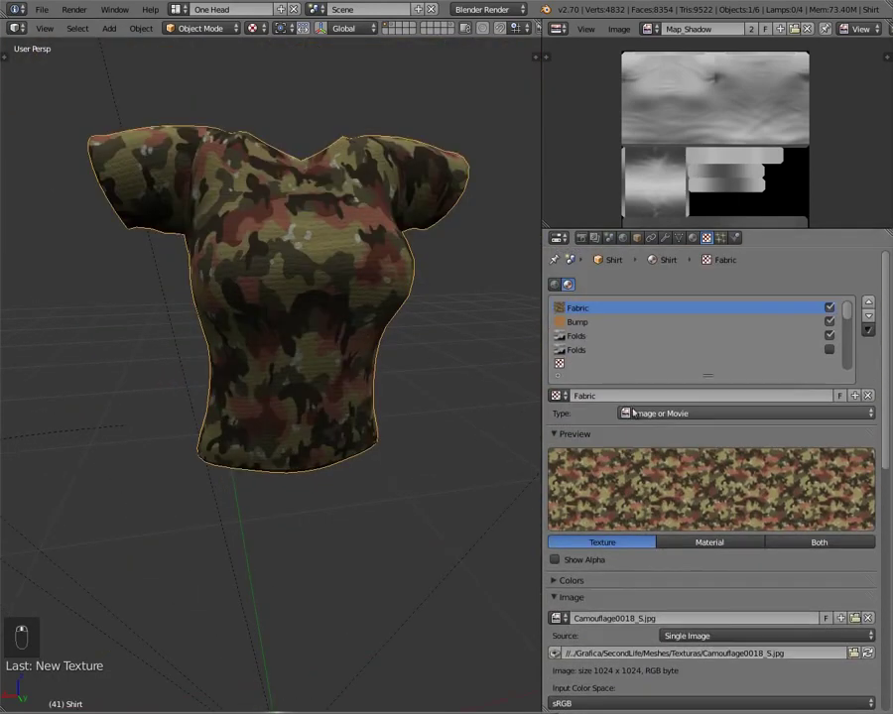
Disable the Fabric texture to examine the bump and folds alone from several angles, and re-enable it
click(829, 308)
mouse_move(385, 423)
middle_down()
mouse_move(4, 379)
mouse_move(111, 379)
mouse_move(396, 409)
middle_up()
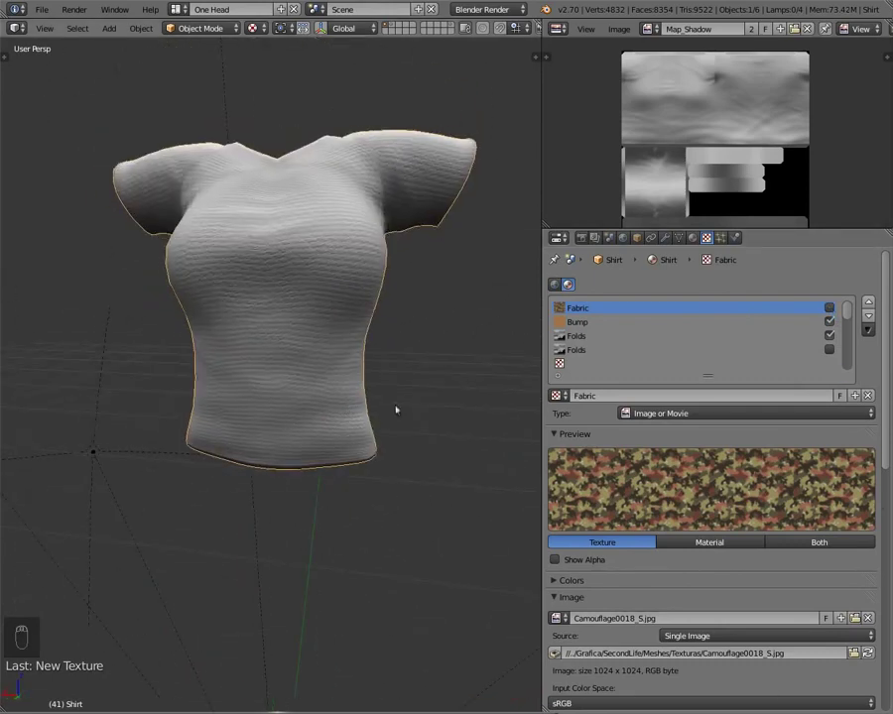
middle_drag(353, 381, 388, 397)
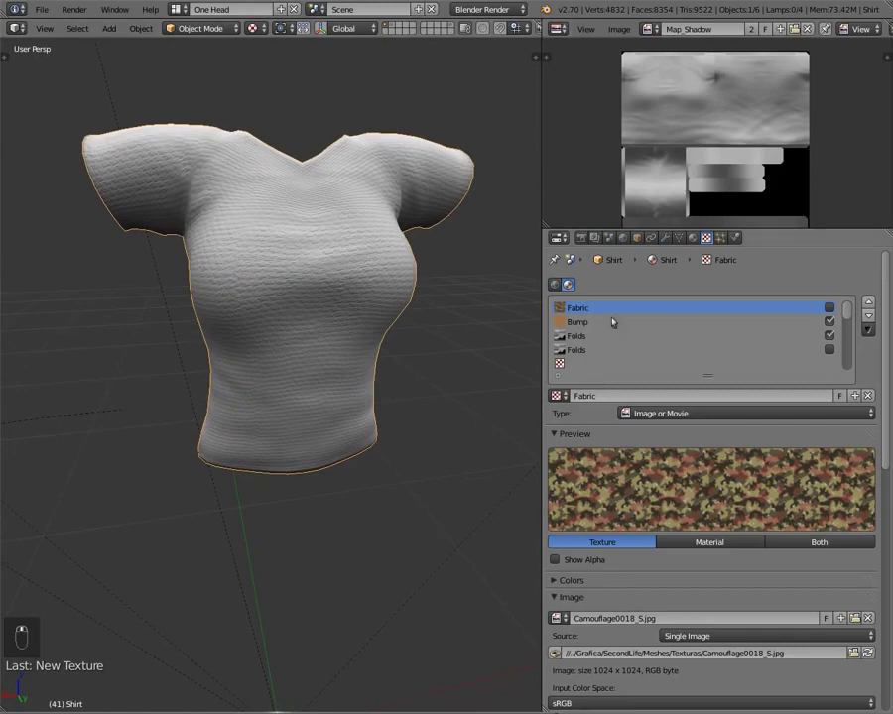
mouse_move(289, 323)
middle_down()
mouse_move(224, 351)
mouse_move(470, 325)
mouse_move(163, 360)
mouse_move(281, 341)
middle_up()
scroll(288, 298, down, 4)
middle_drag(290, 279, 253, 339)
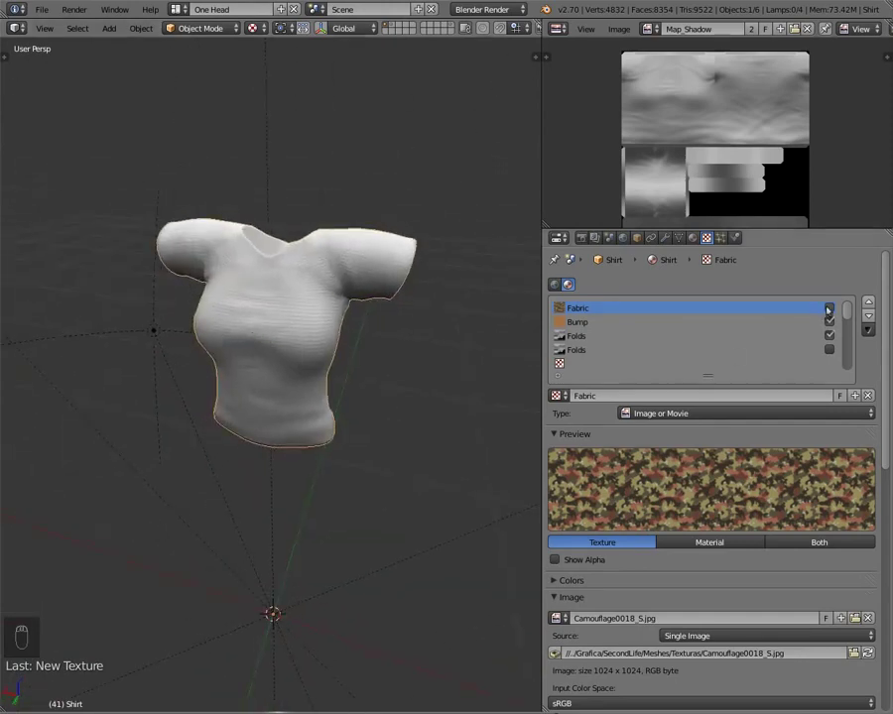
click(828, 309)
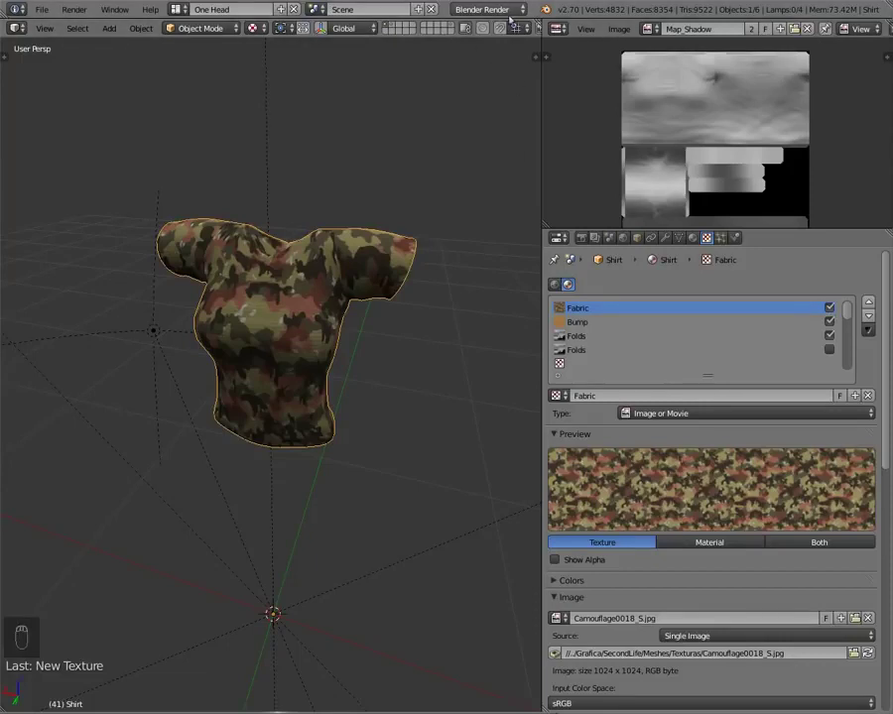
Split the 3D view into two stacked areas and change the upper one to the Node Editor
drag(537, 22, 504, 310)
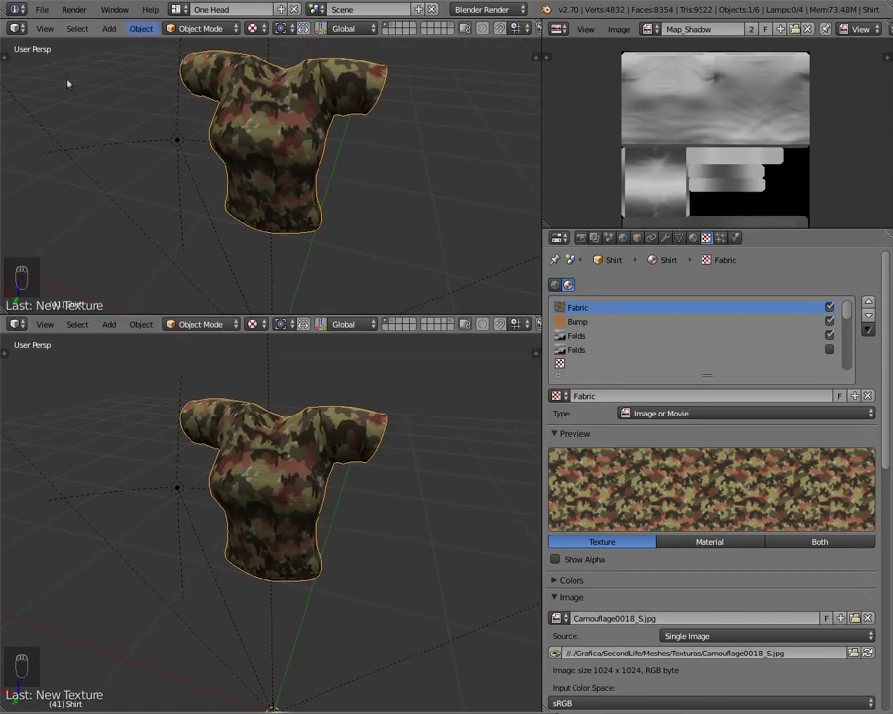
click(17, 28)
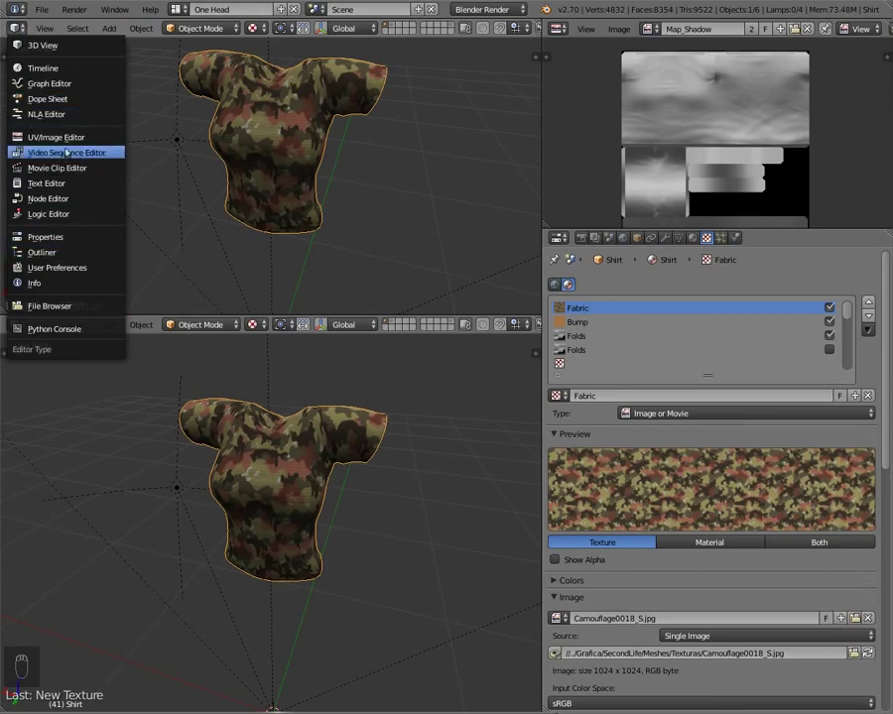
click(65, 199)
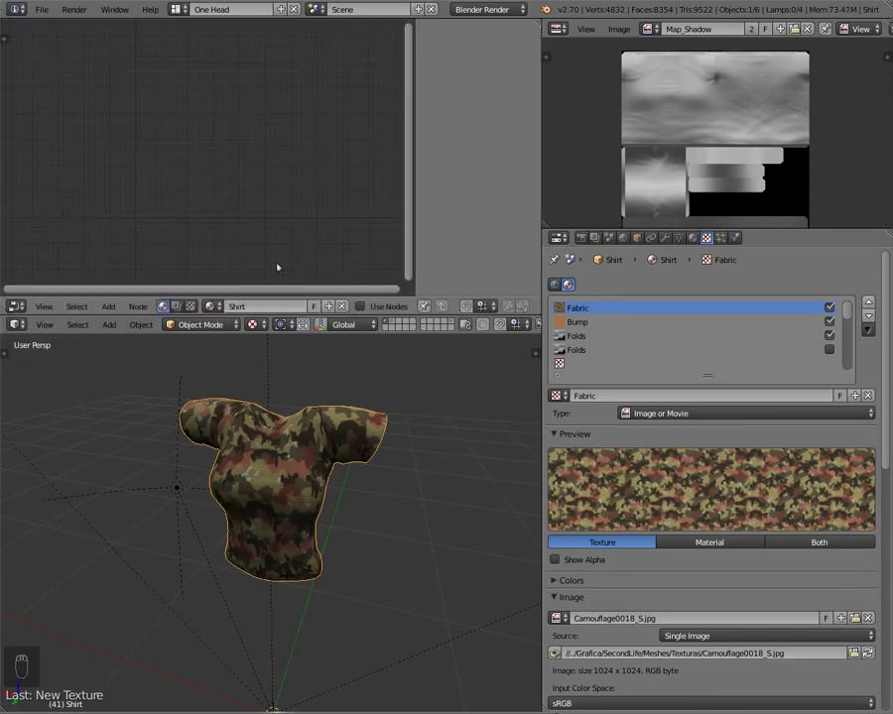
Flip the Node Editor's header to the top edge of its area
scroll(417, 306, down, 2)
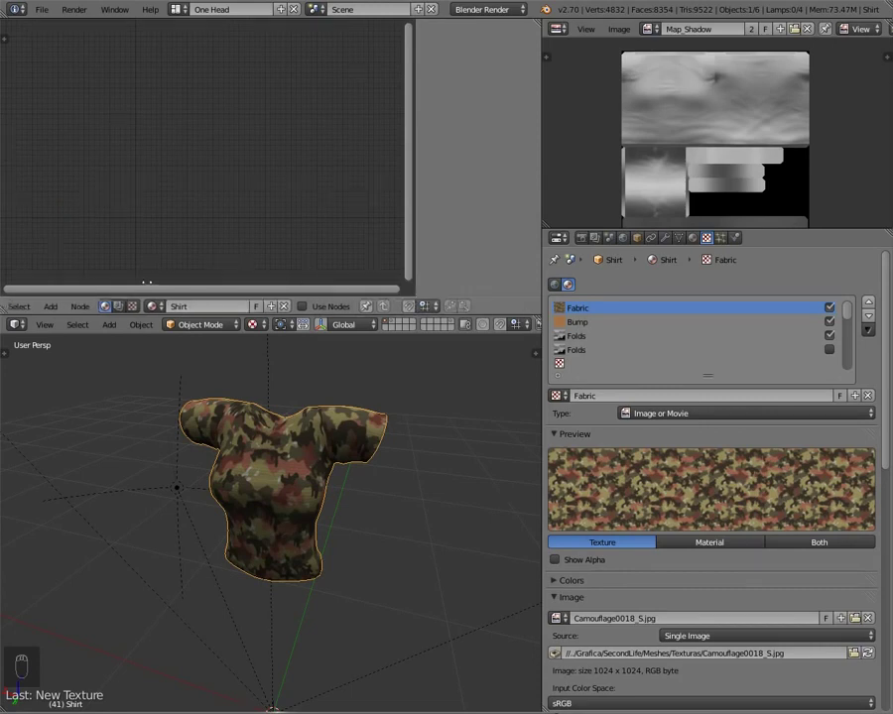
right_click(510, 308)
click(451, 301)
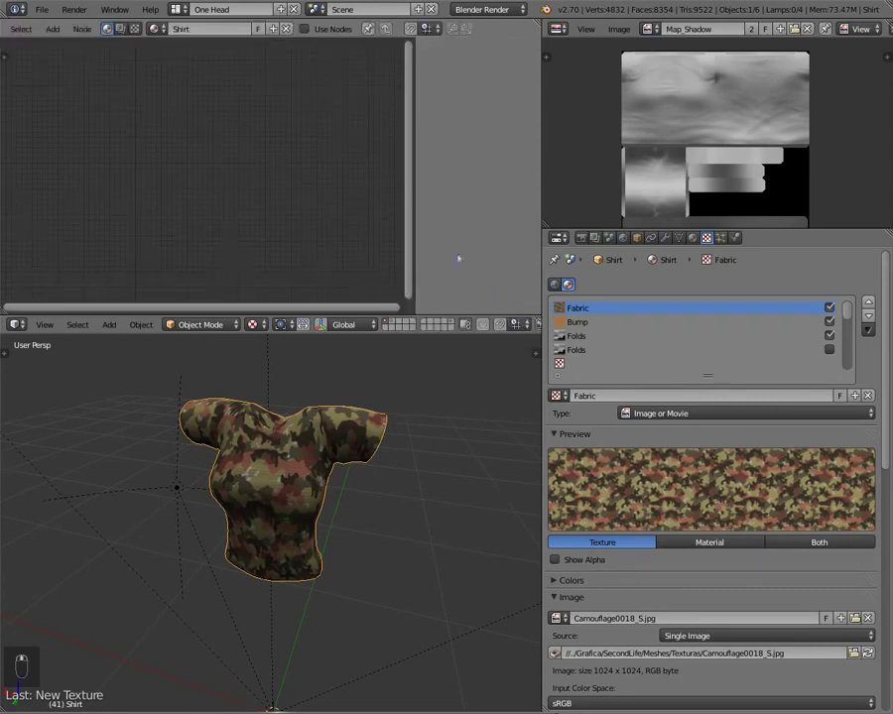
Enable nodes for the Shirt material, show the node tool shelf, and delete the default Material node
key(n)
key(t)
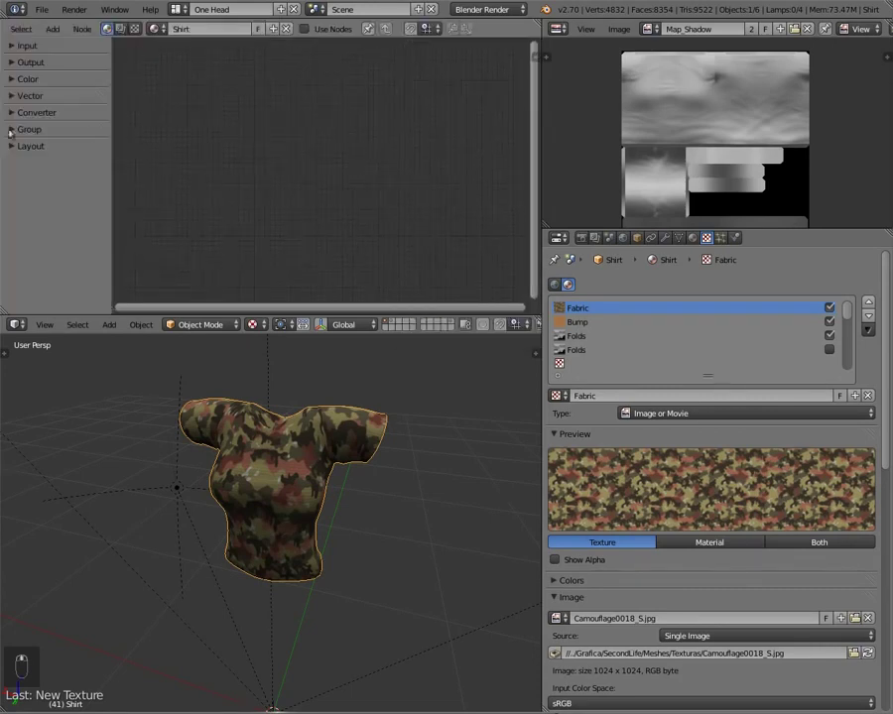
click(10, 47)
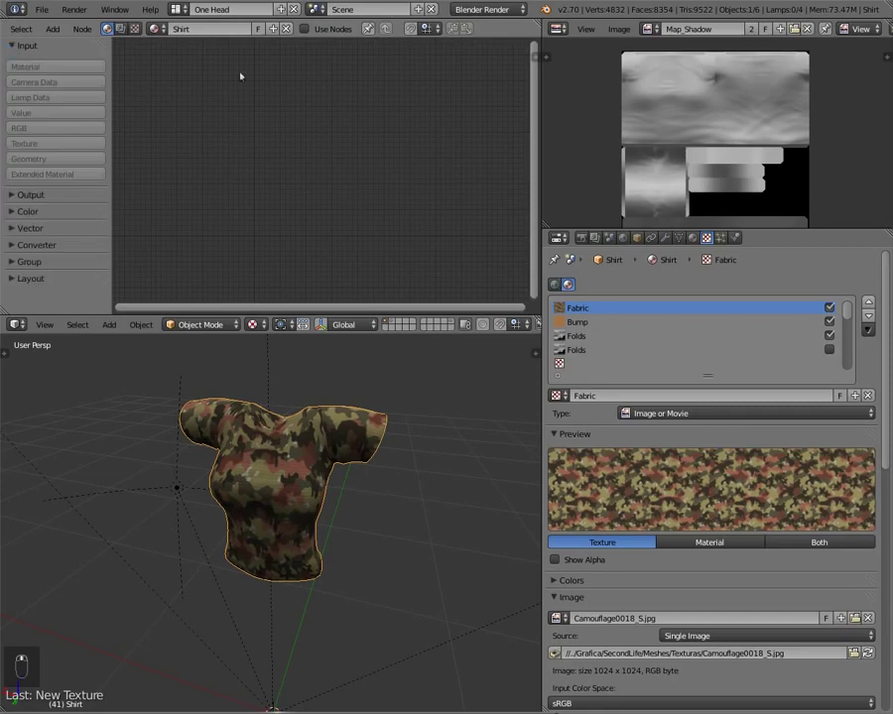
click(304, 28)
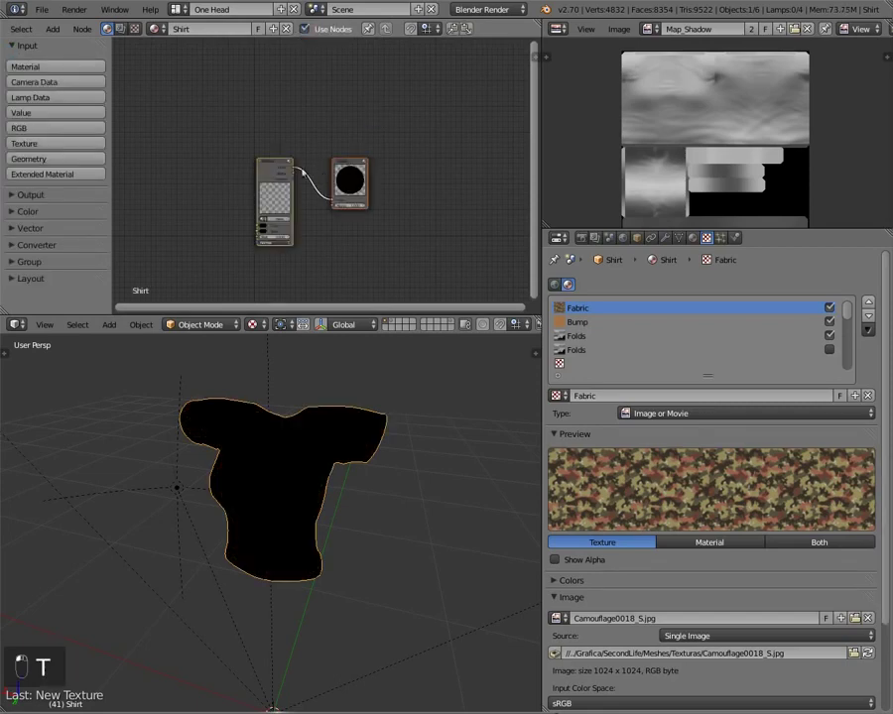
click(260, 179)
key(Delete)
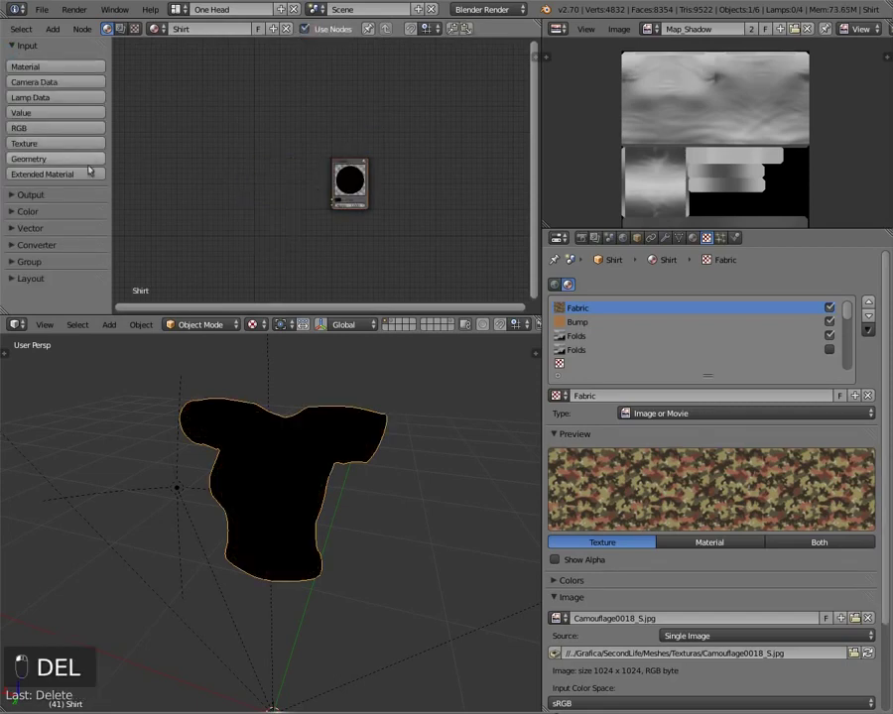
Add an Extended Material node left of the Output node and a Normal vector node between and below them
click(55, 143)
click(180, 87)
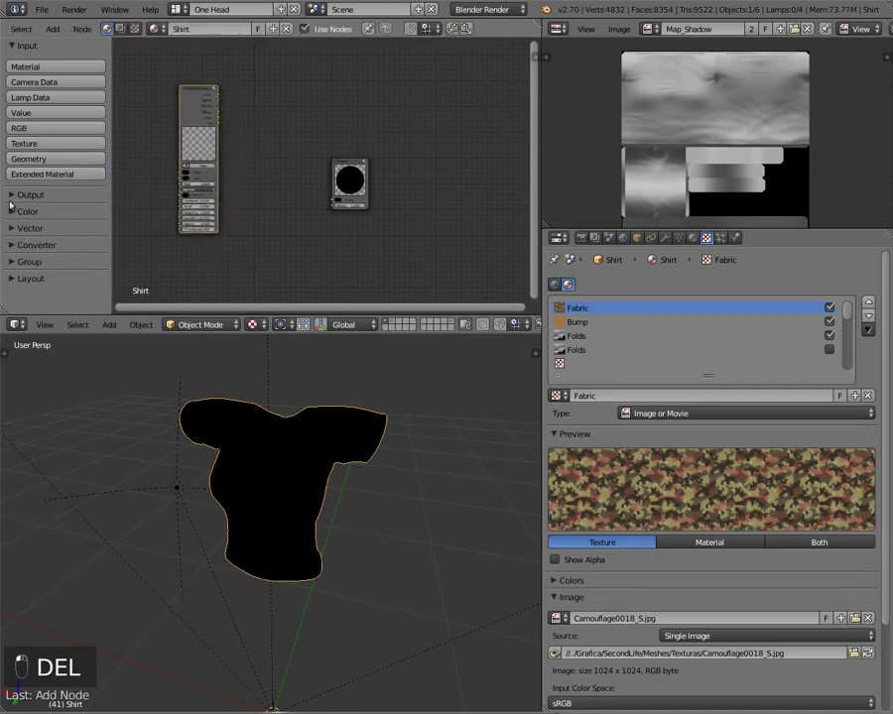
click(12, 212)
click(12, 211)
click(14, 228)
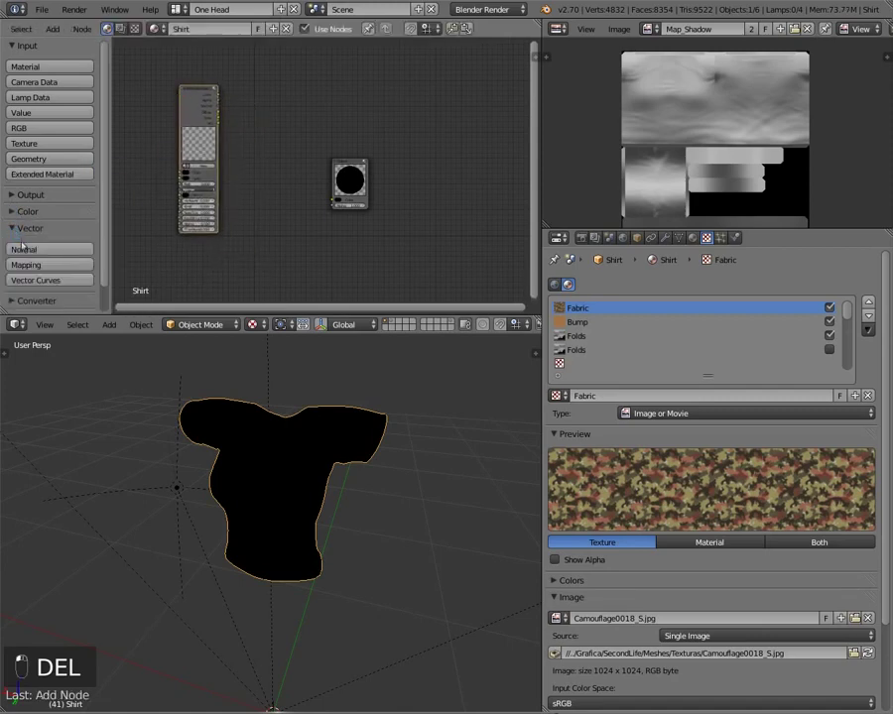
click(21, 250)
click(258, 225)
Add a MixRGB node before the Output node and space the nodes apart for linking
click(13, 211)
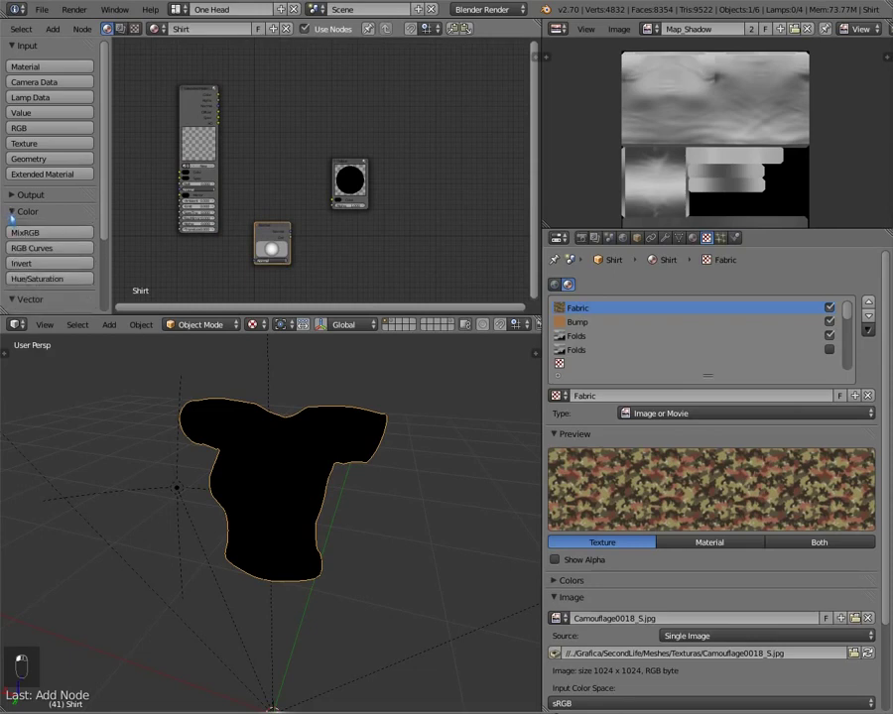
click(21, 232)
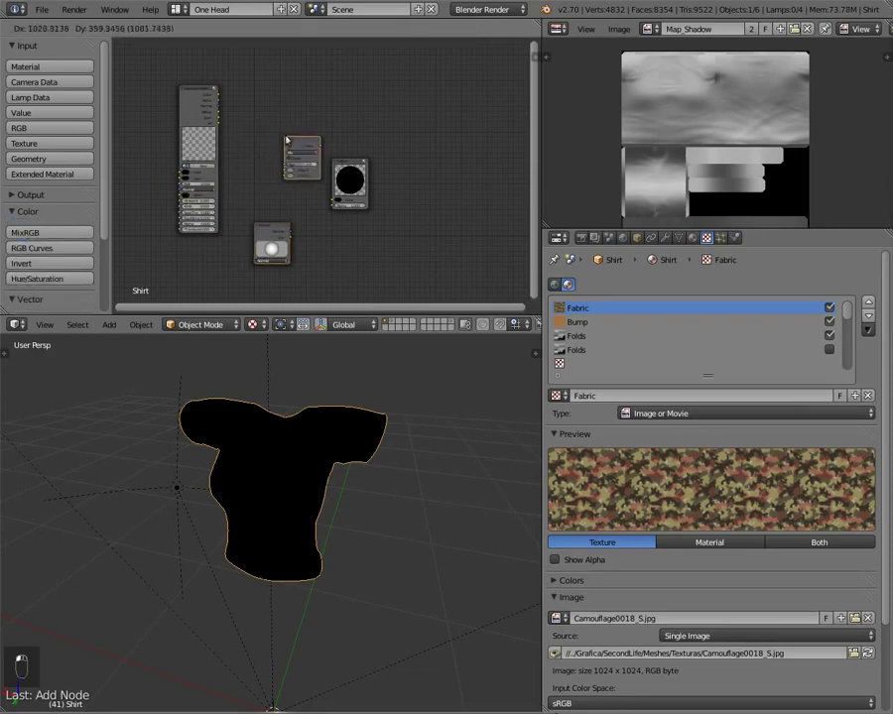
click(334, 162)
drag(352, 168, 377, 158)
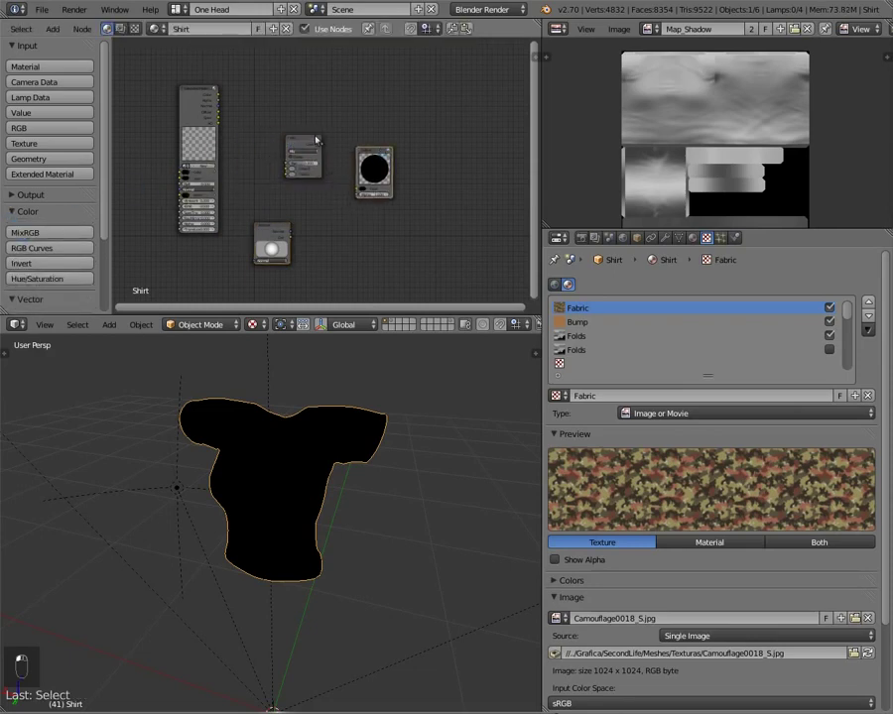
mouse_move(305, 135)
mouse_down()
mouse_move(318, 137)
mouse_move(302, 145)
mouse_move(318, 153)
mouse_up()
mouse_move(261, 229)
mouse_down()
mouse_move(261, 176)
mouse_move(270, 242)
mouse_move(254, 177)
mouse_move(254, 192)
mouse_up()
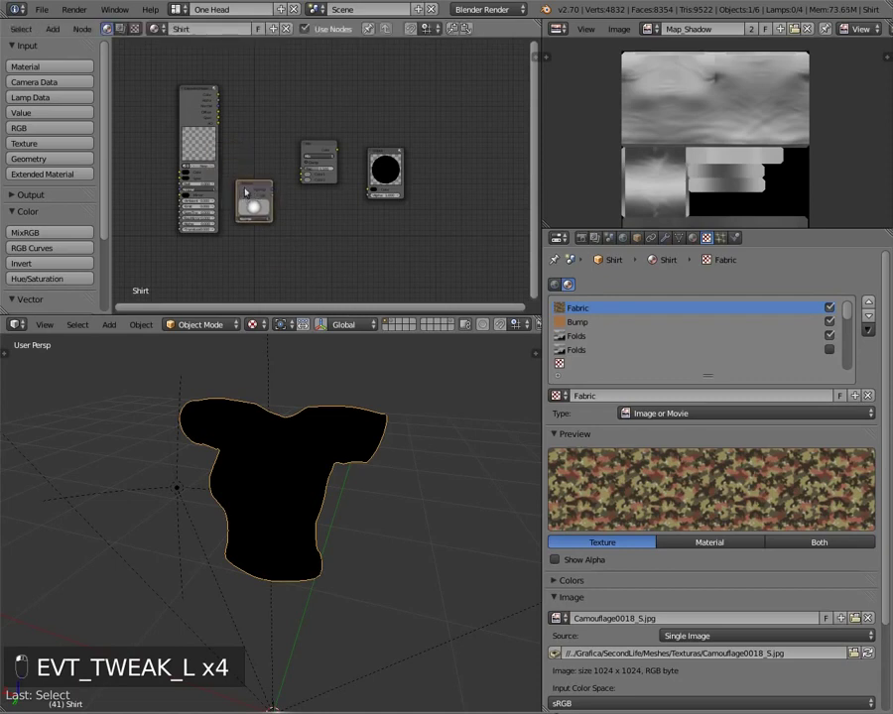
Maximize the Node Editor, hide its tool shelf, and assign the Shirt material to the Extended Material node
key(ctrl+Up)
scroll(252, 362, up, 3)
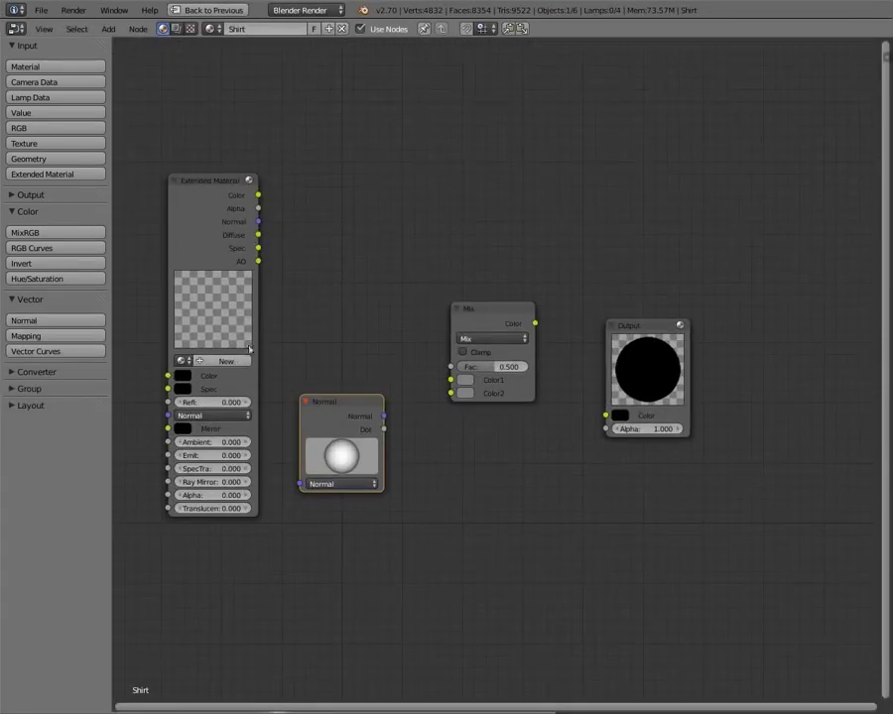
key(t)
click(127, 361)
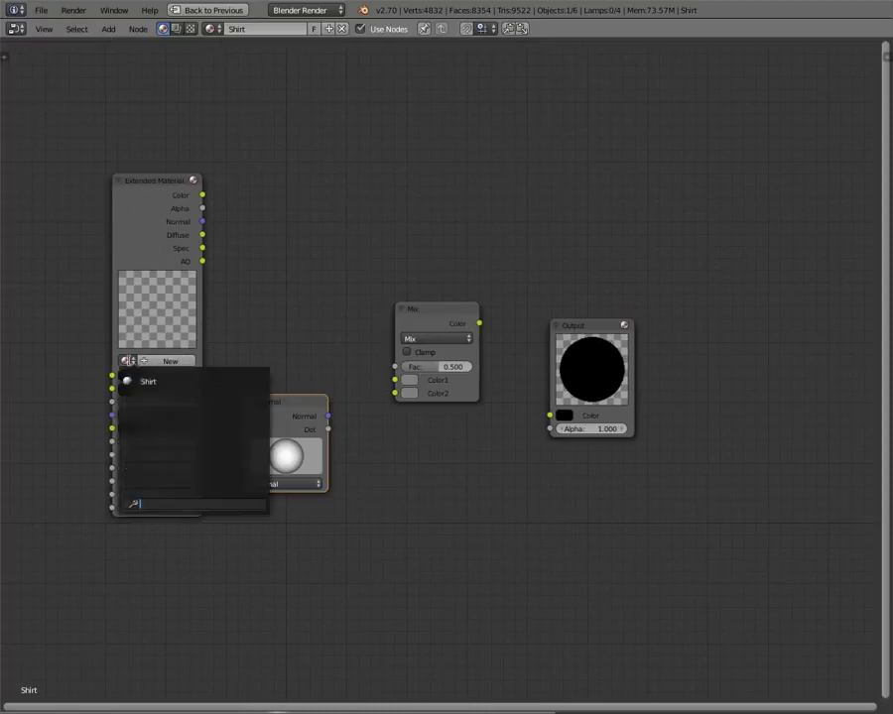
click(196, 377)
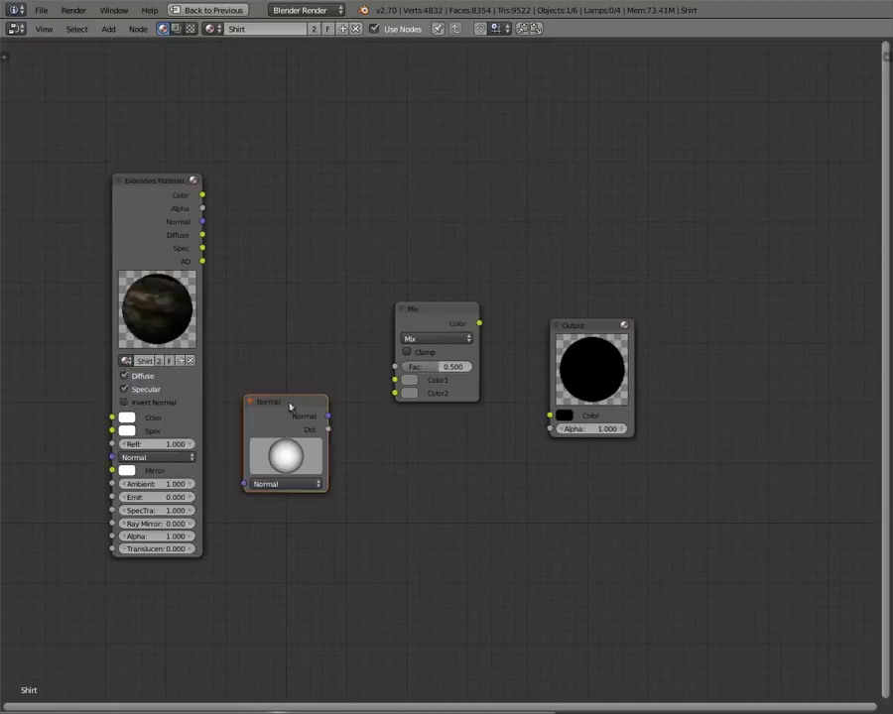
Link the Extended Material's Color to the Mix node's Color1, and route its Normal through the Normal node's Dot to Color2
drag(290, 405, 307, 409)
drag(202, 195, 397, 380)
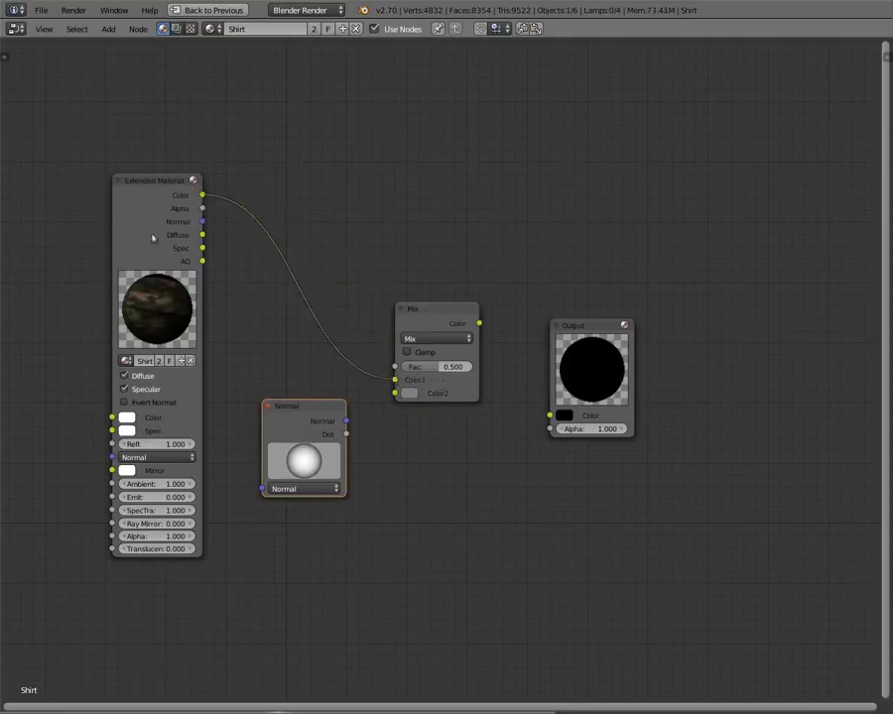
drag(201, 224, 263, 488)
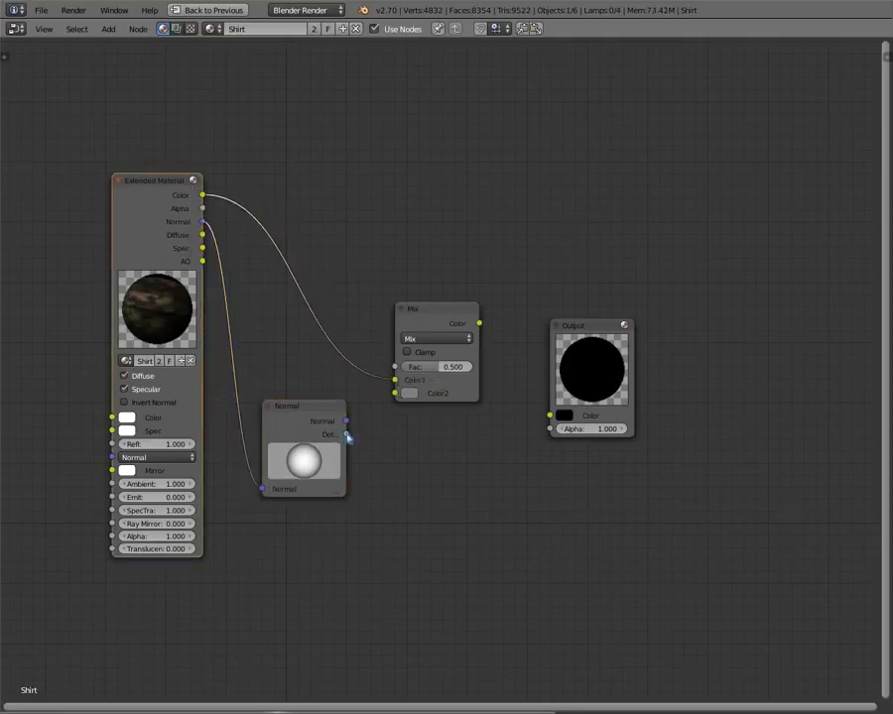
drag(346, 433, 395, 392)
Set the Mix node's blend type to Multiply and link its Color output to the Output node's Color
click(424, 338)
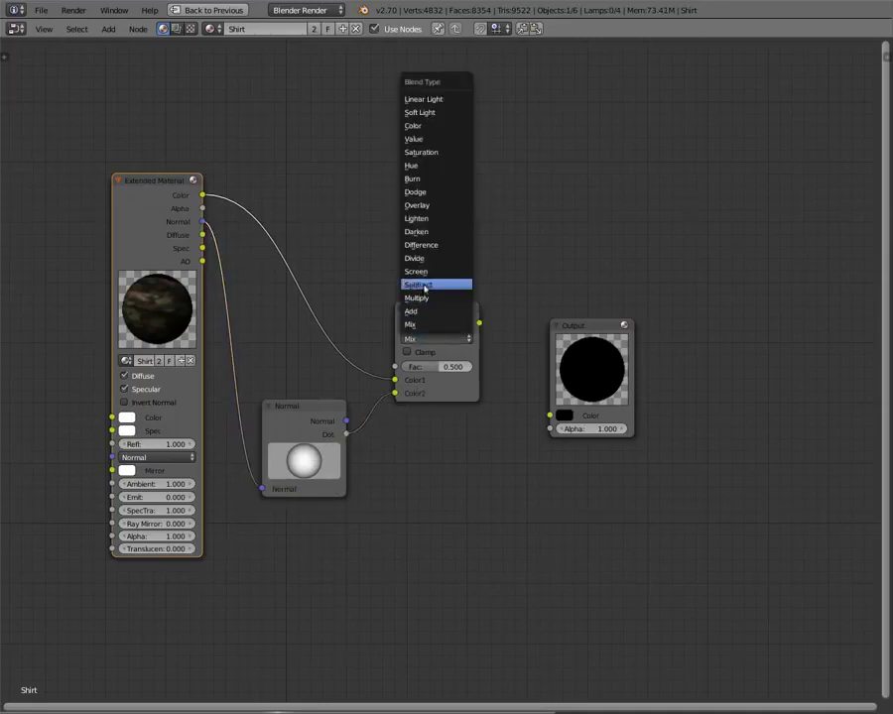
click(424, 289)
drag(480, 323, 549, 416)
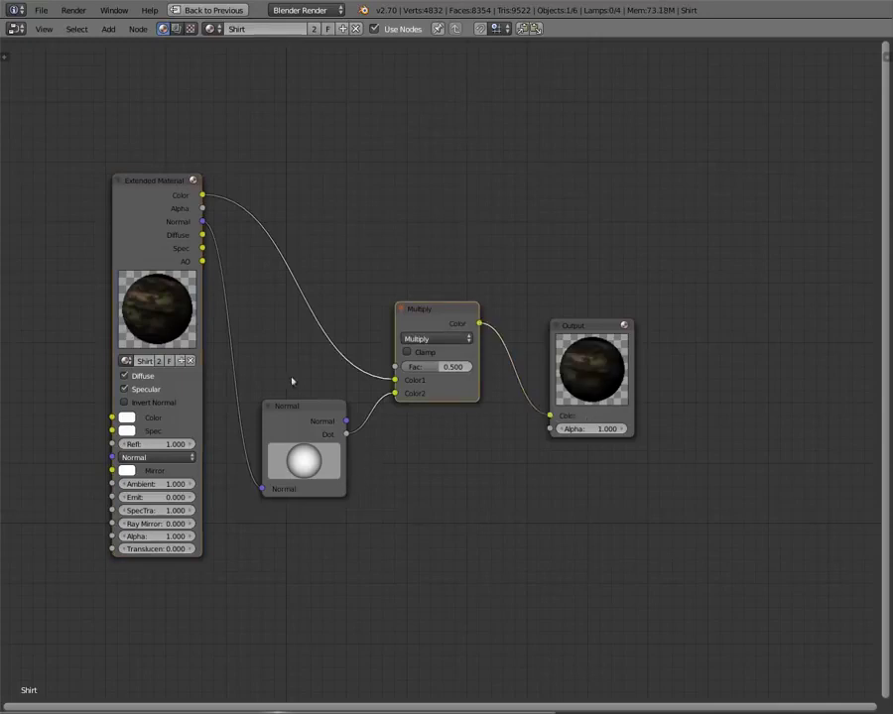
Restore the multi-area layout and try several directions for the Normal node's sphere while checking the shirt's shading
key(ctrl+Up)
scroll(238, 204, up, 2)
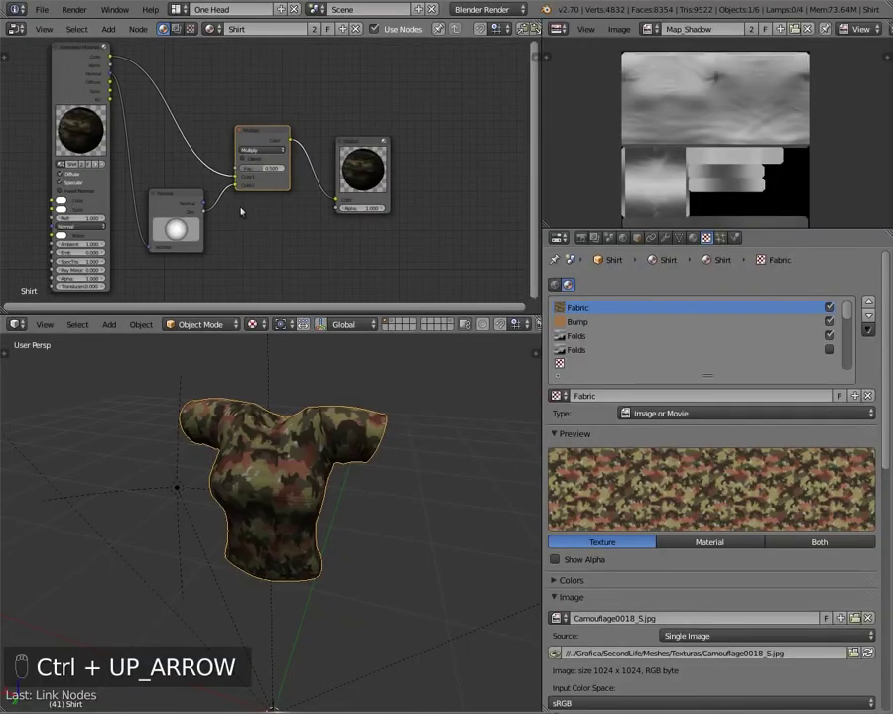
scroll(236, 202, up, 2)
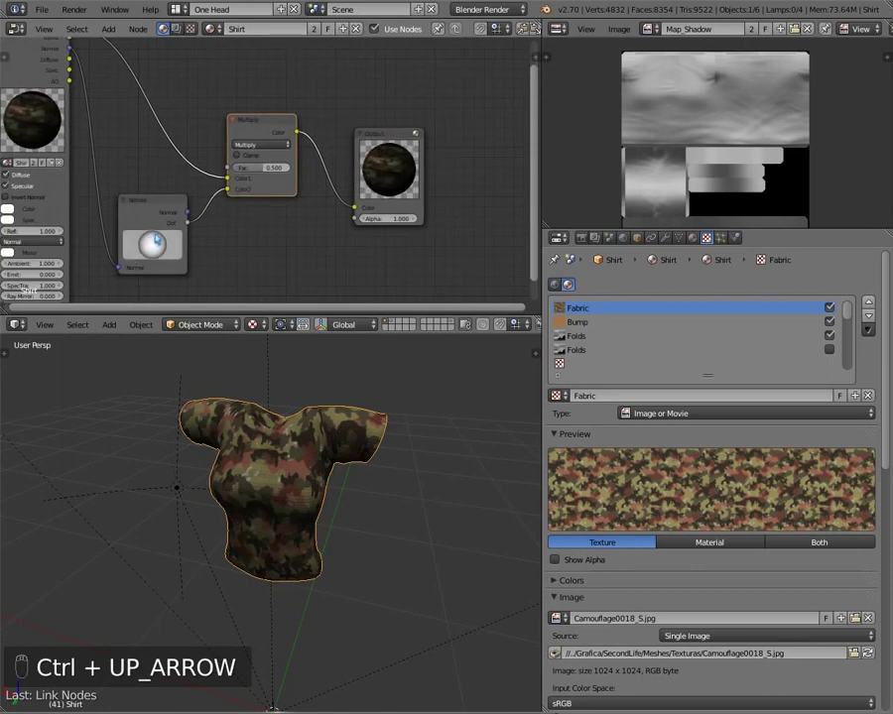
drag(156, 237, 152, 211)
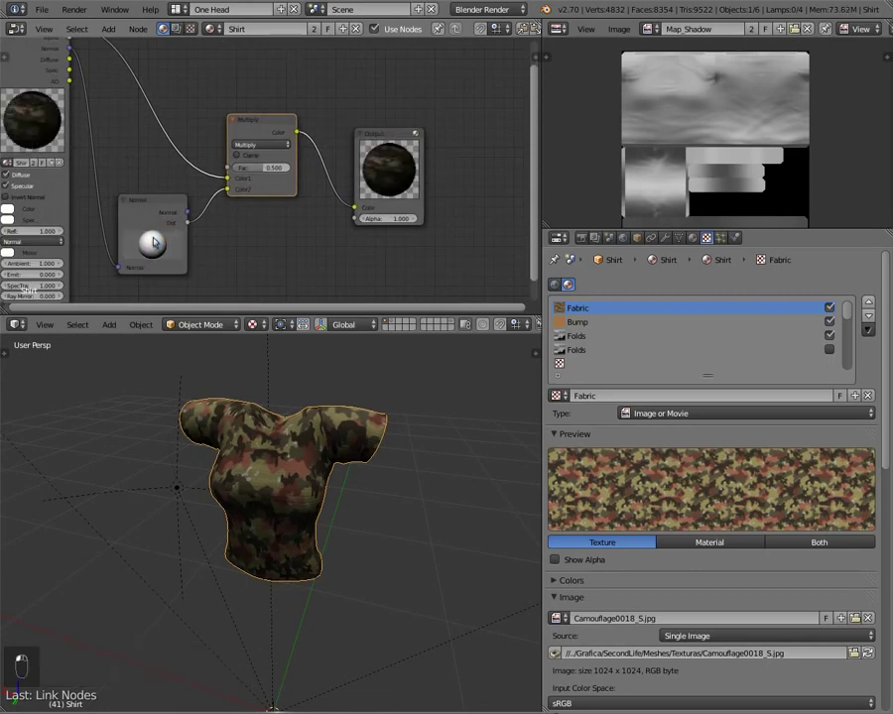
drag(154, 238, 151, 248)
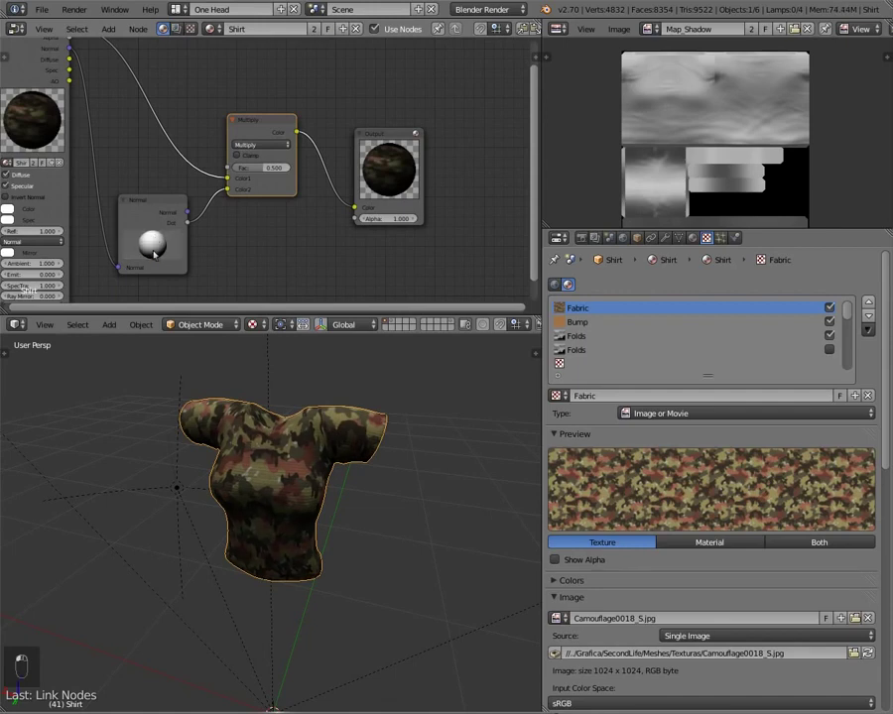
middle_drag(199, 516, 163, 372)
scroll(303, 511, up, 3)
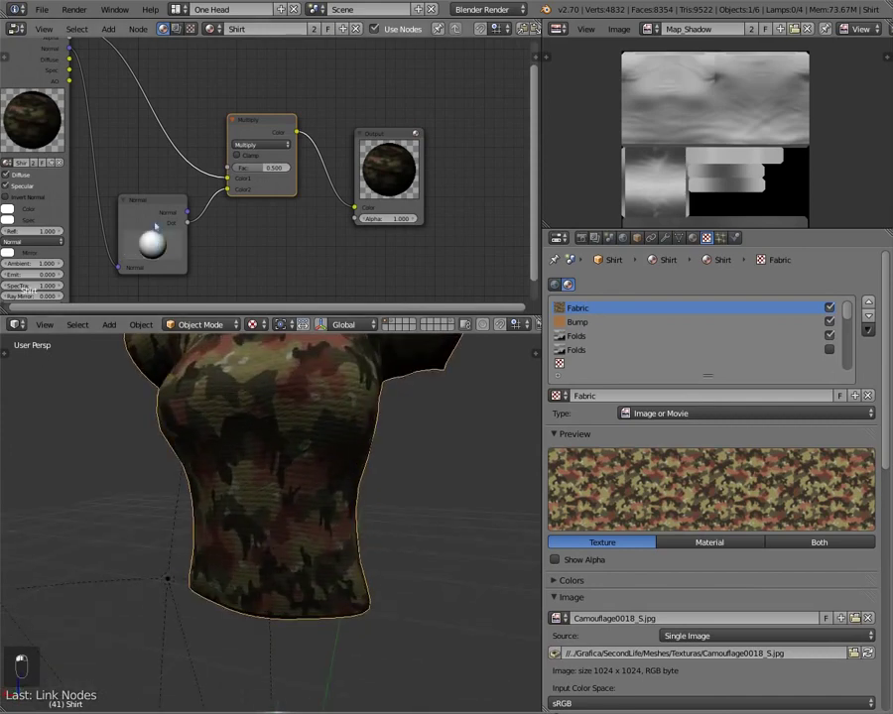
drag(155, 226, 108, 175)
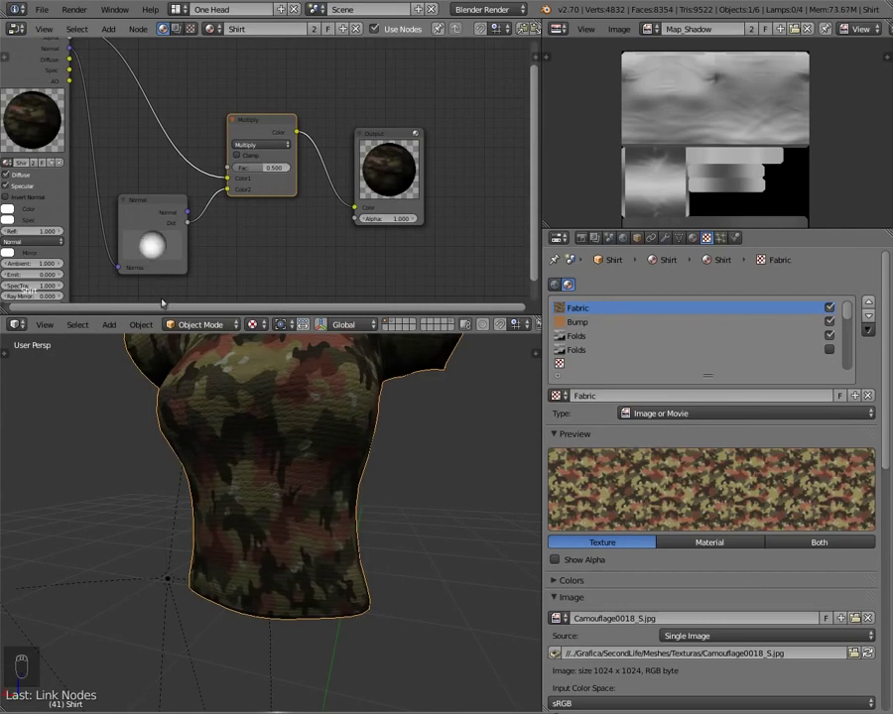
mouse_move(162, 303)
mouse_down()
mouse_move(163, 332)
mouse_move(159, 228)
mouse_move(159, 244)
mouse_up()
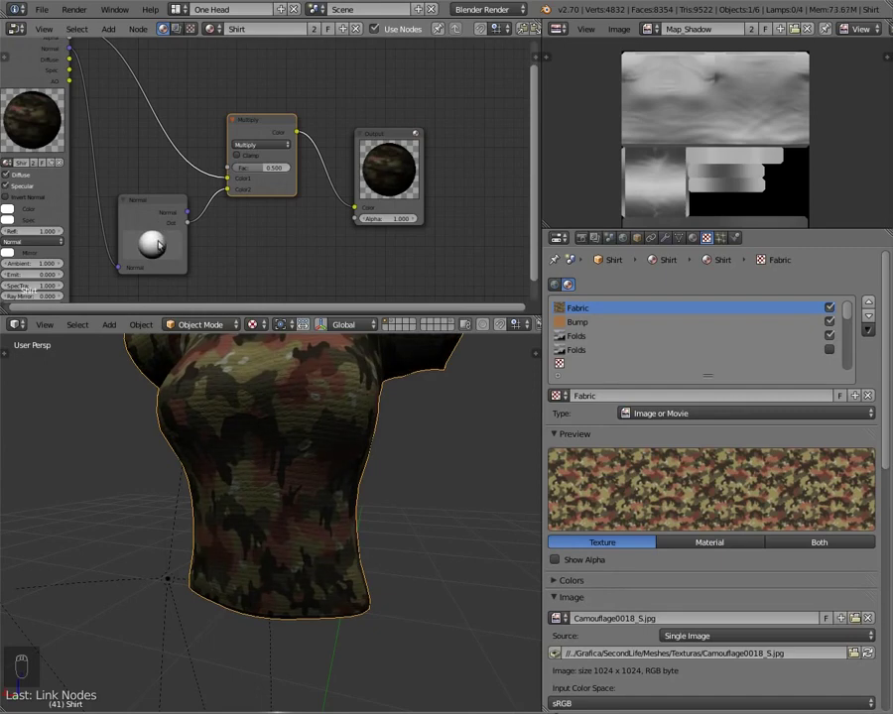
Compare the shirt with the first Folds texture disabled and enabled, examining its shading from several angles and up close
mouse_move(231, 482)
middle_down()
mouse_move(272, 503)
mouse_move(238, 511)
mouse_move(238, 484)
middle_up()
scroll(262, 521, down, 2)
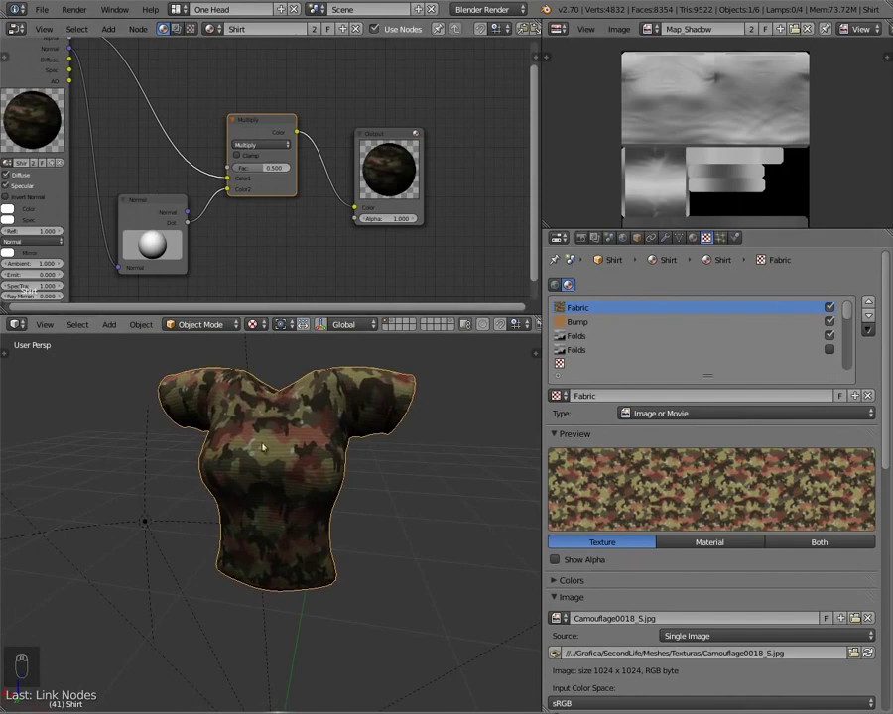
scroll(262, 448, up, 1)
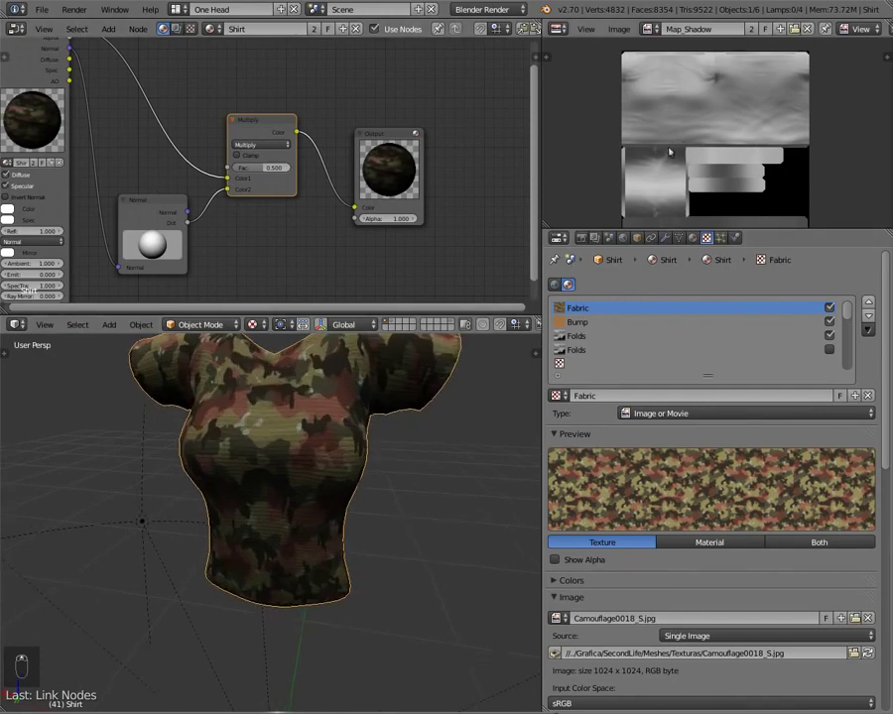
click(829, 336)
click(830, 336)
middle_drag(284, 475, 246, 475)
scroll(246, 474, up, 3)
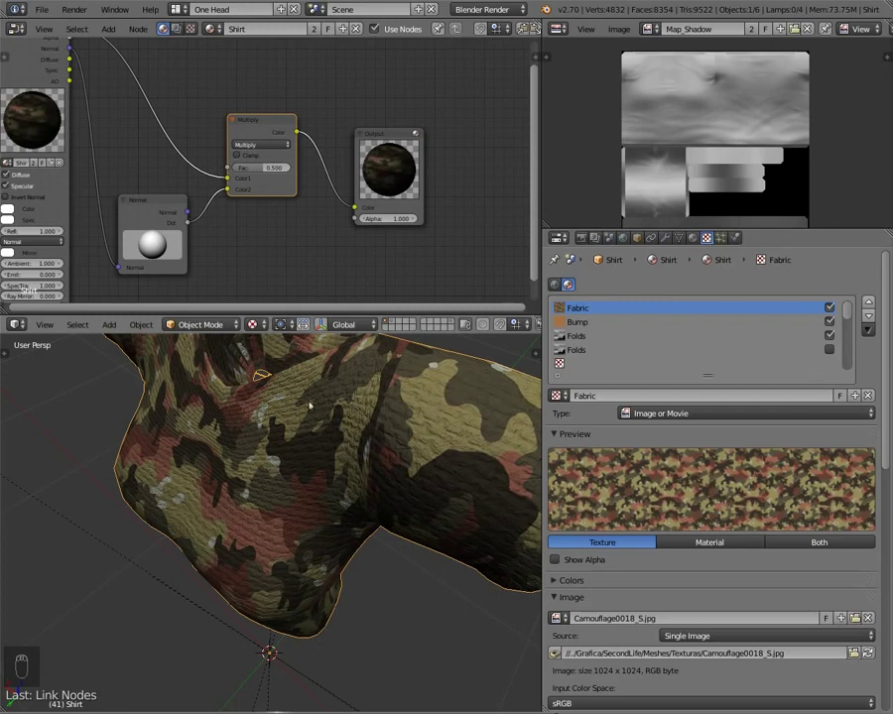
middle_drag(156, 423, 210, 380)
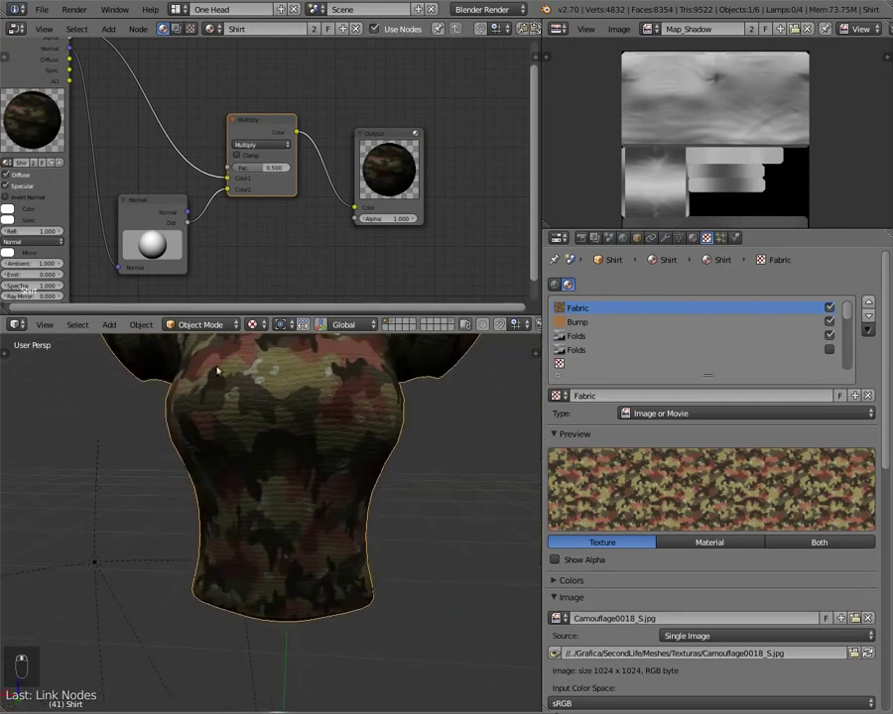
scroll(219, 370, up, 3)
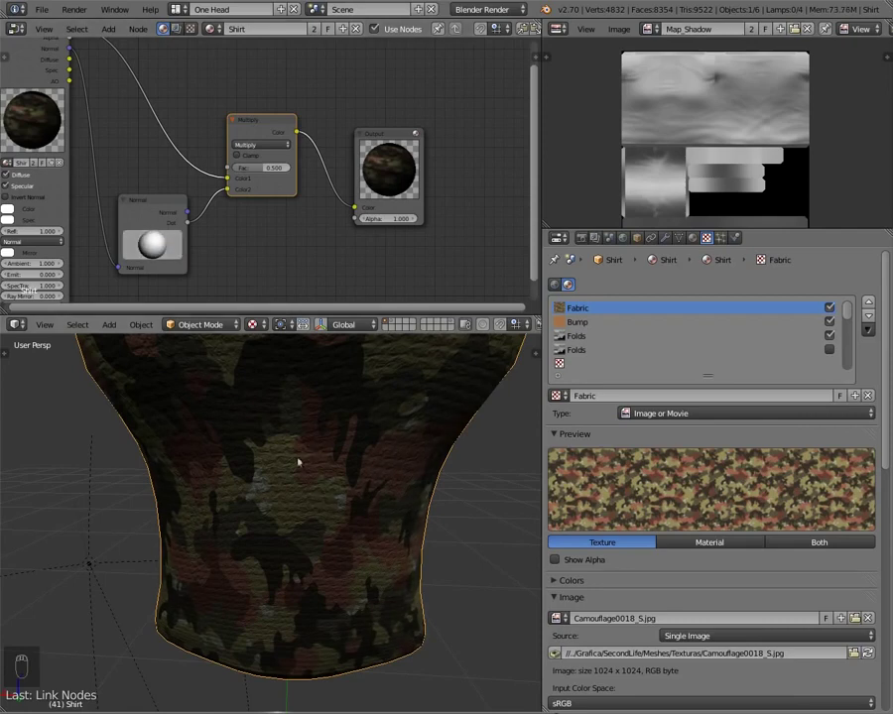
Rotate the Normal node's sphere to readjust the shading direction on the shirt's lower front
drag(157, 258, 150, 250)
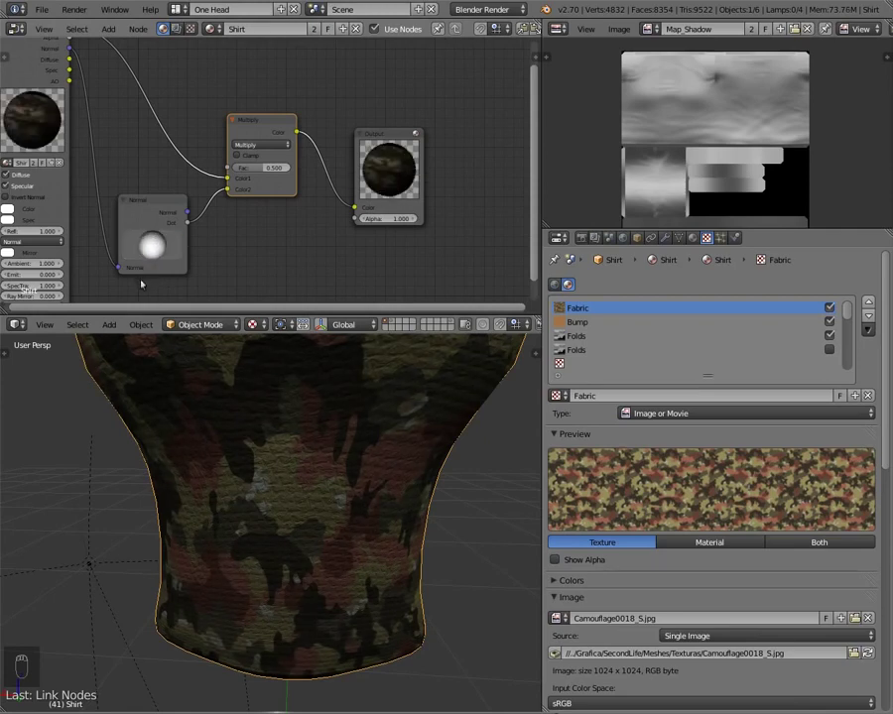
drag(148, 250, 152, 232)
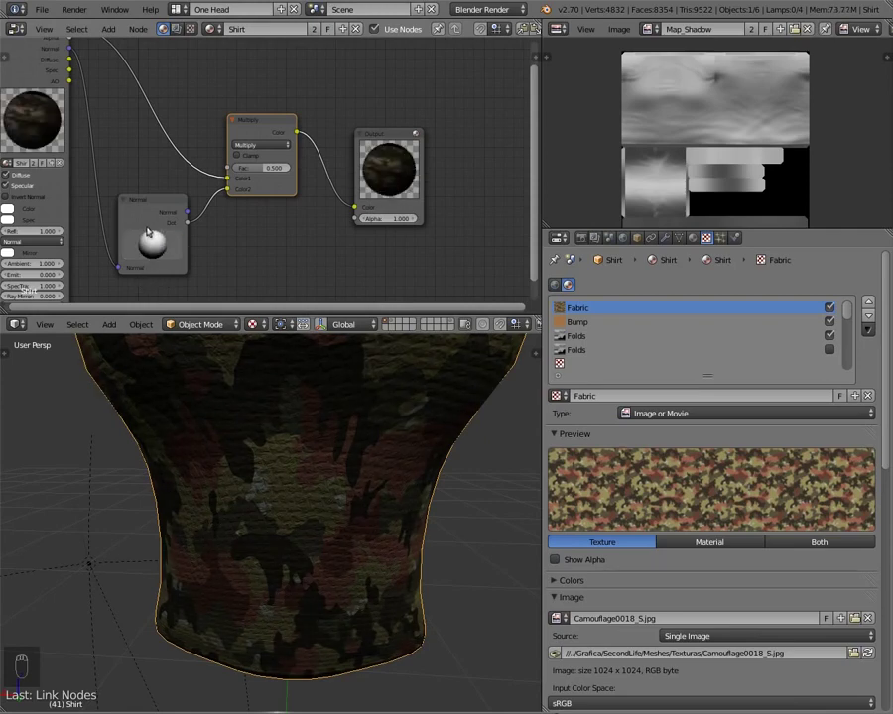
mouse_move(146, 239)
mouse_down()
mouse_move(146, 247)
mouse_move(210, 229)
mouse_up()
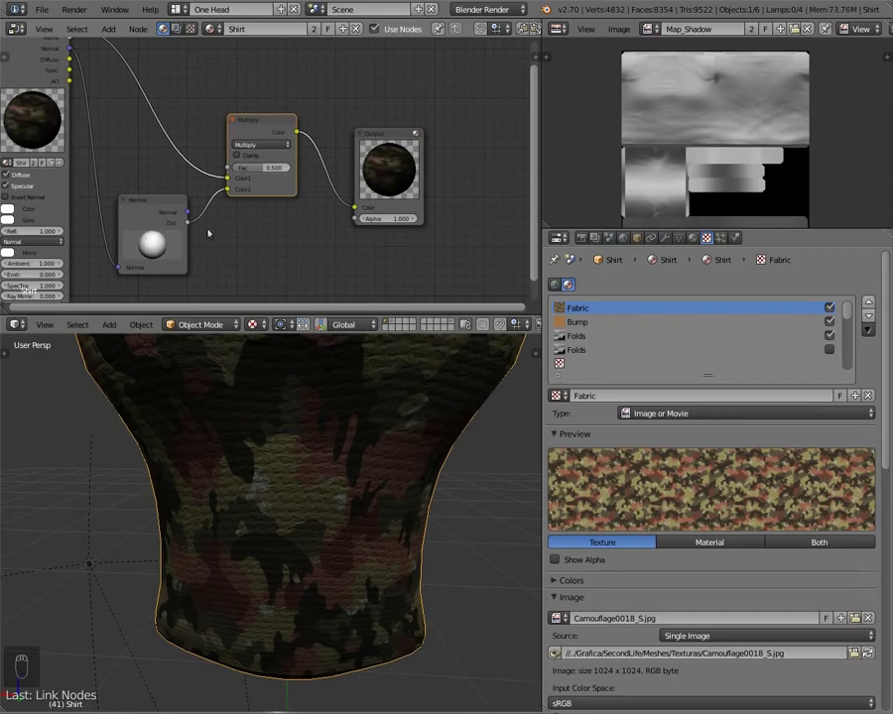
Set the Multiply node's Fac to 0.25 and check the effect on the fabric up close
click(269, 172)
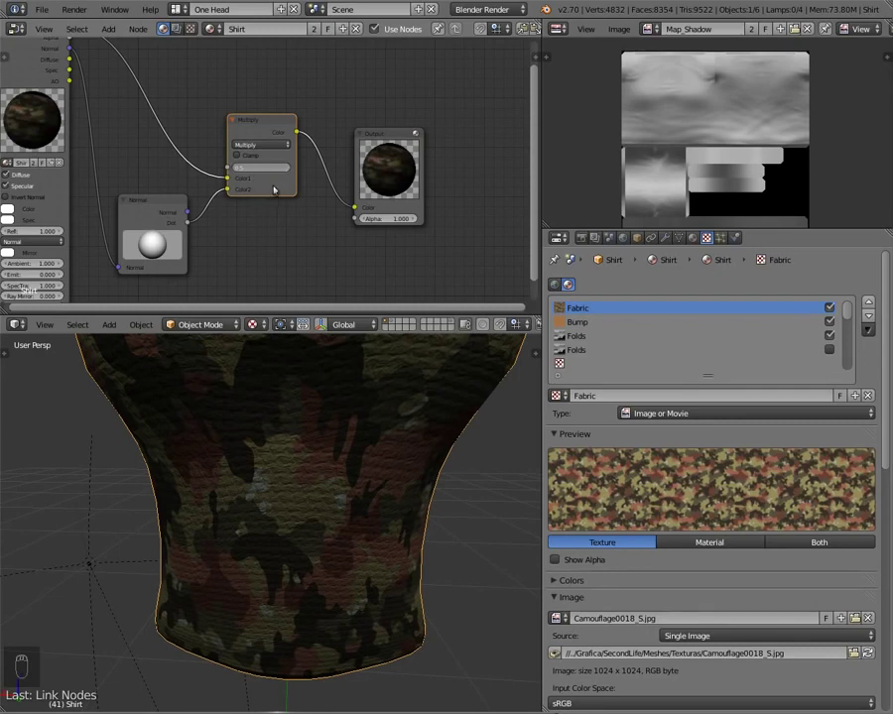
text(0.25)
key(Return)
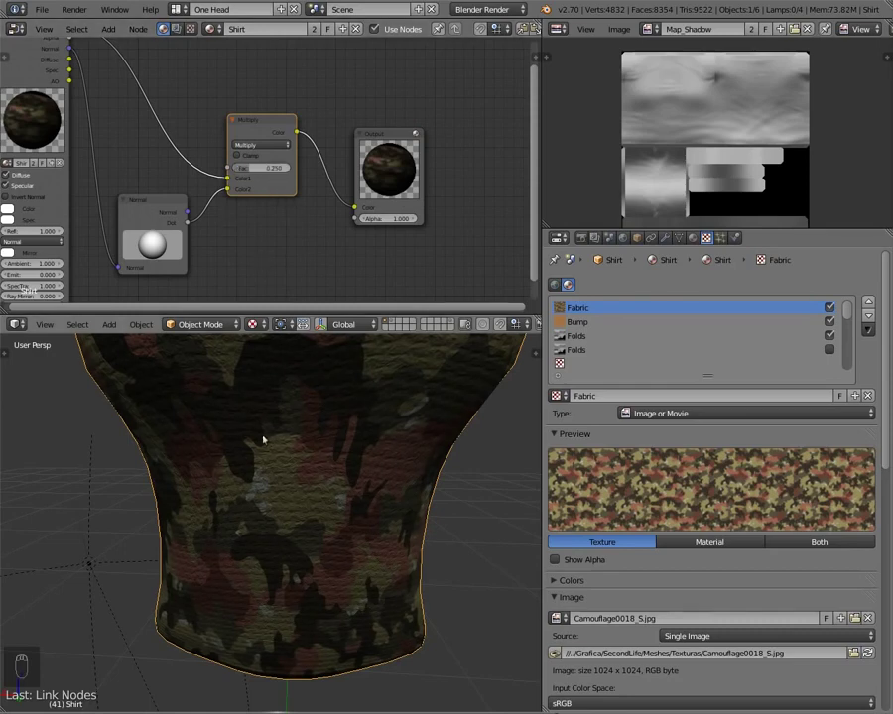
scroll(308, 459, up, 1)
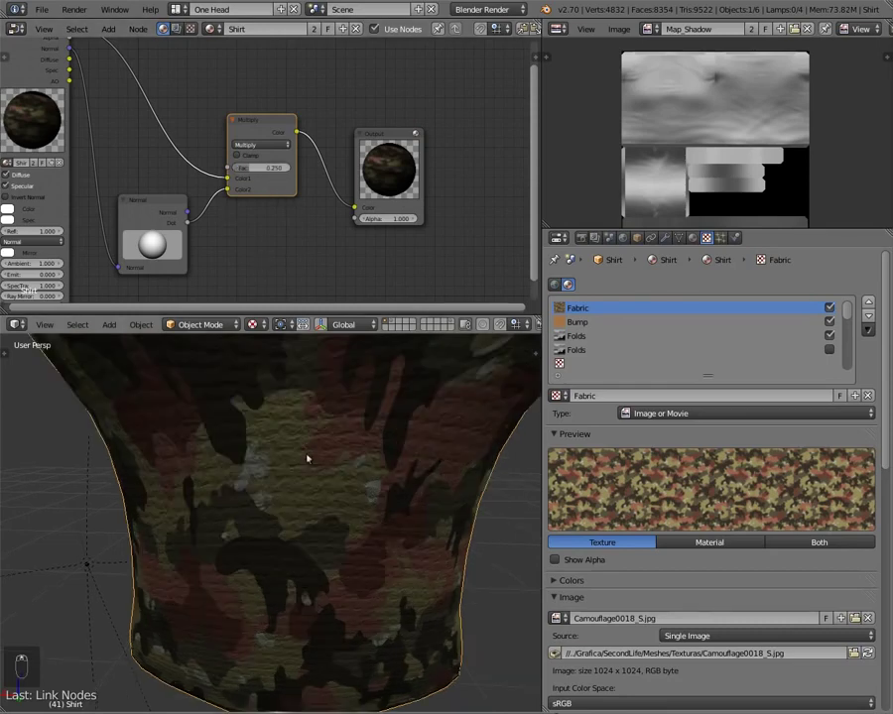
Enter Edit Mode on the shirt and select its whole mesh so all its UVs are shown
scroll(299, 452, down, 3)
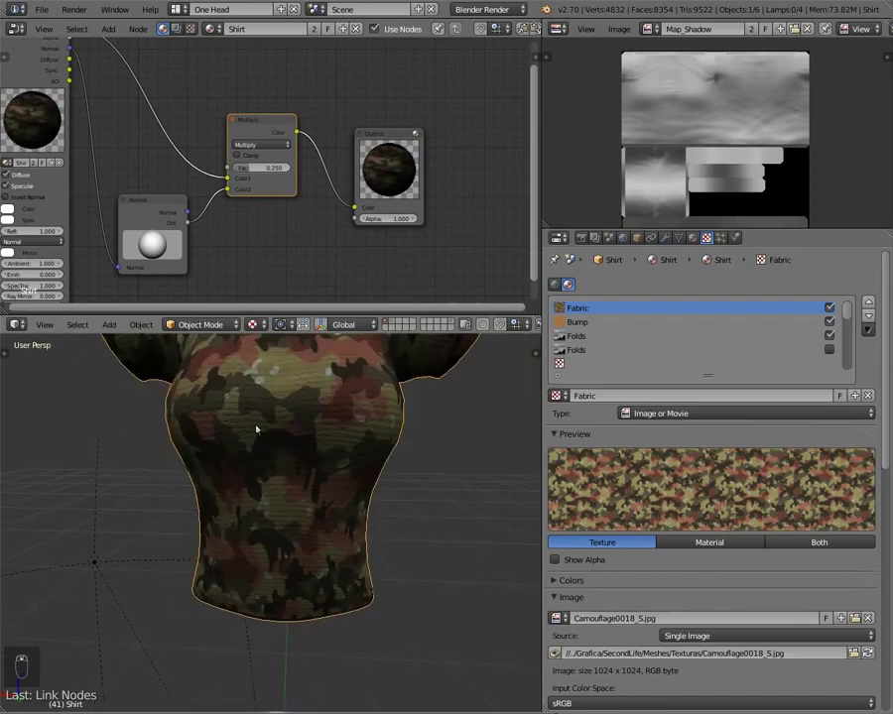
middle_drag(255, 428, 366, 539)
scroll(183, 588, down, 2)
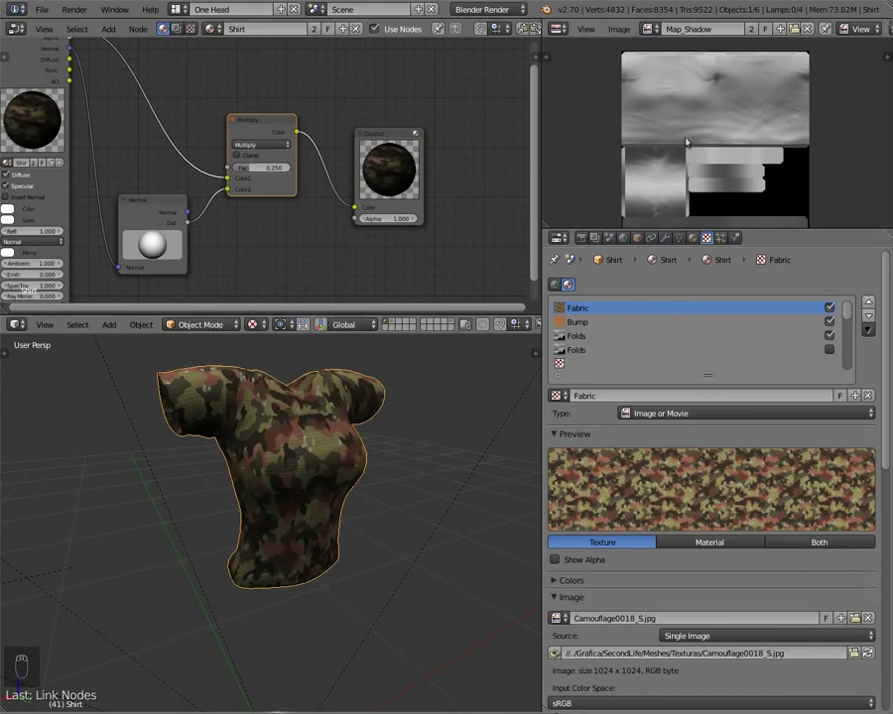
key(Tab)
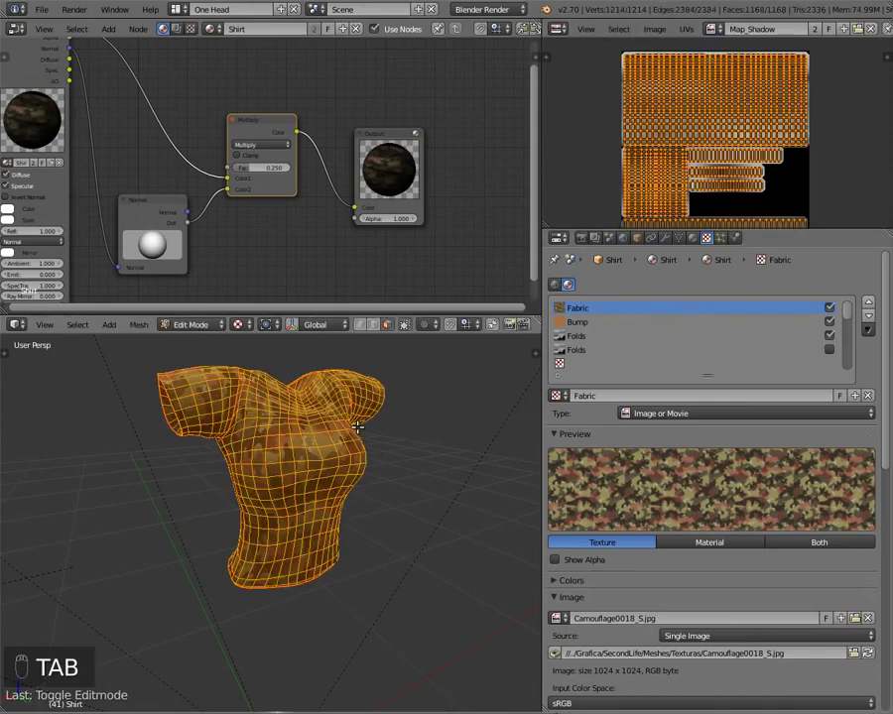
key(a)
key(a)
key(a)
key(a)
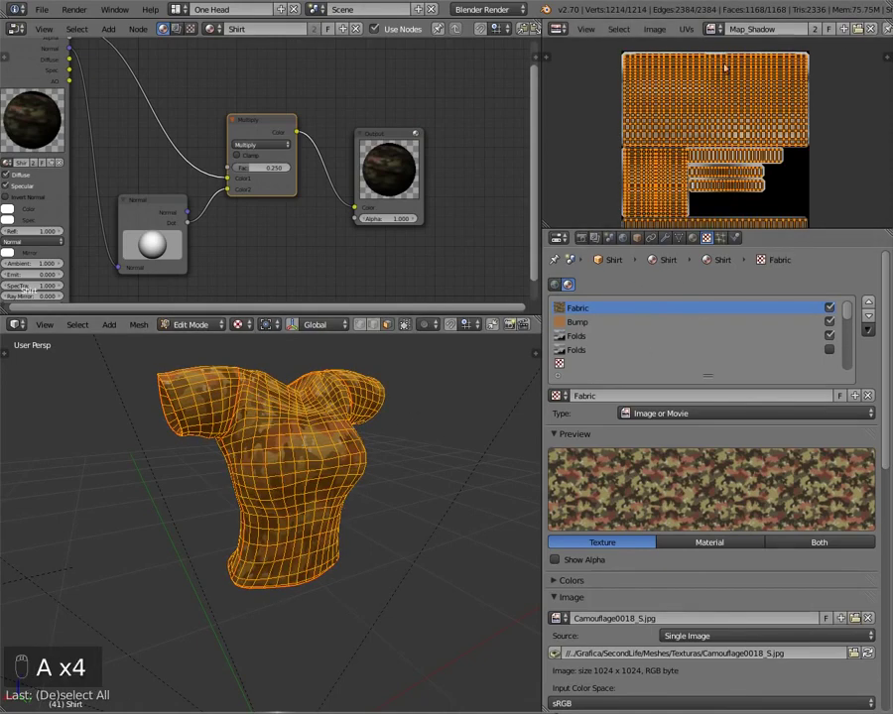
Create a blank 512 × 512 px image named Shirt_TEX without alpha for the shirt's UV layout
click(843, 30)
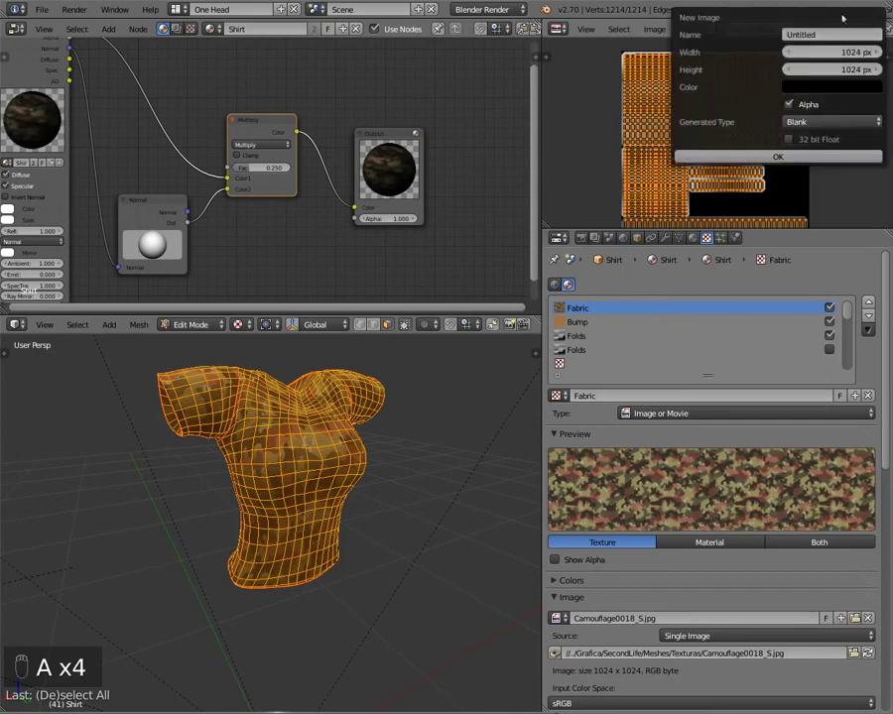
click(838, 36)
text(Shirt_TEX)
key(Tab)
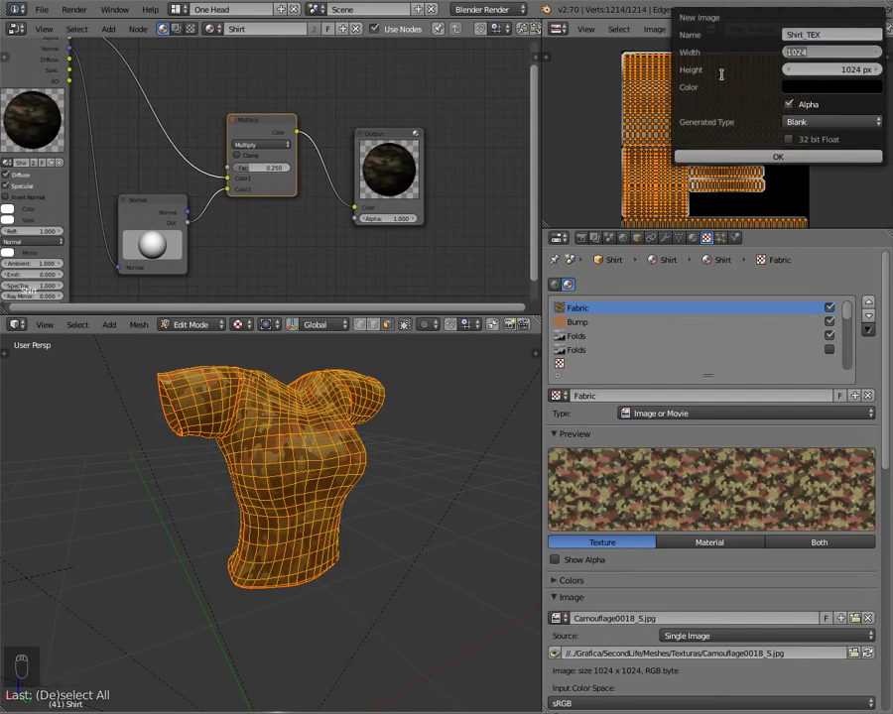
text(512)
key(Tab)
text(512)
key(Tab)
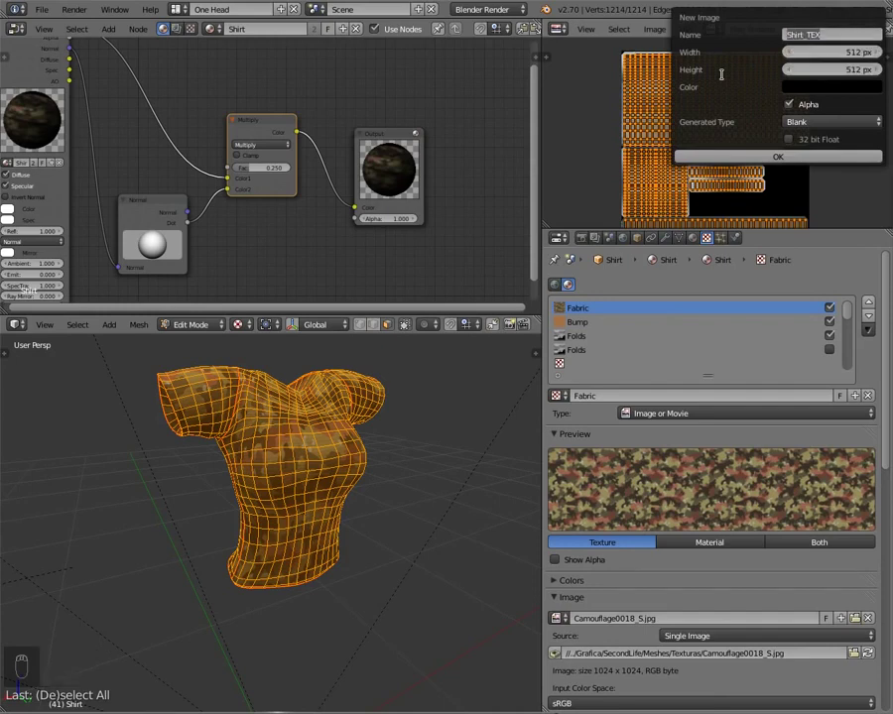
click(790, 104)
click(790, 104)
click(725, 156)
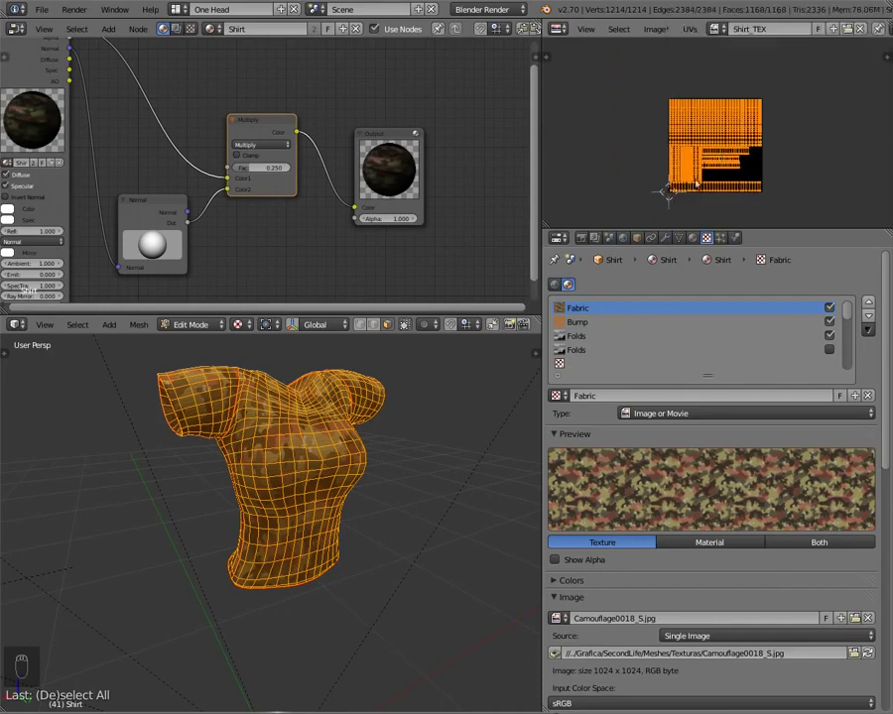
Bake the shirt's full render into the Shirt_TEX image
scroll(684, 171, up, 1)
middle_drag(676, 167, 665, 135)
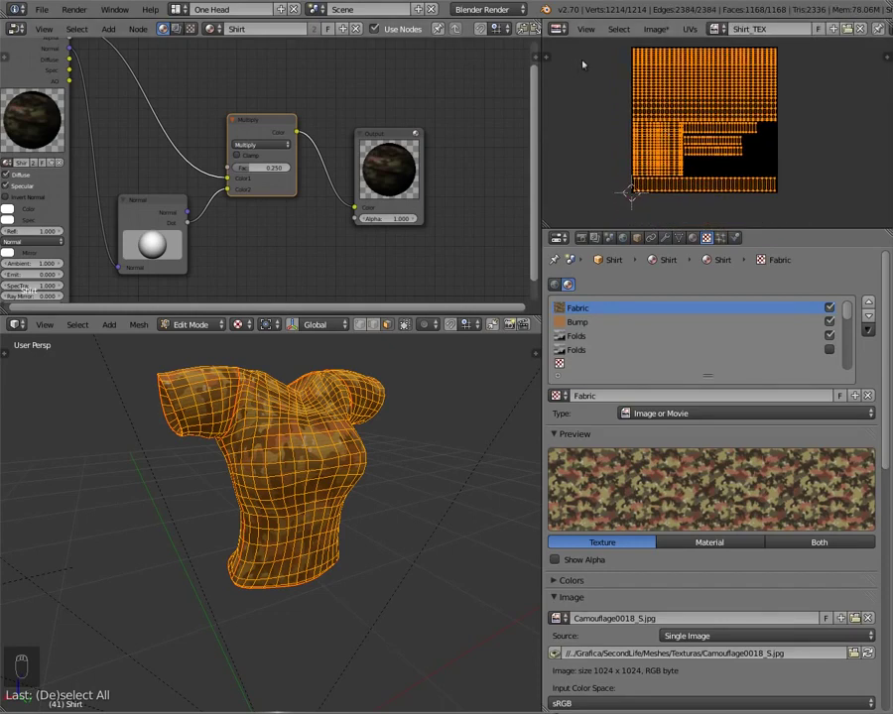
click(582, 239)
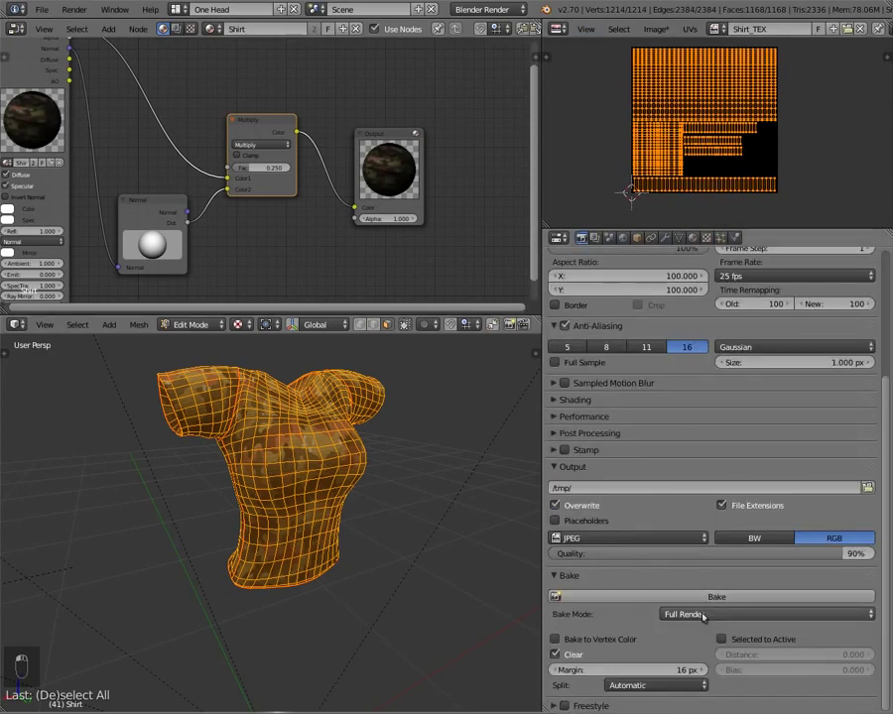
click(645, 596)
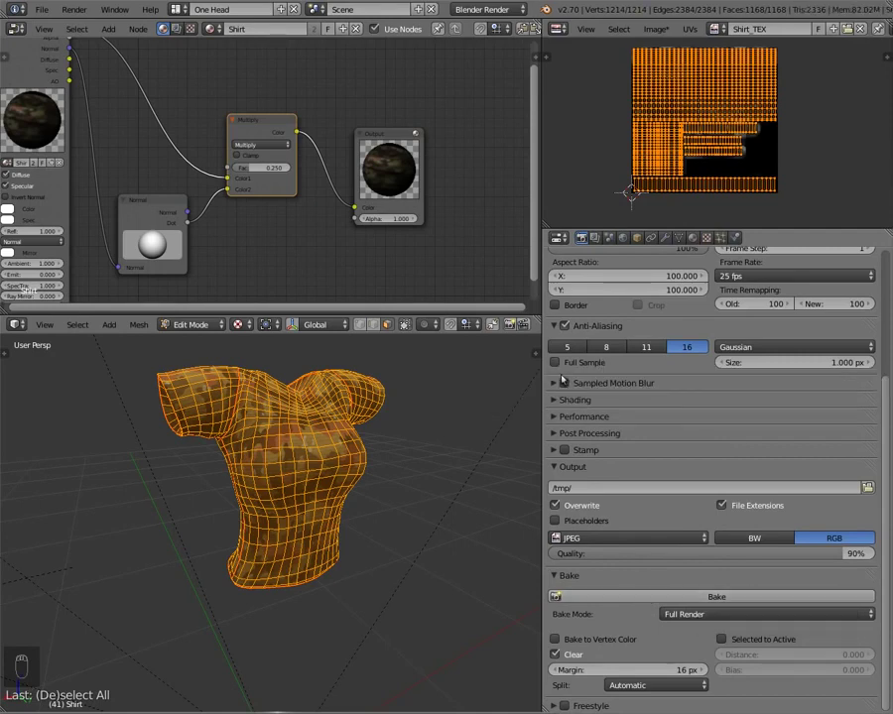
Maximize the image editor, leave Edit Mode and examine the baked camouflage texture overall and up close
key(shift+space)
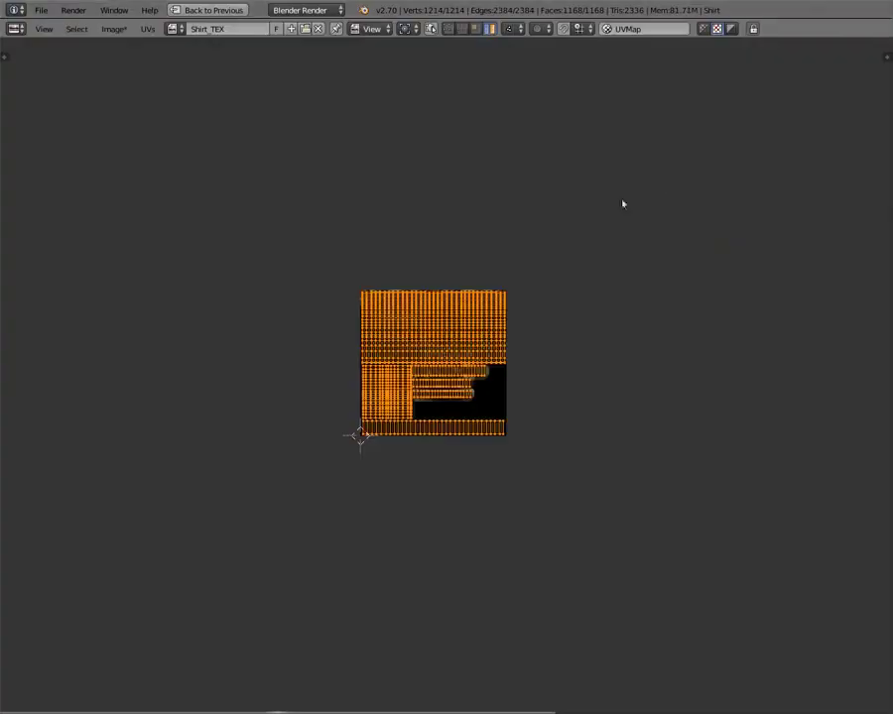
key(Tab)
scroll(505, 367, up, 5)
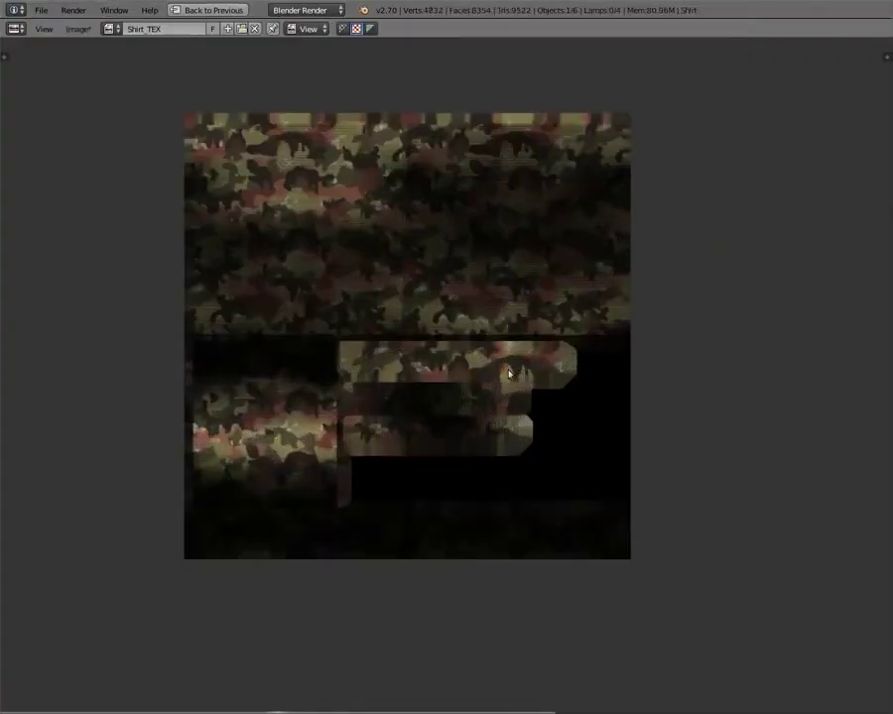
scroll(457, 397, up, 2)
middle_drag(361, 292, 407, 324)
scroll(370, 224, down, 1)
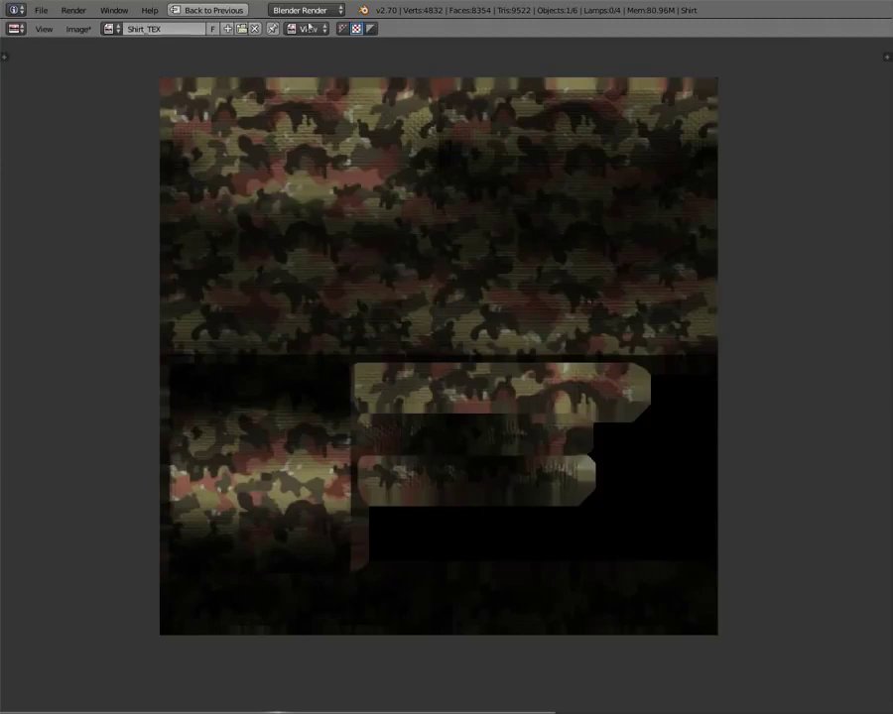
scroll(314, 173, down, 1)
scroll(323, 172, up, 4)
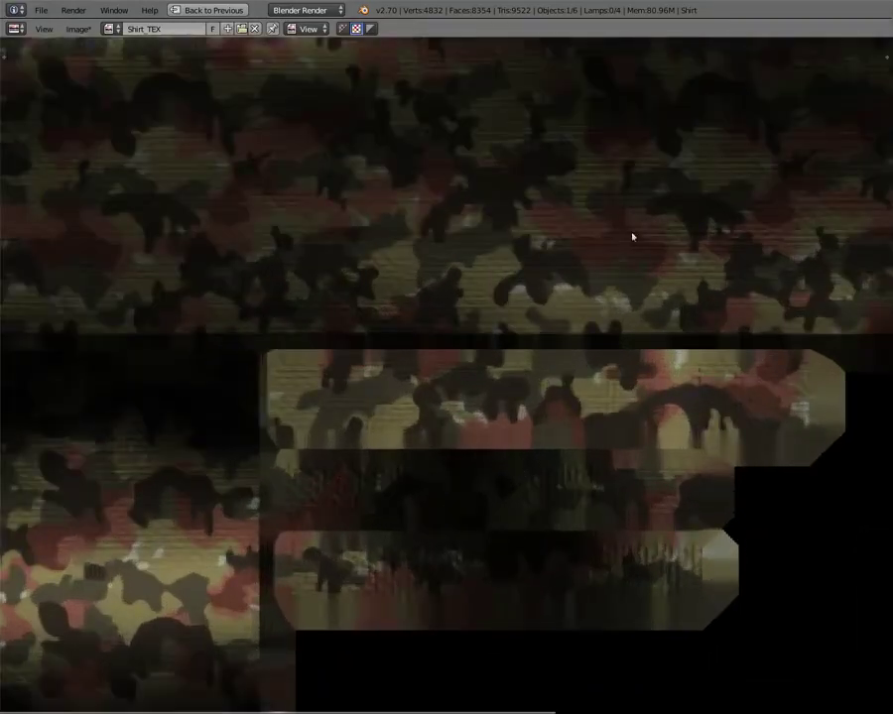
scroll(365, 233, down, 2)
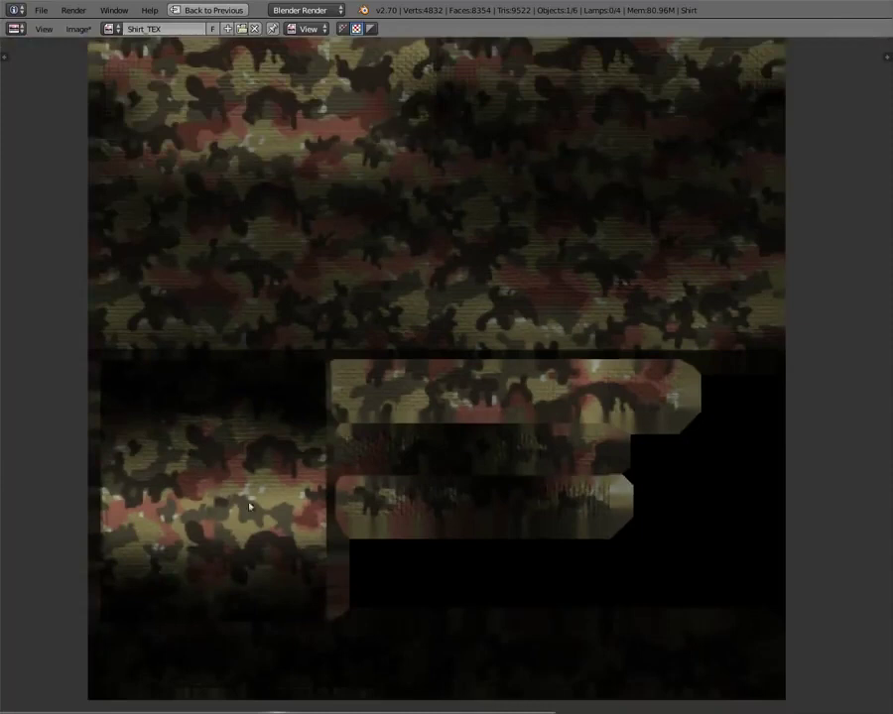
scroll(428, 211, down, 1)
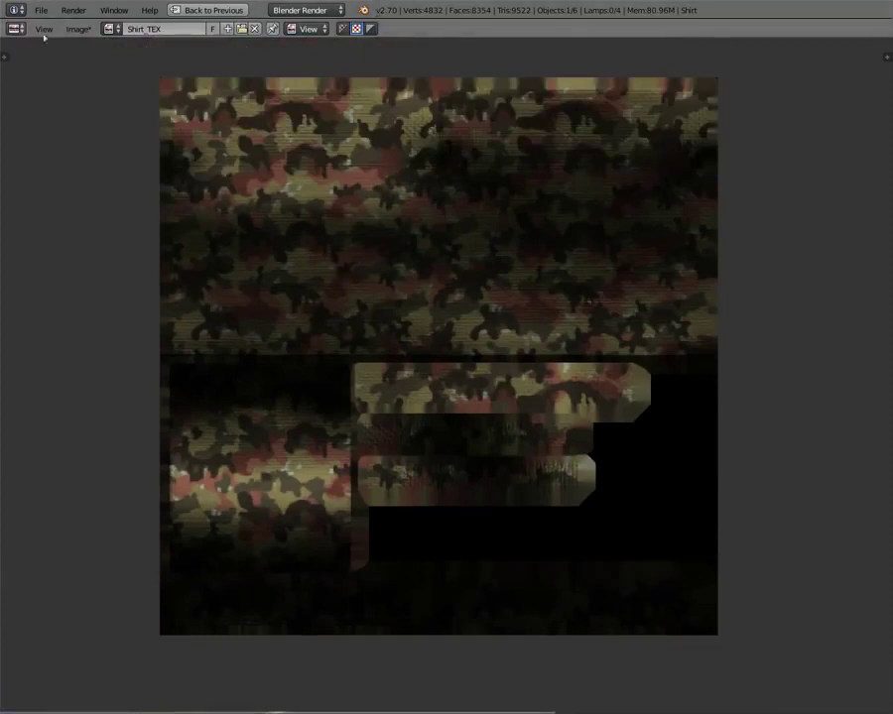
Rename the baked image to Shirt_Camo_TEX
click(84, 29)
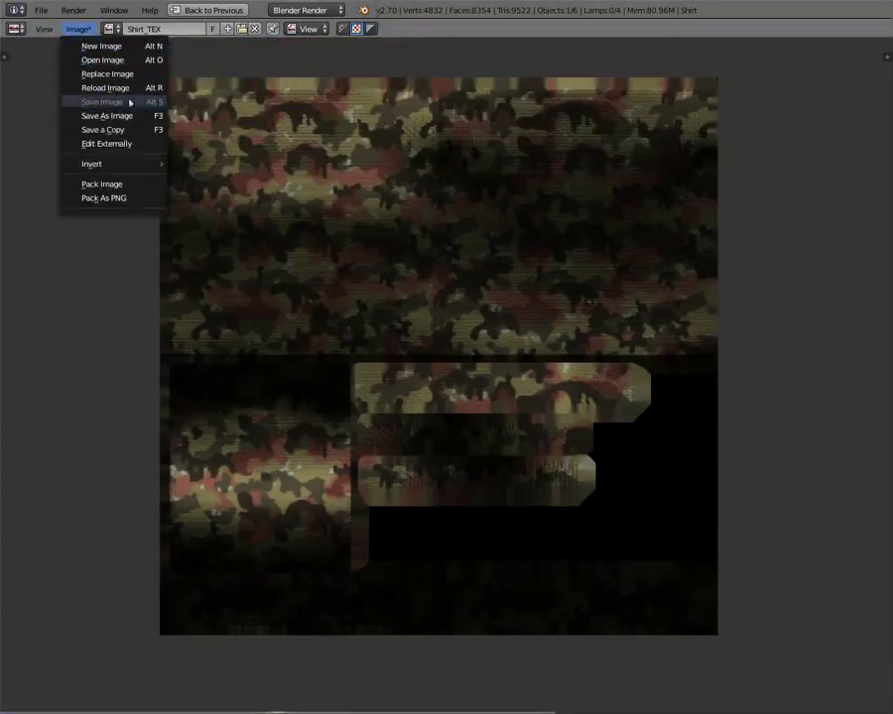
click(152, 30)
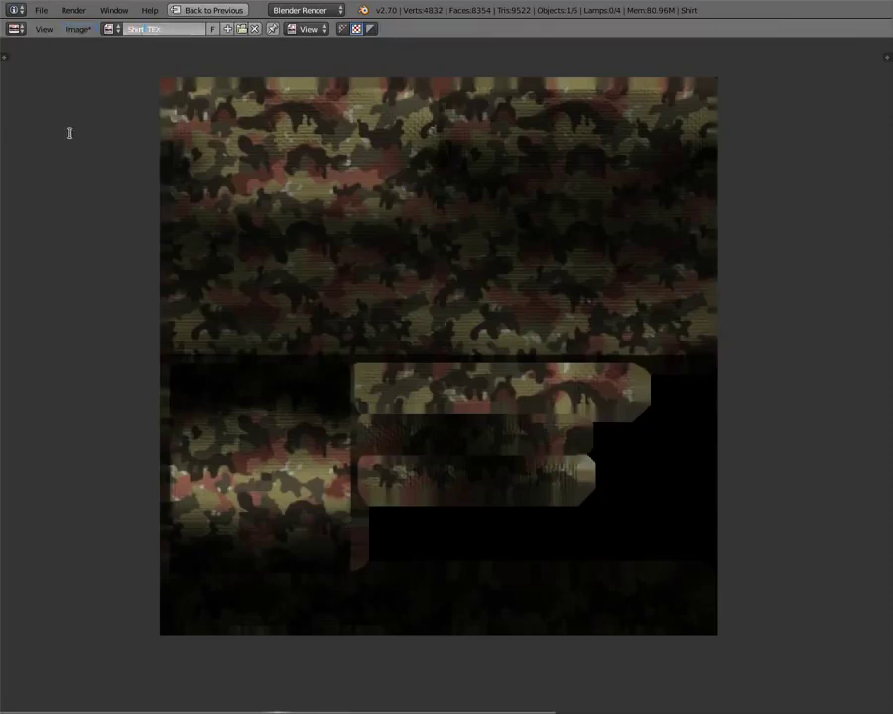
text(Camo_)
key(Return)
Save the baked image as the JPEG file Shirt_Camo_TEX.jpg in the Meshes/Blender Clothes TShirt folder
click(76, 28)
click(81, 117)
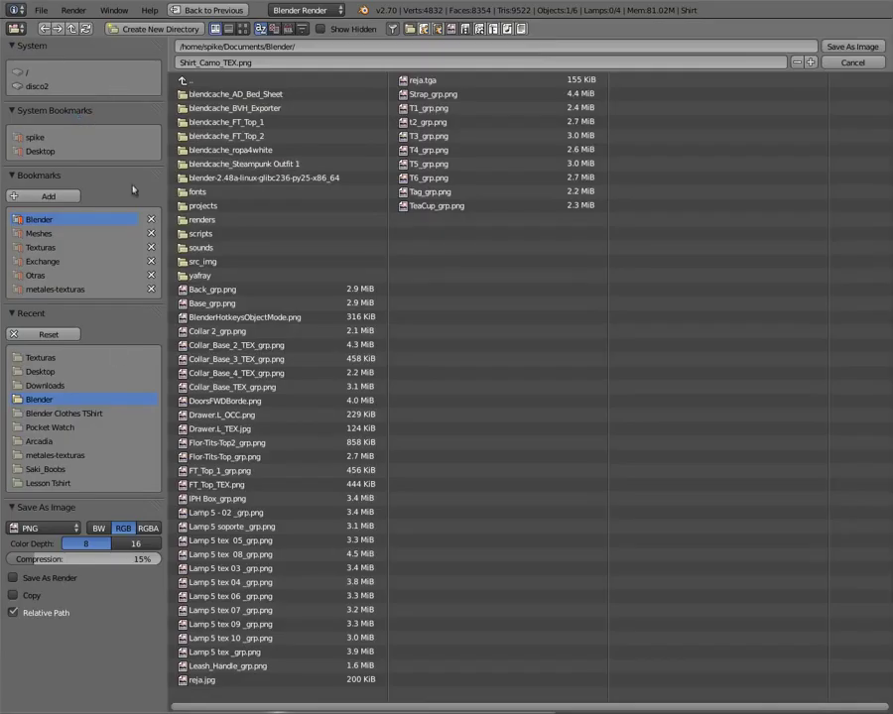
click(38, 233)
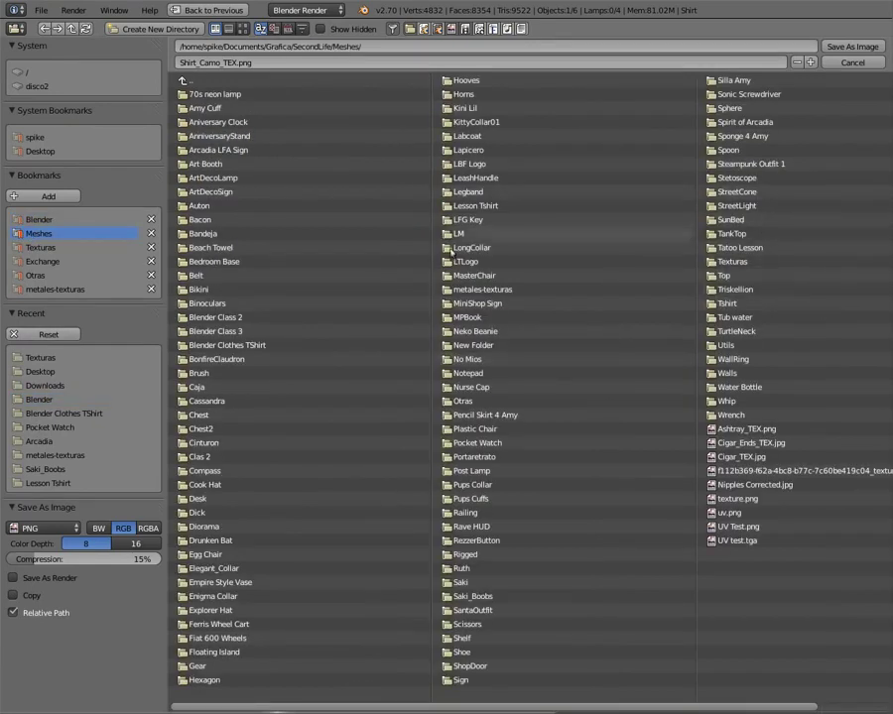
click(198, 347)
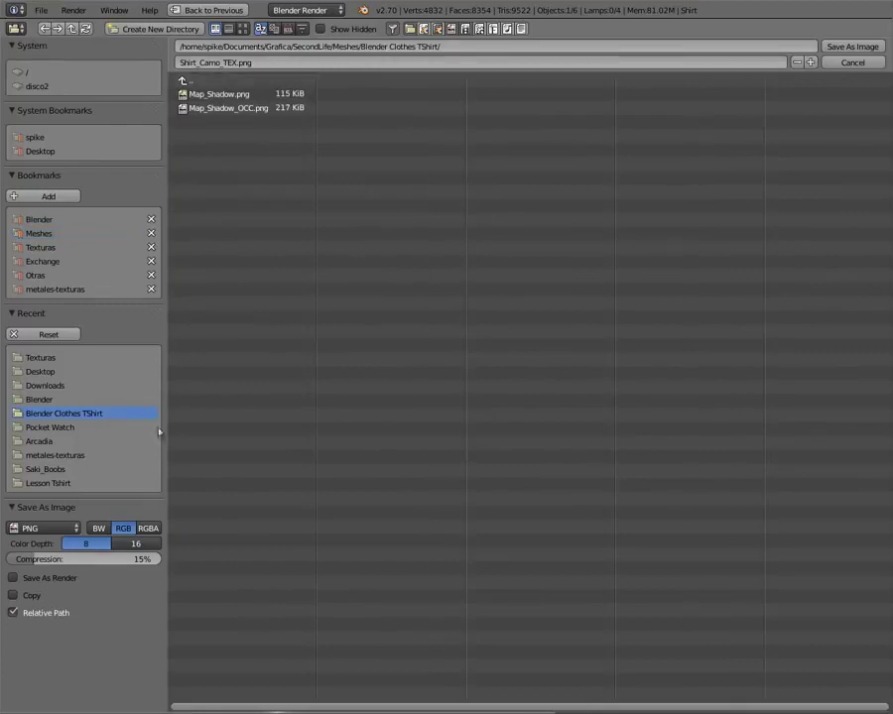
click(42, 527)
click(40, 459)
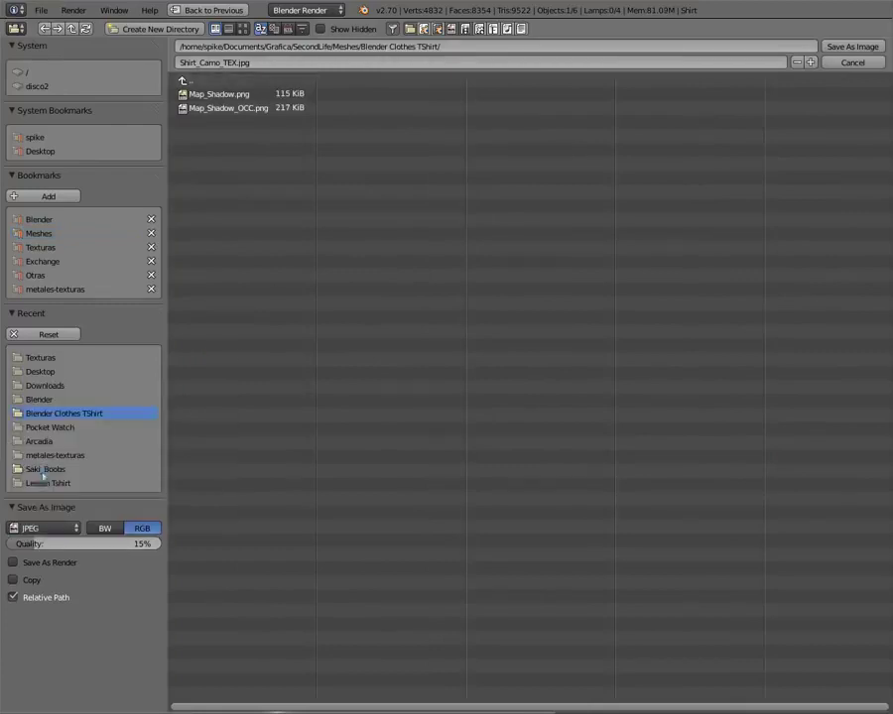
click(161, 507)
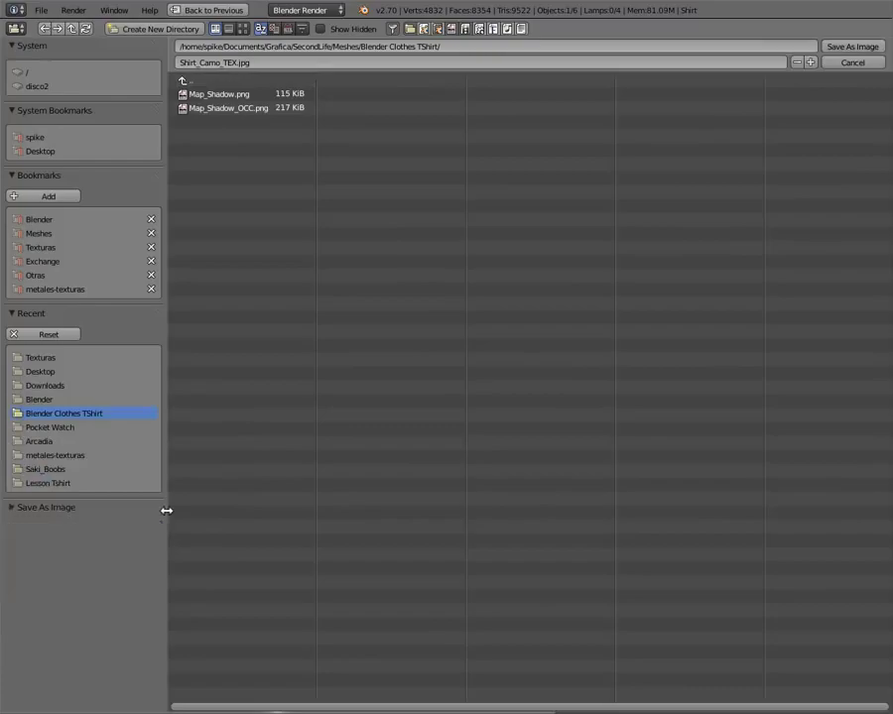
key(Return)
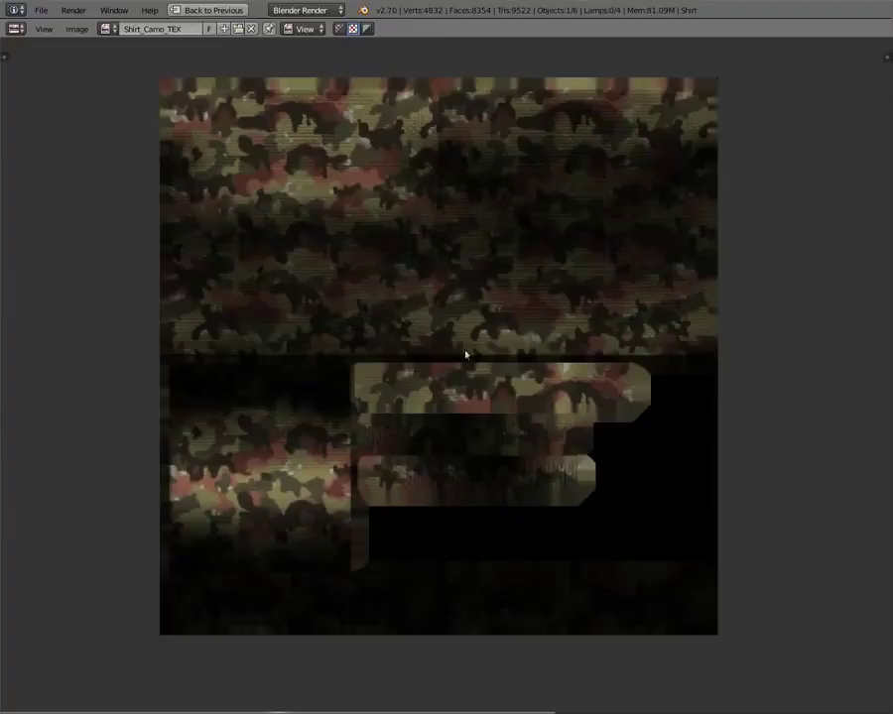
Restore the multi-area layout, disable the shirt's Fabric texture and view the plain white shirt from the front
key(ctrl+Up)
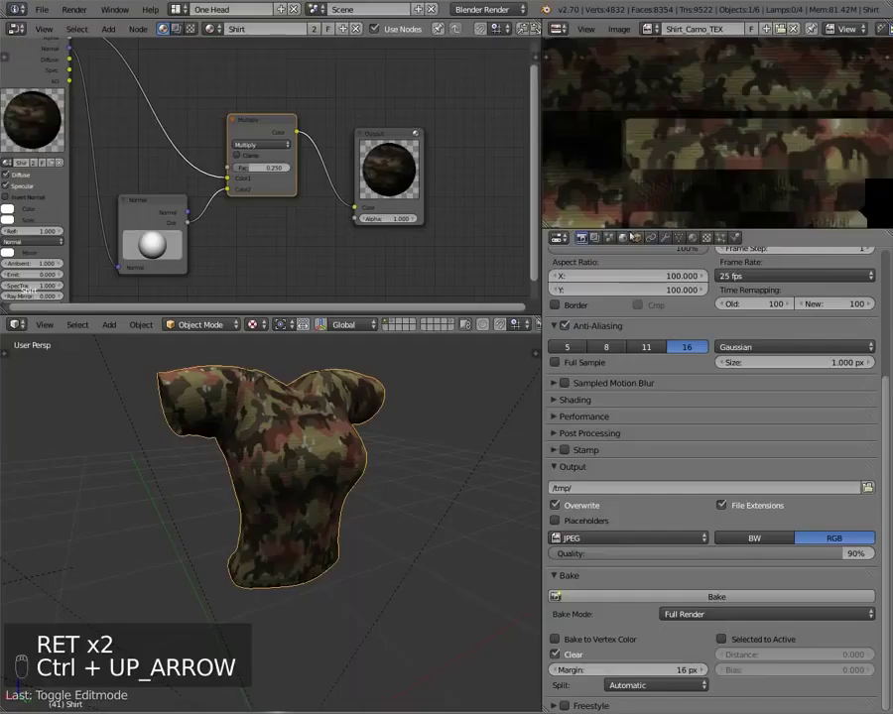
scroll(647, 190, down, 3)
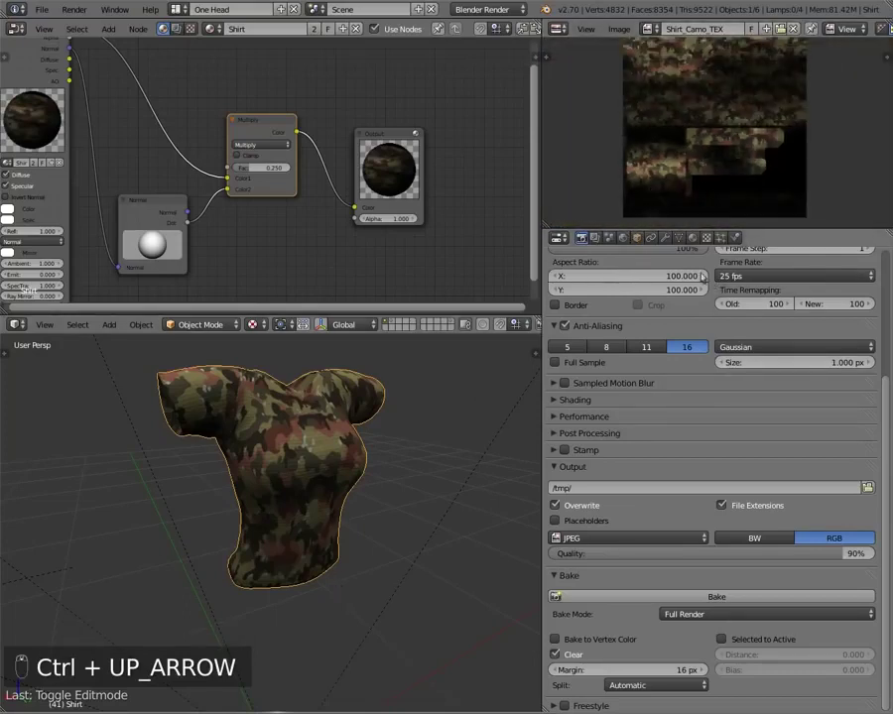
click(692, 237)
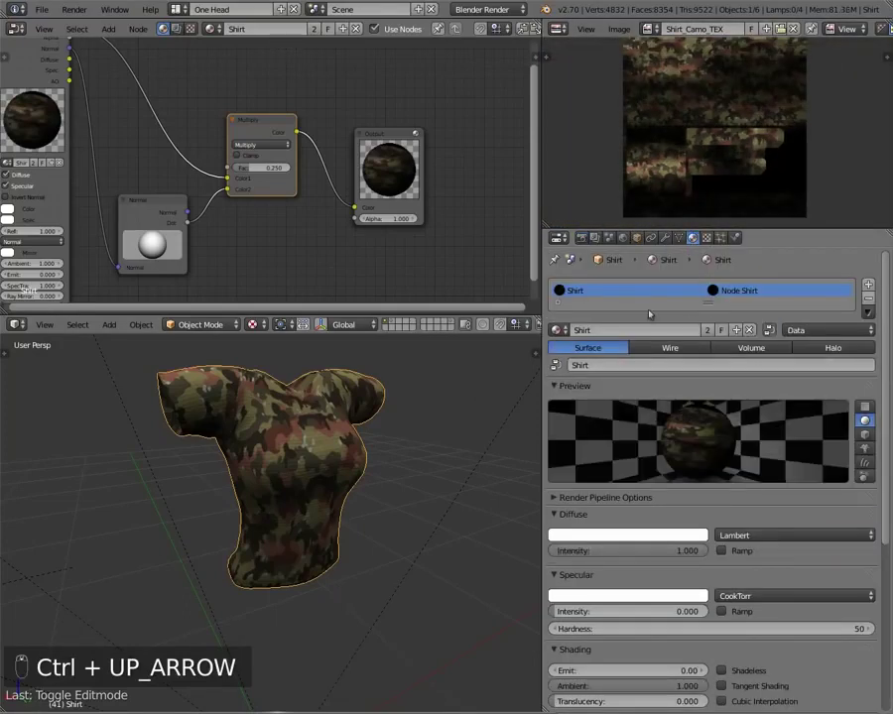
click(706, 237)
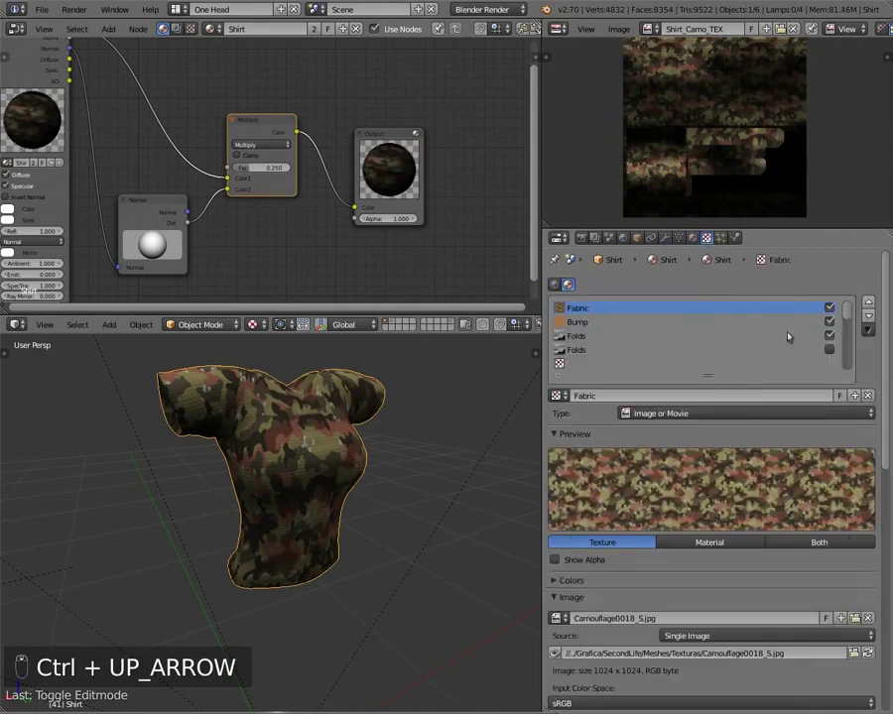
click(829, 308)
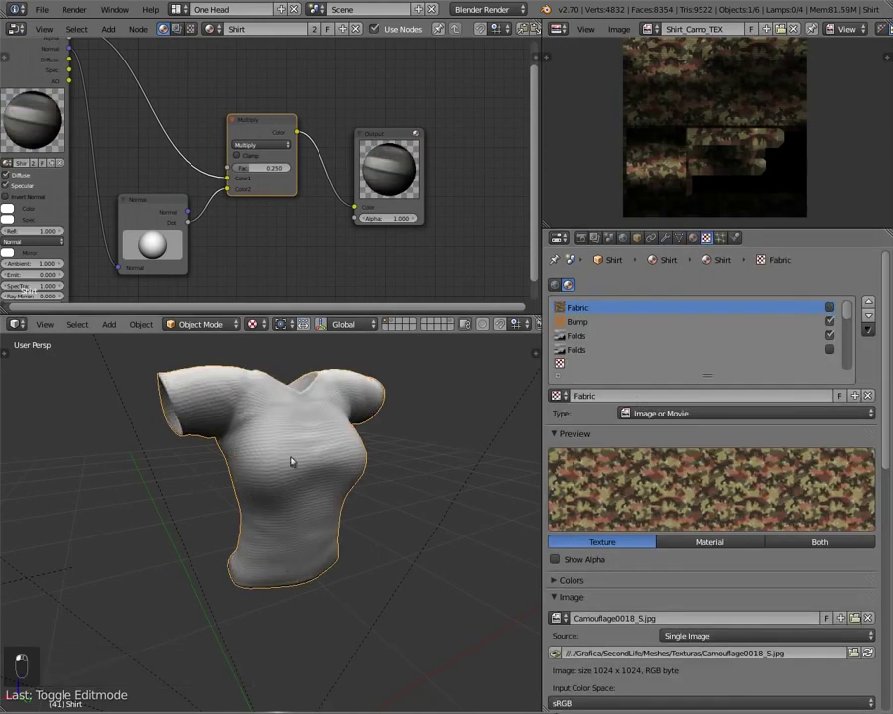
middle_drag(292, 460, 13, 416)
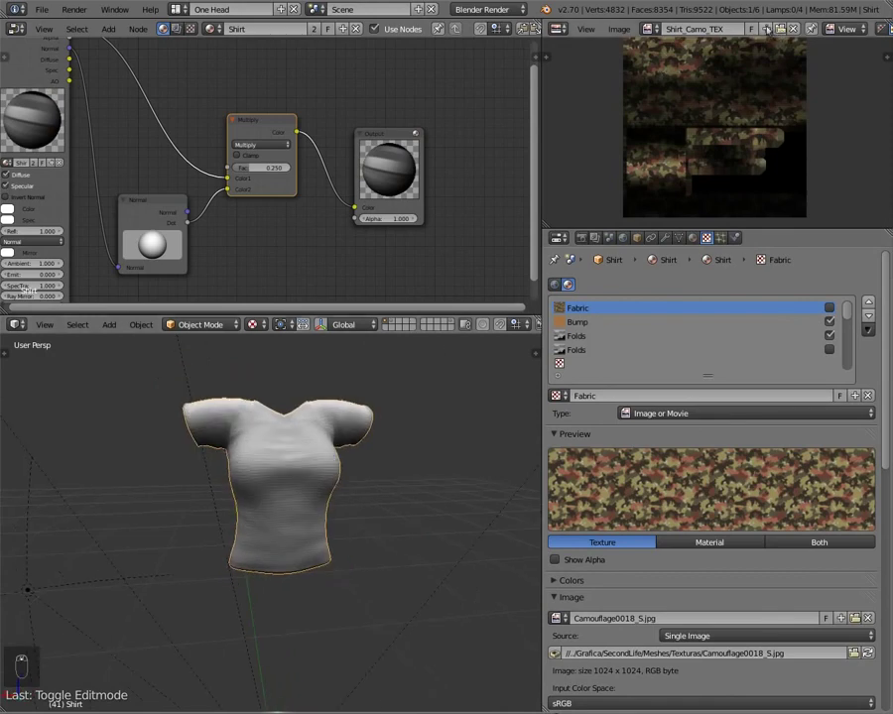
Create a blank 512 × 512 px image named Shirt_White_TEX without alpha
click(781, 29)
click(811, 37)
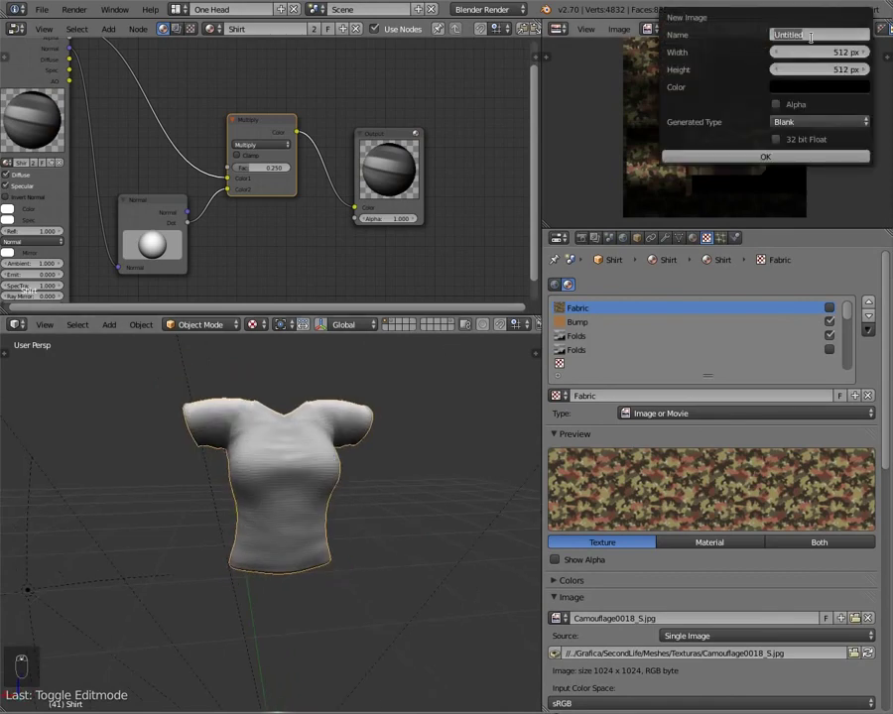
text(Shirt_Wh)
click(695, 155)
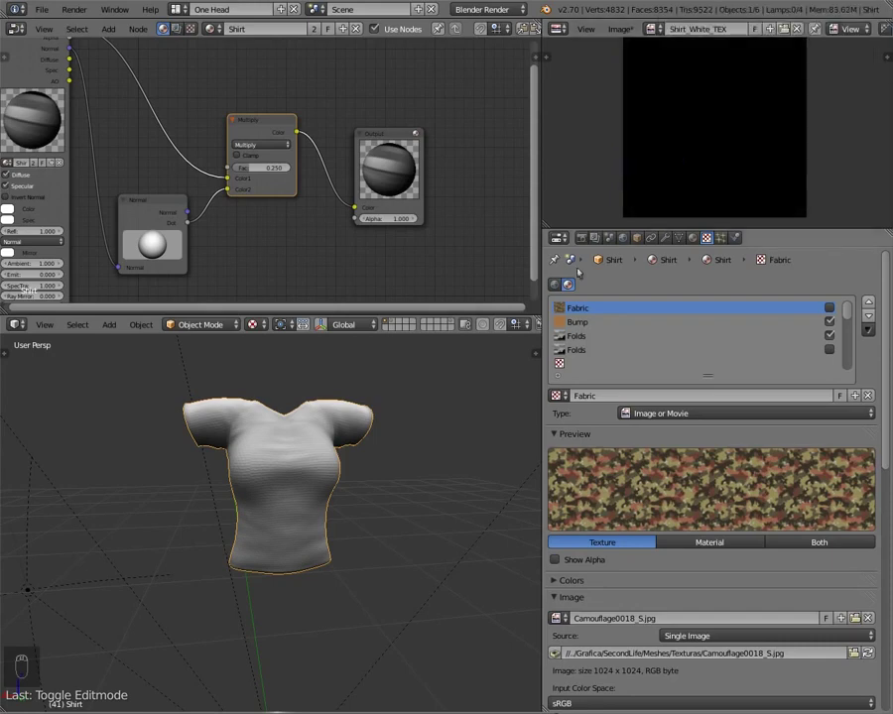
Bake a full render of the plain white shirt
click(581, 238)
scroll(687, 313, down, 8)
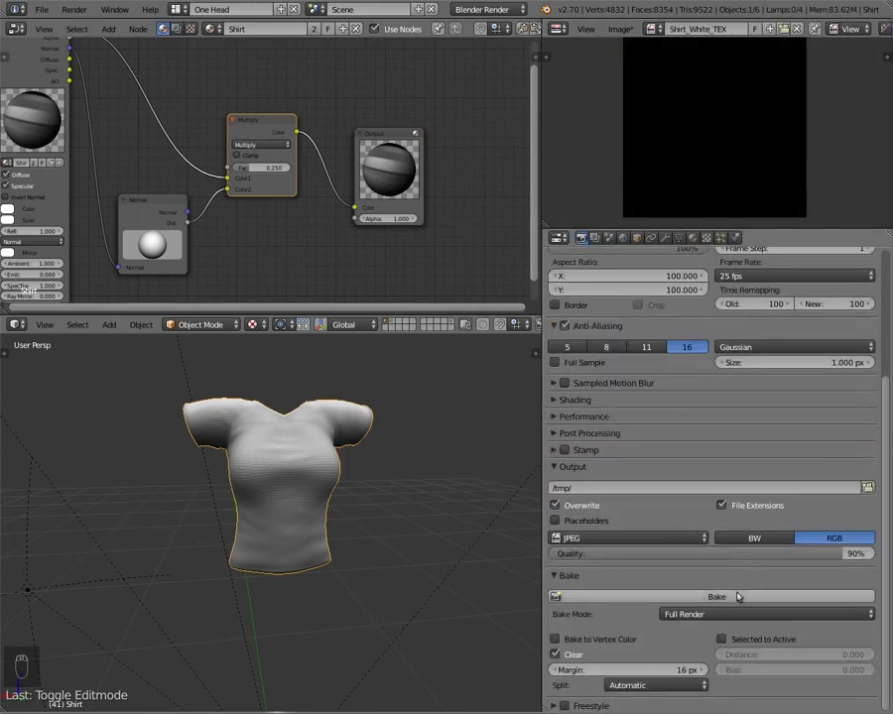
click(734, 596)
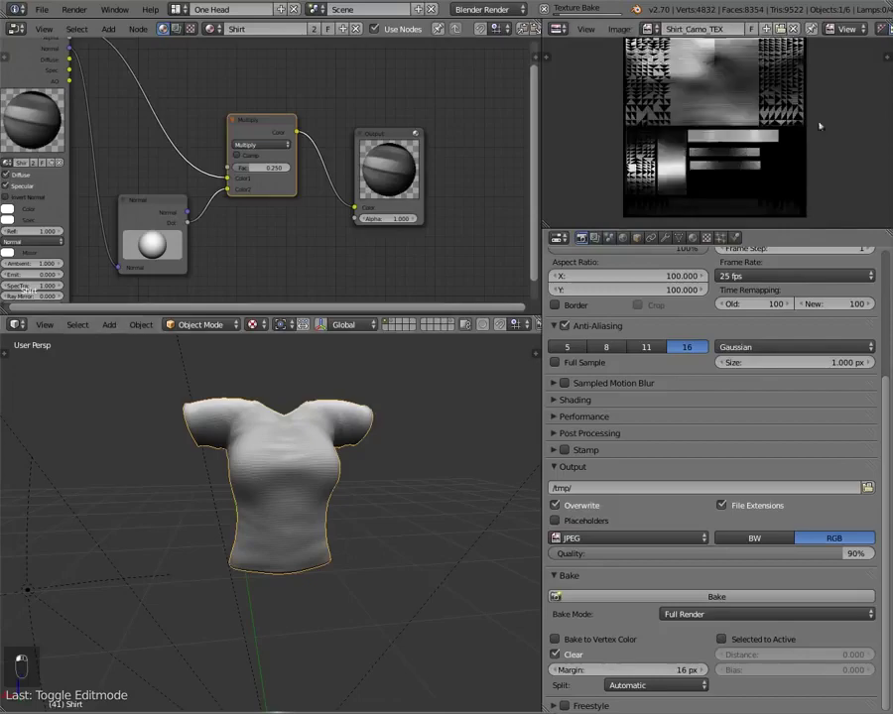
Inspect the finished bake in an enlarged image view and save it to the existing Shirt_Camo_TEX image file
key(shift+space)
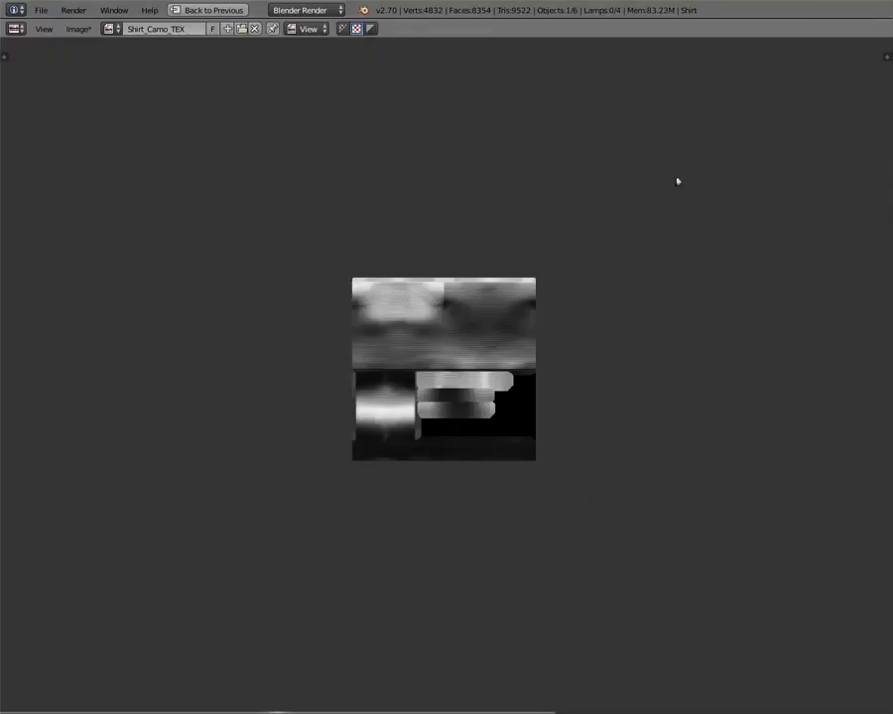
scroll(342, 373, up, 5)
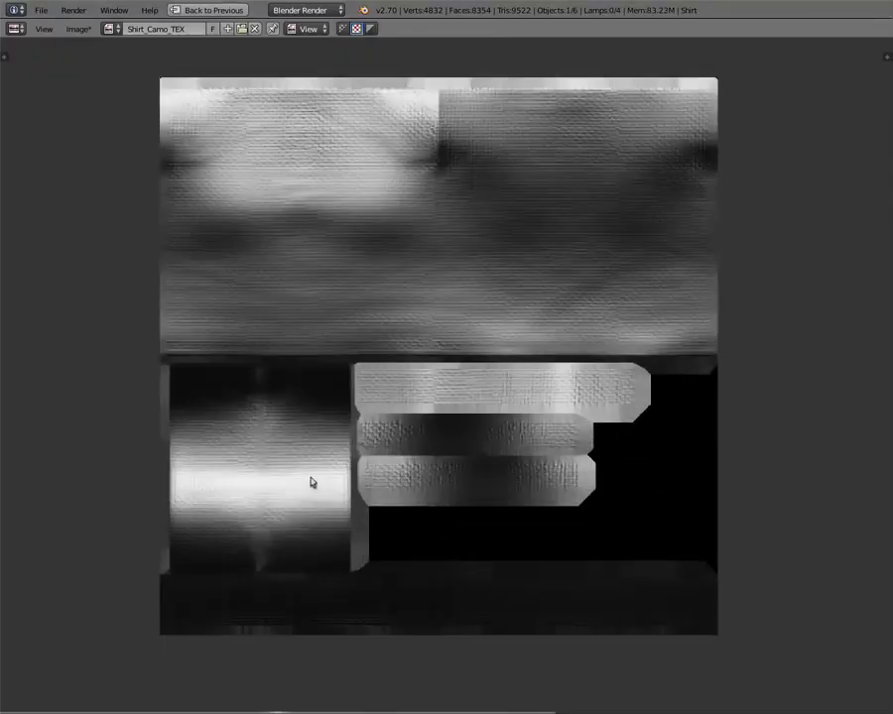
scroll(311, 482, down, 3)
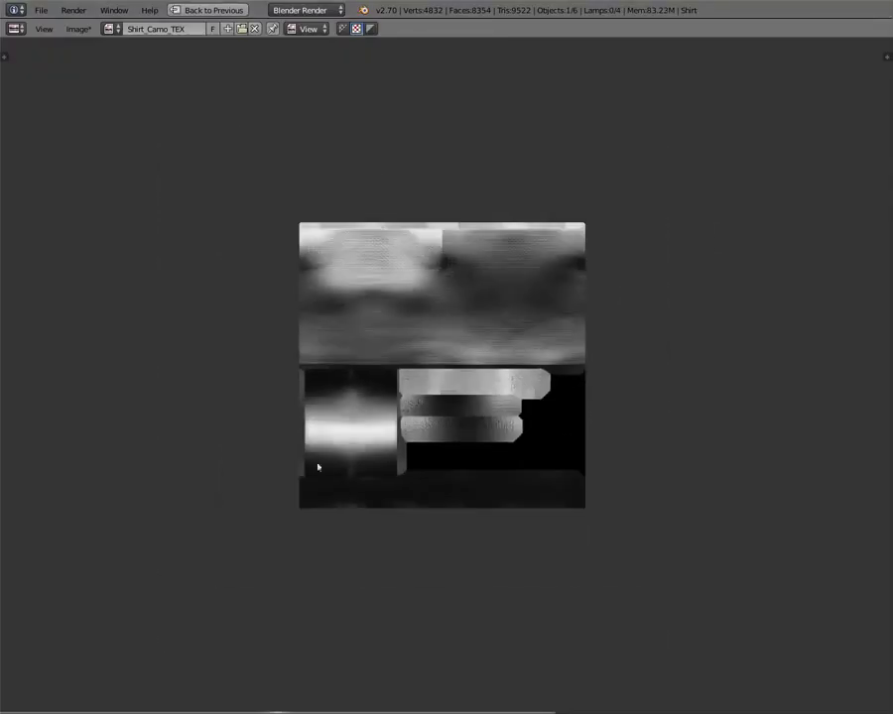
click(78, 29)
click(104, 102)
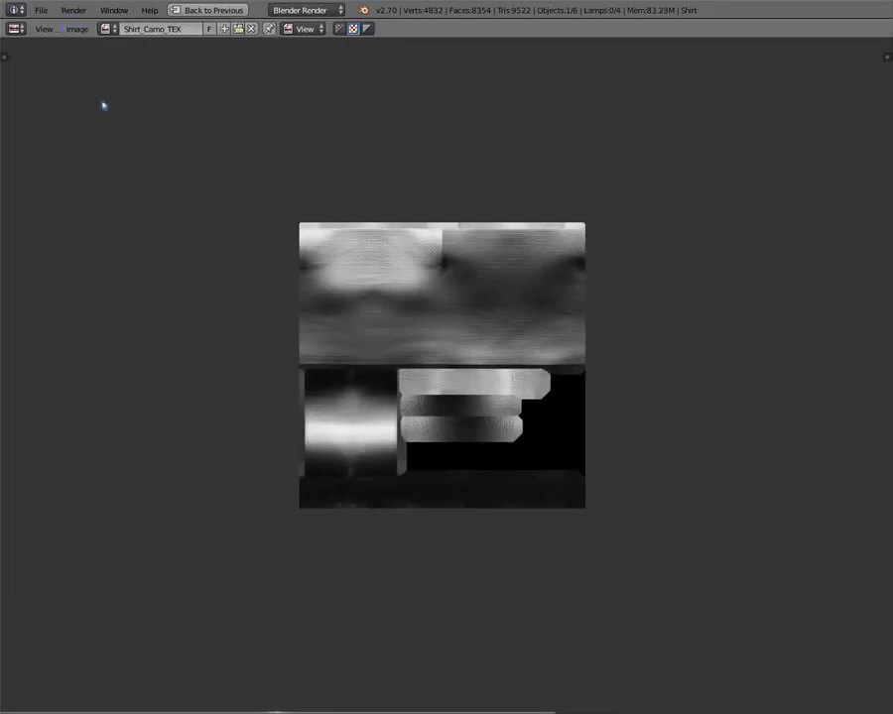
key(ctrl+Up)
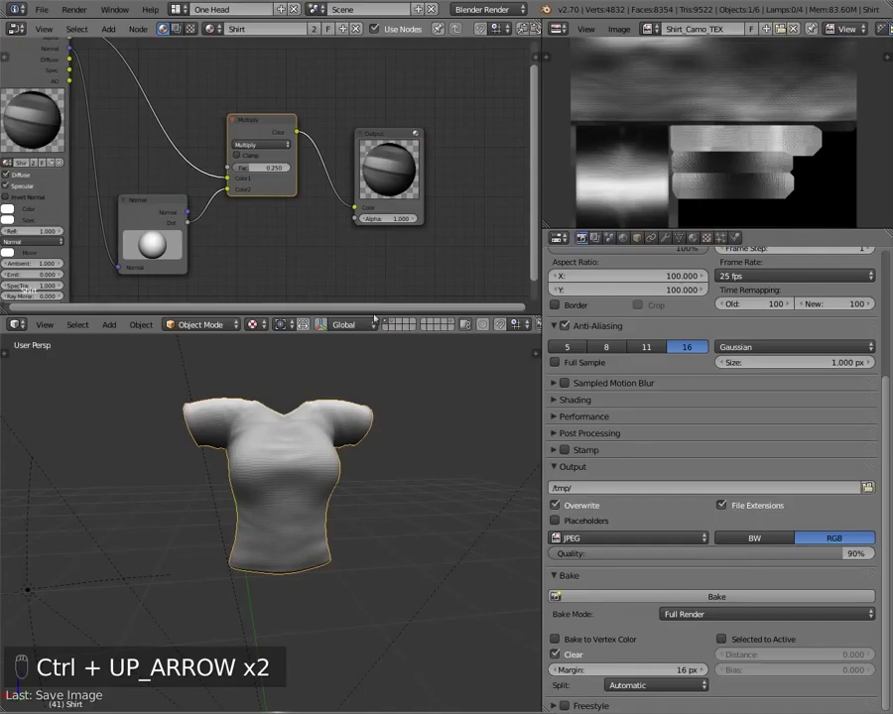
Enlarge the 3D view of the shirt and set its material mode to Multitexture
scroll(259, 507, up, 5)
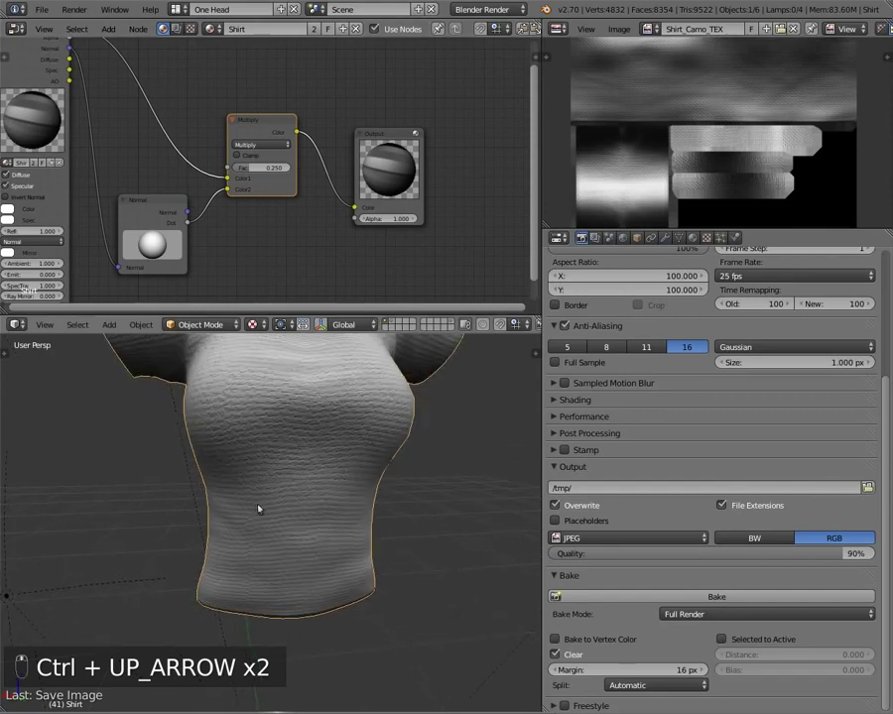
middle_drag(259, 506, 313, 482)
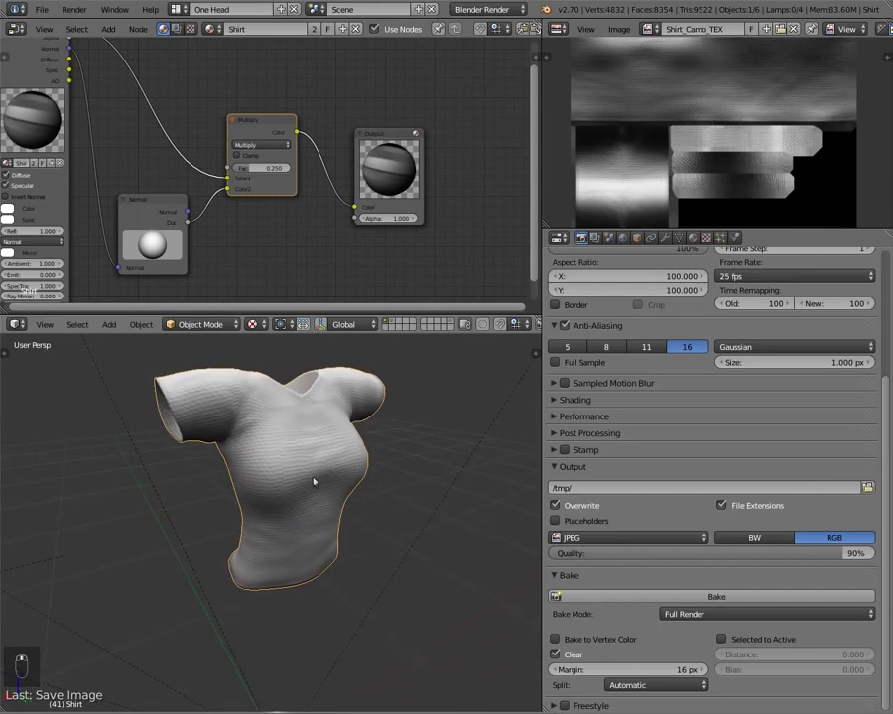
key(ctrl+Up)
middle_drag(458, 361, 510, 310)
key(n)
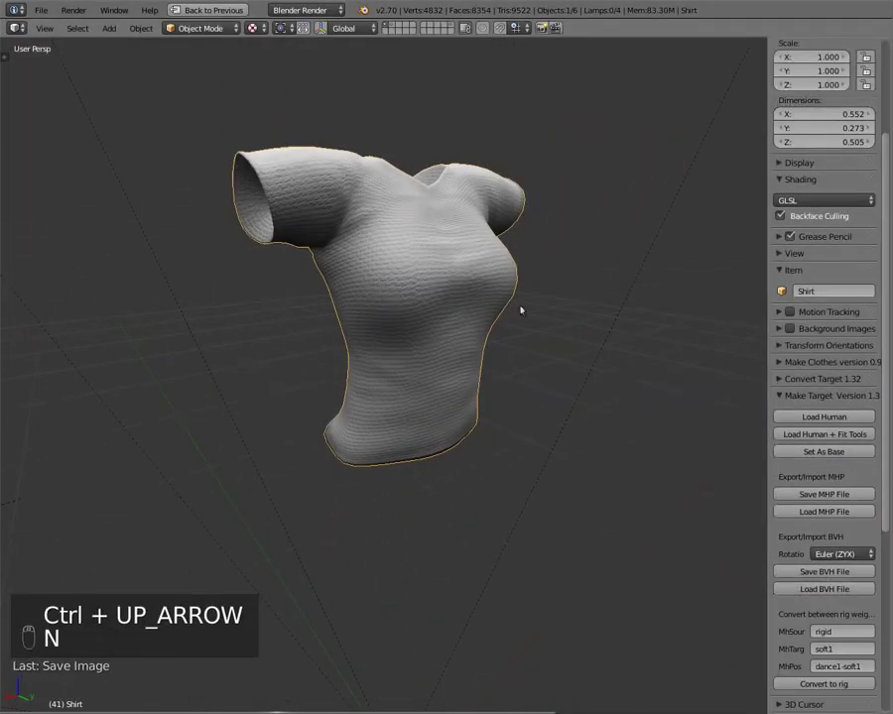
click(819, 198)
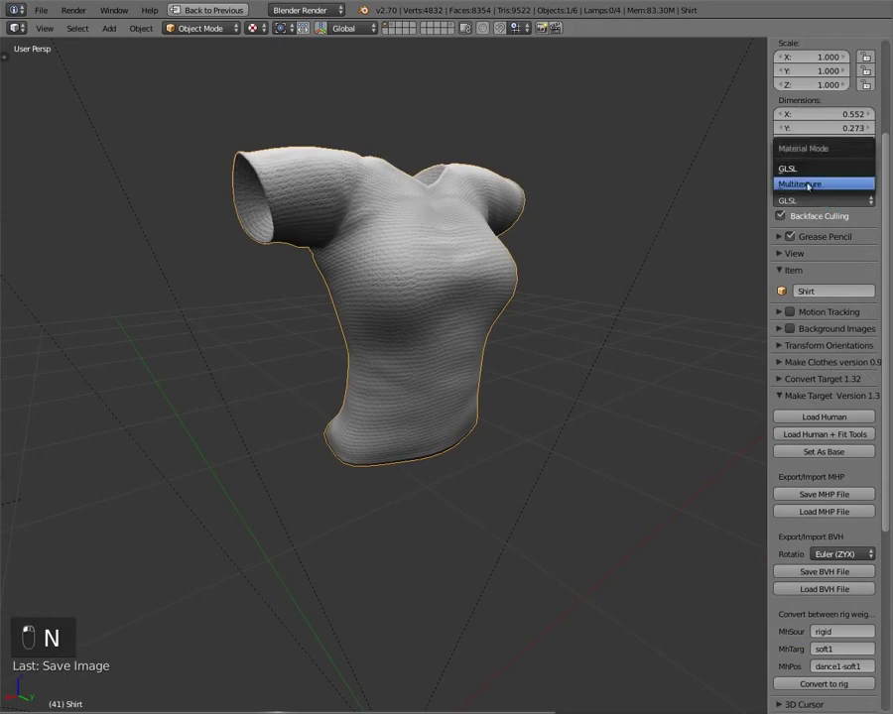
click(801, 183)
middle_drag(472, 295, 496, 290)
Move the four hemi lamps to layer 2 and examine the shirt's baked texture without them
scroll(476, 289, down, 6)
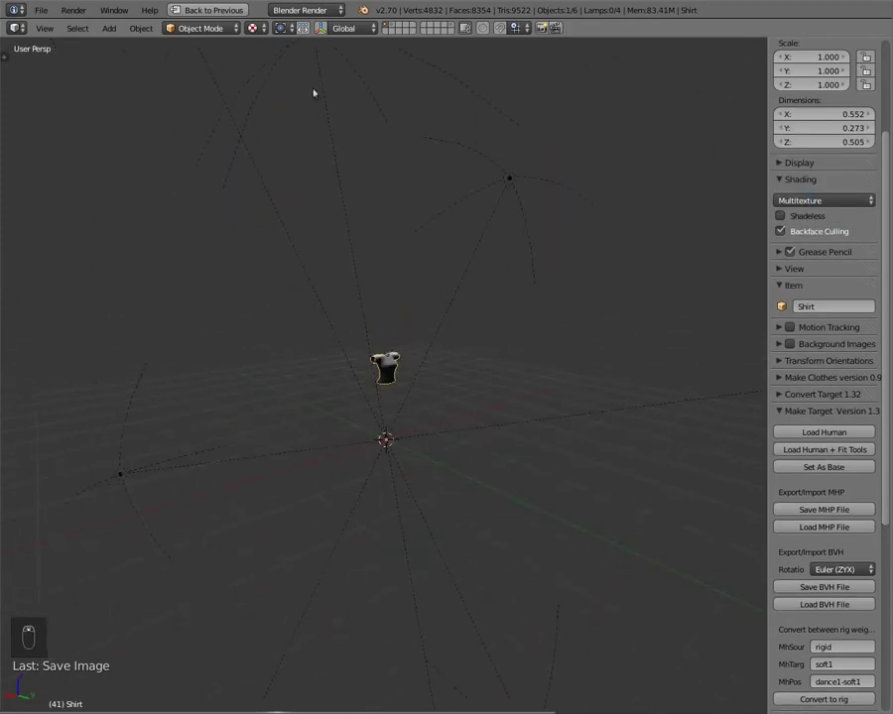
scroll(306, 203, down, 3)
click(359, 252)
shift+click(449, 272)
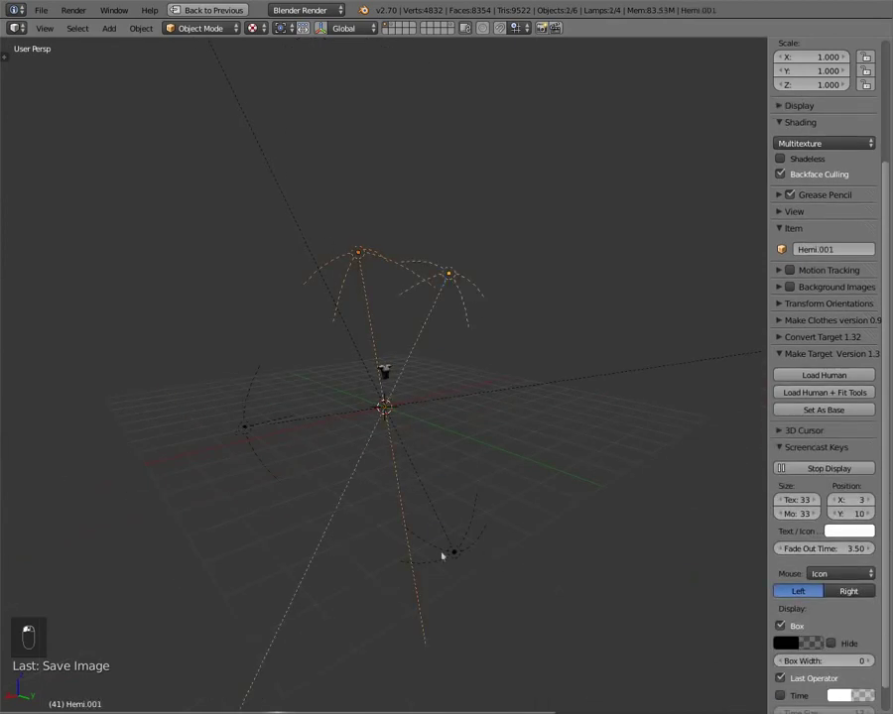
shift+click(448, 561)
shift+click(245, 430)
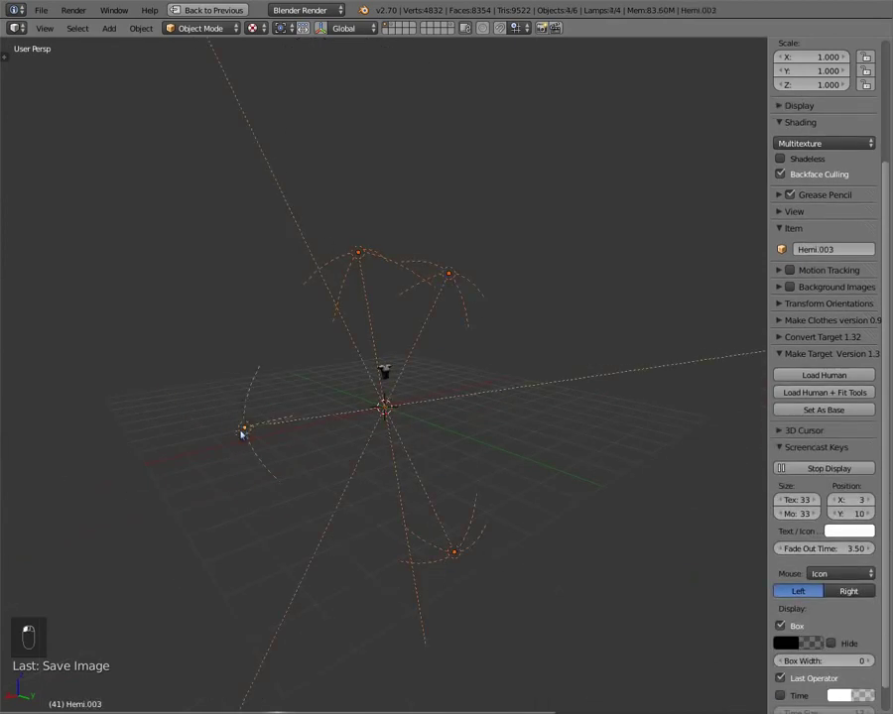
key(m)
key(2)
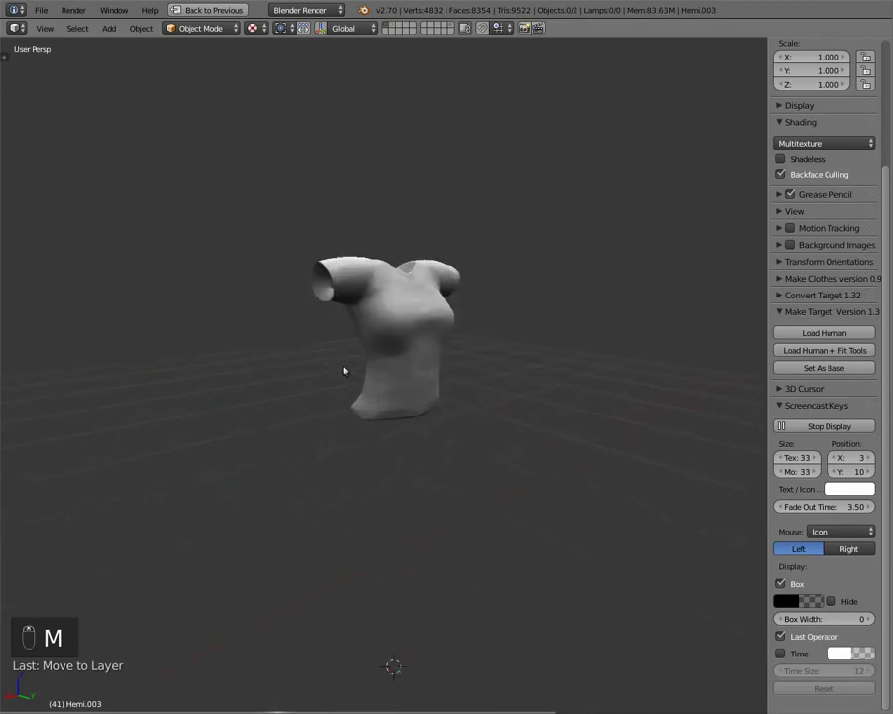
middle_drag(344, 371, 429, 233)
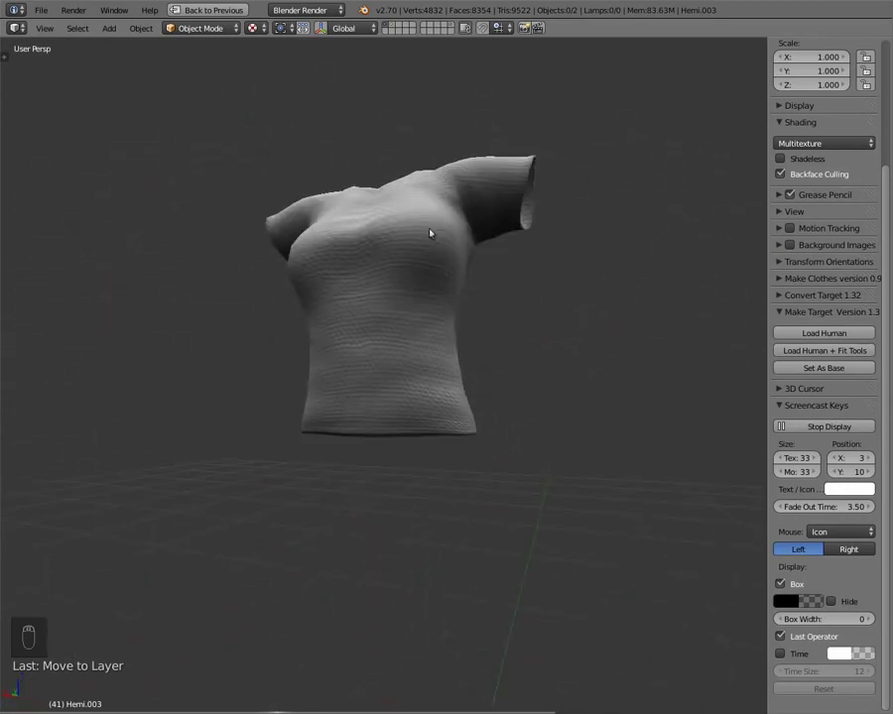
middle_drag(339, 334, 408, 357)
middle_drag(291, 414, 366, 333)
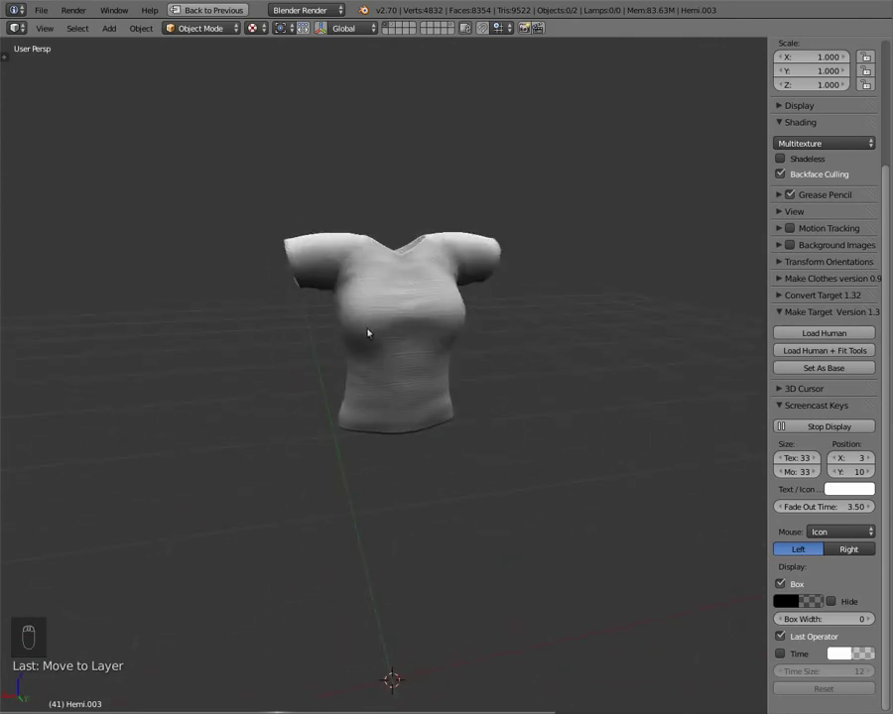
Restore the multi-area layout, select the shirt and choose Shirt_Camo_TEX as the image for its UVs
key(ctrl+Up)
scroll(707, 345, up, 4)
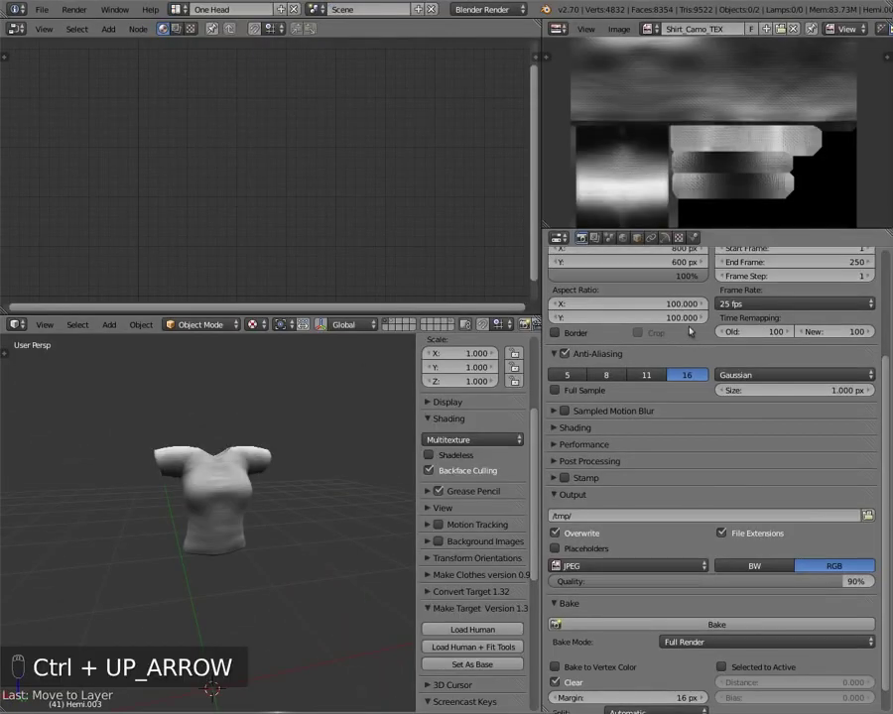
right_click(254, 449)
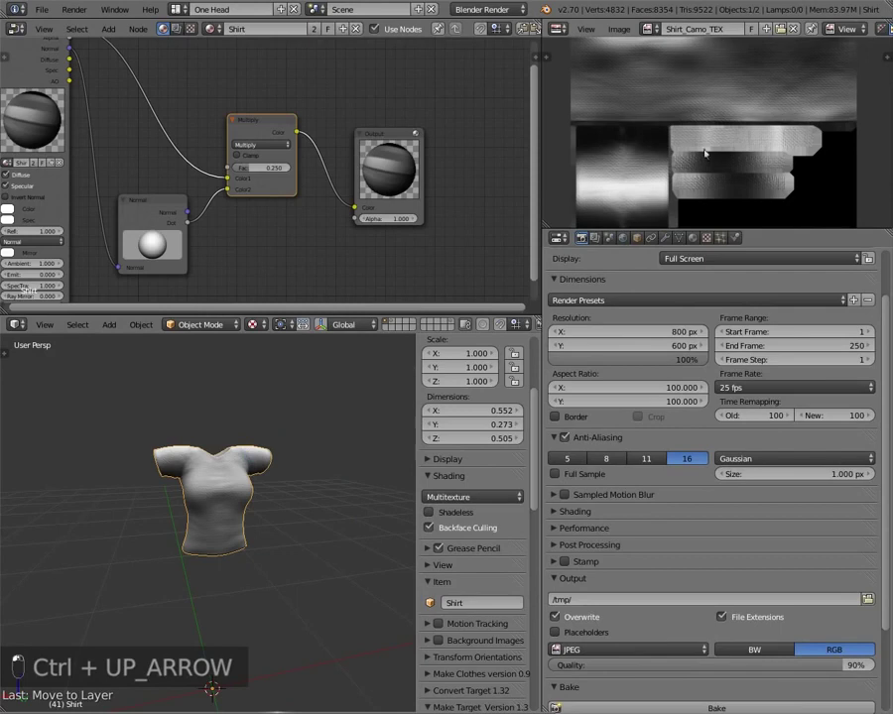
click(651, 29)
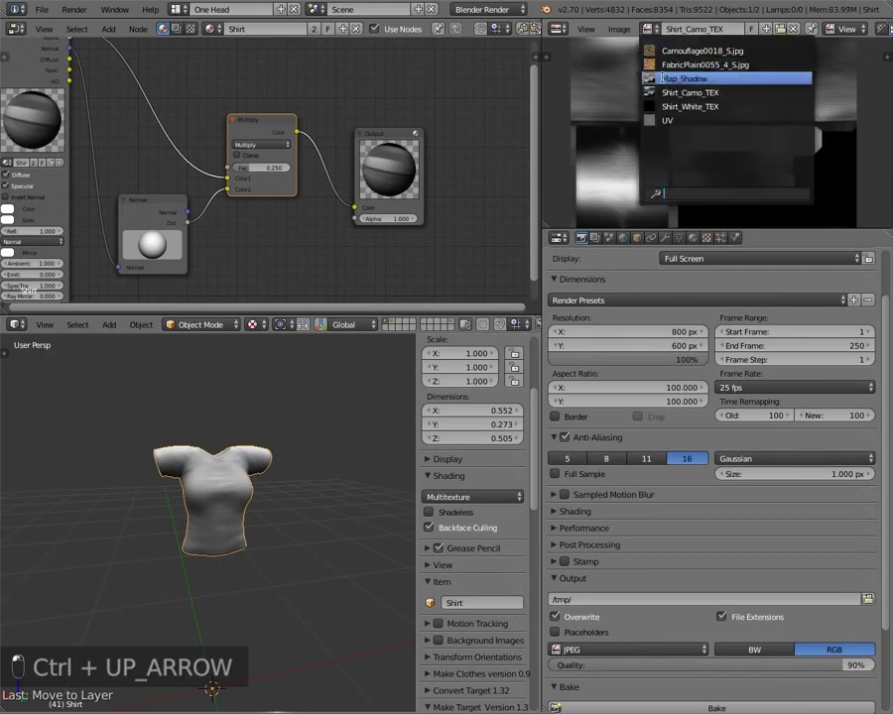
click(663, 92)
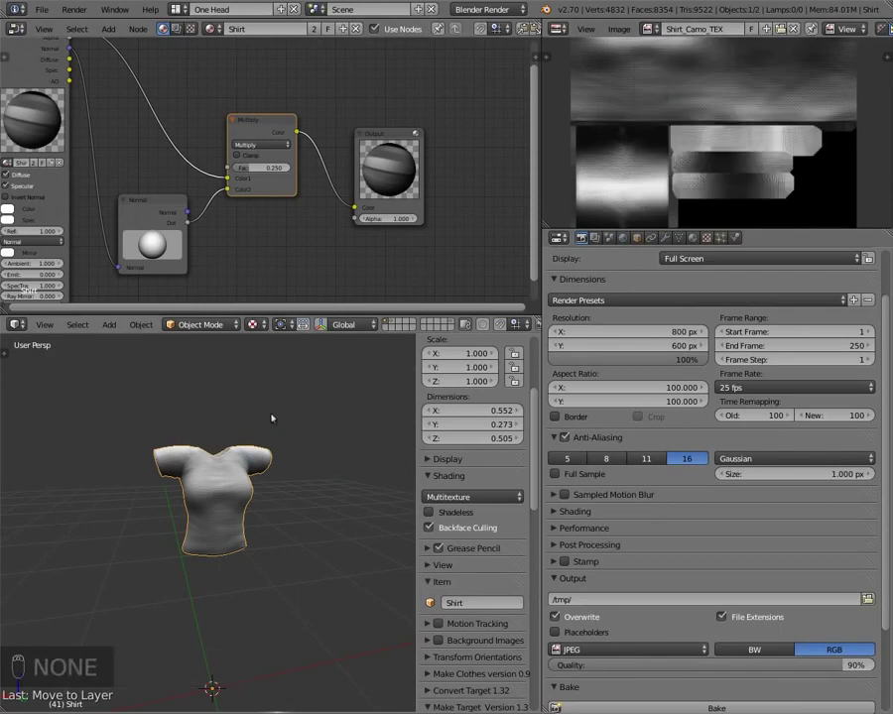
key(Tab)
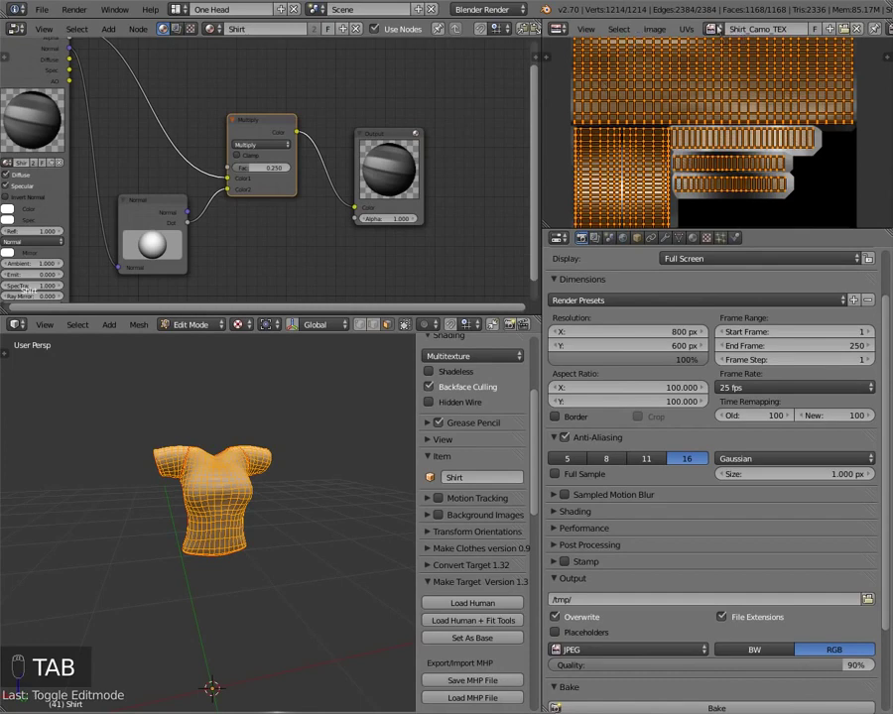
click(712, 29)
click(626, 94)
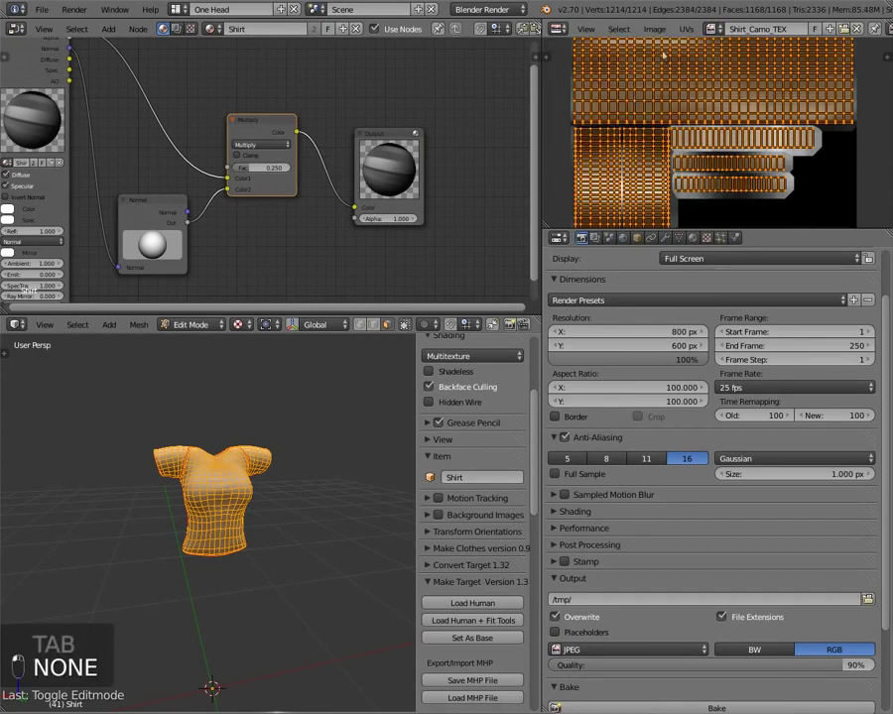
key(Tab)
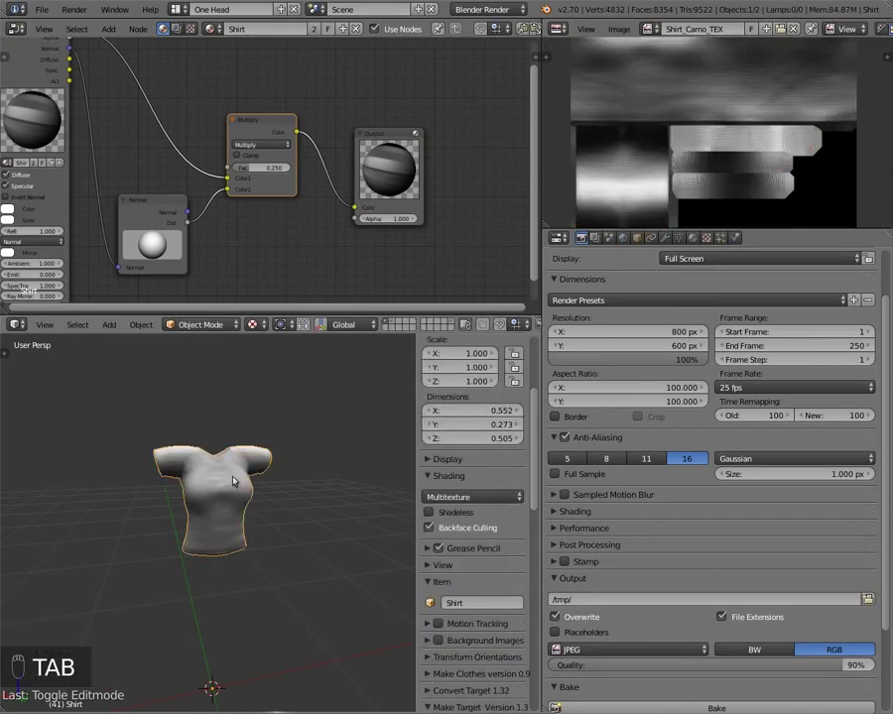
Put the shirt in Edit Mode and enable its camouflage Fabric texture
key(Tab)
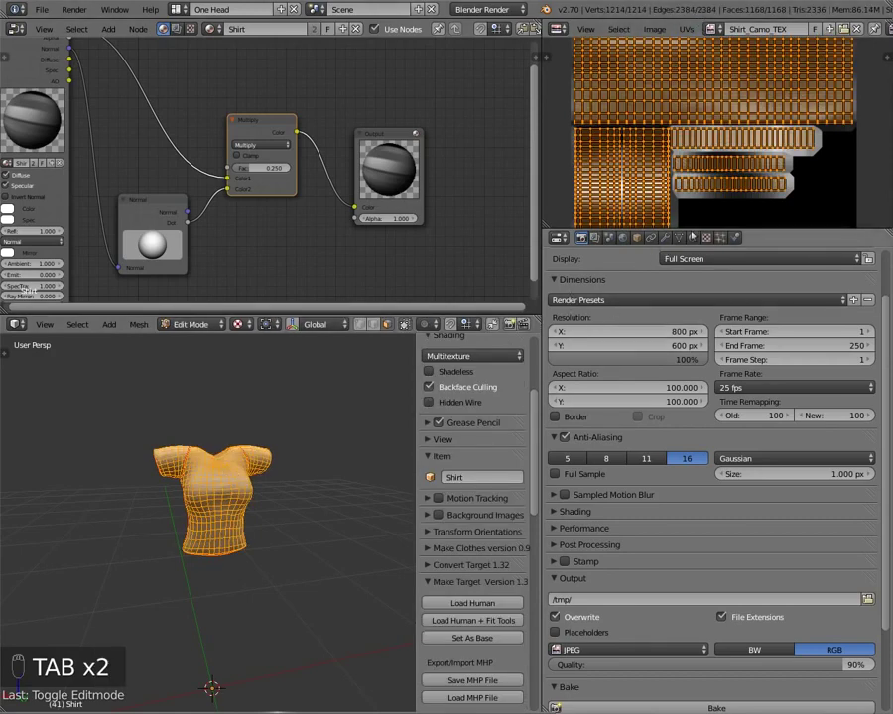
click(692, 238)
click(707, 239)
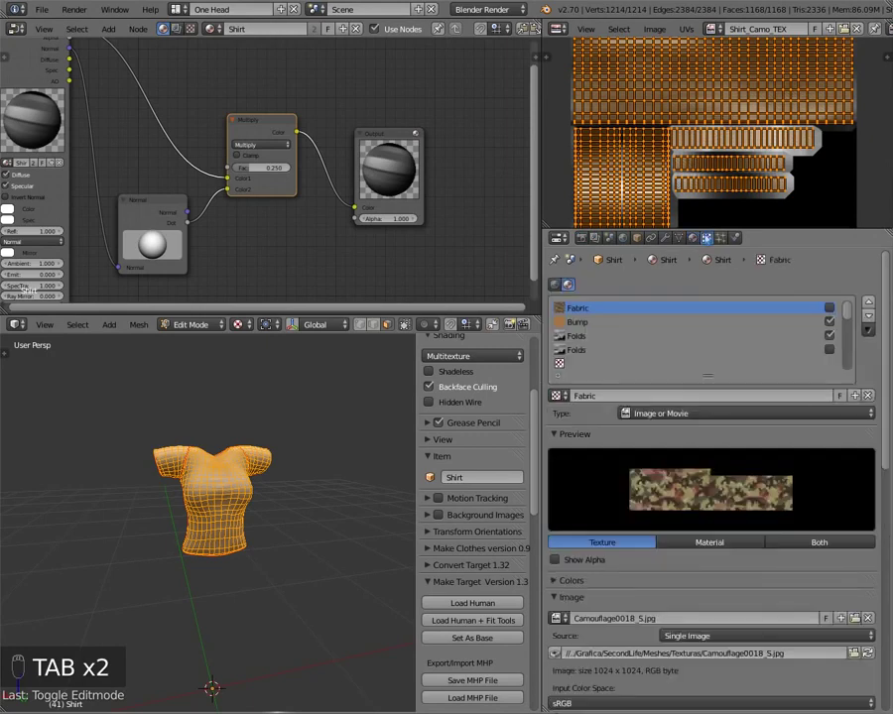
click(829, 308)
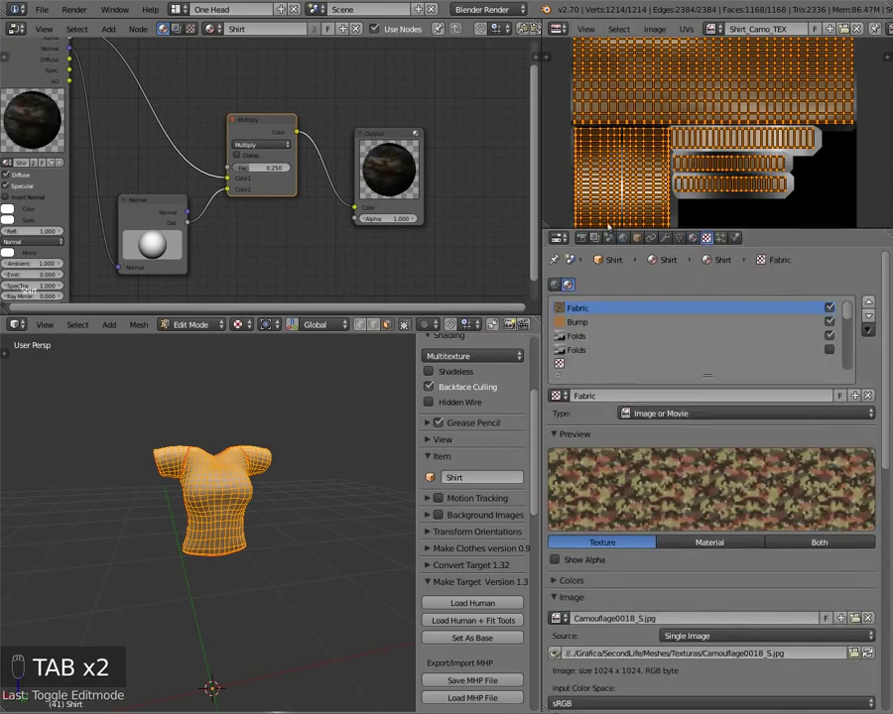
Bake a full render of the camouflage shirt into Shirt_Camo_TEX and check the result in Object Mode
click(585, 239)
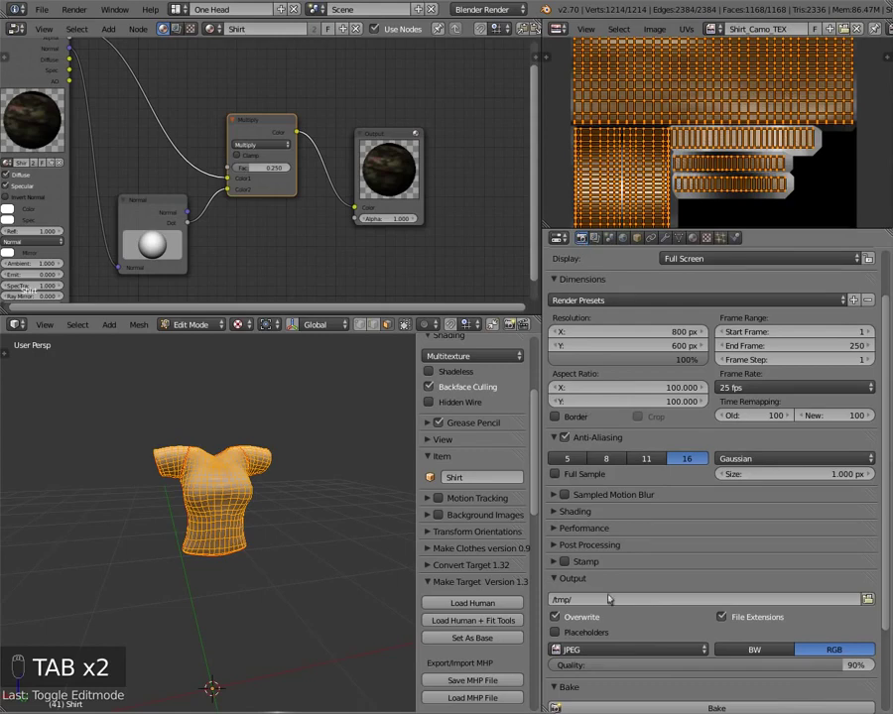
scroll(723, 529, down, 4)
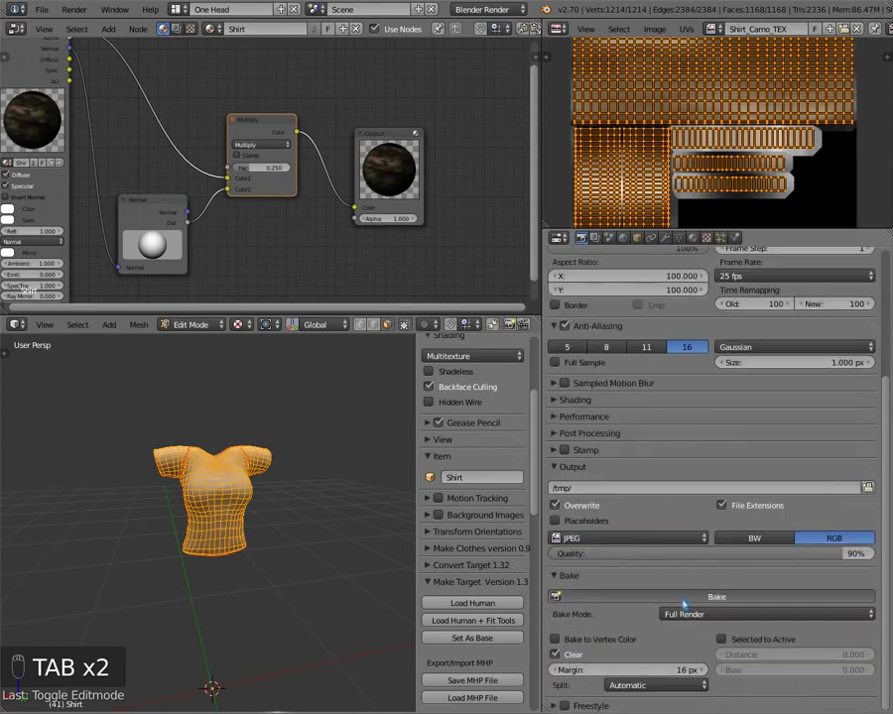
click(685, 597)
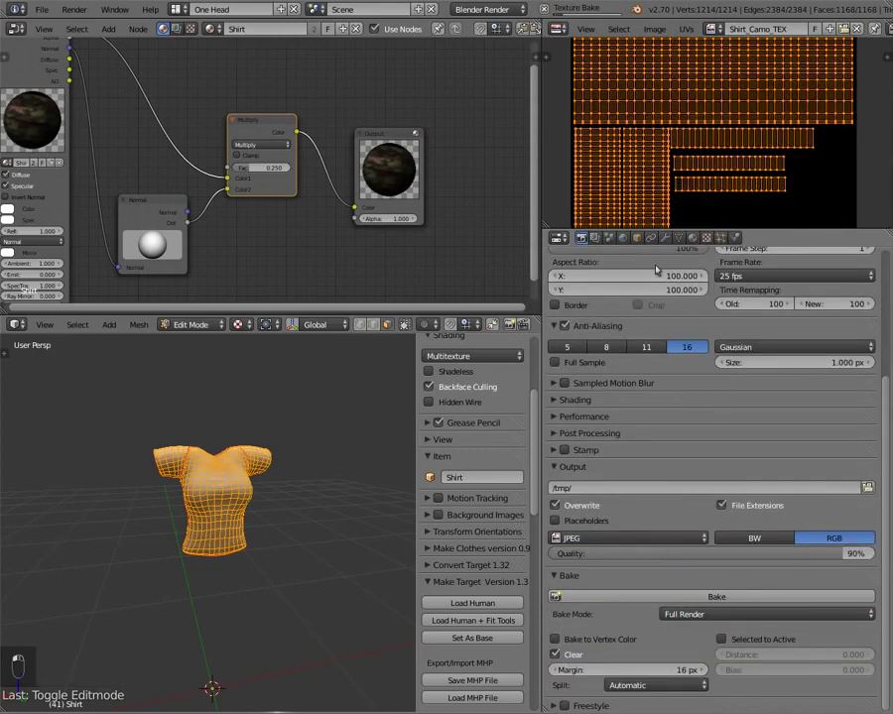
key(Tab)
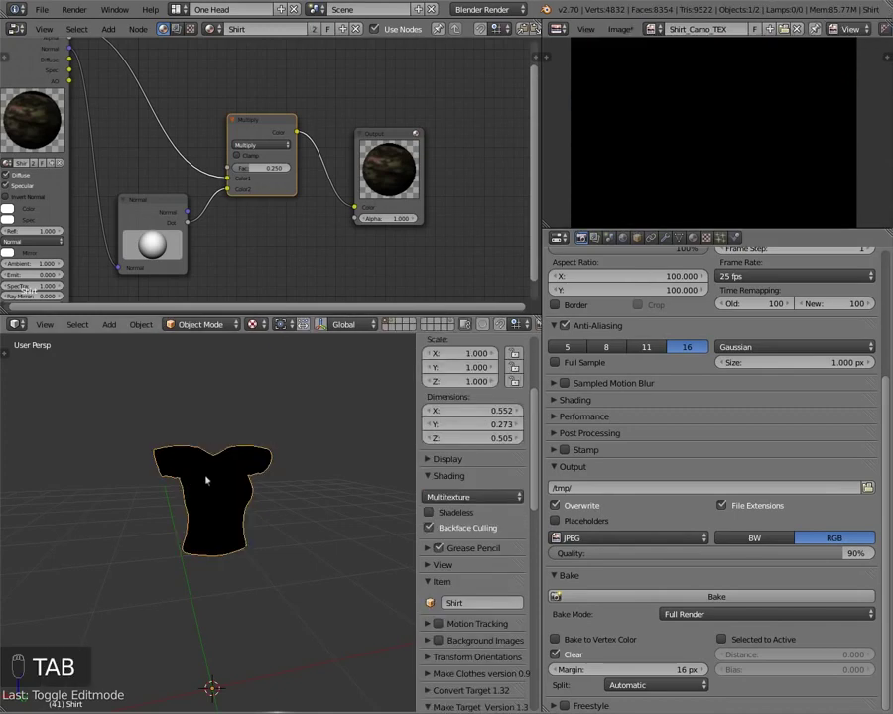
key(Tab)
key(Tab)
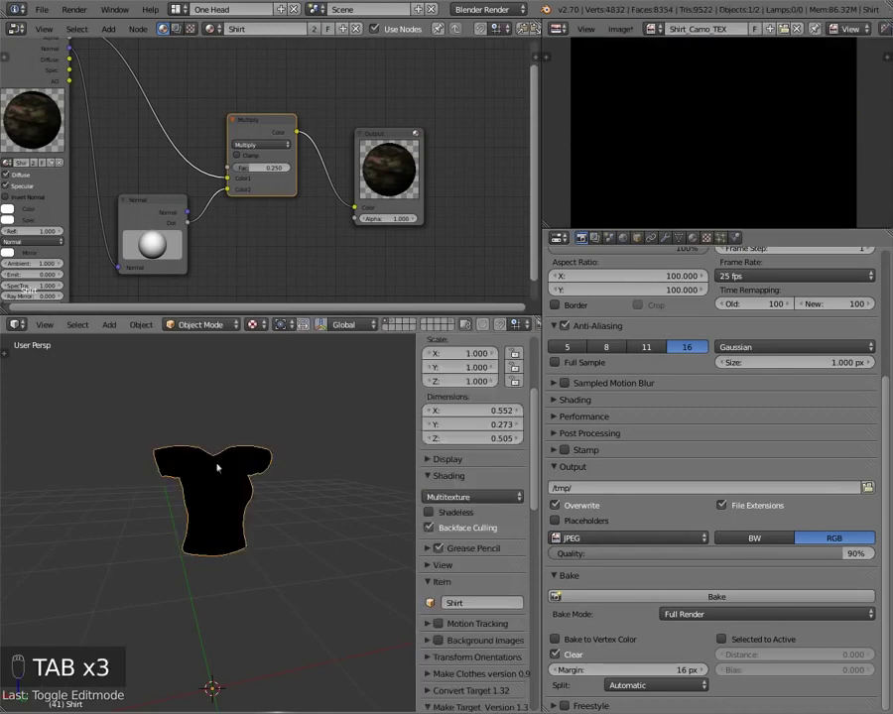
Move the four hemi lamps from layer 2 back to layer 1 and display layer 1 with the shirt
key(2)
scroll(228, 493, down, 4)
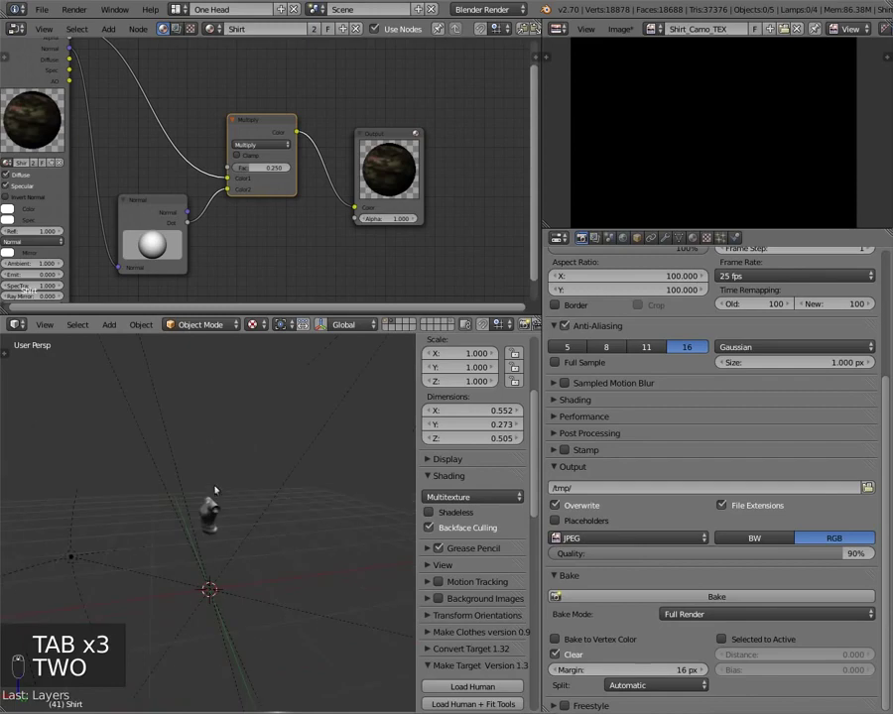
right_click(150, 396)
shift+right_click(136, 539)
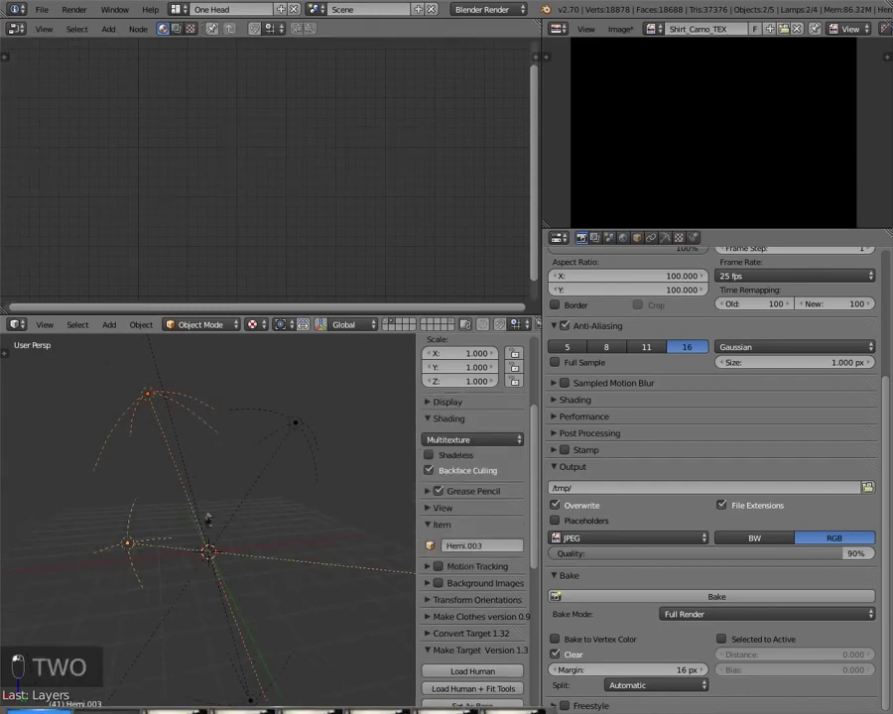
shift+right_click(308, 425)
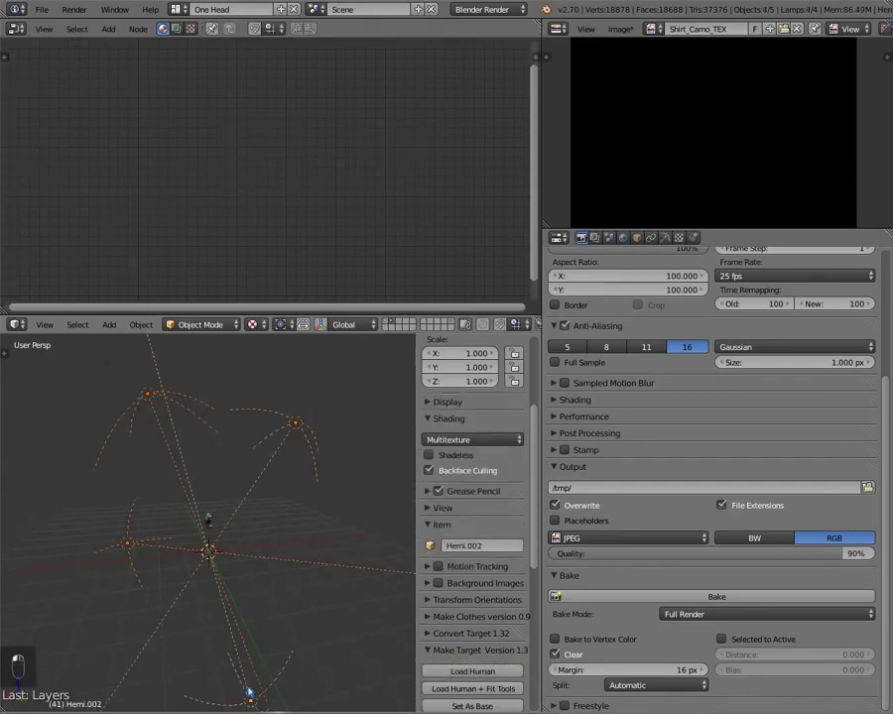
key(m)
key(1)
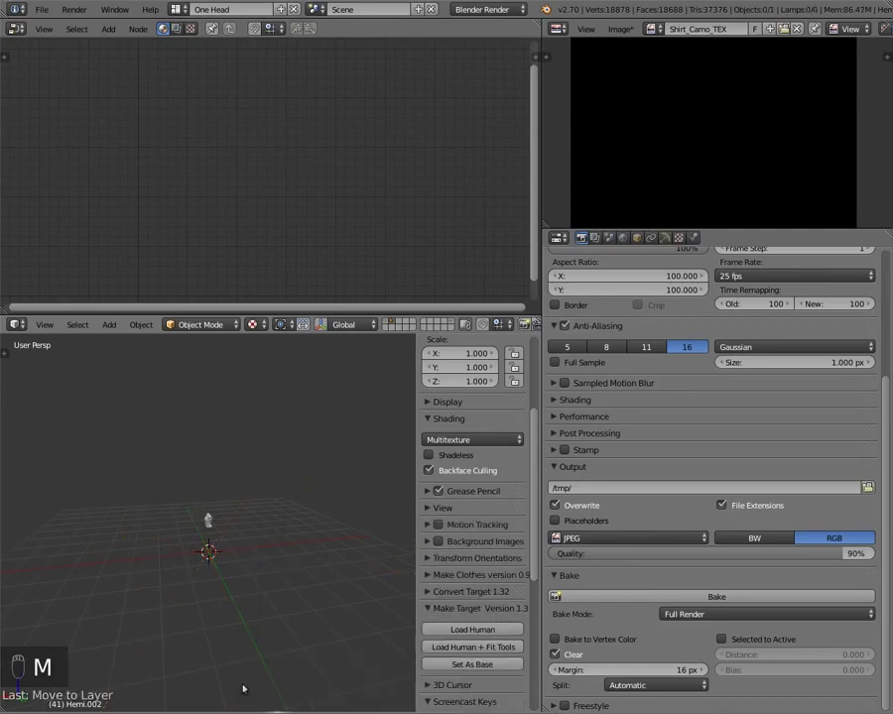
key(1)
scroll(216, 635, up, 6)
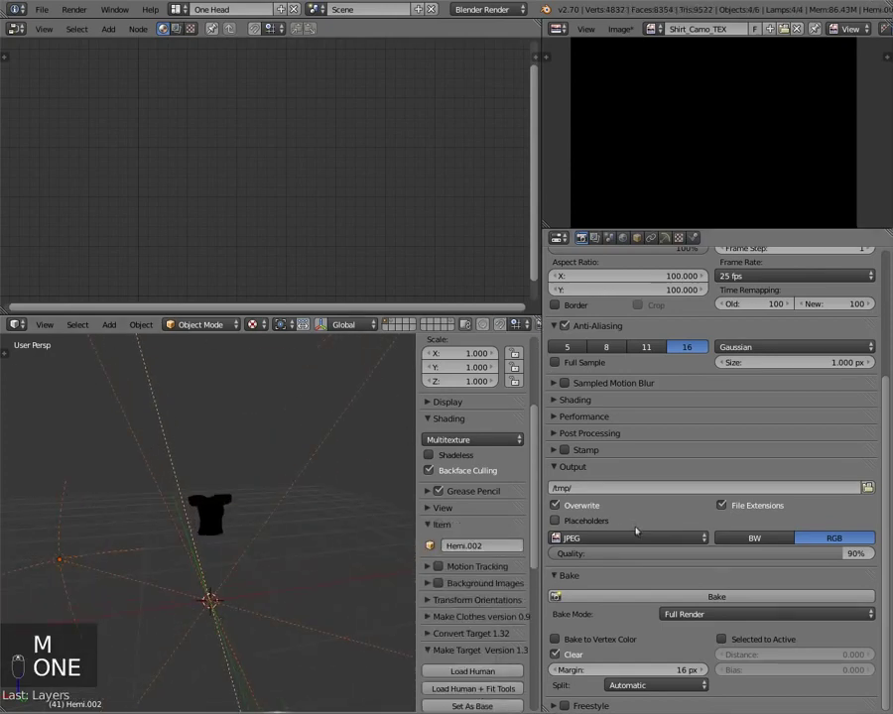
Select the shirt, rebake the full render into Shirt_Camo_TEX with the lamps active, and check the result on the model
click(656, 597)
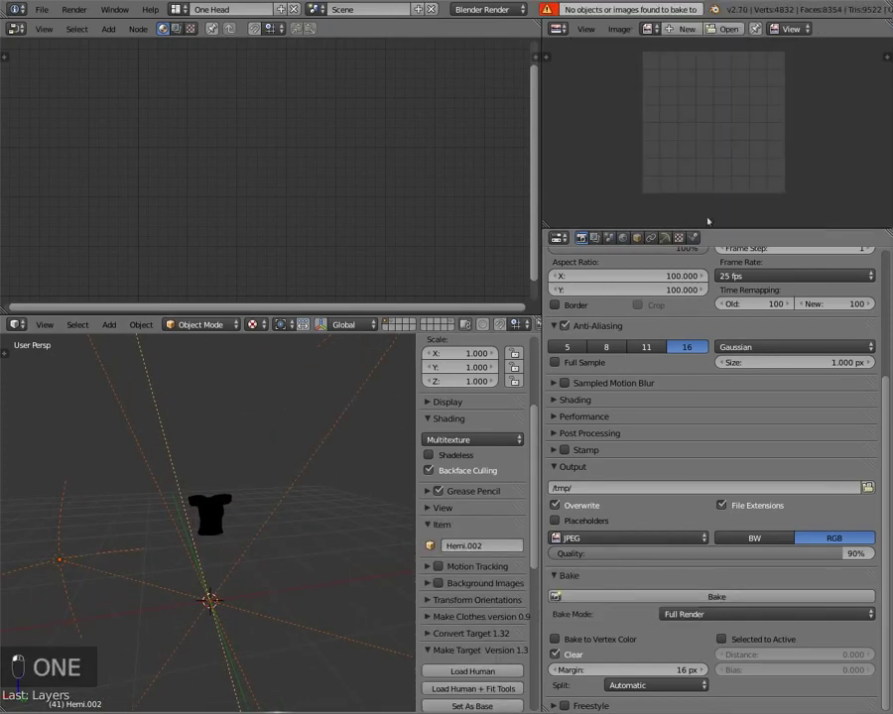
right_click(212, 513)
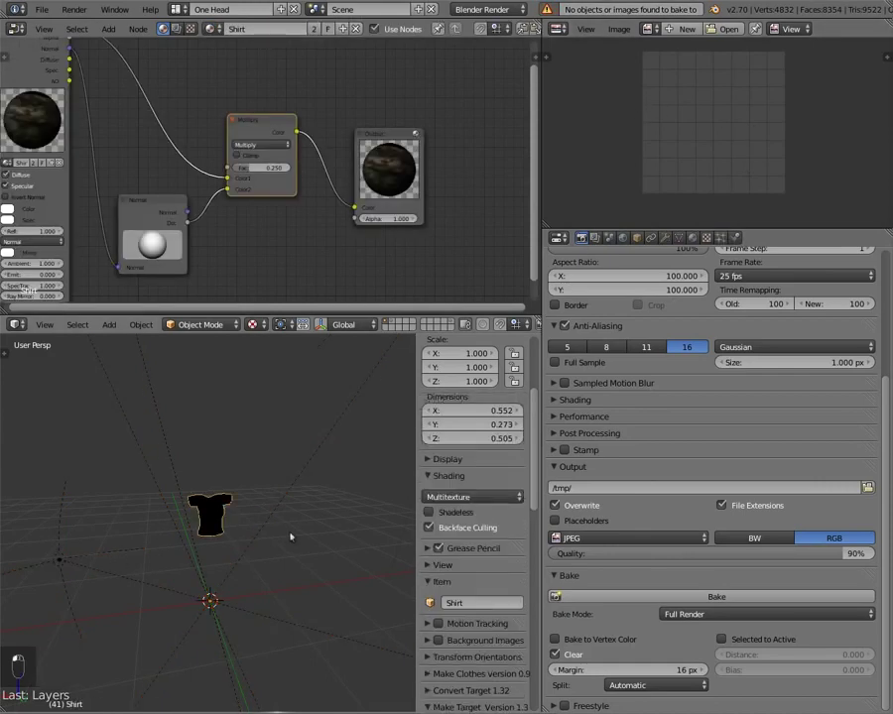
key(Tab)
key(Tab)
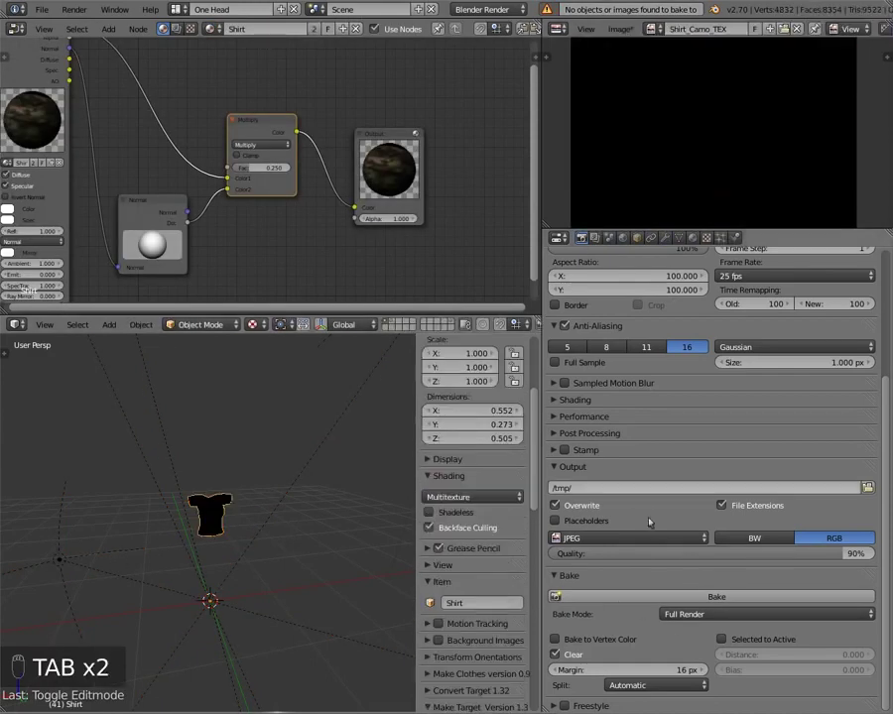
click(714, 596)
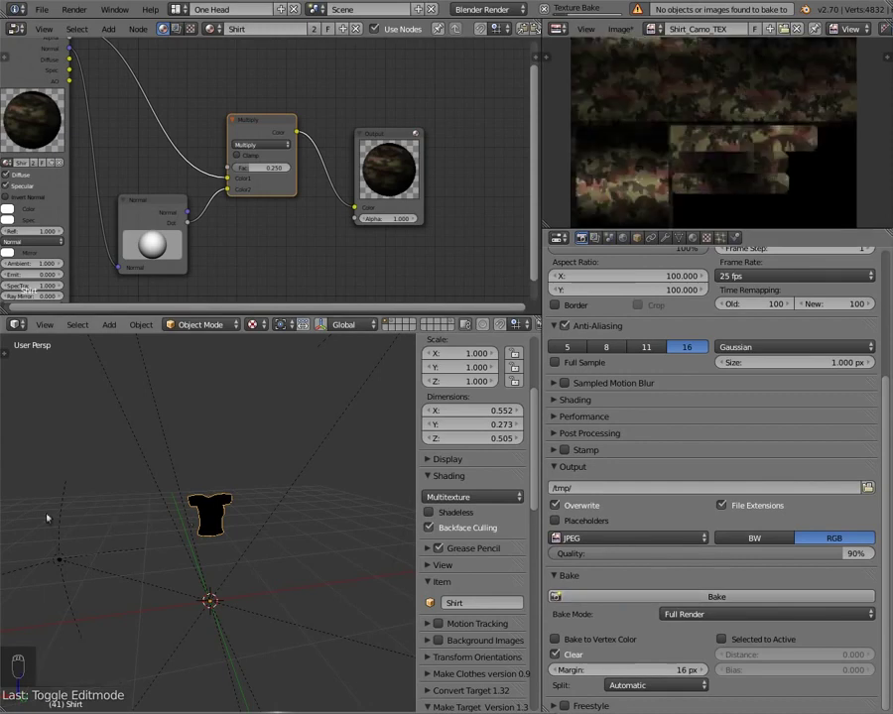
scroll(323, 475, up, 10)
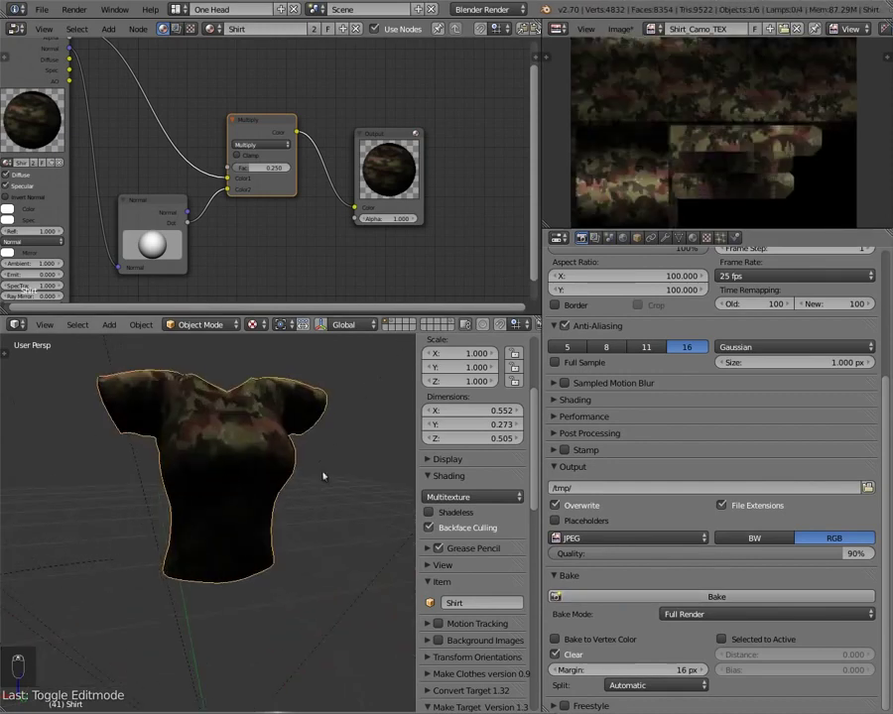
mouse_move(193, 479)
middle_down()
mouse_move(371, 454)
mouse_move(174, 474)
mouse_move(204, 486)
middle_up()
Save the rebaked Shirt_Camo_TEX image over its existing file
scroll(205, 486, down, 8)
scroll(205, 486, down, 5)
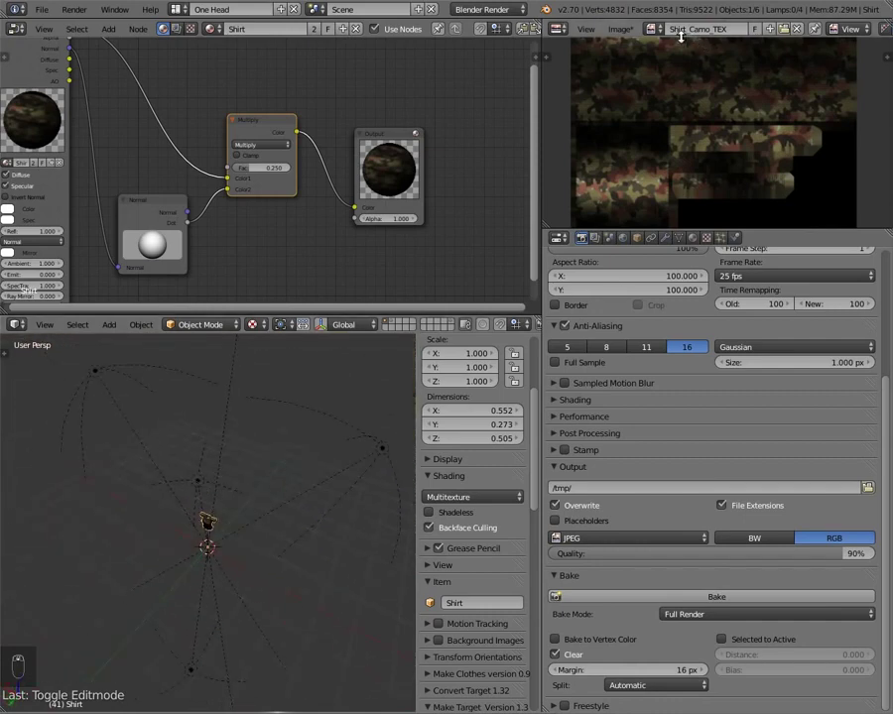
click(620, 29)
click(649, 99)
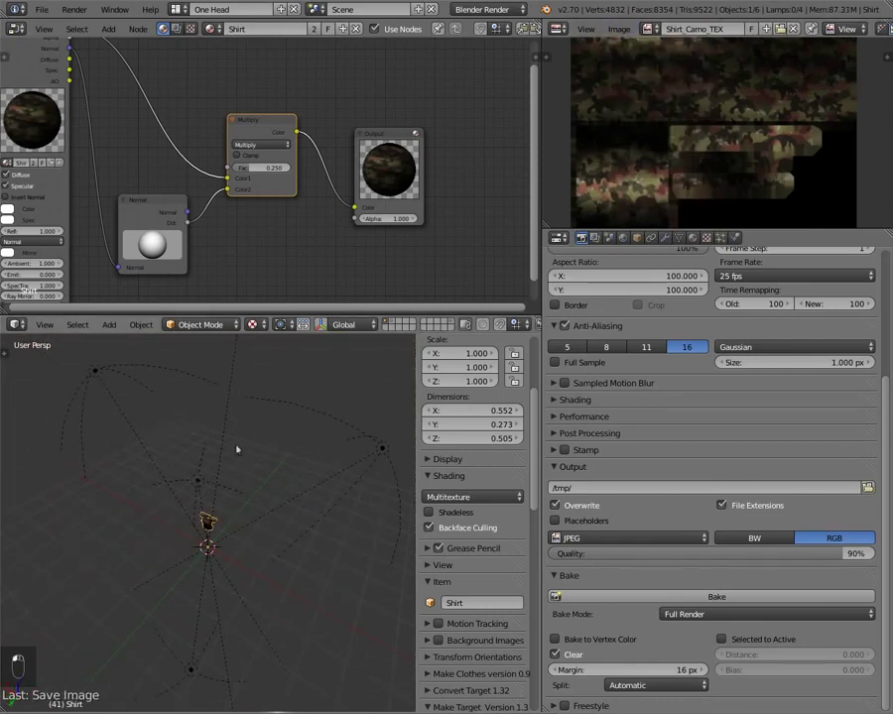
Put the shirt in Edit Mode and assign Shirt_White_TEX as the image for its UVs
key(Tab)
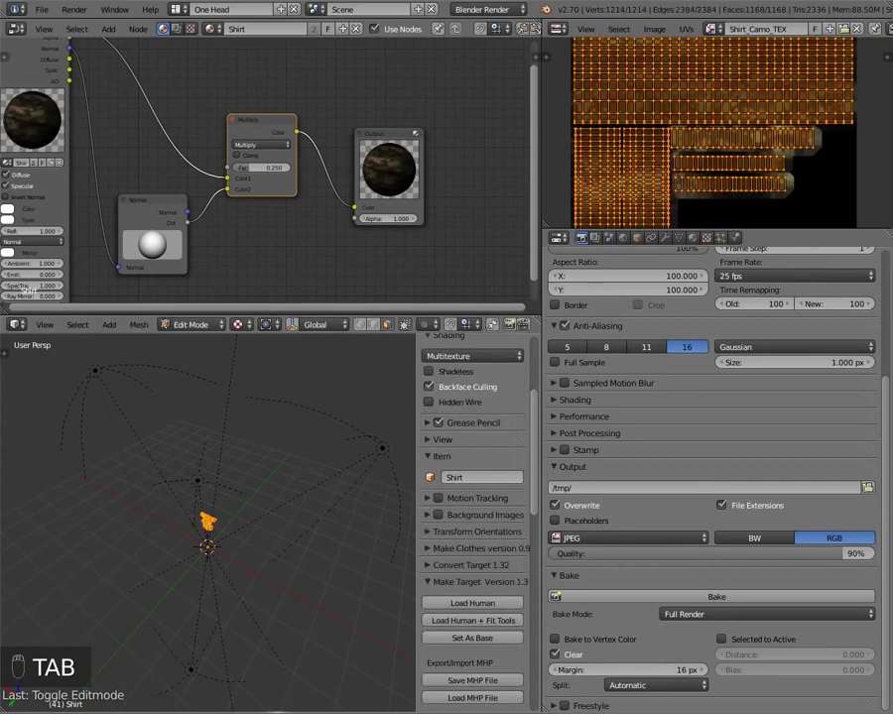
click(712, 30)
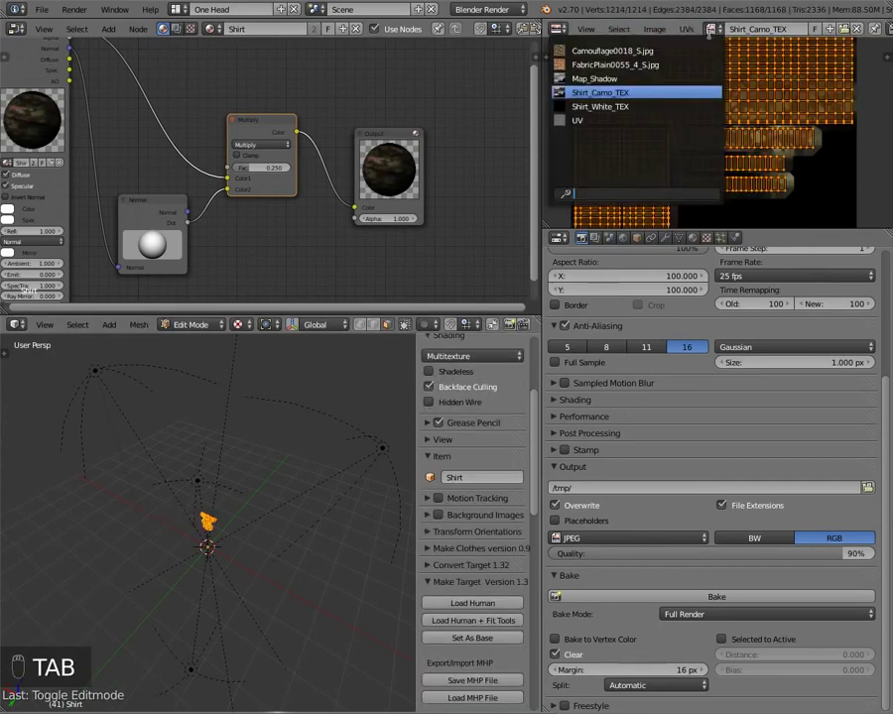
click(659, 105)
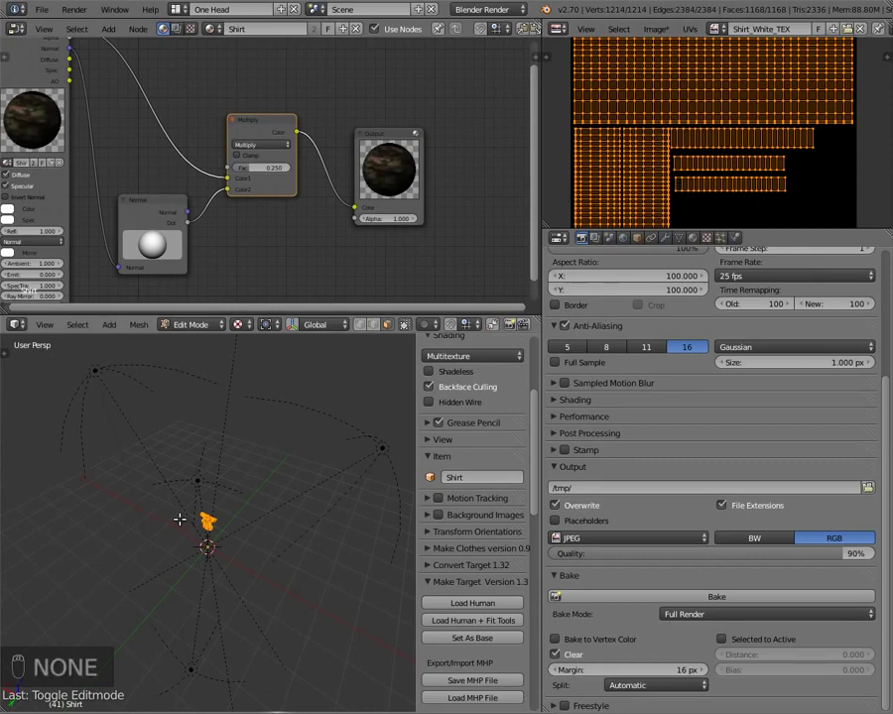
scroll(653, 131, down, 4)
scroll(674, 171, up, 1)
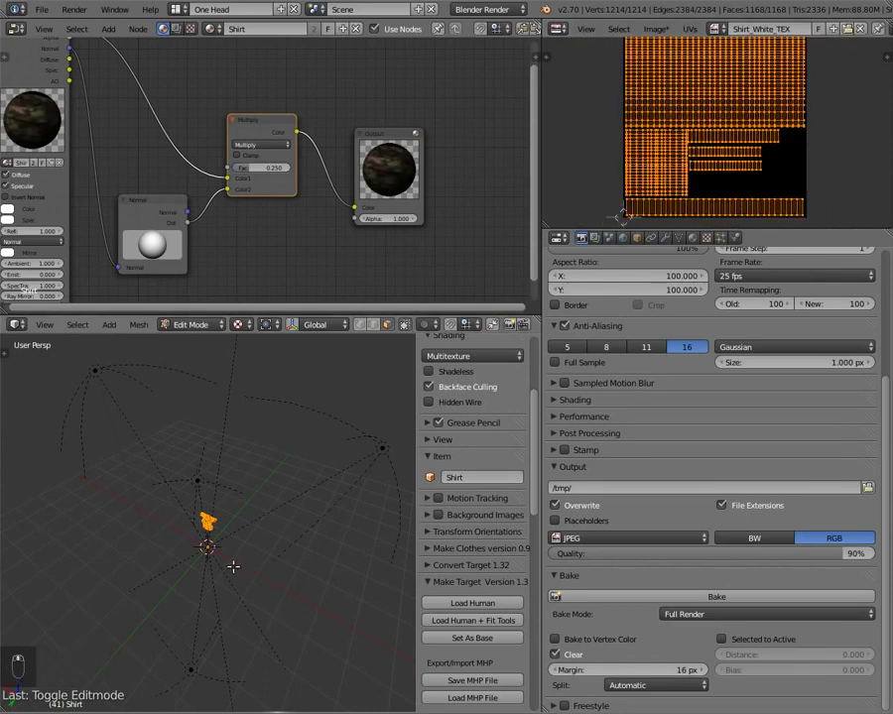
scroll(650, 75, down, 1)
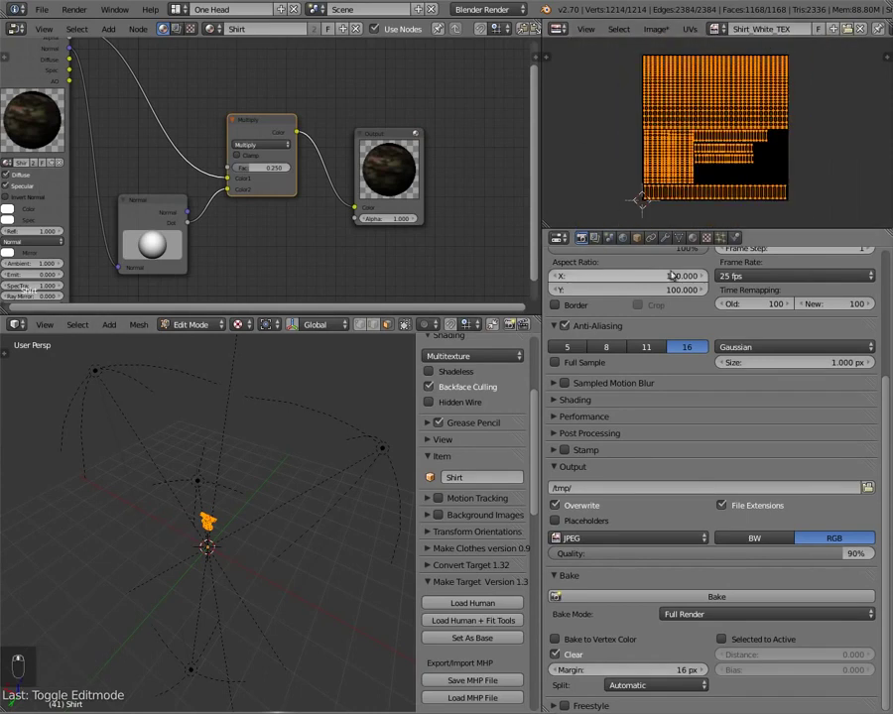
Disable the shirt's camouflage Fabric texture, bake the full render into Shirt_White_TEX and return to Object Mode
click(707, 239)
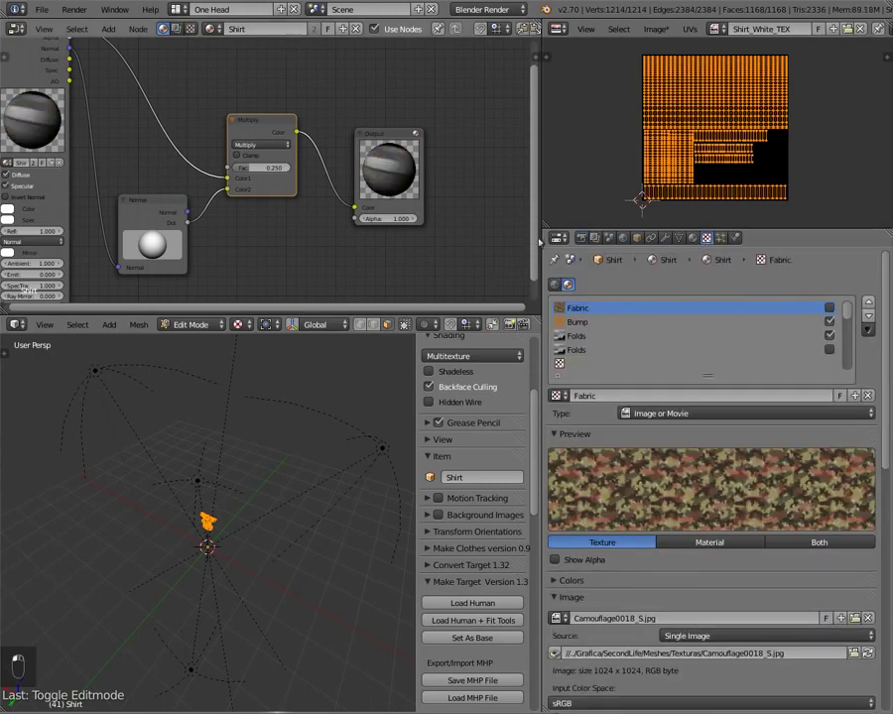
click(582, 240)
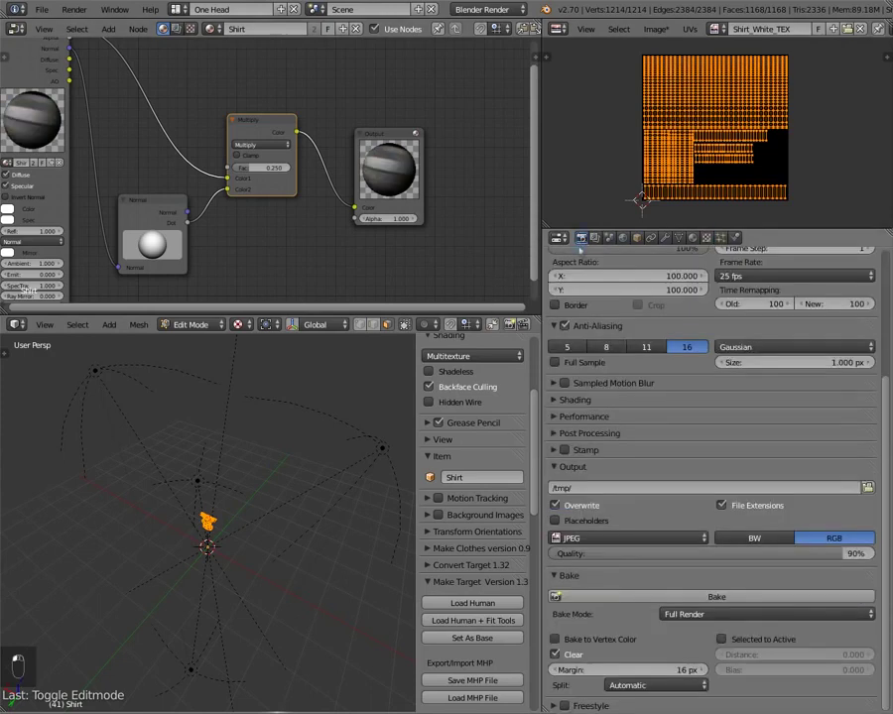
click(625, 594)
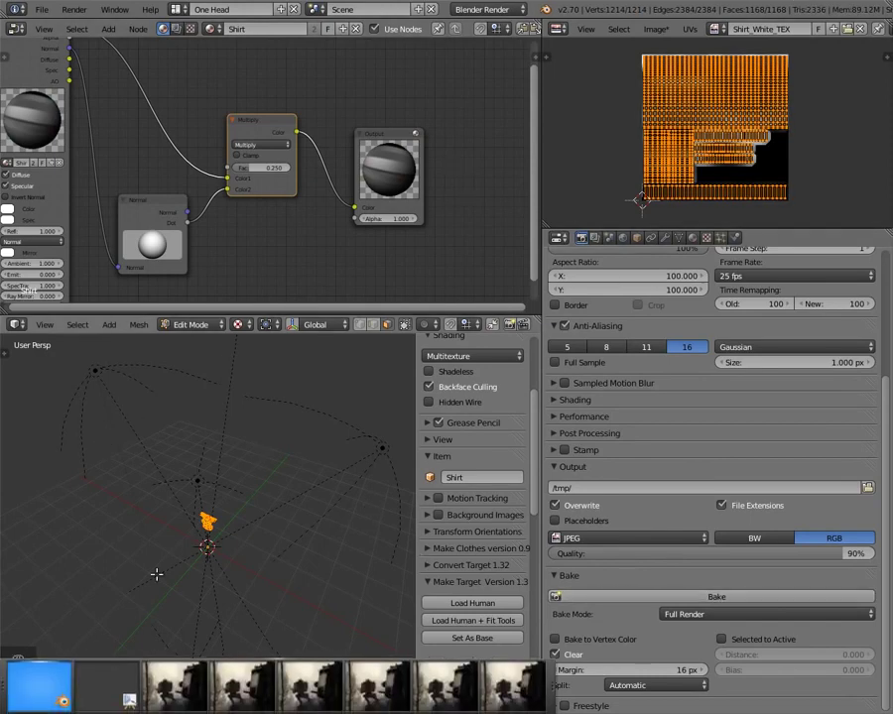
key(Tab)
Save the white bake as the JPEG file Shirt_White_TEX.jpg in the Blender Clothes TShirt folder
click(623, 28)
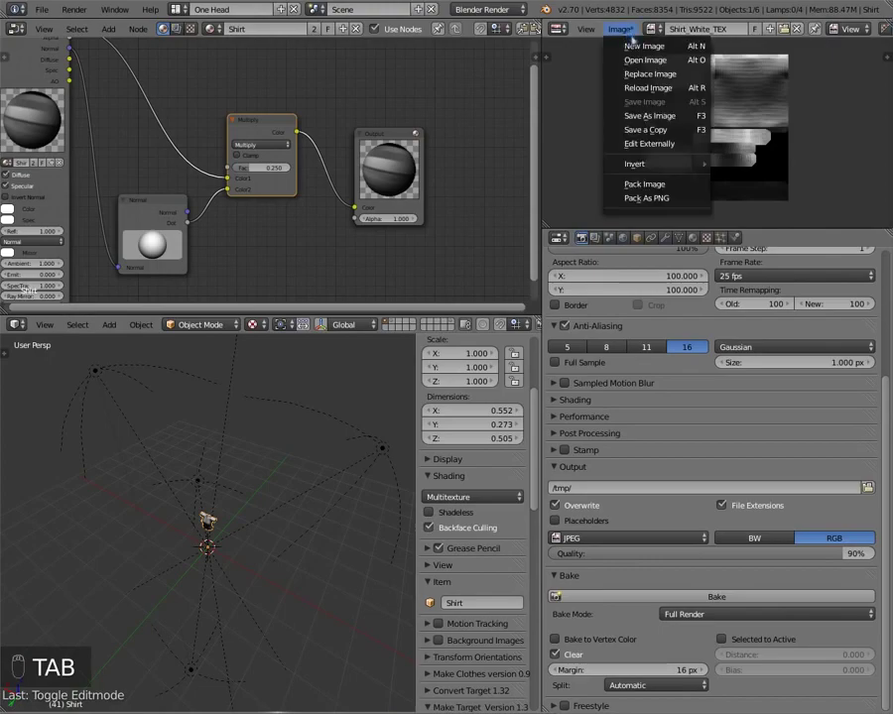
click(651, 115)
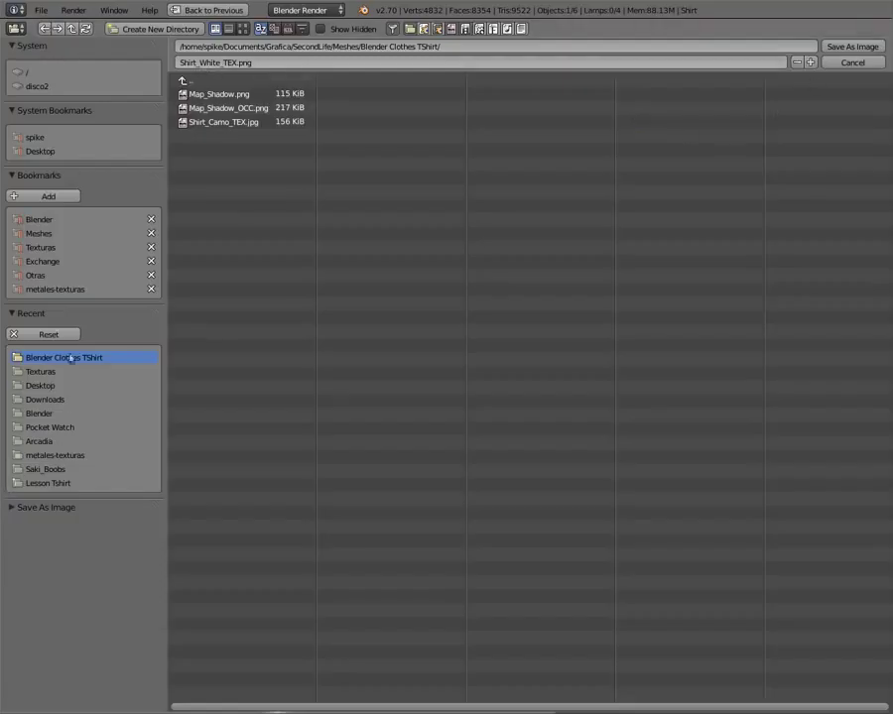
click(12, 509)
click(40, 527)
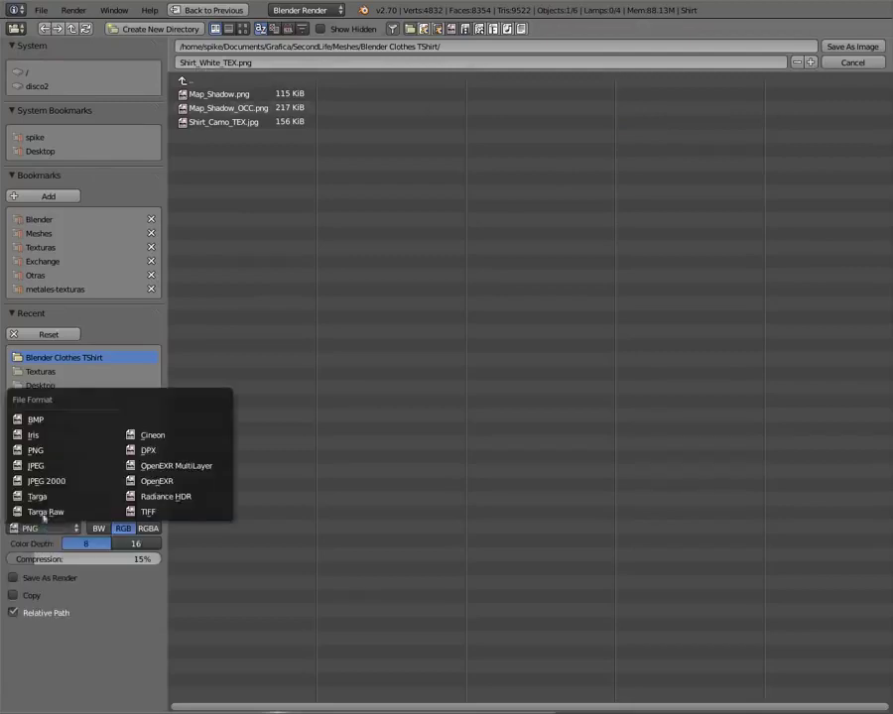
click(44, 465)
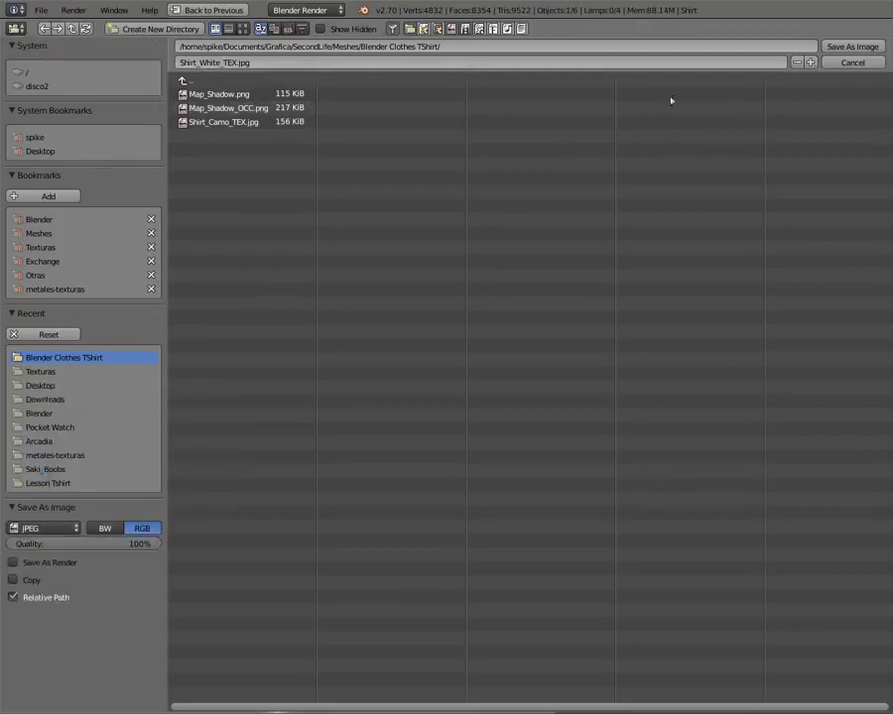
click(852, 47)
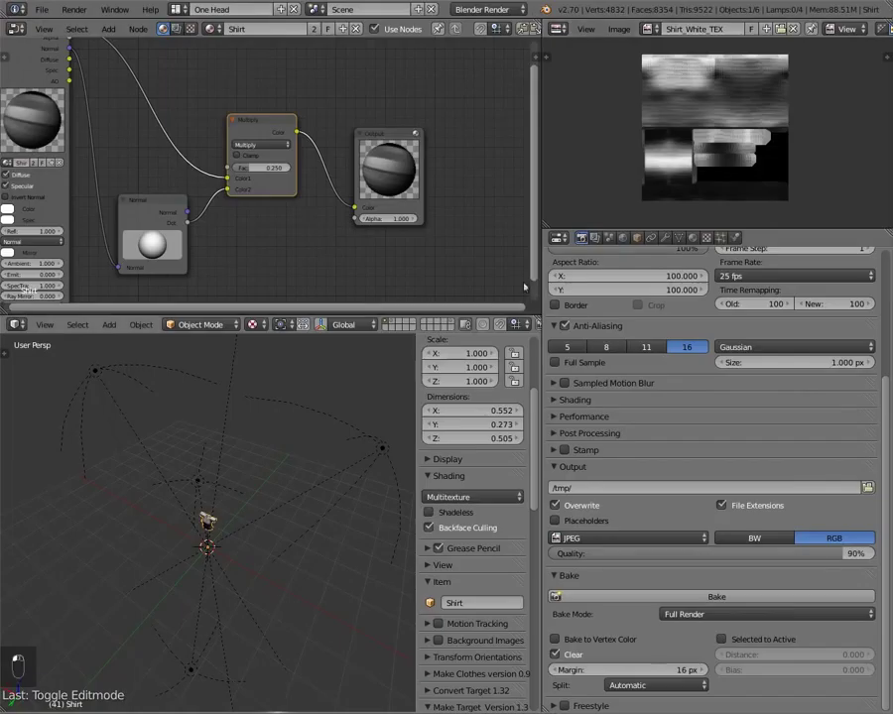
Invert the selection to pick the four hemi lamps and move them to layer 2
scroll(186, 485, down, 2)
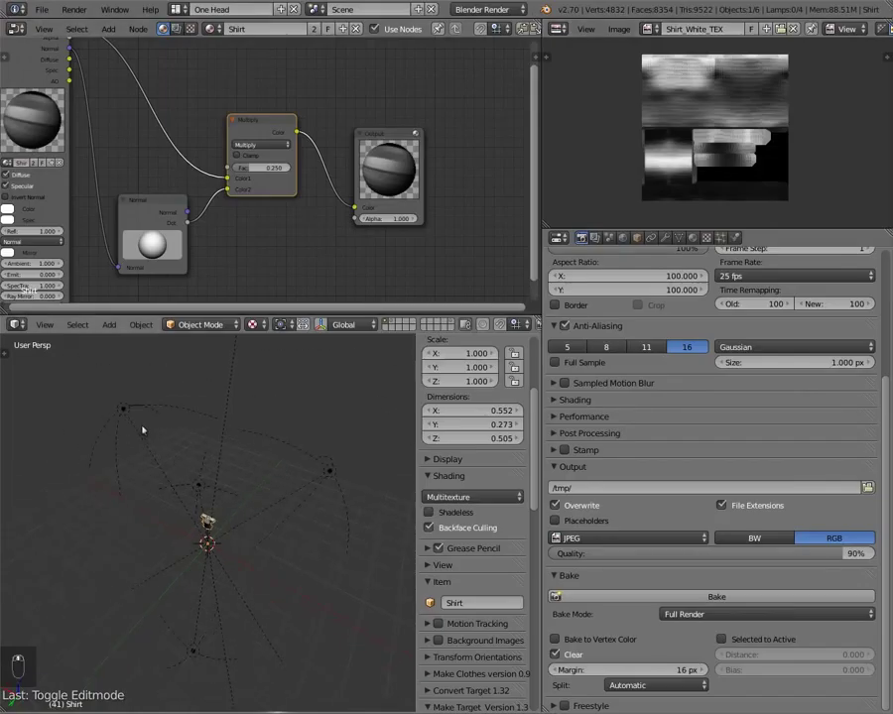
key(ctrl+i)
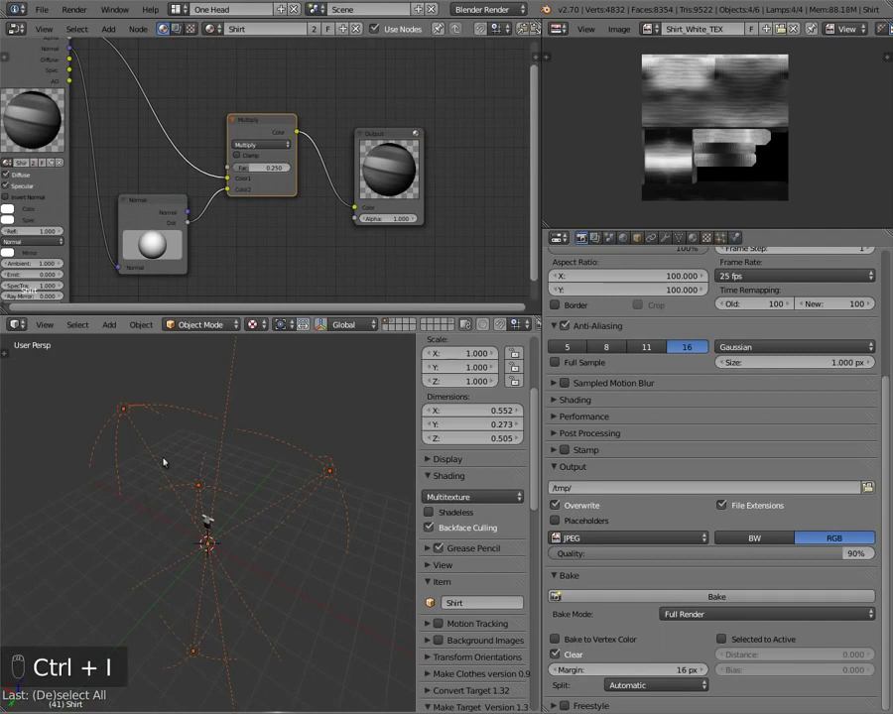
key(m)
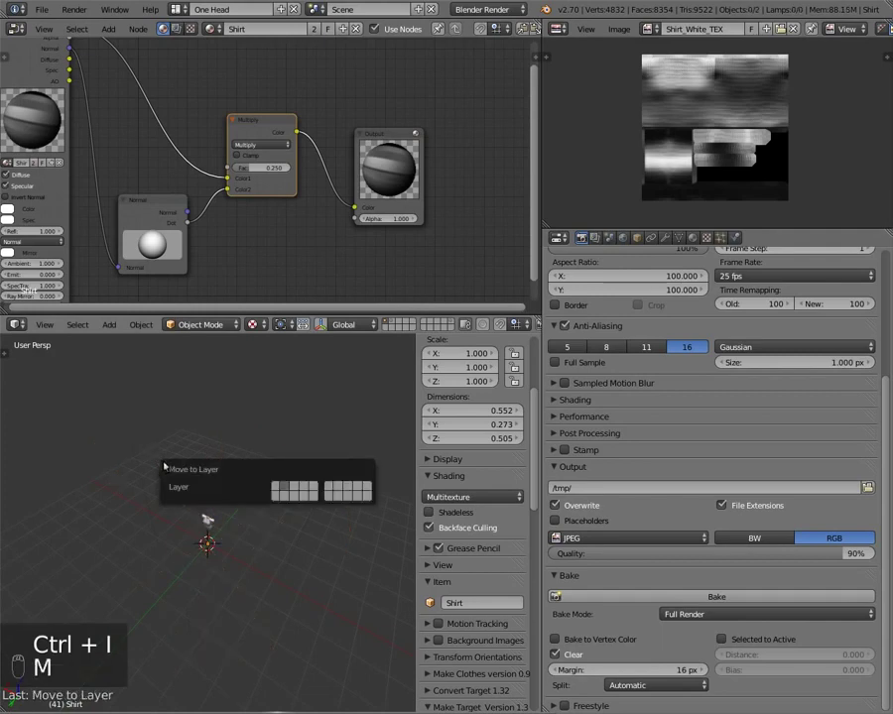
Select the shirt, assign Shirt_Camo_TEX to its UVs in Edit Mode and return to Object Mode
scroll(196, 562, up, 5)
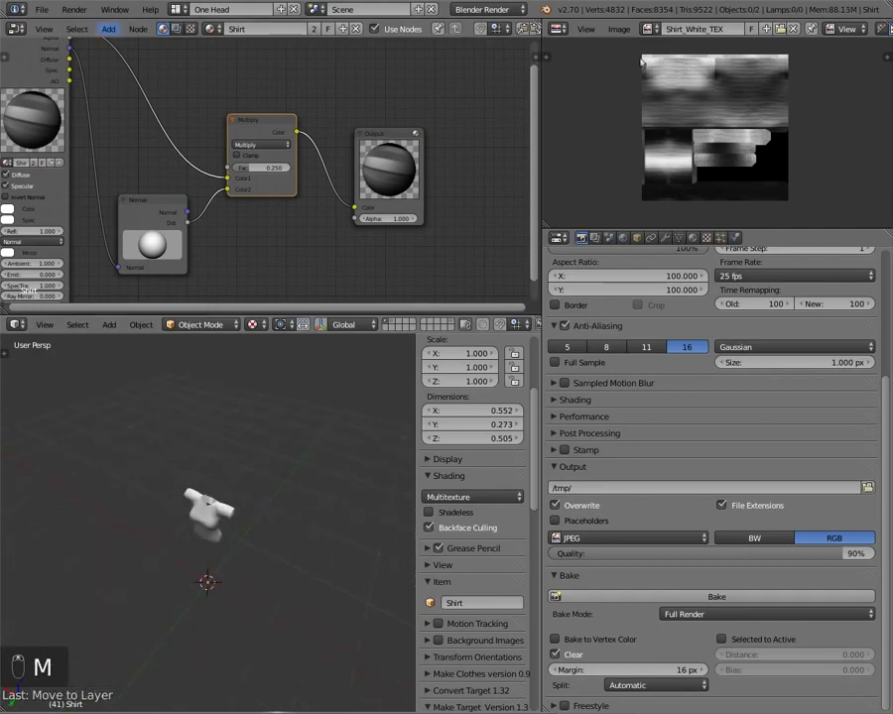
middle_drag(201, 482, 328, 400)
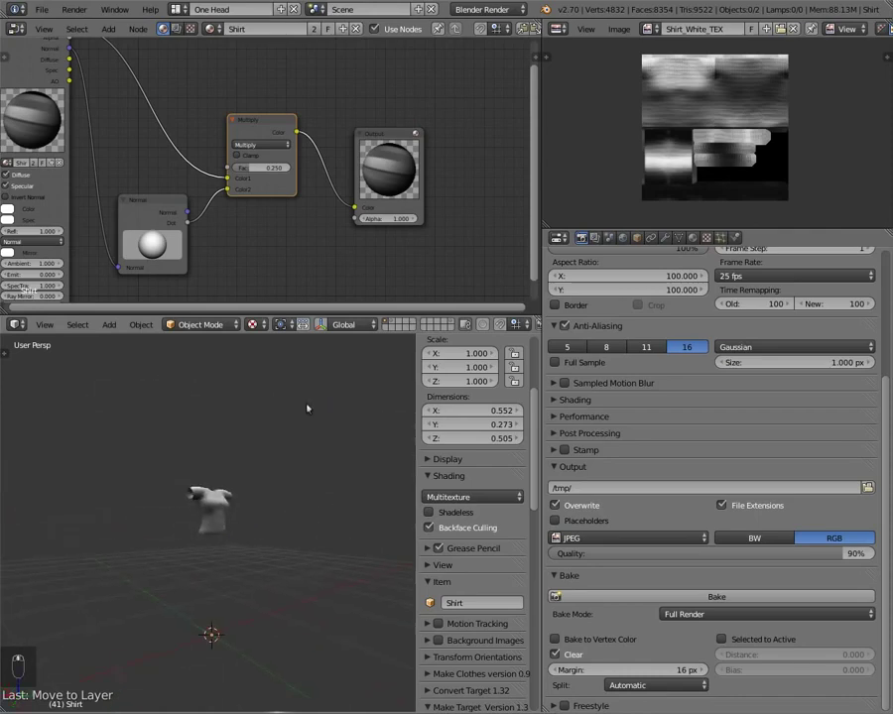
right_click(224, 513)
scroll(283, 486, up, 8)
middle_drag(253, 460, 223, 494)
key(Tab)
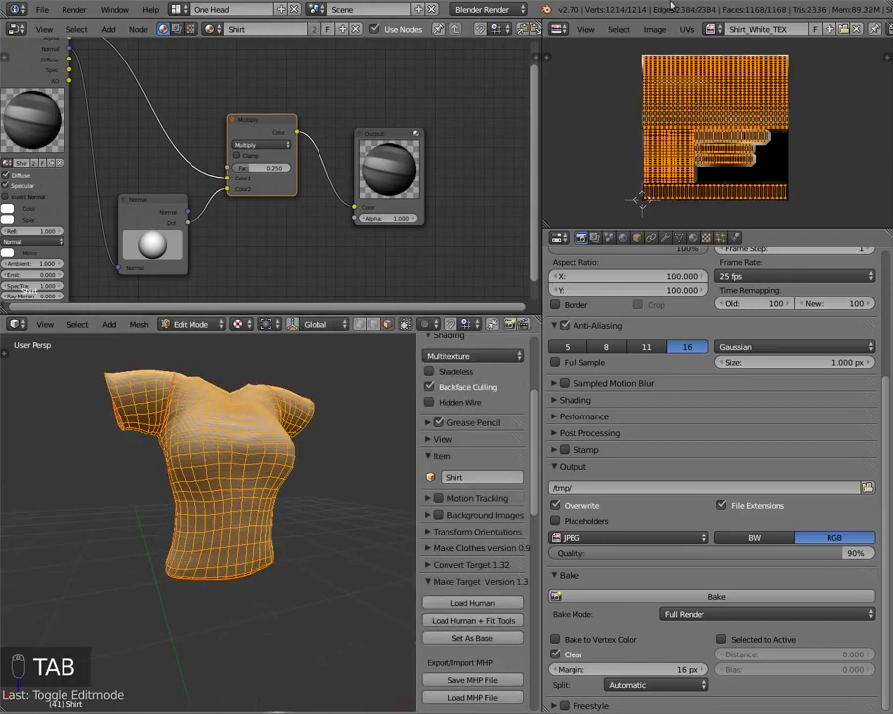
click(714, 31)
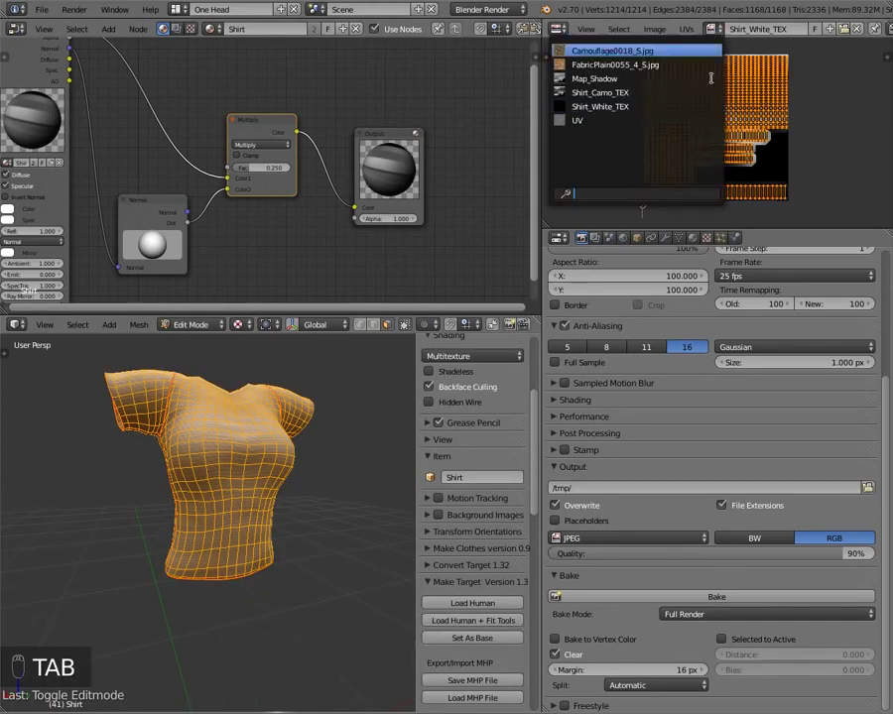
click(645, 92)
key(Tab)
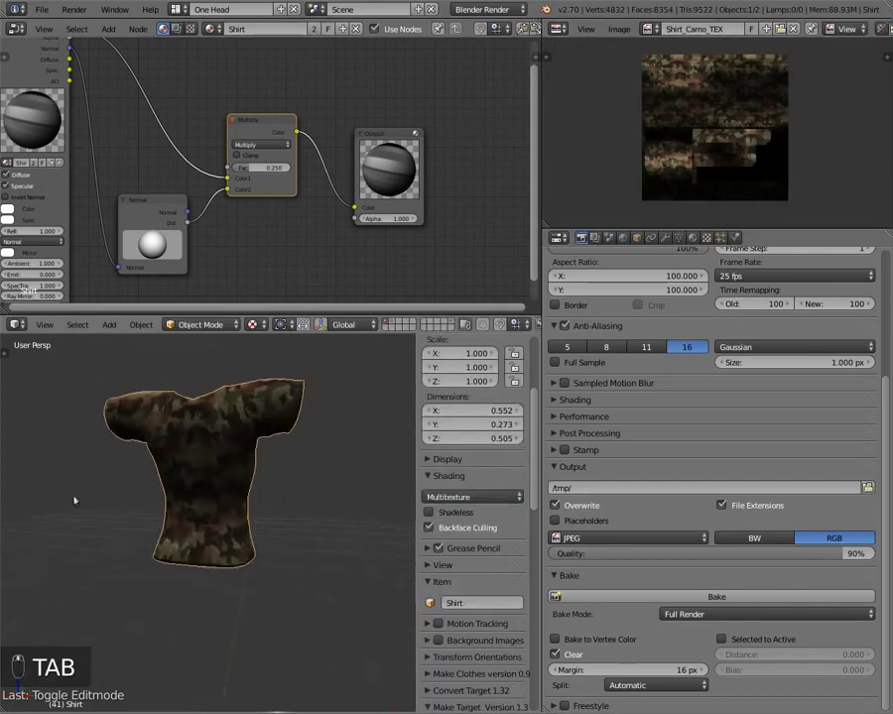
Examine the baked camouflage on the shirt's front, back and neckline in a maximized 3D view, then restore the layout
middle_drag(75, 501, 58, 508)
key(ctrl+Up)
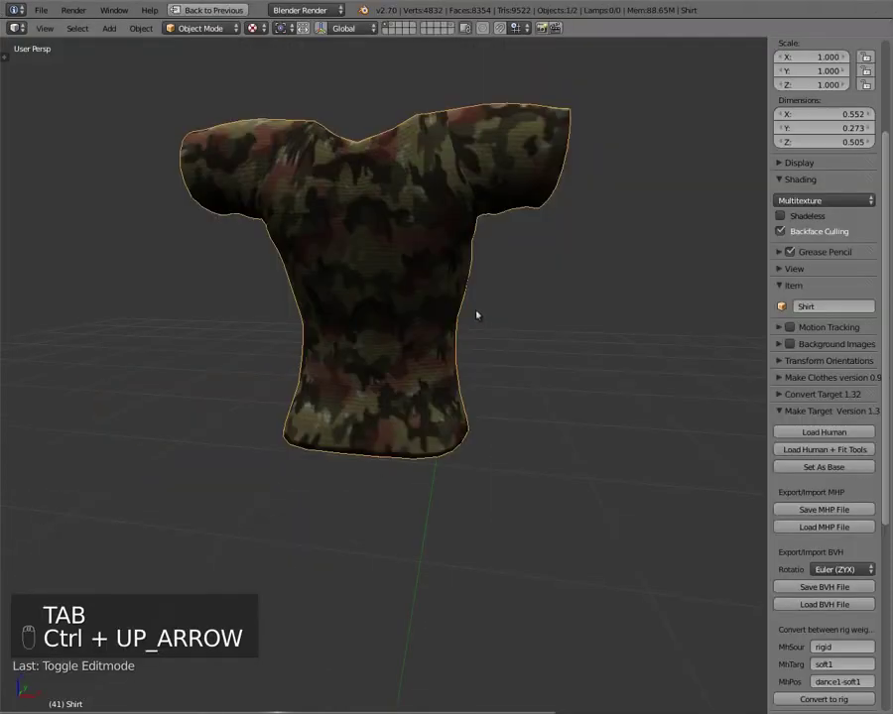
middle_drag(476, 313, 127, 270)
scroll(209, 350, down, 4)
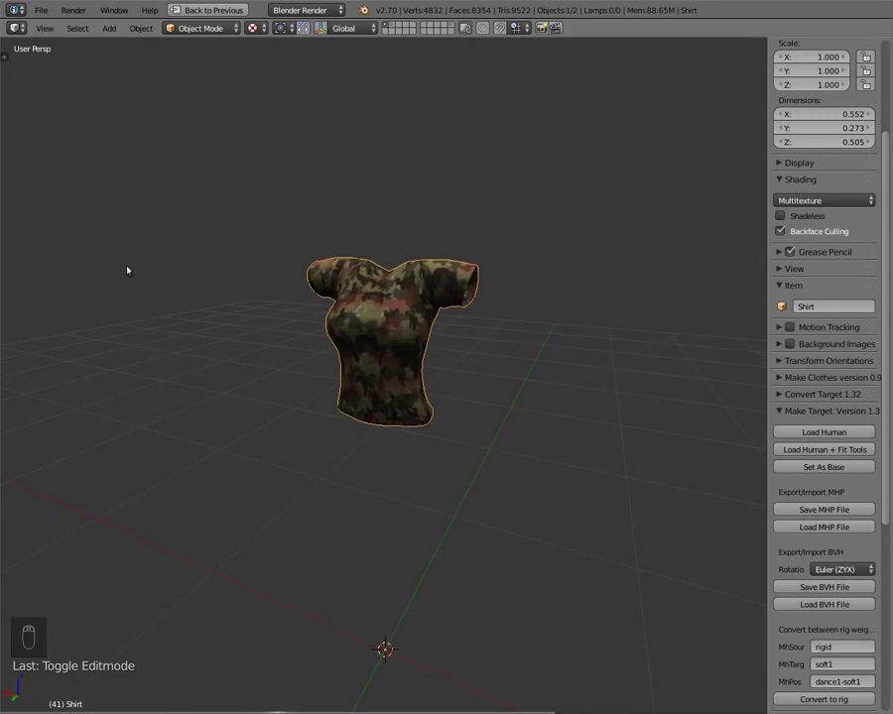
middle_drag(332, 357, 419, 313)
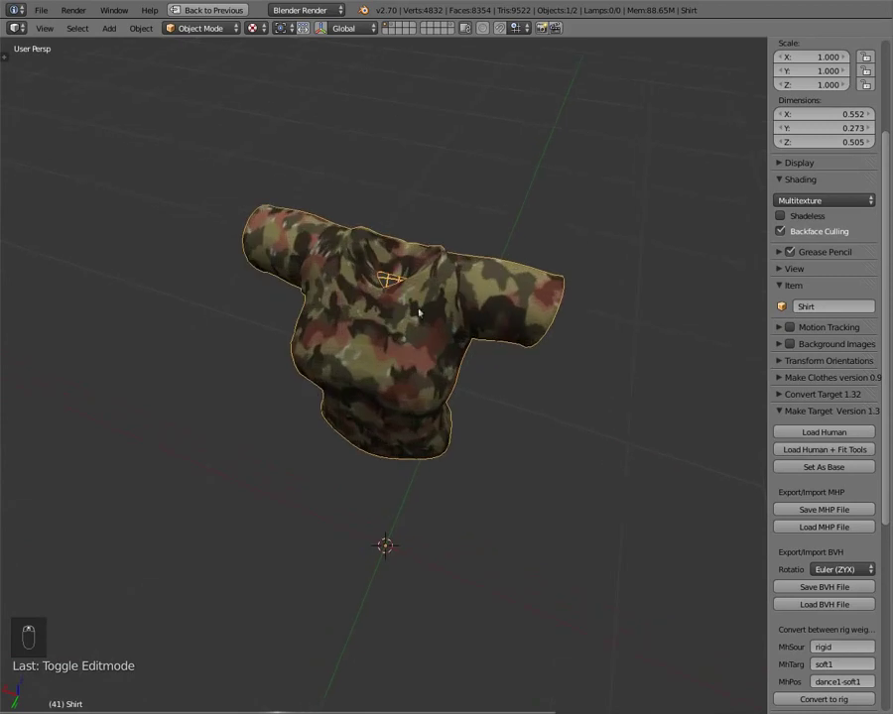
middle_drag(351, 373, 389, 304)
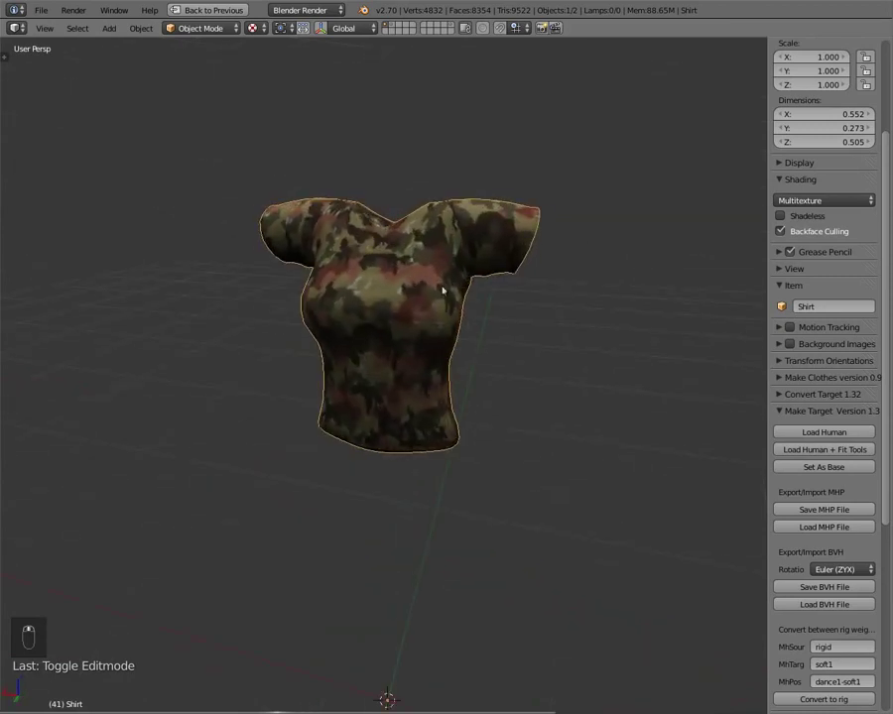
middle_drag(310, 387, 334, 200)
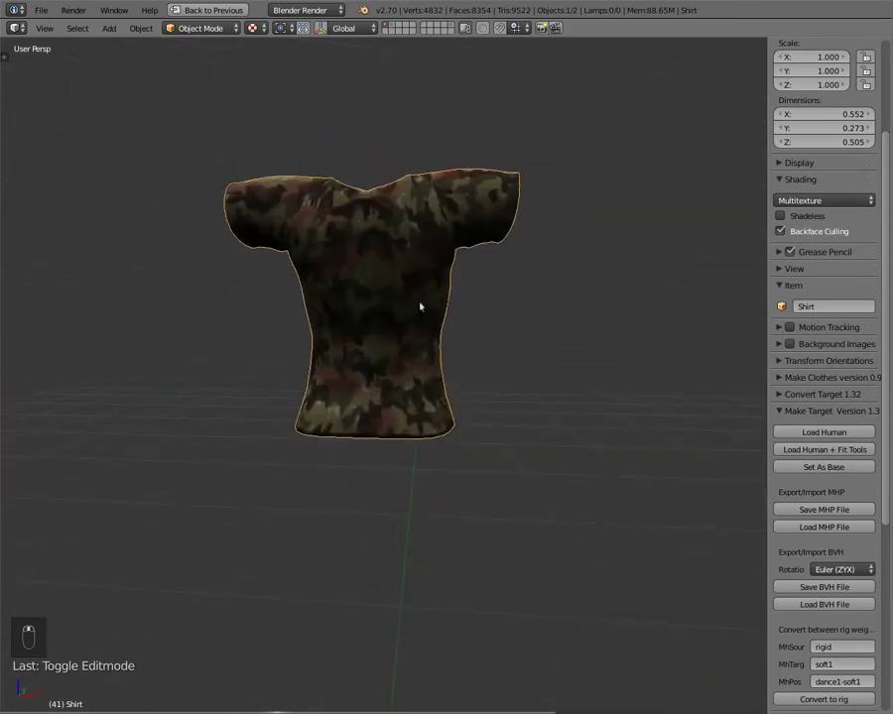
middle_drag(420, 306, 179, 395)
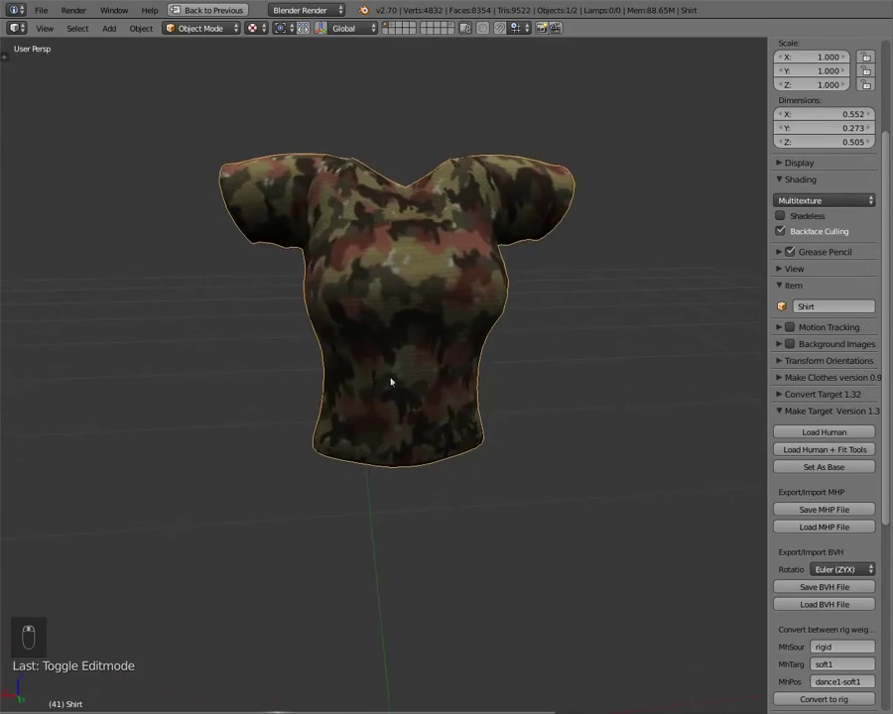
key(ctrl+Up)
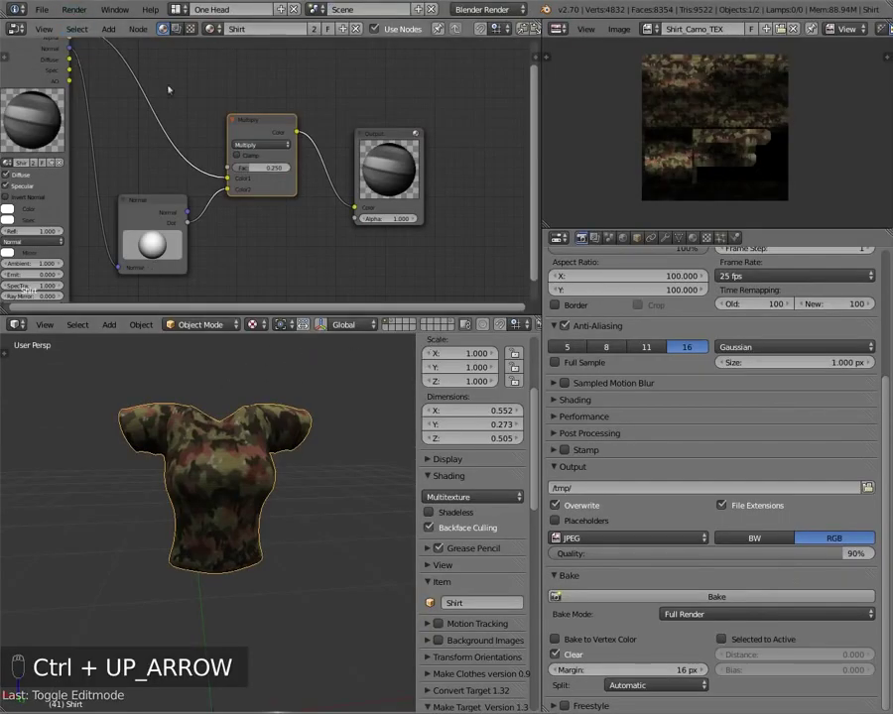
Join the node editor area into the 3D view below it and hide the view's properties sidebar
right_click(400, 314)
click(375, 329)
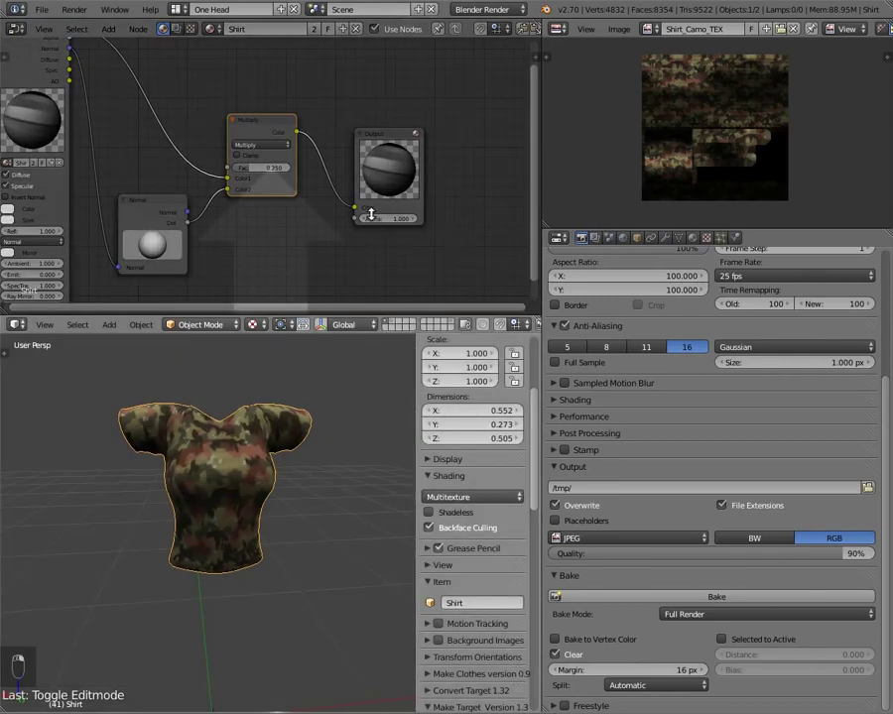
click(386, 288)
key(n)
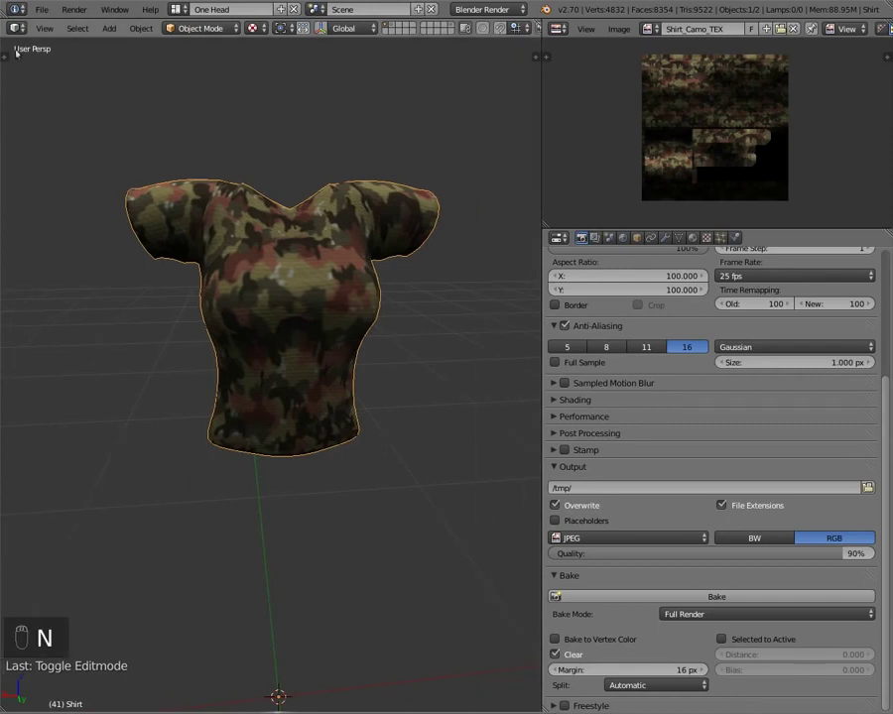
Set up a Collada export of Tshirt.dae to the Blender Clothes TShirt folder using the Sl+Open Sim Rigged preset
click(41, 11)
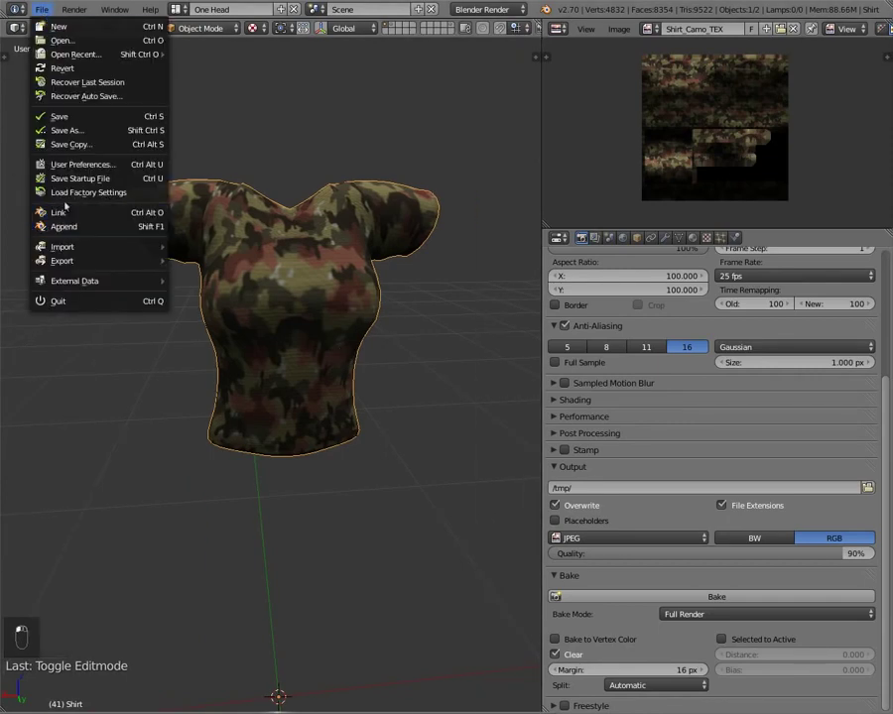
mouse_move(67, 262)
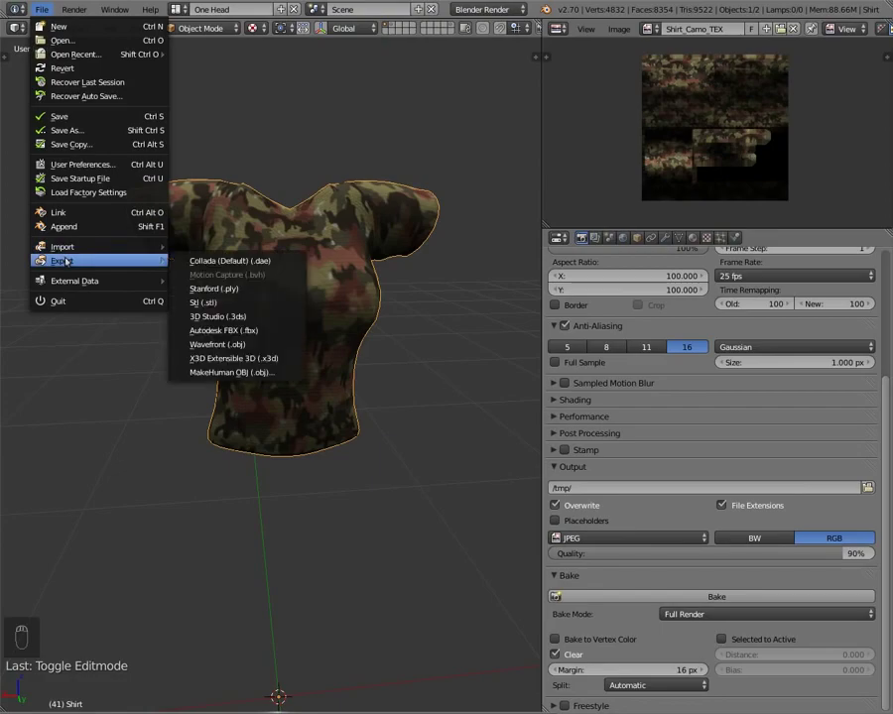
click(240, 261)
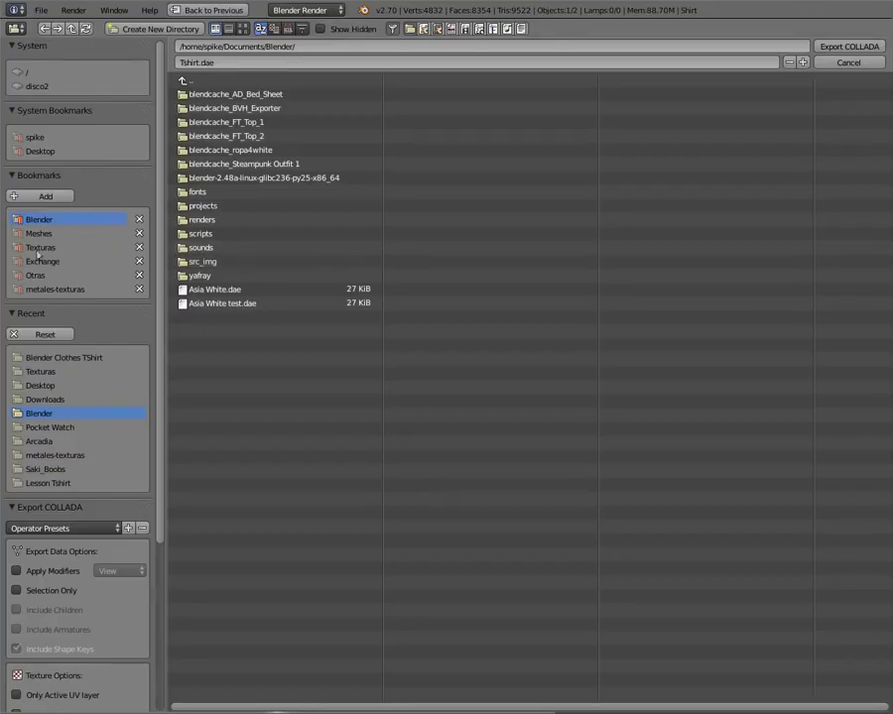
click(60, 357)
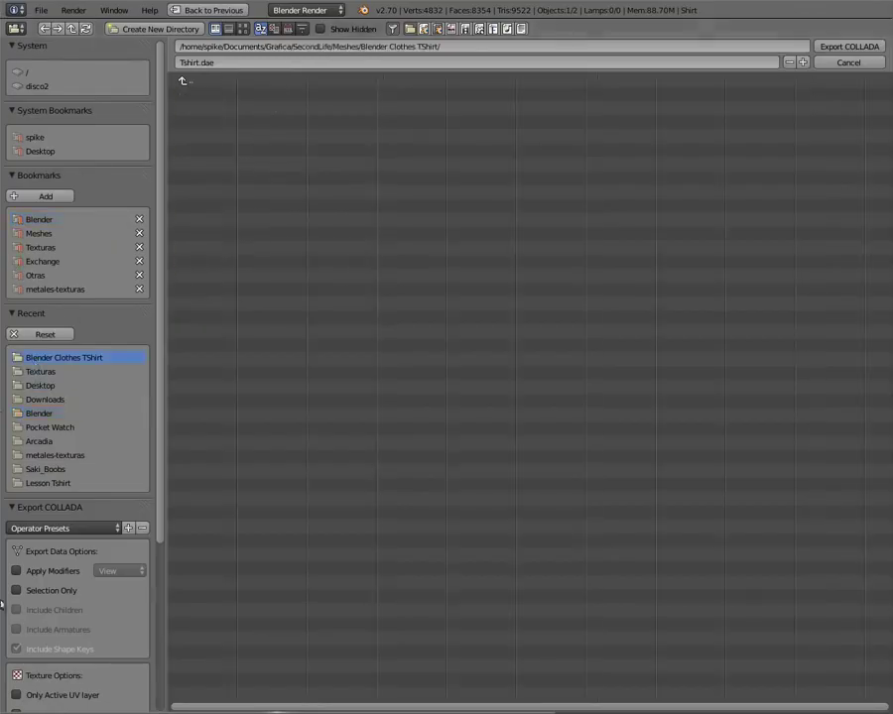
click(32, 529)
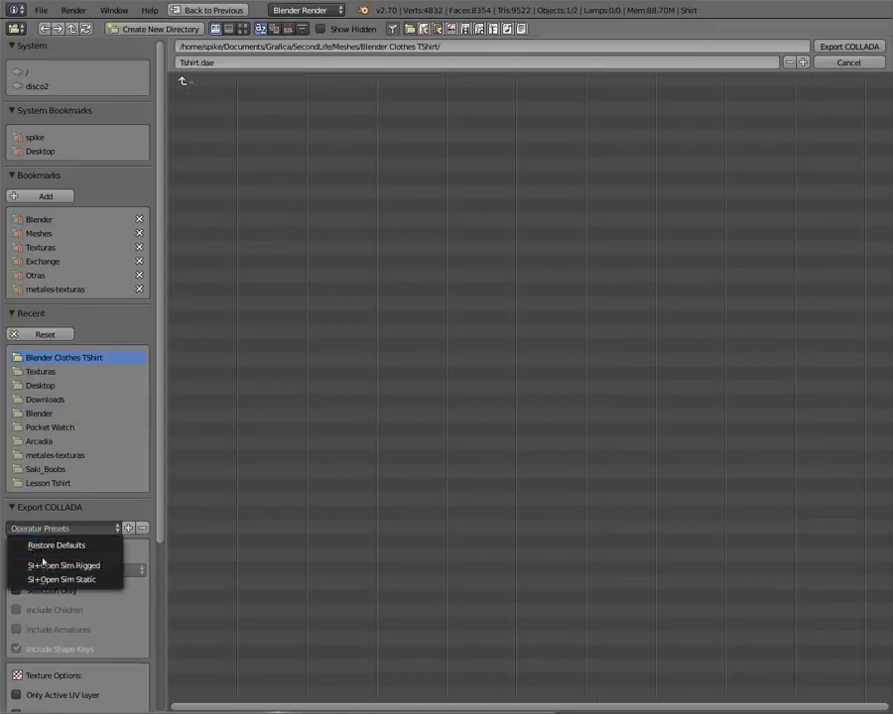
click(54, 566)
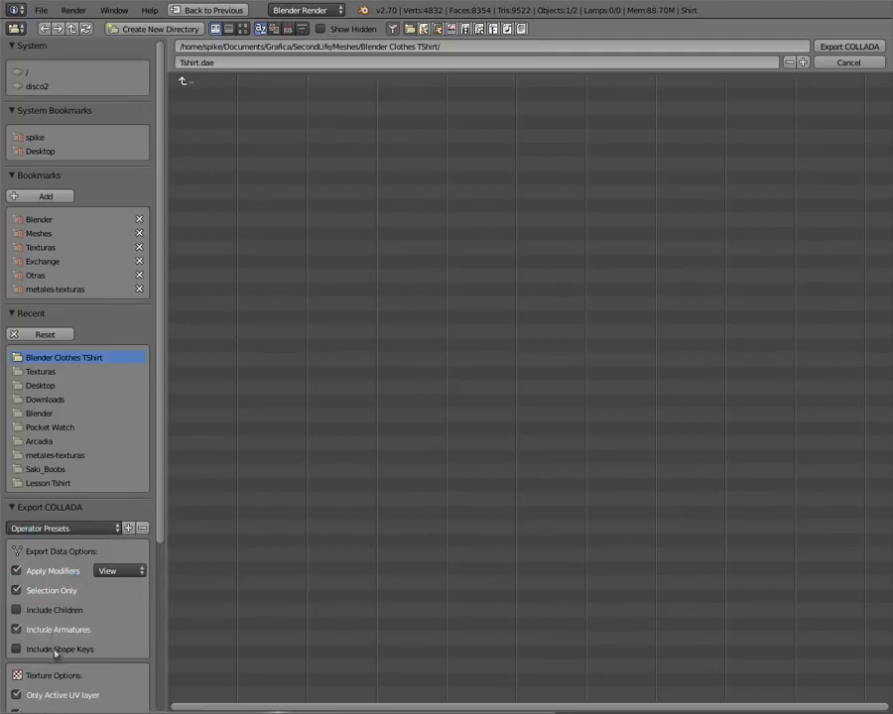
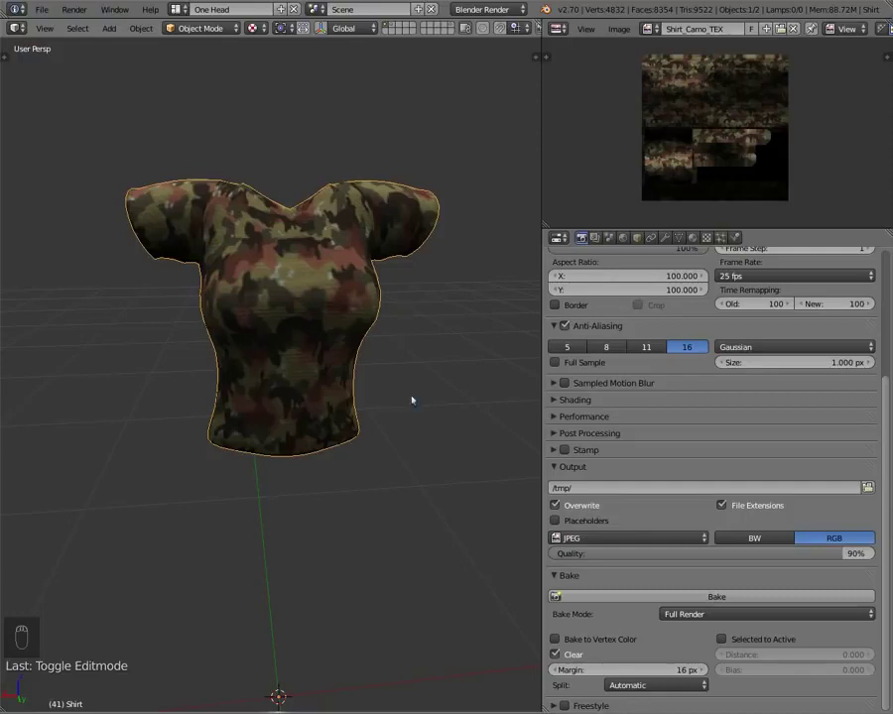
Assign Shirt_White_TEX to the shirt's UVs in Edit Mode and return to Object Mode
middle_drag(239, 318, 256, 333)
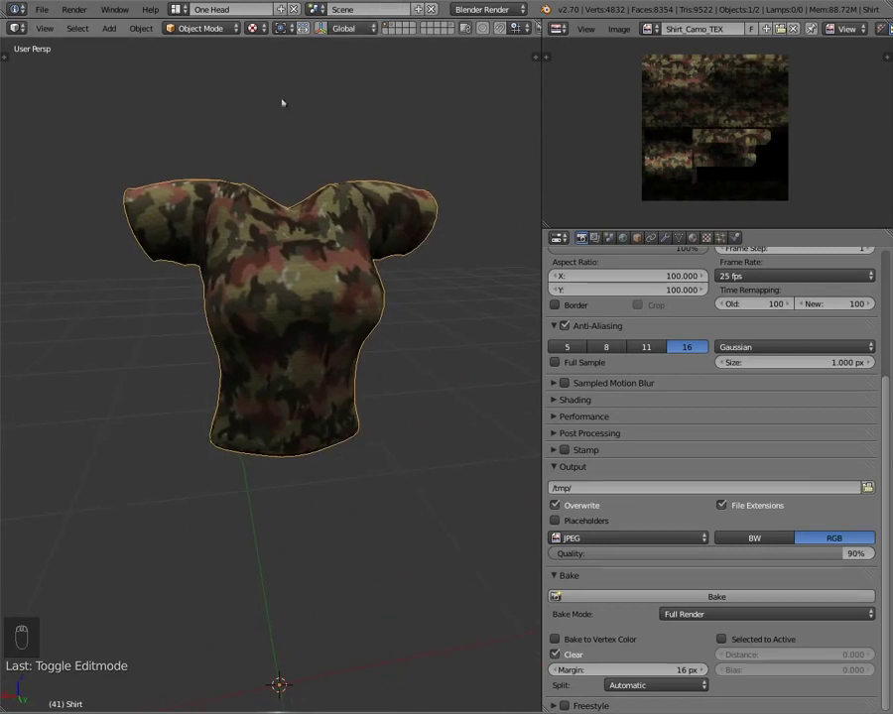
mouse_move(226, 318)
middle_down()
mouse_move(309, 328)
mouse_move(225, 337)
middle_up()
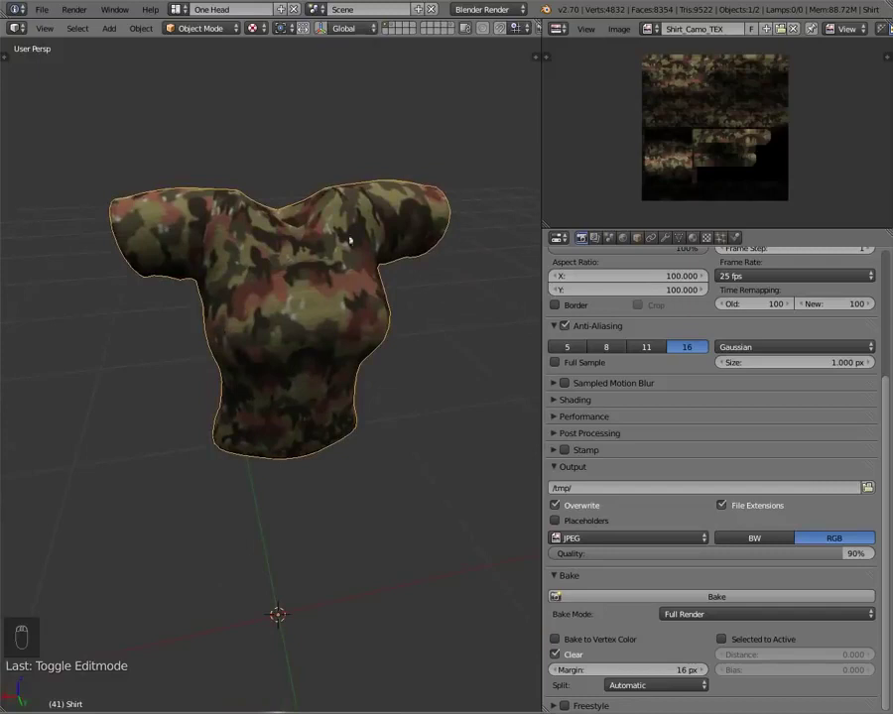
key(Tab)
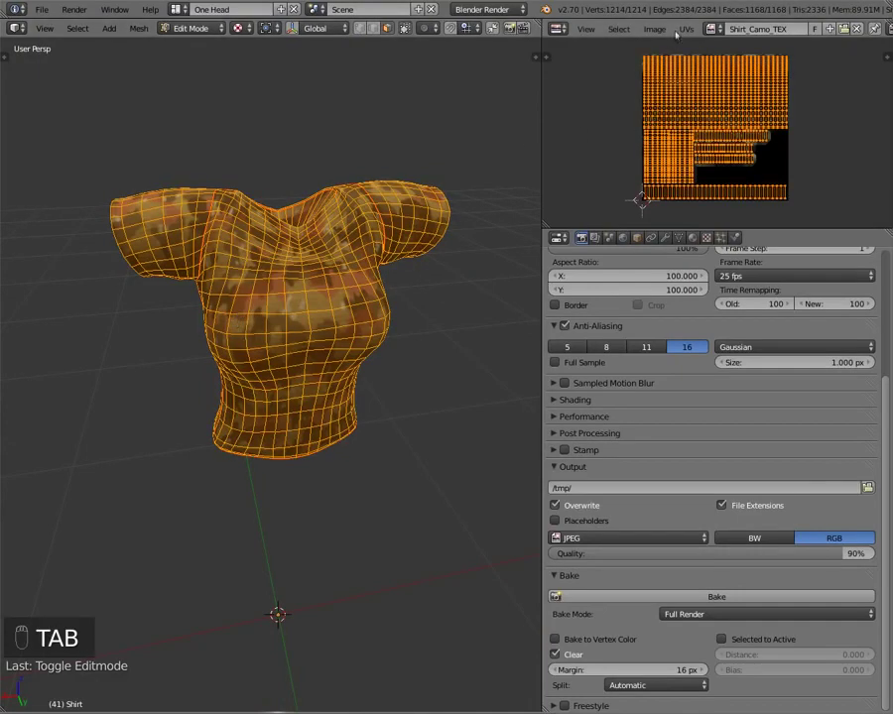
click(712, 28)
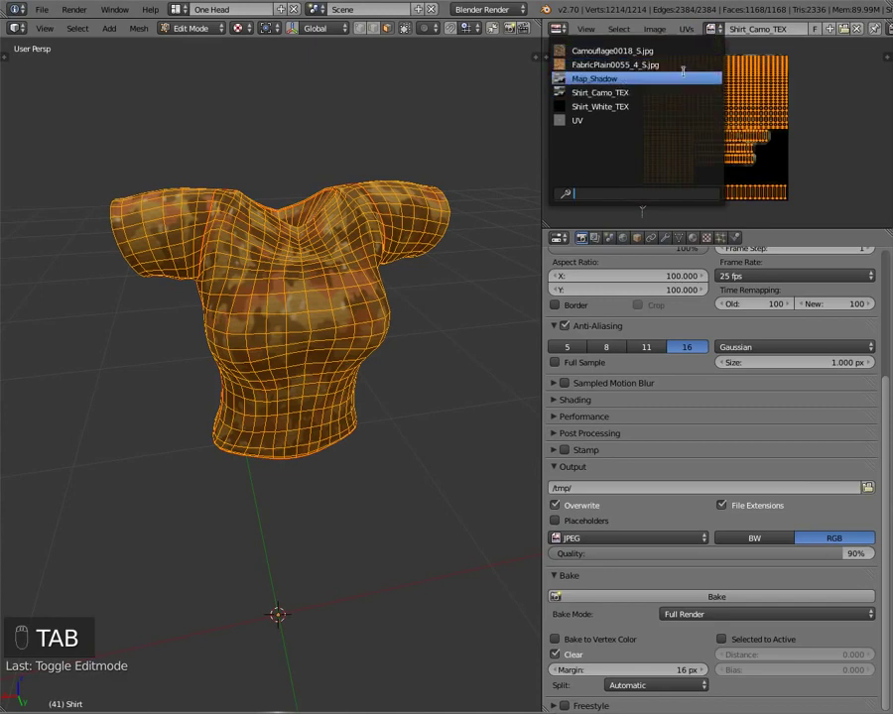
click(674, 105)
key(Tab)
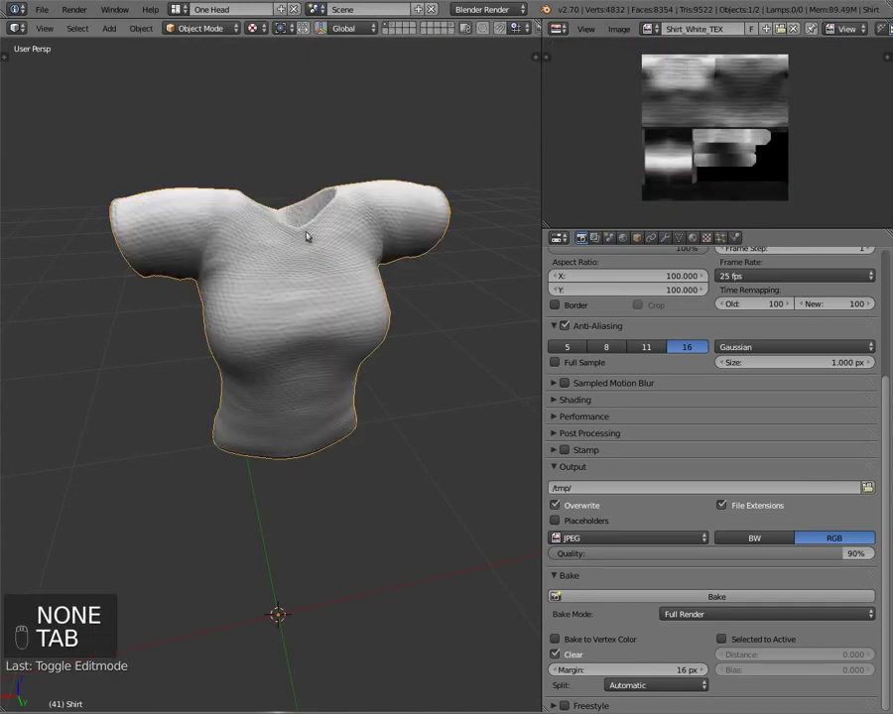
Check the white texture around the shirt and show the avatar armature's layer together with it
middle_drag(309, 233, 268, 283)
scroll(347, 262, down, 3)
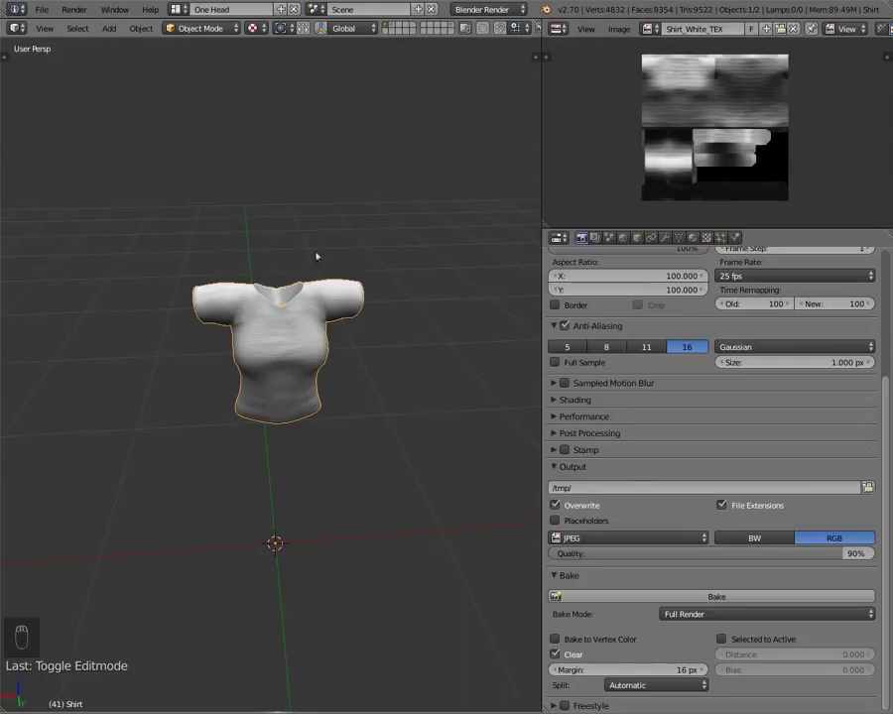
middle_drag(314, 255, 199, 259)
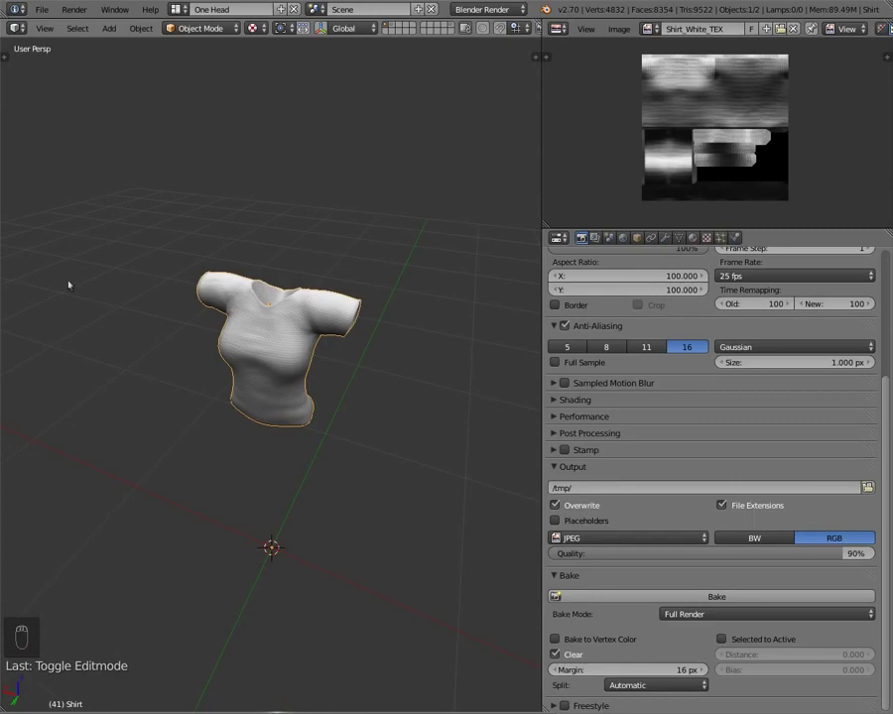
middle_drag(323, 299, 415, 299)
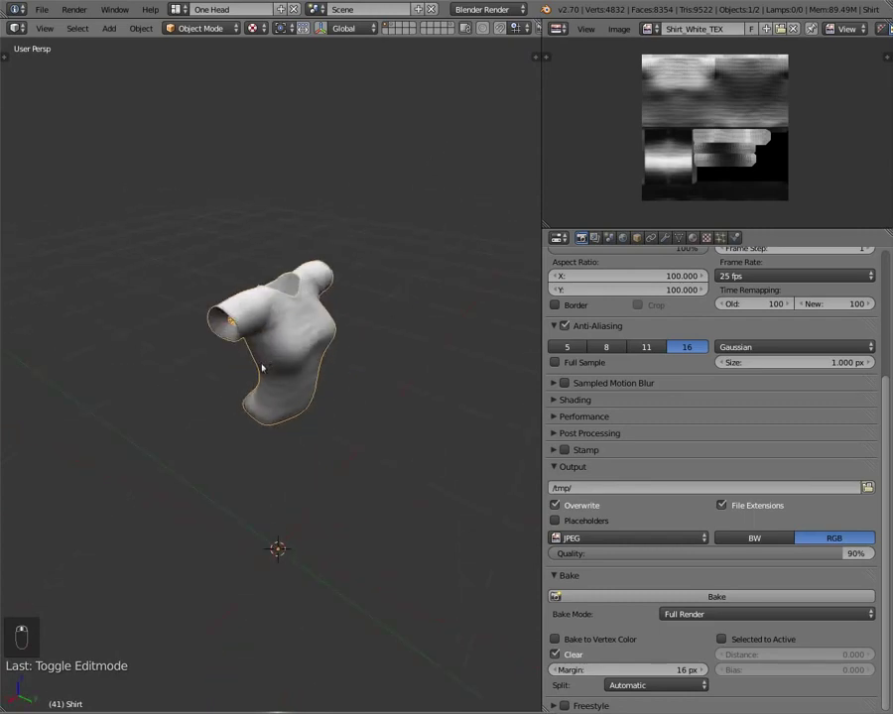
middle_drag(263, 368, 139, 337)
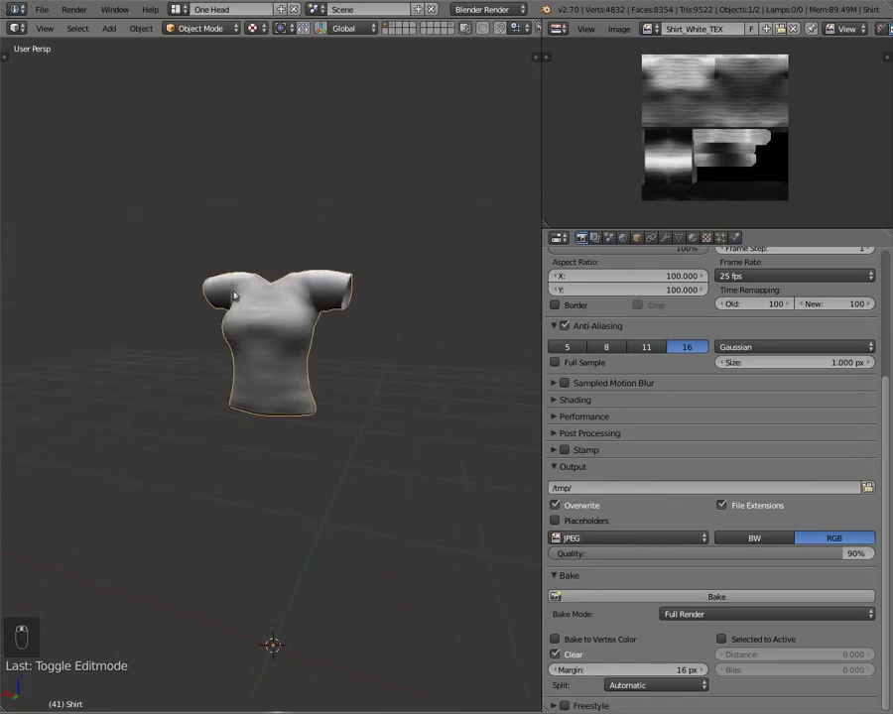
shift+click(452, 28)
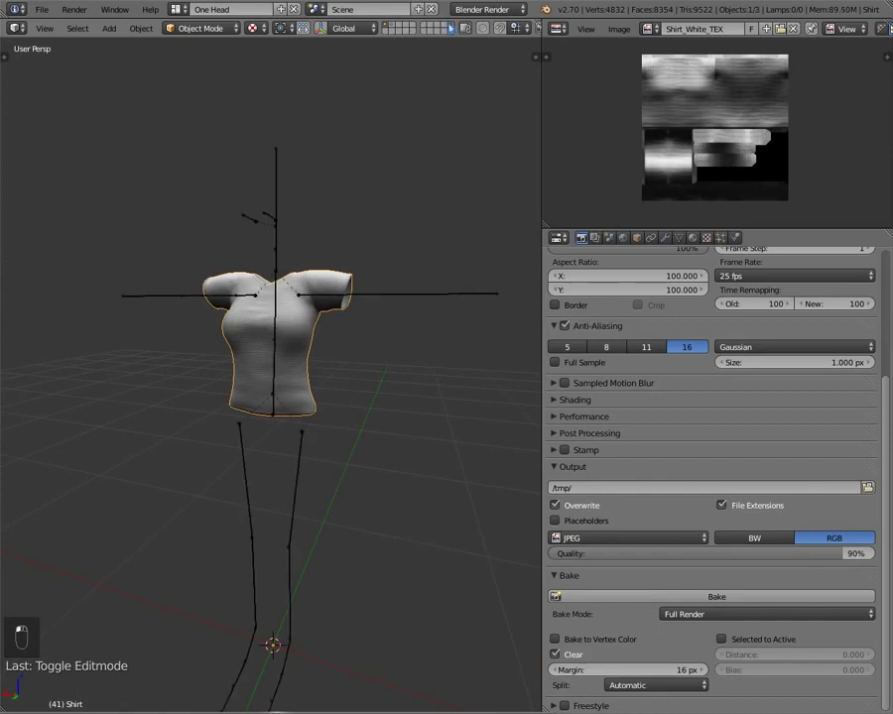
middle_drag(144, 331, 176, 319)
Test the sleeve's deformation by rotating bone mShoulder.R down about 76° around global Y, and clear the pose rotation
right_click(190, 295)
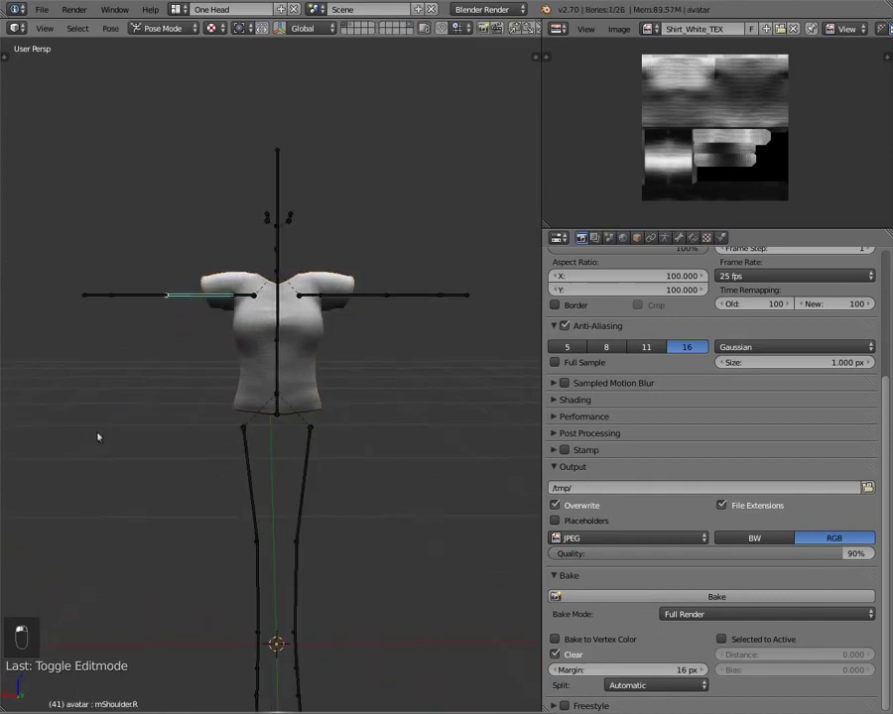
key(r)
key(y)
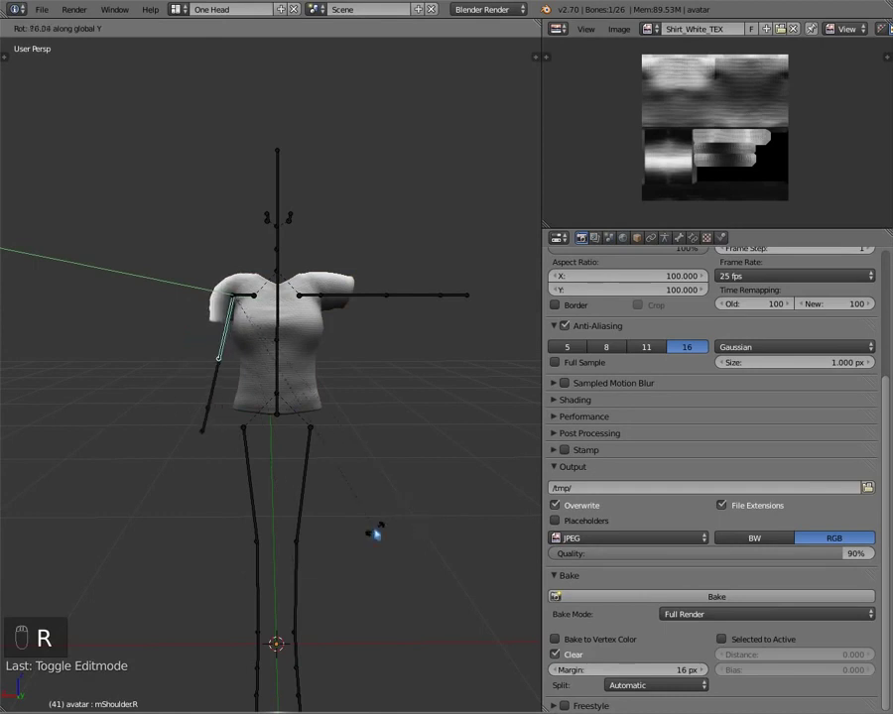
click(376, 534)
middle_drag(266, 405, 387, 389)
scroll(273, 359, up, 5)
middle_drag(243, 328, 107, 321)
scroll(134, 318, down, 4)
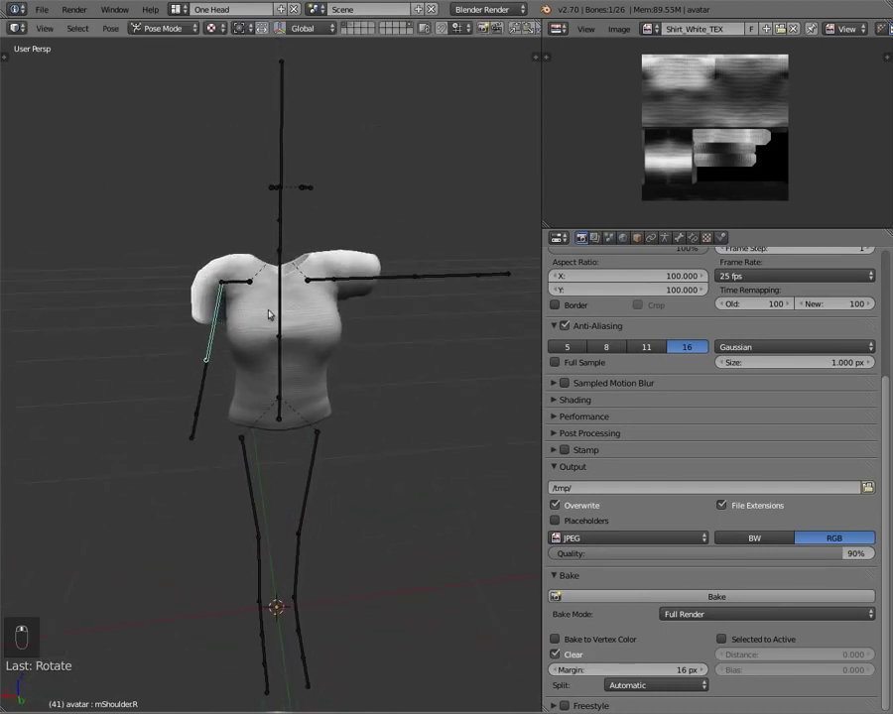
key(alt+r)
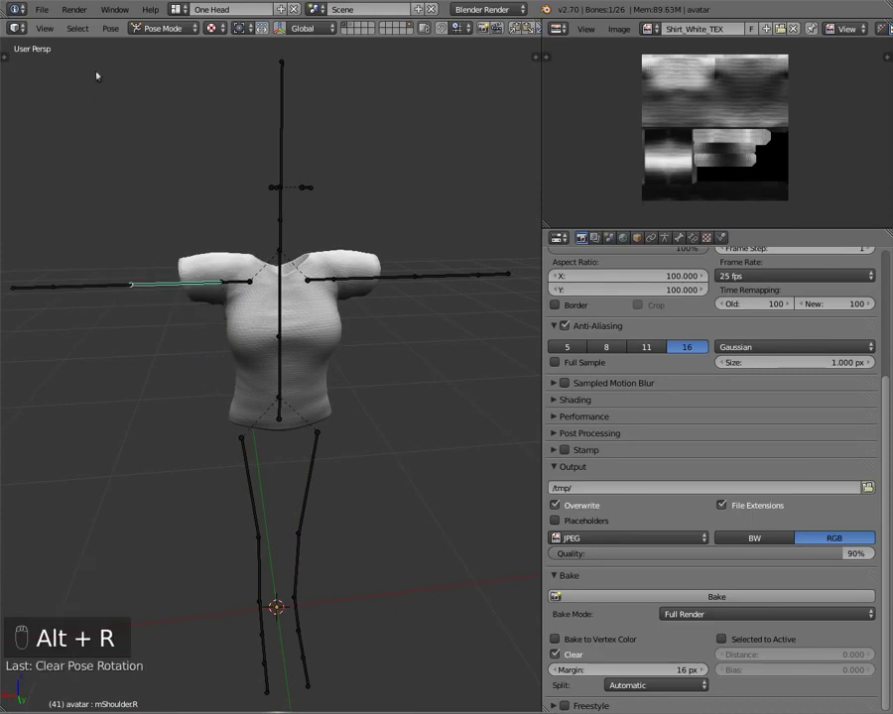
Append the Ada_Upper object from Avatar Ada.blend in the Documents/Blender folder
click(43, 9)
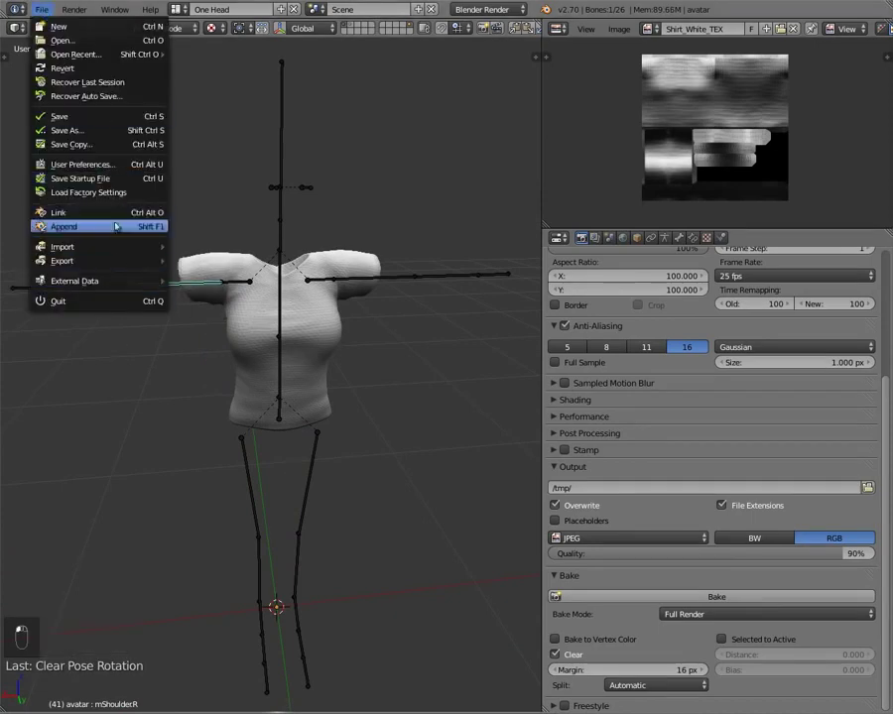
click(112, 226)
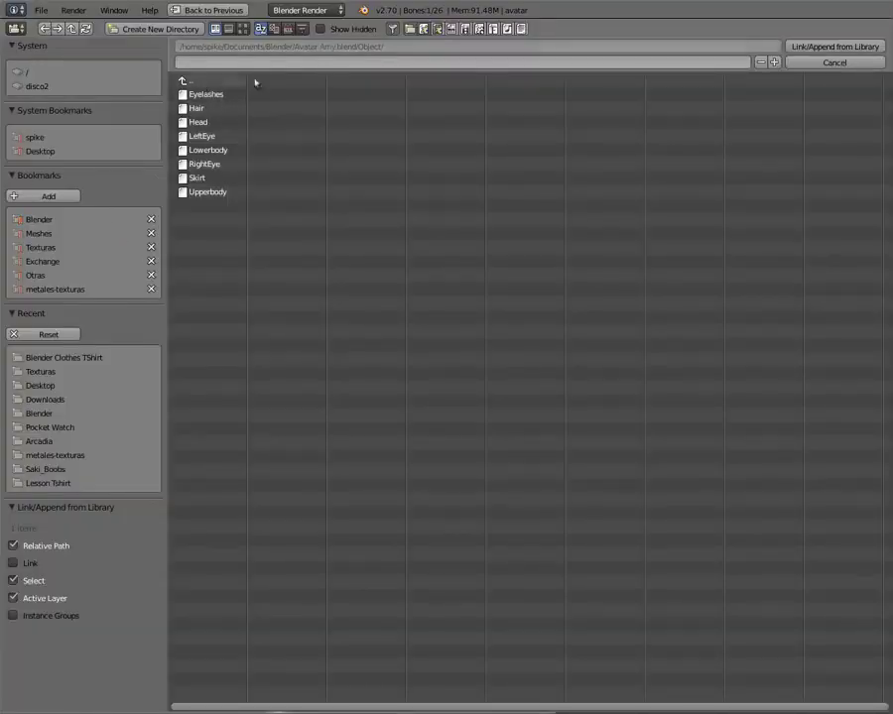
click(184, 81)
click(185, 81)
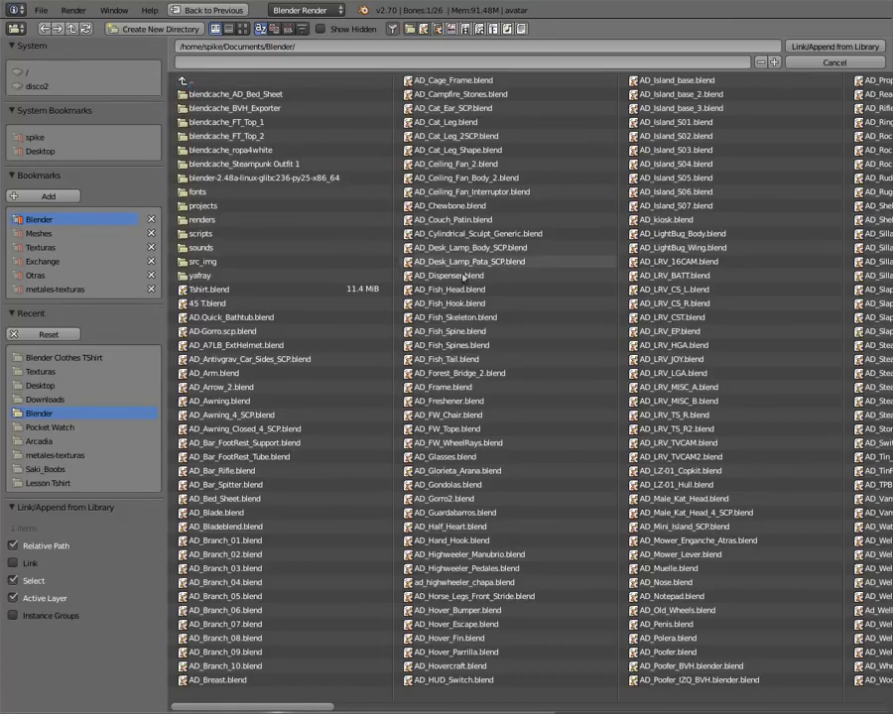
scroll(485, 291, down, 3)
scroll(485, 291, down, 5)
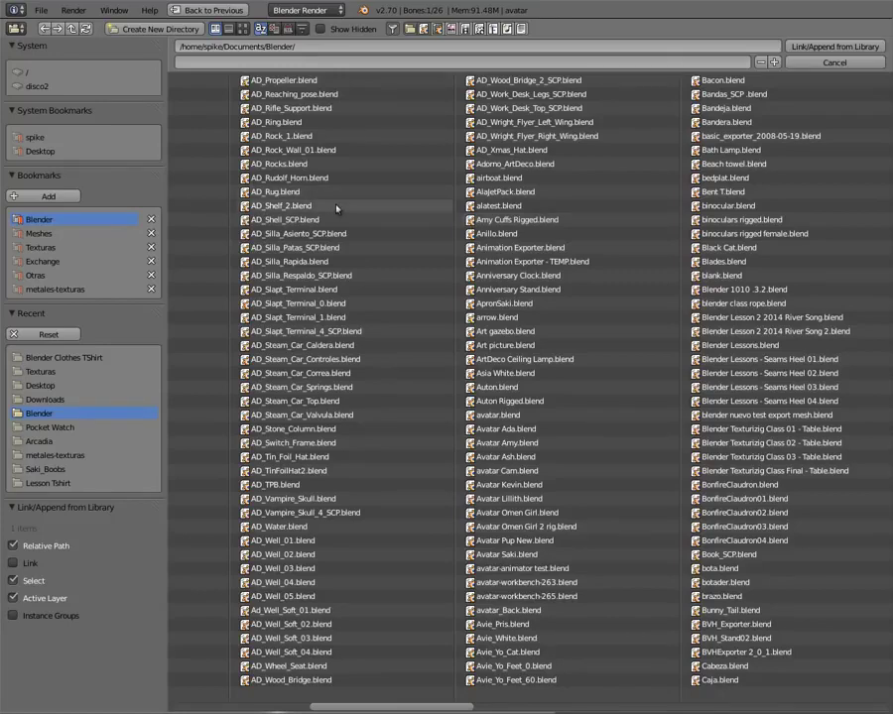
double_click(486, 430)
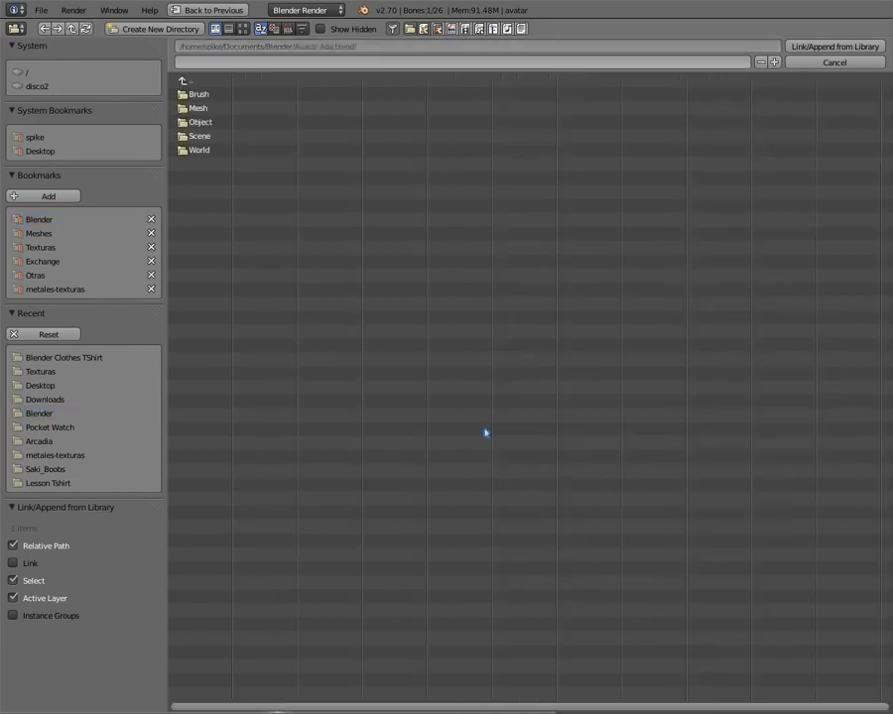
double_click(193, 122)
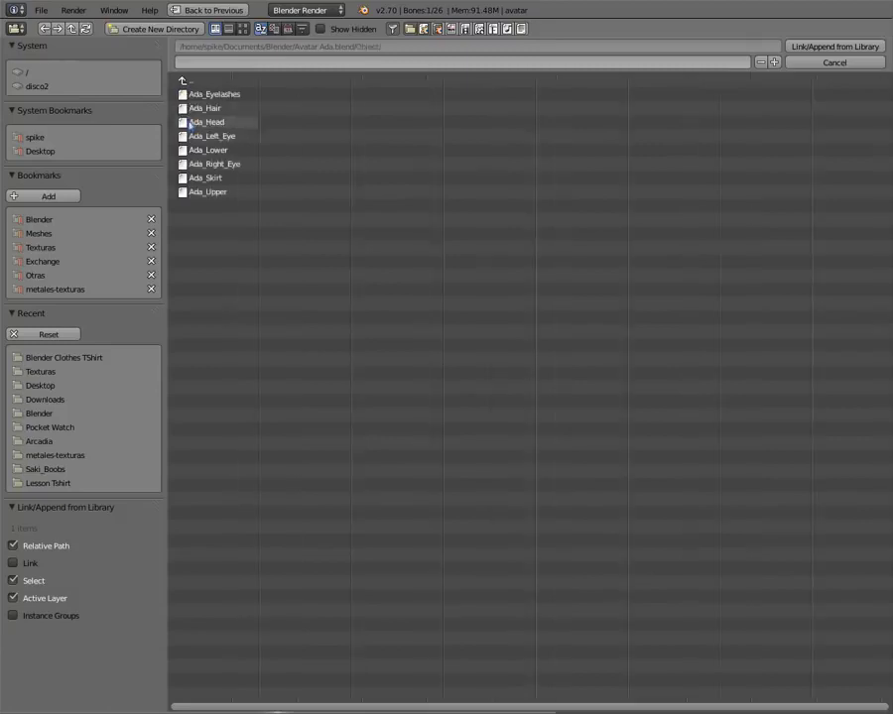
double_click(209, 193)
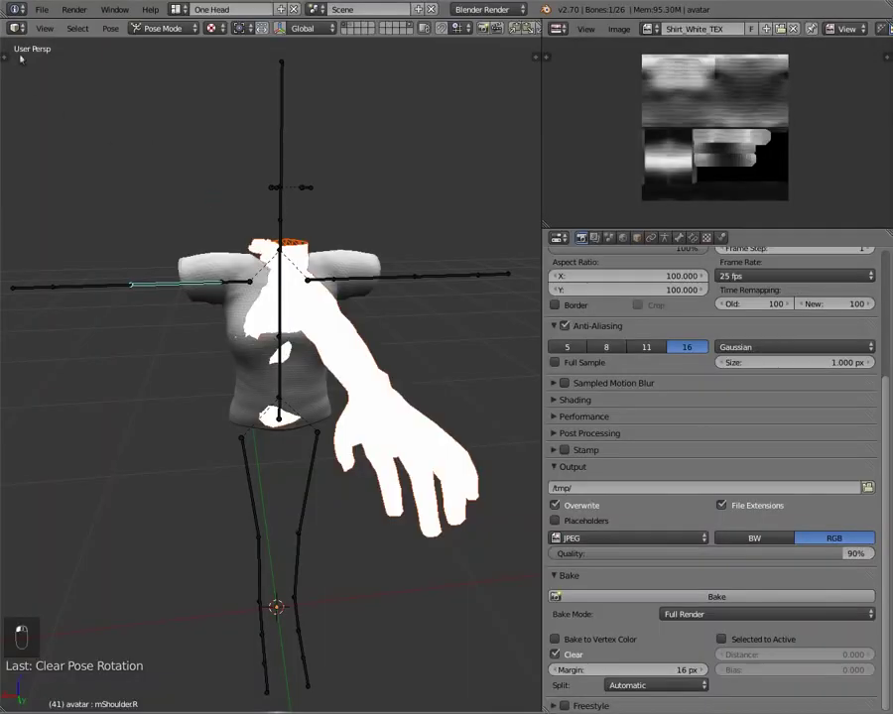
Append the Ada_Head object from Avatar Ada.blend
click(44, 16)
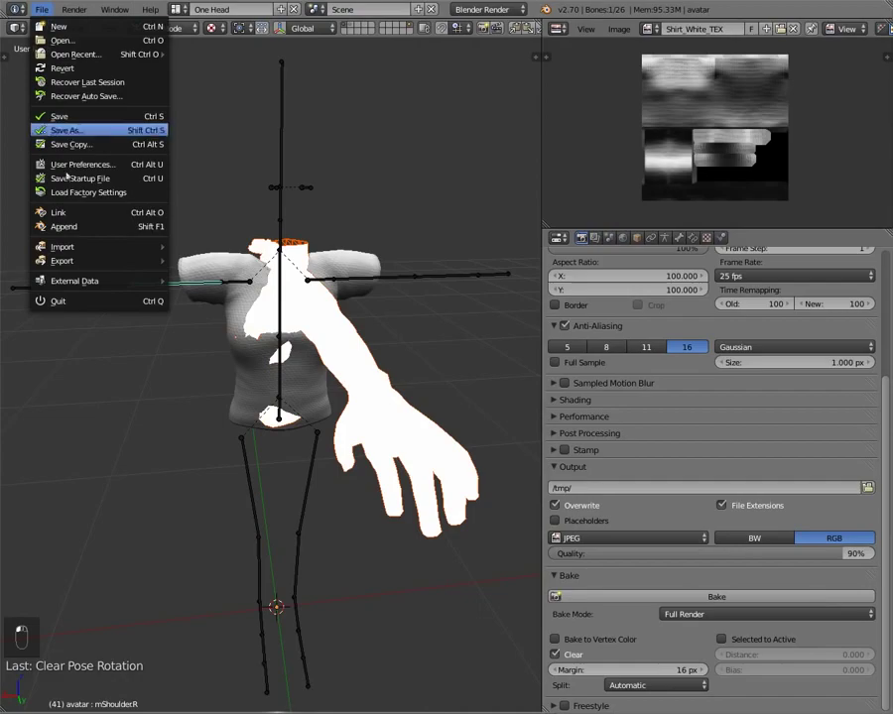
click(40, 226)
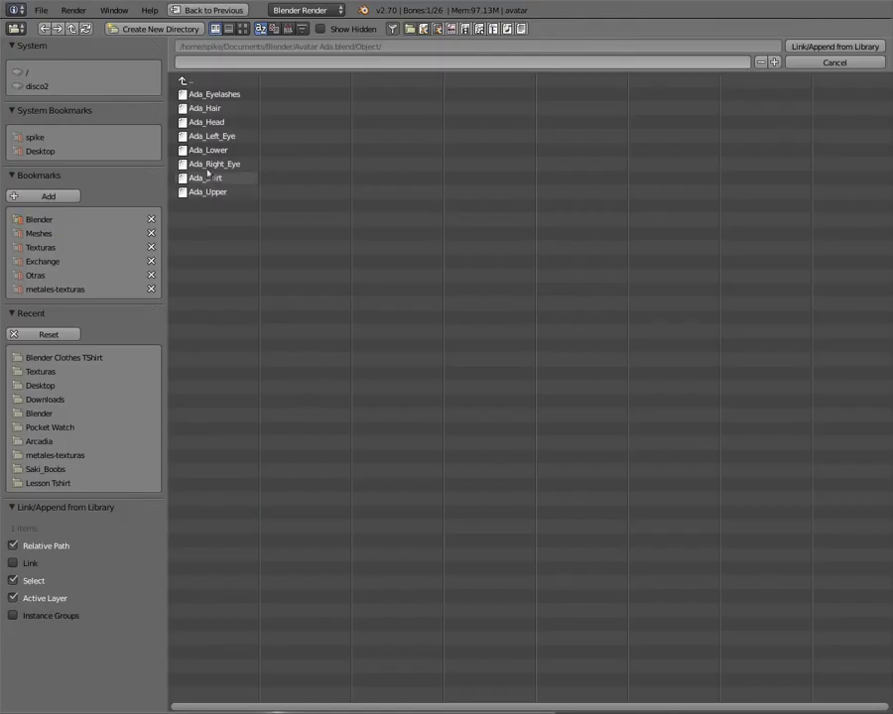
double_click(205, 122)
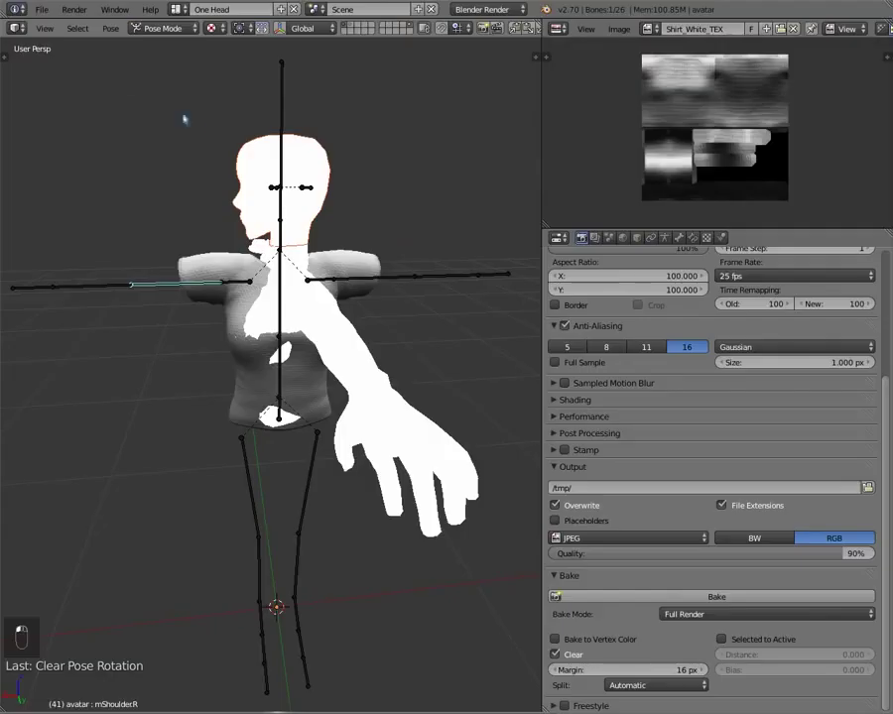
Append the Ada_Lower object from Avatar Ada.blend
click(42, 10)
mouse_move(59, 246)
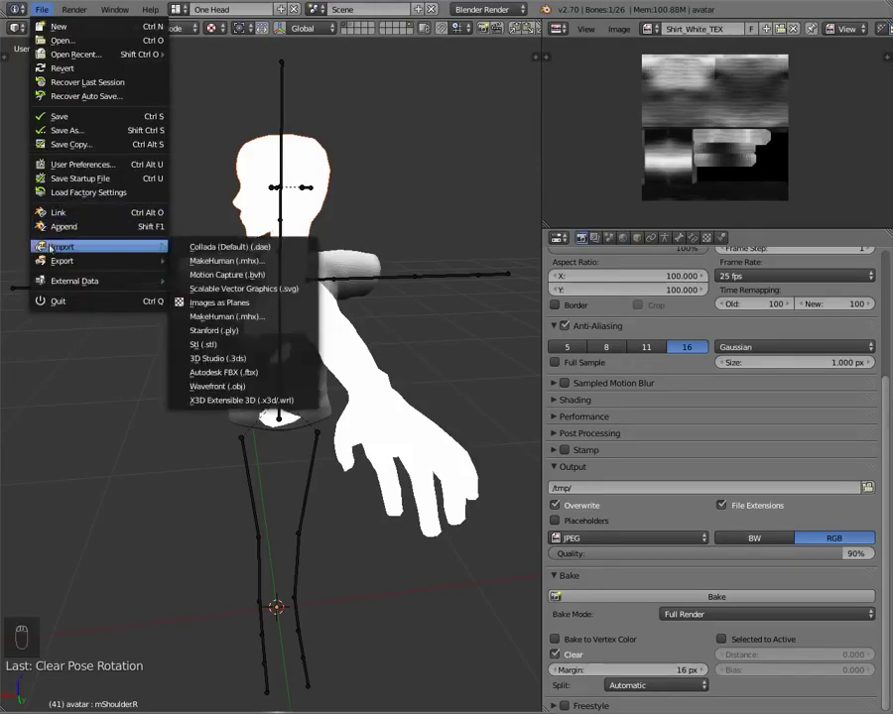
click(63, 227)
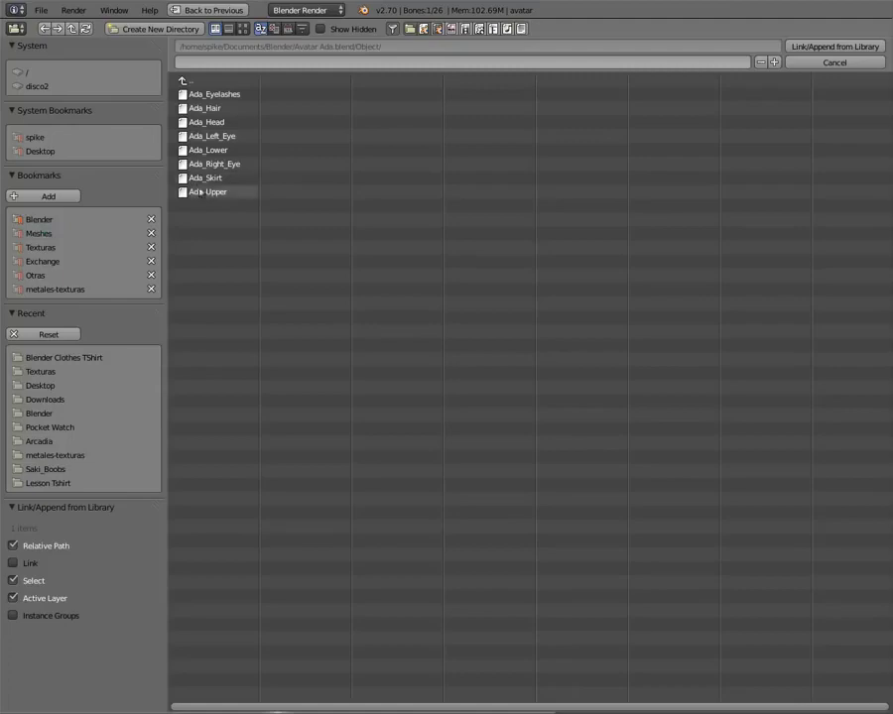
double_click(195, 153)
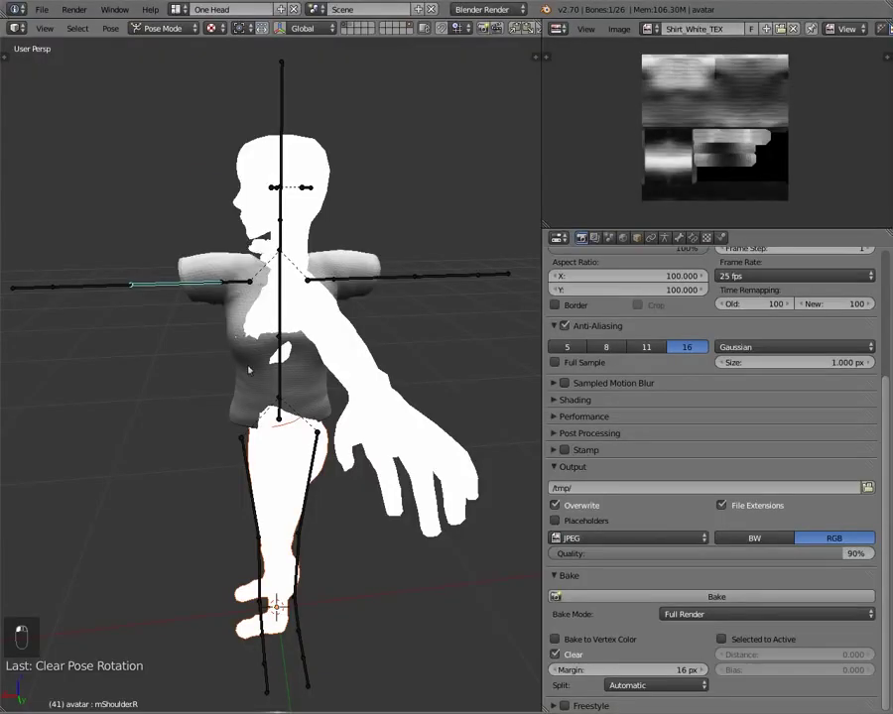
Switch the viewport to solid shading and enlarge the 3D view around the full avatar, shirt and armature
scroll(221, 291, down, 4)
middle_drag(220, 292, 334, 302)
key(z)
key(z)
key(z)
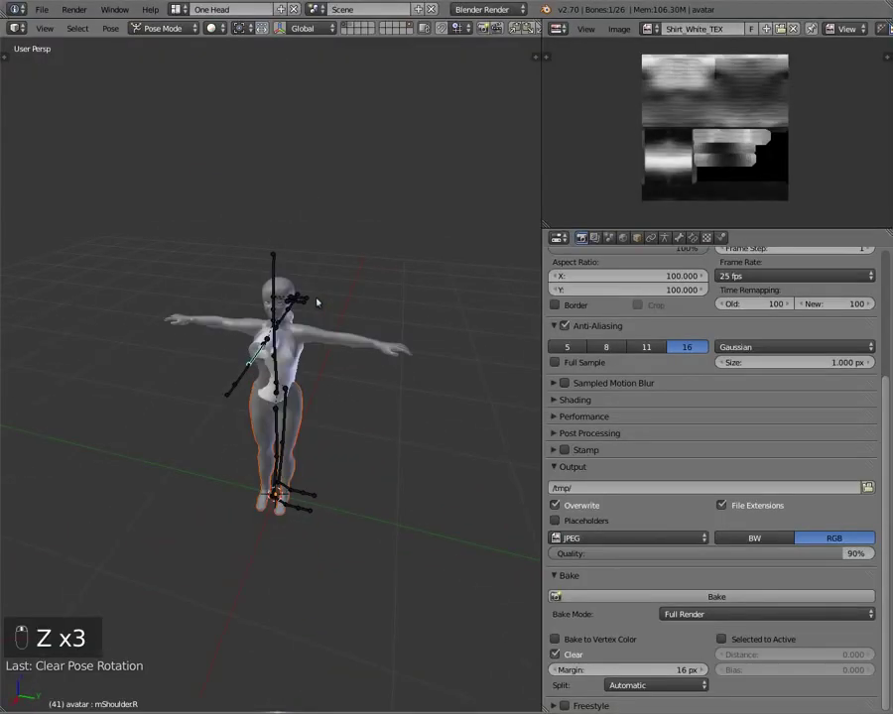
middle_drag(241, 424, 114, 355)
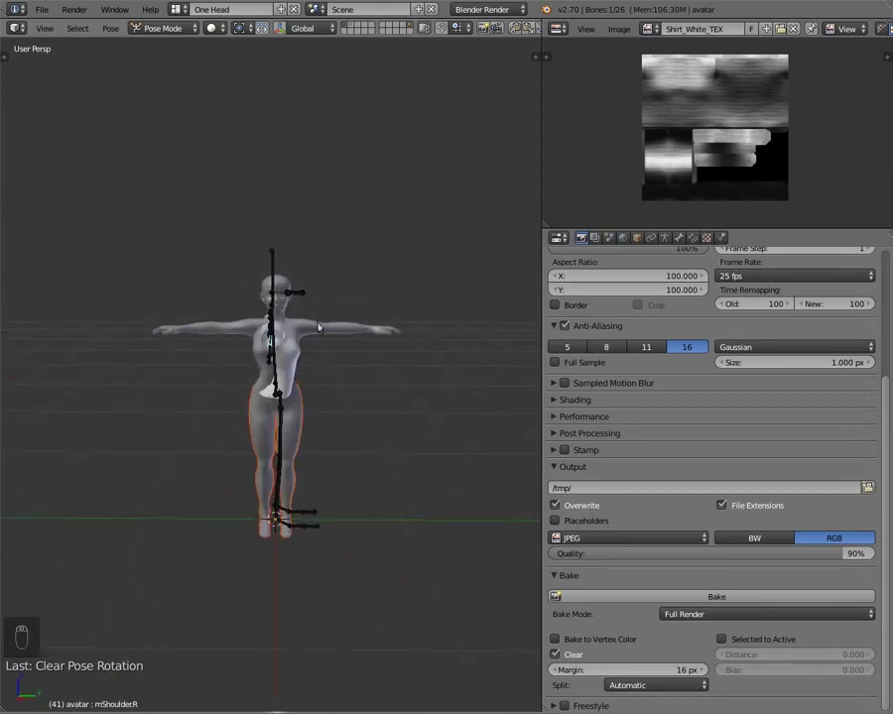
key(ctrl+Up)
middle_drag(484, 431, 473, 378)
scroll(472, 377, up, 4)
scroll(474, 359, down, 2)
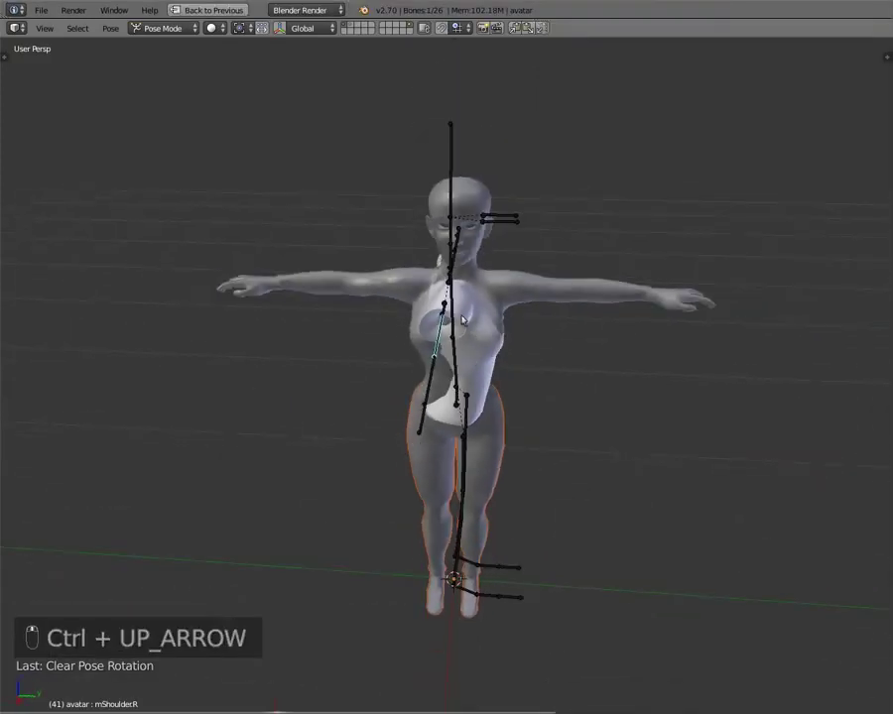
Return the armature to Object Mode and rotate it -90° around the global Z axis to match the avatar
key(ctrl+Tab)
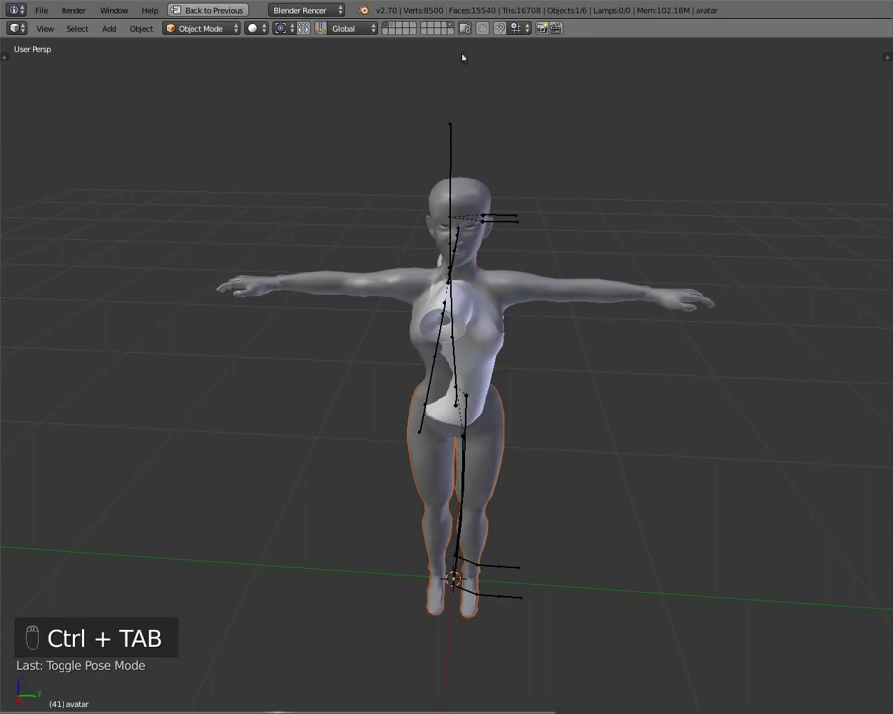
right_click(450, 149)
middle_drag(436, 426, 469, 429)
key(r)
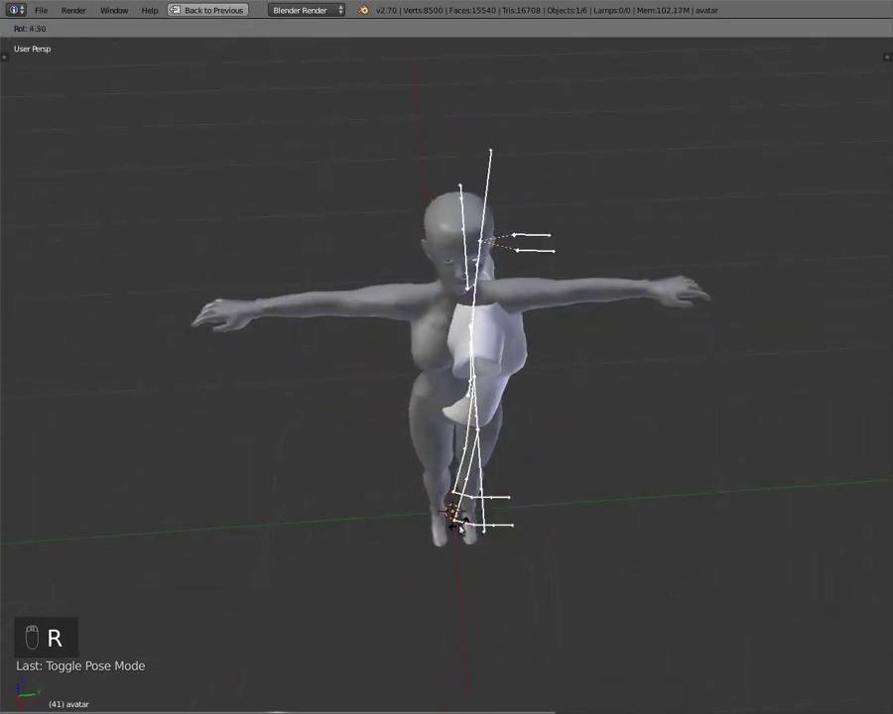
key(z)
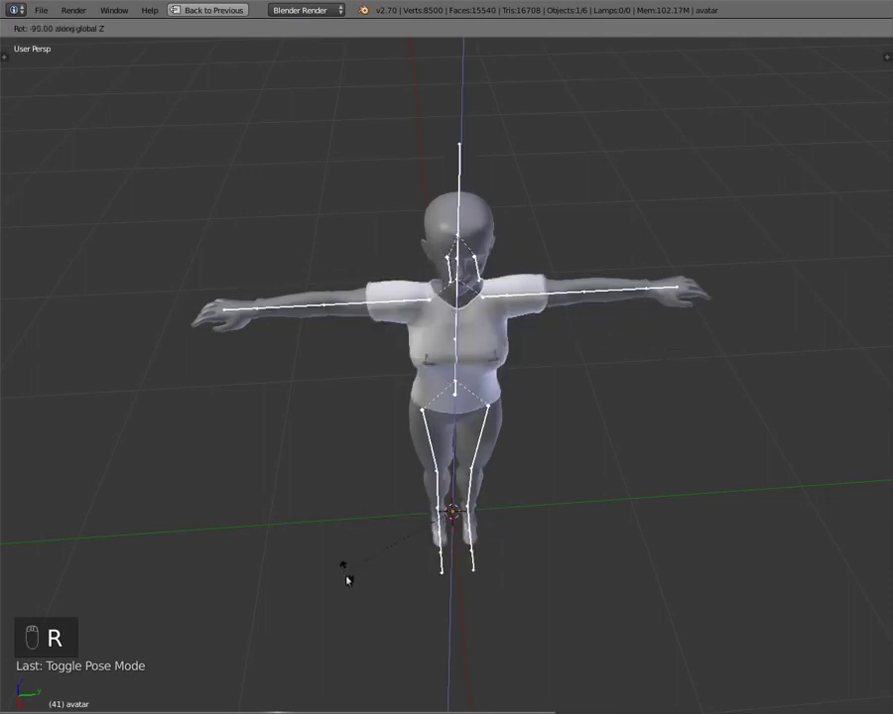
click(343, 581)
Apply the armature's rotation
key(ctrl+a)
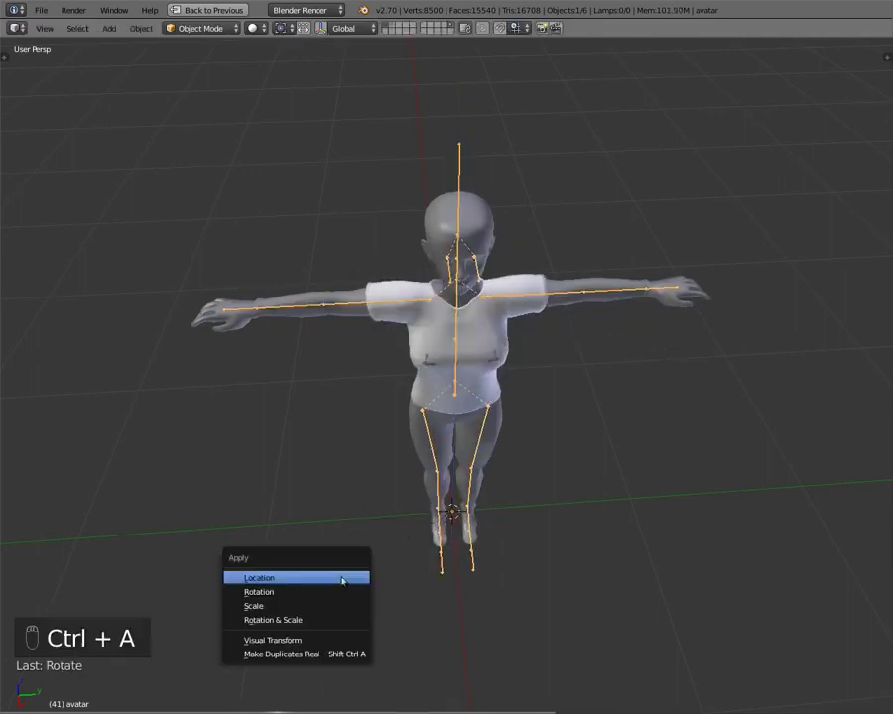
click(288, 593)
middle_drag(332, 340, 509, 383)
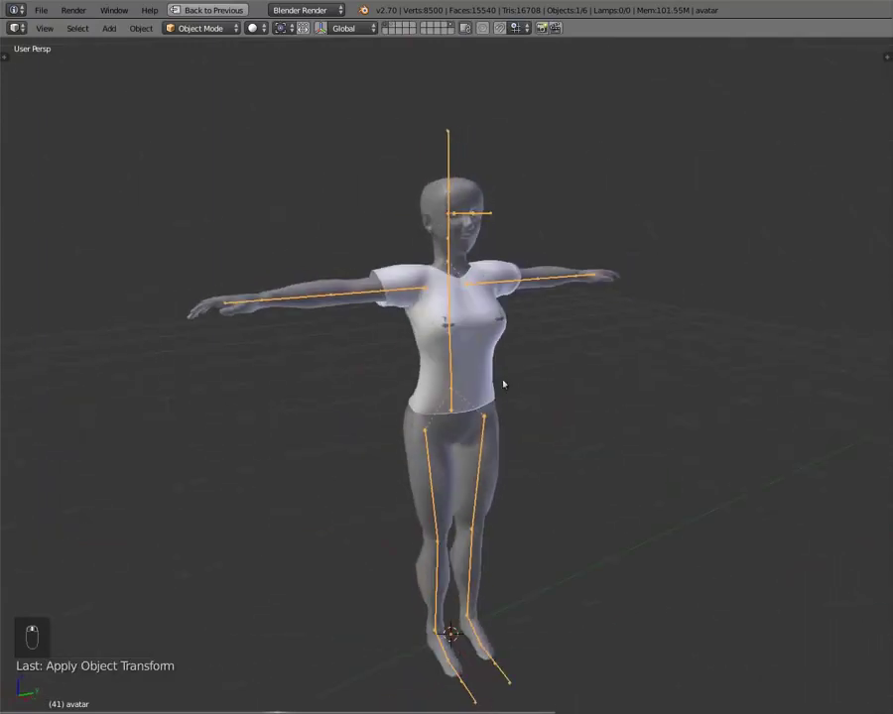
key(ctrl+a)
click(502, 379)
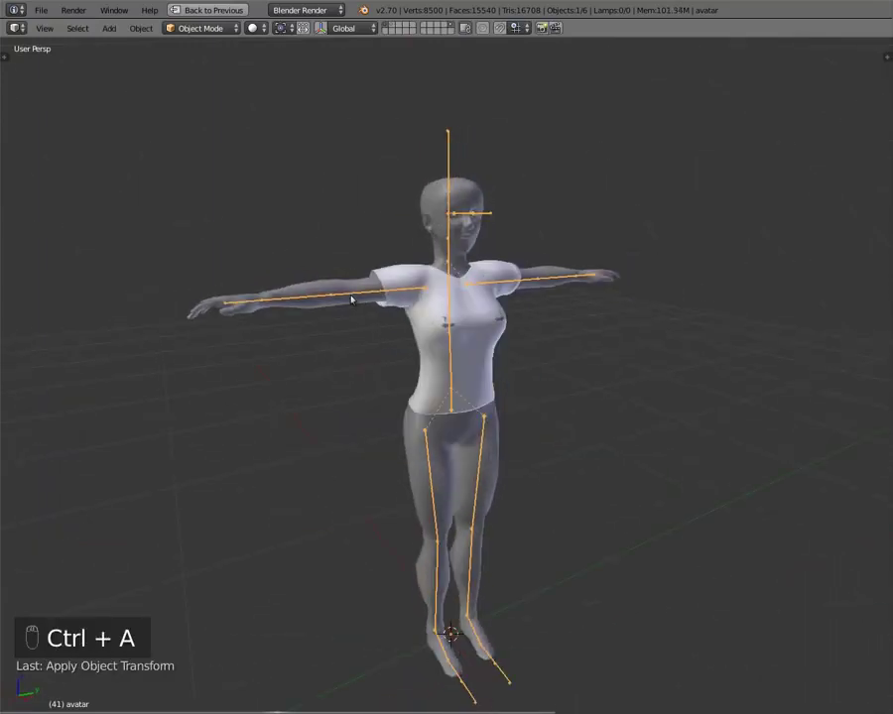
Put the armature in Edit Mode, rename bone mCollar.R as mCollarRight and copy the word Right for reuse
key(Tab)
middle_drag(311, 308, 289, 300)
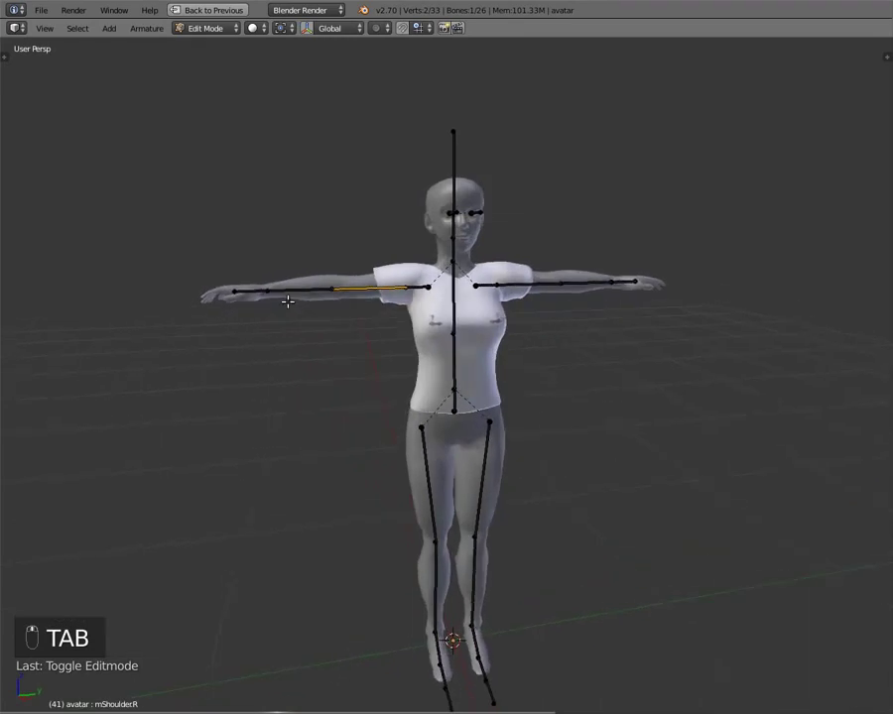
key(n)
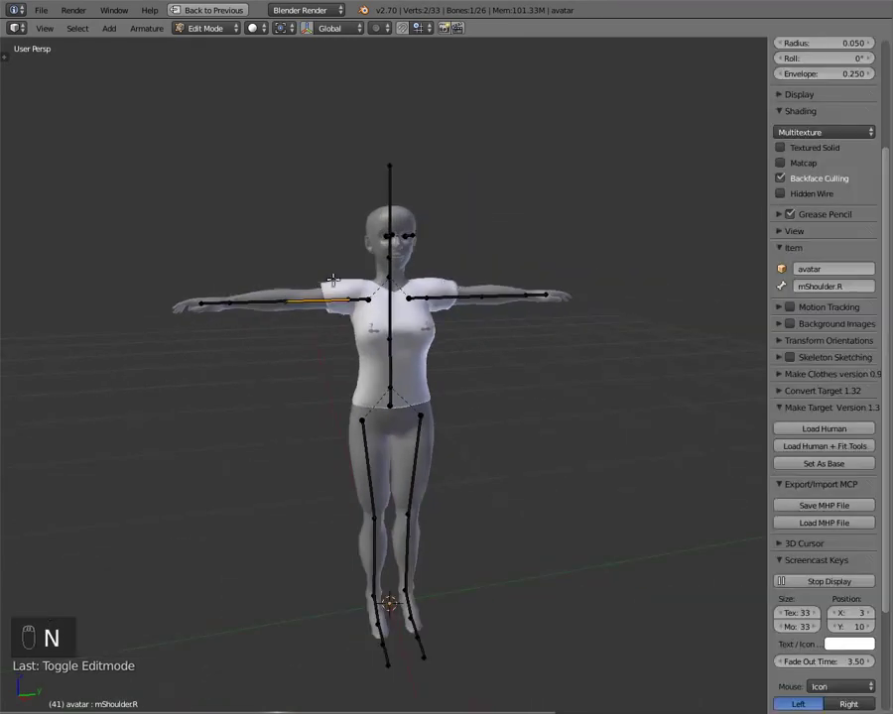
right_click(363, 300)
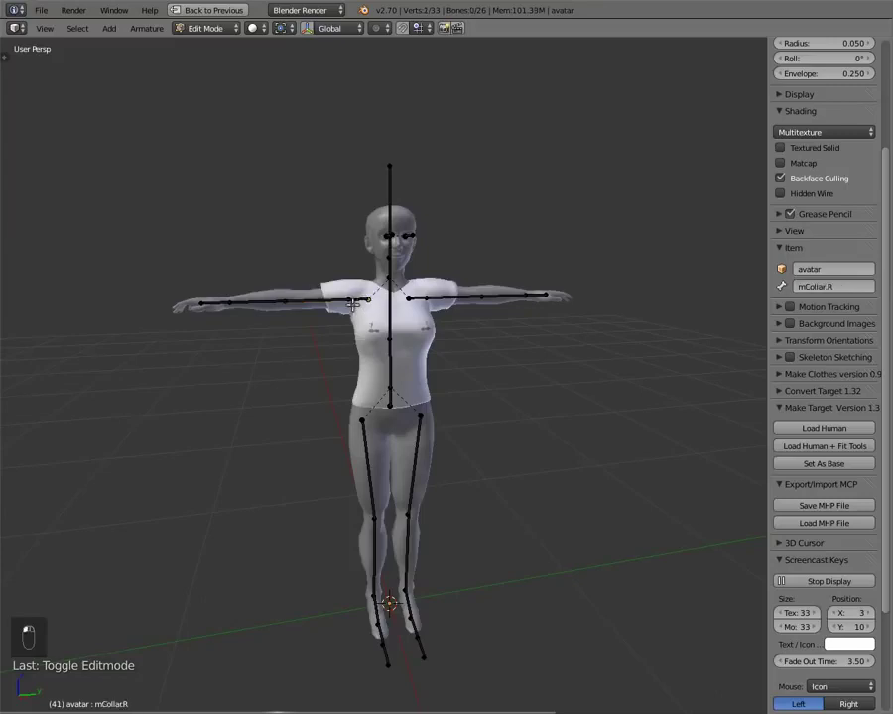
middle_drag(306, 347, 248, 331)
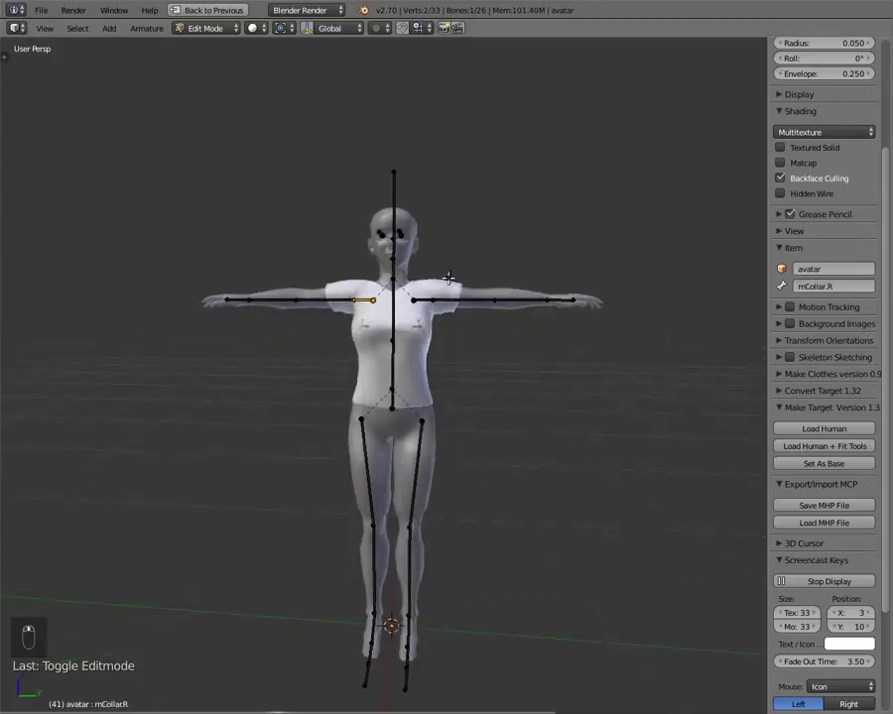
click(846, 287)
key(BackSpace)
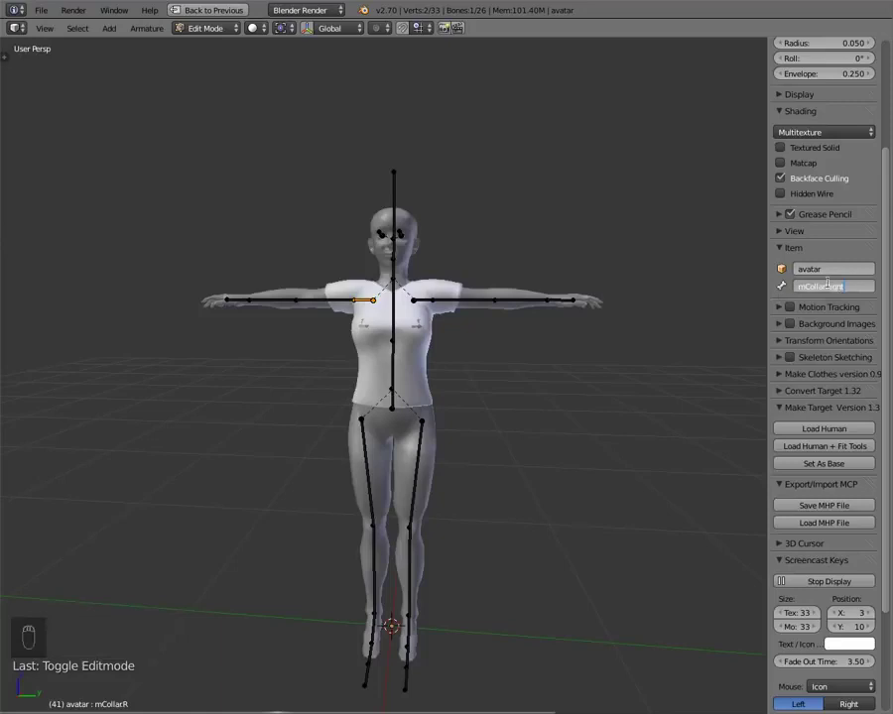
drag(825, 286, 845, 286)
key(ctrl+c)
click(314, 302)
Rename bone mShoulder.R as mShoulderRight and mElbow.R as mElbowRight
click(317, 299)
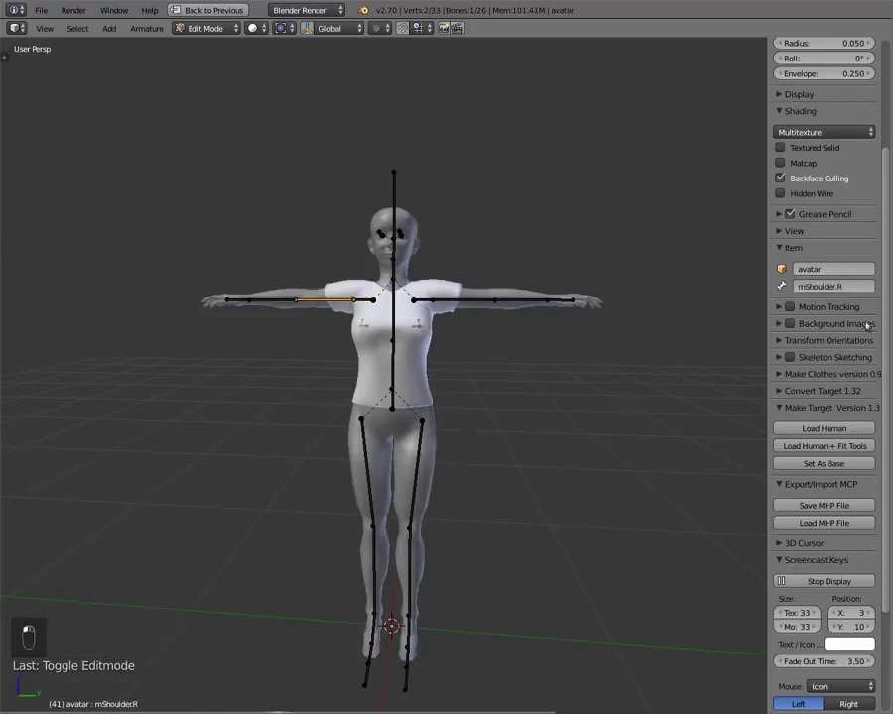
click(834, 289)
text(Right)
click(275, 303)
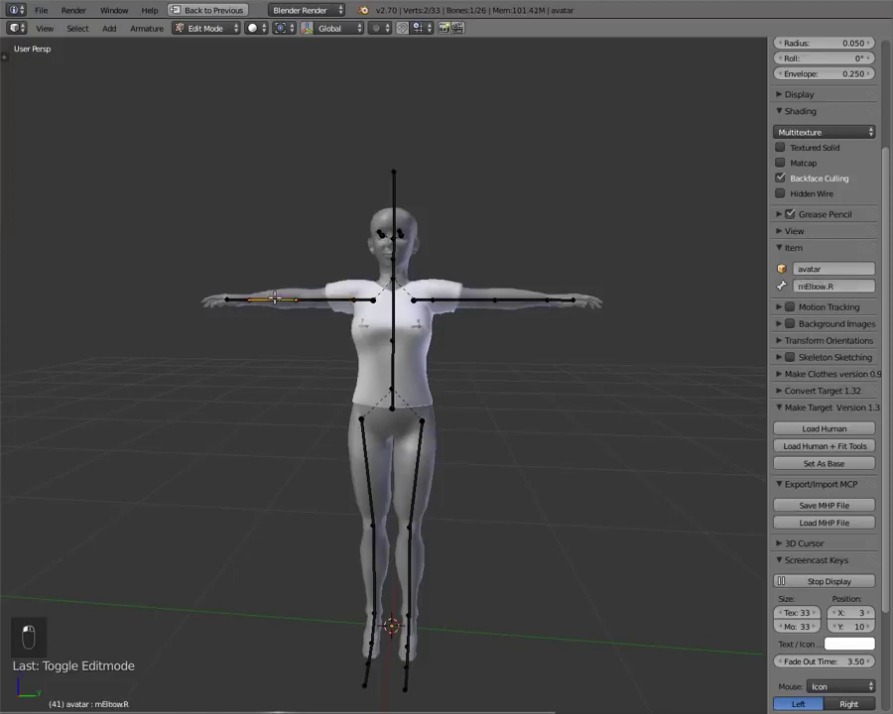
click(843, 284)
drag(843, 285, 828, 288)
text(Right)
click(241, 303)
Rename bone mWrist.R as mWristRight
click(238, 299)
click(837, 286)
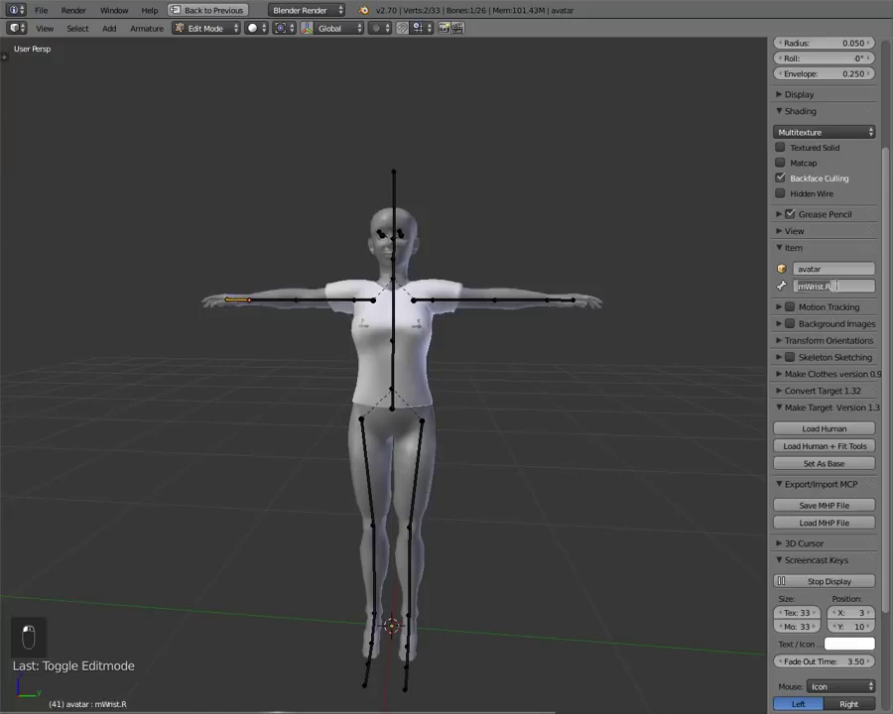
drag(836, 286, 832, 286)
text(Right)
key(Return)
Rename bone mHip.R as mHipRight and mKnee.R as mKneeRight
click(365, 451)
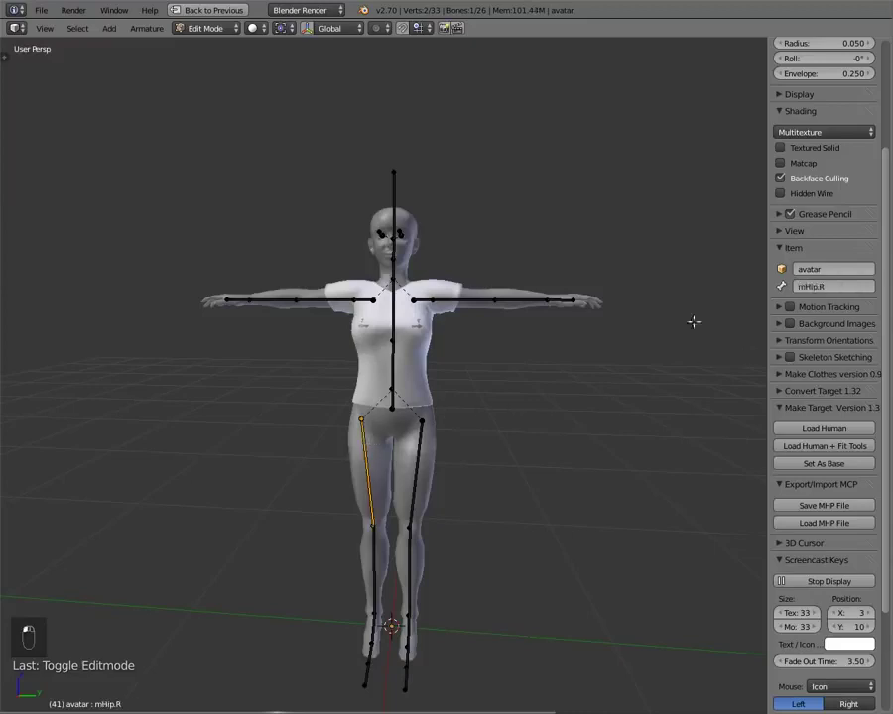
click(841, 287)
key(BackSpace)
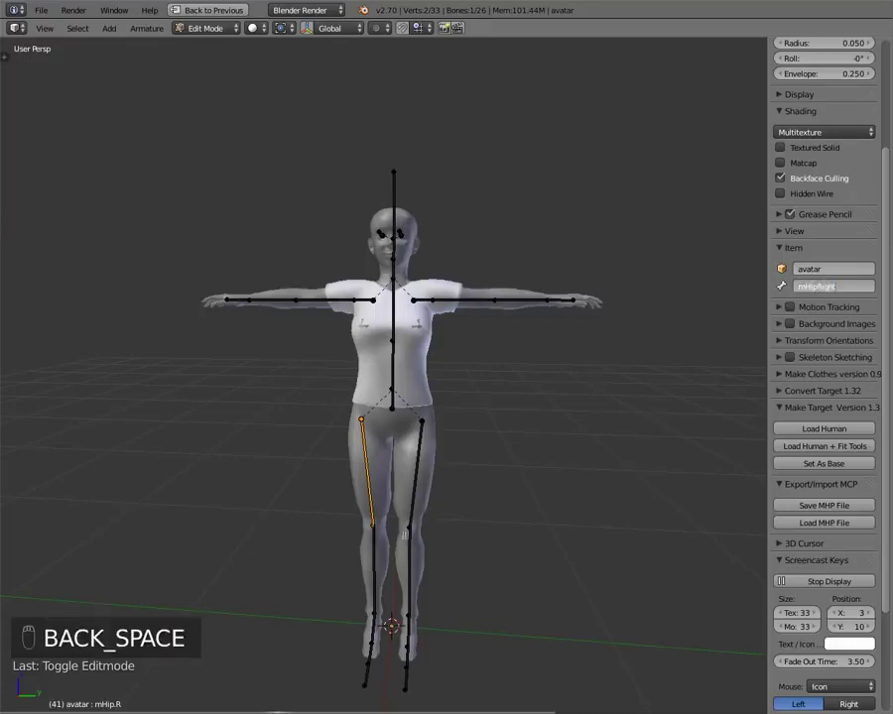
click(375, 558)
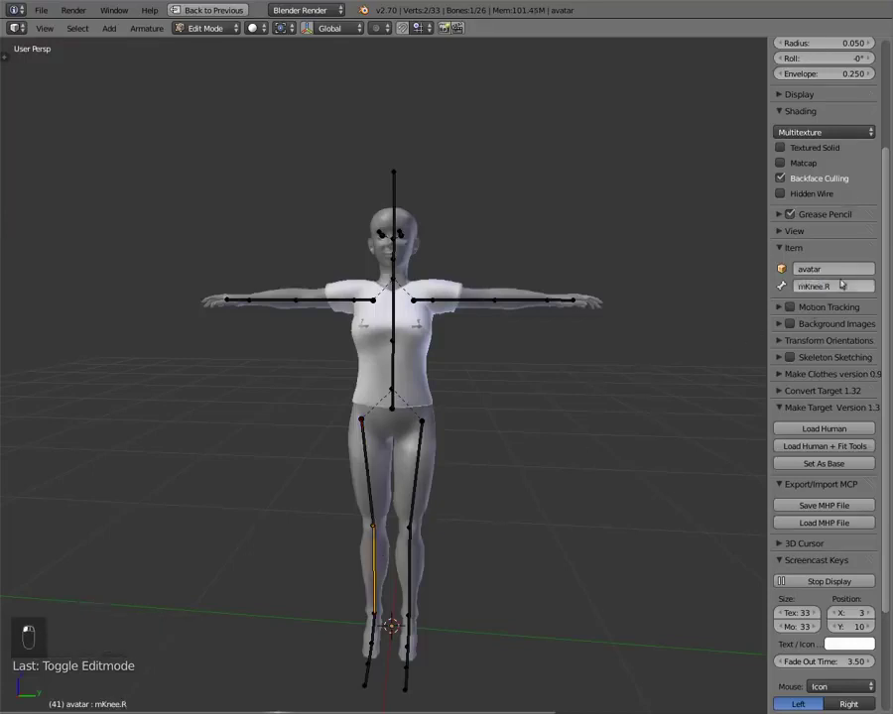
click(839, 285)
click(827, 285)
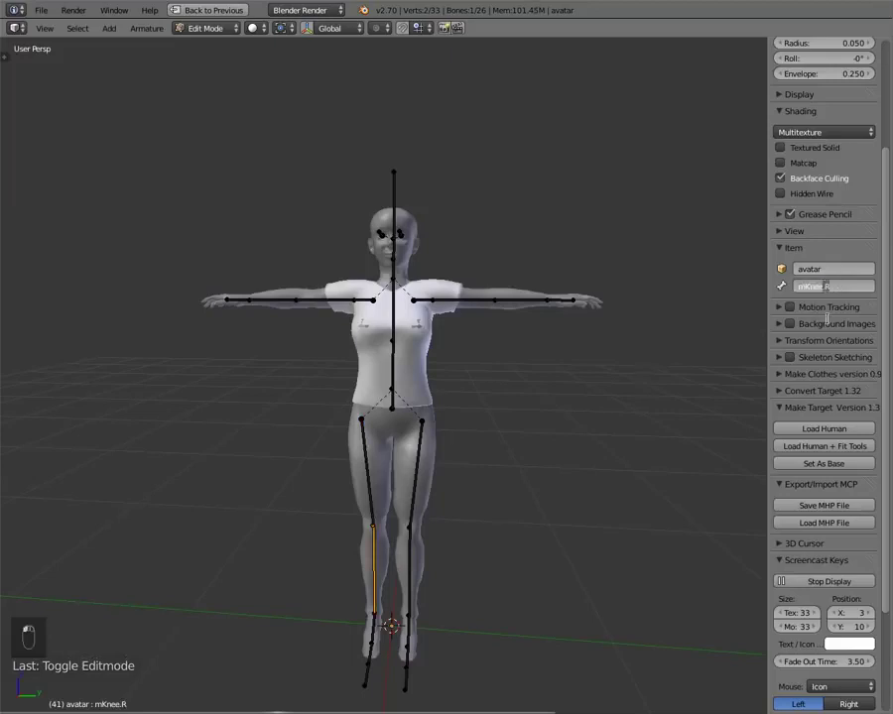
key(ctrl+v)
click(377, 625)
Rename bone mAnkle.R as mAnkleRight and mFoot.R as mFootRight
right_click(376, 629)
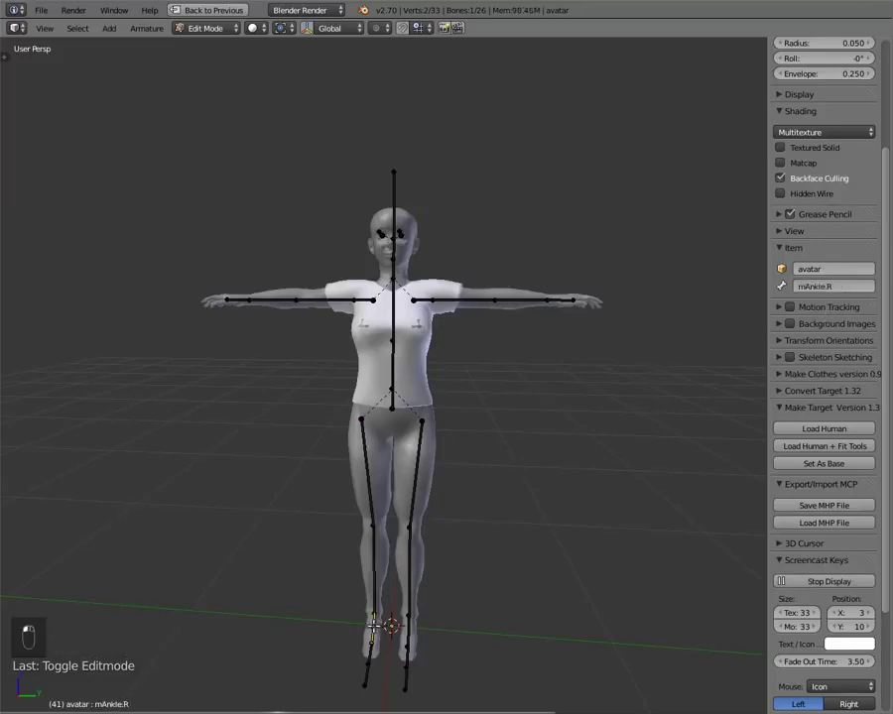
click(858, 286)
click(833, 287)
click(368, 657)
right_click(370, 651)
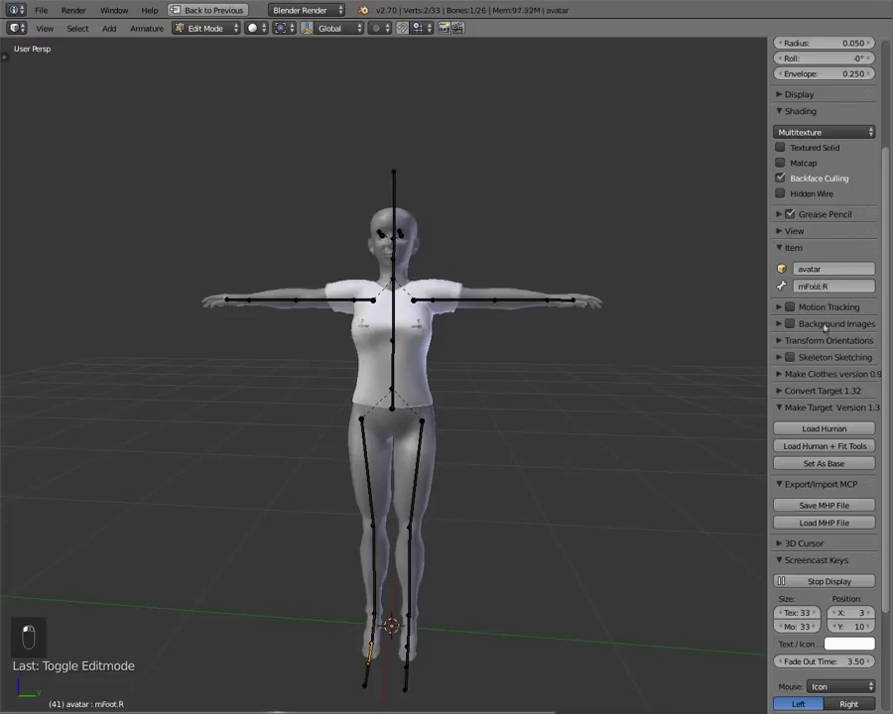
click(826, 287)
text(Right)
key(Return)
Rename bone mToe.R as mToeRight
right_click(364, 680)
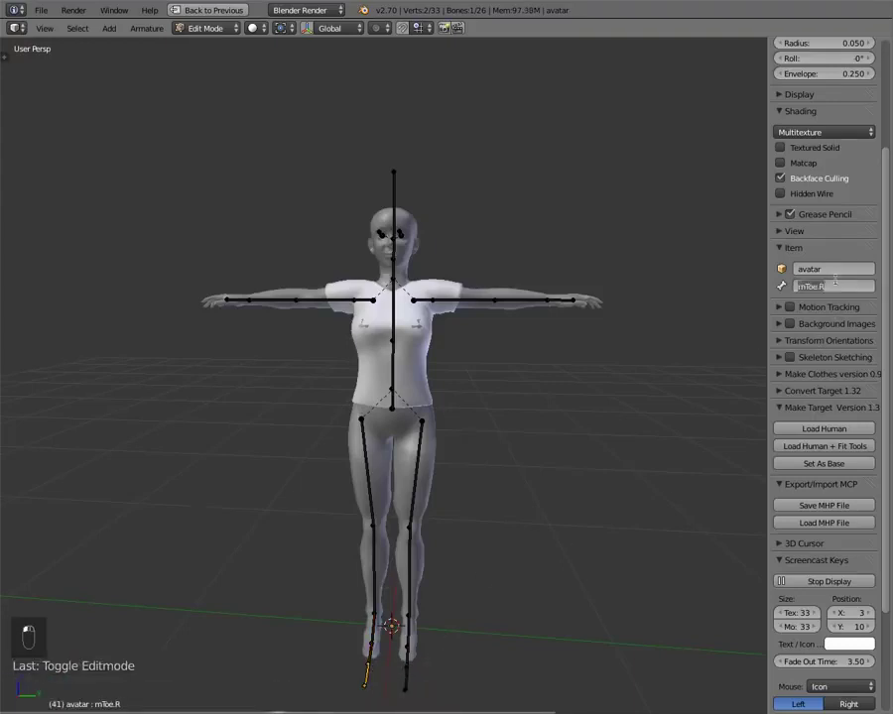
click(831, 286)
text(Right)
key(Return)
Rename bone mCollar.L as mCollarLeft and mShoulder.L as mShoulderLeft
right_click(422, 298)
click(819, 286)
click(827, 284)
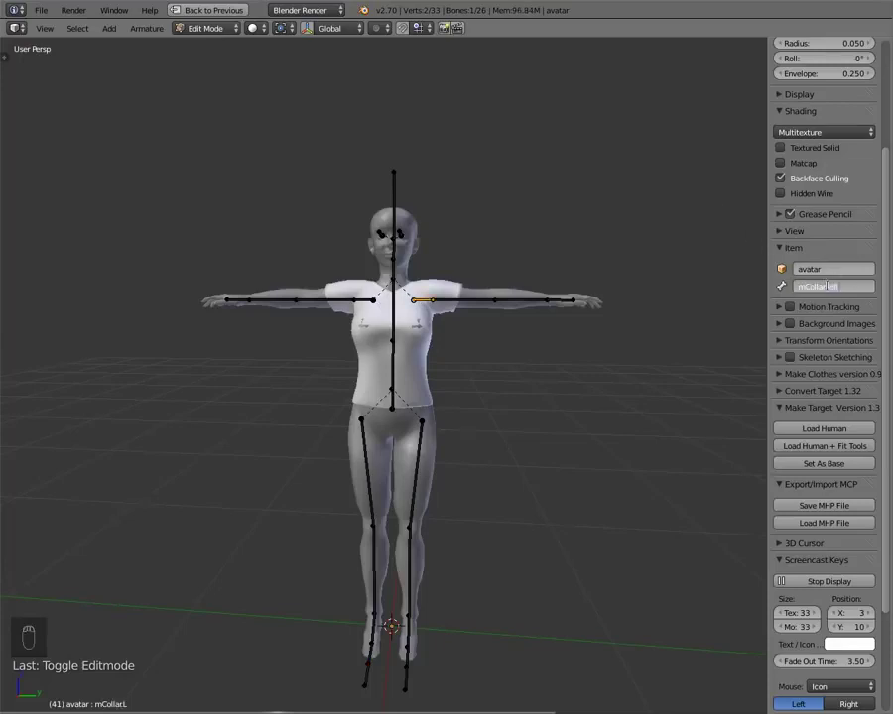
text(eft)
right_click(449, 299)
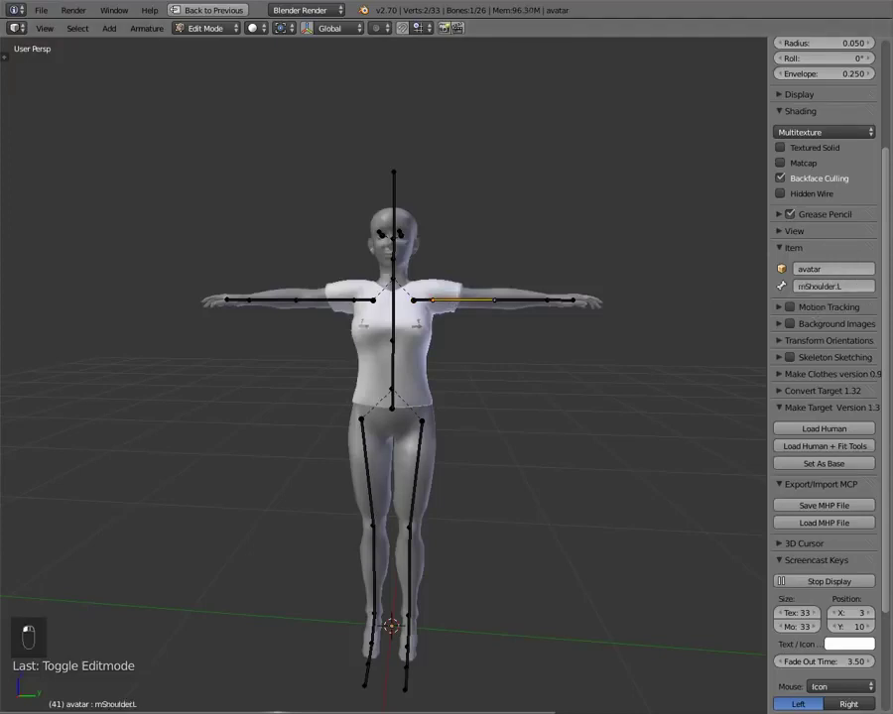
click(833, 287)
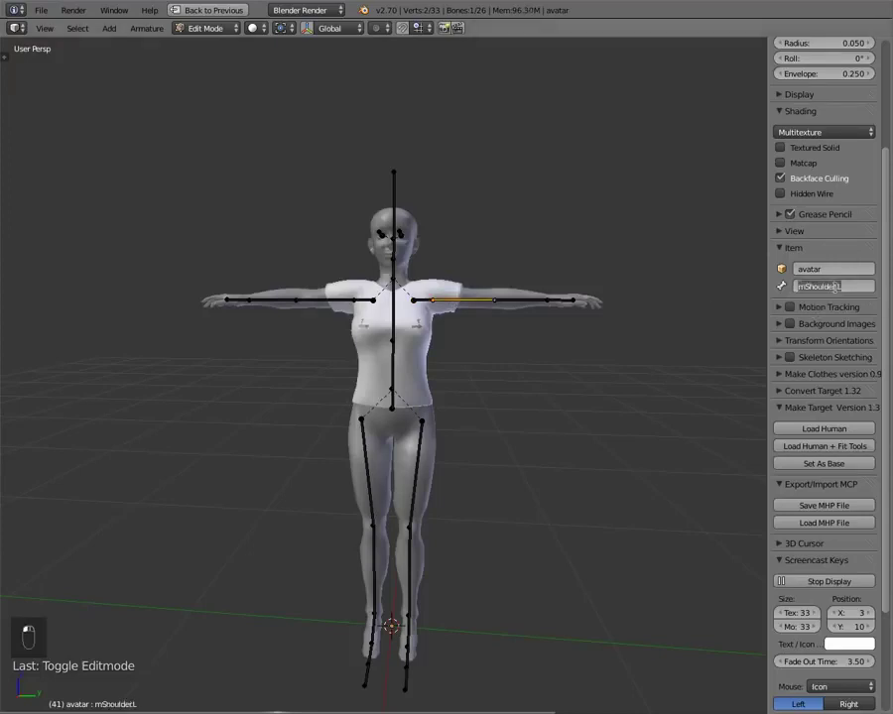
click(843, 286)
text(eft)
key(Return)
Rename bone mElbow.L as mElbowLeft and mWrist.L as mWristLeft
right_click(515, 300)
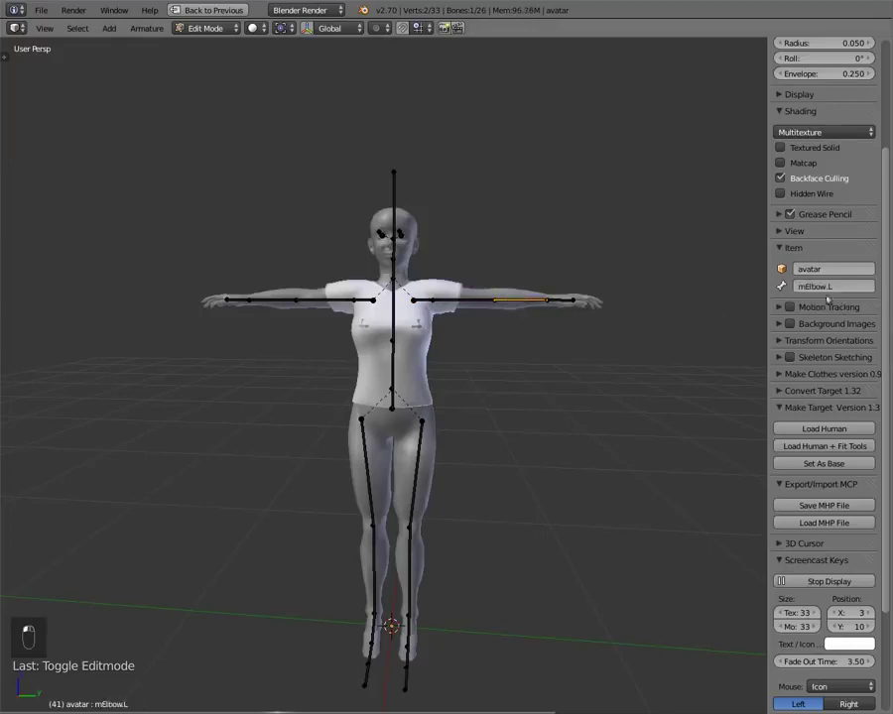
click(828, 287)
text(mElbowLeft)
right_click(558, 300)
click(827, 287)
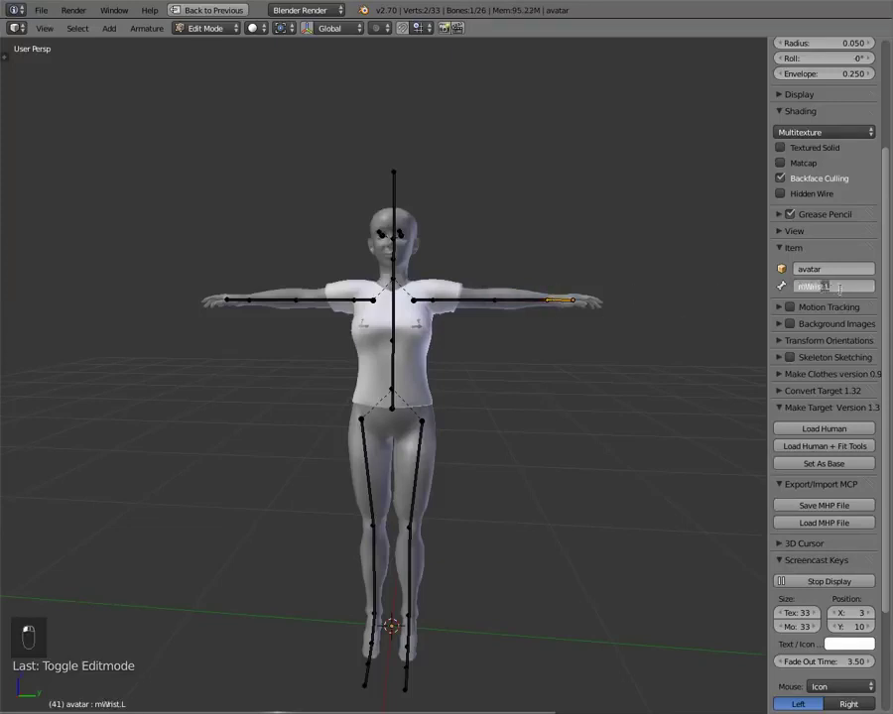
click(822, 286)
key(Return)
Restore the split layout, show the bone properties and rename bone mHip.L as mHipLeft
key(ctrl+Up)
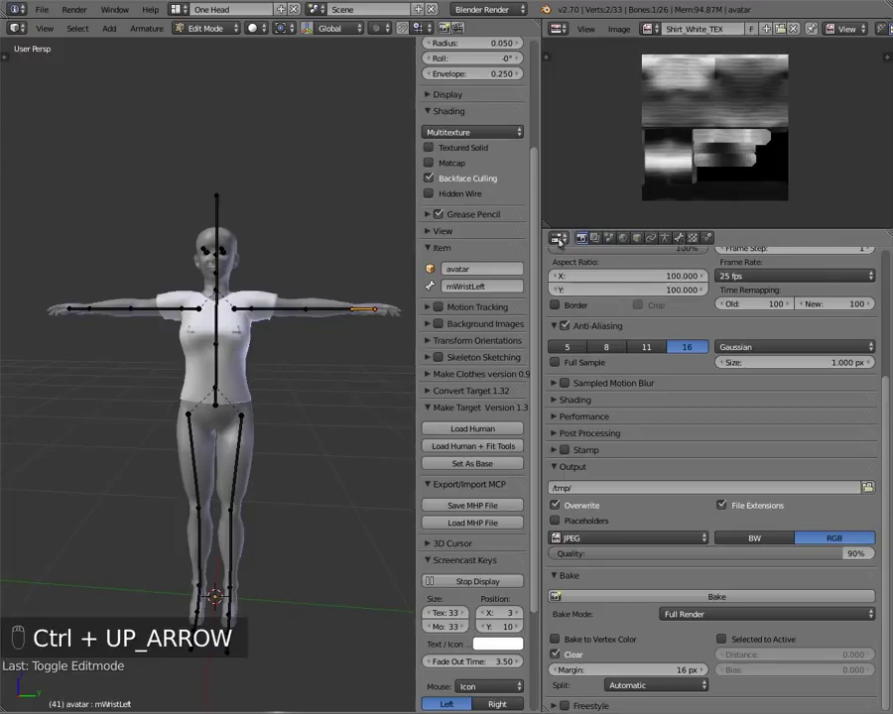
click(679, 239)
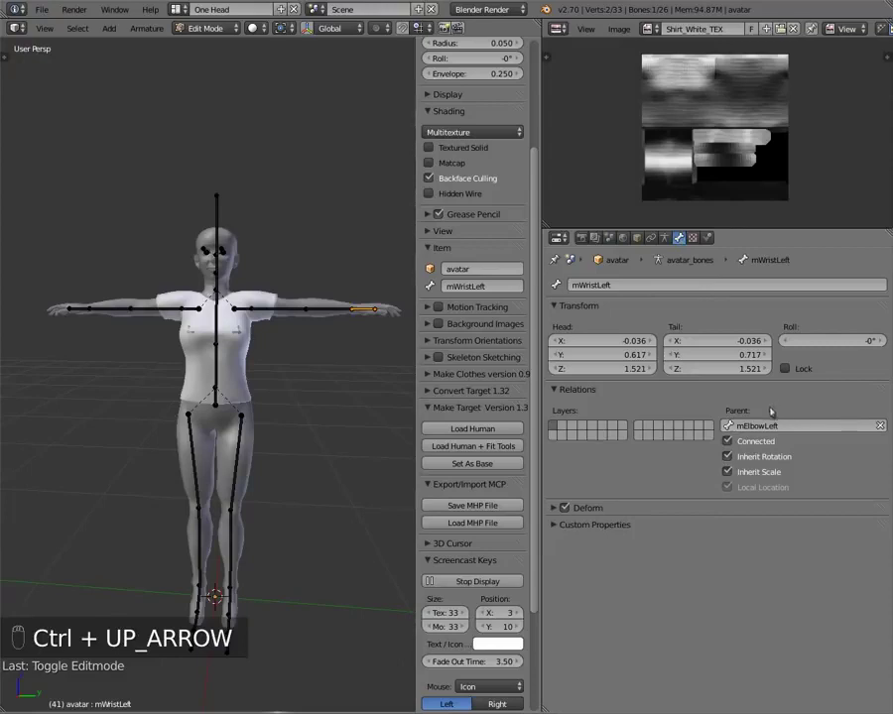
click(236, 459)
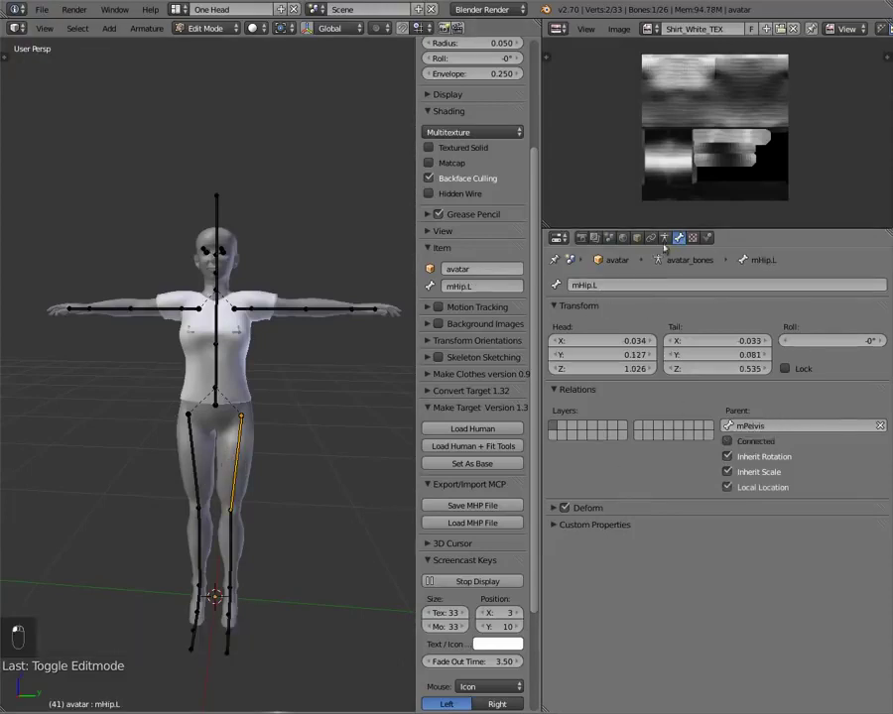
click(616, 283)
text(Left)
key(Return)
Rename bone mKnee.L as mKneeLeft
click(233, 535)
click(608, 284)
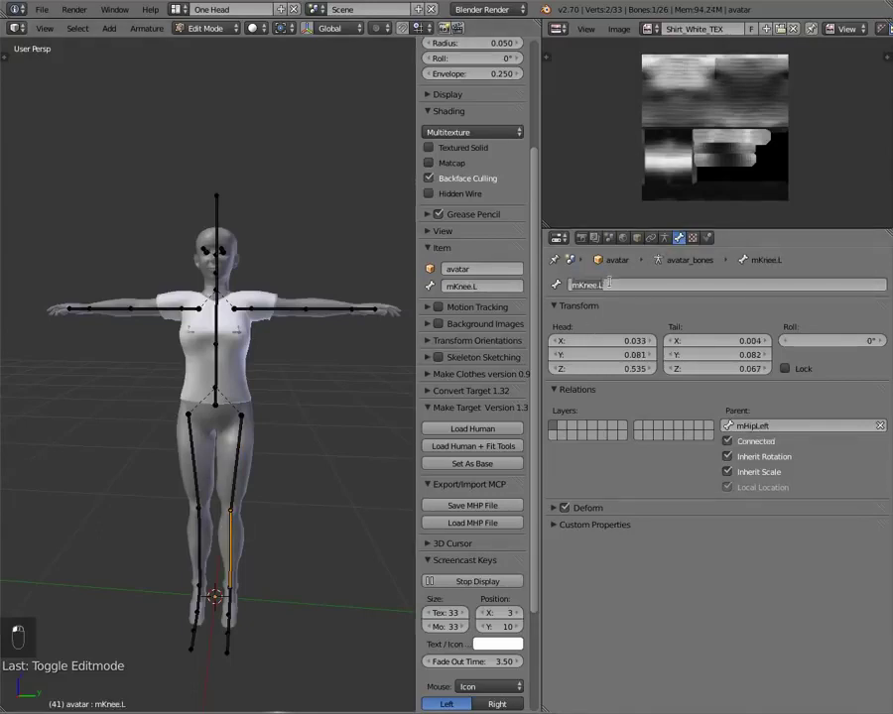
key(End)
key(BackSpace)
key(BackSpace)
text(Left)
key(Return)
Rename bone mAnkle.L as mAnkleLeft
click(224, 601)
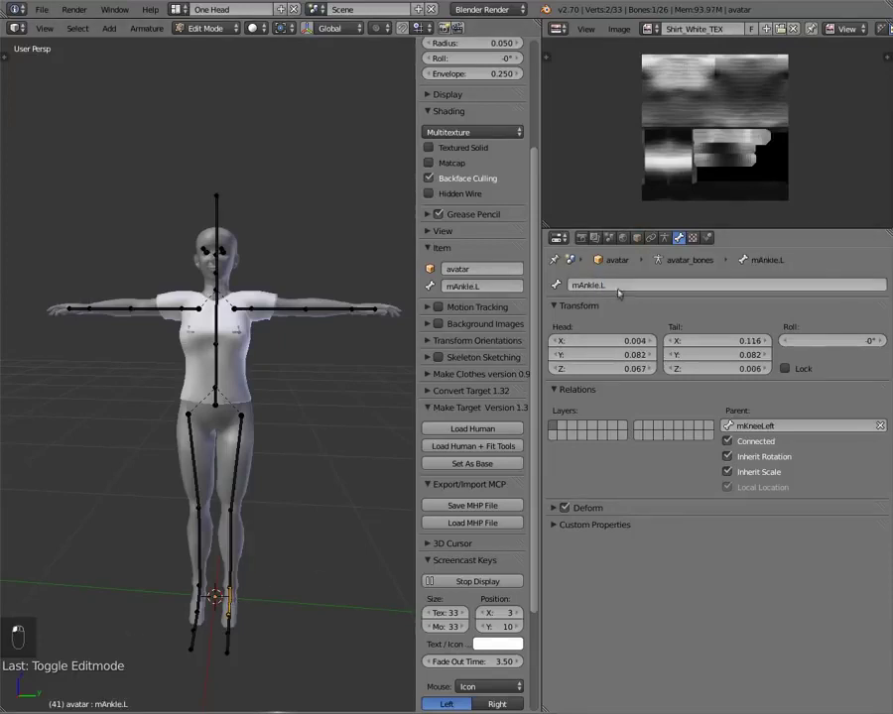
click(615, 283)
drag(609, 284, 600, 288)
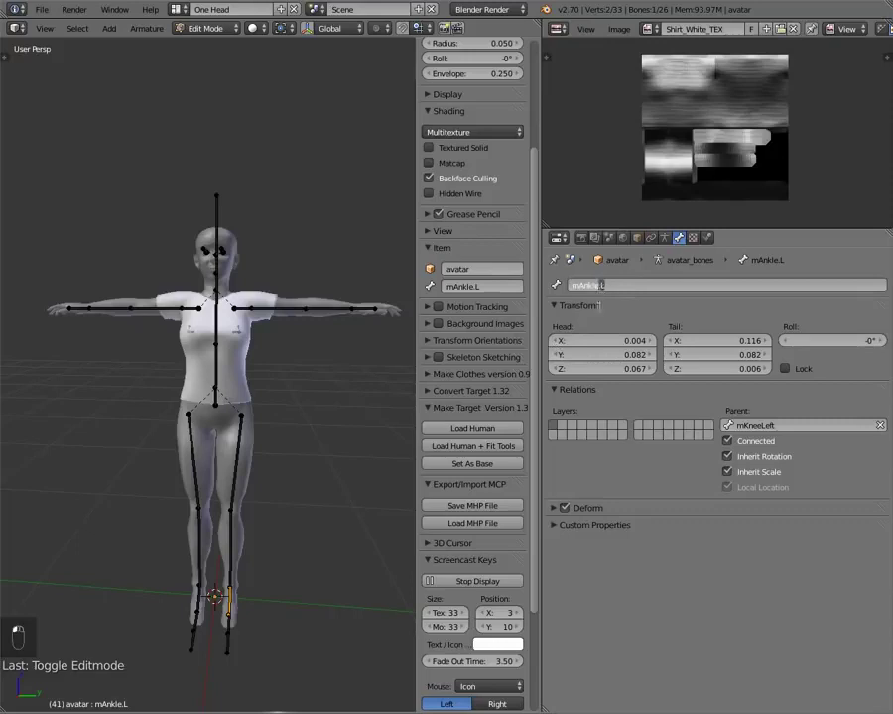
text(Left)
key(Return)
Rename bone mFoot.L as mFootLeft and mToe.L as mToeLeft
key(bracketright)
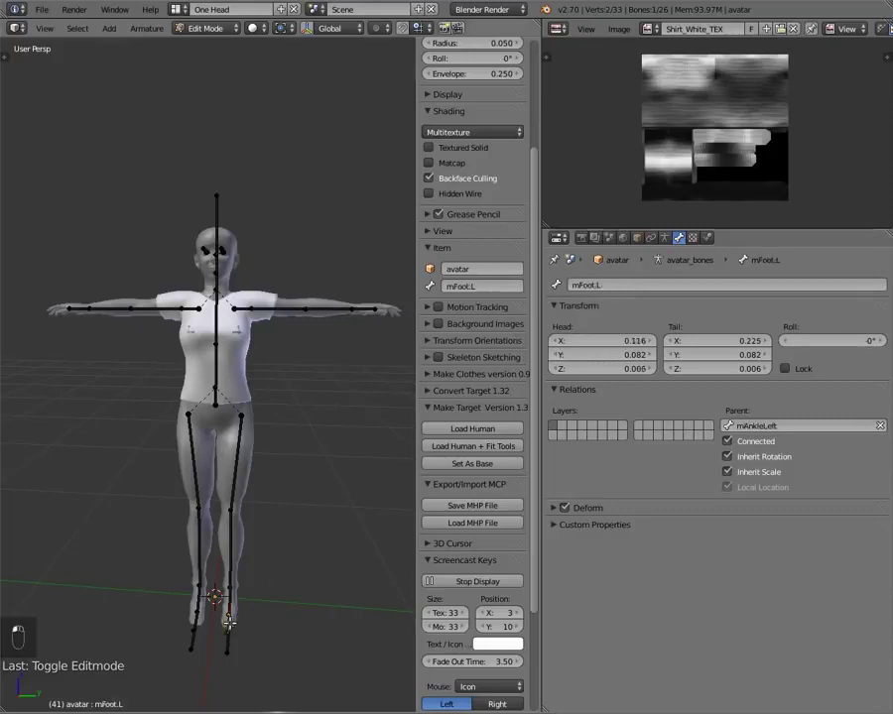
click(620, 286)
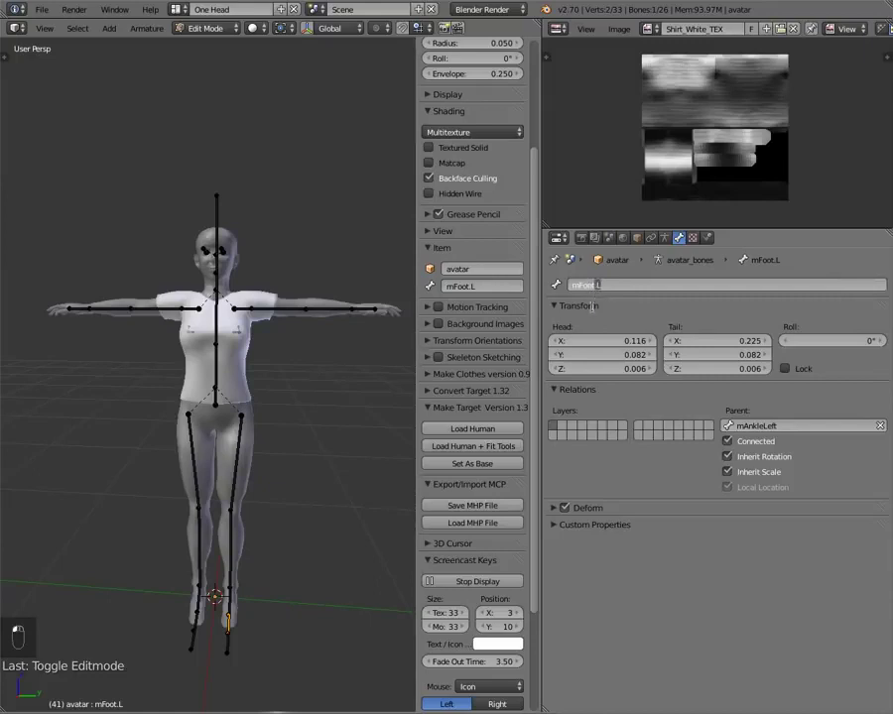
text(Left)
key(Return)
right_click(228, 640)
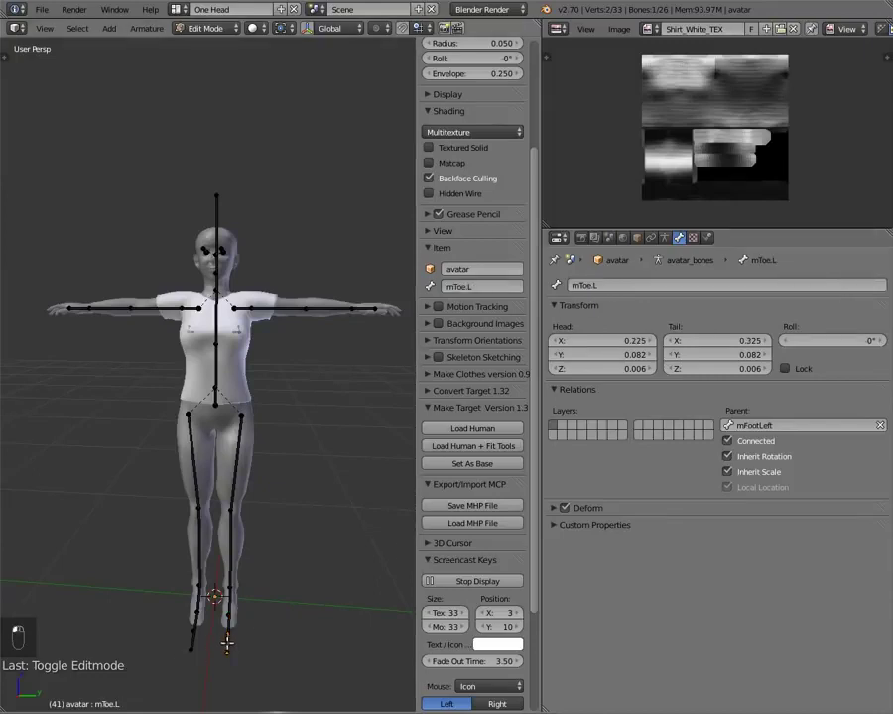
click(622, 285)
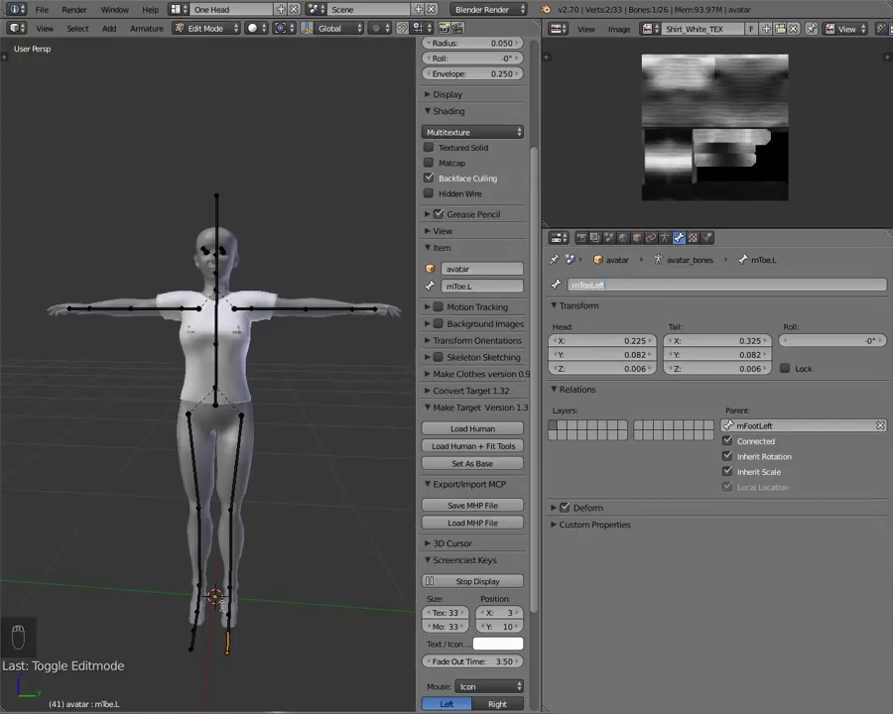
key(Return)
Check the names of the left leg bones and the bones of both arms one by one
key(bracketleft)
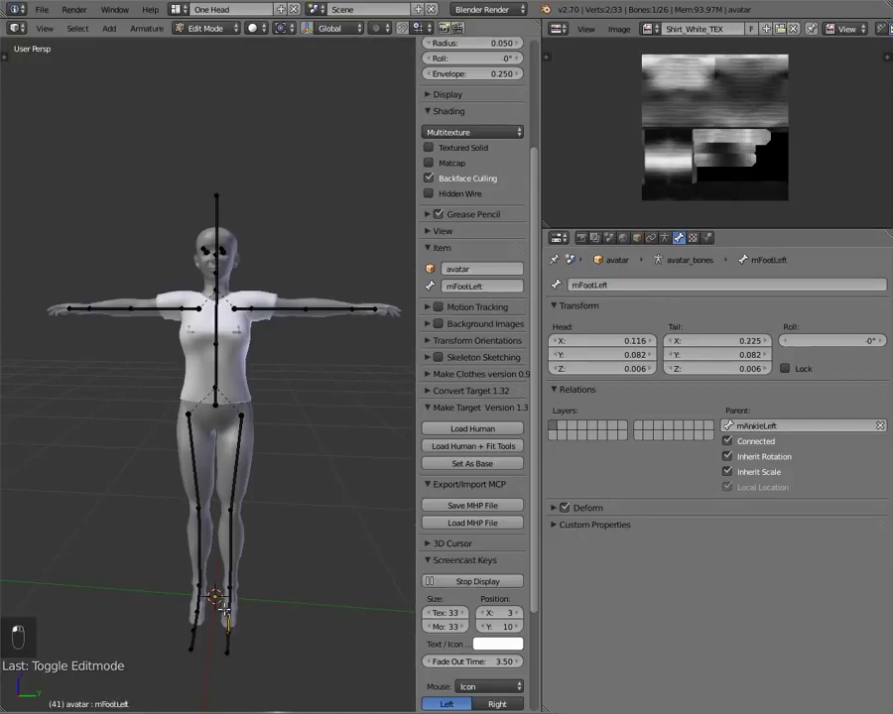
key(bracketleft)
drag(229, 554, 229, 490)
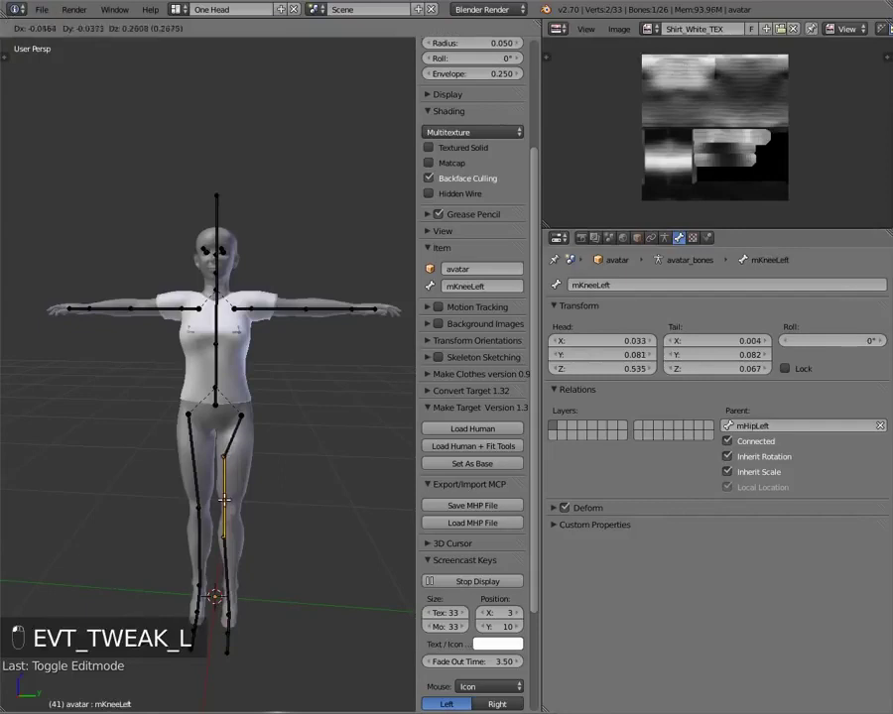
right_click(225, 494)
click(239, 467)
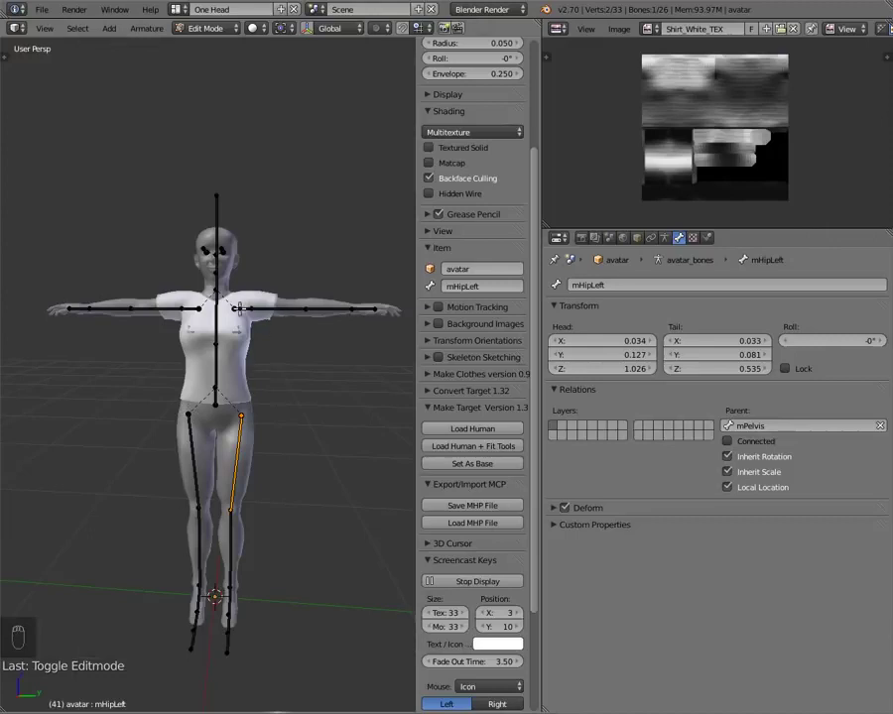
click(243, 310)
click(293, 310)
click(339, 311)
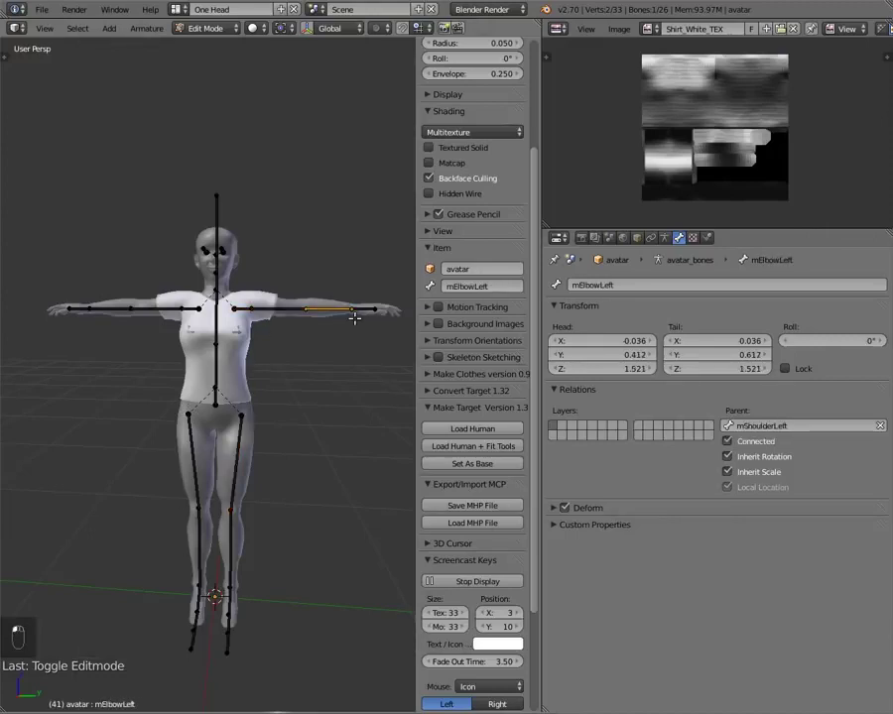
click(184, 312)
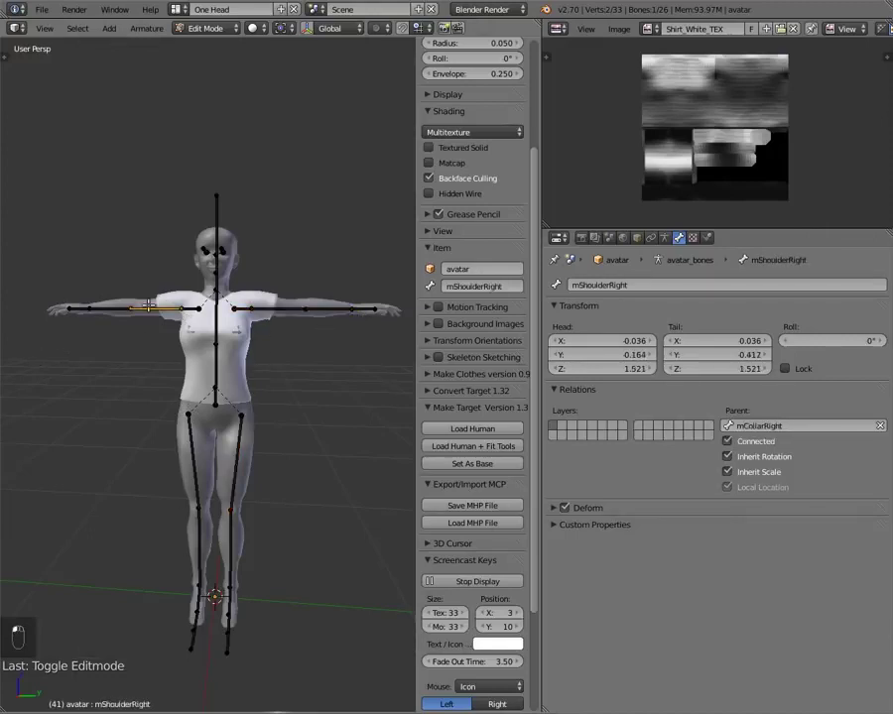
click(104, 309)
click(80, 309)
key(g)
right_click(241, 297)
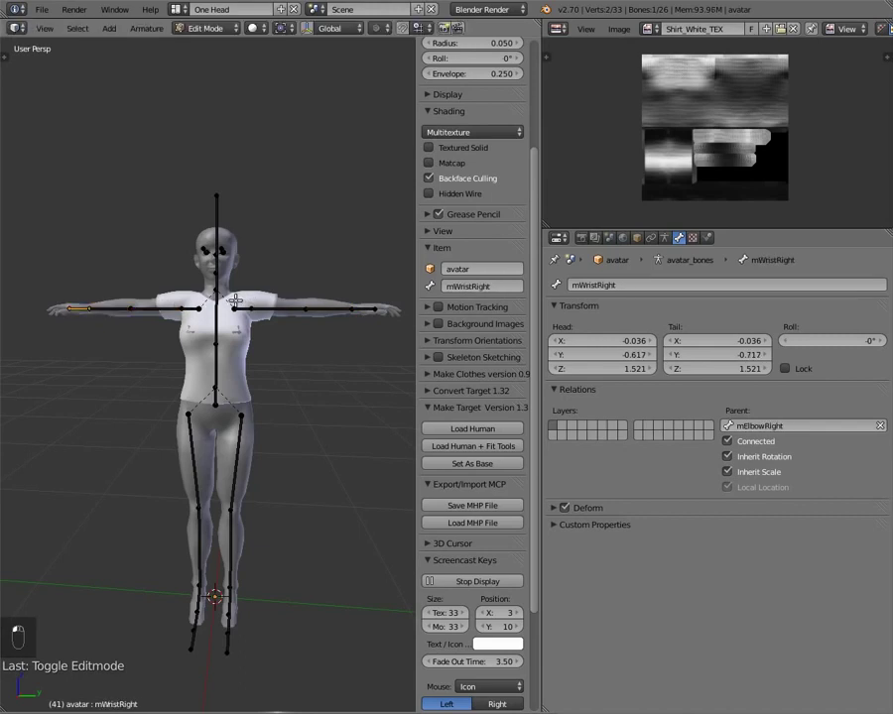
key(Tab)
key(Tab)
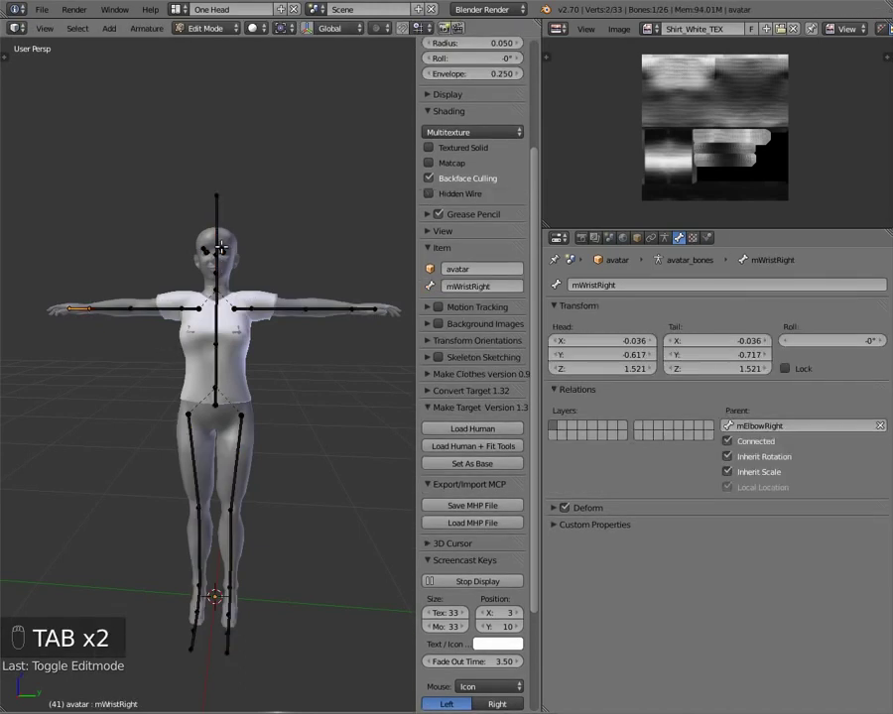
Rename bone mEye.R as mEyeRight
click(203, 252)
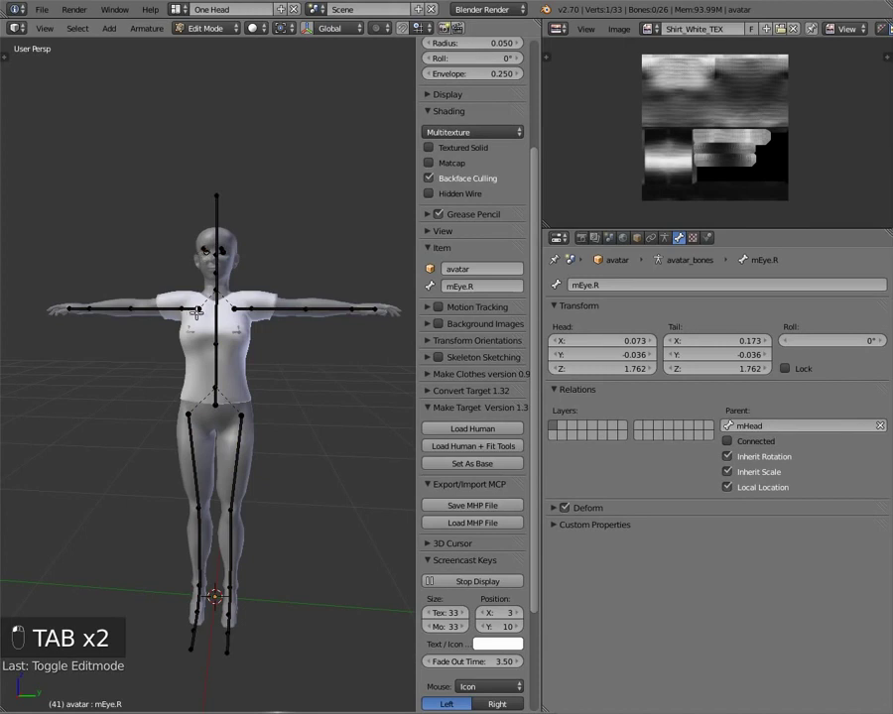
middle_drag(203, 252, 211, 349)
click(212, 347)
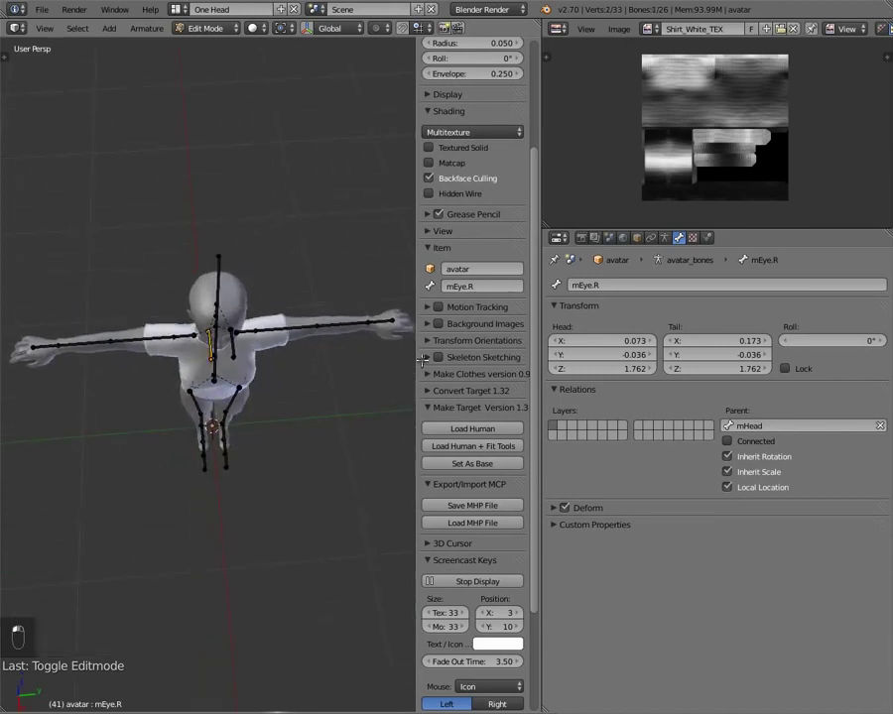
click(610, 285)
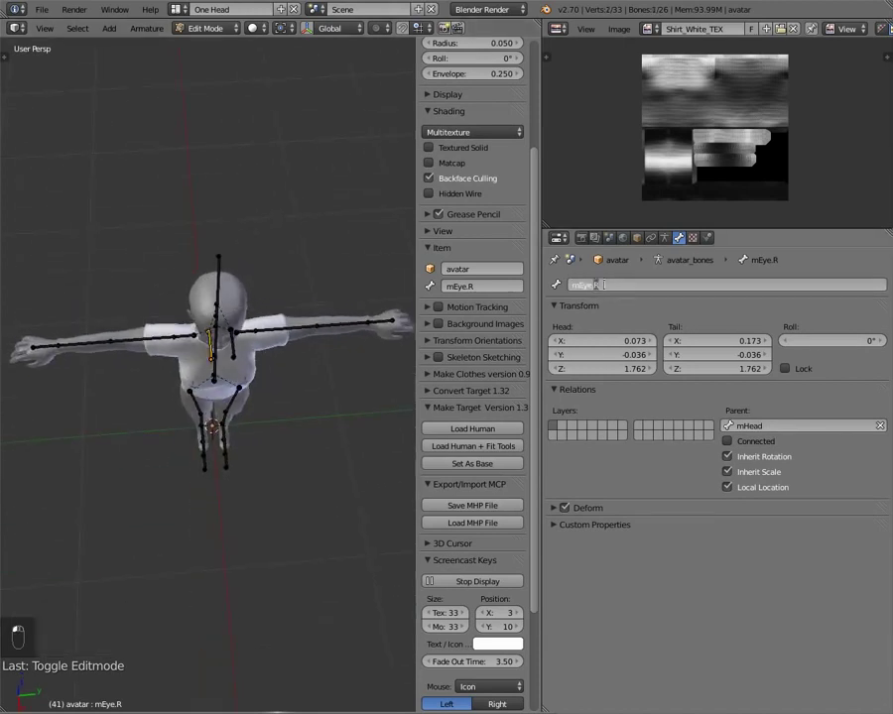
text(Right)
key(Return)
Rename bone mEye.L as mEyeLeft
right_click(228, 339)
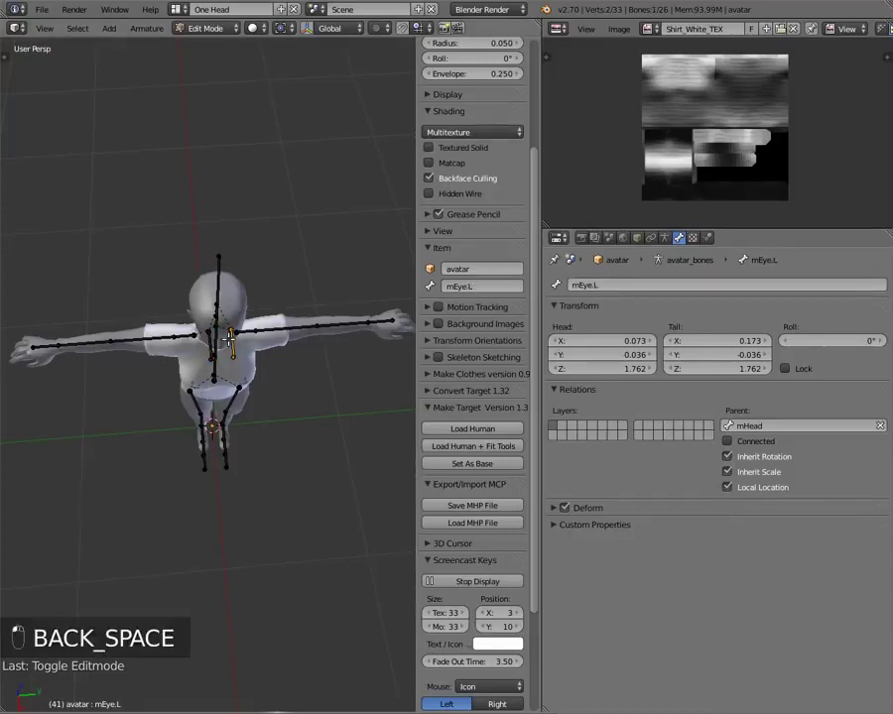
click(623, 284)
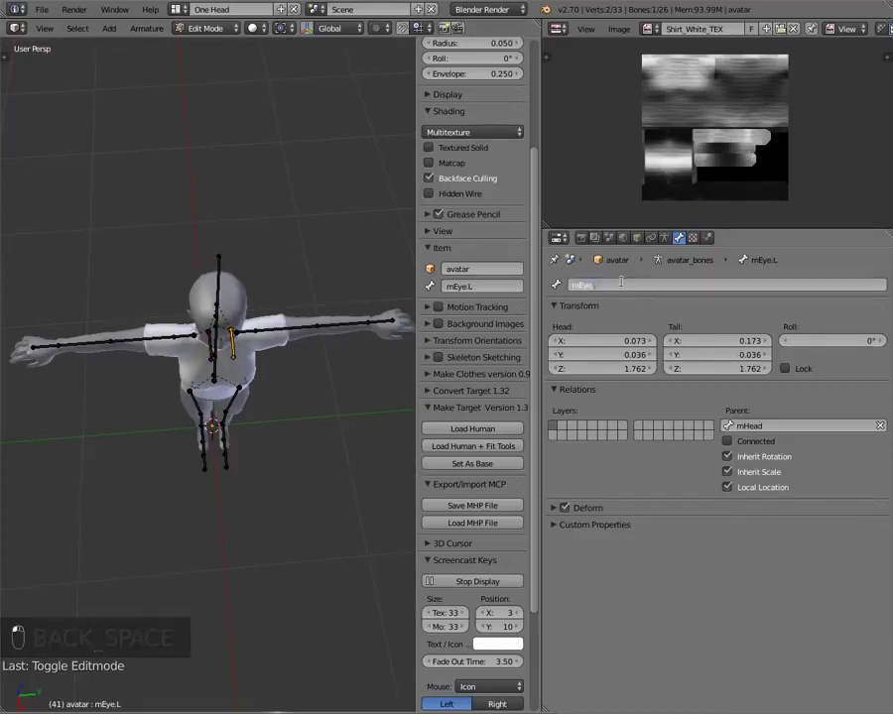
key(BackSpace)
text(Left)
key(Return)
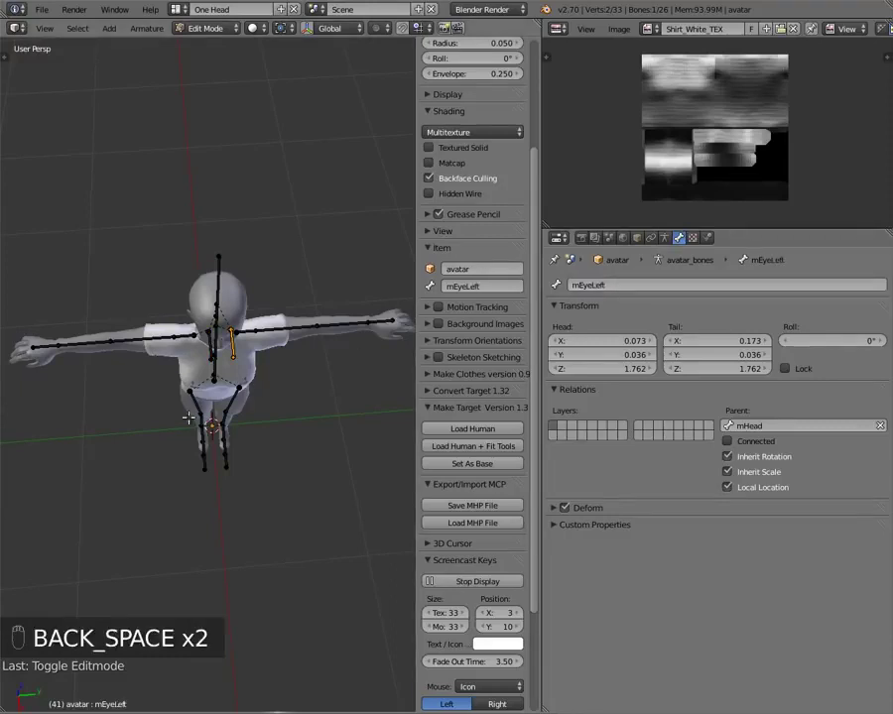
Leave armature editing, select the shirt and review the names in its vertex group list
middle_drag(247, 228, 247, 227)
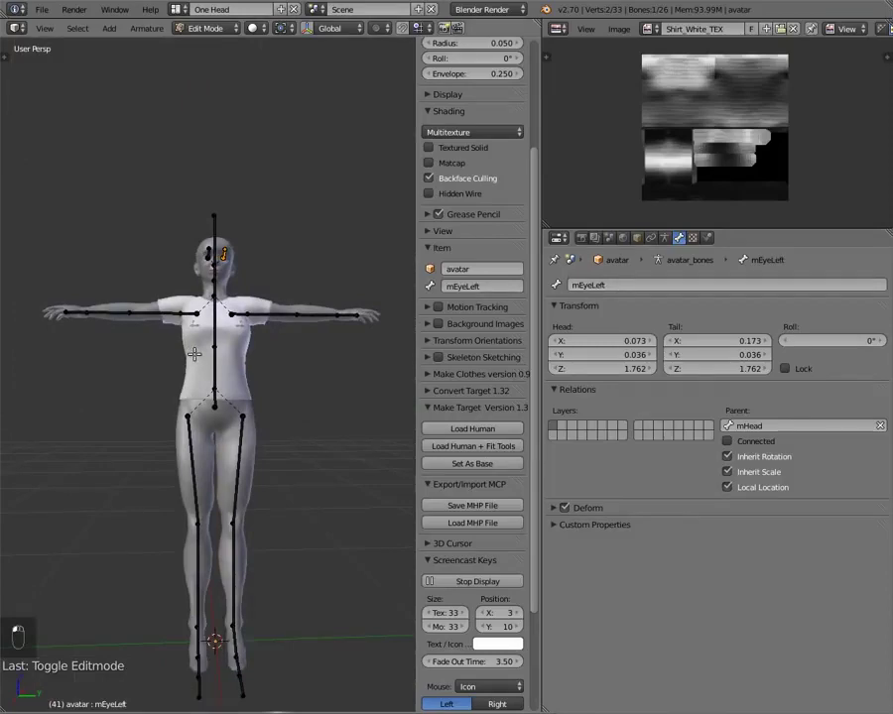
key(Tab)
right_click(276, 329)
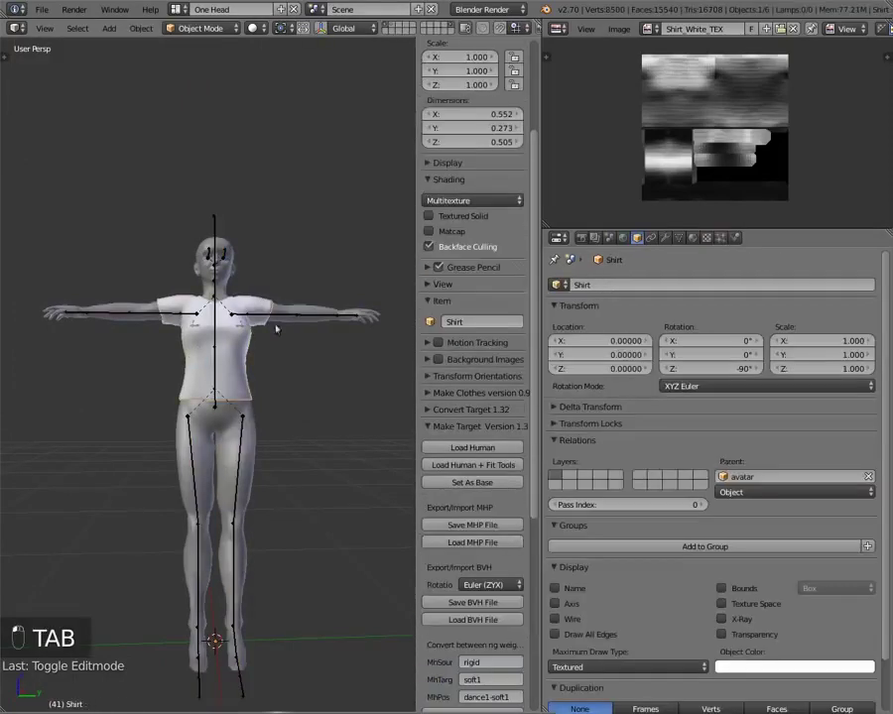
click(678, 238)
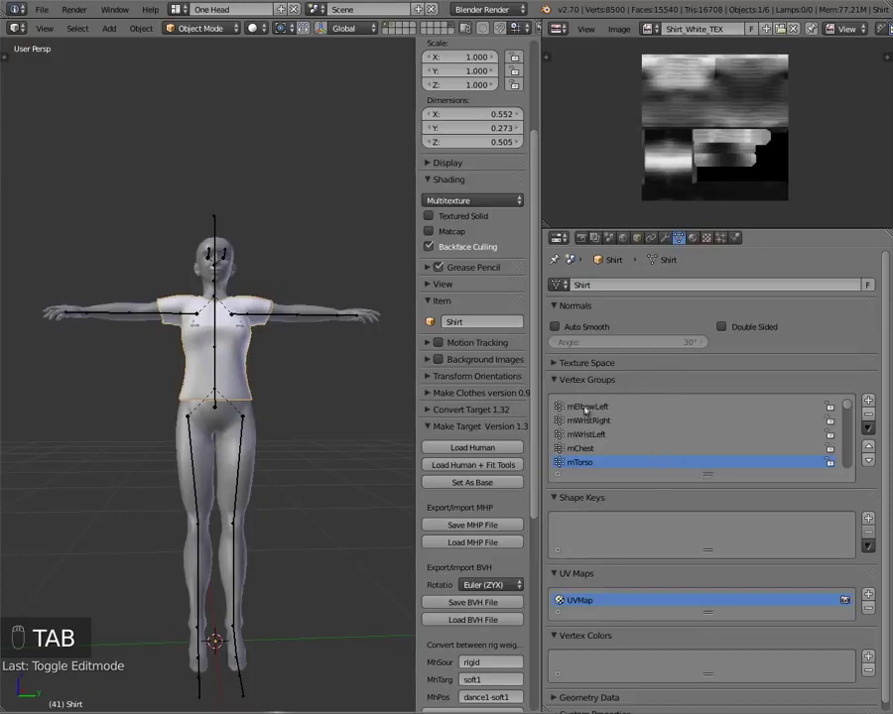
scroll(583, 417, up, 5)
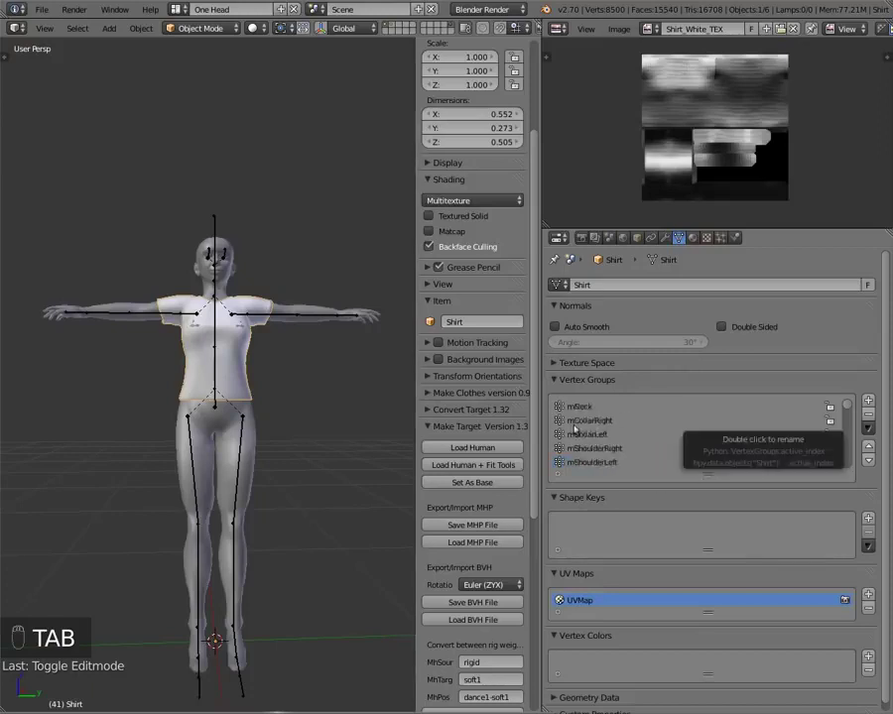
scroll(581, 425, down, 2)
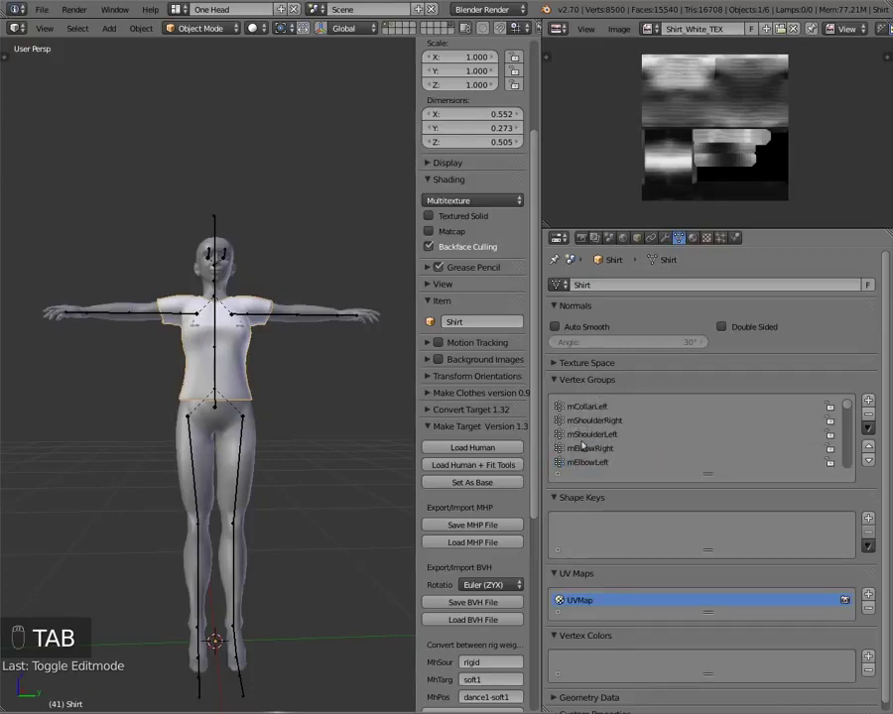
scroll(612, 451, up, 3)
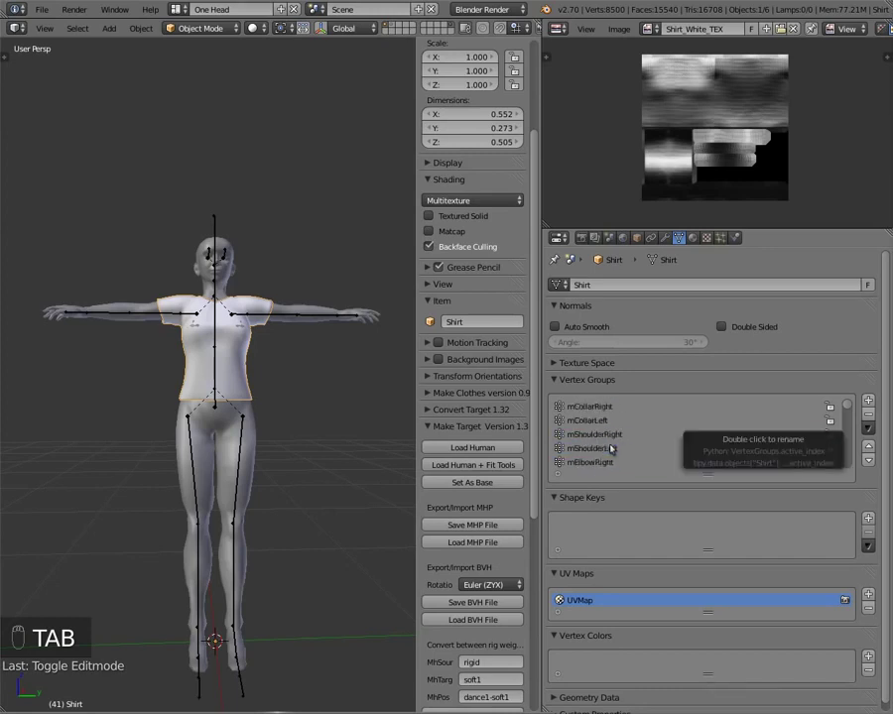
scroll(610, 450, down, 2)
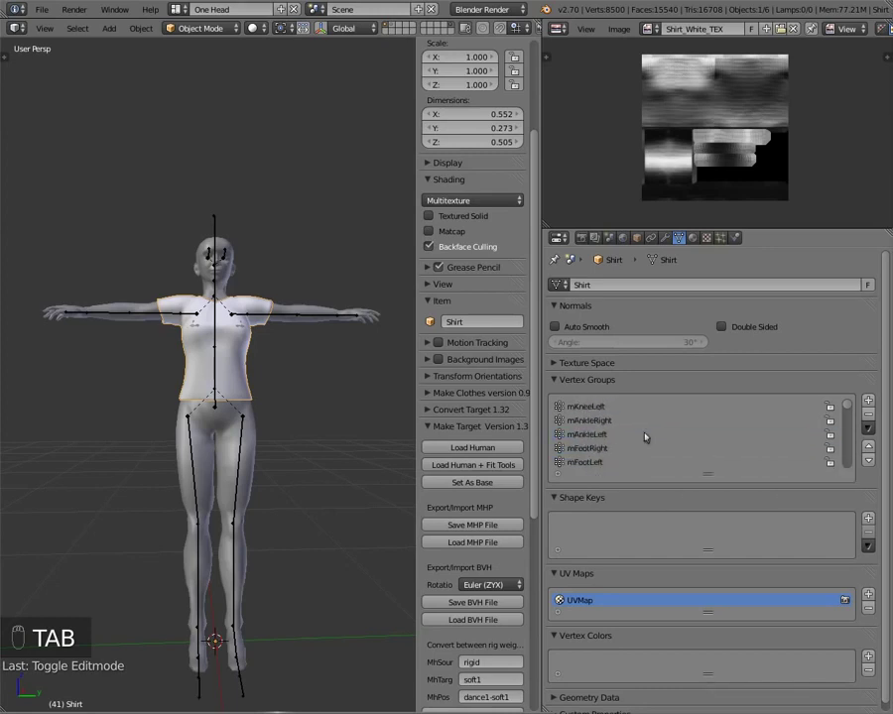
scroll(645, 437, up, 1)
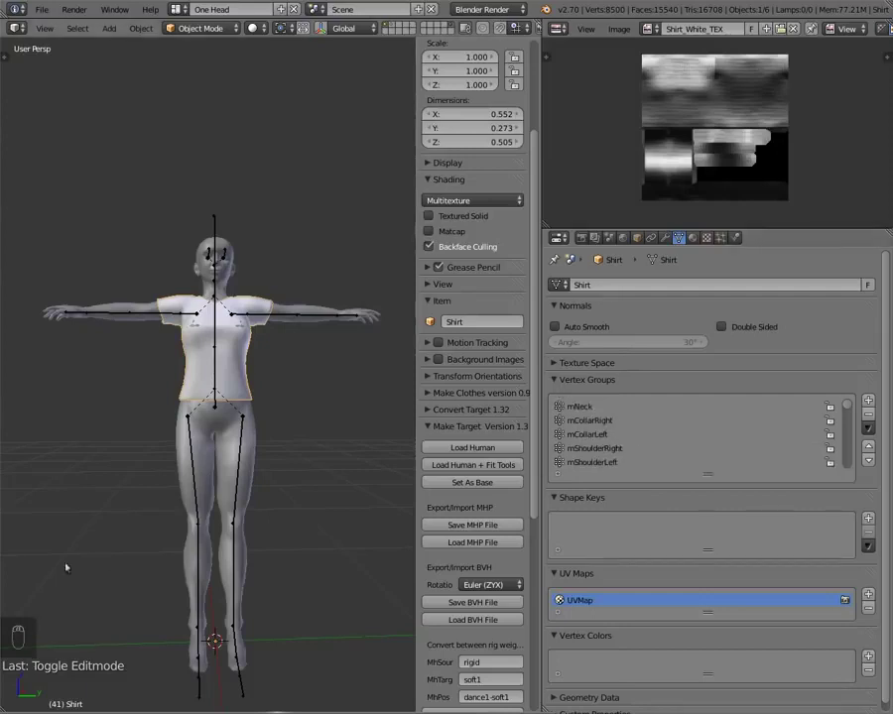
Export the selected shirt with its armature as Collada file Tshirt.dae into the Blender Clothes TShirt folder, using a saved export preset
click(41, 9)
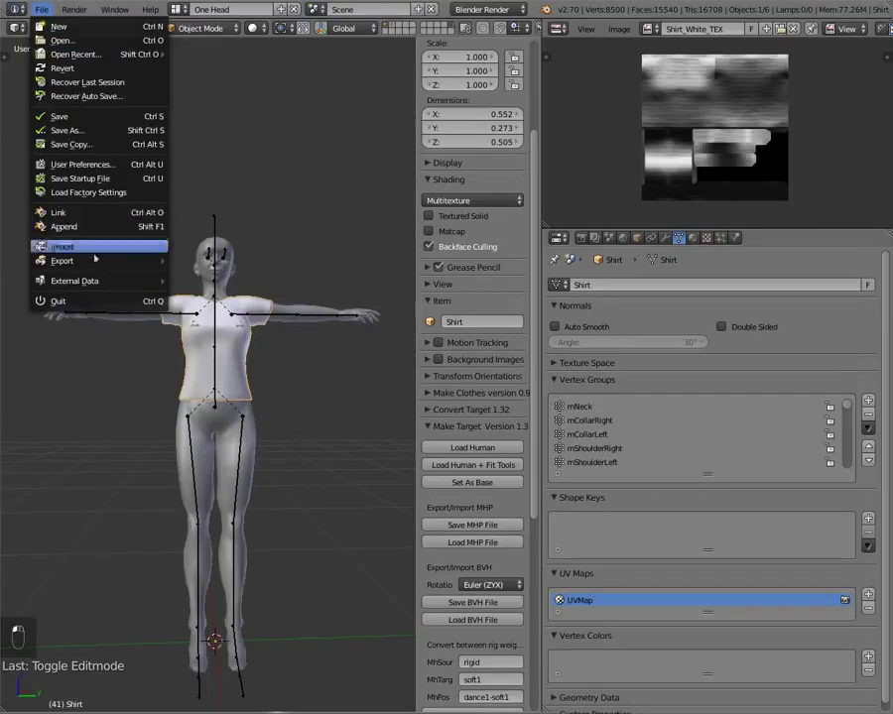
mouse_move(106, 266)
click(227, 261)
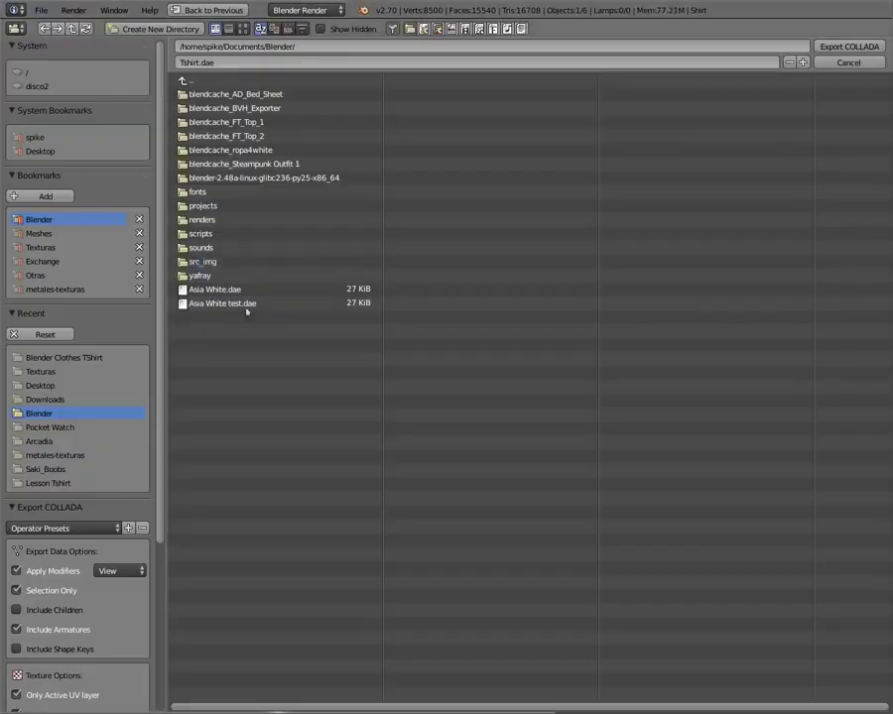
click(37, 359)
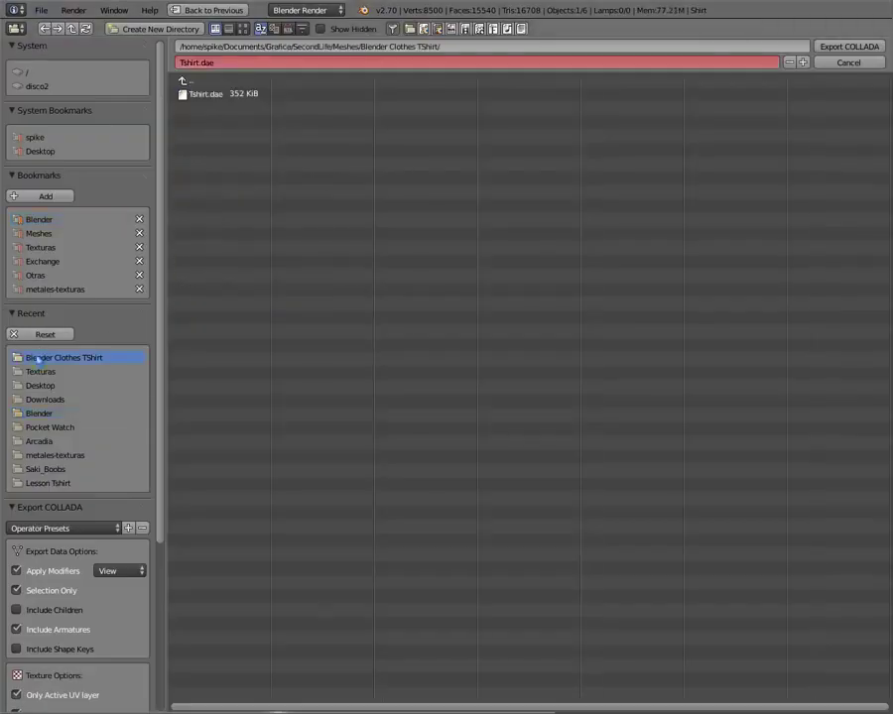
click(79, 528)
click(56, 579)
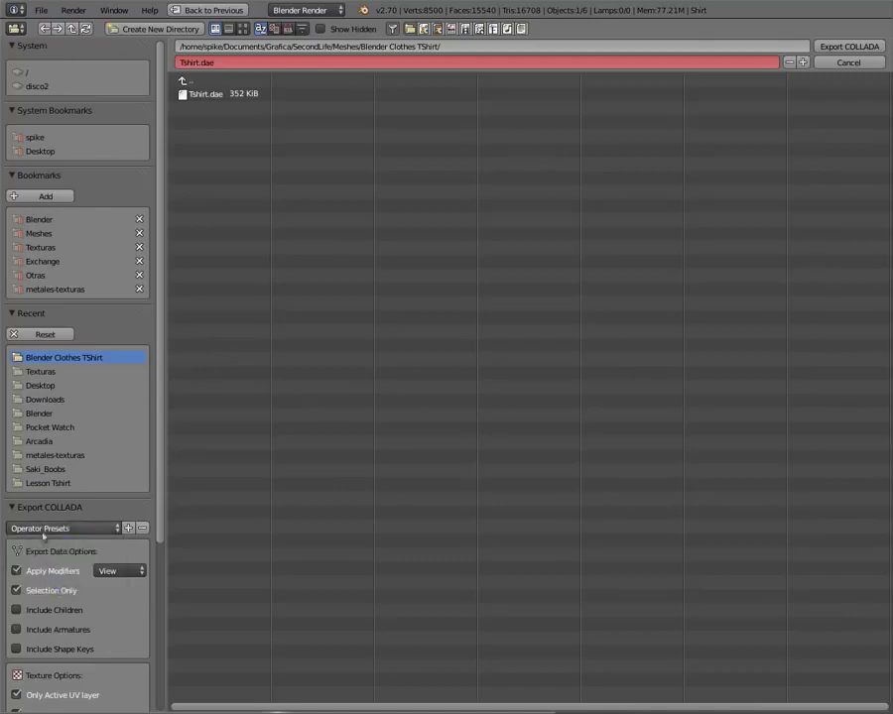
click(55, 529)
click(63, 566)
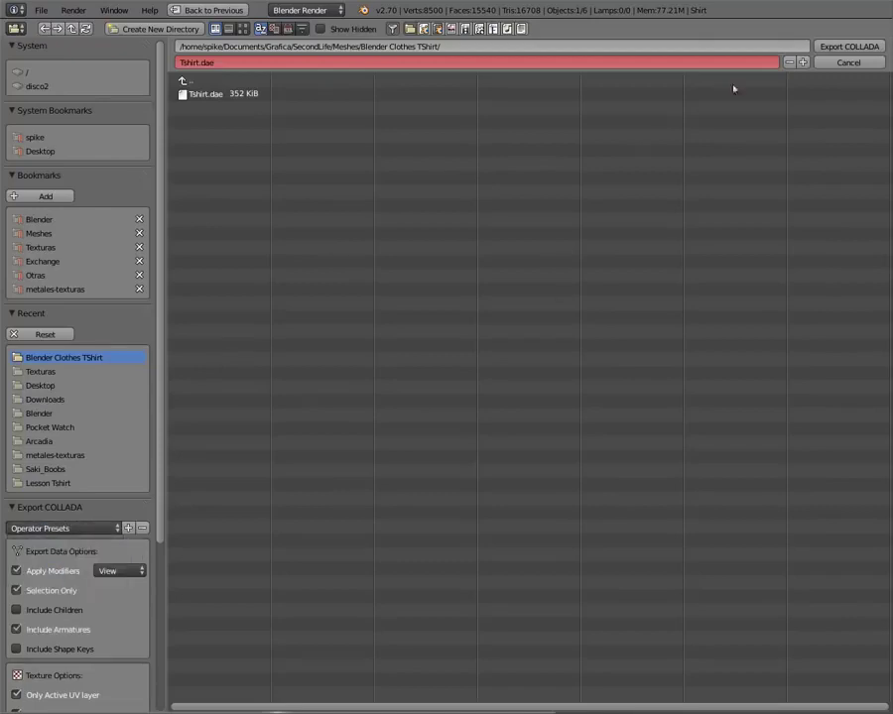
click(849, 47)
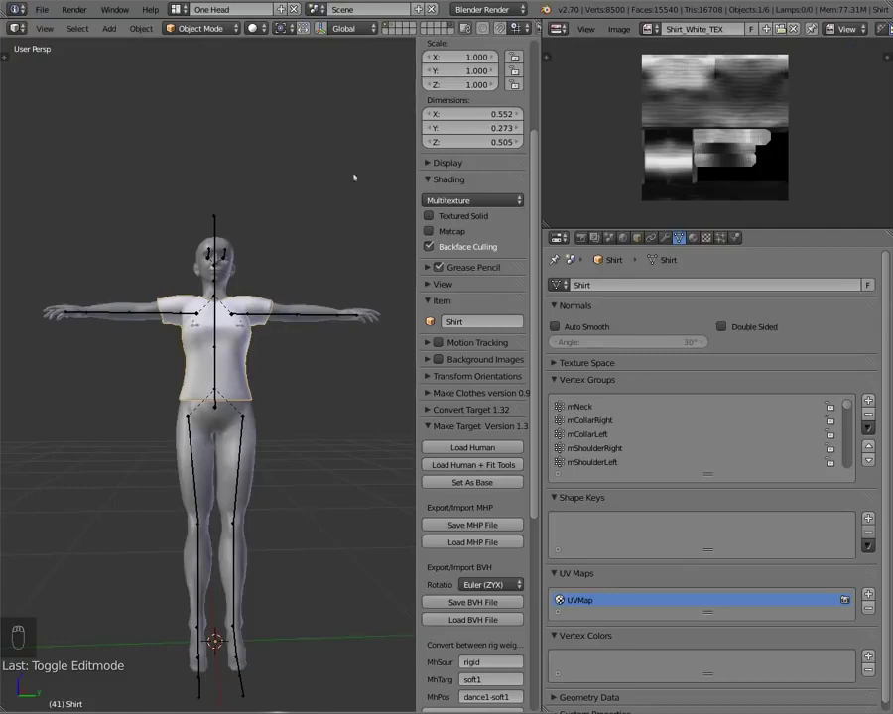
Apply the shirt object's rotation so that its Z rotation becomes 0°
scroll(298, 199, up, 4)
scroll(318, 226, down, 2)
scroll(462, 232, up, 4)
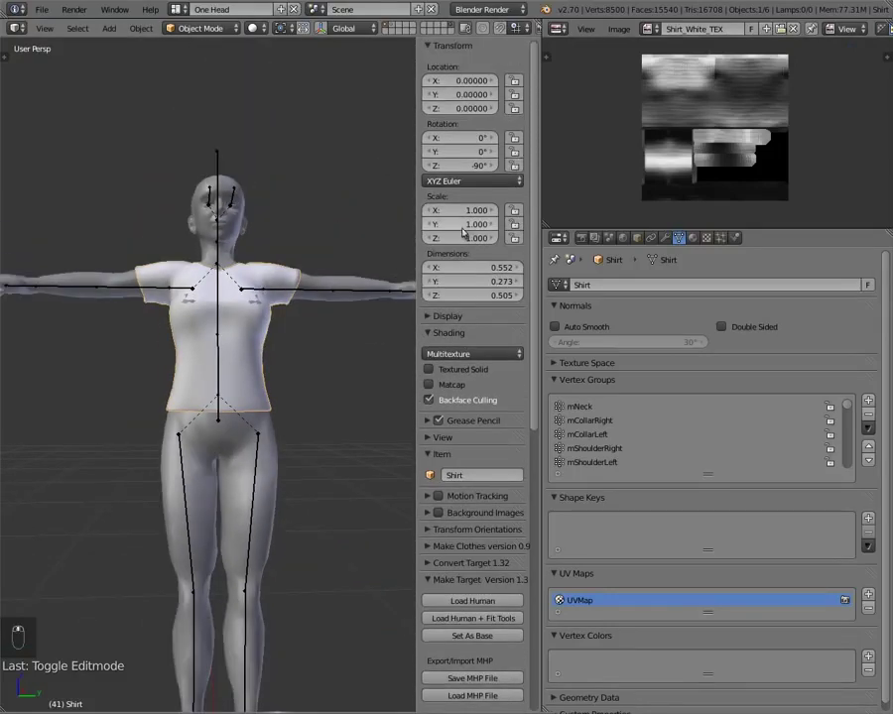
key(ctrl+a)
click(210, 396)
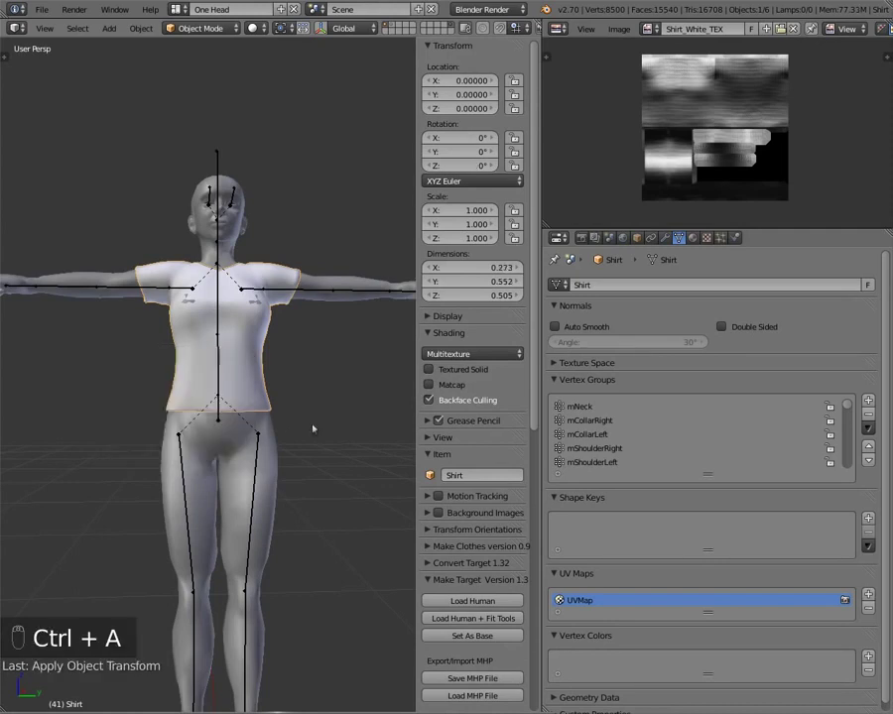
Export the shirt with its applied rotation as Collada, overwriting Tshirt.dae in the Blender Clothes TShirt folder
click(40, 9)
mouse_move(61, 260)
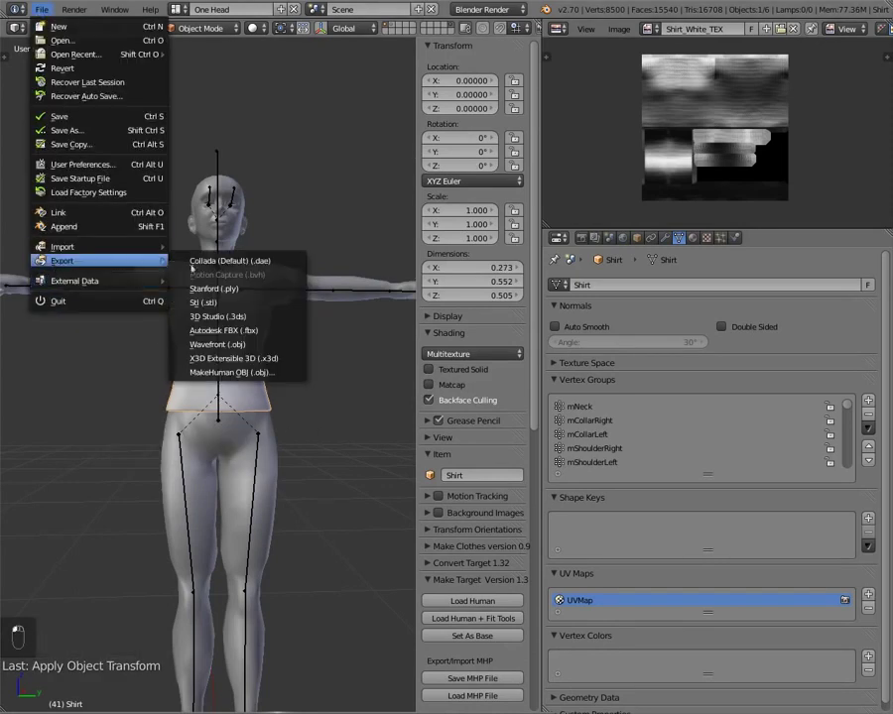
click(268, 260)
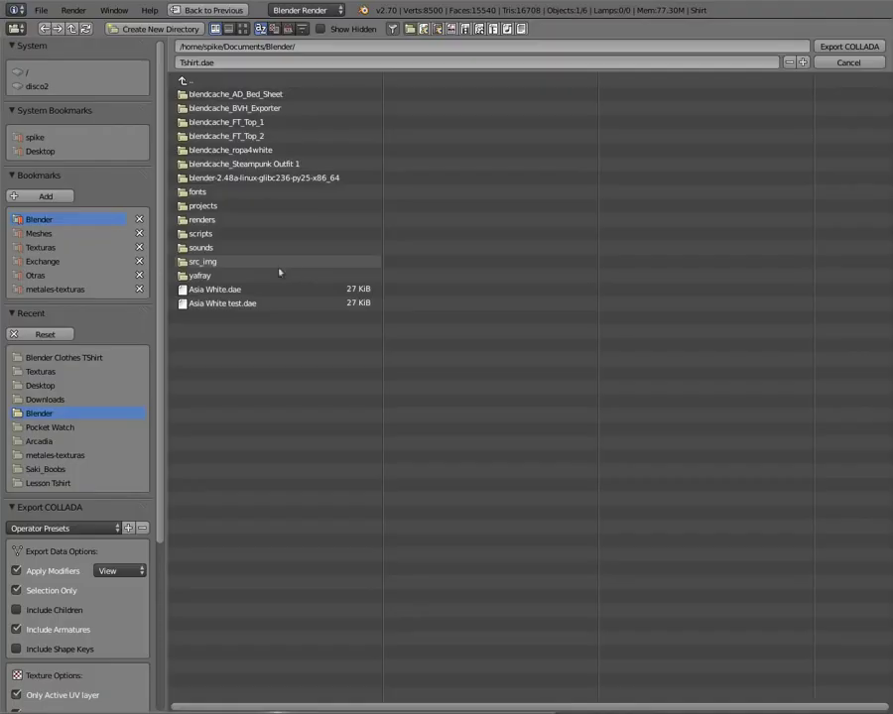
click(61, 358)
key(Return)
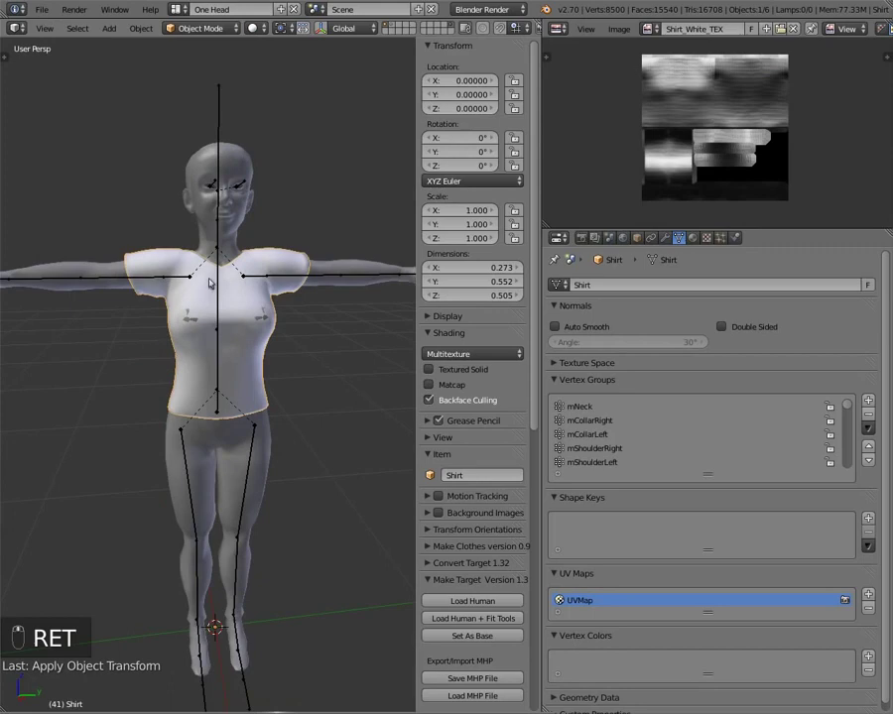
middle_drag(149, 201, 227, 351)
key(ctrl+Up)
middle_drag(166, 414, 288, 345)
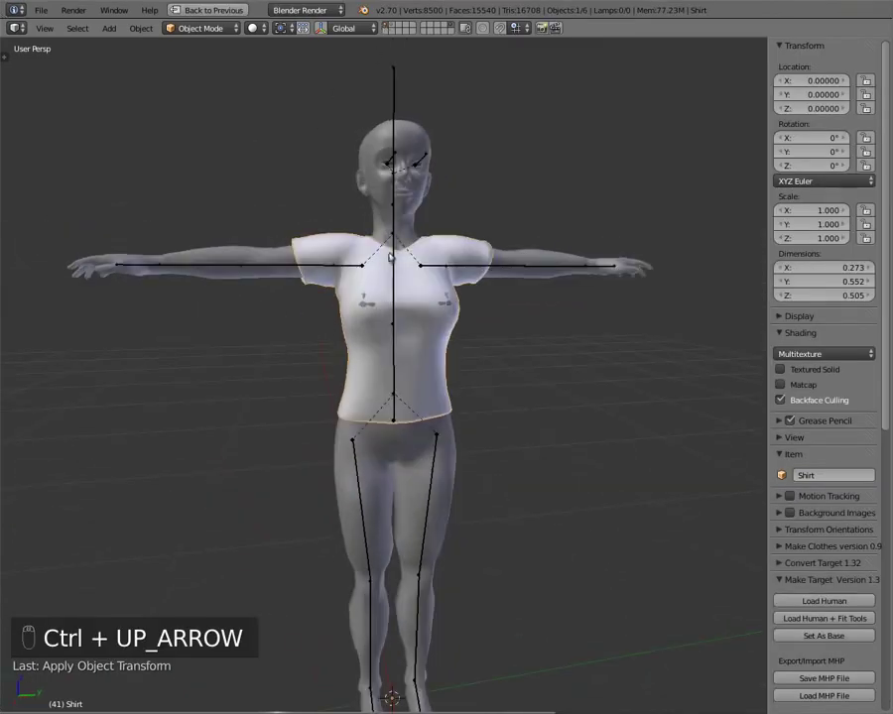
key(ctrl+Up)
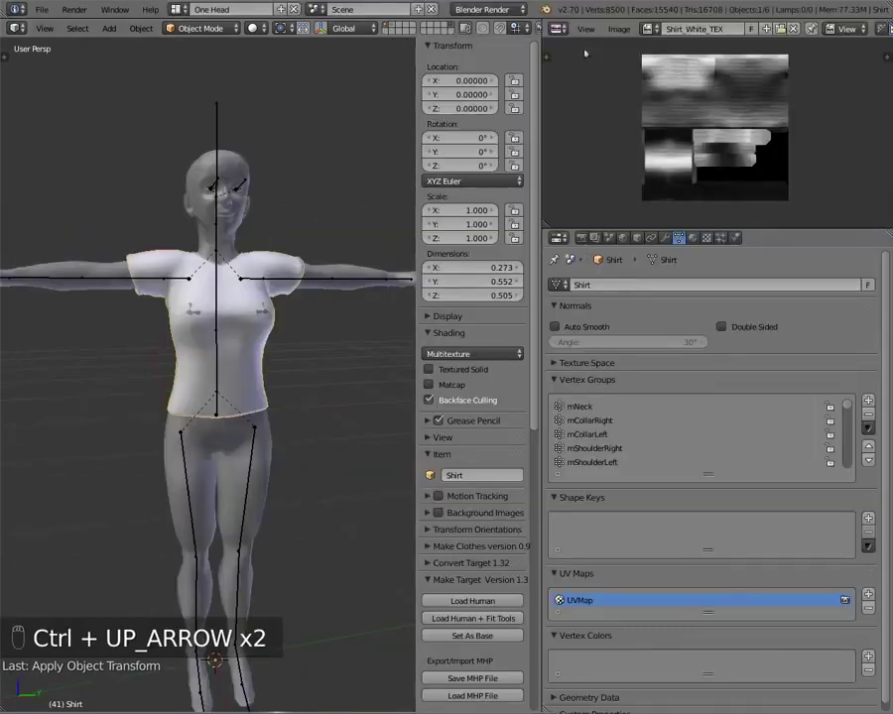
Replace the image editor with the Outliner and toggle the visibility of the Ada_Head, Ada_Lower and Ada_Upper meshes
click(558, 29)
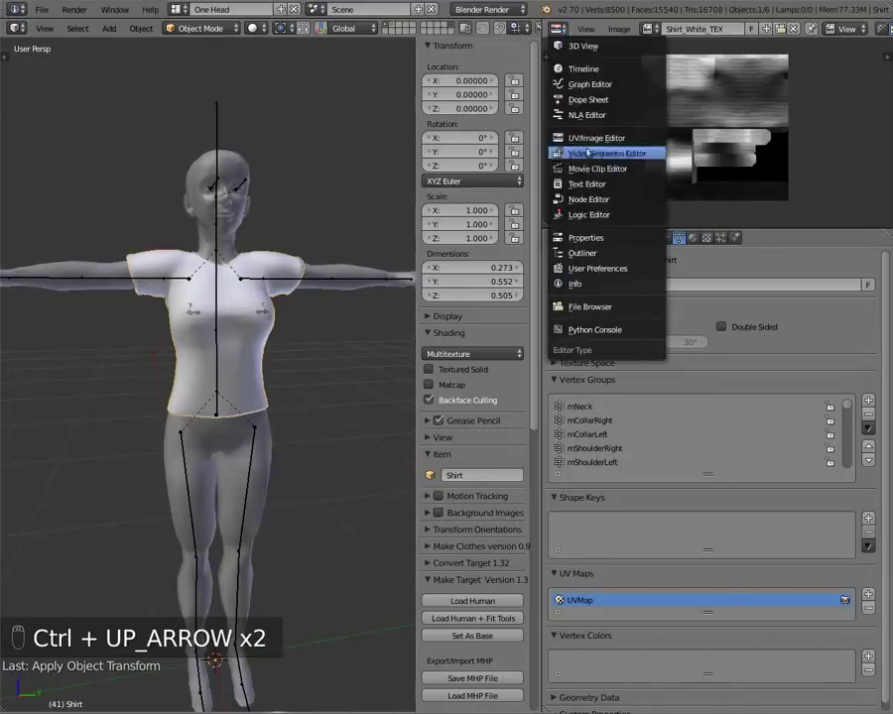
click(585, 253)
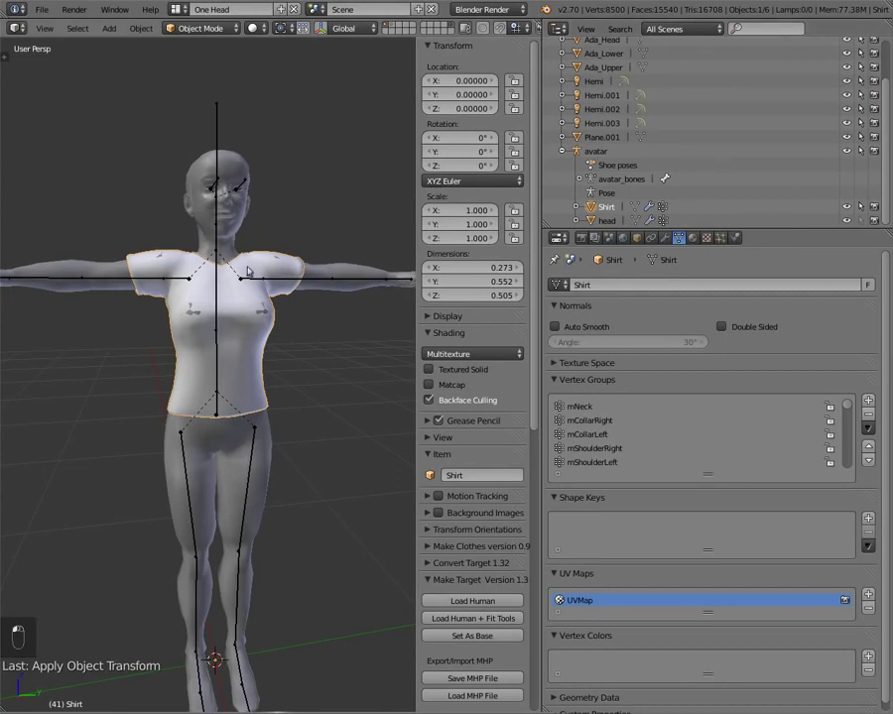
scroll(736, 136, up, 2)
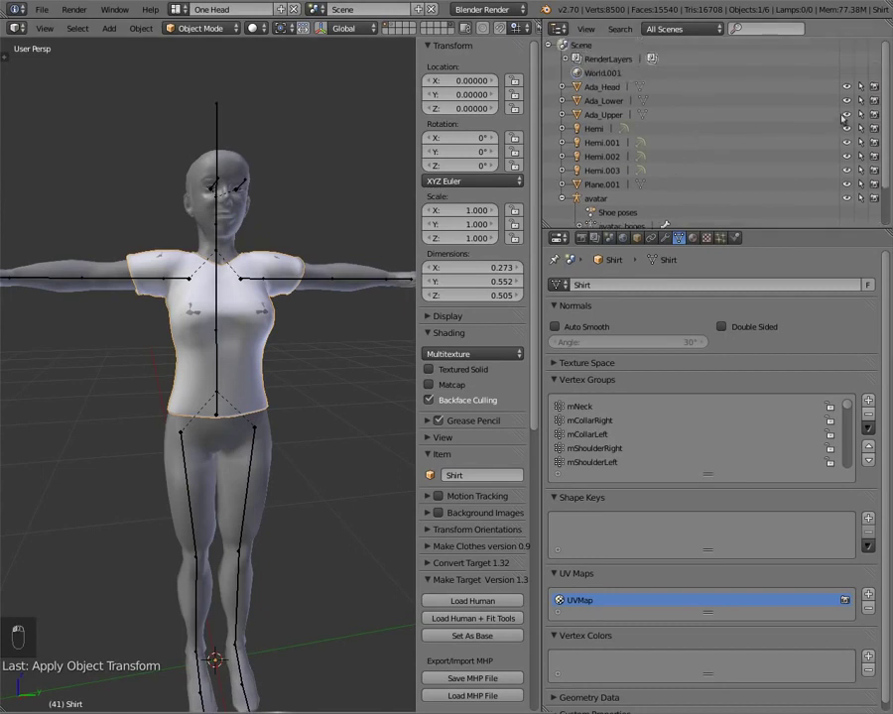
middle_drag(131, 274, 97, 429)
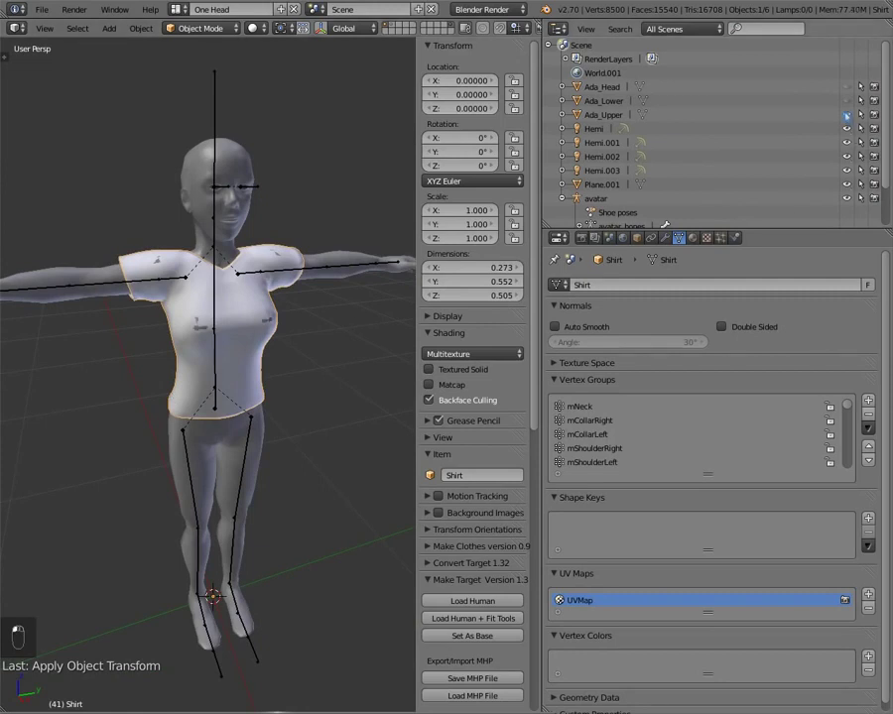
click(846, 114)
click(846, 100)
click(846, 89)
scroll(846, 95, down, 3)
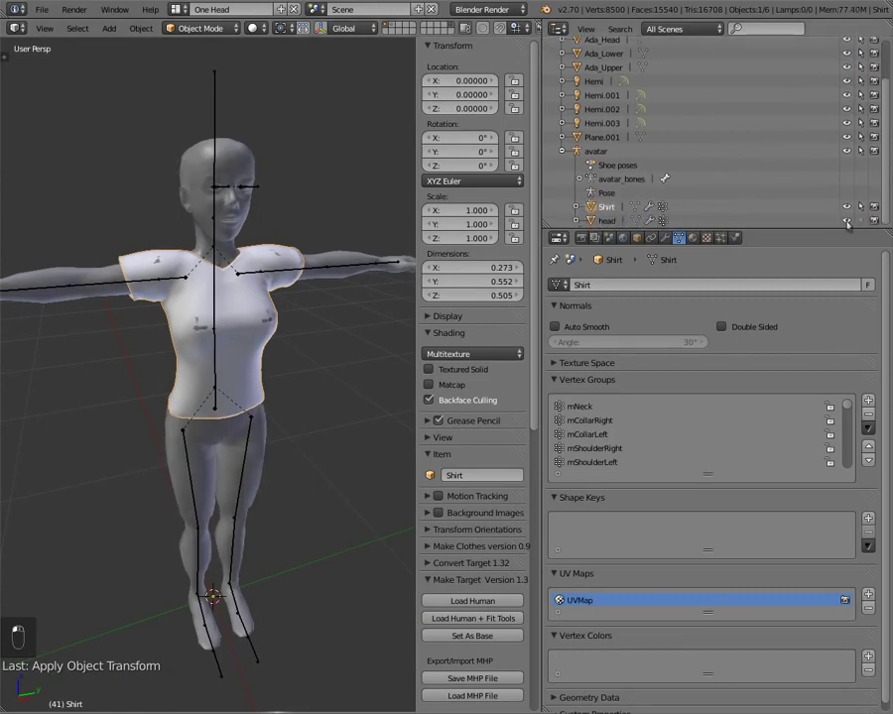
In the shirt's mesh editing mode, select one face at each breast tip and enable proportional editing
key(ctrl+Up)
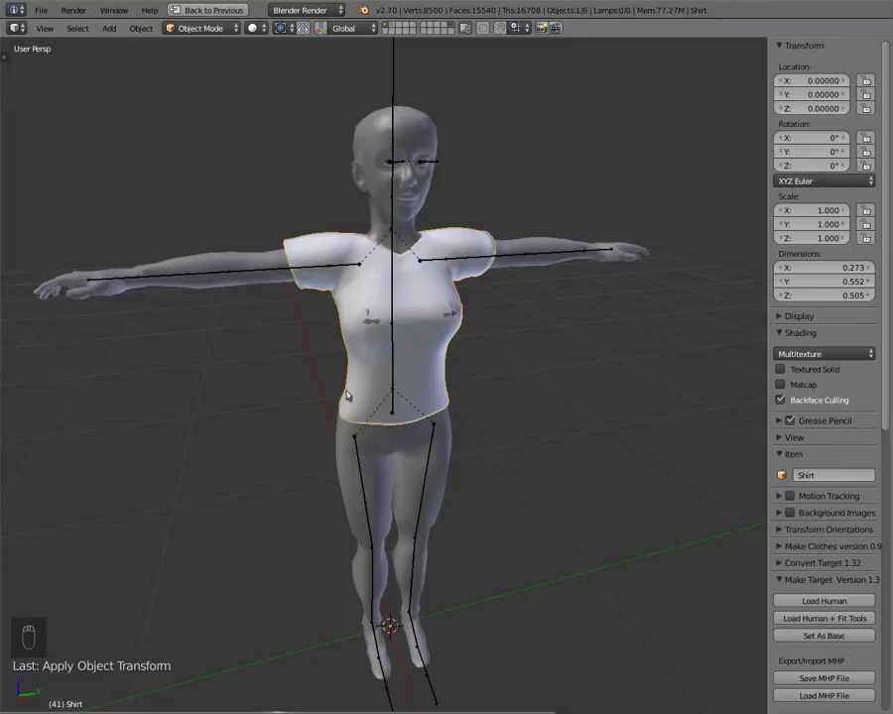
middle_drag(244, 275, 365, 361)
key(Tab)
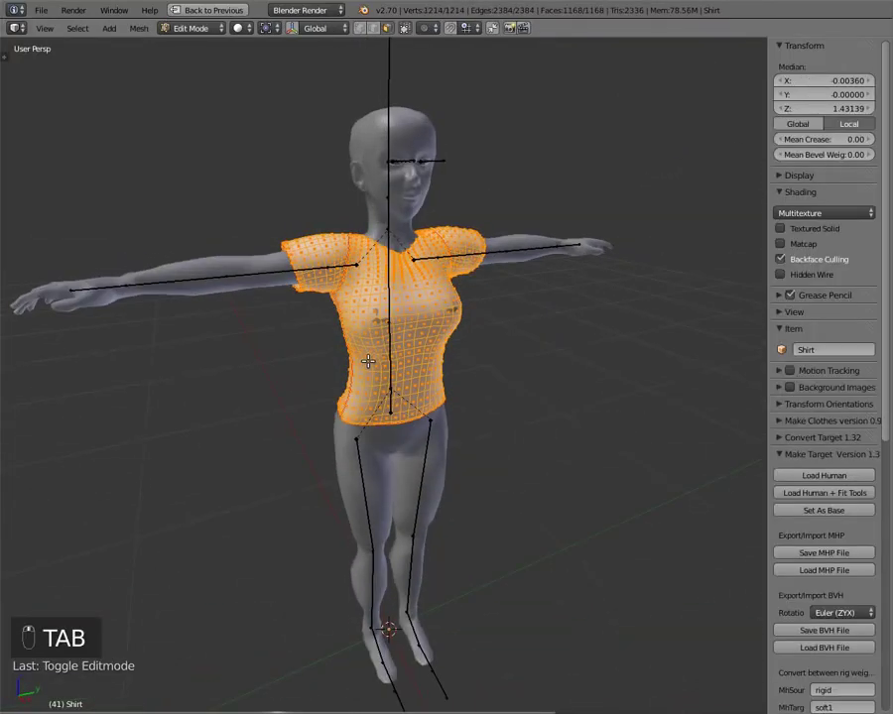
scroll(366, 360, up, 3)
right_click(369, 260)
middle_drag(370, 260, 480, 282)
shift+right_click(480, 263)
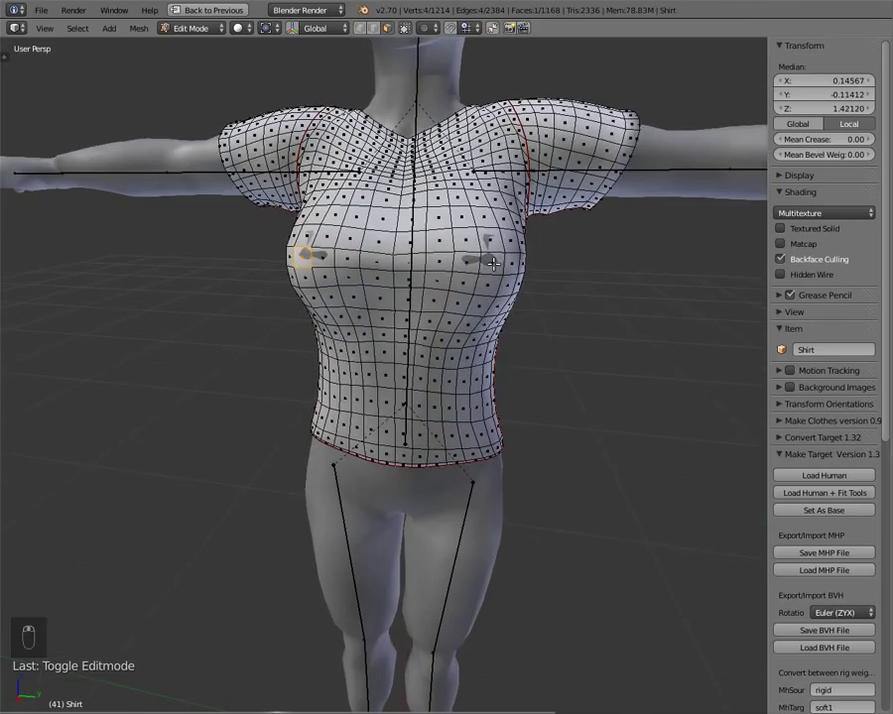
middle_drag(289, 355, 334, 392)
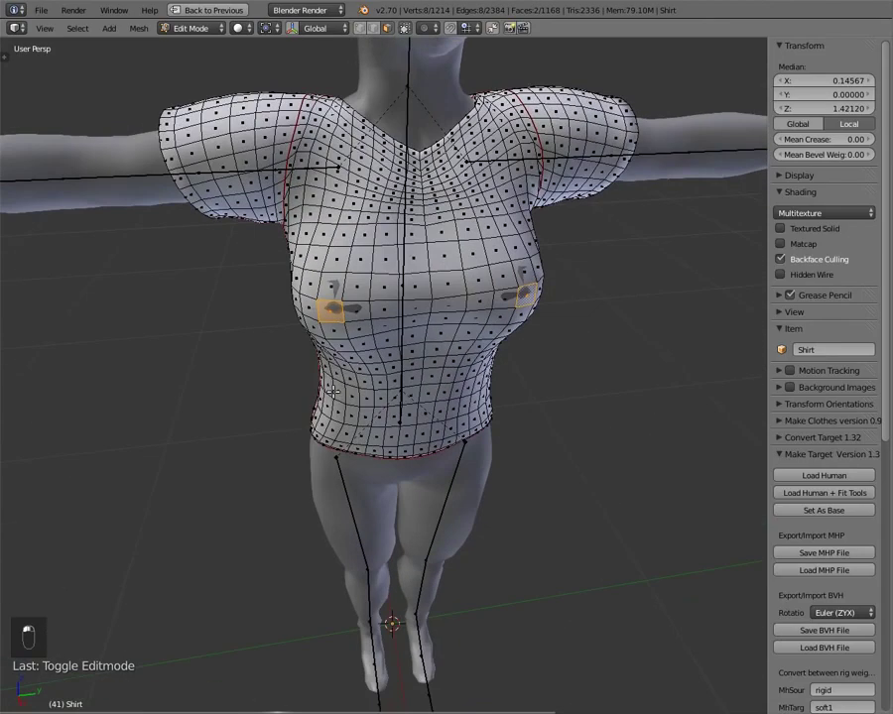
click(428, 28)
click(446, 91)
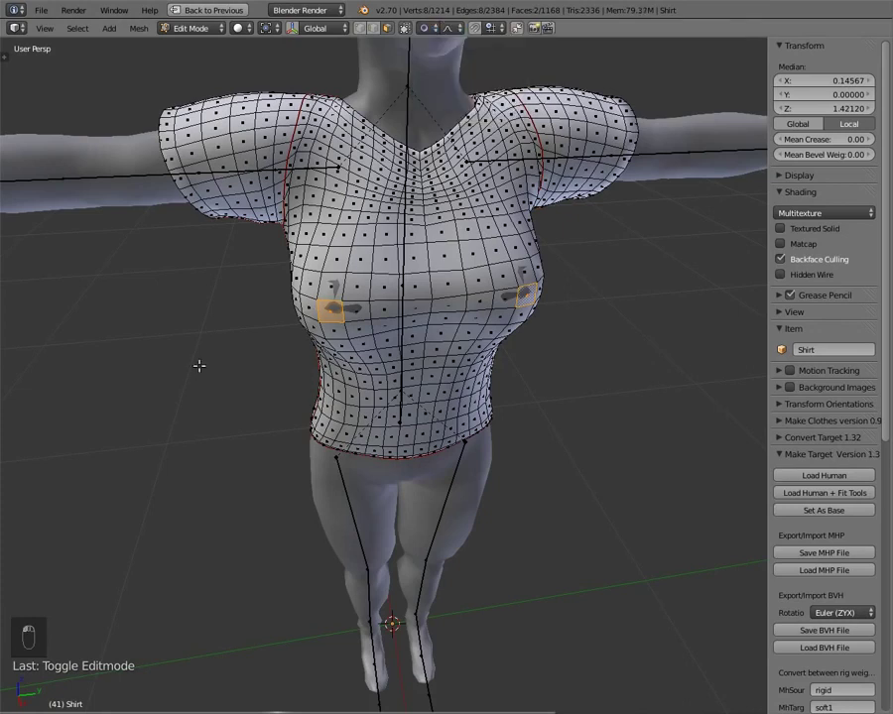
Try to move the two chest faces slightly forward along global X with proportional falloff
key(g)
key(x)
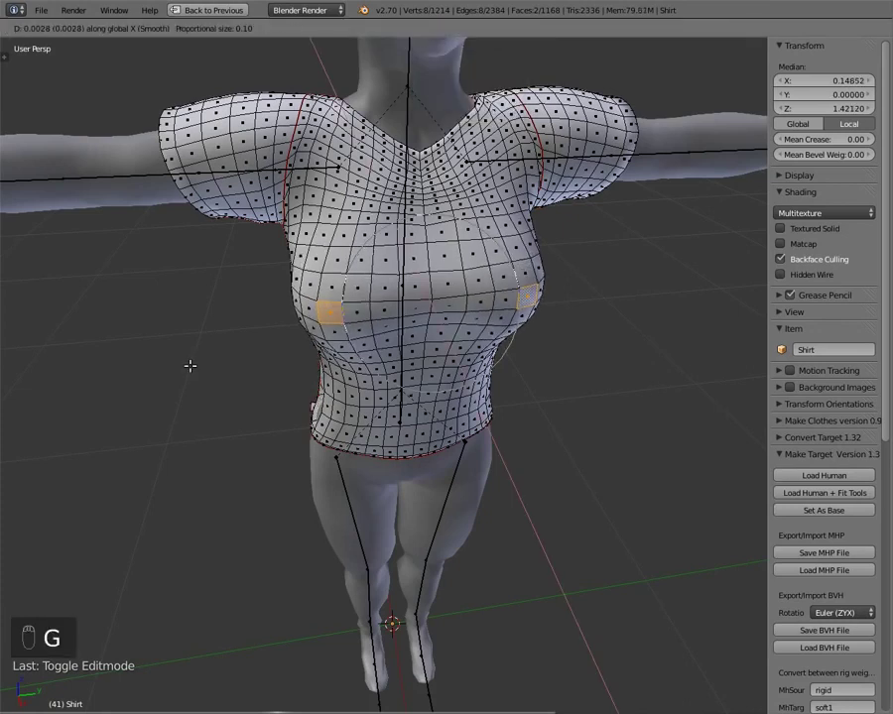
click(189, 365)
middle_drag(189, 365, 180, 323)
key(ctrl+z)
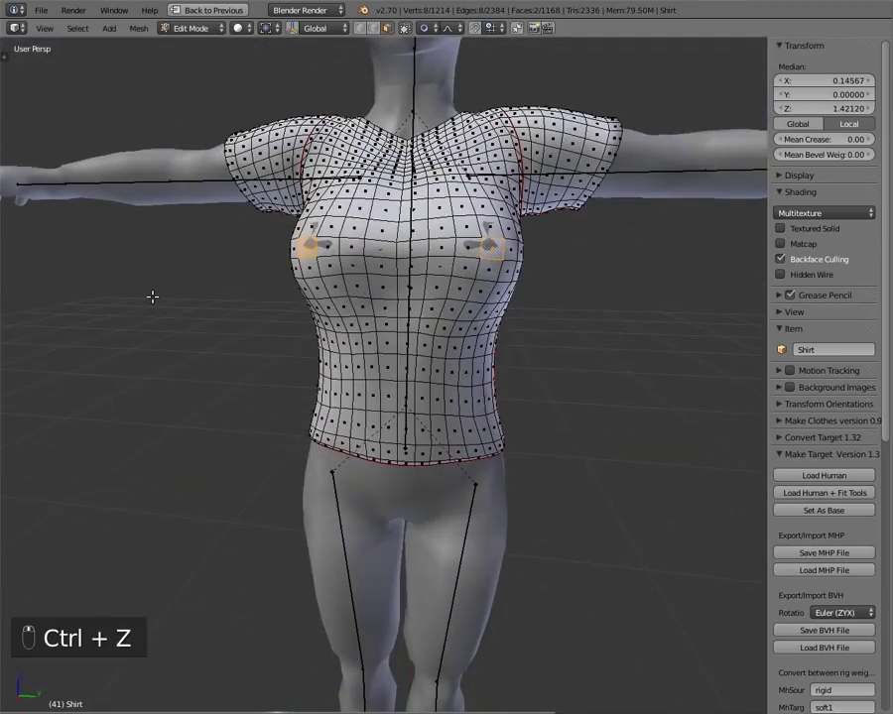
Show the tool shelf and look through its mesh editing and mesh creation tools
key(t)
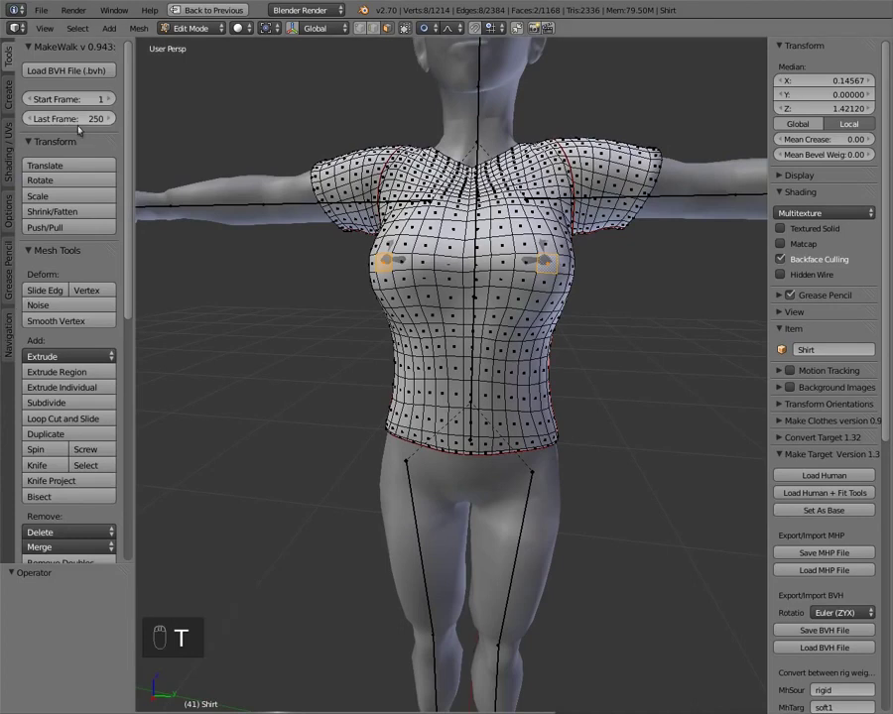
scroll(99, 387, down, 15)
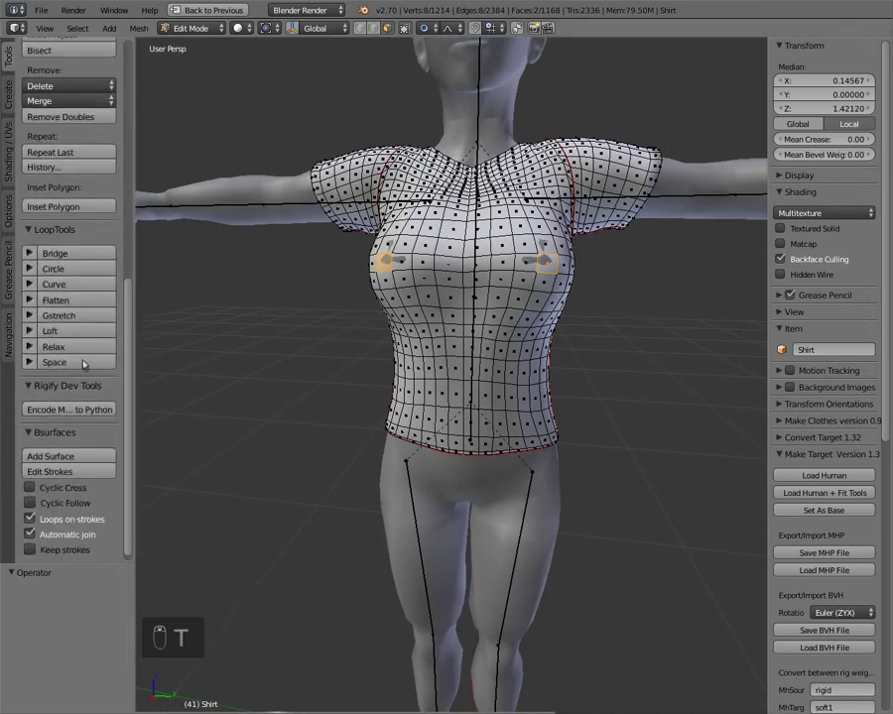
scroll(32, 158, down, 1)
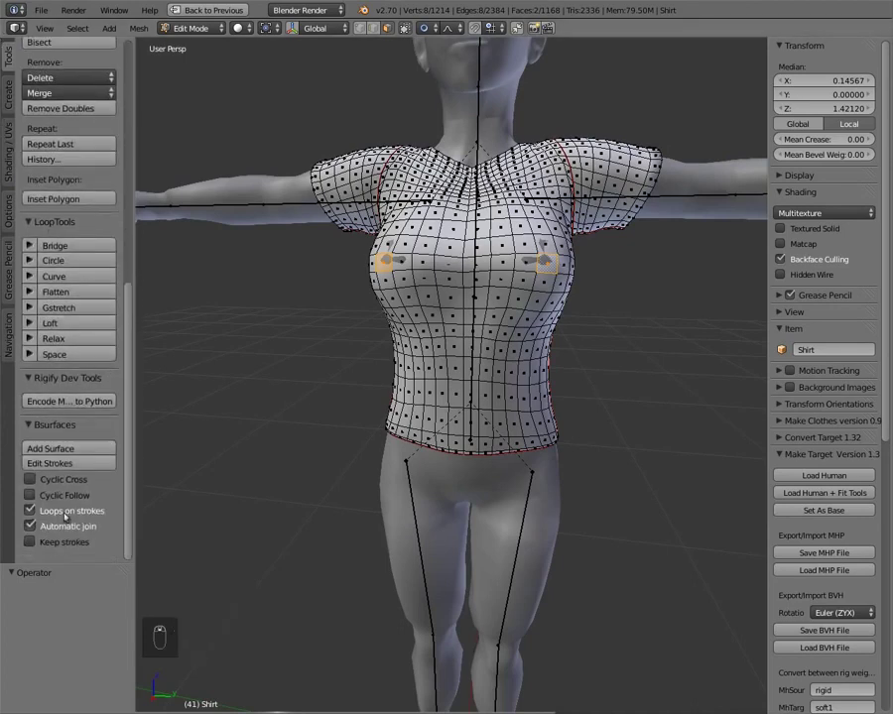
scroll(18, 251, up, 15)
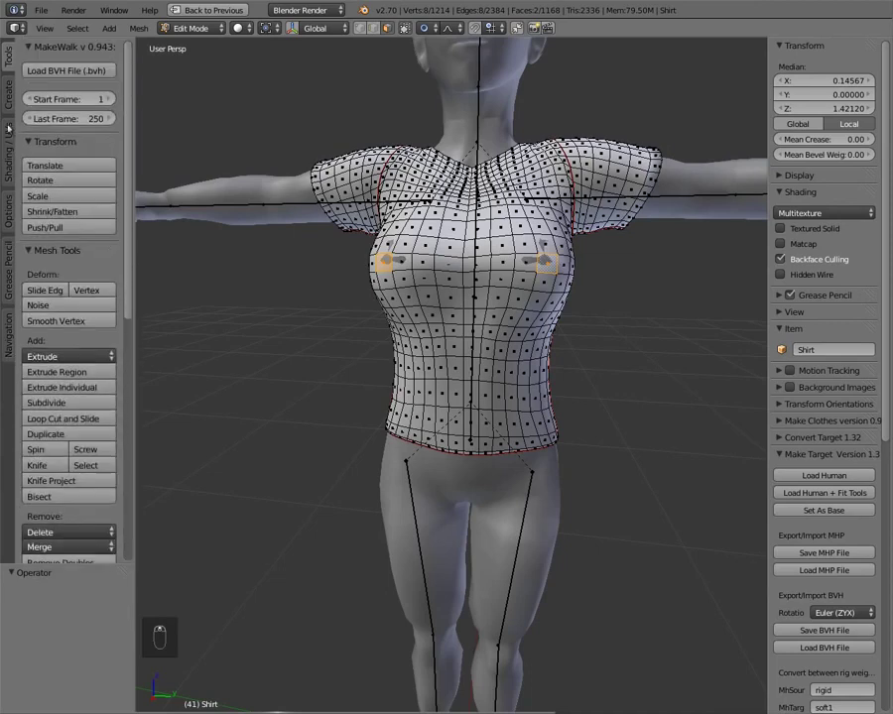
click(6, 99)
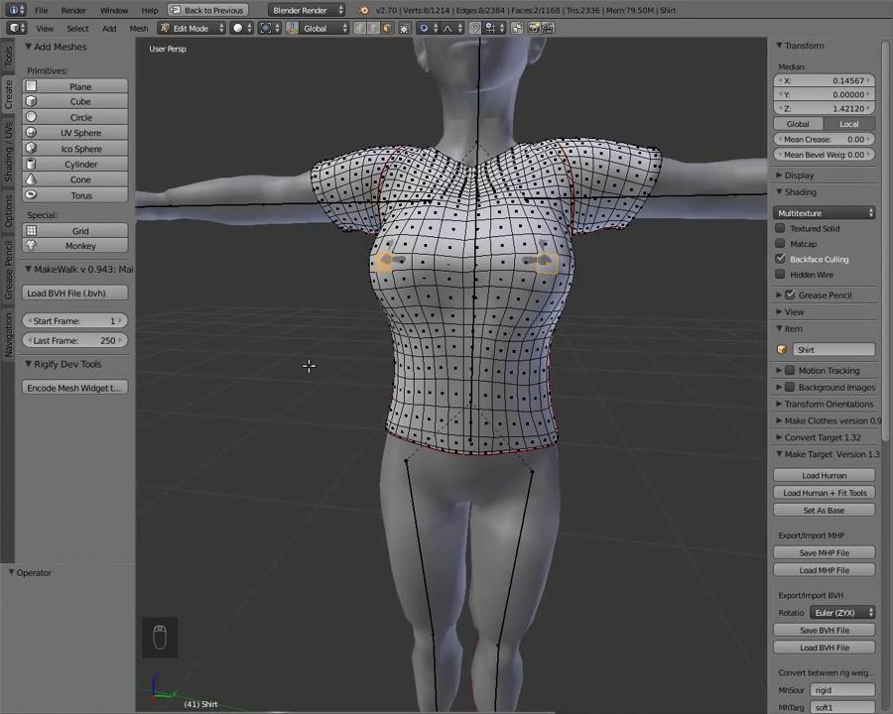
Clear the face selection and reselect one face at each breast tip of the shirt
key(a)
key(a)
key(a)
key(a)
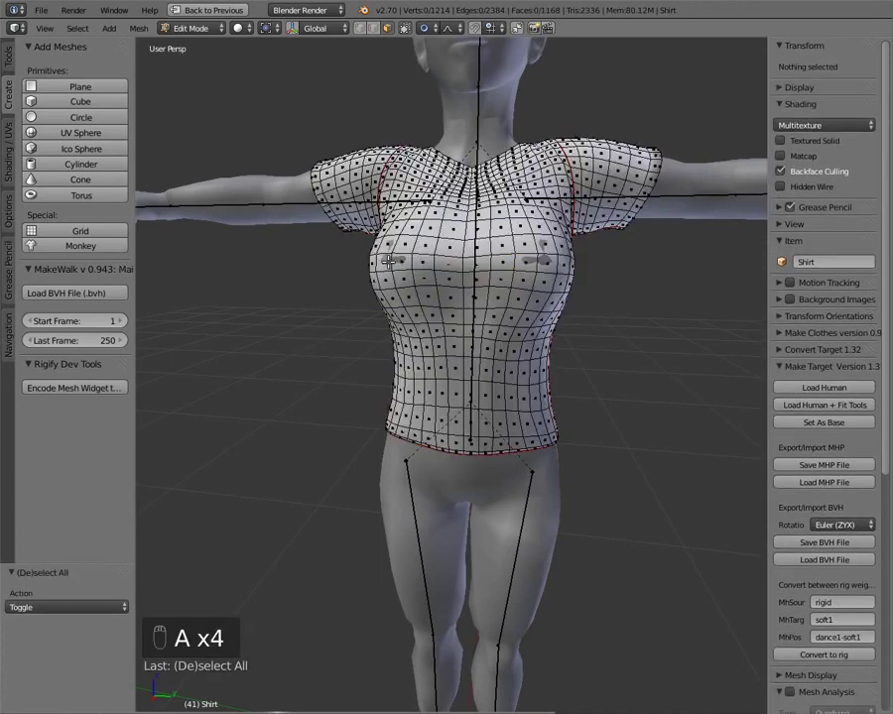
right_click(387, 261)
shift+right_click(544, 261)
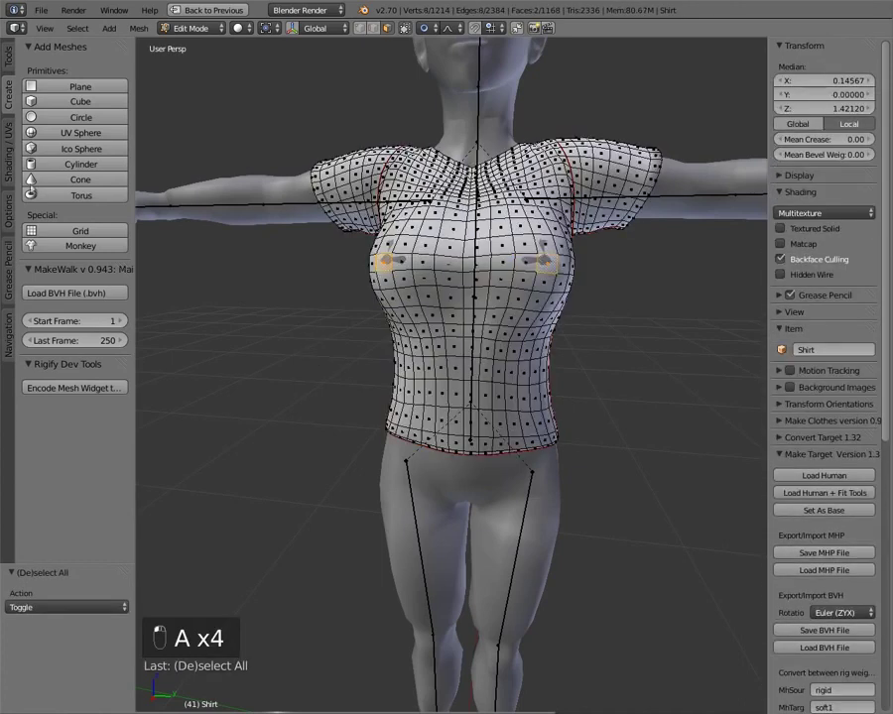
Look through the shading, UV and mesh options for settings that affect editing the two chest faces
click(7, 153)
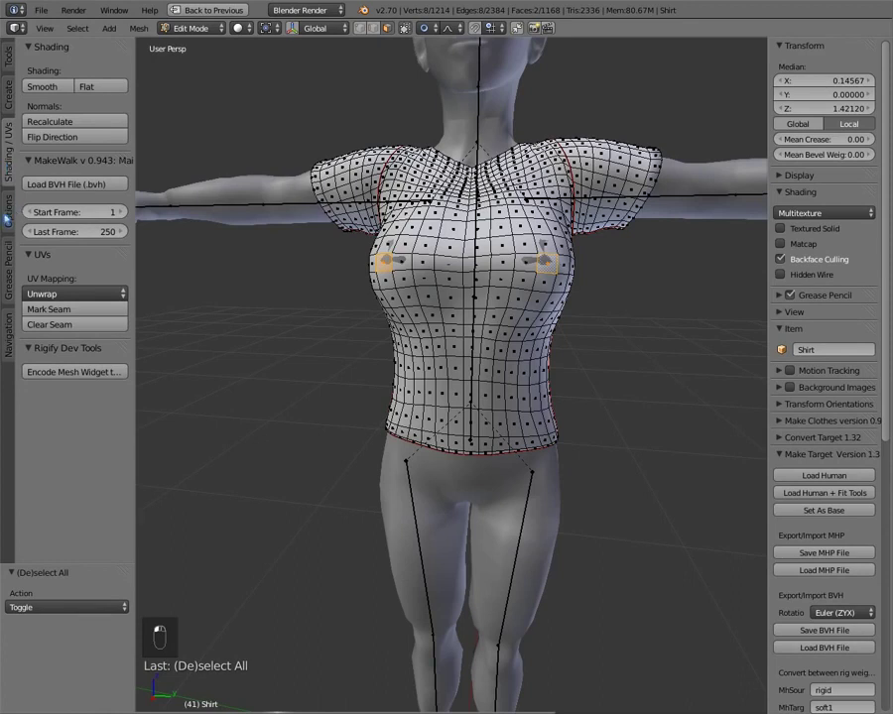
click(8, 219)
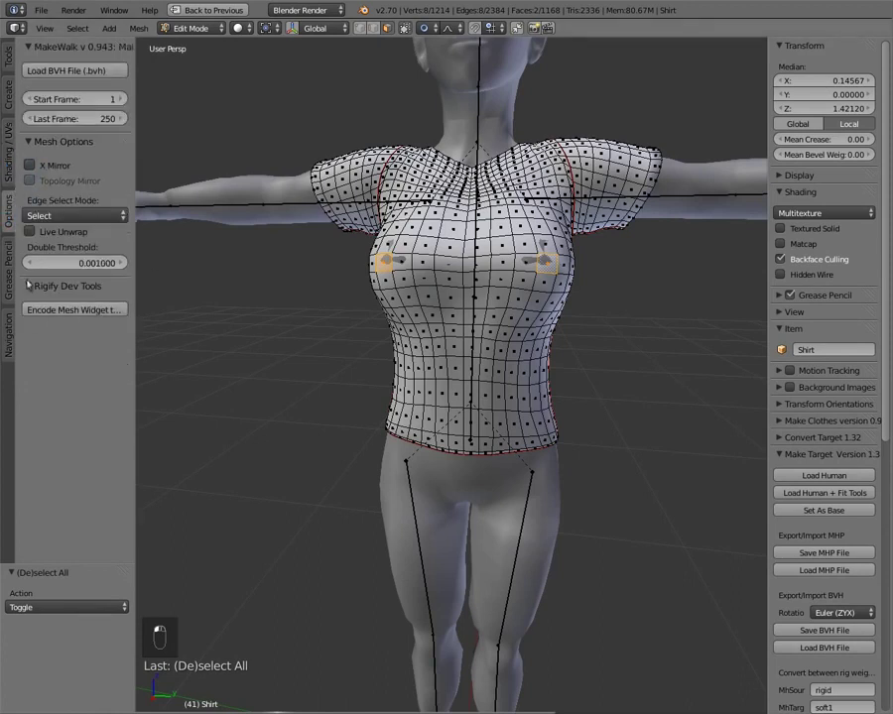
middle_drag(313, 361, 323, 407)
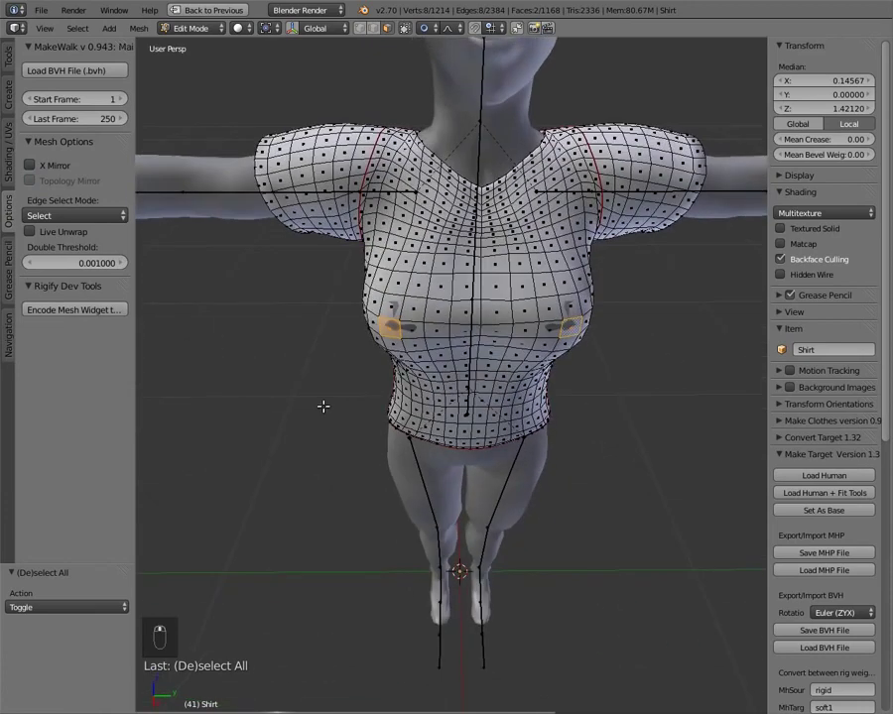
Move the two selected chest faces forward about 0.009 along global X with smooth proportional falloff of size 0.10
key(g)
key(x)
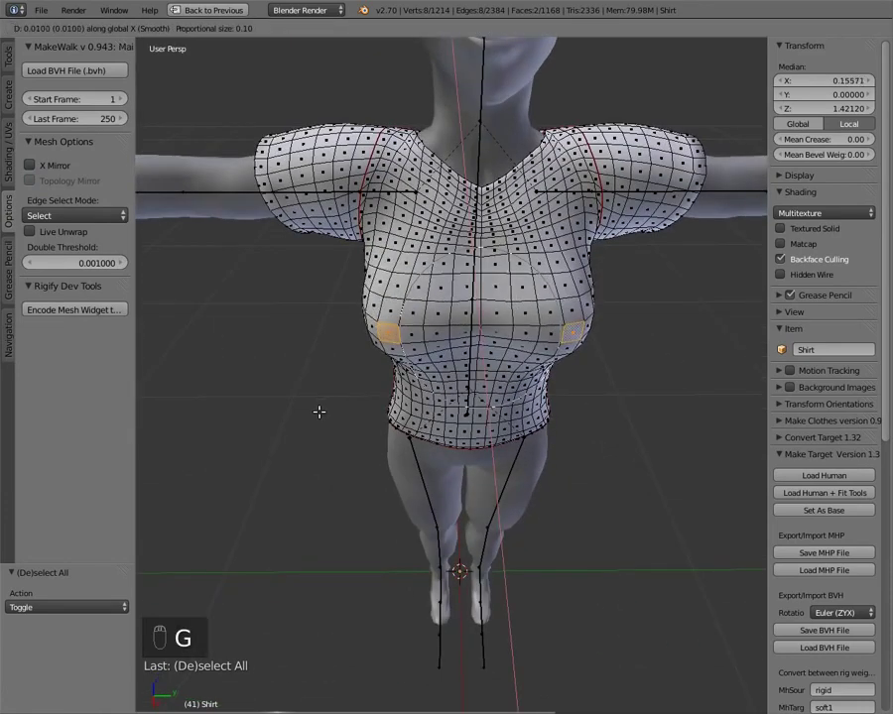
click(307, 410)
Select the face loop around the shirt's lower waist and scale it to about 0.931 along global Y with proportional size 0.07
middle_drag(307, 410, 252, 389)
alt+click(473, 385)
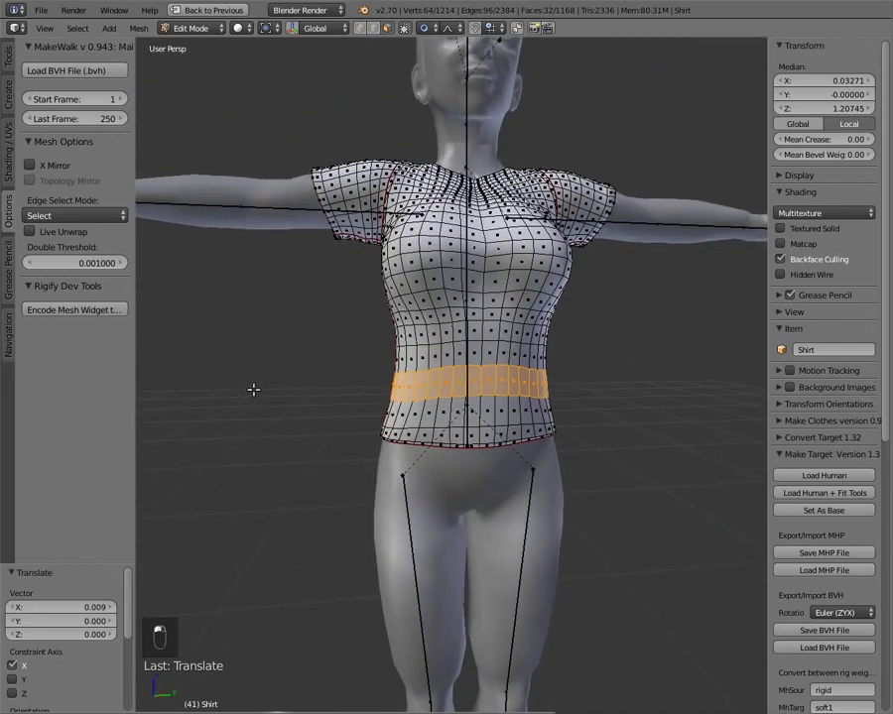
key(s)
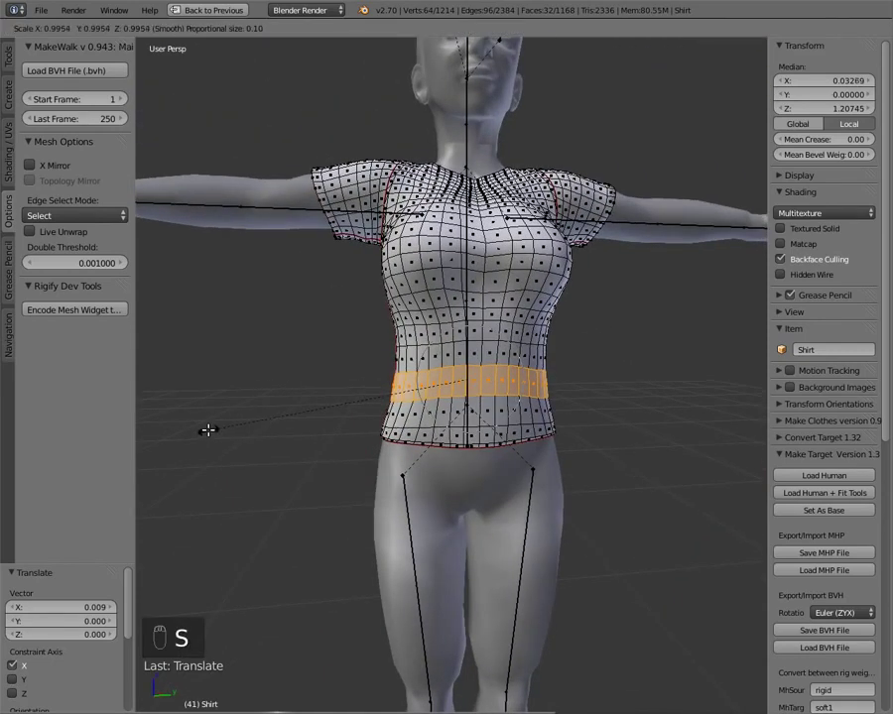
key(y)
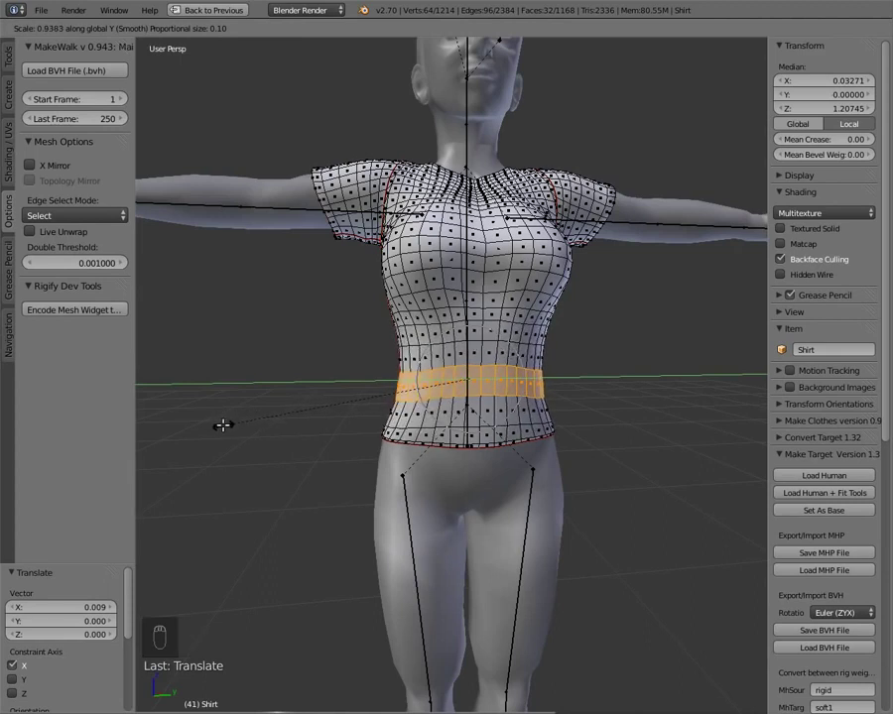
scroll(224, 426, up, 4)
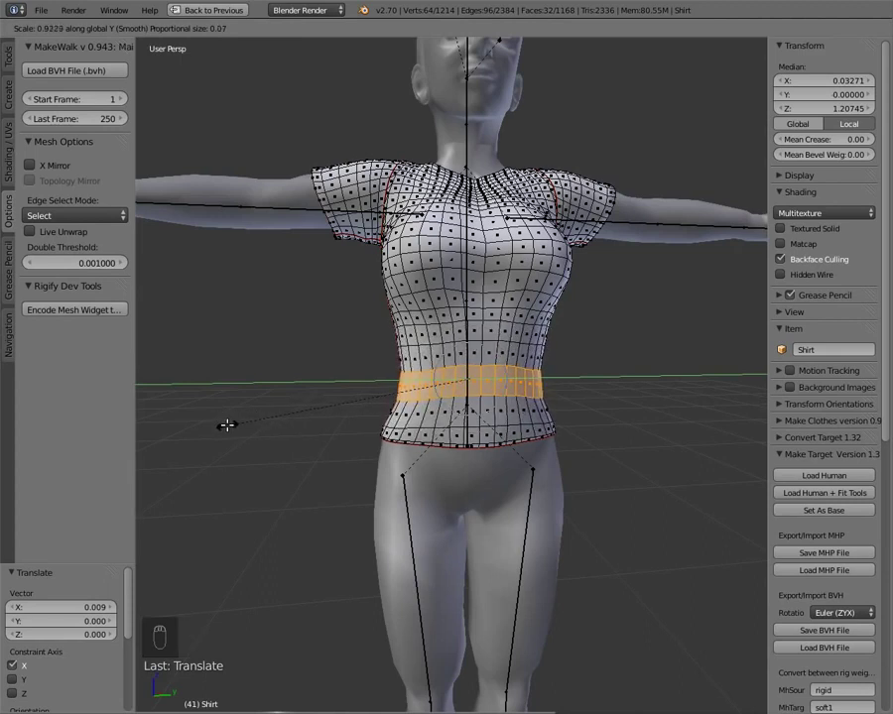
click(227, 430)
Select the face loop just below the bust and scale it to about 0.936 along global Y with proportional falloff
middle_drag(227, 430, 403, 362)
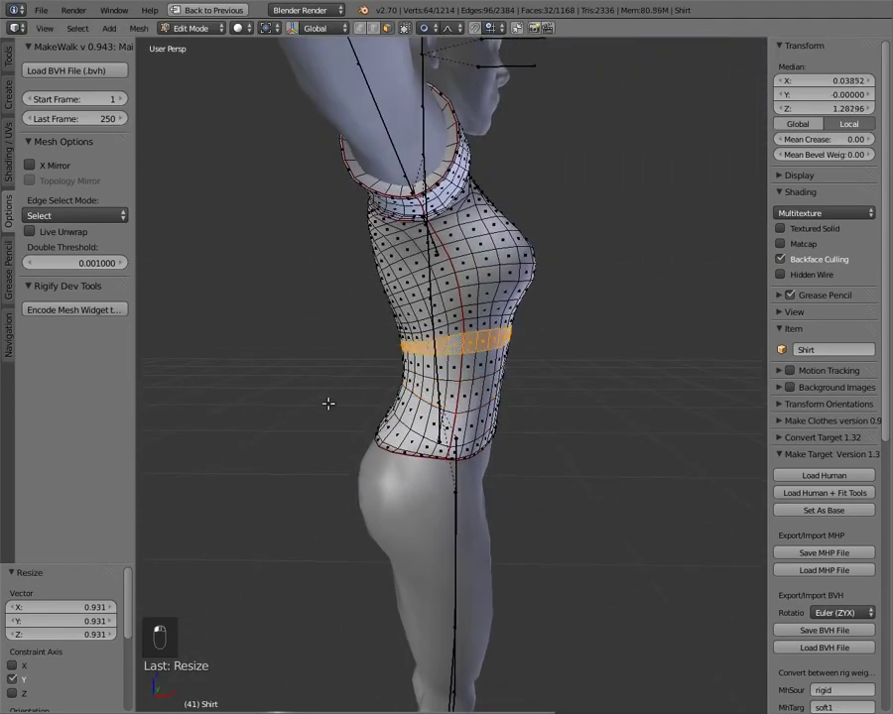
key(s)
key(y)
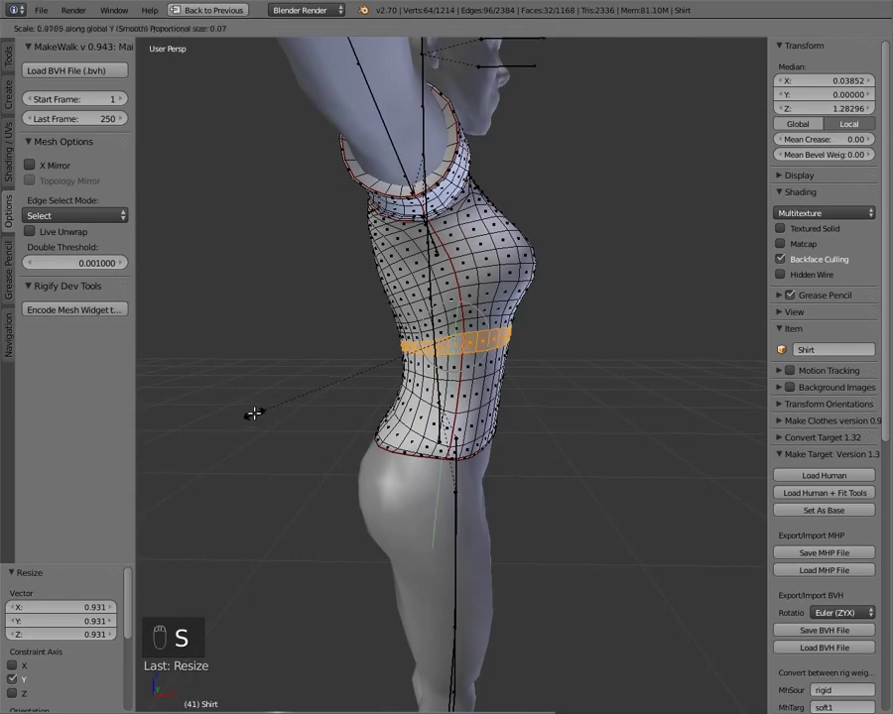
click(258, 403)
Switch to Object Mode and examine the shirt's narrowed waist and chest fit on the avatar from several angles
middle_drag(258, 403, 478, 349)
scroll(346, 371, down, 4)
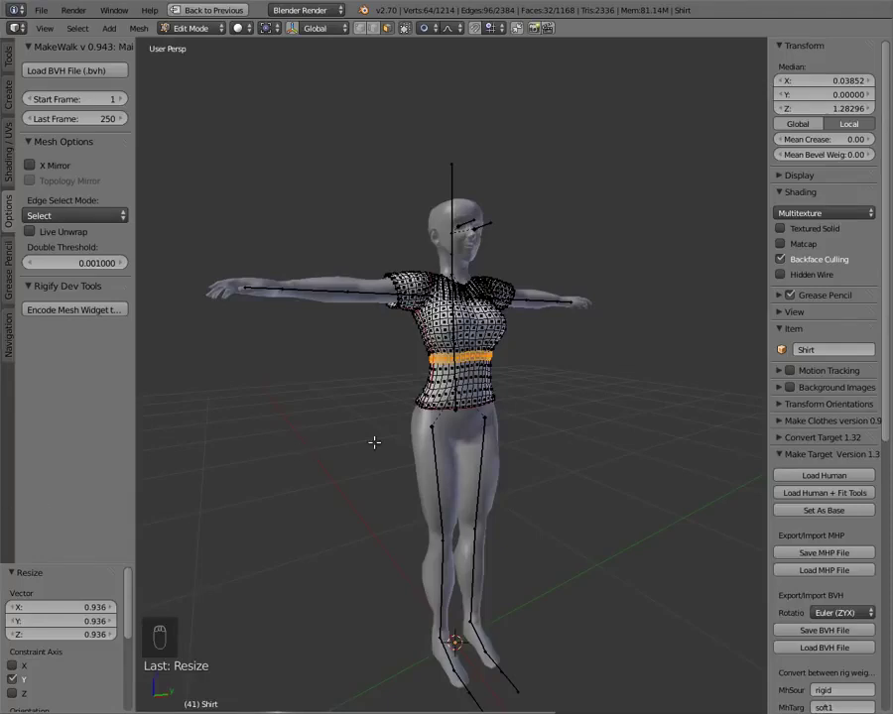
middle_drag(373, 496, 307, 456)
key(Tab)
middle_drag(294, 299, 578, 417)
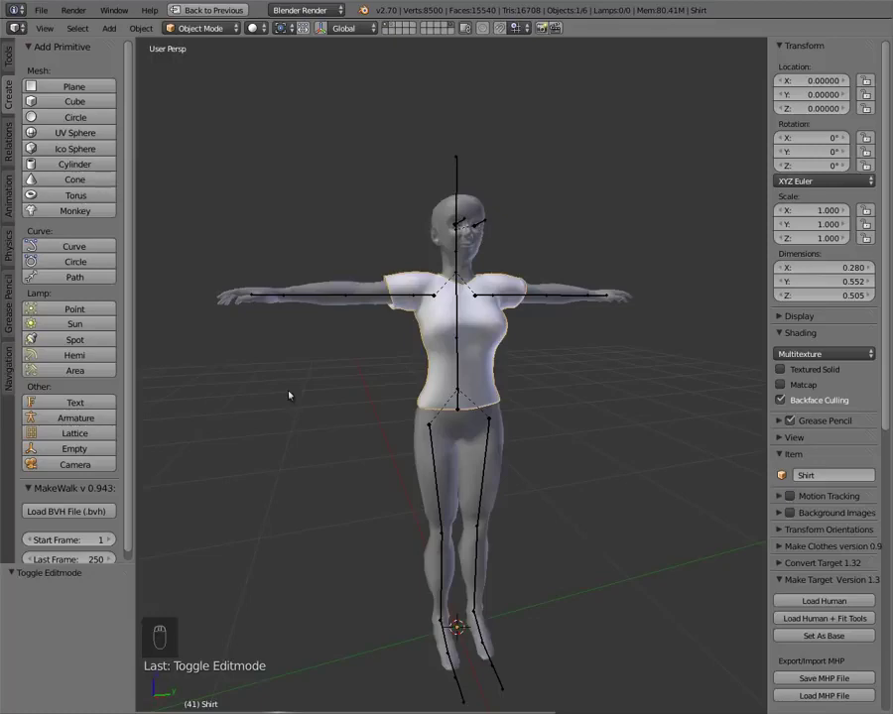
scroll(339, 361, up, 3)
middle_drag(340, 362, 335, 285)
scroll(377, 290, down, 2)
middle_drag(191, 373, 432, 390)
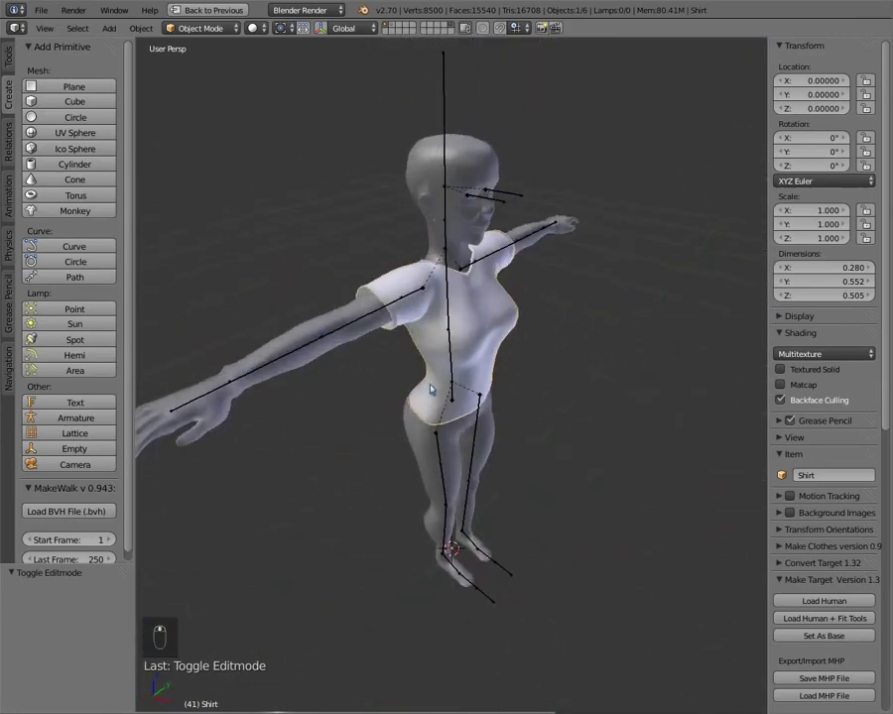
right_click(432, 390)
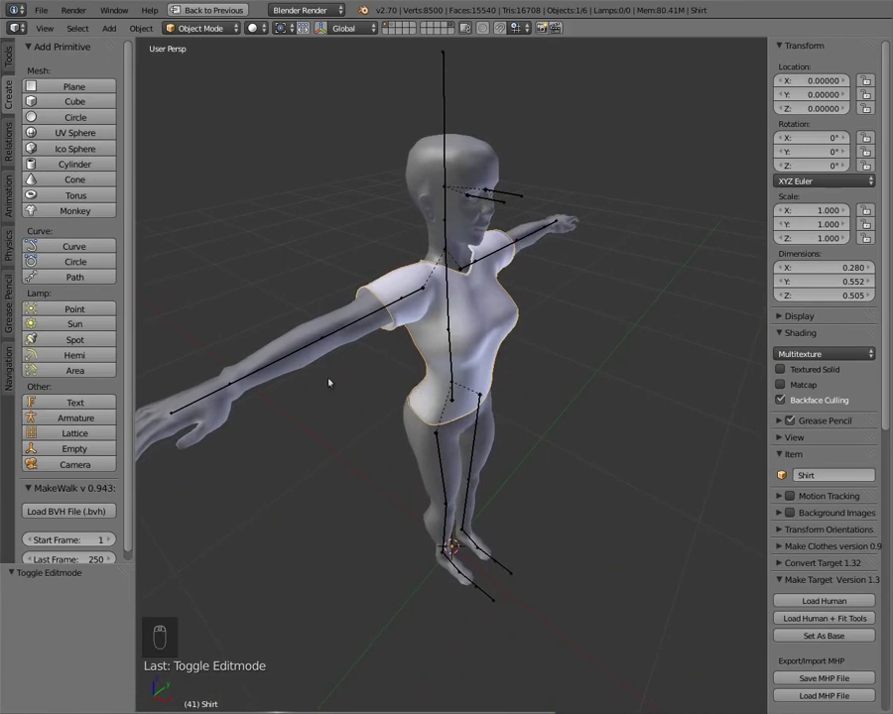
Try to tighten the avatar's right sleeve by scaling the face loop near its cuff uniformly to about 0.942 with proportional falloff
key(Tab)
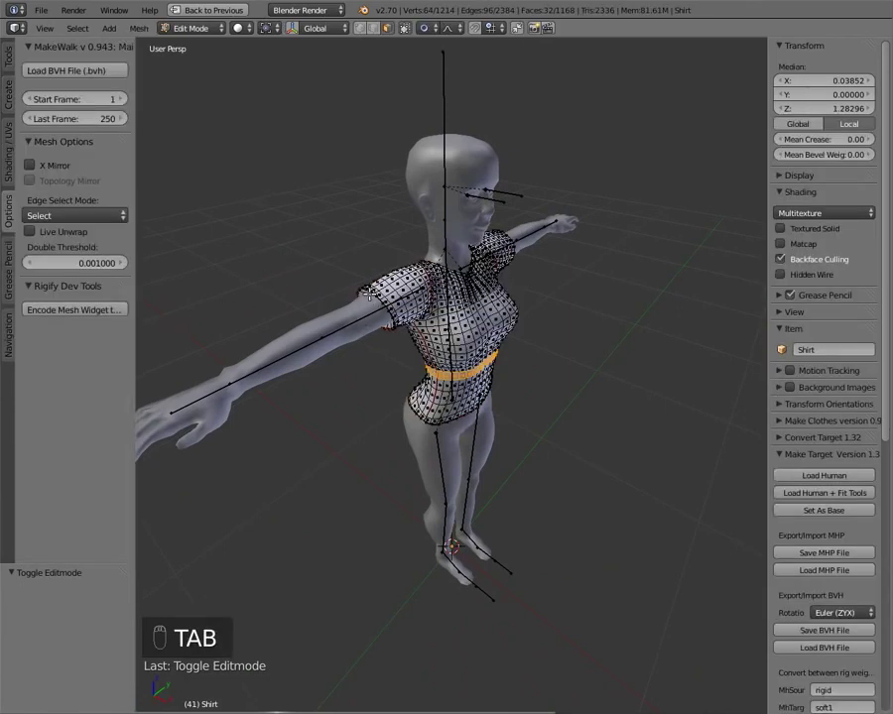
middle_drag(372, 294, 330, 280)
alt+right_click(377, 282)
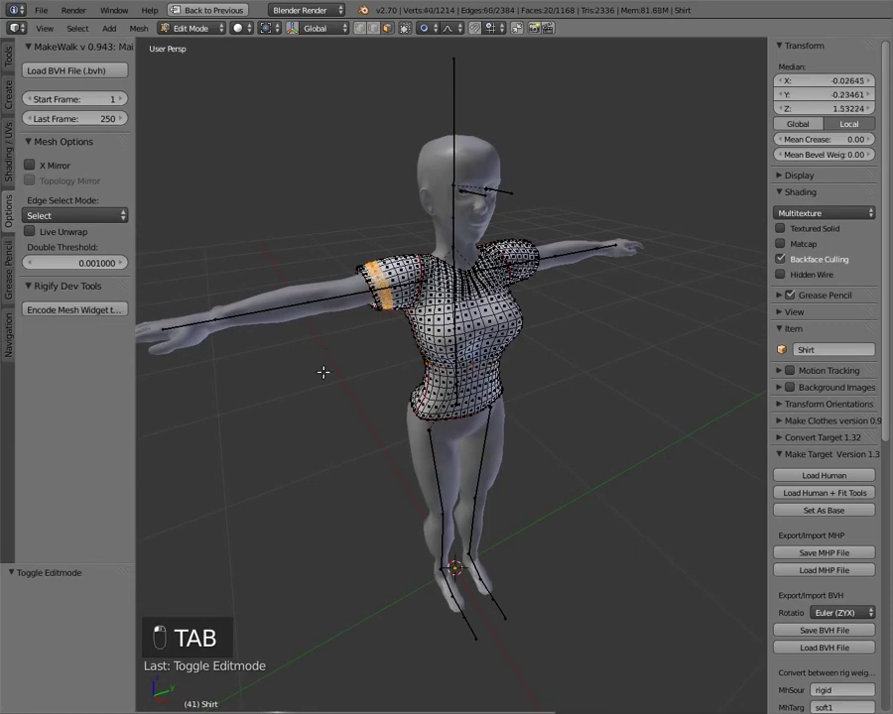
key(s)
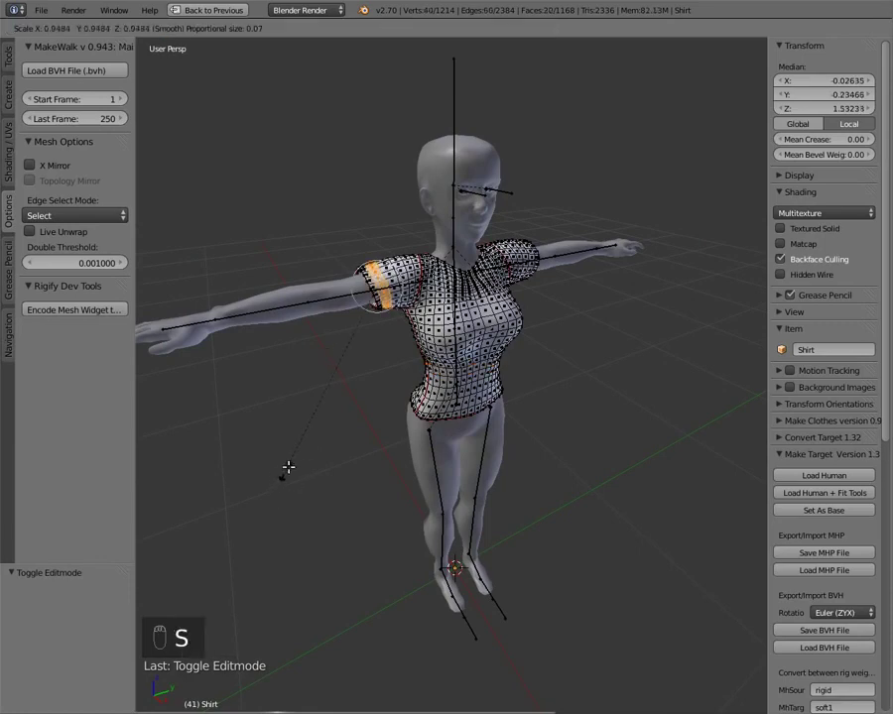
click(288, 472)
middle_drag(346, 365, 383, 205)
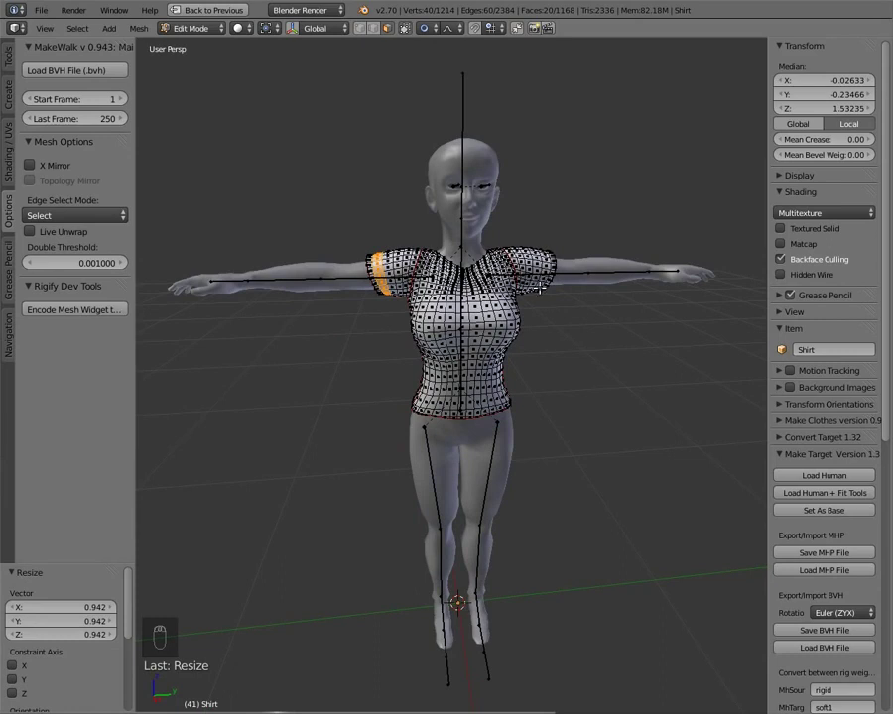
key(ctrl+z)
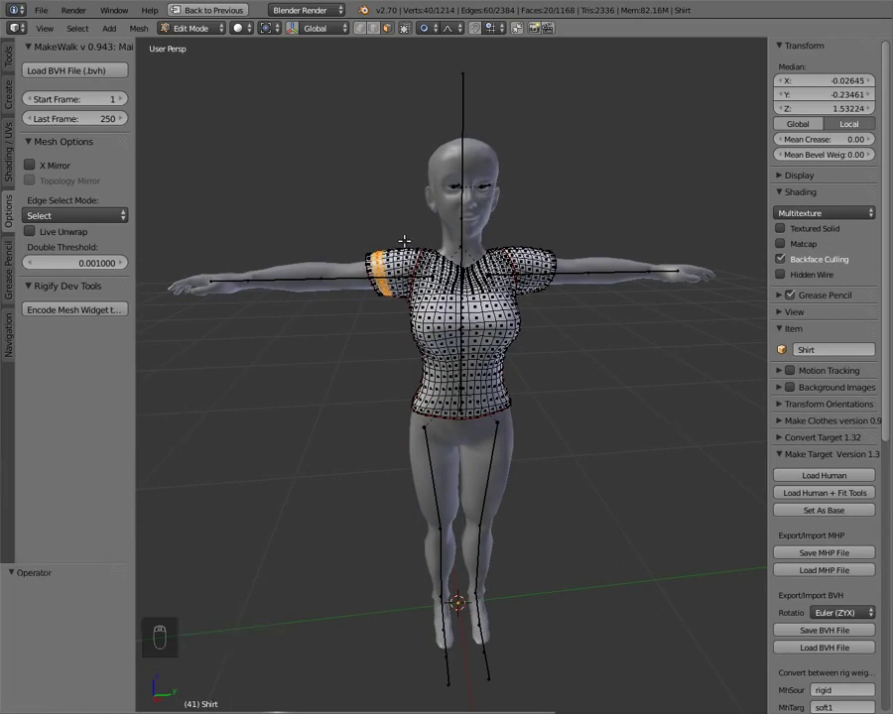
Leave Edit Mode and inspect how the shirt's sleeves and torso fit the avatar from the front and side
key(Tab)
middle_drag(322, 243, 522, 294)
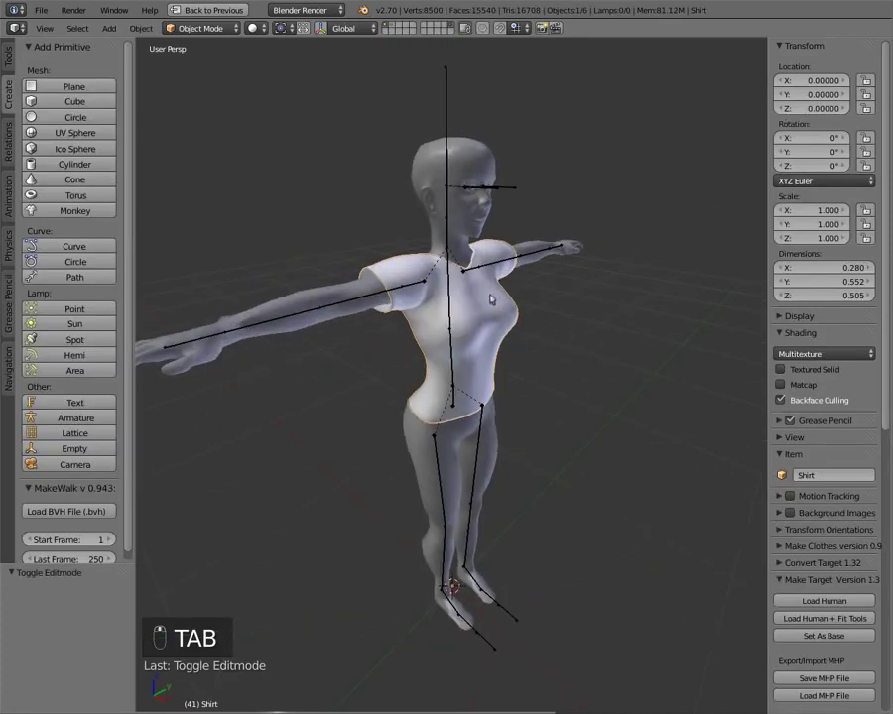
scroll(474, 353, up, 3)
scroll(475, 357, down, 3)
middle_drag(475, 357, 402, 308)
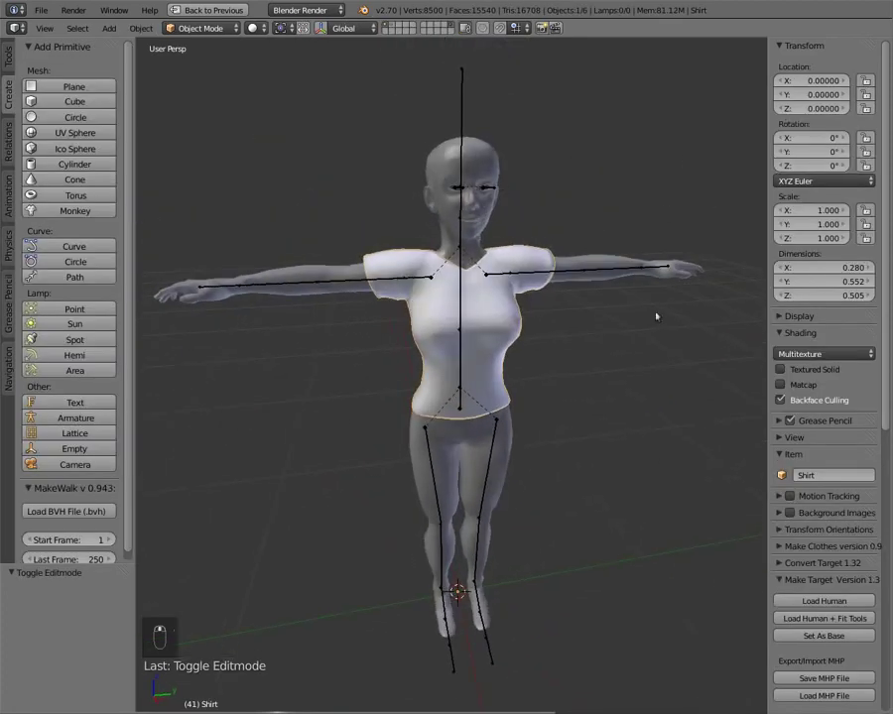
middle_drag(483, 383, 551, 365)
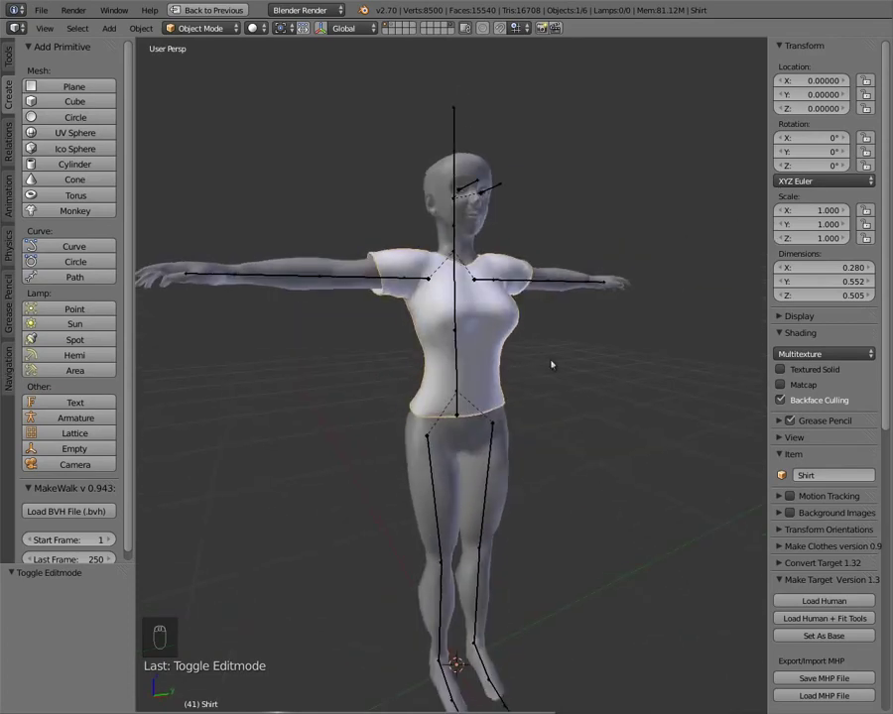